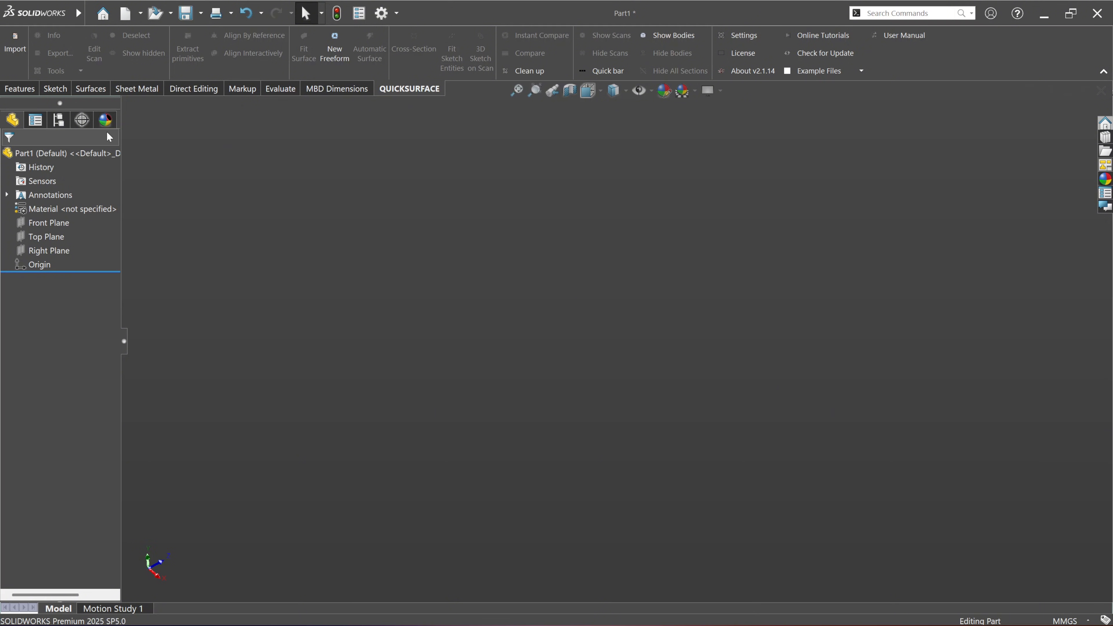
# Step: Import the Merge_03_mesh stl scan from the Downloads folder with its file units in millimetres
pyautogui.click(22, 50)
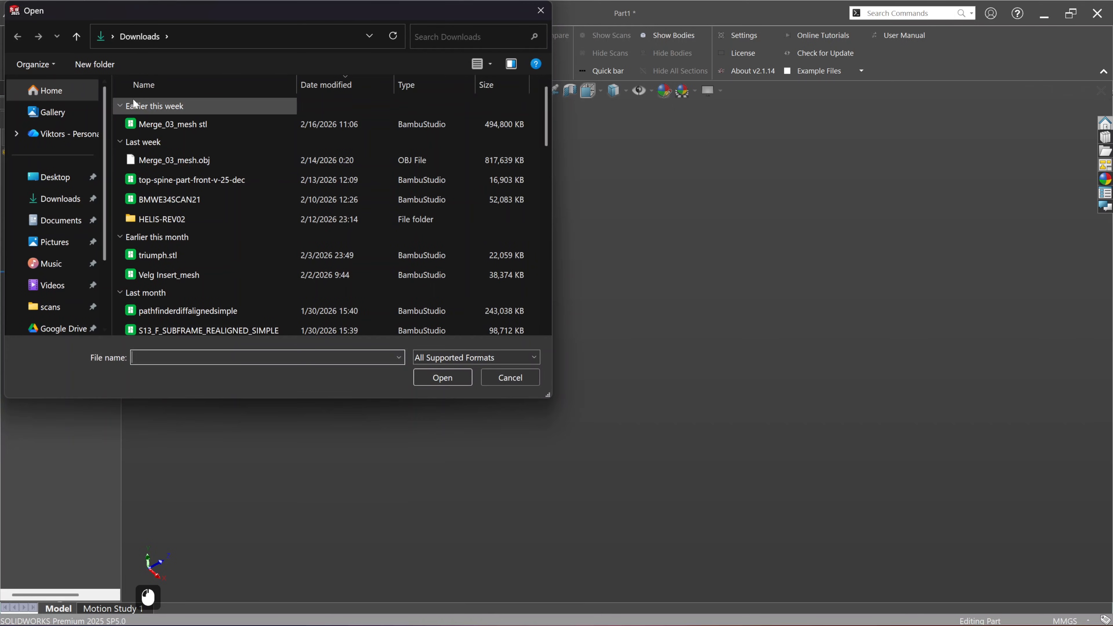
pyautogui.click(226, 127)
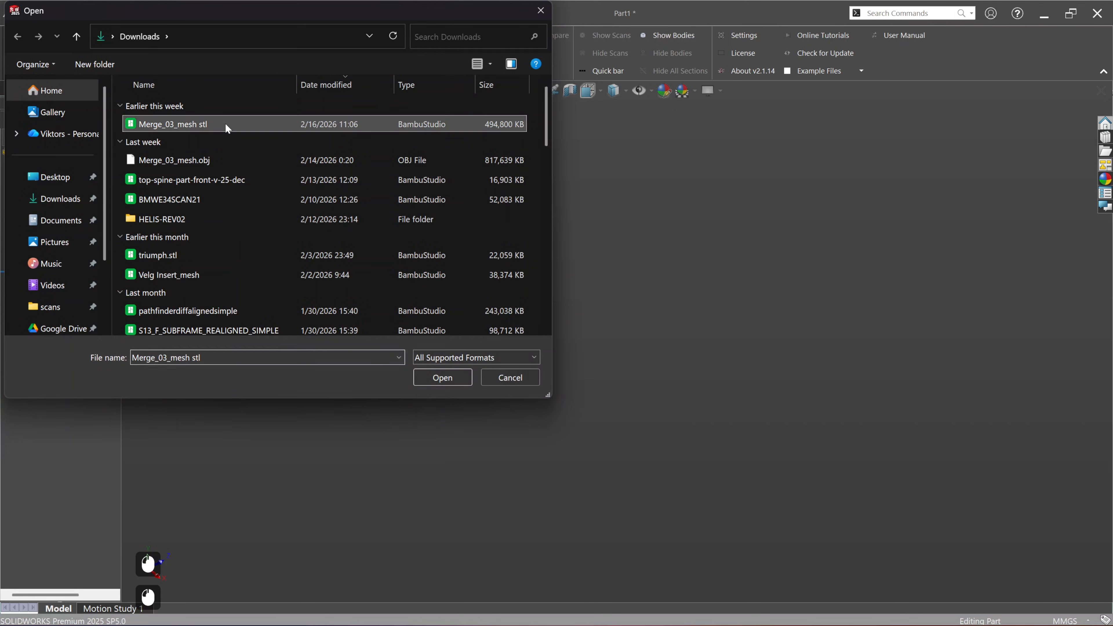
pyautogui.click(439, 384)
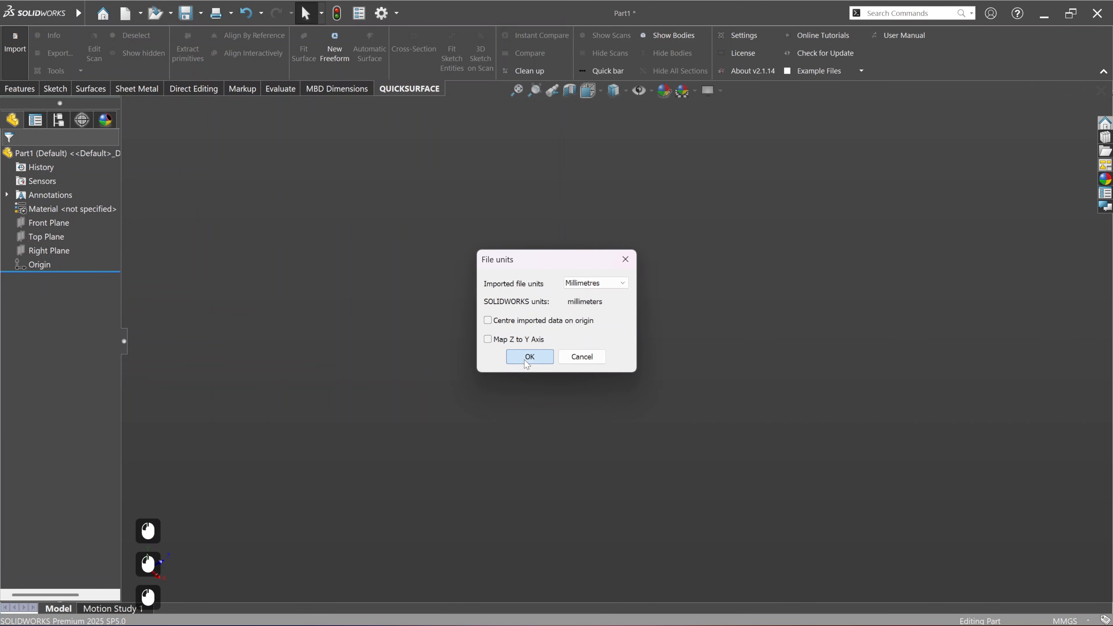
pyautogui.click(527, 362)
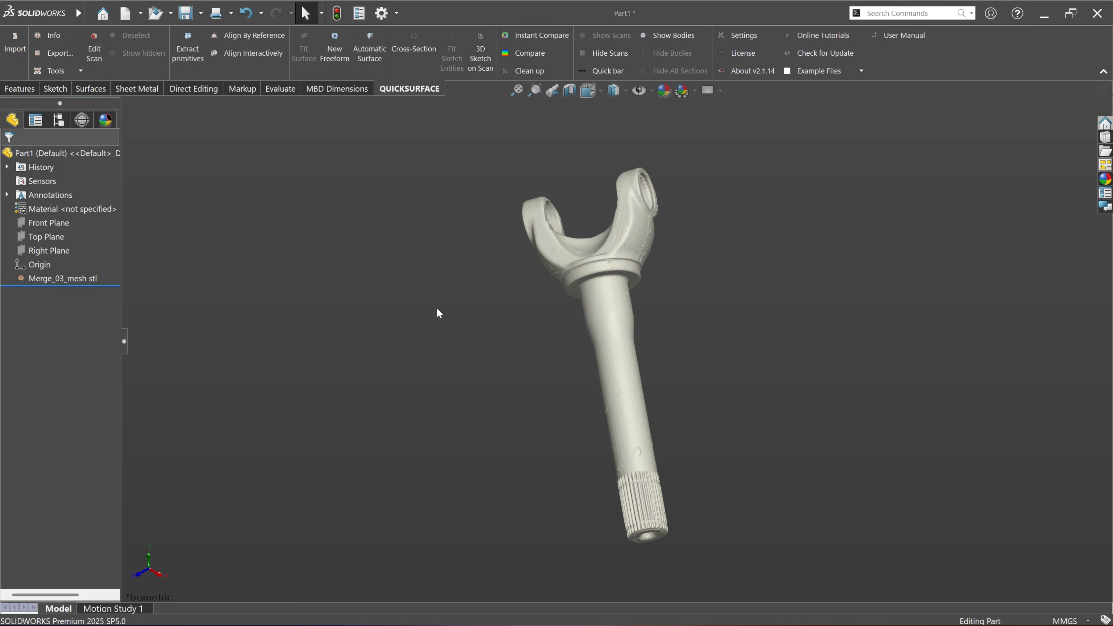
# Step: Try a cross section through the scan on a plane offset about 108.9 mm from the Front Plane
pyautogui.moveTo(484, 360); pyautogui.dragTo(517, 304, button='middle')
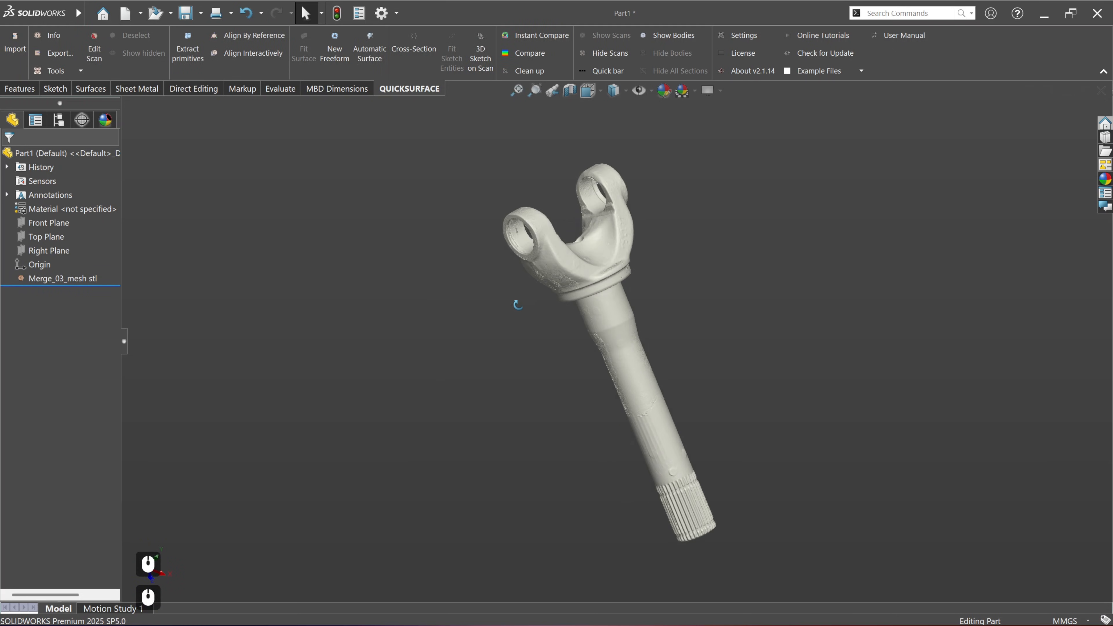
pyautogui.scroll(1, 638, 315)
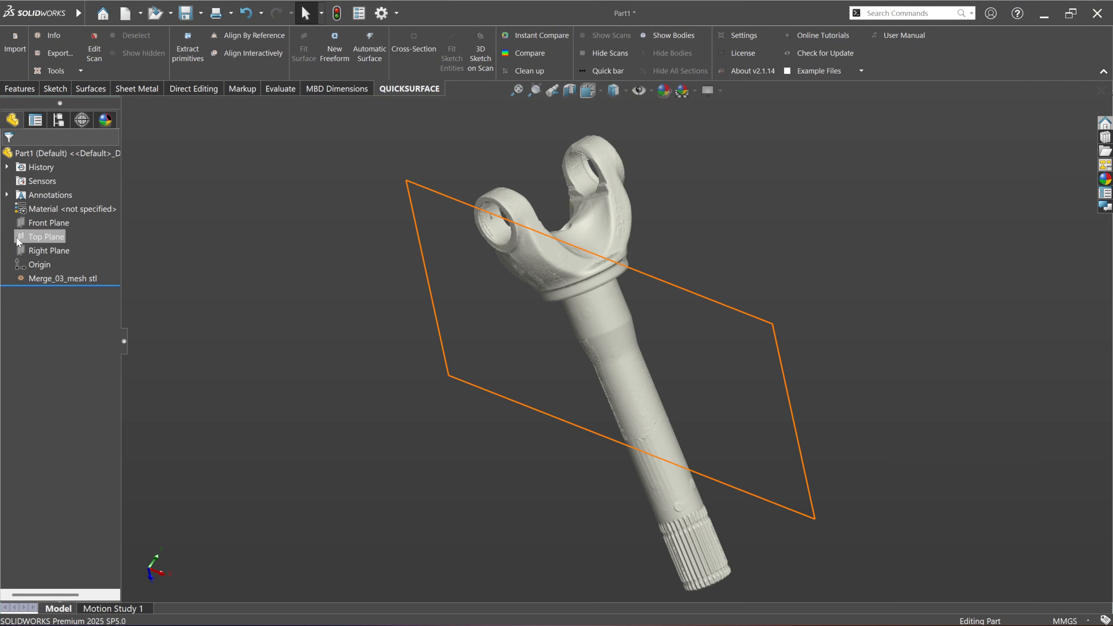
pyautogui.click(57, 226)
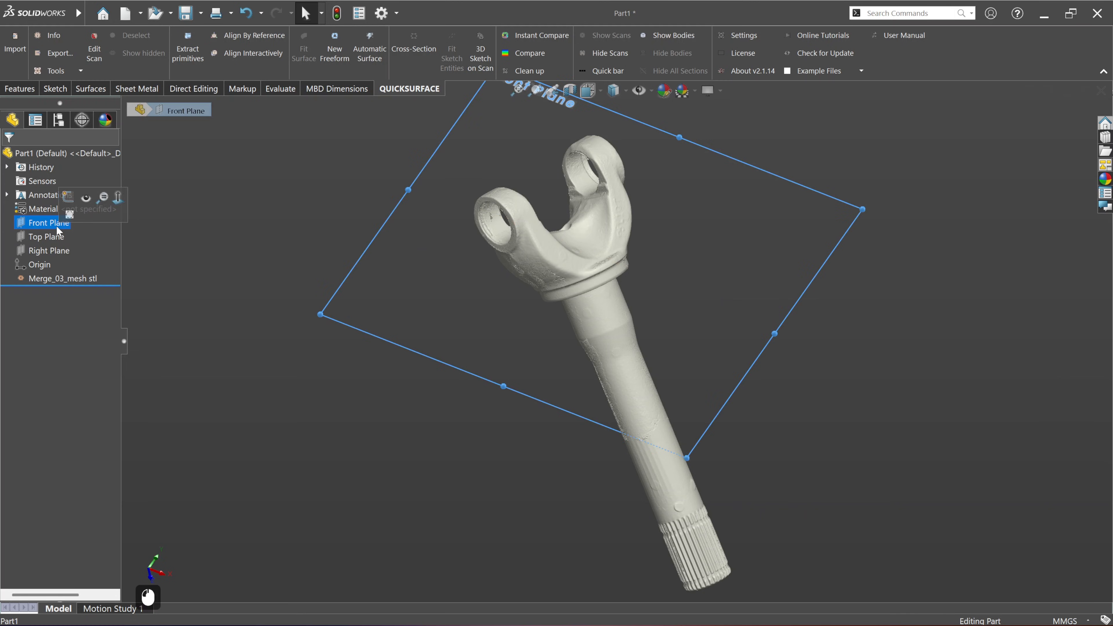
pyautogui.click(48, 221)
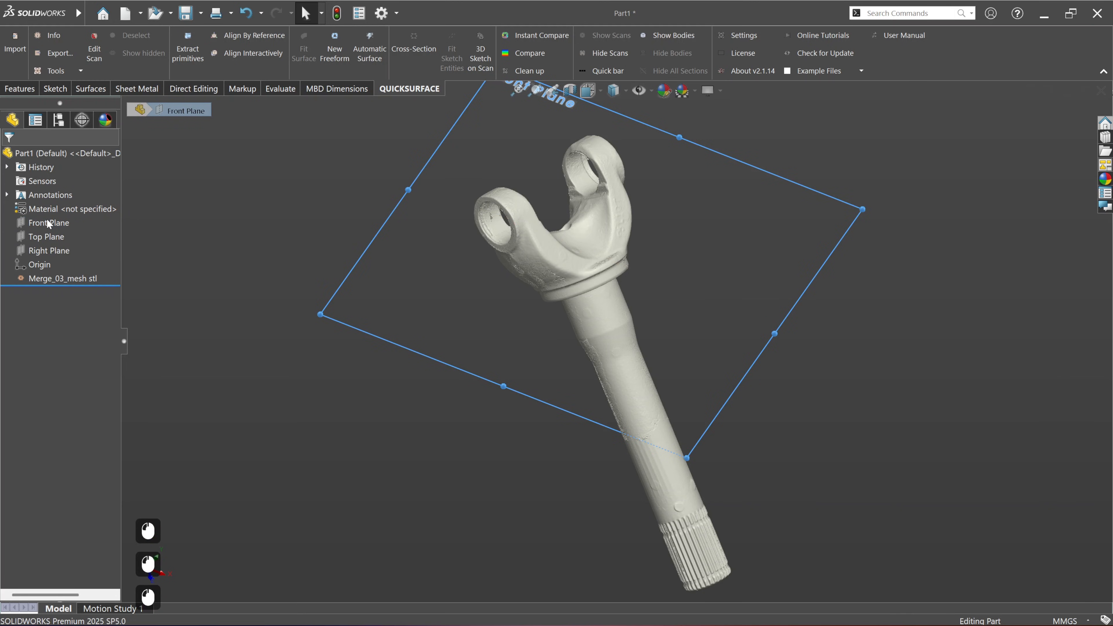
pyautogui.click(112, 218)
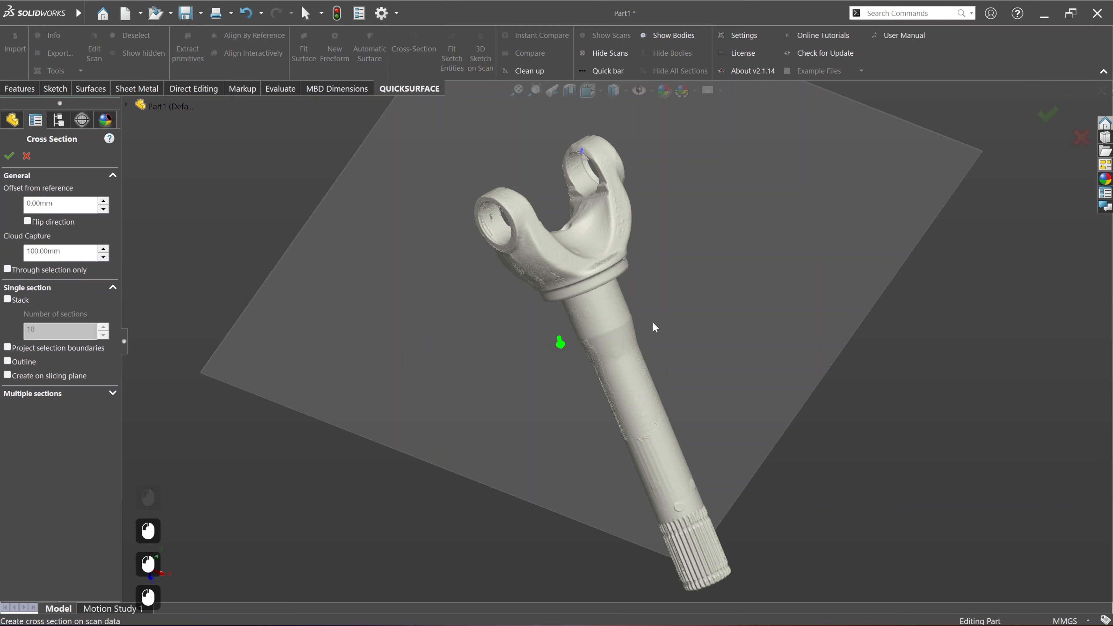
pyautogui.moveTo(678, 363); pyautogui.dragTo(812, 360, button='middle')
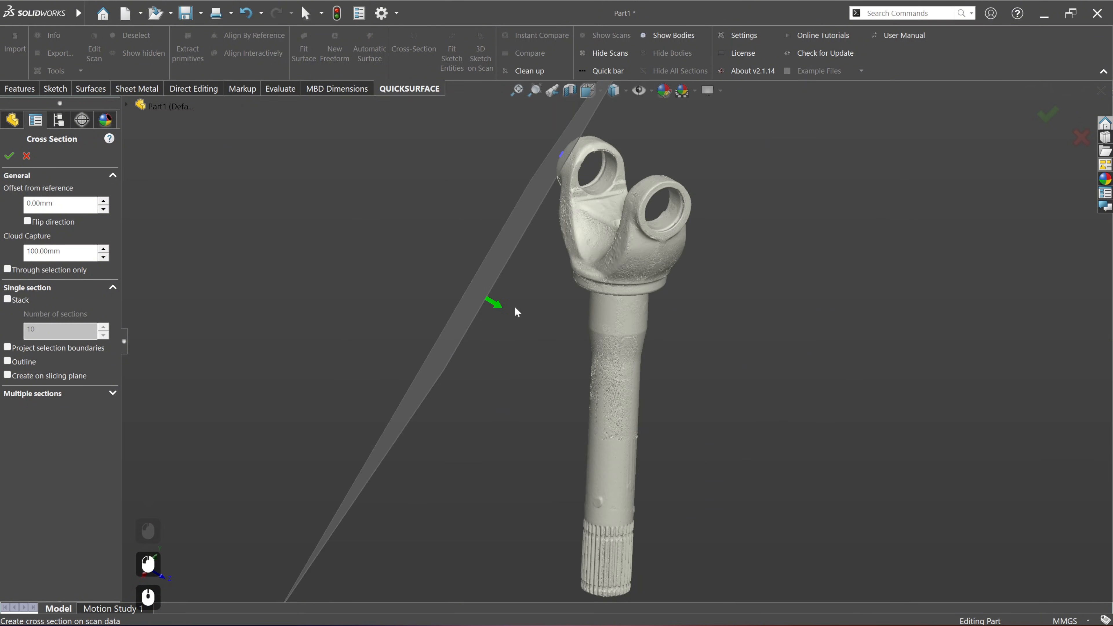
pyautogui.moveTo(494, 304); pyautogui.dragTo(653, 366)
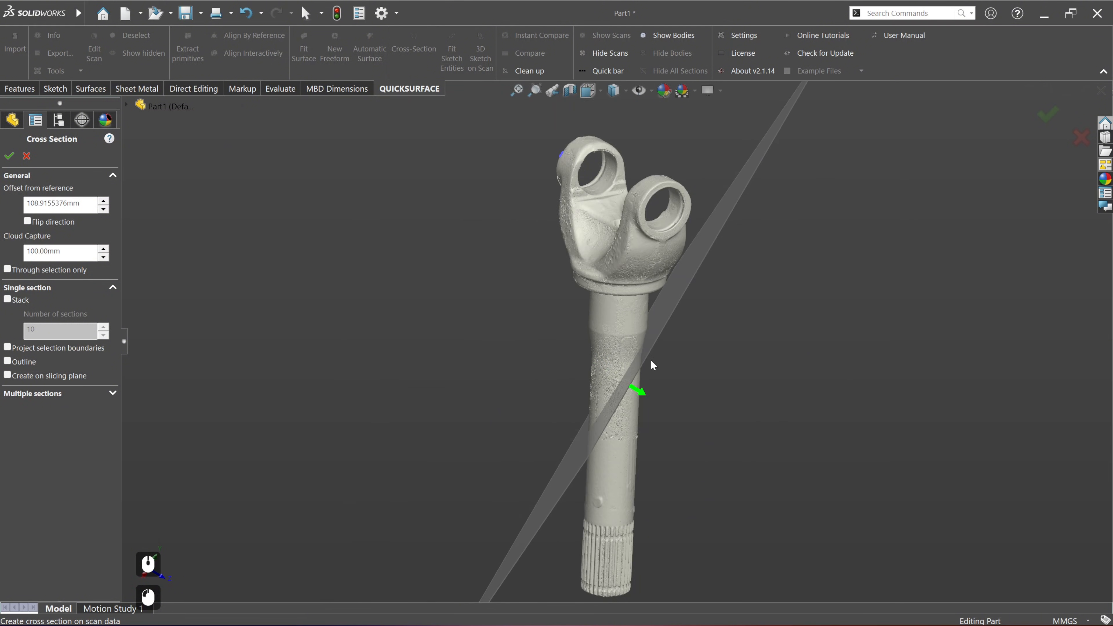
pyautogui.moveTo(723, 381); pyautogui.dragTo(697, 370, button='middle')
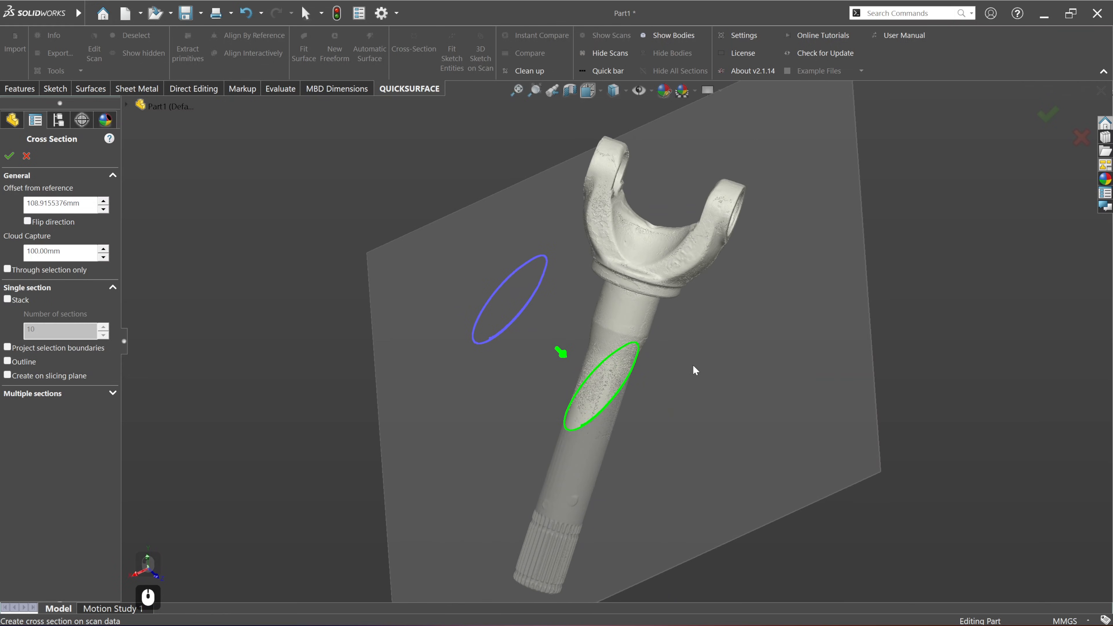
pyautogui.click(26, 156)
# Step: Check the mesh information of the imported Merge_03_mesh stl scan
pyautogui.moveTo(628, 345); pyautogui.dragTo(445, 307, button='middle')
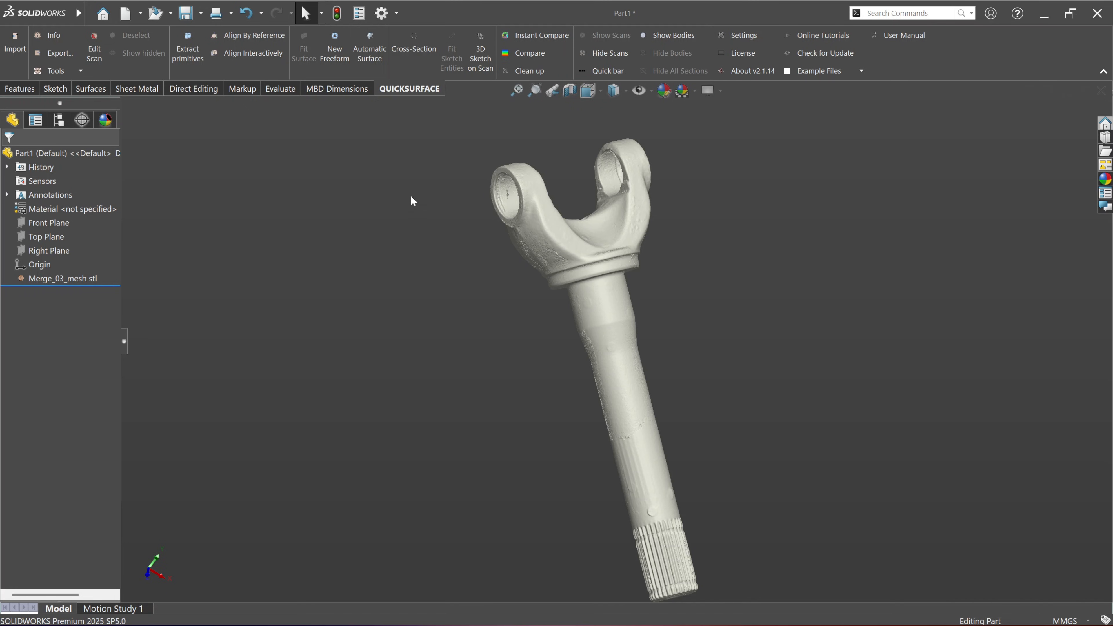
pyautogui.moveTo(698, 450); pyautogui.dragTo(595, 438, button='middle')
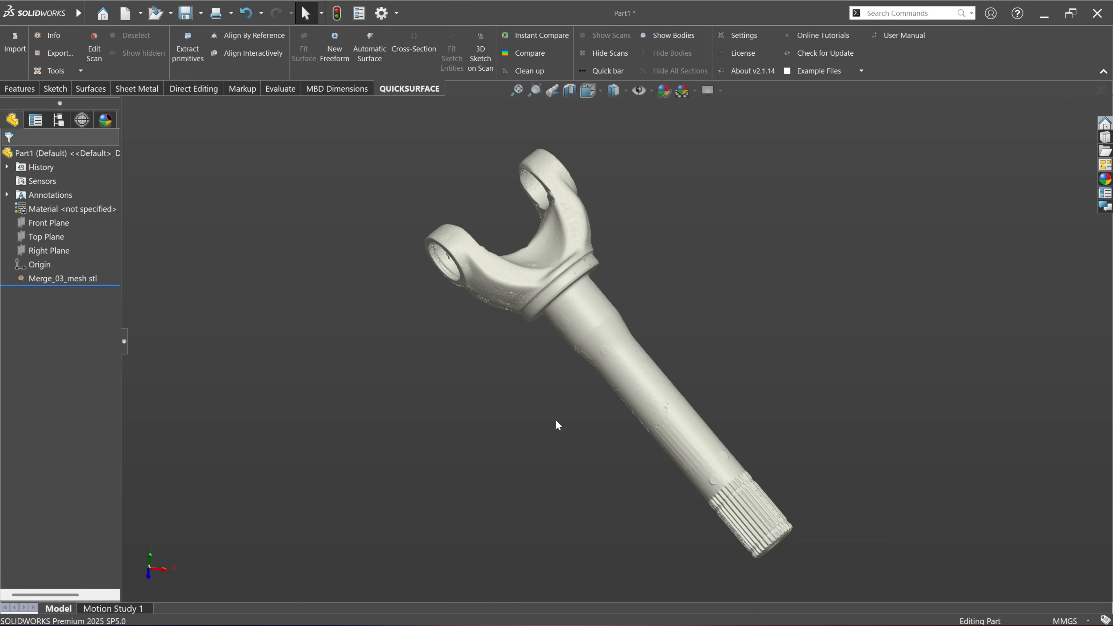
pyautogui.click(83, 279)
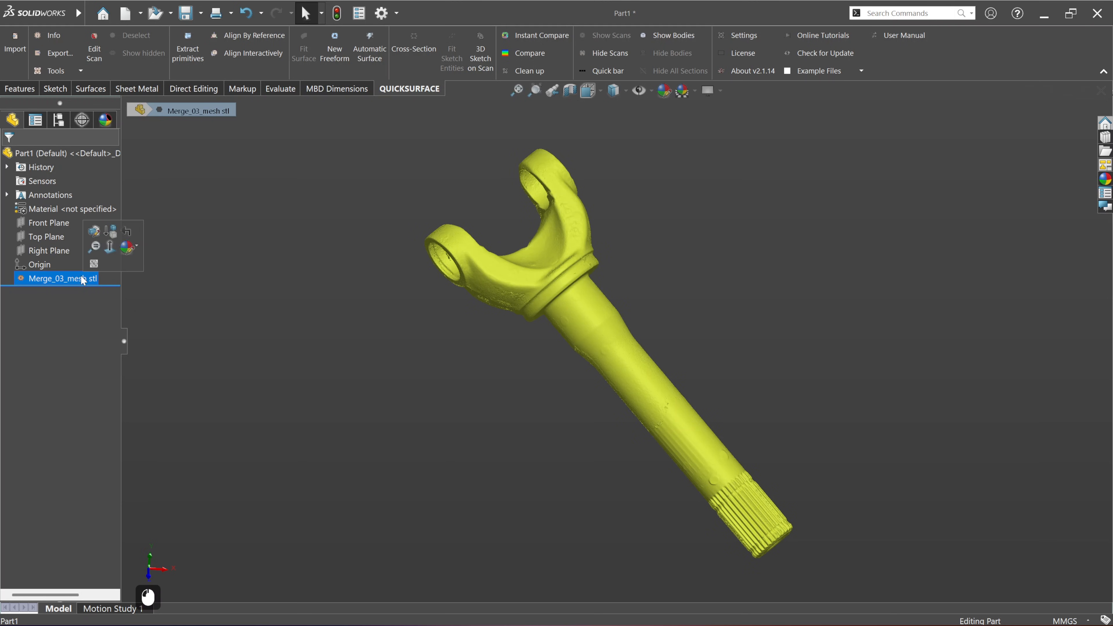
pyautogui.click(59, 42)
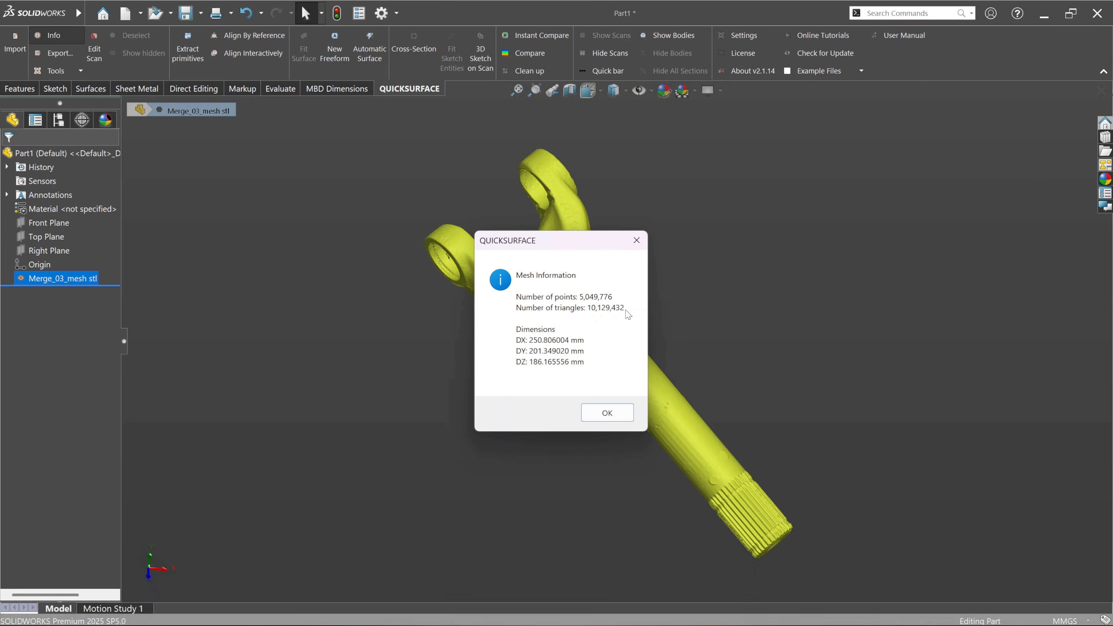
pyautogui.click(622, 412)
pyautogui.click(691, 322)
# Step: Start decimating the scan mesh and preview a reduction to 50% of all triangles
pyautogui.scroll(-3, 558, 229)
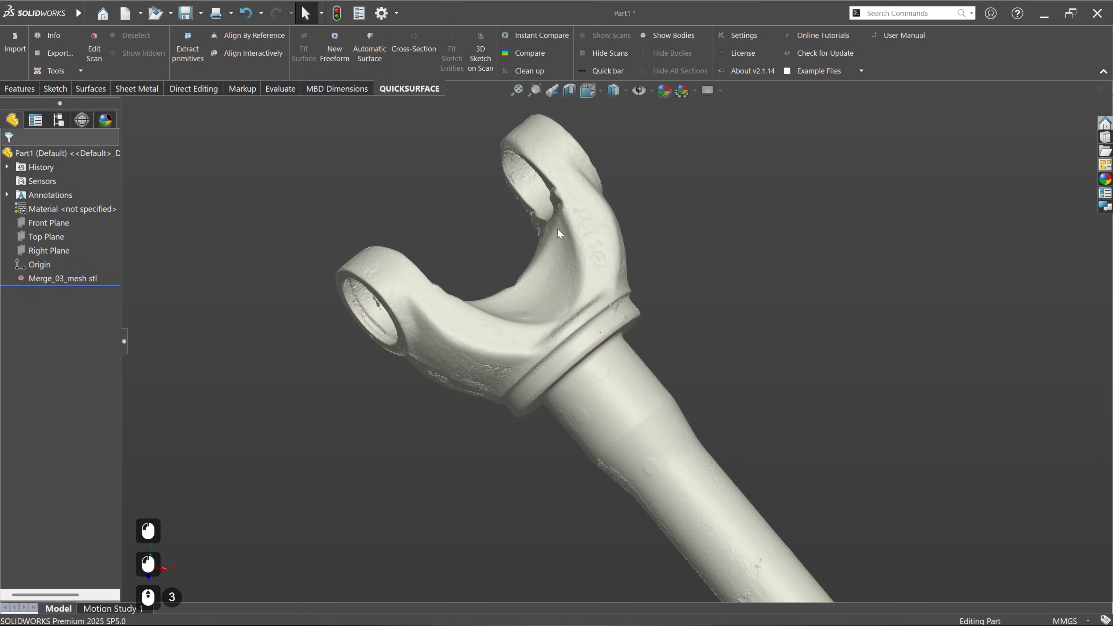
pyautogui.scroll(5, 580, 300)
pyautogui.moveTo(562, 315); pyautogui.dragTo(516, 303, button='middle')
pyautogui.scroll(-3, 675, 313)
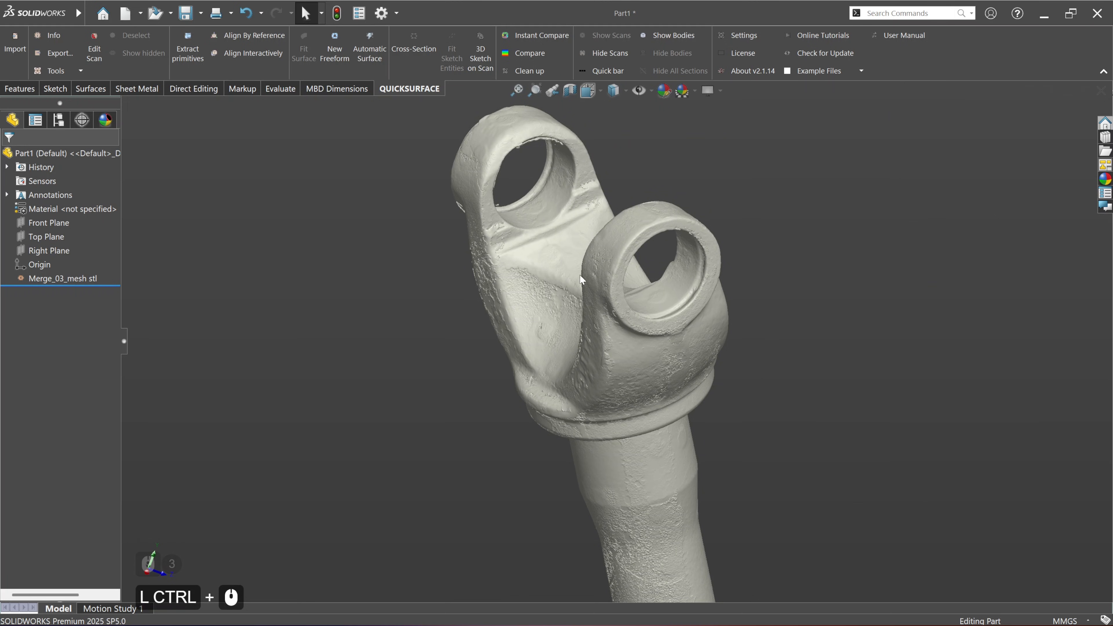
pyautogui.click(74, 71)
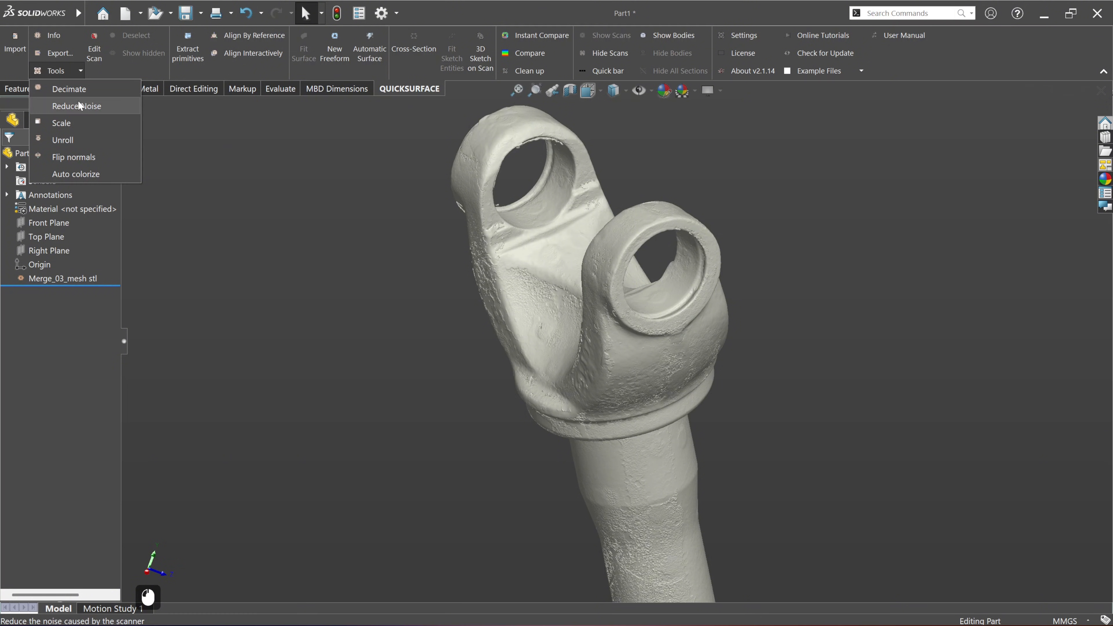
pyautogui.click(81, 91)
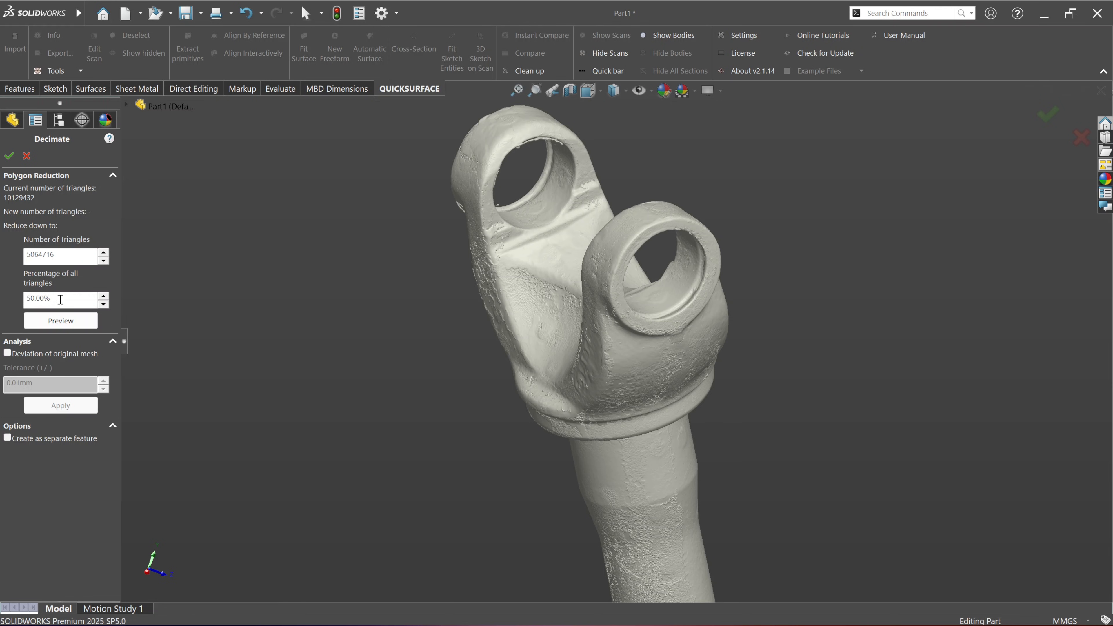
pyautogui.moveTo(60, 299); pyautogui.dragTo(20, 307)
pyautogui.moveTo(70, 255); pyautogui.dragTo(10, 263)
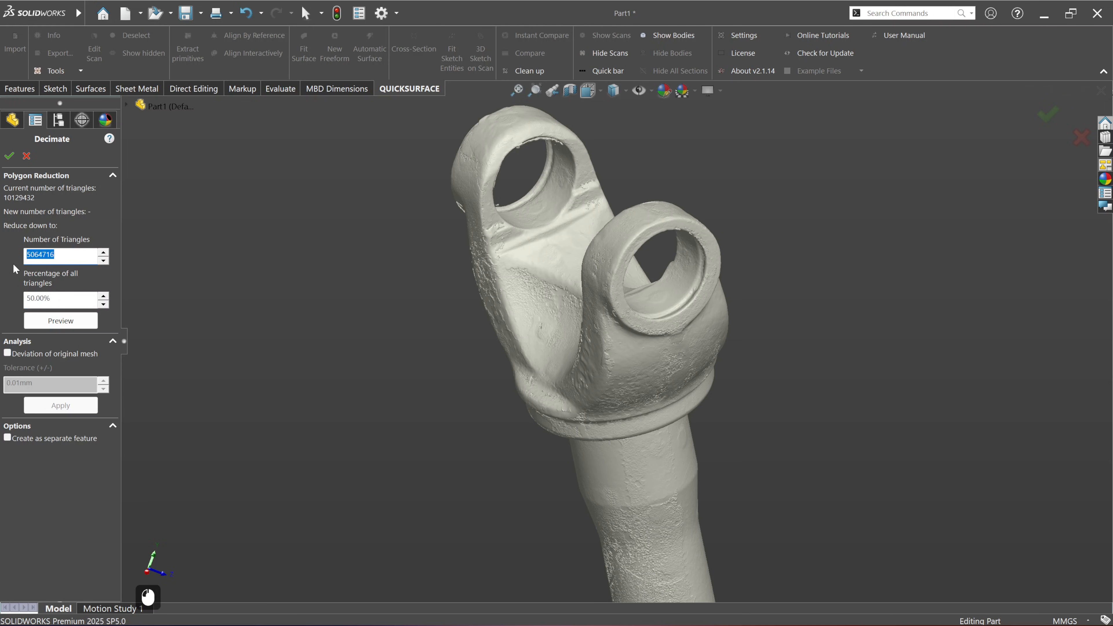
pyautogui.click(14, 268)
pyautogui.click(66, 321)
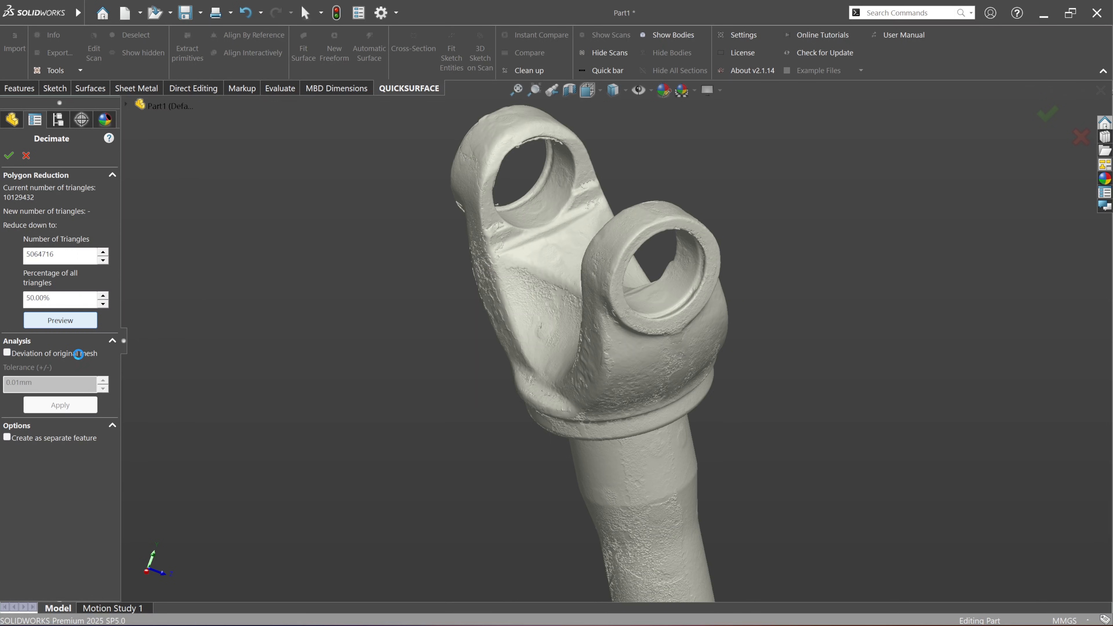
# Step: Enable the deviation analysis against the original mesh and inspect the yoke's surface up close
pyautogui.click(78, 353)
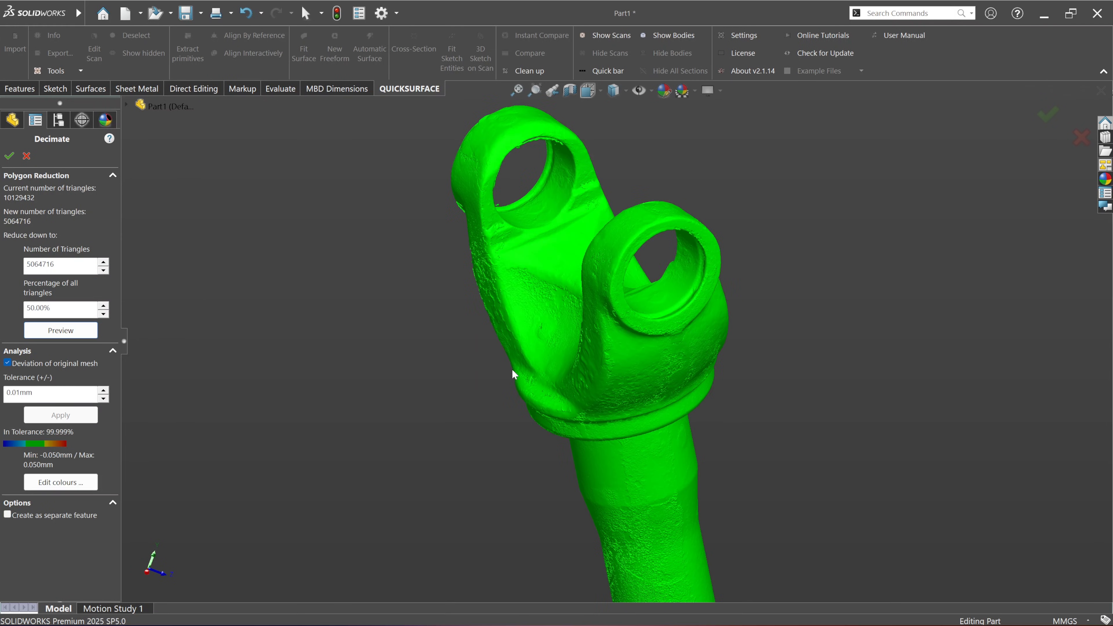
pyautogui.moveTo(682, 428)
pyautogui.mouseDown(button='middle')
pyautogui.moveTo(619, 451)
pyautogui.moveTo(697, 440)
pyautogui.mouseUp(button='middle')
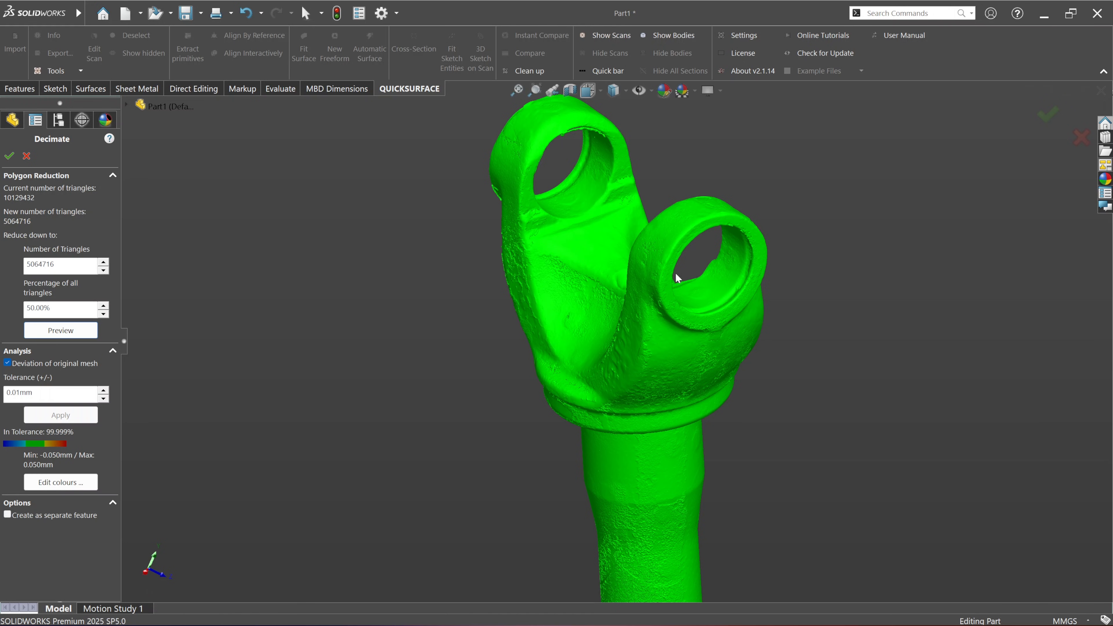
pyautogui.scroll(-2, 658, 375)
pyautogui.scroll(-5, 678, 273)
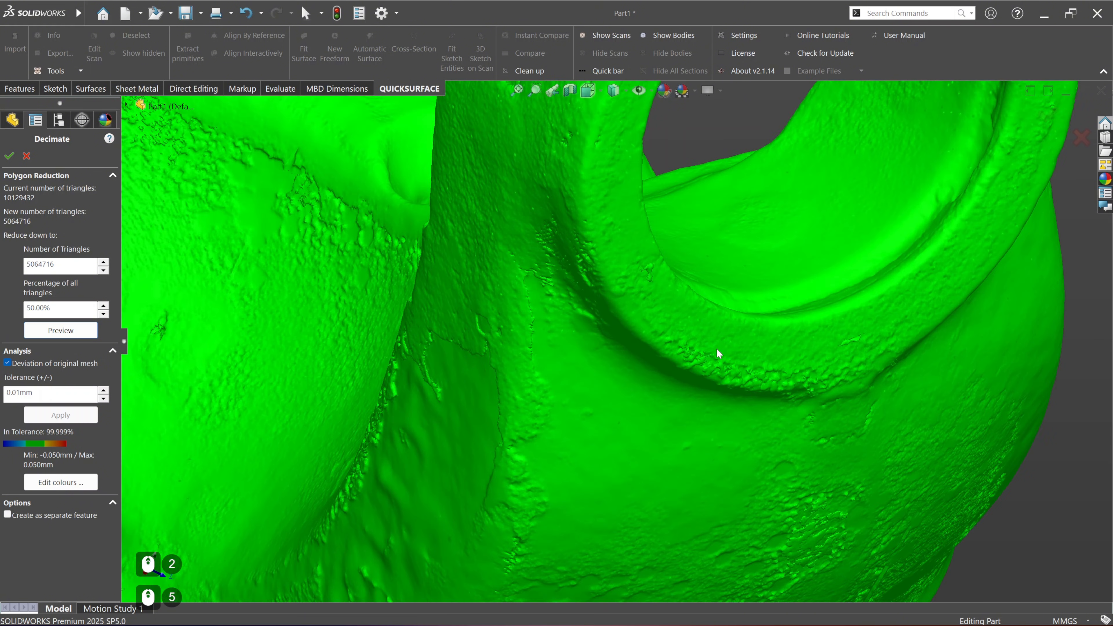
pyautogui.moveTo(719, 348); pyautogui.dragTo(739, 335, button='middle')
pyautogui.scroll(3, 739, 335)
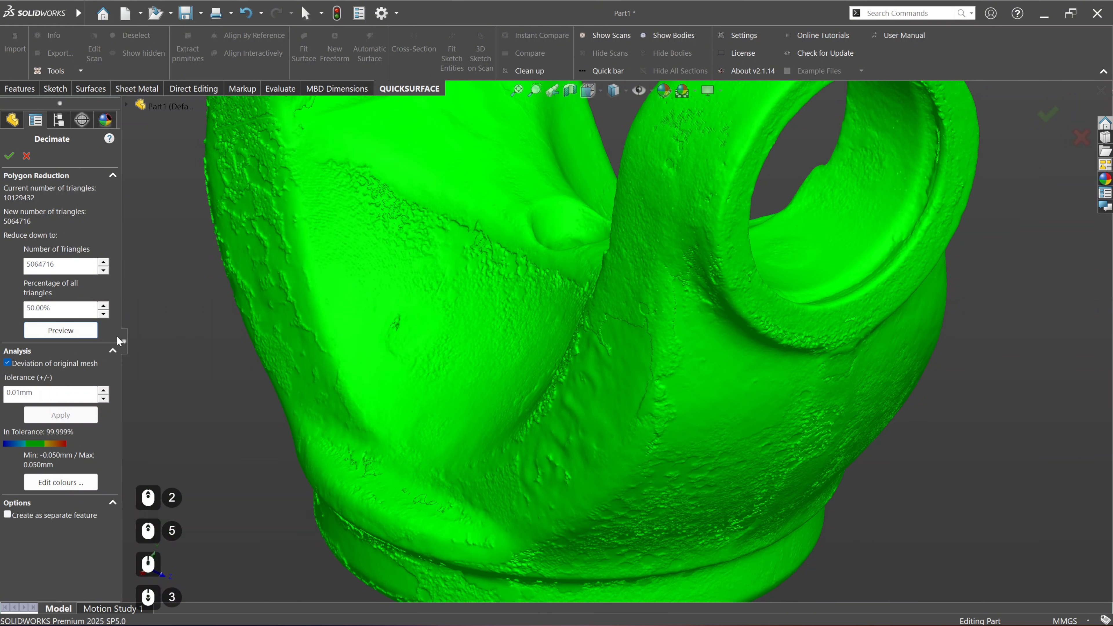
# Step: Set the reduction to 10% of all triangles, preview it and examine the deviation colours on the yoke
pyautogui.click(31, 309)
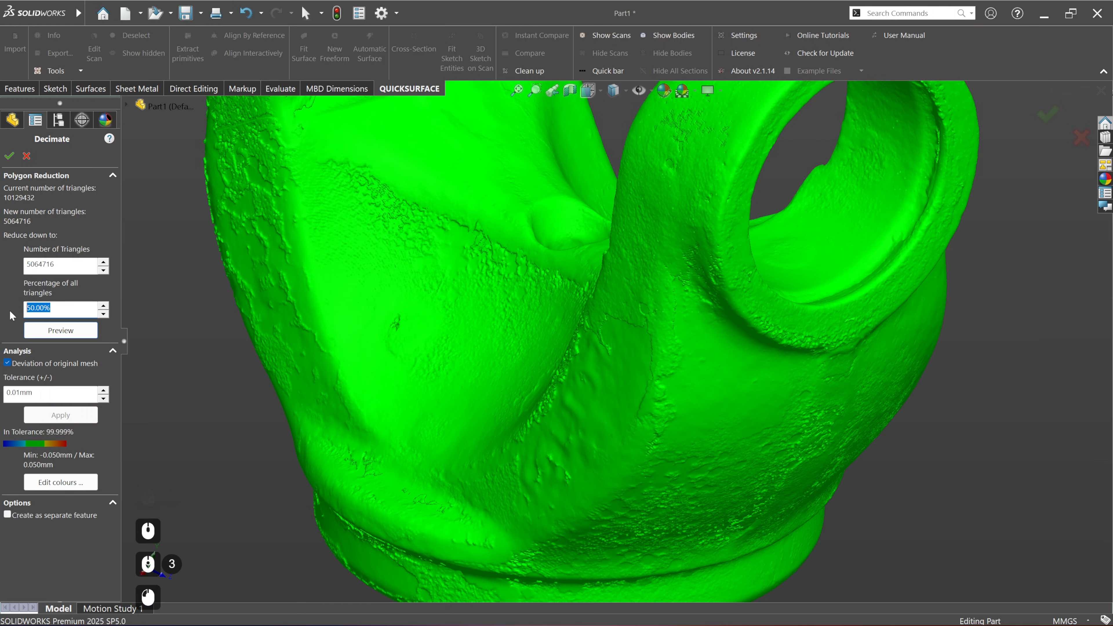
pyautogui.write('10')
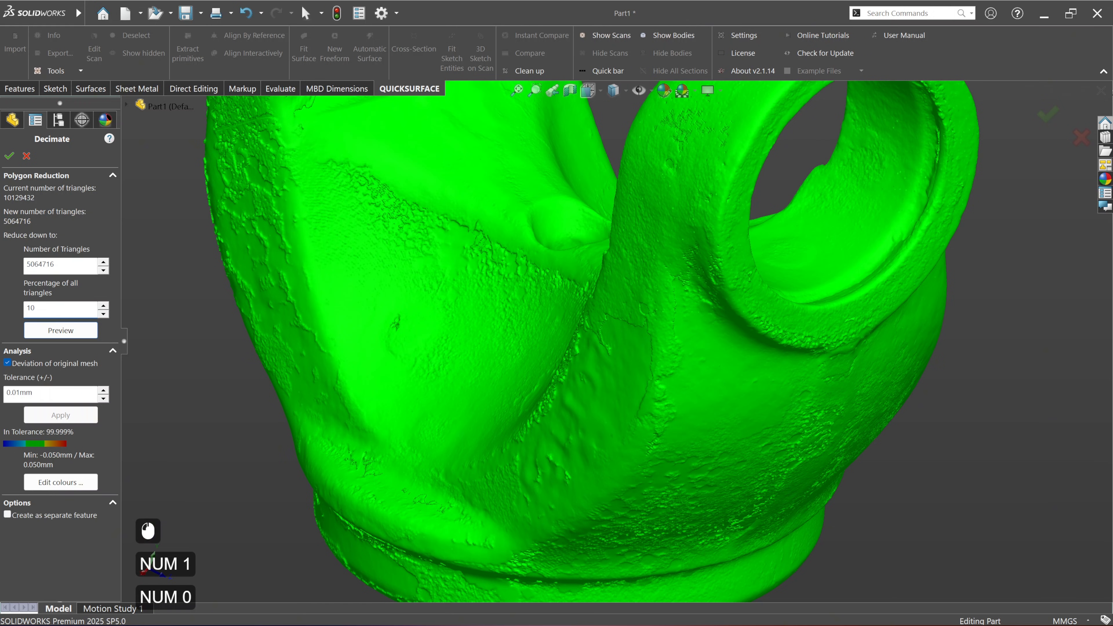
pyautogui.click(82, 331)
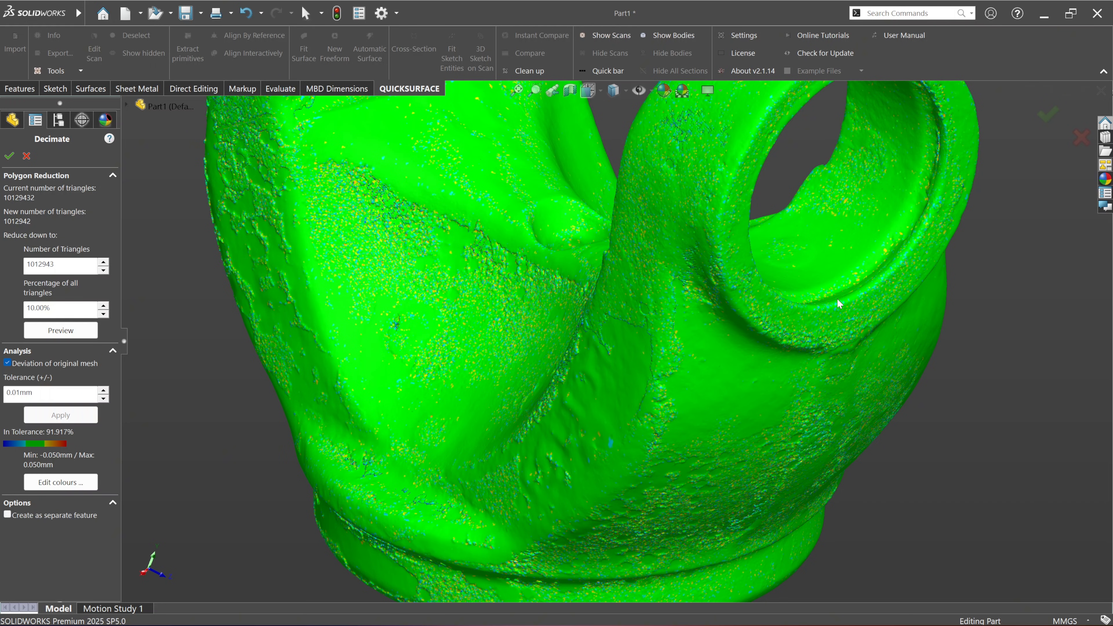
pyautogui.keyDown('ctrl'); pyautogui.moveTo(813, 326); pyautogui.dragTo(756, 423, button='middle'); pyautogui.keyUp('ctrl')
pyautogui.scroll(-5, 607, 201)
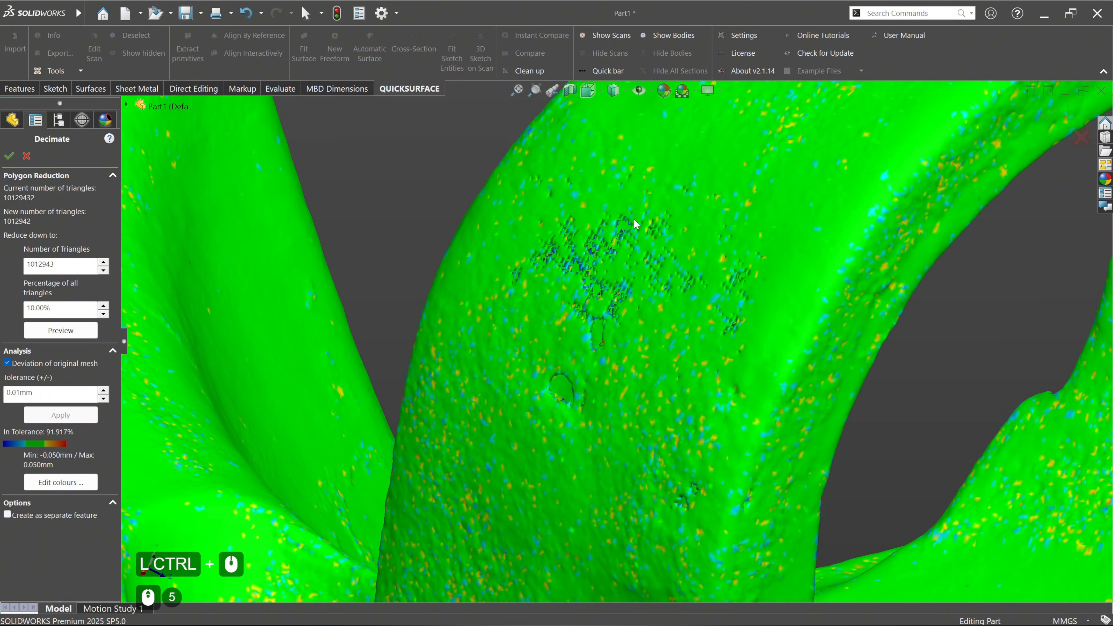
pyautogui.scroll(-2, 608, 317)
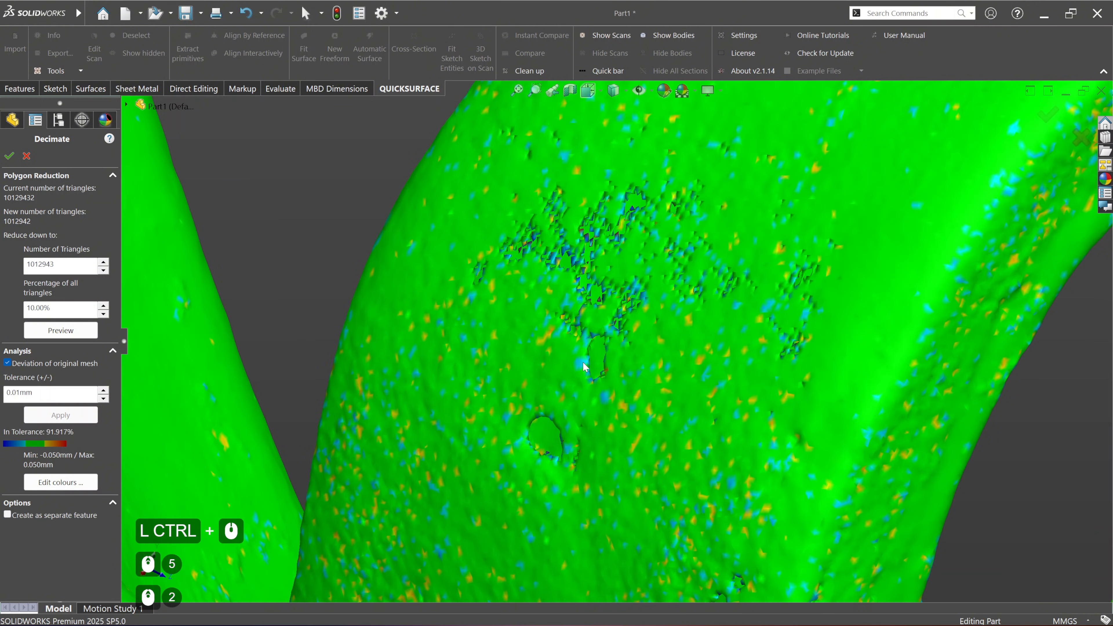
pyautogui.scroll(4, 569, 229)
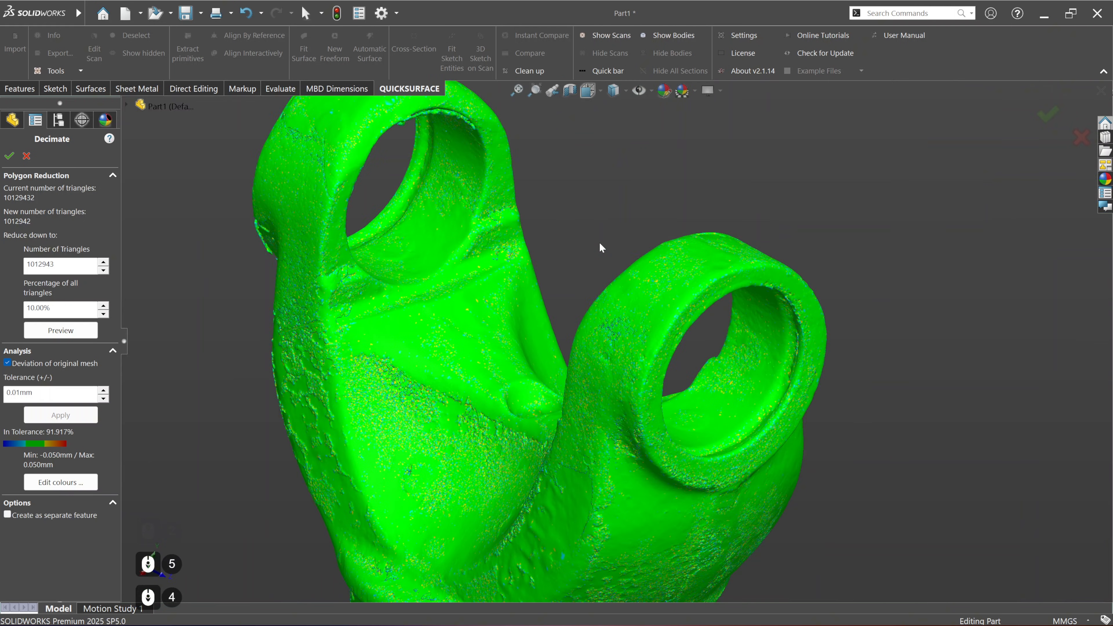
pyautogui.scroll(1, 603, 246)
pyautogui.keyDown('ctrl'); pyautogui.moveTo(629, 269); pyautogui.dragTo(600, 225, button='middle'); pyautogui.keyUp('ctrl')
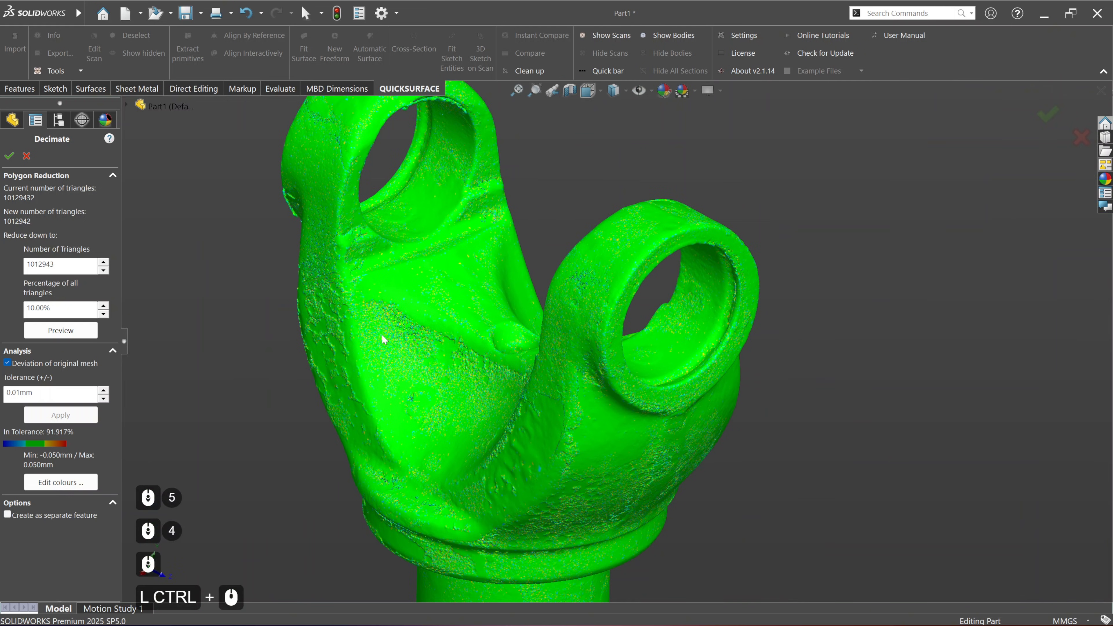
# Step: Set the deviation tolerance to 0.10 mm and apply it to the decimation analysis
pyautogui.moveTo(45, 396); pyautogui.dragTo(14, 401)
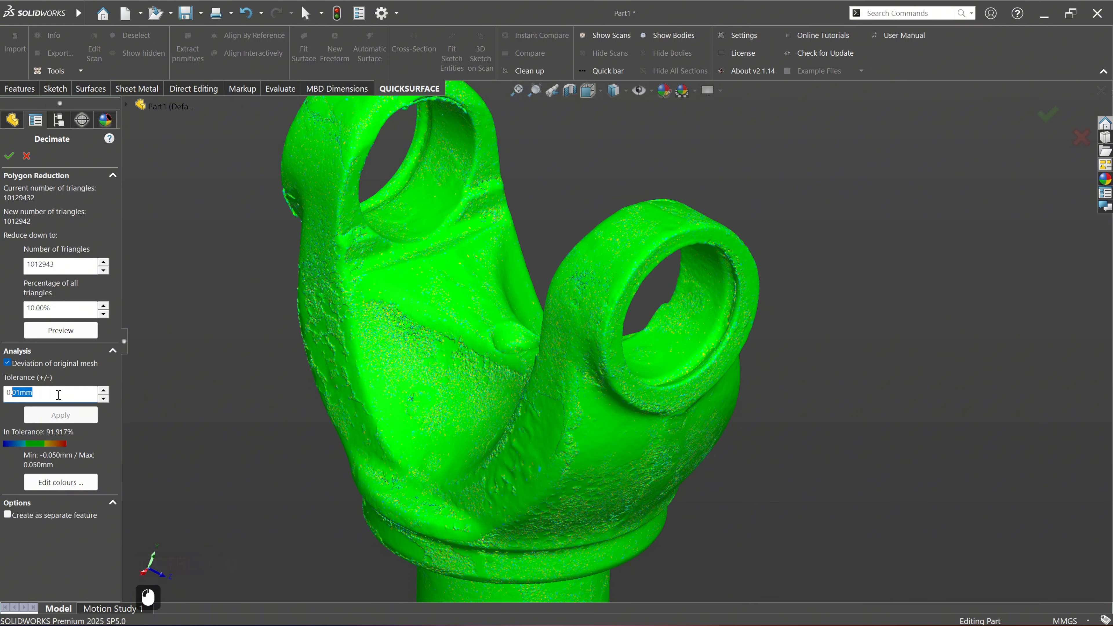
pyautogui.write('1')
pyautogui.press('Return')
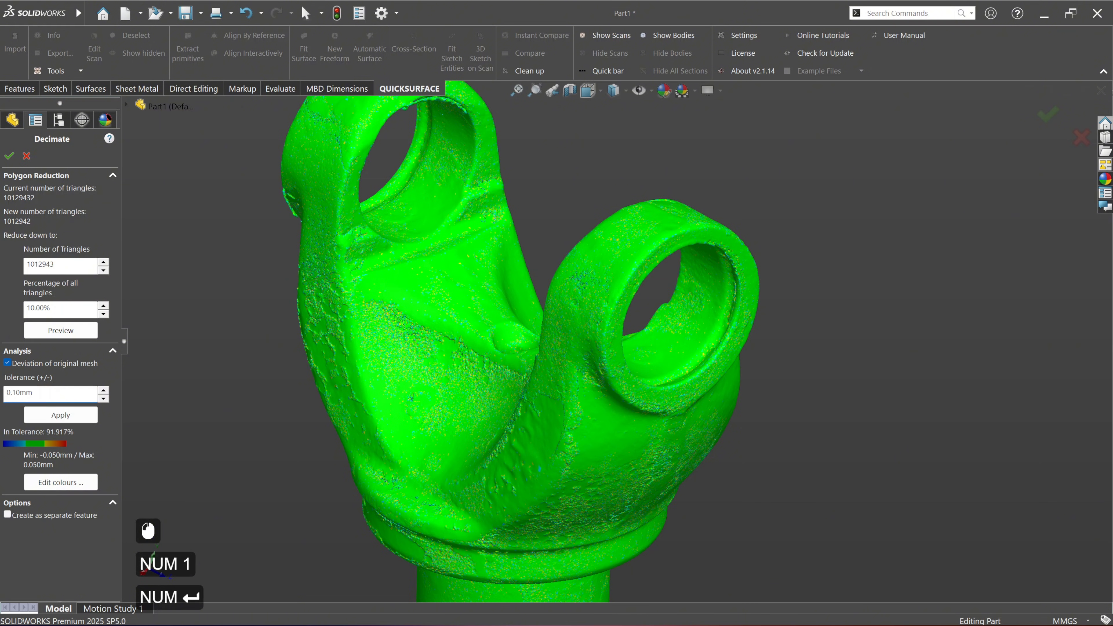
pyautogui.click(37, 419)
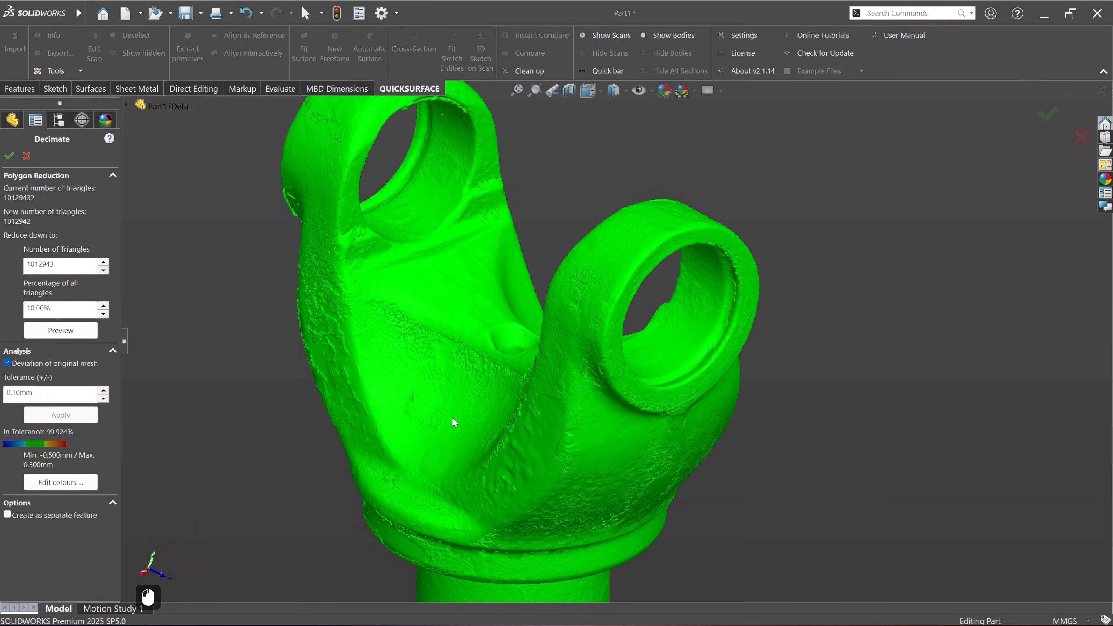
# Step: Inspect the yoke's deviation colours and accept the decimation, replacing the original mesh with the decimated one
pyautogui.scroll(-3, 569, 449)
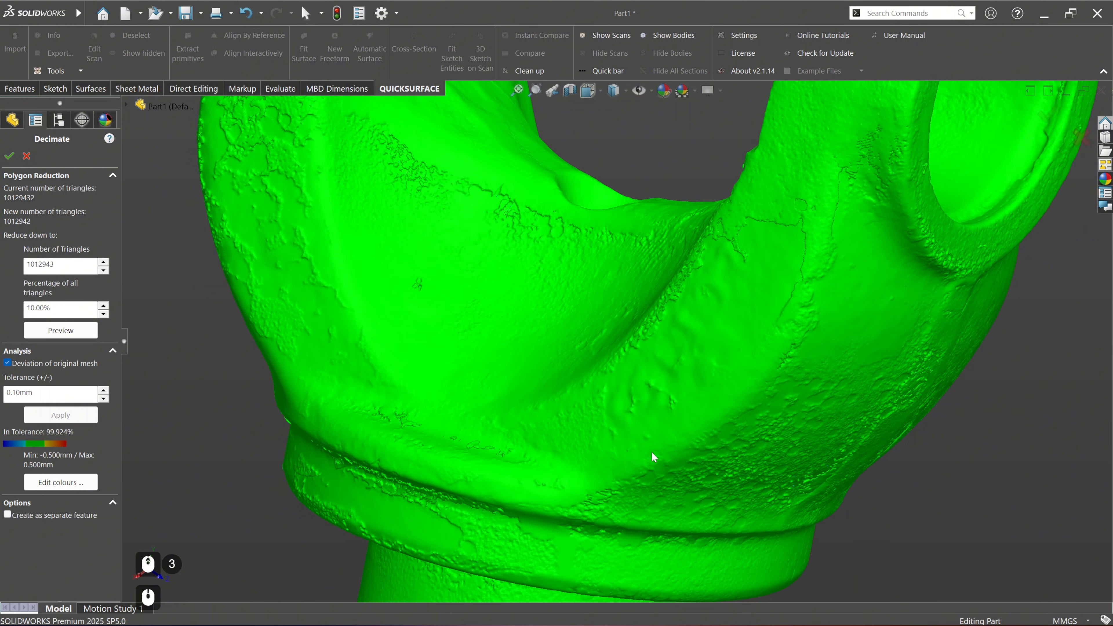
pyautogui.keyDown('ctrl'); pyautogui.moveTo(651, 452); pyautogui.dragTo(491, 311, button='middle'); pyautogui.keyUp('ctrl')
pyautogui.scroll(3, 648, 391)
pyautogui.keyDown('ctrl'); pyautogui.moveTo(491, 312); pyautogui.dragTo(524, 371, button='middle'); pyautogui.keyUp('ctrl')
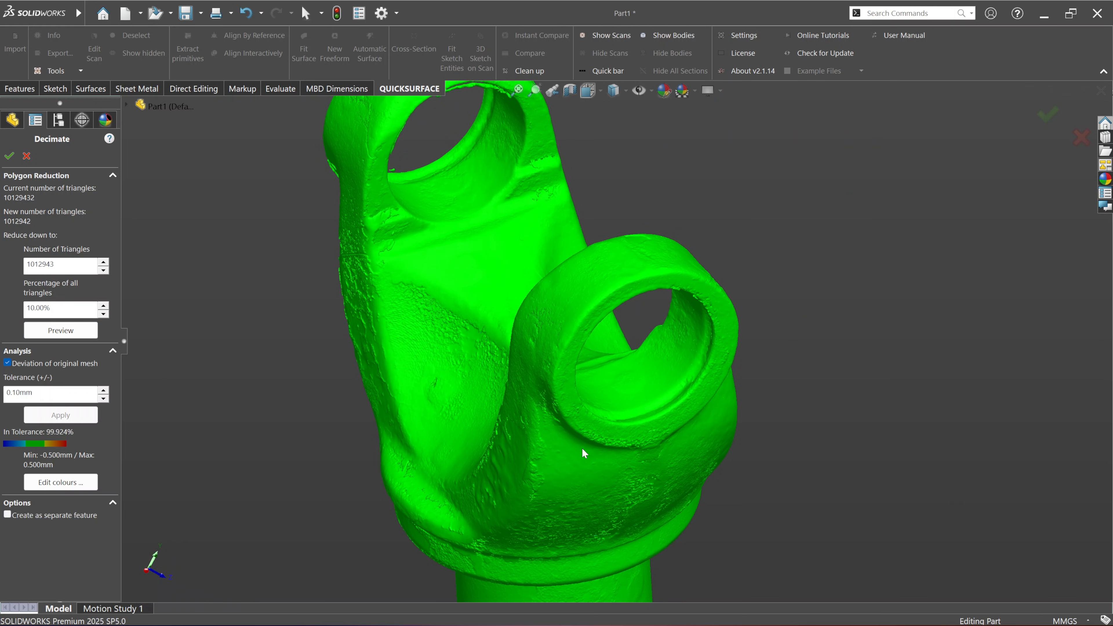
pyautogui.moveTo(708, 462); pyautogui.dragTo(698, 452, button='middle')
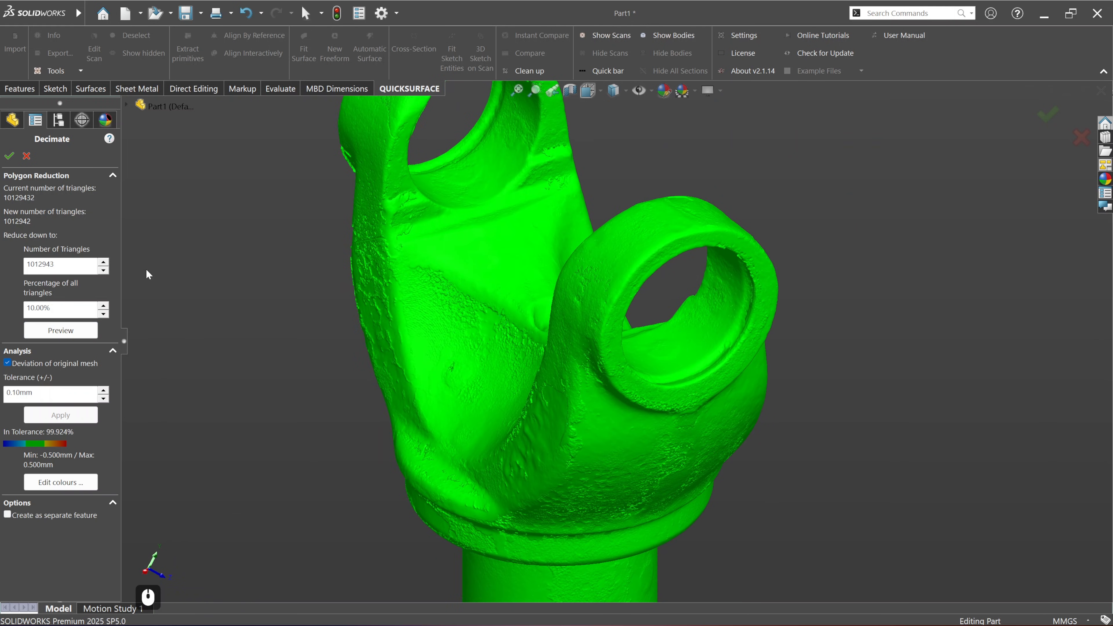
pyautogui.click(6, 156)
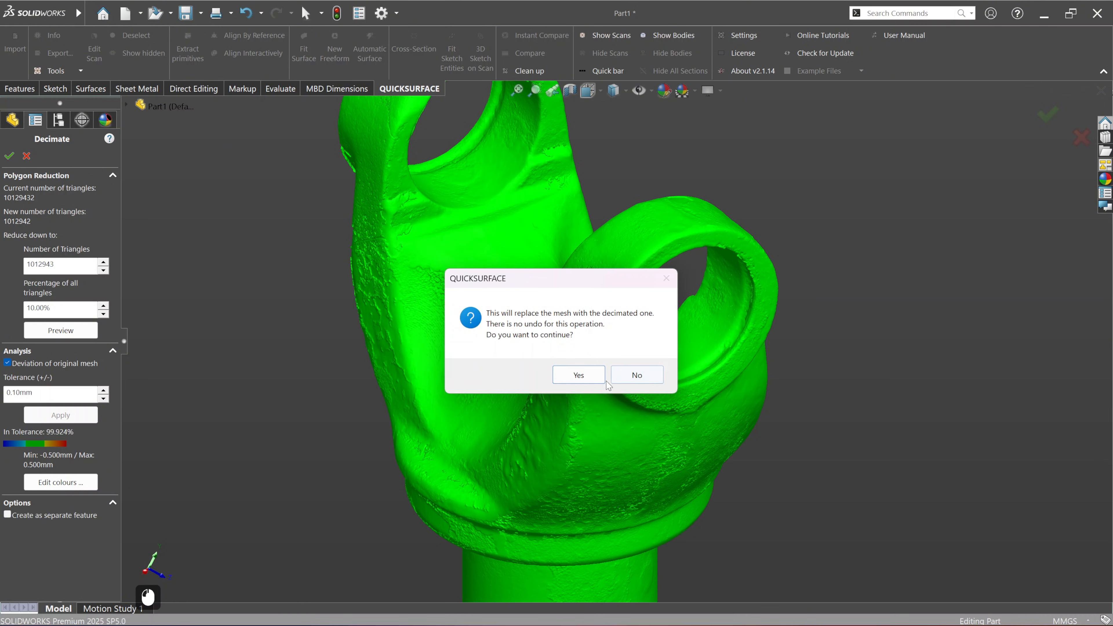
pyautogui.click(597, 377)
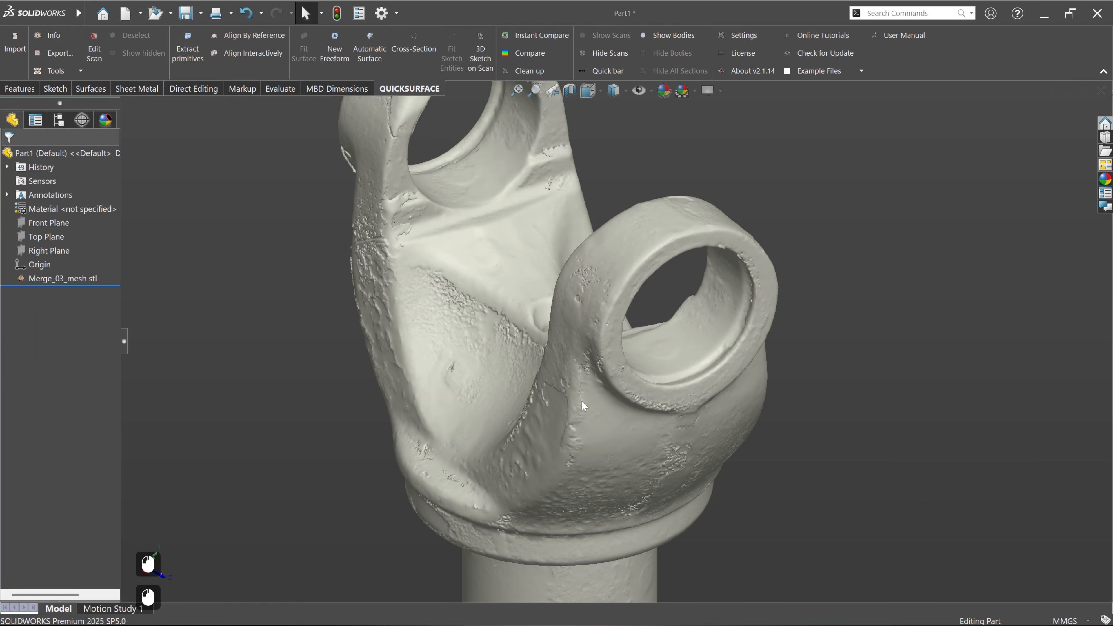
# Step: Check the mesh information of the decimated Merge_03_mesh stl scan
pyautogui.keyDown('ctrl'); pyautogui.moveTo(626, 421); pyautogui.dragTo(584, 416, button='middle'); pyautogui.keyUp('ctrl')
pyautogui.moveTo(607, 460); pyautogui.dragTo(625, 444, button='middle')
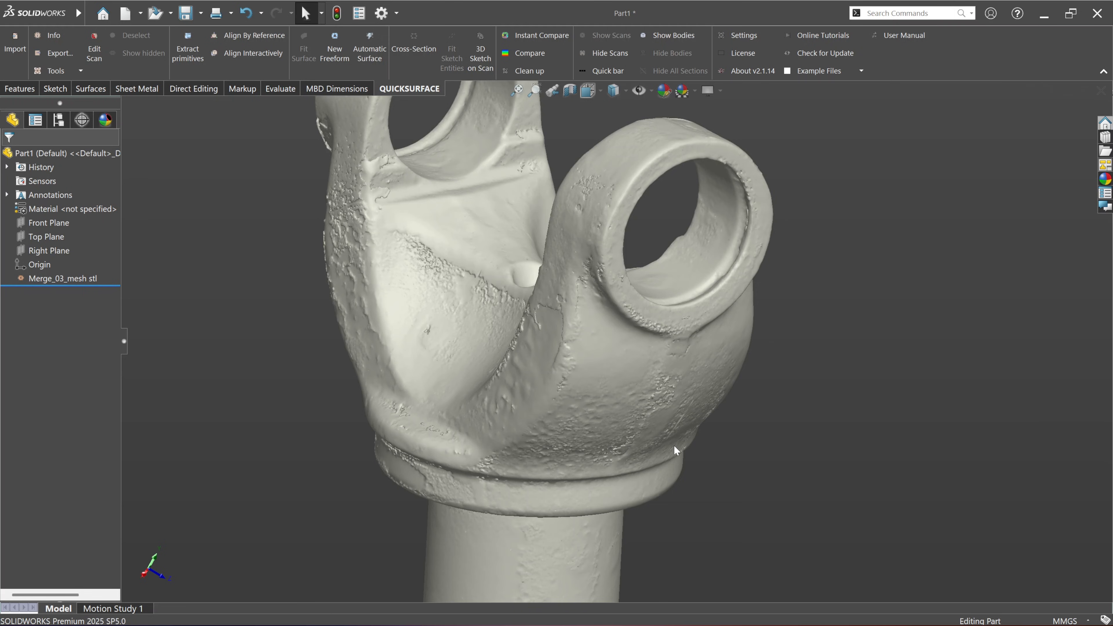
pyautogui.moveTo(674, 444); pyautogui.dragTo(587, 466, button='middle')
pyautogui.keyDown('ctrl'); pyautogui.moveTo(591, 419); pyautogui.dragTo(602, 470, button='middle'); pyautogui.keyUp('ctrl')
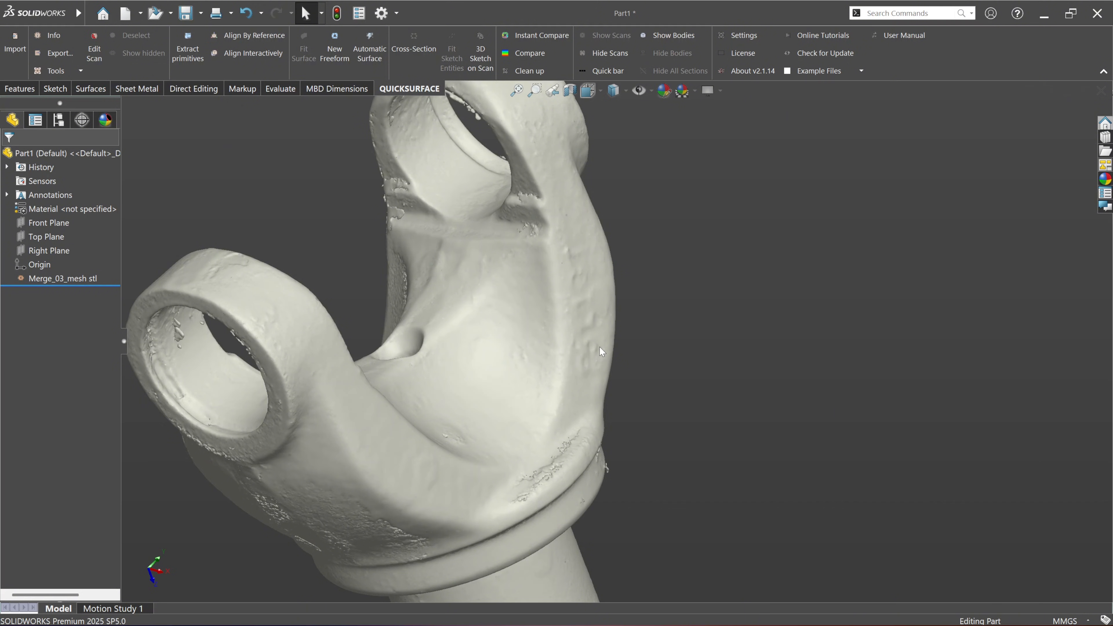
pyautogui.moveTo(596, 355); pyautogui.dragTo(561, 372, button='middle')
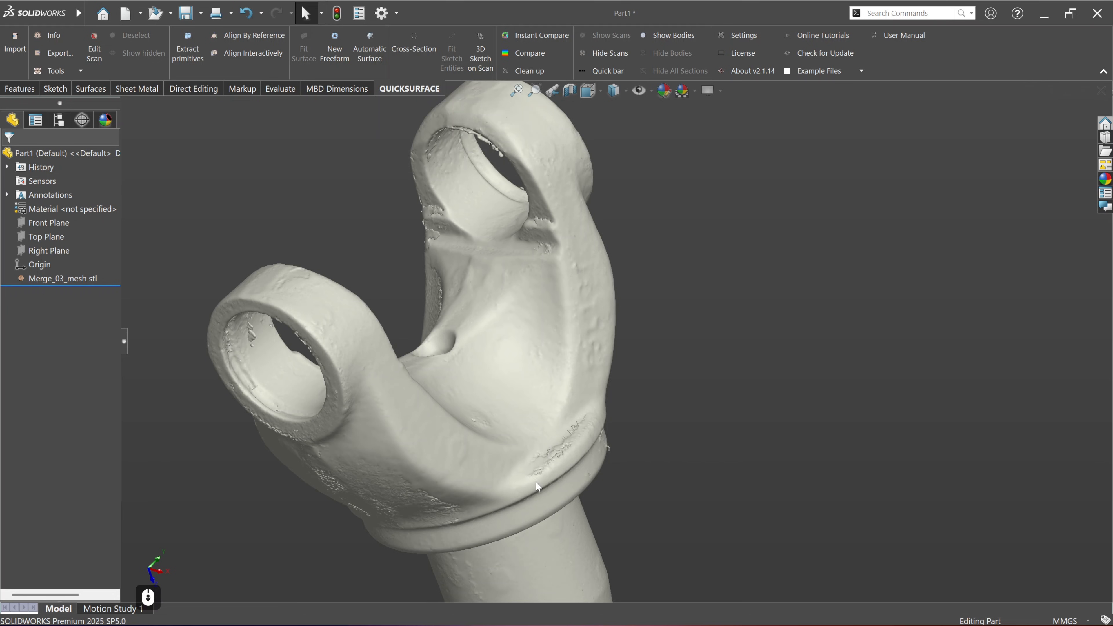
pyautogui.moveTo(537, 486); pyautogui.dragTo(594, 482, button='middle')
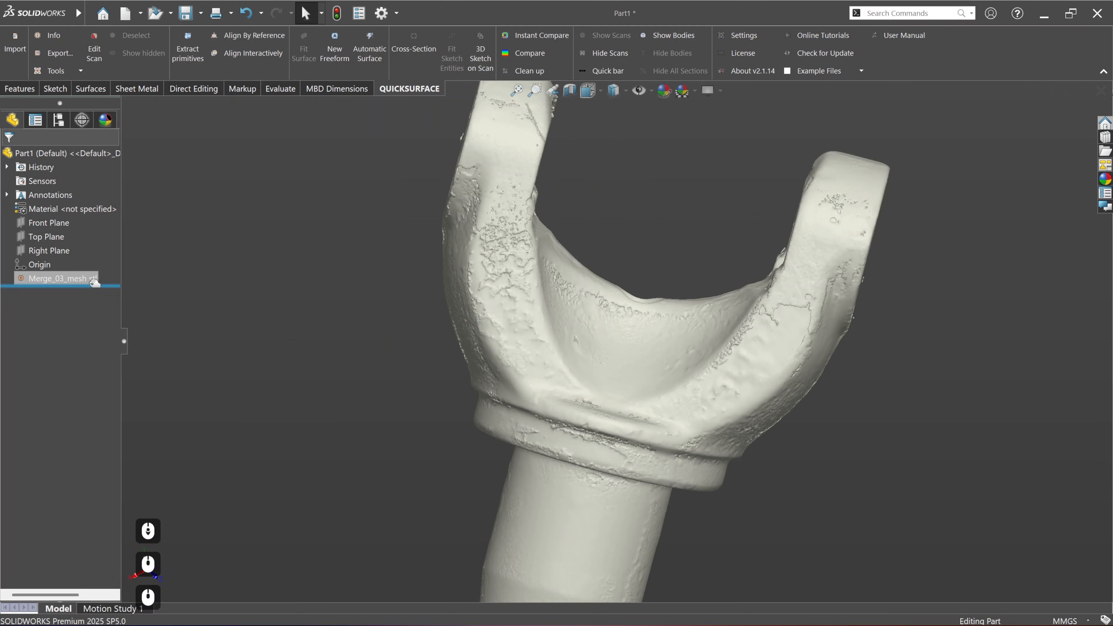
pyautogui.click(66, 279)
pyautogui.click(54, 35)
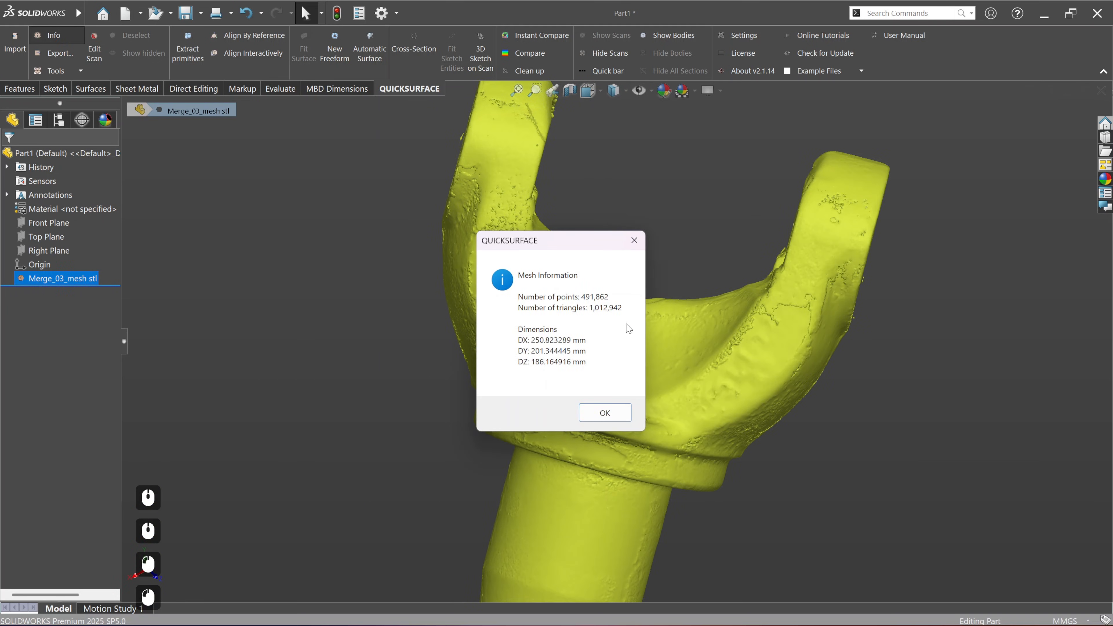
pyautogui.click(639, 247)
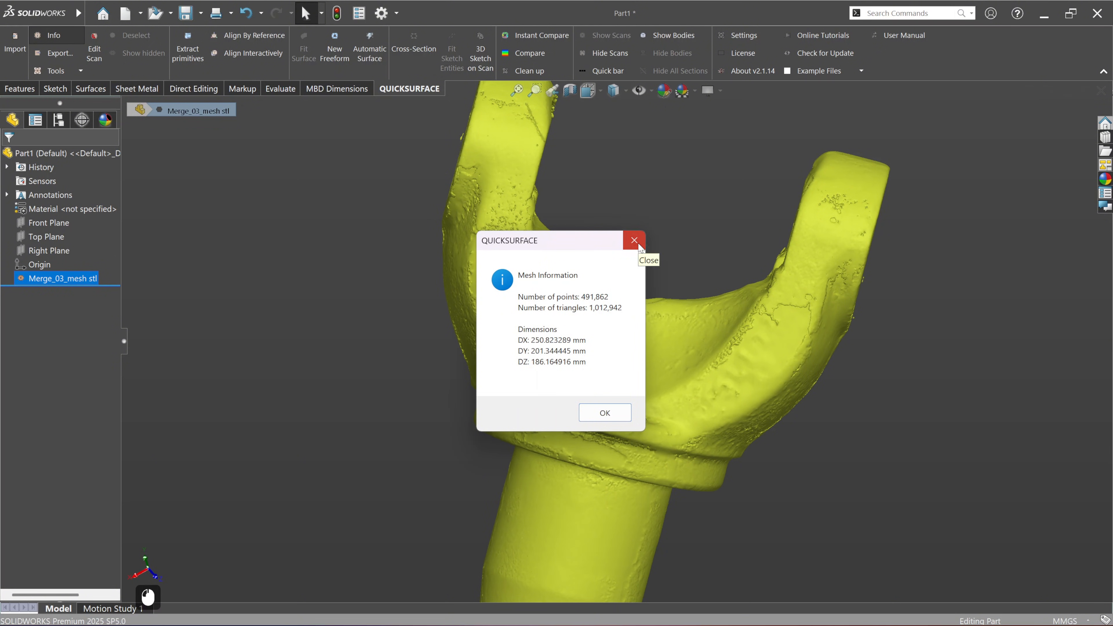
# Step: Deselect the scan and examine the decimated yoke and shaft from several sides
pyautogui.moveTo(639, 247); pyautogui.dragTo(583, 323, button='middle')
pyautogui.scroll(2, 583, 323)
pyautogui.scroll(2, 644, 412)
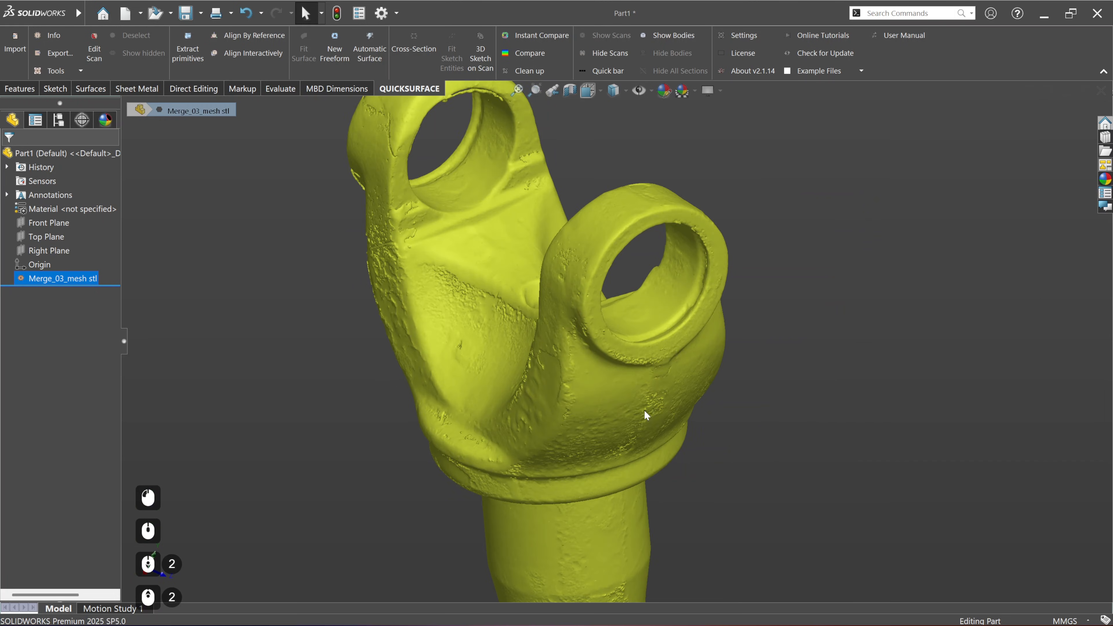
pyautogui.click(740, 413)
pyautogui.scroll(-2, 711, 405)
pyautogui.scroll(2, 591, 175)
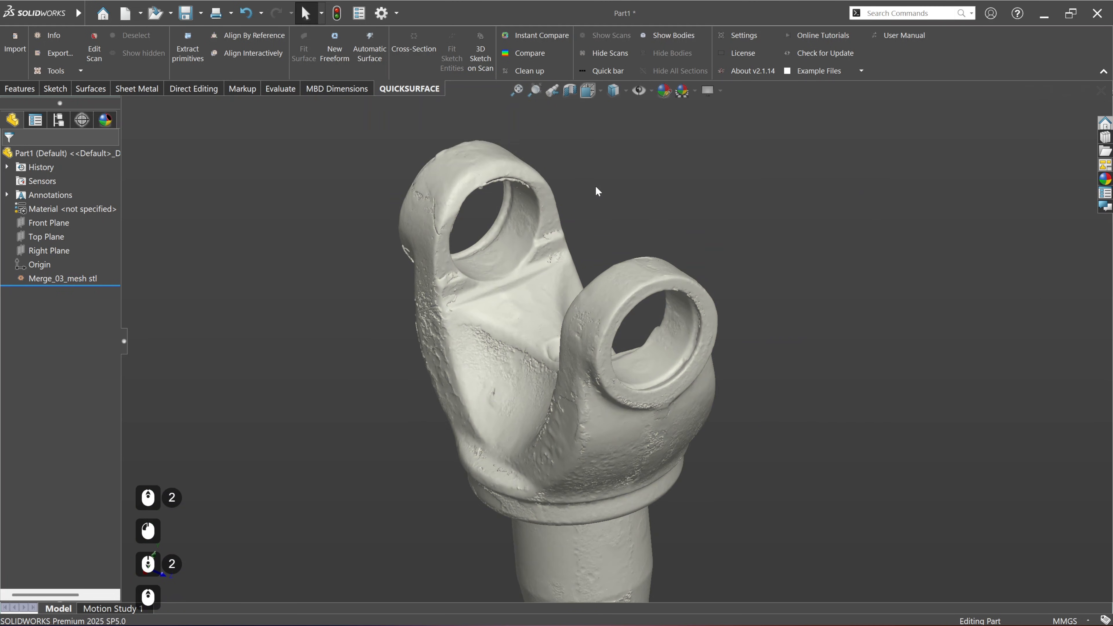
pyautogui.keyDown('ctrl'); pyautogui.moveTo(603, 233); pyautogui.dragTo(613, 241, button='middle'); pyautogui.keyUp('ctrl')
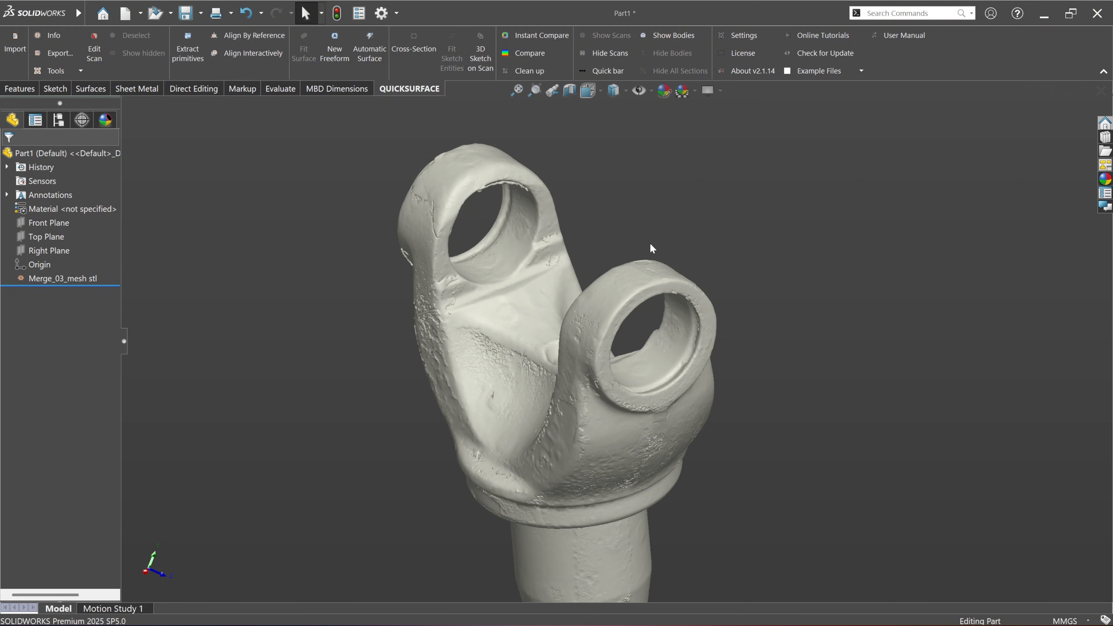
pyautogui.scroll(-1, 610, 247)
pyautogui.keyDown('ctrl'); pyautogui.moveTo(671, 323); pyautogui.dragTo(653, 298, button='middle'); pyautogui.keyUp('ctrl')
pyautogui.moveTo(656, 426); pyautogui.dragTo(615, 425, button='middle')
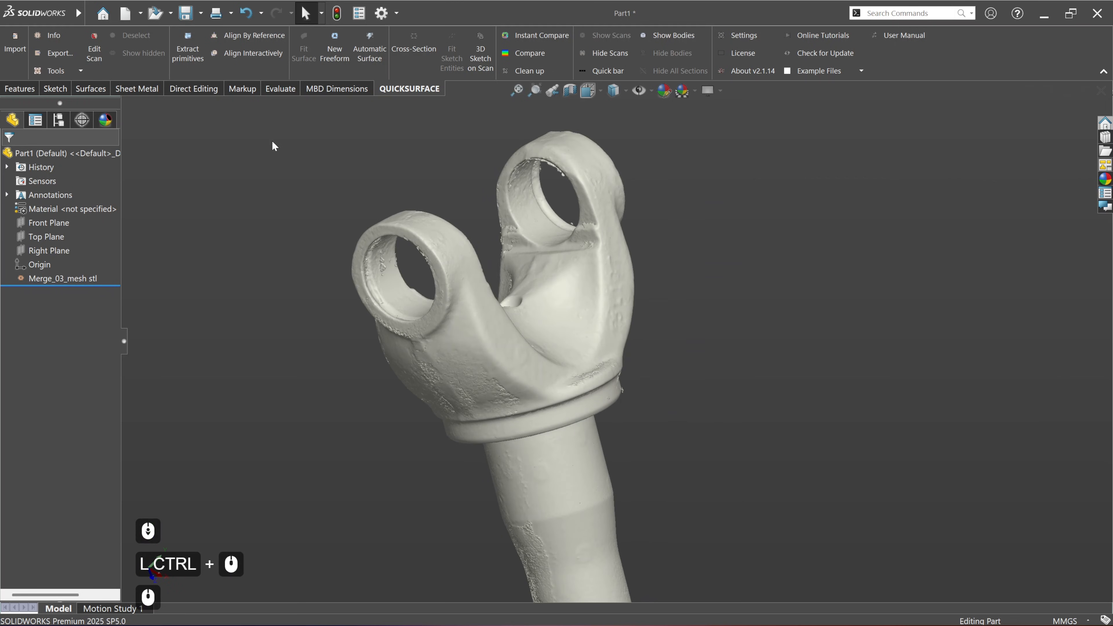
# Step: Start extracting primitives and wand-select a mesh patch on the lower inner wall of one yoke ear's bore
pyautogui.click(193, 59)
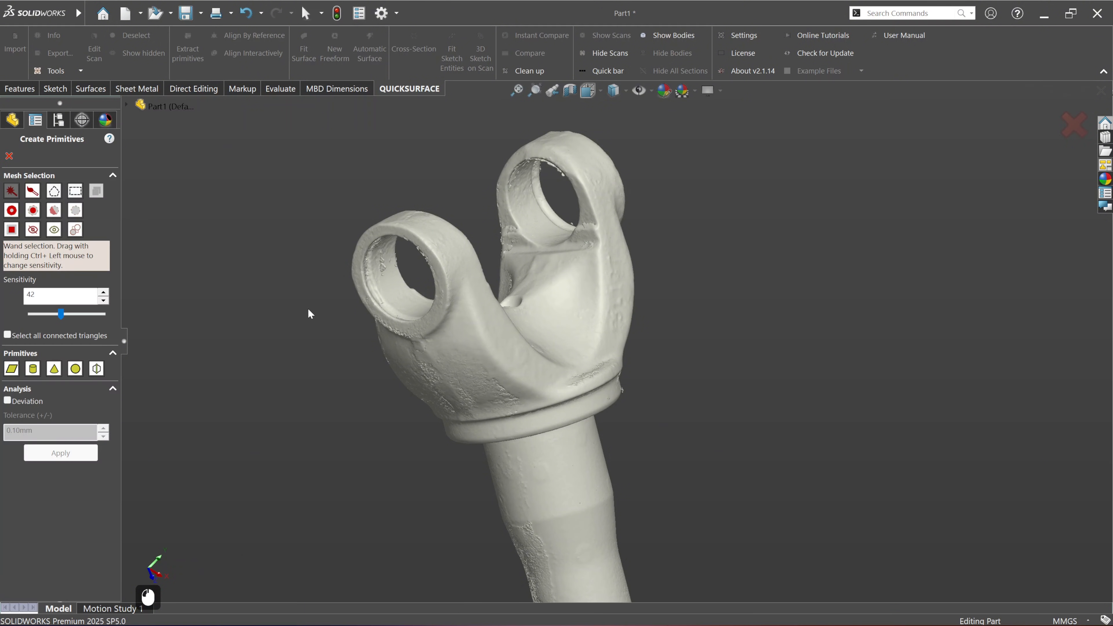
pyautogui.moveTo(404, 315); pyautogui.dragTo(489, 366, button='middle')
pyautogui.scroll(-4, 619, 358)
pyautogui.moveTo(619, 358); pyautogui.dragTo(497, 385, button='middle')
pyautogui.scroll(-2, 453, 383)
pyautogui.scroll(3, 545, 423)
pyautogui.moveTo(546, 423); pyautogui.dragTo(522, 406, button='middle')
pyautogui.keyDown('ctrl'); pyautogui.moveTo(521, 406); pyautogui.dragTo(548, 487, button='middle'); pyautogui.keyUp('ctrl')
pyautogui.moveTo(547, 488); pyautogui.dragTo(553, 285, button='middle')
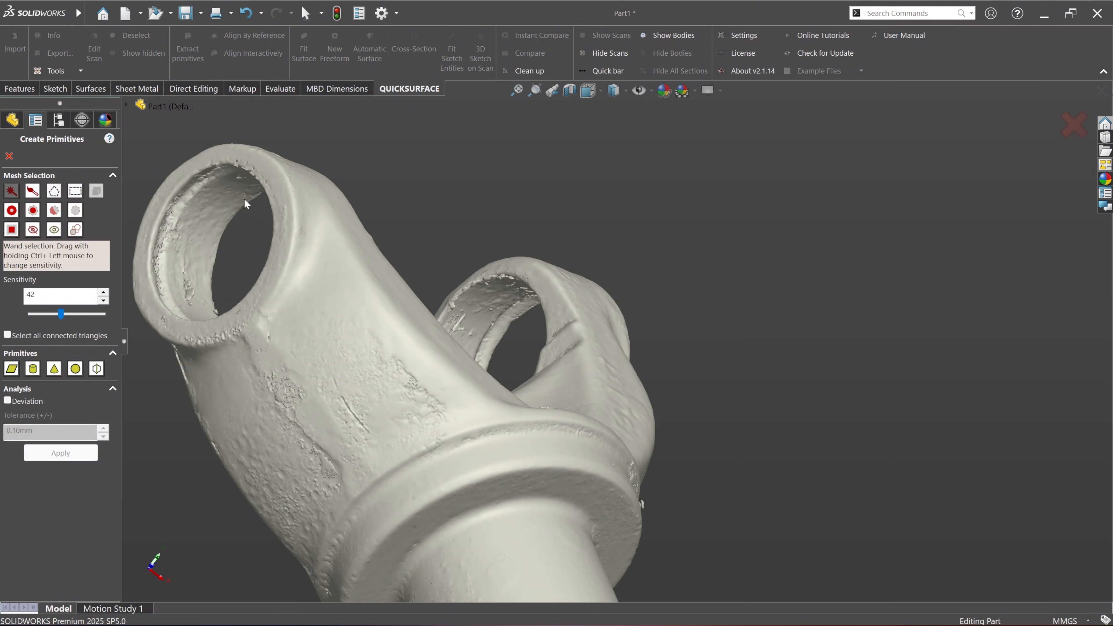
pyautogui.moveTo(355, 243); pyautogui.dragTo(591, 386, button='middle')
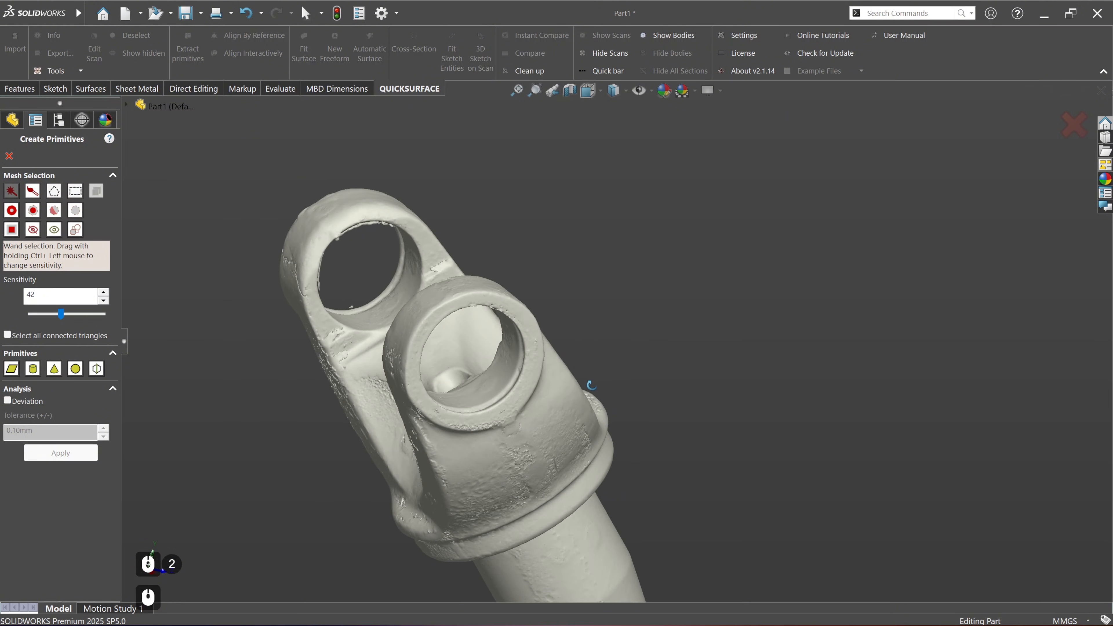
pyautogui.scroll(-4, 508, 406)
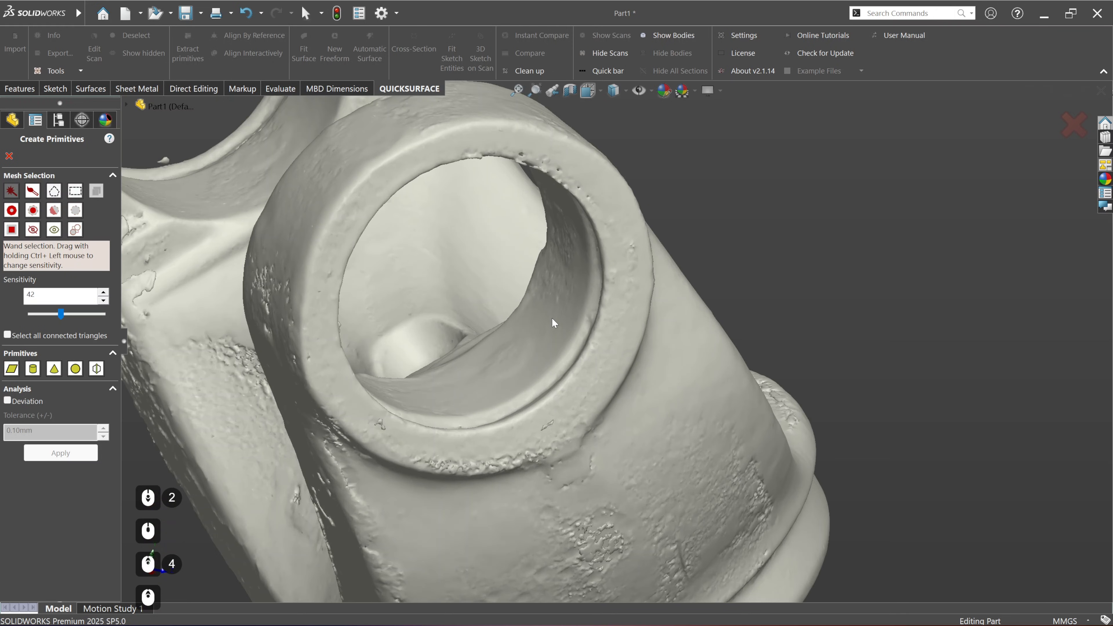
pyautogui.scroll(-2, 544, 410)
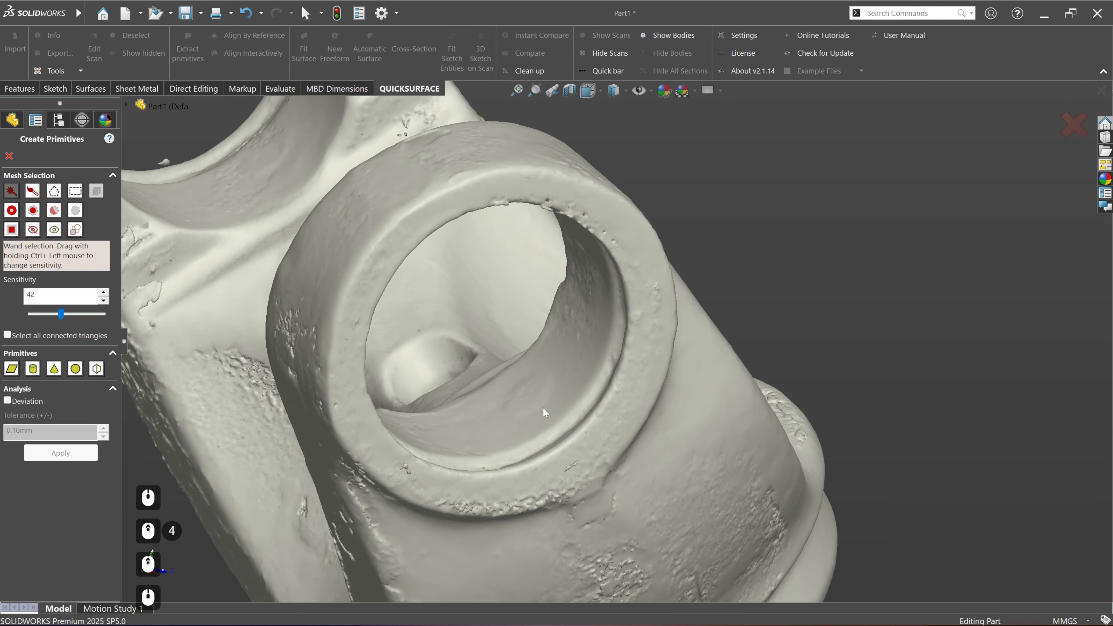
pyautogui.click(483, 420)
# Step: Extend the wand selection with a second patch on the same bore's lower wall
pyautogui.scroll(3, 577, 434)
pyautogui.moveTo(620, 430); pyautogui.dragTo(590, 415, button='middle')
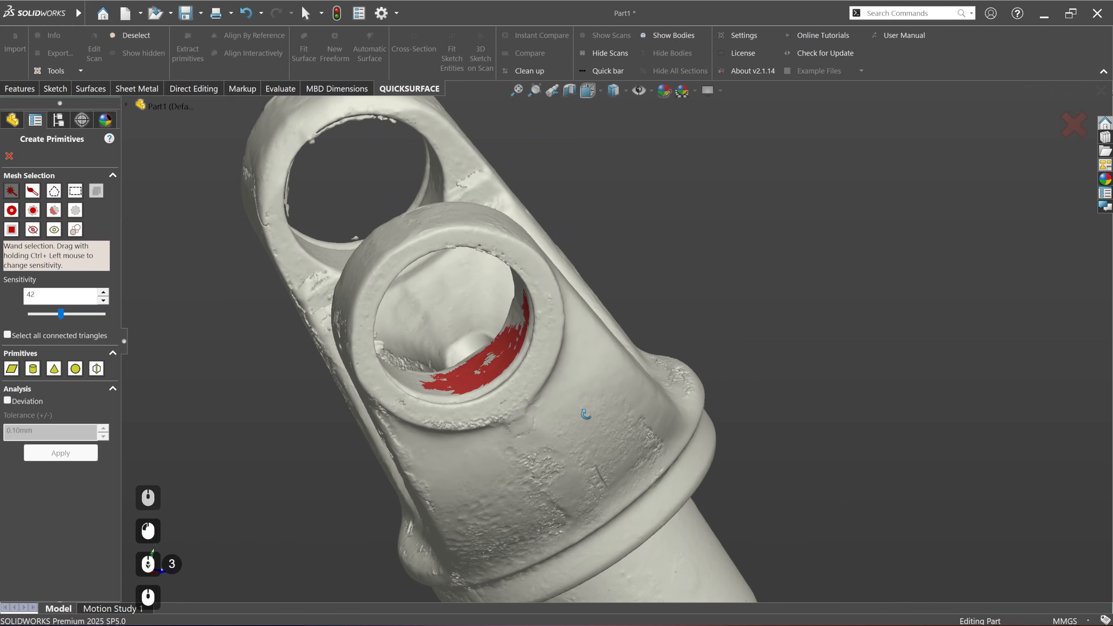
pyautogui.keyDown('ctrl'); pyautogui.moveTo(558, 373); pyautogui.dragTo(529, 419, button='middle'); pyautogui.keyUp('ctrl')
pyautogui.keyDown('ctrl'); pyautogui.moveTo(408, 442); pyautogui.dragTo(547, 384, button='middle'); pyautogui.keyUp('ctrl')
pyautogui.scroll(-3, 412, 372)
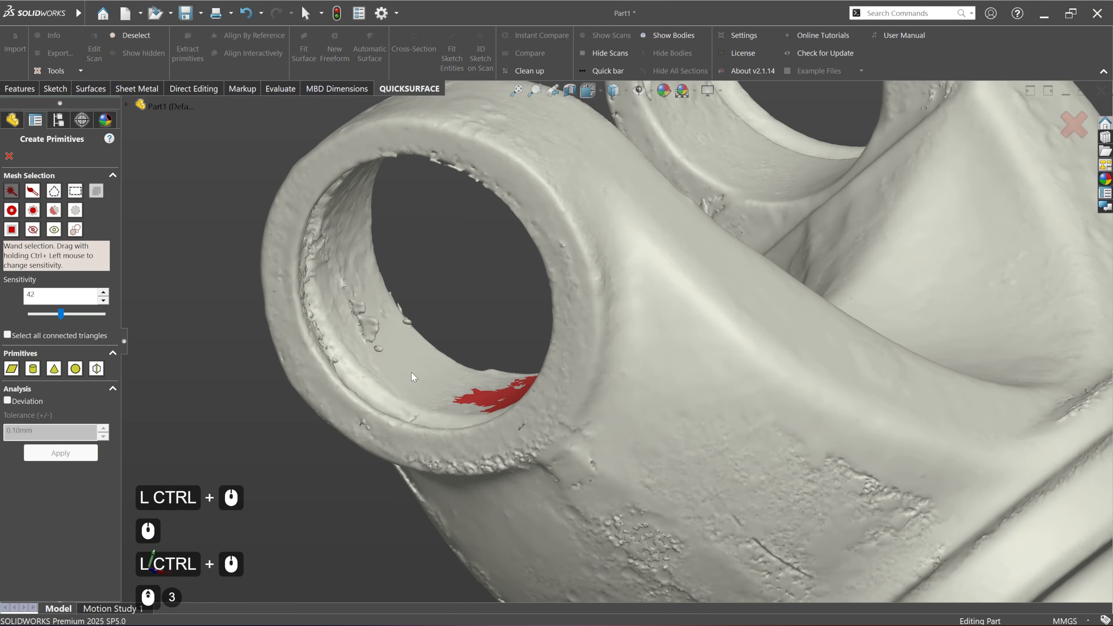
pyautogui.click(403, 364)
pyautogui.scroll(3, 418, 371)
# Step: Add wand-selected patches on the lower inner wall of the opposite ear's bore
pyautogui.keyDown('ctrl'); pyautogui.moveTo(670, 317); pyautogui.dragTo(509, 439, button='middle'); pyautogui.keyUp('ctrl')
pyautogui.moveTo(537, 318); pyautogui.dragTo(588, 391, button='middle')
pyautogui.scroll(2, 559, 305)
pyautogui.scroll(1, 558, 305)
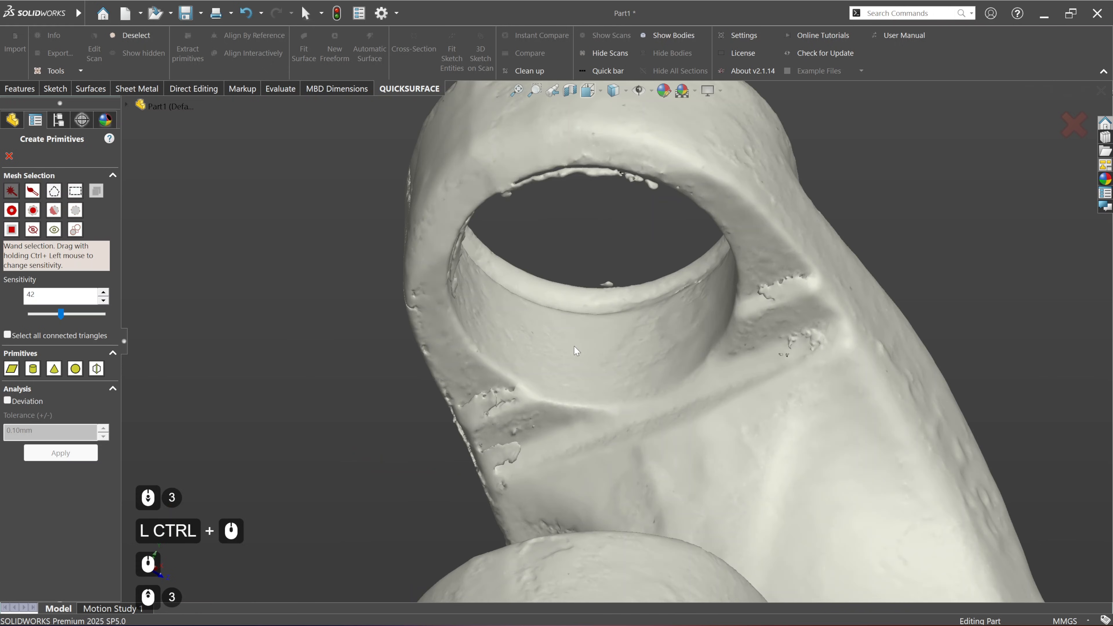
pyautogui.click(596, 343)
pyautogui.click(516, 312)
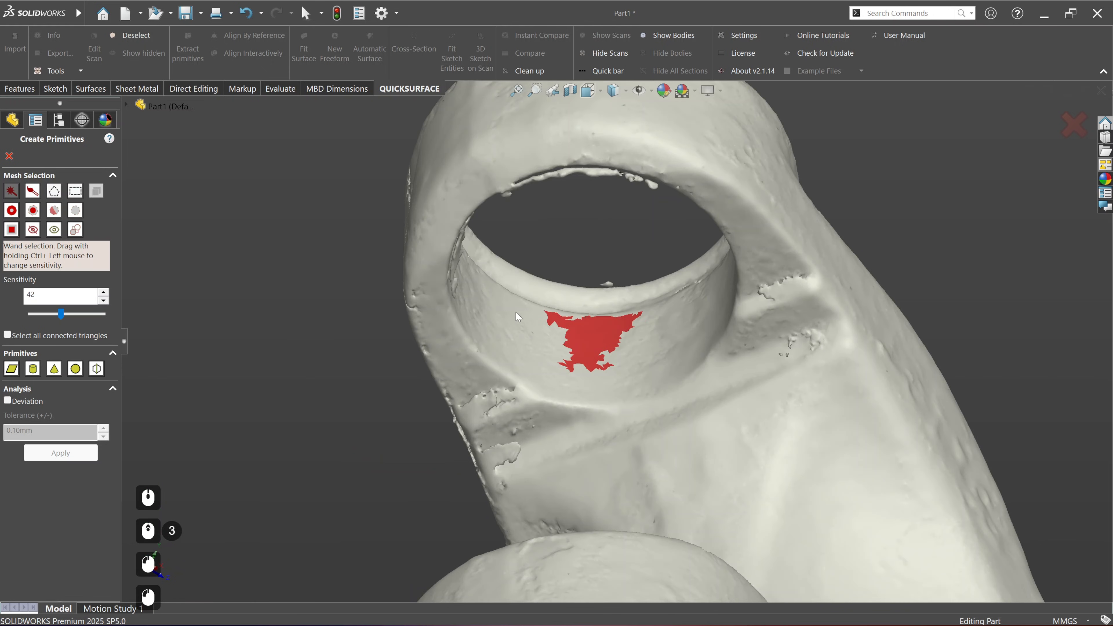
pyautogui.keyDown('ctrl'); pyautogui.moveTo(645, 371); pyautogui.dragTo(575, 386, button='middle'); pyautogui.keyUp('ctrl')
pyautogui.moveTo(532, 381); pyautogui.dragTo(616, 407, button='middle')
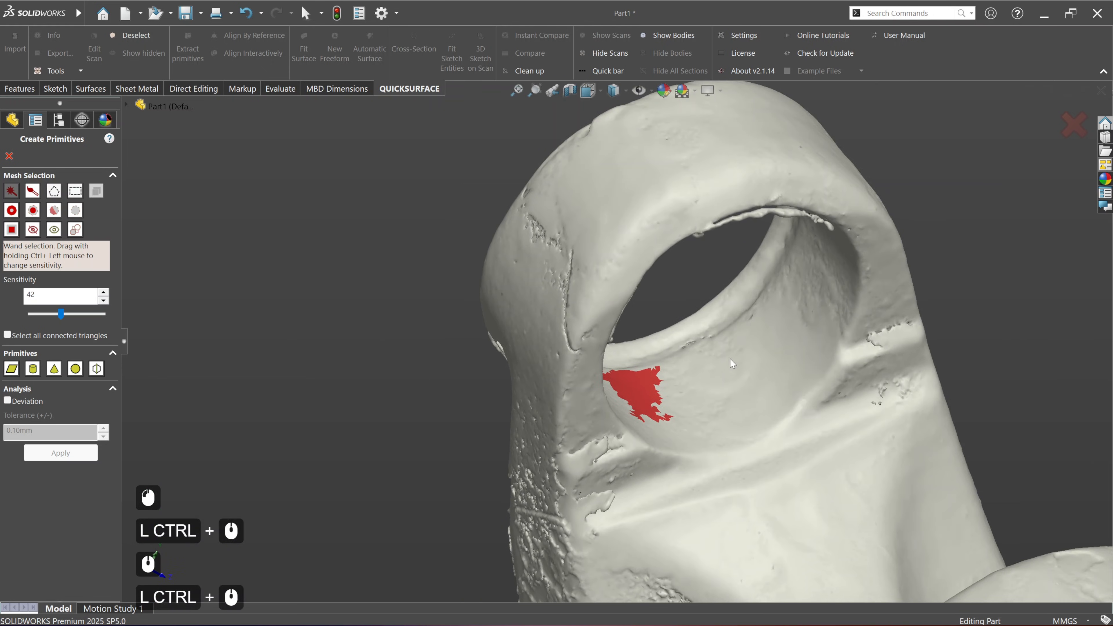
pyautogui.click(777, 325)
pyautogui.scroll(-4, 789, 360)
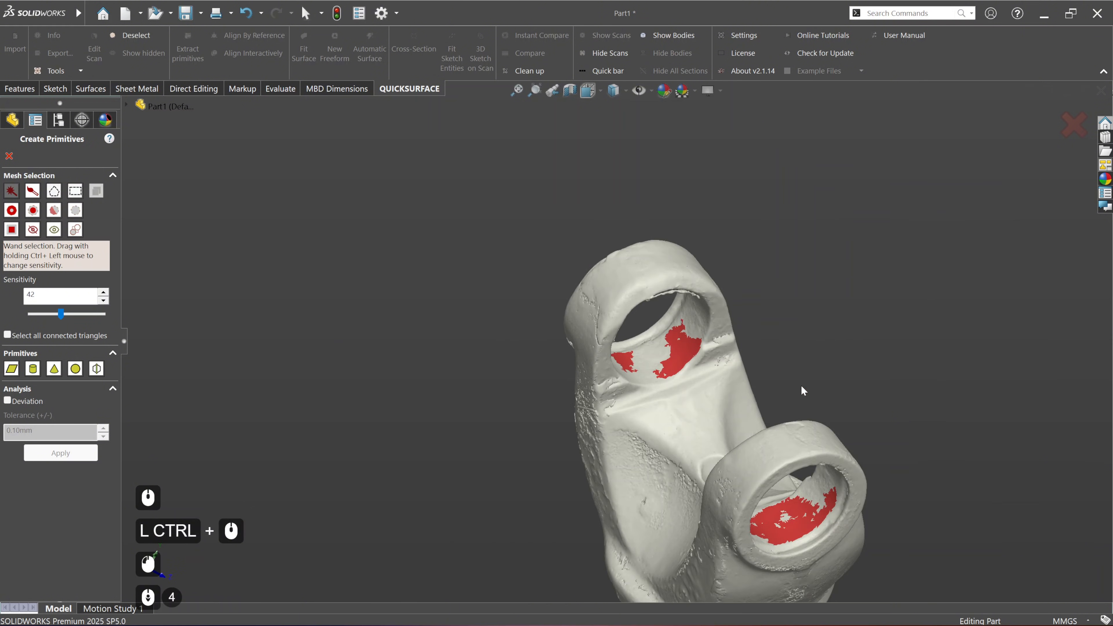
# Step: Add a wand-selected patch on the side wall of each of the two ear bores
pyautogui.moveTo(729, 465); pyautogui.dragTo(758, 331, button='middle')
pyautogui.scroll(4, 707, 363)
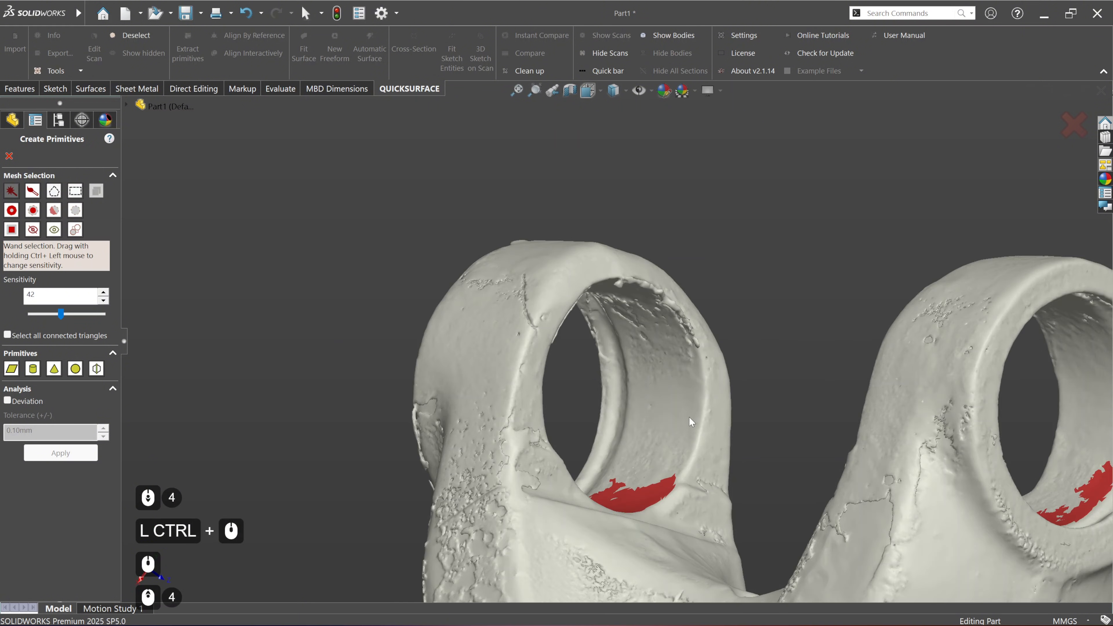
pyautogui.scroll(-3, 667, 400)
pyautogui.moveTo(673, 404); pyautogui.dragTo(730, 359, button='middle')
pyautogui.scroll(3, 891, 368)
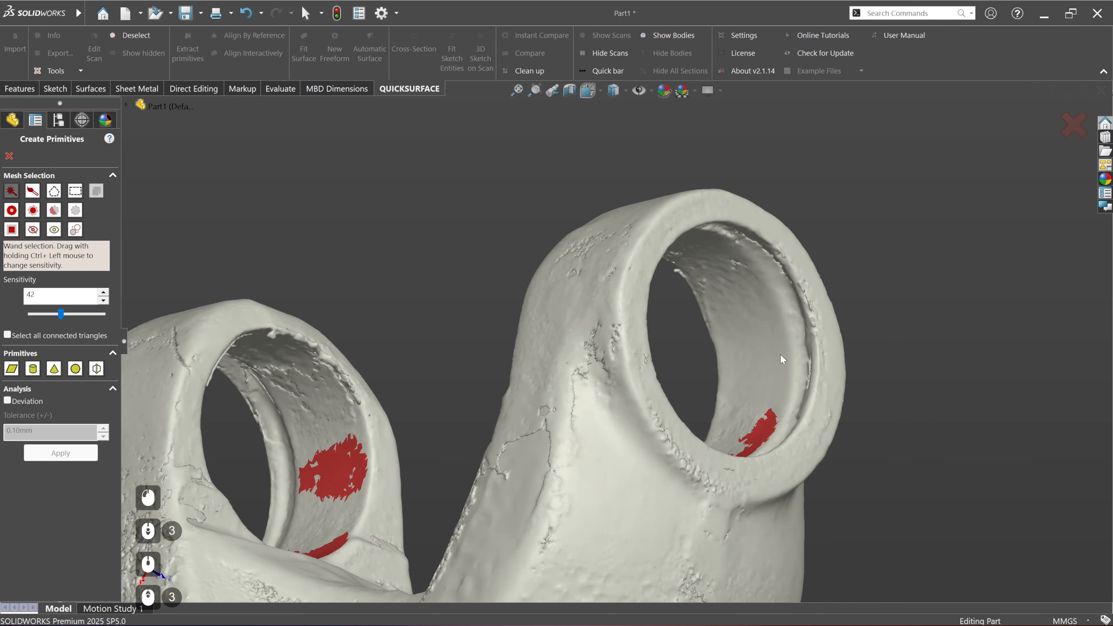
pyautogui.scroll(-3, 772, 353)
pyautogui.click(761, 348)
pyautogui.moveTo(761, 348); pyautogui.dragTo(634, 317, button='middle')
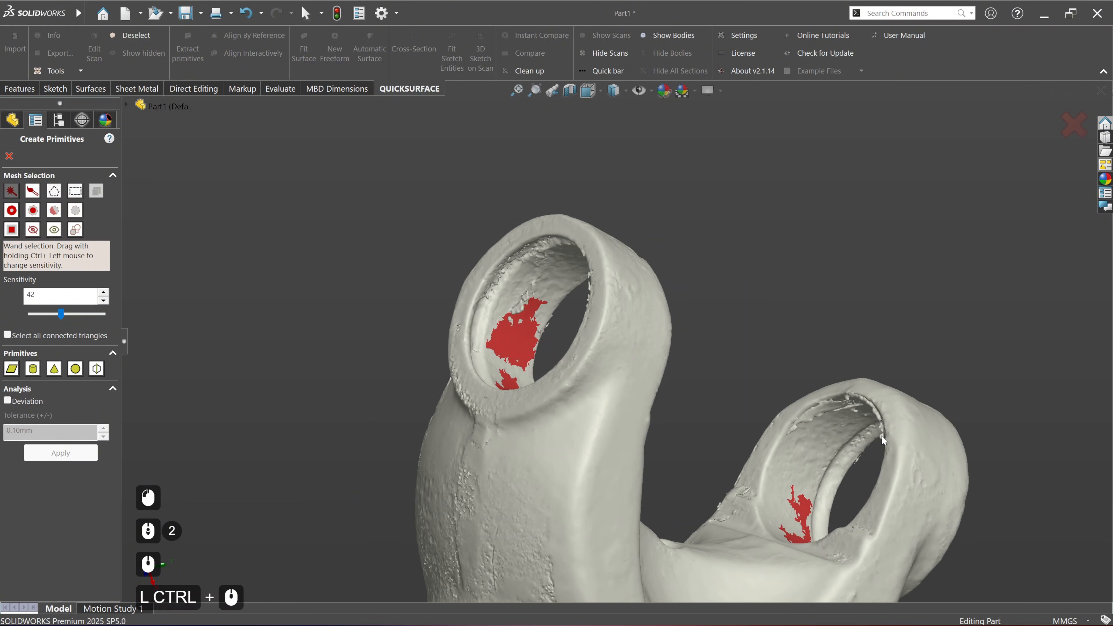
# Step: Add another wand-selected patch on the opposite ear's bore, on the side wall not yet covered, and review both bores
pyautogui.keyDown('ctrl'); pyautogui.moveTo(882, 436); pyautogui.dragTo(734, 408, button='middle'); pyautogui.keyUp('ctrl')
pyautogui.scroll(4, 669, 459)
pyautogui.moveTo(669, 459)
pyautogui.mouseDown(button='middle')
pyautogui.moveTo(654, 419)
pyautogui.moveTo(670, 440)
pyautogui.mouseUp(button='middle')
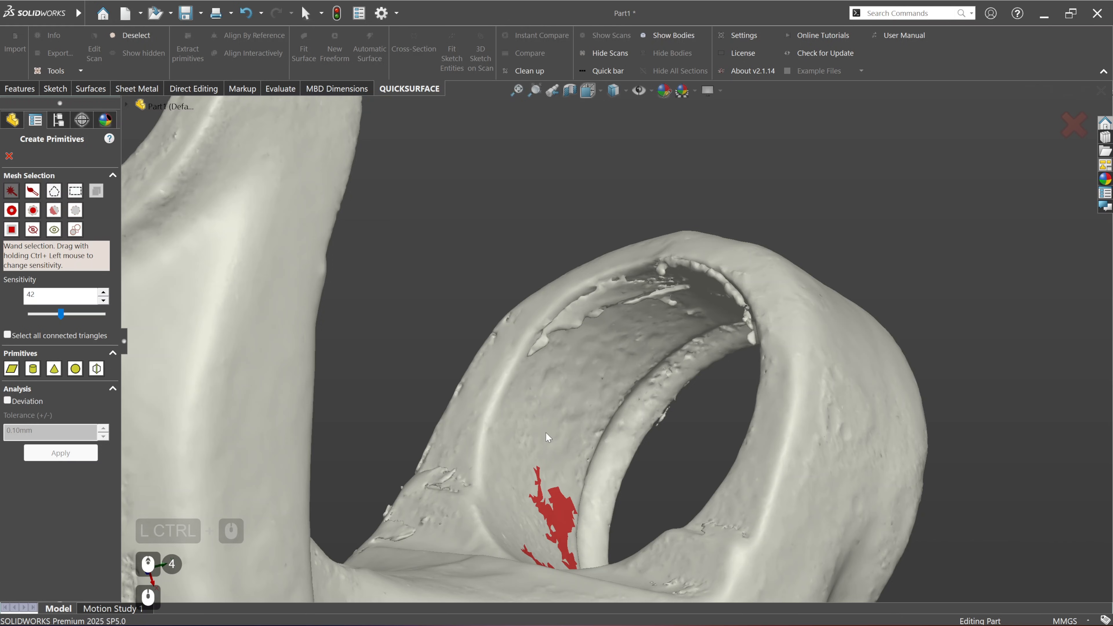
pyautogui.click(540, 427)
pyautogui.scroll(-3, 575, 402)
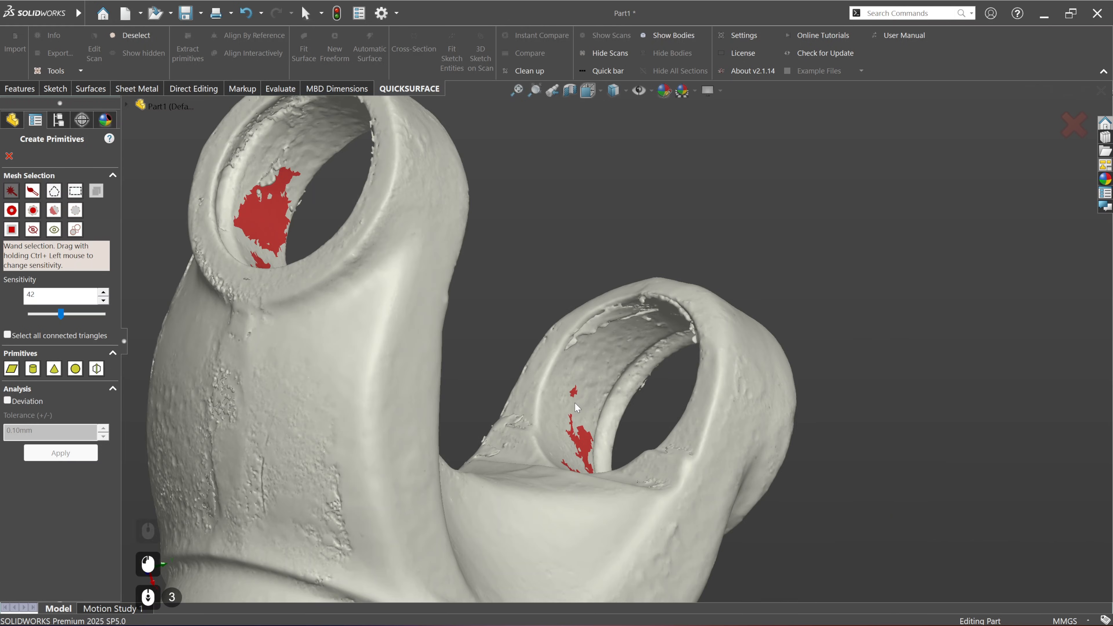
pyautogui.keyDown('ctrl'); pyautogui.moveTo(575, 402); pyautogui.dragTo(553, 350, button='middle'); pyautogui.keyUp('ctrl')
pyautogui.scroll(-2, 466, 376)
pyautogui.moveTo(388, 412); pyautogui.dragTo(540, 498, button='middle')
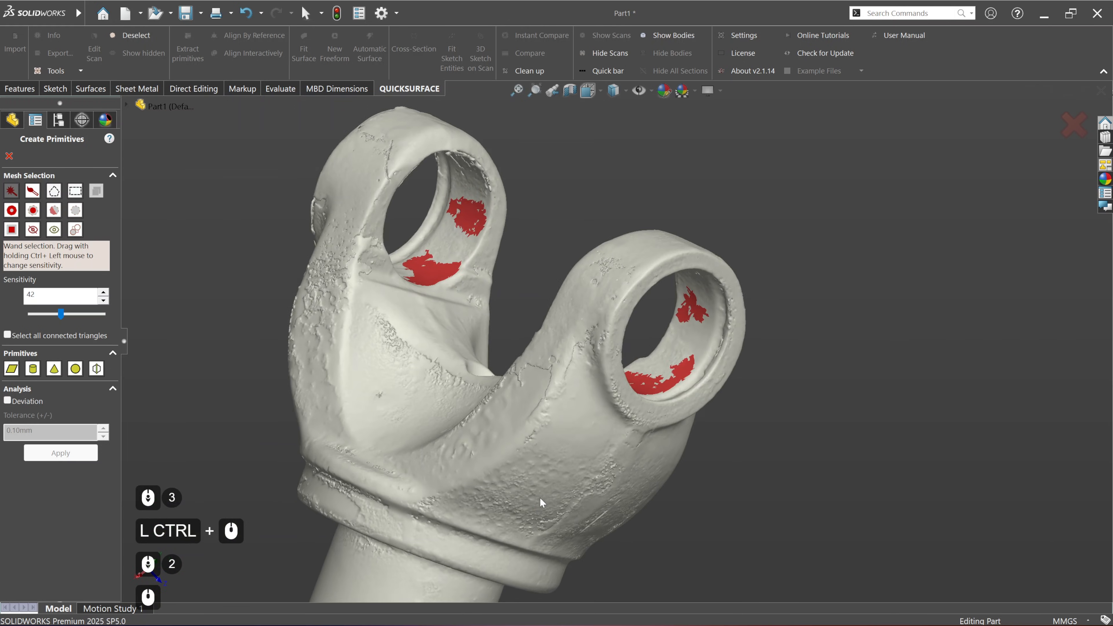
# Step: Fit a single cylinder primitive to the selected wall patches of both ear bores and view it from several angles
pyautogui.moveTo(343, 336); pyautogui.dragTo(293, 408, button='middle')
pyautogui.scroll(1, 428, 360)
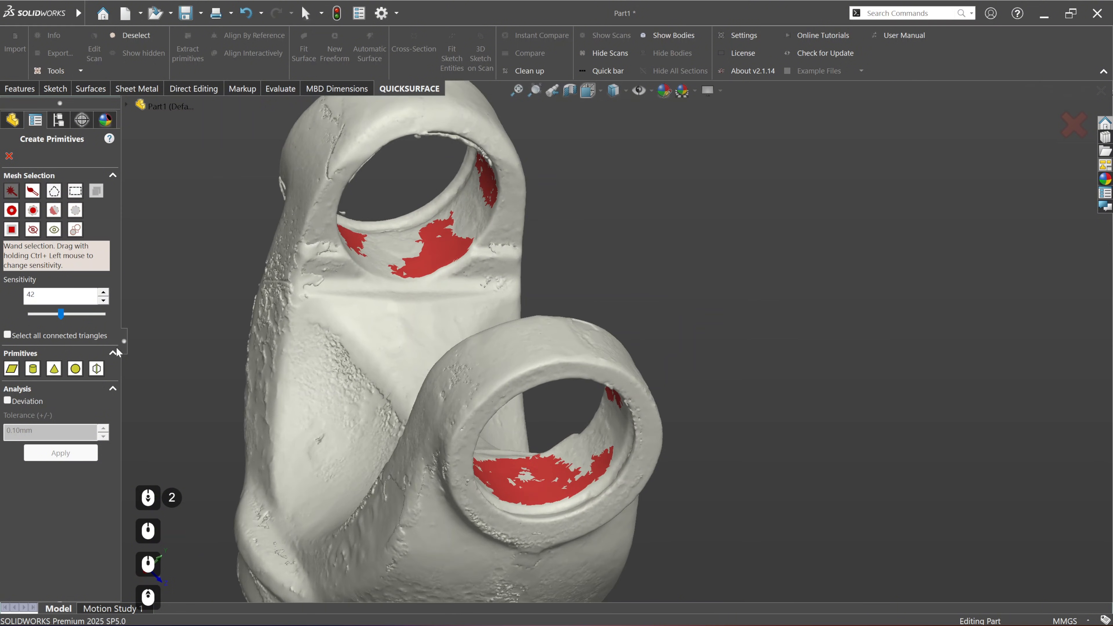
pyautogui.click(32, 369)
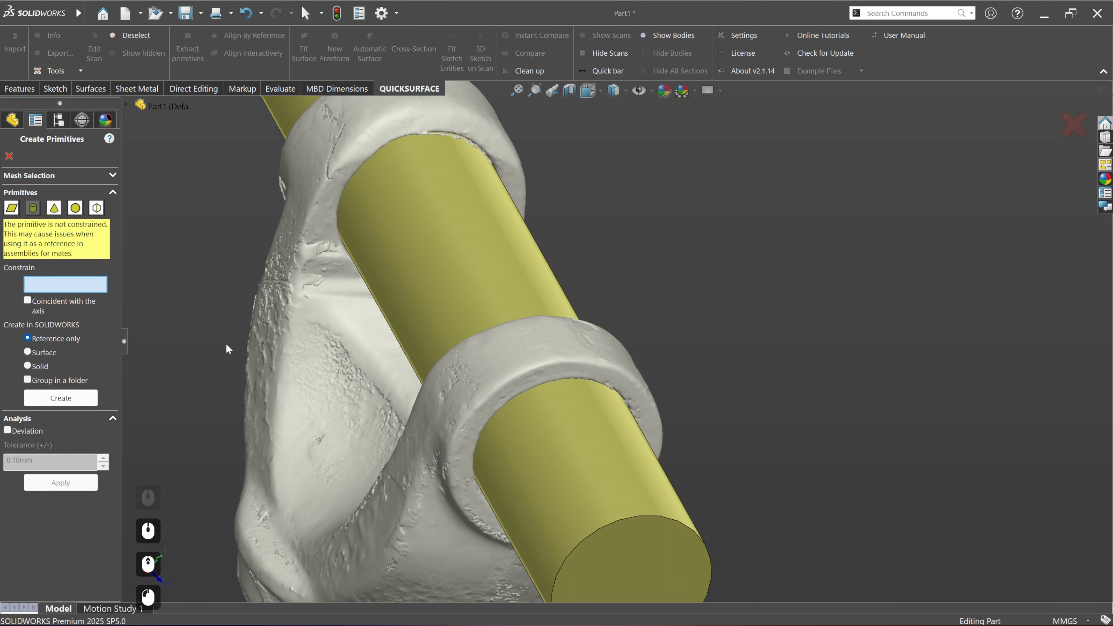
pyautogui.scroll(-1, 611, 344)
pyautogui.keyDown('ctrl'); pyautogui.moveTo(574, 380); pyautogui.dragTo(547, 399, button='middle'); pyautogui.keyUp('ctrl')
pyautogui.moveTo(734, 438); pyautogui.dragTo(723, 397, button='middle')
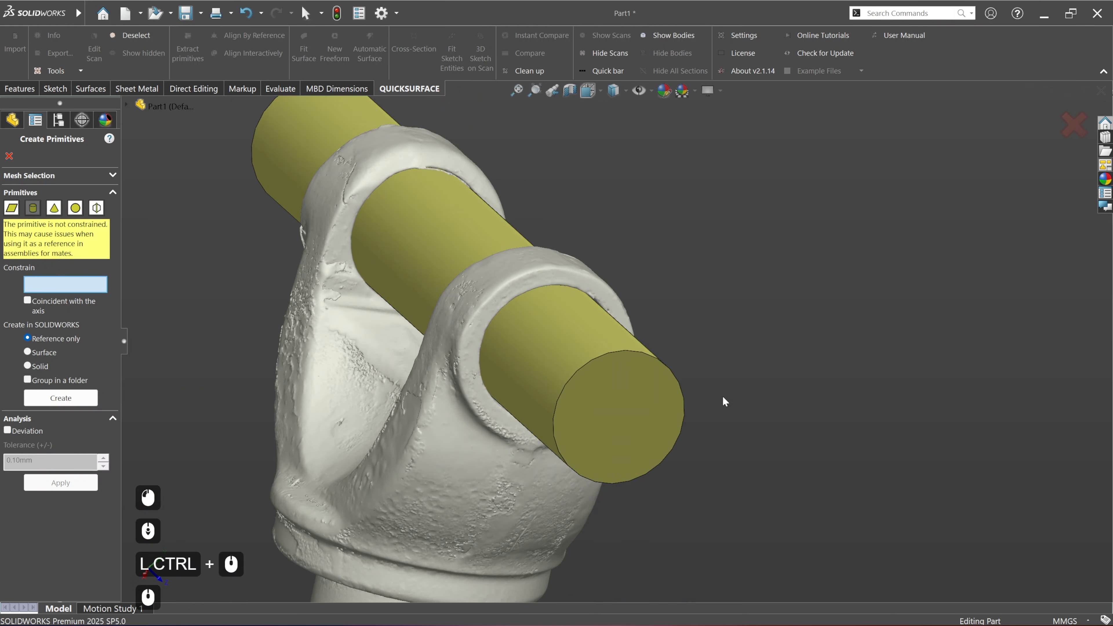
pyautogui.moveTo(417, 459); pyautogui.dragTo(493, 470, button='middle')
pyautogui.moveTo(346, 322); pyautogui.dragTo(279, 357, button='middle')
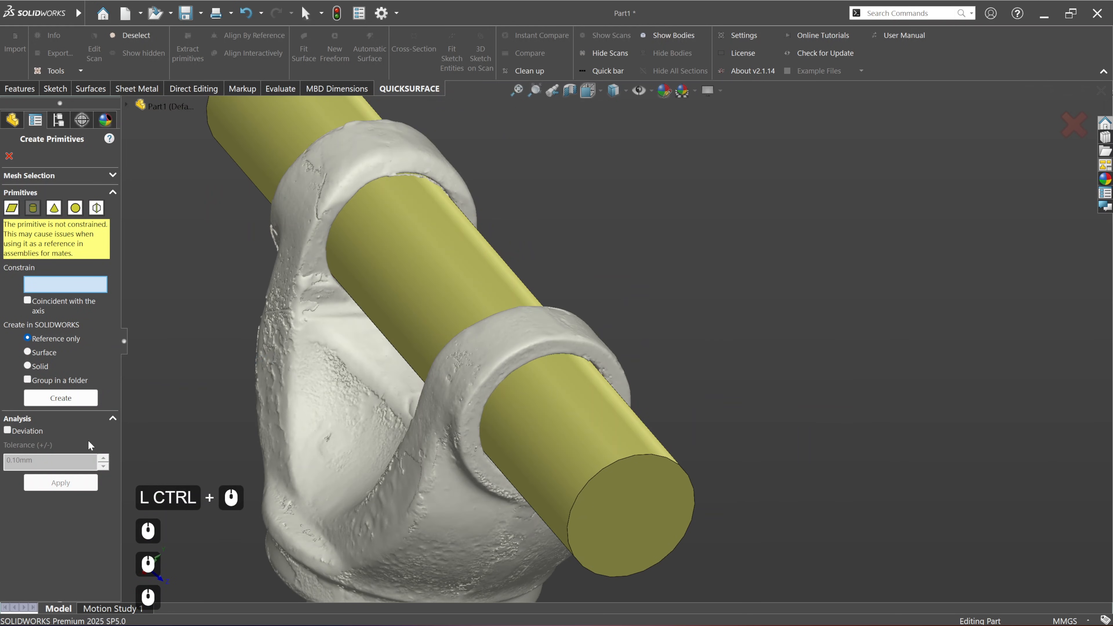
# Step: Turn on deviation analysis for the fitted bore cylinder and examine the colour map inside both ear bores
pyautogui.click(33, 432)
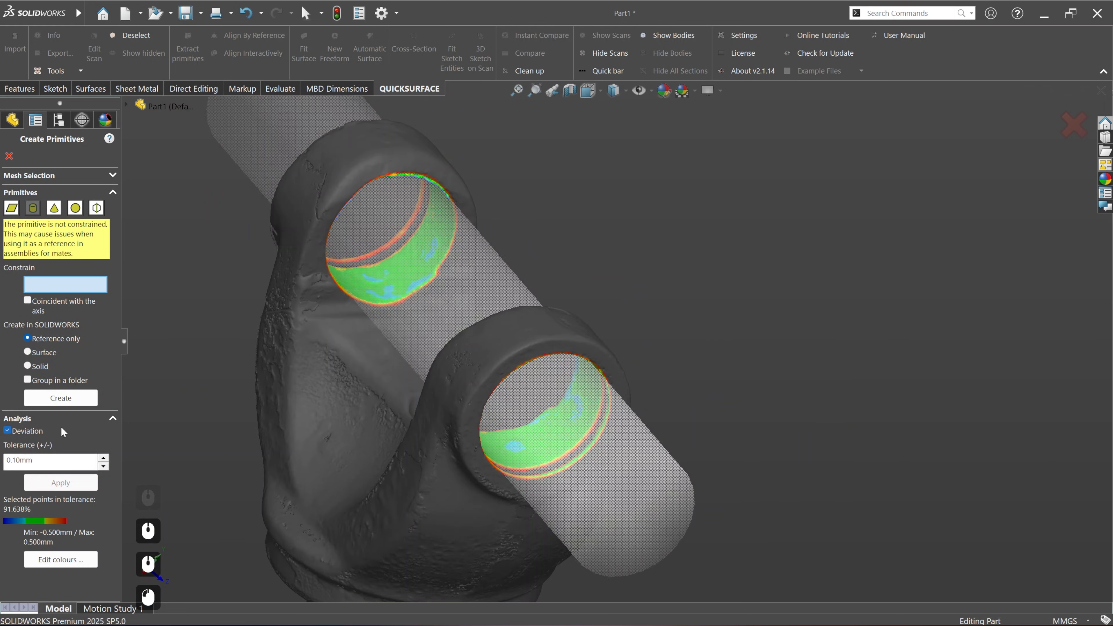
pyautogui.keyDown('ctrl'); pyautogui.moveTo(435, 393); pyautogui.dragTo(669, 298, button='middle'); pyautogui.keyUp('ctrl')
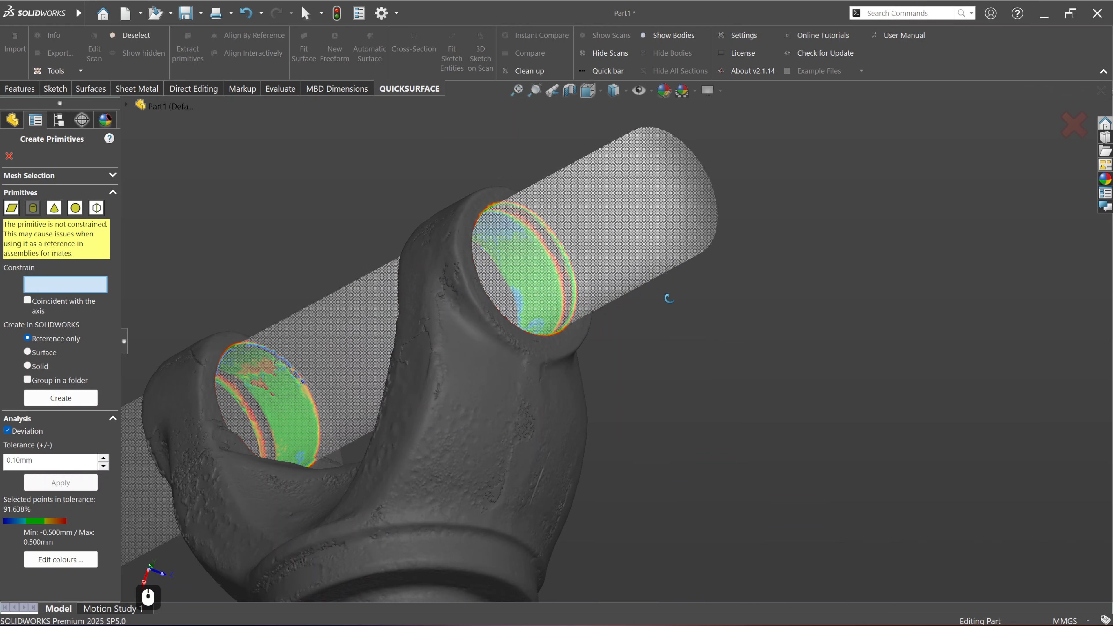
pyautogui.scroll(5, 235, 378)
pyautogui.moveTo(482, 362)
pyautogui.mouseDown(button='middle')
pyautogui.moveTo(455, 350)
pyautogui.moveTo(474, 367)
pyautogui.mouseUp(button='middle')
pyautogui.scroll(-3, 475, 367)
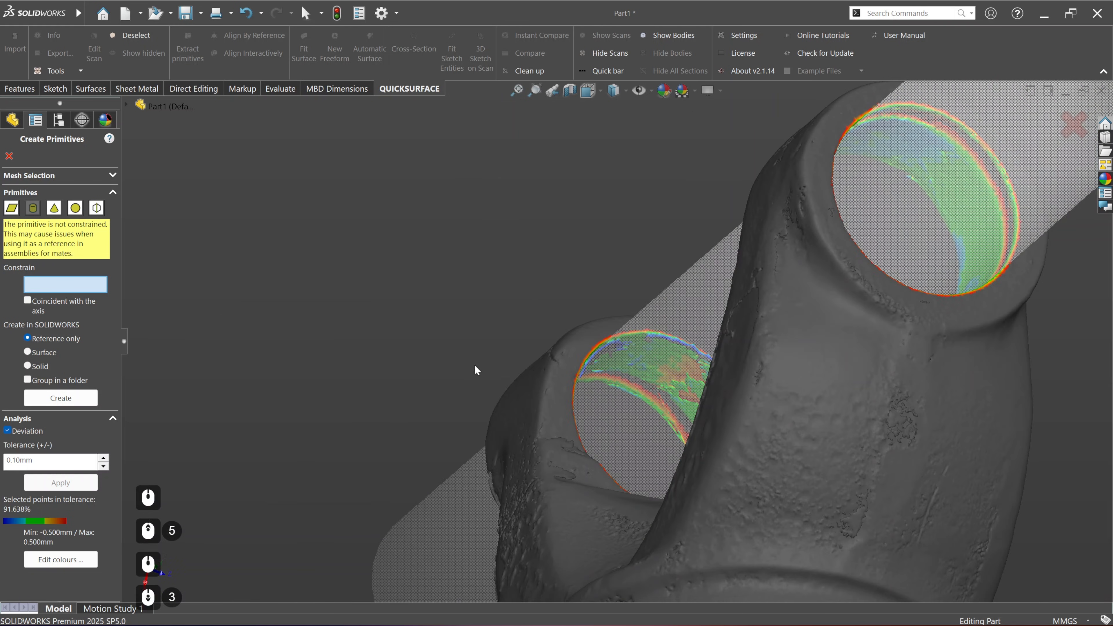
pyautogui.keyDown('ctrl'); pyautogui.moveTo(568, 370); pyautogui.dragTo(442, 344, button='middle'); pyautogui.keyUp('ctrl')
pyautogui.scroll(-4, 627, 363)
pyautogui.moveTo(638, 360); pyautogui.dragTo(616, 249, button='middle')
pyautogui.scroll(4, 497, 223)
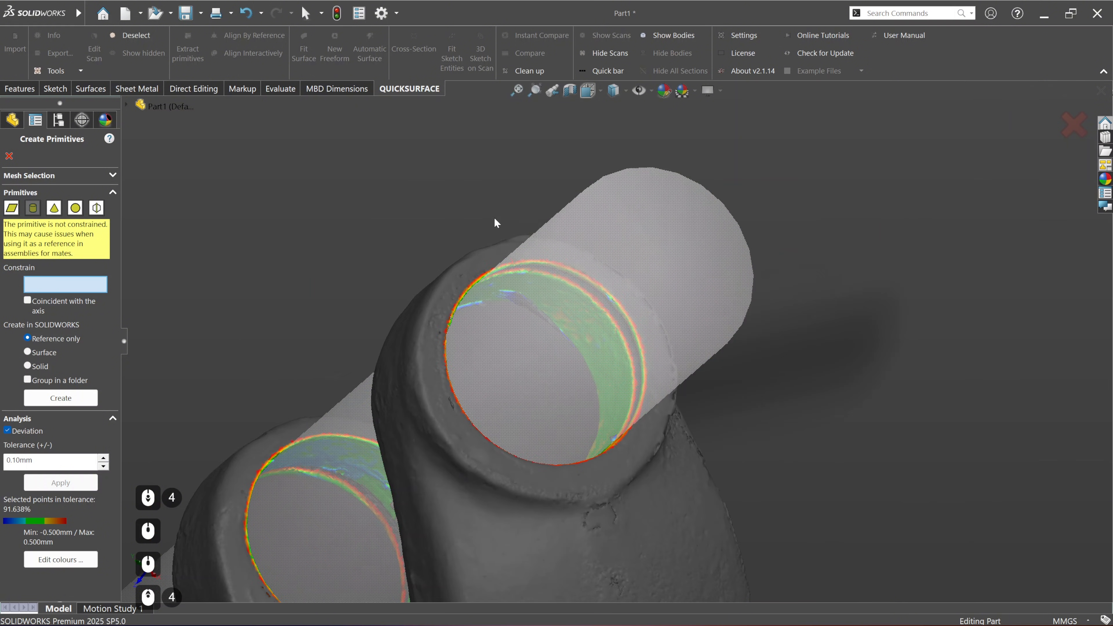
pyautogui.moveTo(496, 222); pyautogui.dragTo(400, 371, button='middle')
pyautogui.scroll(-3, 576, 442)
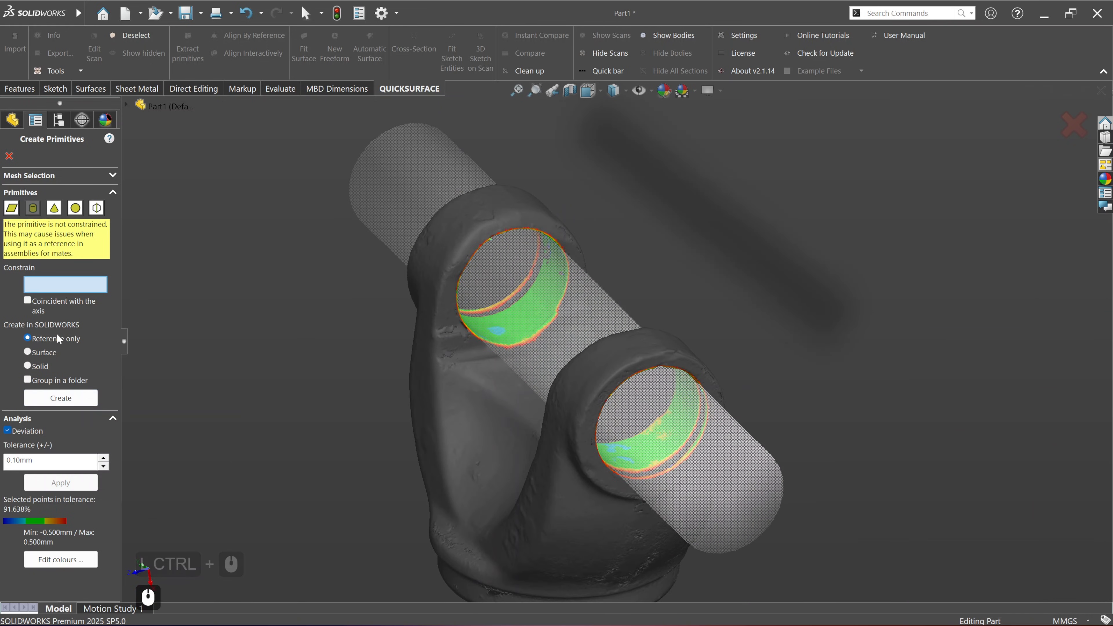
# Step: Create the fitted bore cylinder with the Reference only option and review the yoke with its axis
pyautogui.click(81, 400)
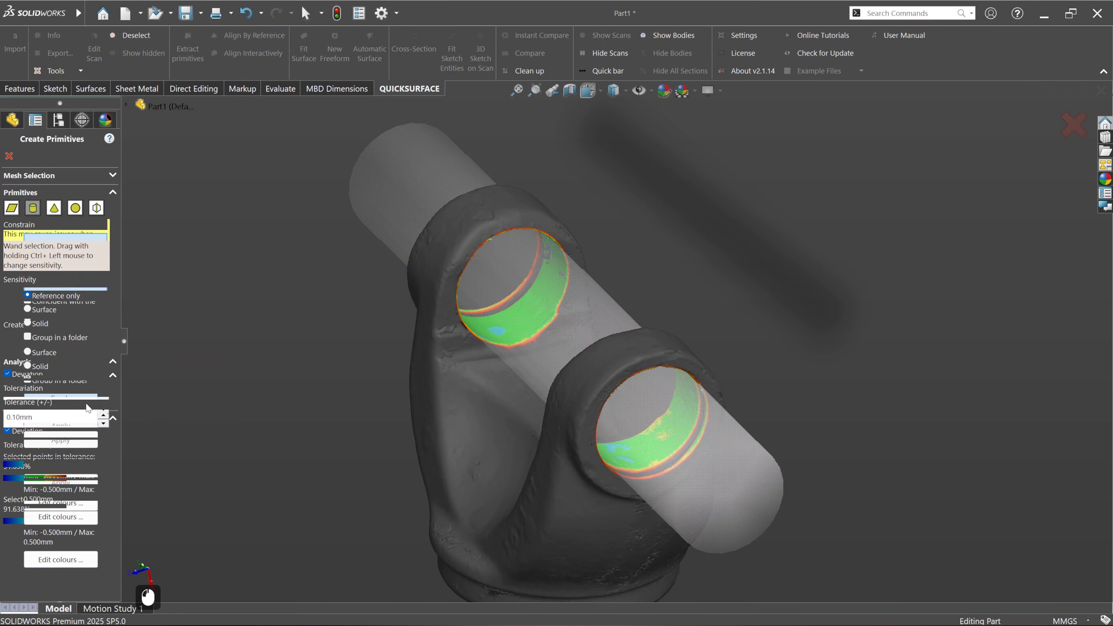
pyautogui.scroll(-2, 303, 420)
pyautogui.keyDown('ctrl'); pyautogui.moveTo(593, 438); pyautogui.dragTo(532, 352, button='middle'); pyautogui.keyUp('ctrl')
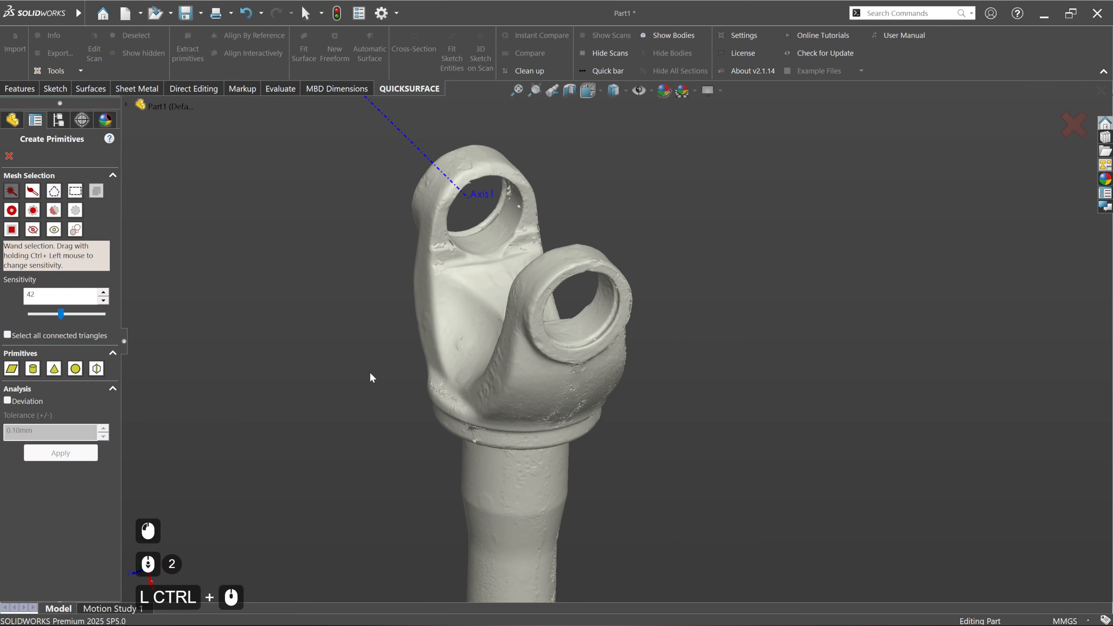
pyautogui.moveTo(460, 450); pyautogui.dragTo(581, 448, button='middle')
pyautogui.moveTo(618, 480)
pyautogui.keyDown('ctrl'); pyautogui.mouseDown(button='middle')
pyautogui.moveTo(532, 329)
pyautogui.moveTo(602, 469)
pyautogui.mouseUp(button='middle'); pyautogui.keyUp('ctrl')
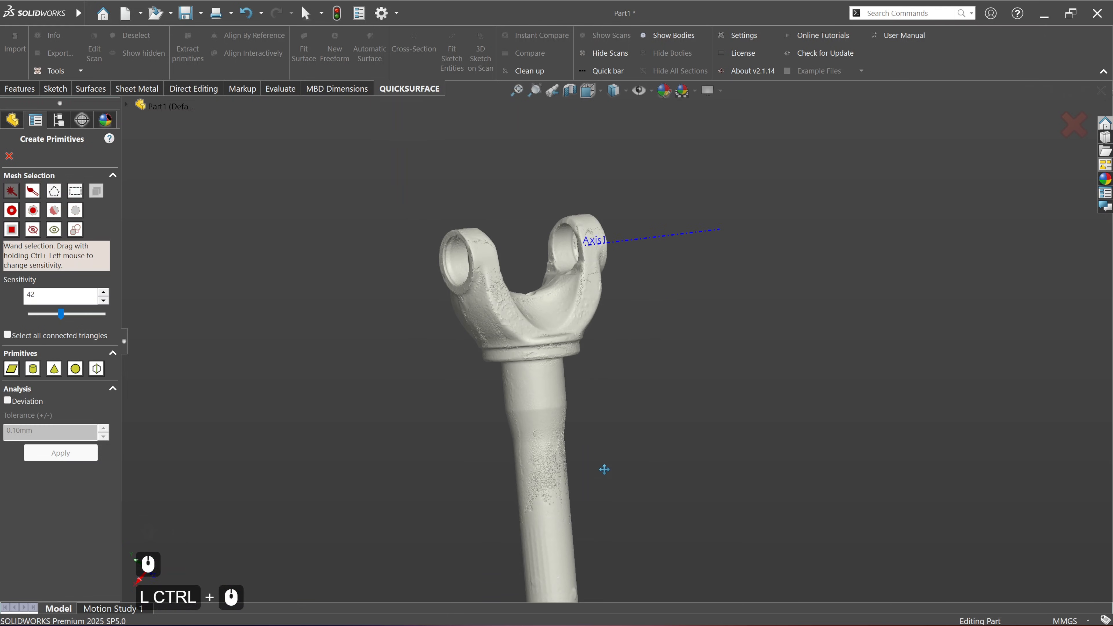
# Step: Lasso-select the smooth cylindrical section of the shaft directly below the yoke's collar
pyautogui.scroll(2, 536, 387)
pyautogui.keyDown('ctrl'); pyautogui.moveTo(589, 397); pyautogui.dragTo(621, 334, button='middle'); pyautogui.keyUp('ctrl')
pyautogui.scroll(3, 558, 282)
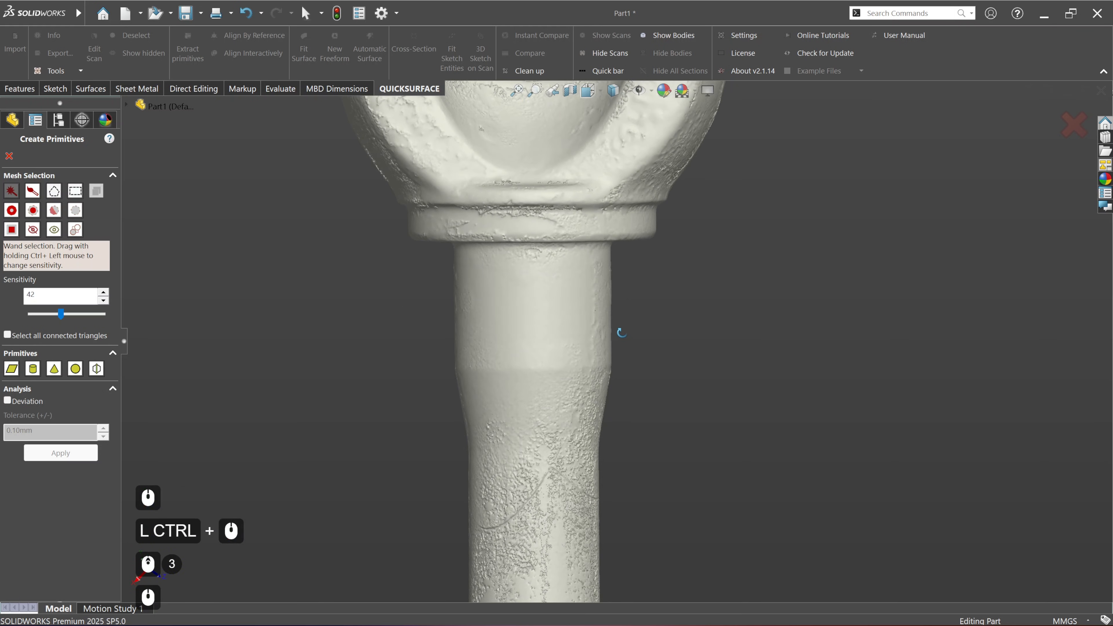
pyautogui.click(58, 191)
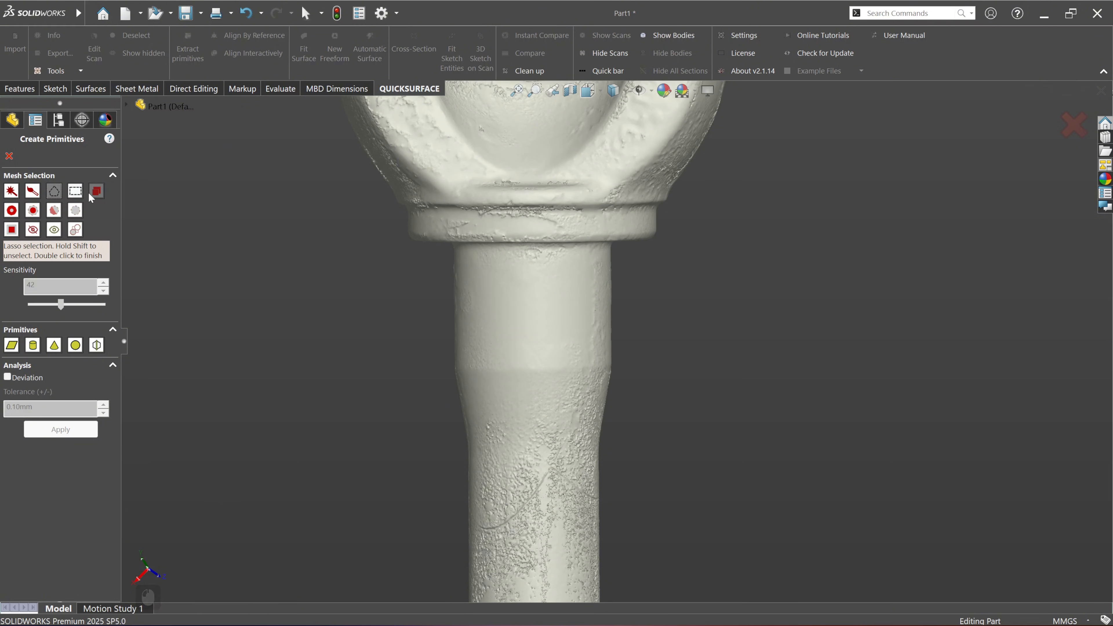
pyautogui.click(443, 250)
pyautogui.click(649, 250)
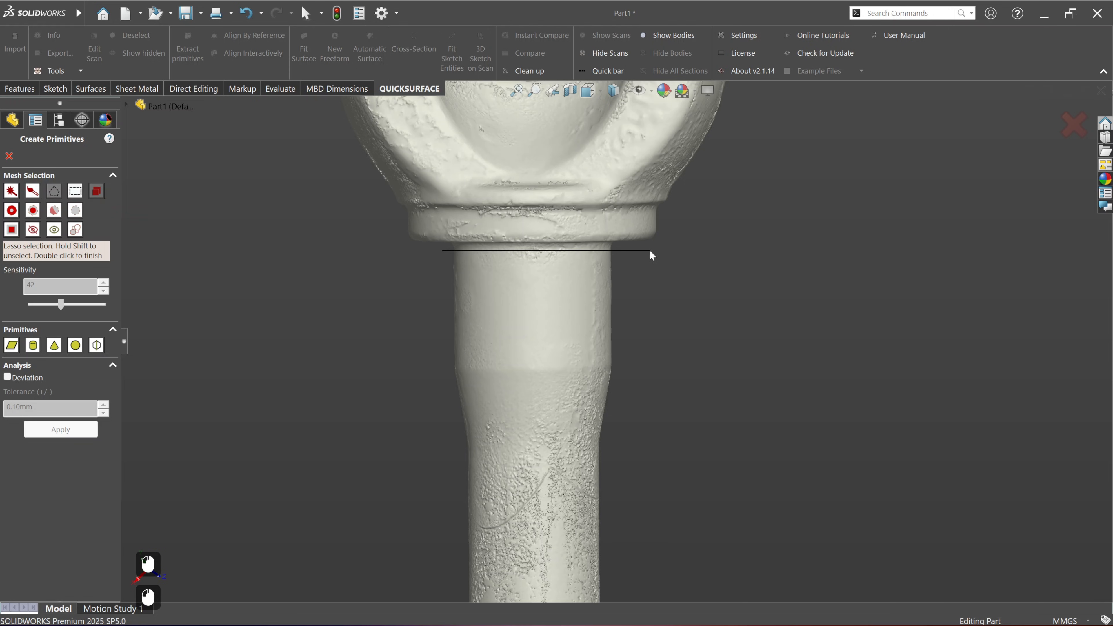
pyautogui.click(649, 363)
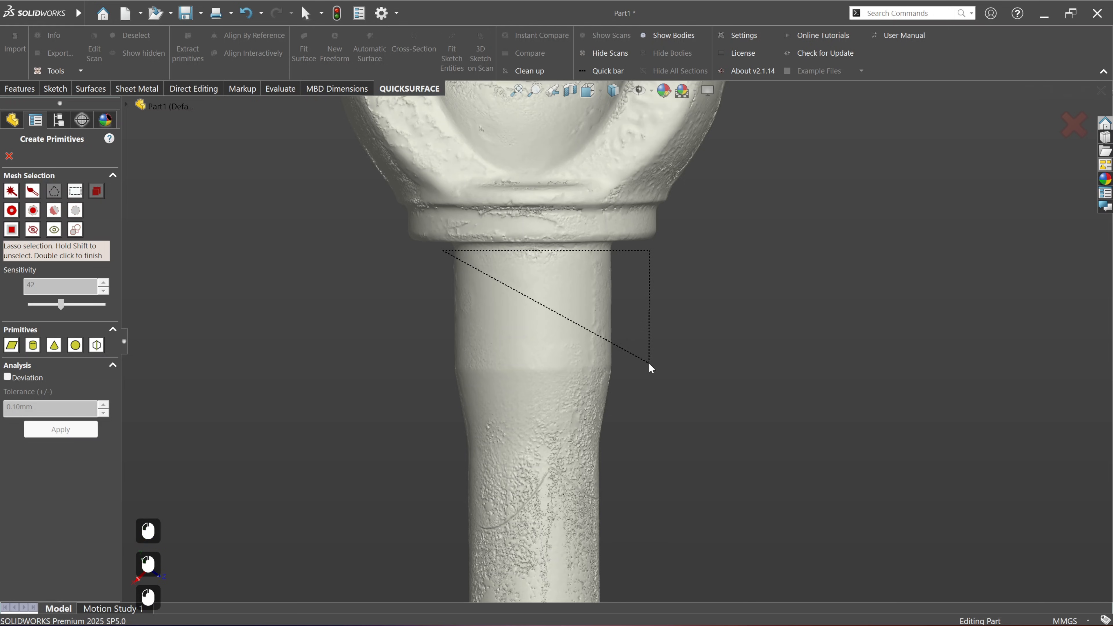
pyautogui.doubleClick(421, 365)
pyautogui.scroll(-2, 421, 374)
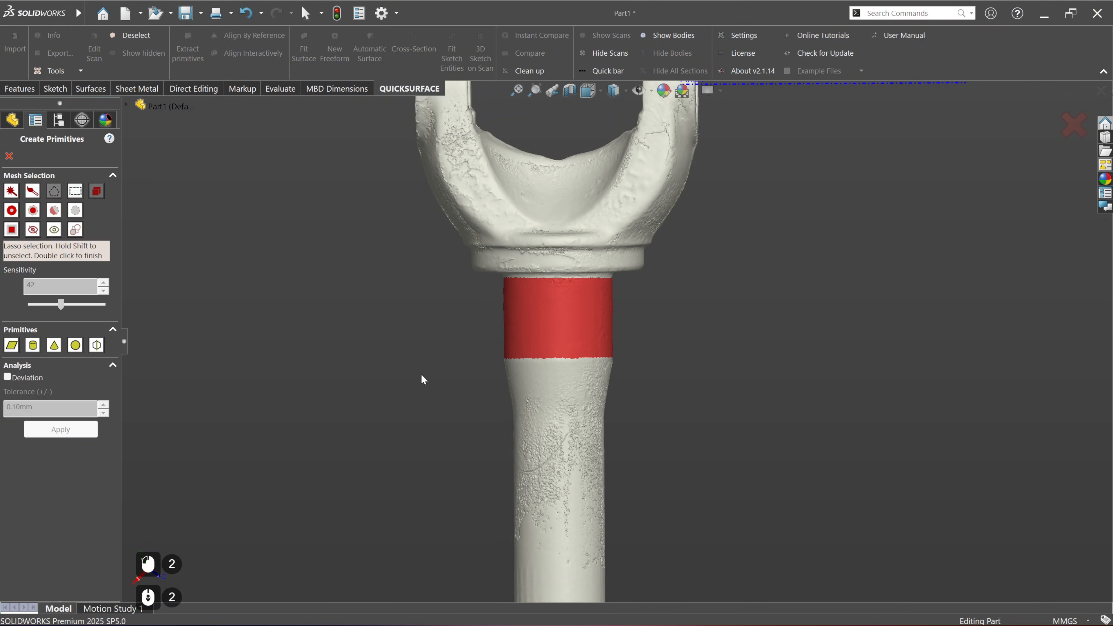
# Step: Fit a cylinder primitive to the selected shaft section and check its deviation from the mesh
pyautogui.moveTo(533, 386); pyautogui.dragTo(682, 381, button='middle')
pyautogui.click(32, 345)
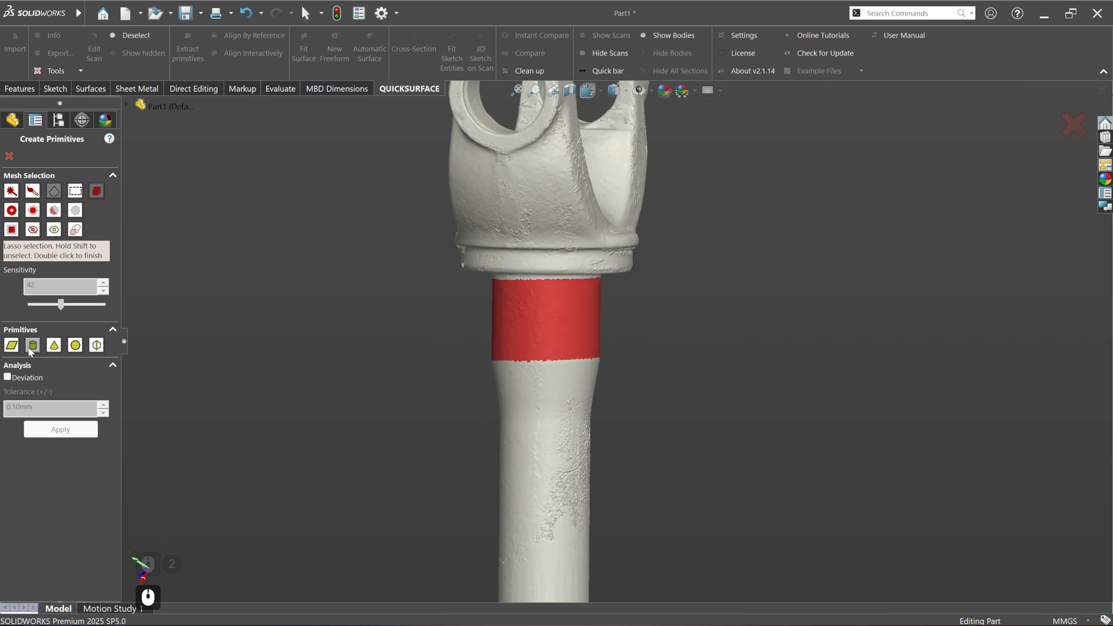
pyautogui.click(26, 431)
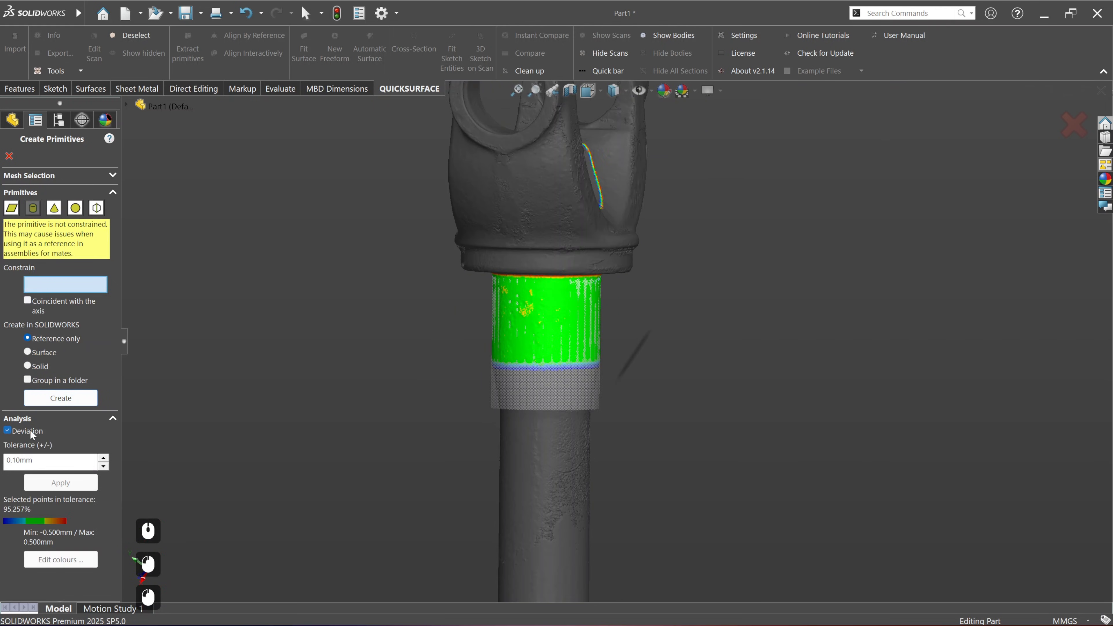
pyautogui.moveTo(688, 345); pyautogui.dragTo(589, 337, button='middle')
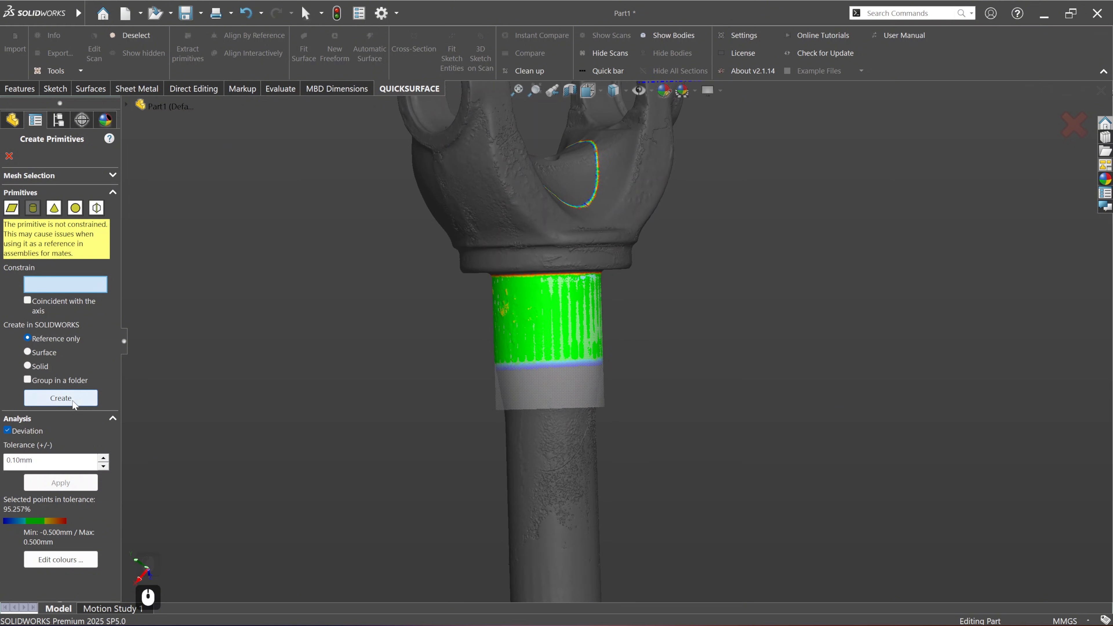
# Step: Create the shaft cylinder with the Reference only option and finish creating primitives
pyautogui.click(61, 397)
pyautogui.scroll(-3, 418, 369)
pyautogui.keyDown('ctrl'); pyautogui.moveTo(592, 342); pyautogui.dragTo(511, 413, button='middle'); pyautogui.keyUp('ctrl')
pyautogui.click(9, 156)
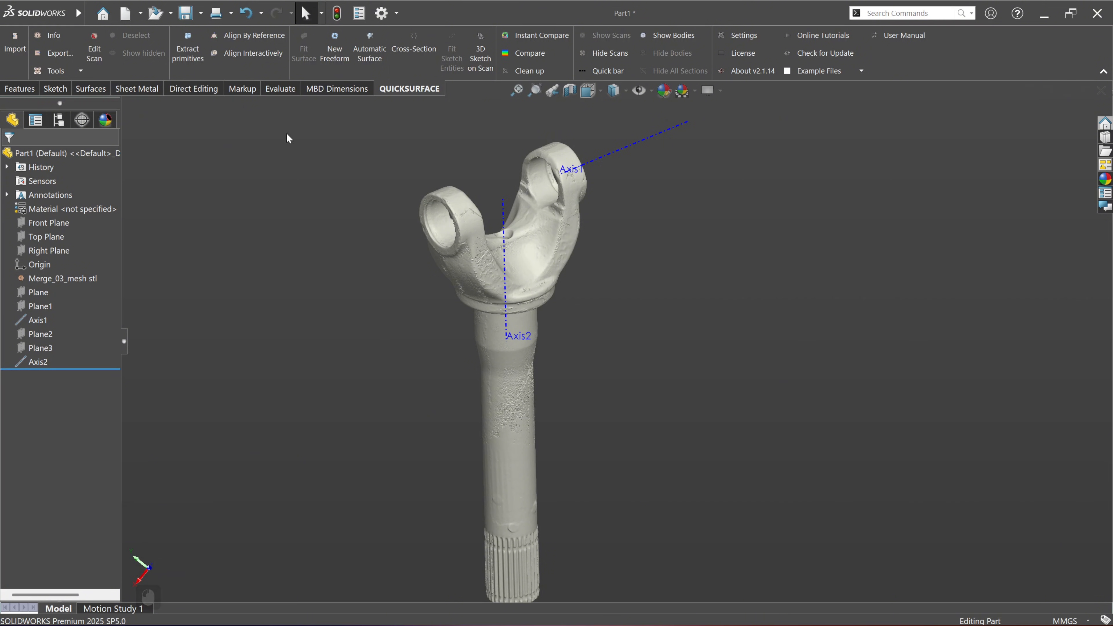
# Step: Start Align By Reference with the shaft axis, Axis2, as Feature #1 and map it to the Y axis
pyautogui.click(252, 35)
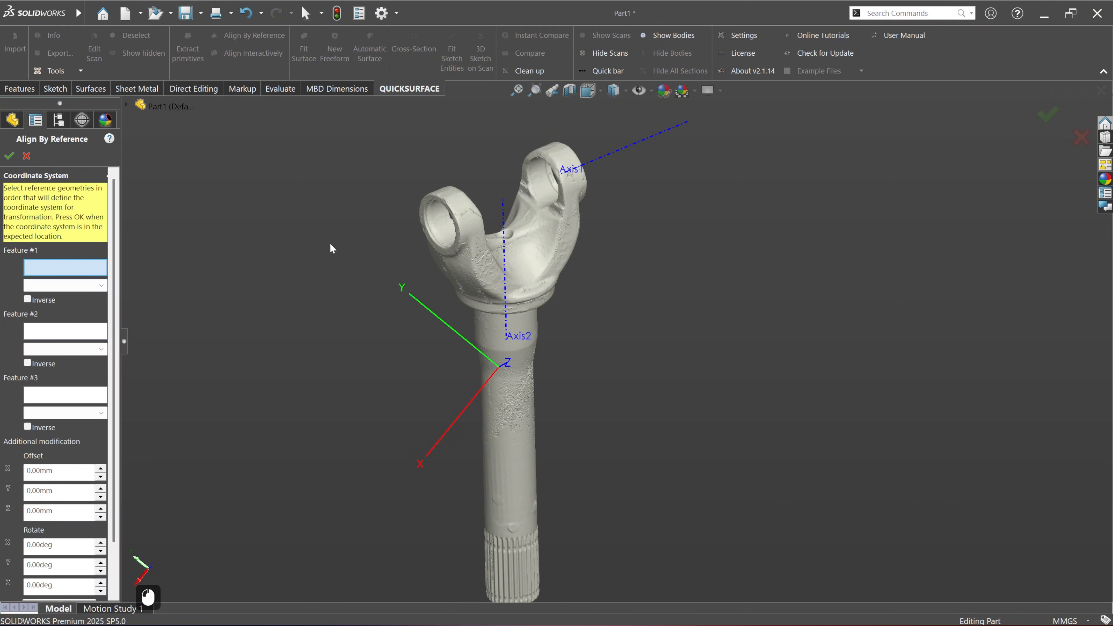
pyautogui.click(507, 269)
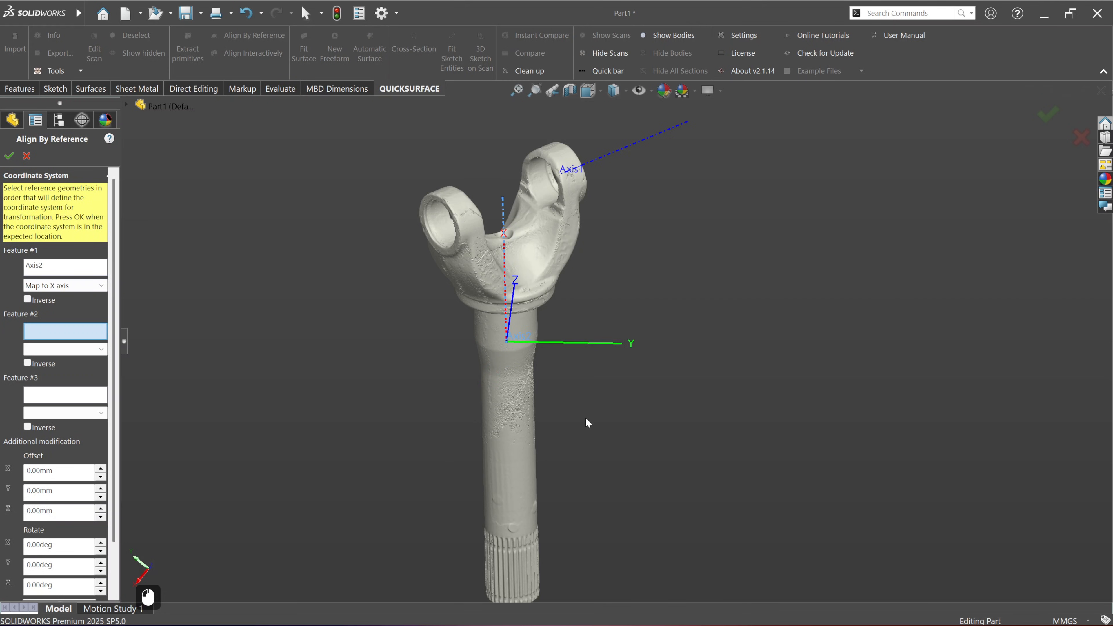
pyautogui.moveTo(587, 422); pyautogui.dragTo(510, 426, button='middle')
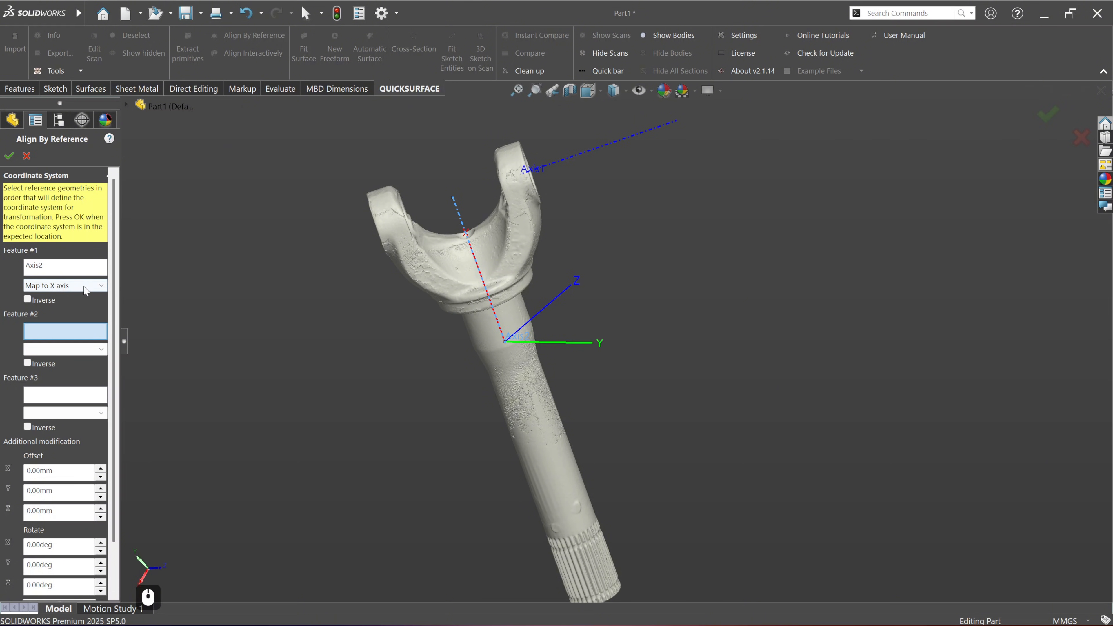
pyautogui.click(65, 286)
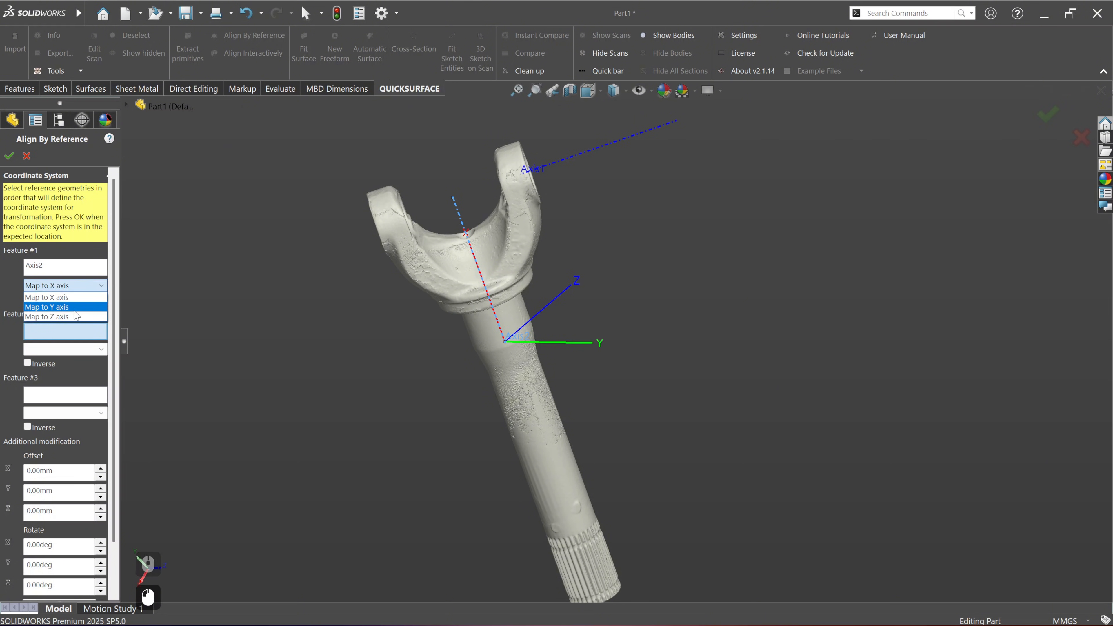
pyautogui.click(66, 307)
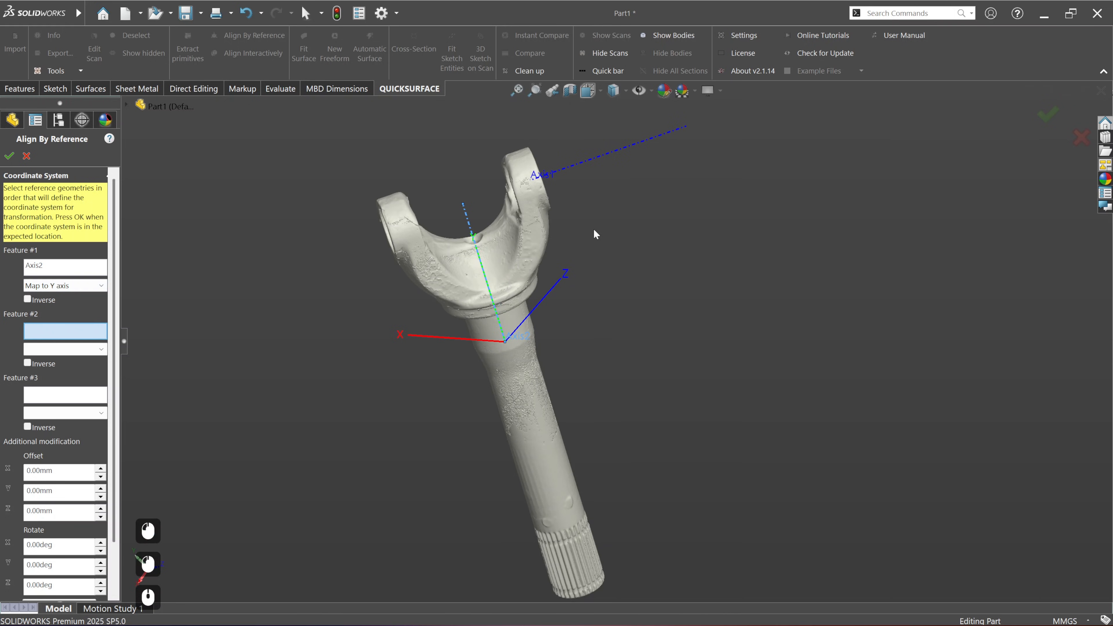
# Step: Use the ear bore axis, Axis1, as Feature #2 mapped to the X axis, and apply the alignment
pyautogui.click(602, 160)
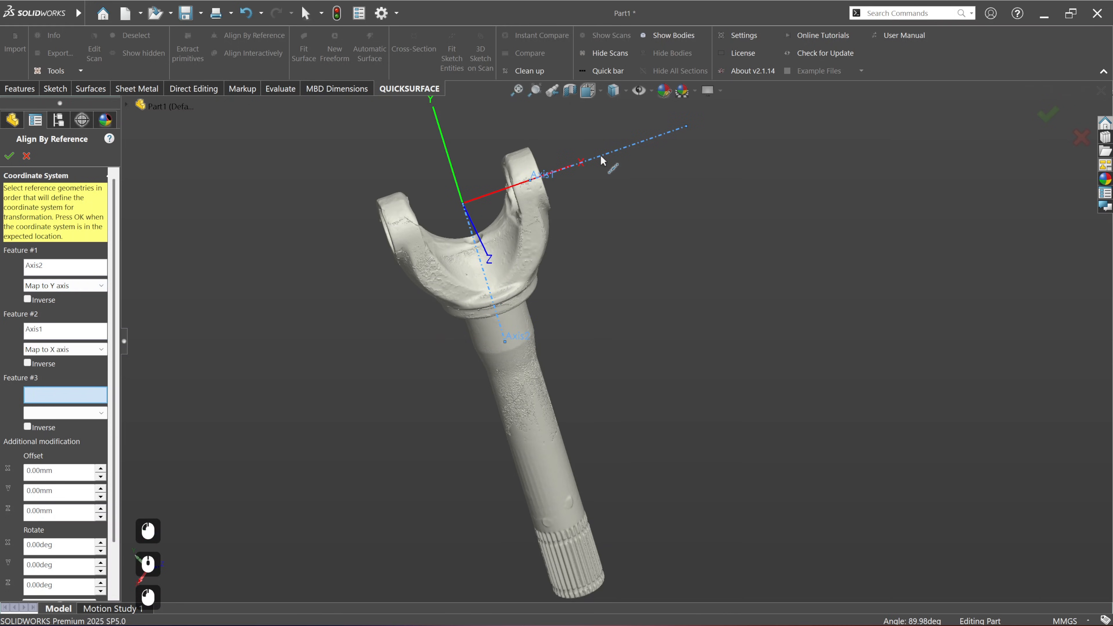
pyautogui.keyDown('ctrl'); pyautogui.moveTo(565, 315); pyautogui.dragTo(537, 396, button='middle'); pyautogui.keyUp('ctrl')
pyautogui.moveTo(537, 397); pyautogui.dragTo(481, 386, button='middle')
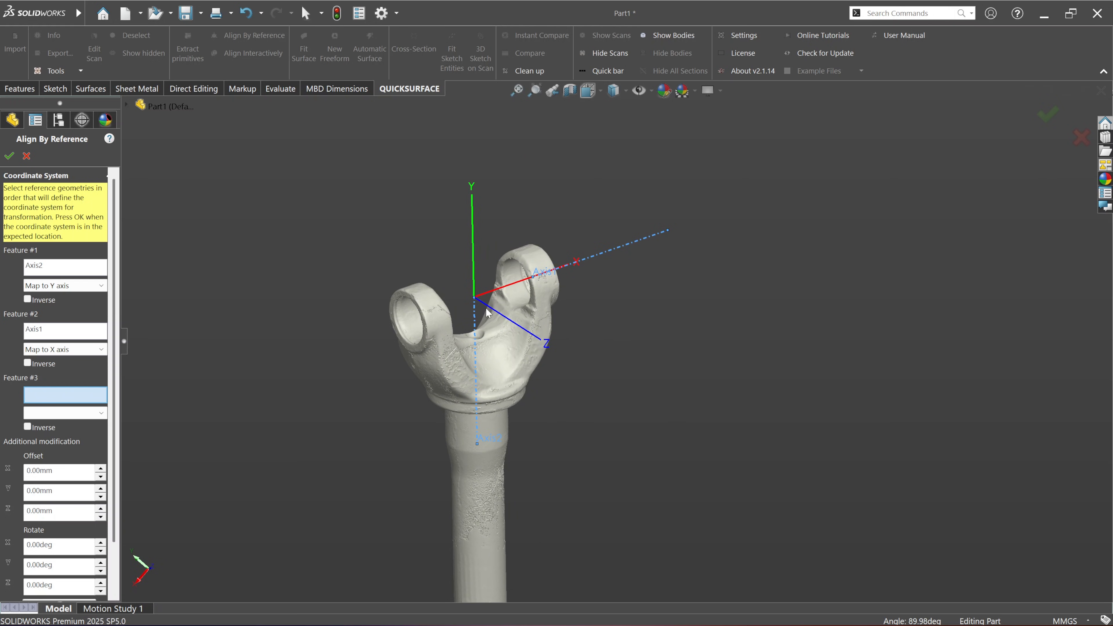
pyautogui.click(9, 156)
pyautogui.click(585, 373)
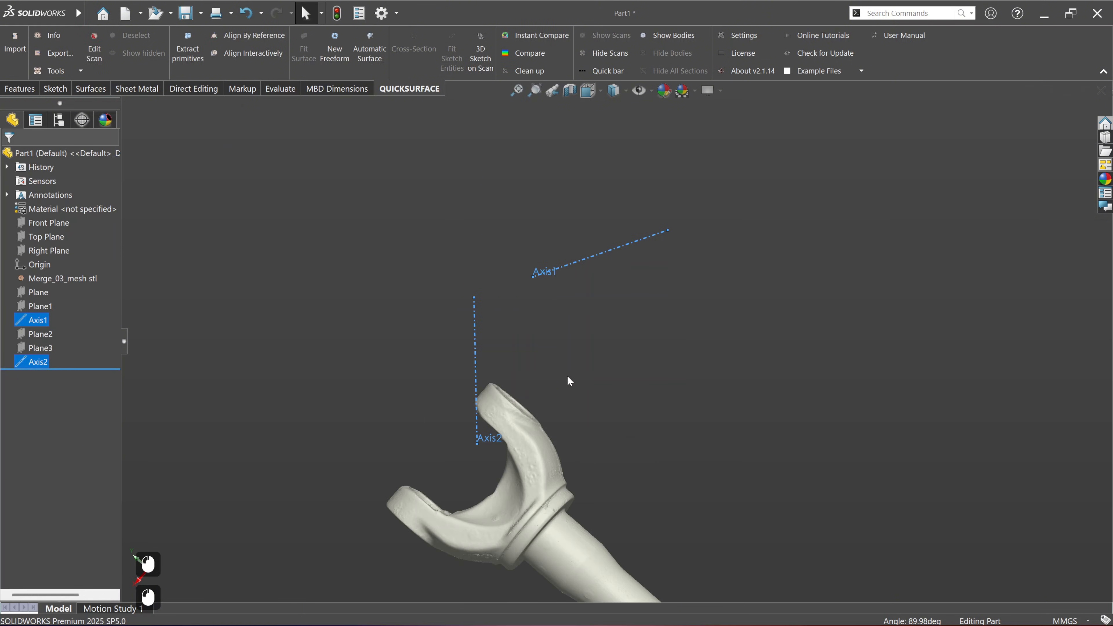
# Step: Check the aligned yoke scan in the front and top standard views
pyautogui.scroll(-2, 568, 378)
pyautogui.keyDown('ctrl'); pyautogui.moveTo(630, 414); pyautogui.dragTo(552, 334, button='middle'); pyautogui.keyUp('ctrl')
pyautogui.click(551, 334)
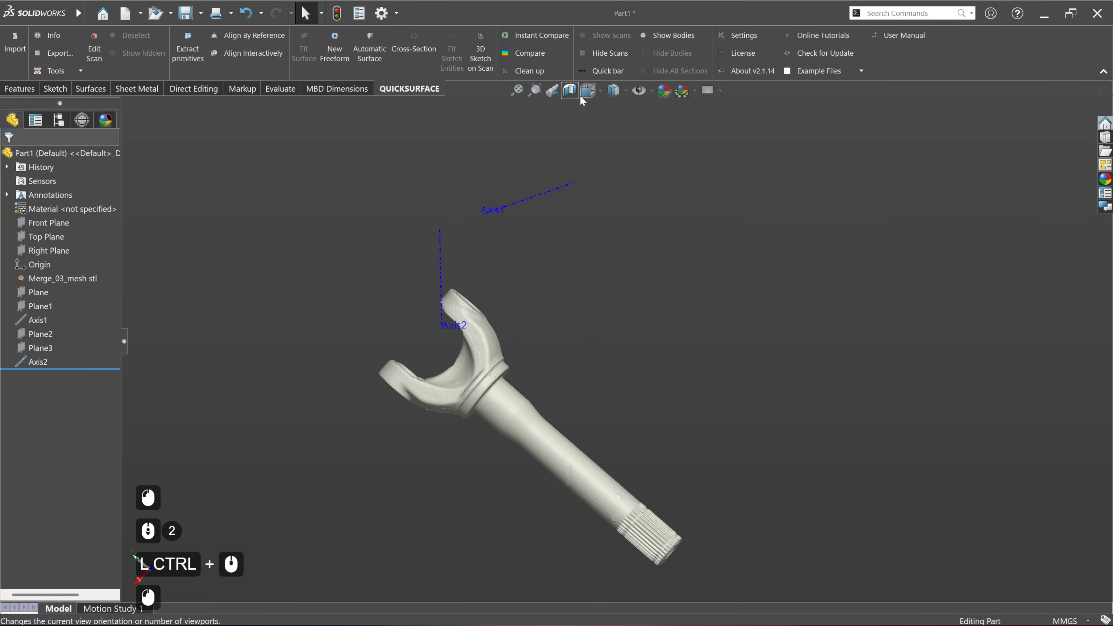
pyautogui.click(588, 91)
pyautogui.click(607, 147)
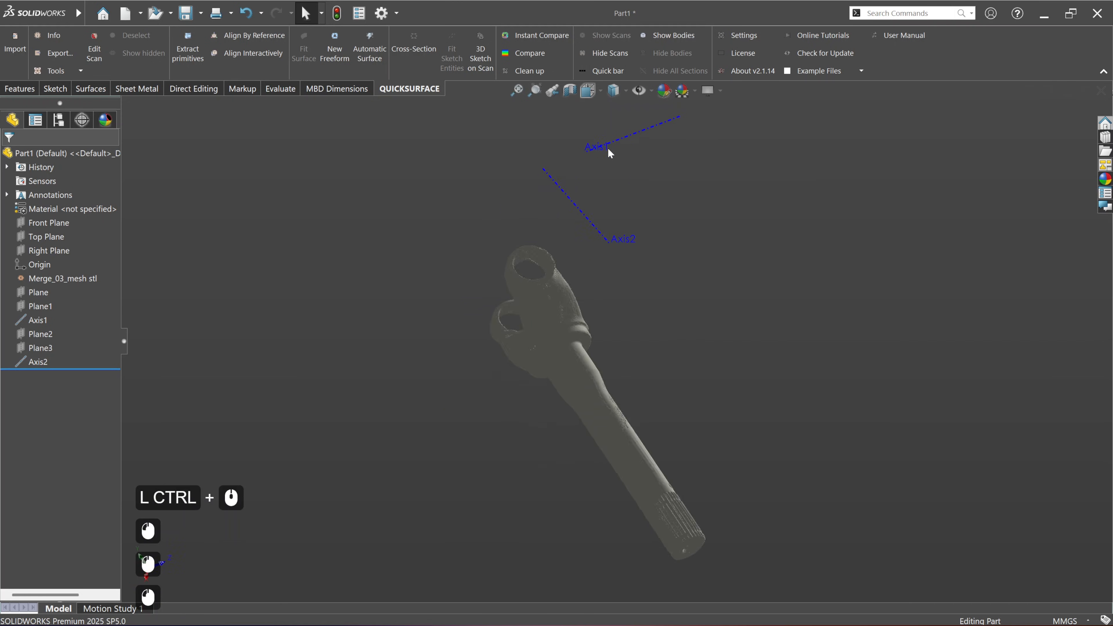
pyautogui.keyDown('ctrl'); pyautogui.moveTo(788, 258); pyautogui.dragTo(672, 245, button='middle'); pyautogui.keyUp('ctrl')
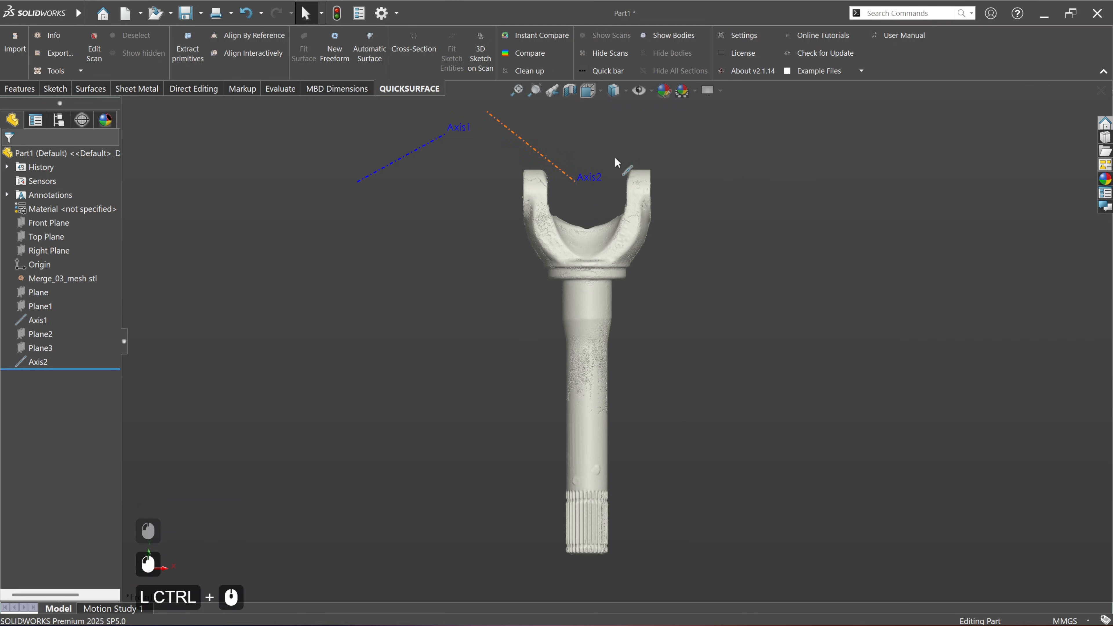
pyautogui.click(588, 91)
pyautogui.click(606, 128)
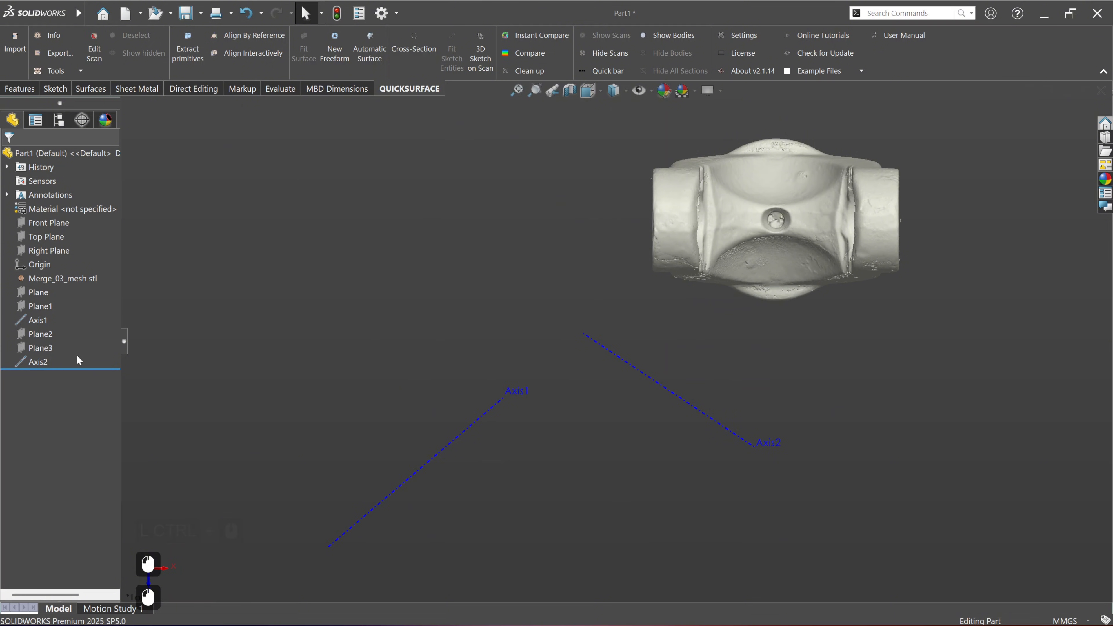
# Step: Delete the leftover extracted references from Plane through Axis2, together with all their dependent items
pyautogui.click(40, 362)
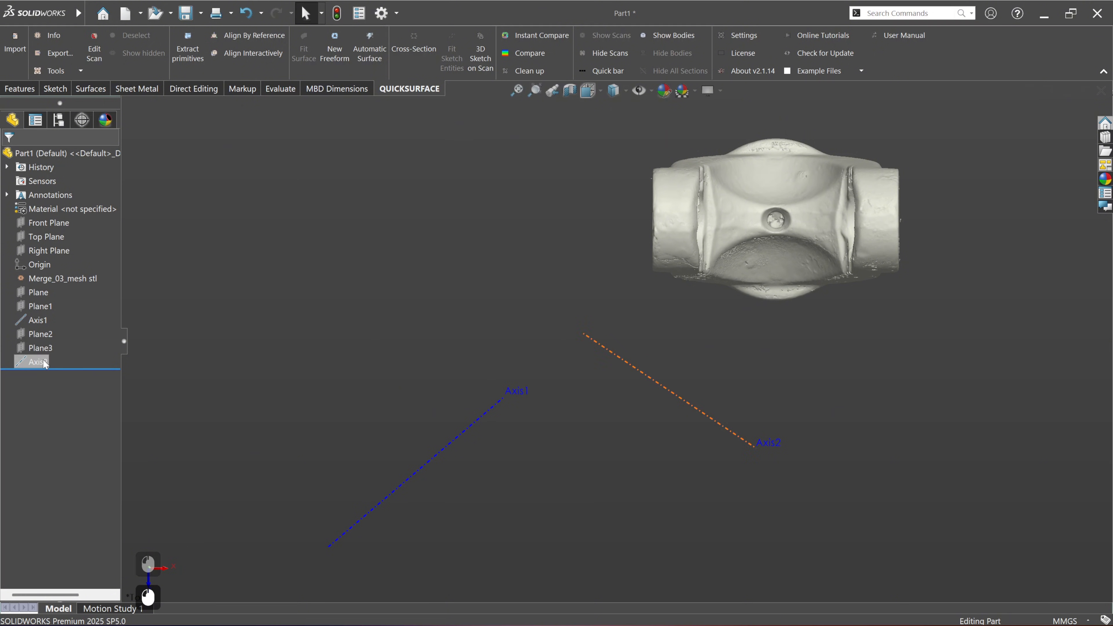
pyautogui.keyDown('shift'); pyautogui.click(35, 293); pyautogui.keyUp('shift')
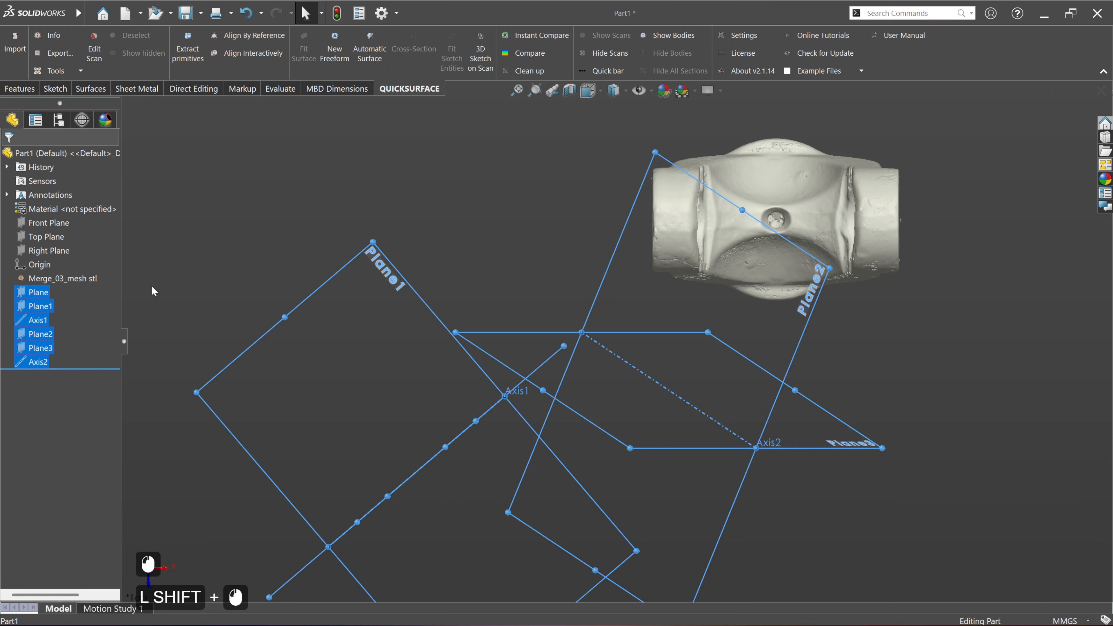
pyautogui.press('Delete')
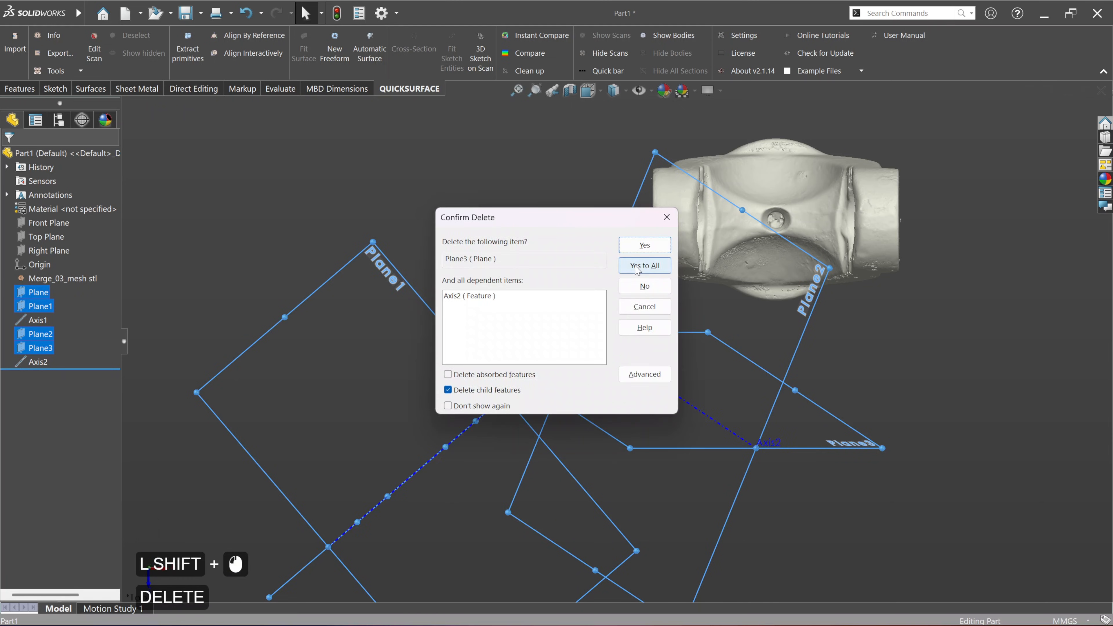
pyautogui.click(640, 267)
# Step: Examine the aligned scan in the isometric view, from the yoke ears down along the shaft
pyautogui.keyDown('ctrl'); pyautogui.moveTo(677, 293); pyautogui.dragTo(516, 401, button='middle'); pyautogui.keyUp('ctrl')
pyautogui.moveTo(652, 465); pyautogui.dragTo(593, 274, button='middle')
pyautogui.hotkey('ctrl', '7')
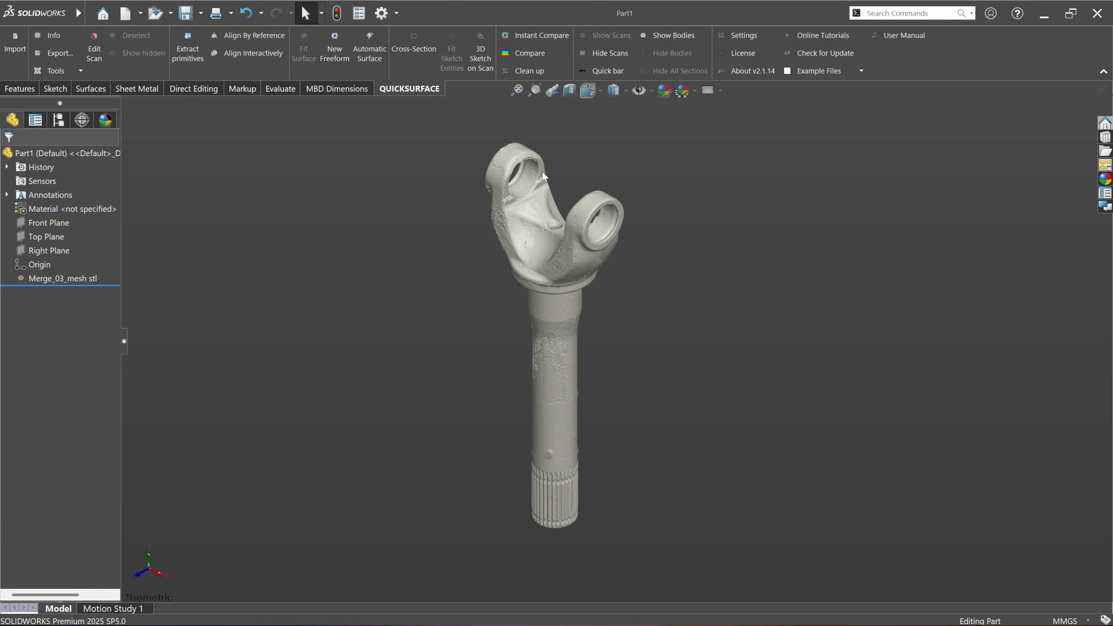
pyautogui.scroll(-2, 542, 170)
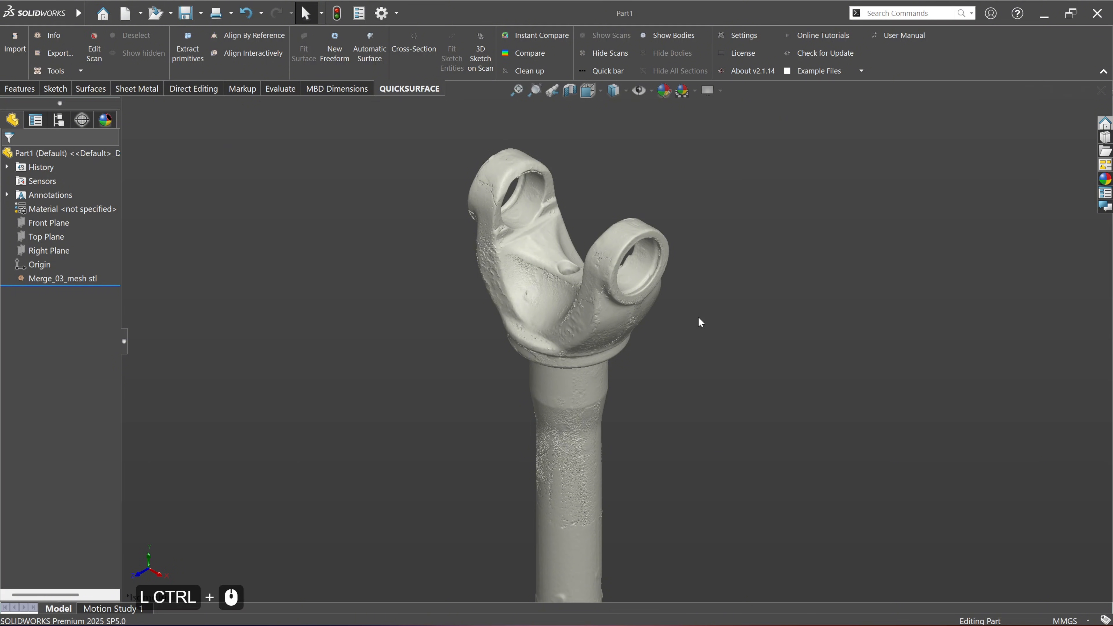
pyautogui.keyDown('ctrl'); pyautogui.moveTo(601, 419); pyautogui.dragTo(568, 370, button='middle'); pyautogui.keyUp('ctrl')
pyautogui.keyDown('ctrl'); pyautogui.moveTo(599, 259); pyautogui.dragTo(611, 341, button='middle'); pyautogui.keyUp('ctrl')
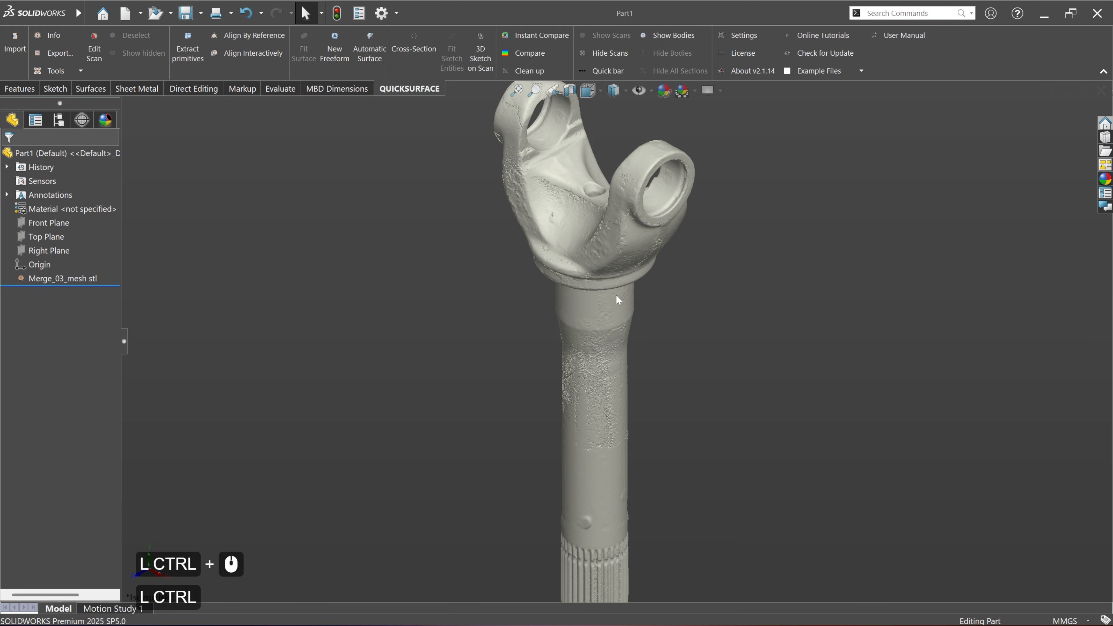
pyautogui.keyDown('ctrl'); pyautogui.moveTo(589, 257); pyautogui.dragTo(565, 336, button='middle'); pyautogui.keyUp('ctrl')
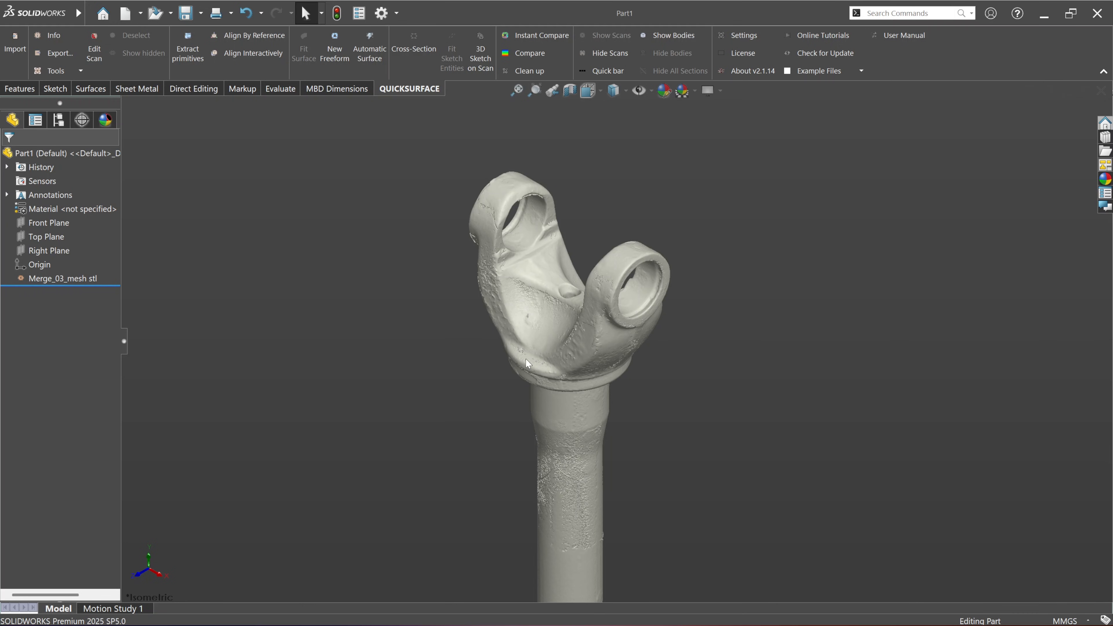
# Step: Create a reference axis through the shaft at the intersection of the Right Plane and the Front Plane
pyautogui.click(38, 254)
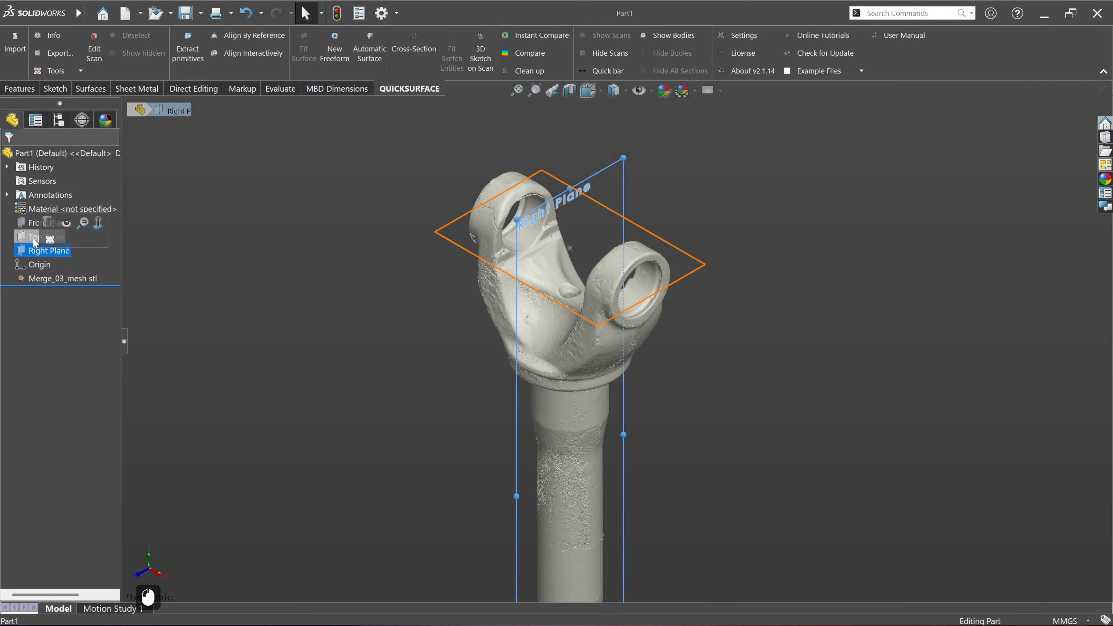
pyautogui.keyDown('ctrl'); pyautogui.click(27, 226); pyautogui.keyUp('ctrl')
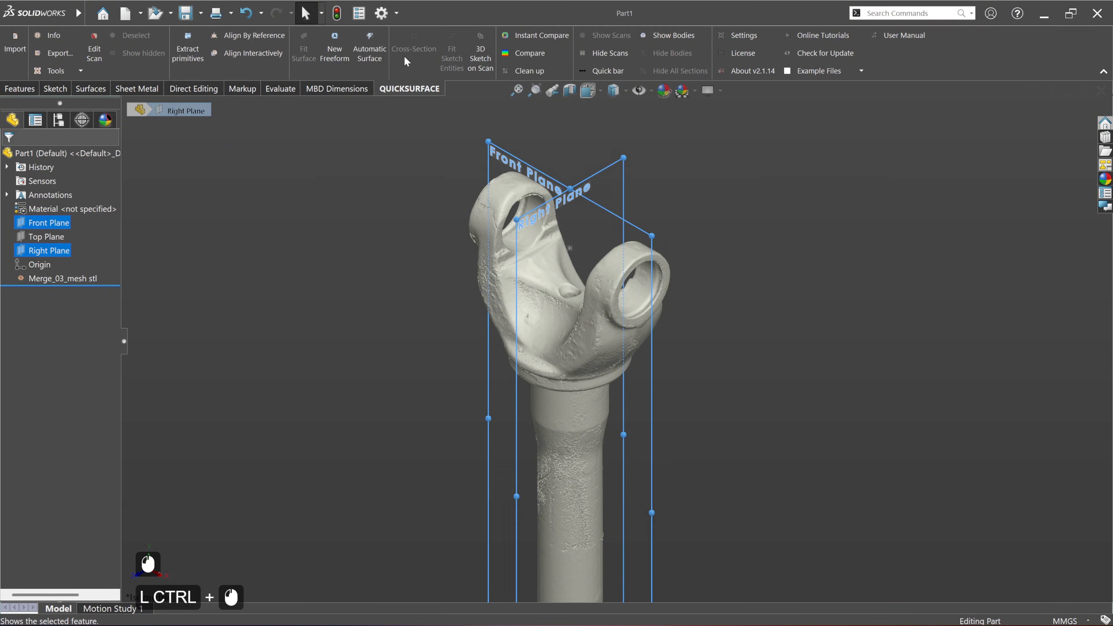
pyautogui.click(20, 89)
pyautogui.click(479, 48)
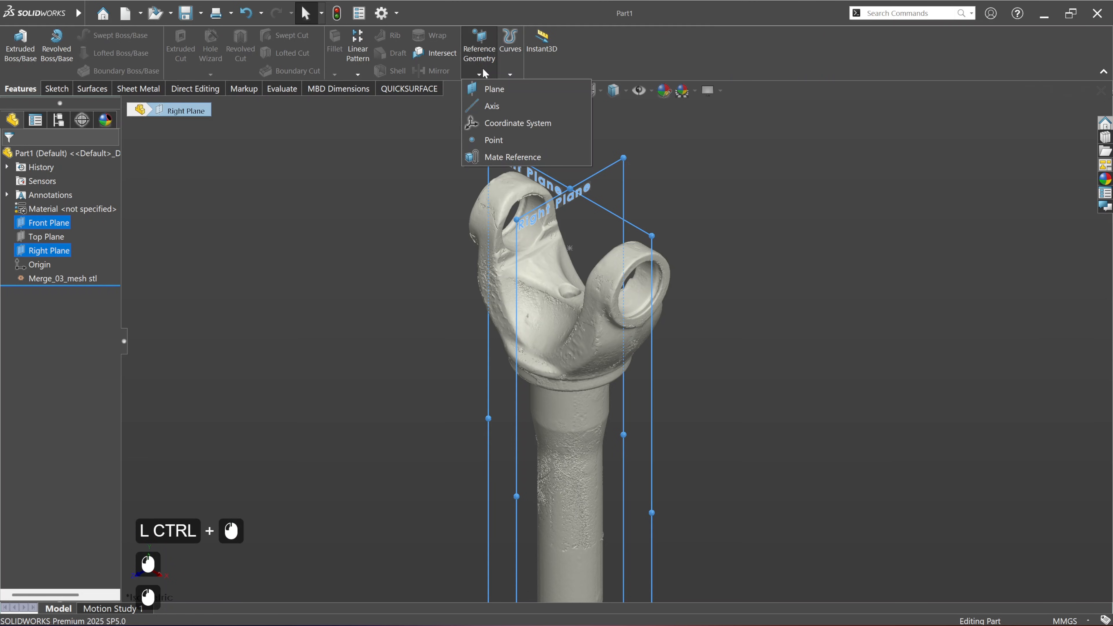
pyautogui.click(491, 107)
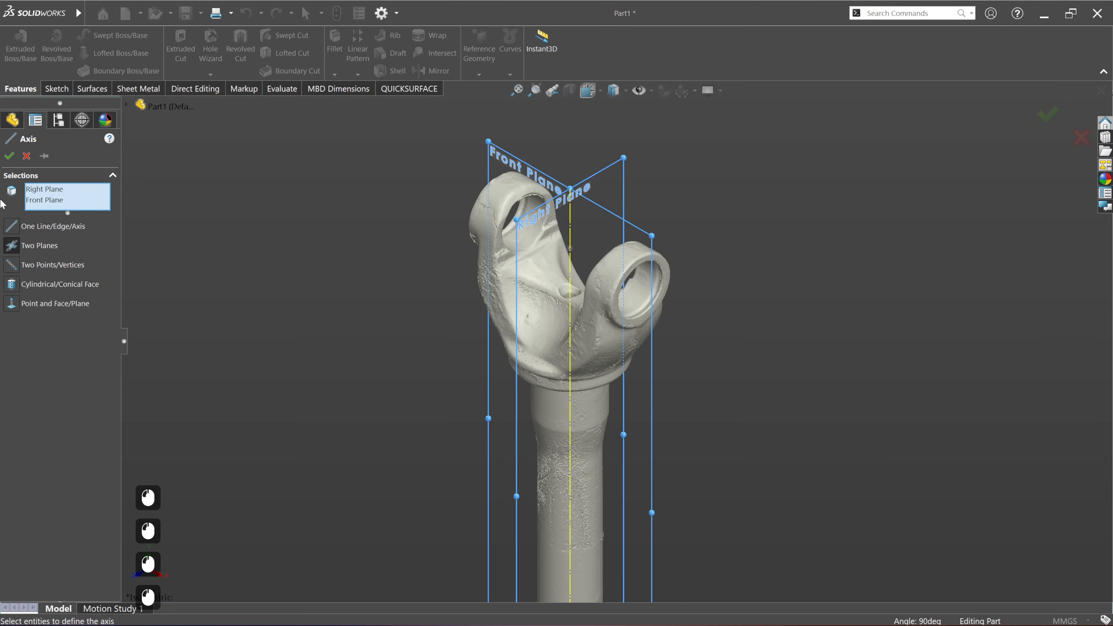
pyautogui.click(10, 158)
pyautogui.click(341, 257)
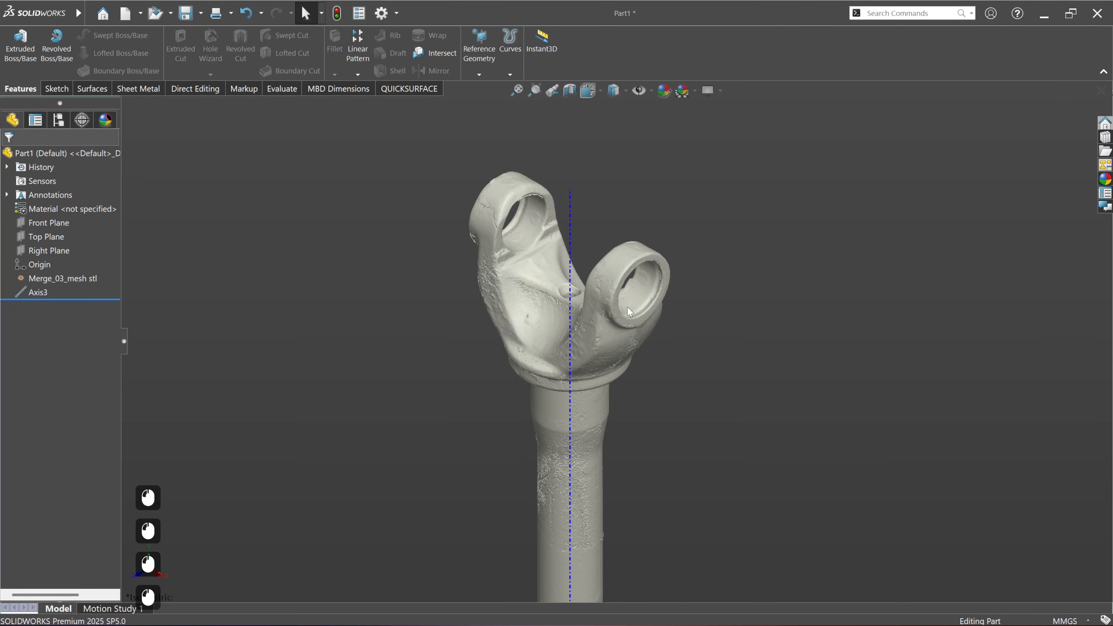
# Step: Start a revolved cross section of the scan around the new shaft axis and rotate it to about 268.6 degrees
pyautogui.click(572, 308)
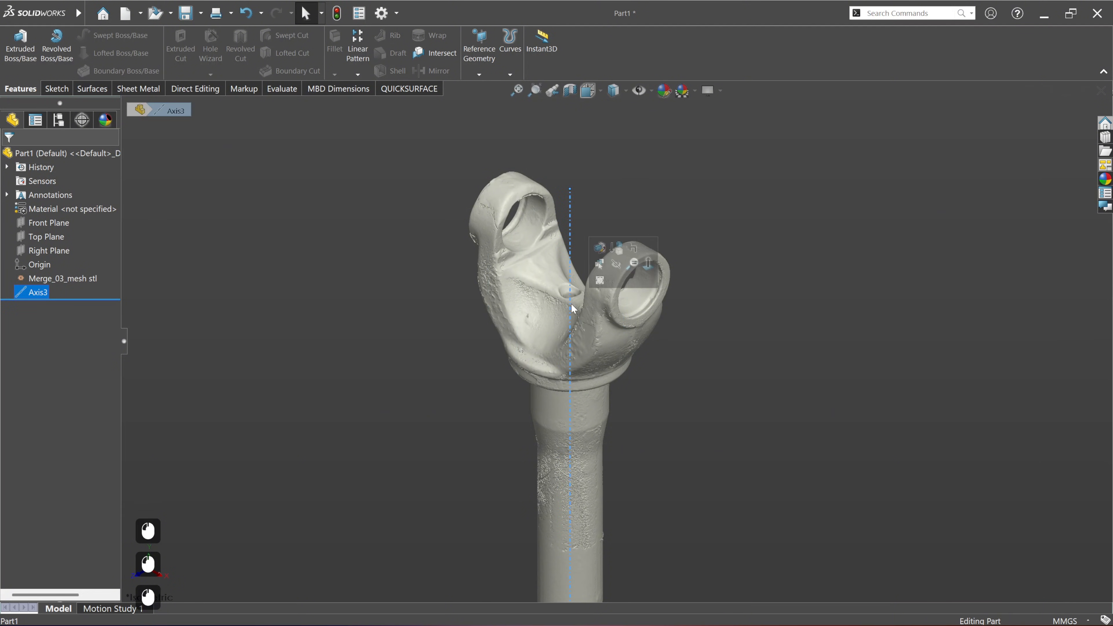
pyautogui.click(599, 281)
pyautogui.moveTo(592, 427); pyautogui.dragTo(588, 403, button='middle')
pyautogui.scroll(1, 602, 426)
pyautogui.scroll(1, 601, 426)
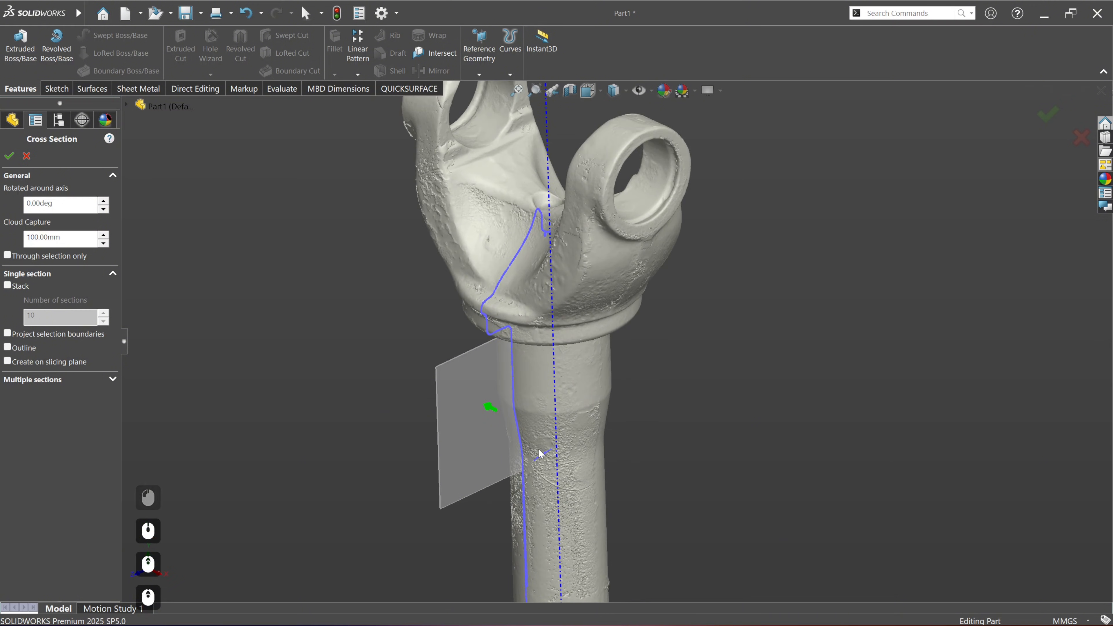
pyautogui.moveTo(475, 453); pyautogui.dragTo(565, 489)
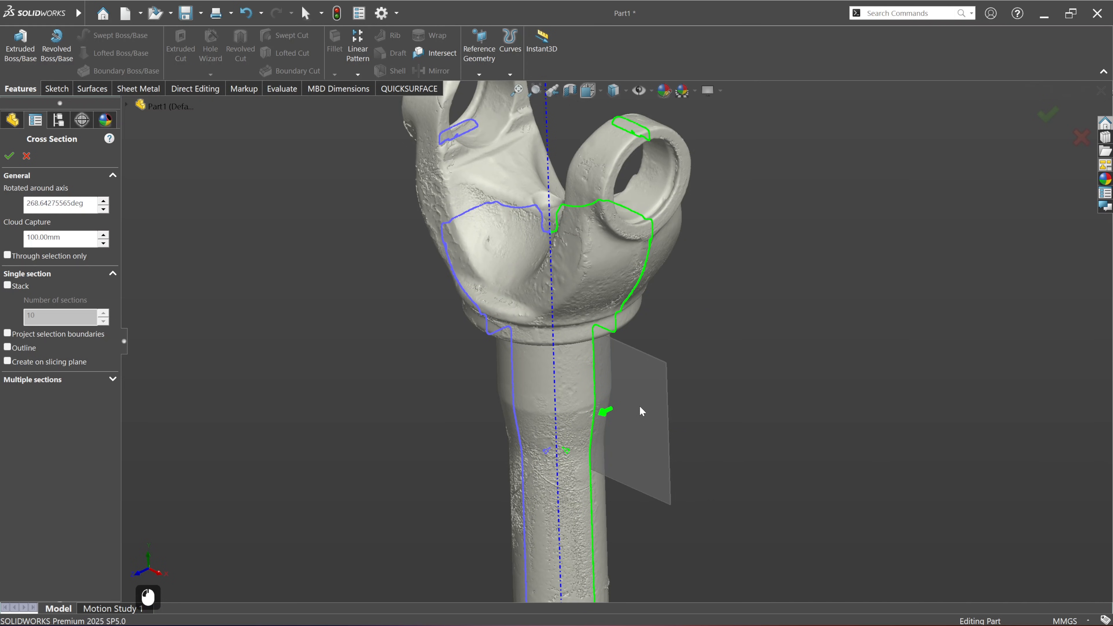
# Step: Rotate the cross section to about 293.2 degrees through the yoke ear and create it with Create on slicing plane enabled
pyautogui.scroll(-3, 624, 354)
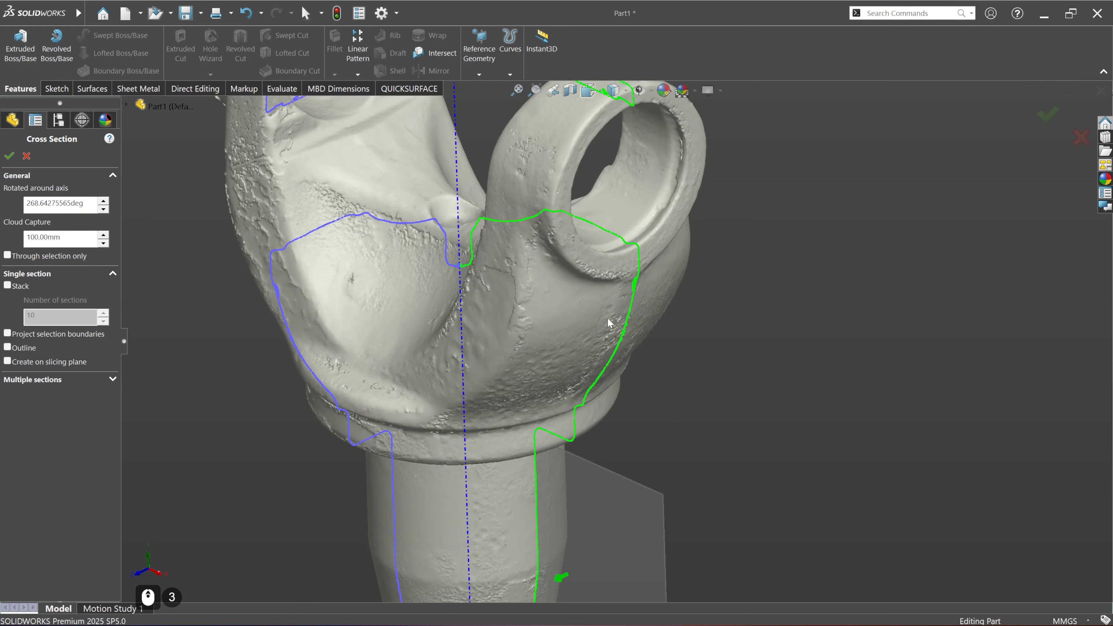
pyautogui.moveTo(609, 322); pyautogui.dragTo(578, 293, button='middle')
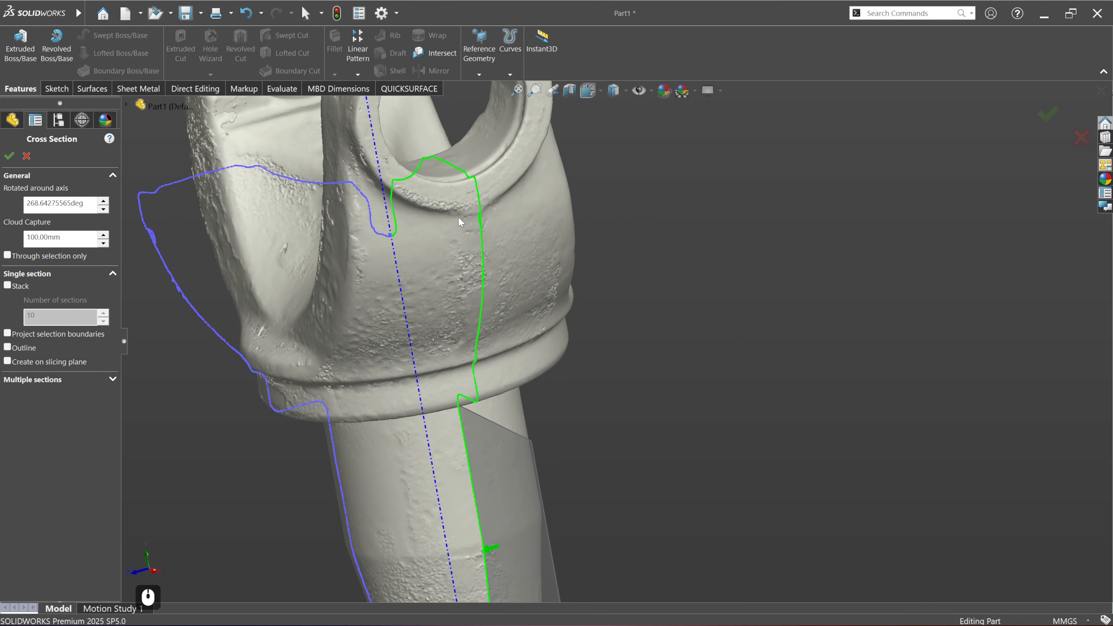
pyautogui.keyDown('ctrl'); pyautogui.moveTo(458, 217); pyautogui.dragTo(582, 336, button='middle'); pyautogui.keyUp('ctrl')
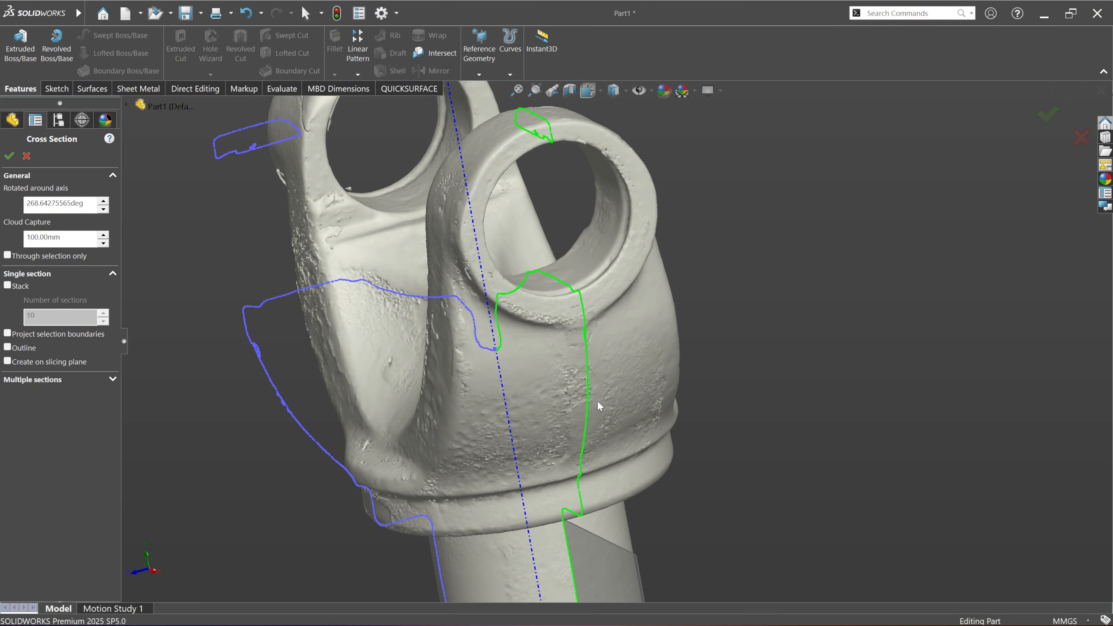
pyautogui.scroll(-3, 577, 396)
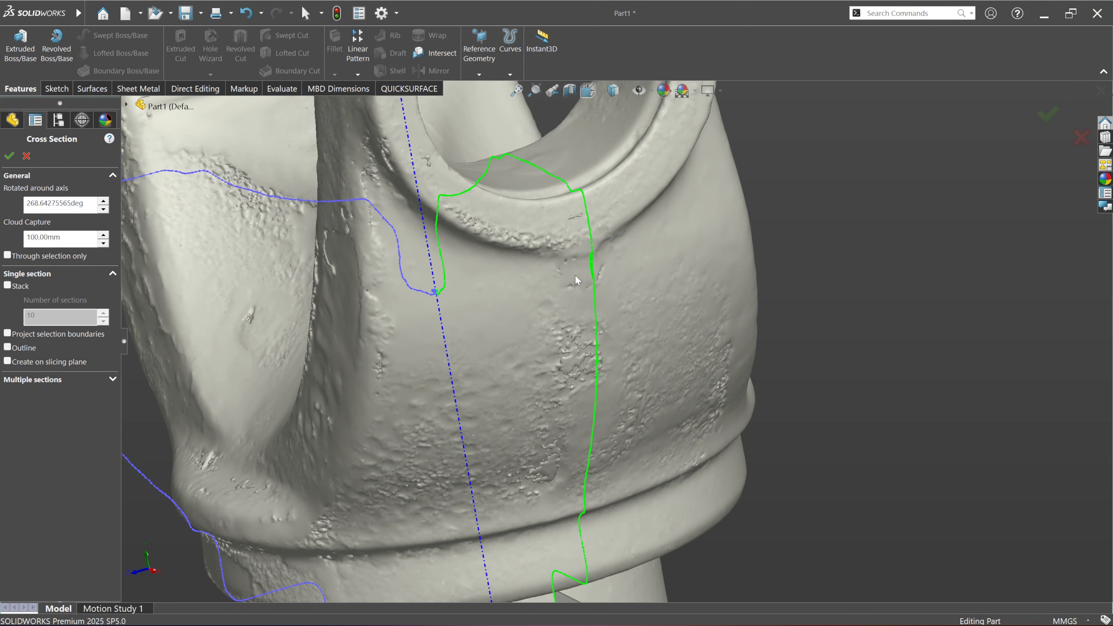
pyautogui.scroll(4, 576, 359)
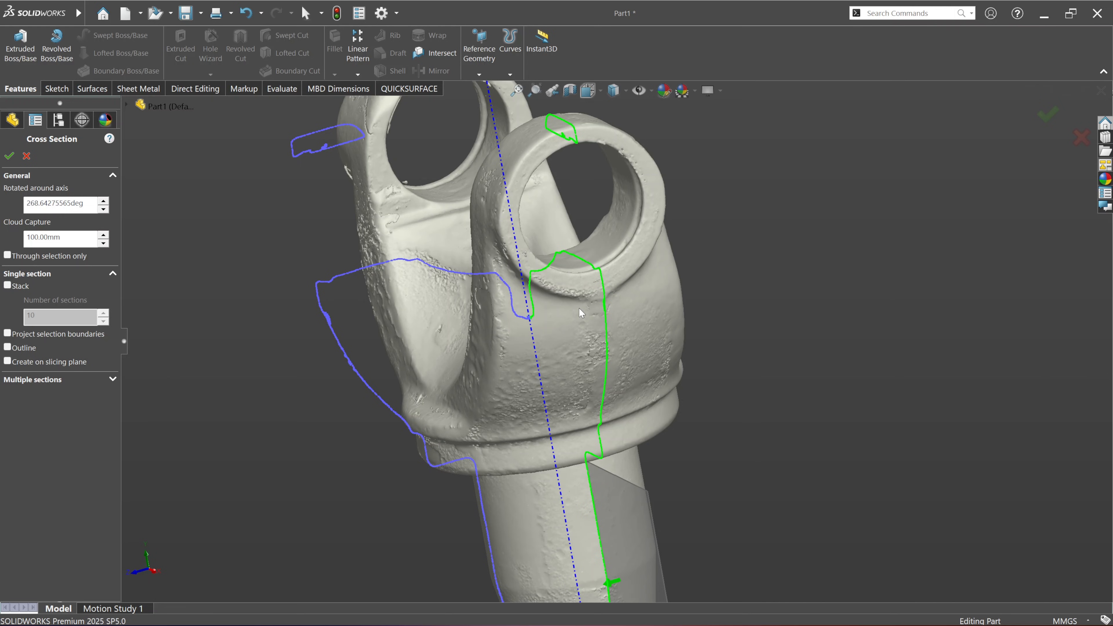
pyautogui.moveTo(622, 499); pyautogui.dragTo(549, 540)
pyautogui.moveTo(551, 439); pyautogui.dragTo(631, 257, button='middle')
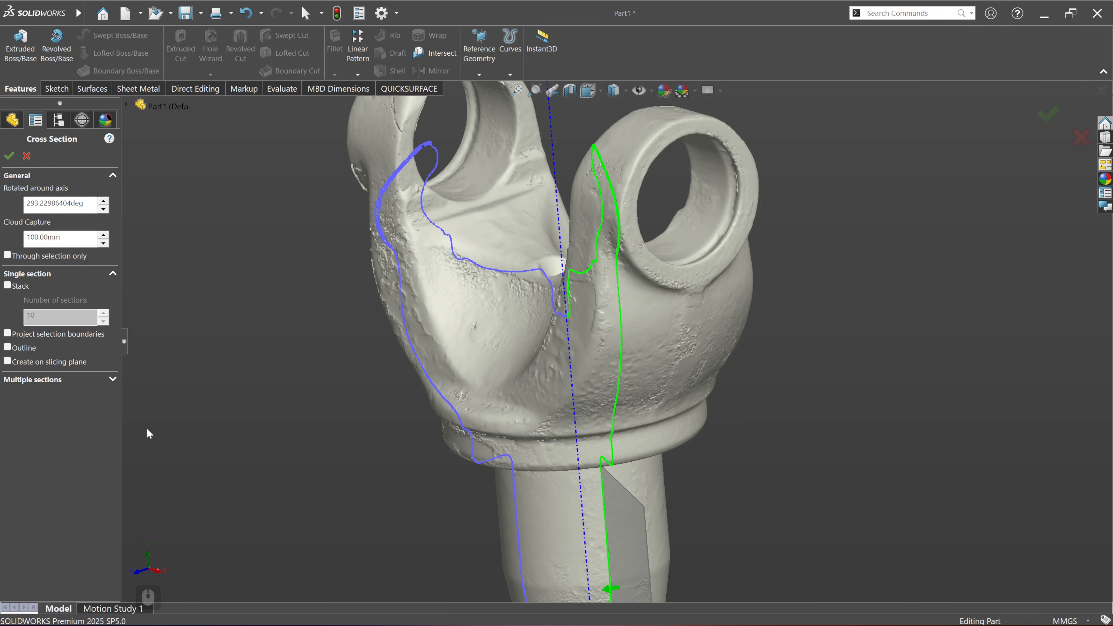
pyautogui.click(7, 362)
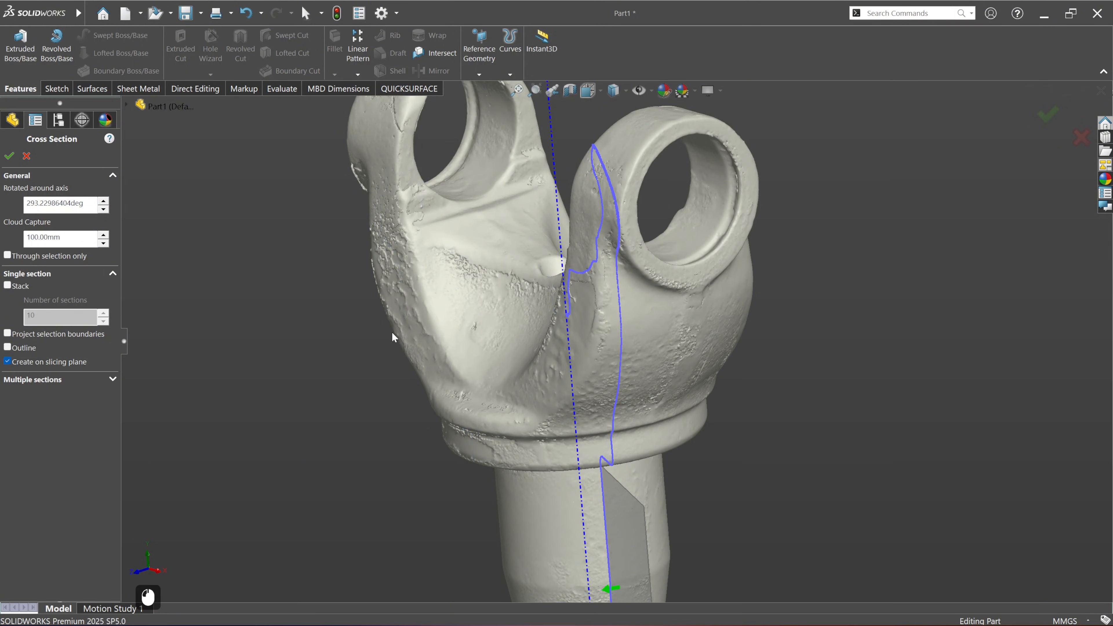
pyautogui.scroll(2, 595, 408)
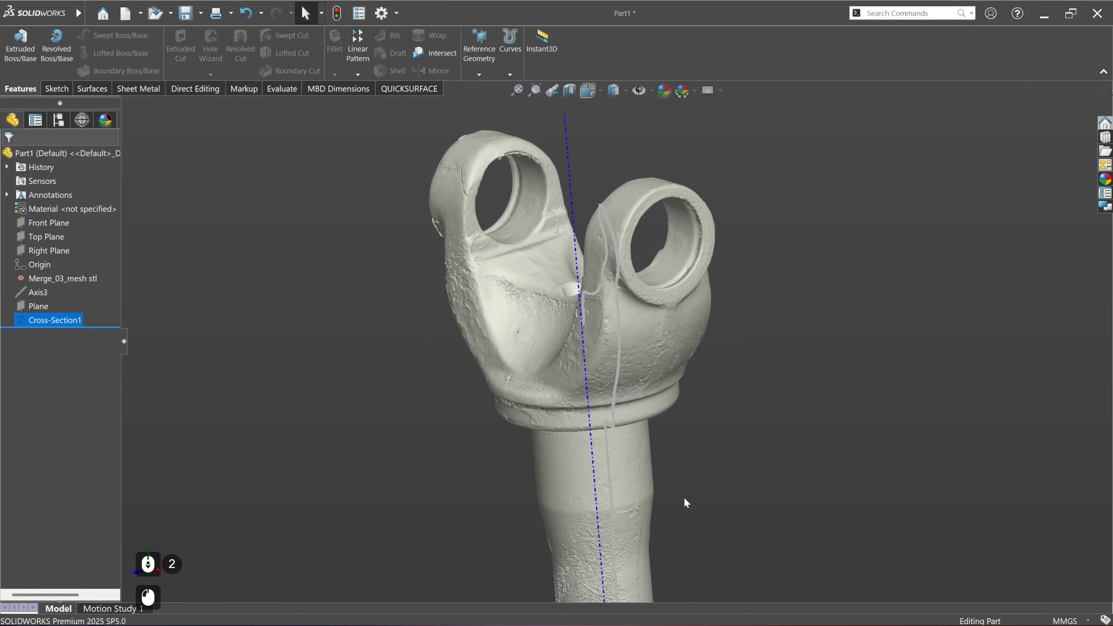
# Step: Start a new sketch on the slicing plane that belongs to the revolved cross section
pyautogui.click(40, 306)
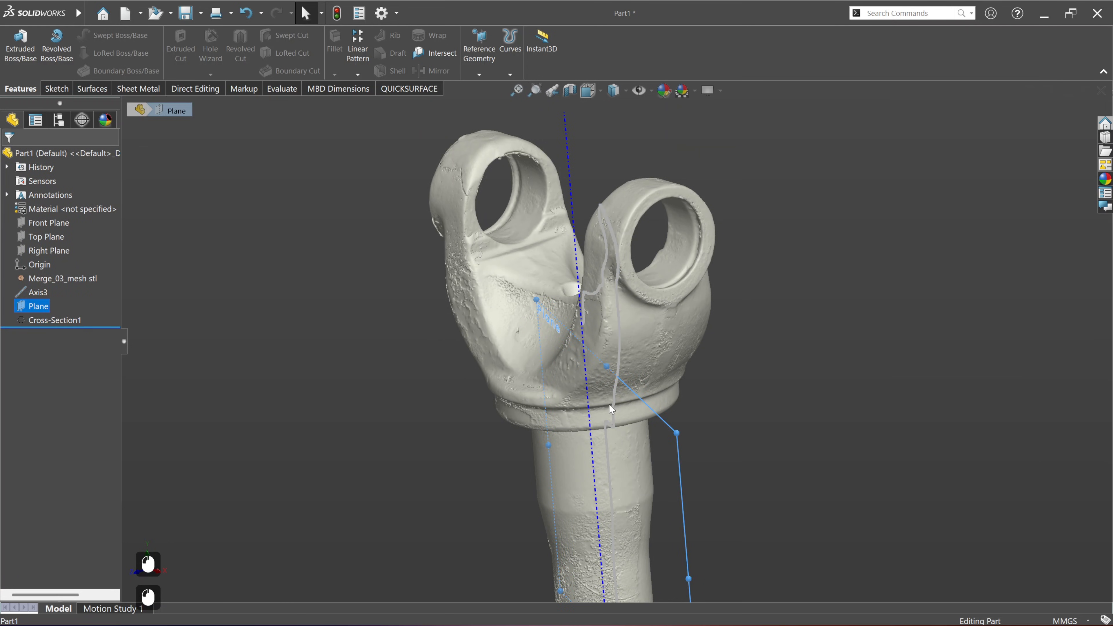
pyautogui.moveTo(612, 409); pyautogui.dragTo(675, 309, button='middle')
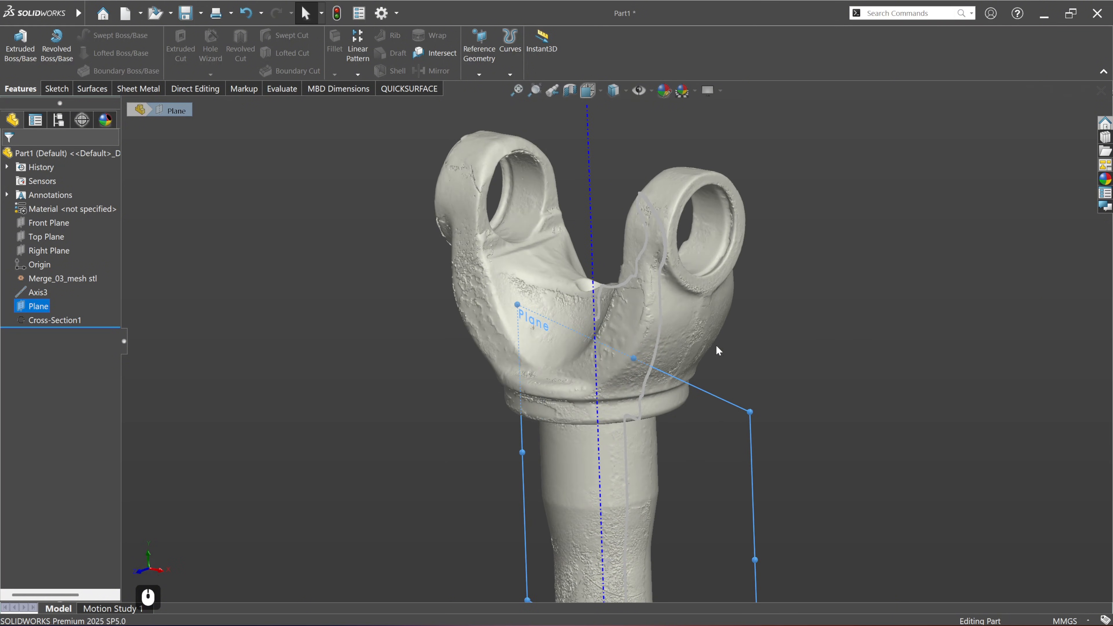
pyautogui.click(784, 456)
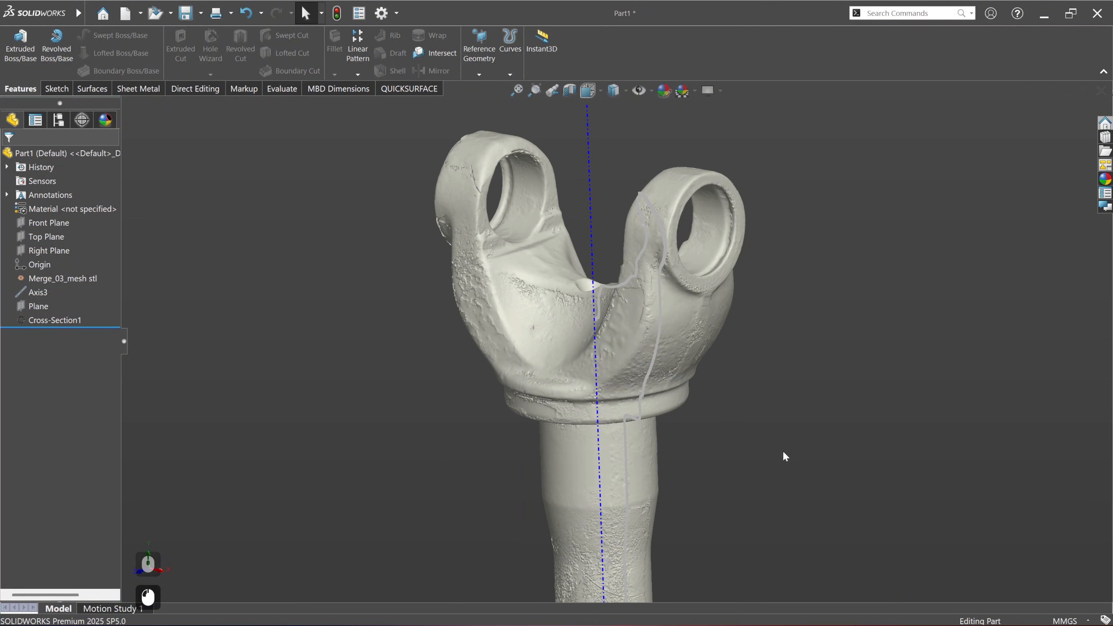
pyautogui.click(37, 306)
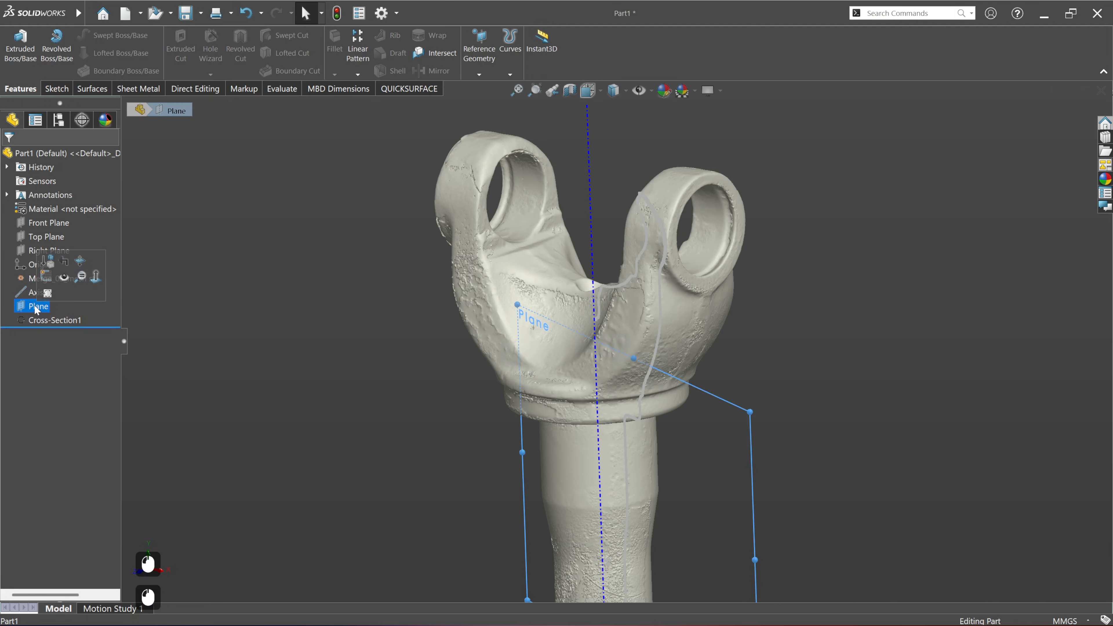
pyautogui.click(47, 281)
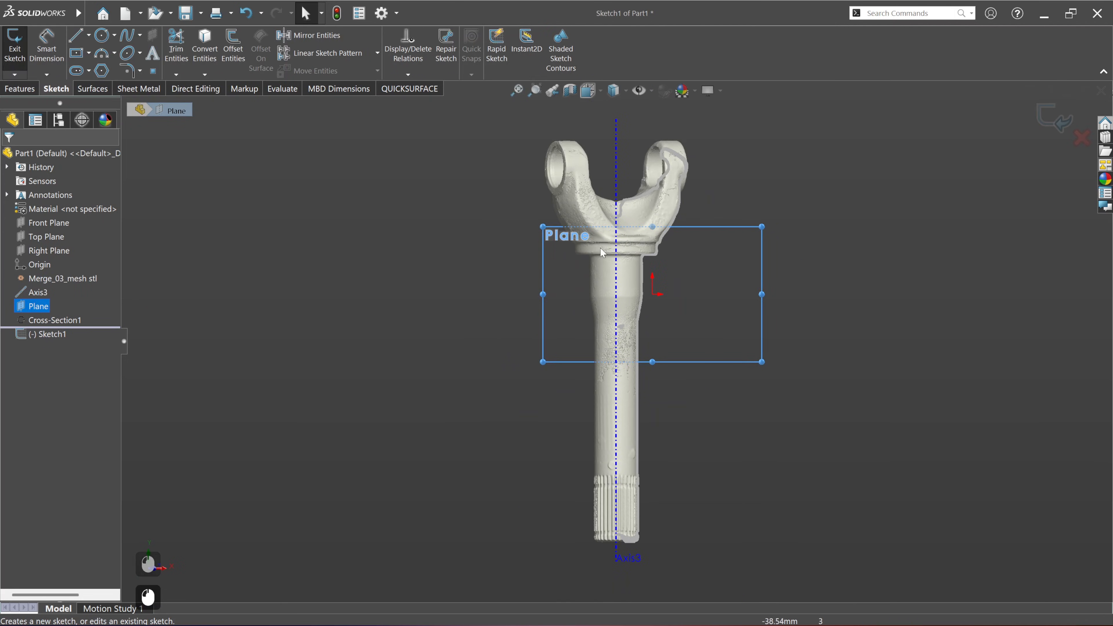
pyautogui.scroll(-3, 832, 141)
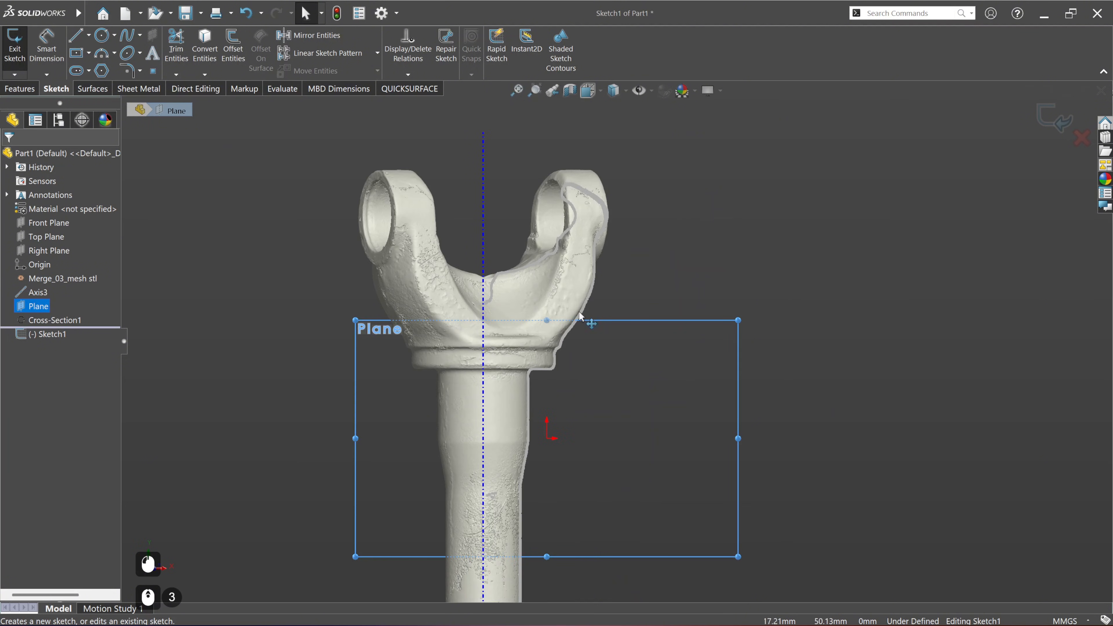
# Step: Apply a section view that cuts the scan at the sketch plane to expose the cross-section profile
pyautogui.click(570, 90)
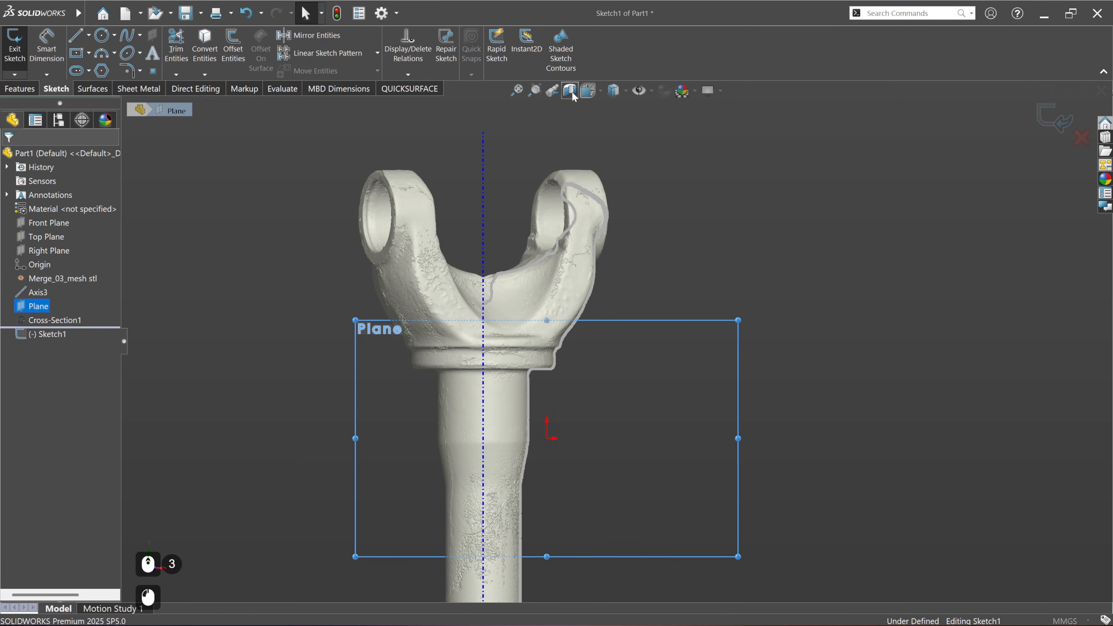
pyautogui.click(9, 156)
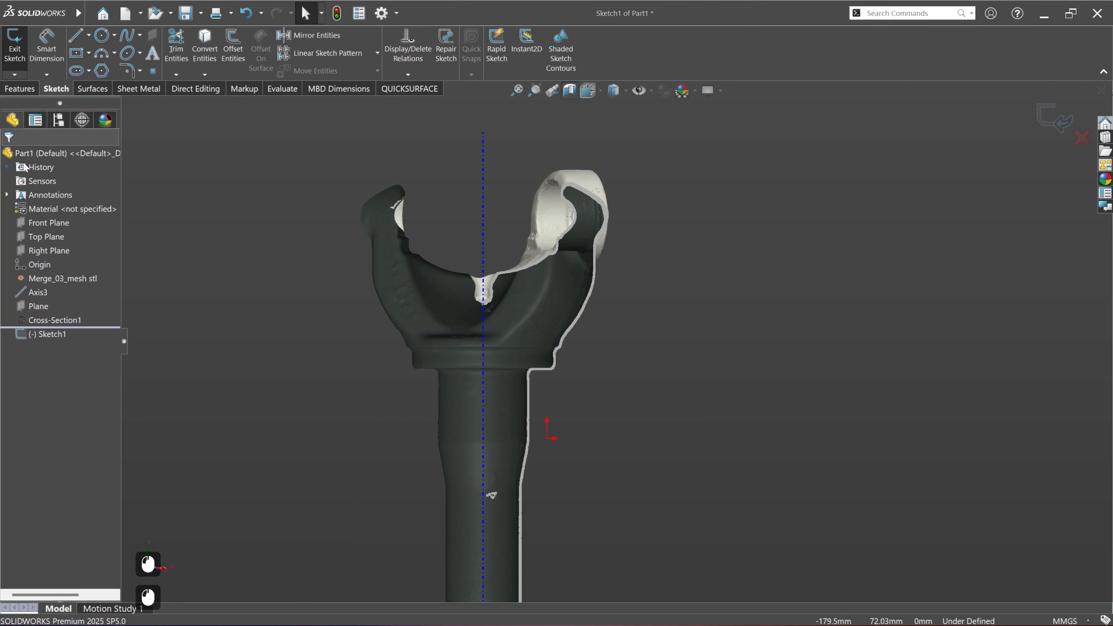
pyautogui.click(680, 330)
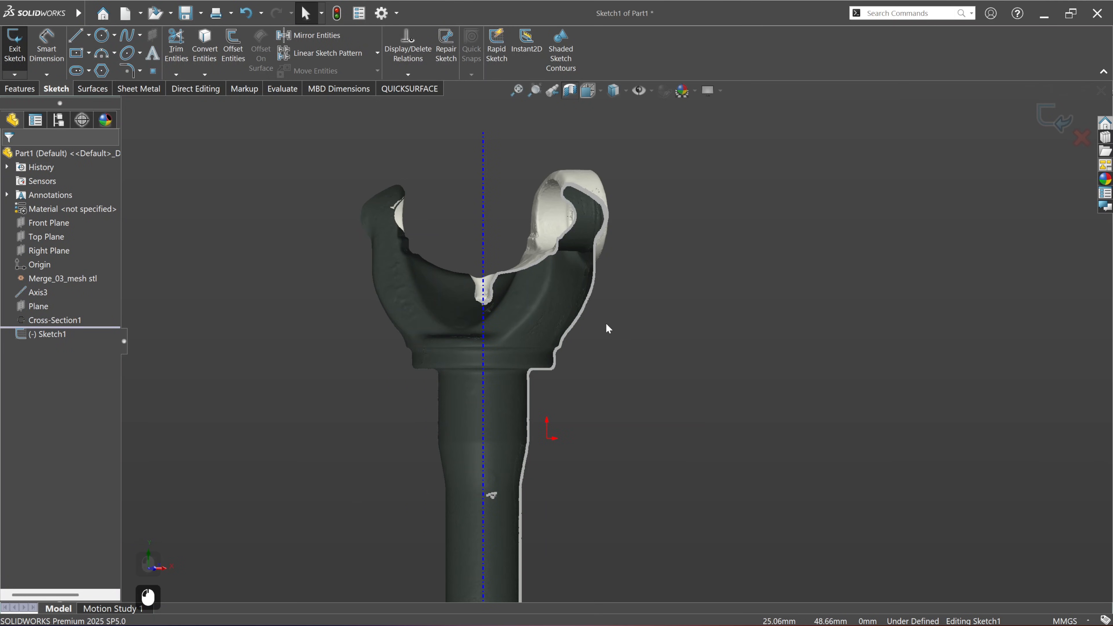
# Step: Start fitting sketch entities to the cross-section points with Instant fit enabled
pyautogui.scroll(-4, 588, 248)
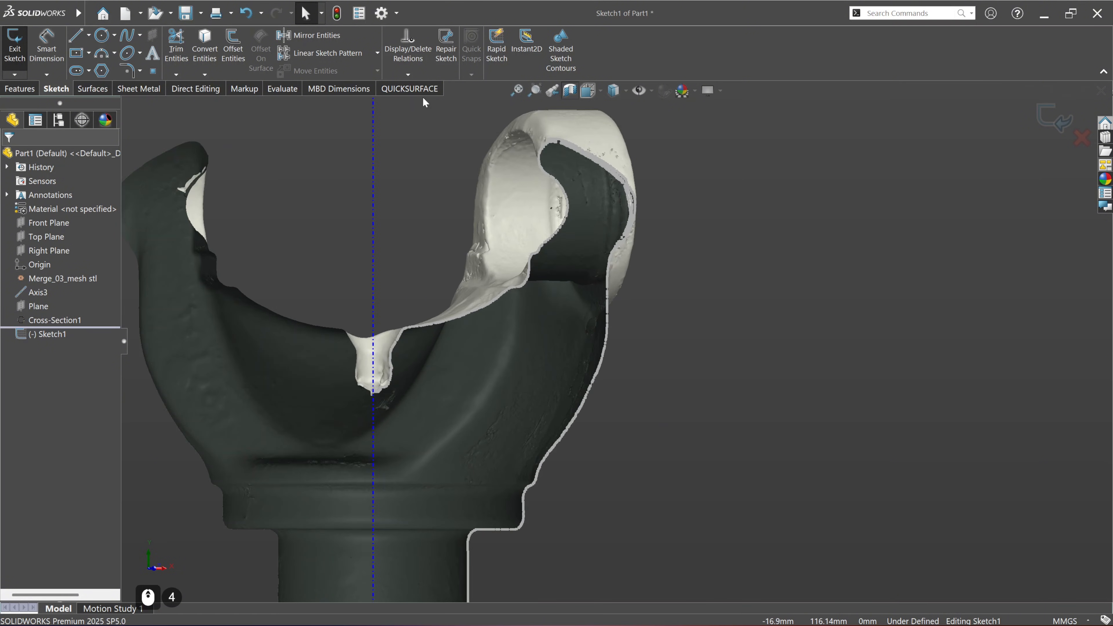
pyautogui.click(418, 88)
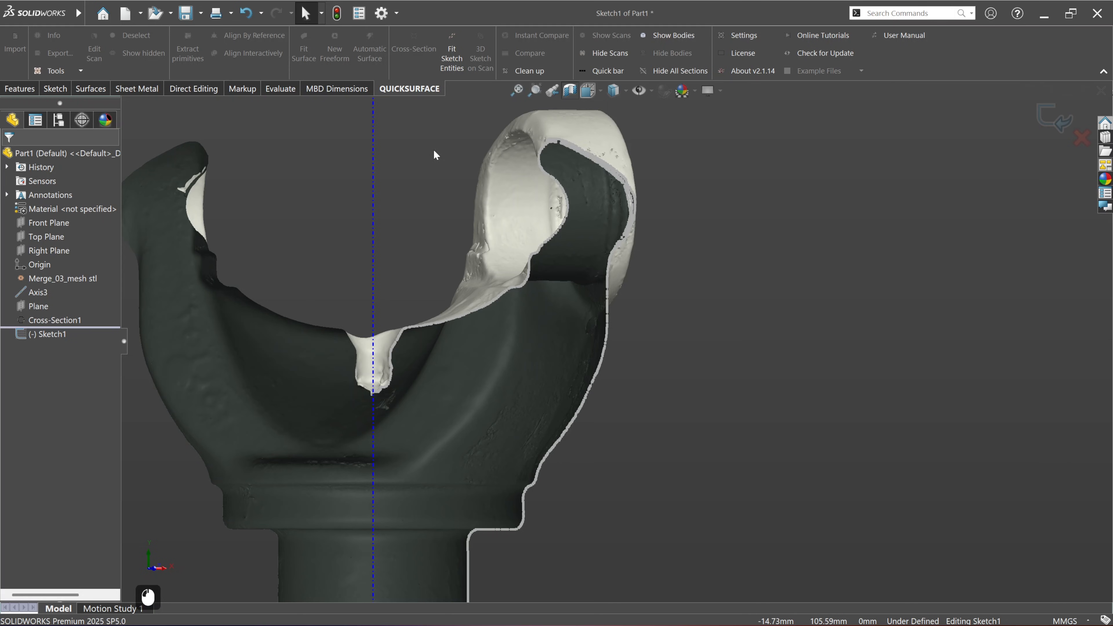
pyautogui.click(456, 37)
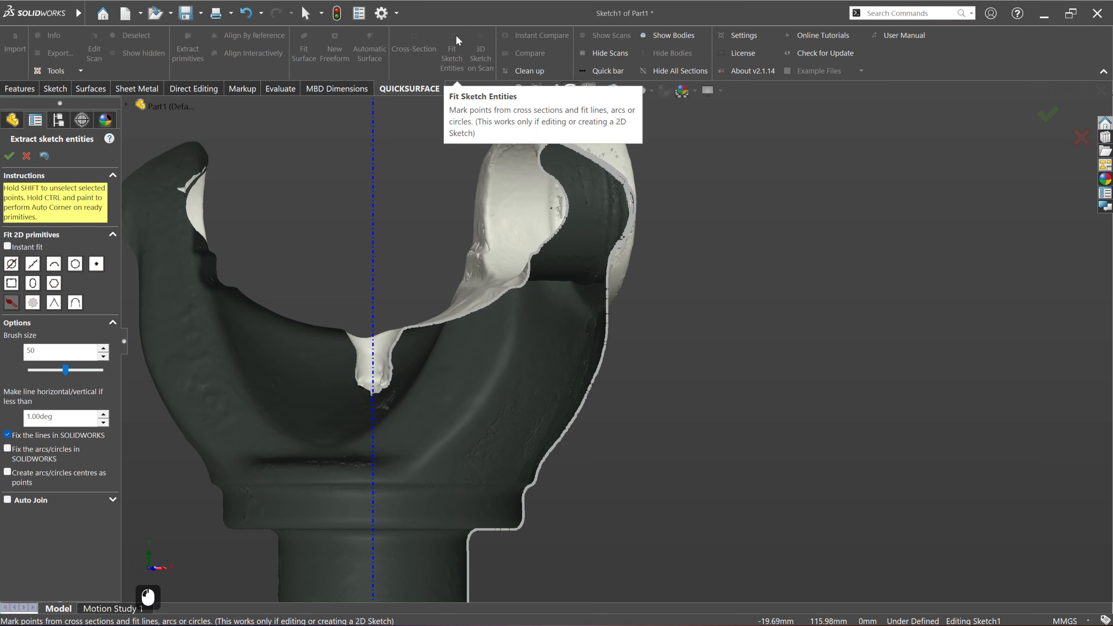
pyautogui.click(7, 247)
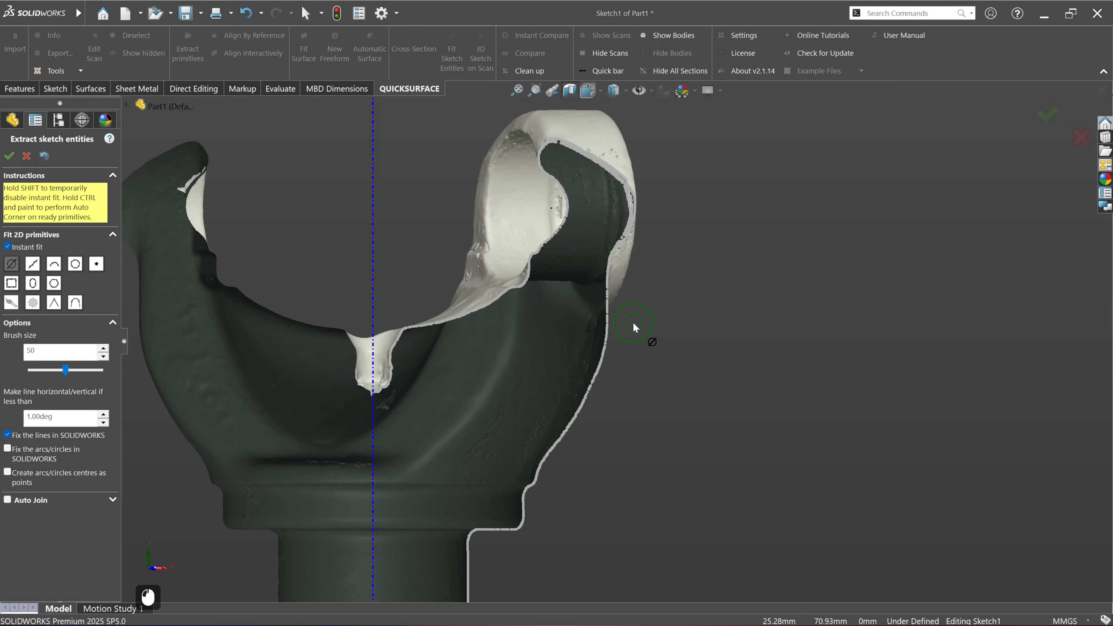
# Step: Fit a vertical line below the yoke ear and a short slanted line above the collar along the outer profile
pyautogui.scroll(-3, 633, 322)
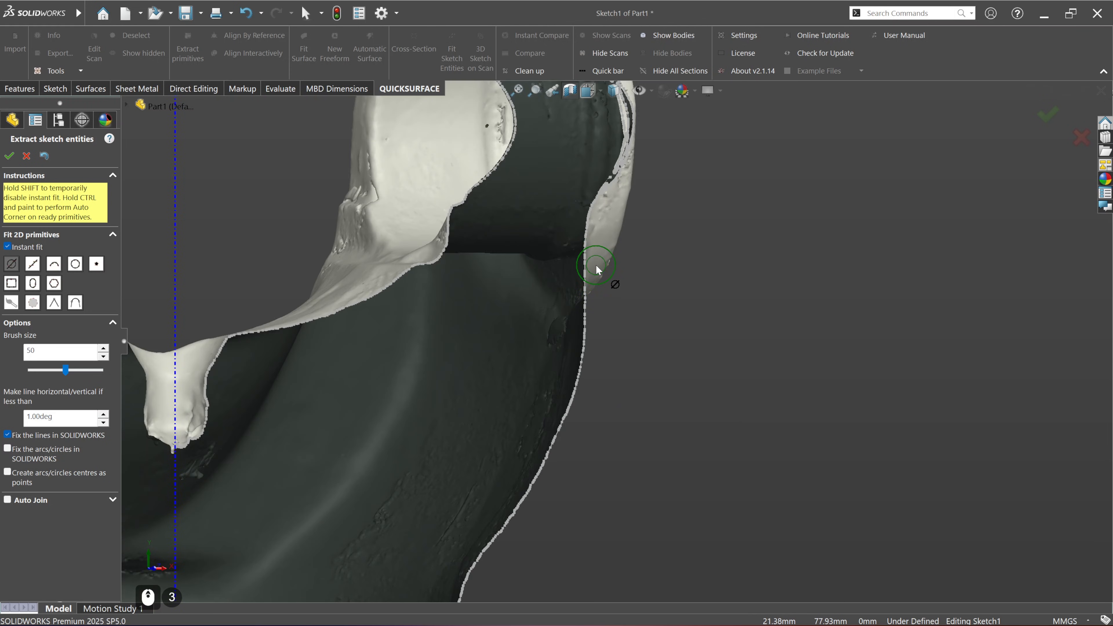
pyautogui.moveTo(597, 262); pyautogui.dragTo(602, 303)
pyautogui.scroll(3, 639, 307)
pyautogui.scroll(-3, 588, 447)
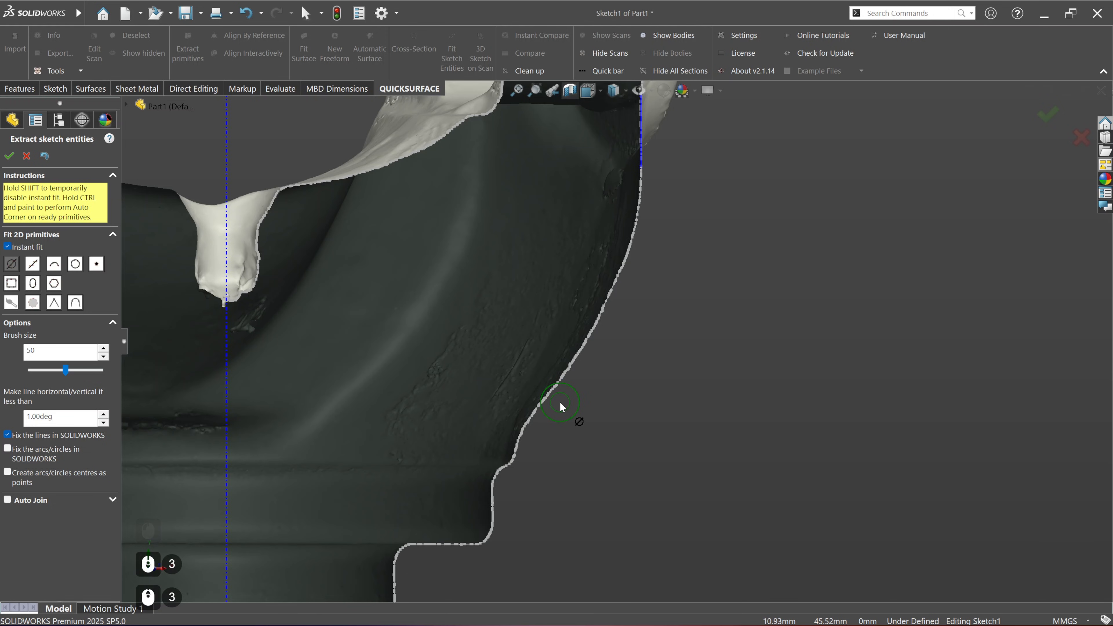
pyautogui.moveTo(561, 398); pyautogui.dragTo(568, 388)
pyautogui.scroll(1, 655, 415)
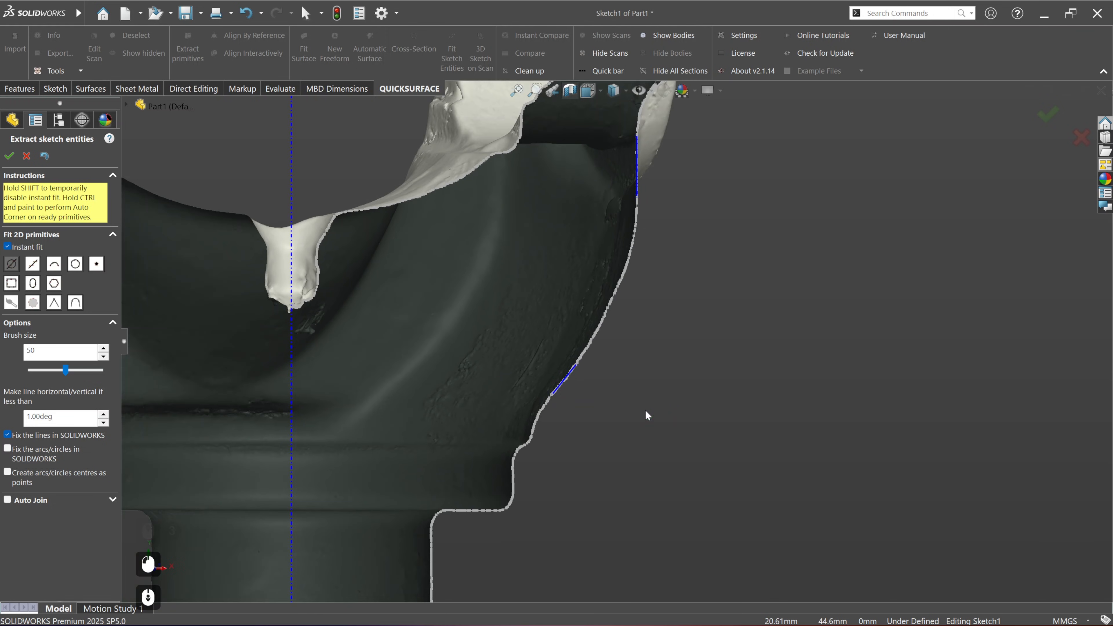
pyautogui.keyDown('ctrl'); pyautogui.moveTo(640, 375); pyautogui.dragTo(628, 377, button='middle'); pyautogui.keyUp('ctrl')
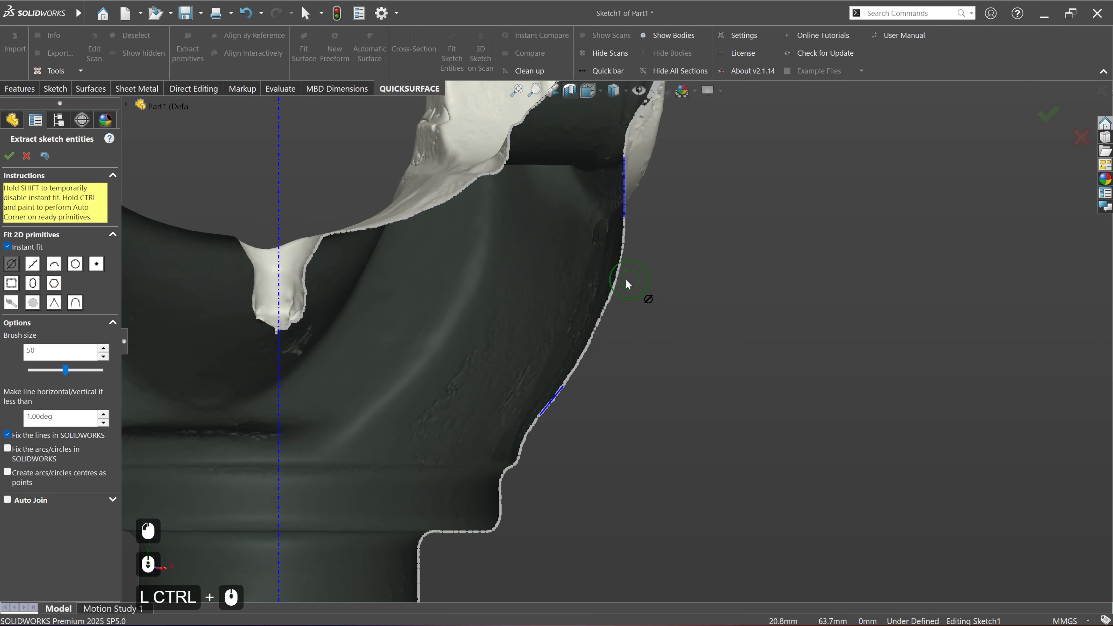
# Step: Try to join the vertical and slanted lines with an automatic corner and a single rounding arc along the outer profile
pyautogui.press('ctrl')
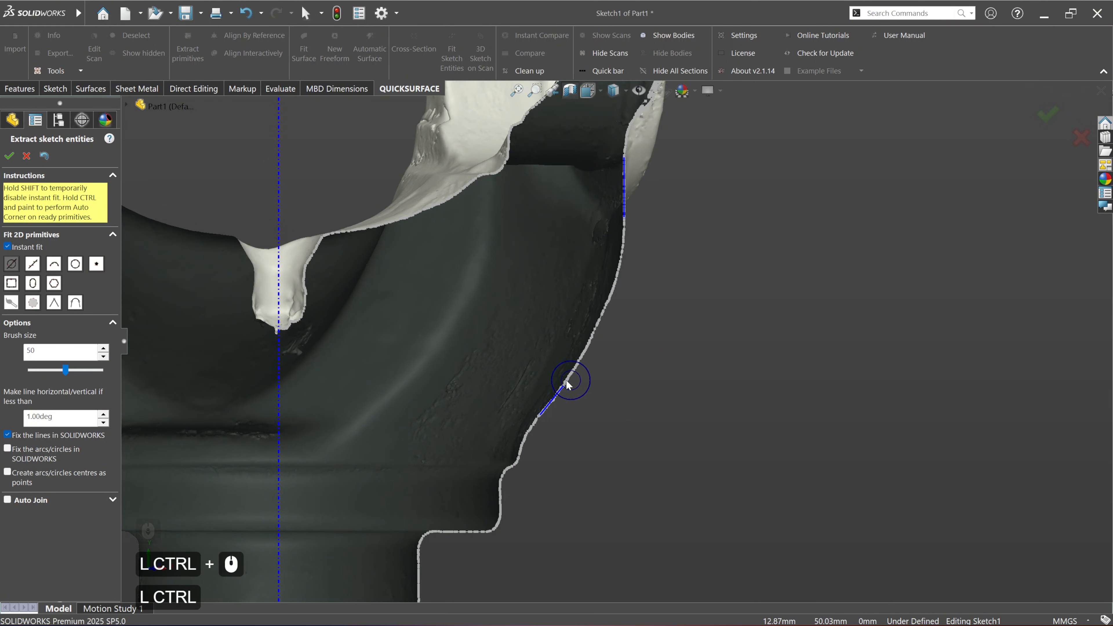
pyautogui.moveTo(574, 383)
pyautogui.keyDown('ctrl'); pyautogui.mouseDown()
pyautogui.moveTo(631, 219)
pyautogui.moveTo(659, 231)
pyautogui.mouseUp(); pyautogui.keyUp('ctrl')
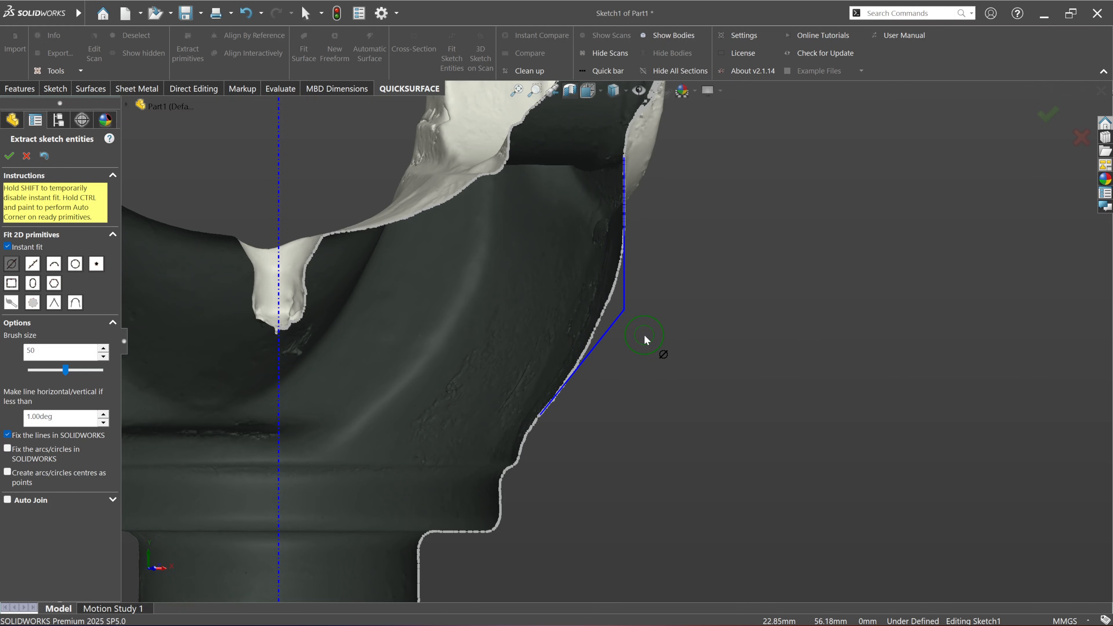
pyautogui.press('ctrl')
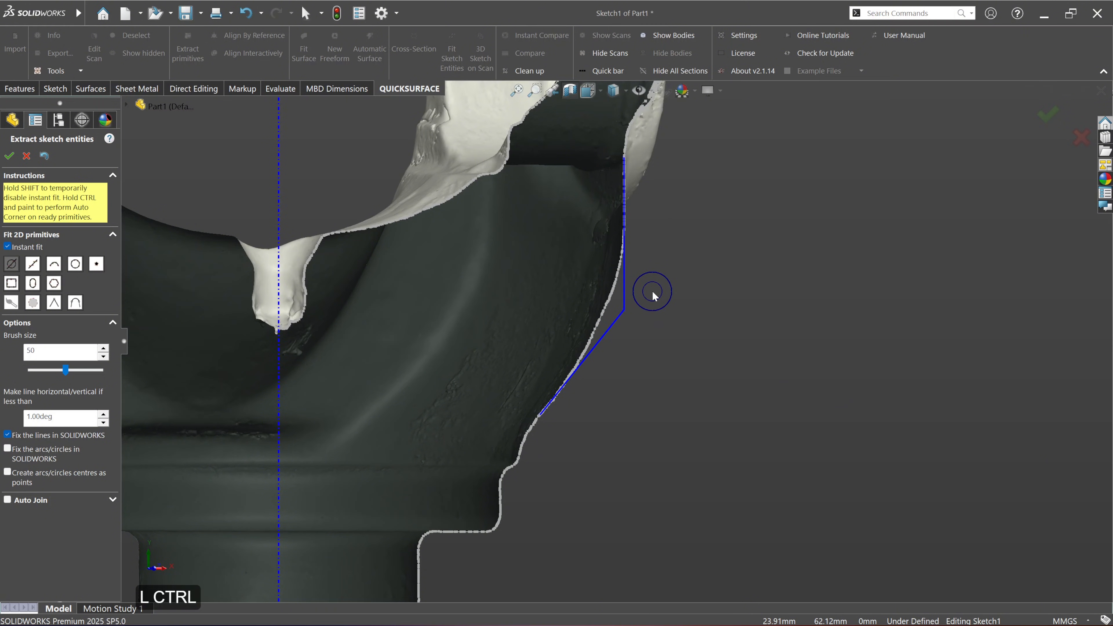
pyautogui.moveTo(652, 296)
pyautogui.keyDown('ctrl'); pyautogui.mouseDown()
pyautogui.moveTo(642, 301)
pyautogui.moveTo(641, 336)
pyautogui.mouseUp(); pyautogui.keyUp('ctrl')
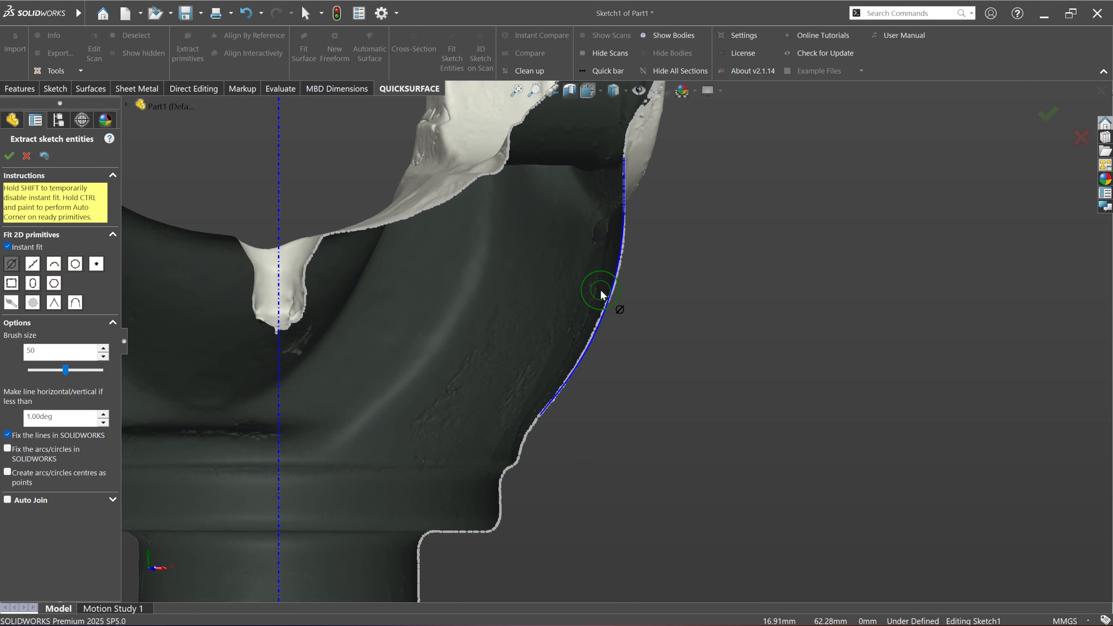
pyautogui.scroll(-2, 601, 296)
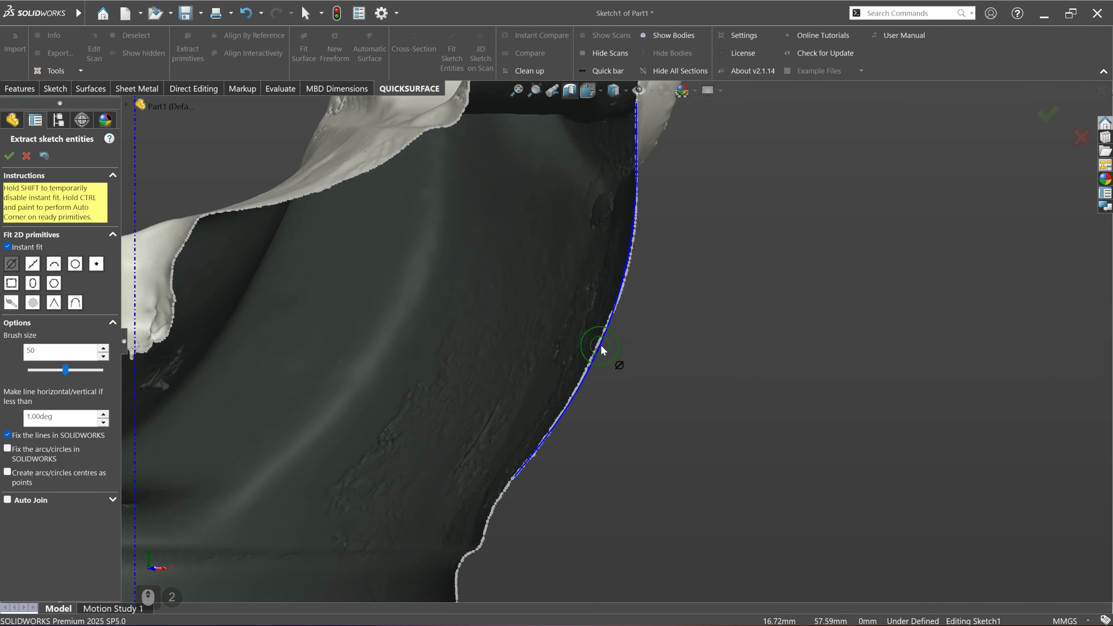
# Step: Undo the rounding arc and the corner between the vertical and slanted lines
pyautogui.press('ctrl')
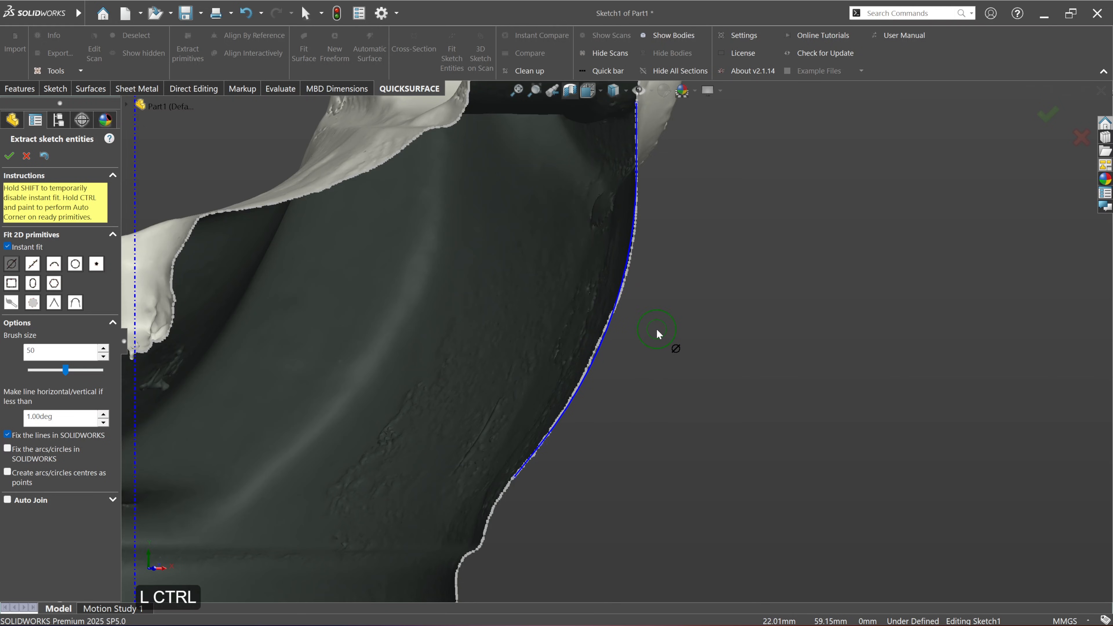
pyautogui.hotkey('ctrl', 'z')
pyautogui.hotkey('ctrl', 'z')
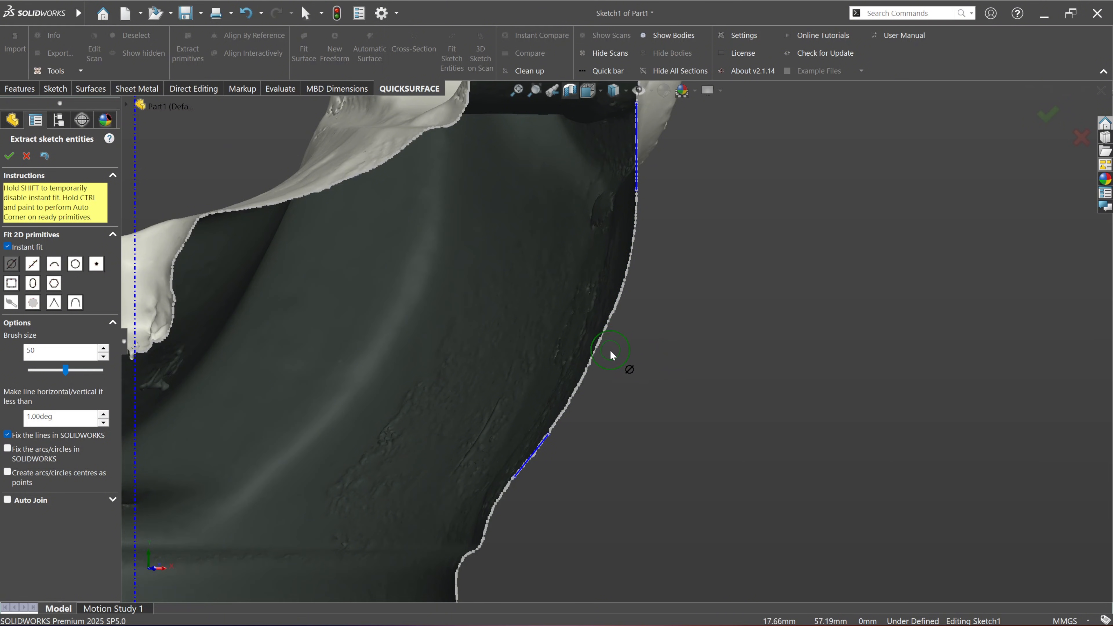
# Step: Fit an intermediate line midway along the curved outer profile and join it to both neighbouring lines with rounded automatic corners
pyautogui.moveTo(609, 359); pyautogui.dragTo(624, 334)
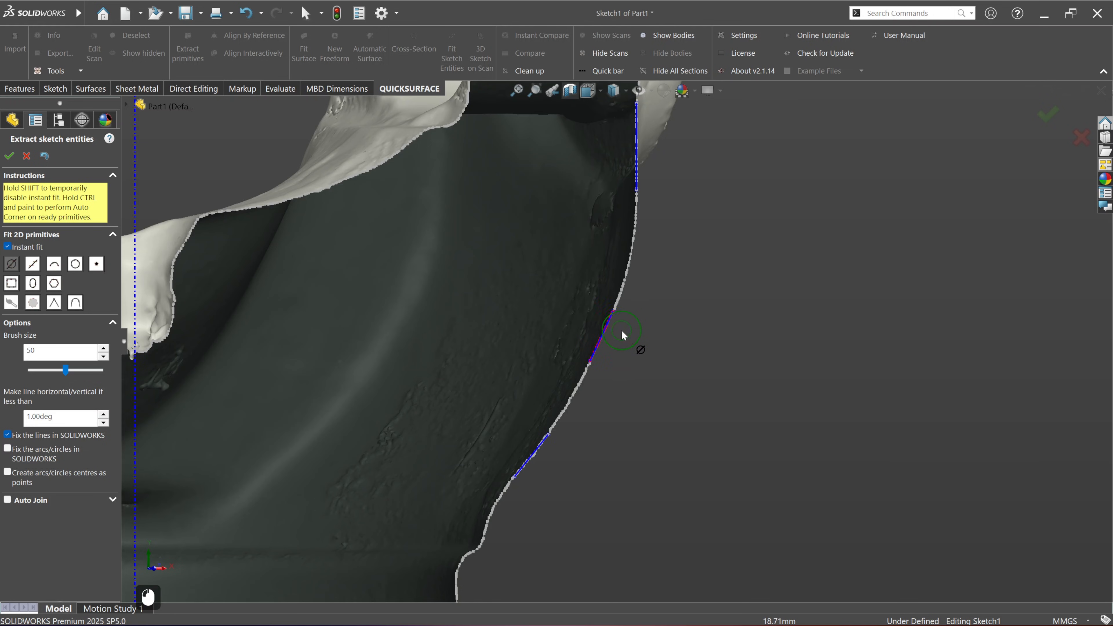
pyautogui.keyDown('ctrl'); pyautogui.moveTo(593, 373); pyautogui.dragTo(546, 452); pyautogui.keyUp('ctrl')
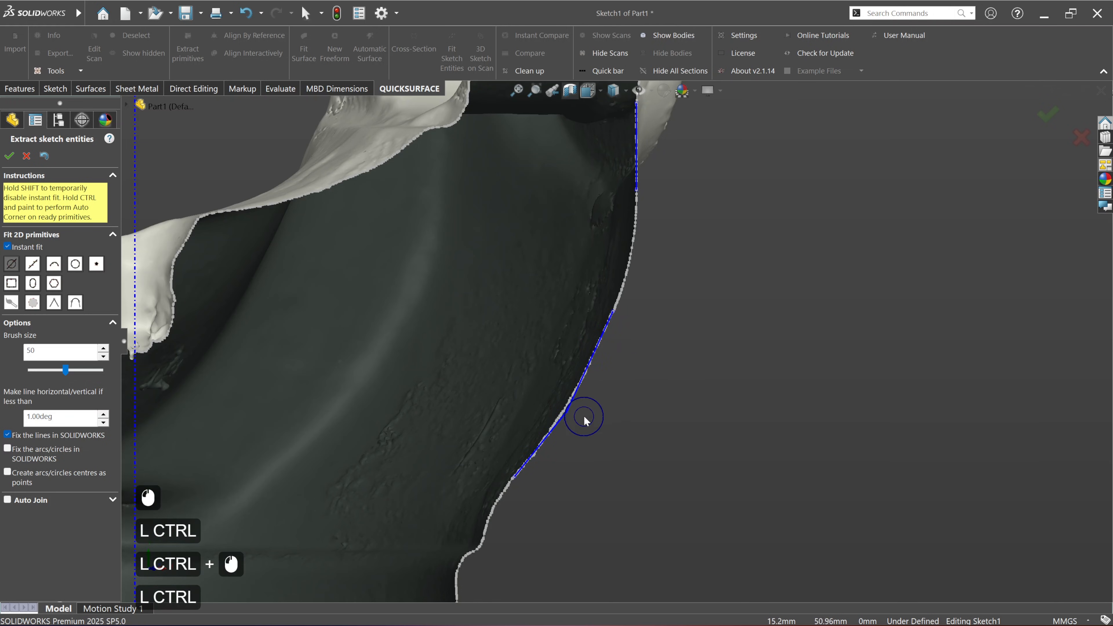
pyautogui.keyDown('ctrl'); pyautogui.moveTo(581, 414); pyautogui.dragTo(551, 445); pyautogui.keyUp('ctrl')
pyautogui.moveTo(637, 215)
pyautogui.keyDown('ctrl'); pyautogui.mouseDown()
pyautogui.moveTo(620, 313)
pyautogui.moveTo(642, 293)
pyautogui.moveTo(646, 302)
pyautogui.mouseUp(); pyautogui.keyUp('ctrl')
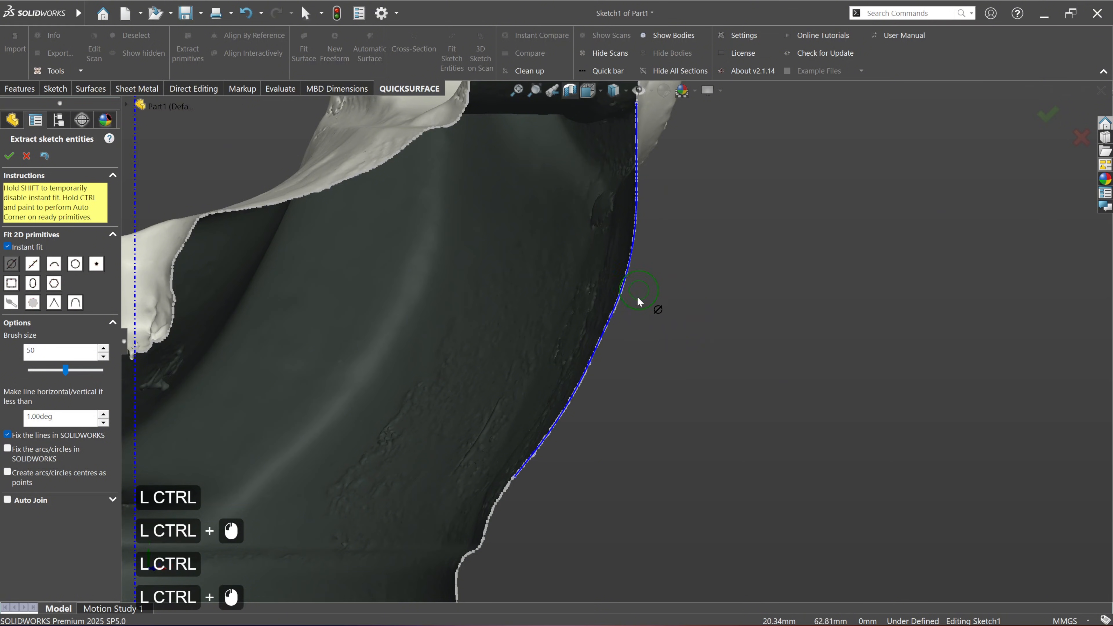
pyautogui.scroll(3, 613, 396)
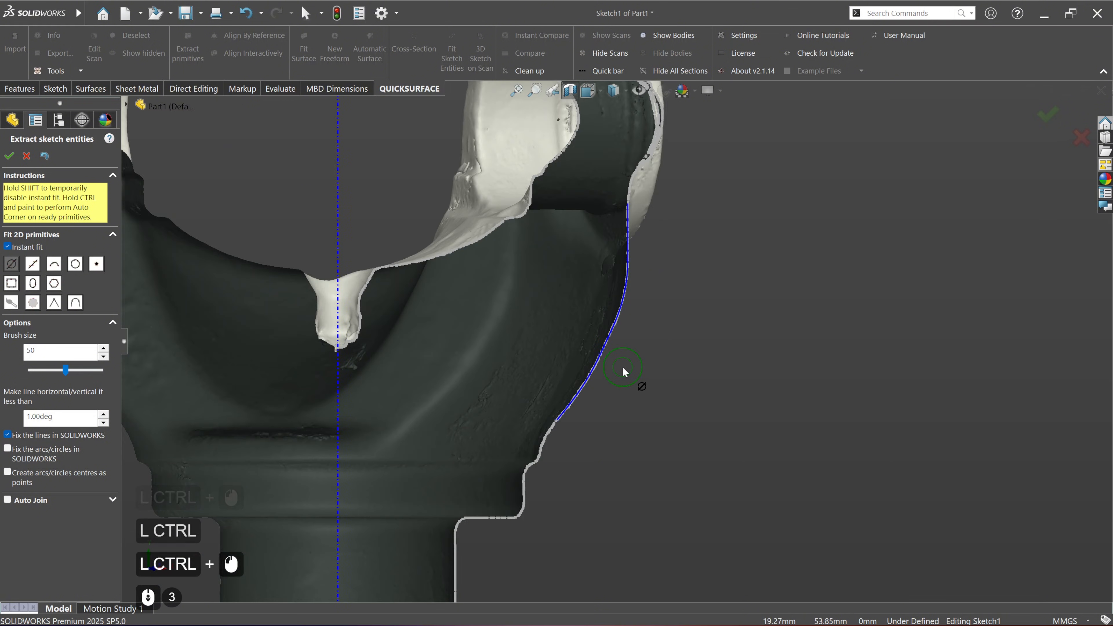
# Step: Fit a short steep line just above the collar step and join it to the slanted line with a rounded corner
pyautogui.scroll(-5, 496, 491)
pyautogui.keyDown('ctrl'); pyautogui.moveTo(638, 331); pyautogui.dragTo(587, 410, button='middle'); pyautogui.keyUp('ctrl')
pyautogui.scroll(-2, 587, 413)
pyautogui.moveTo(567, 402)
pyautogui.mouseDown()
pyautogui.moveTo(564, 363)
pyautogui.moveTo(619, 272)
pyautogui.mouseUp()
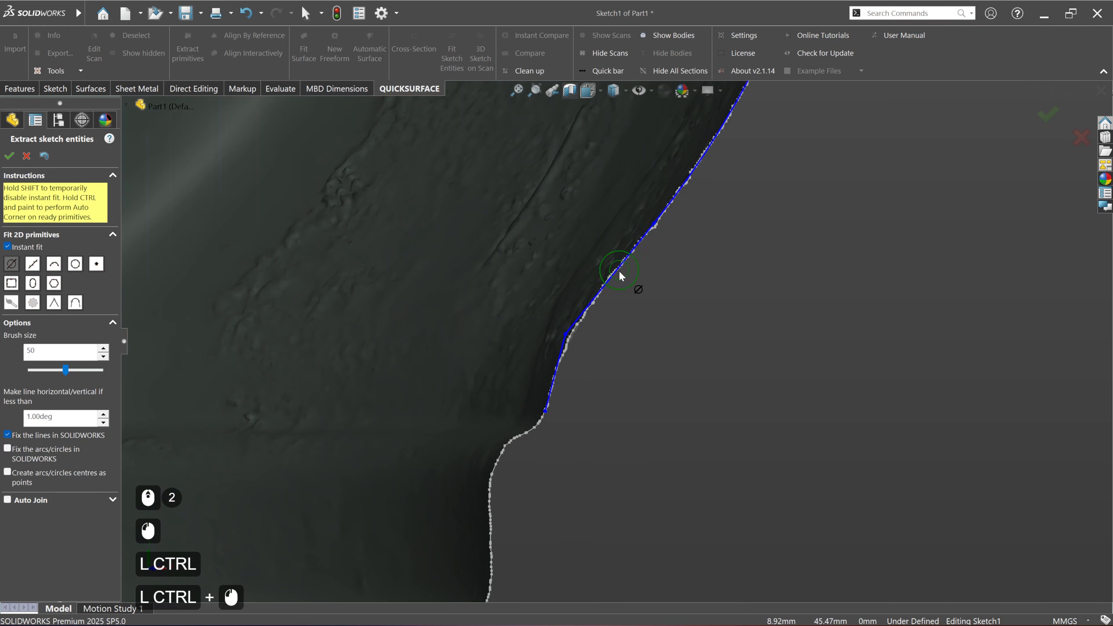
pyautogui.keyDown('ctrl'); pyautogui.click(571, 323); pyautogui.keyUp('ctrl')
pyautogui.scroll(5, 642, 417)
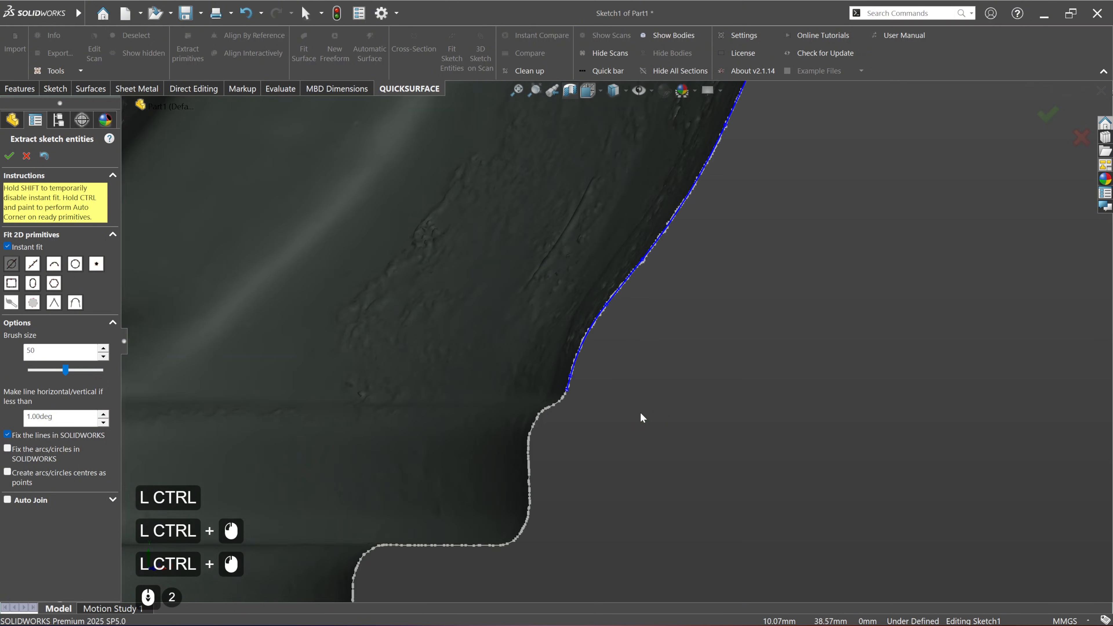
pyautogui.scroll(3, 641, 418)
pyautogui.keyDown('ctrl'); pyautogui.moveTo(653, 307); pyautogui.dragTo(614, 335, button='middle'); pyautogui.keyUp('ctrl')
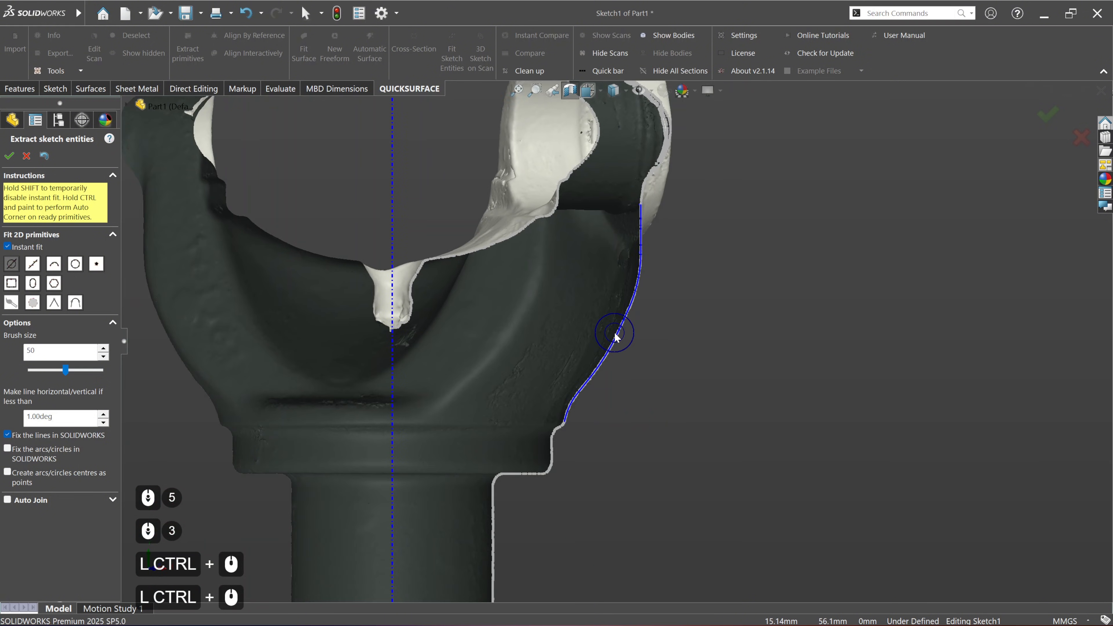
# Step: Fit lines to the collar's outer side and underside and join them with a rounded automatic corner
pyautogui.scroll(-4, 585, 452)
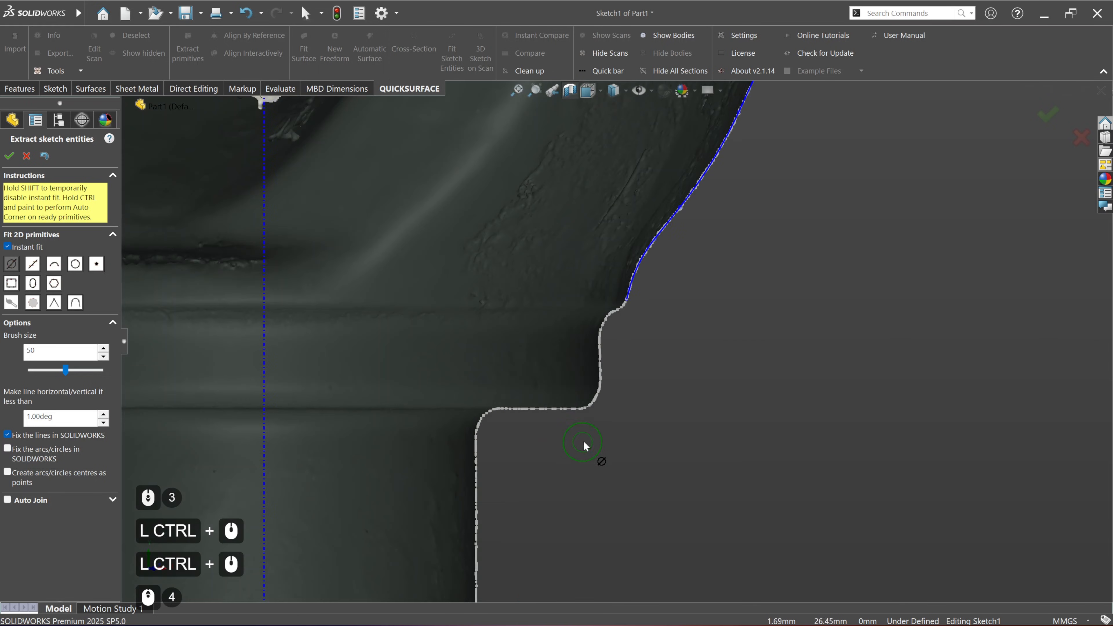
pyautogui.scroll(-3, 616, 433)
pyautogui.scroll(-1, 619, 359)
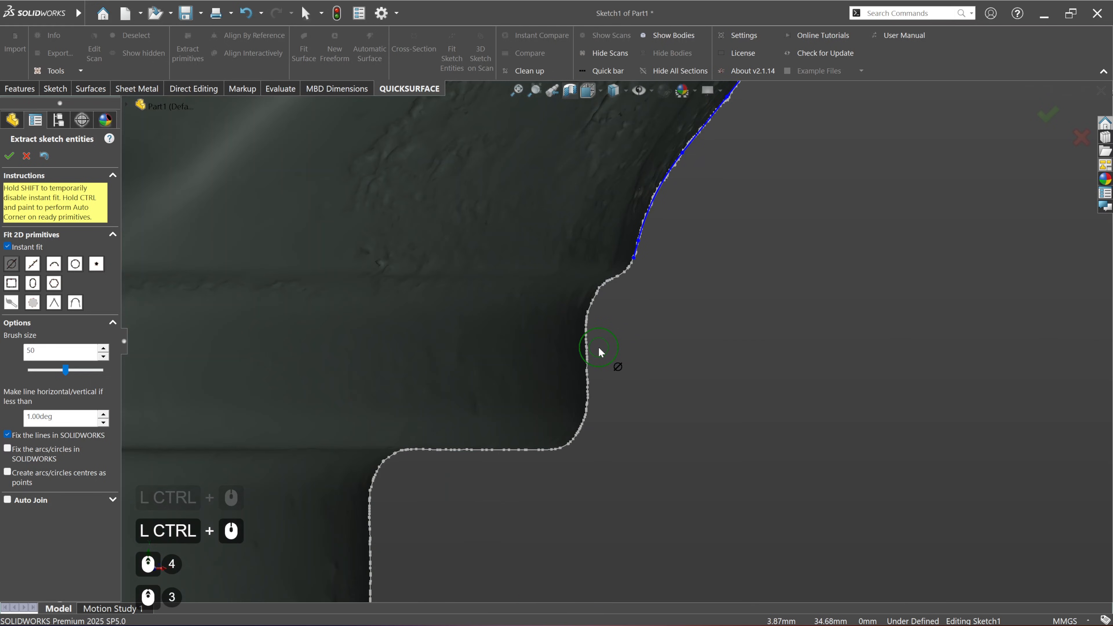
pyautogui.moveTo(598, 351); pyautogui.dragTo(591, 390)
pyautogui.moveTo(435, 467); pyautogui.dragTo(517, 462)
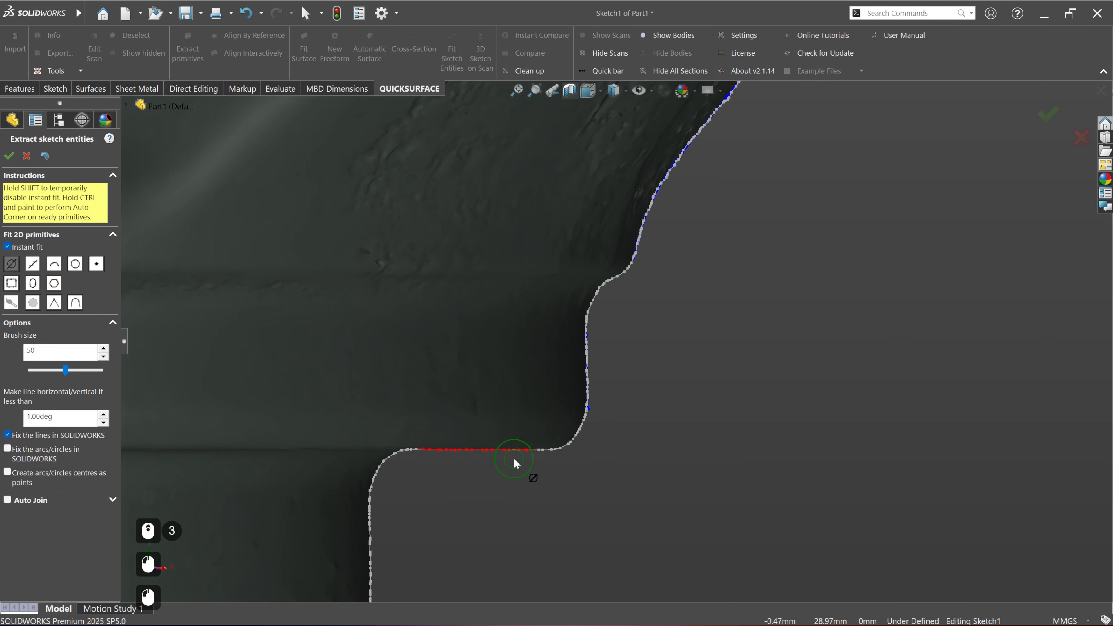
pyautogui.keyDown('ctrl'); pyautogui.moveTo(586, 428); pyautogui.dragTo(515, 462); pyautogui.keyUp('ctrl')
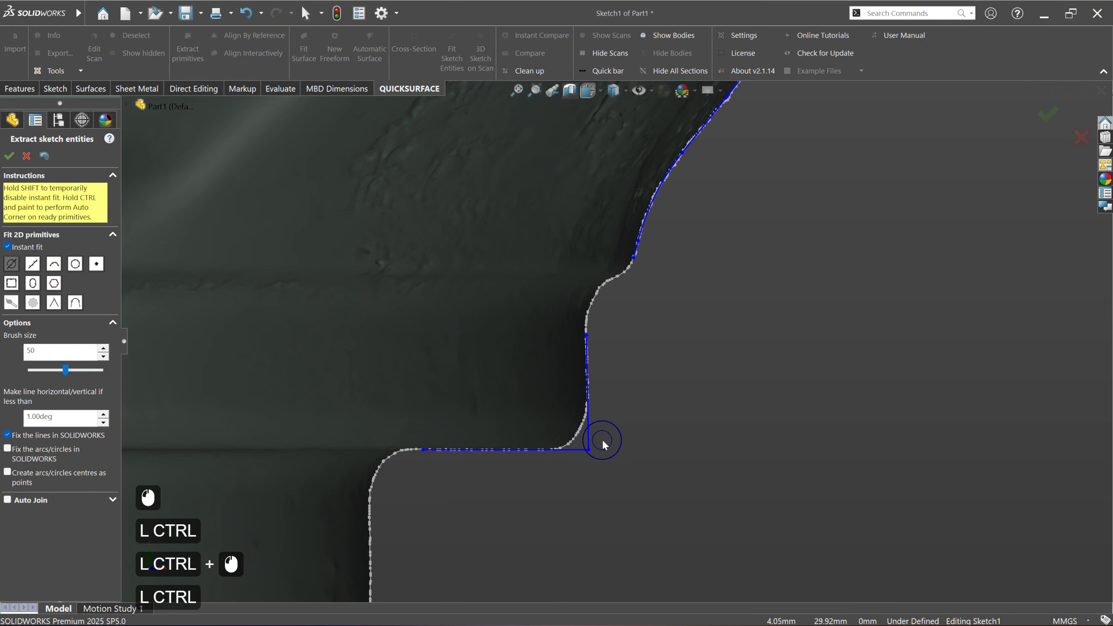
pyautogui.moveTo(603, 445)
pyautogui.keyDown('ctrl'); pyautogui.mouseDown()
pyautogui.moveTo(564, 472)
pyautogui.moveTo(574, 464)
pyautogui.mouseUp(); pyautogui.keyUp('ctrl')
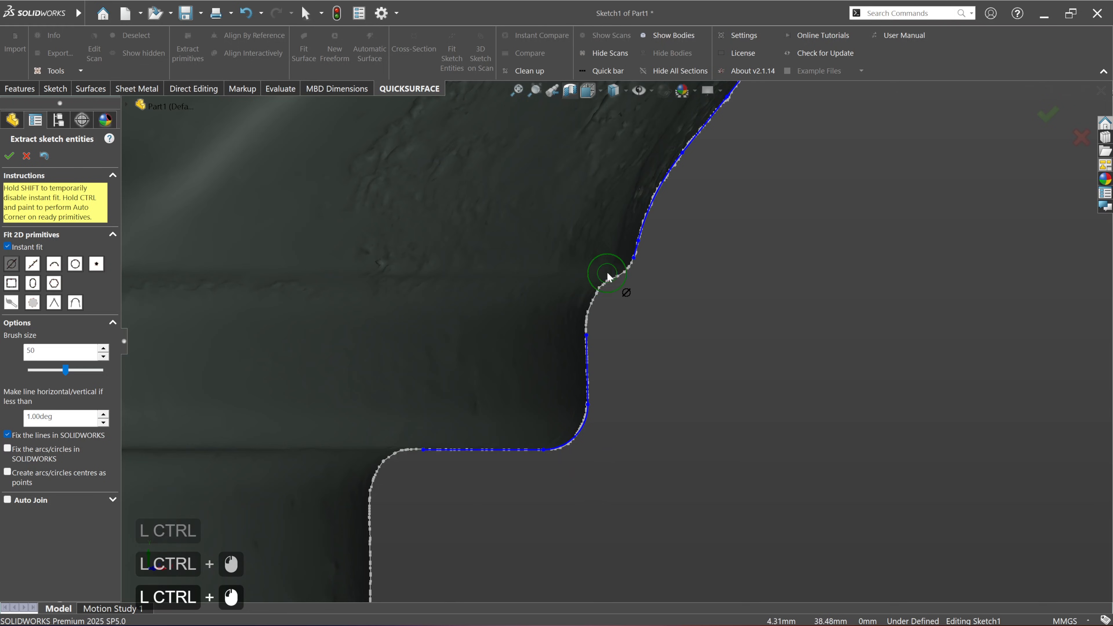
# Step: Fit a short line to the step above the collar and join it to the adjacent upper and collar lines with rounded corners
pyautogui.scroll(-4, 607, 268)
pyautogui.scroll(-2, 627, 335)
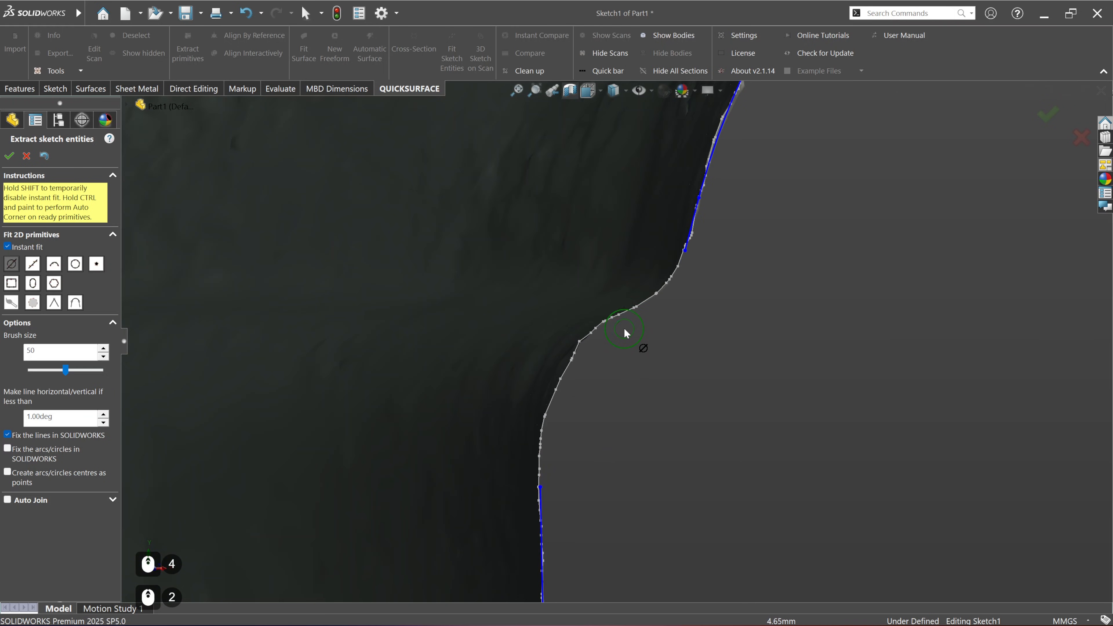
pyautogui.click(631, 326)
pyautogui.keyDown('ctrl'); pyautogui.click(666, 303); pyautogui.keyUp('ctrl')
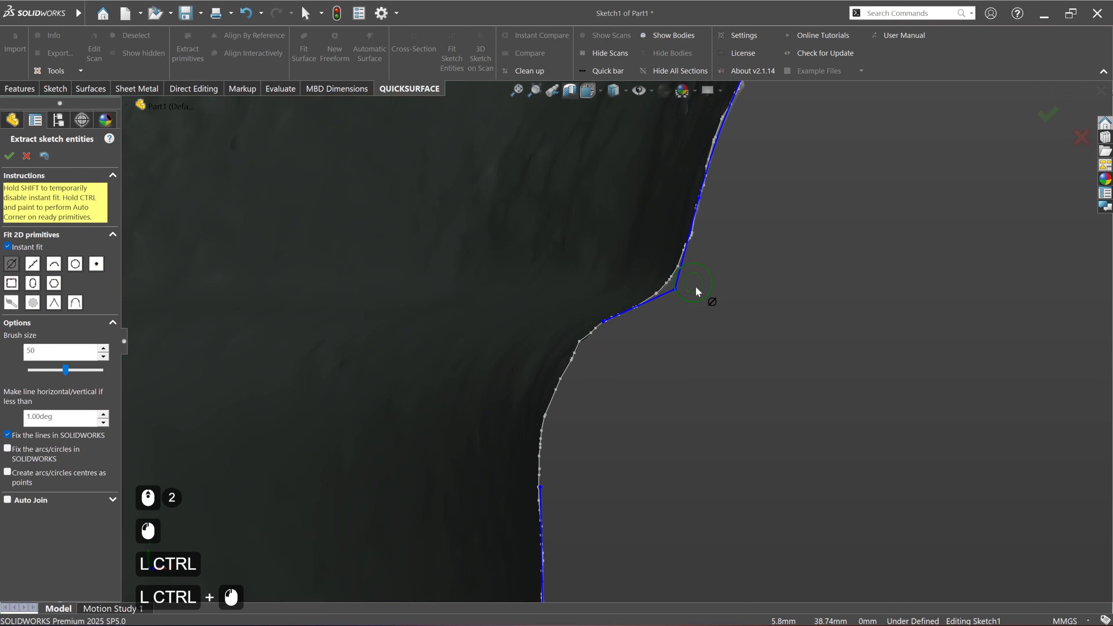
pyautogui.keyDown('ctrl'); pyautogui.click(680, 318); pyautogui.keyUp('ctrl')
pyautogui.keyDown('ctrl'); pyautogui.moveTo(606, 327); pyautogui.dragTo(529, 499); pyautogui.keyUp('ctrl')
pyautogui.keyDown('ctrl'); pyautogui.click(548, 347); pyautogui.keyUp('ctrl')
pyautogui.scroll(3, 561, 433)
pyautogui.scroll(5, 608, 417)
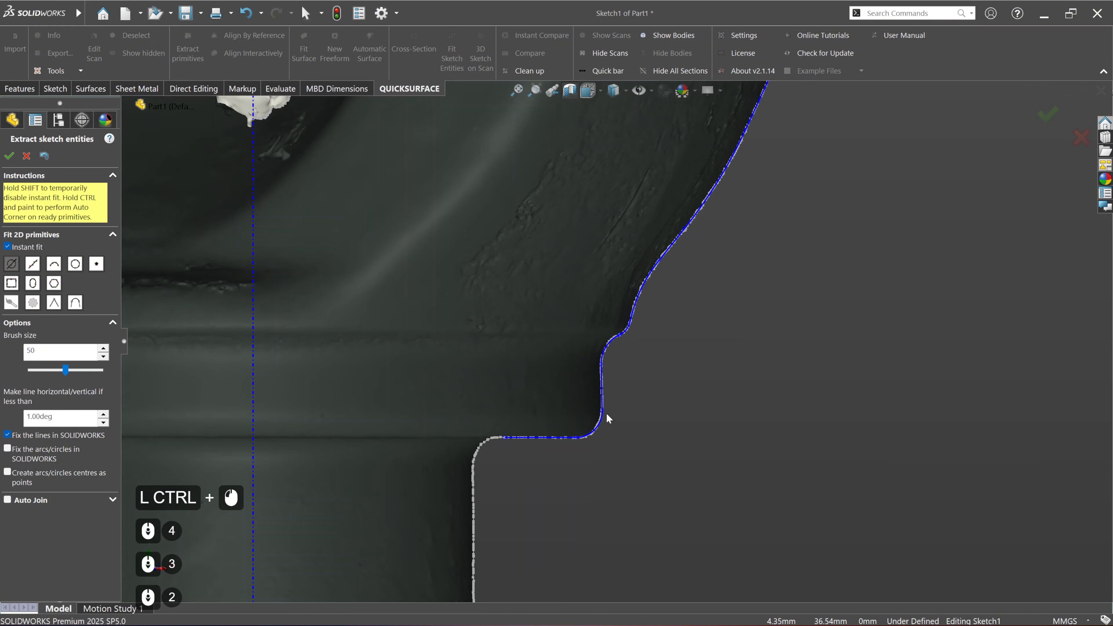
# Step: Check the fitted profile from the yoke ear to the collar and accept the extracted sketch entities
pyautogui.keyDown('ctrl'); pyautogui.click(567, 467); pyautogui.keyUp('ctrl')
pyautogui.scroll(3, 600, 403)
pyautogui.keyDown('ctrl'); pyautogui.moveTo(590, 361); pyautogui.dragTo(514, 485, button='middle'); pyautogui.keyUp('ctrl')
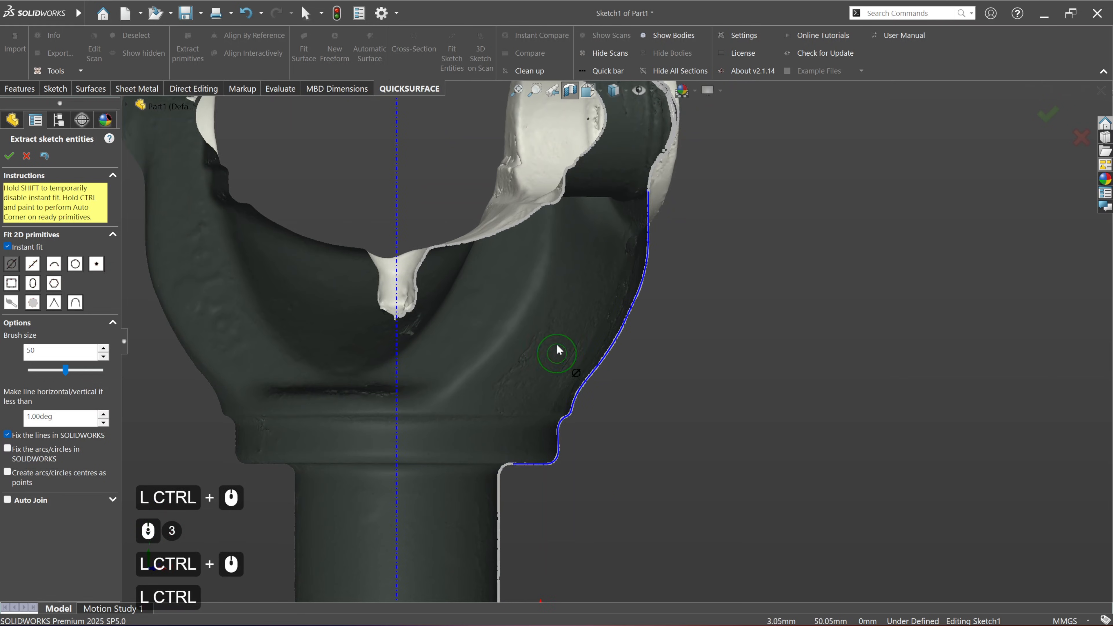
pyautogui.keyDown('ctrl'); pyautogui.moveTo(553, 350); pyautogui.dragTo(545, 385, button='middle'); pyautogui.keyUp('ctrl')
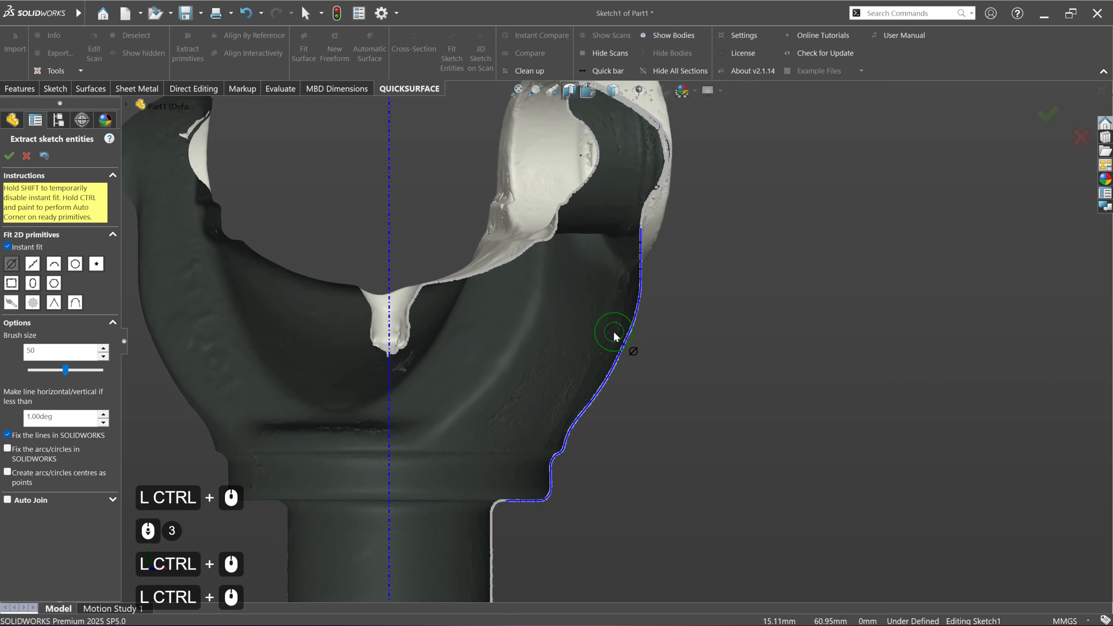
pyautogui.click(9, 156)
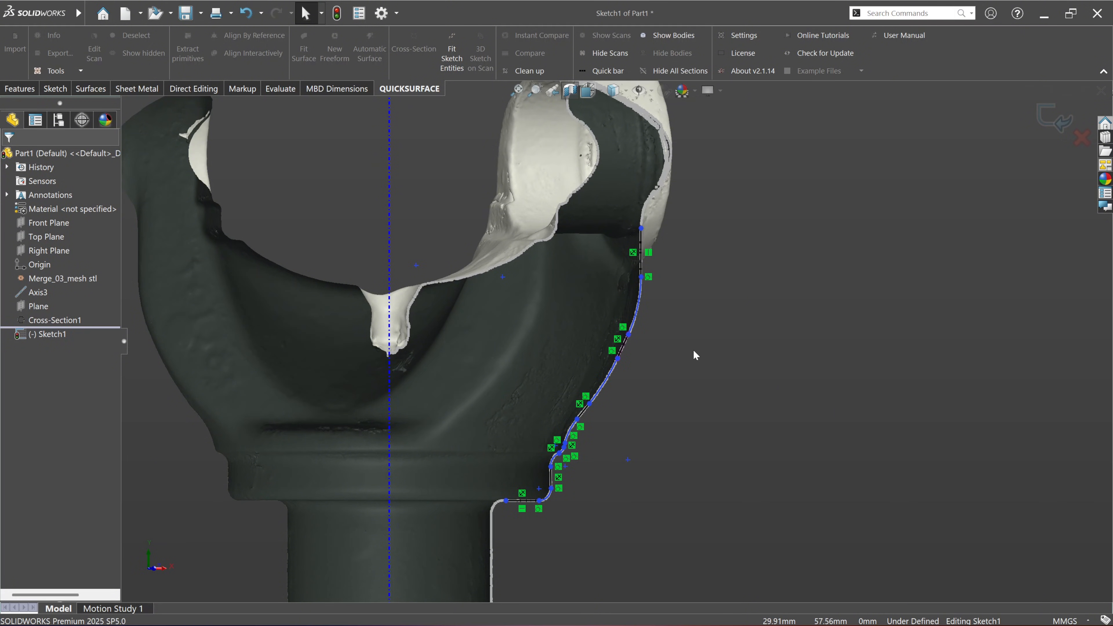
# Step: Delete the existing angle-holding relation on the collar's outer side line and make the line vertical
pyautogui.scroll(-5, 534, 568)
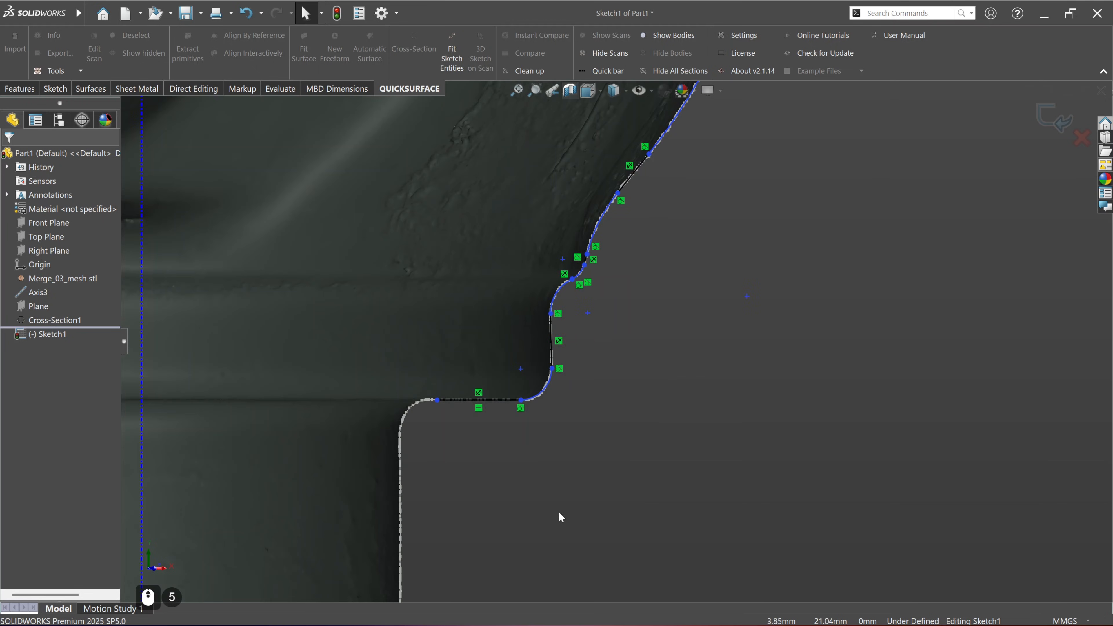
pyautogui.click(560, 342)
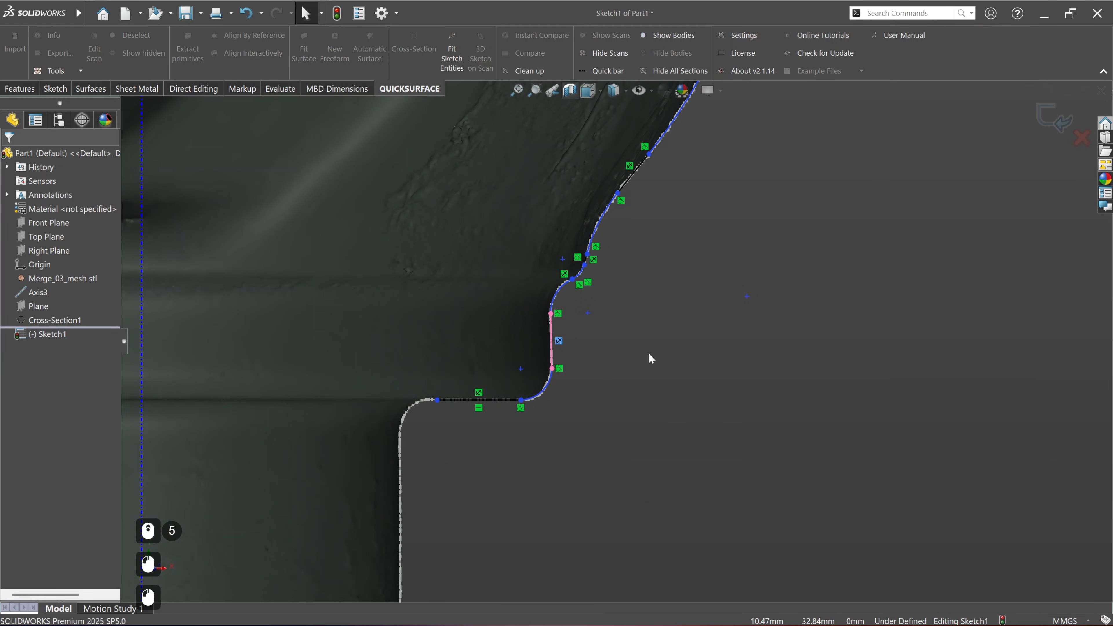
pyautogui.press('Delete')
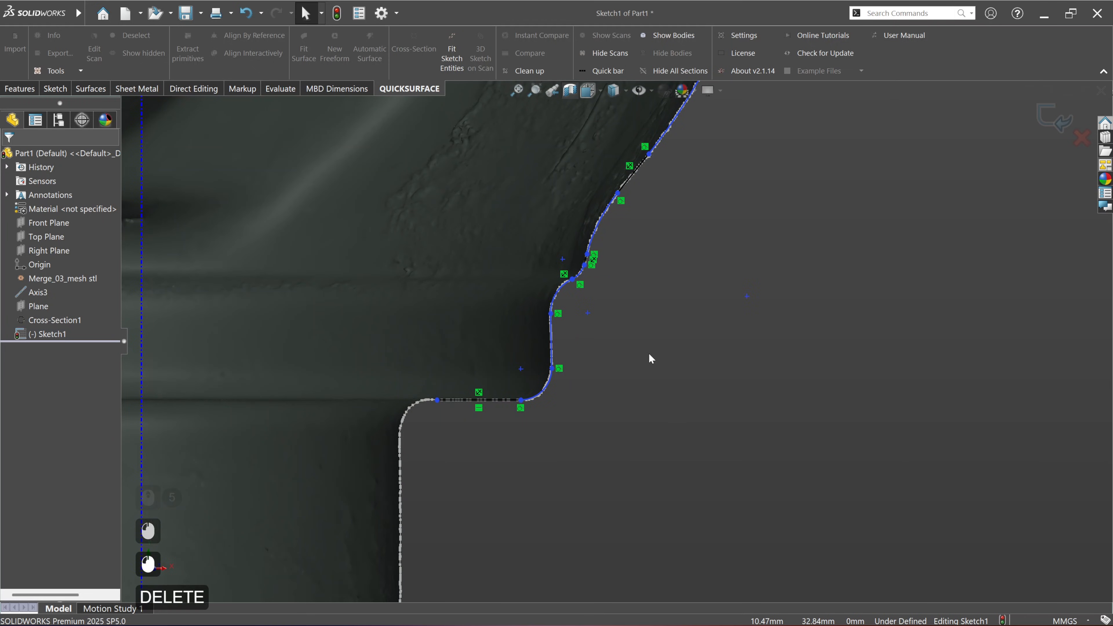
pyautogui.click(551, 337)
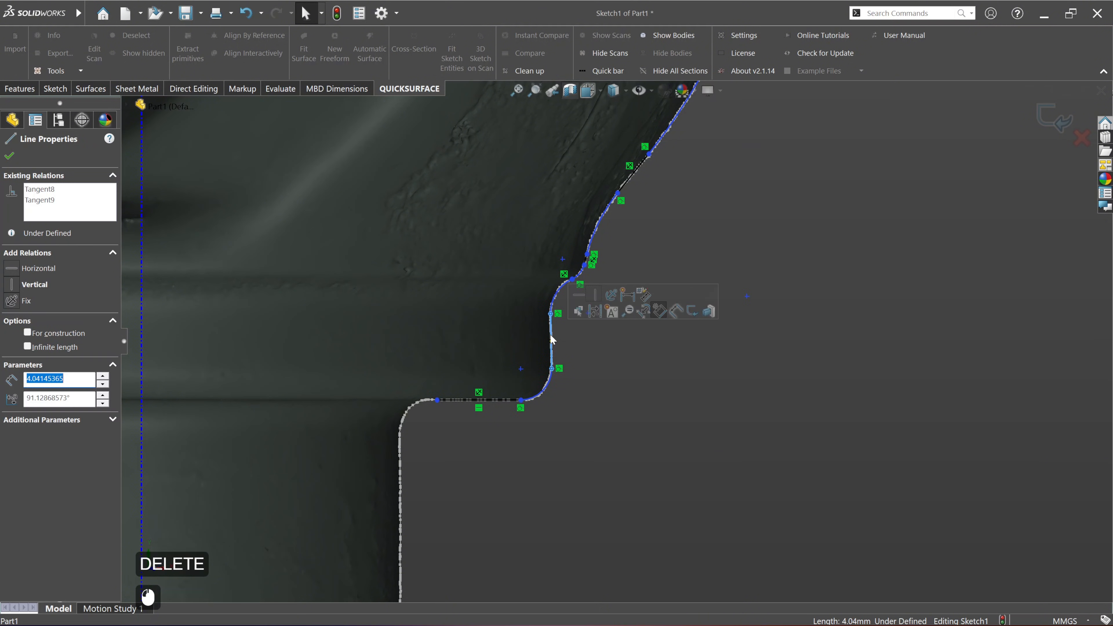
pyautogui.click(596, 295)
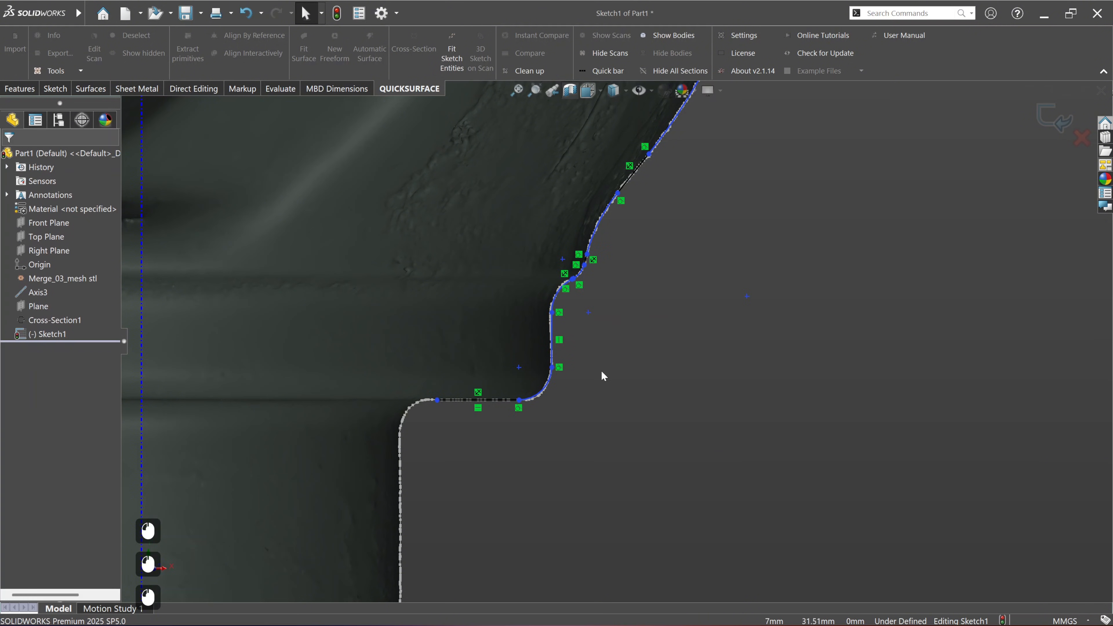
# Step: Shift the collar's vertical side line slightly inward so that it follows the scan section
pyautogui.scroll(-2, 519, 318)
pyautogui.scroll(-2, 572, 335)
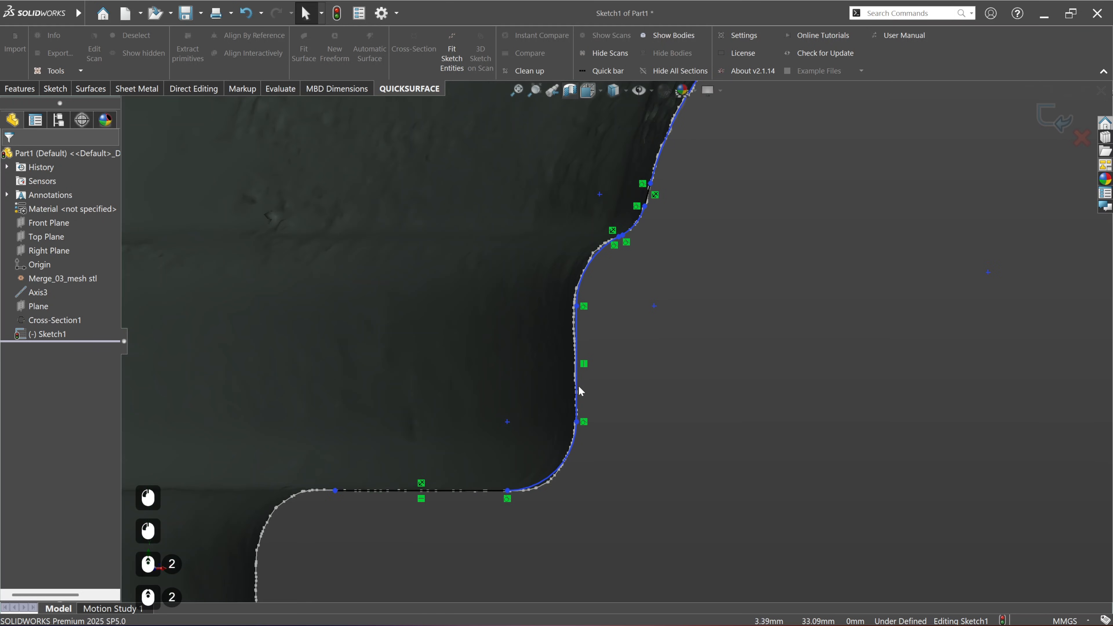
pyautogui.click(576, 363)
pyautogui.moveTo(572, 360); pyautogui.dragTo(575, 358)
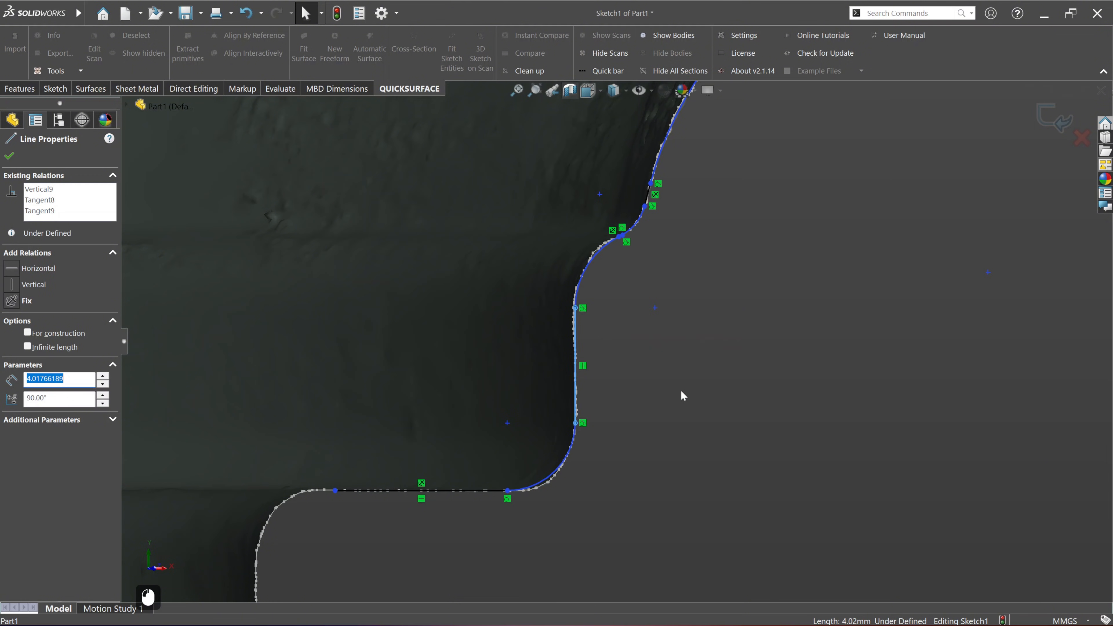
pyautogui.click(681, 392)
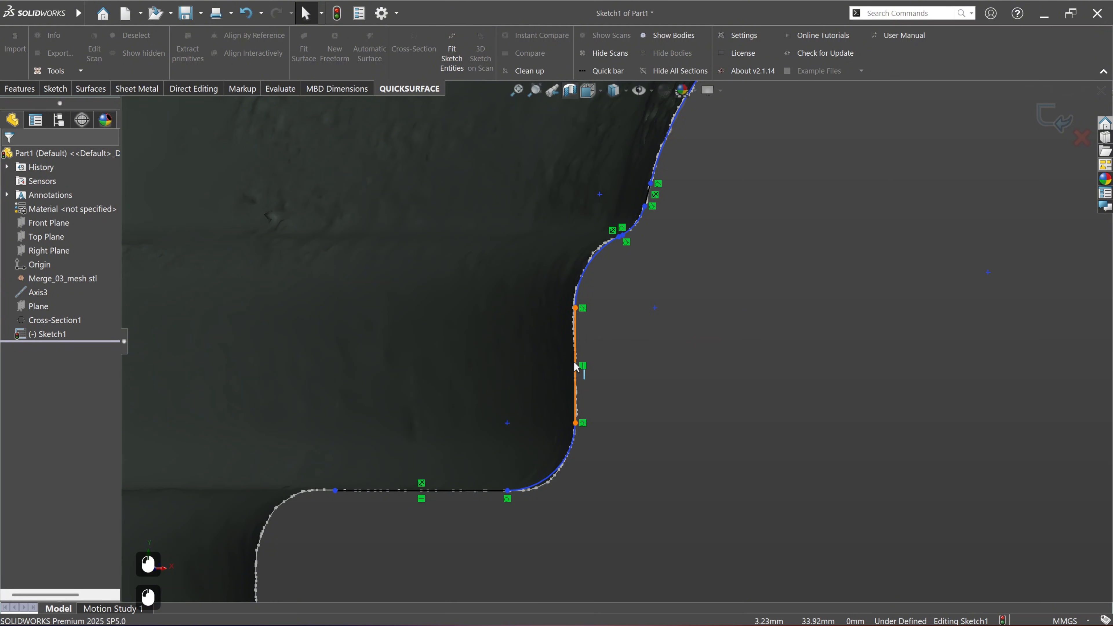
# Step: Extend the upper vertical profile line past the top of the yoke ear, to a Y position of about 118.3 mm
pyautogui.scroll(7, 638, 381)
pyautogui.moveTo(637, 372)
pyautogui.keyDown('ctrl'); pyautogui.mouseDown(button='middle')
pyautogui.moveTo(653, 338)
pyautogui.moveTo(640, 348)
pyautogui.mouseUp(button='middle'); pyautogui.keyUp('ctrl')
pyautogui.scroll(2, 638, 363)
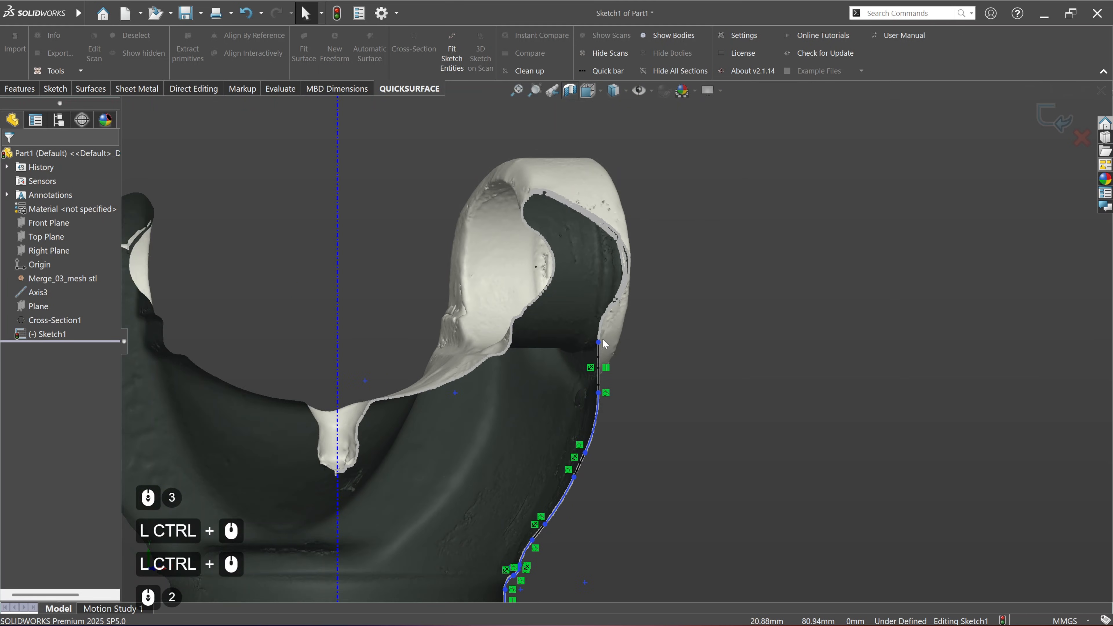
pyautogui.moveTo(598, 342); pyautogui.dragTo(616, 136)
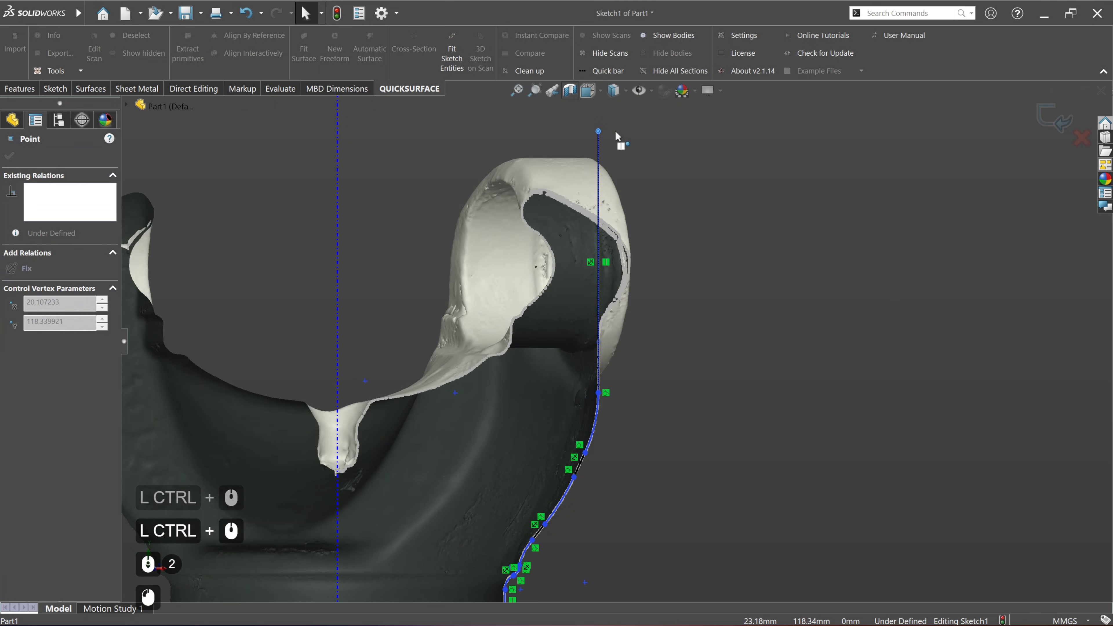
pyautogui.scroll(2, 622, 334)
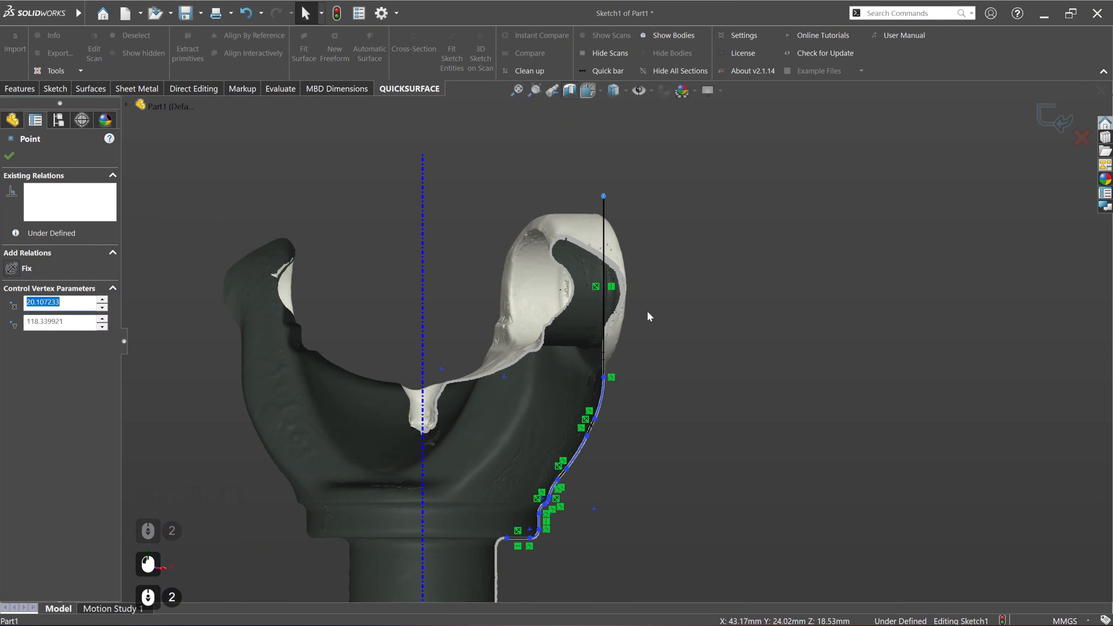
pyautogui.click(647, 454)
# Step: Extend the collar's horizontal underside line inward to the centre axis
pyautogui.scroll(-2, 505, 513)
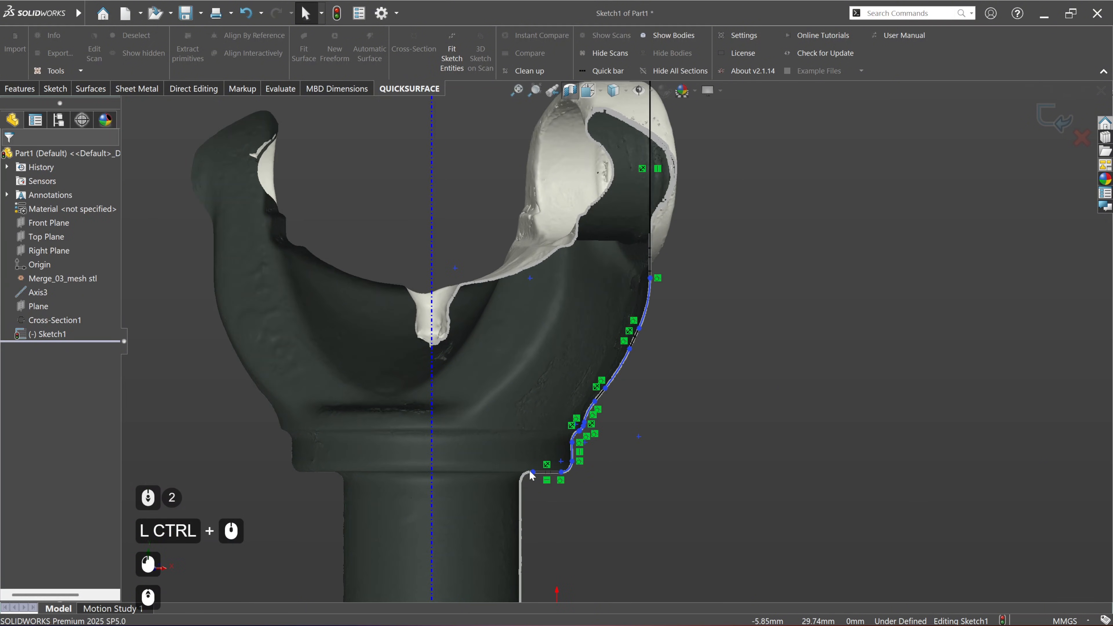
pyautogui.moveTo(532, 473); pyautogui.dragTo(432, 473)
pyautogui.click(666, 476)
# Step: Draw a horizontal line from the upper end of the extended vertical line to the centre axis
pyautogui.scroll(-2, 676, 477)
pyautogui.keyDown('ctrl'); pyautogui.moveTo(597, 256); pyautogui.dragTo(603, 377, button='middle'); pyautogui.keyUp('ctrl')
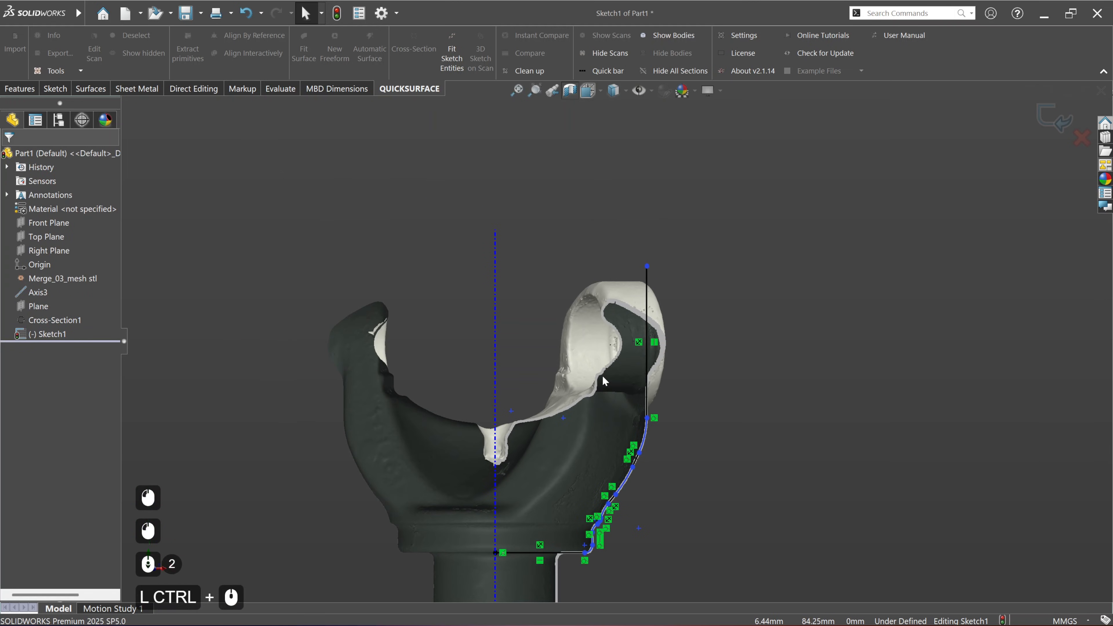
pyautogui.click(55, 88)
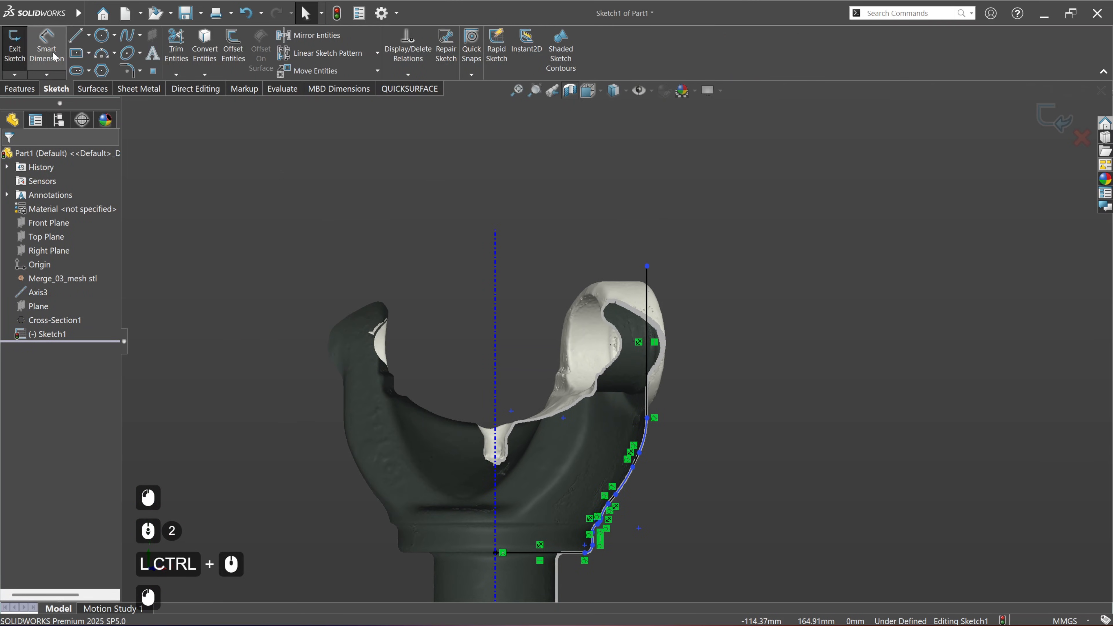
pyautogui.click(76, 37)
pyautogui.click(648, 266)
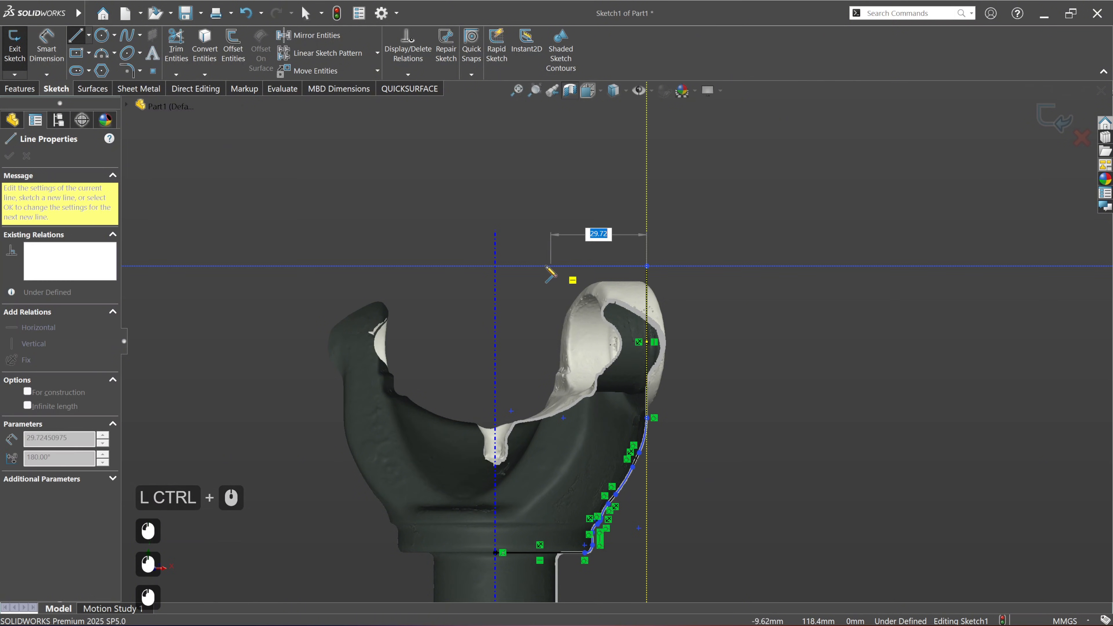
pyautogui.click(495, 266)
pyautogui.press('Escape')
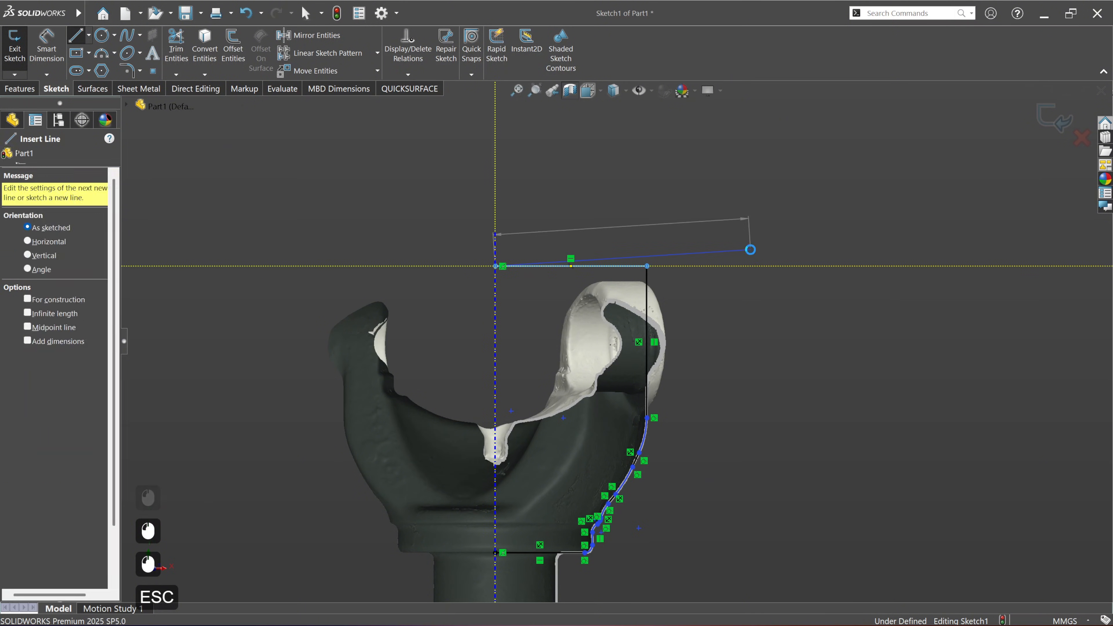
pyautogui.press('Escape')
pyautogui.scroll(2, 609, 351)
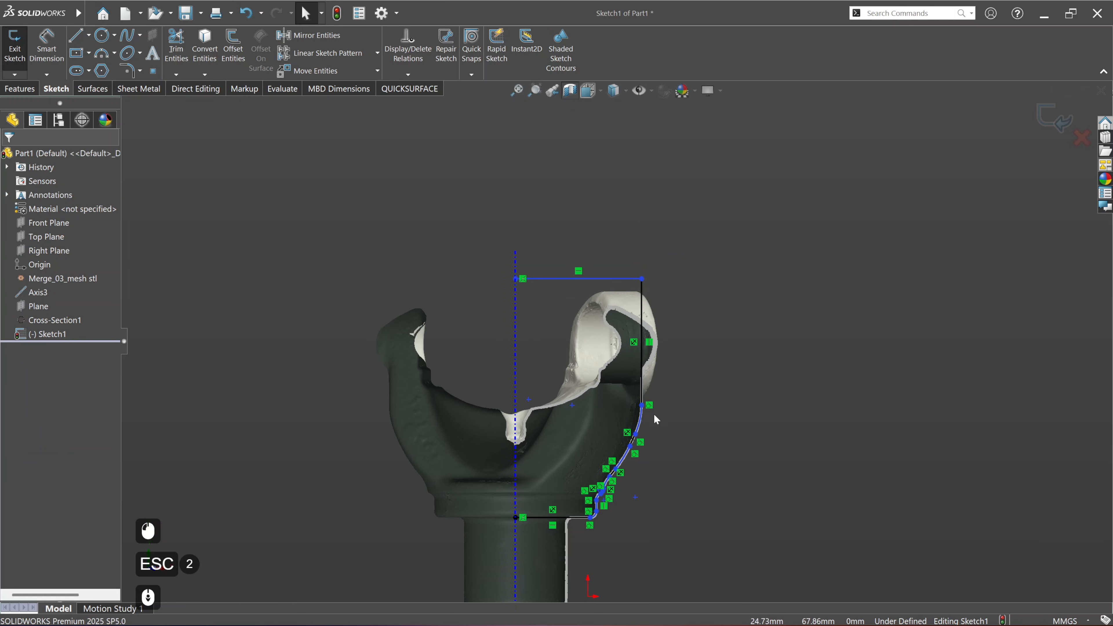
pyautogui.click(20, 88)
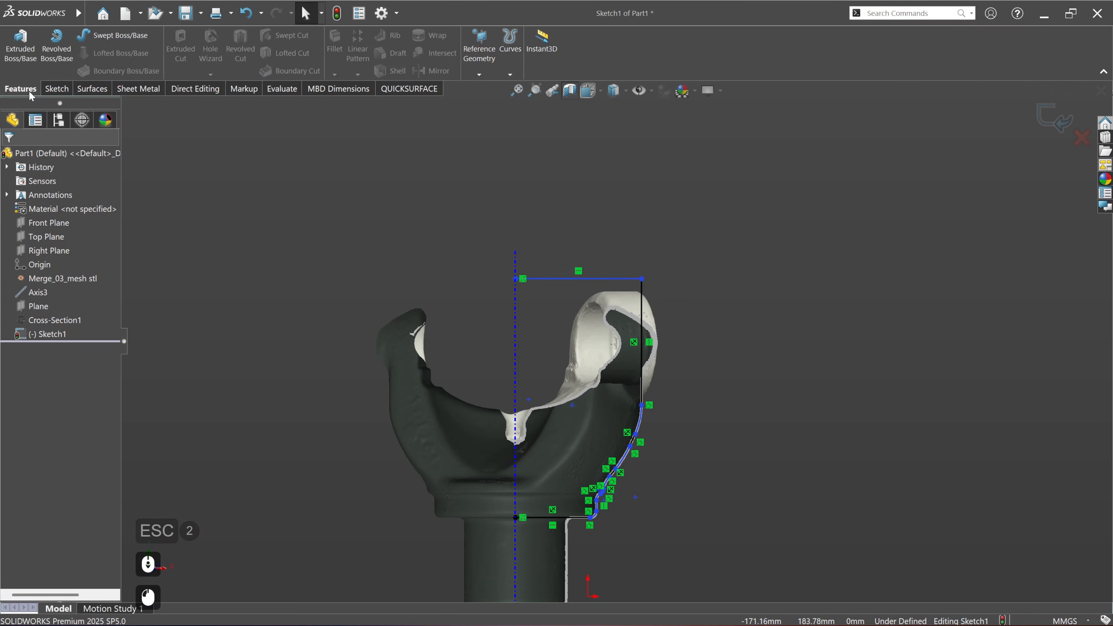
pyautogui.click(57, 46)
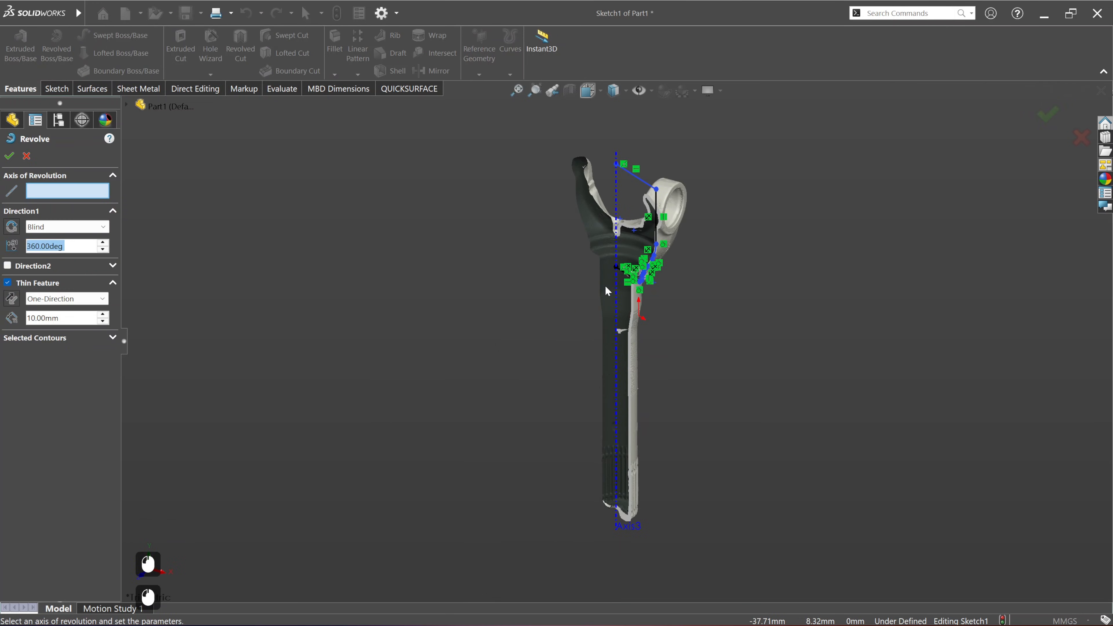
pyautogui.click(618, 200)
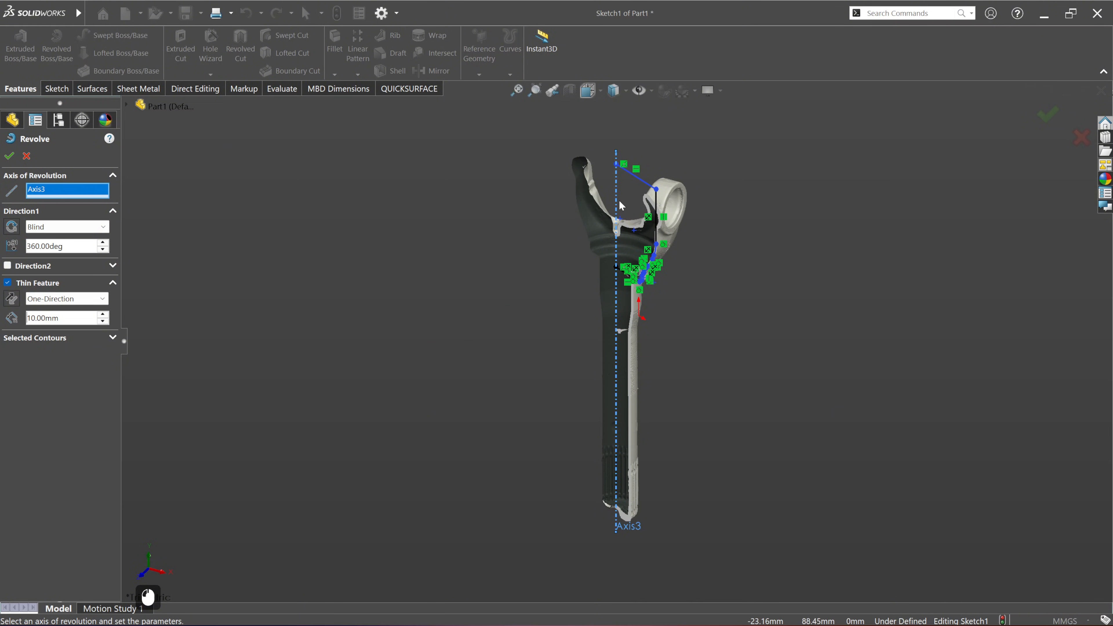
pyautogui.click(643, 184)
pyautogui.scroll(-3, 642, 186)
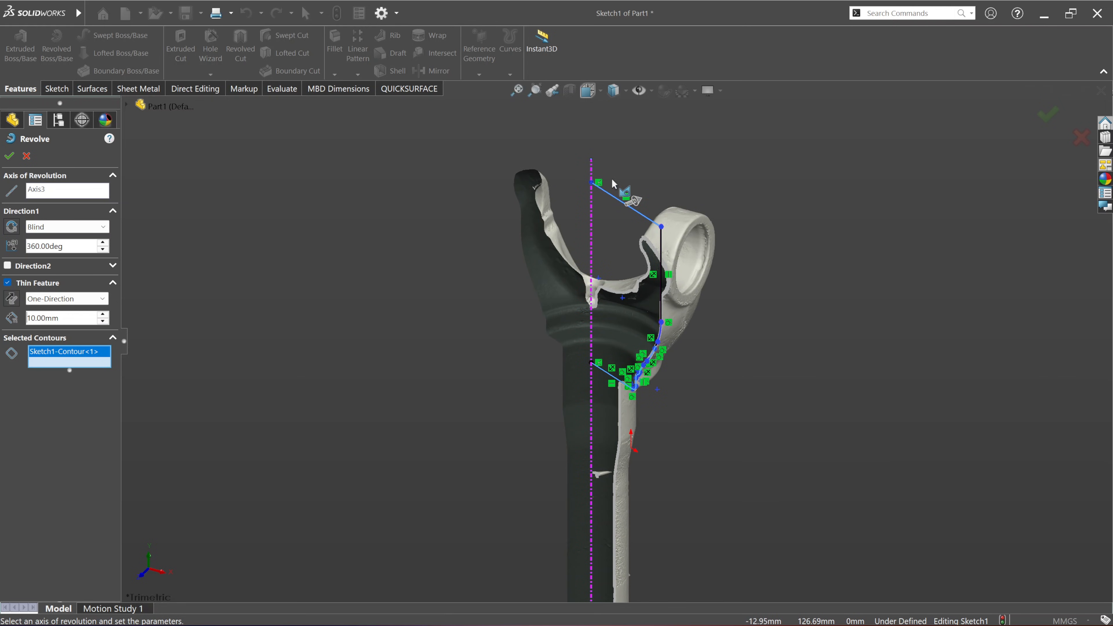
pyautogui.click(13, 156)
pyautogui.click(27, 156)
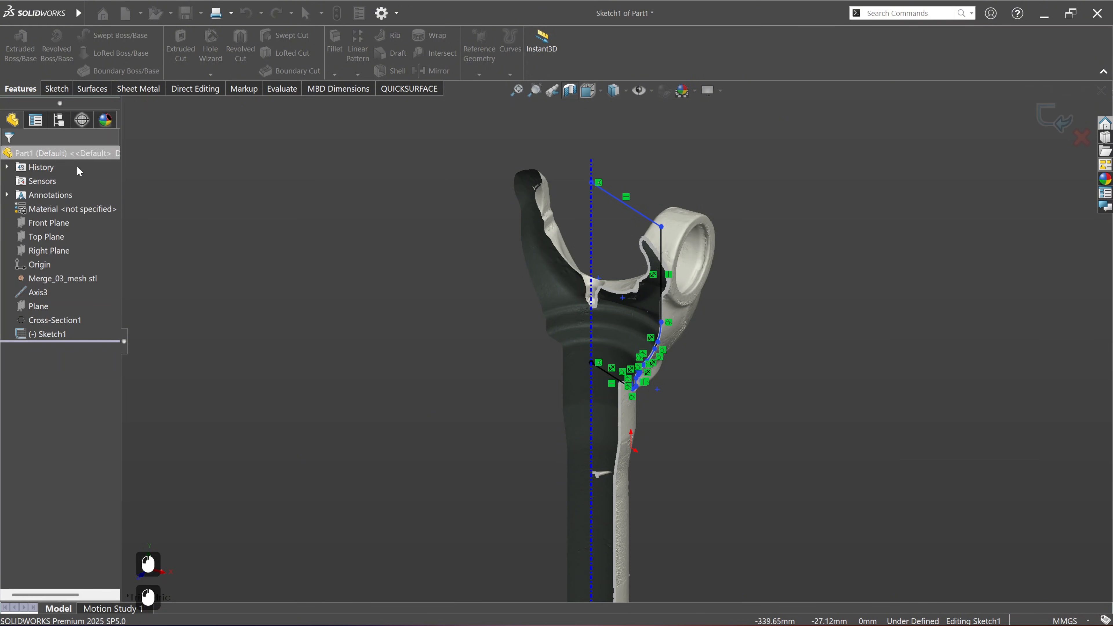
# Step: Close the profile with a vertical line along the axis, joining the inner ends of the top and collar underside lines
pyautogui.click(454, 285)
pyautogui.hotkey('ctrl', '8')
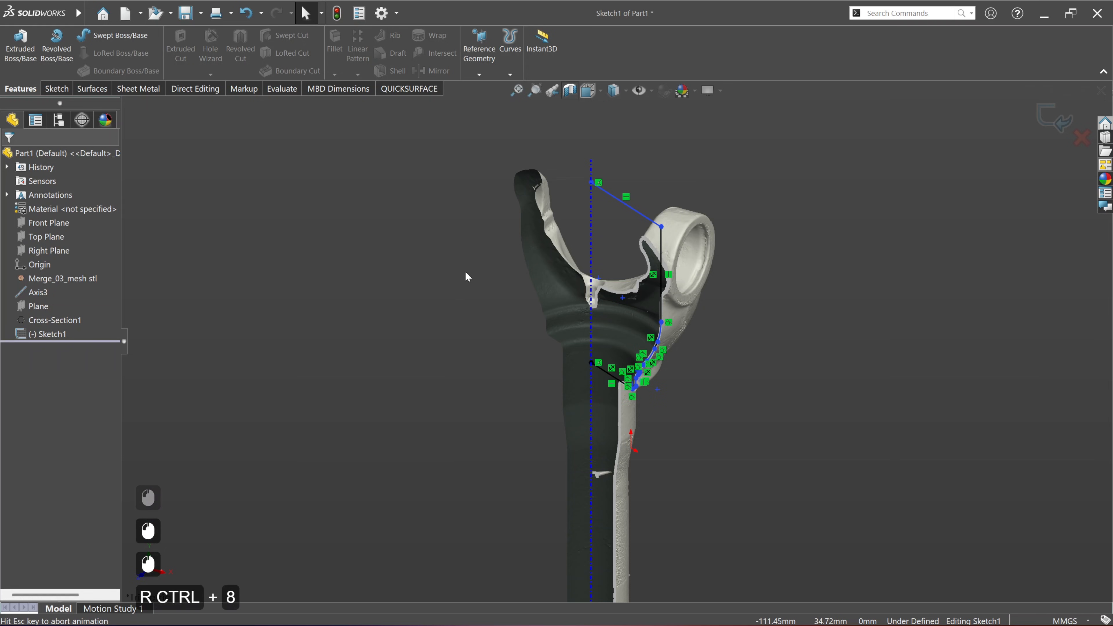
pyautogui.scroll(-4, 633, 138)
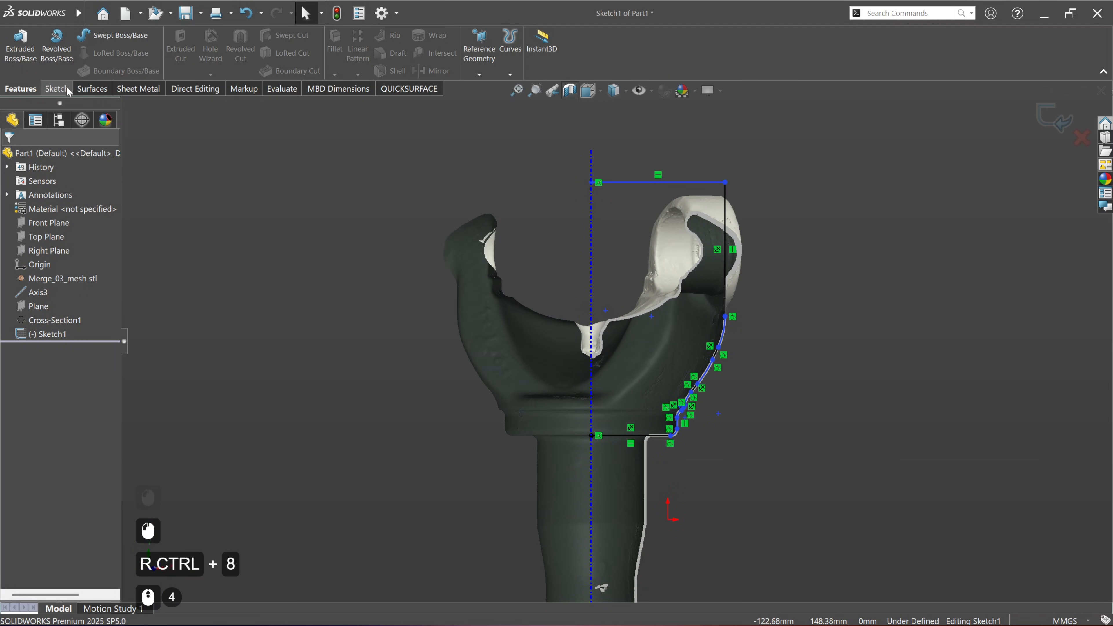
pyautogui.click(56, 88)
pyautogui.click(75, 35)
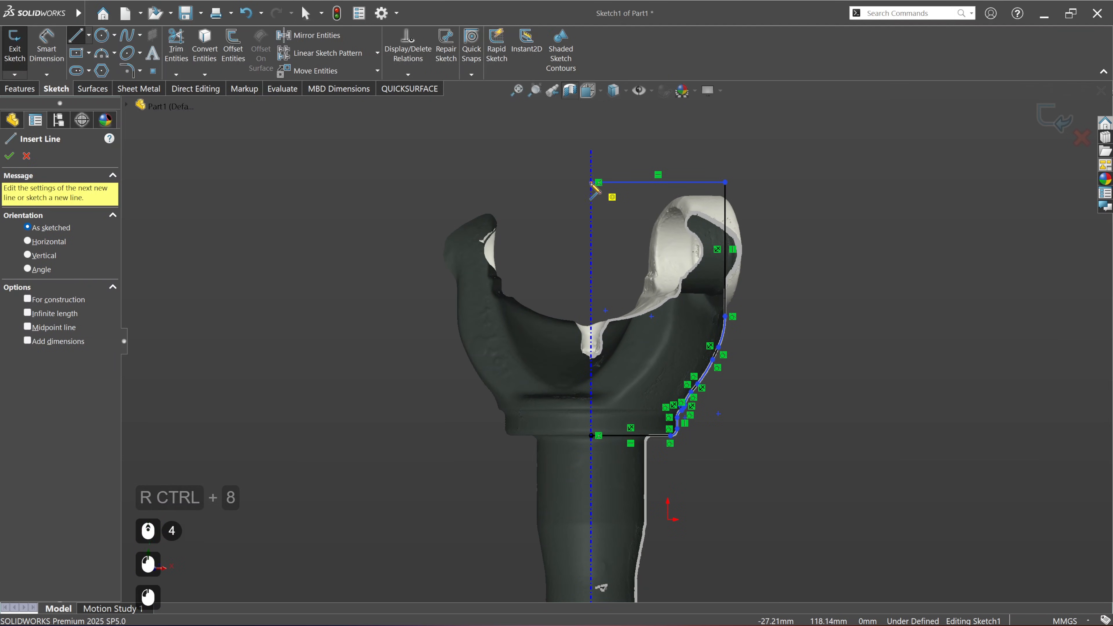
pyautogui.click(591, 182)
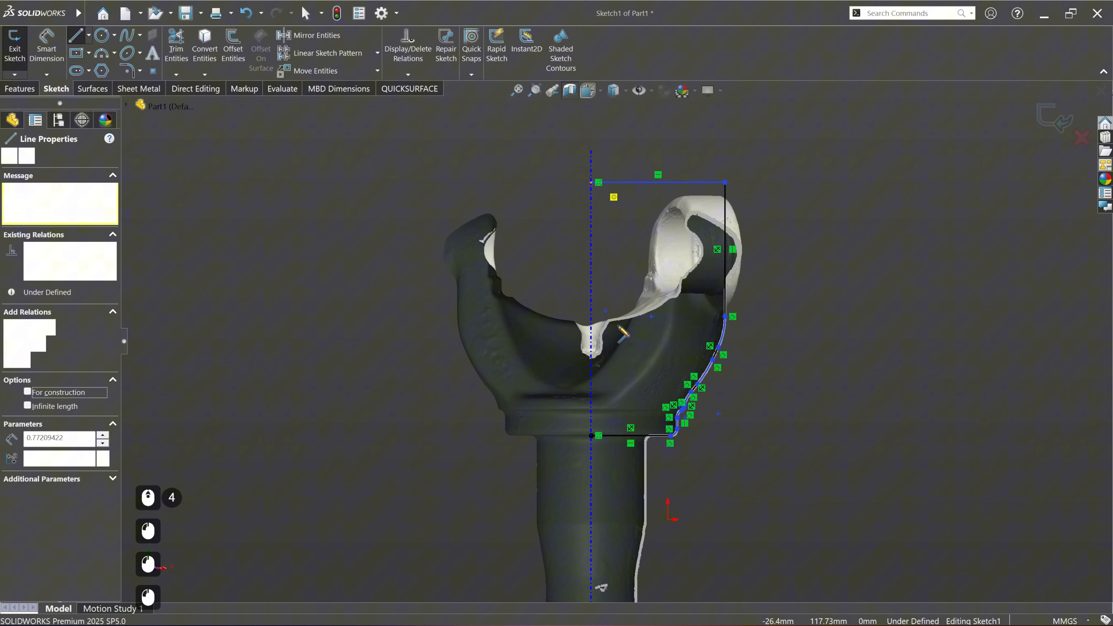
pyautogui.click(591, 436)
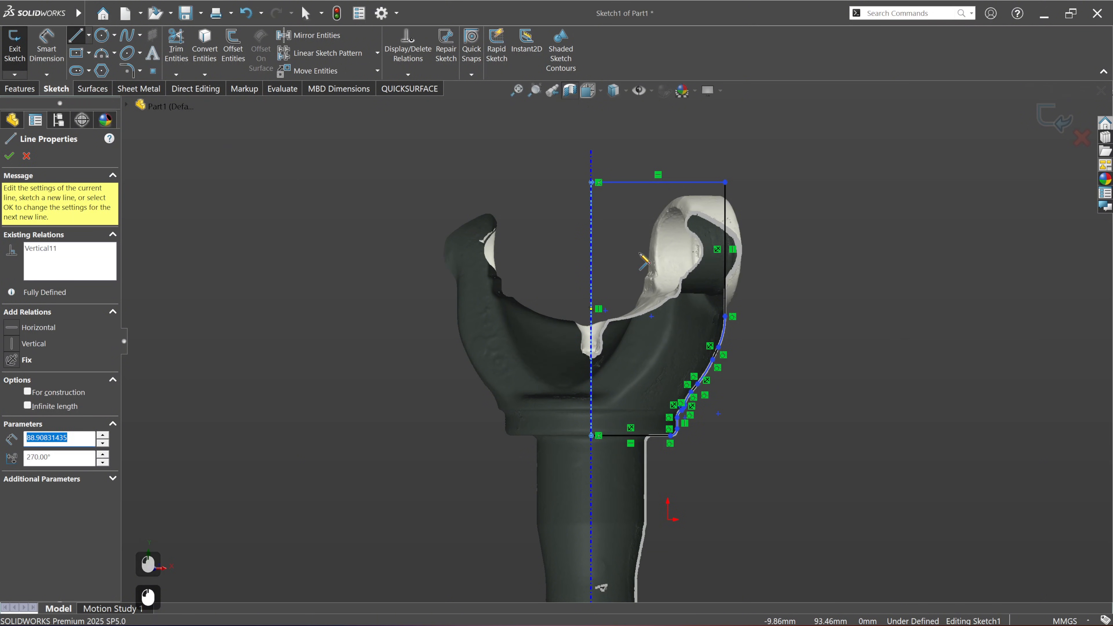
pyautogui.press('Escape')
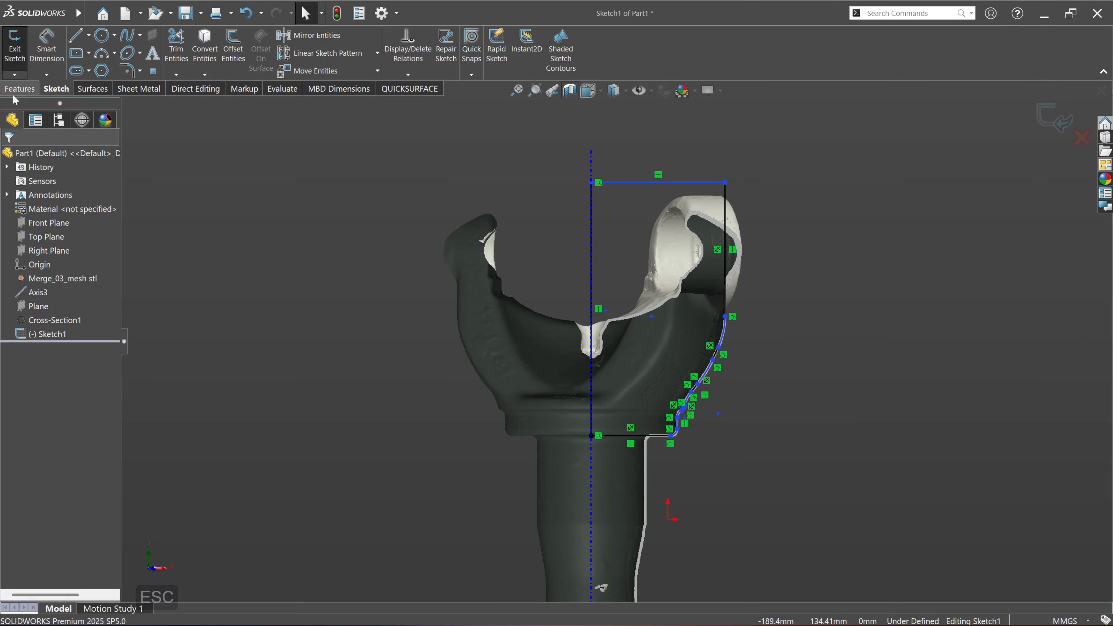
# Step: Revolve the closed profile 360° about Axis3 as a solid and turn off the section view
pyautogui.click(20, 89)
pyautogui.click(54, 54)
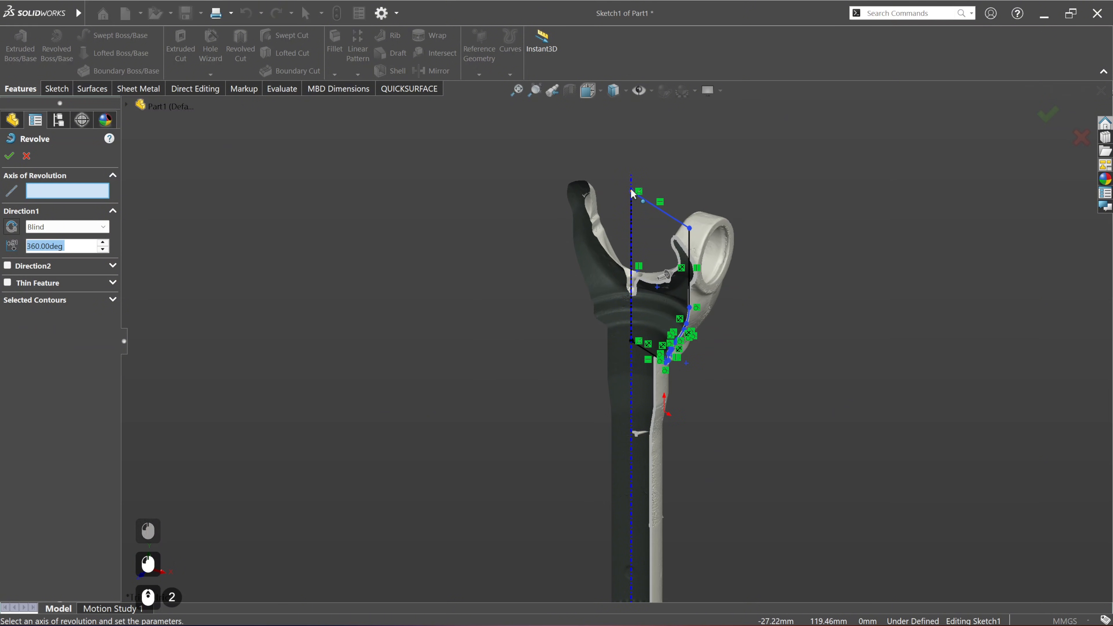
pyautogui.click(632, 189)
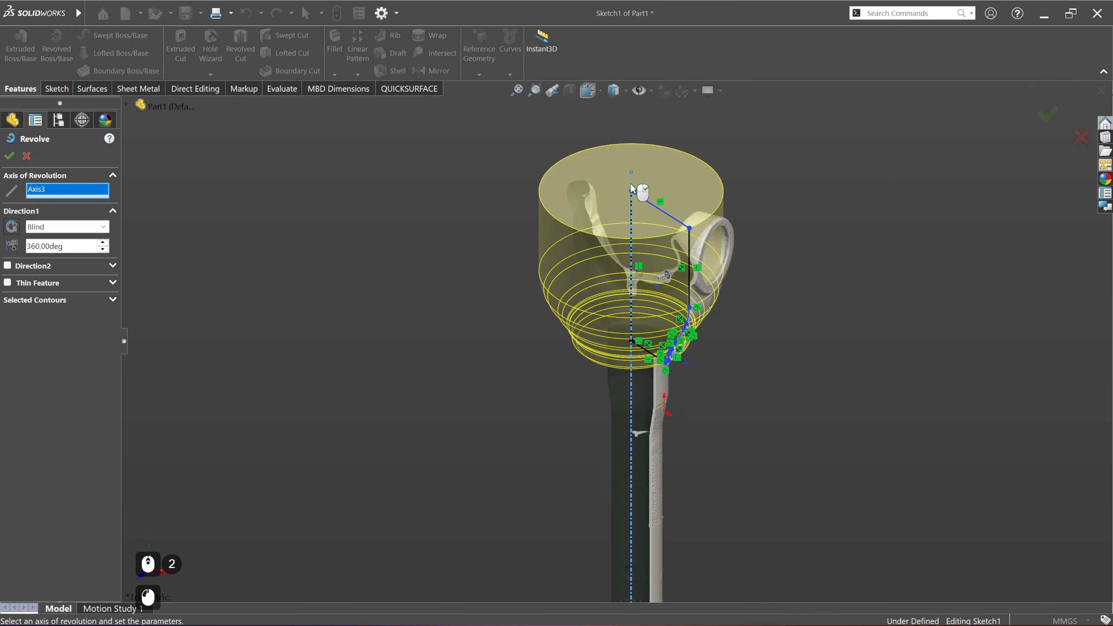
pyautogui.rightClick(631, 188)
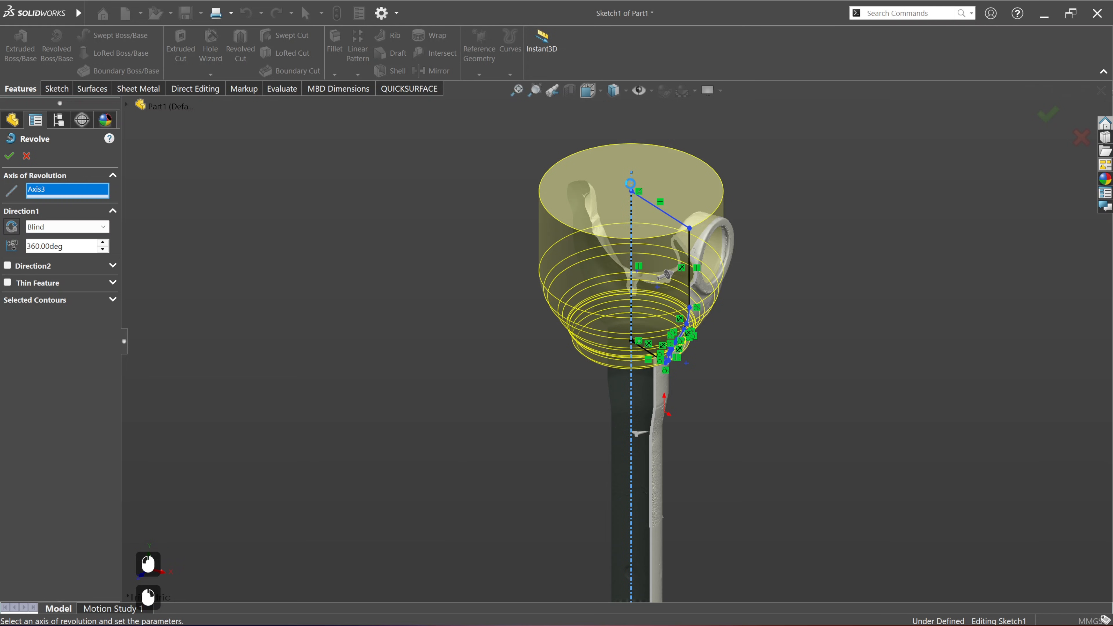
pyautogui.click(570, 90)
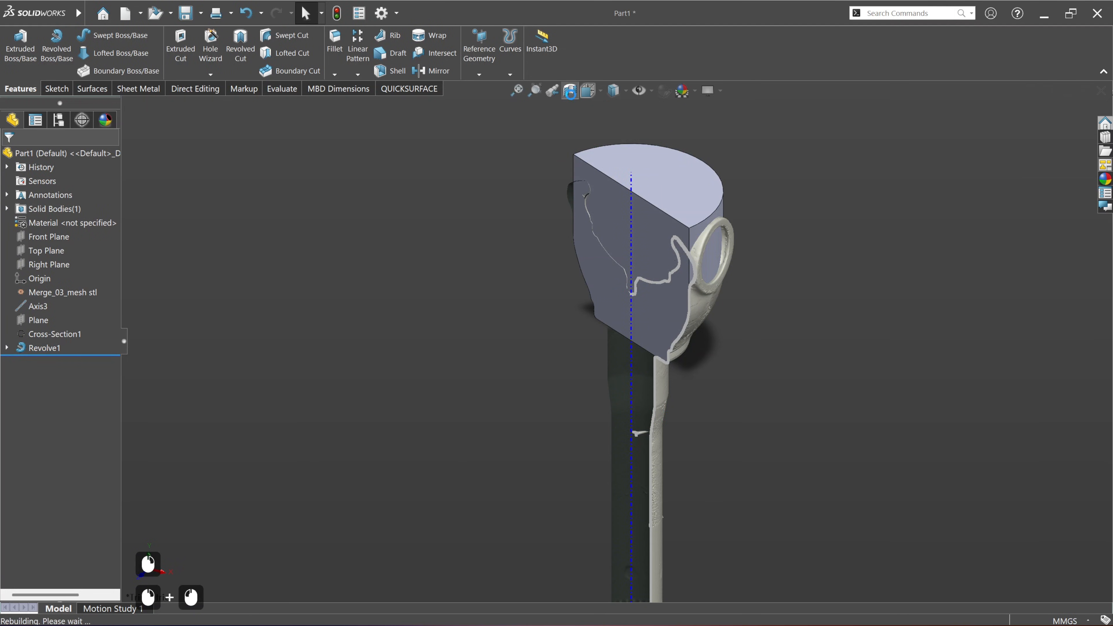
# Step: Compare the revolved body with the scan, examine the deviation colours around the yoke and collar, and close the comparison
pyautogui.moveTo(740, 430); pyautogui.dragTo(686, 436, button='middle')
pyautogui.click(396, 95)
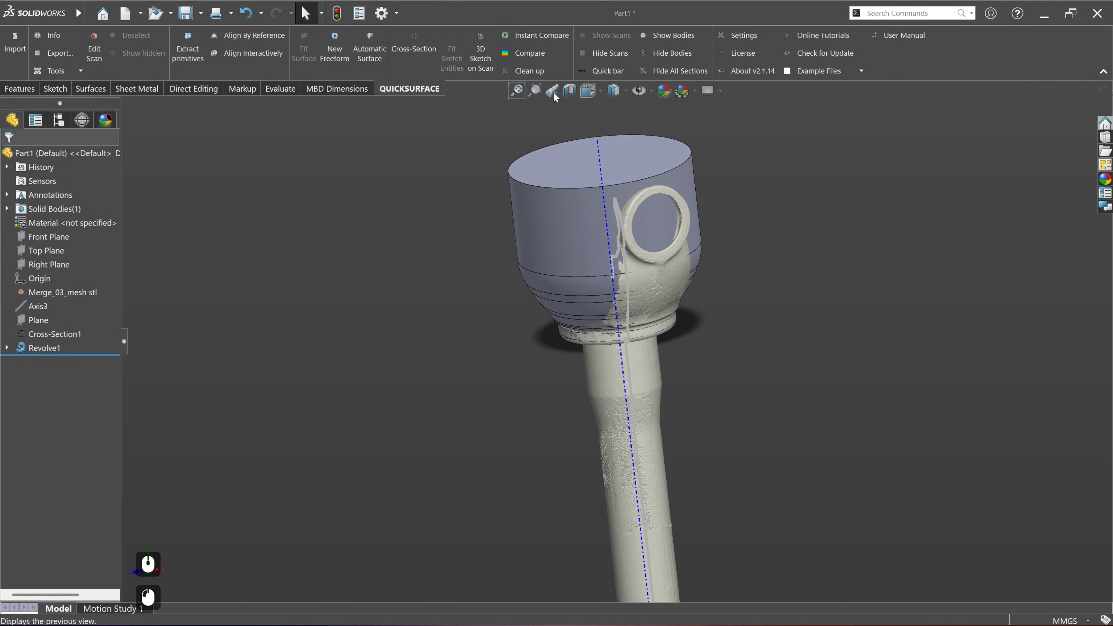
pyautogui.click(526, 53)
pyautogui.scroll(2, 613, 206)
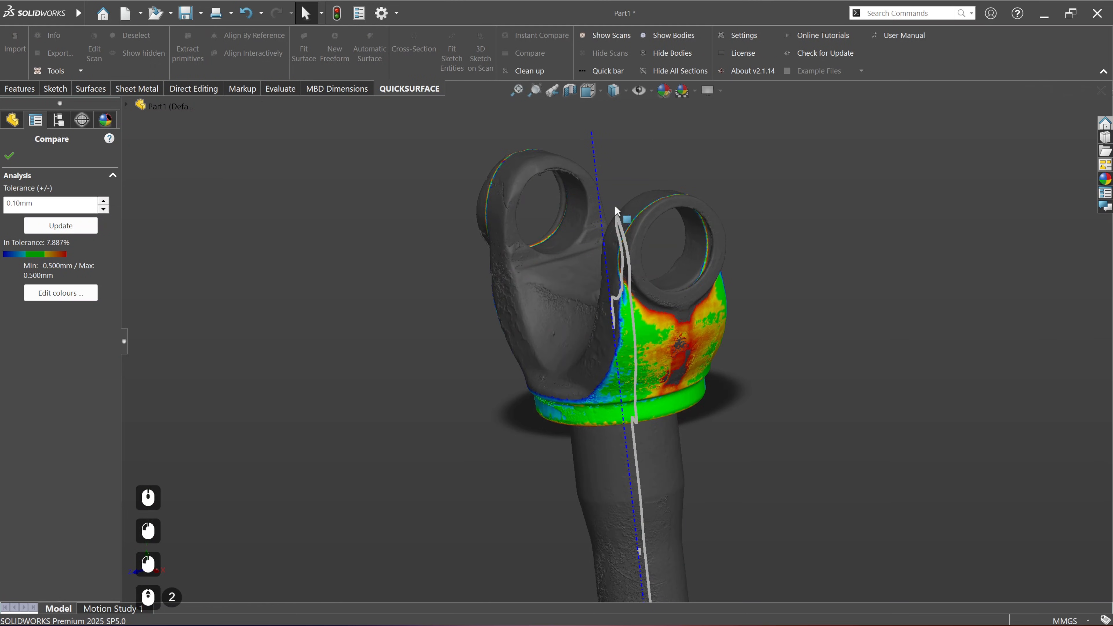
pyautogui.moveTo(702, 351); pyautogui.dragTo(690, 440, button='middle')
pyautogui.click(9, 156)
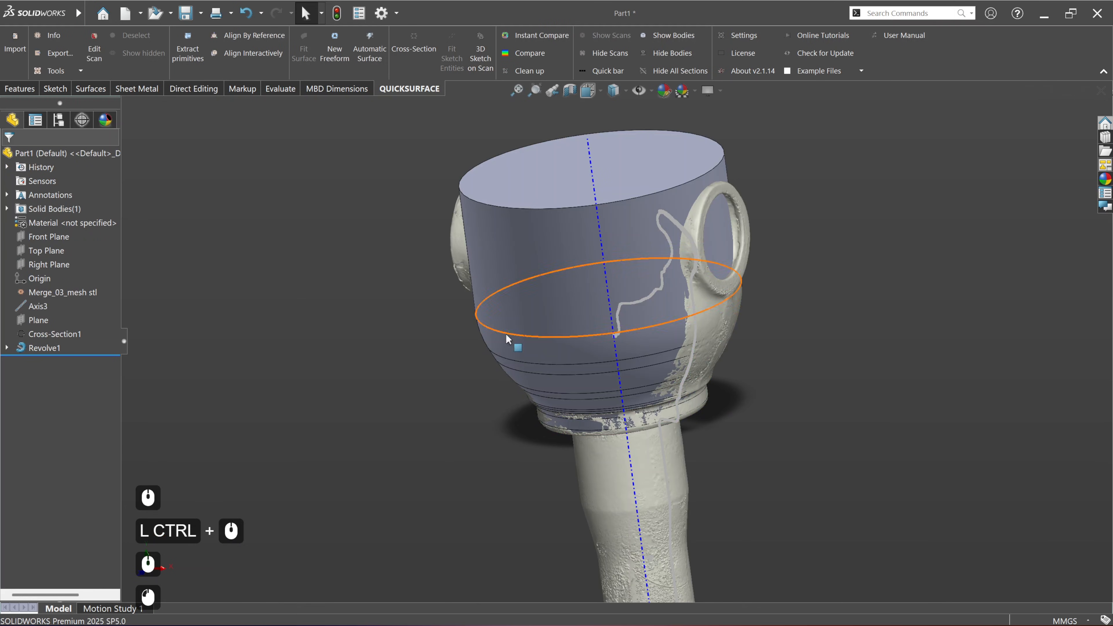
# Step: Hide Cross-Section1 on the revolved yoke
pyautogui.click(852, 358)
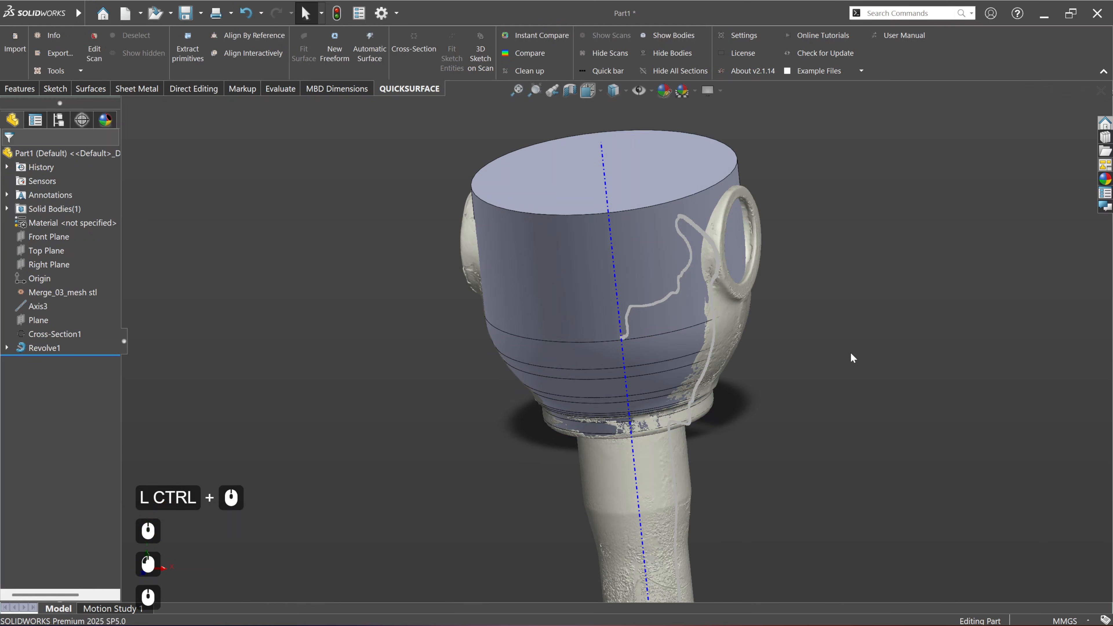
pyautogui.click(65, 333)
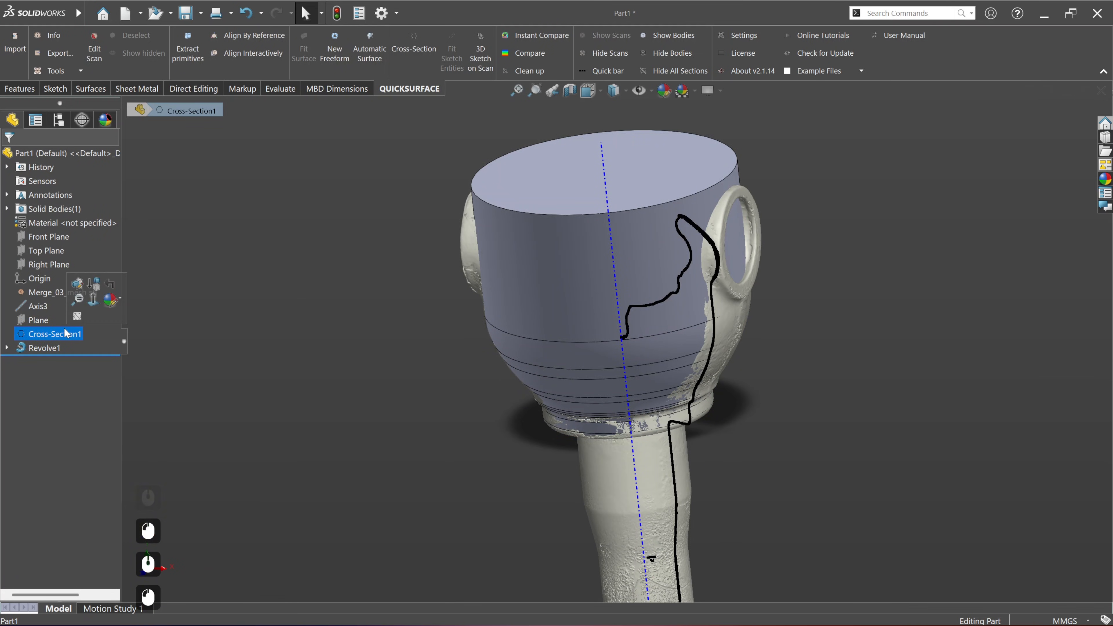
pyautogui.click(78, 317)
pyautogui.click(281, 346)
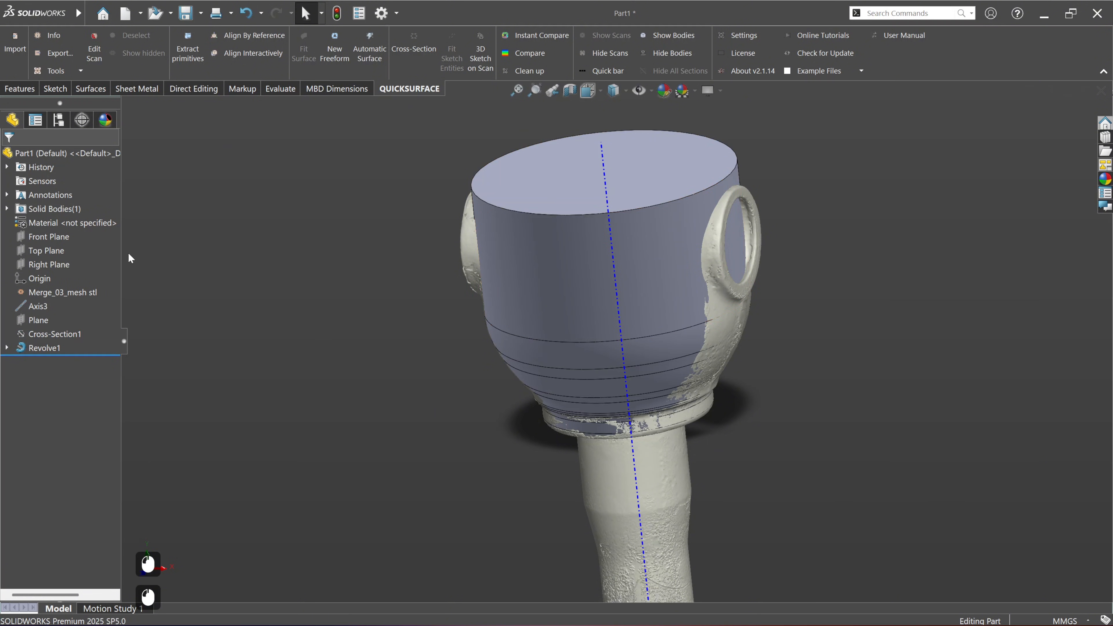
# Step: Hide the revolved body and Axis3 so that only the scan mesh is displayed
pyautogui.click(592, 293)
pyautogui.rightClick(592, 294)
pyautogui.click(610, 271)
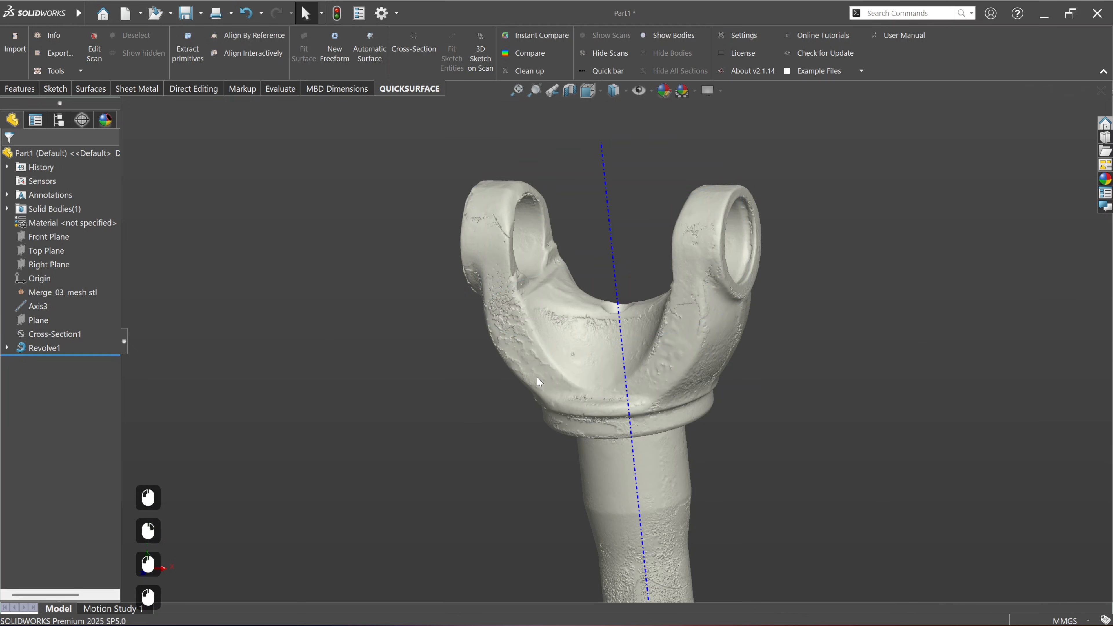
pyautogui.rightClick(623, 343)
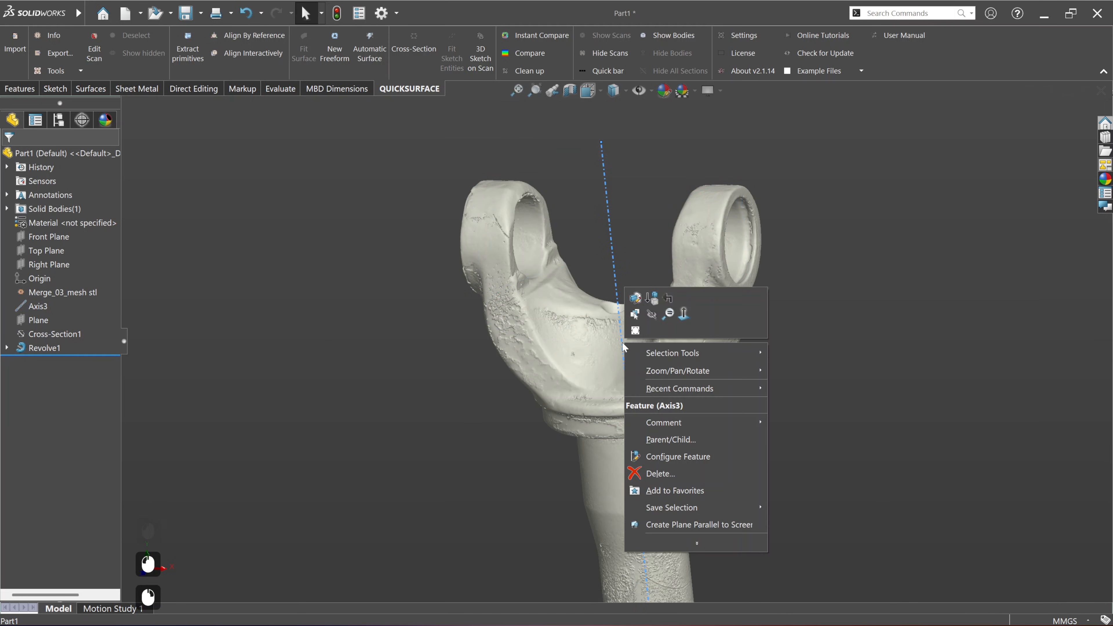
pyautogui.click(653, 315)
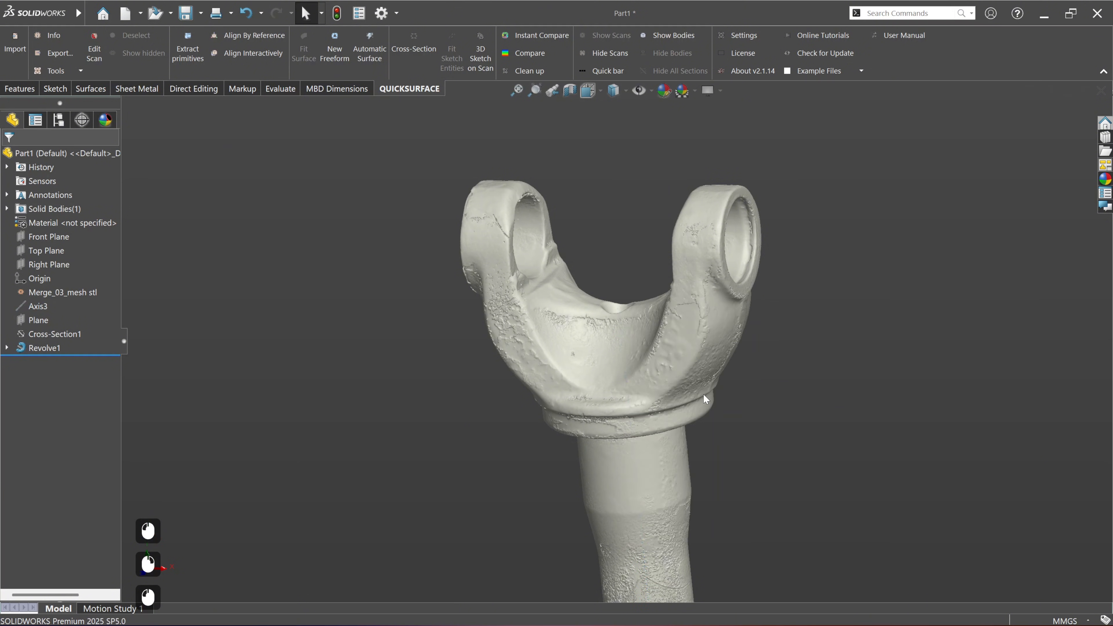
# Step: Examine the scanned yoke's ears and tapered side walls from the front, the side and in between
pyautogui.moveTo(670, 459); pyautogui.dragTo(703, 439, button='middle')
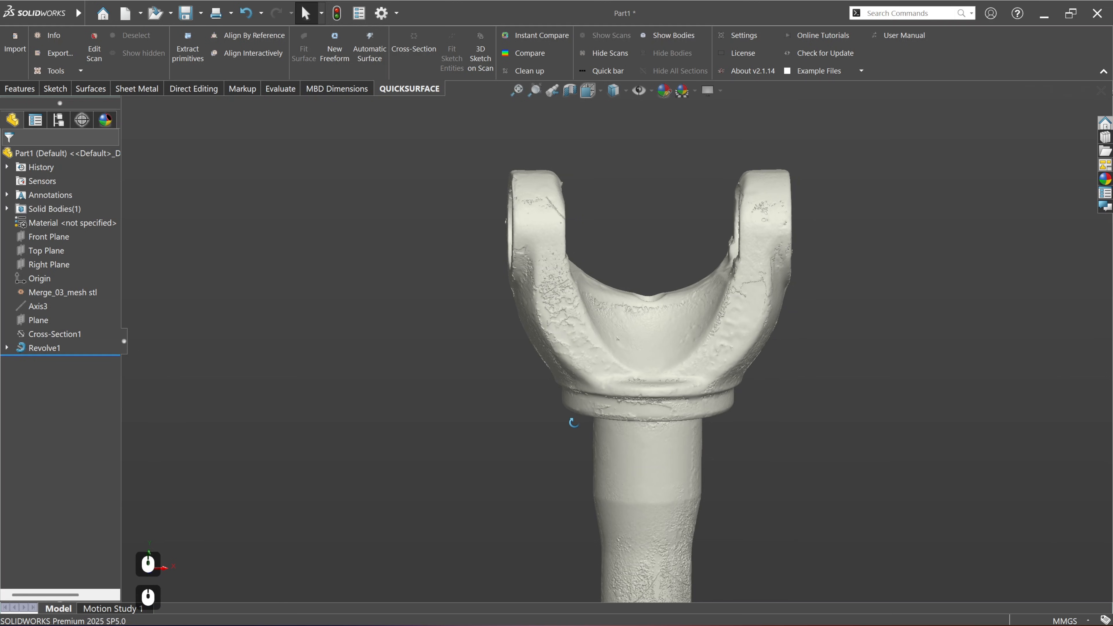
pyautogui.moveTo(573, 423); pyautogui.dragTo(561, 431, button='middle')
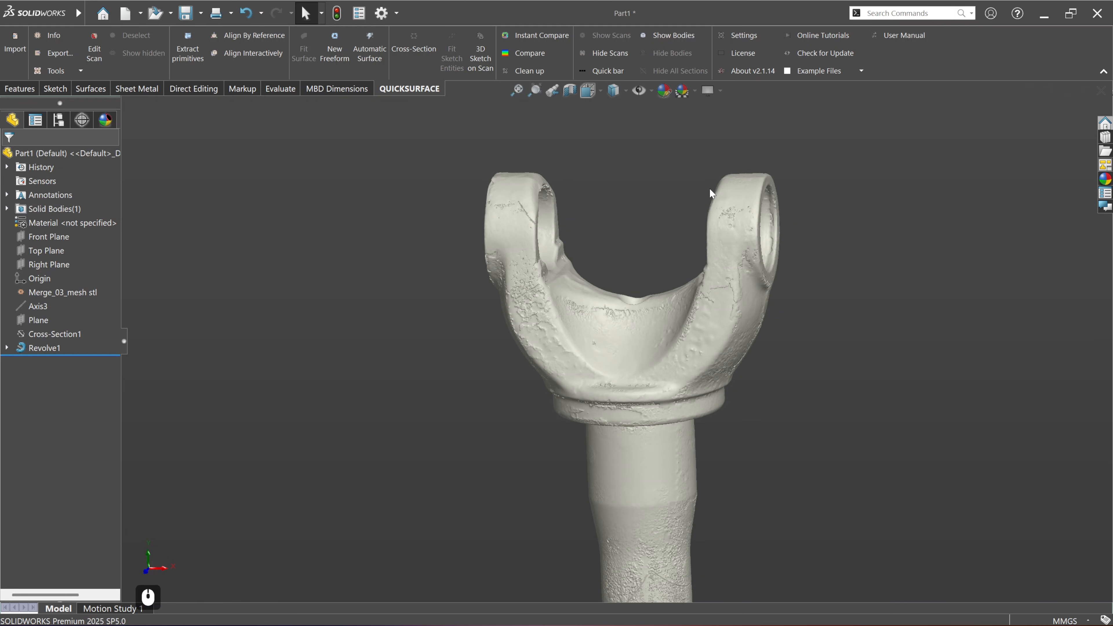
pyautogui.moveTo(673, 357); pyautogui.dragTo(810, 350, button='middle')
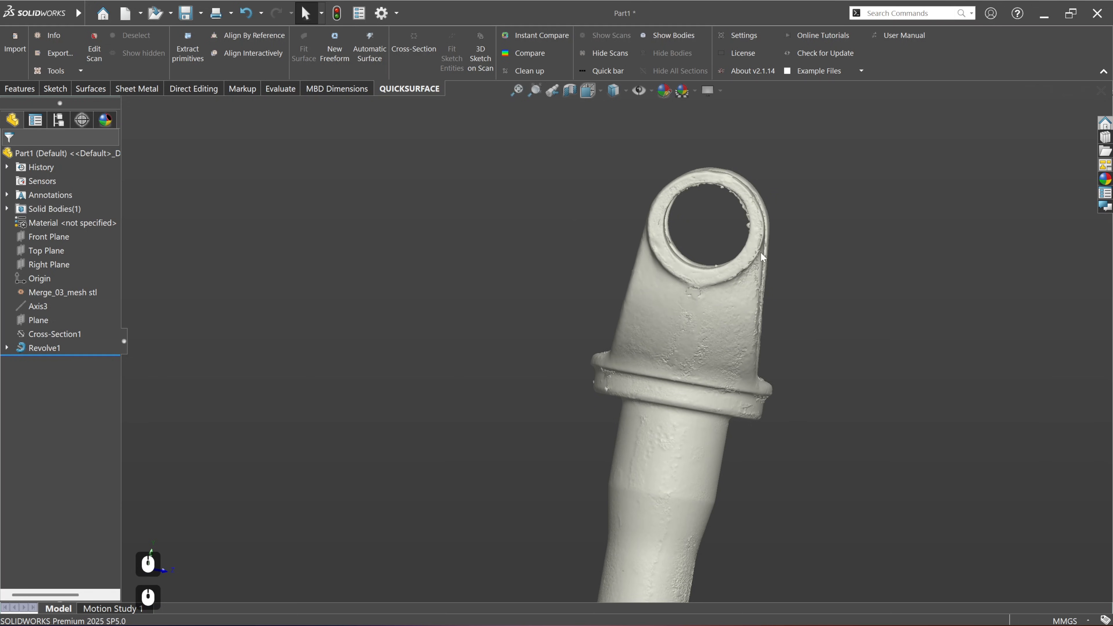
pyautogui.moveTo(777, 380); pyautogui.dragTo(692, 402, button='middle')
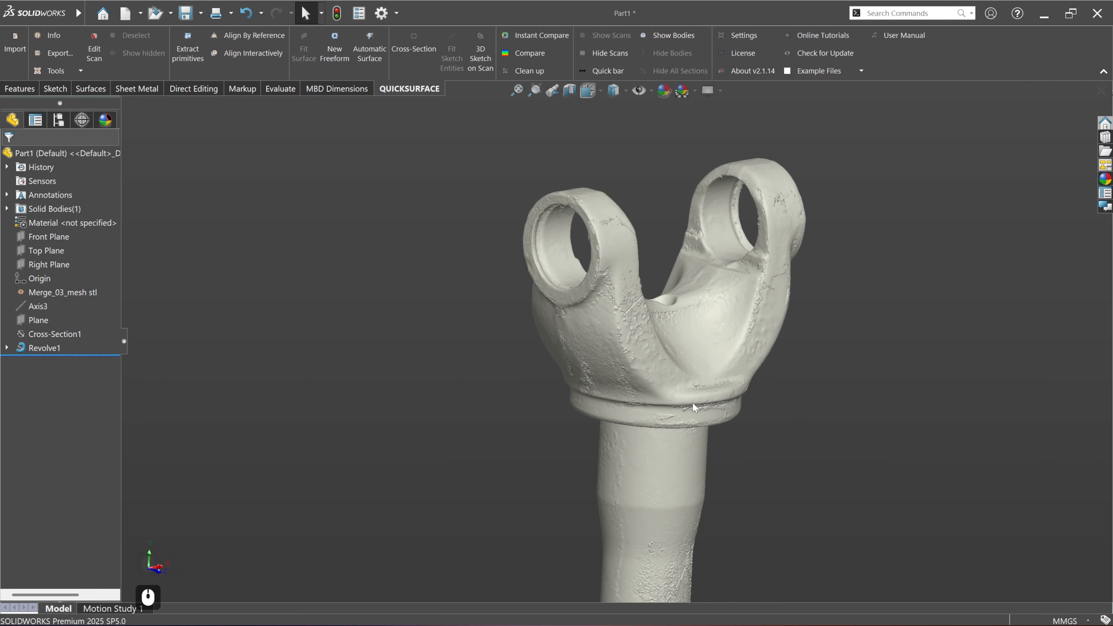
pyautogui.click(393, 325)
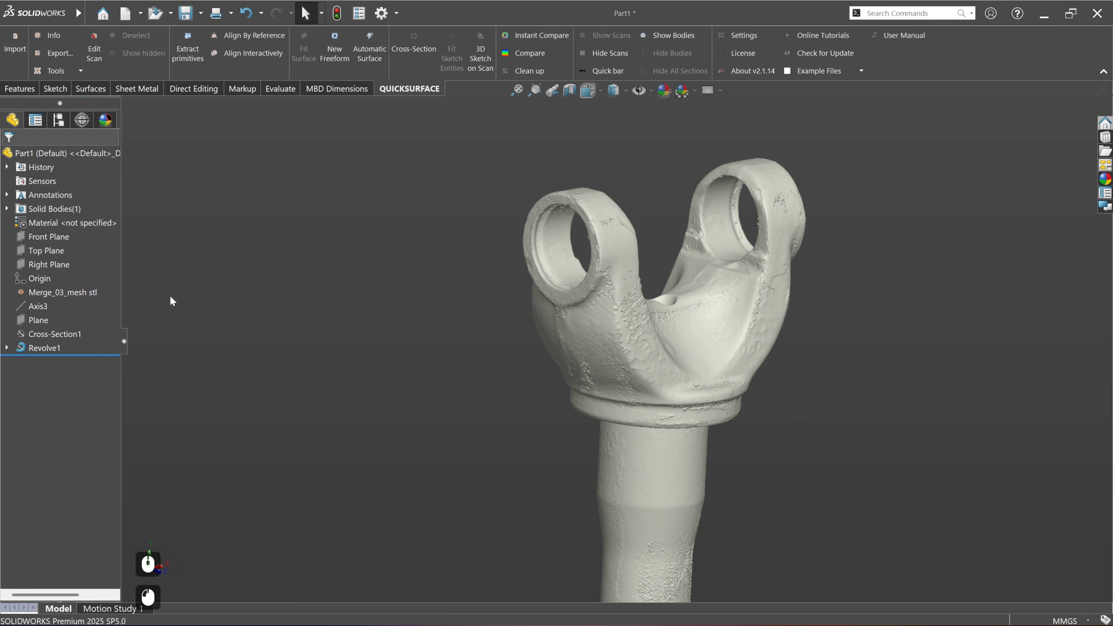
pyautogui.click(588, 91)
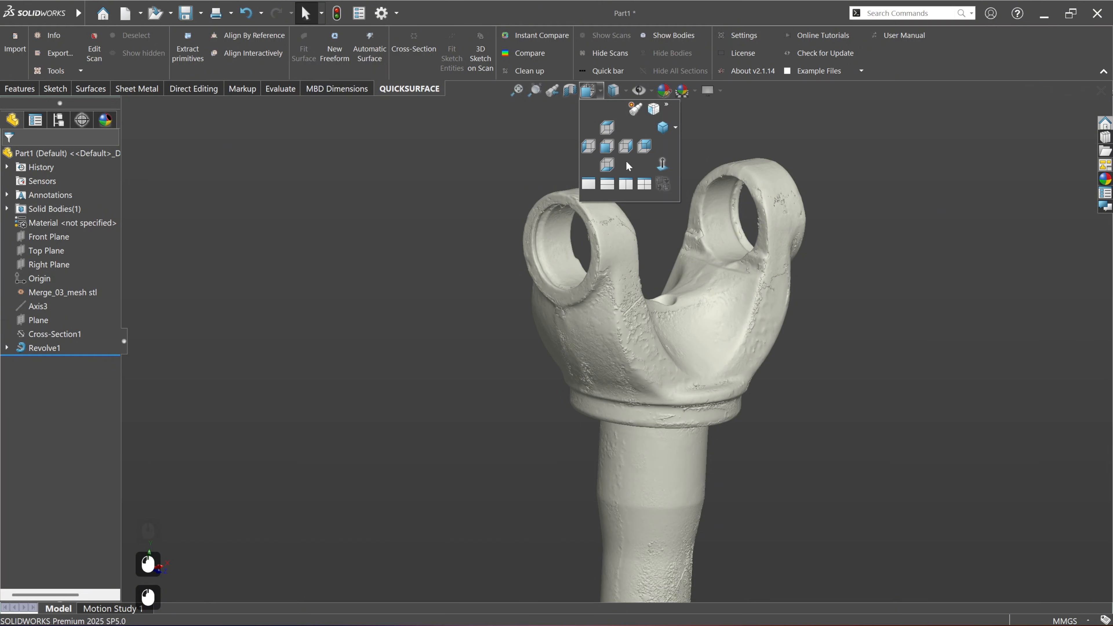
pyautogui.click(630, 148)
pyautogui.scroll(-9, 661, 242)
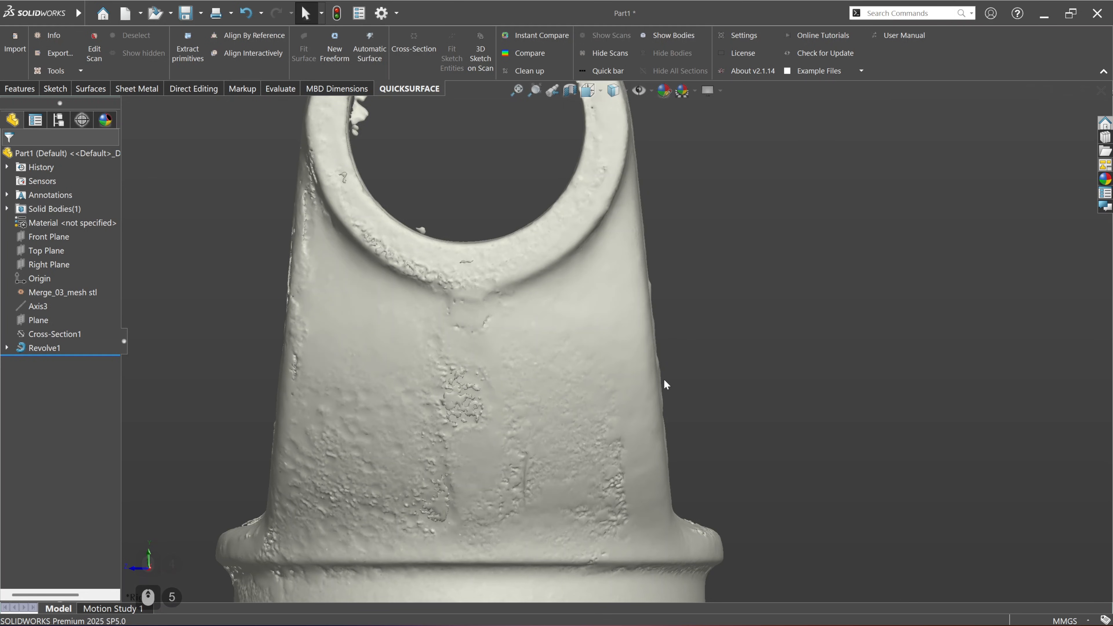
pyautogui.scroll(3, 665, 380)
pyautogui.scroll(2, 664, 380)
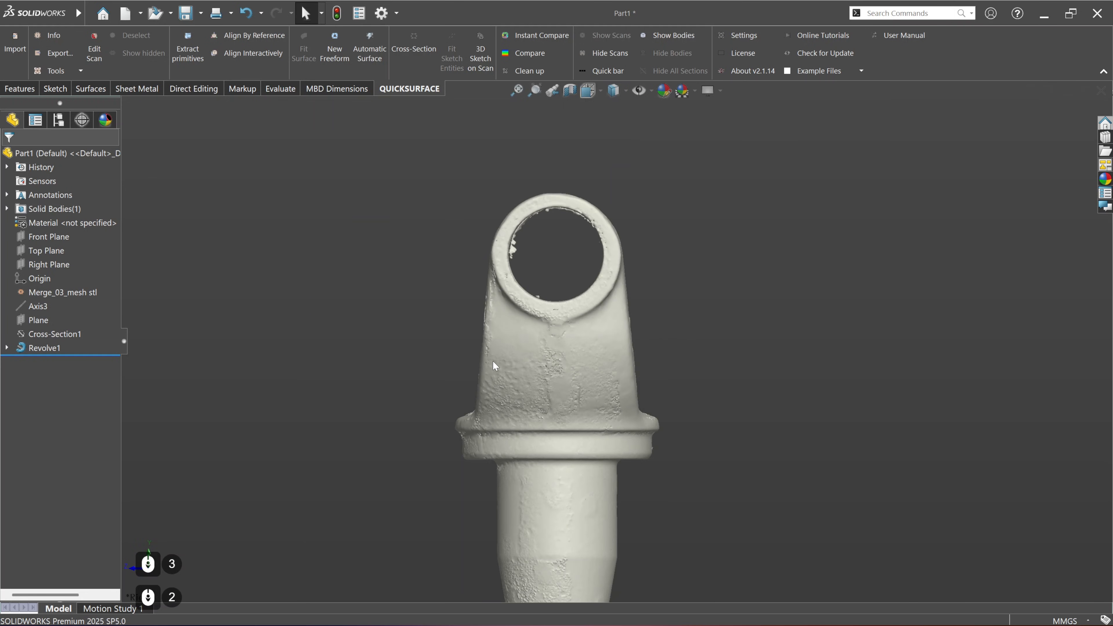
pyautogui.moveTo(492, 361); pyautogui.dragTo(547, 396, button='middle')
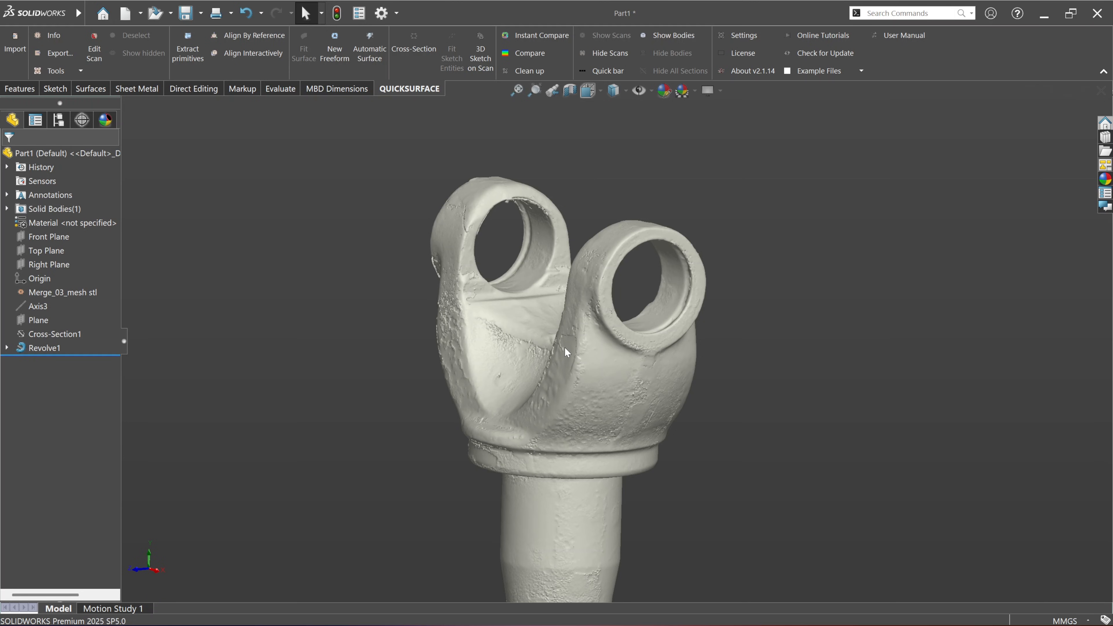
pyautogui.click(552, 351)
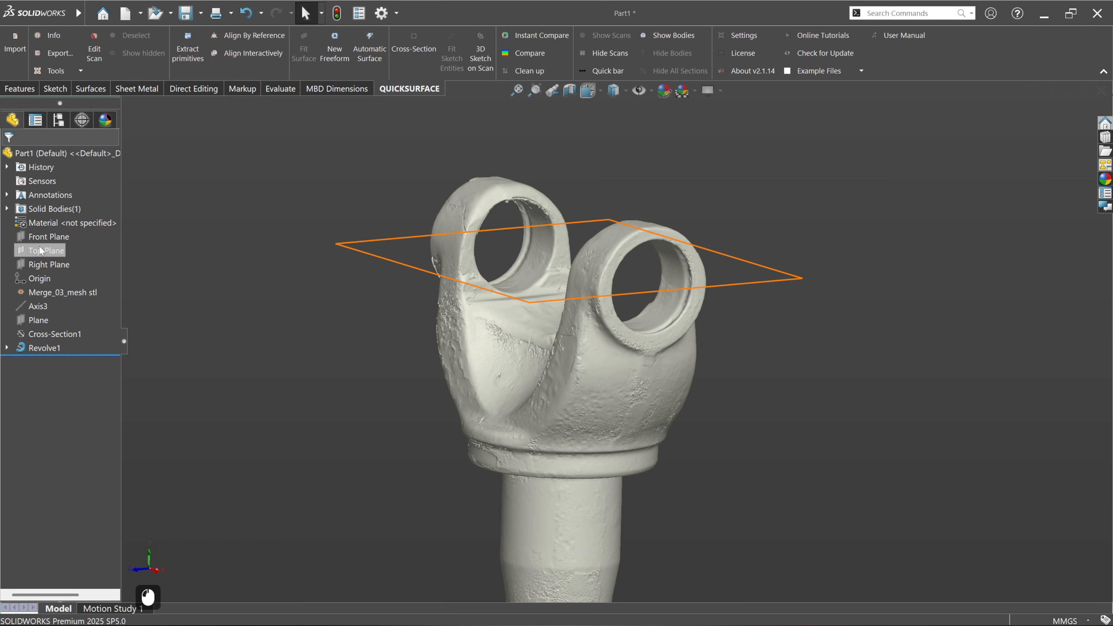
# Step: Create a cross section of the scan on the Right Plane with the Outline option and 0 mm offset
pyautogui.click(40, 263)
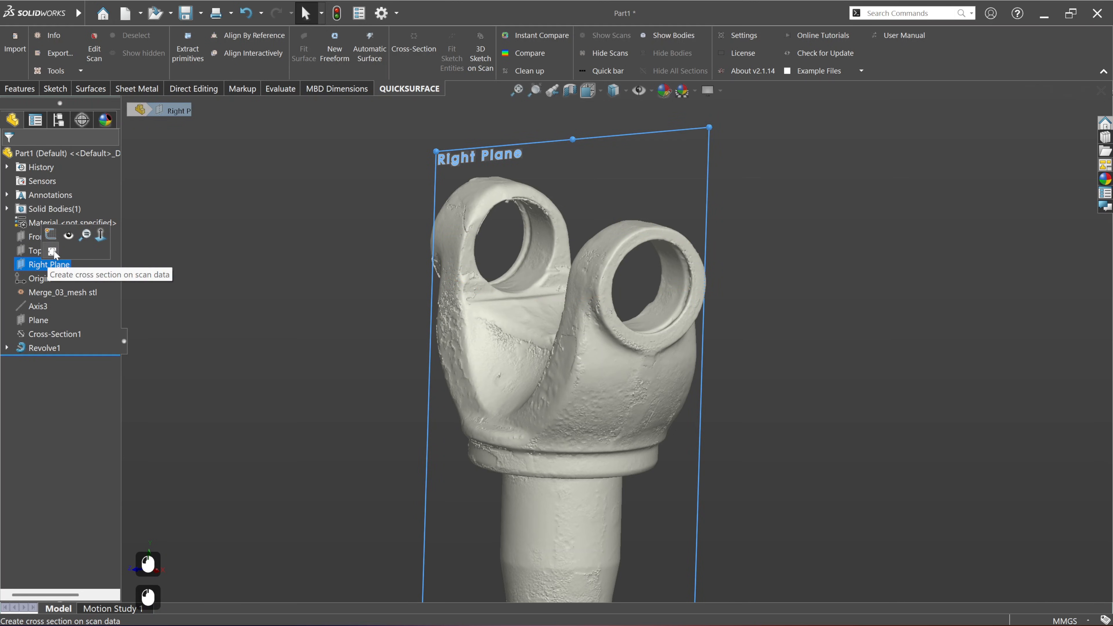
pyautogui.click(53, 251)
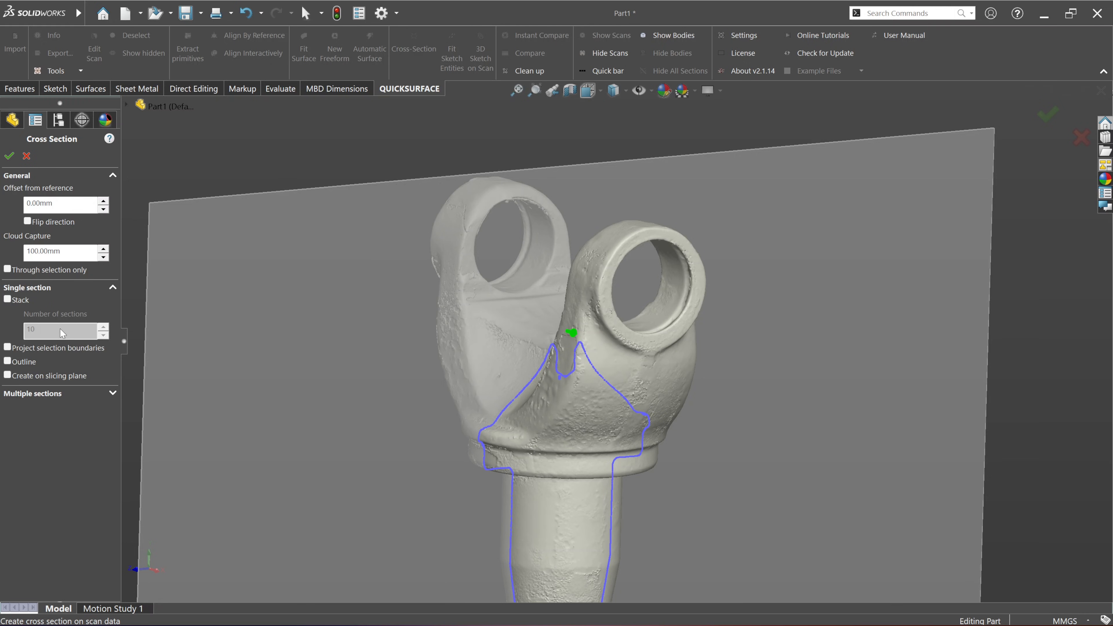
pyautogui.click(9, 363)
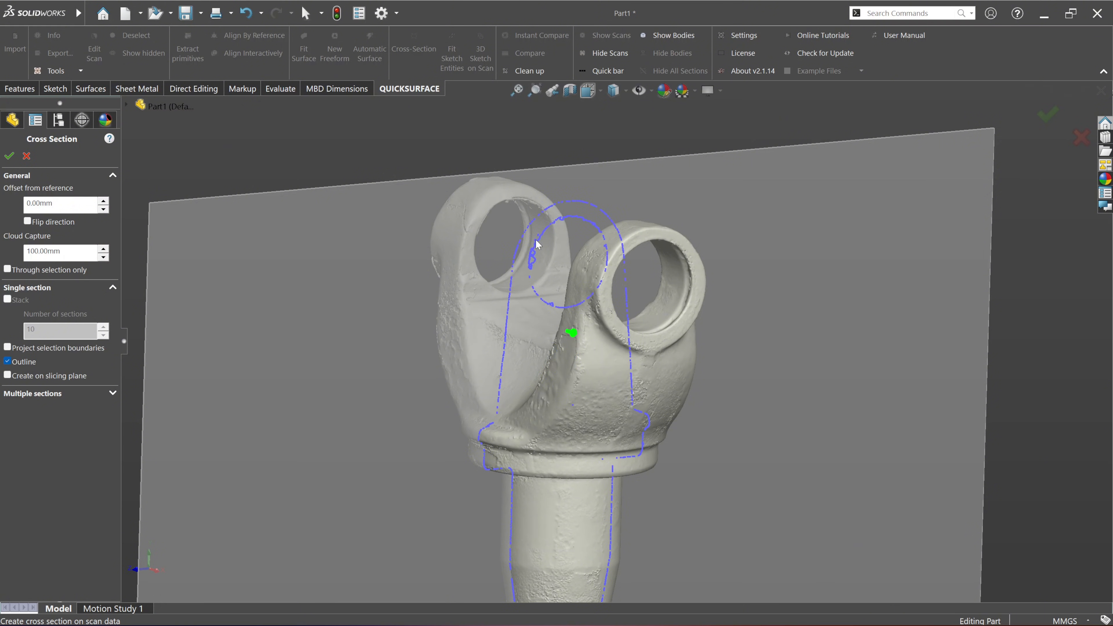
pyautogui.moveTo(638, 434); pyautogui.dragTo(608, 426, button='middle')
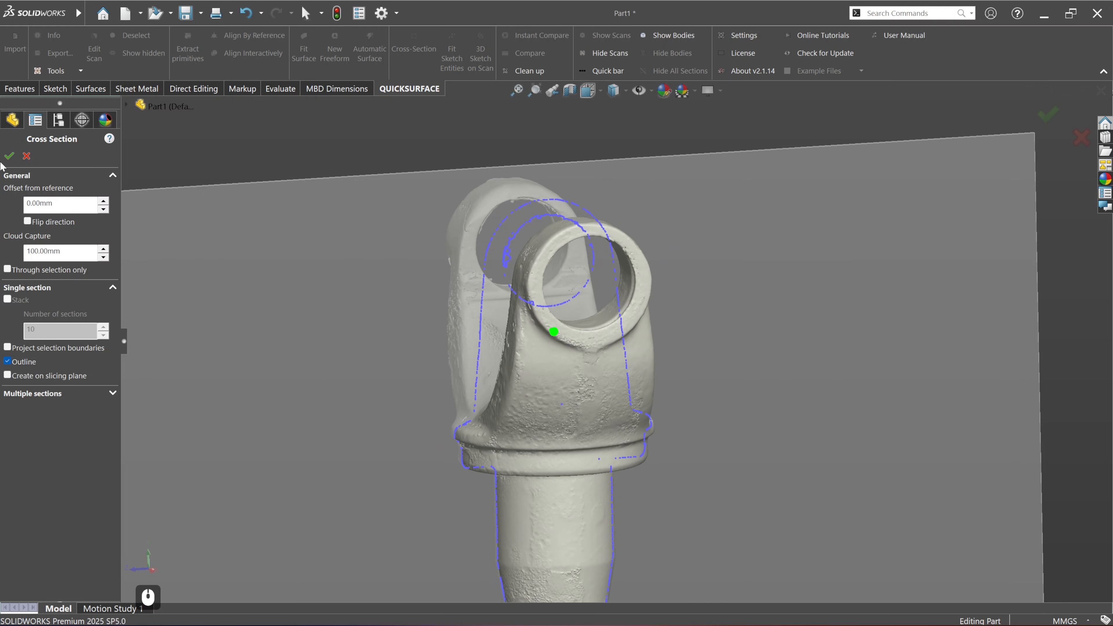
pyautogui.click(9, 156)
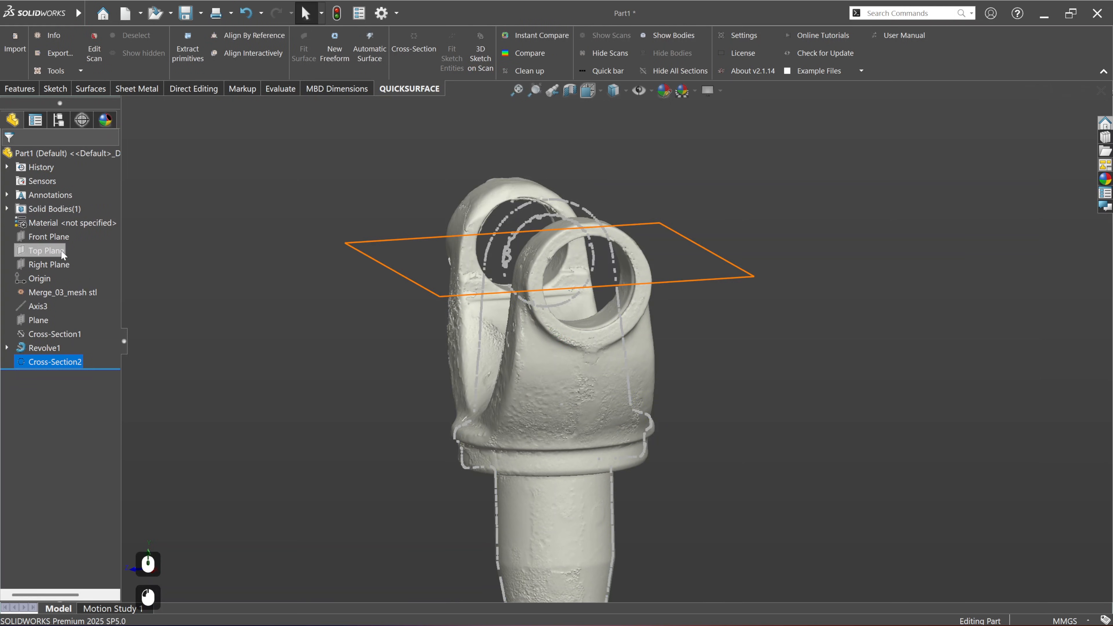
# Step: Start a sketch on the Right Plane and cut the scan with a section view along that plane
pyautogui.click(61, 264)
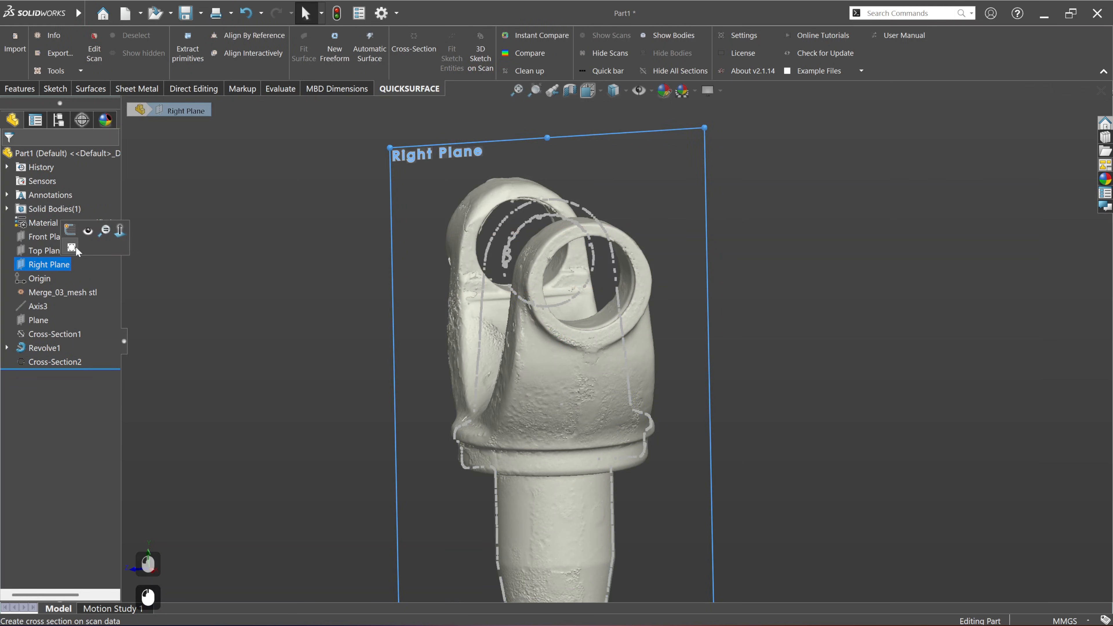
pyautogui.click(74, 234)
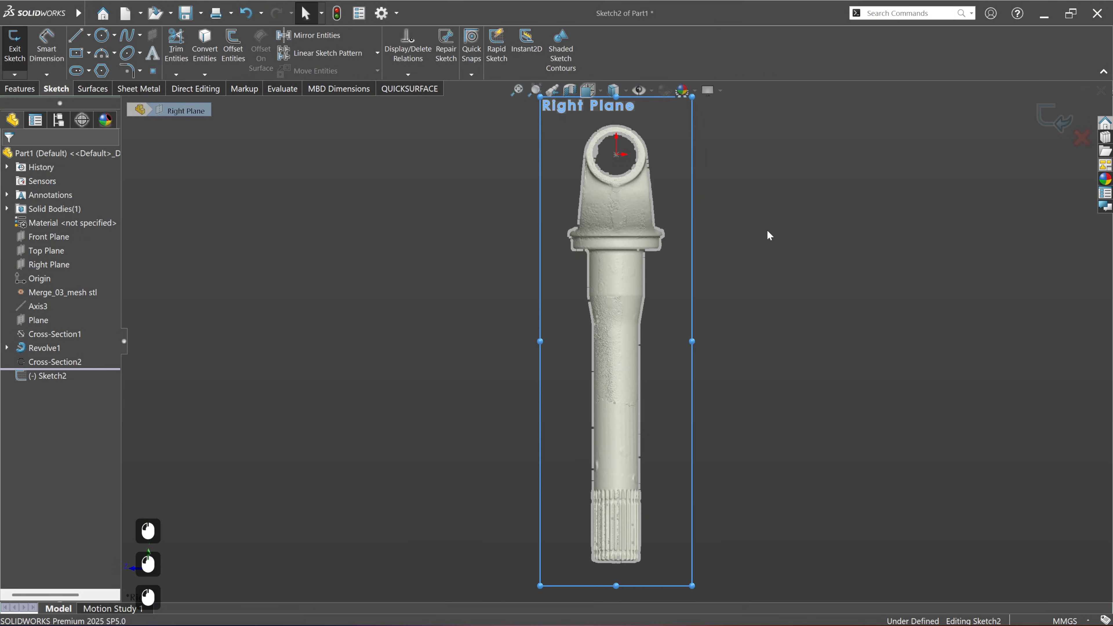
pyautogui.scroll(-4, 615, 191)
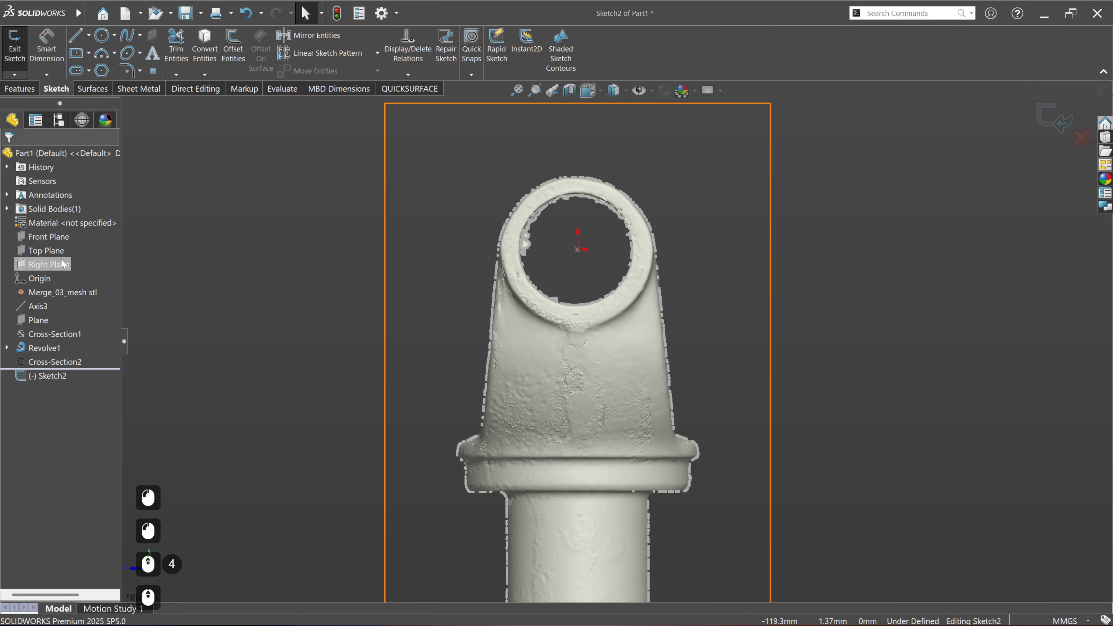
pyautogui.click(537, 102)
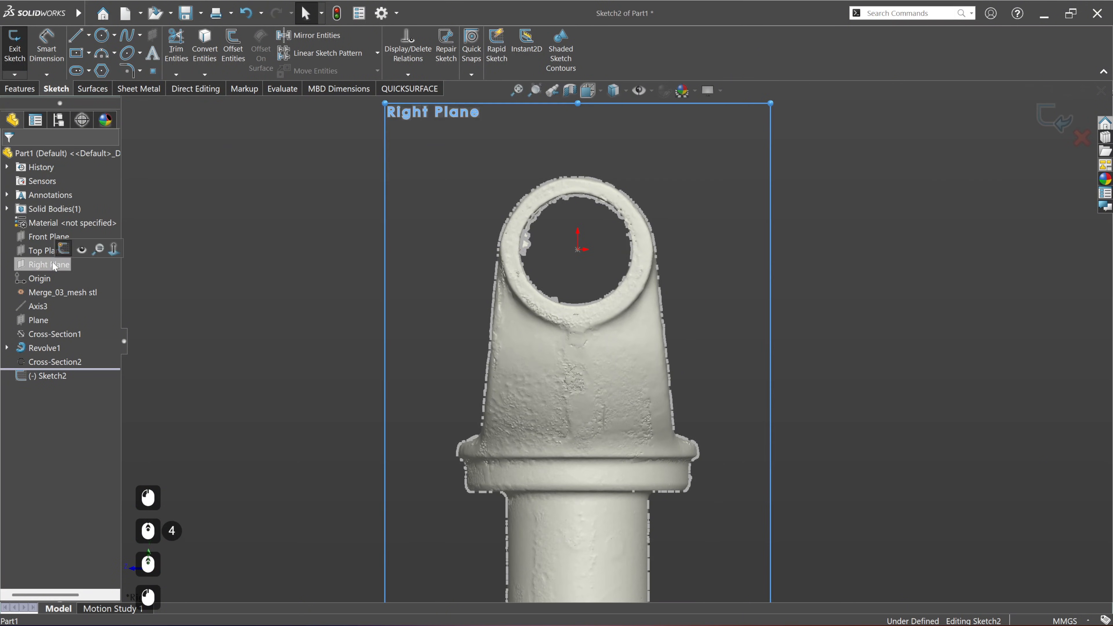
pyautogui.click(570, 91)
pyautogui.click(8, 156)
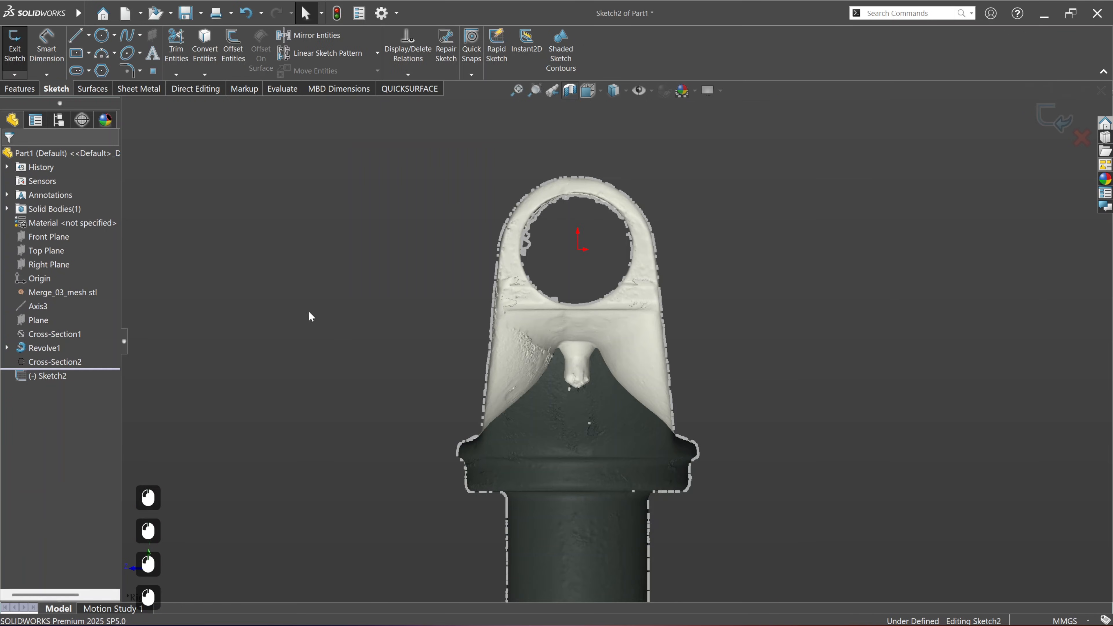
pyautogui.scroll(-3, 669, 410)
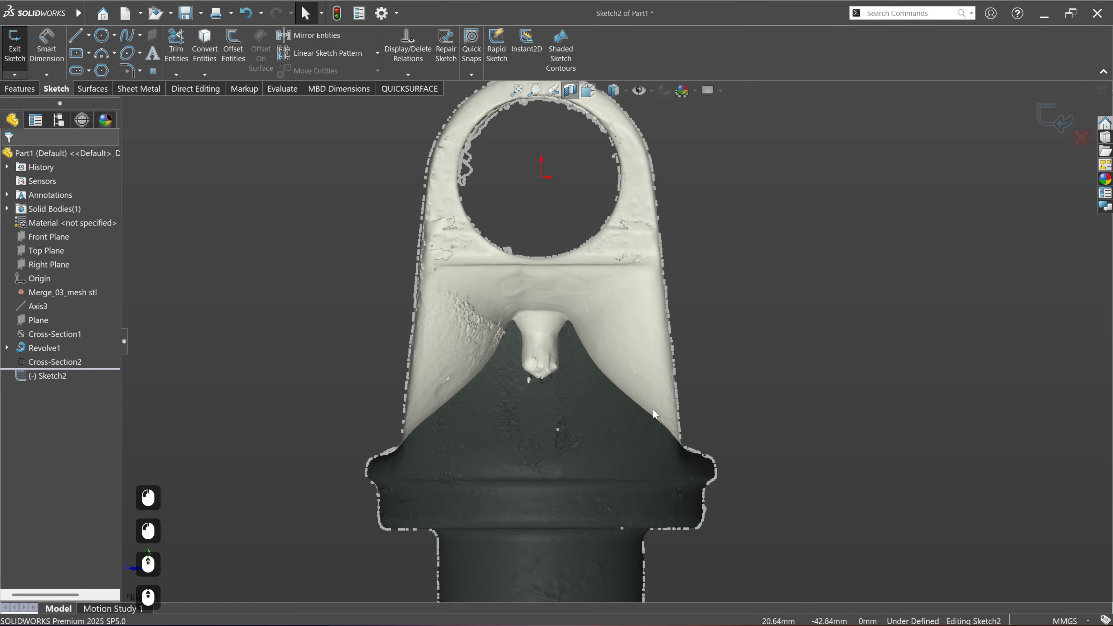
pyautogui.scroll(2, 653, 342)
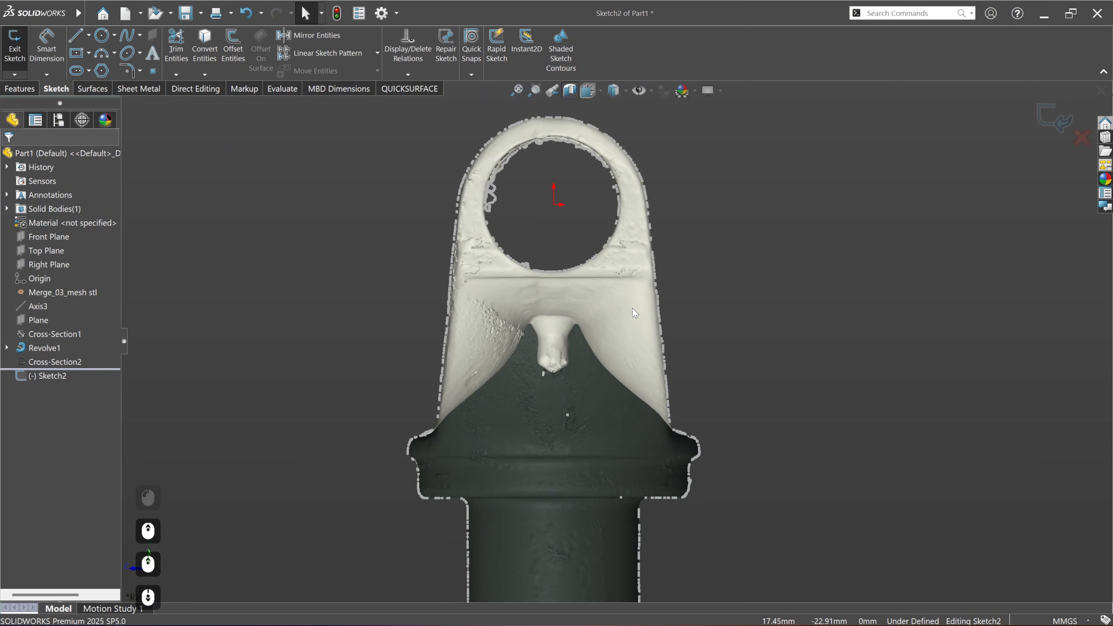
# Step: Fit a straight line to the scan outline along the left tapered side of the yoke and keep it in the sketch
pyautogui.click(410, 90)
pyautogui.click(450, 59)
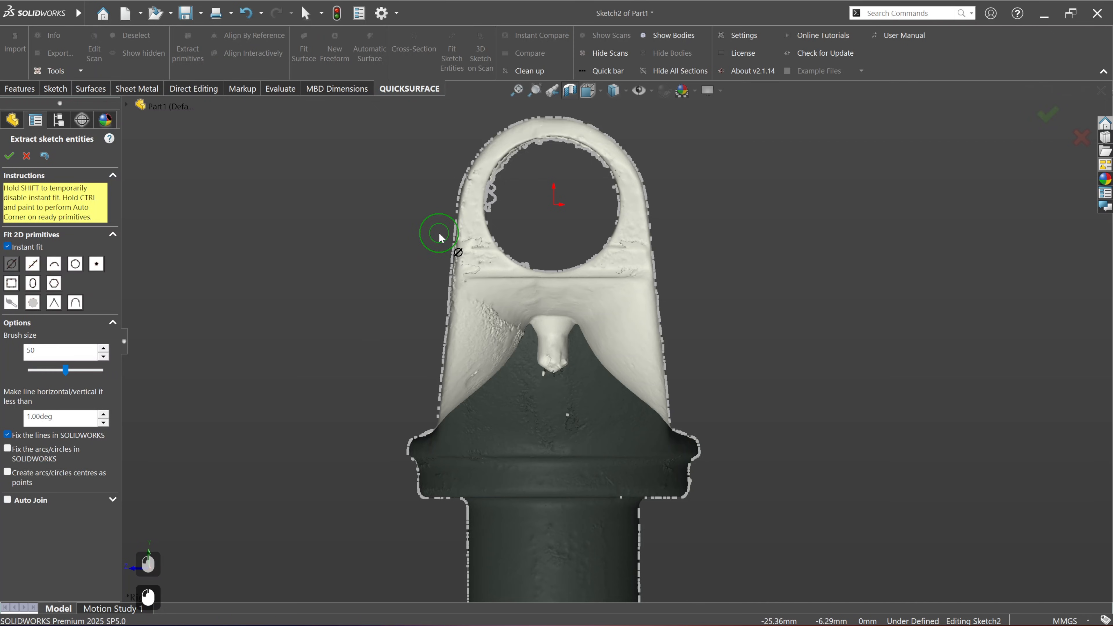
pyautogui.moveTo(440, 237); pyautogui.dragTo(435, 386)
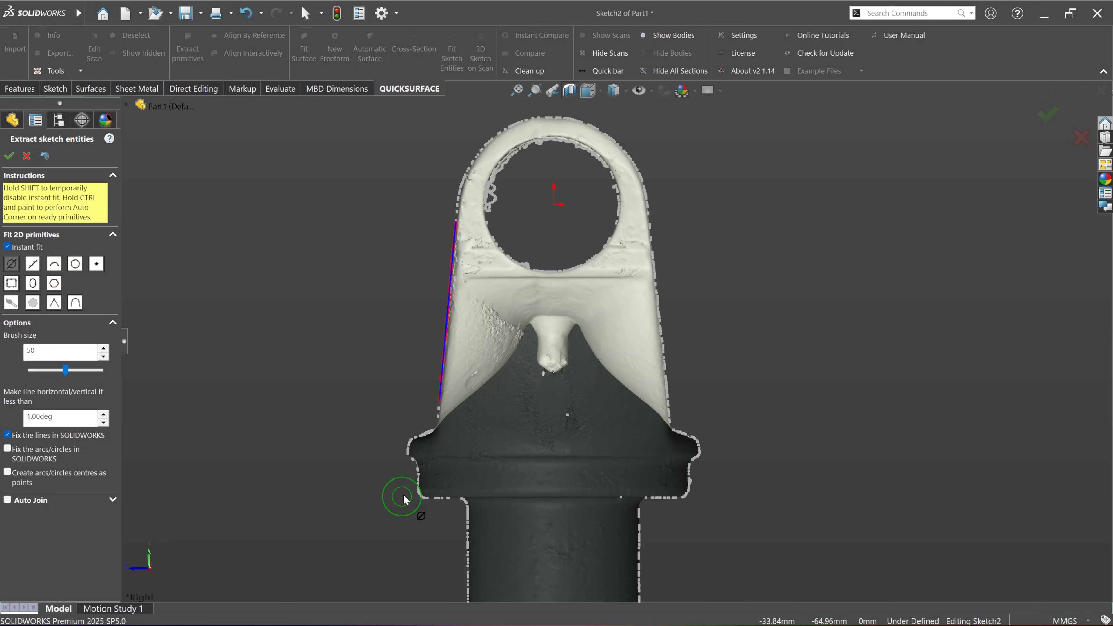
pyautogui.scroll(-5, 422, 448)
pyautogui.scroll(-3, 472, 423)
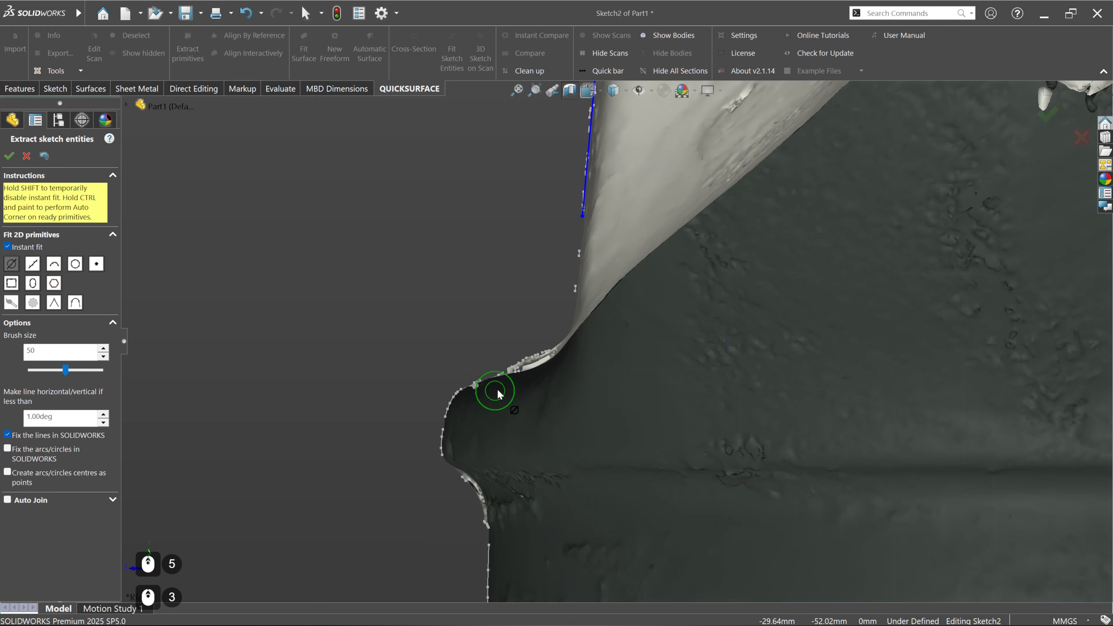
pyautogui.scroll(9, 504, 393)
pyautogui.scroll(4, 555, 399)
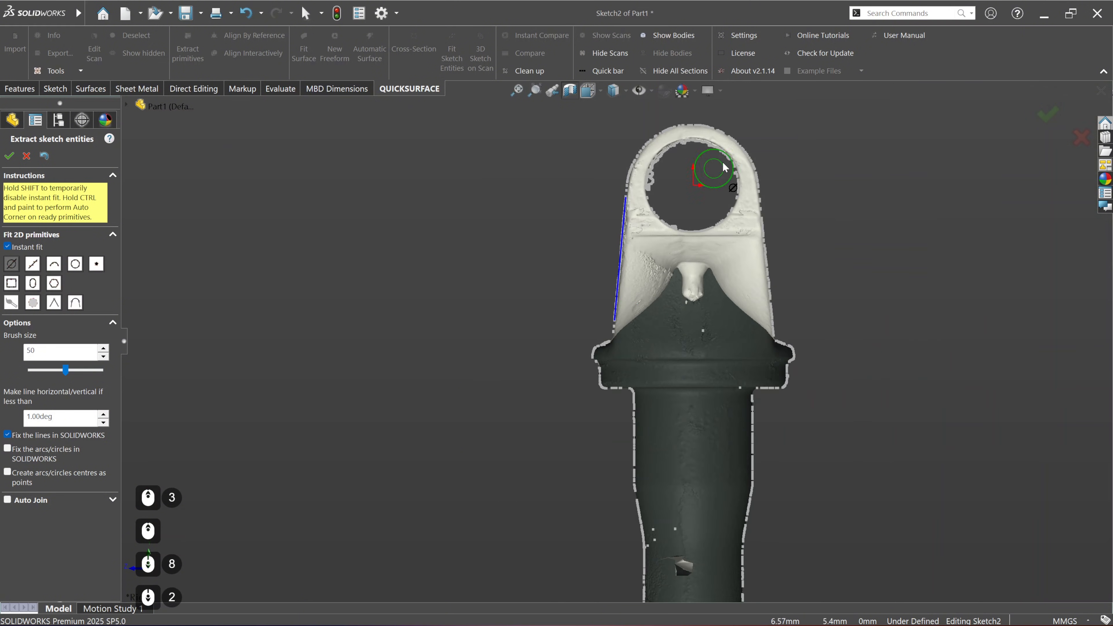
pyautogui.click(27, 156)
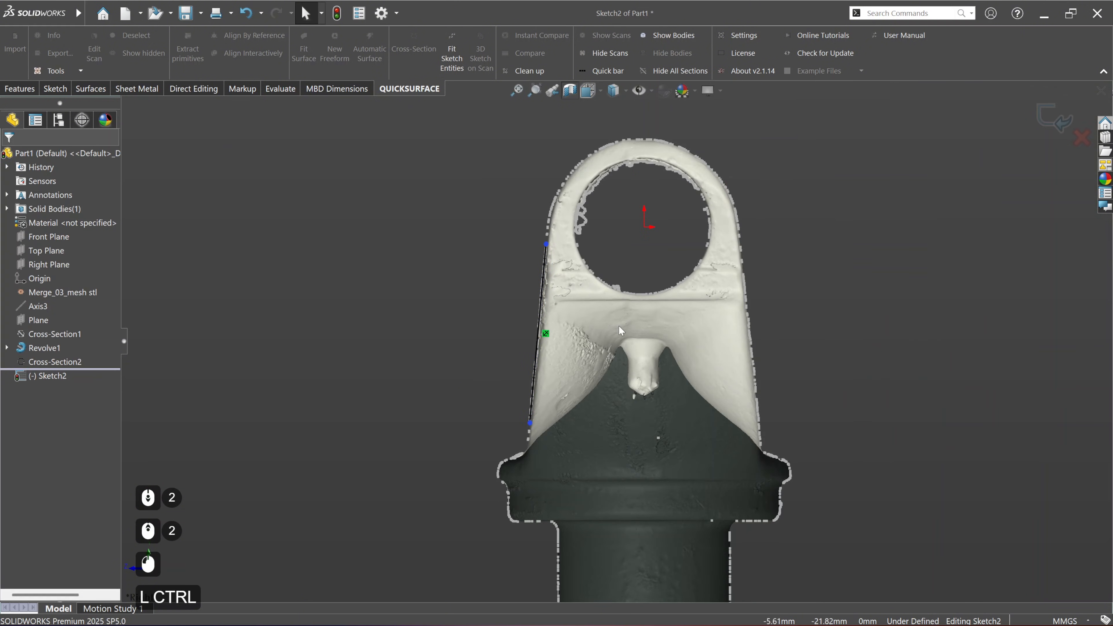
# Step: Sketch a vertical line about 84 mm long from the origin down through the middle of the yoke
pyautogui.moveTo(415, 220)
pyautogui.keyDown('ctrl'); pyautogui.mouseDown(button='middle')
pyautogui.moveTo(338, 223)
pyautogui.moveTo(334, 237)
pyautogui.mouseUp(button='middle'); pyautogui.keyUp('ctrl')
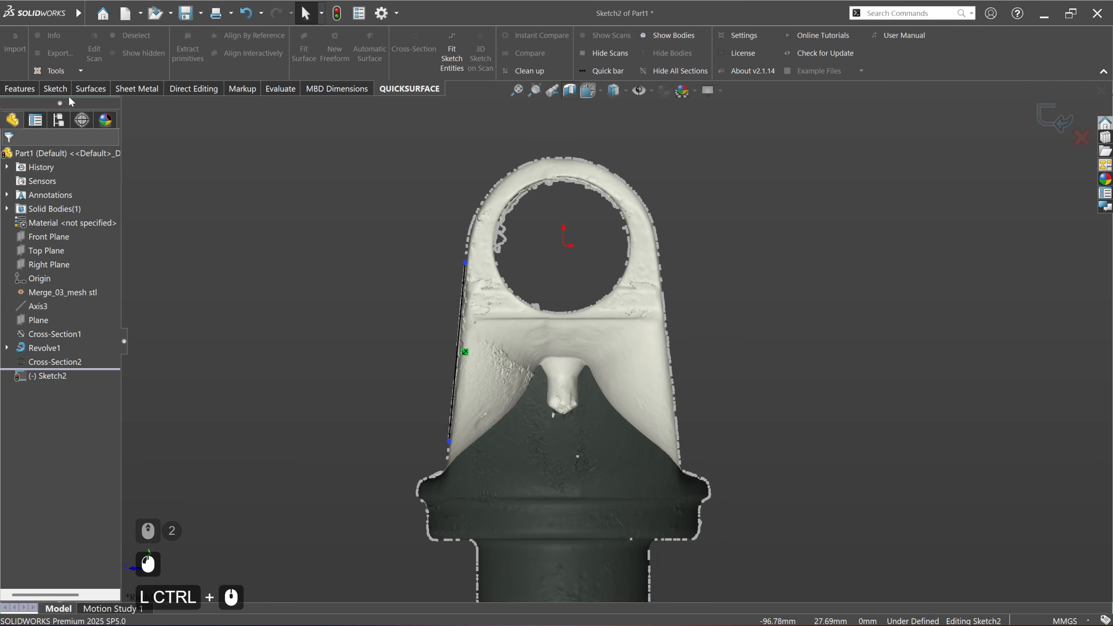
pyautogui.click(60, 91)
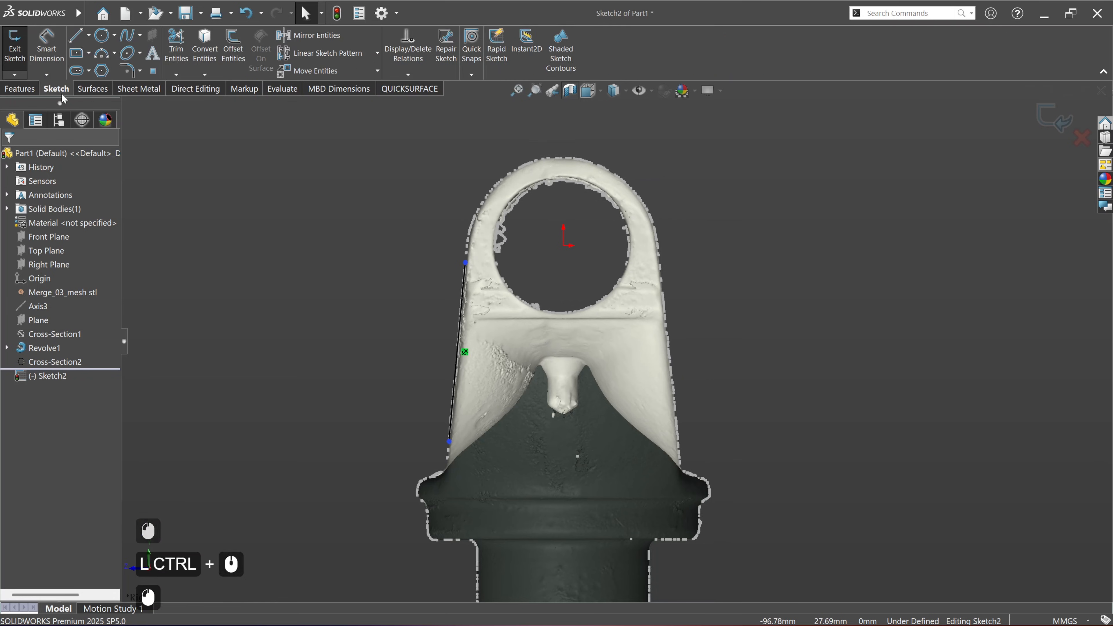
pyautogui.click(76, 35)
pyautogui.click(565, 247)
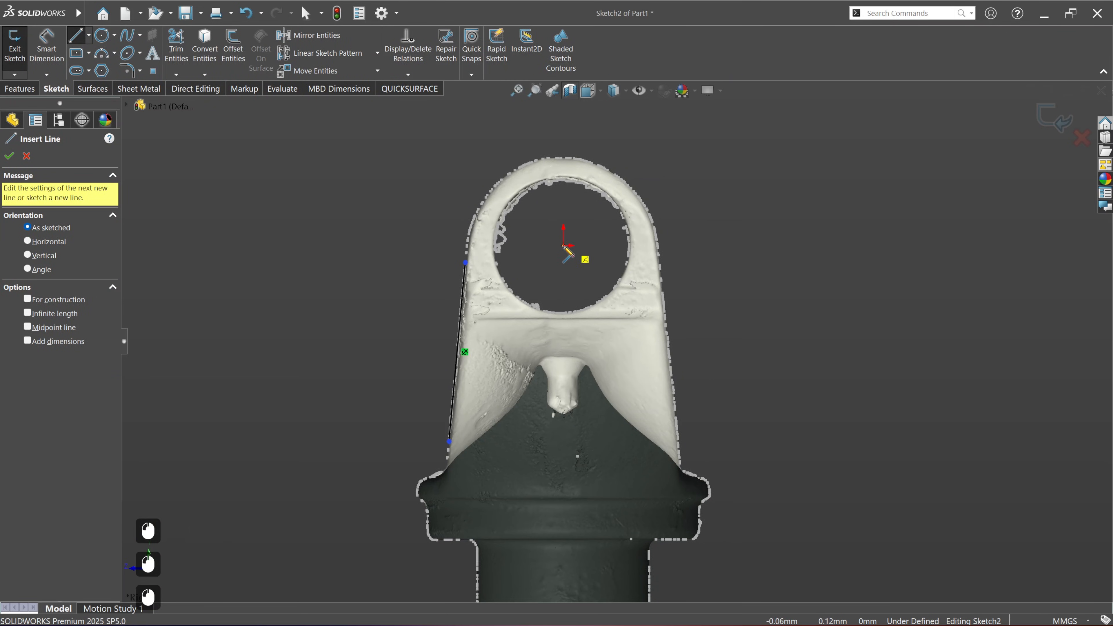
pyautogui.scroll(3, 570, 333)
pyautogui.click(586, 506)
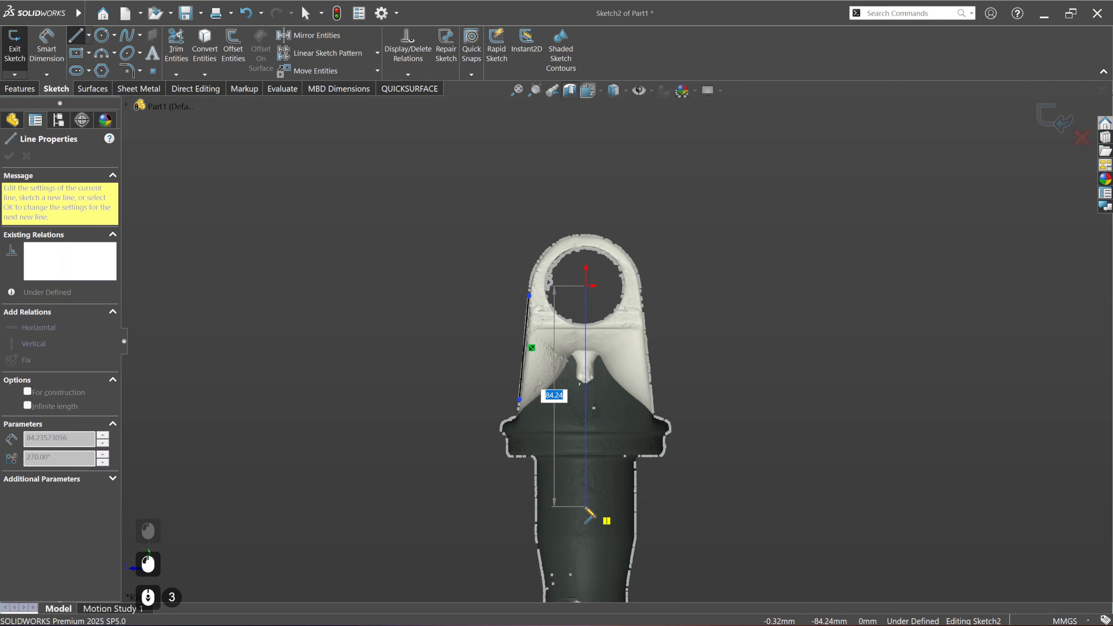
pyautogui.press('Escape')
pyautogui.press('Escape')
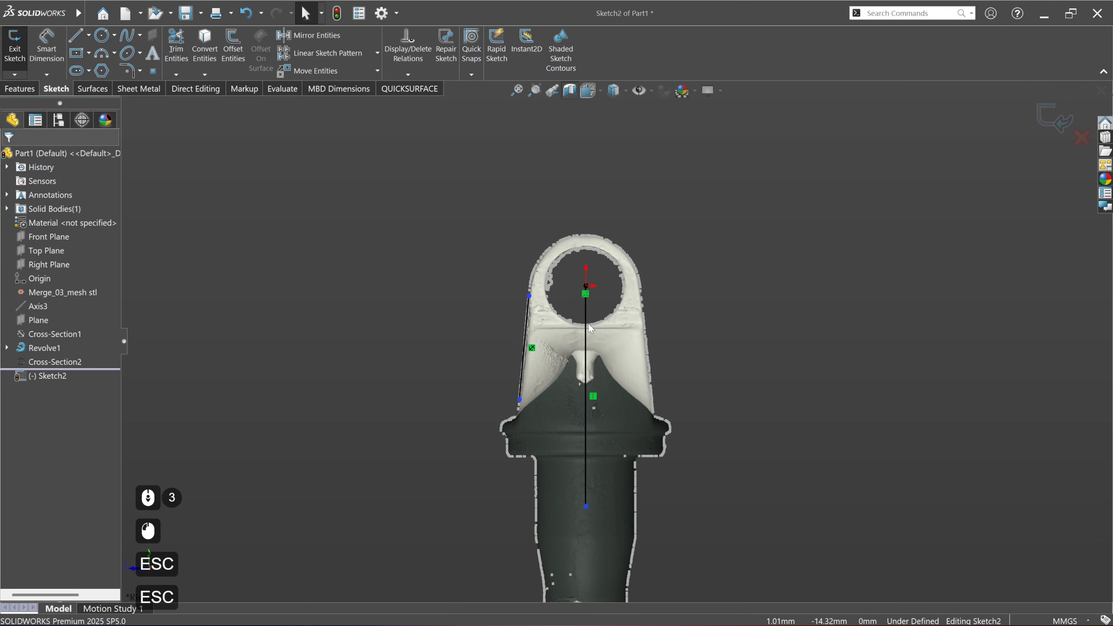
# Step: Convert the vertical centre line to construction geometry and mirror the fitted tapered side line about it
pyautogui.scroll(-1, 588, 329)
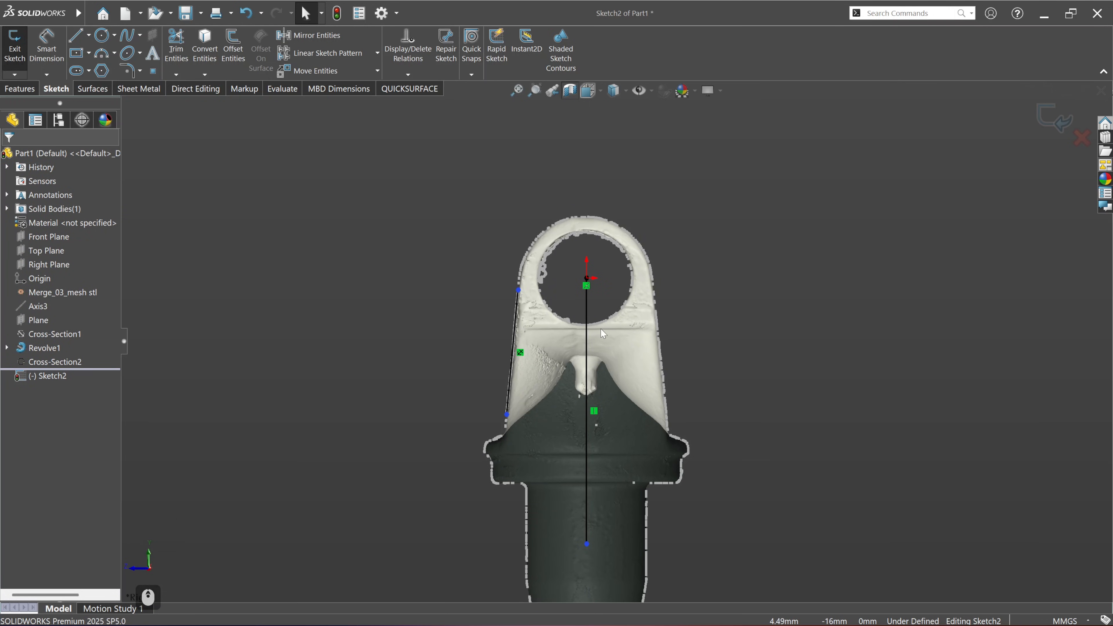
pyautogui.click(587, 328)
pyautogui.click(808, 355)
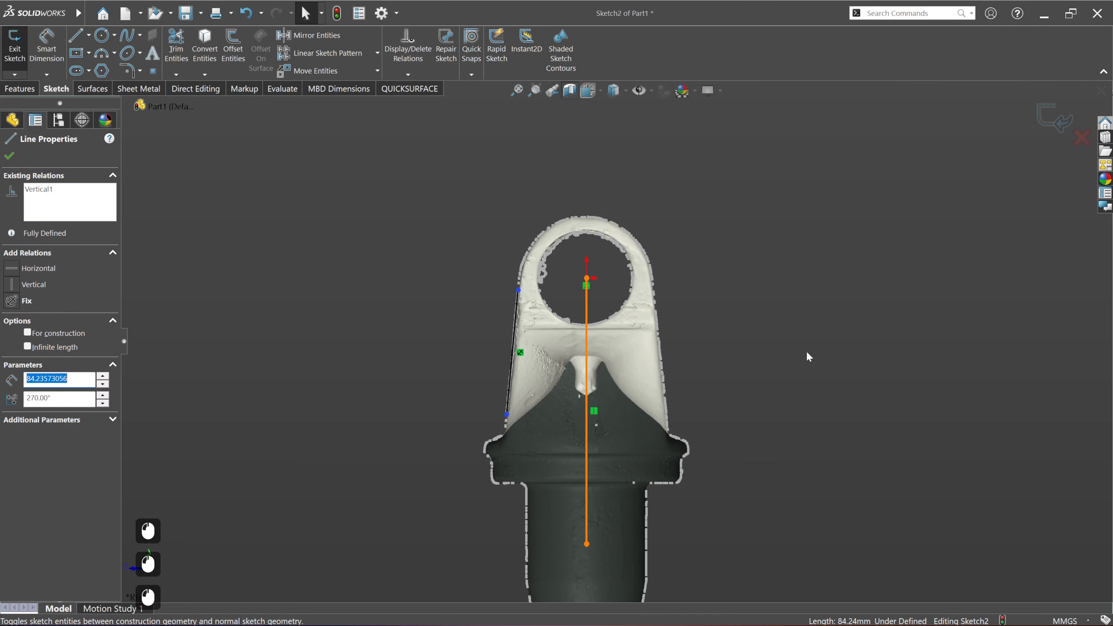
pyautogui.click(512, 329)
pyautogui.keyDown('ctrl'); pyautogui.click(587, 331); pyautogui.keyUp('ctrl')
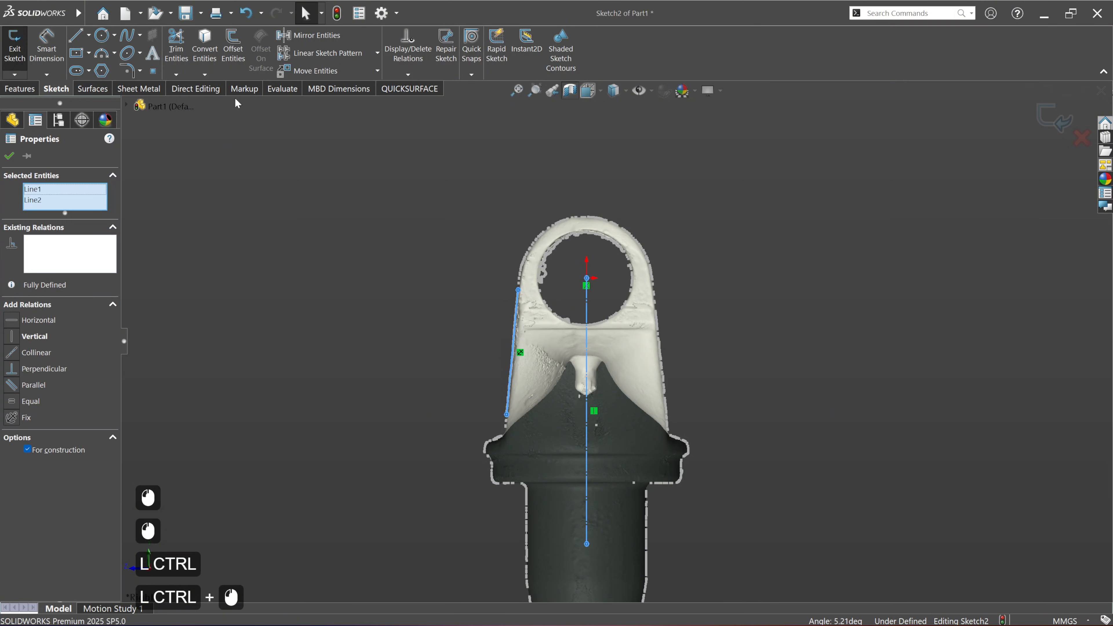
pyautogui.click(314, 36)
# Step: Examine how closely the mirrored line and the fitted line follow the scan outline along both sides of the yoke
pyautogui.scroll(-5, 675, 395)
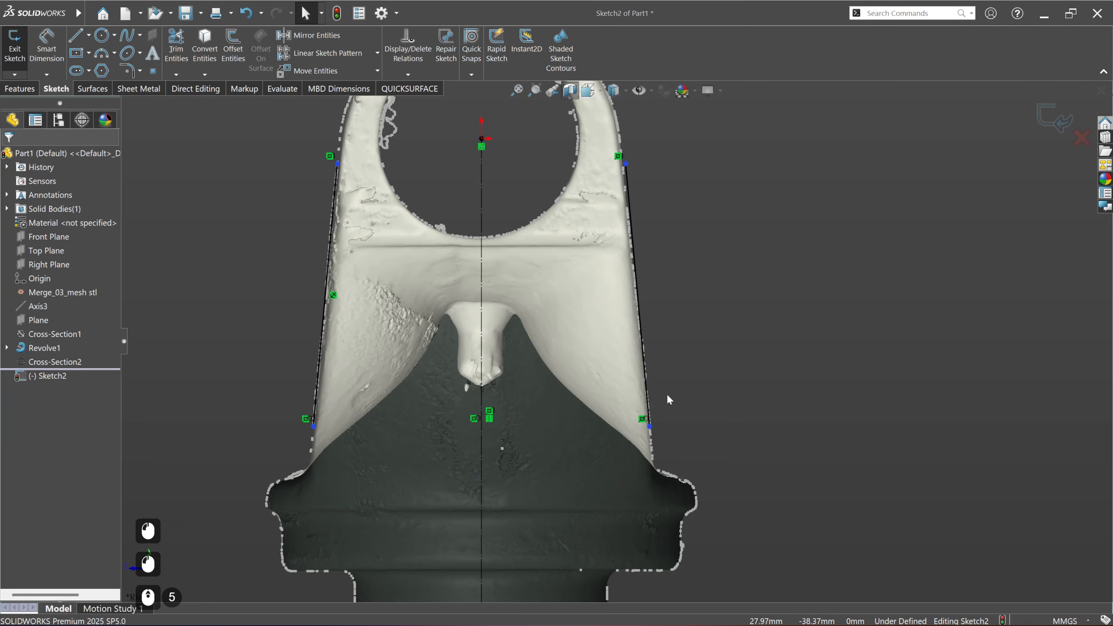
pyautogui.scroll(-2, 667, 397)
pyautogui.scroll(2, 626, 239)
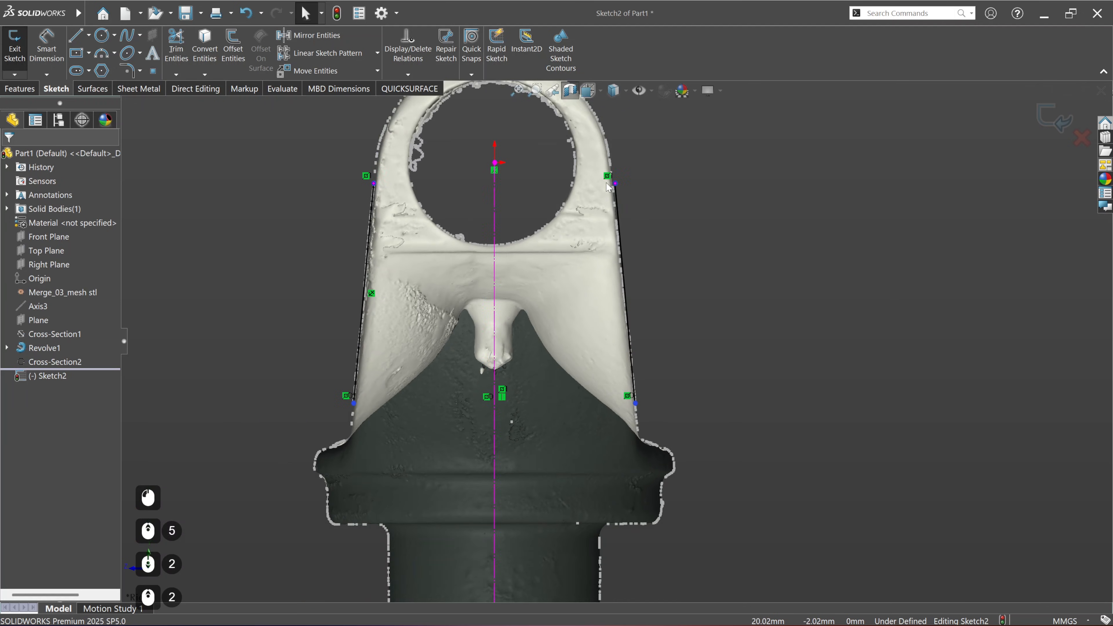
pyautogui.scroll(-4, 610, 188)
pyautogui.scroll(1, 625, 263)
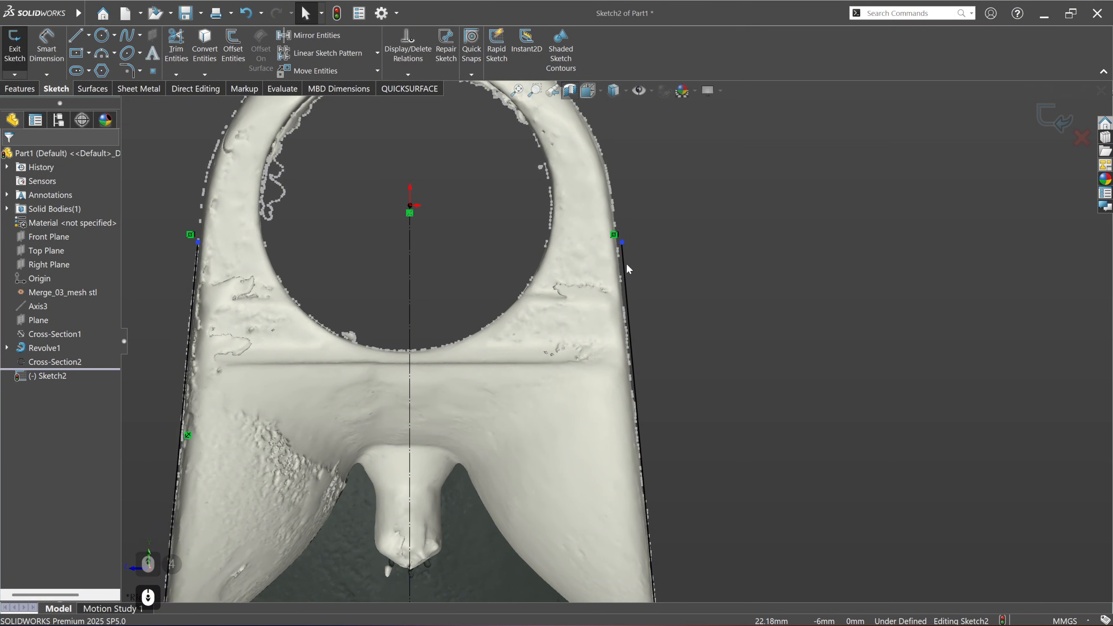
pyautogui.scroll(3, 630, 314)
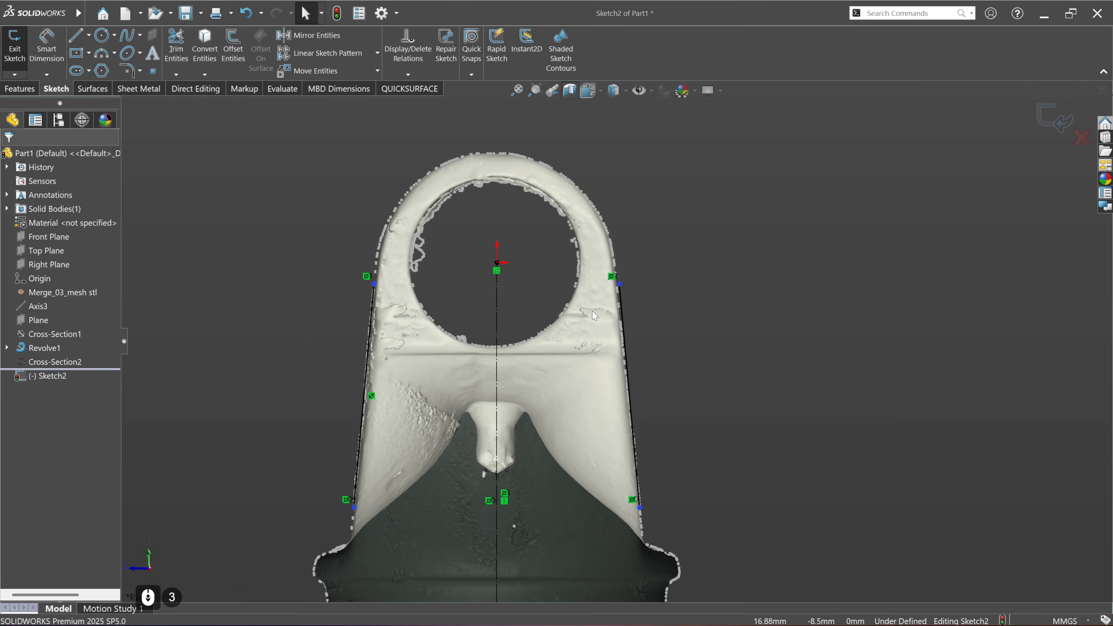
pyautogui.scroll(3, 627, 320)
pyautogui.scroll(-4, 609, 350)
pyautogui.scroll(3, 609, 351)
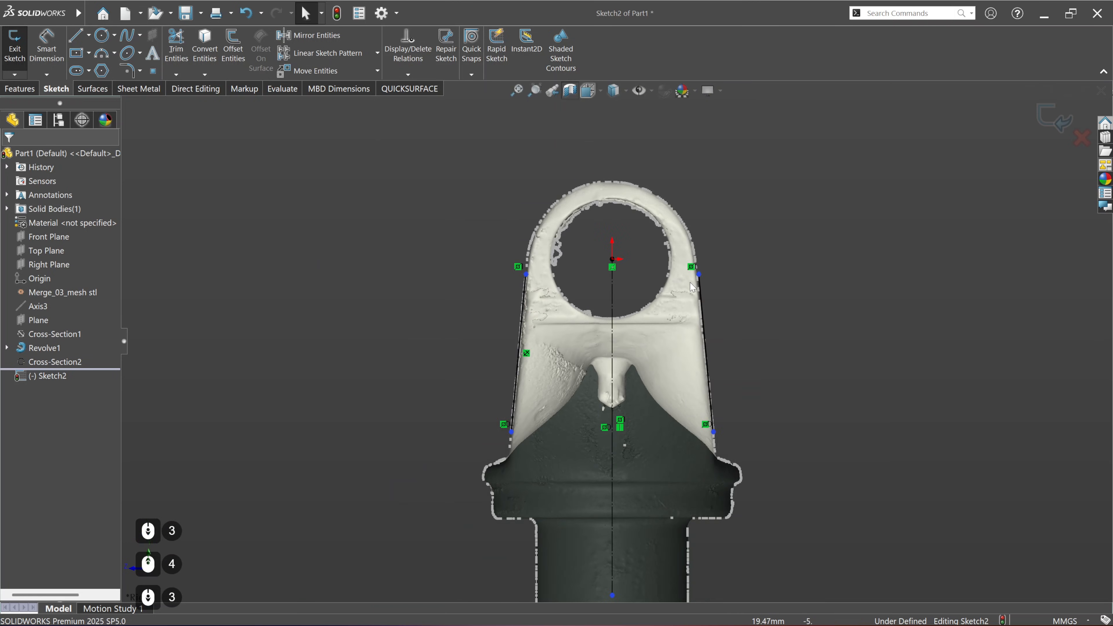
pyautogui.scroll(-1, 710, 269)
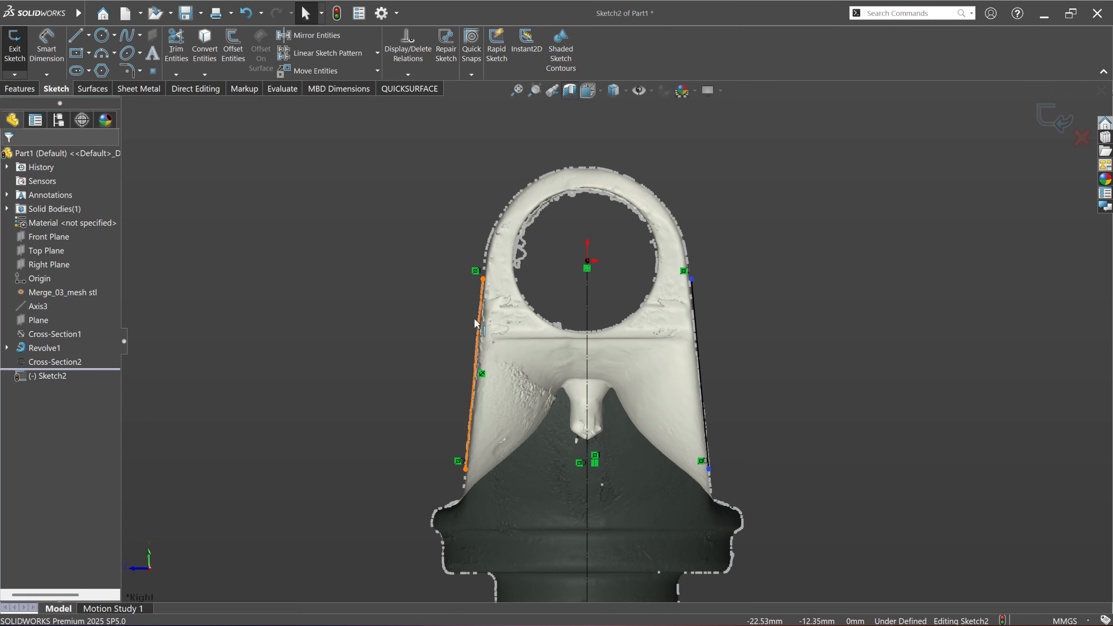
# Step: Sketch a circle centred on the origin within the yoke's ear
pyautogui.keyDown('ctrl'); pyautogui.moveTo(596, 285); pyautogui.dragTo(599, 335, button='middle'); pyautogui.keyUp('ctrl')
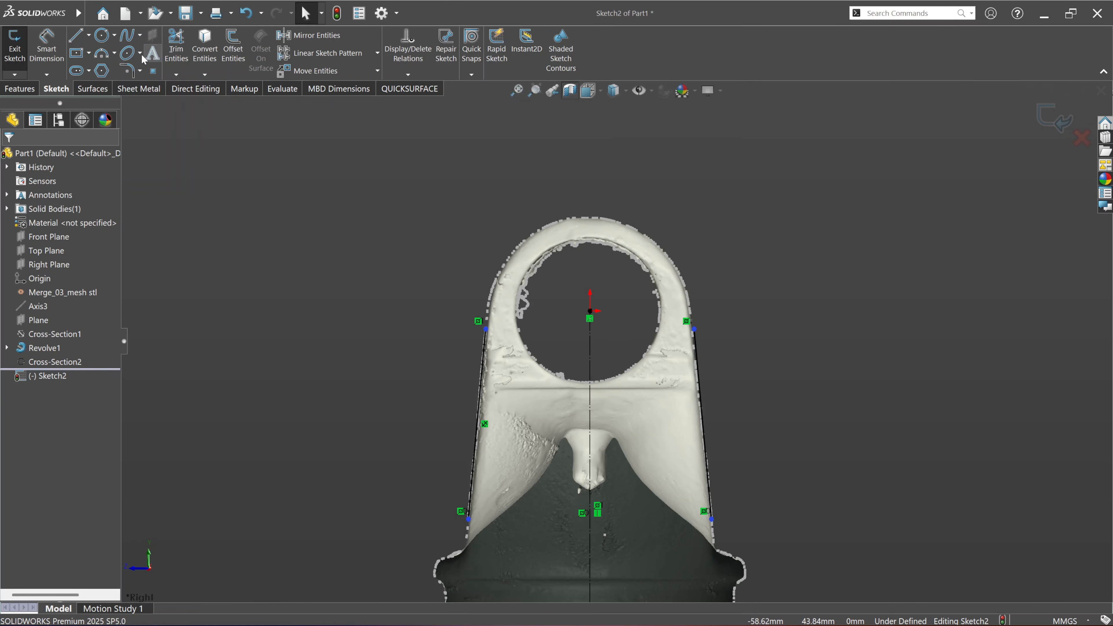
pyautogui.click(102, 36)
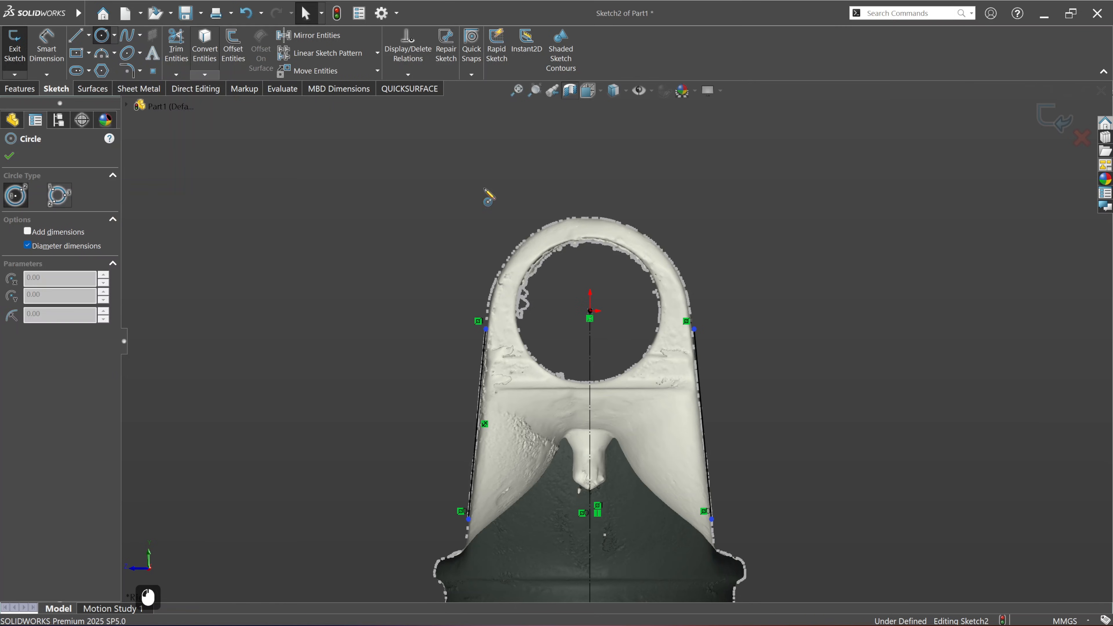
pyautogui.click(590, 319)
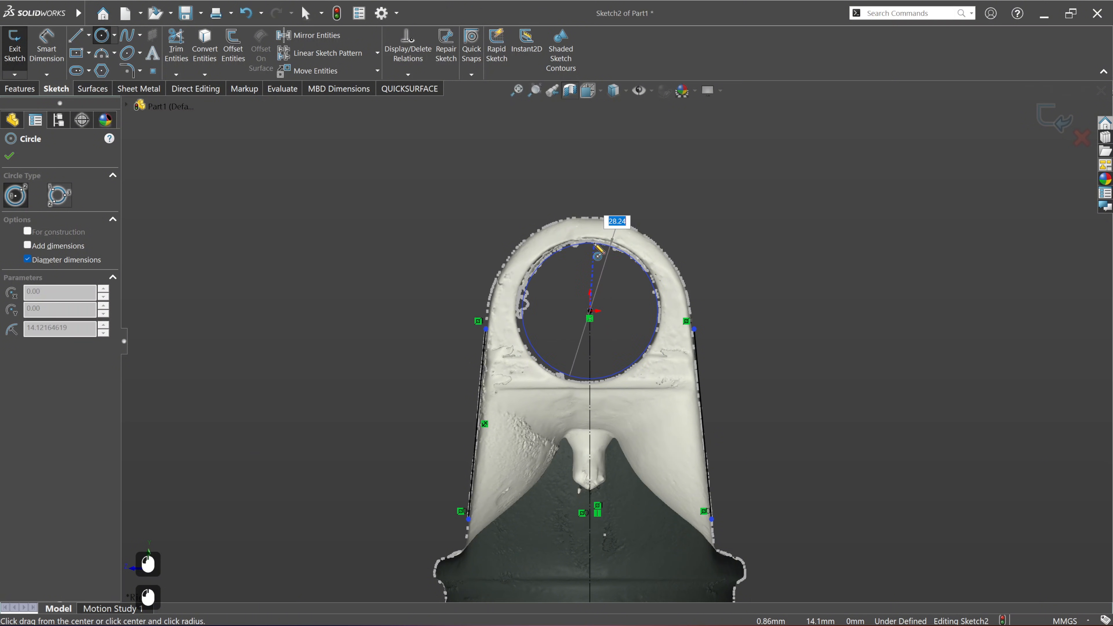
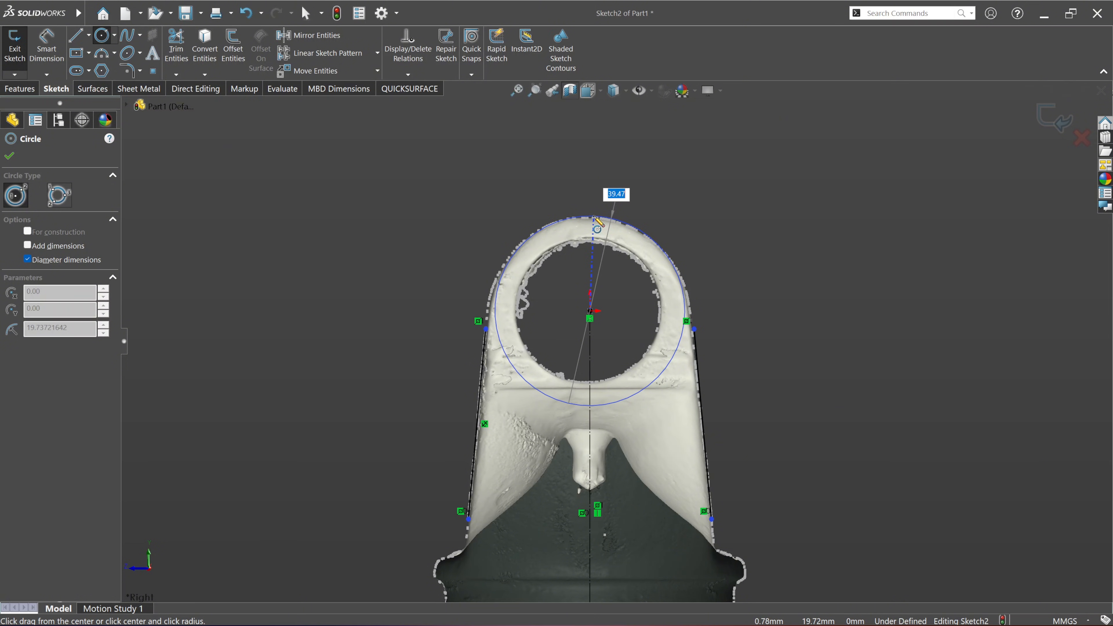
# Step: Fit a circle about 41 mm in diameter to the scan's rounded outer edge around the yoke's ear
pyautogui.press('Escape')
pyautogui.press('Escape')
pyautogui.click(410, 89)
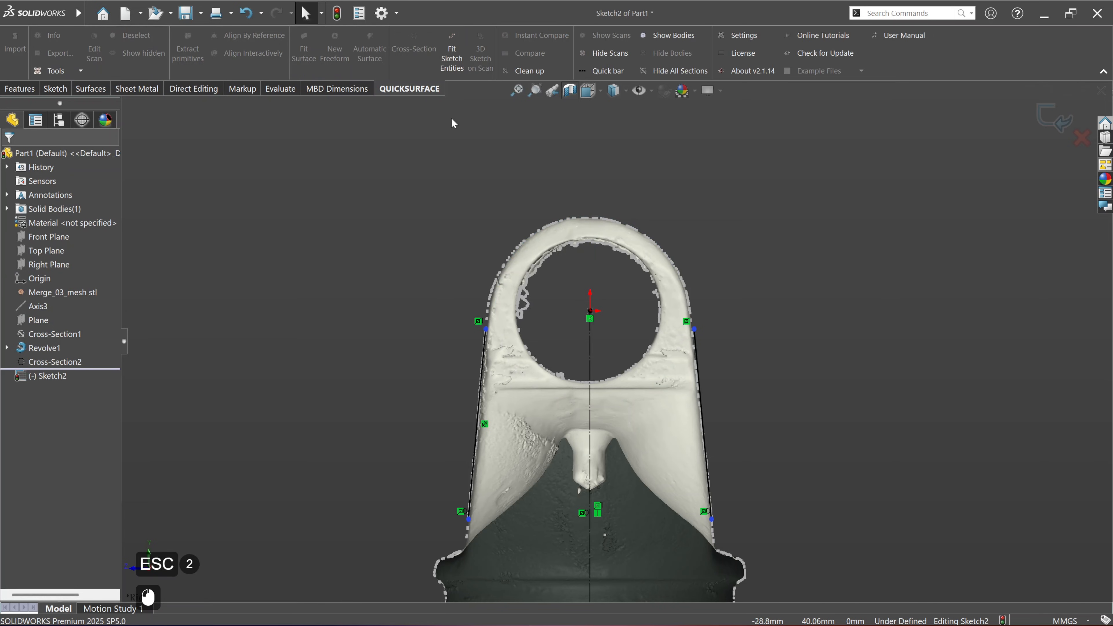
pyautogui.click(452, 57)
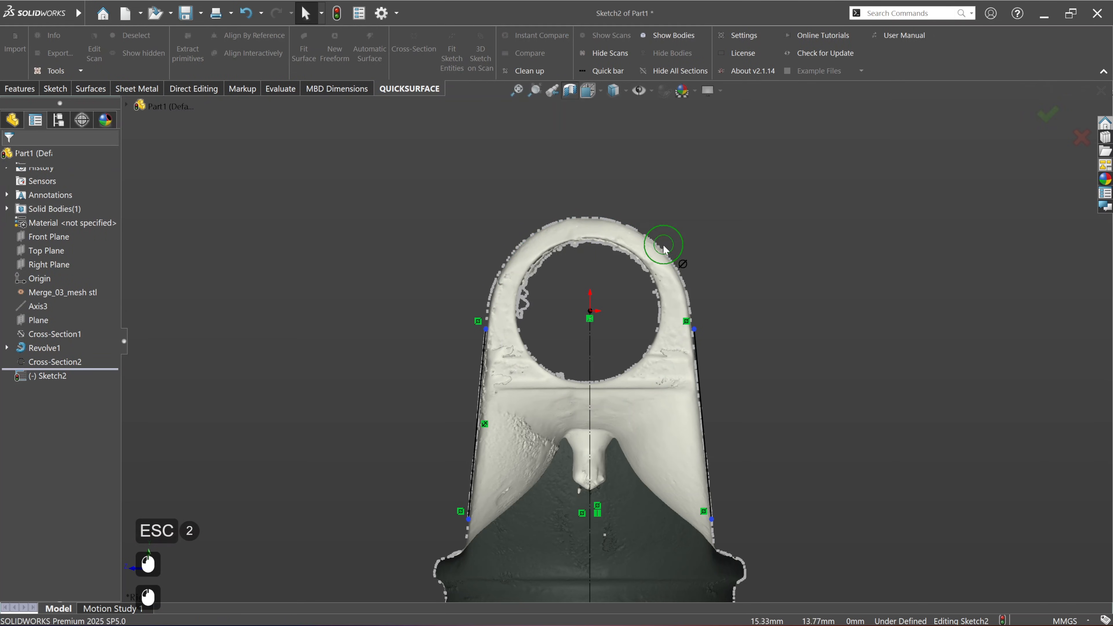
pyautogui.scroll(-2, 609, 219)
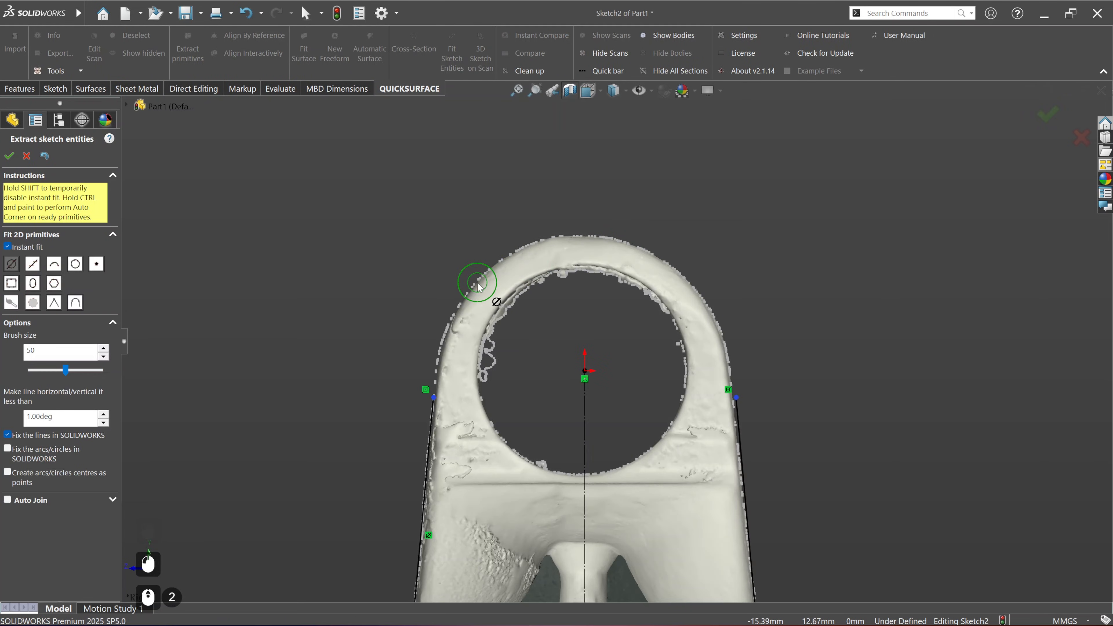
pyautogui.moveTo(478, 286)
pyautogui.mouseDown()
pyautogui.moveTo(531, 233)
pyautogui.moveTo(640, 243)
pyautogui.moveTo(692, 282)
pyautogui.mouseUp()
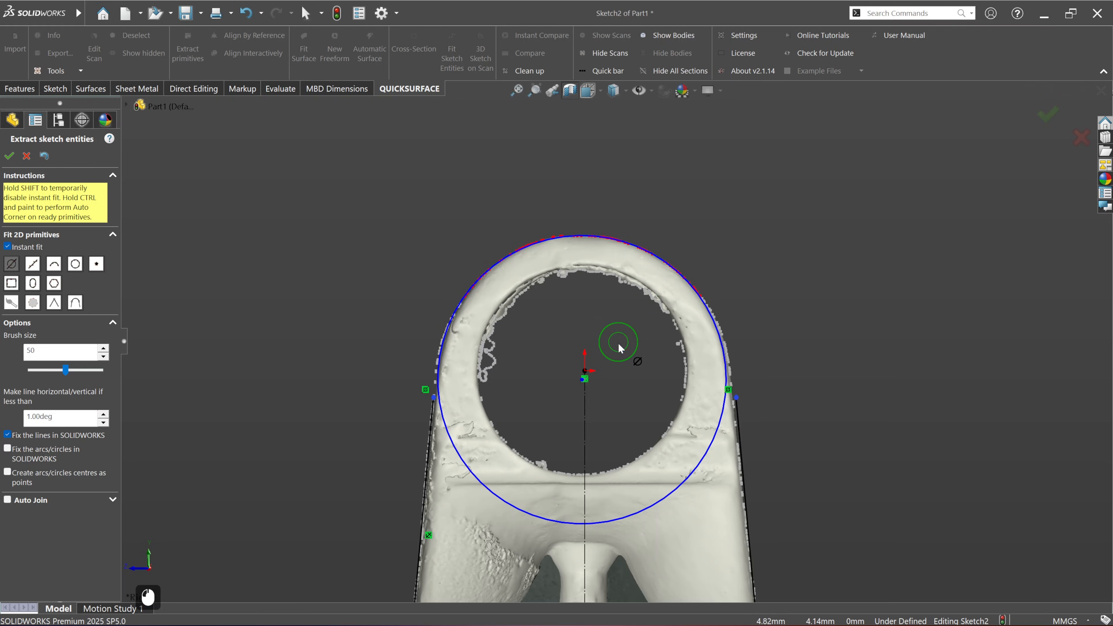
pyautogui.press('Escape')
pyautogui.click(9, 156)
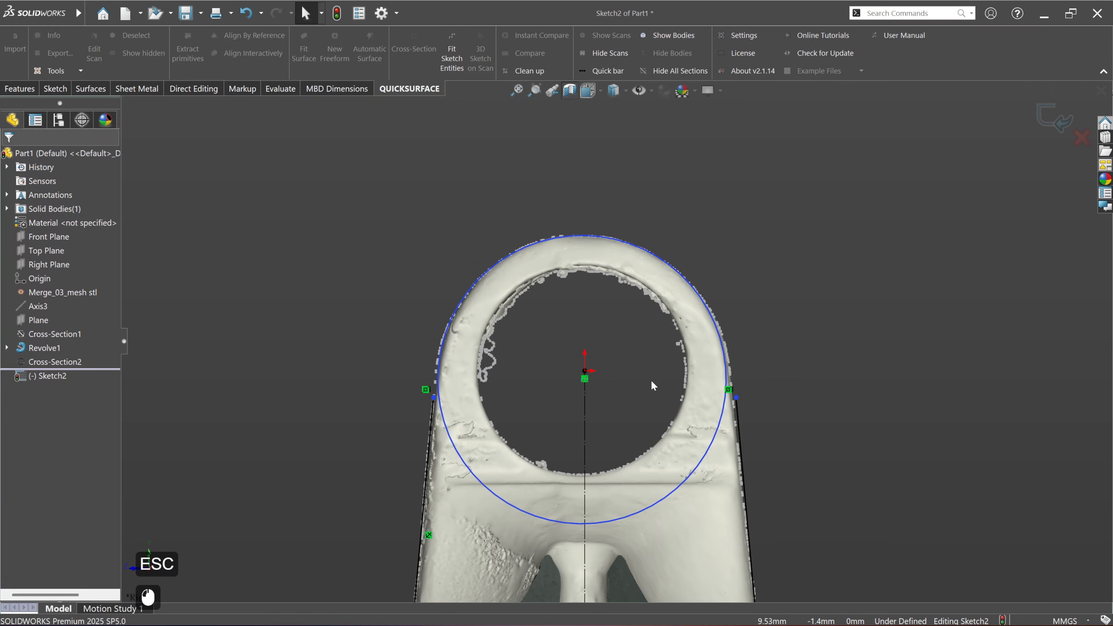
# Step: Move the fitted circle's centre onto the vertical construction line, about 1.3 mm below the origin
pyautogui.click(632, 515)
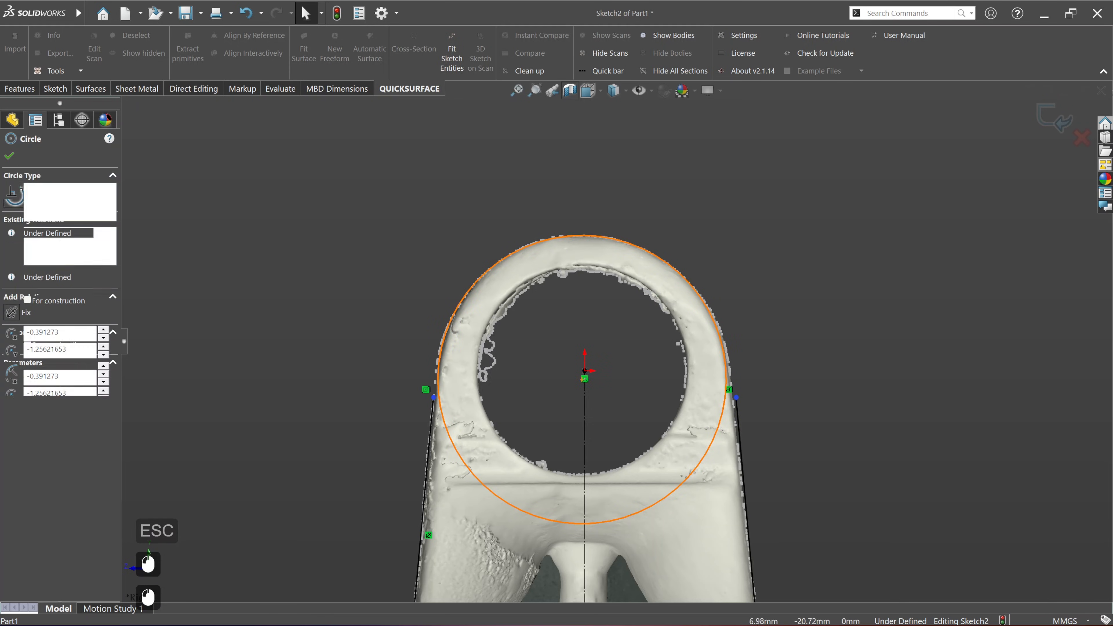
pyautogui.scroll(-3, 592, 382)
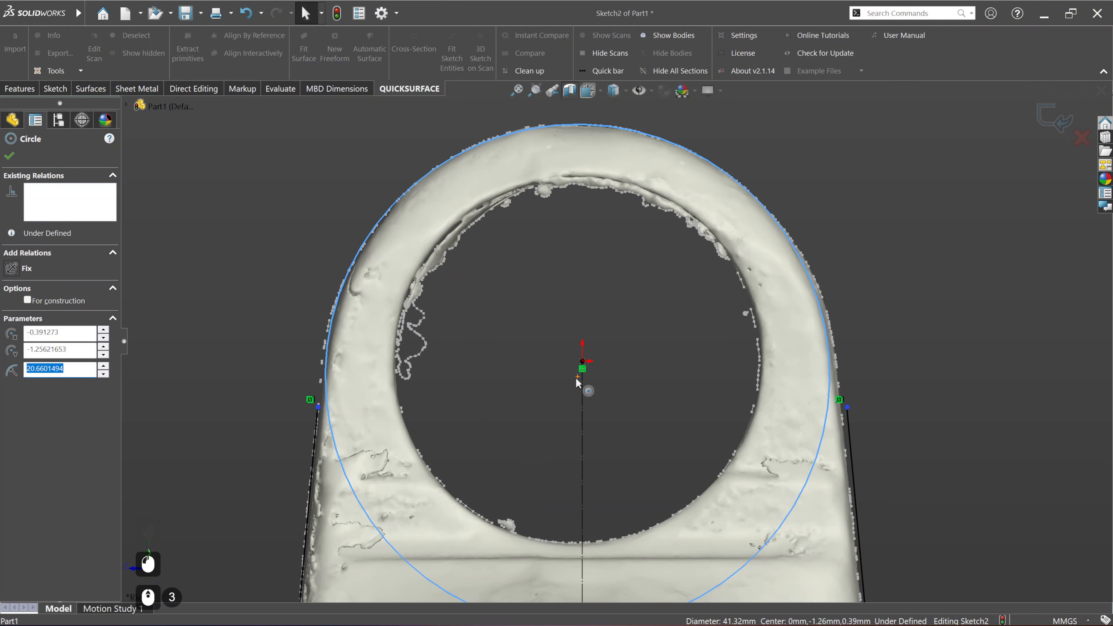
pyautogui.scroll(-1, 587, 384)
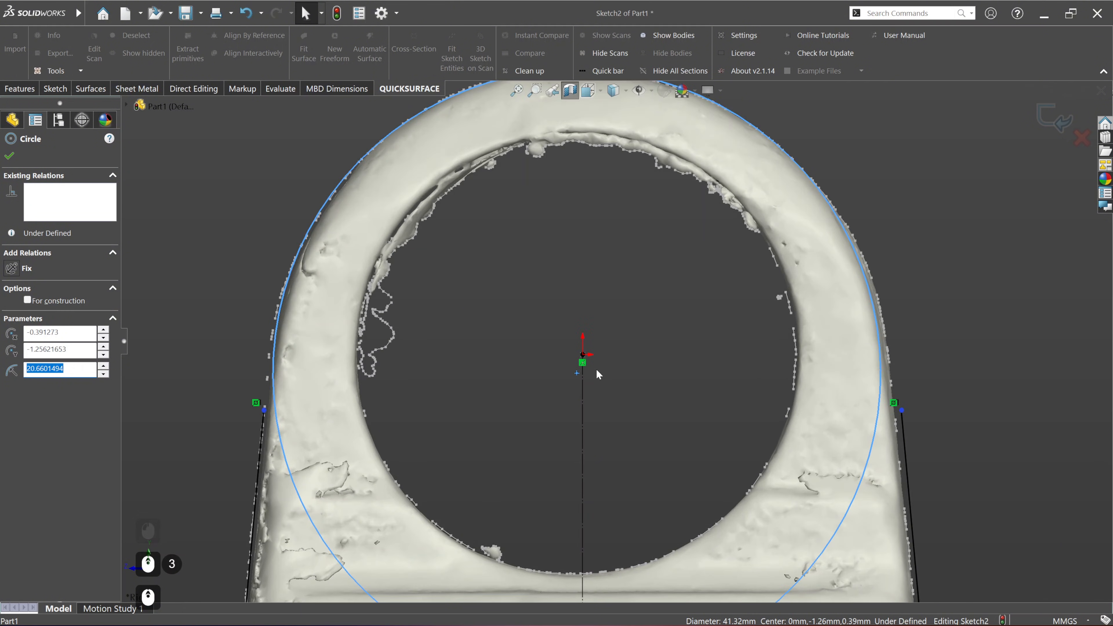
pyautogui.click(577, 375)
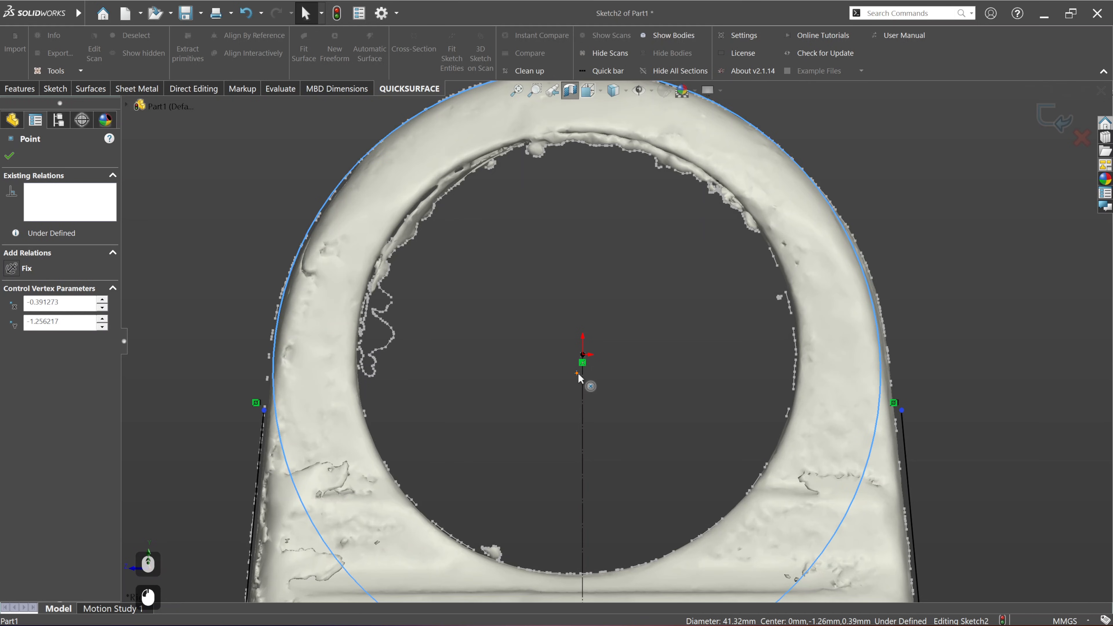
pyautogui.moveTo(583, 375); pyautogui.dragTo(582, 374)
pyautogui.scroll(1, 618, 344)
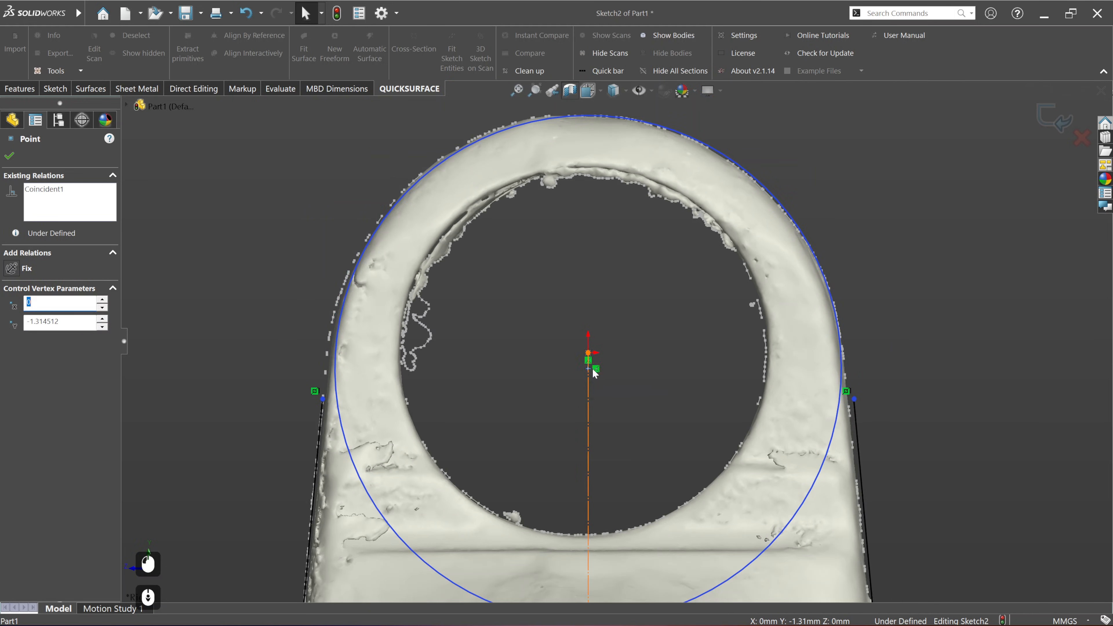
pyautogui.click(923, 305)
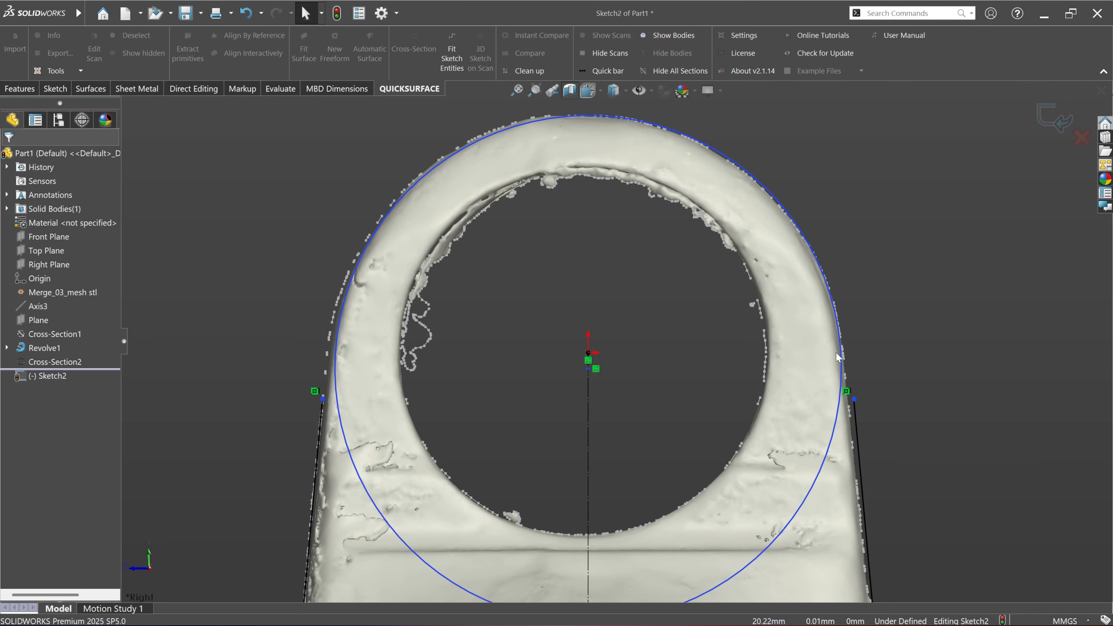
# Step: Try to make the mirrored side line's upper endpoint coincident with the fitted circle, and undo the relation
pyautogui.click(855, 400)
pyautogui.keyDown('ctrl'); pyautogui.click(832, 303); pyautogui.keyUp('ctrl')
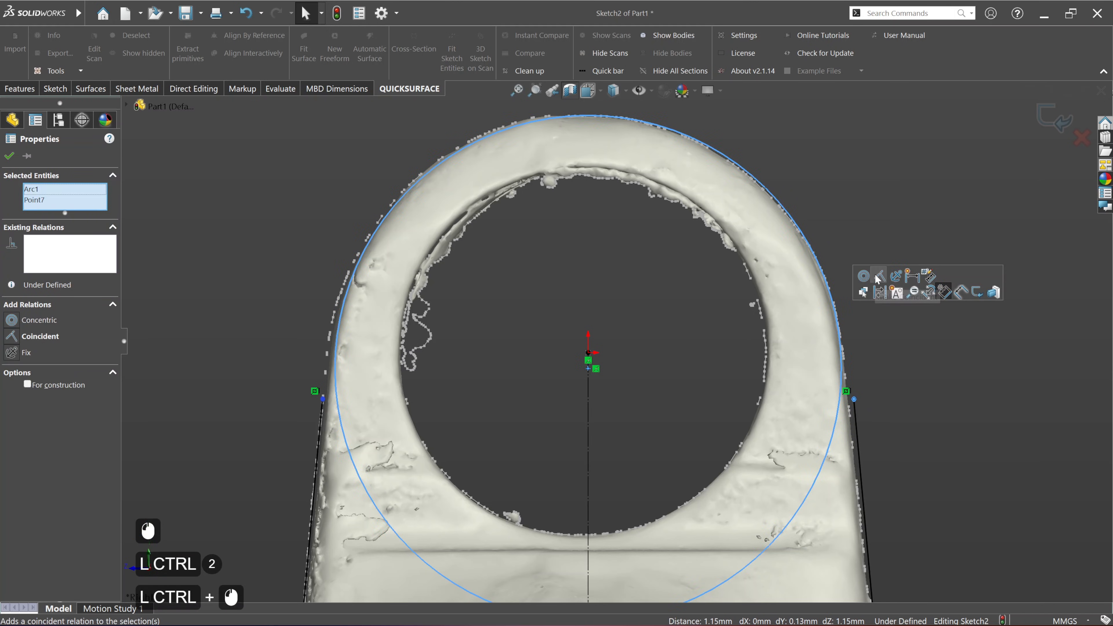
pyautogui.click(876, 274)
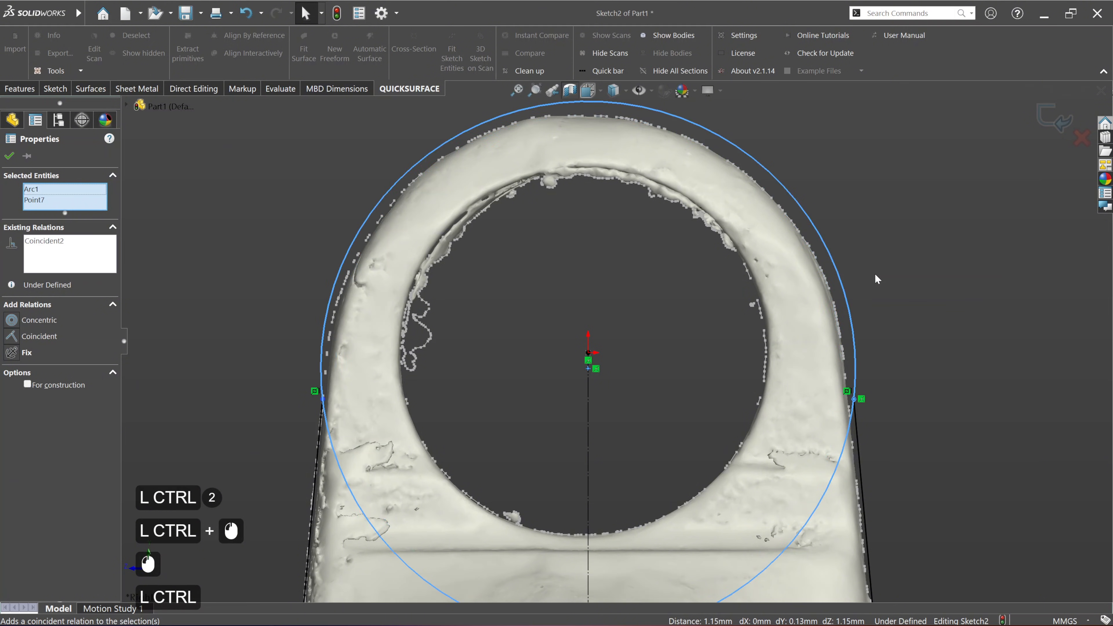
pyautogui.hotkey('ctrl', 'z')
pyautogui.click(855, 399)
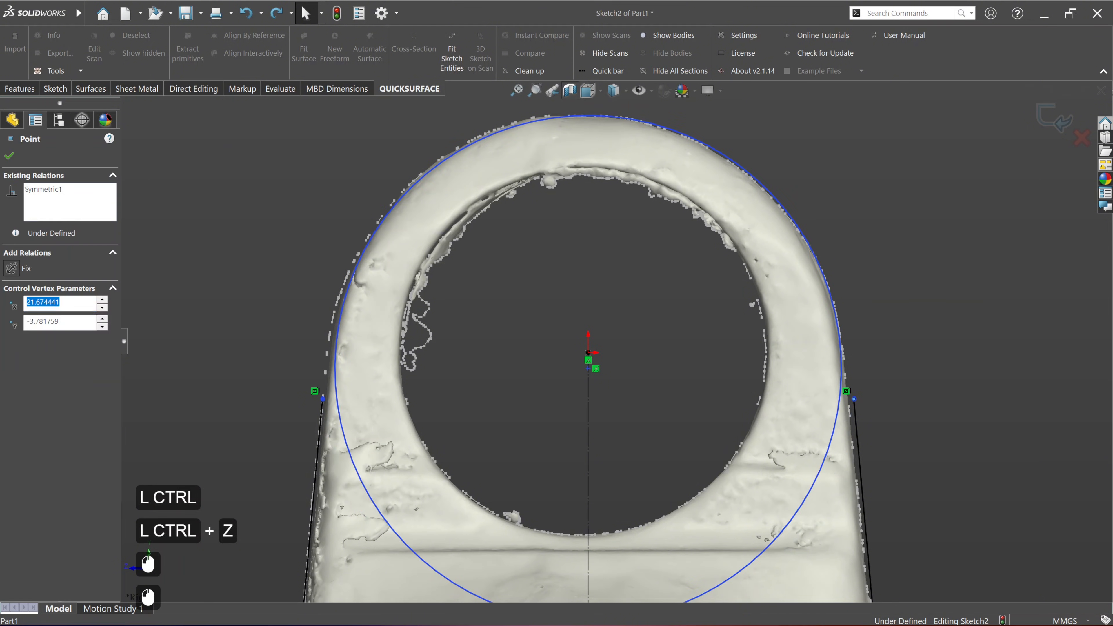
pyautogui.keyDown('ctrl'); pyautogui.click(840, 314); pyautogui.keyUp('ctrl')
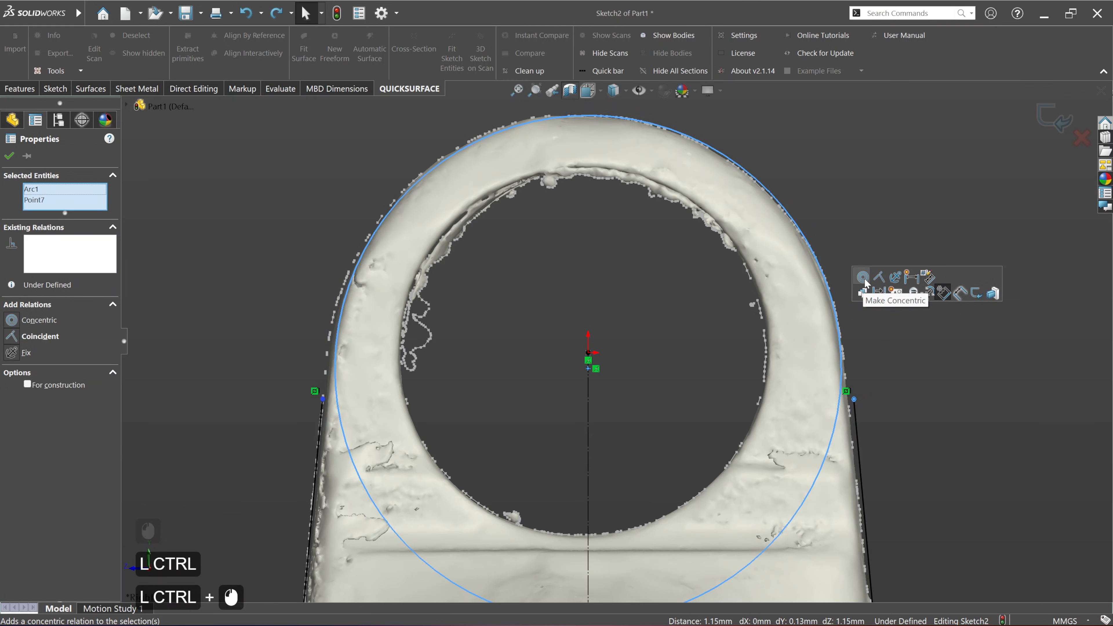
pyautogui.click(890, 353)
# Step: Extend the two tapered side lines up beyond the fitted circle and make the circle tangent to the mirrored line
pyautogui.moveTo(854, 399); pyautogui.dragTo(837, 148)
pyautogui.click(874, 222)
pyautogui.click(840, 331)
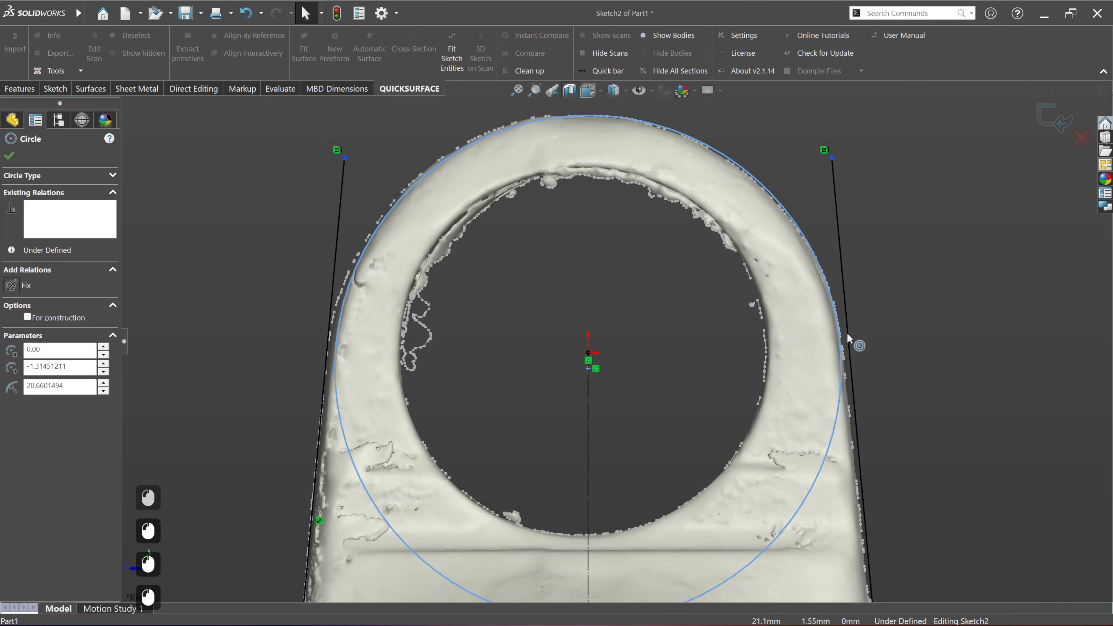
pyautogui.moveTo(847, 334); pyautogui.dragTo(845, 340)
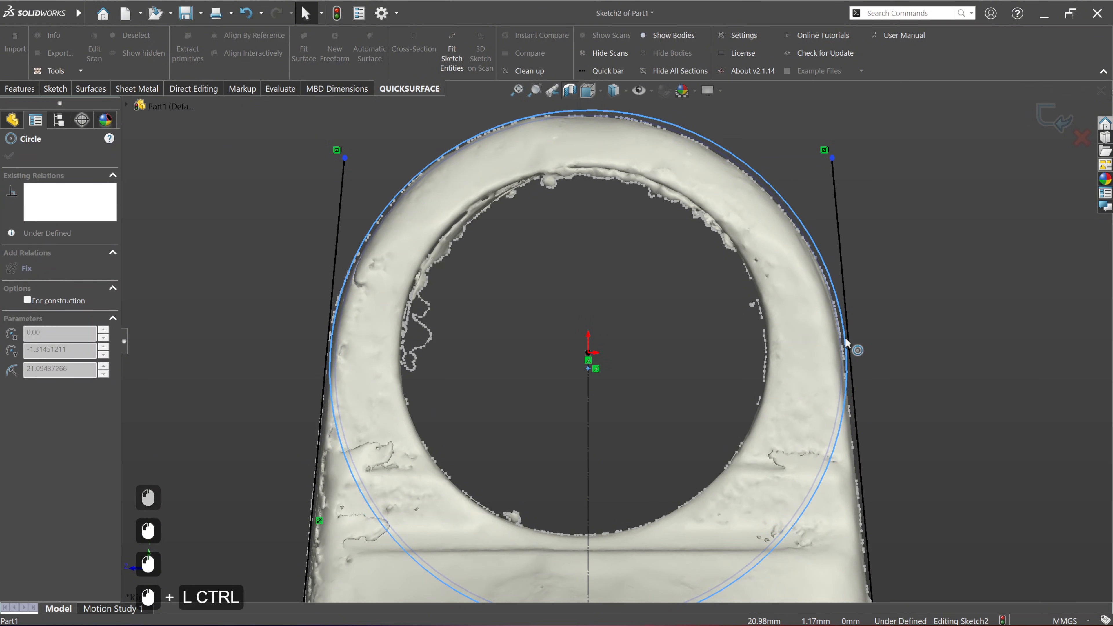
pyautogui.keyDown('ctrl'); pyautogui.click(849, 336); pyautogui.keyUp('ctrl')
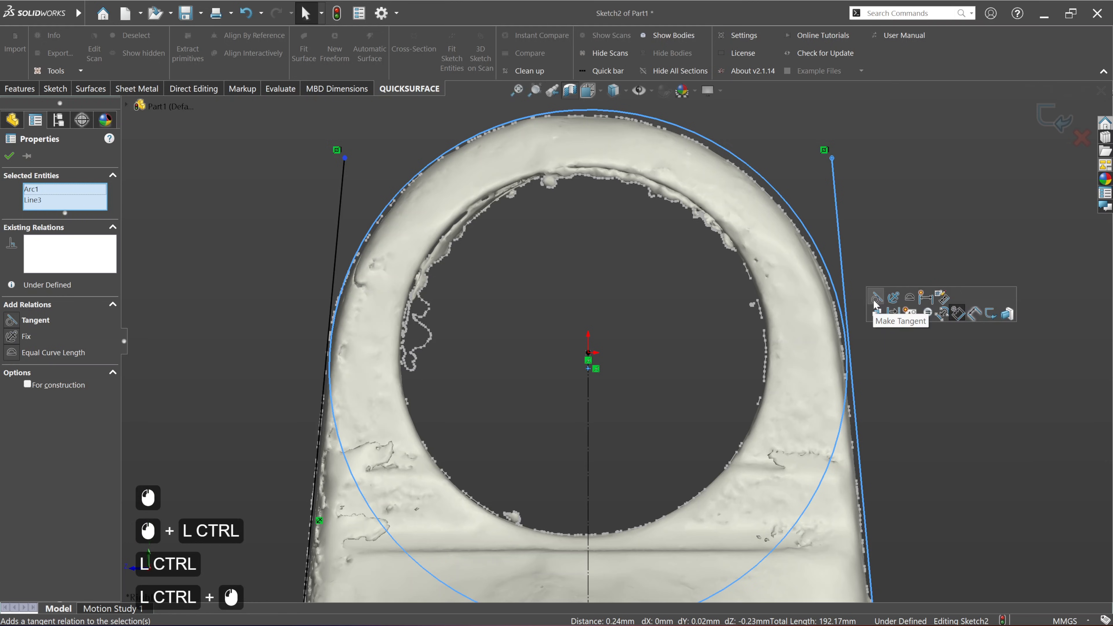
pyautogui.click(874, 300)
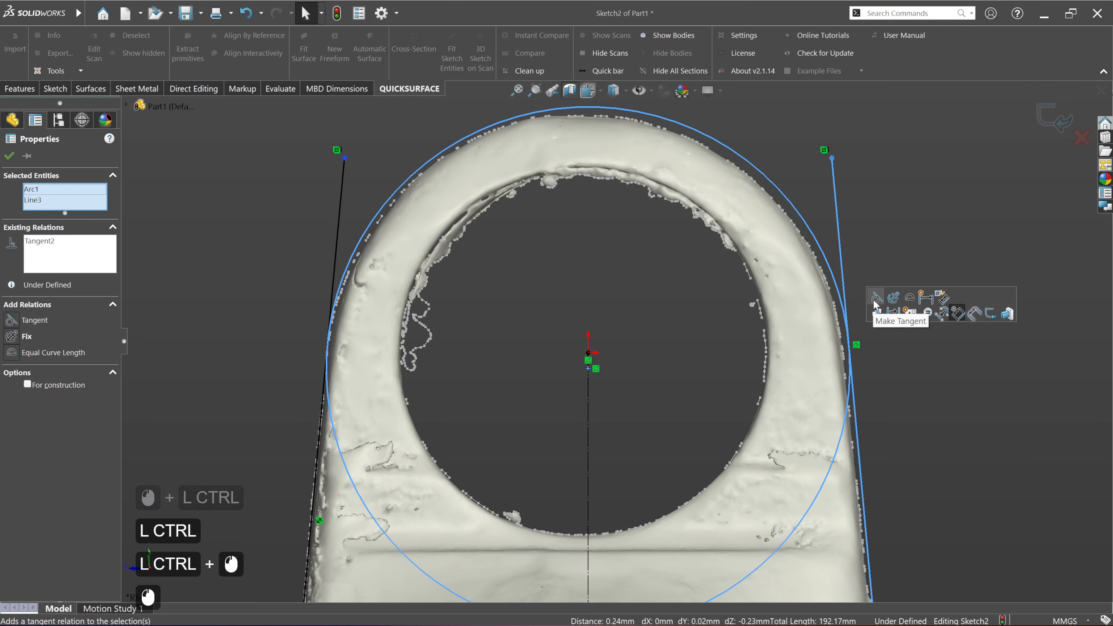
pyautogui.click(885, 417)
# Step: Lower the circle's centre along the construction line to about 2.1 mm below the origin, matching the scan's top edge
pyautogui.scroll(-3, 884, 414)
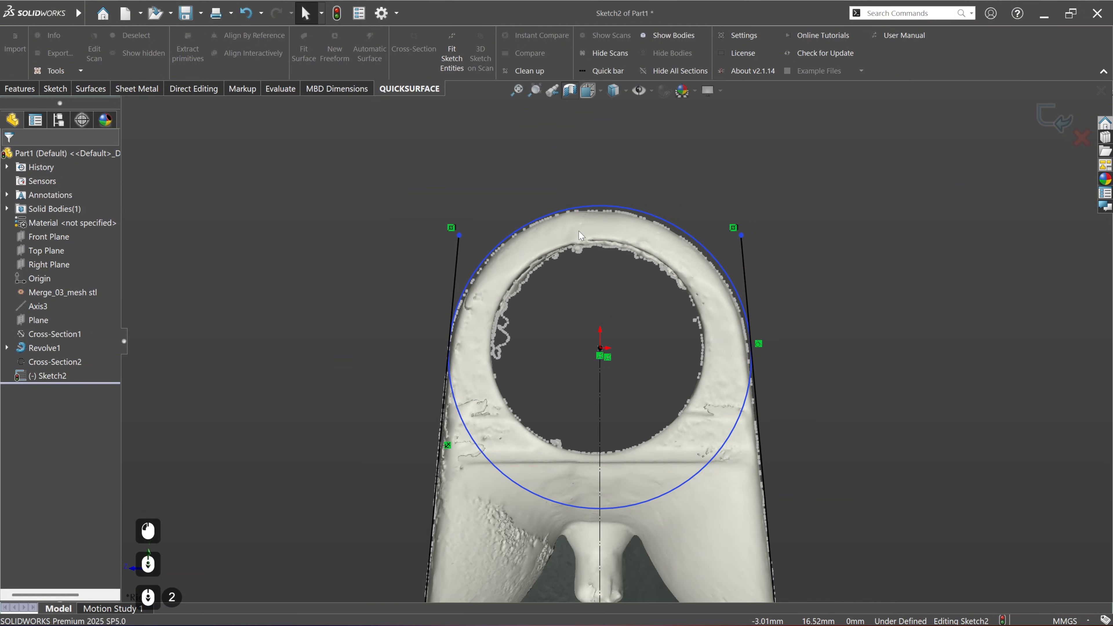
pyautogui.scroll(2, 558, 197)
pyautogui.scroll(2, 542, 324)
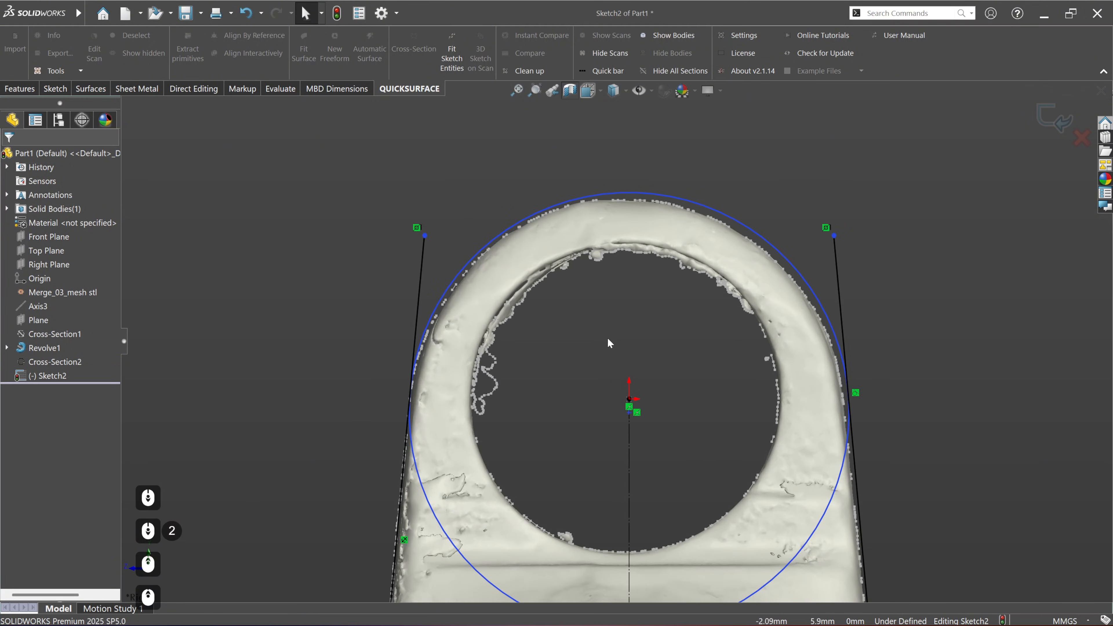
pyautogui.moveTo(609, 343)
pyautogui.keyDown('ctrl'); pyautogui.mouseDown(button='middle')
pyautogui.moveTo(621, 345)
pyautogui.moveTo(613, 219)
pyautogui.mouseUp(button='middle'); pyautogui.keyUp('ctrl')
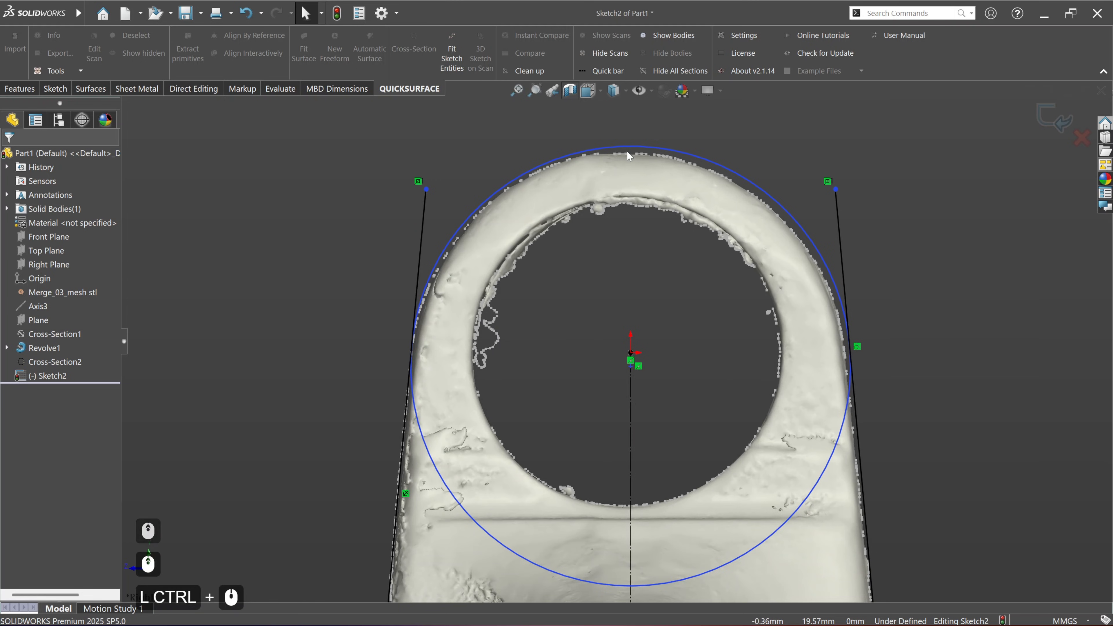
pyautogui.click(630, 368)
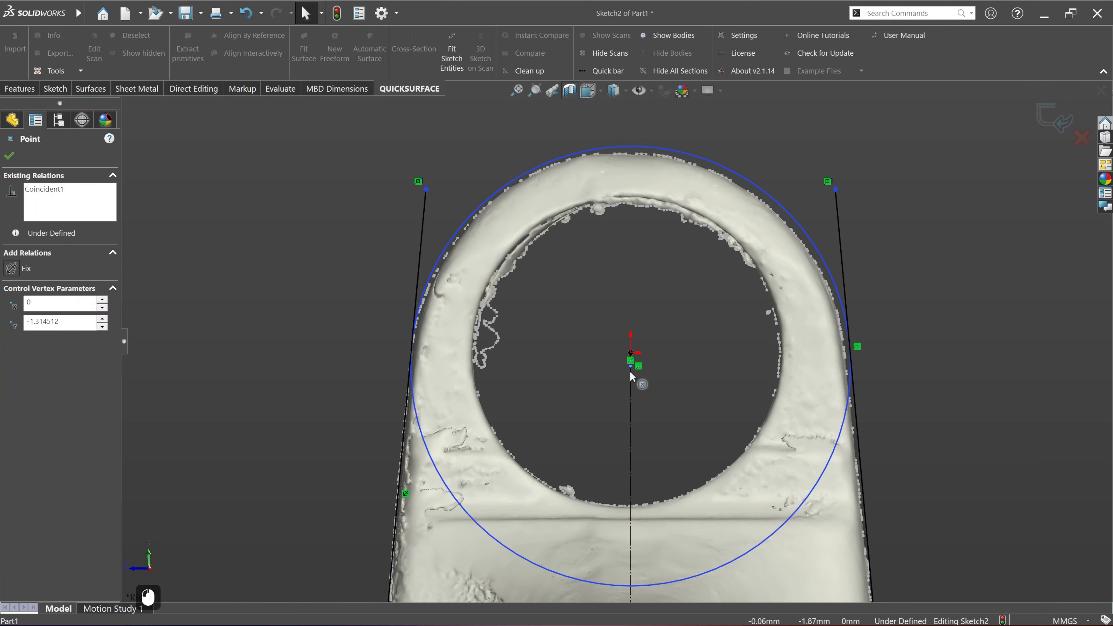
pyautogui.moveTo(630, 374); pyautogui.dragTo(630, 375)
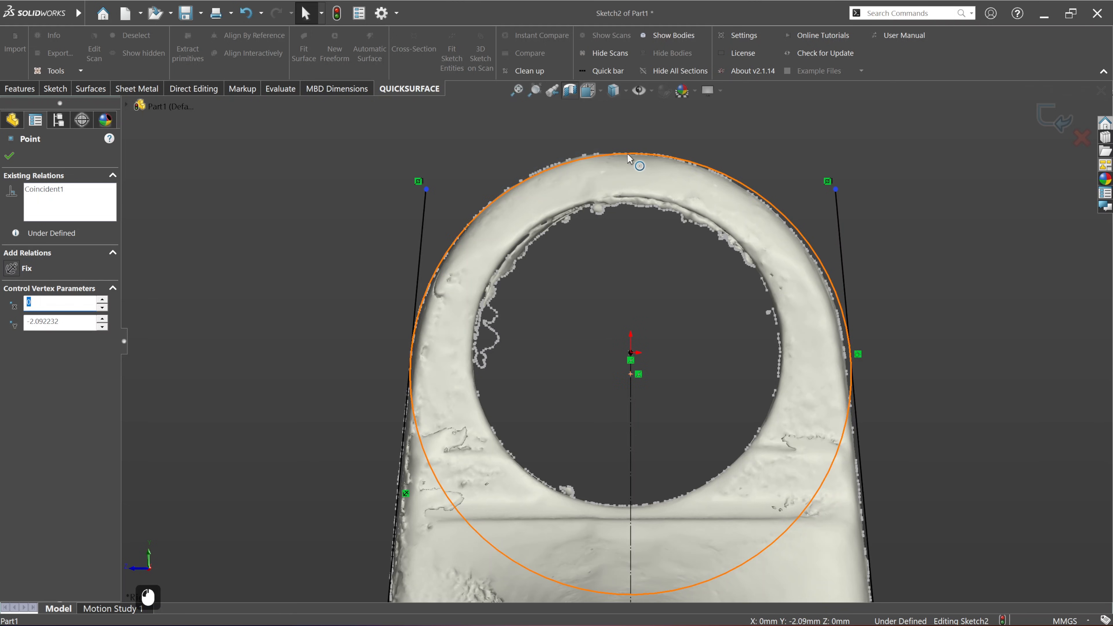
pyautogui.click(1007, 336)
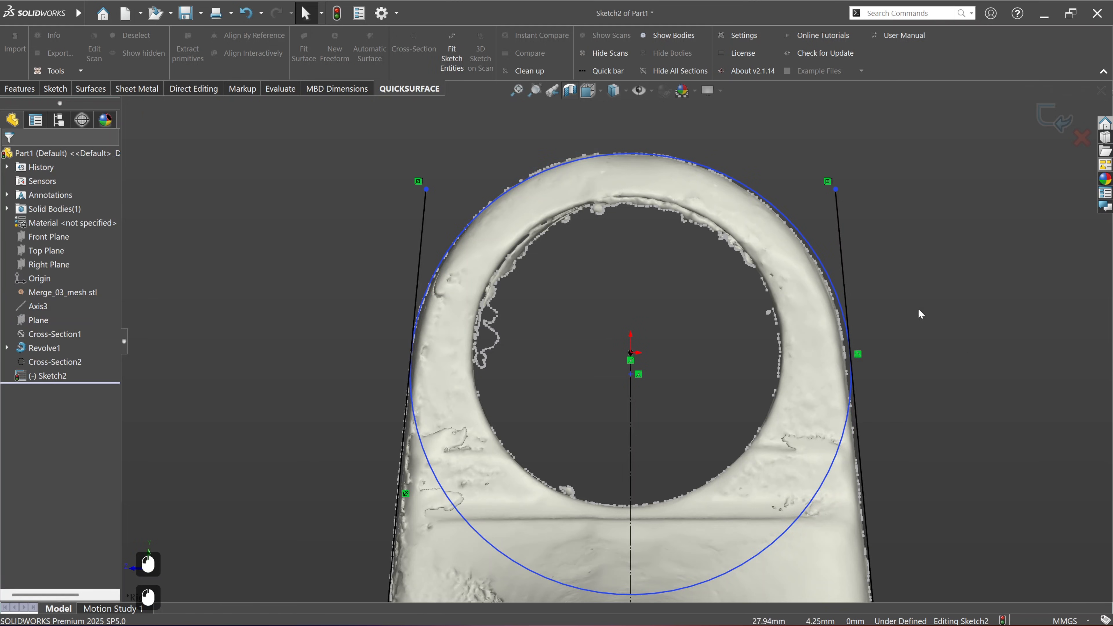
# Step: Power trim the side lines above their tangent points and the circle's lower arc, leaving one rounded outer outline
pyautogui.click(53, 89)
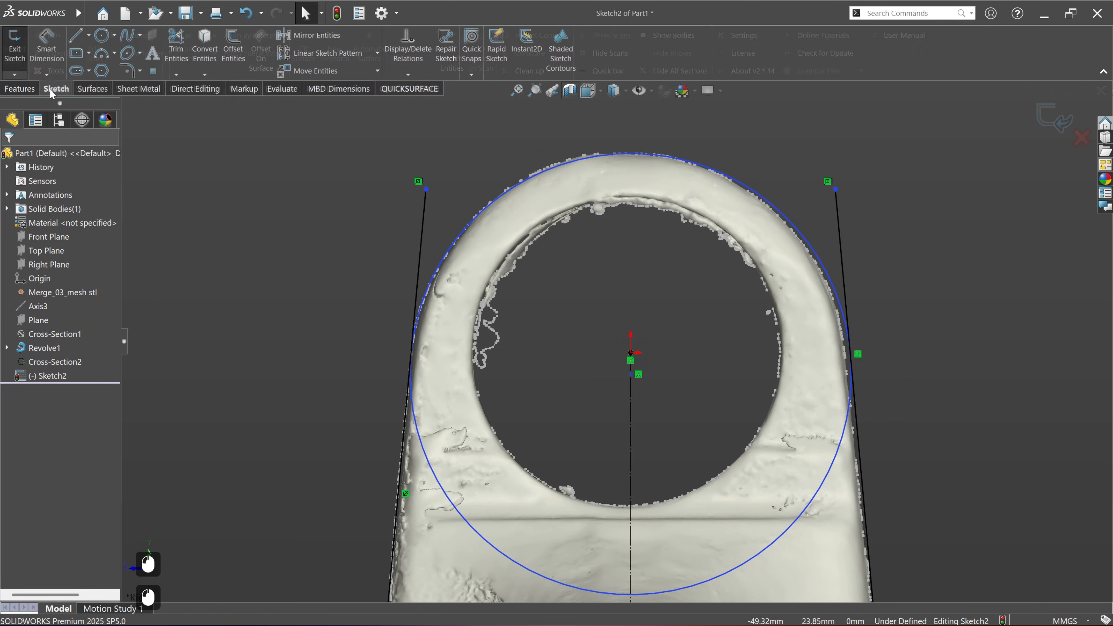
pyautogui.click(174, 44)
pyautogui.click(39, 231)
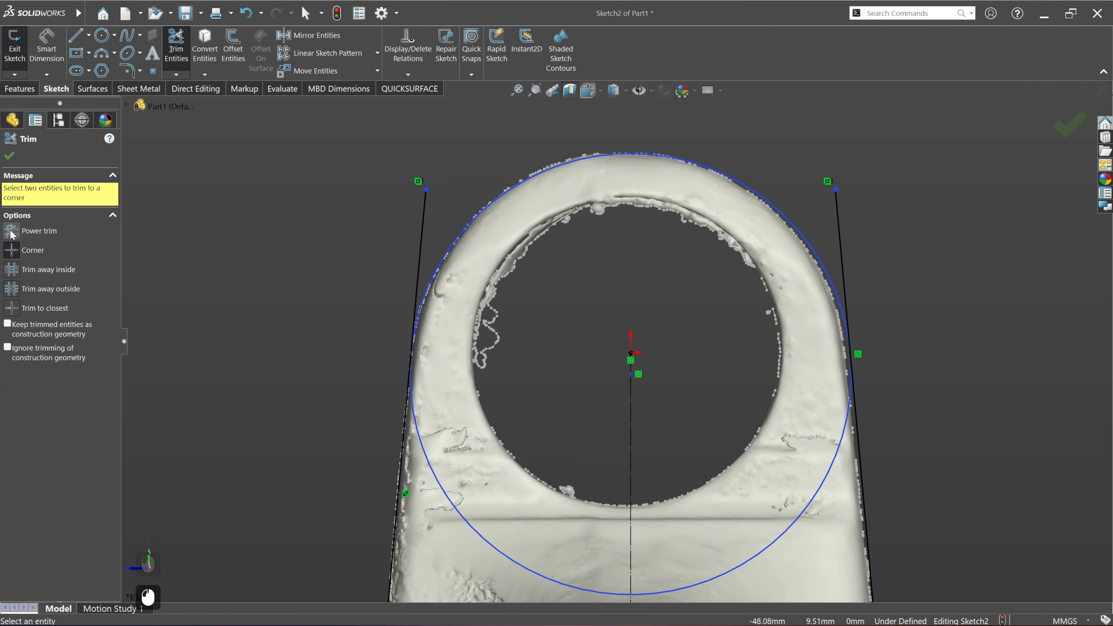
pyautogui.moveTo(445, 193); pyautogui.dragTo(362, 270)
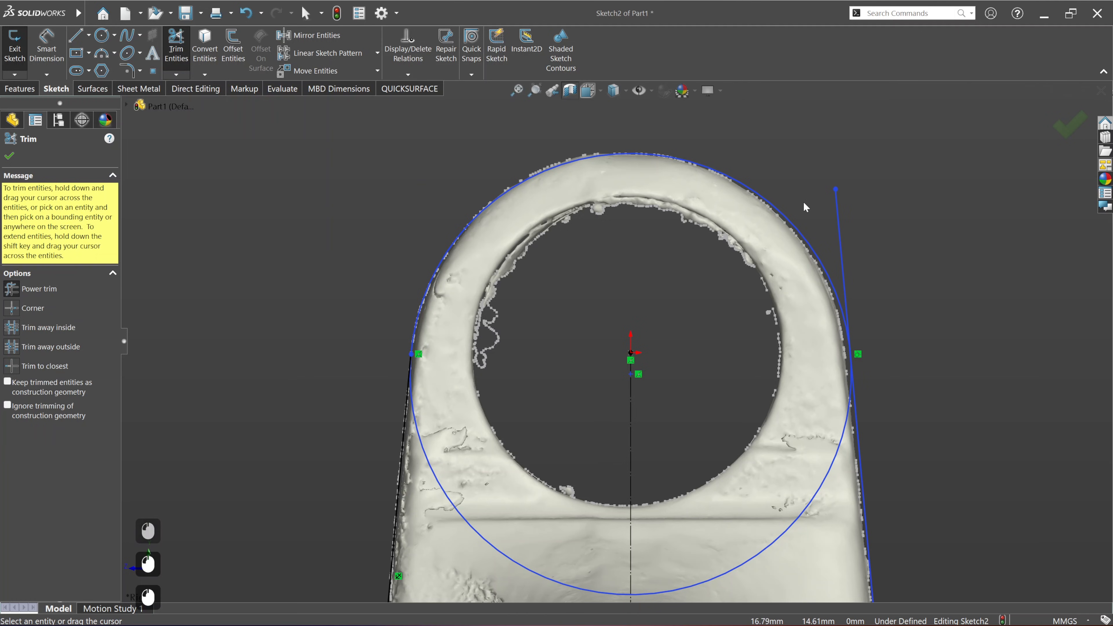
pyautogui.moveTo(834, 520); pyautogui.dragTo(792, 478)
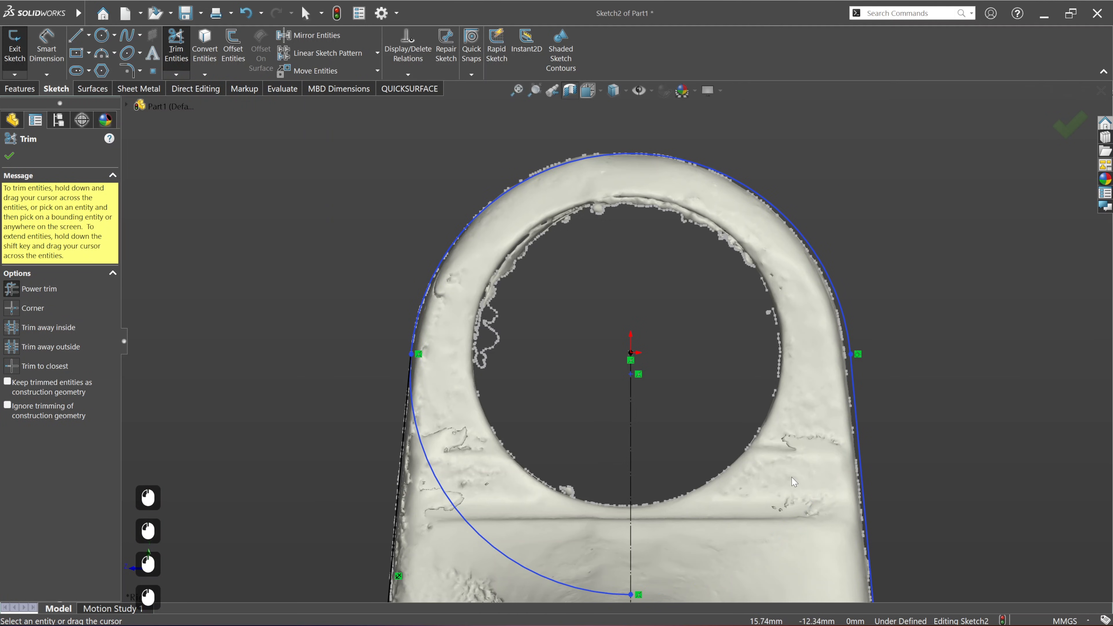
pyautogui.scroll(4, 663, 402)
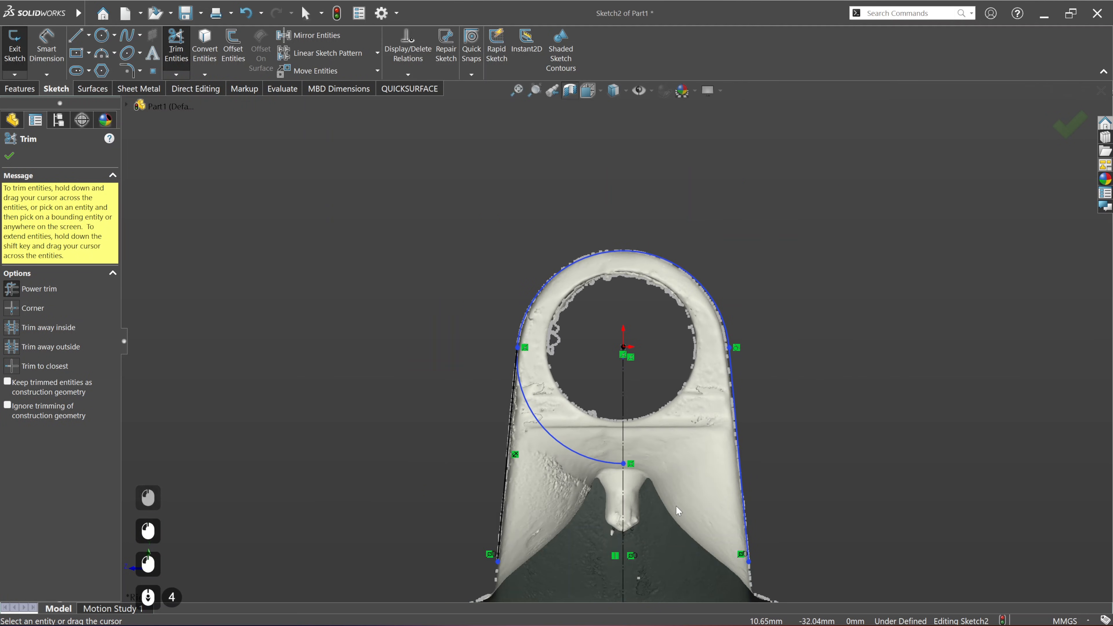
pyautogui.moveTo(539, 494); pyautogui.dragTo(586, 433)
pyautogui.keyDown('ctrl'); pyautogui.moveTo(677, 458); pyautogui.dragTo(648, 391, button='middle'); pyautogui.keyUp('ctrl')
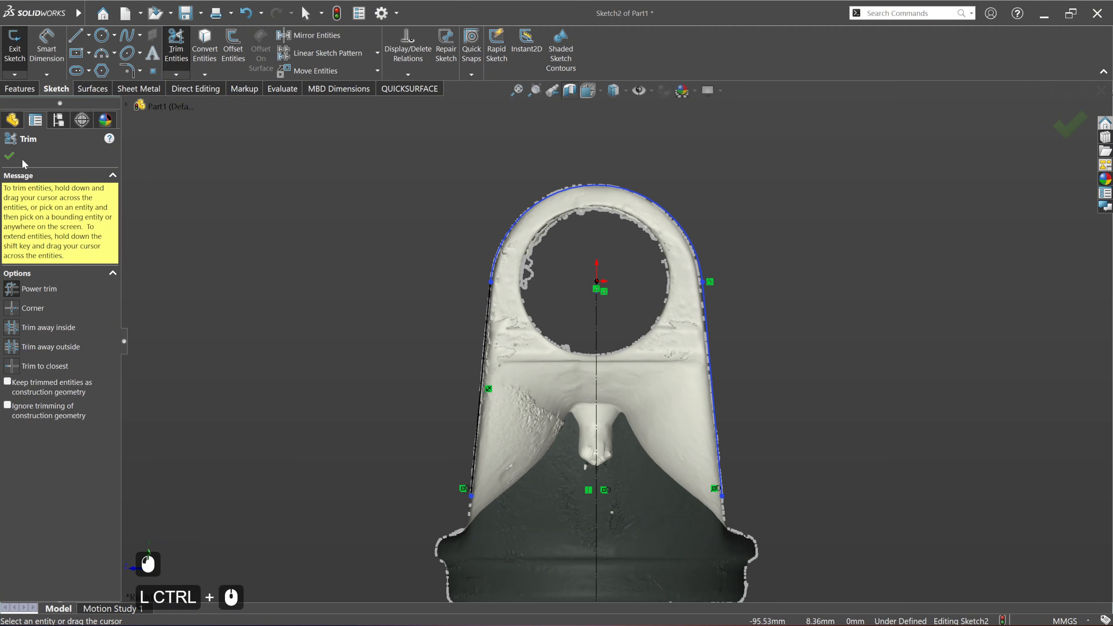
pyautogui.click(10, 156)
# Step: Fit a line about 3.75 mm long to the scan section's sloped collar shoulder beside the unmirrored side of the outline, using instant fit
pyautogui.scroll(-5, 655, 420)
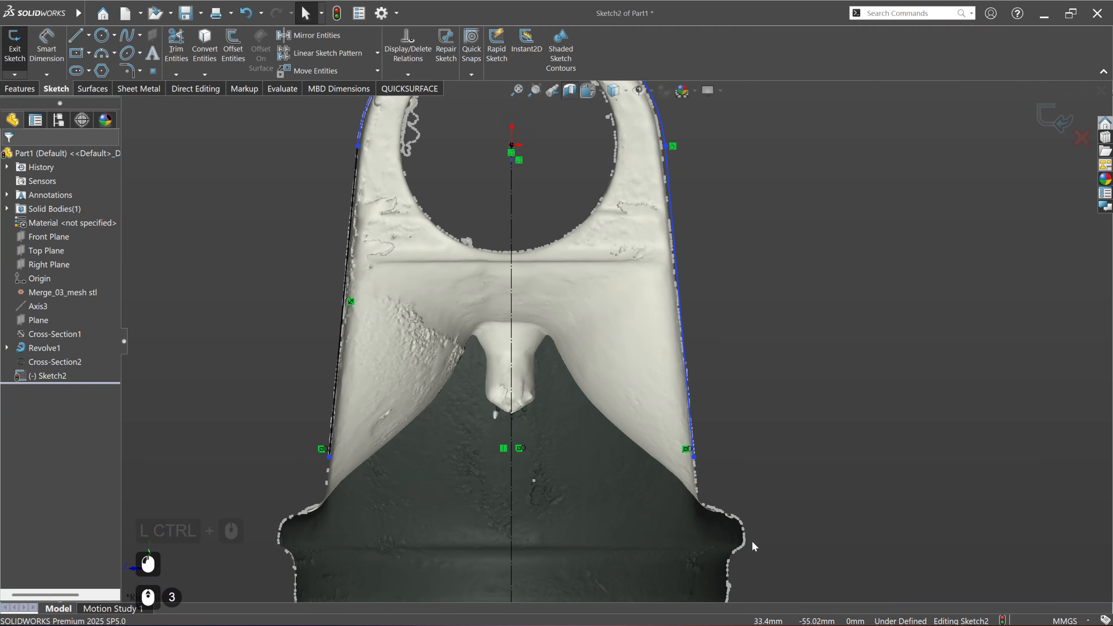
pyautogui.scroll(-1, 661, 439)
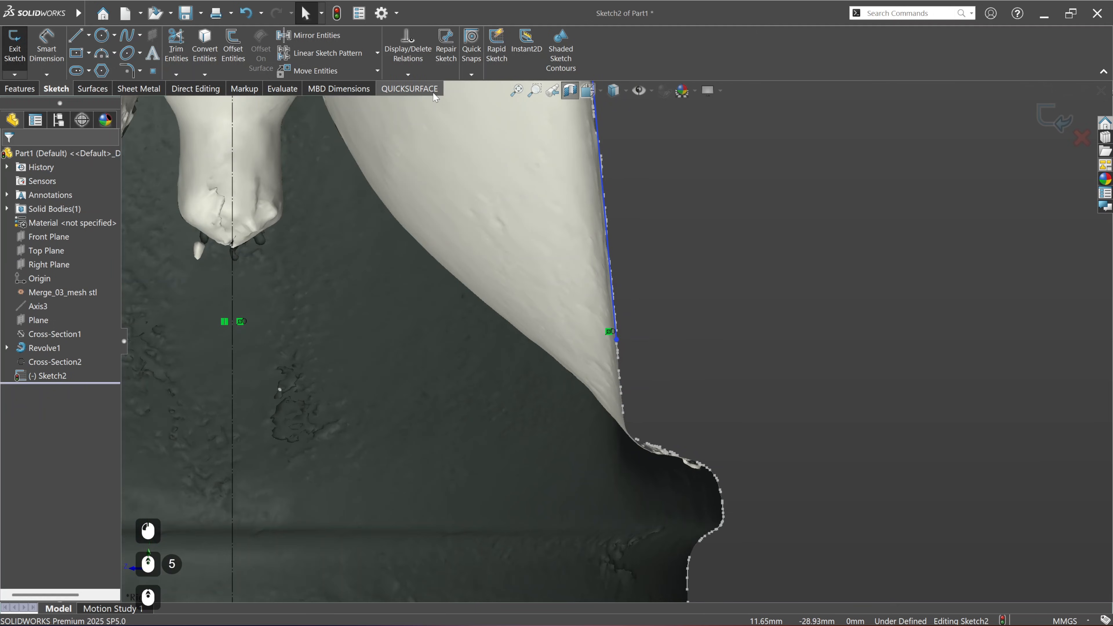
pyautogui.click(409, 89)
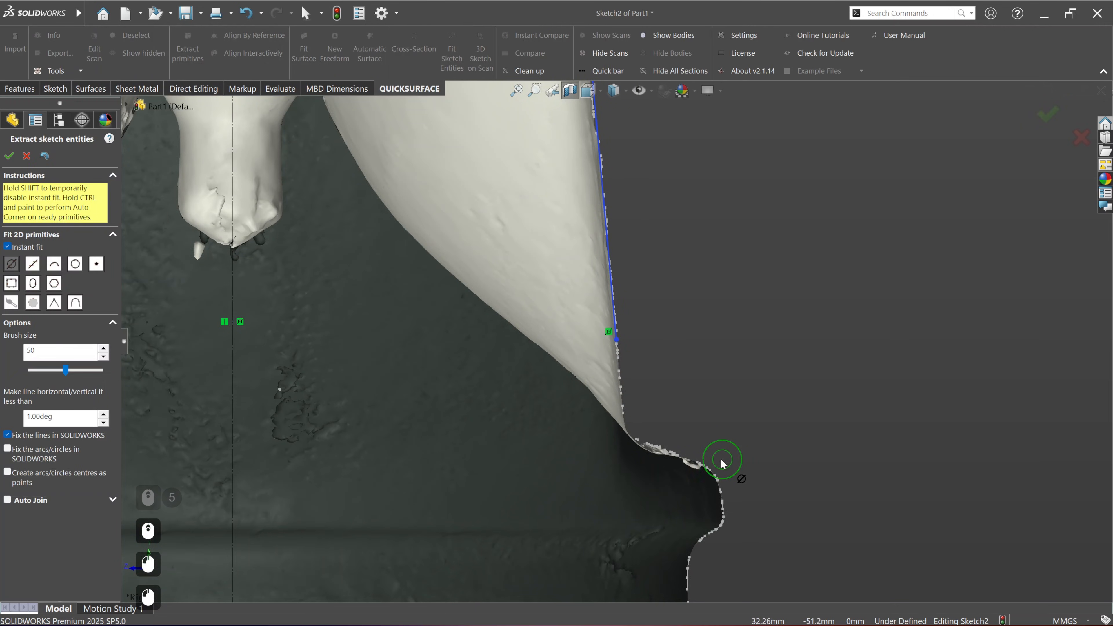
pyautogui.moveTo(657, 443); pyautogui.dragTo(700, 462)
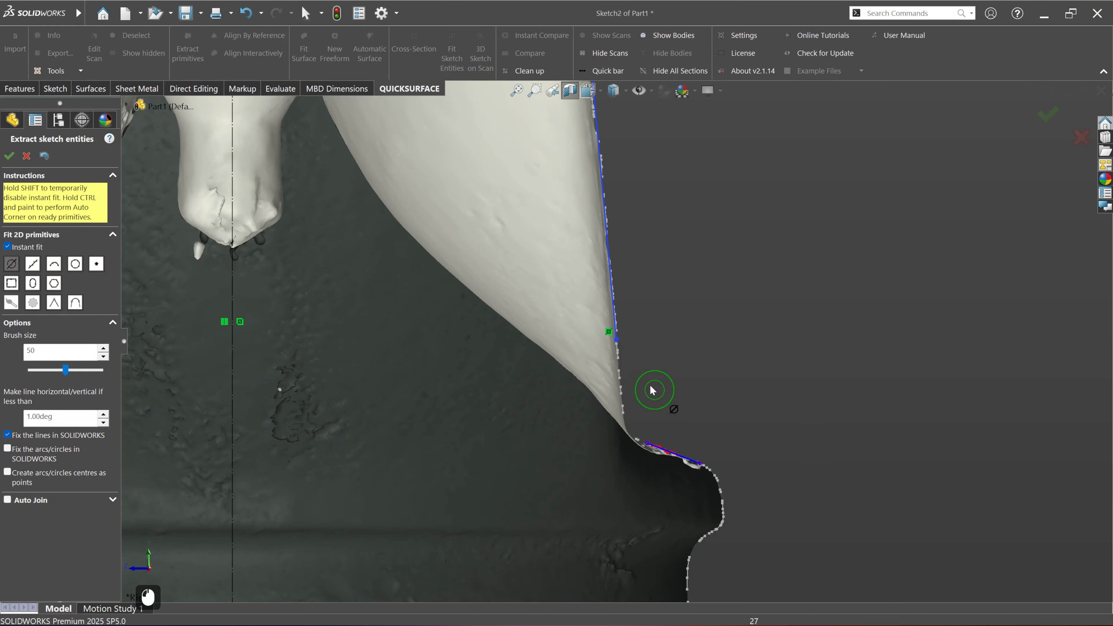
pyautogui.press('ctrl')
pyautogui.keyDown('ctrl'); pyautogui.moveTo(610, 350); pyautogui.dragTo(651, 456); pyautogui.keyUp('ctrl')
pyautogui.click(10, 156)
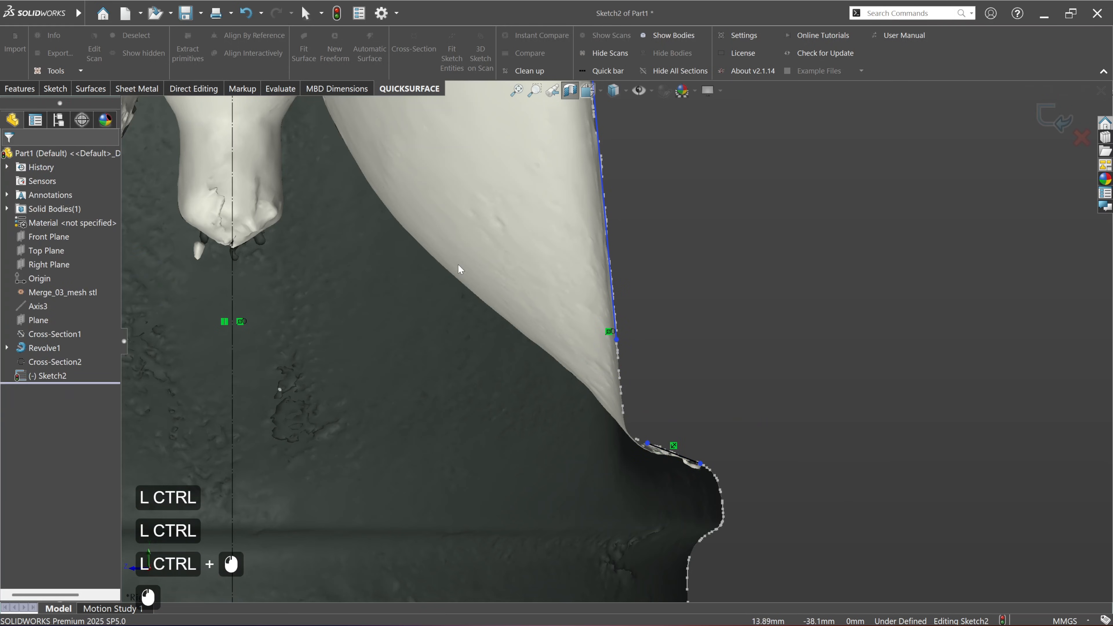
# Step: Mirror the fitted collar shoulder line about the vertical construction line
pyautogui.click(835, 402)
pyautogui.keyDown('ctrl'); pyautogui.click(700, 462); pyautogui.keyUp('ctrl')
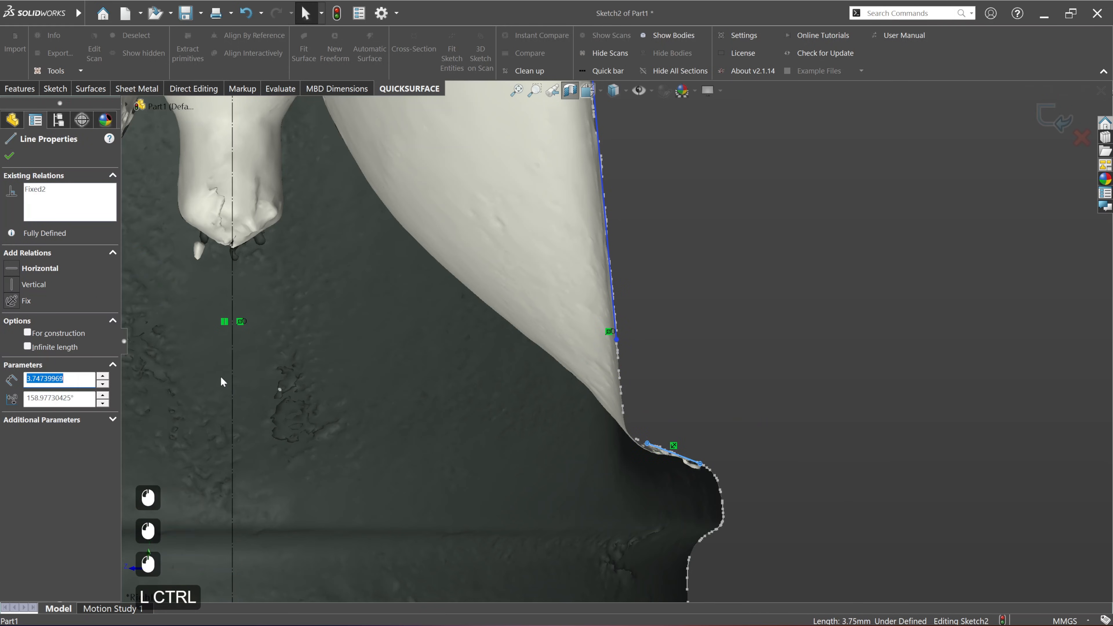
pyautogui.keyDown('ctrl'); pyautogui.click(232, 385); pyautogui.keyUp('ctrl')
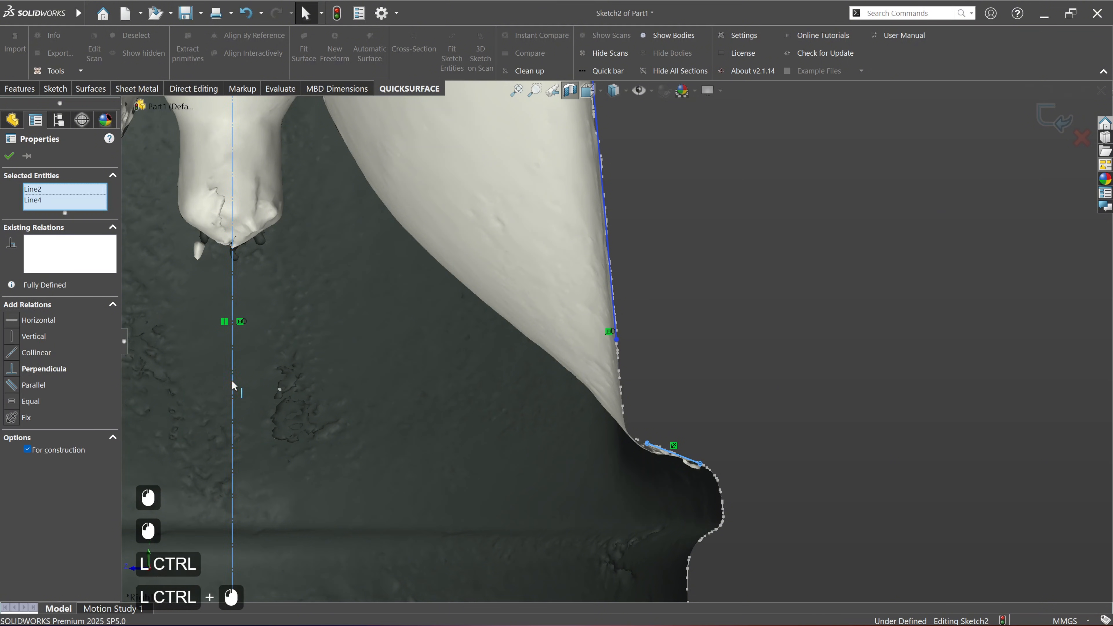
pyautogui.click(61, 89)
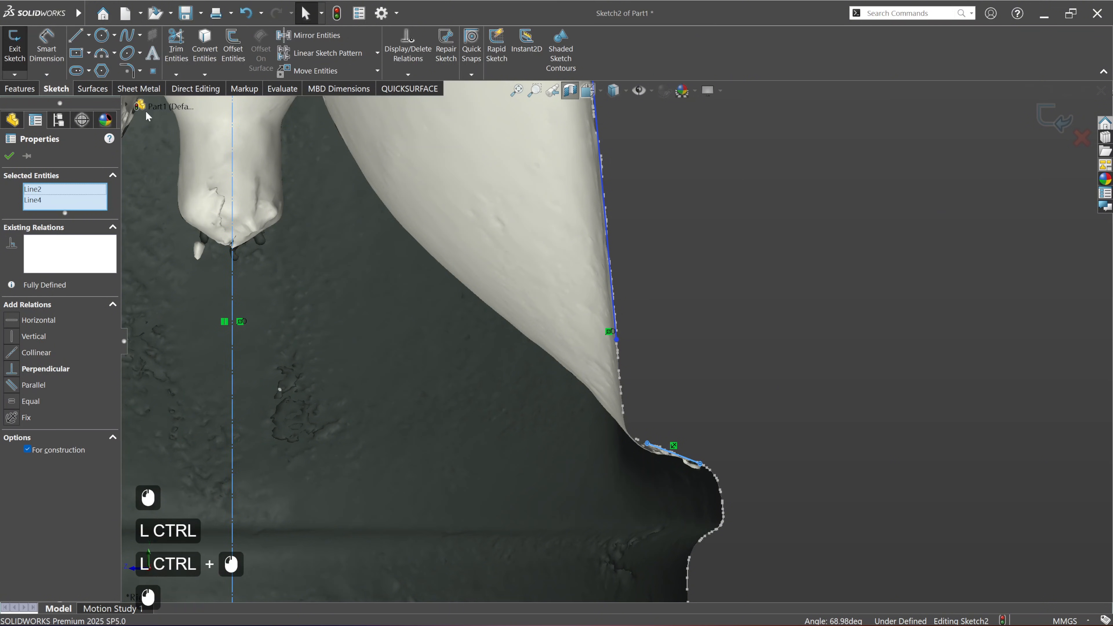
pyautogui.click(317, 37)
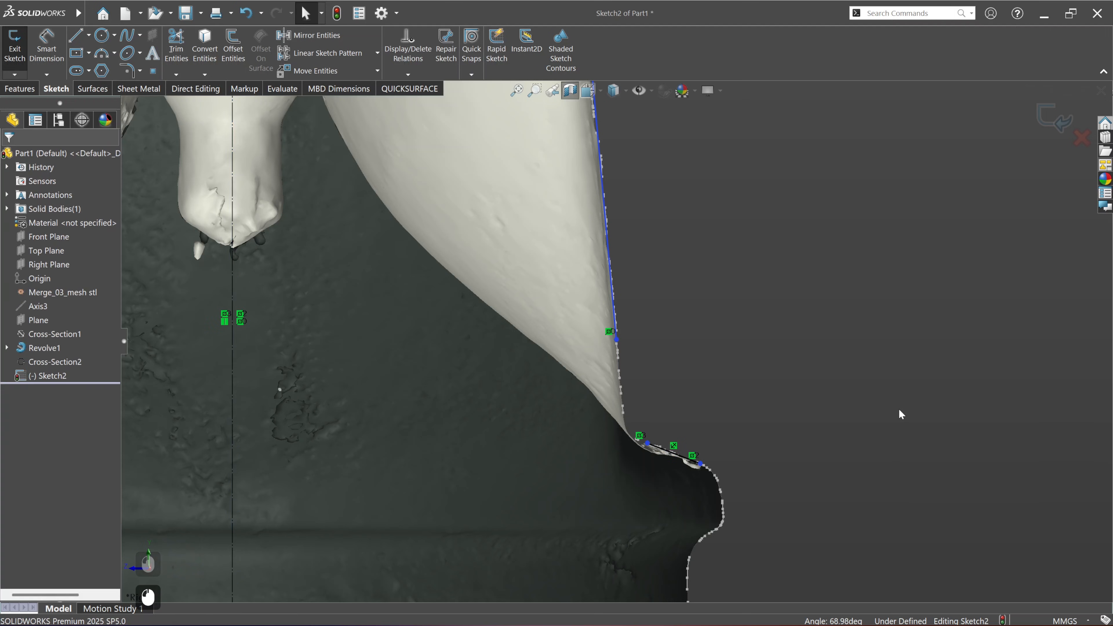
# Step: Corner-trim each tapered side line with its adjacent collar shoulder line so they meet at sharp corners on both sides
pyautogui.scroll(5, 898, 409)
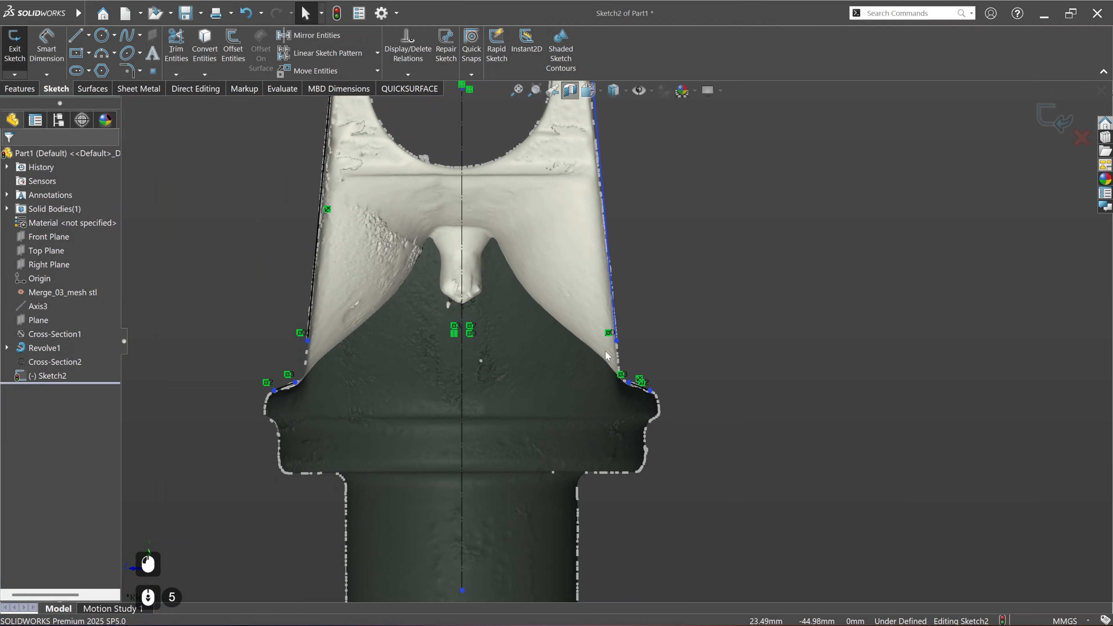
pyautogui.scroll(1, 592, 352)
pyautogui.keyDown('ctrl'); pyautogui.moveTo(340, 350); pyautogui.dragTo(459, 343, button='middle'); pyautogui.keyUp('ctrl')
pyautogui.click(339, 323)
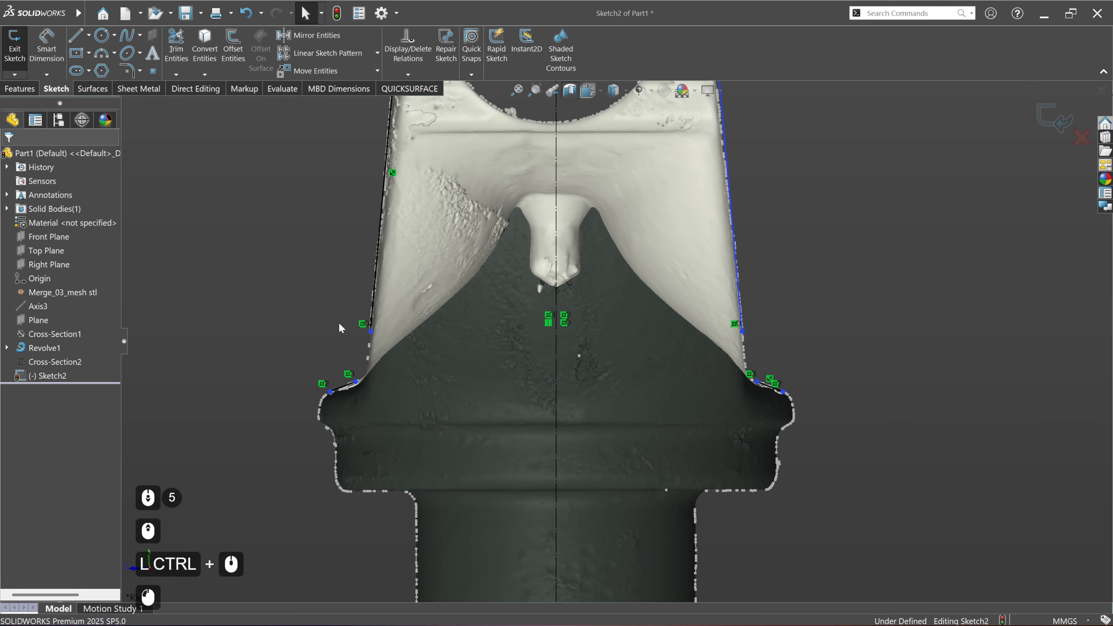
pyautogui.scroll(2, 339, 328)
pyautogui.click(176, 48)
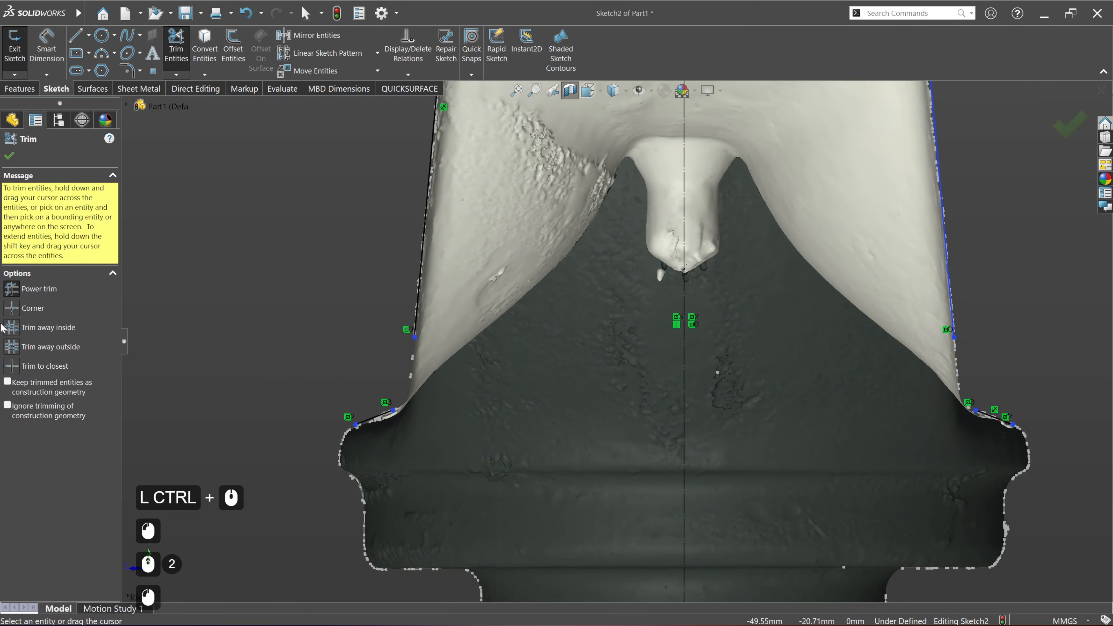
pyautogui.click(12, 308)
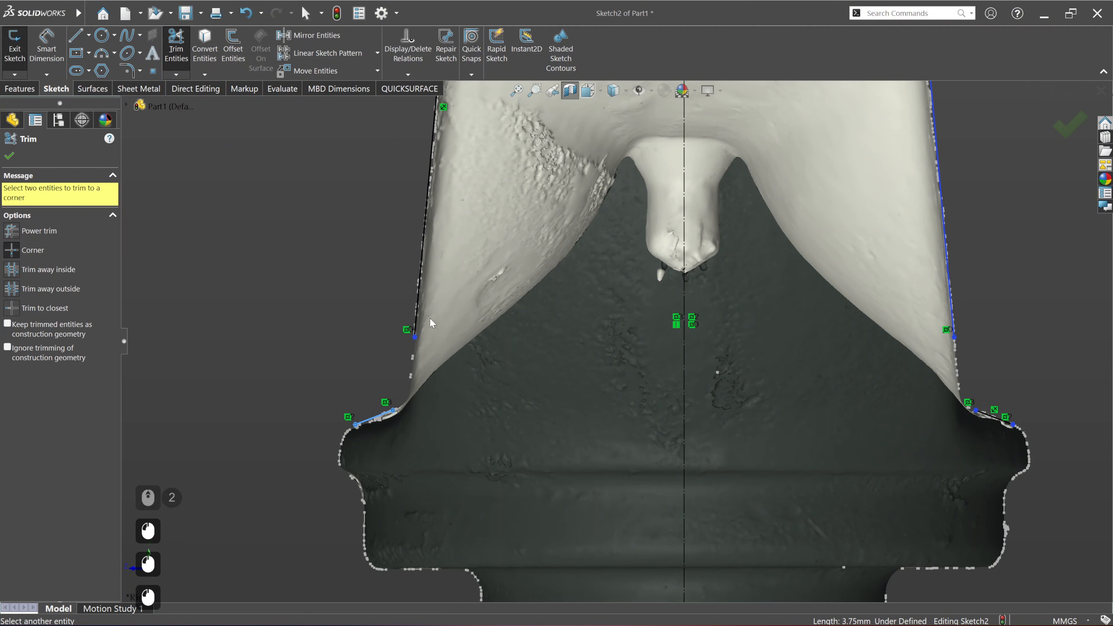
pyautogui.click(416, 323)
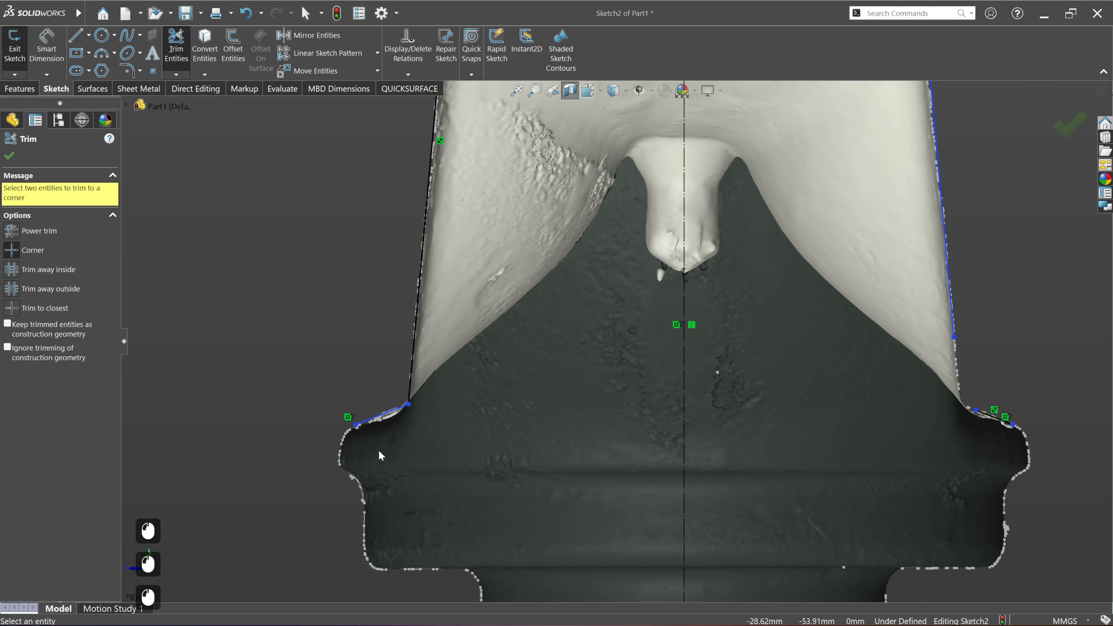
pyautogui.click(953, 323)
pyautogui.click(986, 418)
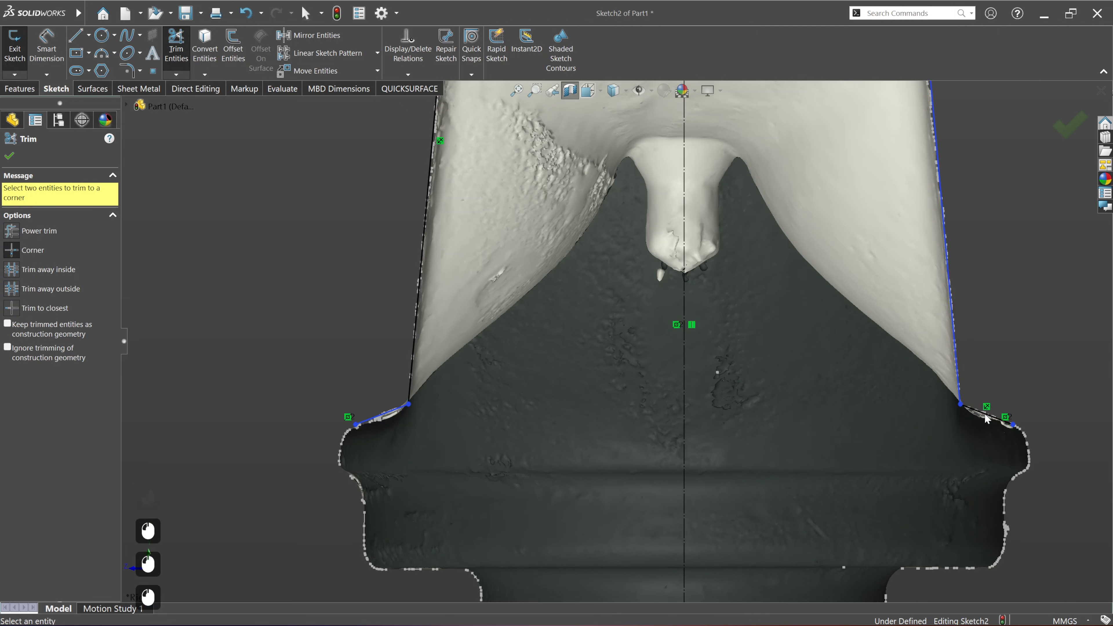
pyautogui.click(9, 156)
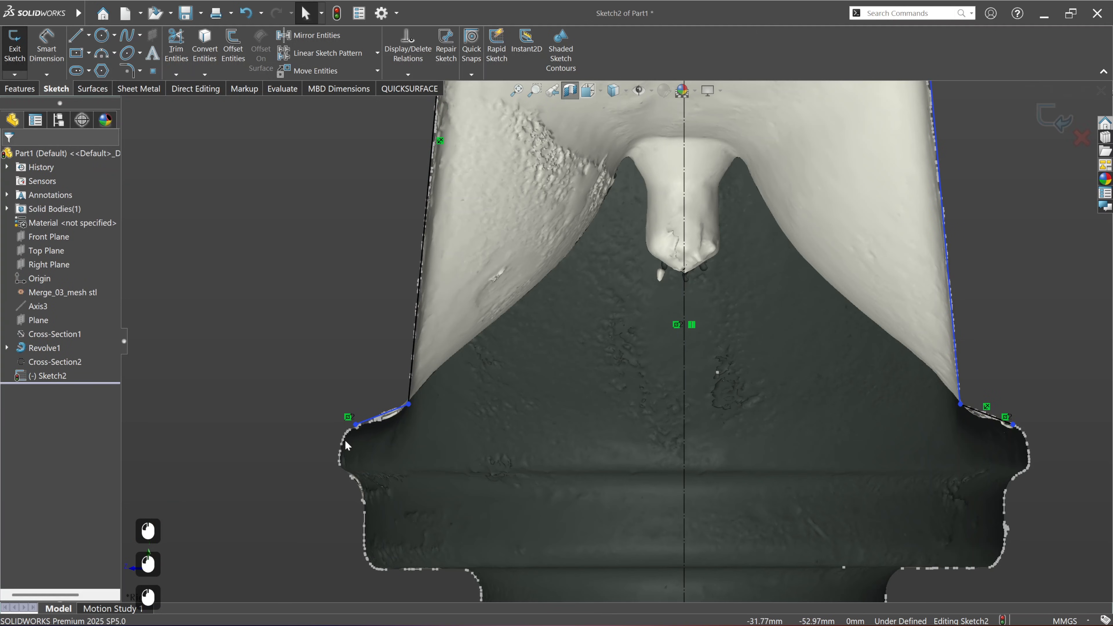
# Step: Extend the two collar shoulder lines outward well beyond the scan's collar edge
pyautogui.moveTo(357, 429); pyautogui.dragTo(268, 464)
pyautogui.click(258, 392)
pyautogui.scroll(6, 291, 415)
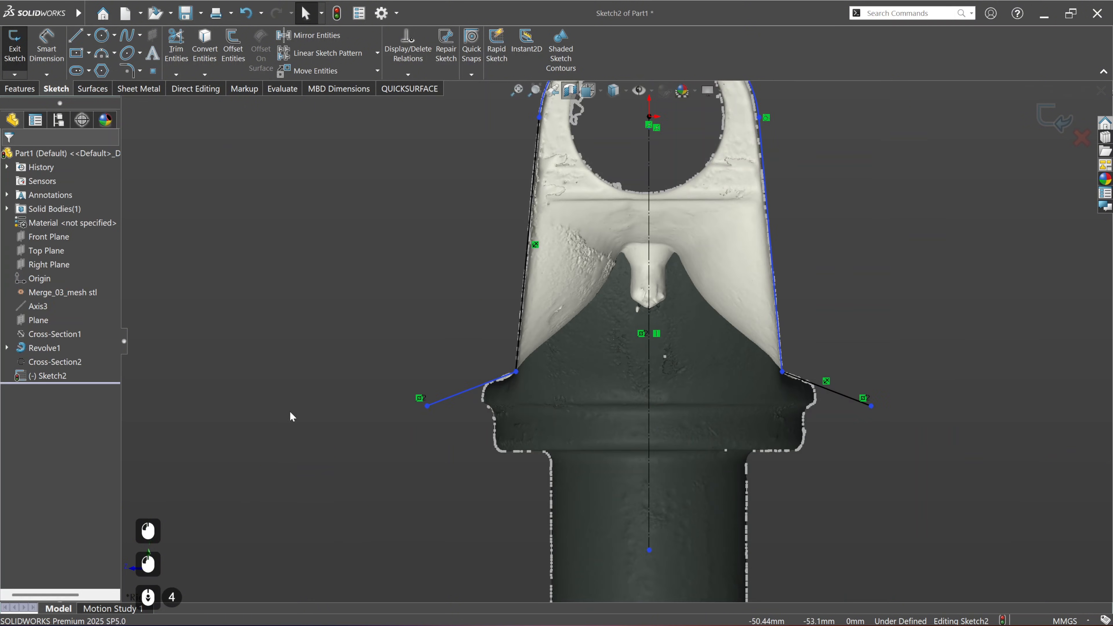
pyautogui.moveTo(628, 315)
pyautogui.keyDown('ctrl'); pyautogui.mouseDown(button='middle')
pyautogui.moveTo(550, 390)
pyautogui.moveTo(551, 406)
pyautogui.moveTo(569, 381)
pyautogui.mouseUp(button='middle'); pyautogui.keyUp('ctrl')
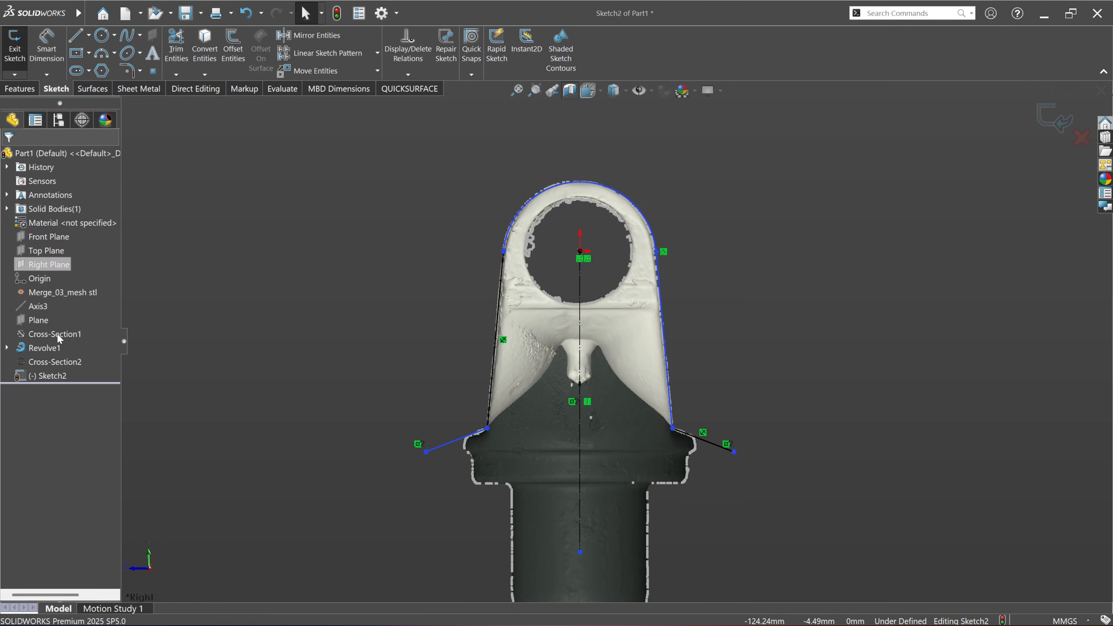
# Step: Extrude the open yoke outline as a surface with the Mid Plane end condition and a depth of 164 mm
pyautogui.click(7, 209)
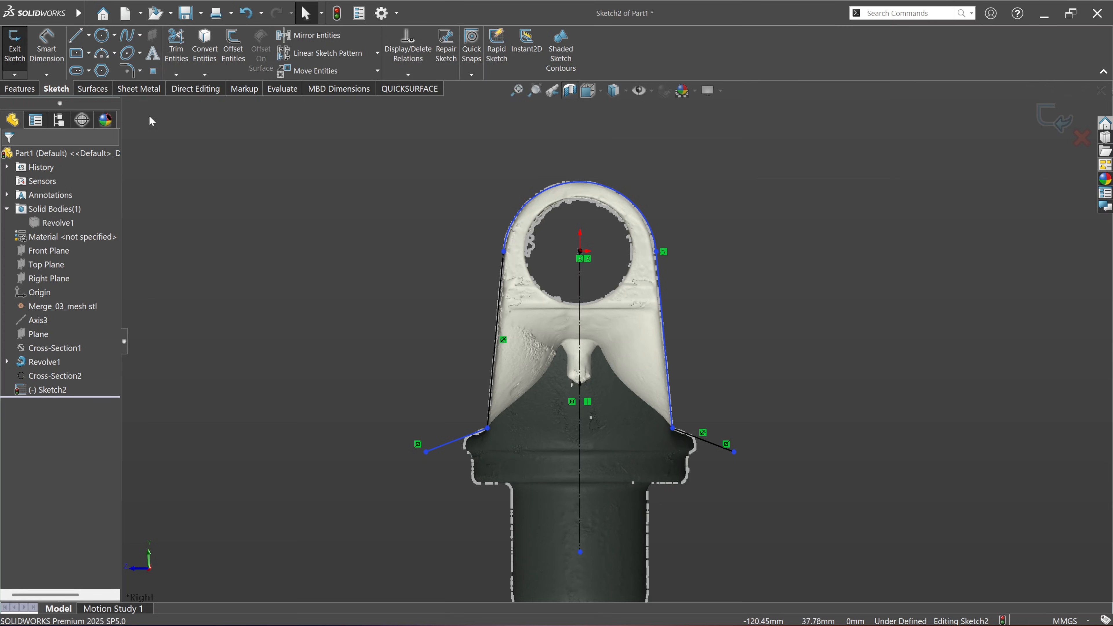
pyautogui.click(103, 90)
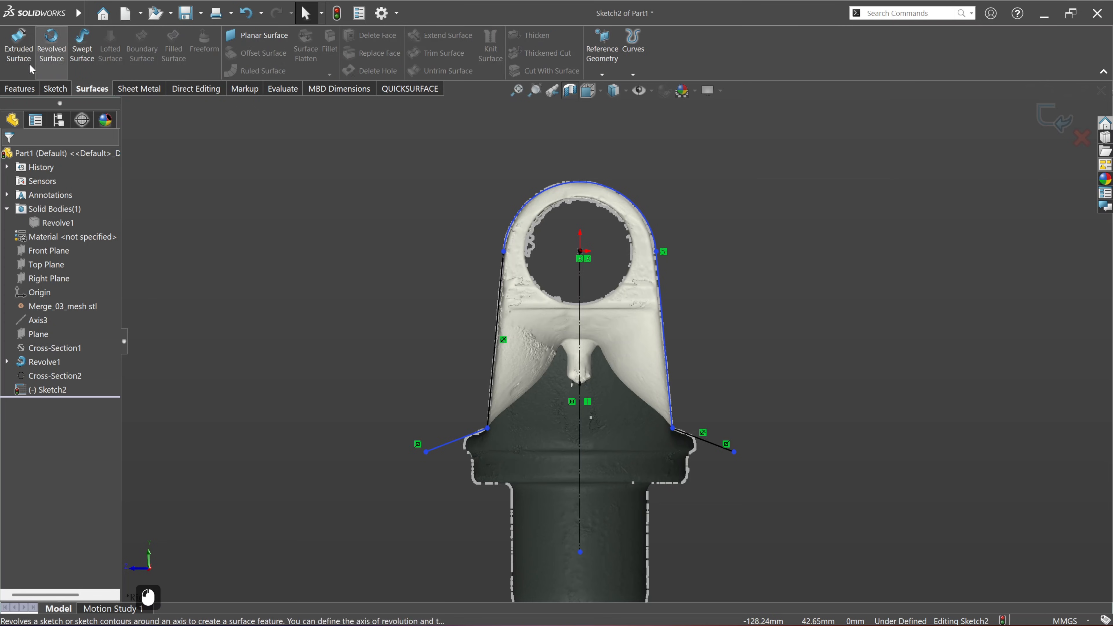
pyautogui.click(18, 43)
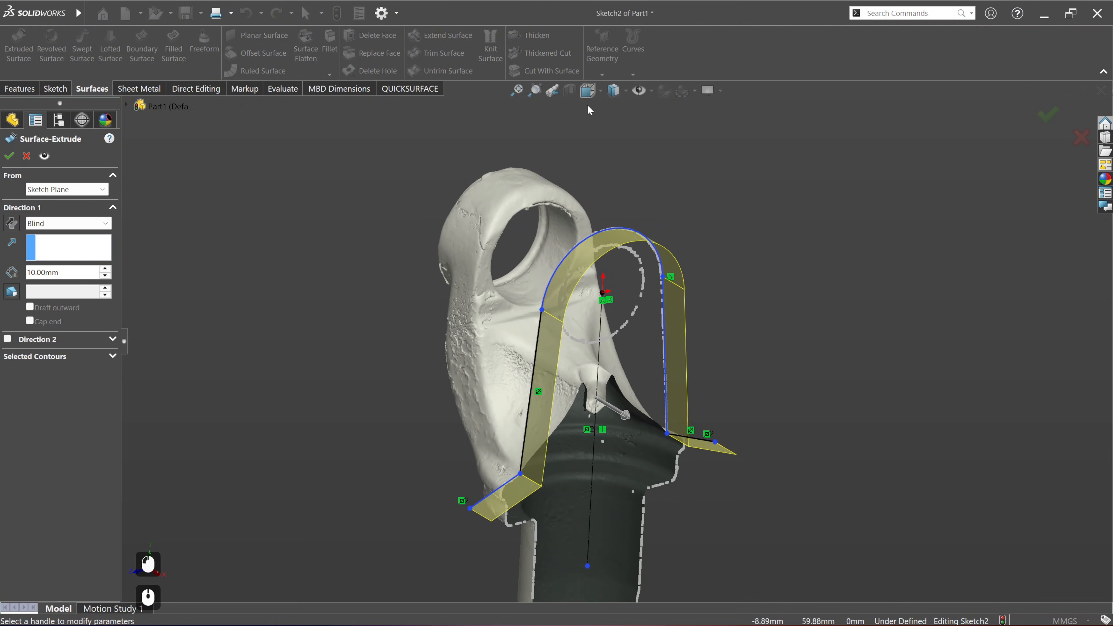
pyautogui.moveTo(625, 414)
pyautogui.mouseDown()
pyautogui.moveTo(434, 303)
pyautogui.moveTo(457, 324)
pyautogui.mouseUp()
pyautogui.moveTo(540, 327); pyautogui.dragTo(541, 401, button='middle')
pyautogui.click(34, 224)
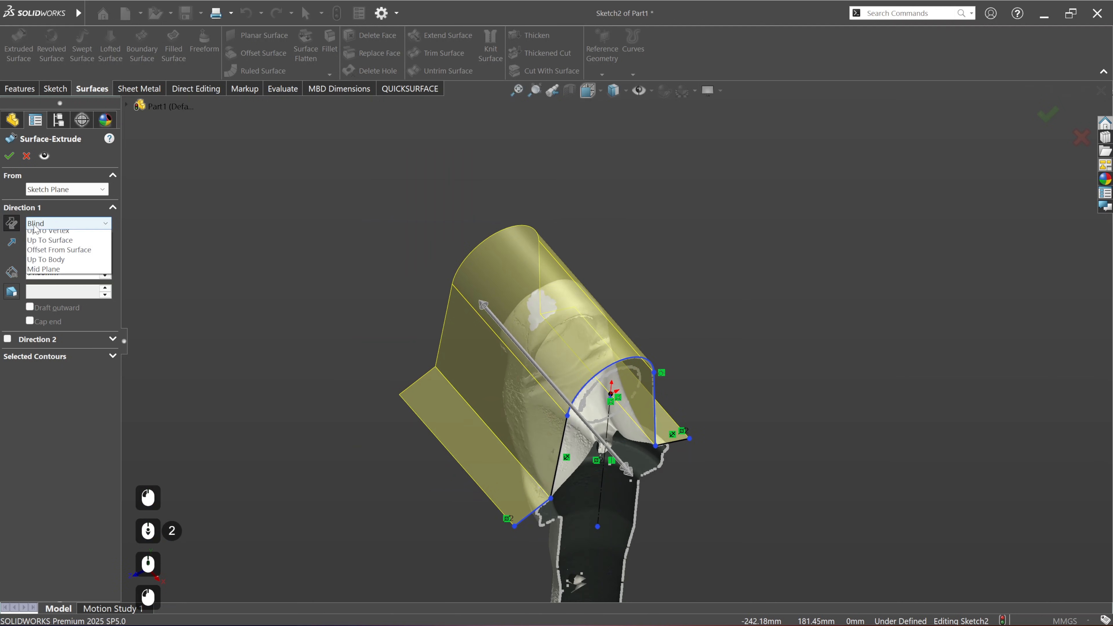
pyautogui.click(68, 302)
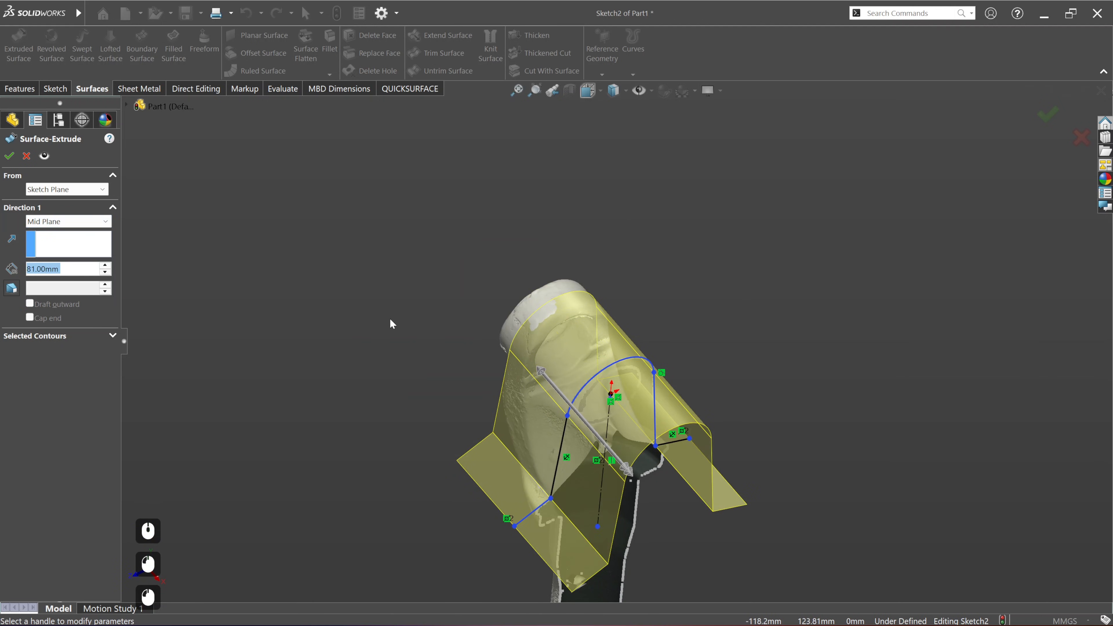
pyautogui.moveTo(548, 375); pyautogui.dragTo(490, 316)
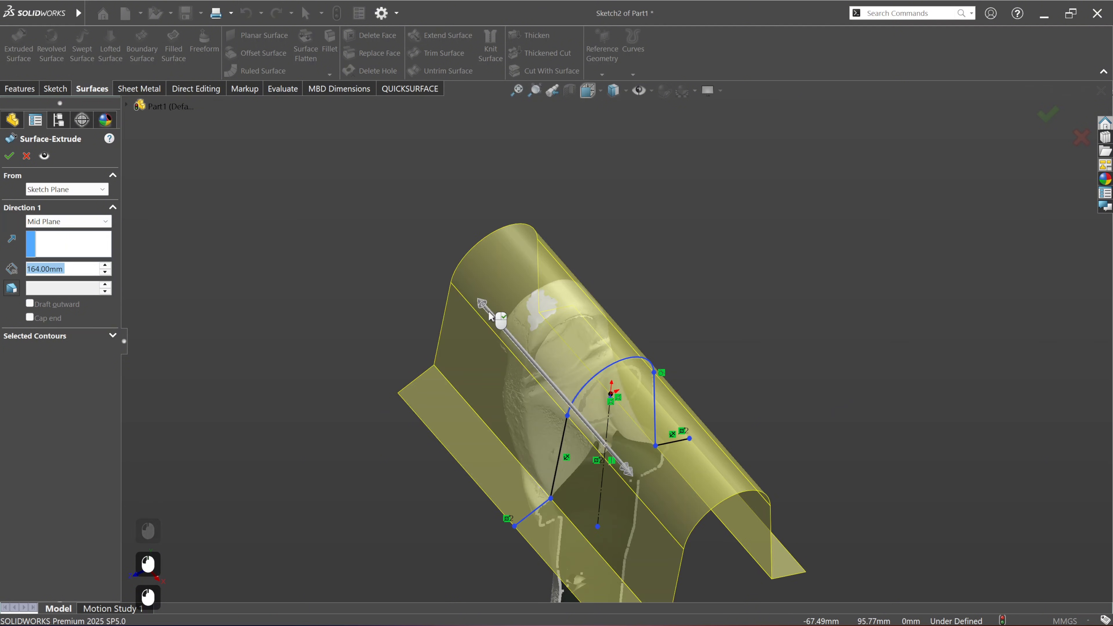
pyautogui.click(7, 157)
# Step: Turn off the section view and show the hidden solid body Revolve1 around the extruded surface
pyautogui.click(574, 97)
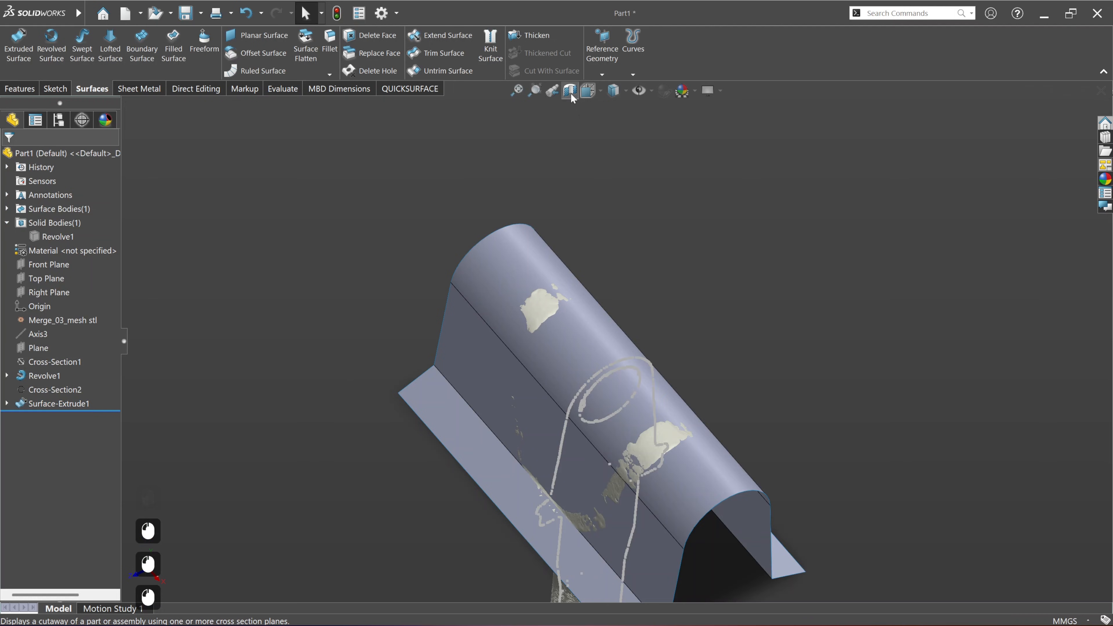
pyautogui.middleClick(530, 278)
pyautogui.middleClick(530, 277)
pyautogui.keyDown('ctrl'); pyautogui.moveTo(530, 277); pyautogui.dragTo(368, 361, button='middle'); pyautogui.keyUp('ctrl')
pyautogui.click(61, 236)
pyautogui.click(63, 224)
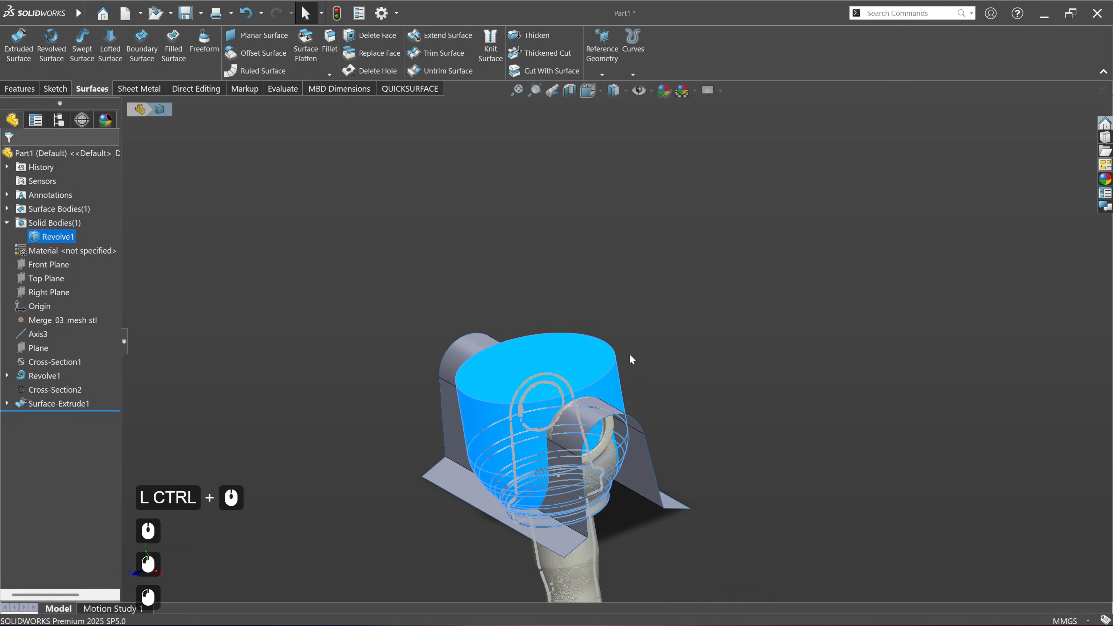
pyautogui.click(632, 357)
pyautogui.keyDown('ctrl'); pyautogui.moveTo(651, 454); pyautogui.dragTo(585, 339, button='middle'); pyautogui.keyUp('ctrl')
pyautogui.moveTo(519, 547)
pyautogui.mouseDown(button='middle')
pyautogui.moveTo(452, 537)
pyautogui.moveTo(504, 539)
pyautogui.mouseUp(button='middle')
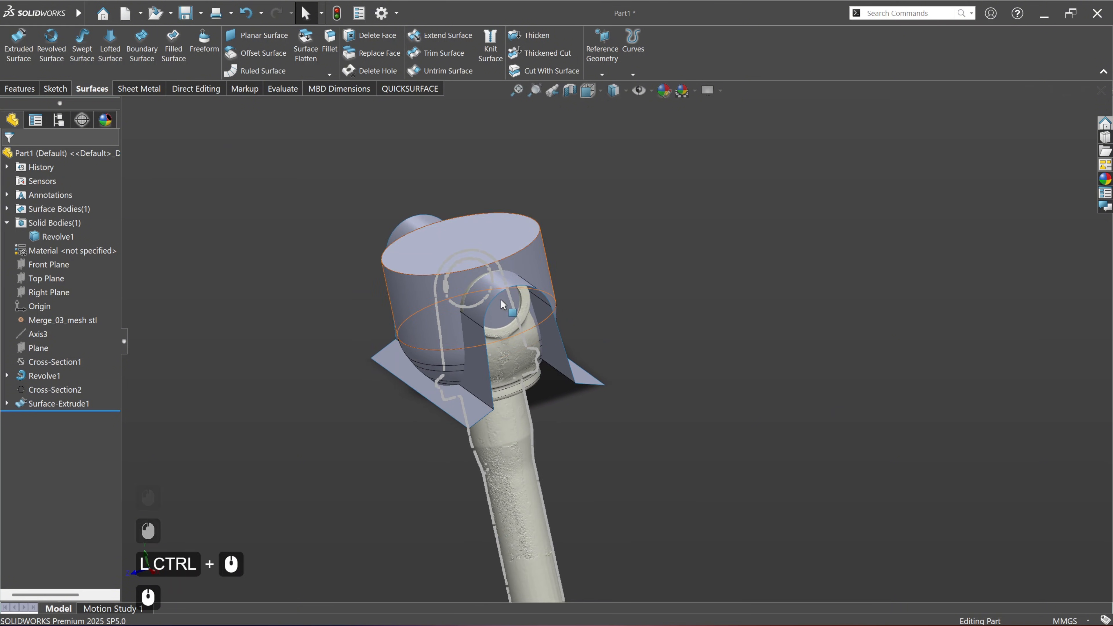
# Step: Hide the Cross-Section2 curves of the scan
pyautogui.scroll(1, 491, 266)
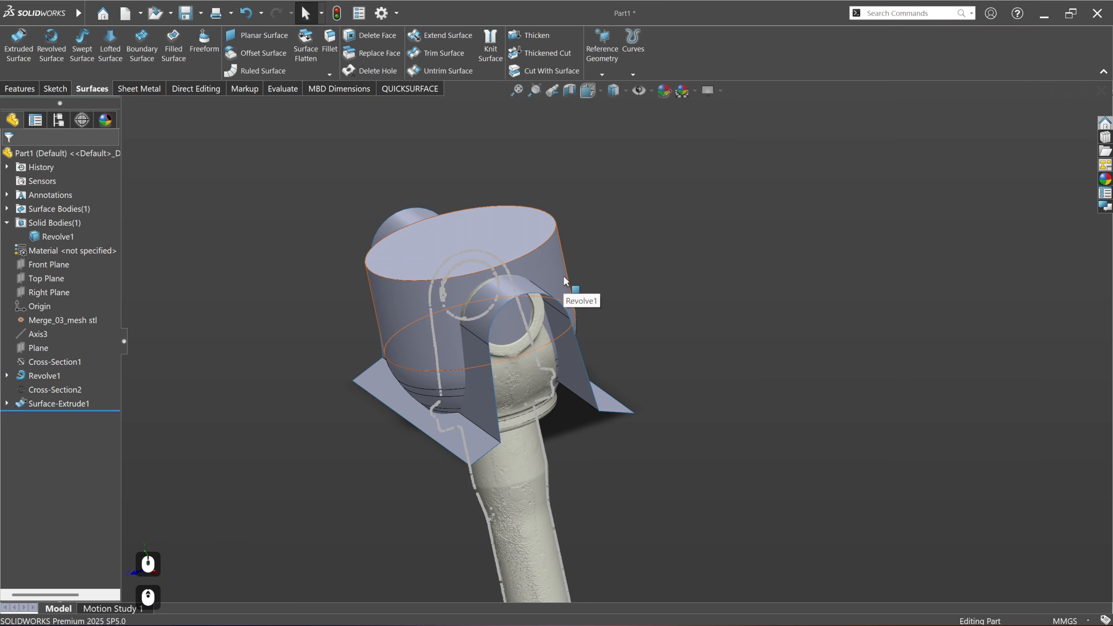
pyautogui.click(659, 274)
pyautogui.click(46, 391)
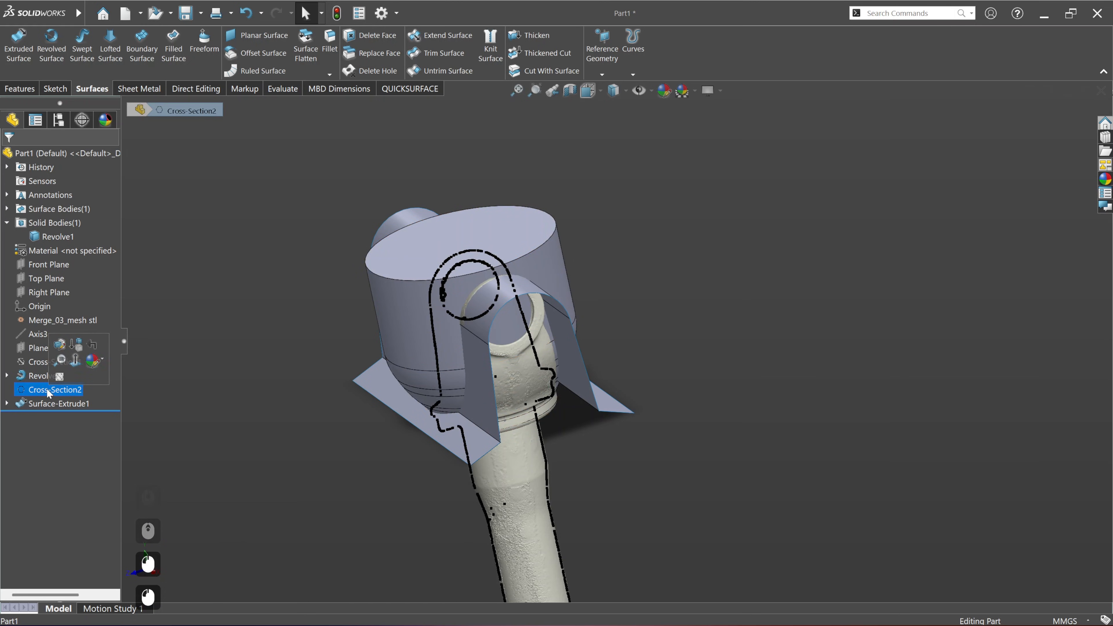
pyautogui.click(59, 378)
pyautogui.click(216, 372)
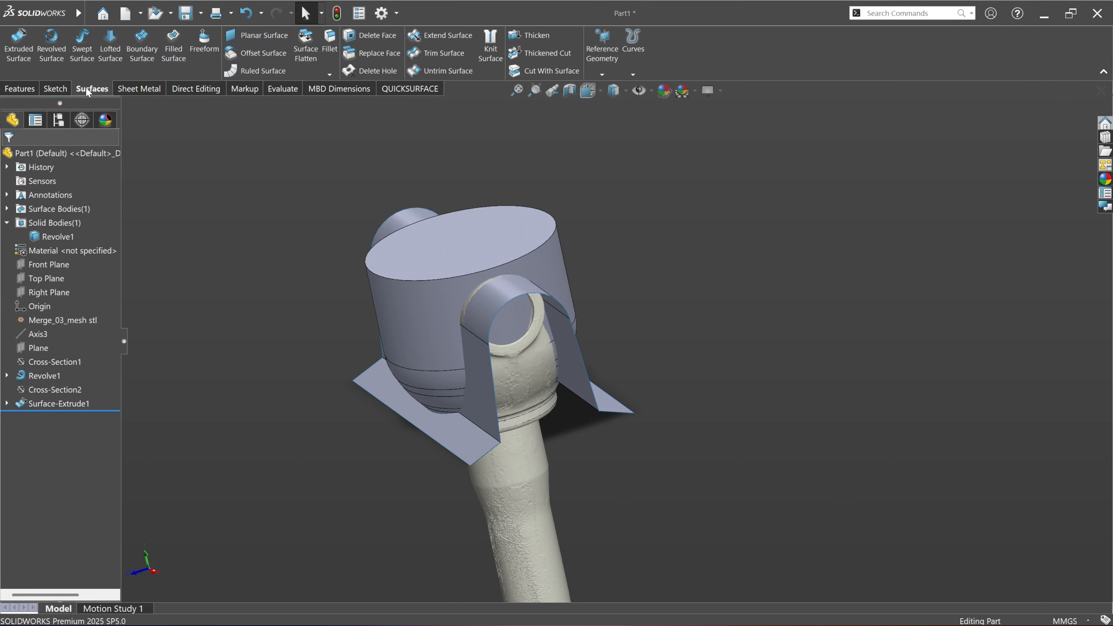
# Step: Cut the revolved solid with Surface-Extrude1, flipping the cut direction to remove the material outside the yoke outline
pyautogui.click(539, 71)
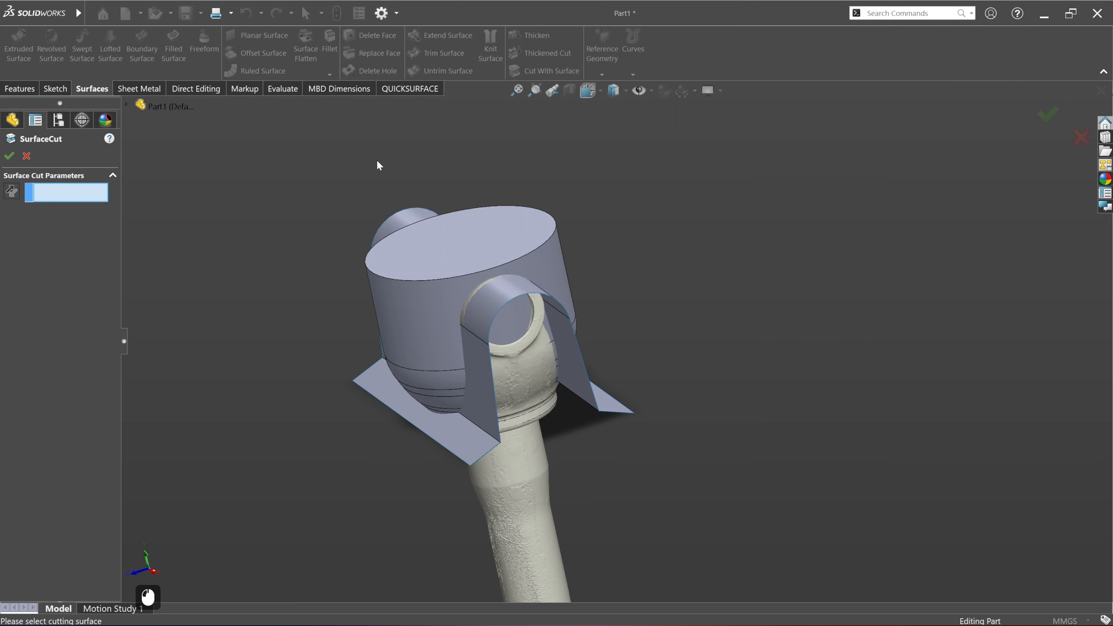
pyautogui.click(369, 386)
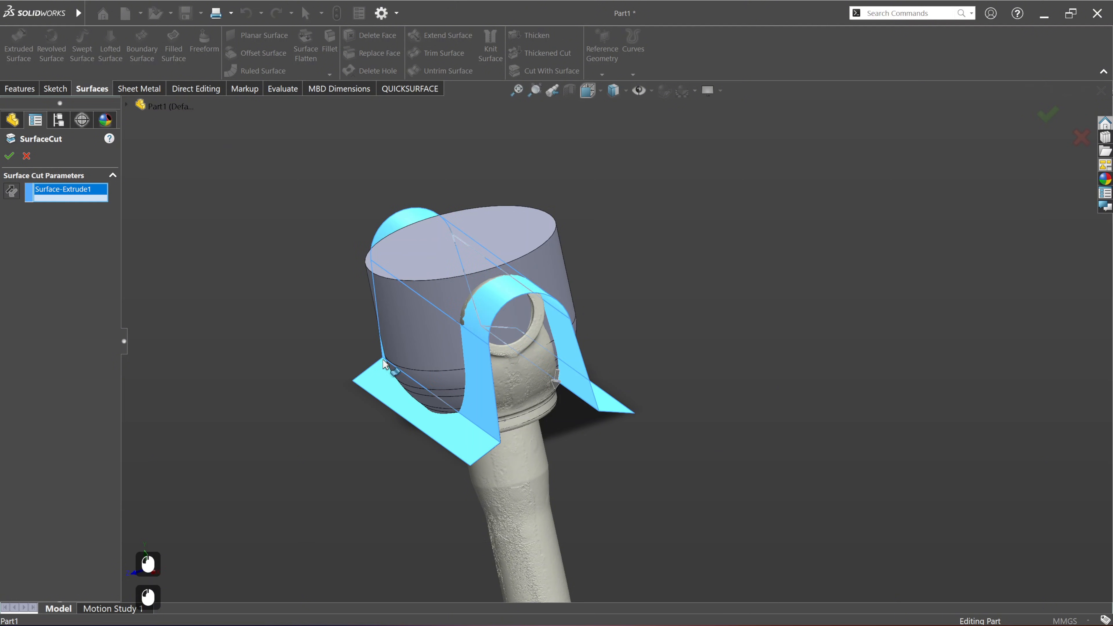
pyautogui.scroll(-4, 425, 355)
pyautogui.scroll(1, 425, 356)
pyautogui.scroll(4, 649, 348)
pyautogui.moveTo(619, 368)
pyautogui.mouseDown(button='middle')
pyautogui.moveTo(509, 341)
pyautogui.moveTo(632, 363)
pyautogui.mouseUp(button='middle')
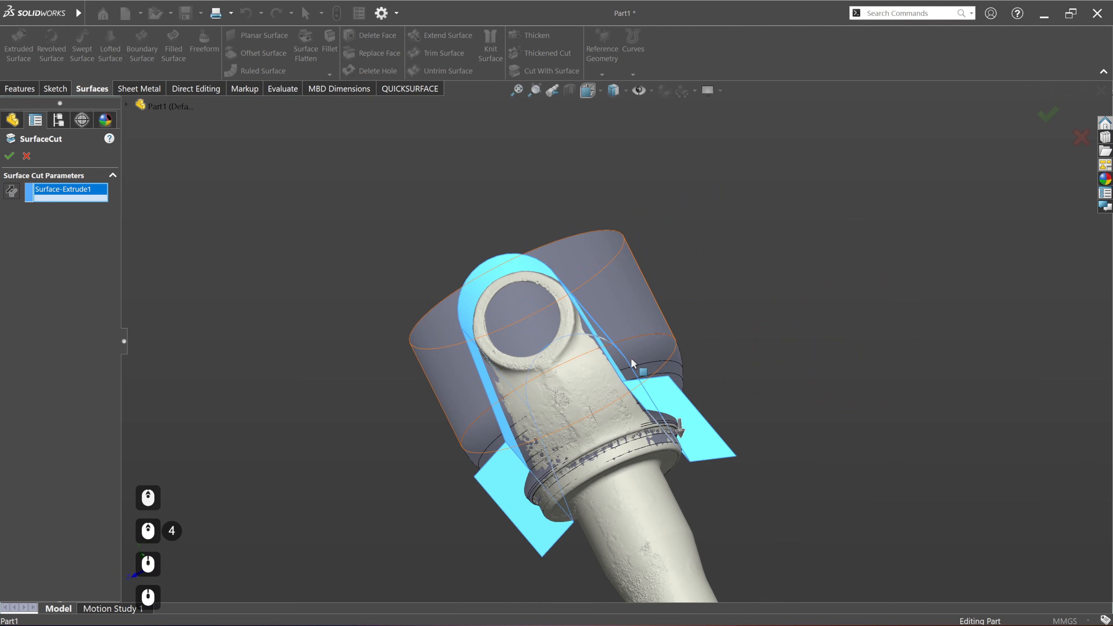
pyautogui.click(684, 433)
pyautogui.moveTo(683, 433); pyautogui.dragTo(587, 440, button='middle')
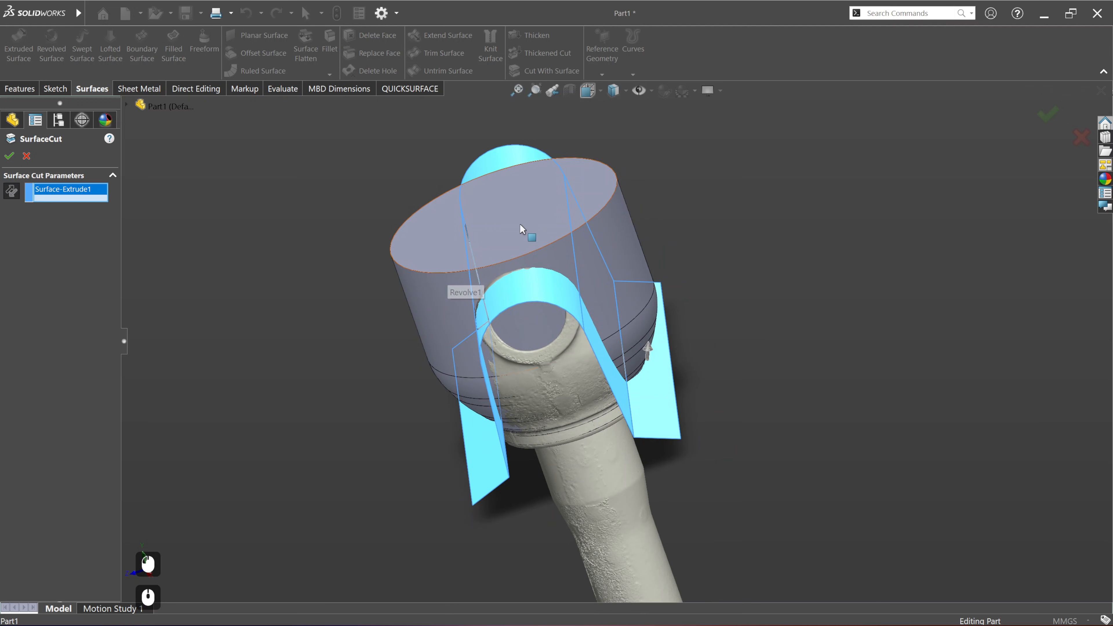
pyautogui.click(8, 157)
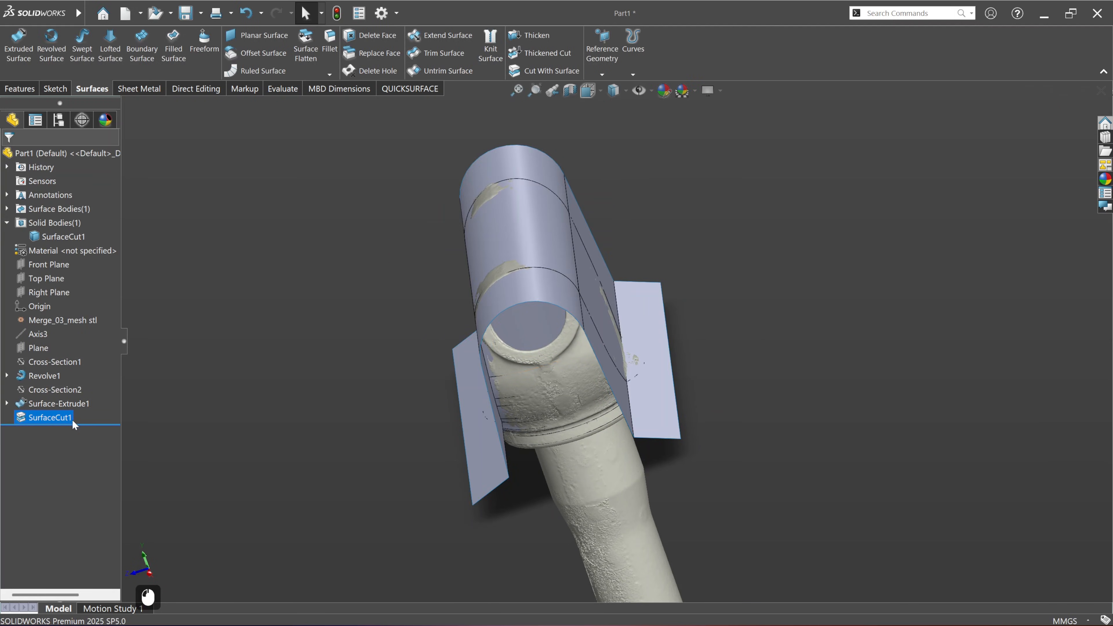
# Step: Hide the surface bodies so only the cut solid and the scan remain displayed
pyautogui.rightClick(61, 209)
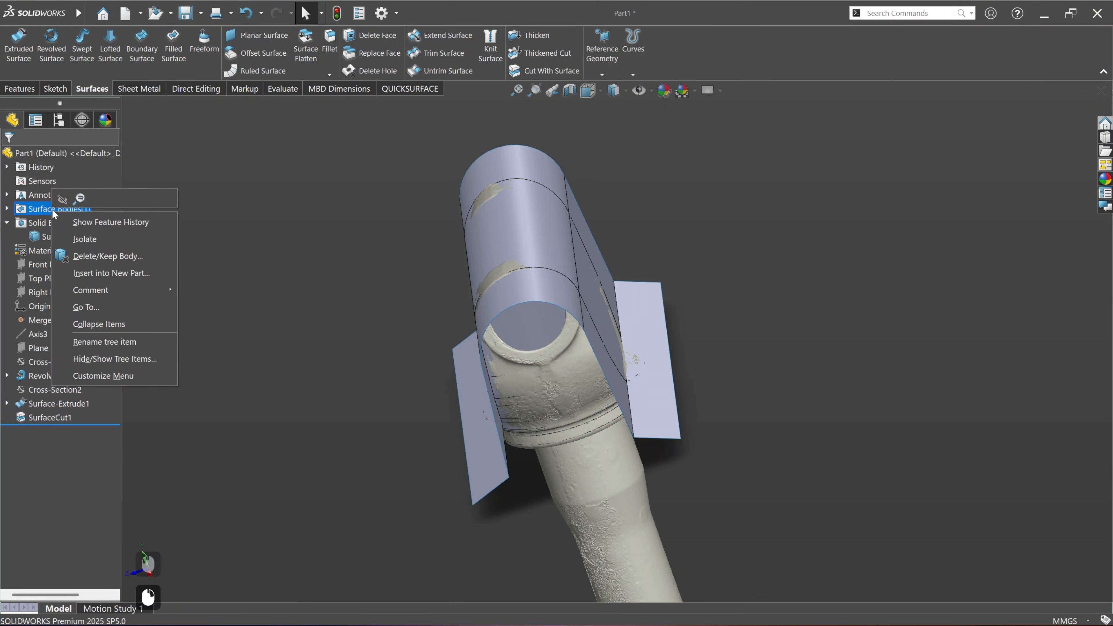
pyautogui.click(61, 202)
pyautogui.click(457, 309)
pyautogui.moveTo(536, 385); pyautogui.dragTo(614, 298, button='middle')
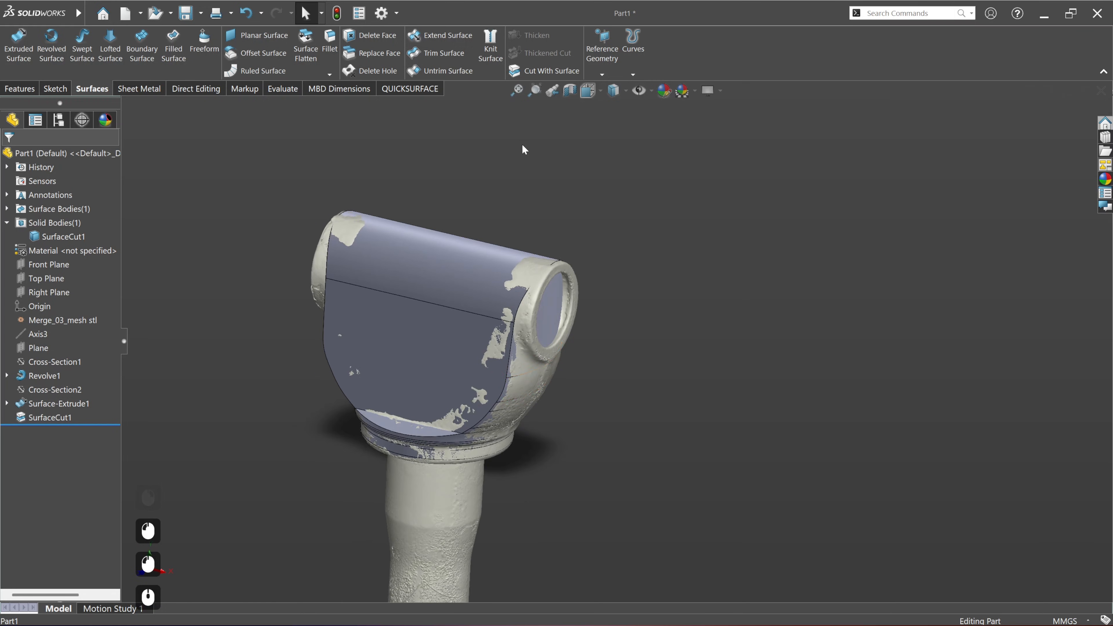
# Step: Compare the cut solid with the scan and examine the deviation colours around the yoke arms, ears and lower collar
pyautogui.click(19, 89)
pyautogui.click(410, 88)
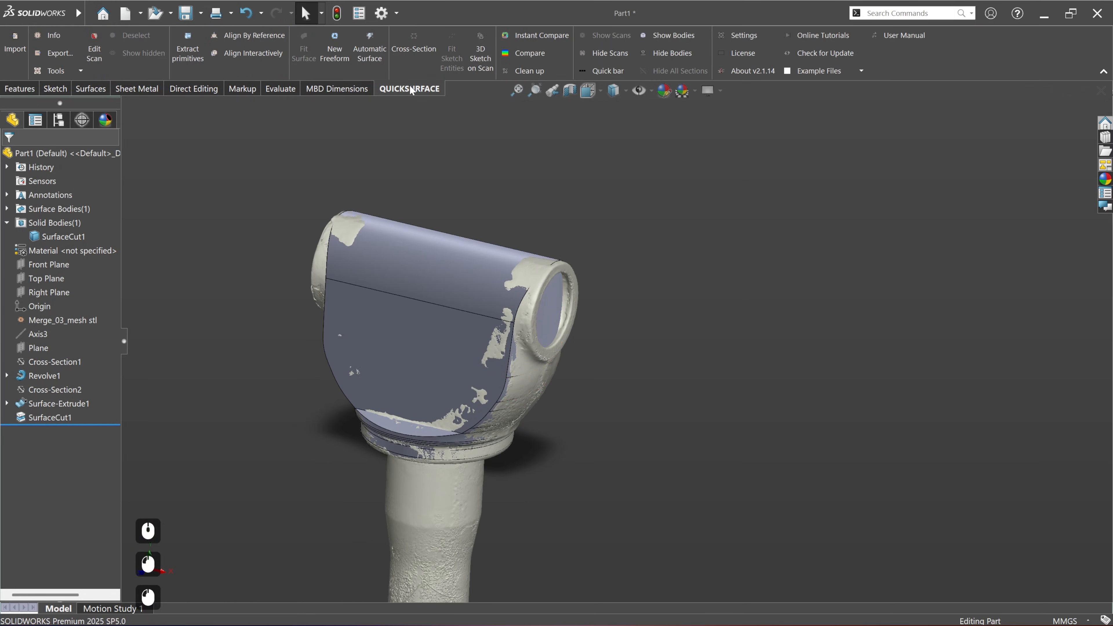
pyautogui.click(542, 54)
pyautogui.moveTo(438, 392); pyautogui.dragTo(453, 343, button='middle')
pyautogui.scroll(-3, 452, 343)
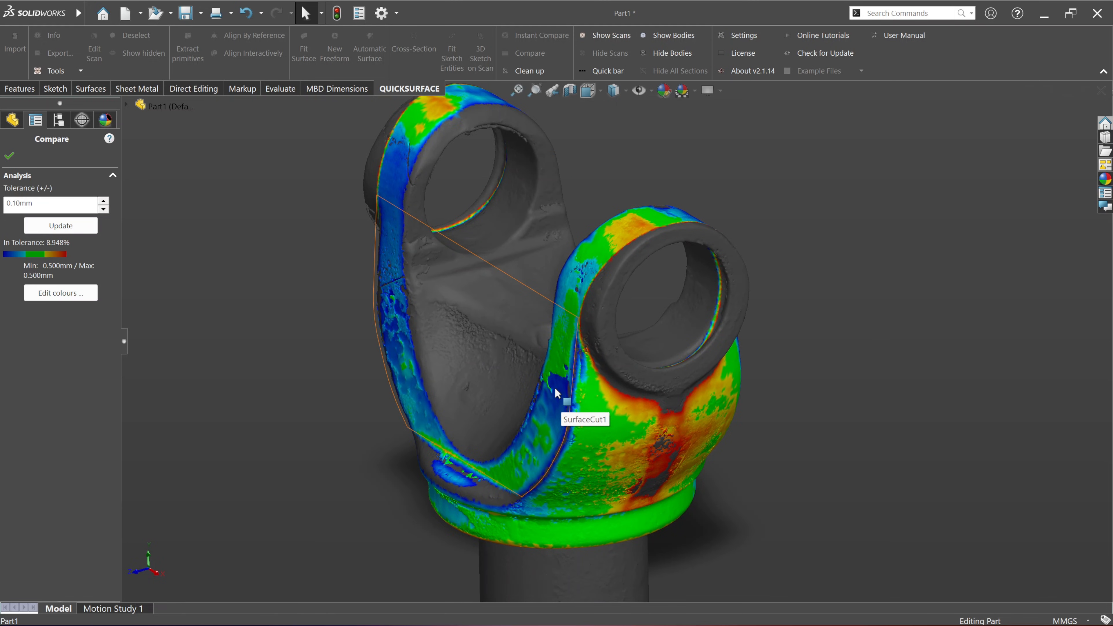
pyautogui.moveTo(557, 393); pyautogui.dragTo(737, 334, button='middle')
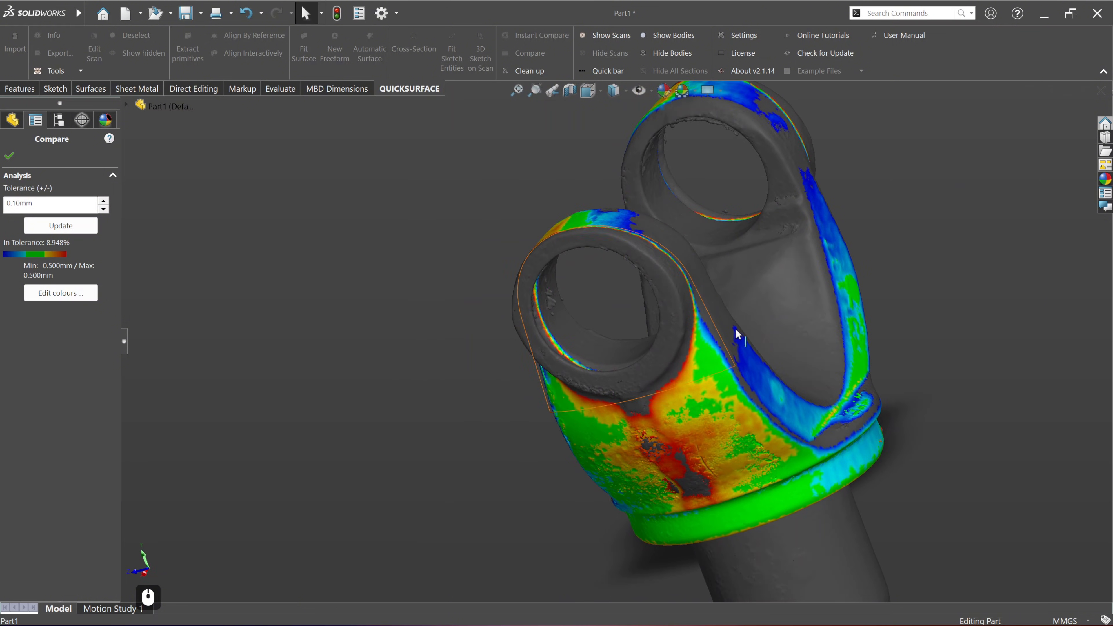
pyautogui.click(8, 156)
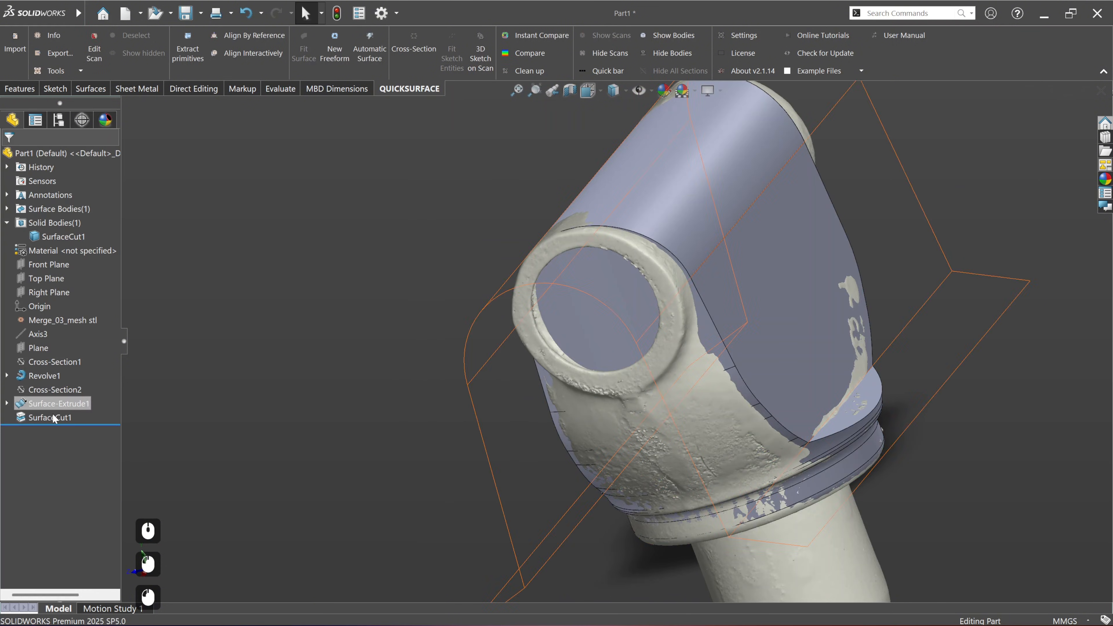
# Step: Open Sketch2 of Surface-Extrude1 for editing and hide the solid body Revolve1
pyautogui.click(7, 404)
pyautogui.click(54, 418)
pyautogui.click(63, 388)
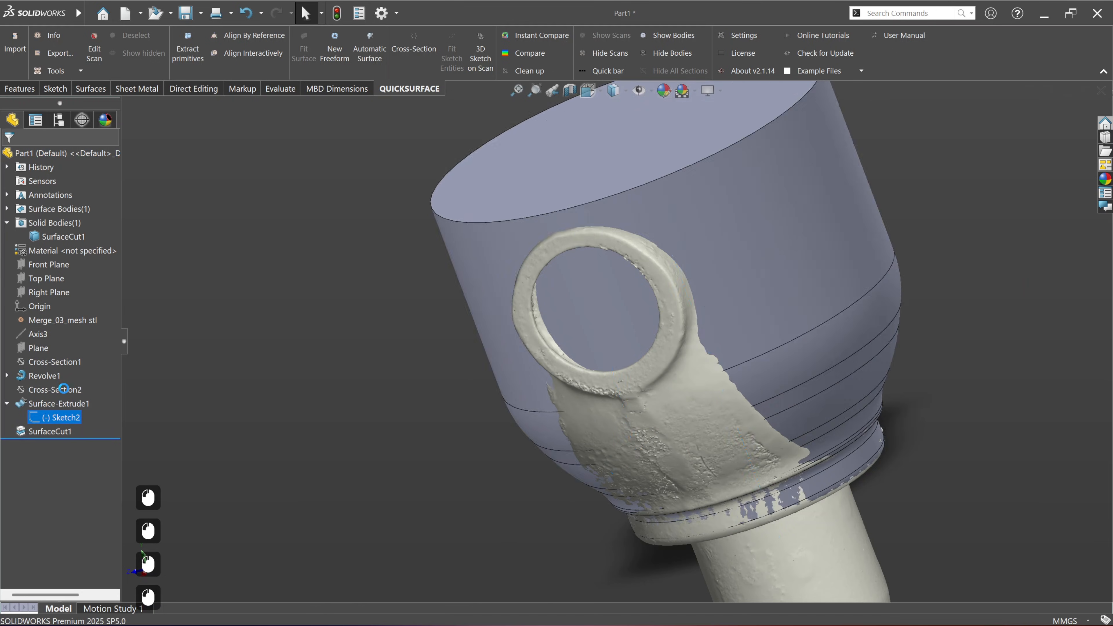
pyautogui.scroll(-3, 642, 127)
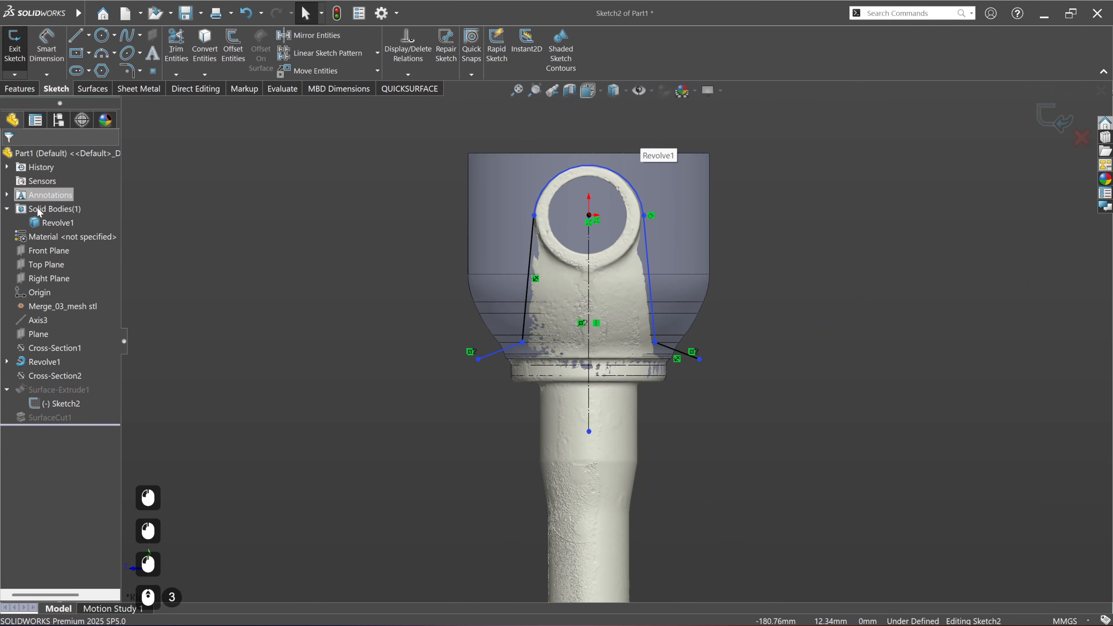
pyautogui.rightClick(49, 221)
pyautogui.click(61, 210)
pyautogui.click(415, 278)
pyautogui.scroll(1, 557, 217)
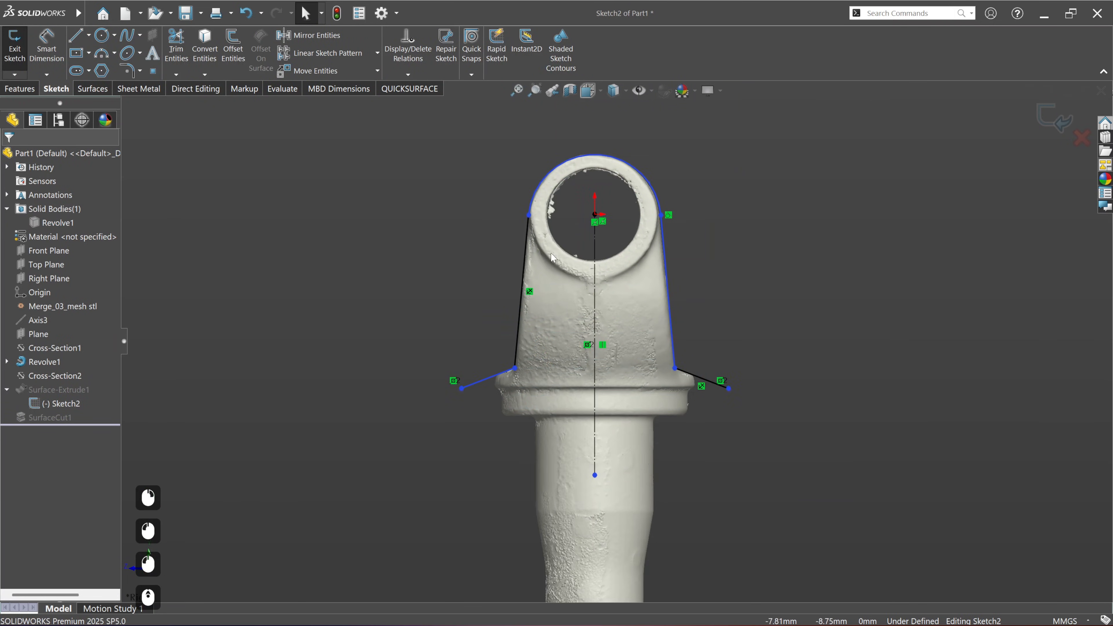
# Step: Apply a Fix relation to both lower corner points where the yoke's sides meet the outward-sloping lines
pyautogui.keyDown('ctrl'); pyautogui.moveTo(712, 254); pyautogui.dragTo(641, 287, button='middle'); pyautogui.keyUp('ctrl')
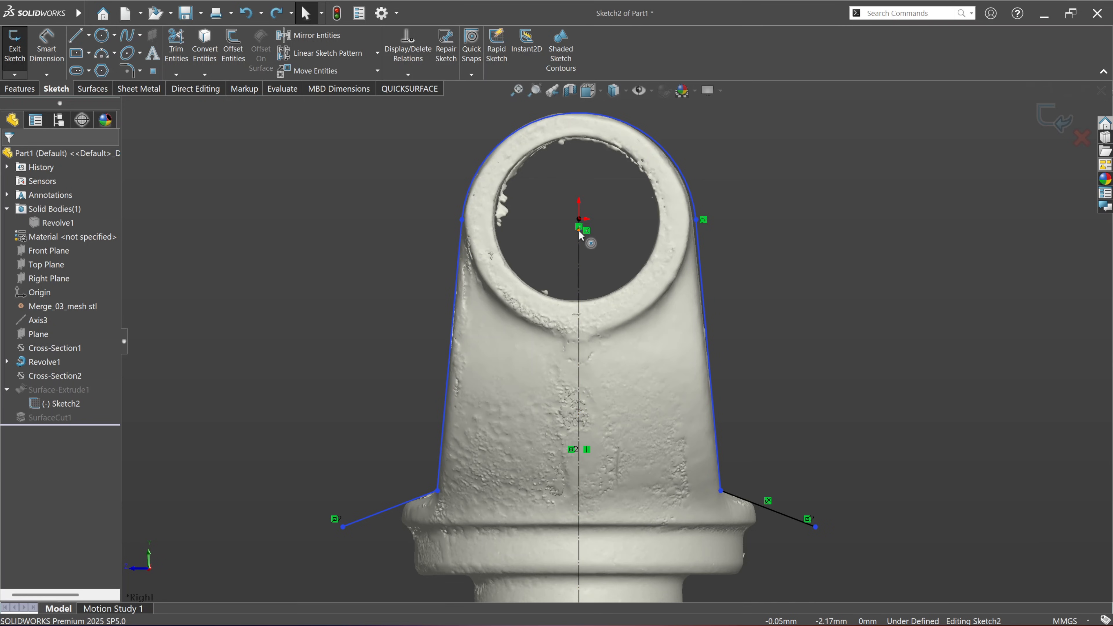
pyautogui.click(437, 491)
pyautogui.click(579, 452)
pyautogui.click(736, 478)
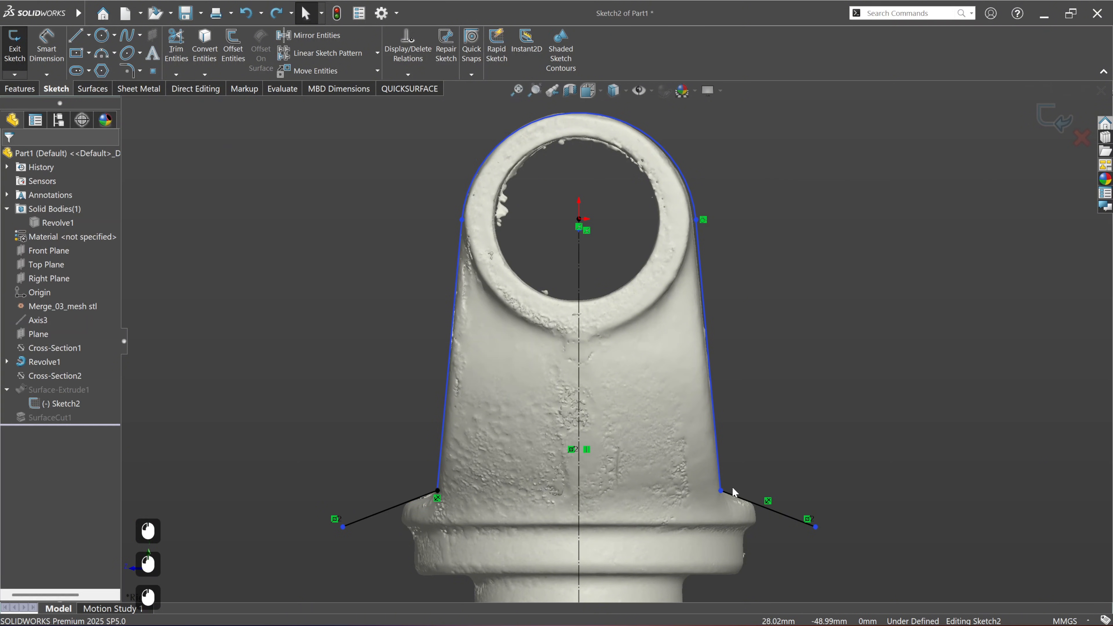
pyautogui.click(721, 491)
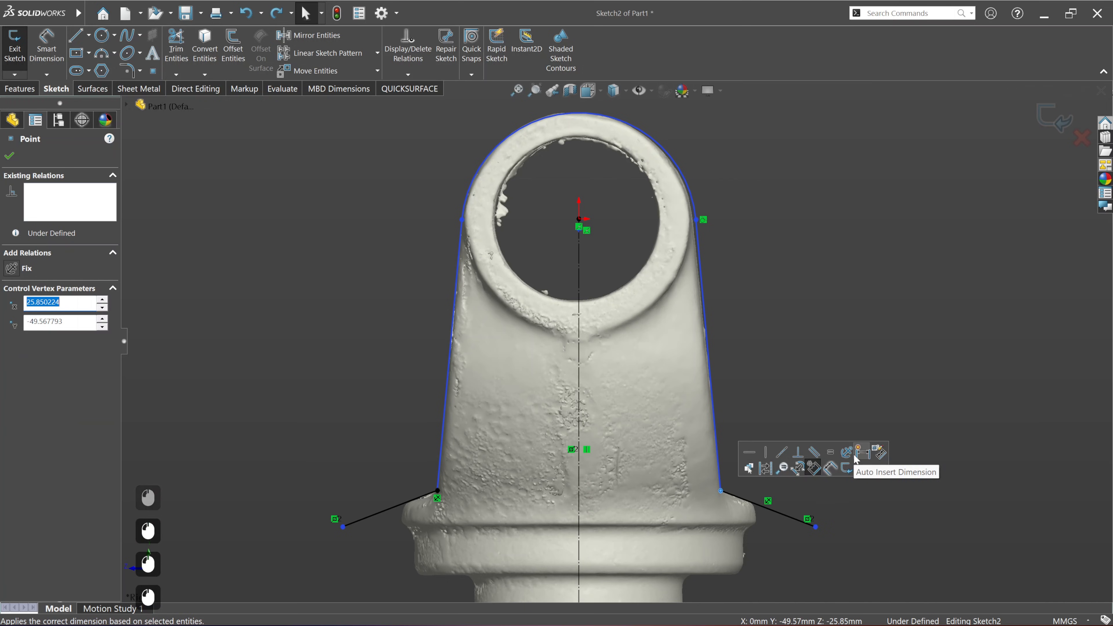
pyautogui.click(846, 452)
pyautogui.click(785, 376)
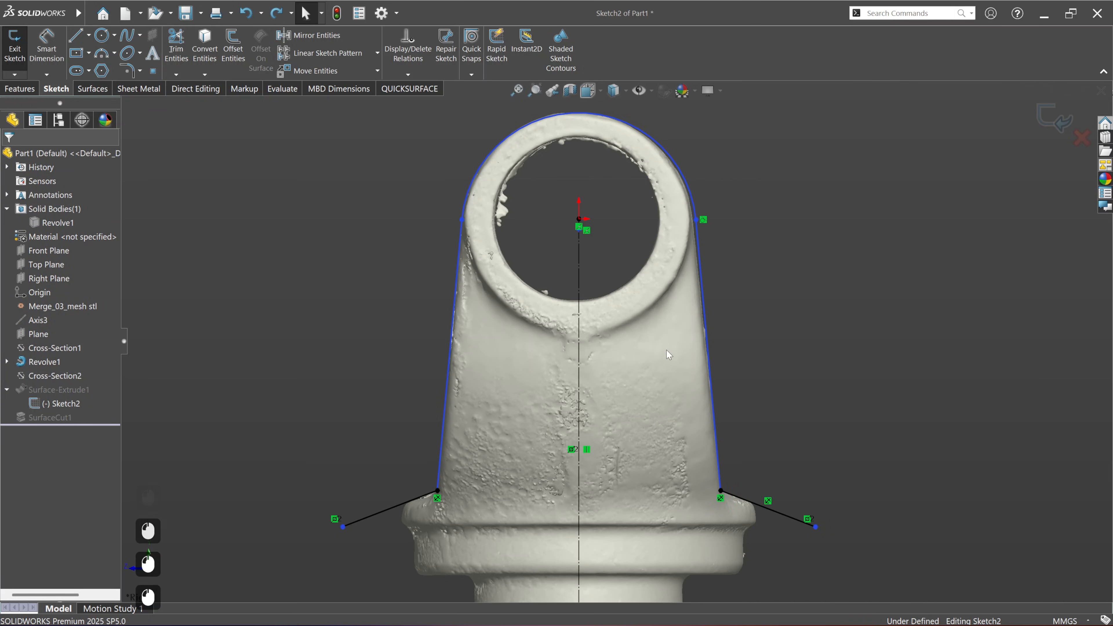
# Step: Dimension the radius of the outline's top arc and set it to 21 mm
pyautogui.keyDown('ctrl'); pyautogui.moveTo(649, 333); pyautogui.dragTo(648, 357, button='middle'); pyautogui.keyUp('ctrl')
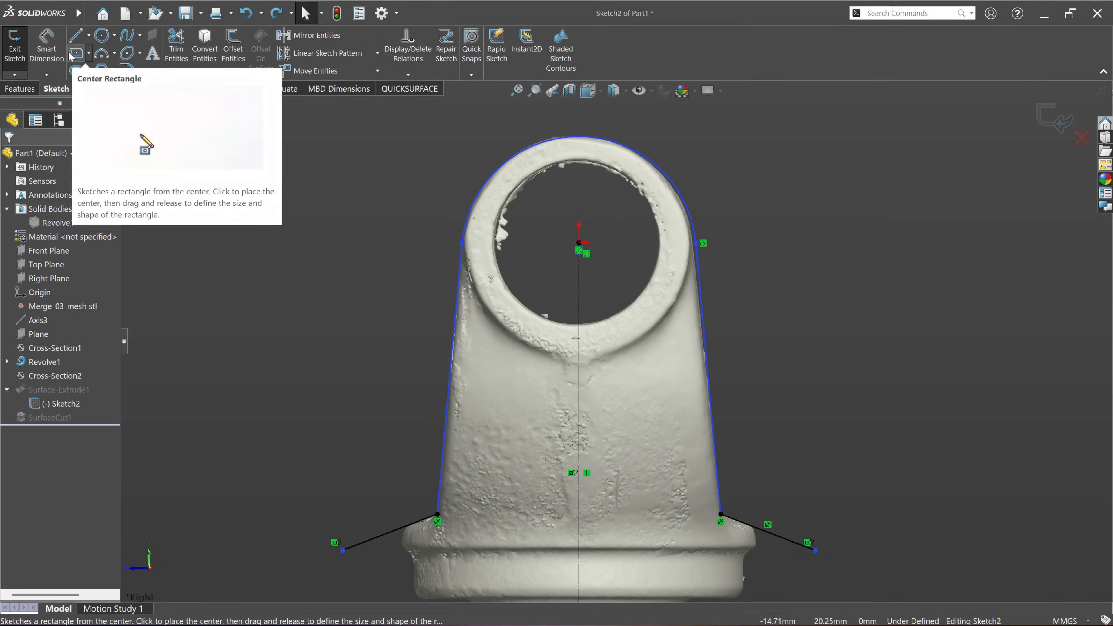
pyautogui.click(634, 149)
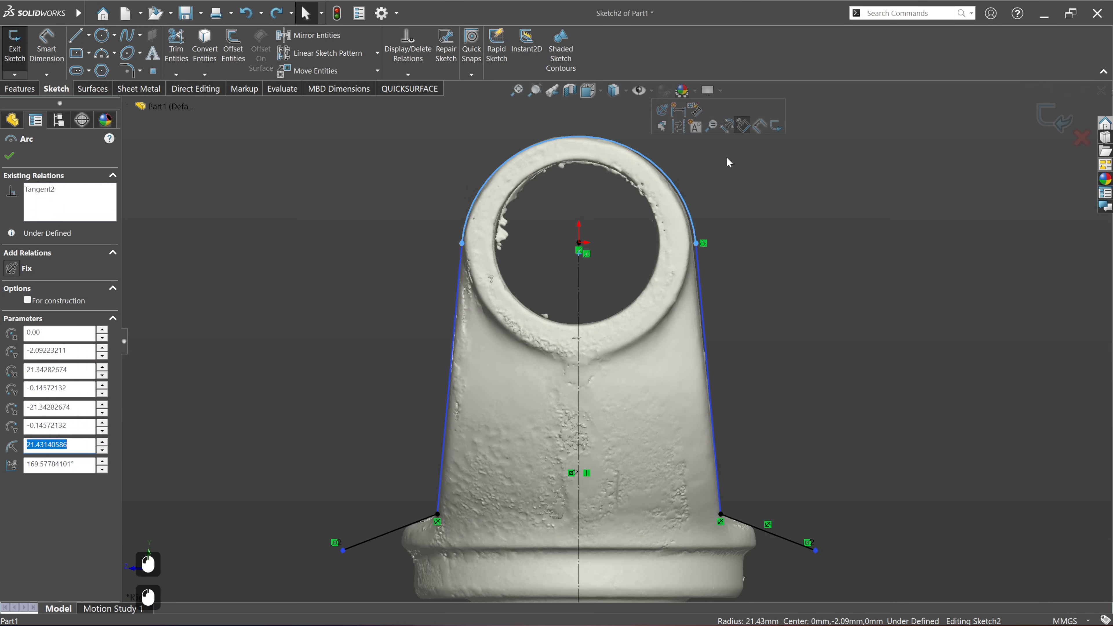
pyautogui.press('Escape')
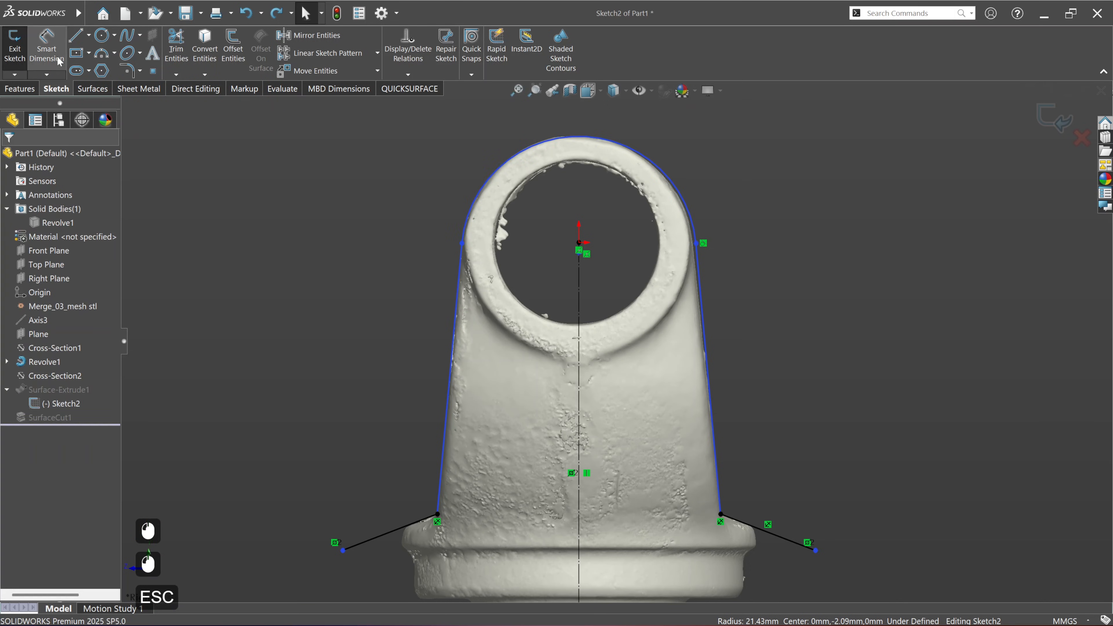
pyautogui.click(677, 195)
pyautogui.click(734, 193)
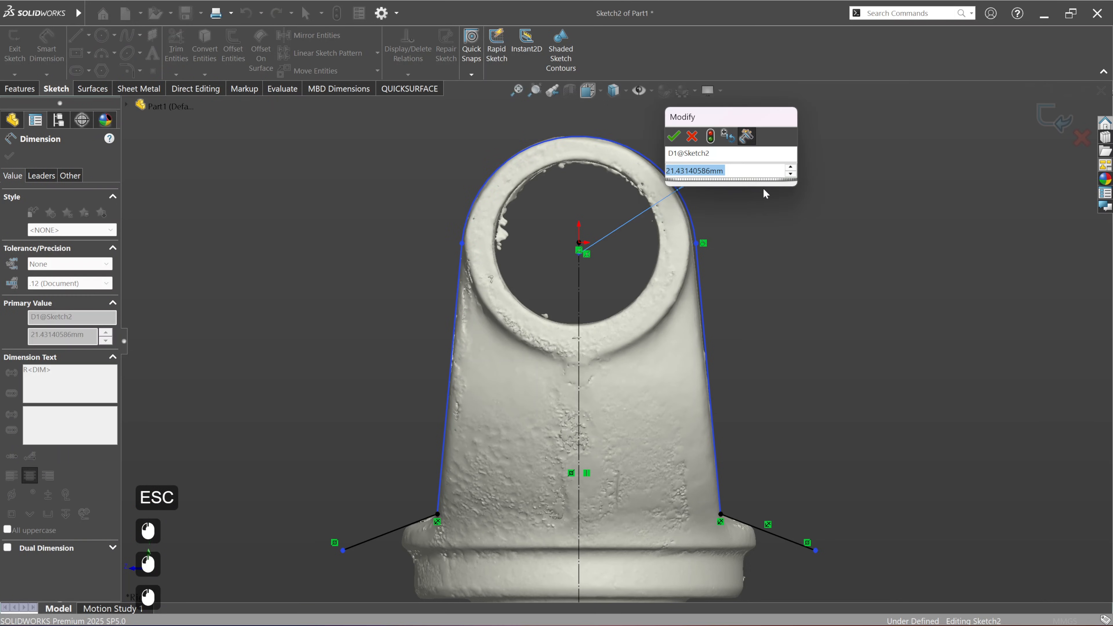
pyautogui.moveTo(750, 118); pyautogui.dragTo(881, 152)
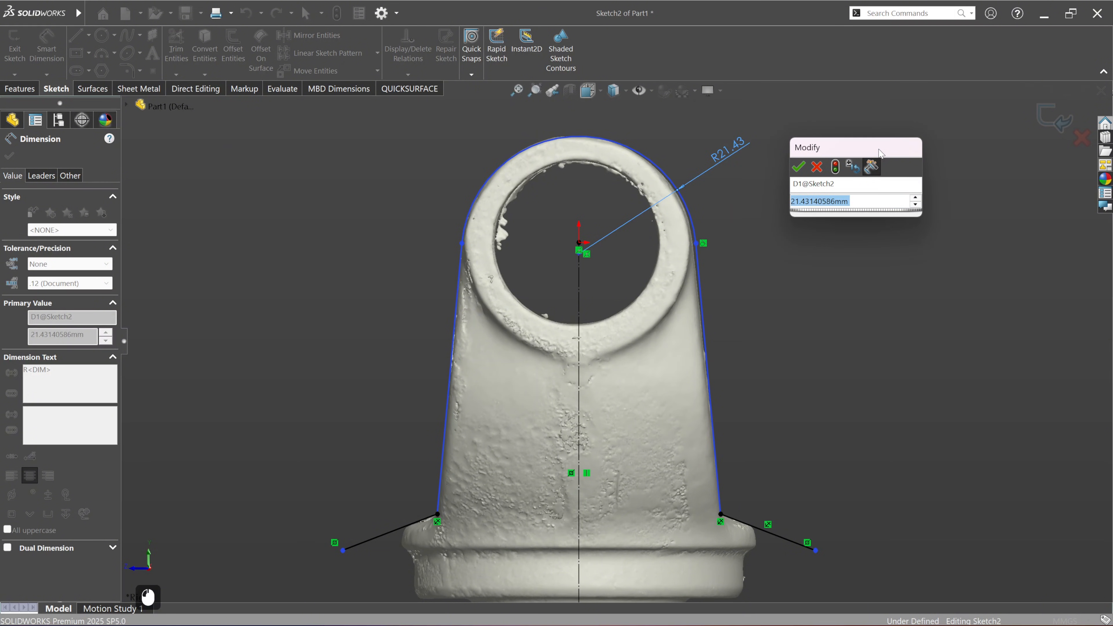
pyautogui.write('21')
pyautogui.press('Return')
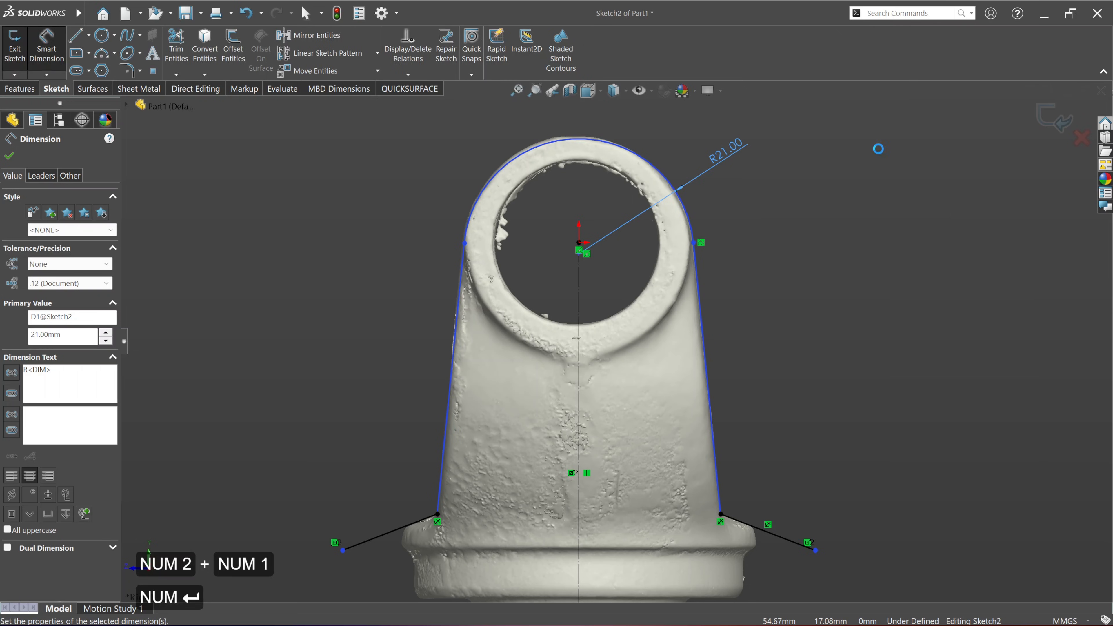
pyautogui.click(9, 156)
# Step: Move the top arc's centre up the centreline to about 1.67 mm below the origin, matching the scan edge, and exit the sketch
pyautogui.scroll(-3, 537, 124)
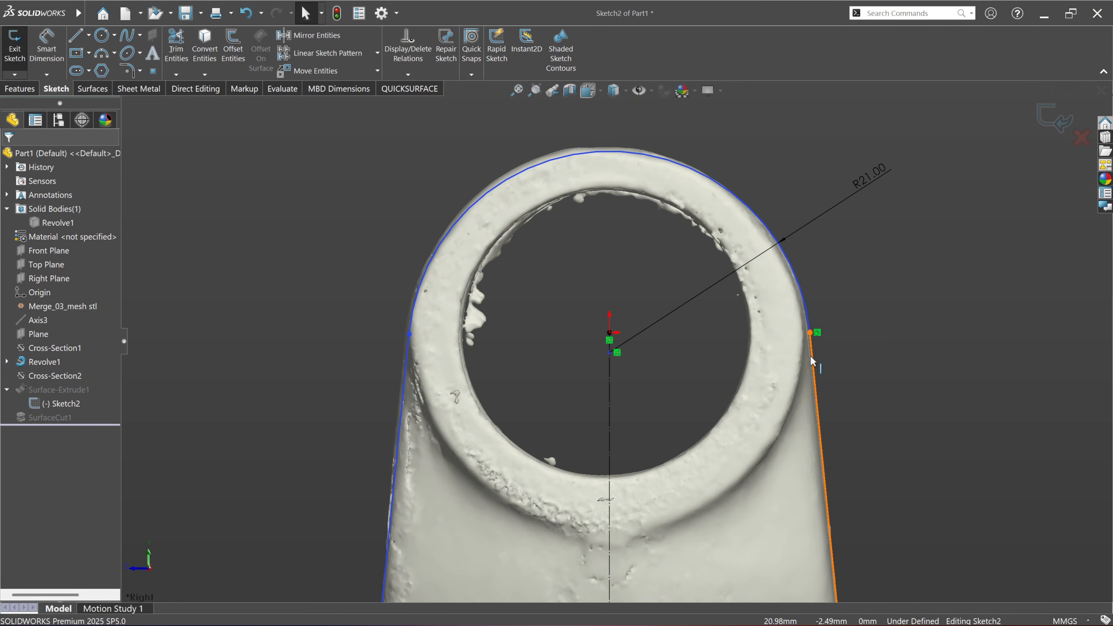
pyautogui.scroll(-2, 627, 168)
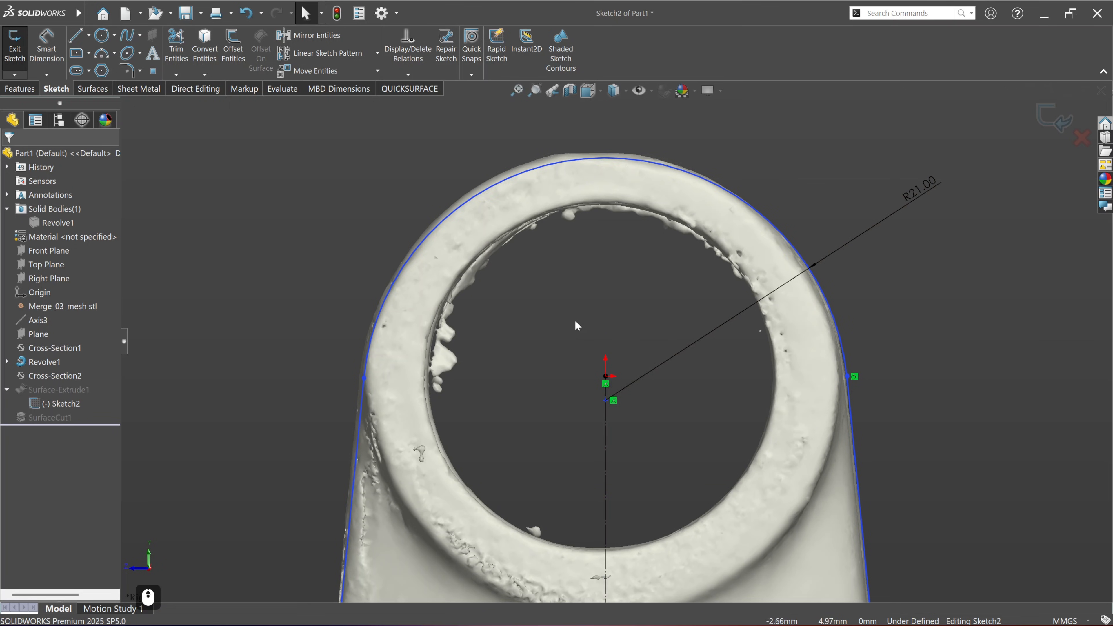
pyautogui.scroll(-1, 604, 398)
pyautogui.click(608, 403)
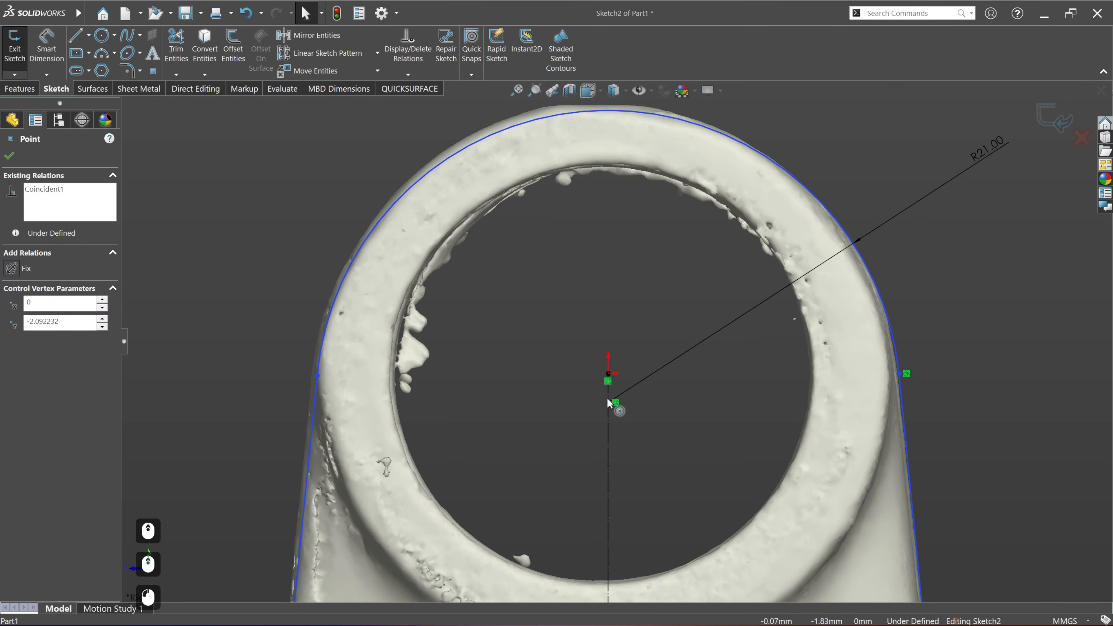
pyautogui.moveTo(607, 397); pyautogui.dragTo(604, 396)
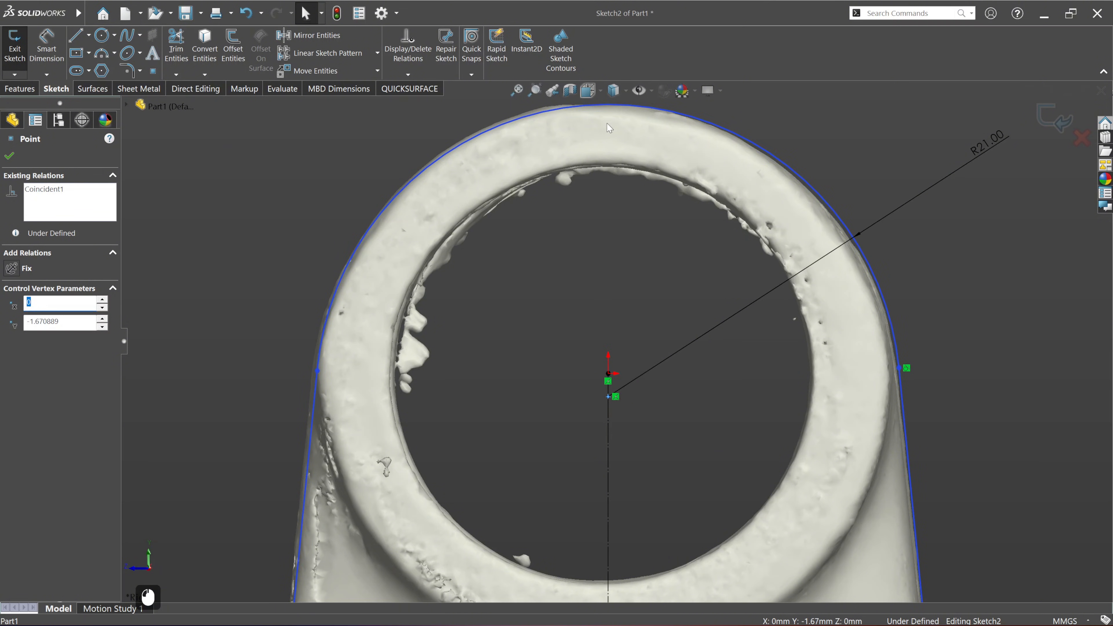
pyautogui.scroll(-8, 605, 203)
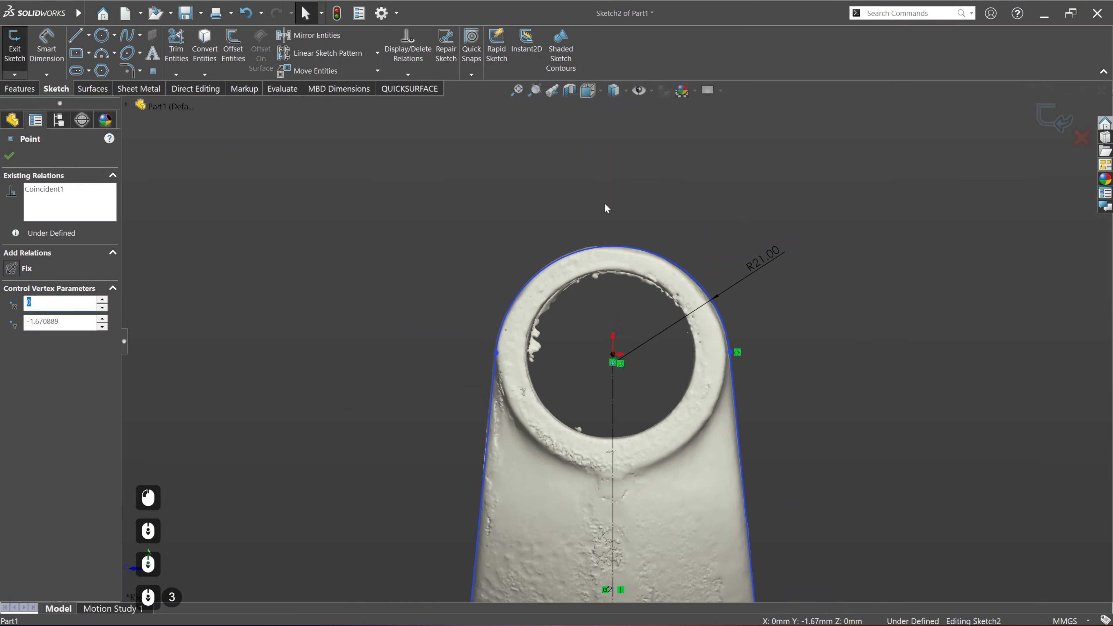
pyautogui.click(1039, 131)
pyautogui.moveTo(373, 337); pyautogui.dragTo(306, 289, button='middle')
pyautogui.click(64, 236)
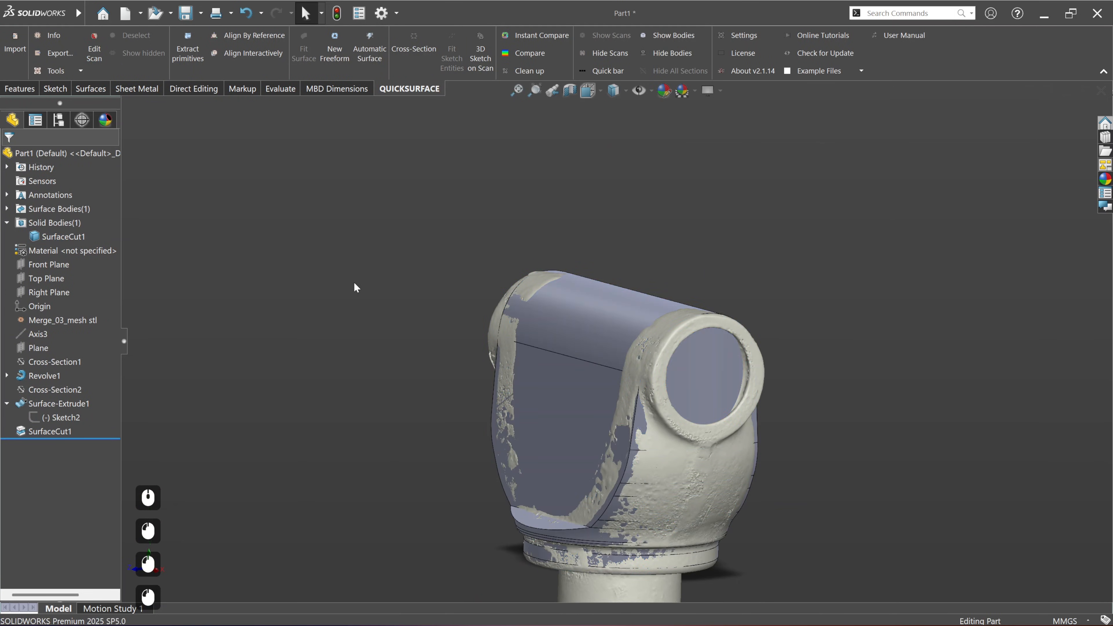
# Step: Compare the updated solid with the scan again and examine the deviations on both yoke arms from several sides
pyautogui.click(530, 52)
pyautogui.keyDown('ctrl'); pyautogui.moveTo(652, 398); pyautogui.dragTo(649, 365, button='middle'); pyautogui.keyUp('ctrl')
pyautogui.moveTo(666, 451); pyautogui.dragTo(559, 452, button='middle')
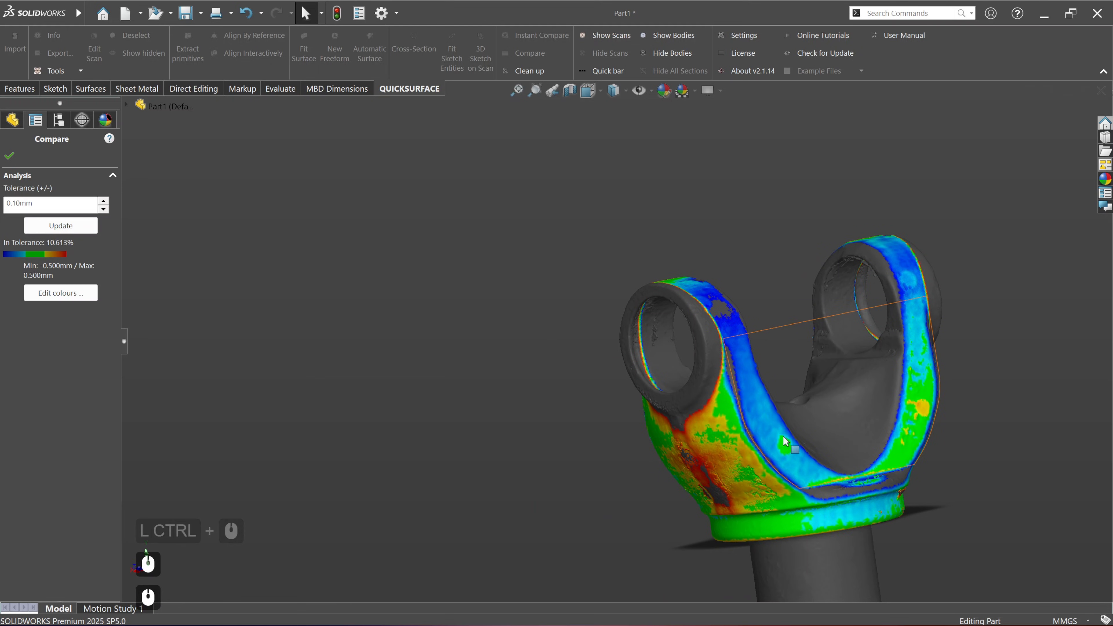
pyautogui.moveTo(785, 440); pyautogui.dragTo(845, 435, button='middle')
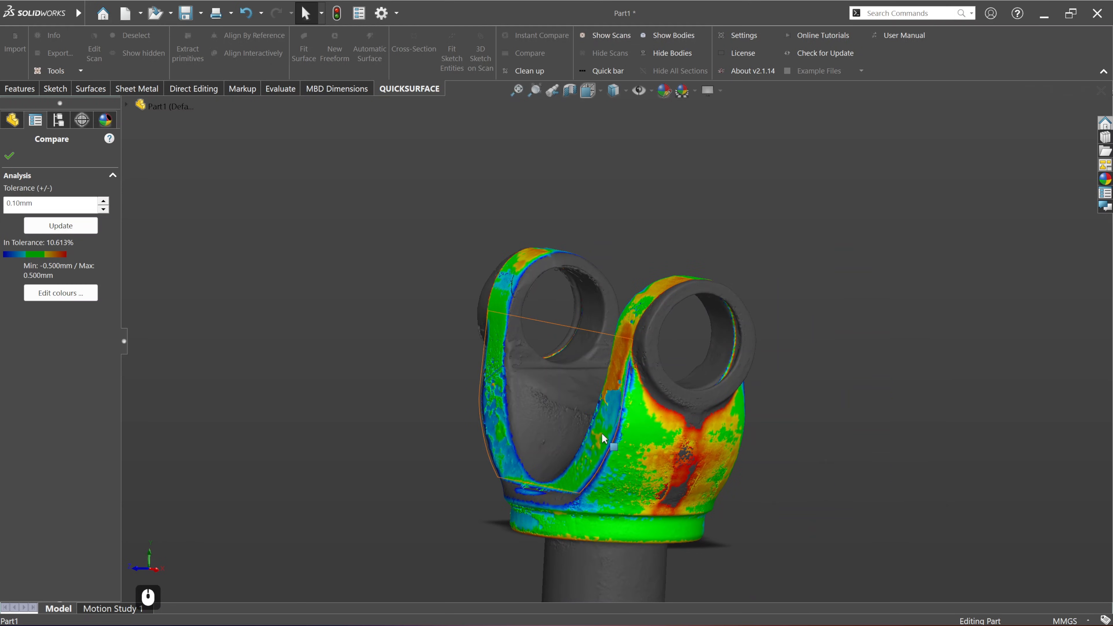
pyautogui.moveTo(603, 437); pyautogui.dragTo(738, 389, button='middle')
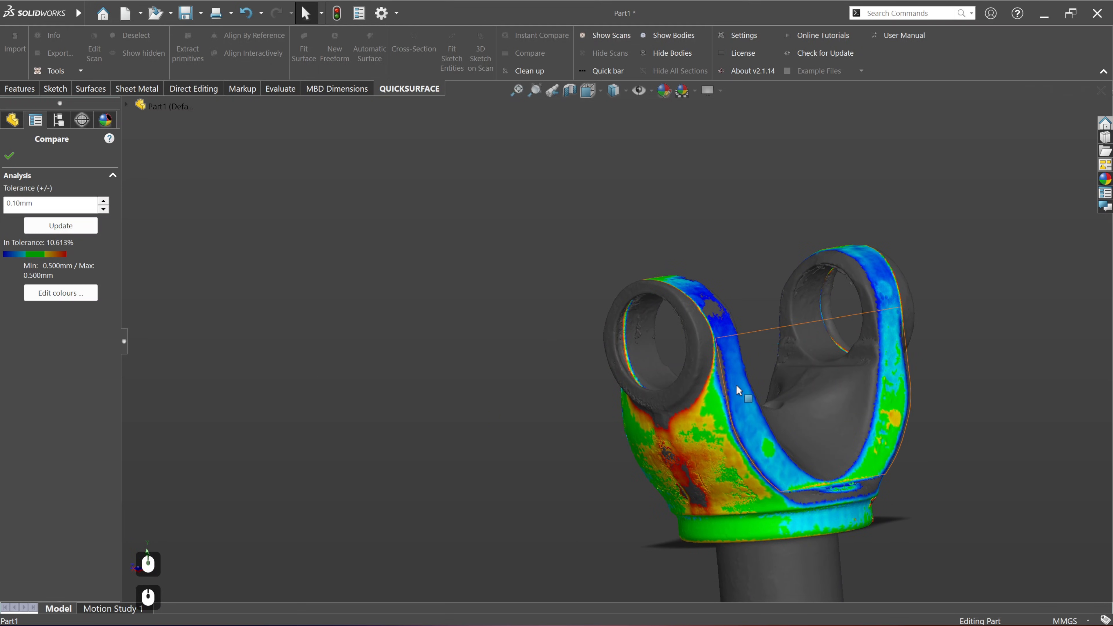
pyautogui.moveTo(773, 467); pyautogui.dragTo(808, 463, button='middle')
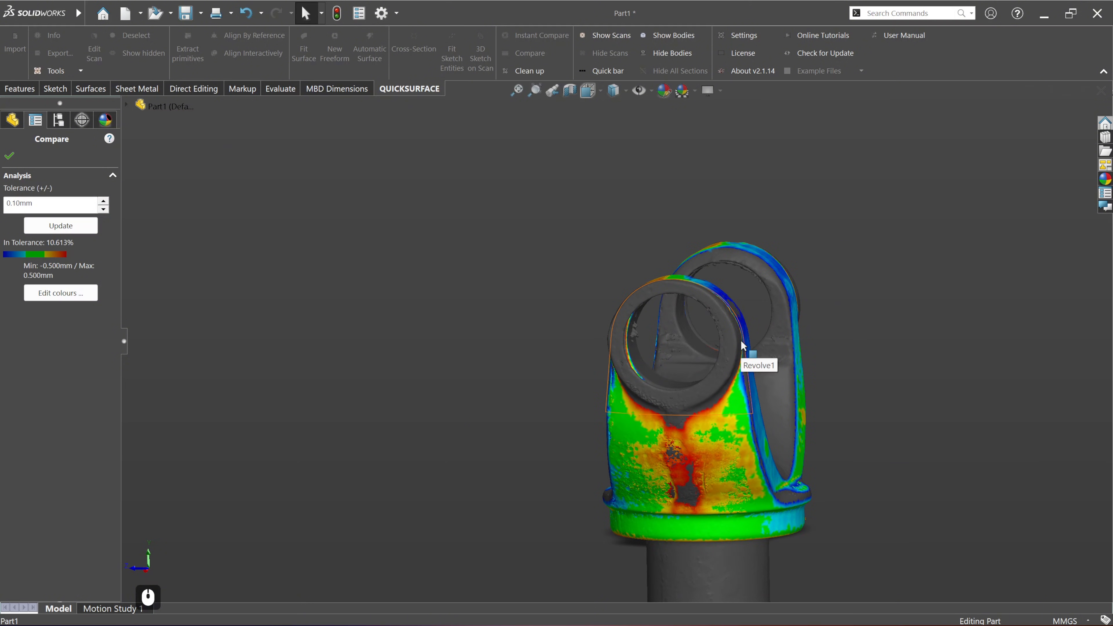
pyautogui.keyDown('ctrl'); pyautogui.moveTo(773, 424); pyautogui.dragTo(661, 411, button='middle'); pyautogui.keyUp('ctrl')
pyautogui.moveTo(373, 456); pyautogui.dragTo(498, 449, button='middle')
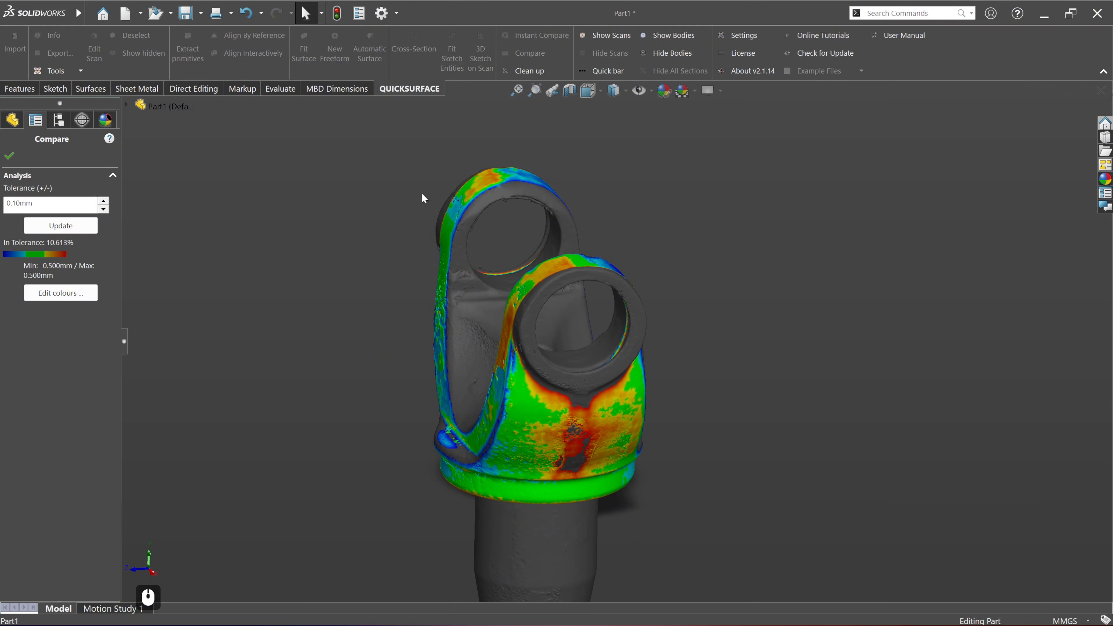
pyautogui.click(9, 156)
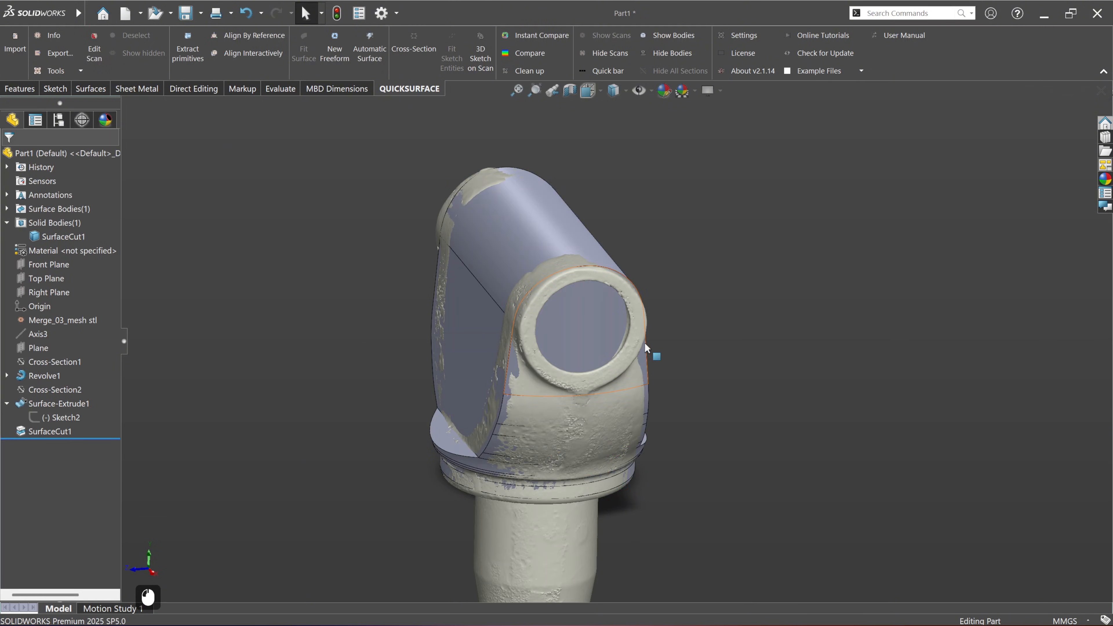
# Step: Hide the solid body SurfaceCut1 to leave only the scan of the yoke in view
pyautogui.moveTo(522, 549); pyautogui.dragTo(531, 491, button='middle')
pyautogui.click(579, 350)
pyautogui.rightClick(579, 350)
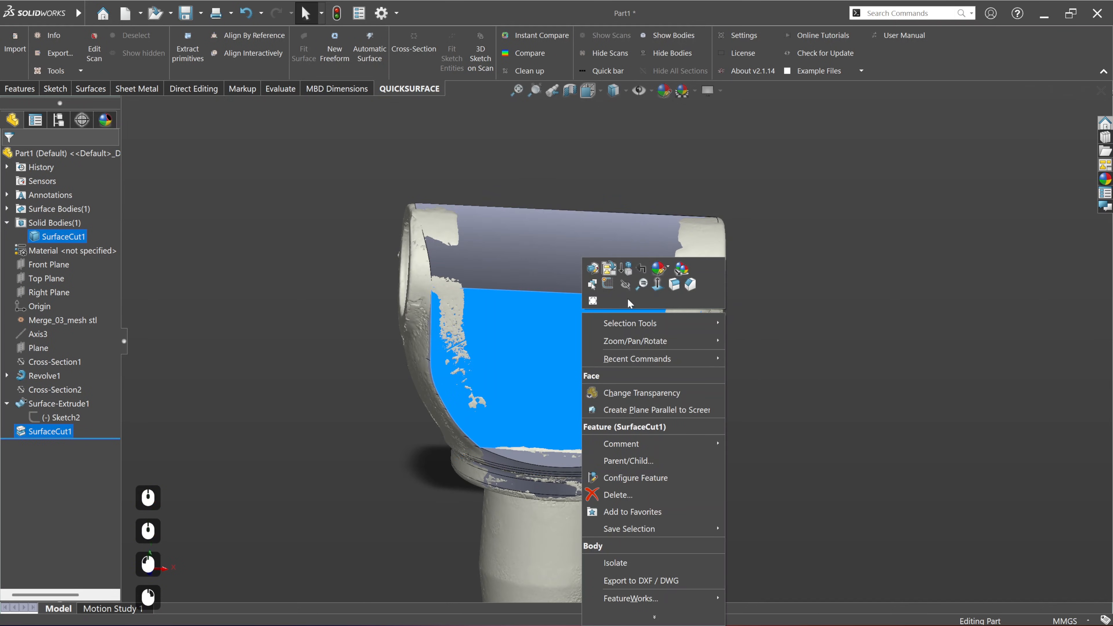
pyautogui.click(626, 284)
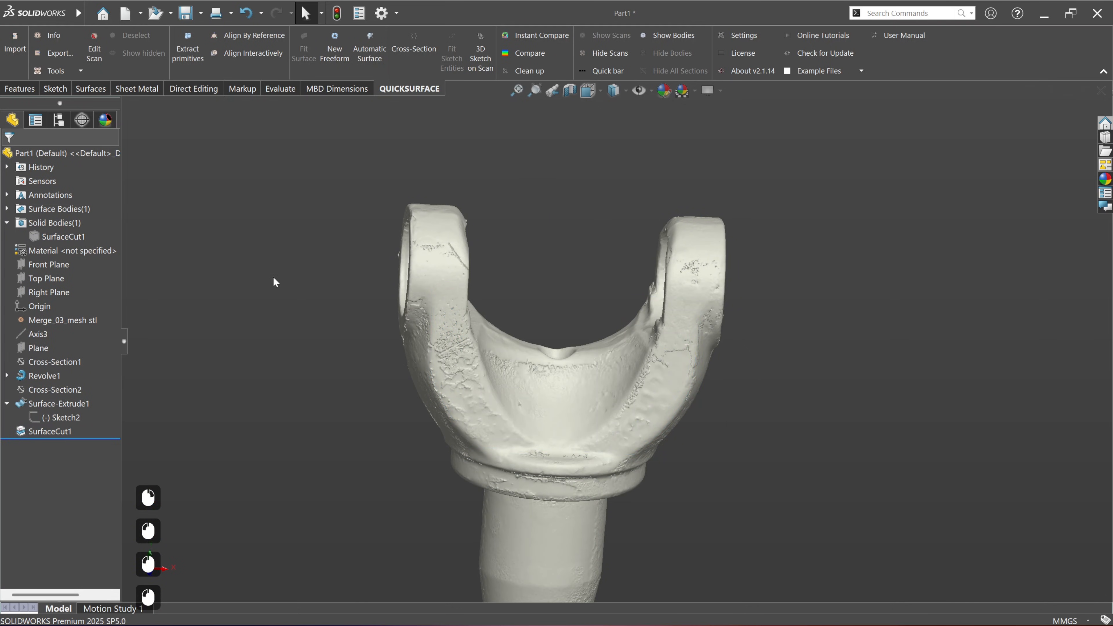
# Step: Create a single cross-section of the yoke scan on the Front Plane with zero offset
pyautogui.click(45, 266)
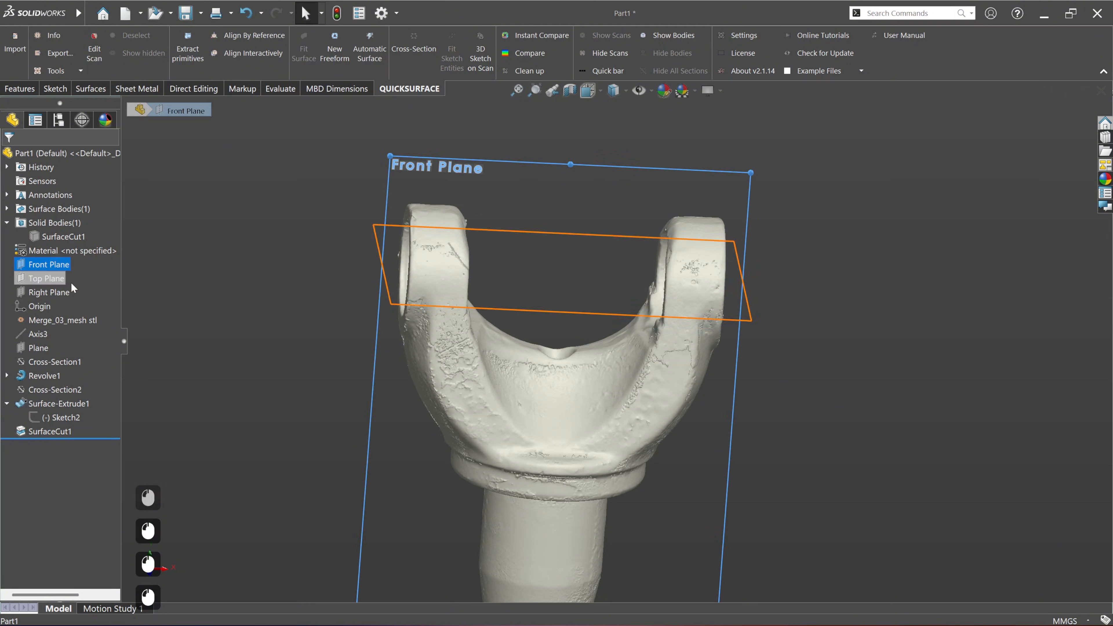
pyautogui.moveTo(508, 353); pyautogui.dragTo(618, 371, button='middle')
pyautogui.click(135, 289)
pyautogui.click(23, 266)
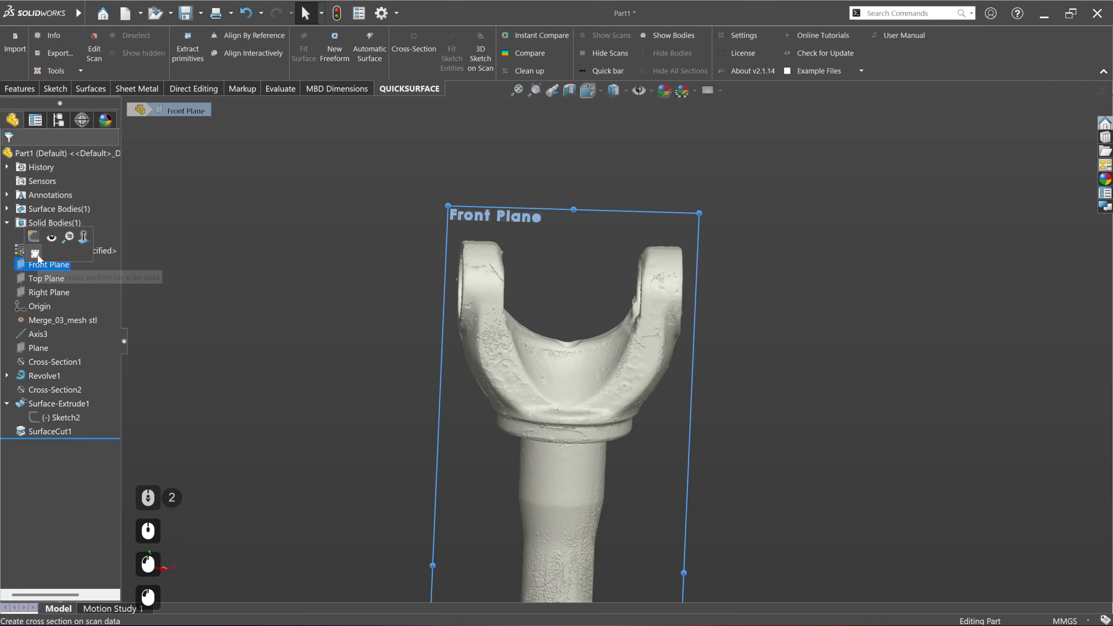
pyautogui.click(37, 251)
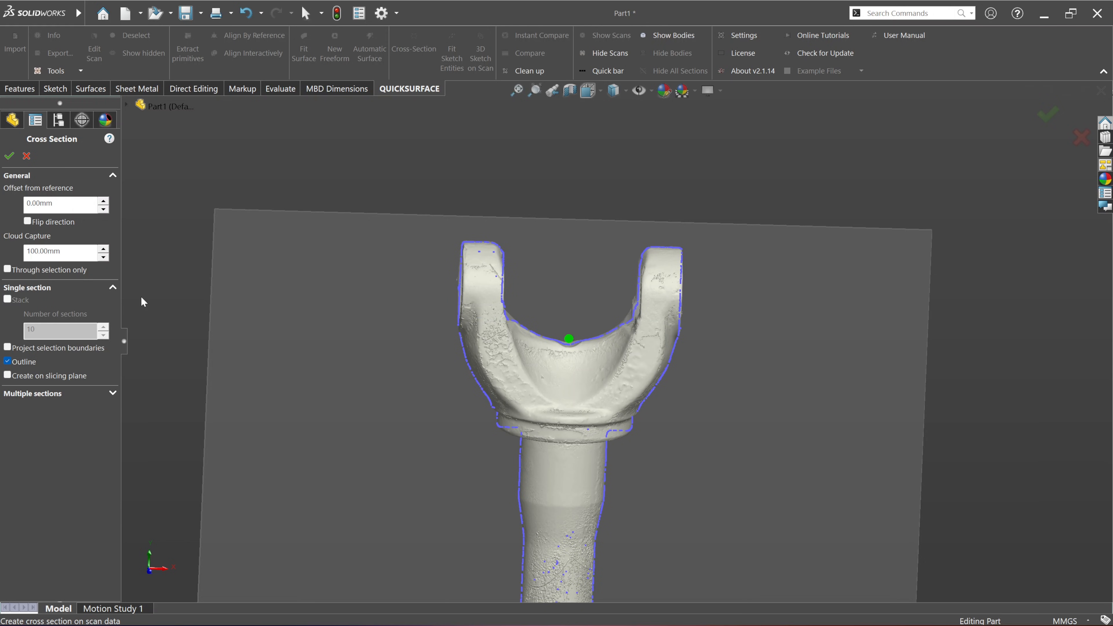
pyautogui.moveTo(760, 404)
pyautogui.keyDown('ctrl'); pyautogui.mouseDown(button='middle')
pyautogui.moveTo(738, 378)
pyautogui.moveTo(763, 418)
pyautogui.moveTo(741, 397)
pyautogui.mouseUp(button='middle'); pyautogui.keyUp('ctrl')
pyautogui.scroll(-4, 522, 276)
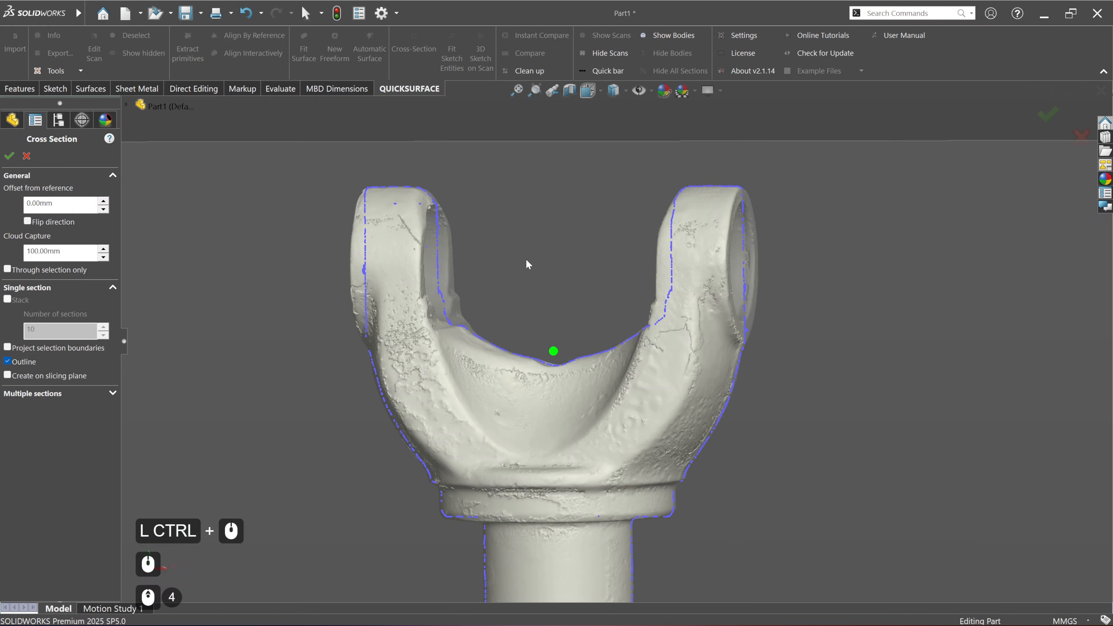
pyautogui.moveTo(557, 324); pyautogui.dragTo(594, 404, button='middle')
pyautogui.click(9, 155)
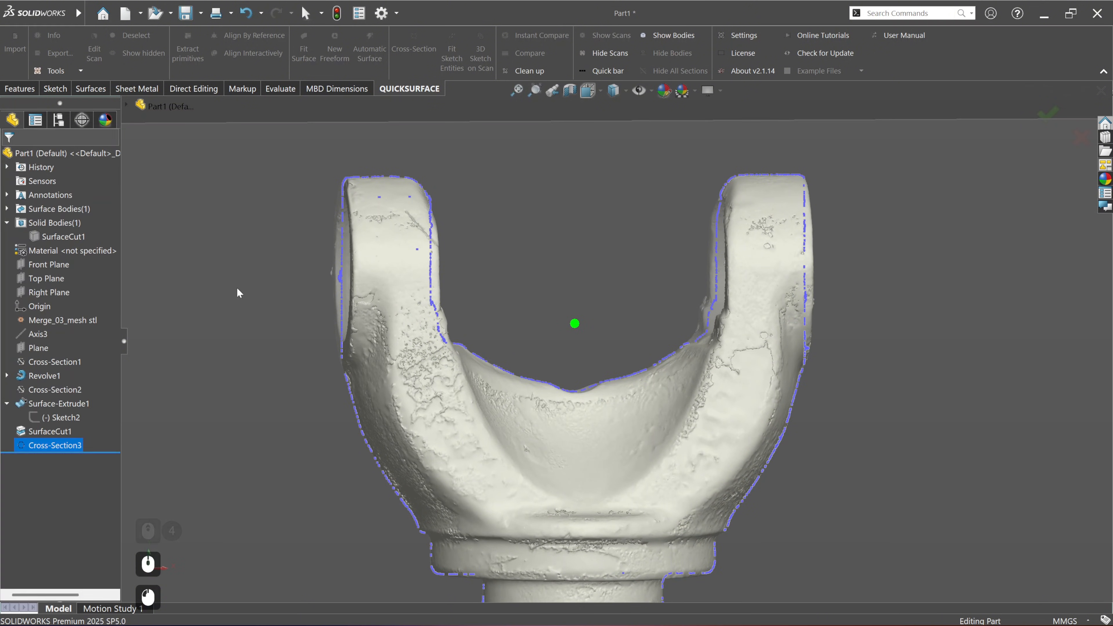
# Step: Start a new sketch on the Front Plane over the fresh scan cross-section
pyautogui.click(49, 265)
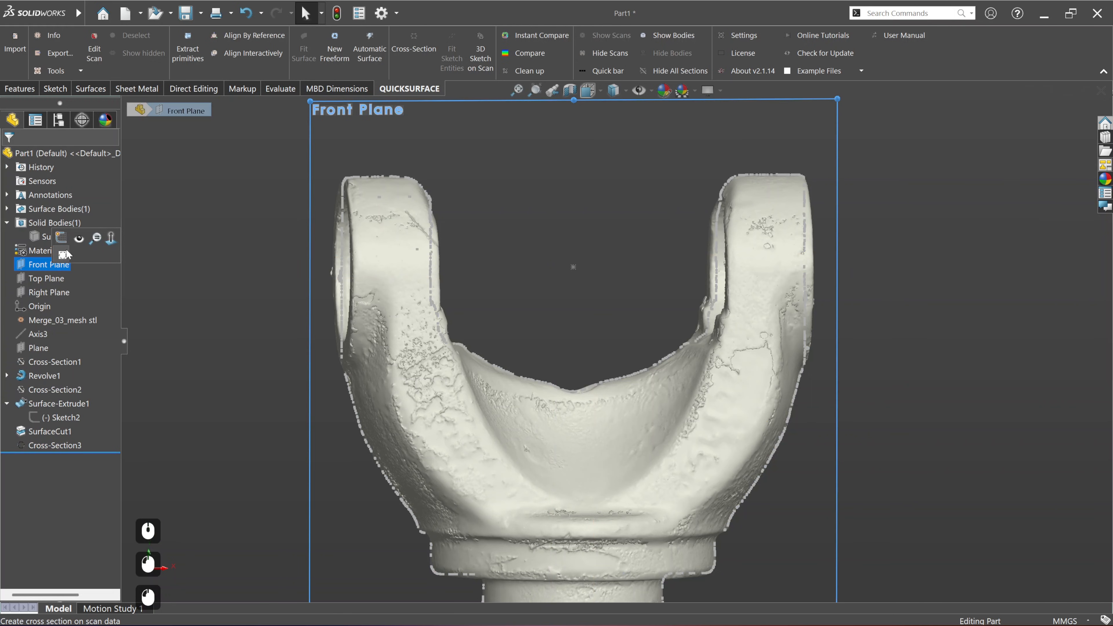
pyautogui.click(64, 254)
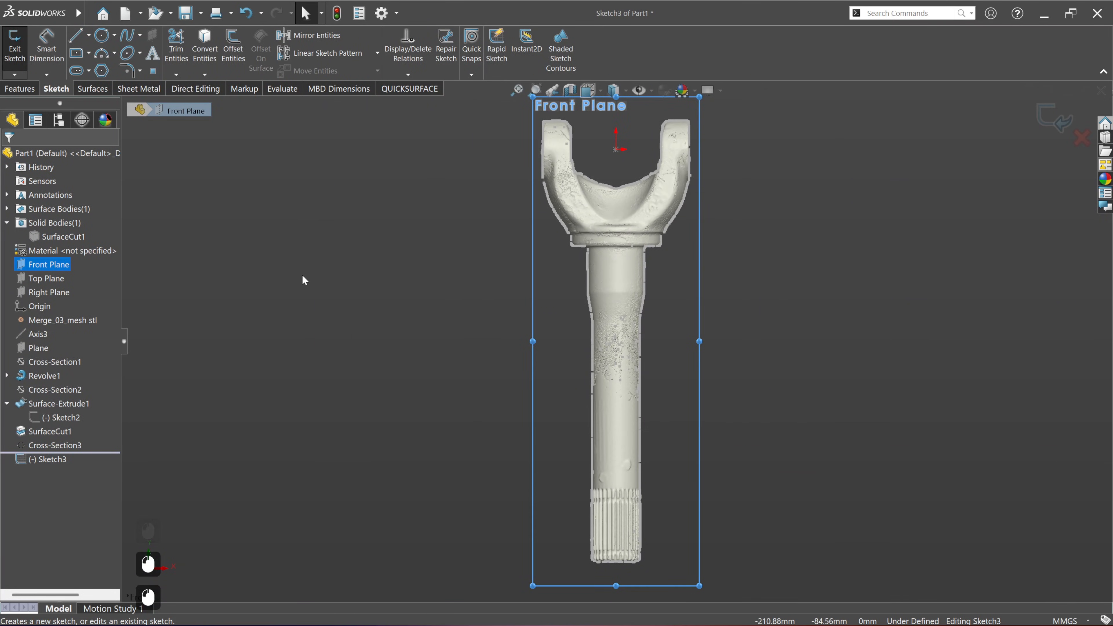
pyautogui.click(302, 275)
# Step: Apply a planar section view at the Front Plane to cut the scan open along the sketch plane
pyautogui.scroll(-2, 627, 228)
pyautogui.scroll(1, 698, 180)
pyautogui.scroll(3, 722, 138)
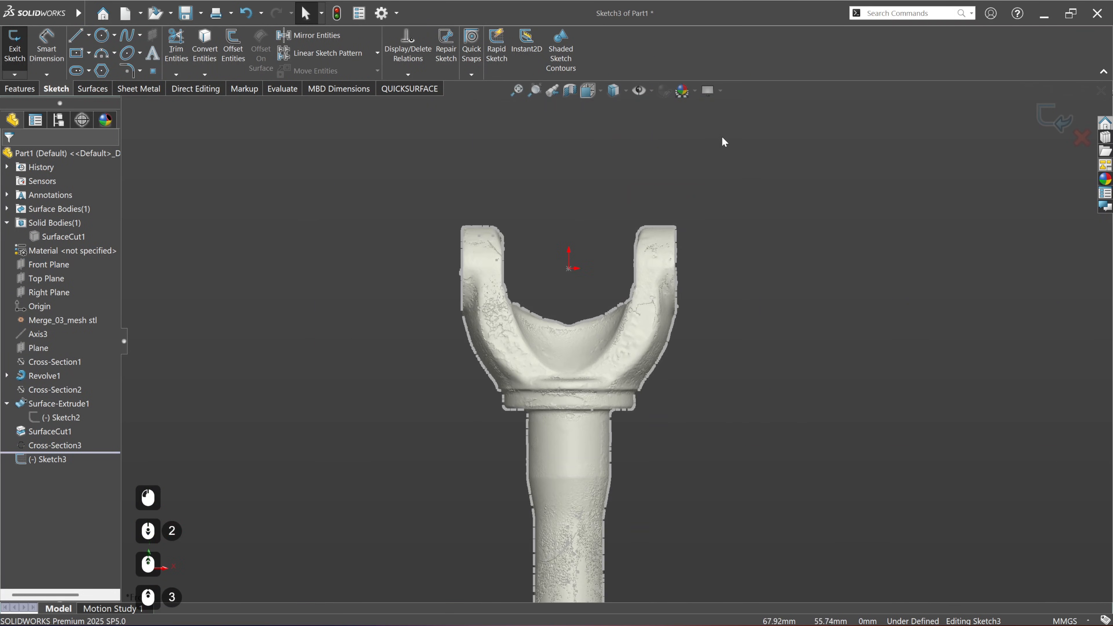
pyautogui.click(50, 266)
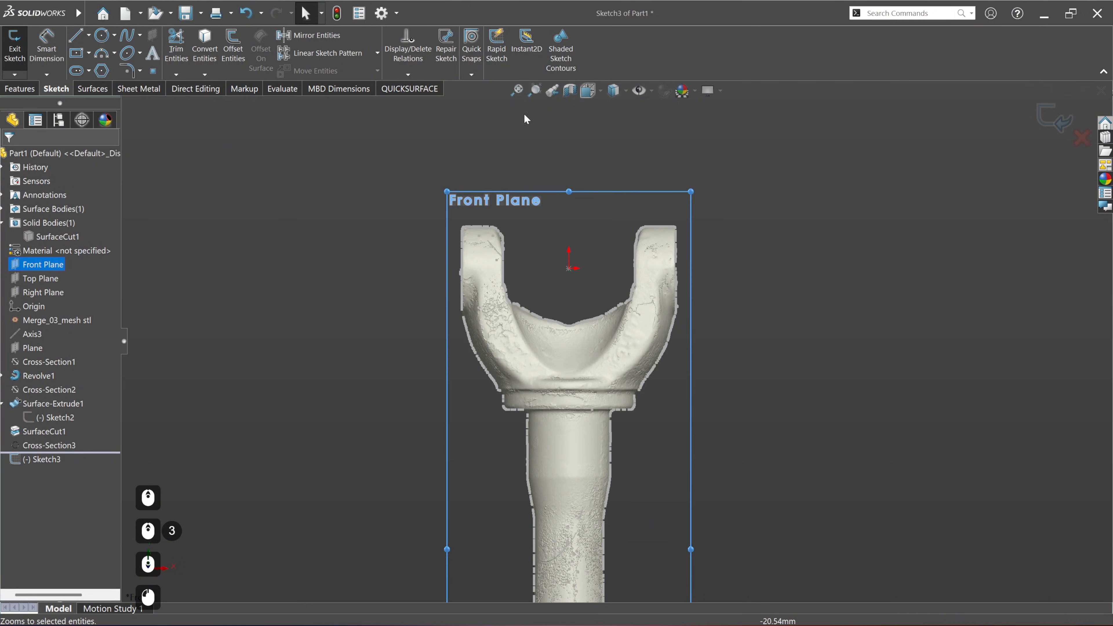
pyautogui.click(571, 95)
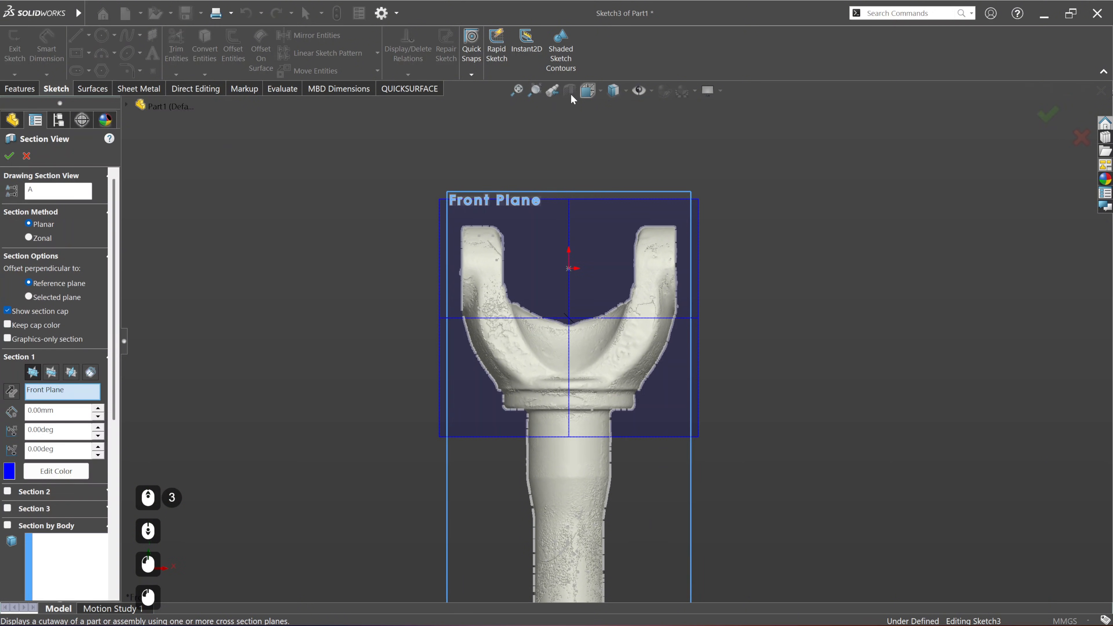
pyautogui.click(11, 158)
pyautogui.click(764, 361)
# Step: Fit a line to the straight inner edge of the left yoke arm's cross-section with Fit Sketch Entities
pyautogui.scroll(-4, 583, 299)
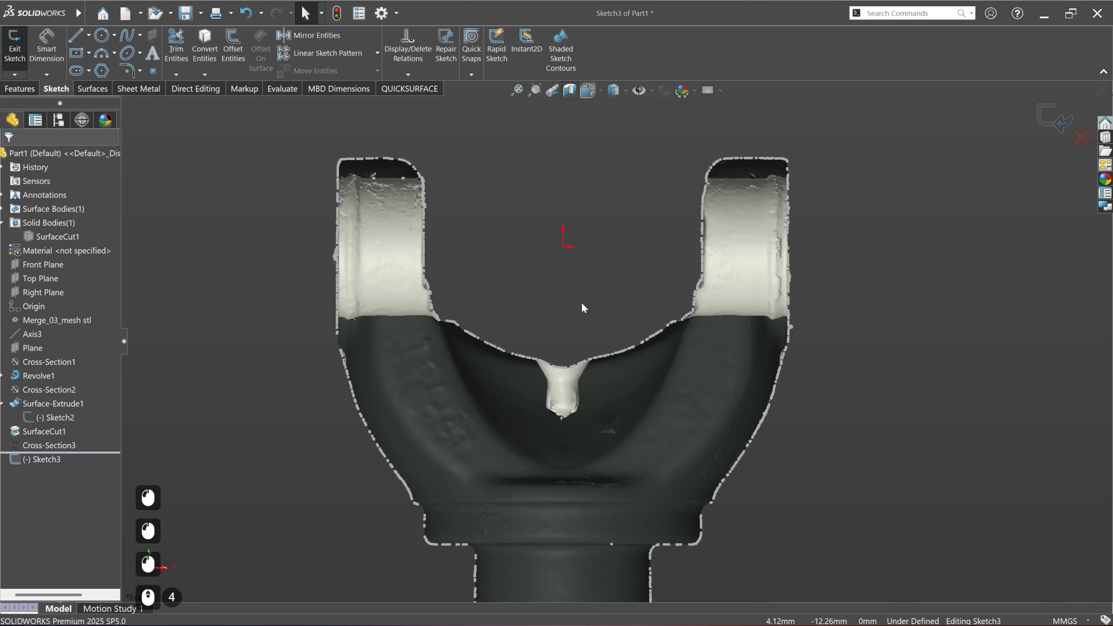
pyautogui.scroll(-2, 556, 143)
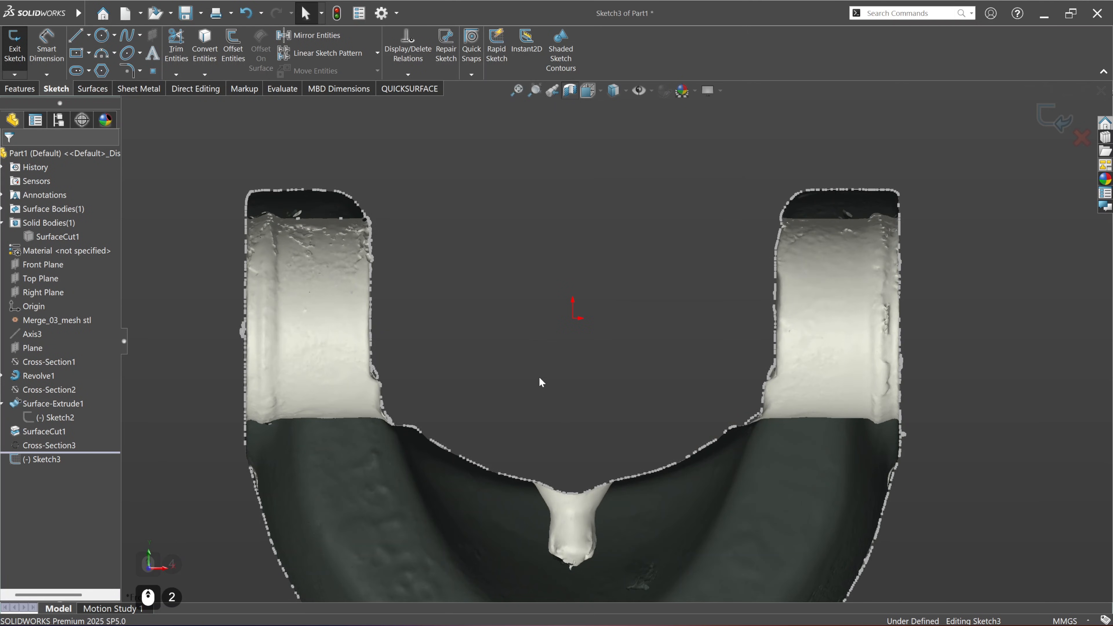
pyautogui.scroll(-2, 774, 265)
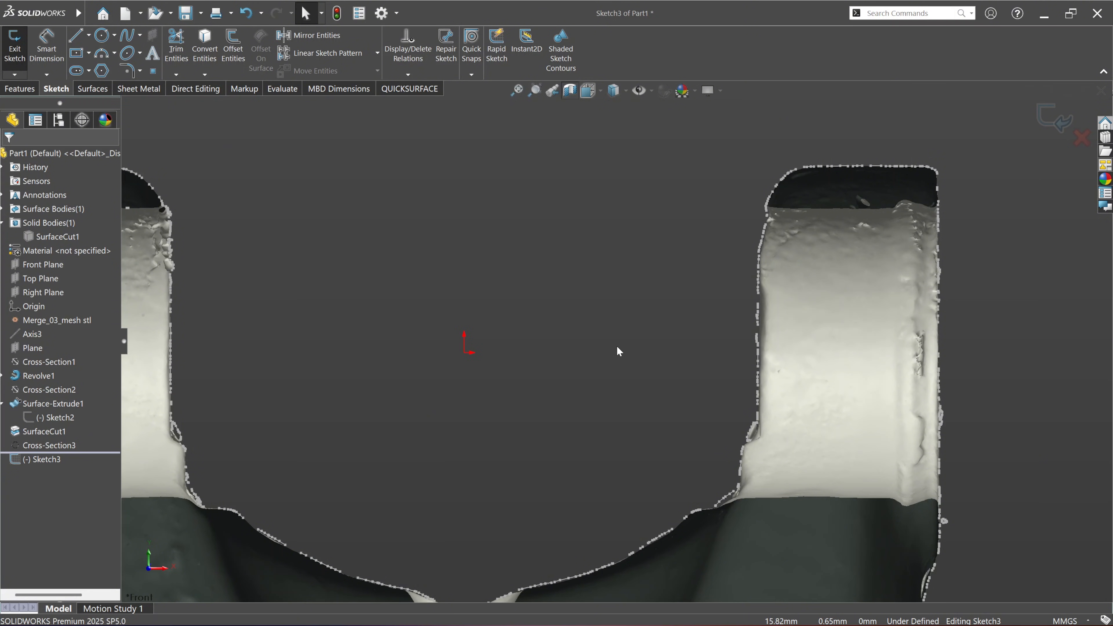
pyautogui.keyDown('ctrl'); pyautogui.moveTo(607, 355); pyautogui.dragTo(660, 345, button='middle'); pyautogui.keyUp('ctrl')
pyautogui.keyDown('ctrl'); pyautogui.moveTo(671, 335); pyautogui.dragTo(687, 314, button='middle'); pyautogui.keyUp('ctrl')
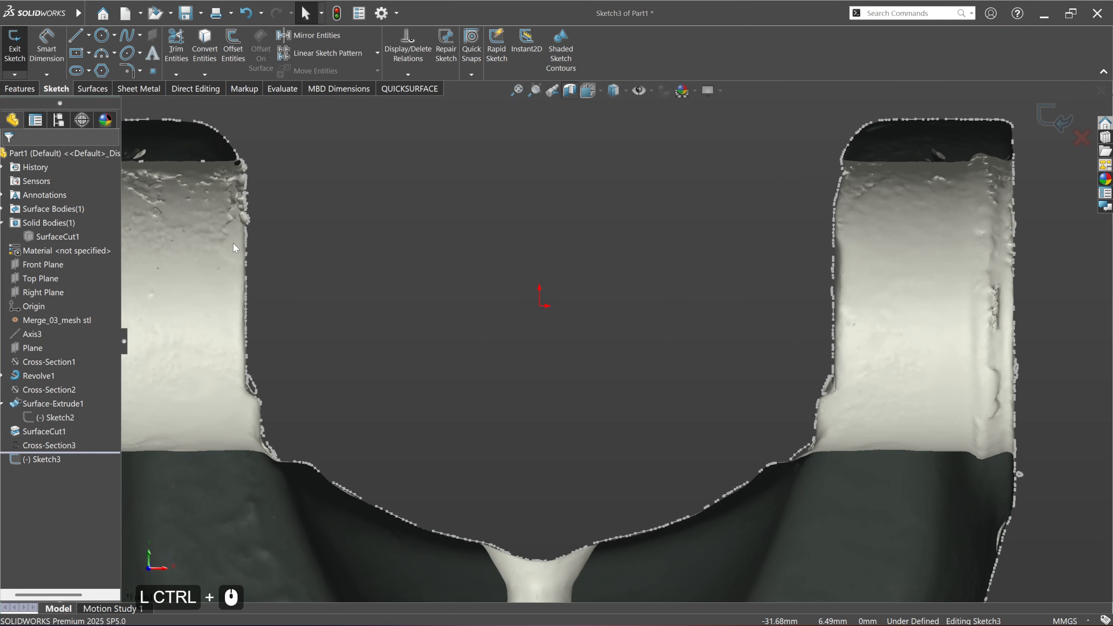
pyautogui.click(431, 89)
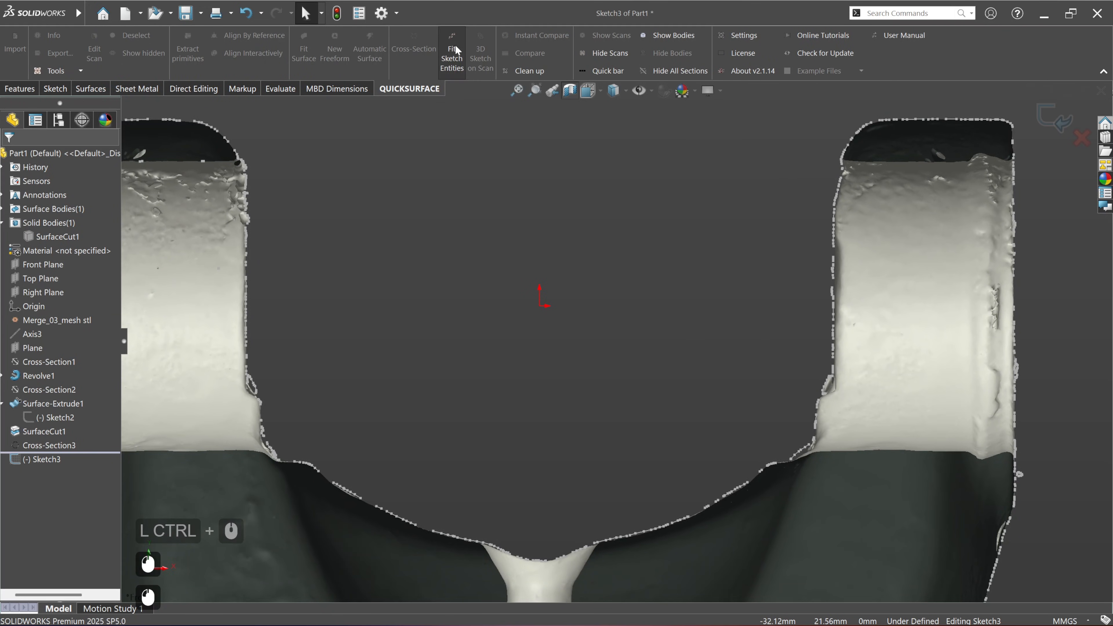
pyautogui.click(453, 53)
pyautogui.moveTo(253, 251); pyautogui.dragTo(248, 329)
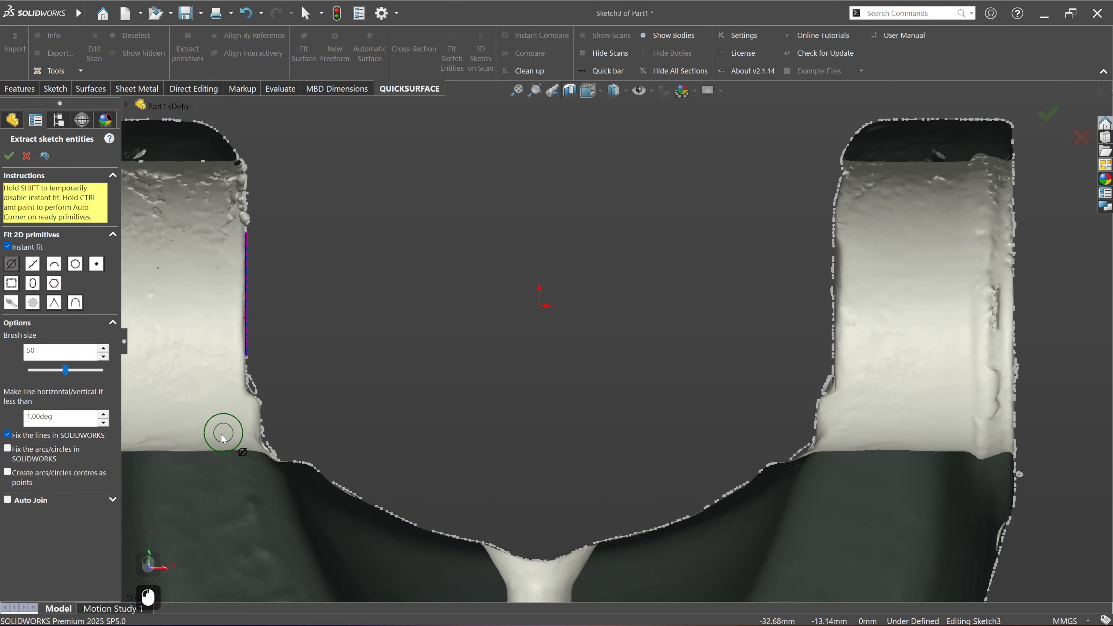
# Step: Fit a second, short line to the edge just below the left arm's inner step and accept the fitted entities
pyautogui.scroll(-4, 217, 434)
pyautogui.scroll(-2, 414, 385)
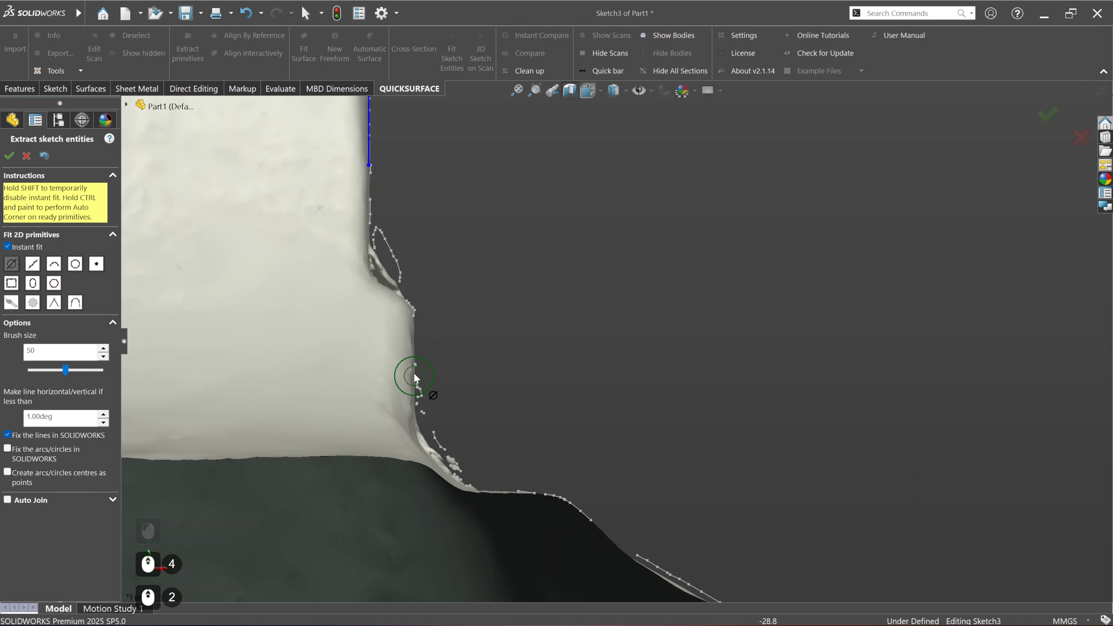
pyautogui.moveTo(418, 334); pyautogui.dragTo(416, 352)
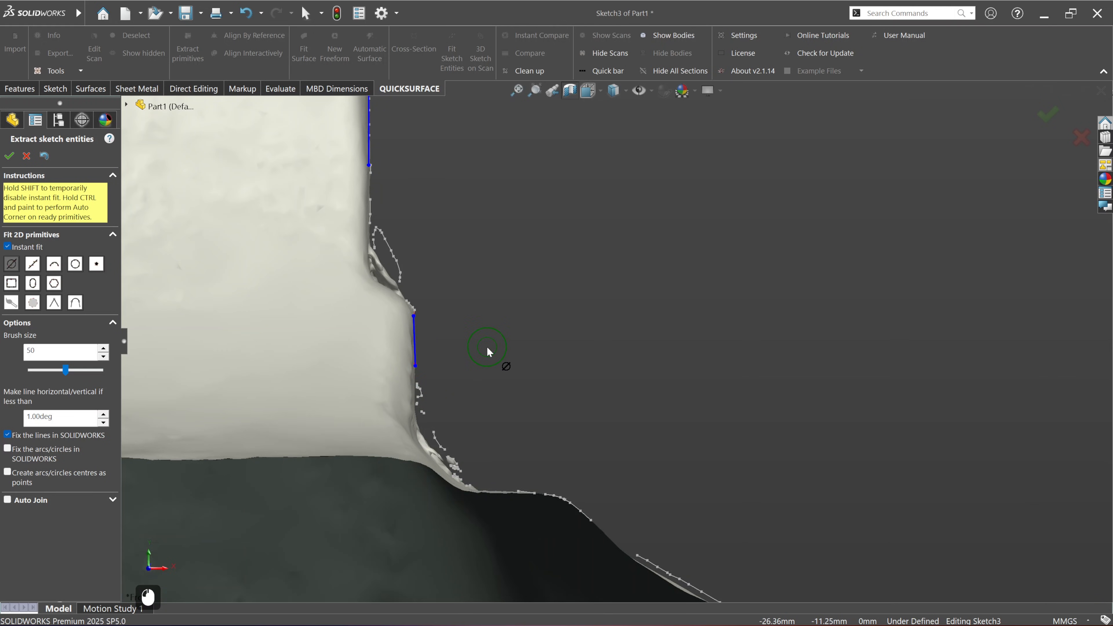
pyautogui.scroll(4, 488, 347)
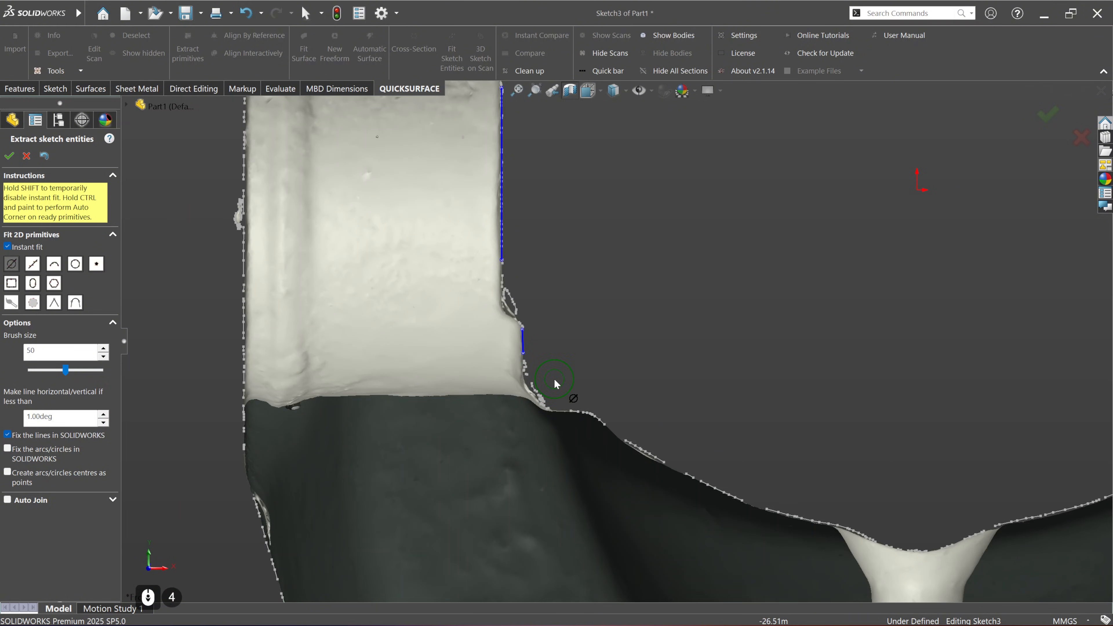
pyautogui.scroll(-2, 602, 399)
pyautogui.scroll(-2, 559, 391)
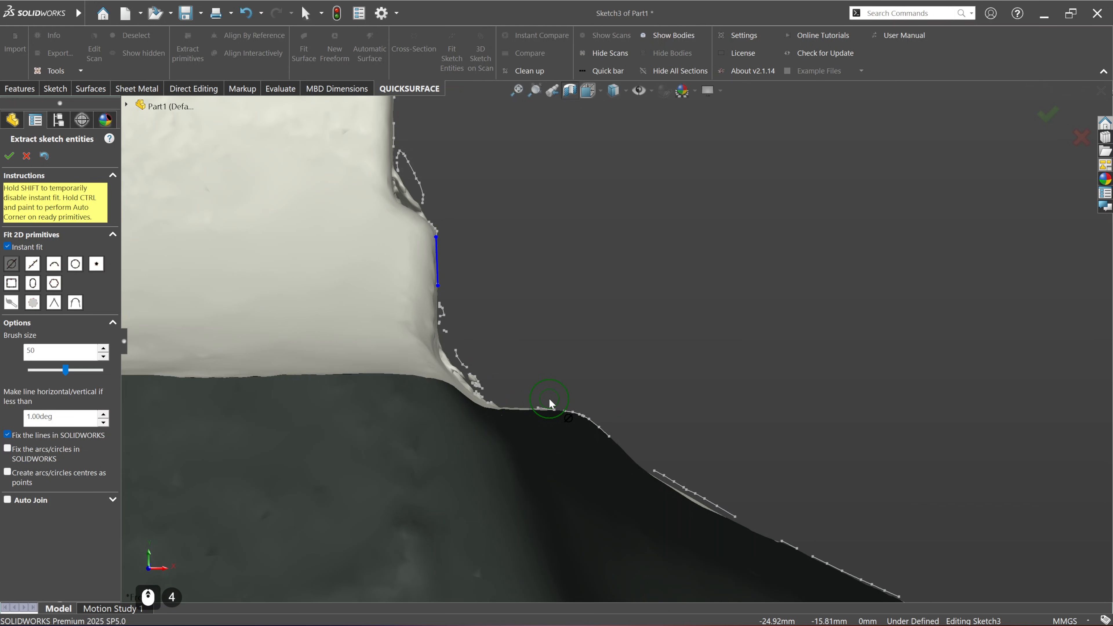
pyautogui.scroll(6, 549, 399)
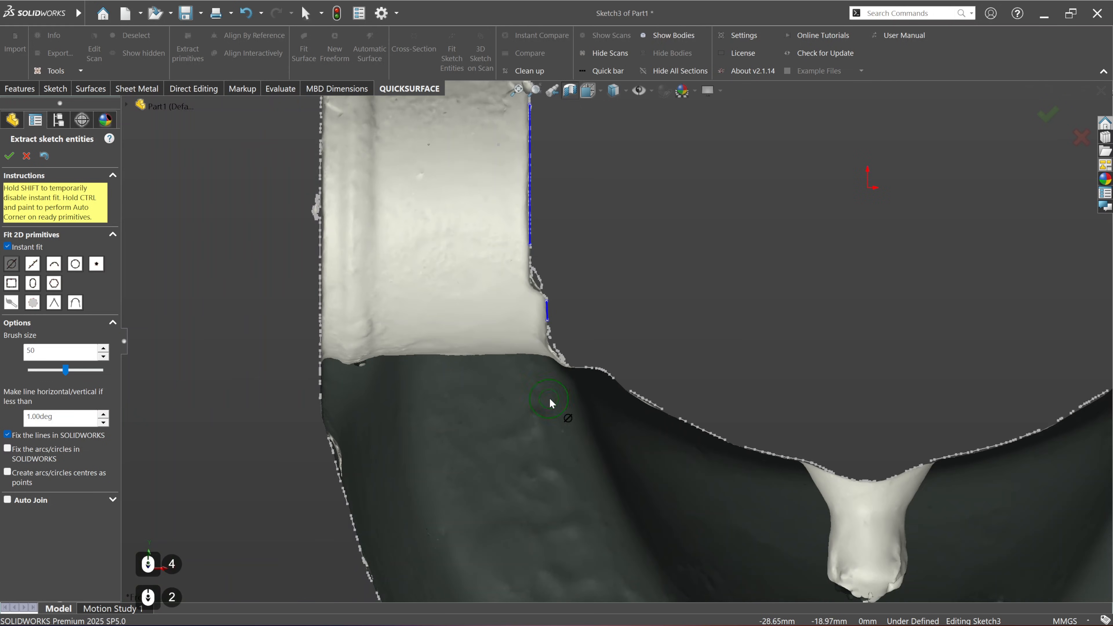
pyautogui.moveTo(550, 398)
pyautogui.keyDown('ctrl'); pyautogui.mouseDown(button='middle')
pyautogui.moveTo(390, 441)
pyautogui.moveTo(327, 488)
pyautogui.mouseUp(button='middle'); pyautogui.keyUp('ctrl')
pyautogui.moveTo(699, 334)
pyautogui.keyDown('ctrl'); pyautogui.mouseDown(button='middle')
pyautogui.moveTo(641, 346)
pyautogui.moveTo(695, 353)
pyautogui.mouseUp(button='middle'); pyautogui.keyUp('ctrl')
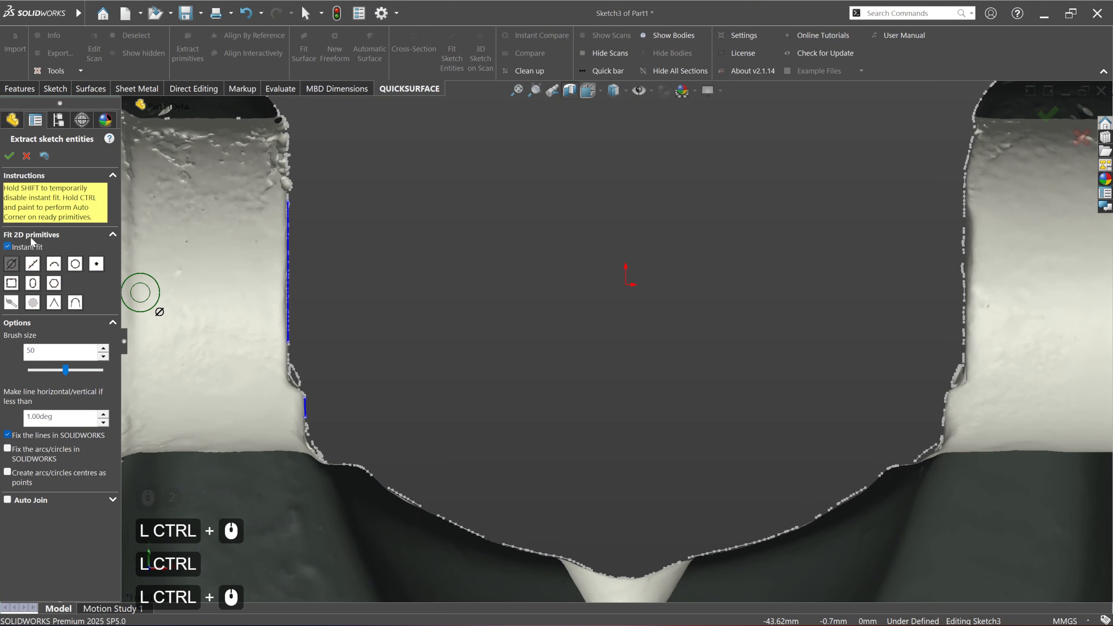
pyautogui.click(10, 156)
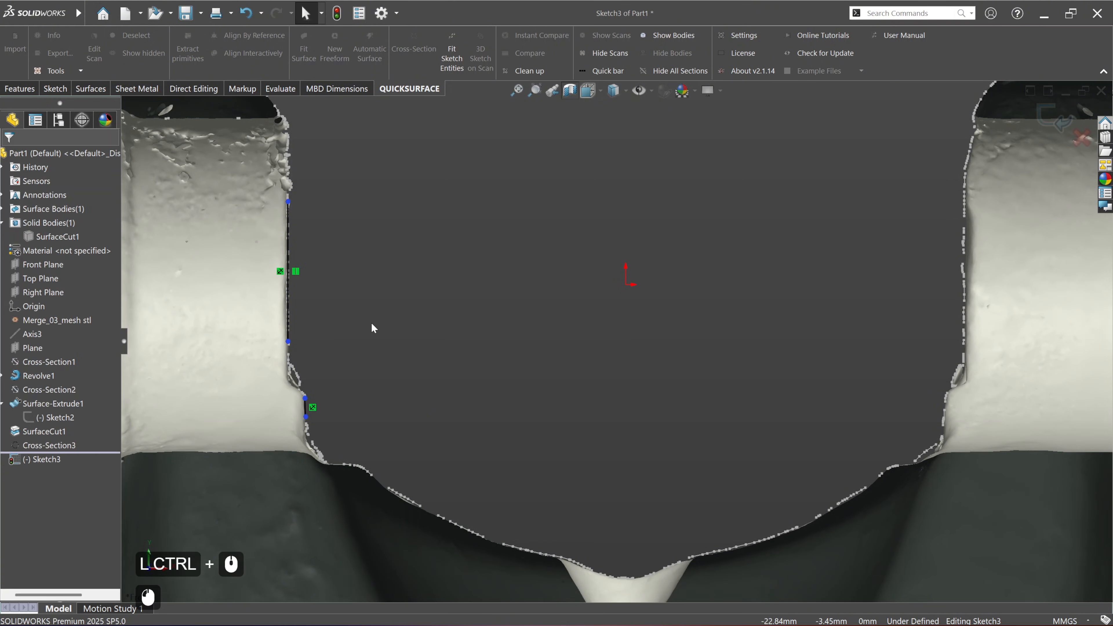
# Step: Delete the Fix relation from the short fitted line below the left arm's inner step
pyautogui.keyDown('ctrl'); pyautogui.moveTo(334, 307); pyautogui.dragTo(404, 303, button='middle'); pyautogui.keyUp('ctrl')
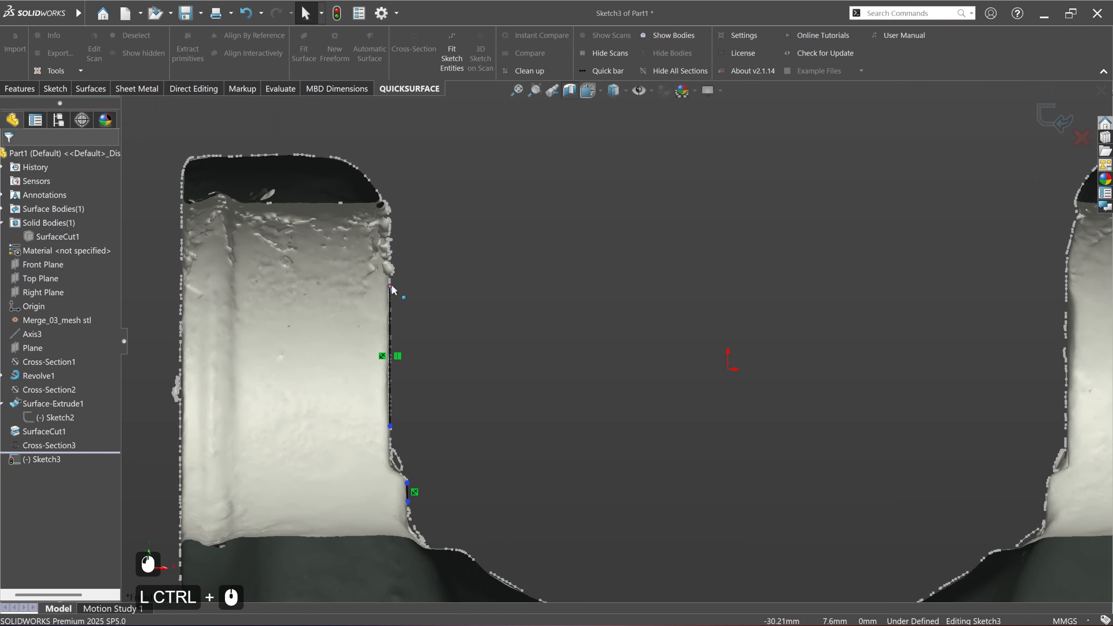
pyautogui.scroll(2, 436, 307)
pyautogui.scroll(-8, 482, 441)
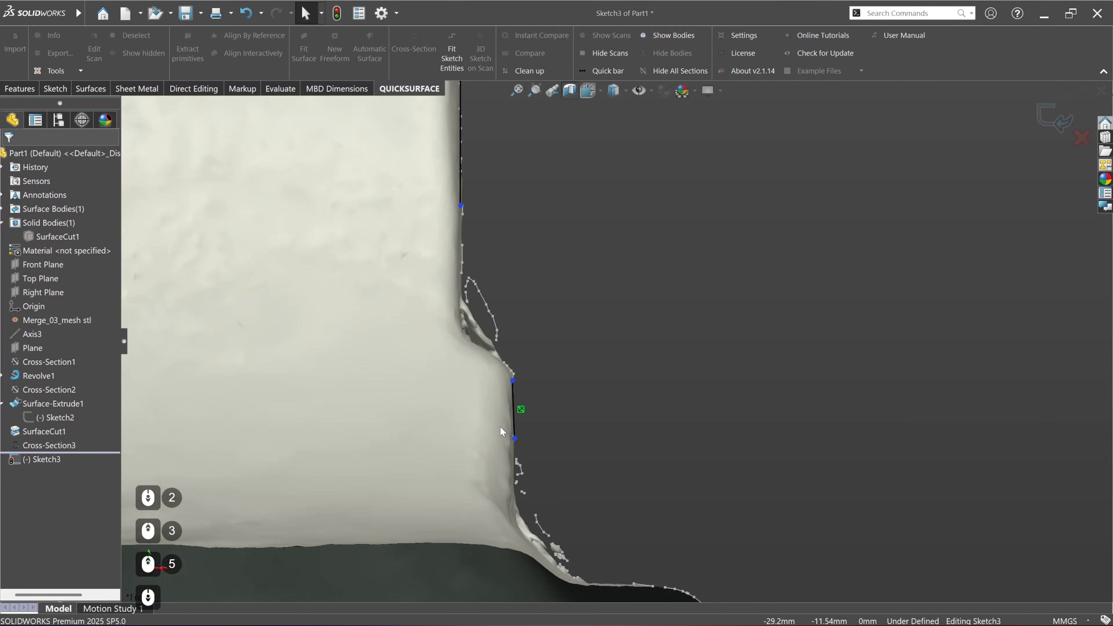
pyautogui.scroll(-1, 500, 427)
pyautogui.keyDown('ctrl'); pyautogui.moveTo(565, 407); pyautogui.dragTo(519, 397, button='middle'); pyautogui.keyUp('ctrl')
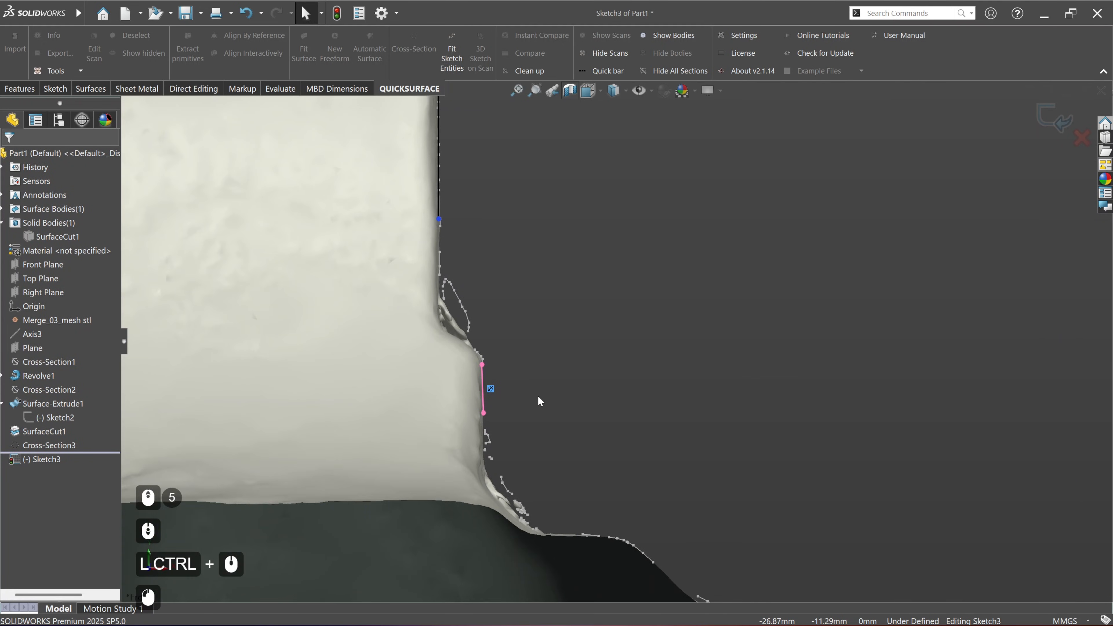
pyautogui.click(536, 395)
pyautogui.press('Delete')
pyautogui.click(521, 405)
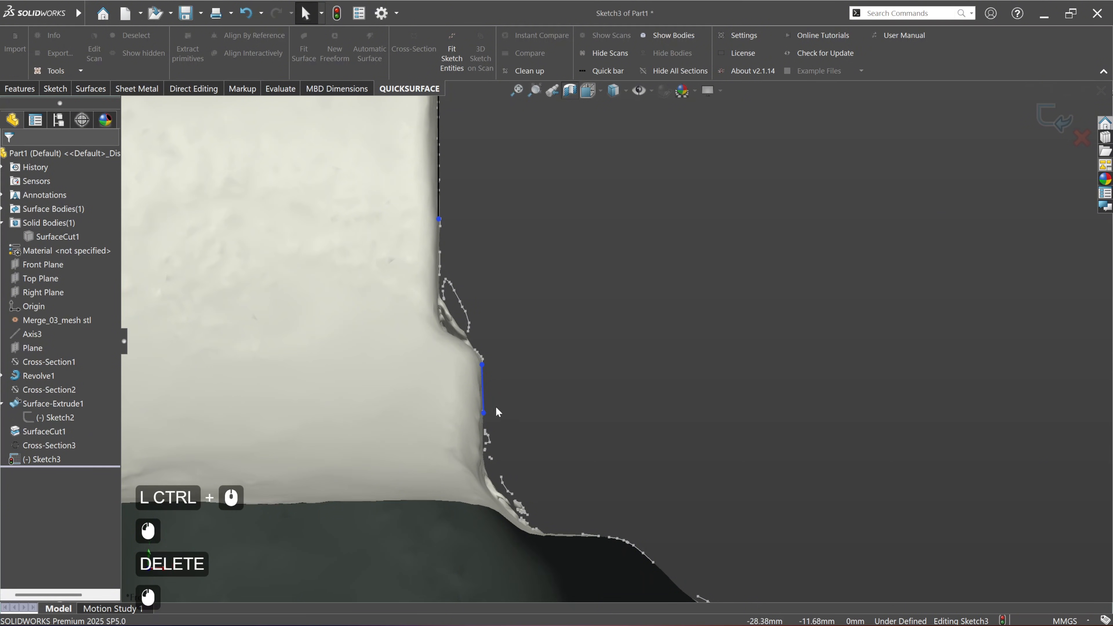
# Step: Stretch the short line at both ends, down to the fillet start and up past the step's corner
pyautogui.scroll(-2, 505, 421)
pyautogui.moveTo(487, 408)
pyautogui.mouseDown()
pyautogui.moveTo(513, 479)
pyautogui.moveTo(490, 517)
pyautogui.mouseUp()
pyautogui.click(487, 323)
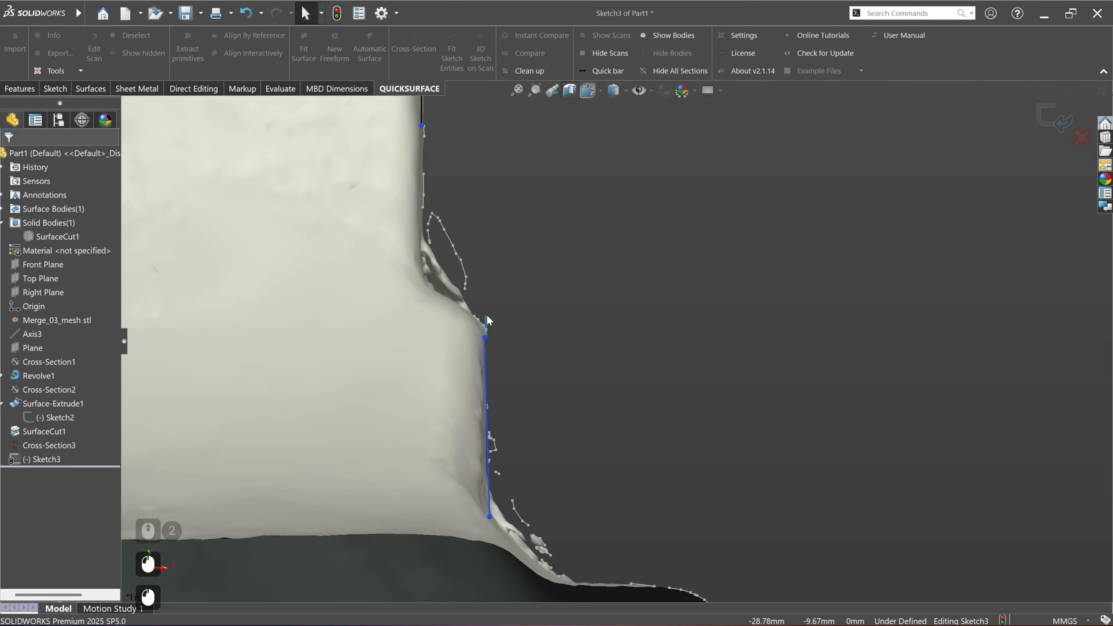
pyautogui.moveTo(485, 339); pyautogui.dragTo(486, 263)
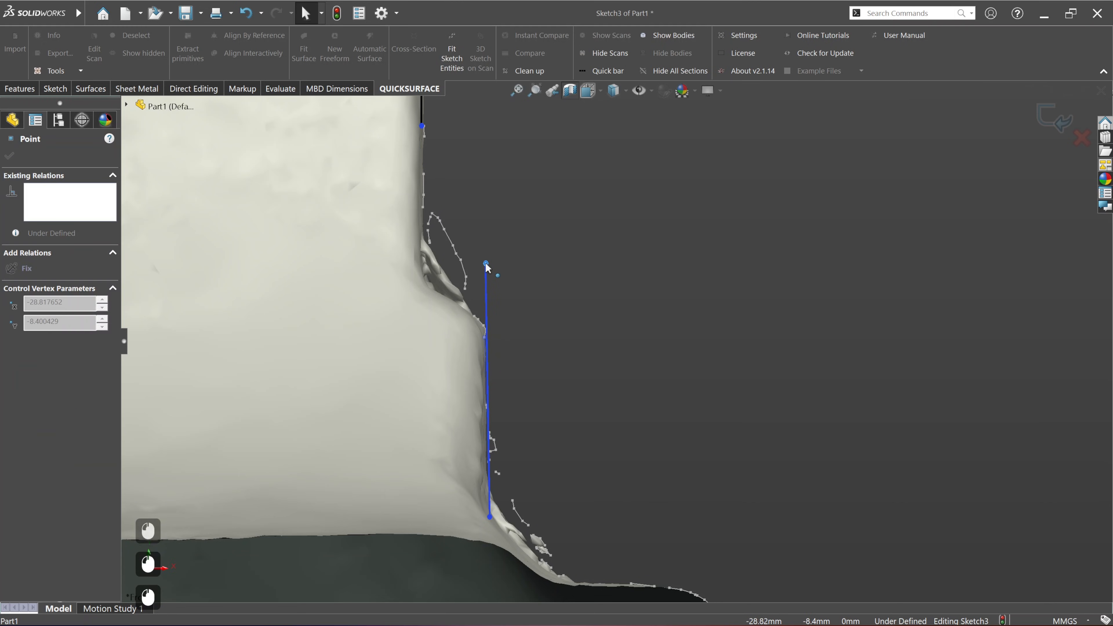
pyautogui.click(551, 321)
# Step: Sketch a slanted line about 3.7 mm long from the step's lower corner up into the left arm, following the step
pyautogui.scroll(2, 552, 339)
pyautogui.keyDown('ctrl'); pyautogui.moveTo(553, 340); pyautogui.dragTo(514, 382, button='middle'); pyautogui.keyUp('ctrl')
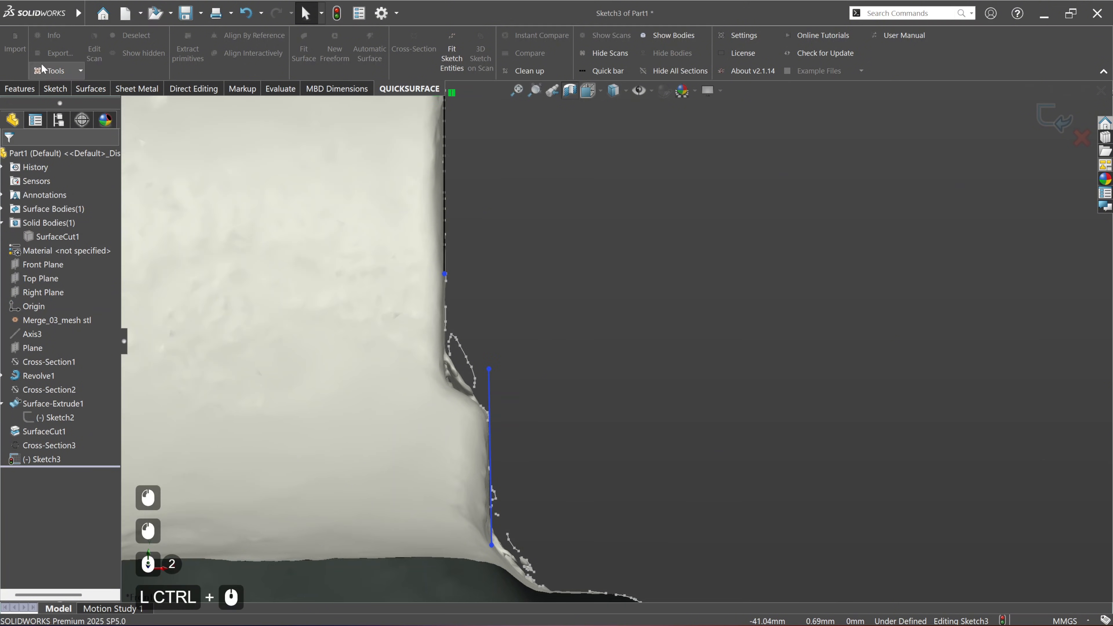
pyautogui.click(55, 88)
pyautogui.click(76, 35)
pyautogui.scroll(-4, 493, 406)
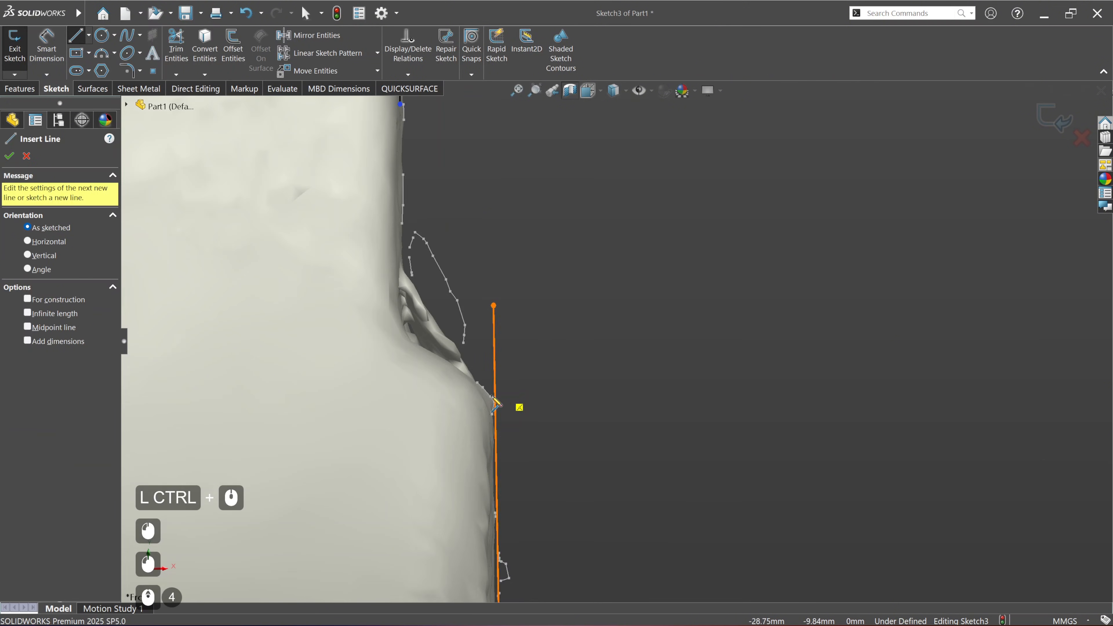
pyautogui.click(477, 381)
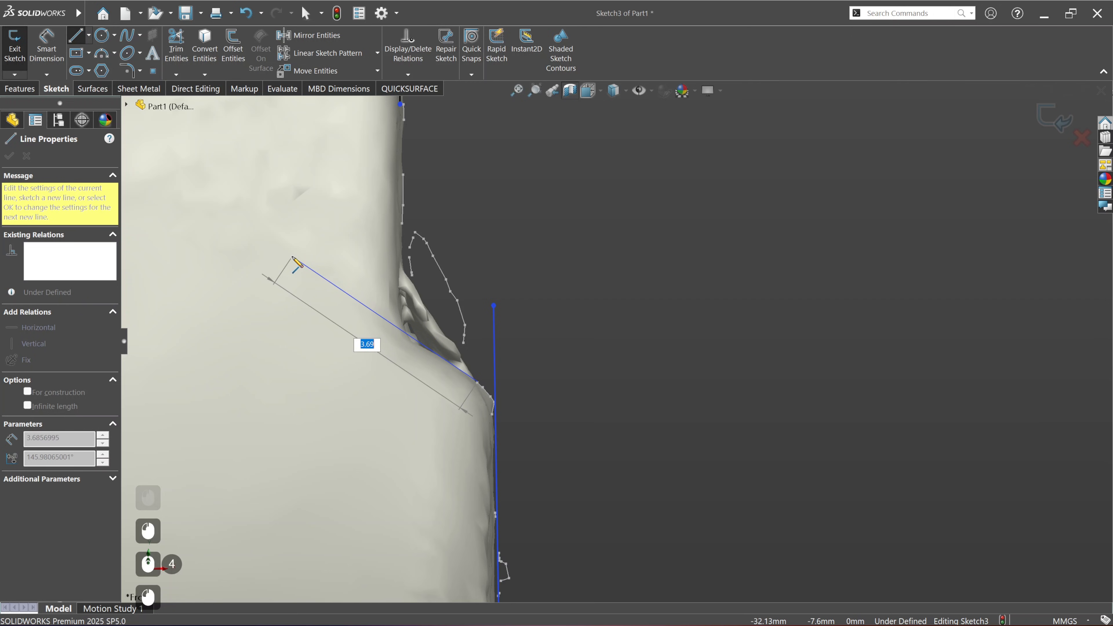
pyautogui.click(292, 256)
pyautogui.press('Escape')
pyautogui.press('Escape')
pyautogui.scroll(2, 533, 267)
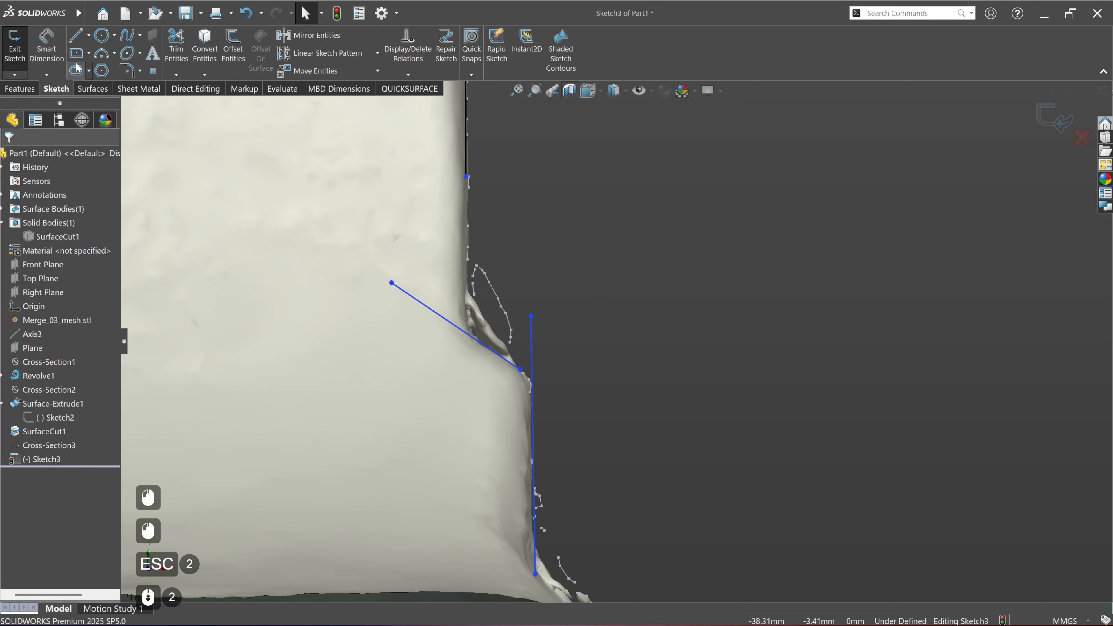
# Step: Trim the slanted line and the near-vertical line below the step to a common corner
pyautogui.click(176, 48)
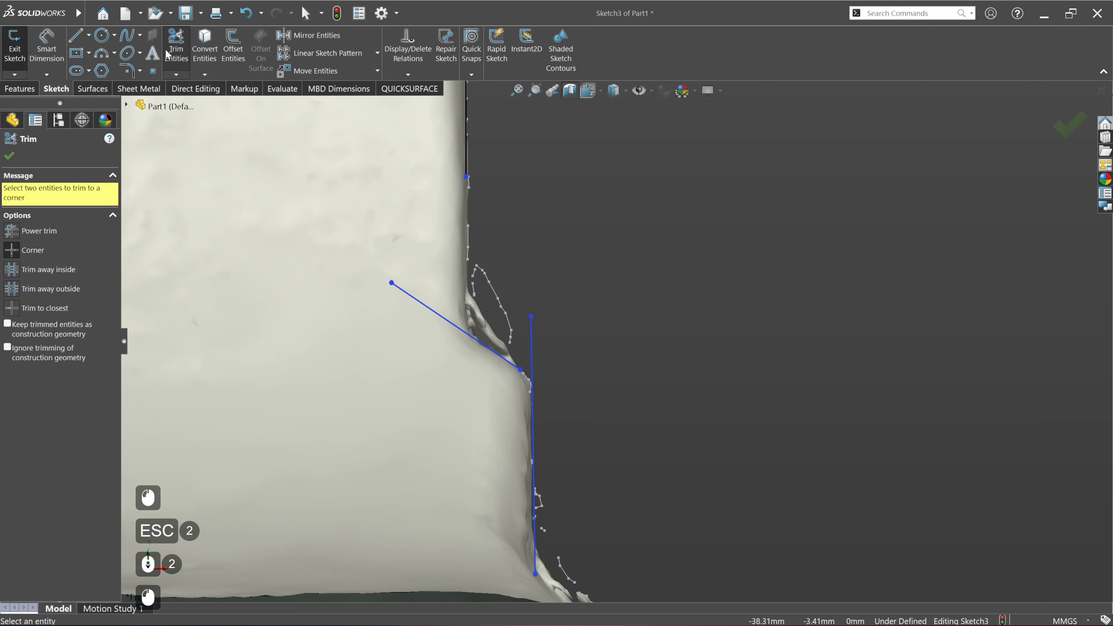
pyautogui.click(531, 386)
pyautogui.click(504, 359)
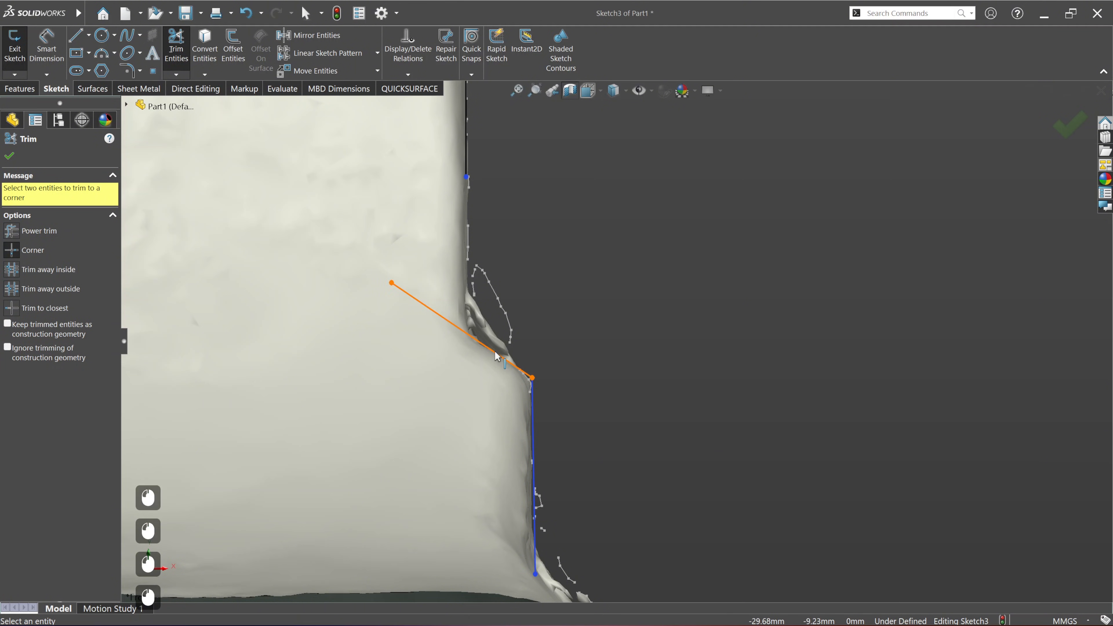
# Step: Trim the slanted step line and the left arm's long vertical inner line to a common corner
pyautogui.click(465, 157)
pyautogui.scroll(3, 578, 344)
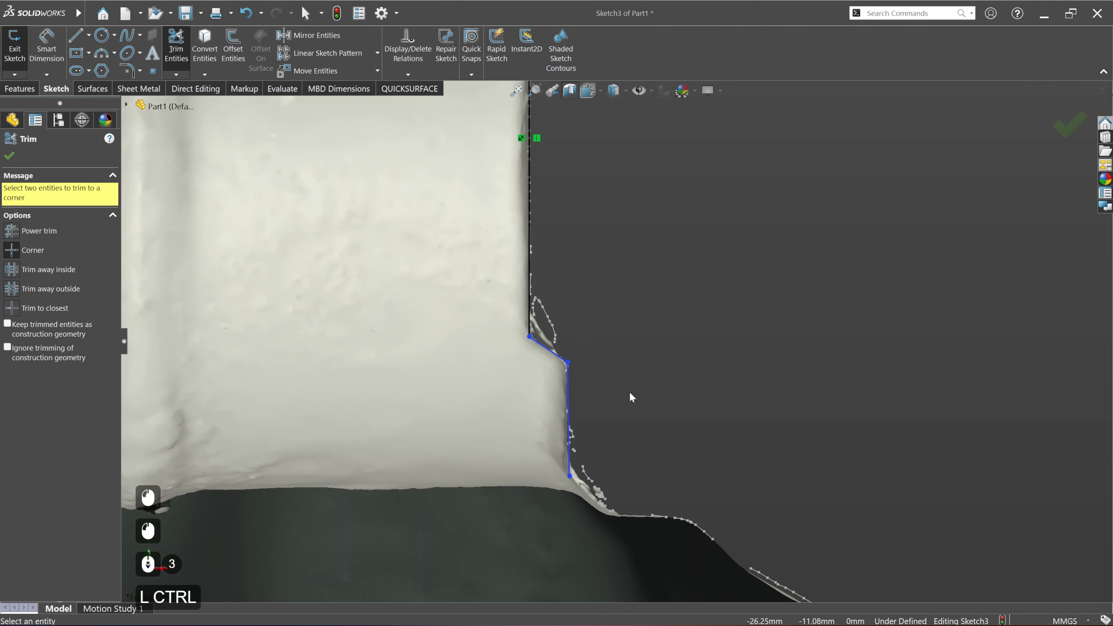
# Step: Sketch a nearly horizontal line about 5.1 mm long along the flat ledge at the foot of the left arm
pyautogui.keyDown('ctrl'); pyautogui.moveTo(630, 393); pyautogui.dragTo(505, 363, button='middle'); pyautogui.keyUp('ctrl')
pyautogui.click(75, 39)
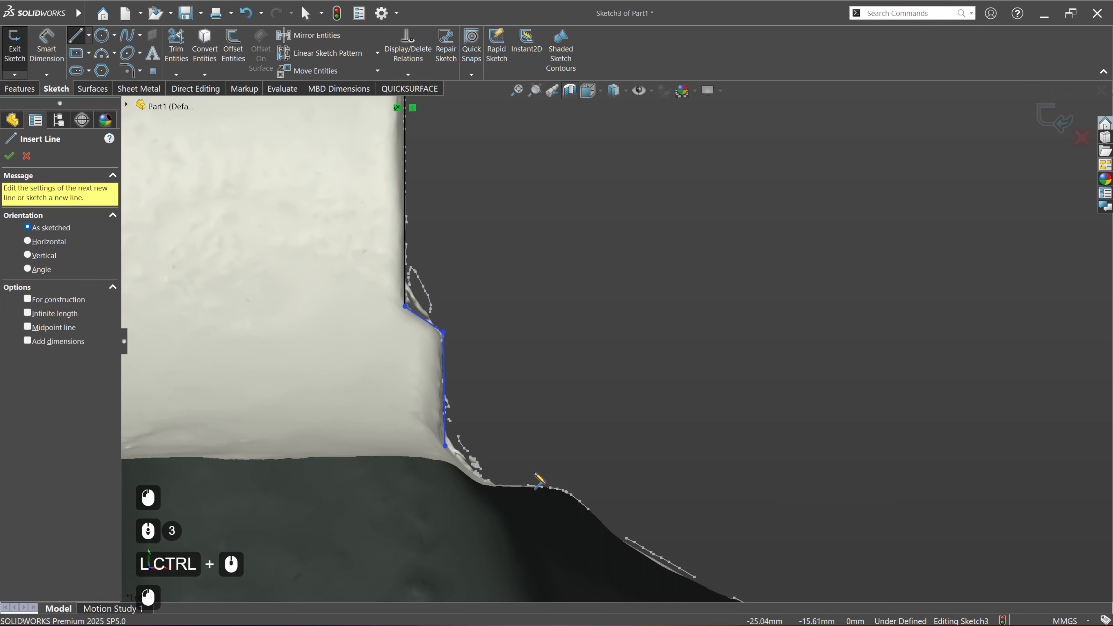
pyautogui.scroll(-4, 505, 468)
pyautogui.click(467, 433)
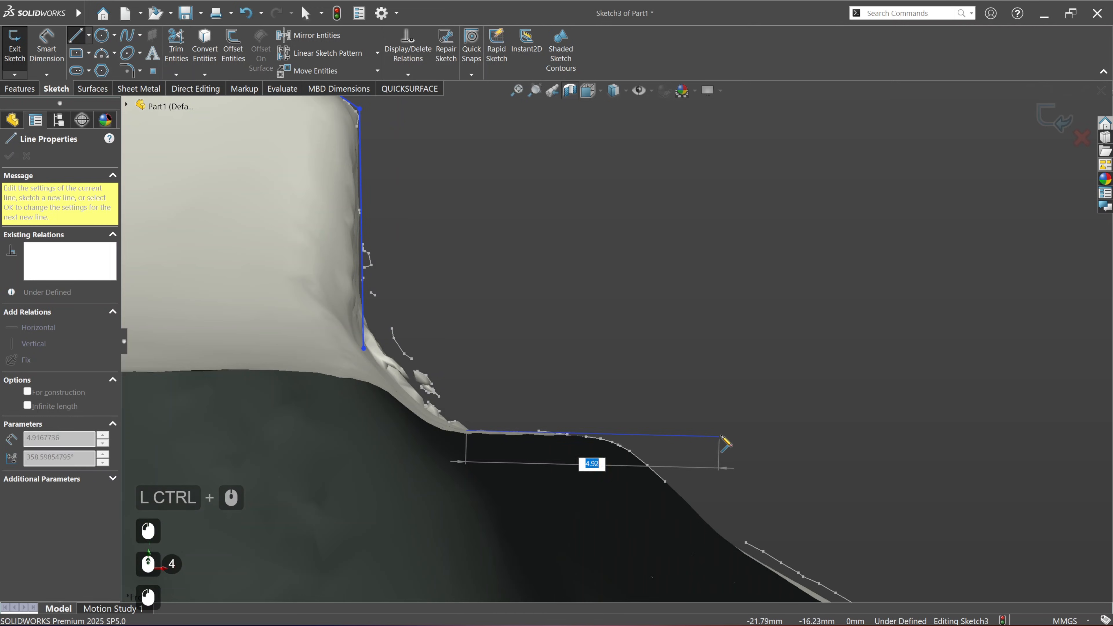
pyautogui.click(731, 435)
pyautogui.press('Escape')
pyautogui.press('Escape')
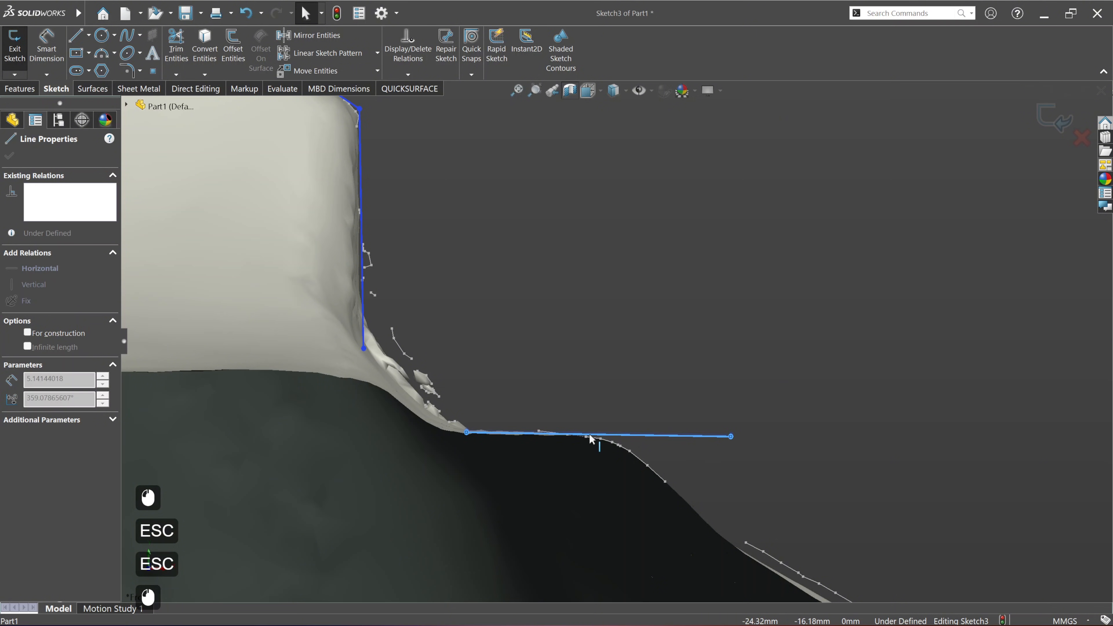
# Step: Trim the ledge line and the near-vertical line above it to a common corner, extending both across the fillet
pyautogui.click(550, 344)
pyautogui.click(42, 46)
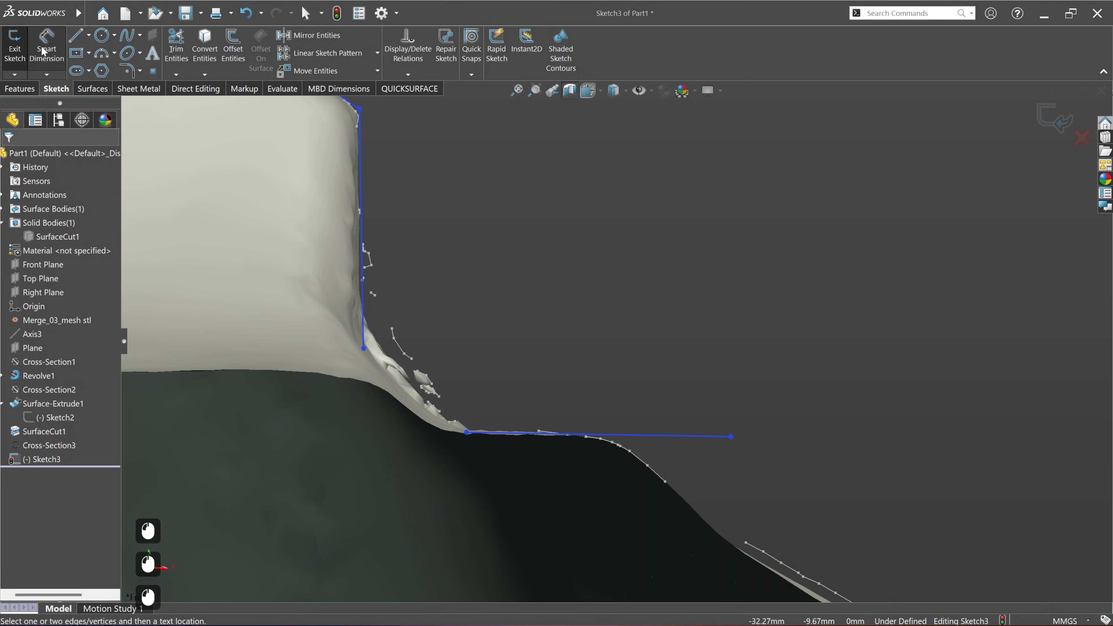
pyautogui.click(167, 50)
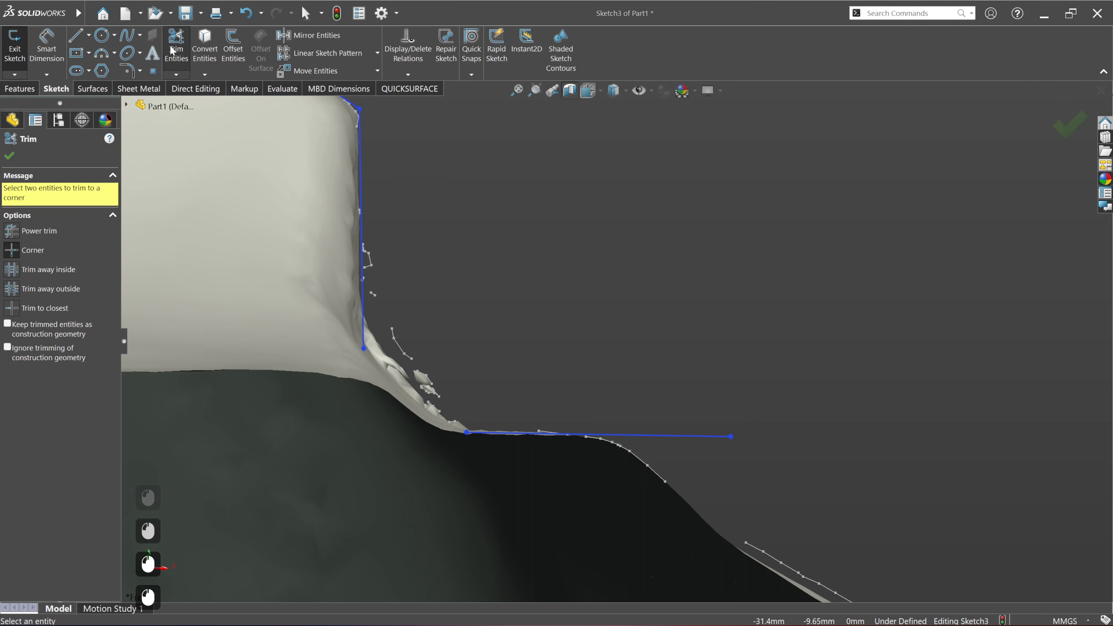
pyautogui.click(507, 436)
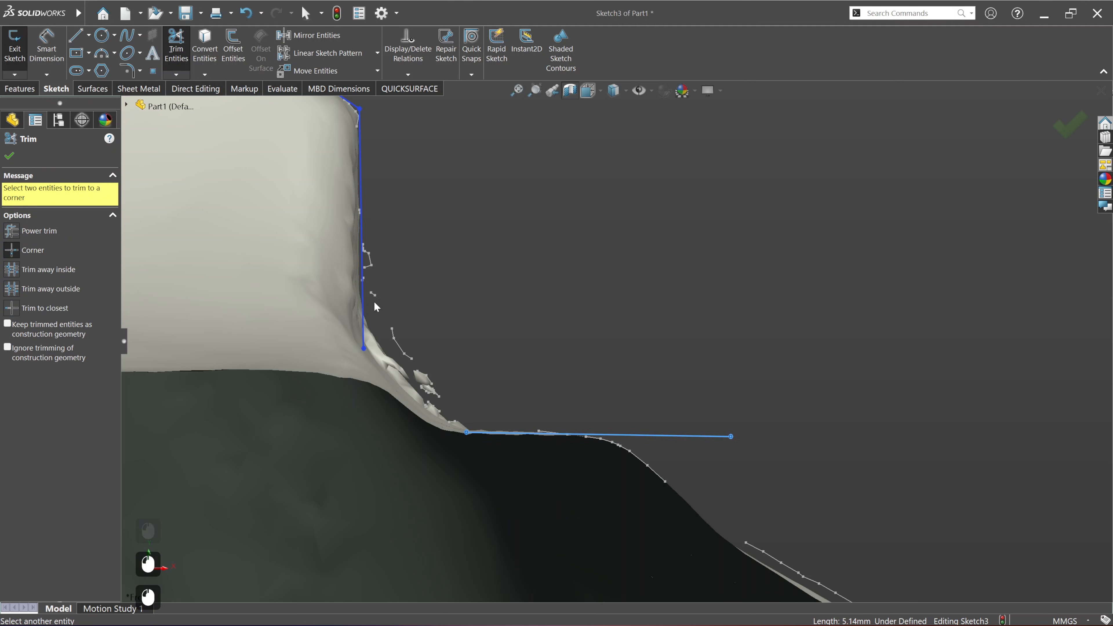
pyautogui.click(362, 303)
pyautogui.scroll(4, 559, 396)
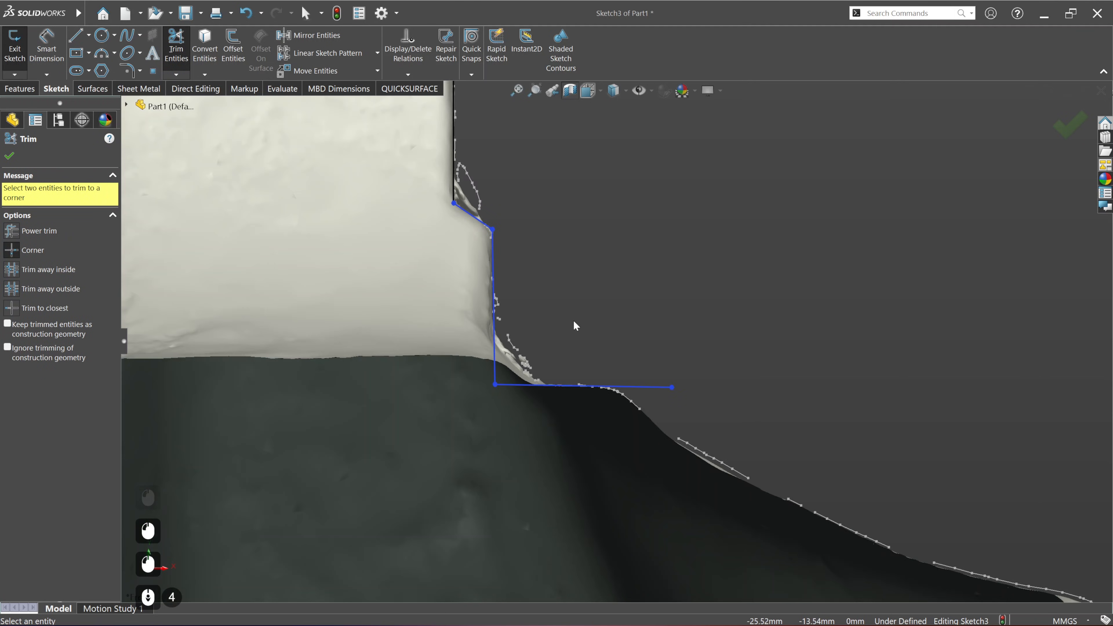
pyautogui.scroll(2, 573, 321)
pyautogui.moveTo(601, 323)
pyautogui.keyDown('ctrl'); pyautogui.mouseDown(button='middle')
pyautogui.moveTo(555, 393)
pyautogui.moveTo(626, 355)
pyautogui.moveTo(542, 423)
pyautogui.moveTo(549, 286)
pyautogui.mouseUp(button='middle'); pyautogui.keyUp('ctrl')
pyautogui.scroll(2, 555, 390)
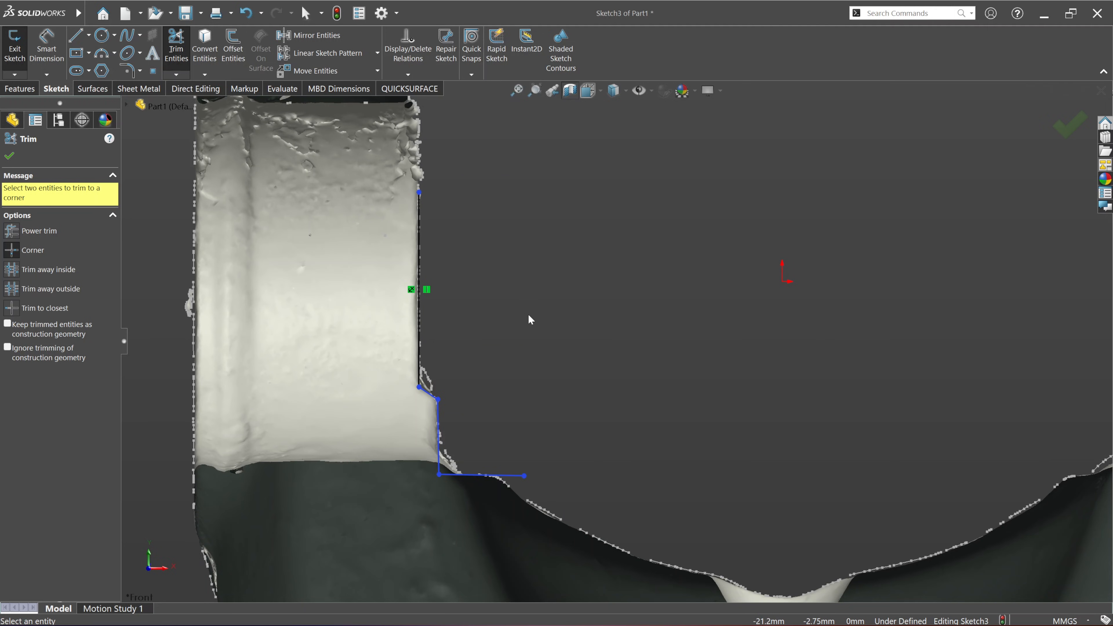
pyautogui.keyDown('ctrl'); pyautogui.moveTo(510, 272); pyautogui.dragTo(544, 376, button='middle'); pyautogui.keyUp('ctrl')
pyautogui.click(9, 157)
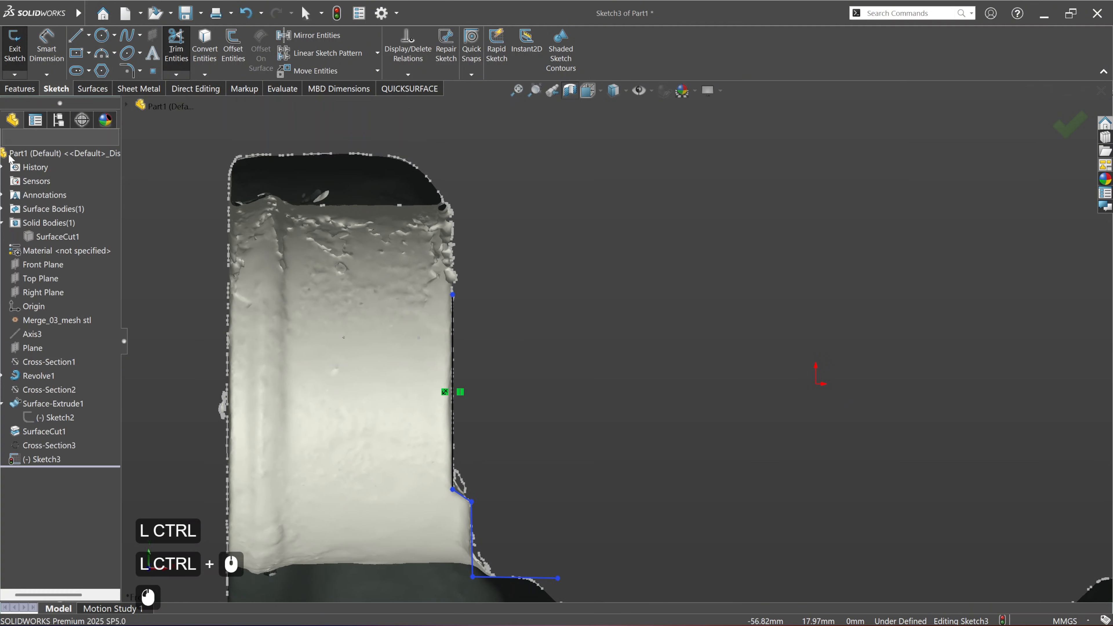
# Step: Stretch the upper end of the left arm's vertical inner line up past the top of the arm
pyautogui.scroll(2, 507, 264)
pyautogui.keyDown('ctrl'); pyautogui.moveTo(568, 254); pyautogui.dragTo(485, 334, button='middle'); pyautogui.keyUp('ctrl')
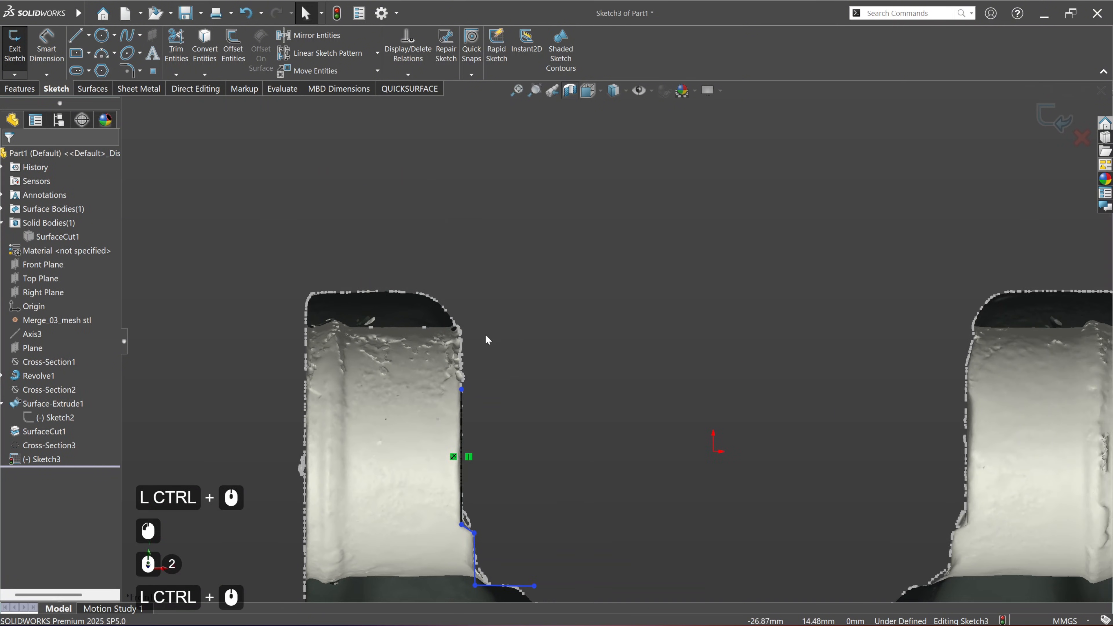
pyautogui.moveTo(463, 389); pyautogui.dragTo(462, 269)
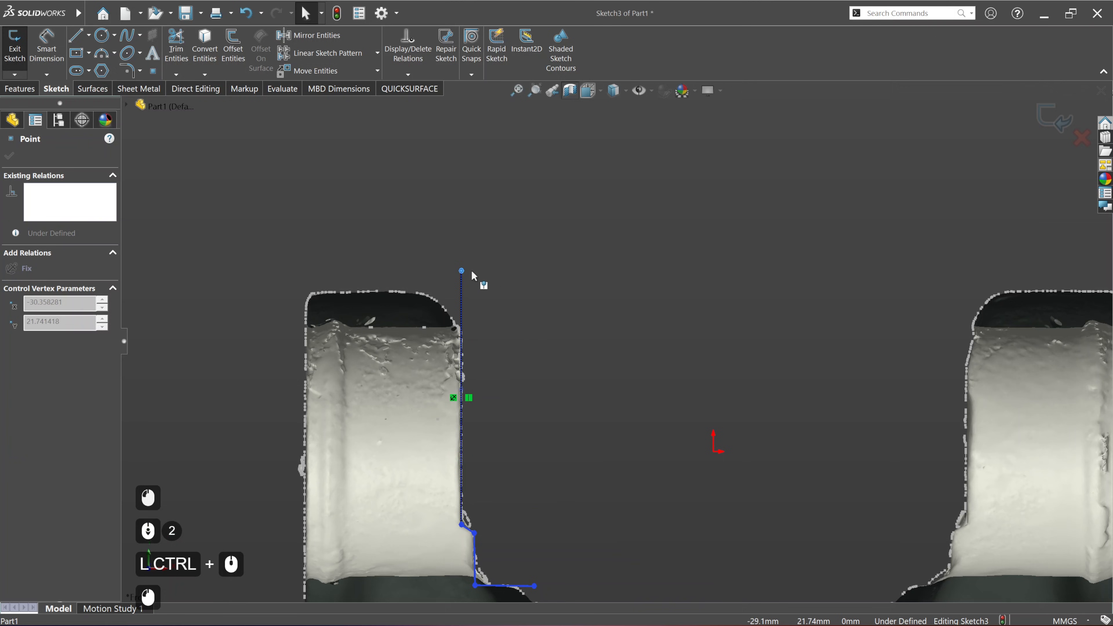
pyautogui.click(502, 316)
# Step: Fit an arc with QUICKSURFACE to the scan section at the left arm's rounded upper inner corner
pyautogui.scroll(-1, 464, 300)
pyautogui.scroll(-1, 467, 304)
pyautogui.scroll(-1, 528, 334)
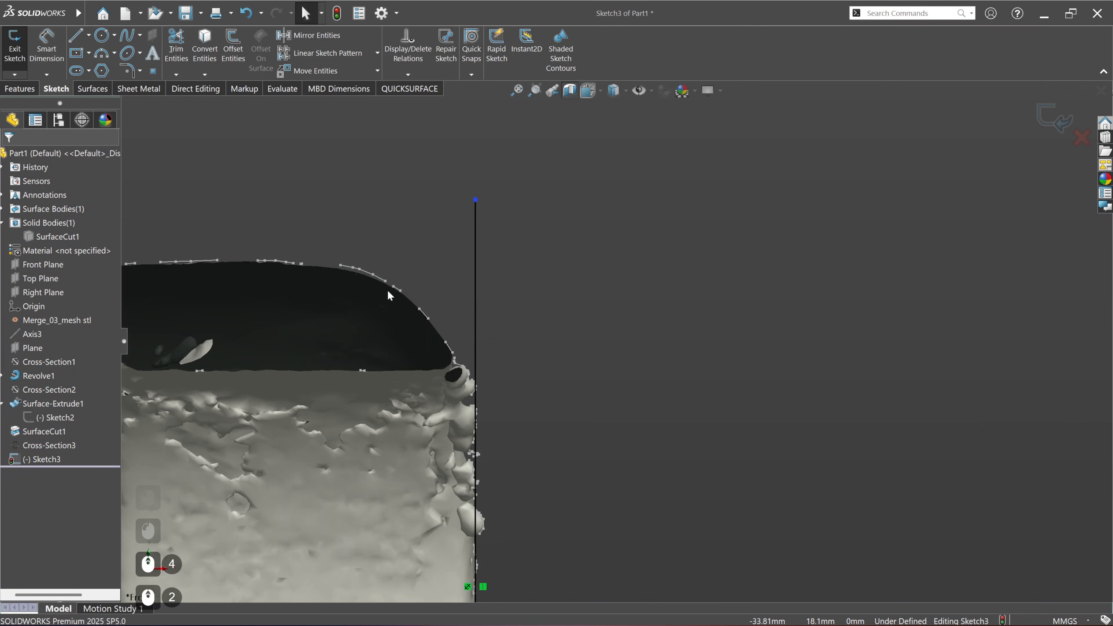
pyautogui.click(409, 88)
pyautogui.click(451, 62)
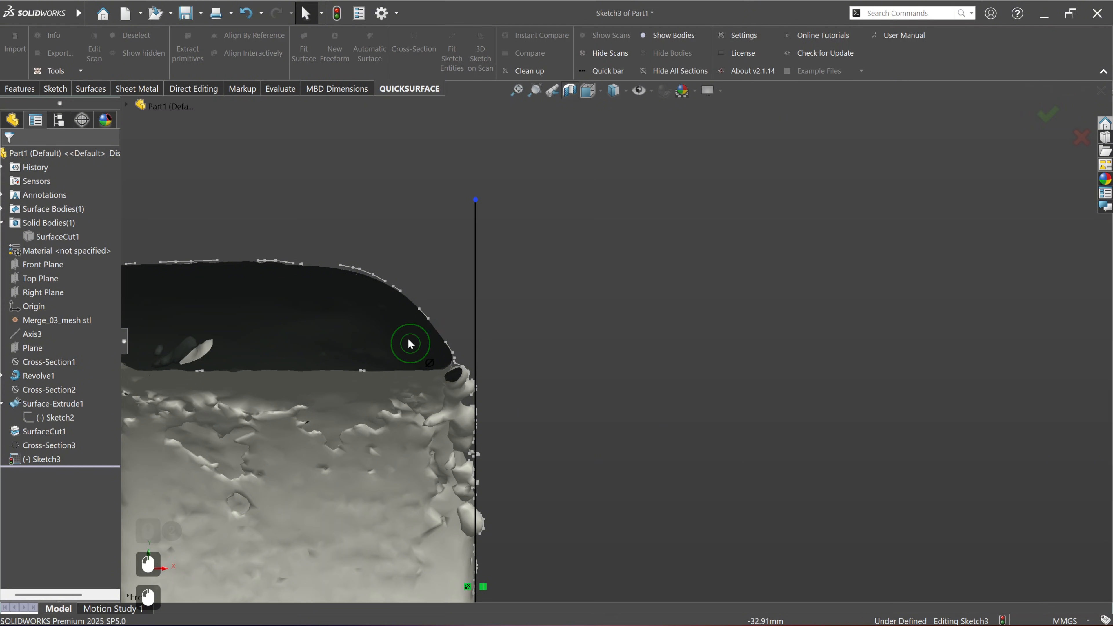
pyautogui.moveTo(381, 292); pyautogui.dragTo(453, 362)
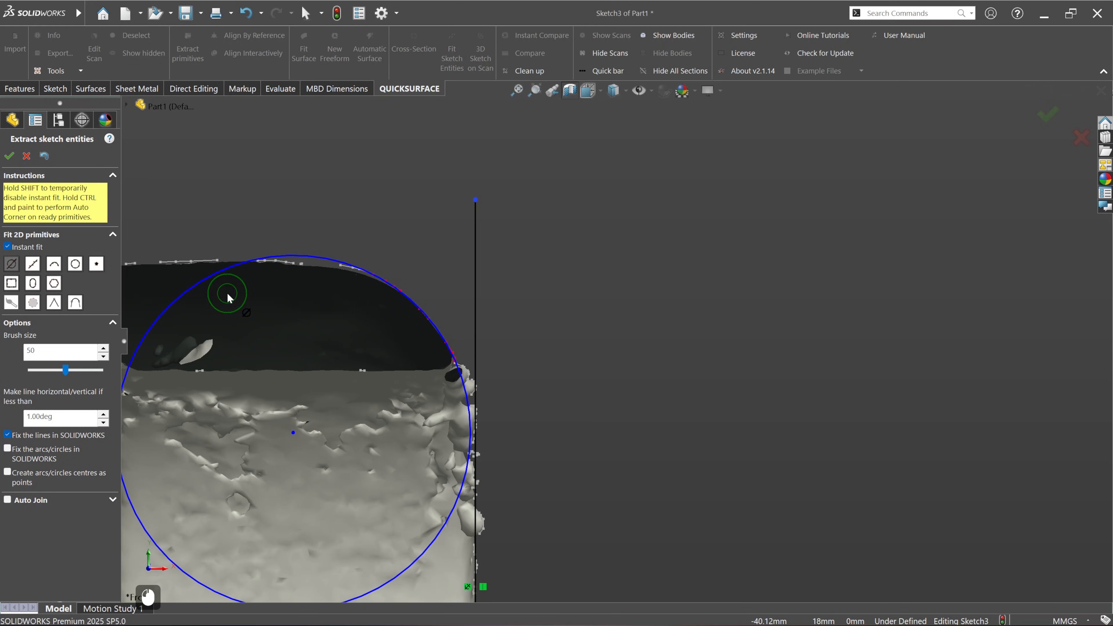
pyautogui.hotkey('ctrl', 'z')
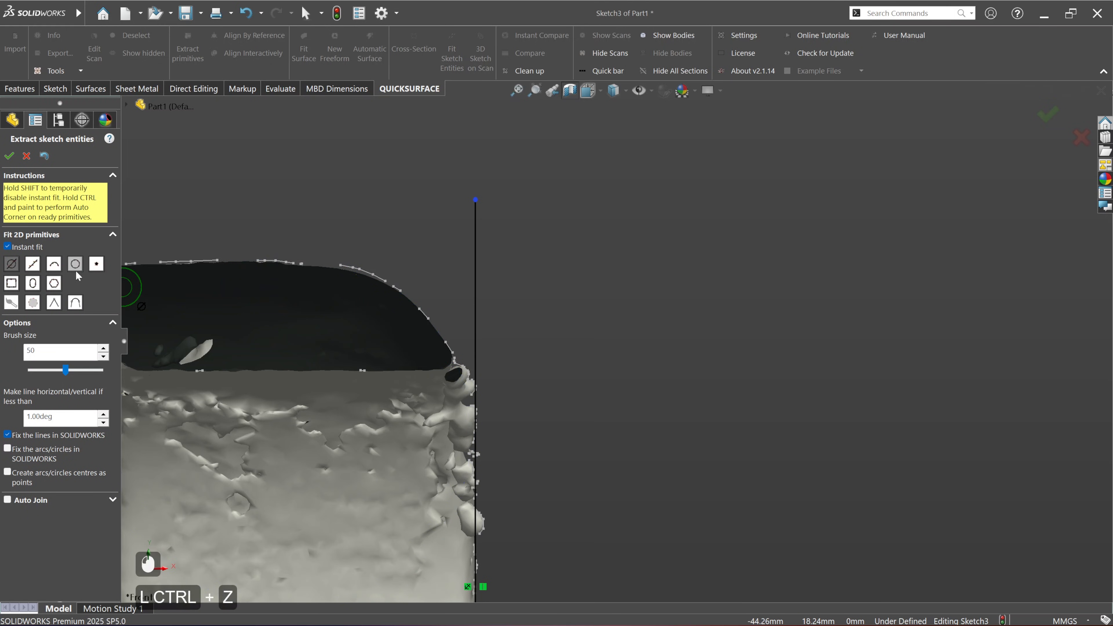
pyautogui.click(59, 264)
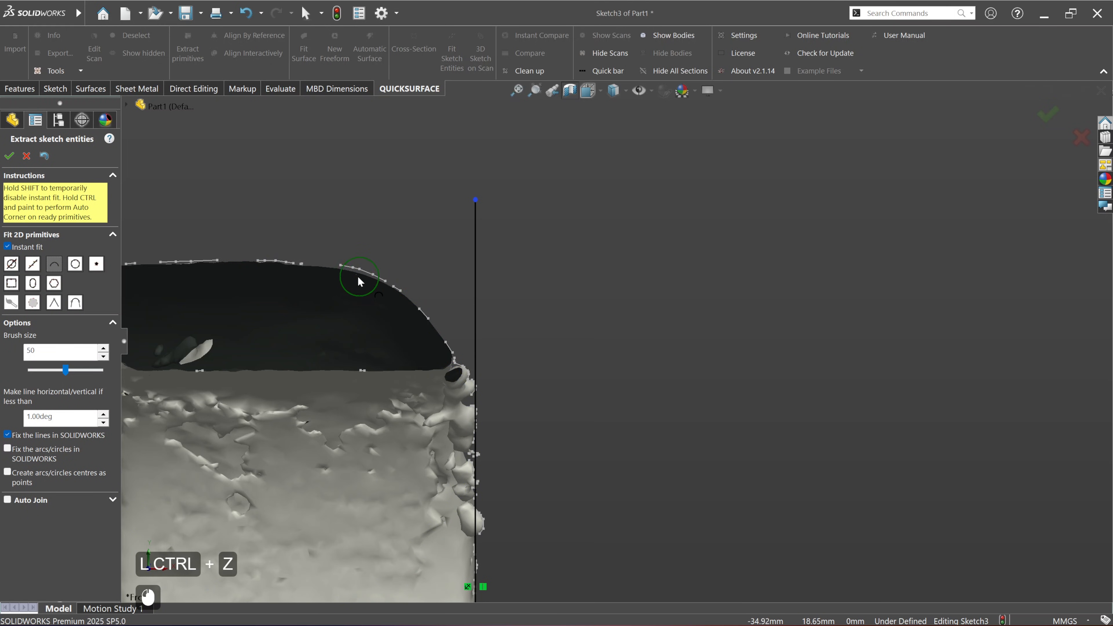
pyautogui.moveTo(358, 281)
pyautogui.mouseDown()
pyautogui.moveTo(388, 304)
pyautogui.moveTo(403, 295)
pyautogui.moveTo(474, 371)
pyautogui.moveTo(494, 401)
pyautogui.moveTo(475, 436)
pyautogui.moveTo(453, 432)
pyautogui.moveTo(476, 422)
pyautogui.mouseUp()
pyautogui.click(8, 156)
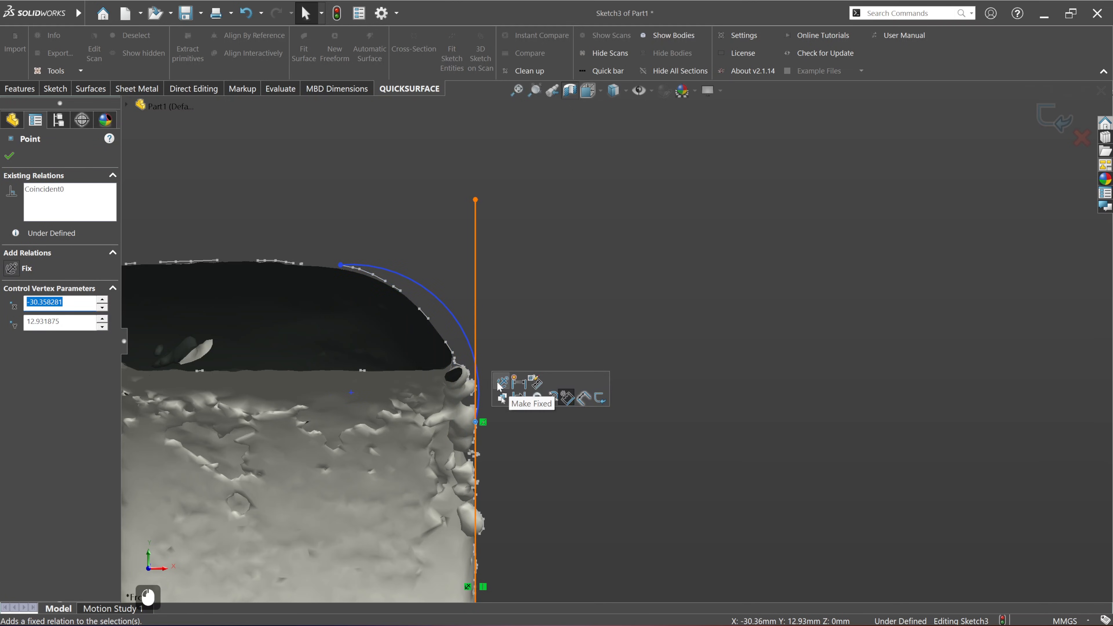
# Step: Make the fitted arc tangent to the vertical inner line and pull its lower end down until it follows the section
pyautogui.click(489, 332)
pyautogui.click(469, 342)
pyautogui.keyDown('ctrl'); pyautogui.click(476, 326); pyautogui.keyUp('ctrl')
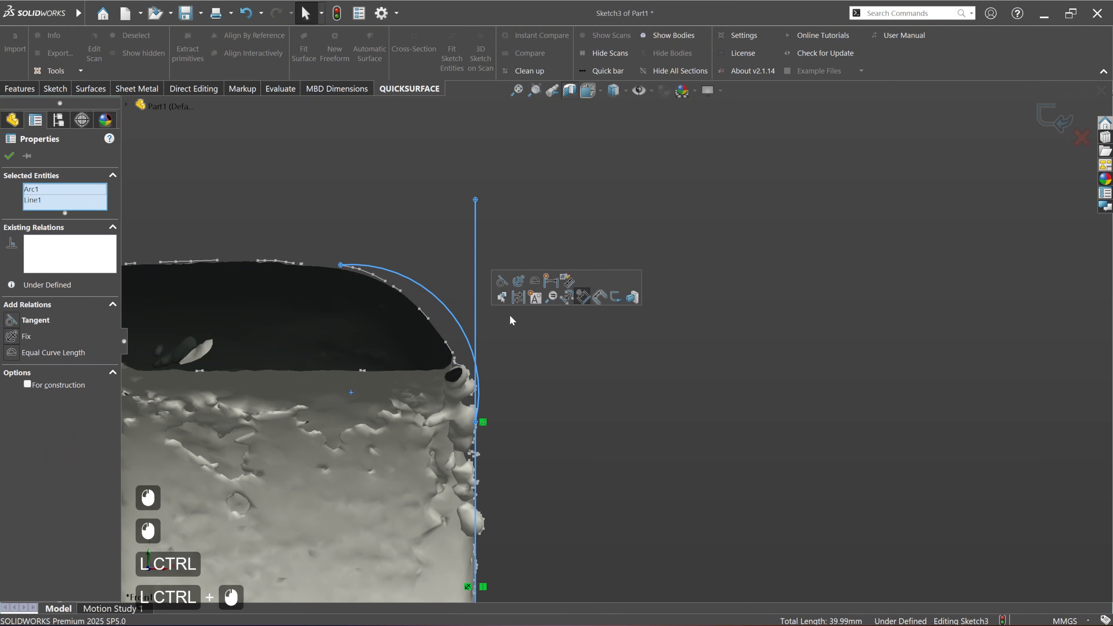
pyautogui.click(550, 400)
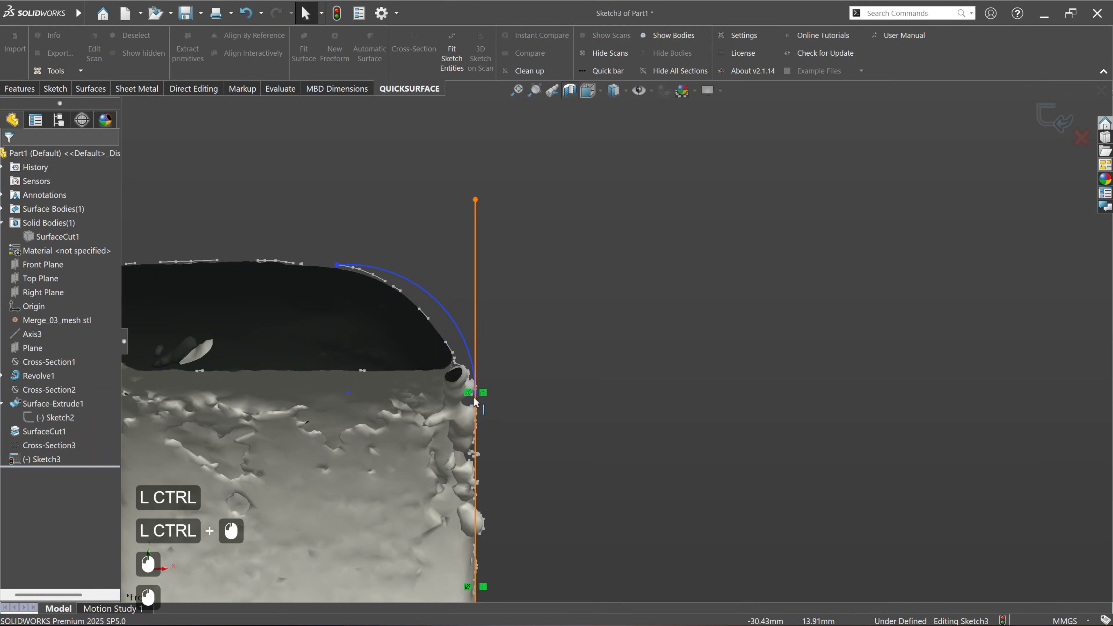
pyautogui.moveTo(476, 393); pyautogui.dragTo(469, 437)
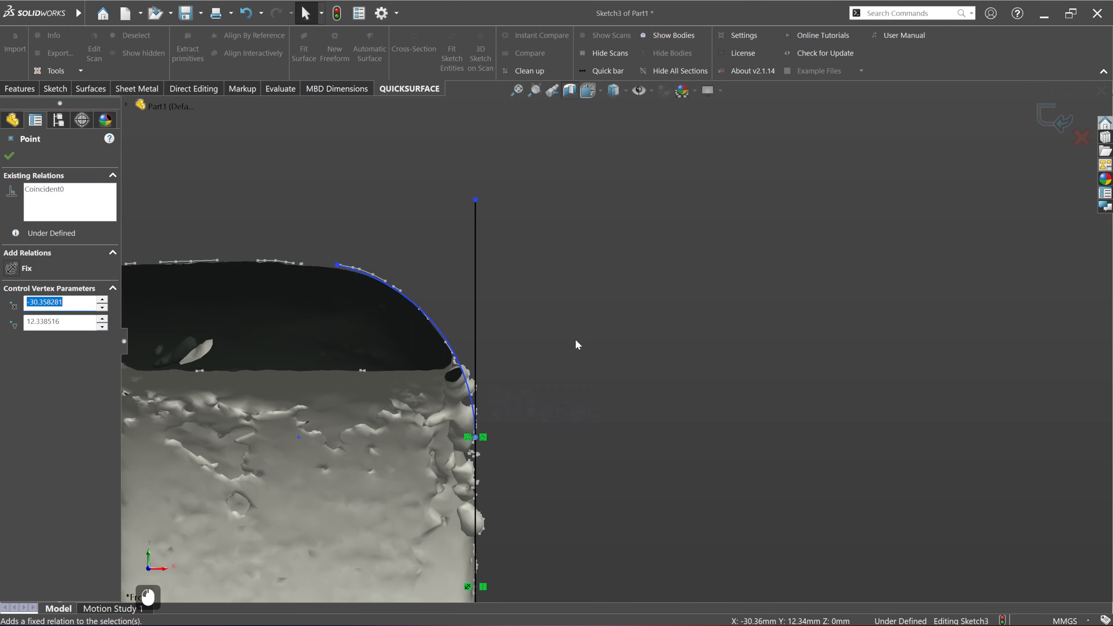
pyautogui.click(286, 446)
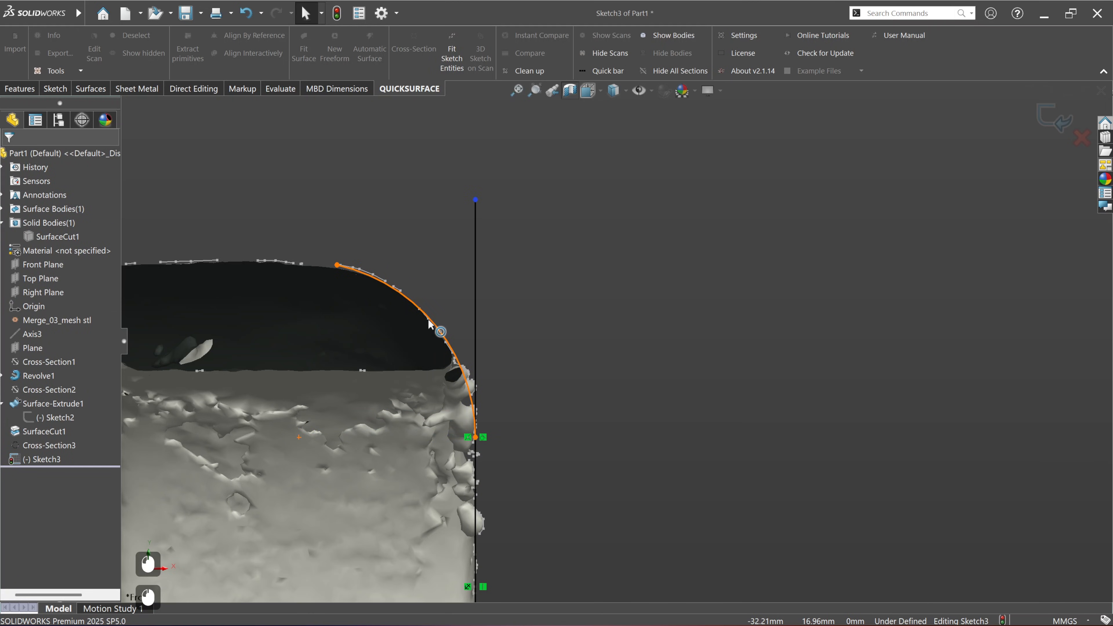
# Step: Sketch a line about 12.5 mm long from the arc's upper end, sloping up and outward above the left arm's top
pyautogui.scroll(-4, 444, 357)
pyautogui.keyDown('ctrl'); pyautogui.moveTo(447, 364); pyautogui.dragTo(419, 402, button='middle'); pyautogui.keyUp('ctrl')
pyautogui.scroll(1, 482, 363)
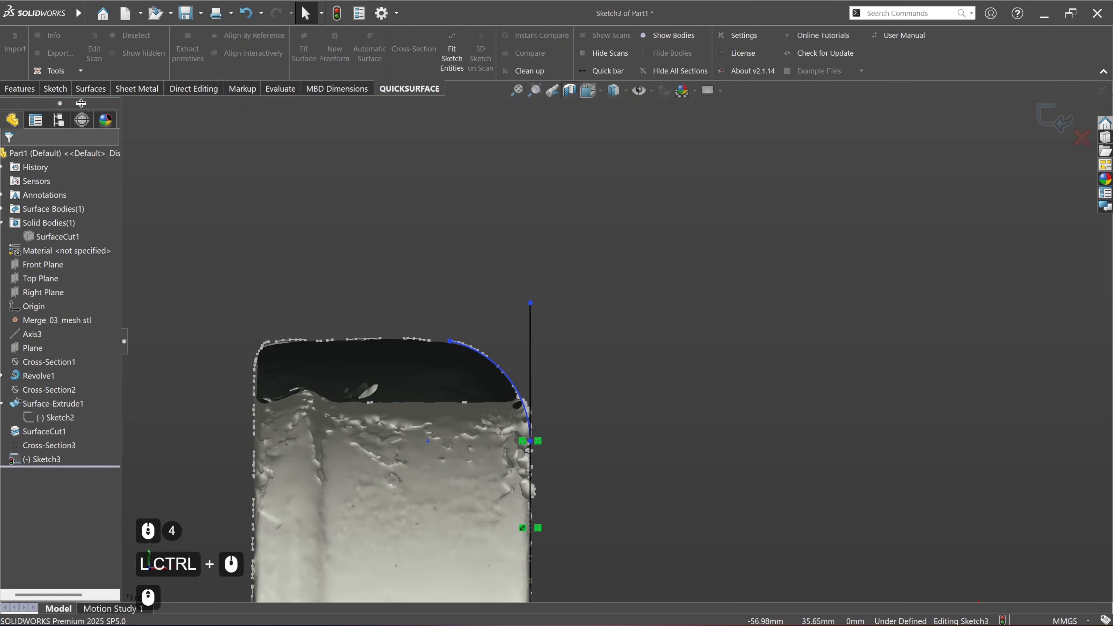
pyautogui.click(55, 88)
pyautogui.click(76, 36)
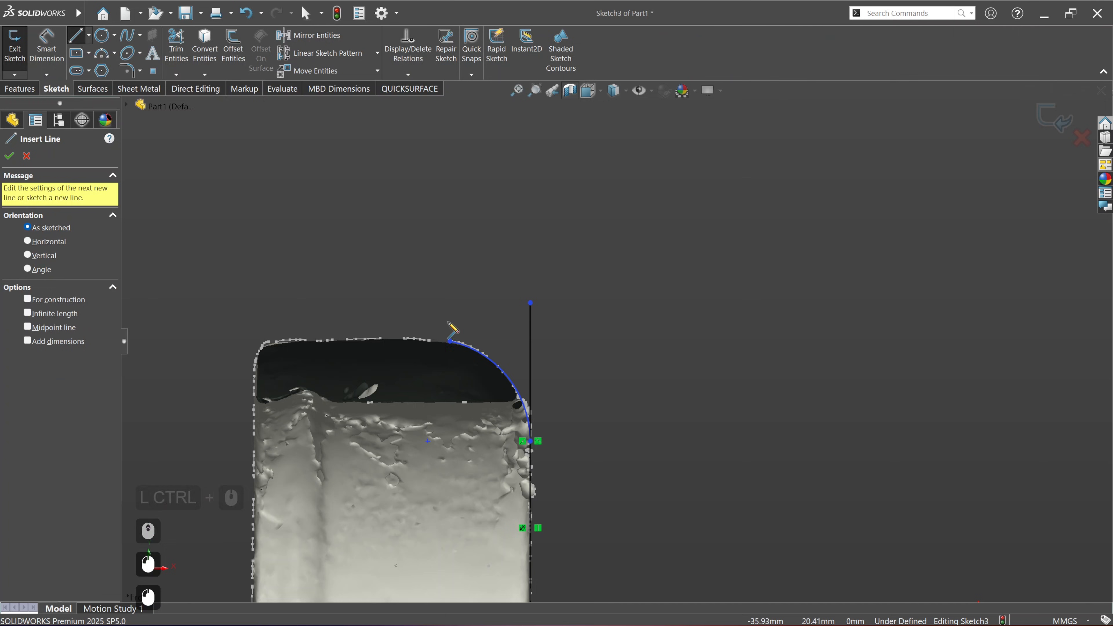
pyautogui.click(450, 341)
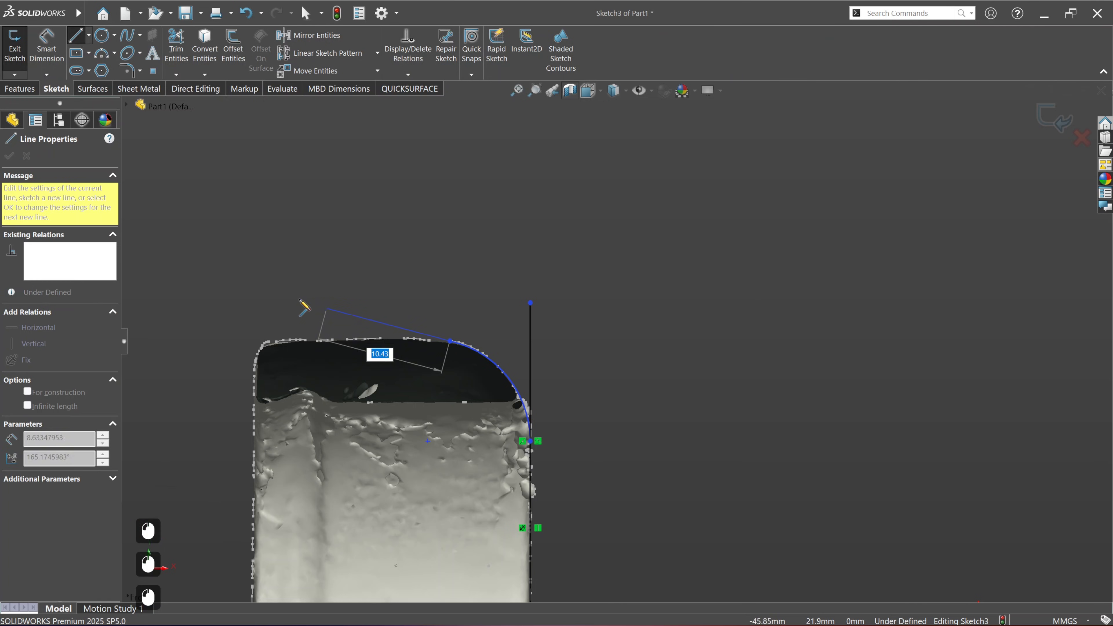
pyautogui.click(268, 295)
pyautogui.press('Escape')
pyautogui.press('Escape')
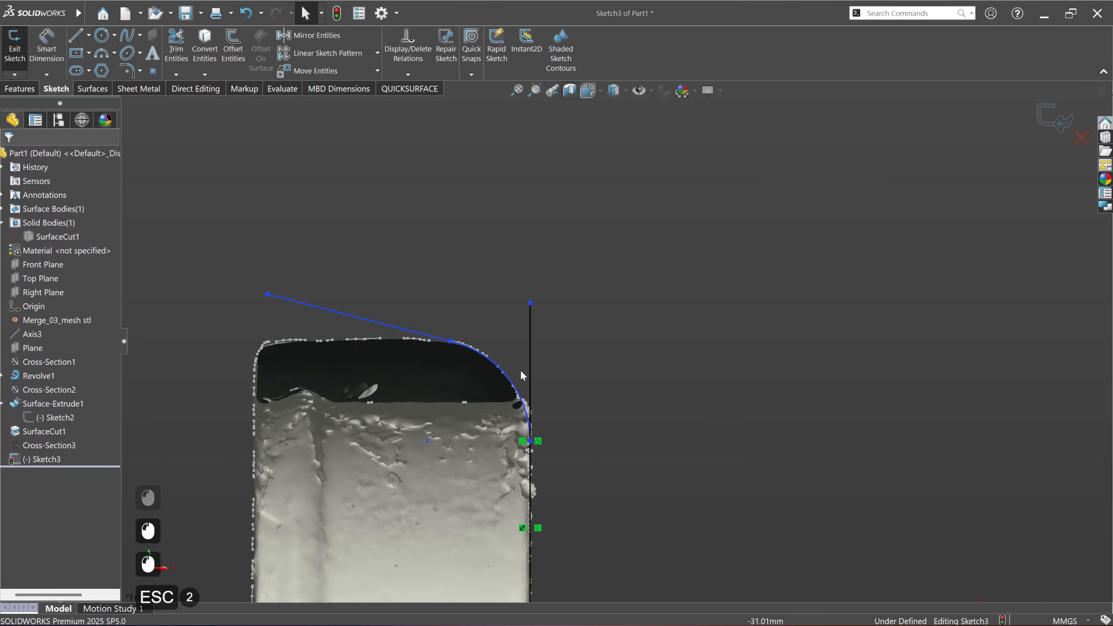
# Step: Make the sloping line above the arm tangent to the fitted corner arc
pyautogui.click(441, 339)
pyautogui.keyDown('ctrl'); pyautogui.click(491, 360); pyautogui.keyUp('ctrl')
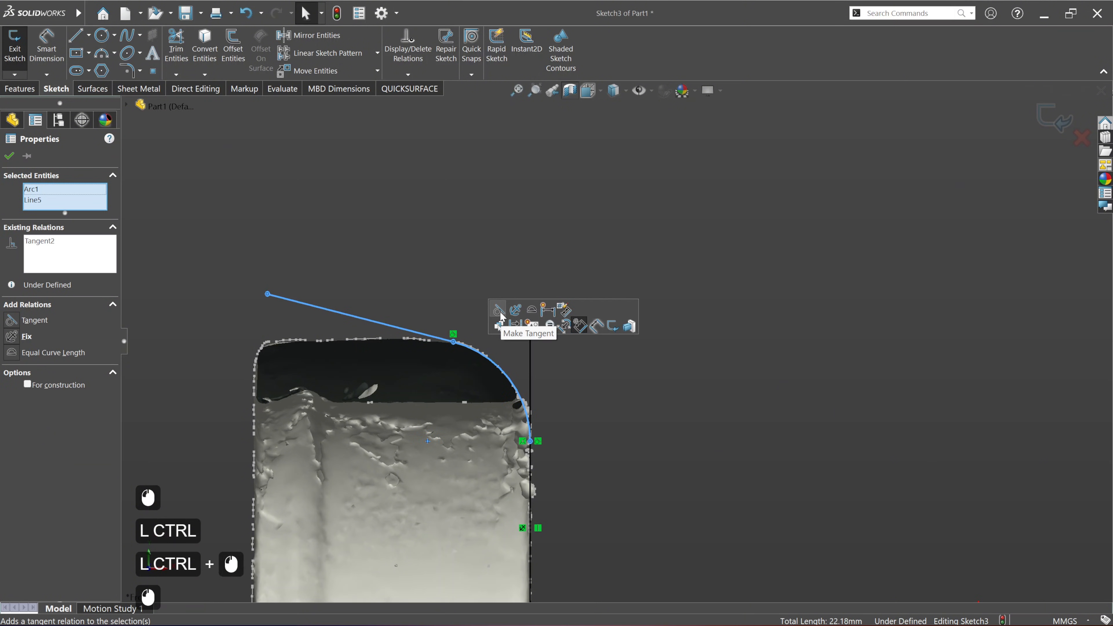
pyautogui.click(613, 421)
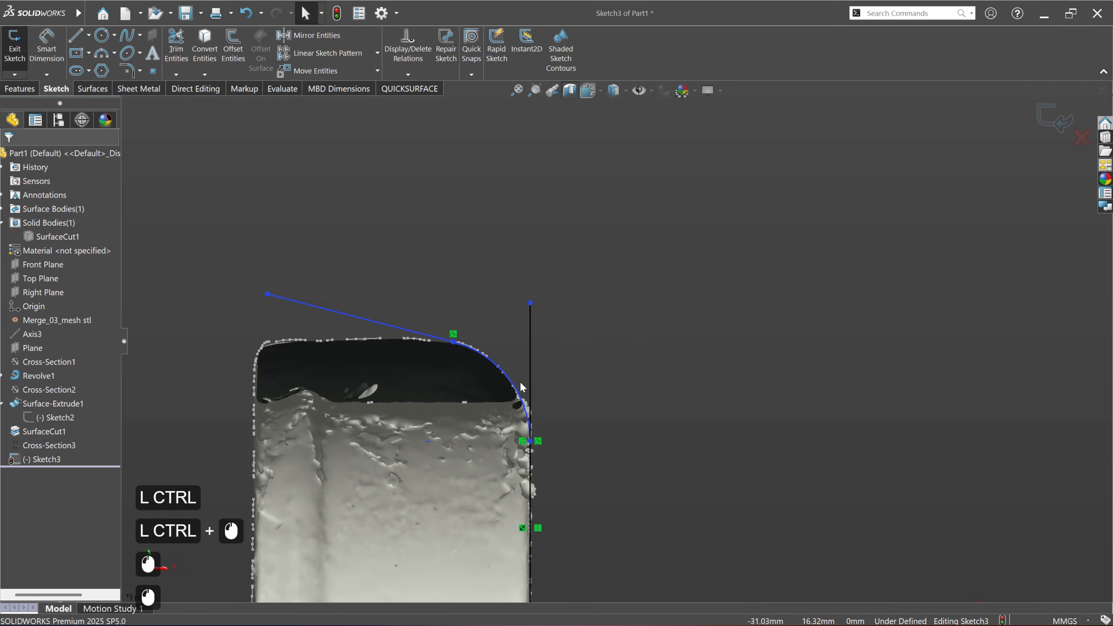
# Step: Power-trim the part of the vertical inner line that sticks out above the corner arc
pyautogui.scroll(-2, 526, 386)
pyautogui.click(186, 62)
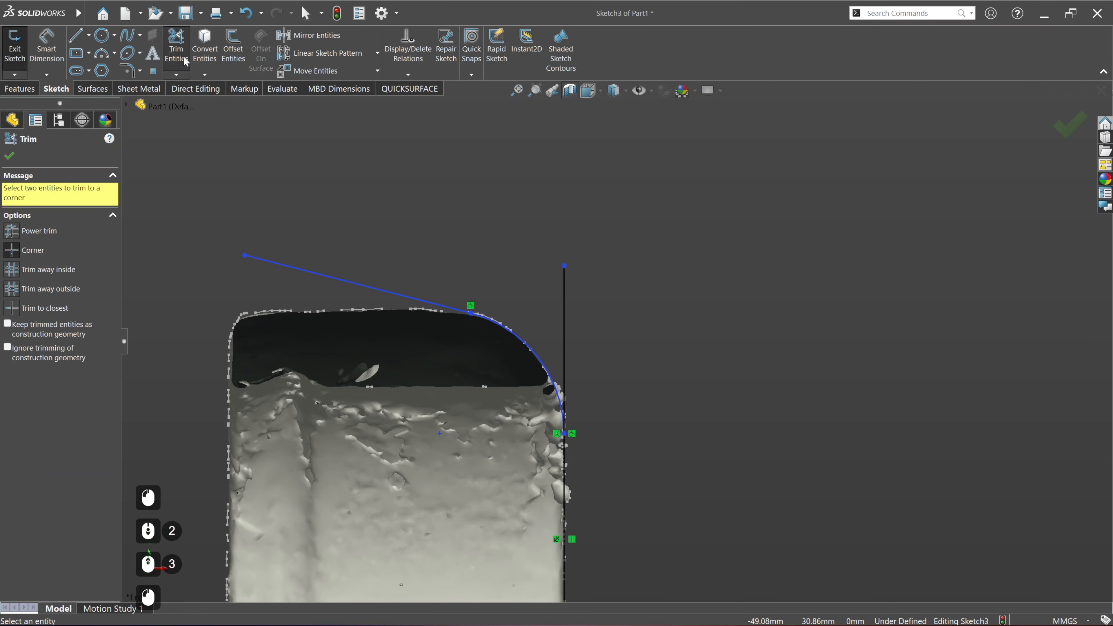
pyautogui.click(30, 231)
pyautogui.moveTo(612, 337); pyautogui.dragTo(531, 302)
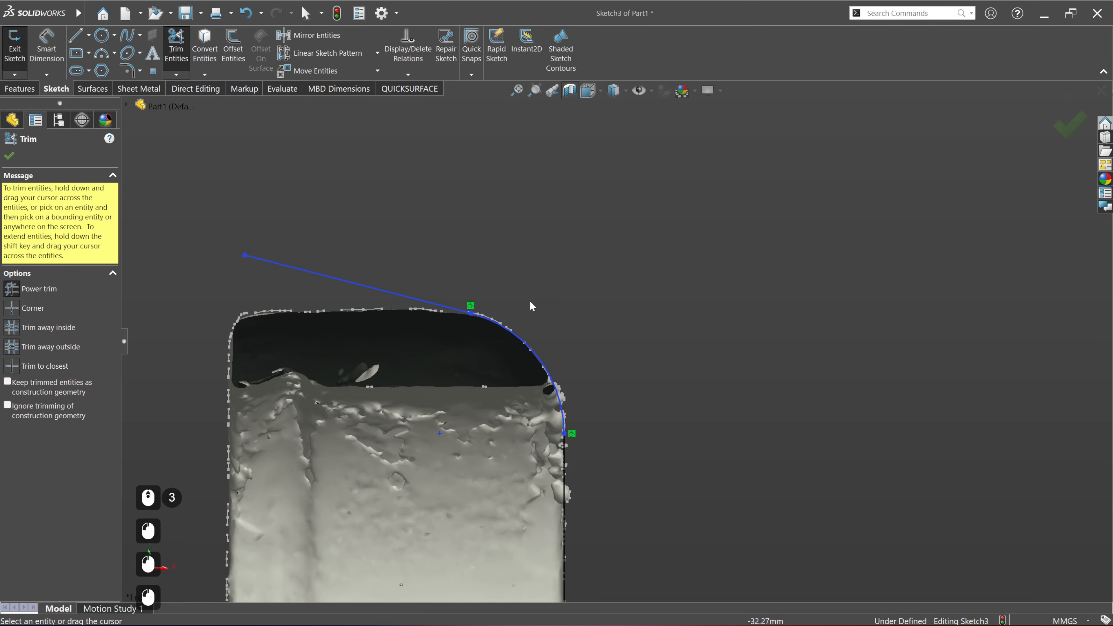
pyautogui.scroll(4, 578, 318)
pyautogui.press('Escape')
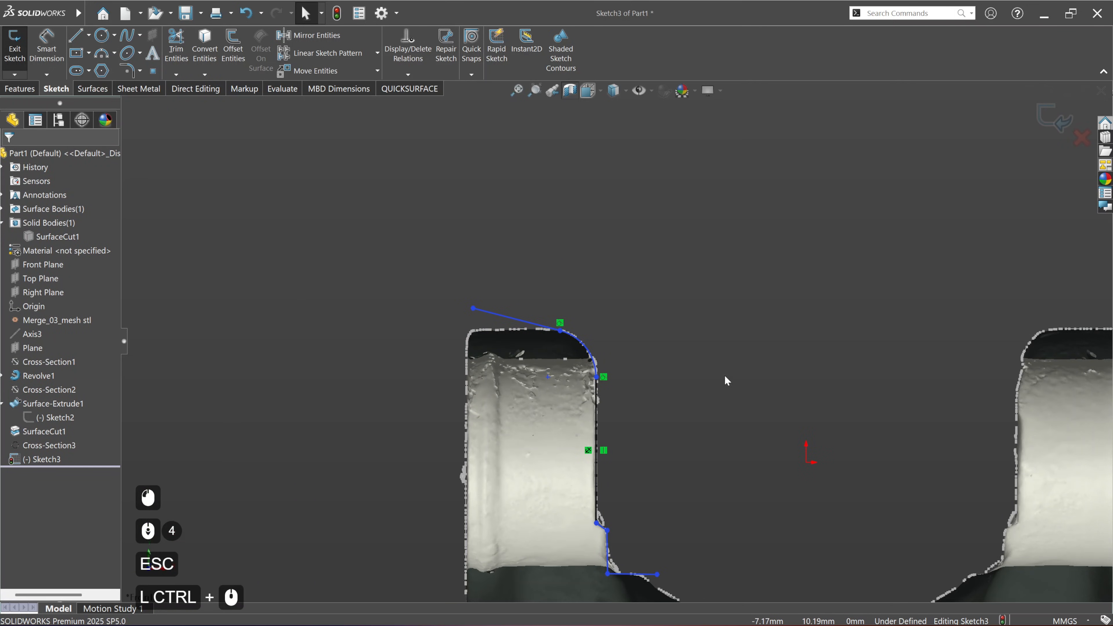
# Step: Sketch a vertical line about 33.4 mm long up from the origin and convert it to construction geometry
pyautogui.keyDown('ctrl'); pyautogui.moveTo(725, 380); pyautogui.dragTo(576, 321, button='middle'); pyautogui.keyUp('ctrl')
pyautogui.click(76, 35)
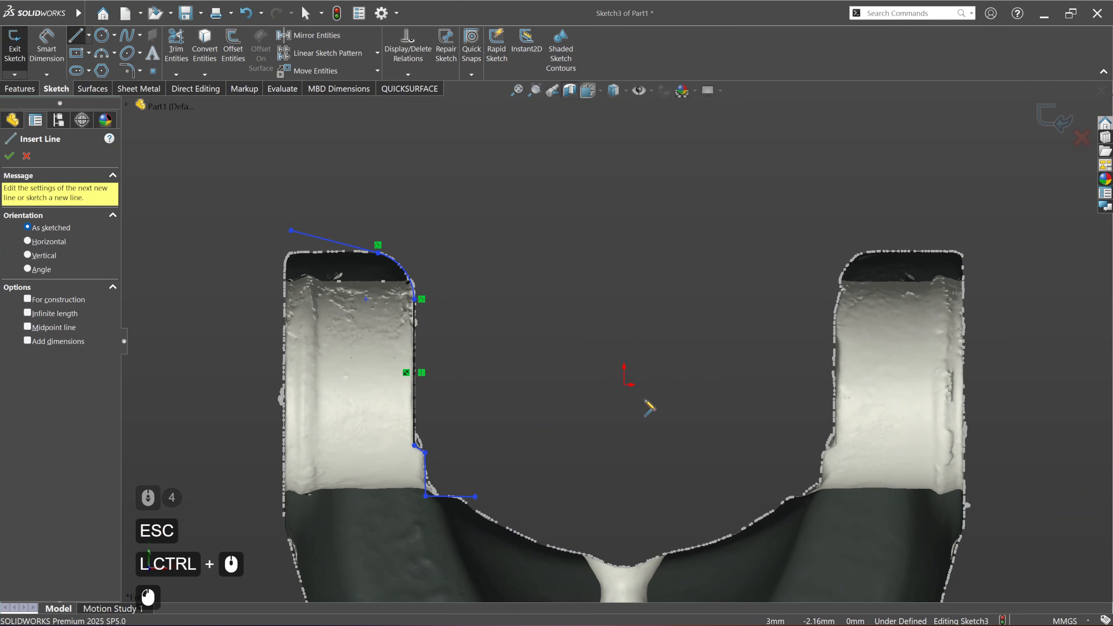
pyautogui.click(624, 385)
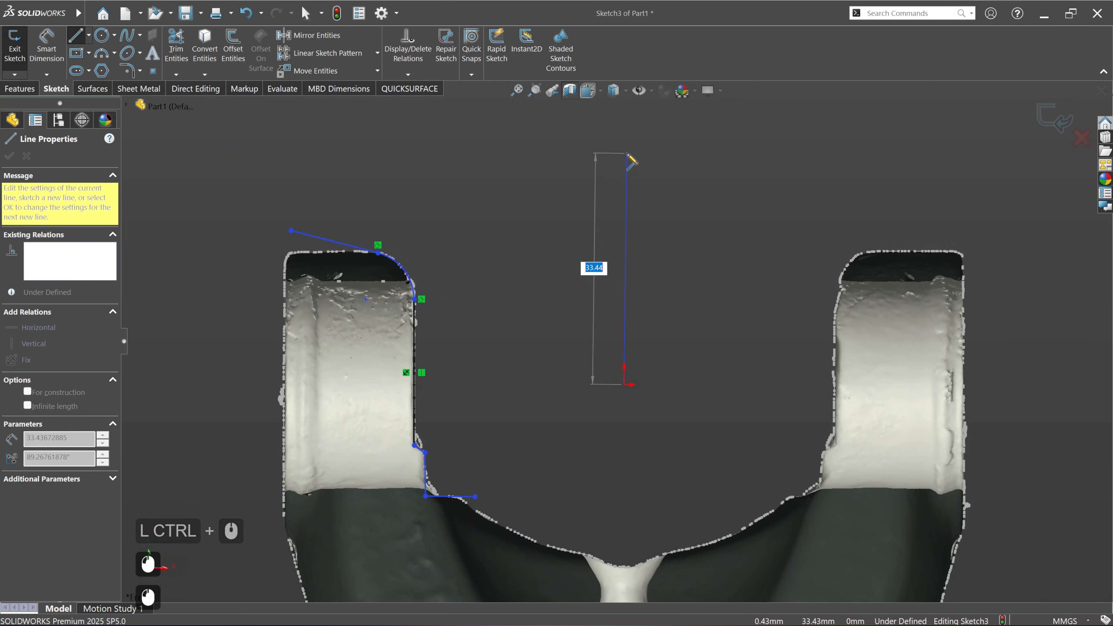
pyautogui.click(625, 152)
pyautogui.press('Escape')
pyautogui.press('Escape')
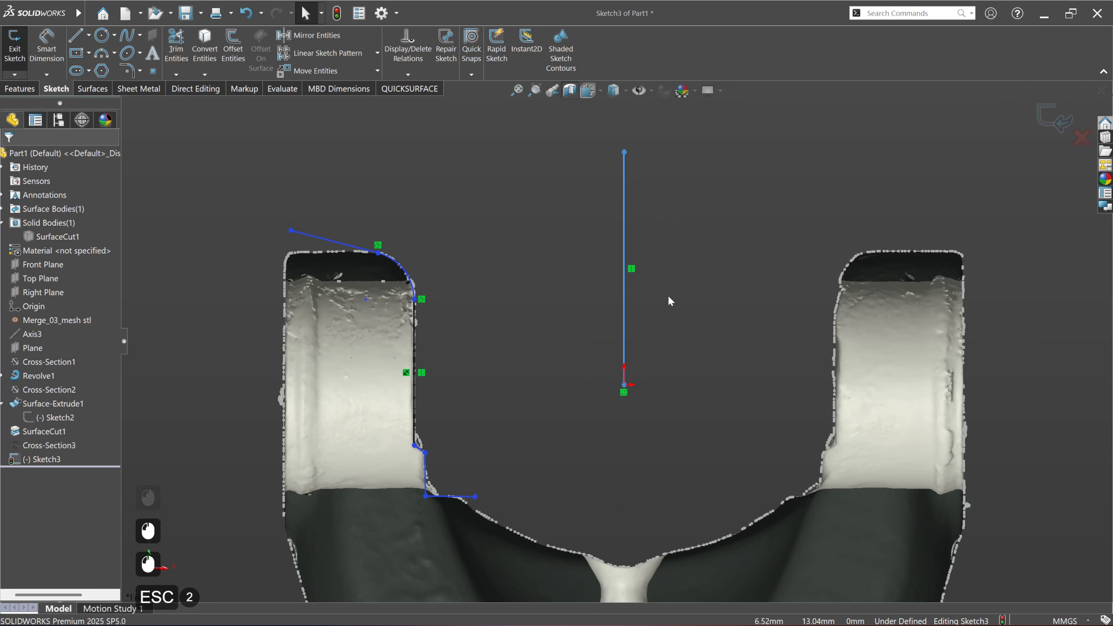
pyautogui.click(624, 313)
pyautogui.click(603, 342)
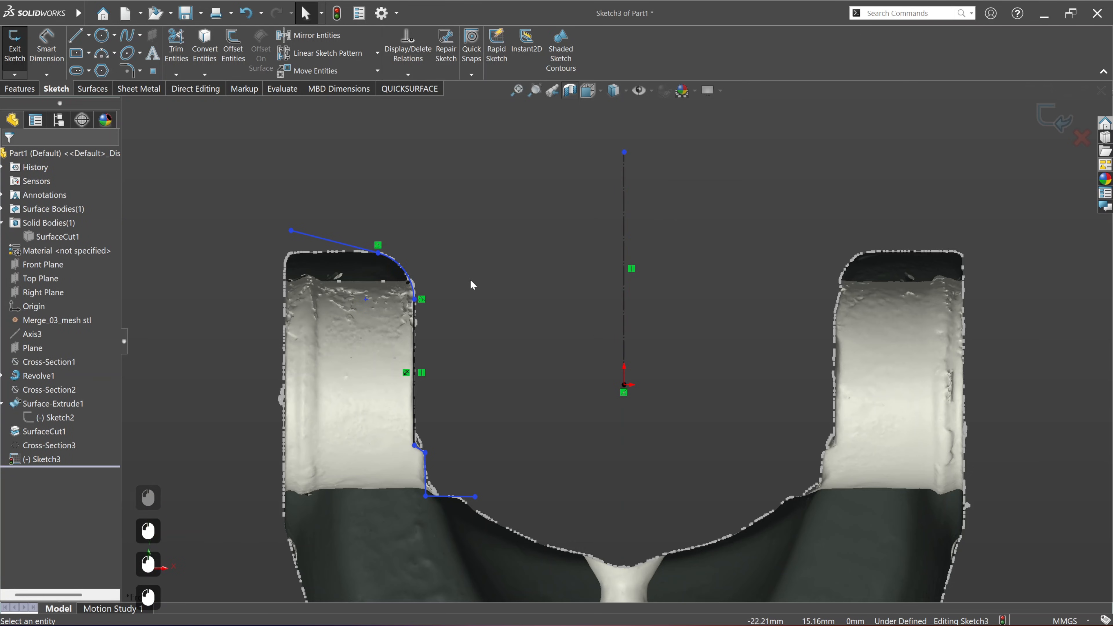
# Step: Mirror the left arm's inner profile lines and corner arc about the vertical construction centreline
pyautogui.moveTo(246, 123); pyautogui.dragTo(693, 552)
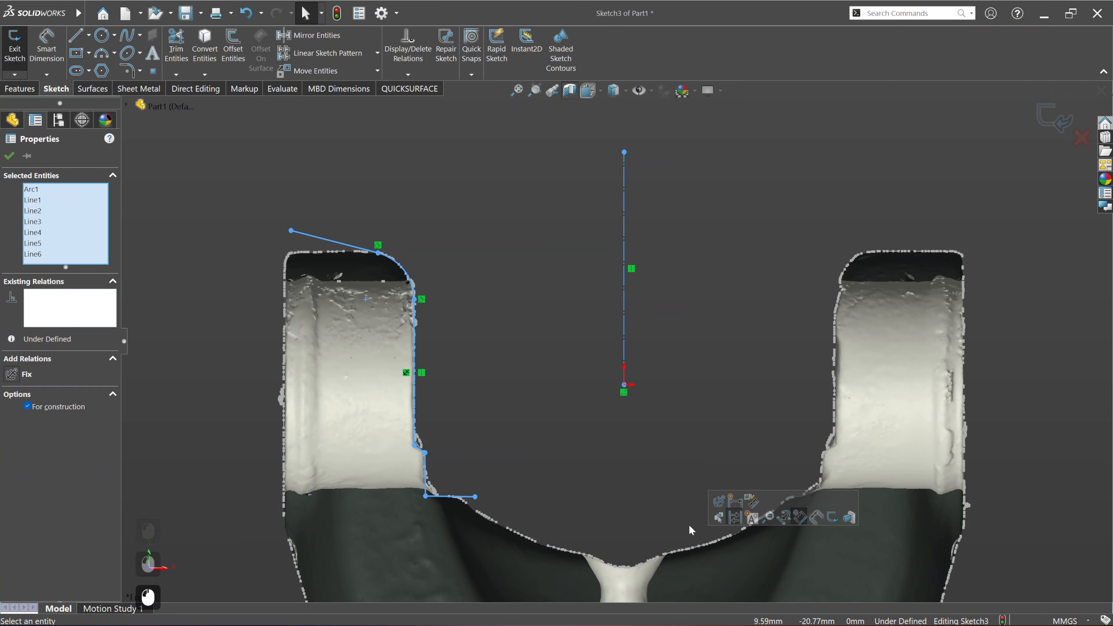
pyautogui.click(316, 35)
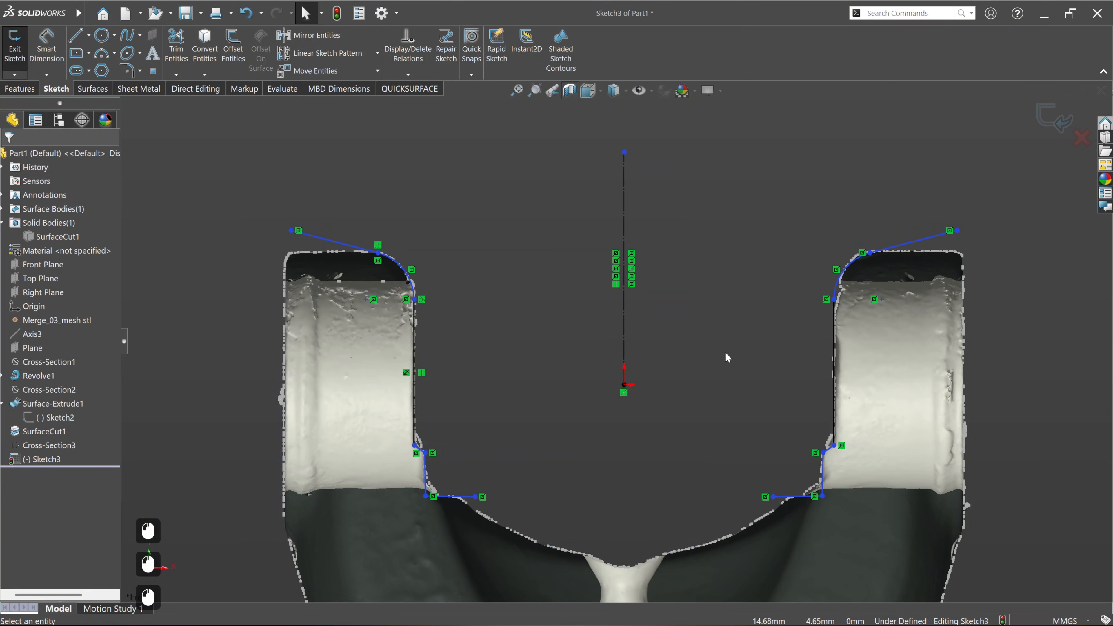
# Step: Fit an arc of about 32.1 mm radius to the scan section between the right arm's ledge and the central boss
pyautogui.keyDown('ctrl'); pyautogui.moveTo(736, 444); pyautogui.dragTo(653, 407, button='middle'); pyautogui.keyUp('ctrl')
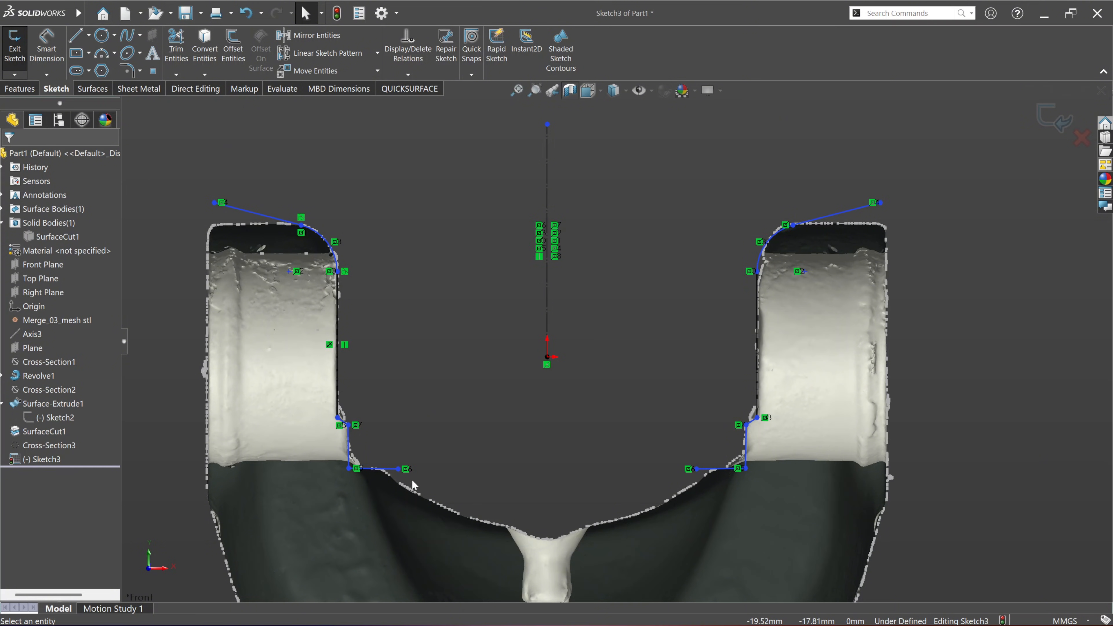
pyautogui.keyDown('ctrl'); pyautogui.moveTo(653, 493); pyautogui.dragTo(571, 462, button='middle'); pyautogui.keyUp('ctrl')
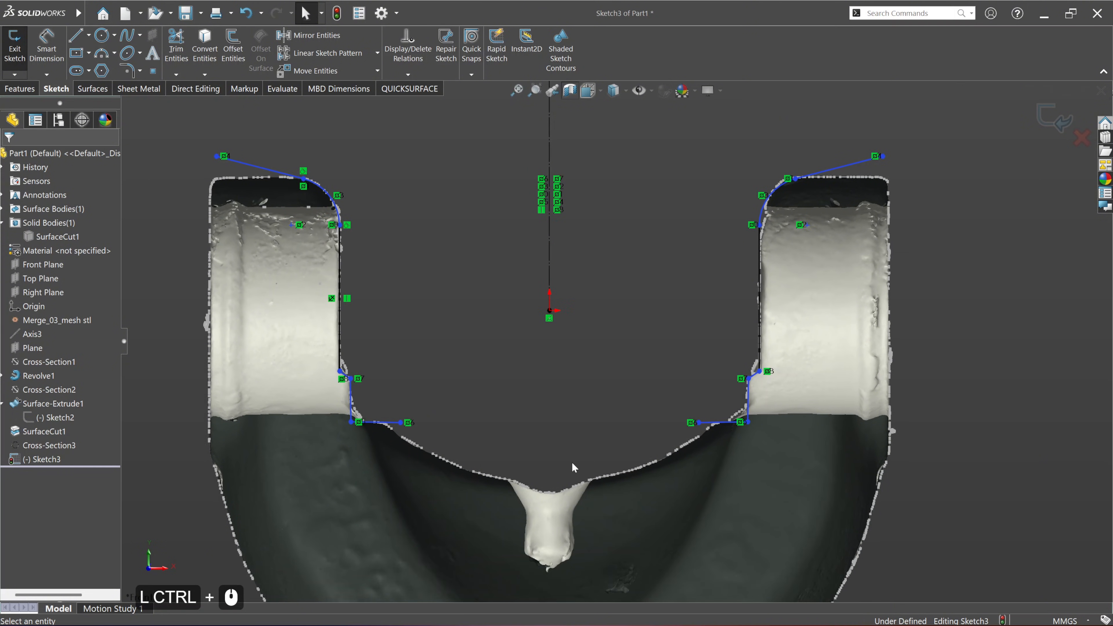
pyautogui.scroll(-2, 613, 482)
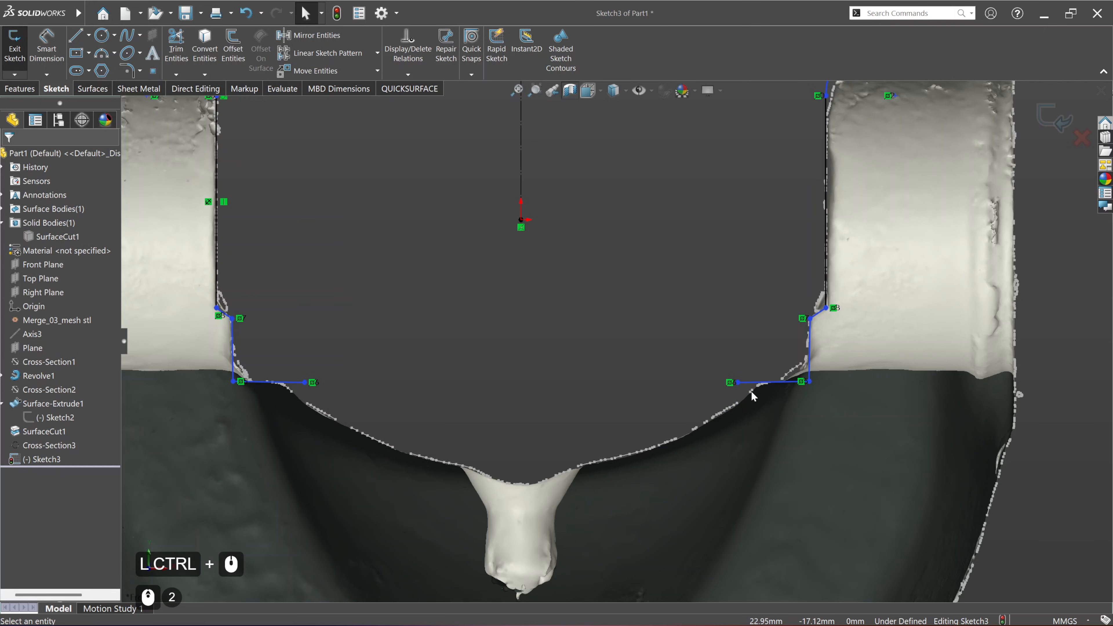
pyautogui.click(409, 88)
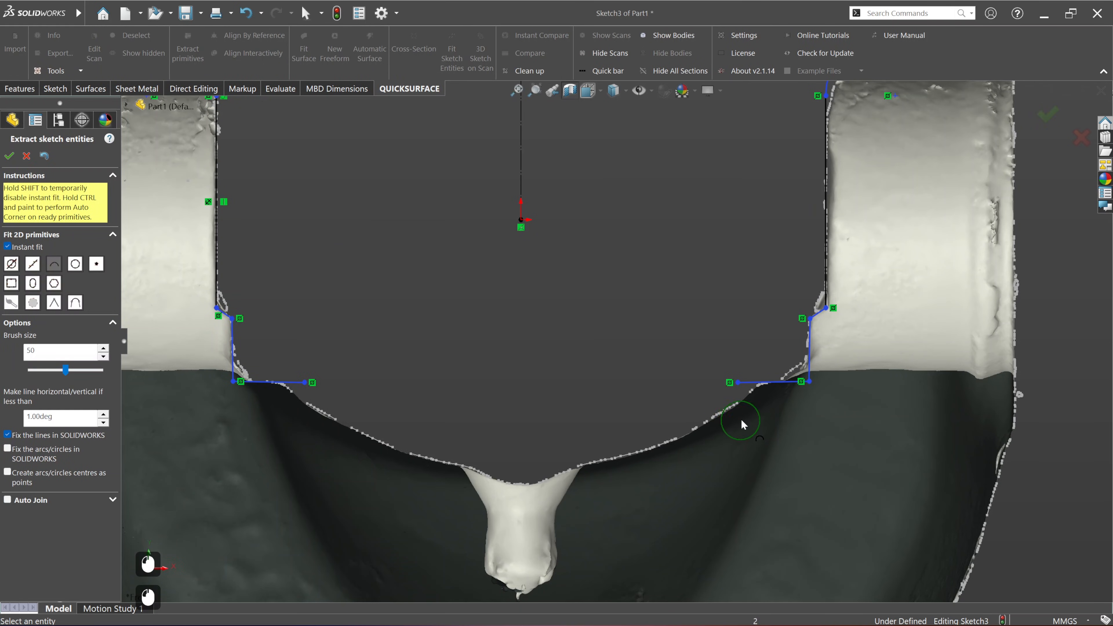
pyautogui.moveTo(745, 407)
pyautogui.mouseDown()
pyautogui.moveTo(691, 444)
pyautogui.moveTo(590, 466)
pyautogui.mouseUp()
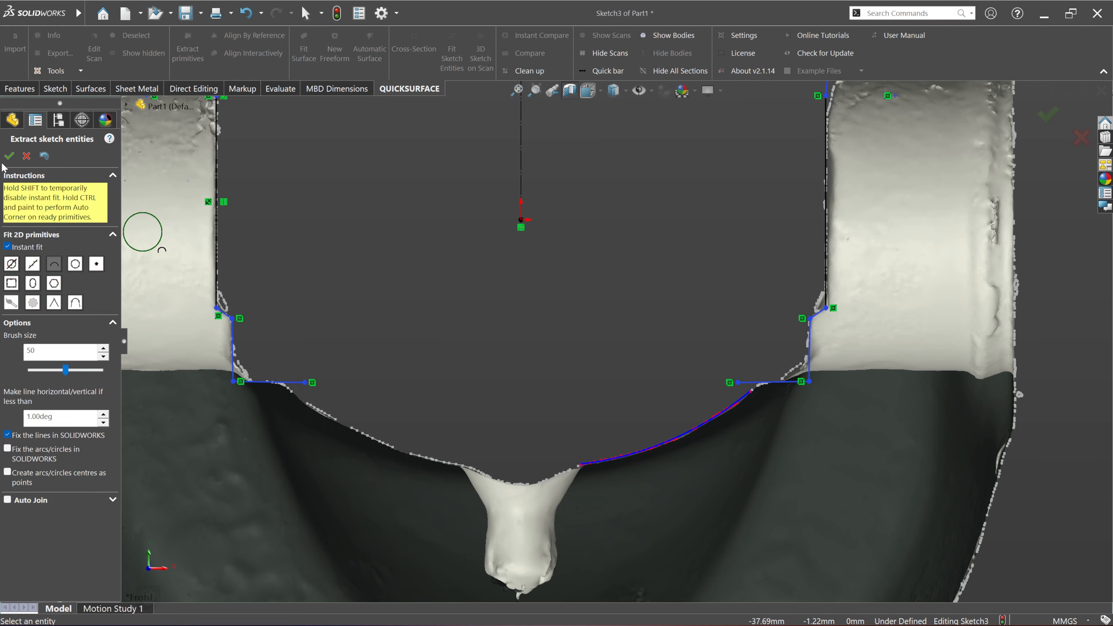
pyautogui.click(10, 156)
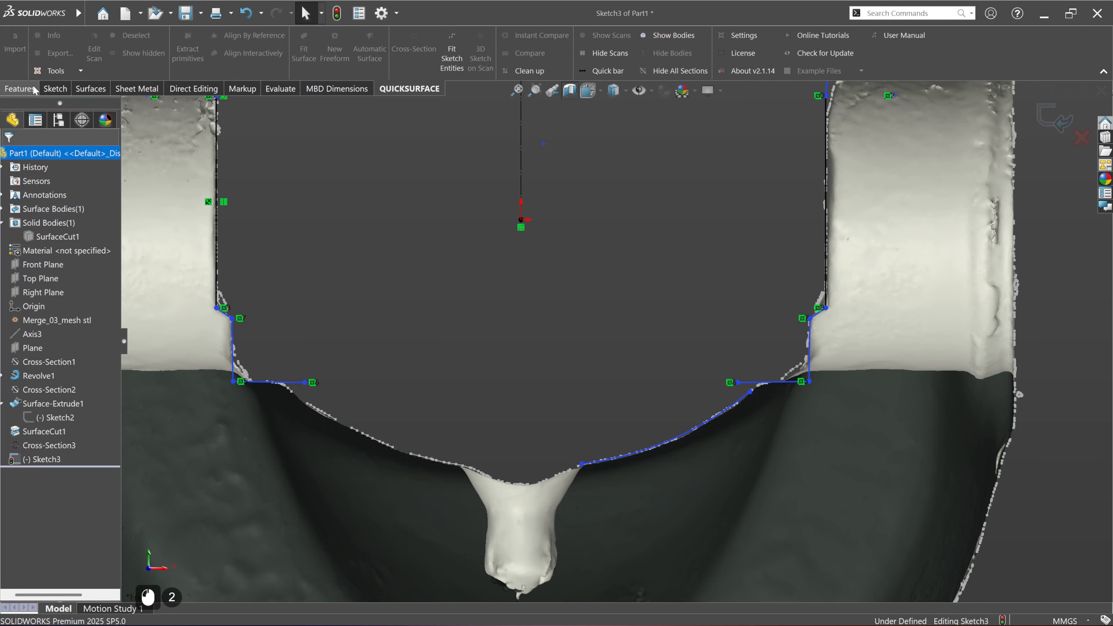
# Step: Corner-trim the fitted arc with the short horizontal line at the foot of the right arm
pyautogui.click(55, 89)
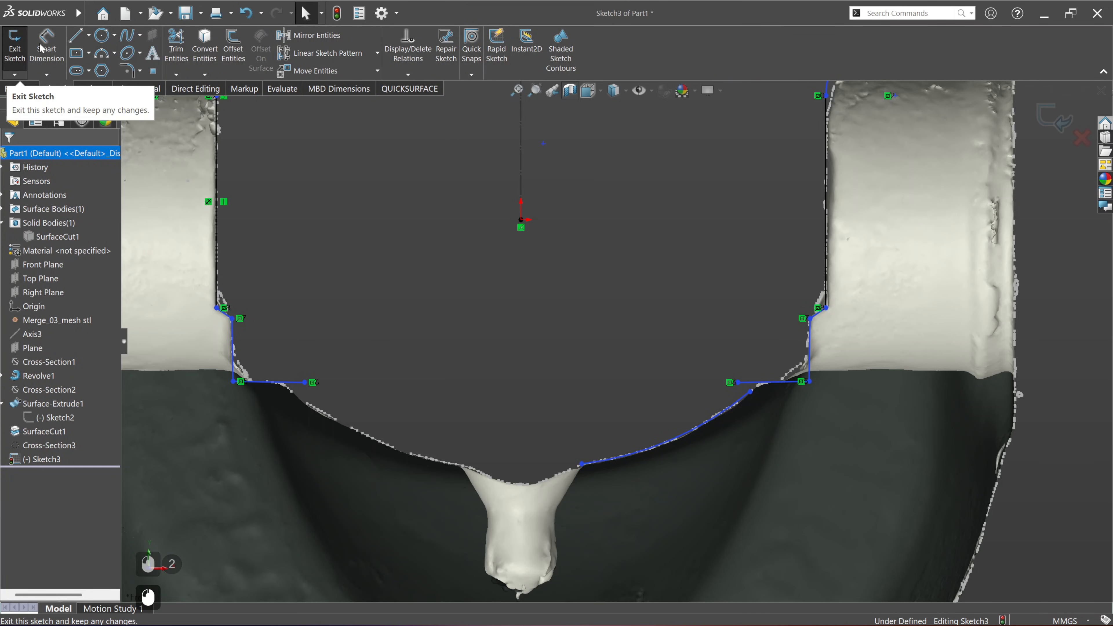
pyautogui.click(177, 48)
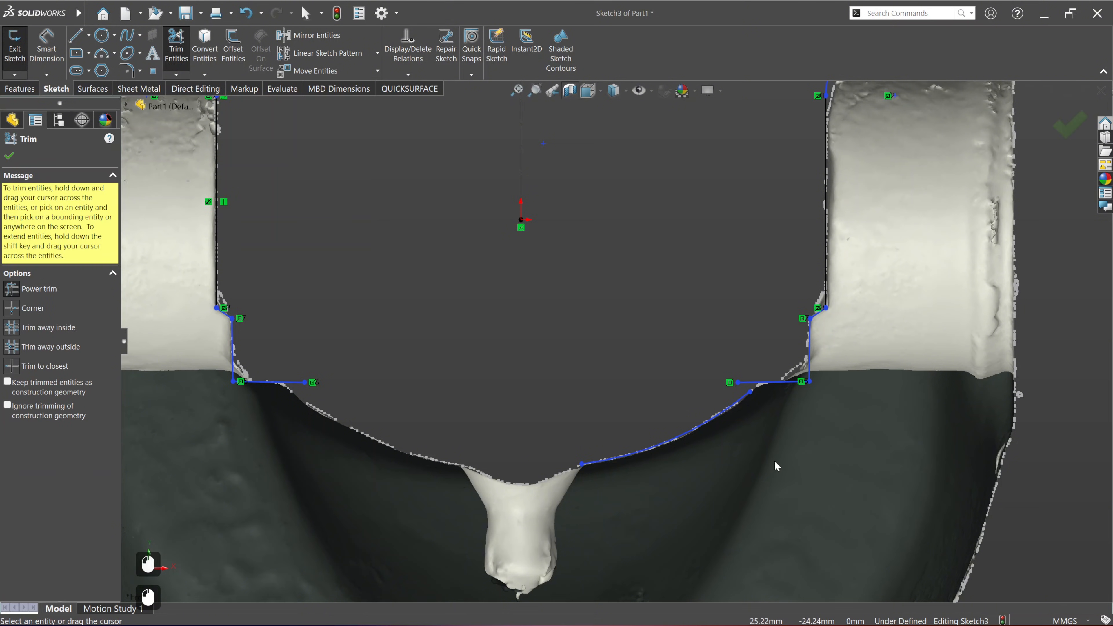
pyautogui.click(10, 308)
pyautogui.click(728, 408)
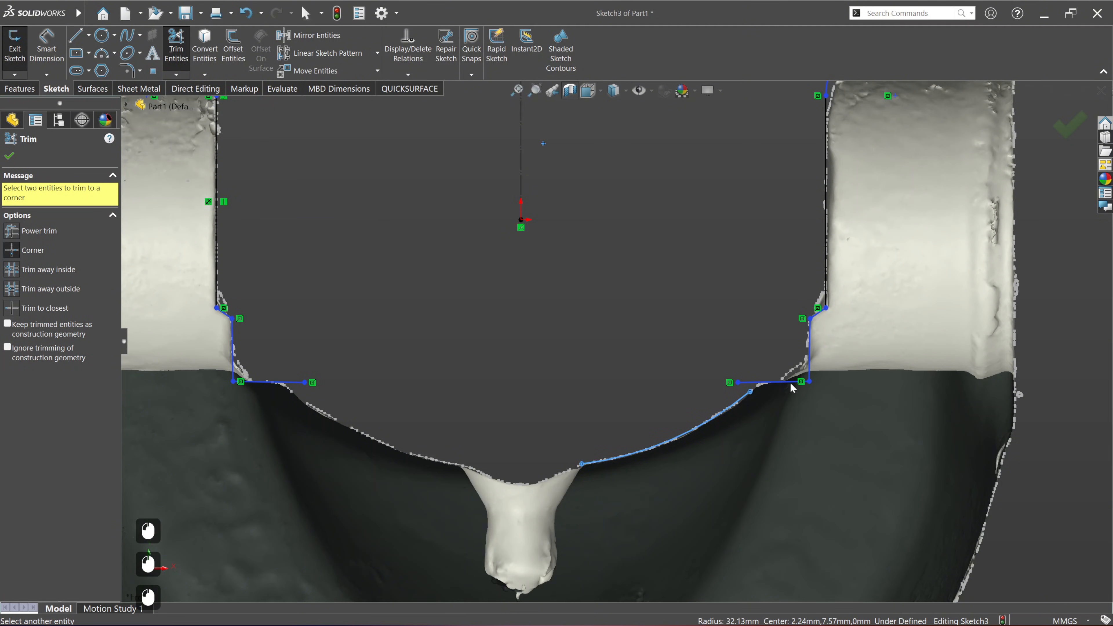
pyautogui.click(787, 383)
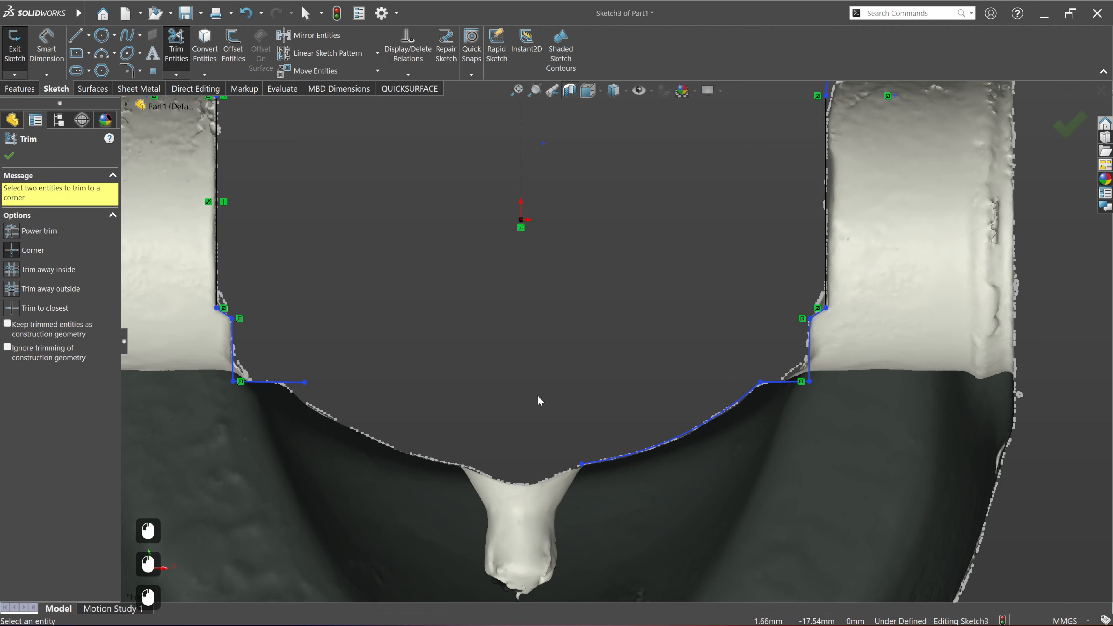
pyautogui.click(9, 156)
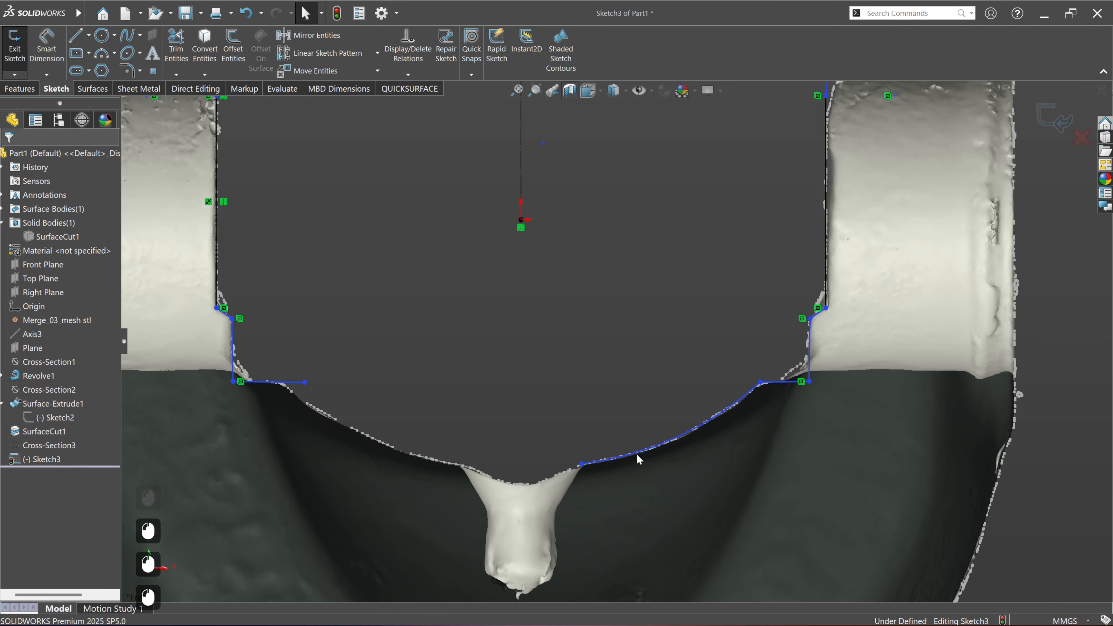
# Step: Mirror the fitted lower right arc about the vertical construction centreline
pyautogui.click(649, 447)
pyautogui.press('ctrl')
pyautogui.keyDown('ctrl'); pyautogui.click(521, 175); pyautogui.keyUp('ctrl')
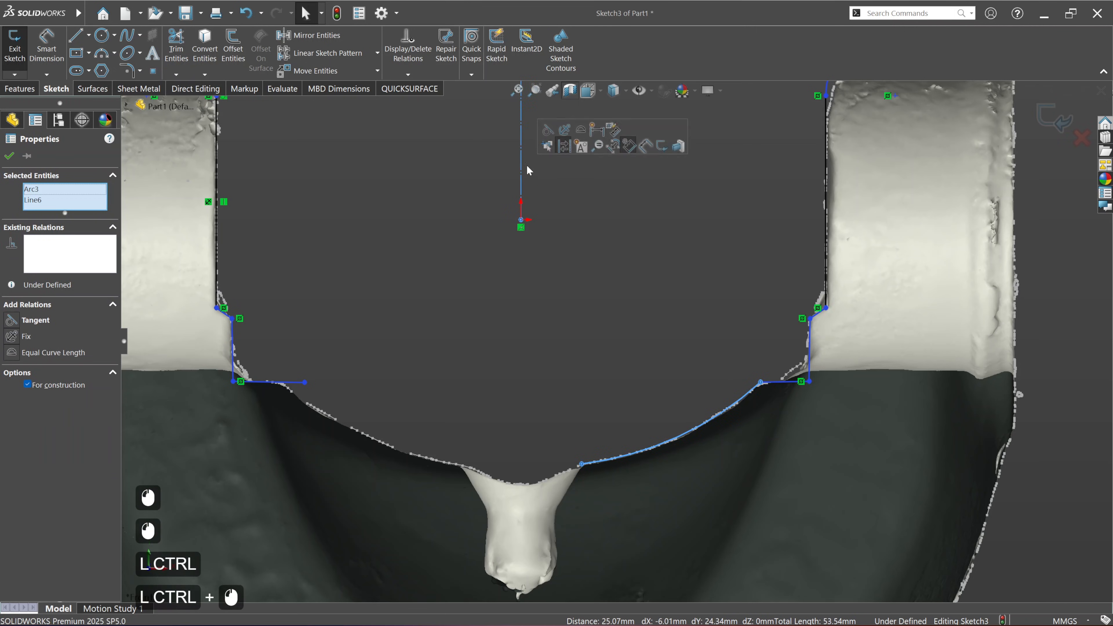
pyautogui.click(316, 35)
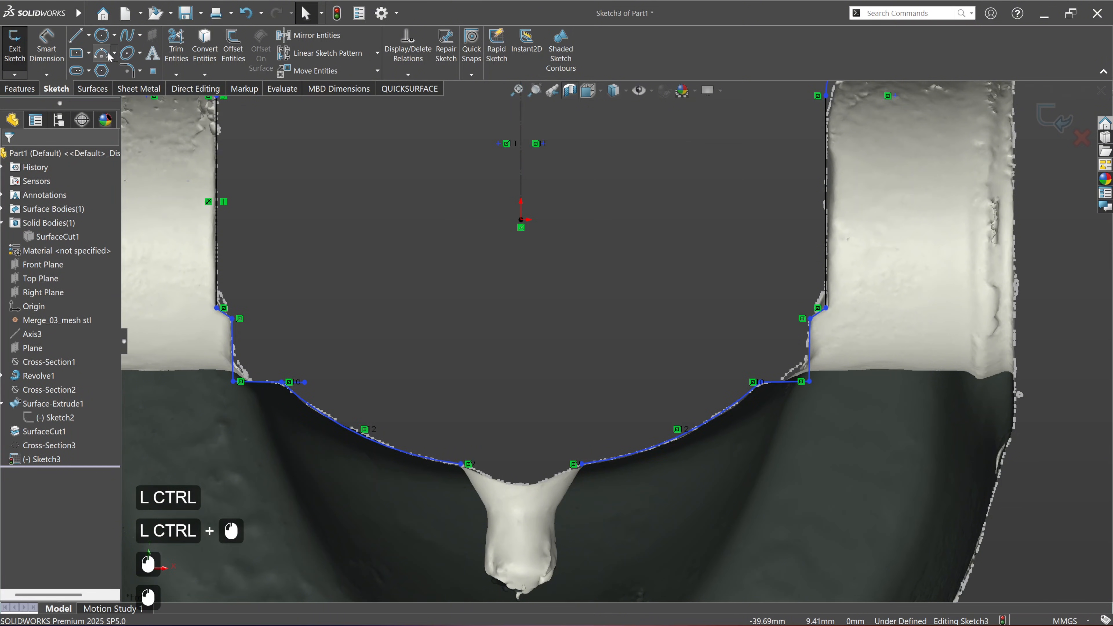
# Step: Corner-trim the mirrored arc with the left arm's horizontal line, and join both lower arcs at the centreline
pyautogui.click(175, 44)
pyautogui.click(328, 419)
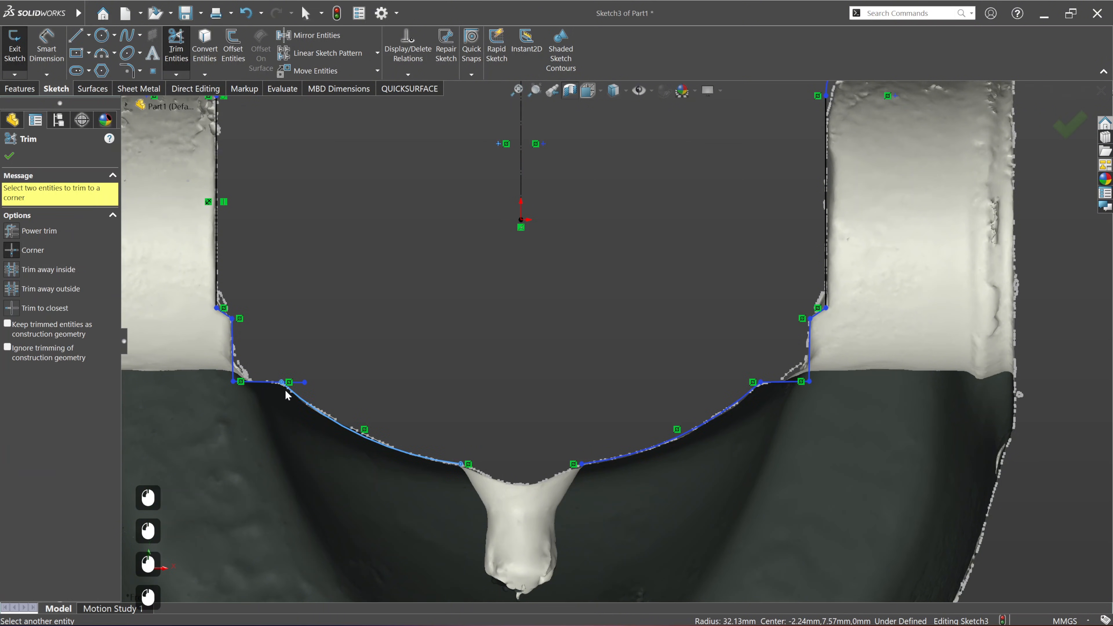
pyautogui.click(266, 382)
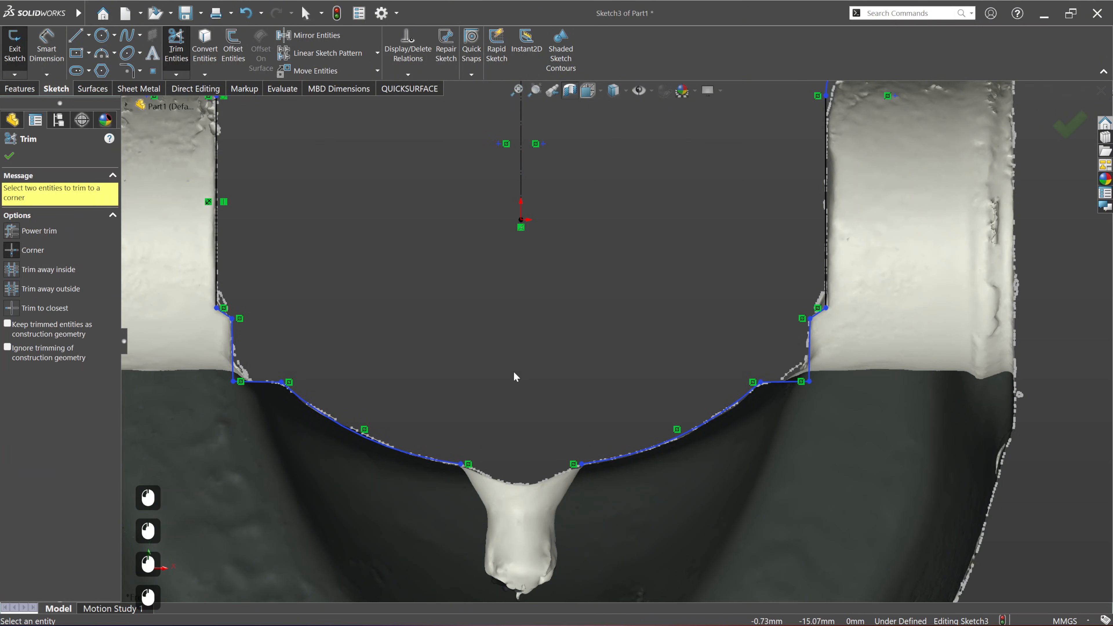
pyautogui.click(450, 466)
pyautogui.click(616, 460)
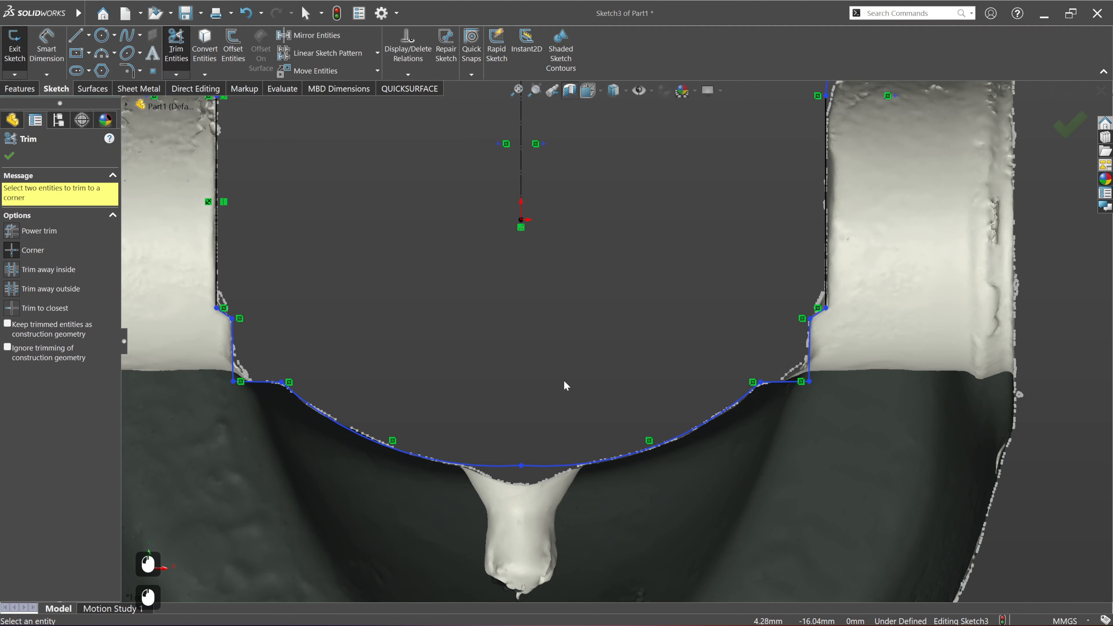
pyautogui.keyDown('ctrl'); pyautogui.moveTo(533, 500); pyautogui.dragTo(479, 388, button='middle'); pyautogui.keyUp('ctrl')
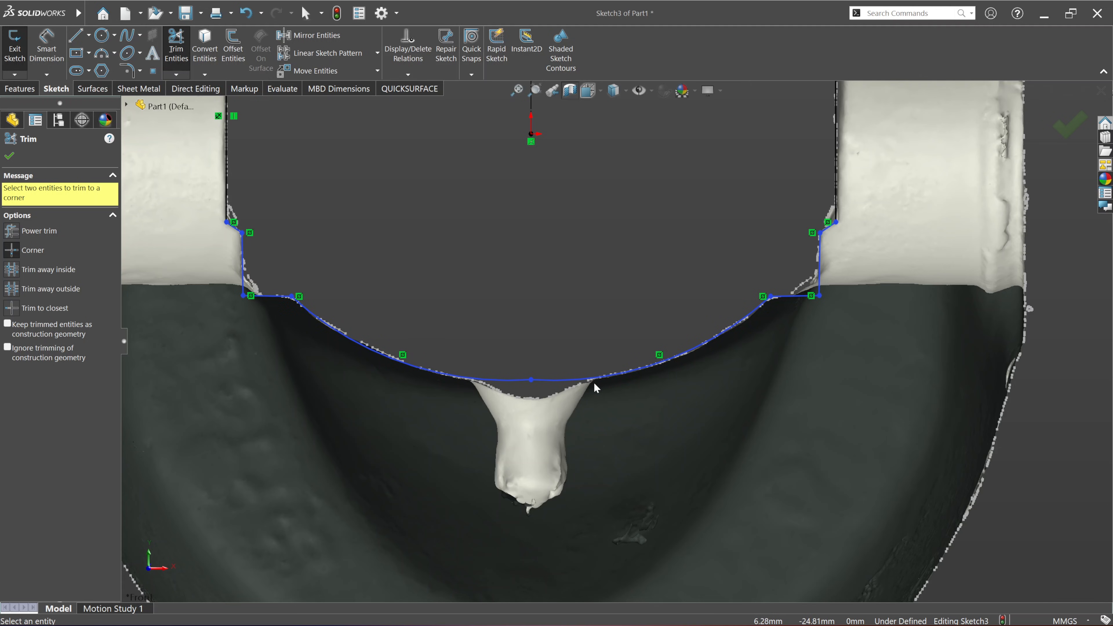
pyautogui.scroll(5, 594, 382)
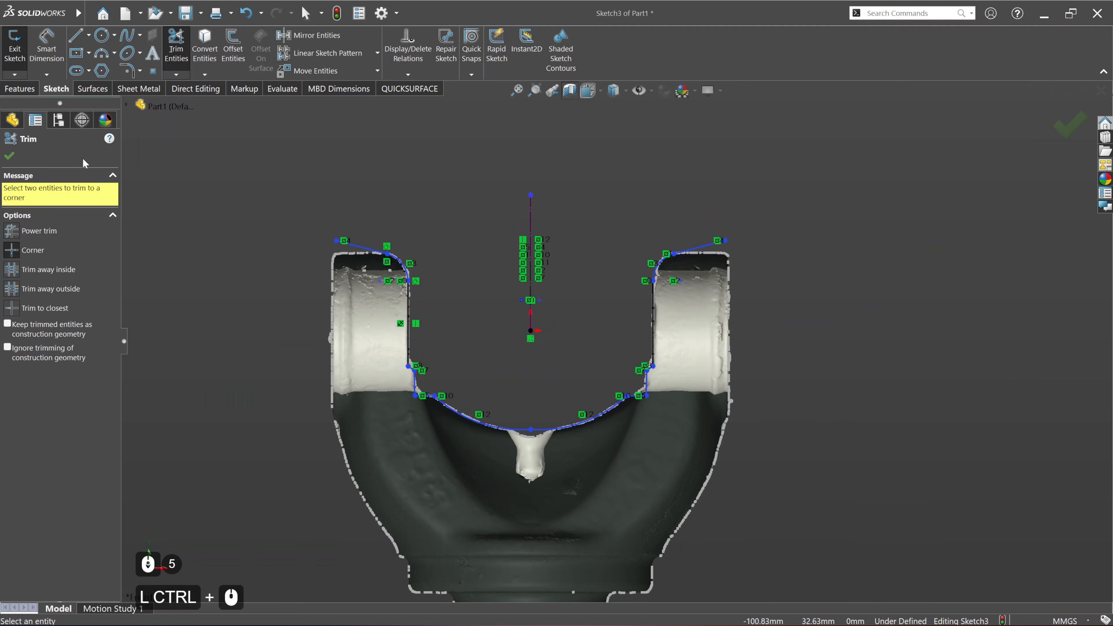
pyautogui.click(9, 156)
# Step: Extrude the U-shaped yoke profile as a surface, using Mid Plane with a depth of 164 mm
pyautogui.click(92, 89)
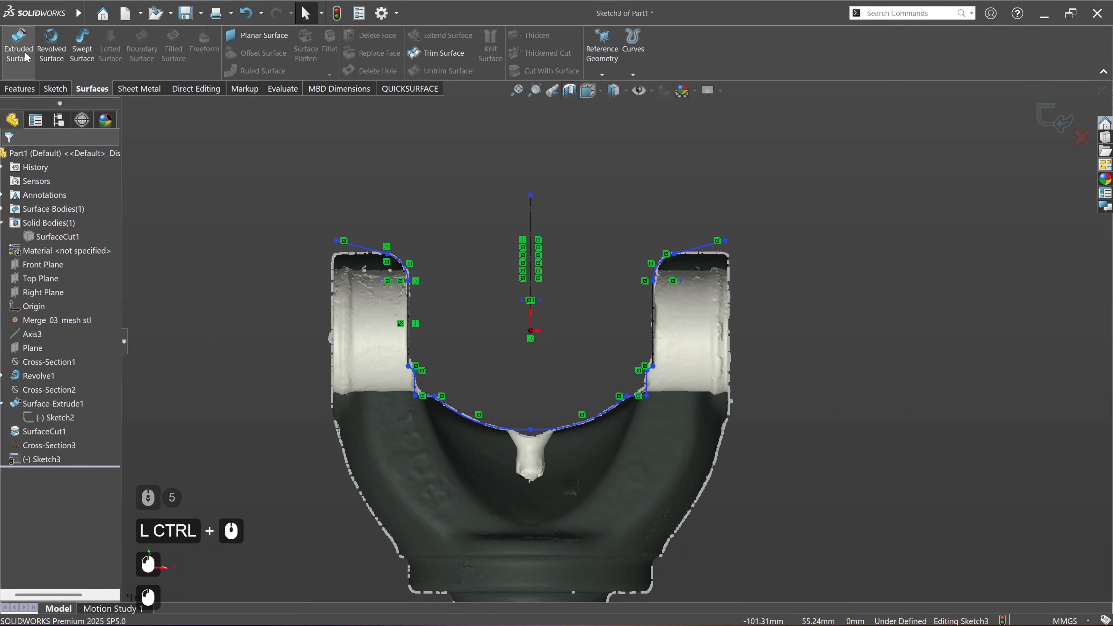
pyautogui.click(18, 44)
pyautogui.moveTo(417, 465); pyautogui.dragTo(460, 508, button='middle')
pyautogui.scroll(-3, 463, 434)
pyautogui.keyDown('ctrl'); pyautogui.moveTo(610, 473); pyautogui.dragTo(553, 303, button='middle'); pyautogui.keyUp('ctrl')
pyautogui.moveTo(397, 486); pyautogui.dragTo(506, 524, button='middle')
pyautogui.keyDown('ctrl'); pyautogui.moveTo(417, 355); pyautogui.dragTo(365, 465, button='middle'); pyautogui.keyUp('ctrl')
pyautogui.scroll(-1, 368, 460)
pyautogui.click(67, 223)
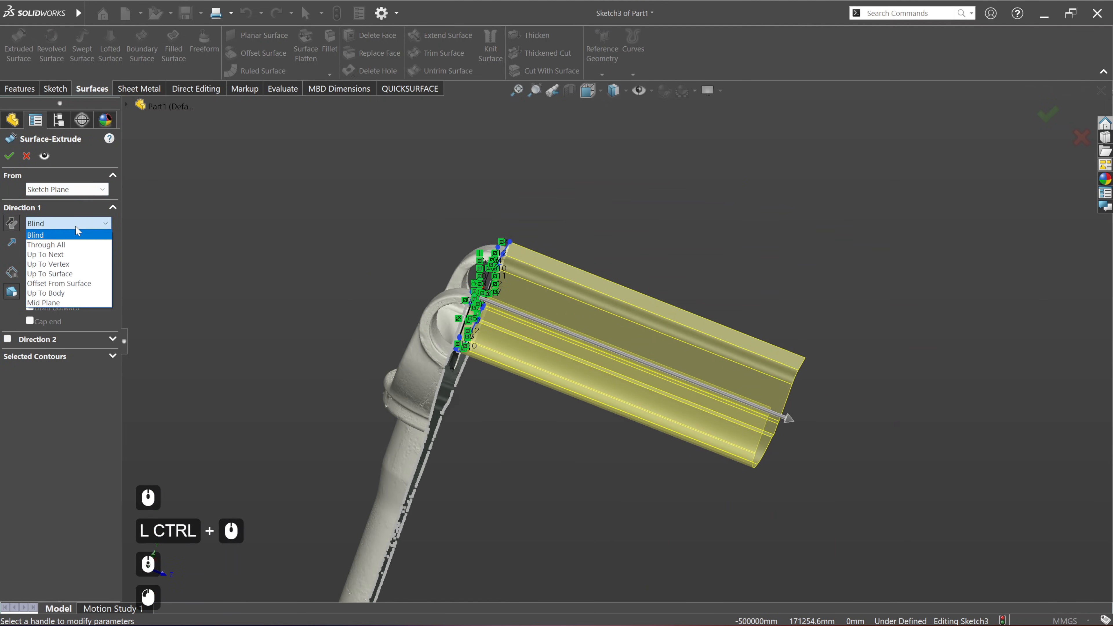
pyautogui.click(70, 302)
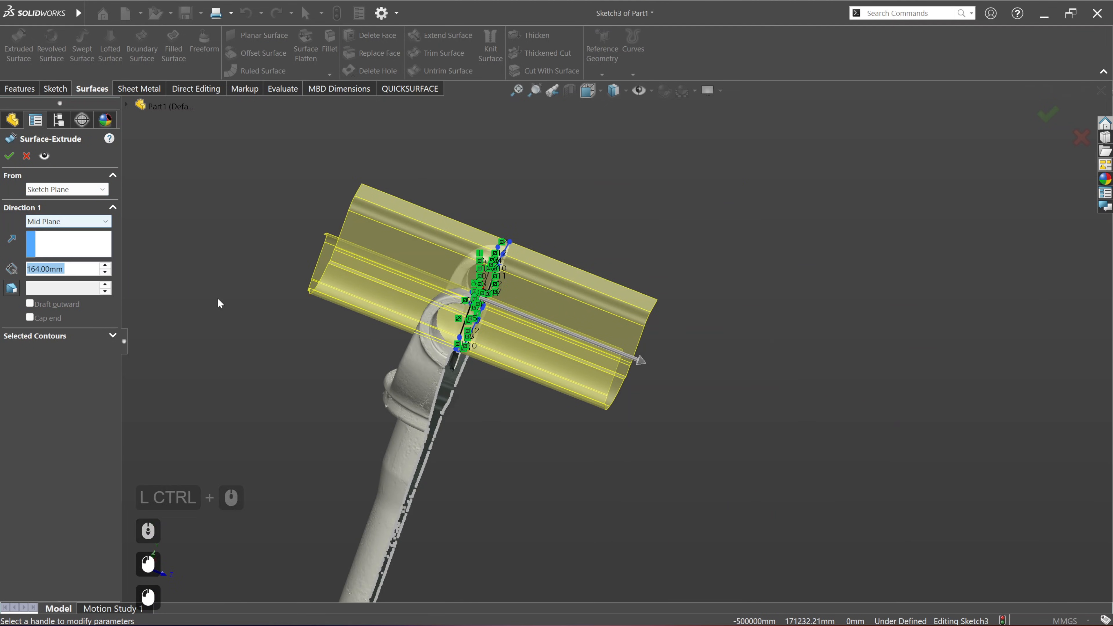
pyautogui.click(9, 156)
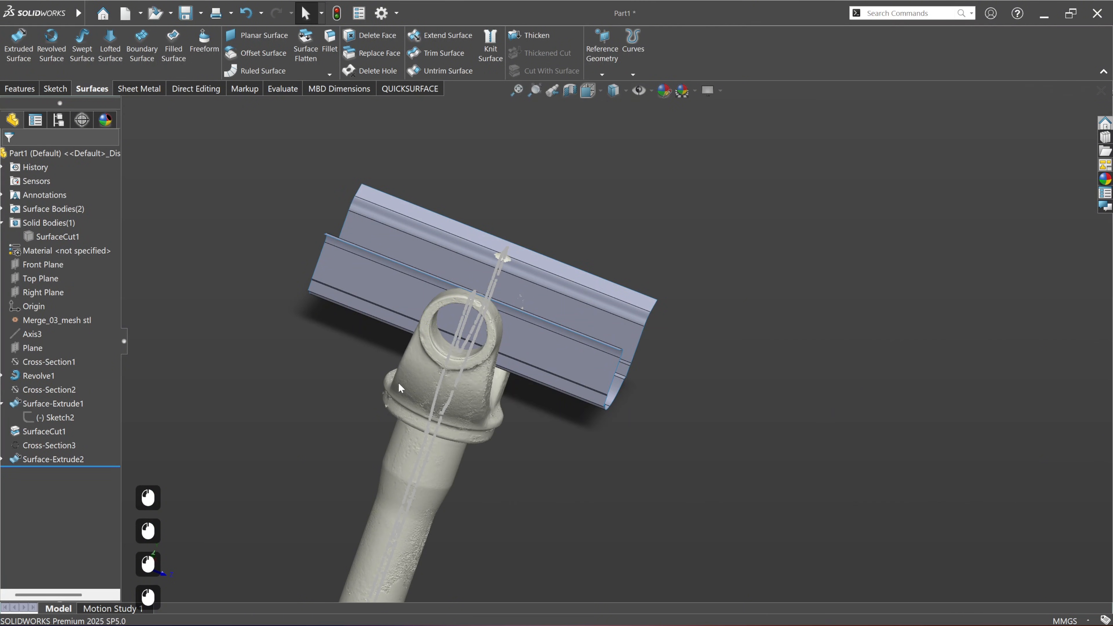
# Step: Hide the Cross-Section3 curves on the yoke
pyautogui.click(402, 413)
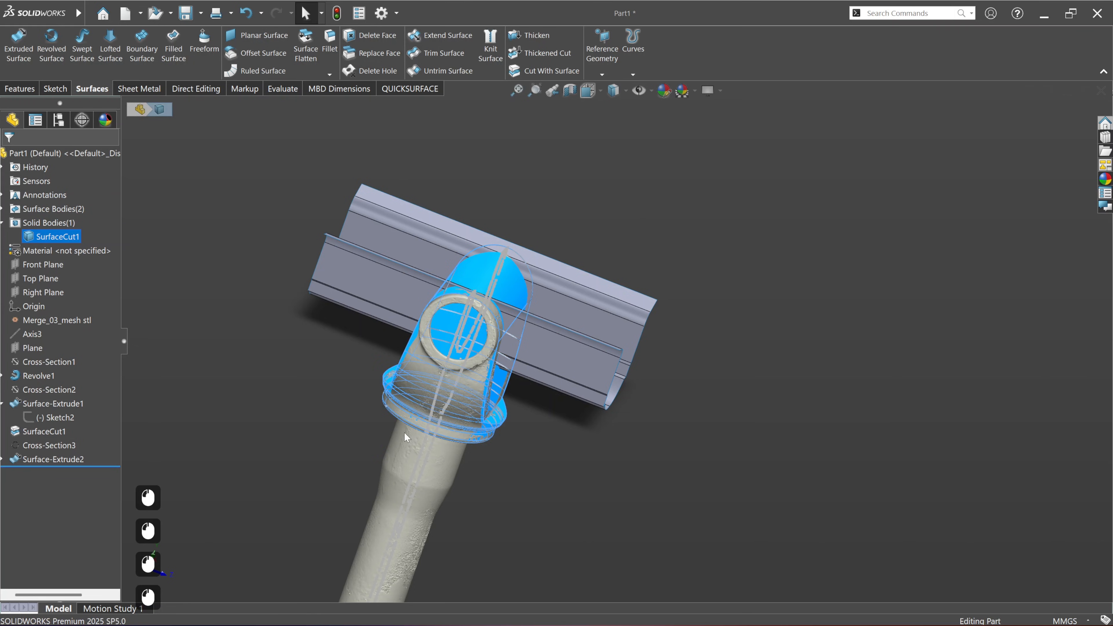
pyautogui.click(607, 447)
pyautogui.moveTo(607, 447); pyautogui.dragTo(517, 432, button='middle')
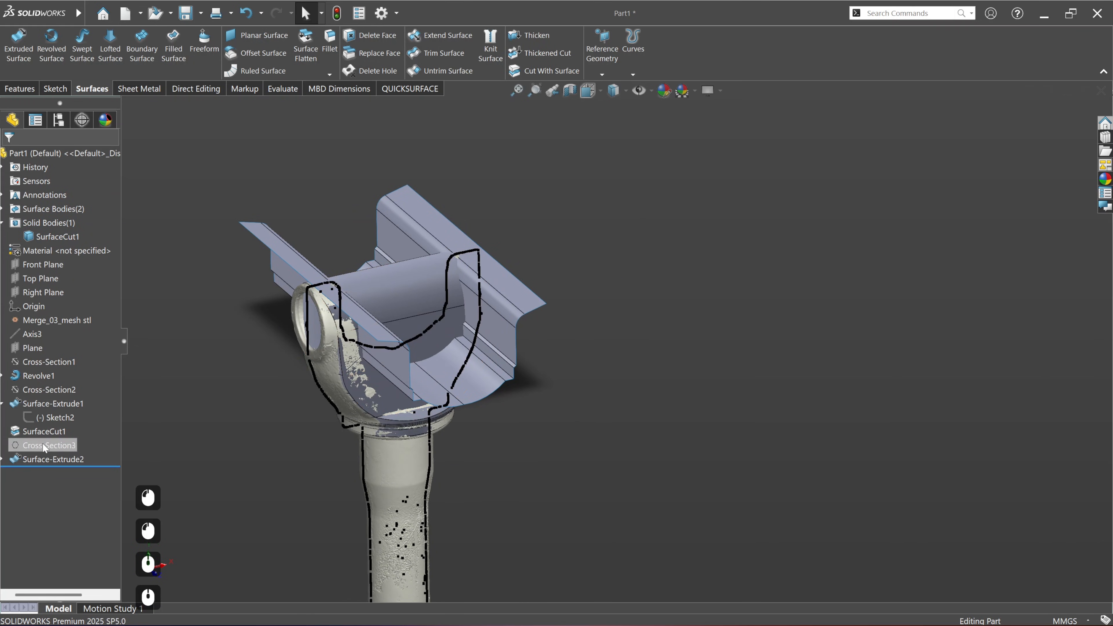
pyautogui.click(44, 447)
pyautogui.click(57, 430)
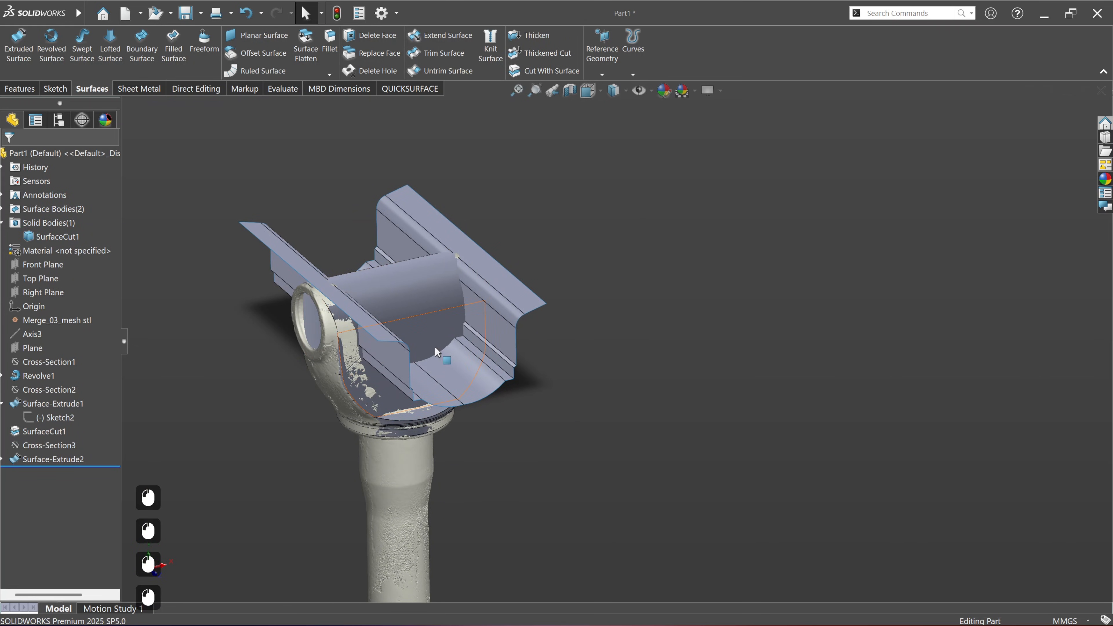
# Step: Cut the solid body with the extruded U-shaped surface, removing the material between the yoke arms
pyautogui.click(555, 71)
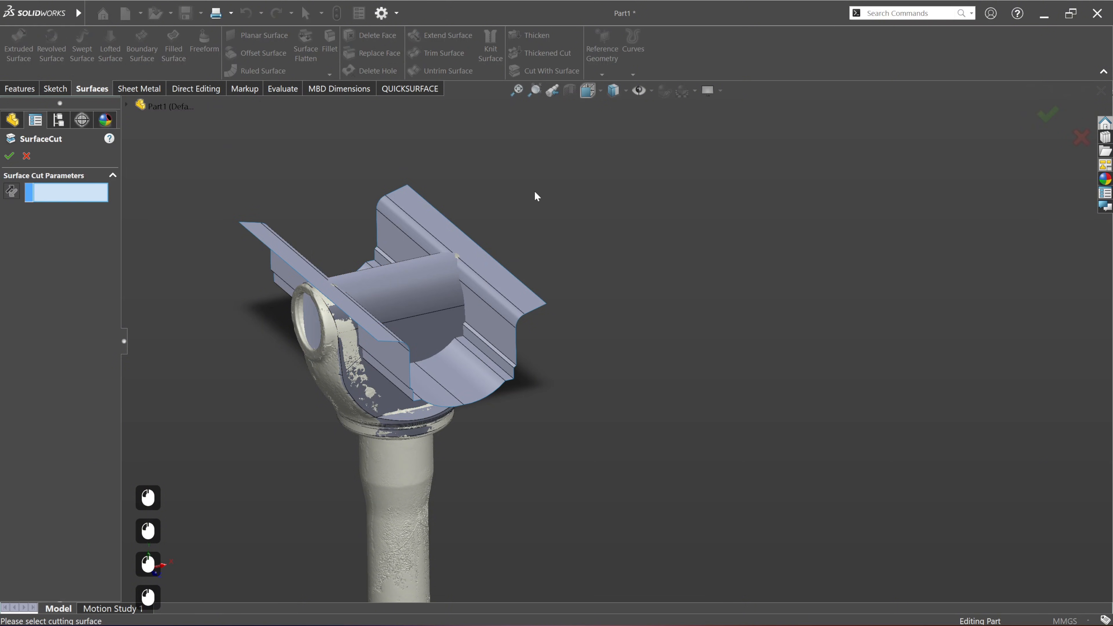
pyautogui.click(507, 332)
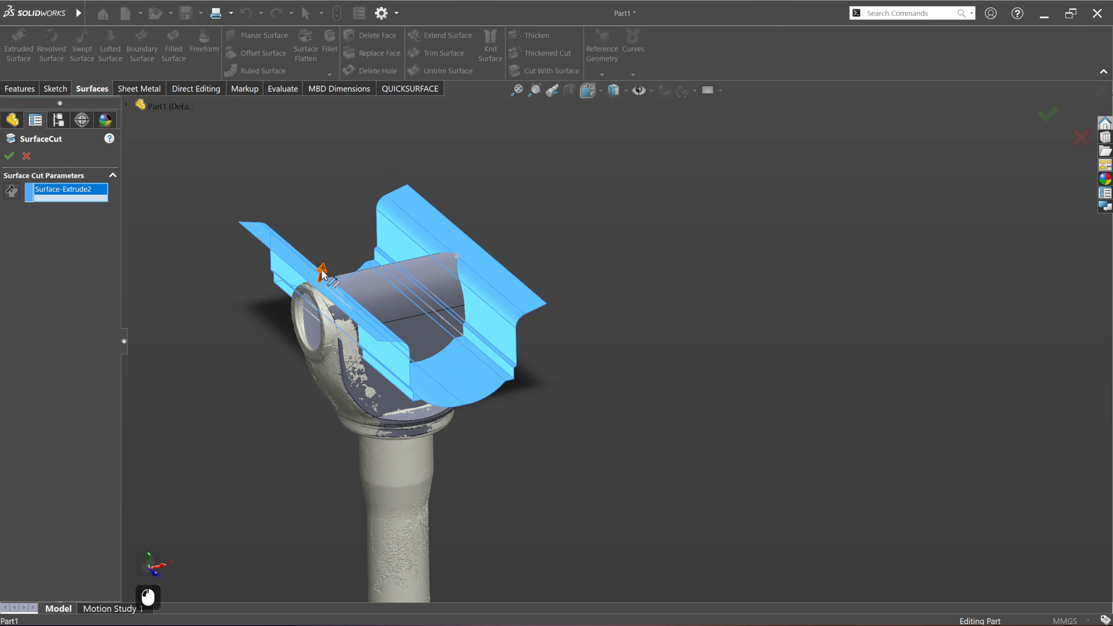
pyautogui.click(9, 159)
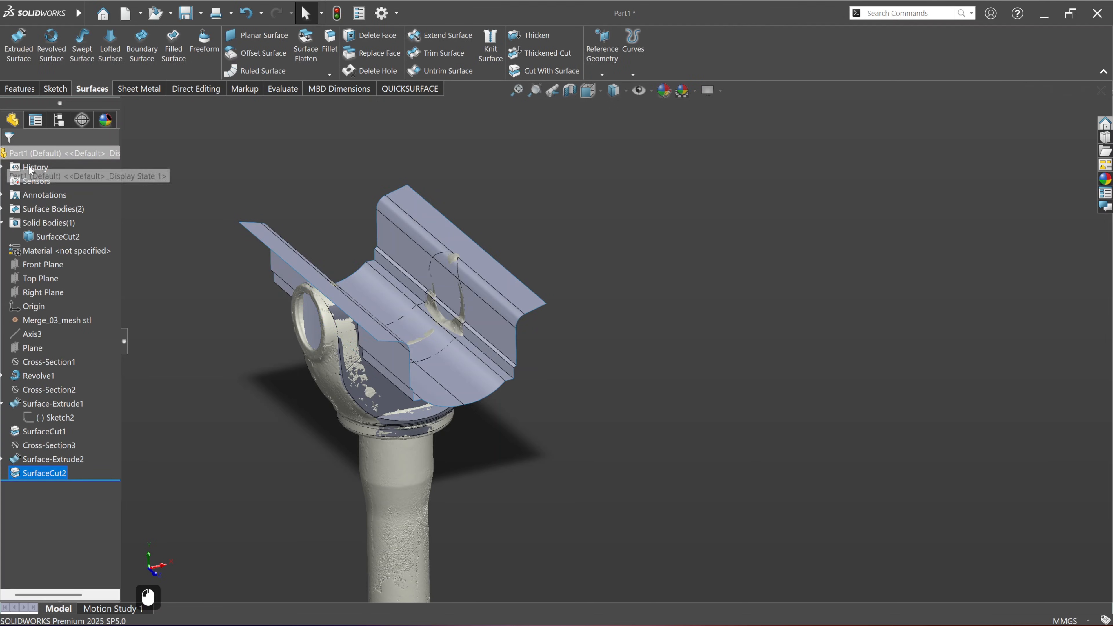
# Step: Hide the extruded U-shaped cutting surface body
pyautogui.rightClick(401, 225)
pyautogui.click(429, 194)
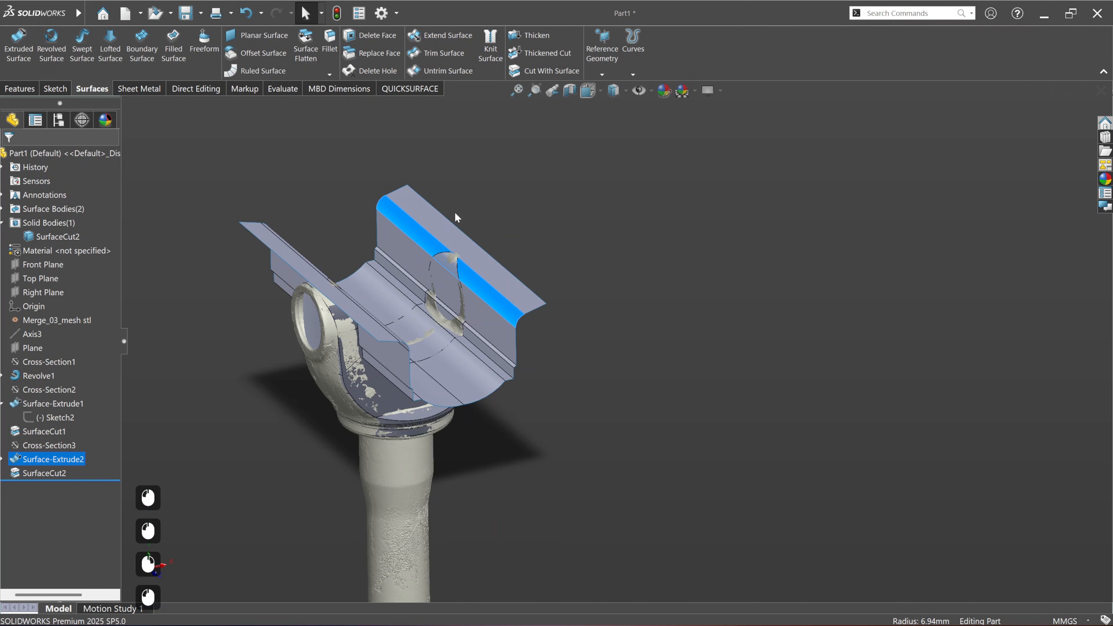
pyautogui.click(383, 258)
# Step: Compare the solid with the scan mesh and examine the deviation colours on both yoke arms
pyautogui.scroll(2, 351, 272)
pyautogui.moveTo(522, 481); pyautogui.dragTo(493, 467, button='middle')
pyautogui.click(716, 385)
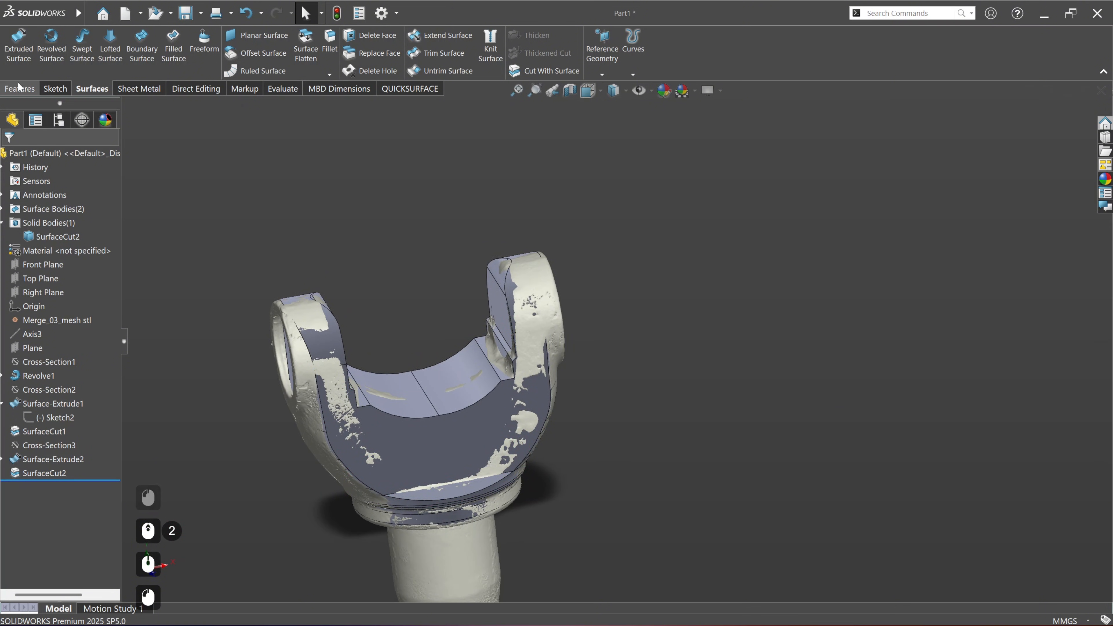
pyautogui.click(407, 89)
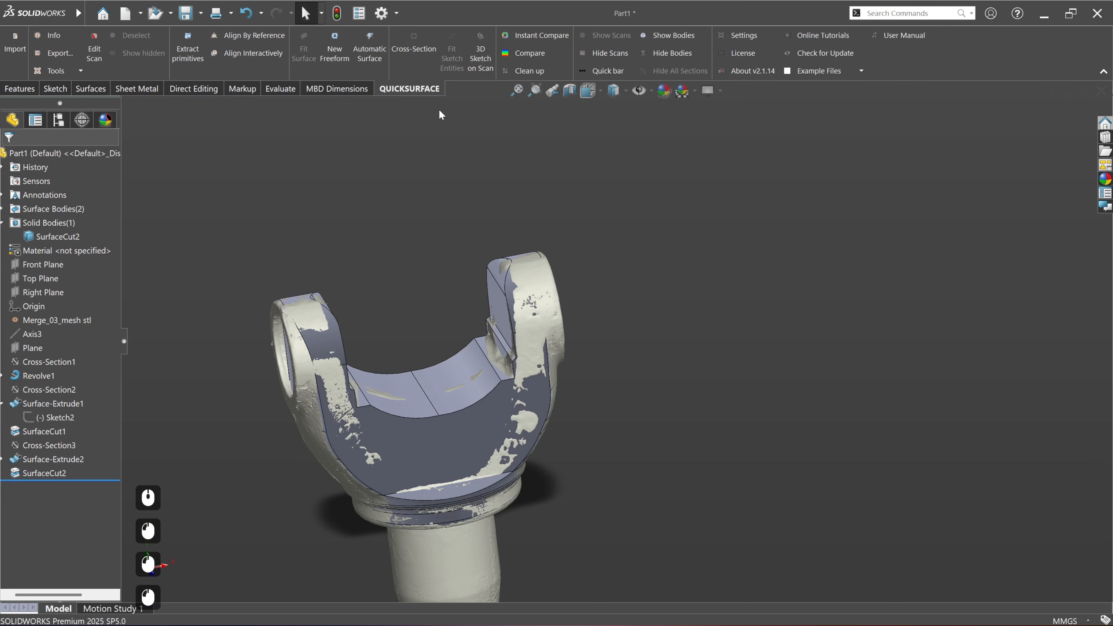
pyautogui.click(529, 53)
pyautogui.scroll(-3, 480, 354)
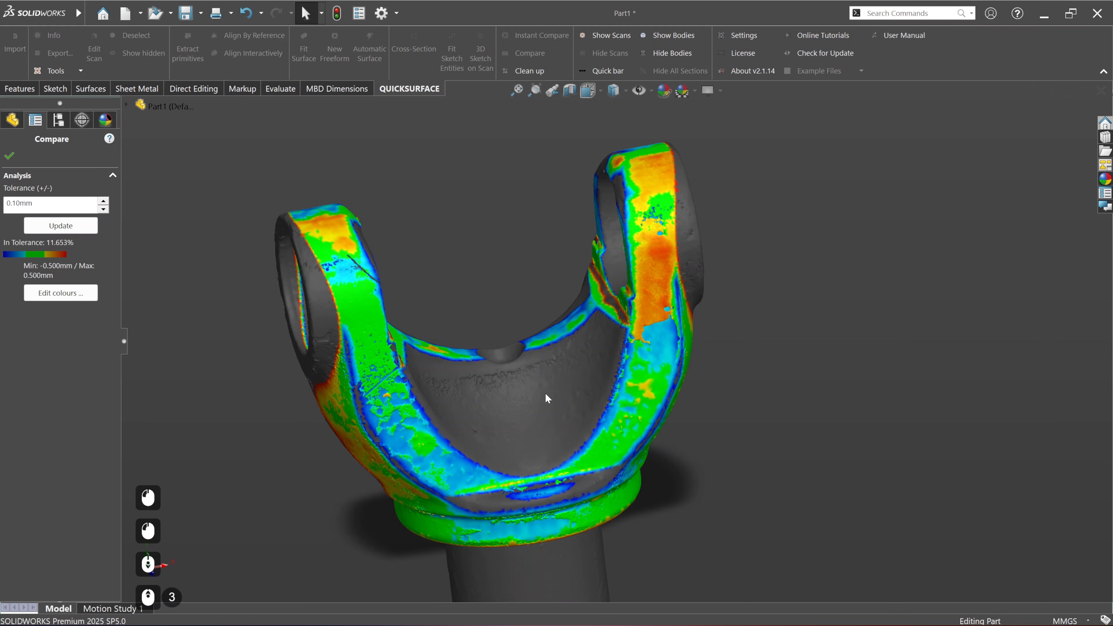
pyautogui.moveTo(526, 389); pyautogui.dragTo(622, 408, button='middle')
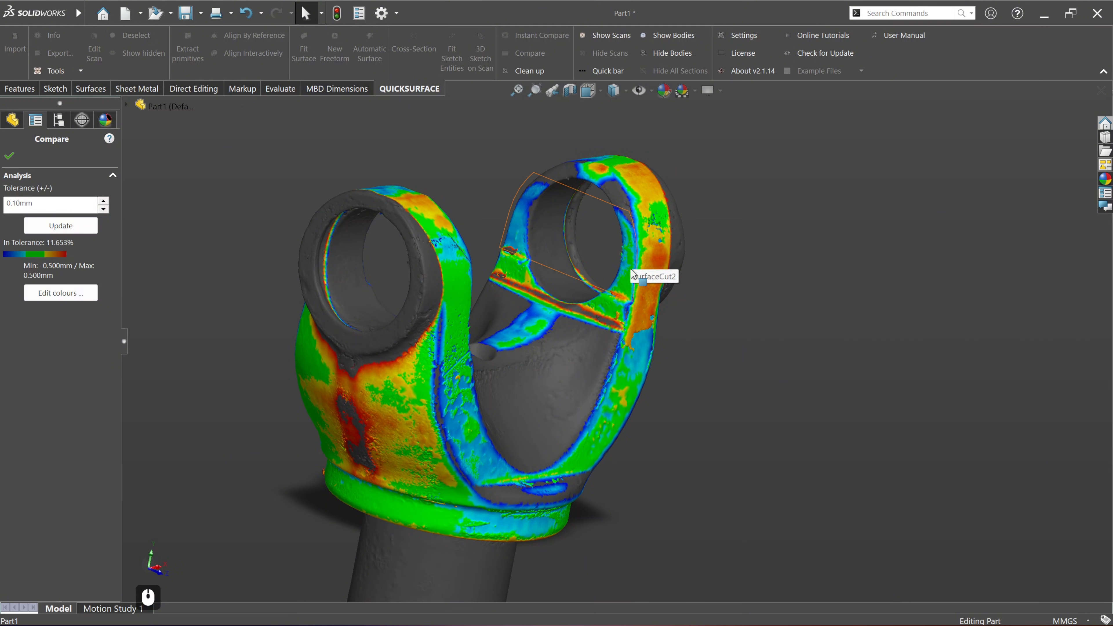
# Step: Close the deviation comparison and hide the solid body so that only the scan mesh of the yoke is shown
pyautogui.moveTo(635, 272); pyautogui.dragTo(642, 373, button='middle')
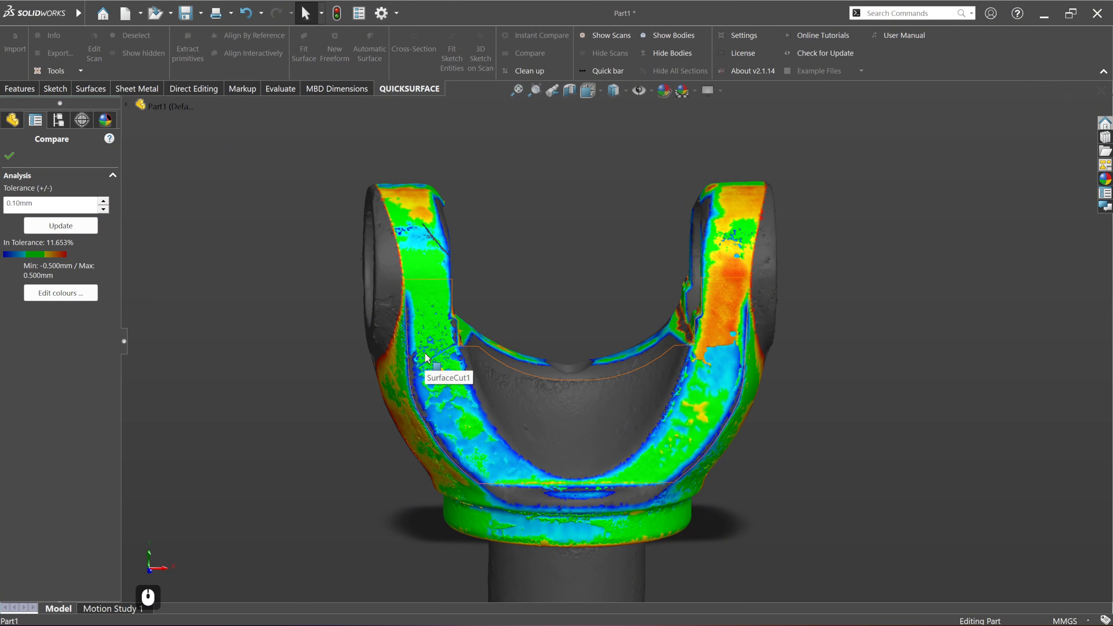
pyautogui.click(9, 156)
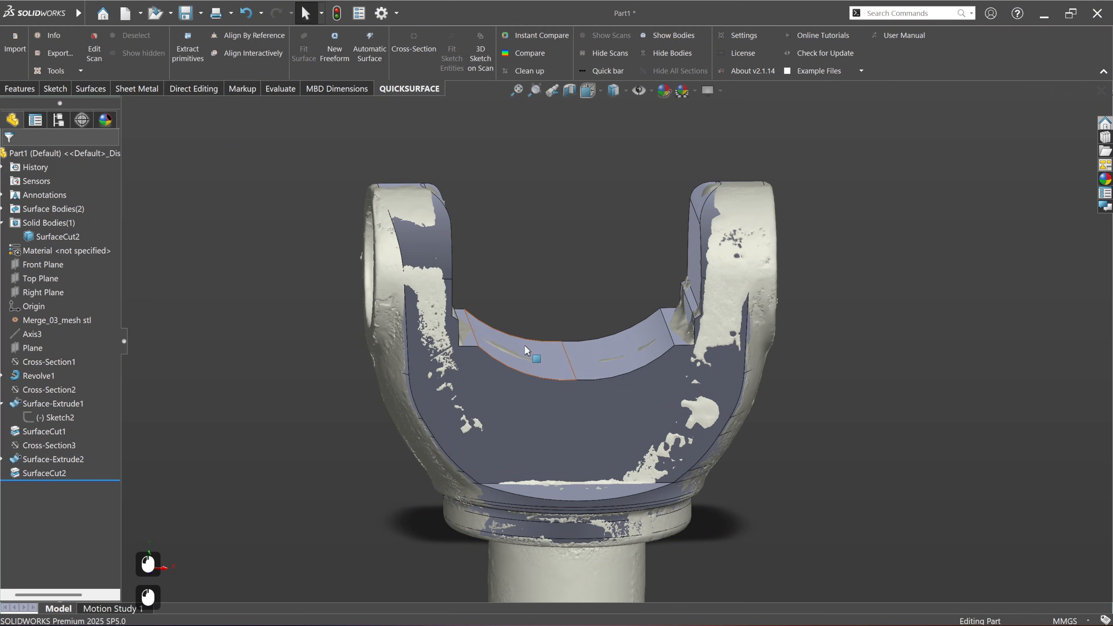
pyautogui.rightClick(599, 418)
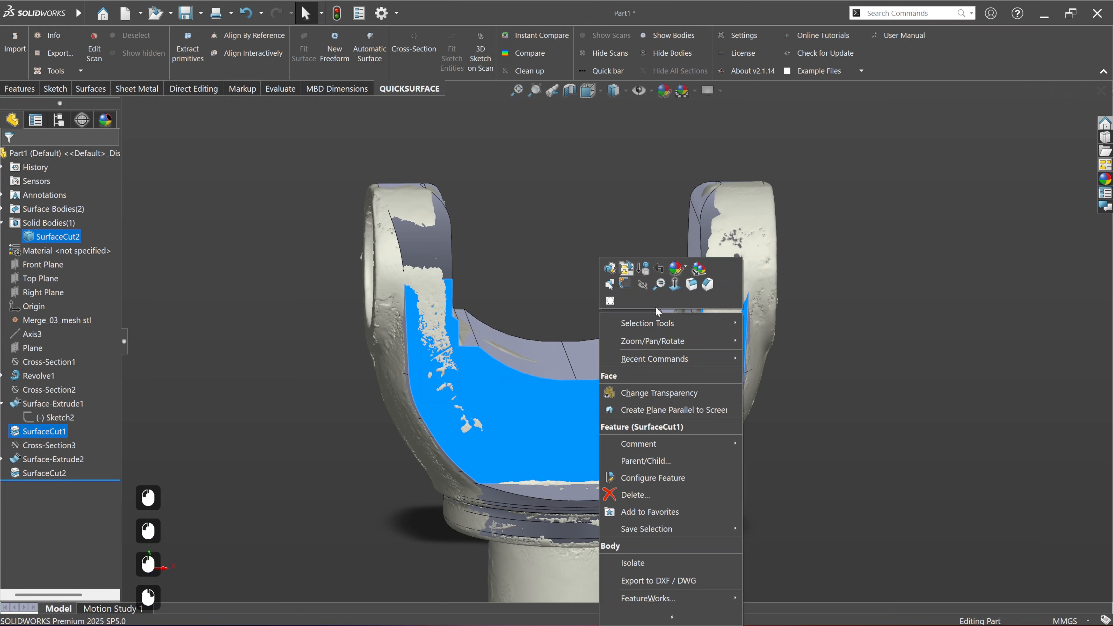
pyautogui.click(647, 286)
# Step: Examine the concave recess between the yoke arms on the bare scan mesh
pyautogui.keyDown('ctrl'); pyautogui.moveTo(640, 382); pyautogui.dragTo(588, 339, button='middle'); pyautogui.keyUp('ctrl')
pyautogui.moveTo(490, 360); pyautogui.dragTo(507, 421, button='middle')
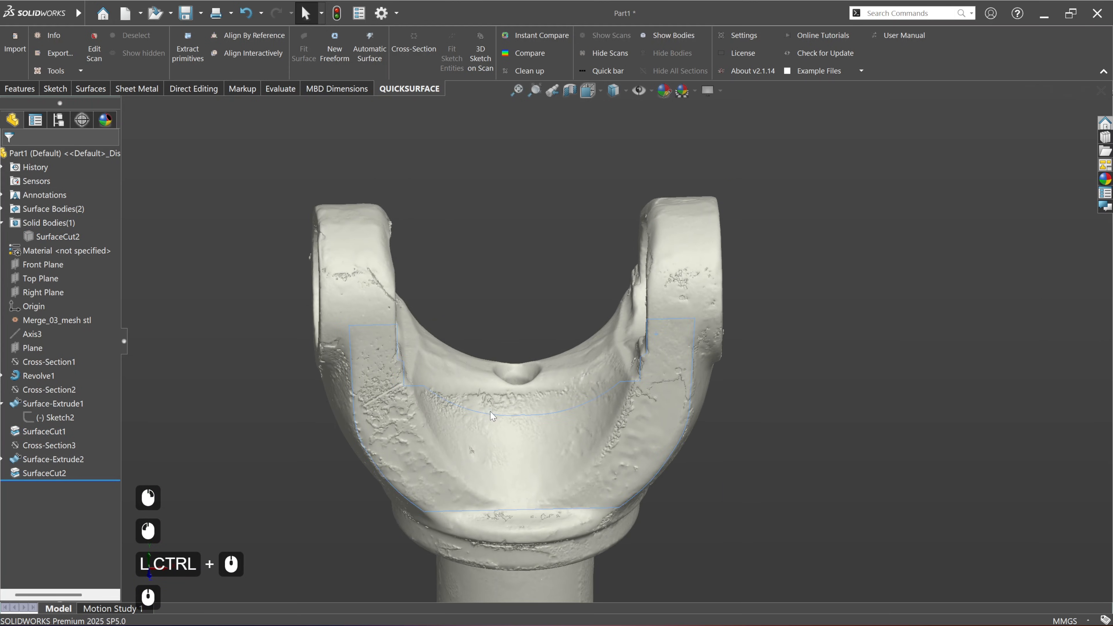
pyautogui.scroll(-2, 573, 453)
pyautogui.moveTo(606, 402); pyautogui.dragTo(417, 373, button='middle')
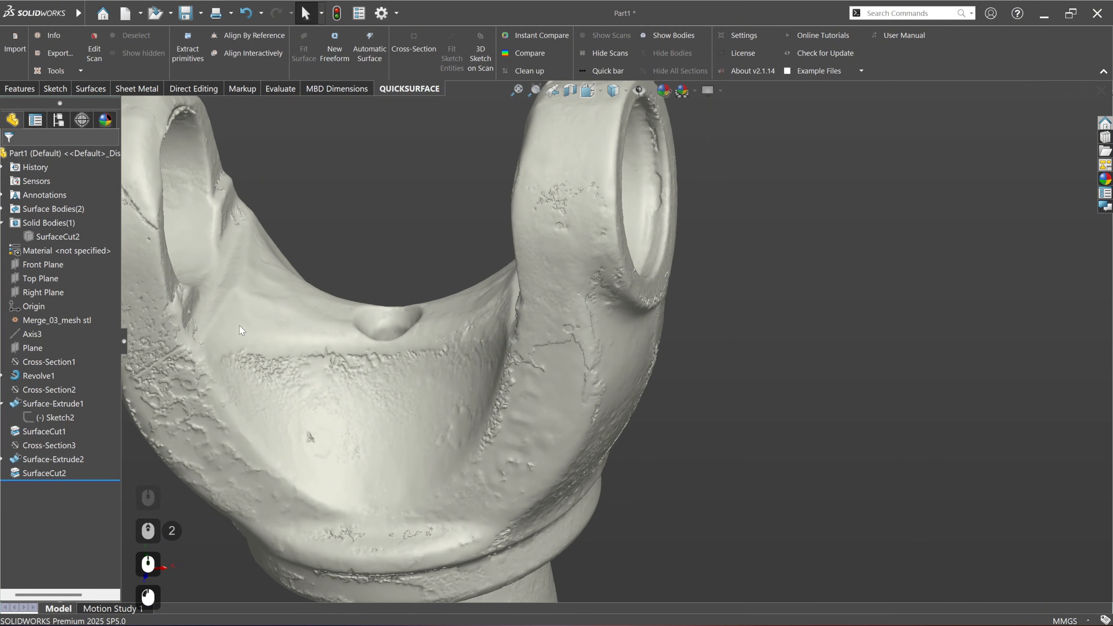
pyautogui.scroll(3, 580, 444)
pyautogui.moveTo(486, 396); pyautogui.dragTo(529, 432, button='middle')
pyautogui.moveTo(684, 475); pyautogui.dragTo(659, 439, button='middle')
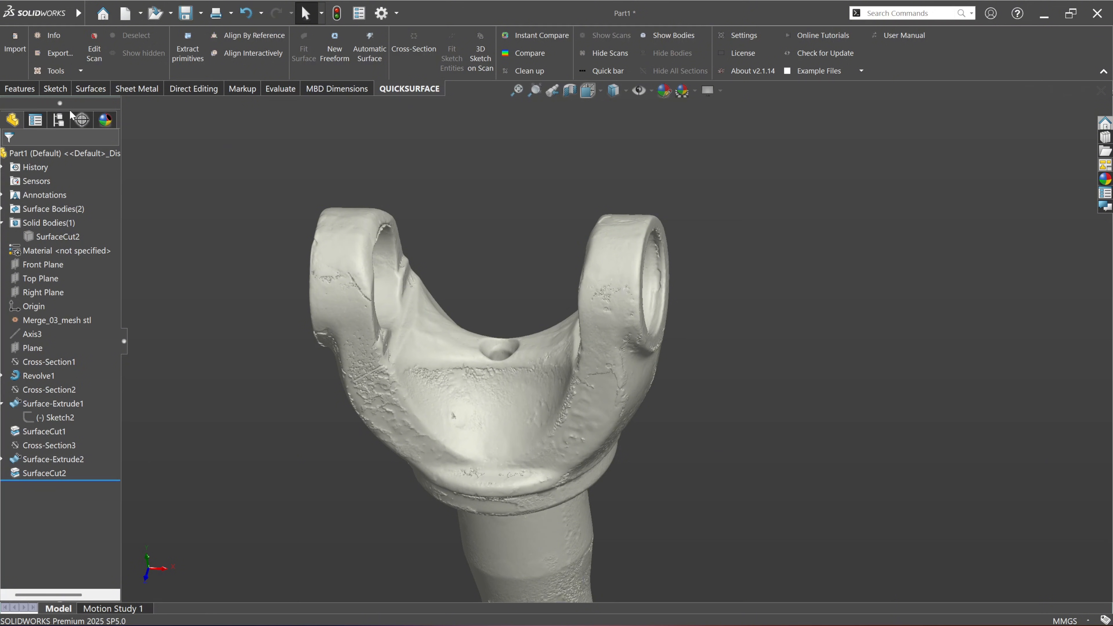
# Step: Brush-select the recess area between the yoke arms on the scan for primitive extraction
pyautogui.click(176, 52)
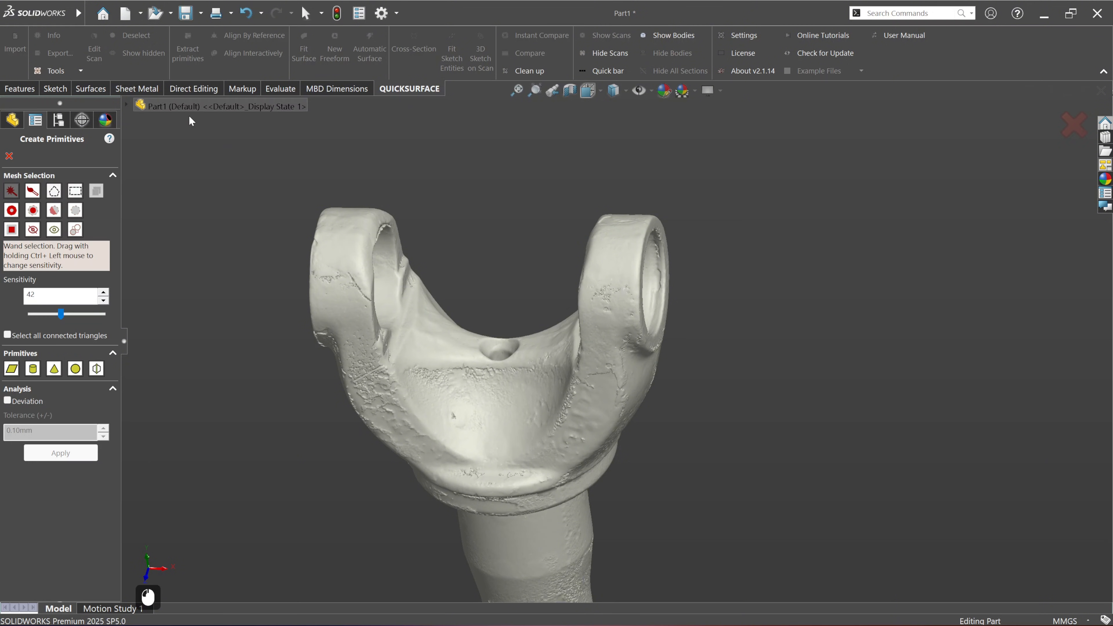
pyautogui.click(32, 210)
pyautogui.scroll(-3, 500, 403)
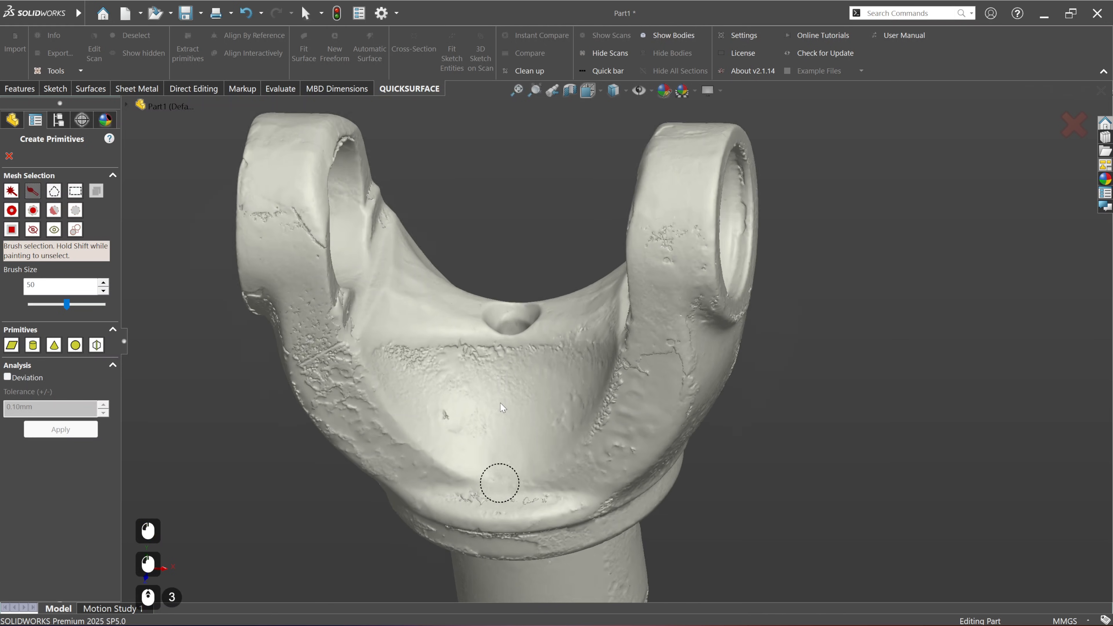
pyautogui.moveTo(388, 361); pyautogui.dragTo(489, 358)
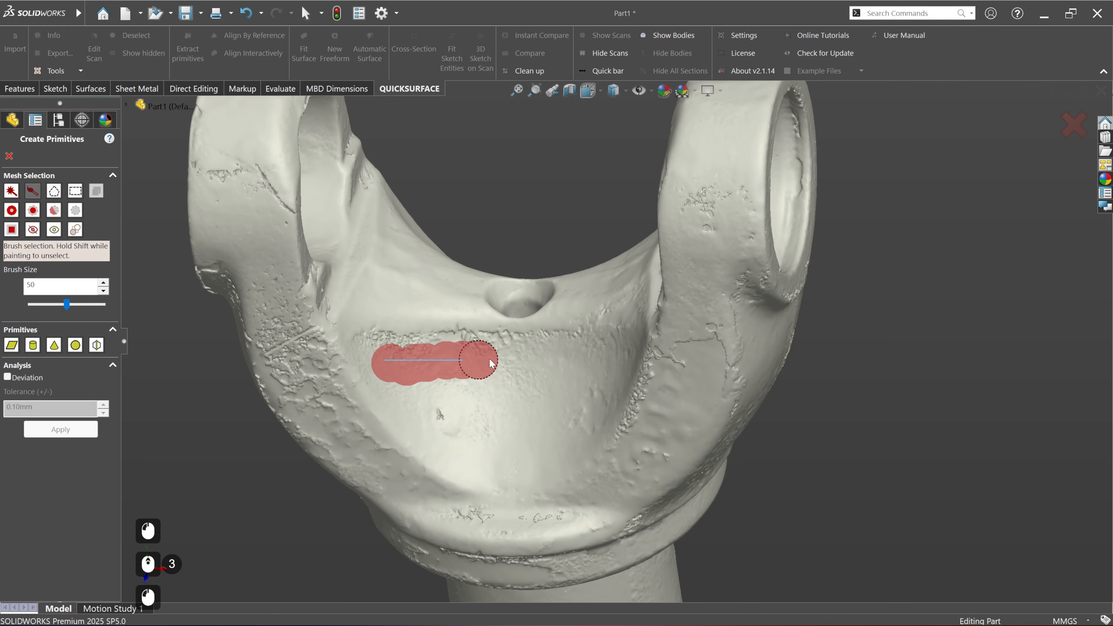
pyautogui.moveTo(602, 354)
pyautogui.mouseDown()
pyautogui.moveTo(617, 362)
pyautogui.moveTo(605, 395)
pyautogui.moveTo(565, 447)
pyautogui.moveTo(477, 448)
pyautogui.moveTo(434, 420)
pyautogui.mouseUp()
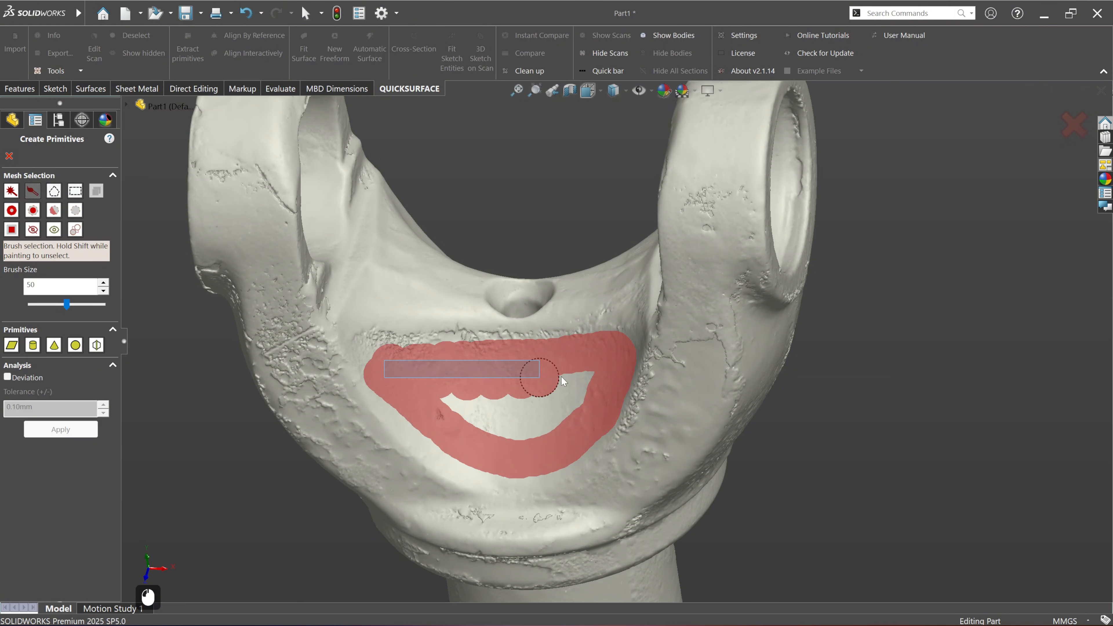
pyautogui.moveTo(562, 377)
pyautogui.mouseDown()
pyautogui.moveTo(496, 390)
pyautogui.moveTo(537, 404)
pyautogui.moveTo(504, 412)
pyautogui.mouseUp()
pyautogui.moveTo(409, 403)
pyautogui.mouseDown()
pyautogui.moveTo(479, 454)
pyautogui.moveTo(428, 366)
pyautogui.mouseUp()
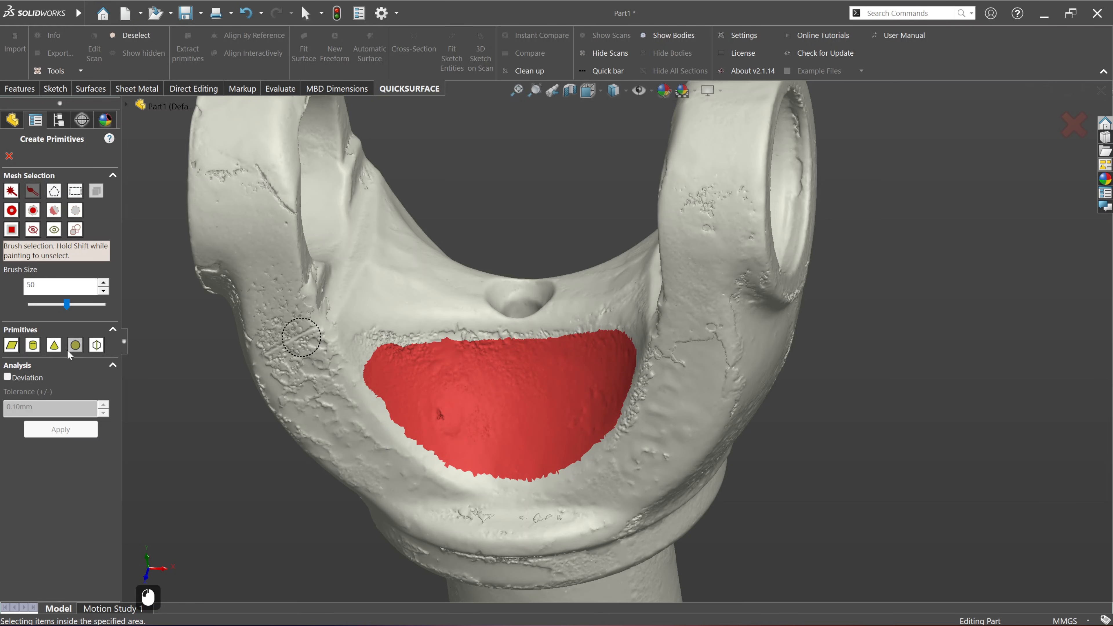
# Step: Try to fit a sphere primitive to the selected recess with deviation analysis on, discard it and clear the mesh selection
pyautogui.click(75, 344)
pyautogui.click(7, 316)
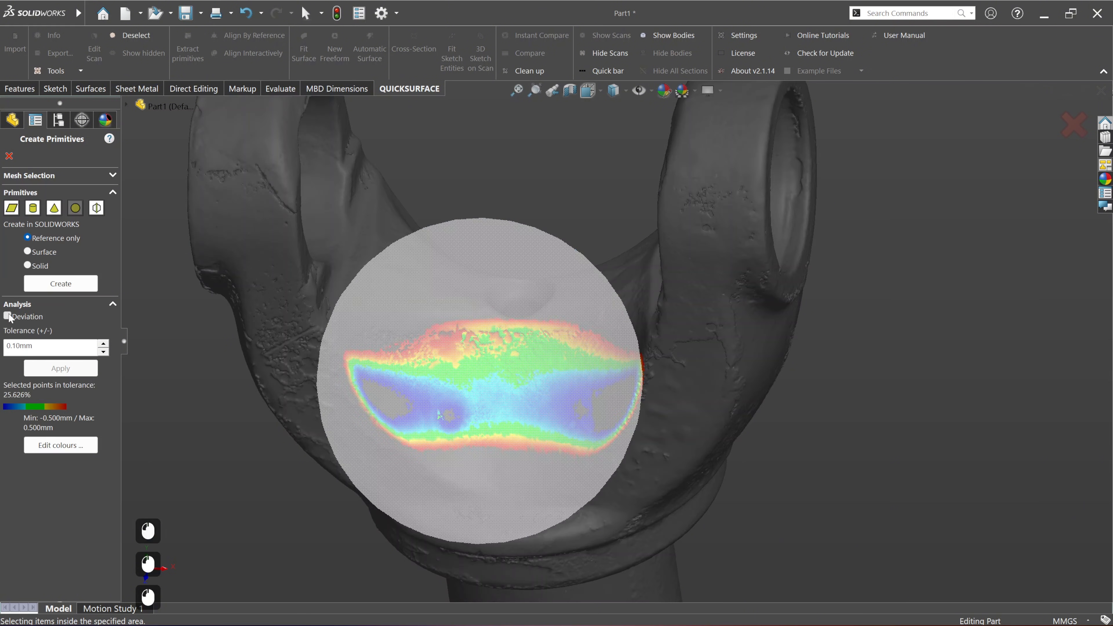
pyautogui.moveTo(583, 390); pyautogui.dragTo(559, 399, button='middle')
pyautogui.scroll(-3, 560, 399)
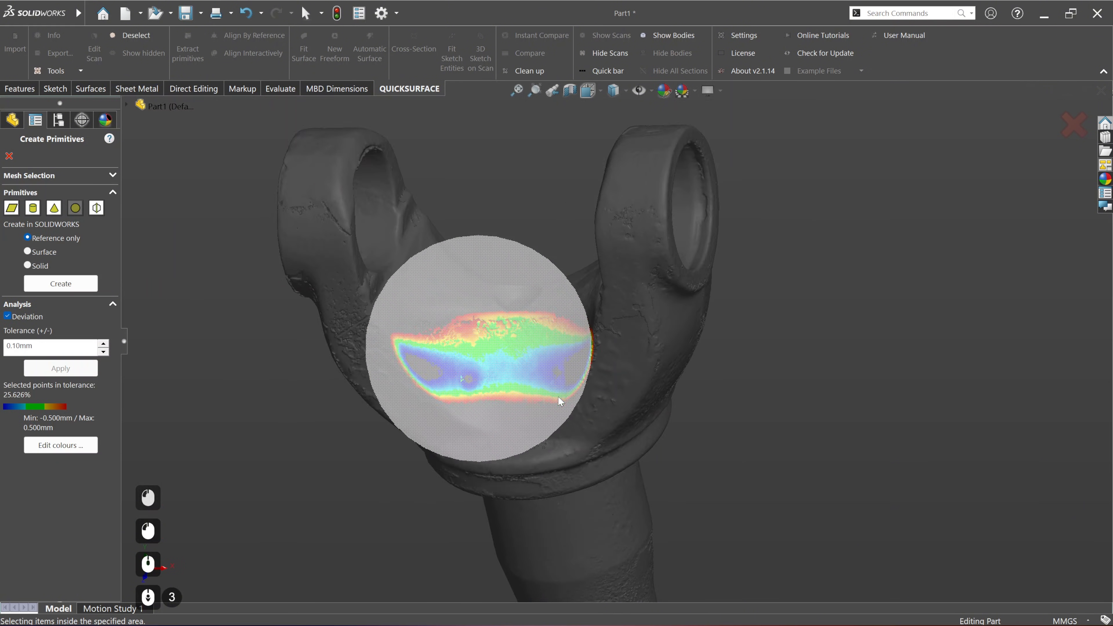
pyautogui.moveTo(497, 373)
pyautogui.mouseDown(button='middle')
pyautogui.moveTo(556, 376)
pyautogui.moveTo(505, 370)
pyautogui.mouseUp(button='middle')
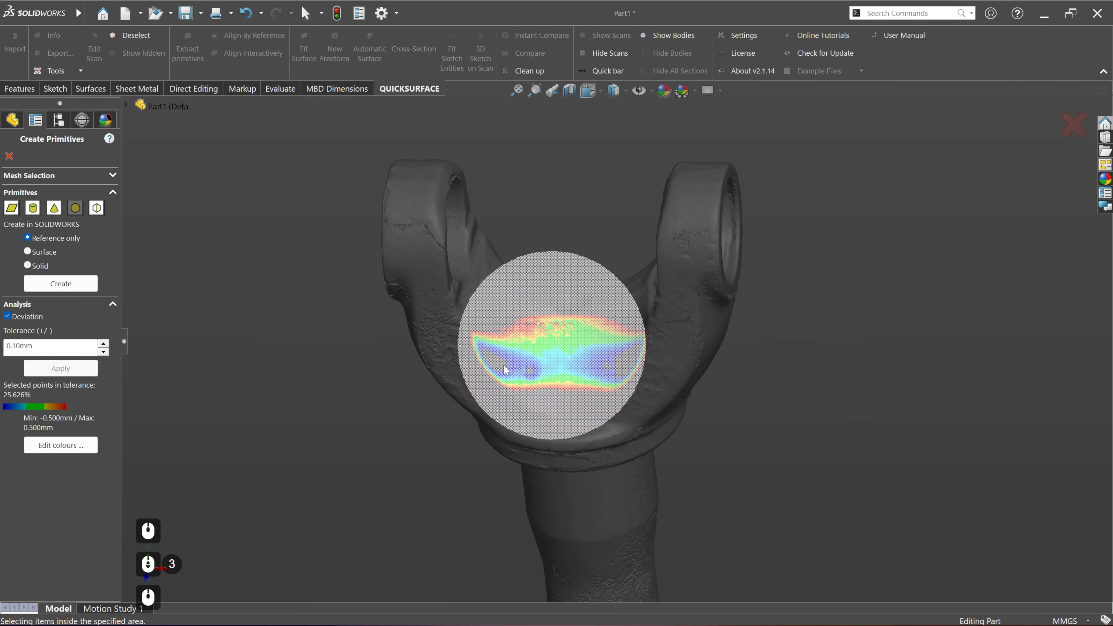
pyautogui.click(8, 156)
pyautogui.click(628, 259)
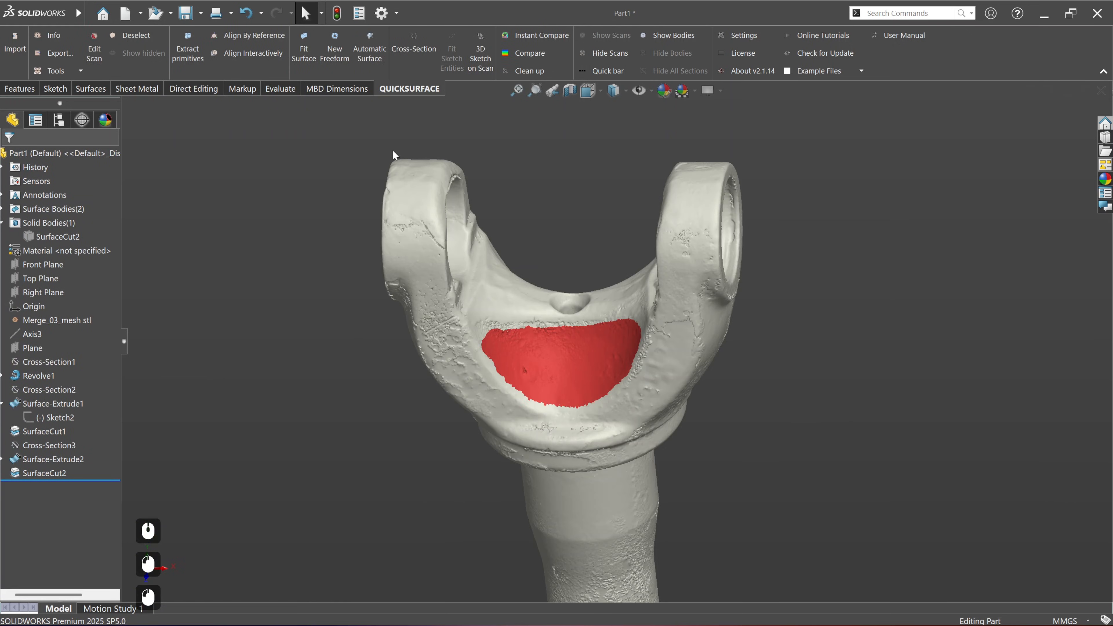
pyautogui.click(138, 39)
# Step: Brush-select the whole recess area between the yoke arms in Edit Scan with brush size 50
pyautogui.scroll(-2, 597, 385)
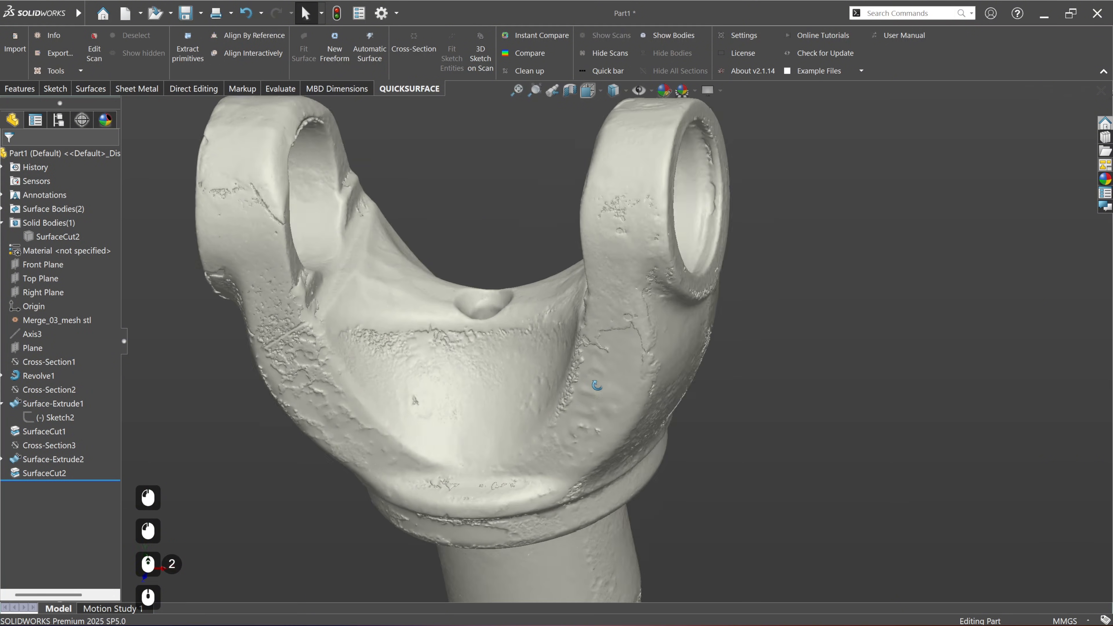
pyautogui.moveTo(597, 385); pyautogui.dragTo(608, 394, button='middle')
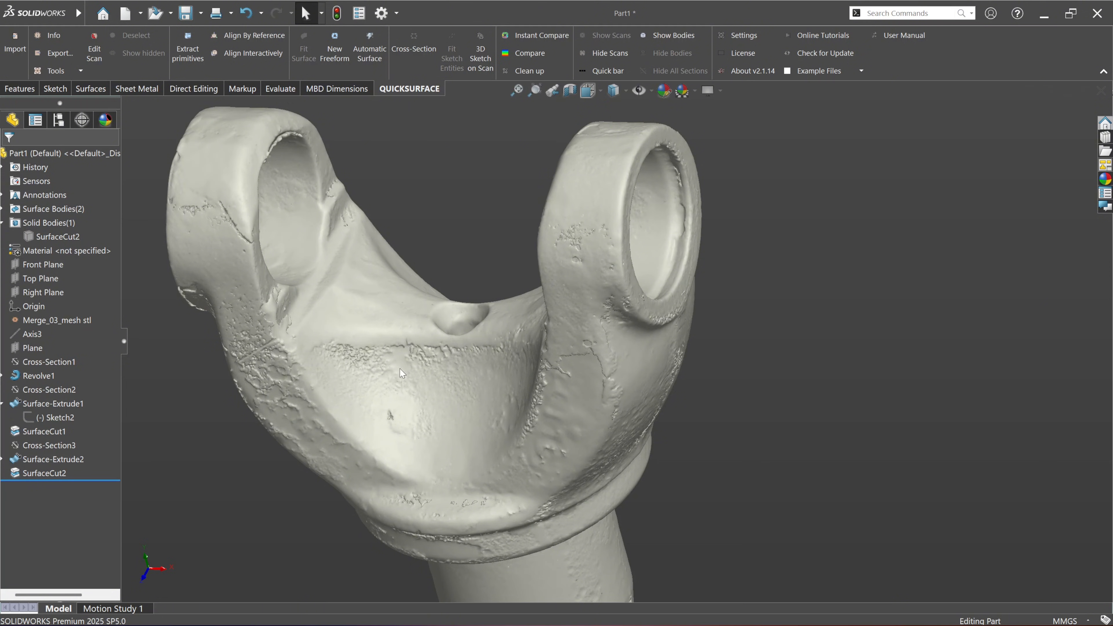
pyautogui.scroll(2, 472, 381)
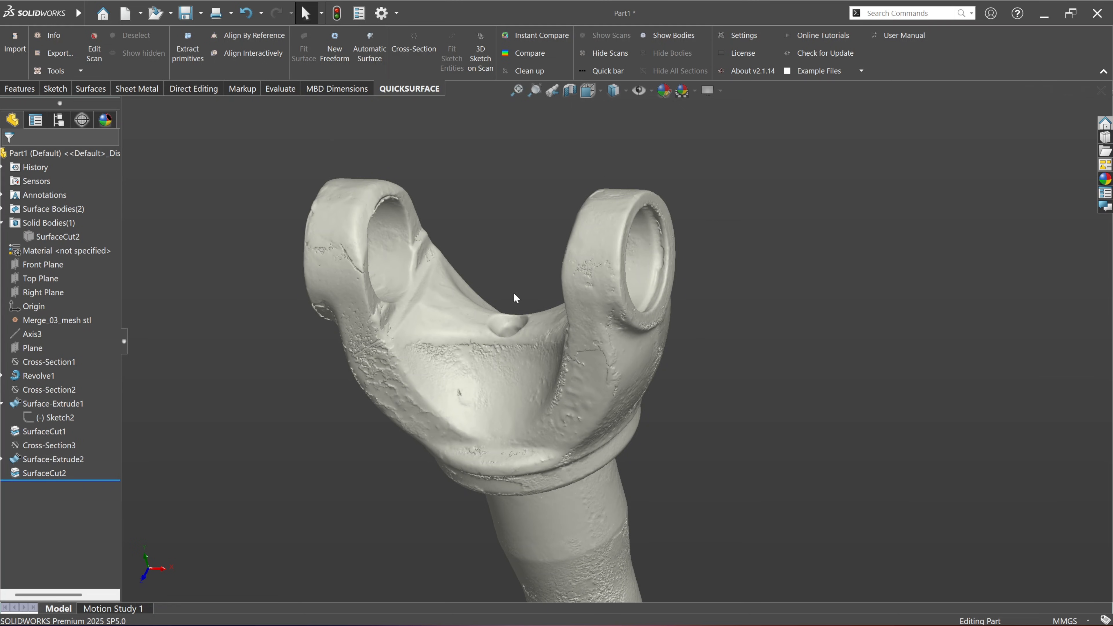
pyautogui.click(516, 245)
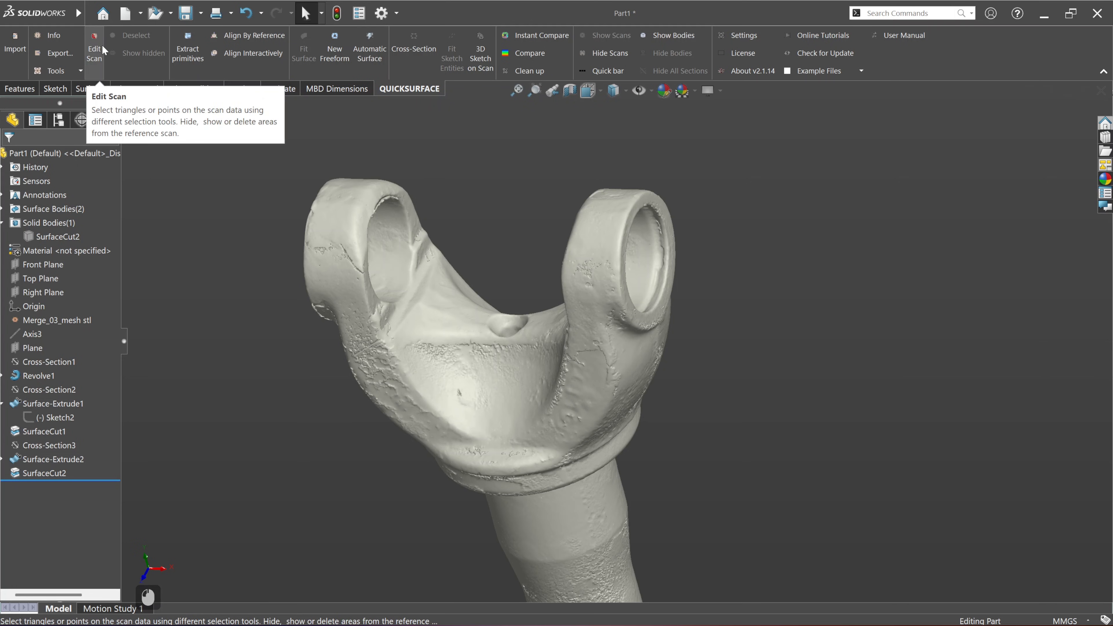
pyautogui.click(94, 50)
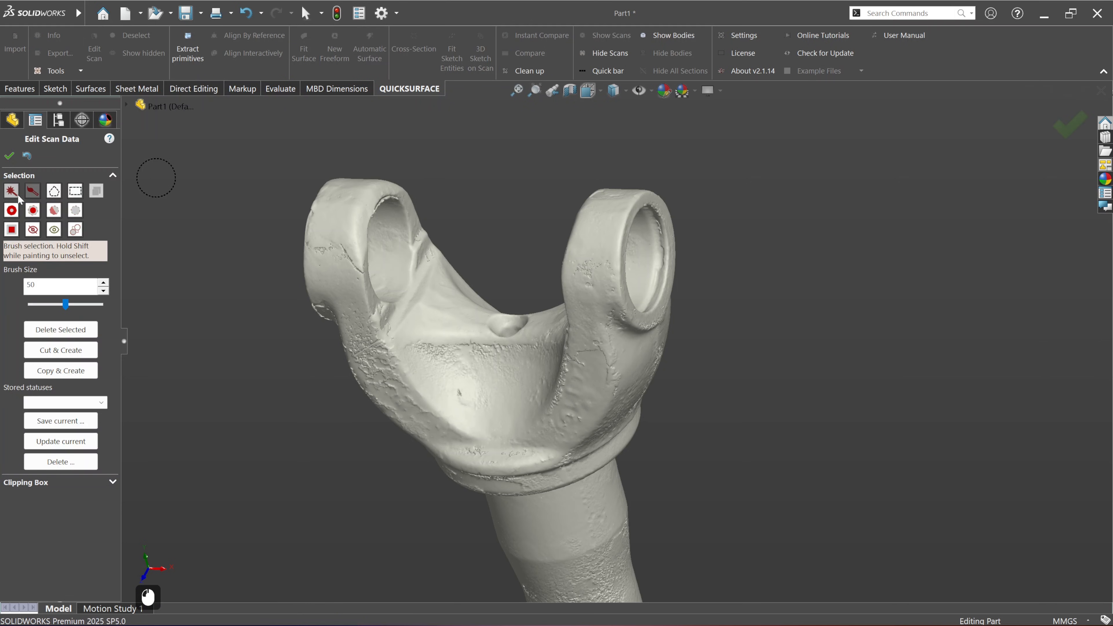
pyautogui.scroll(-3, 492, 399)
pyautogui.moveTo(487, 376); pyautogui.dragTo(493, 377, button='middle')
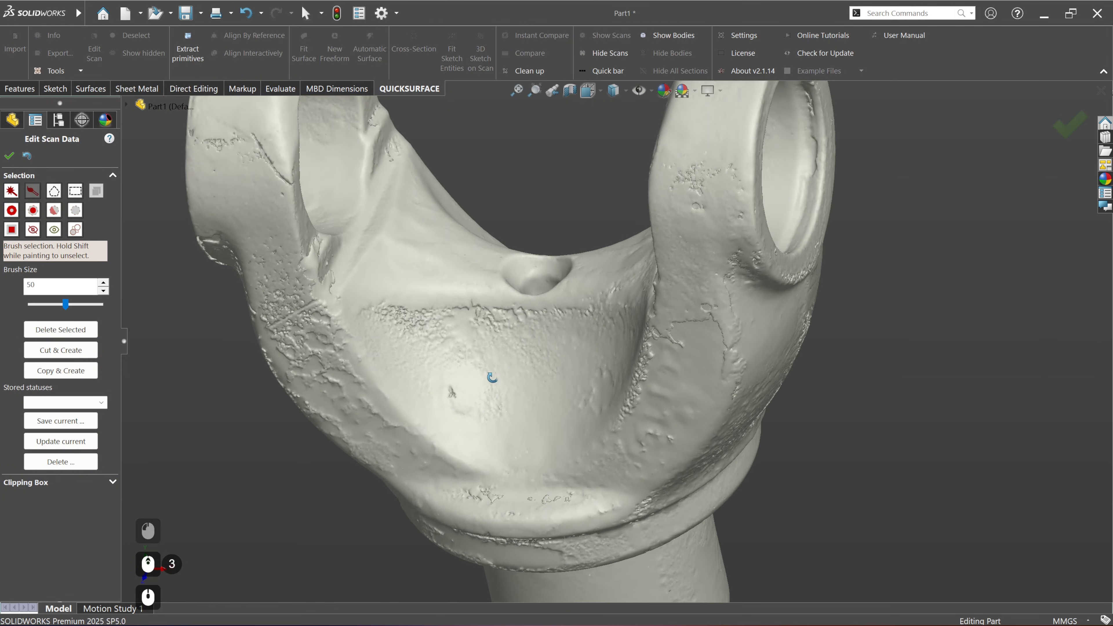
pyautogui.moveTo(381, 333); pyautogui.dragTo(561, 329)
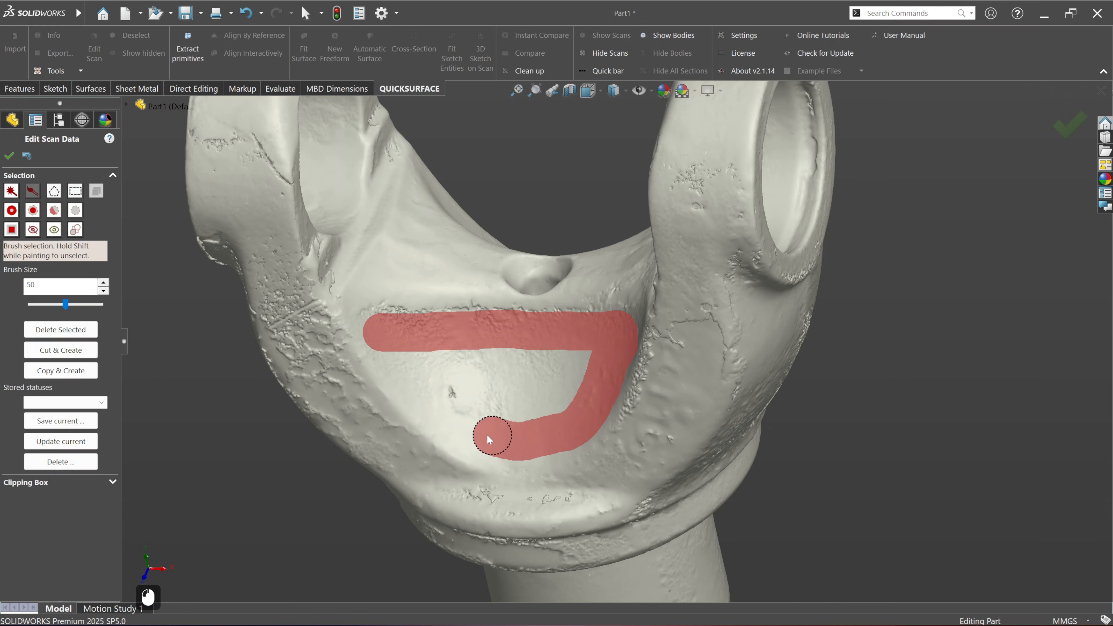
pyautogui.moveTo(408, 358)
pyautogui.mouseDown()
pyautogui.moveTo(567, 352)
pyautogui.moveTo(442, 366)
pyautogui.moveTo(568, 394)
pyautogui.moveTo(496, 404)
pyautogui.moveTo(533, 386)
pyautogui.mouseUp()
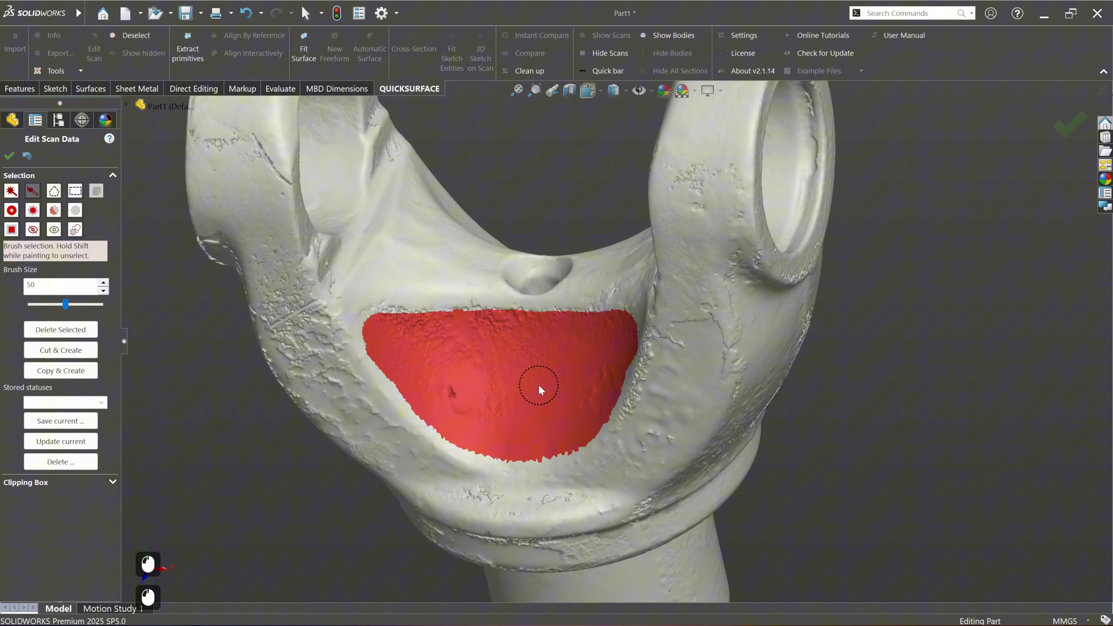
# Step: Generate a Fit Surface on the selected recess triangles and inspect its deviation colours
pyautogui.click(306, 53)
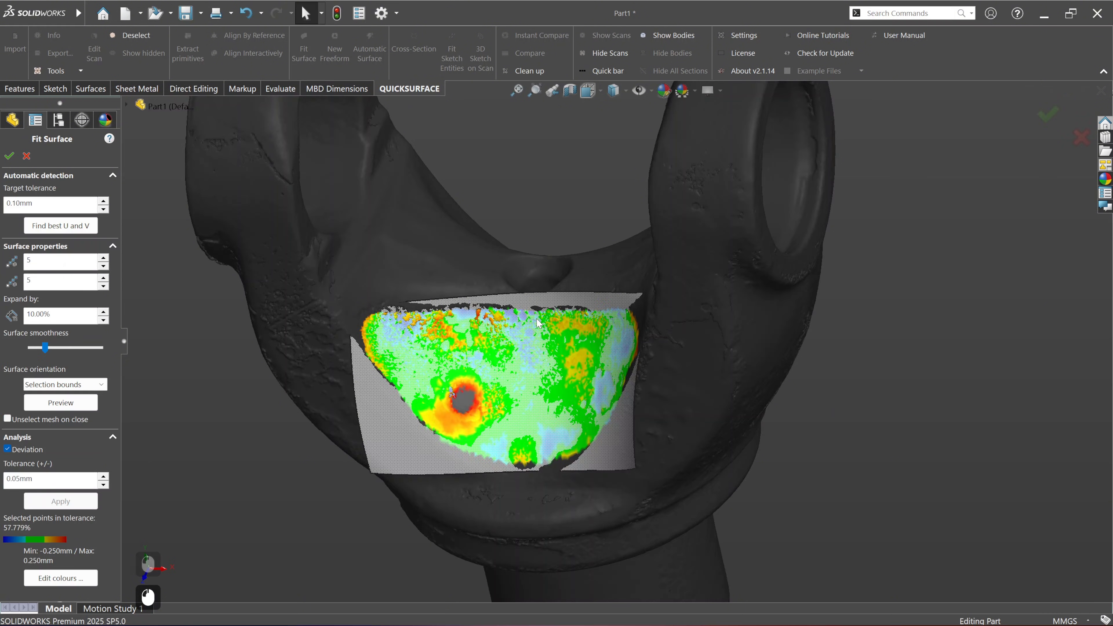
pyautogui.scroll(-3, 516, 411)
pyautogui.moveTo(562, 449); pyautogui.dragTo(609, 436, button='middle')
pyautogui.scroll(4, 703, 390)
pyautogui.scroll(2, 703, 390)
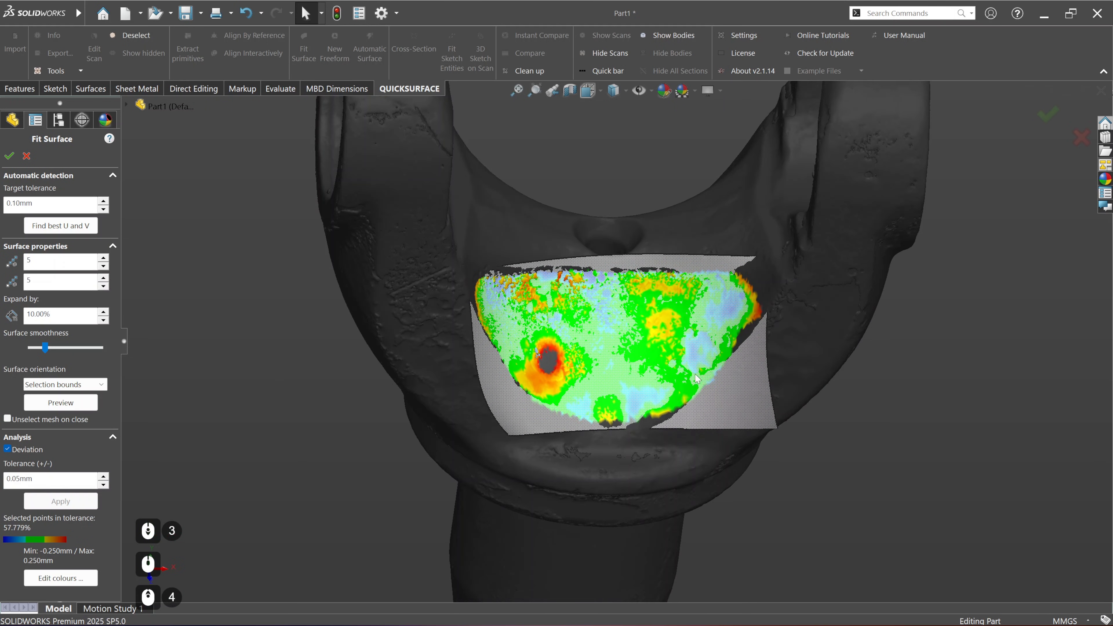
# Step: Set the fitted surface's deviation tolerance to 0.10 mm, apply it and accept the surface
pyautogui.moveTo(47, 482); pyautogui.dragTo(22, 484)
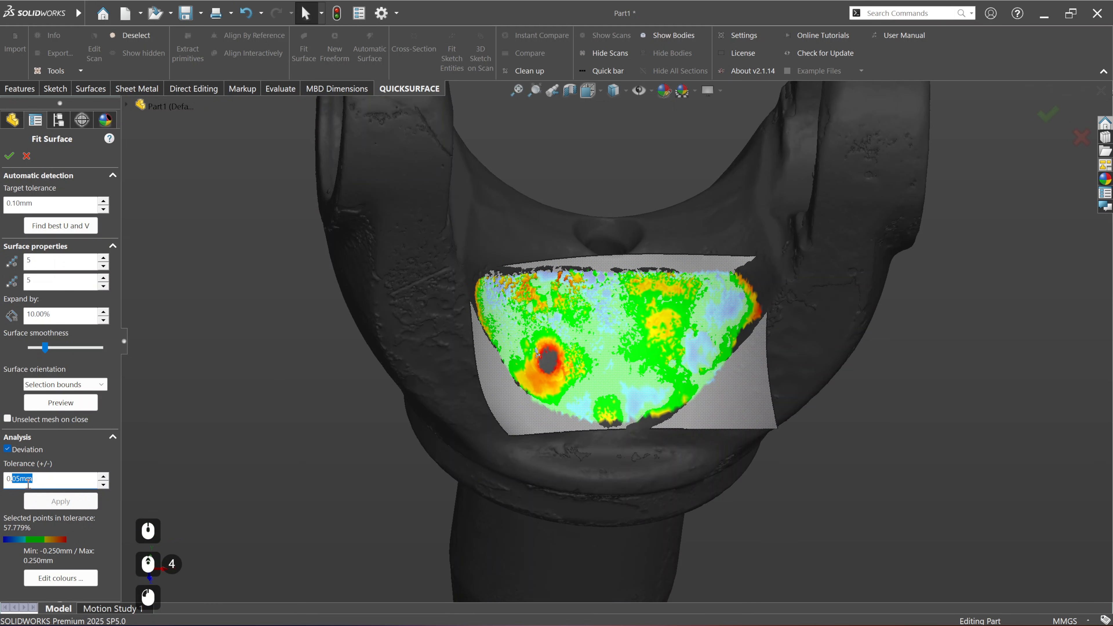
pyautogui.write('1')
pyautogui.press('Return')
pyautogui.click(83, 501)
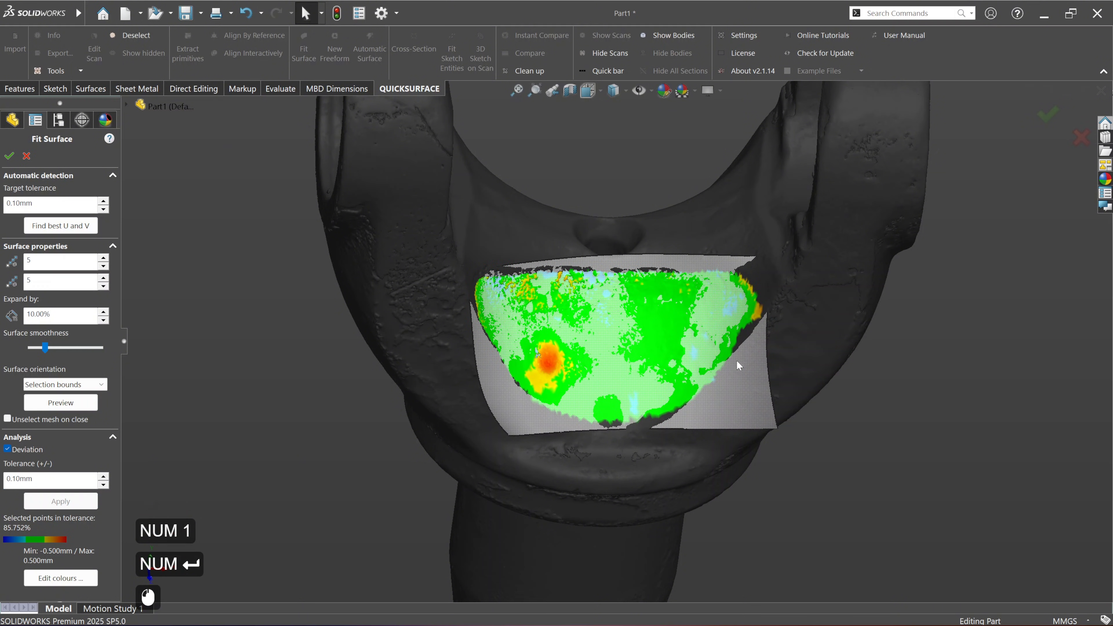
pyautogui.moveTo(738, 365); pyautogui.dragTo(651, 375, button='middle')
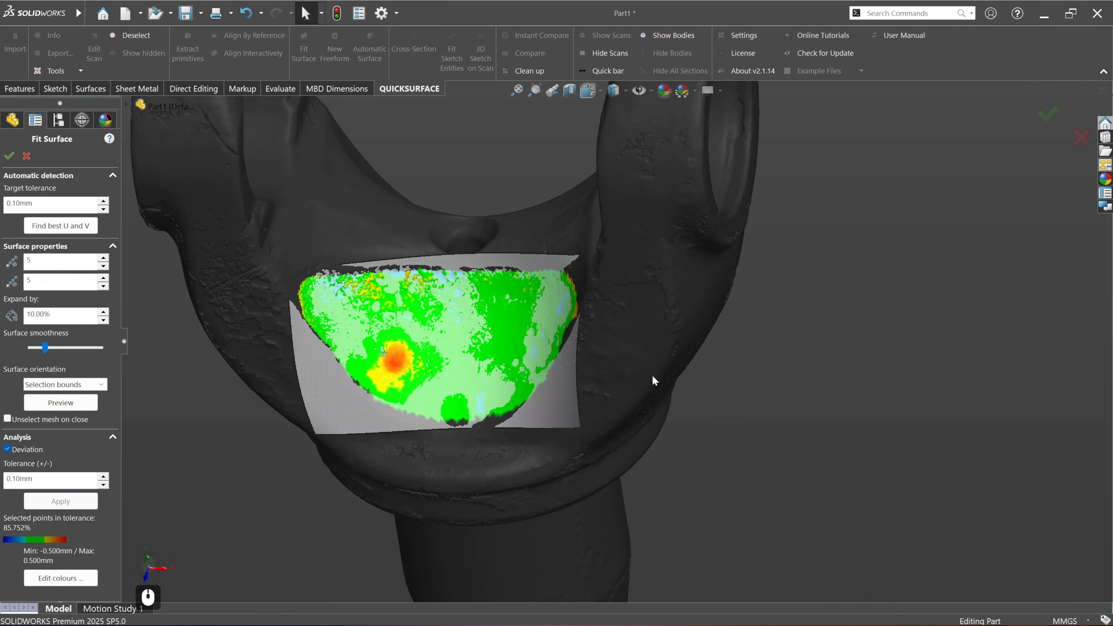
pyautogui.click(7, 157)
pyautogui.click(463, 181)
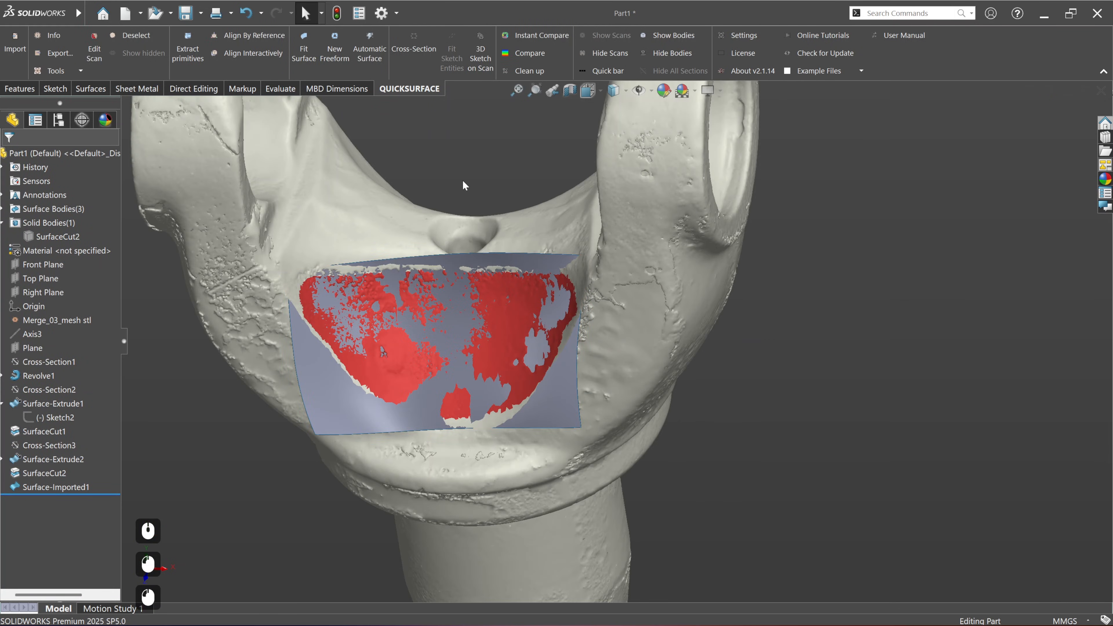
# Step: Show the hidden solid body of the yoke again together with the fitted recess surface
pyautogui.scroll(-3, 617, 325)
pyautogui.scroll(1, 565, 271)
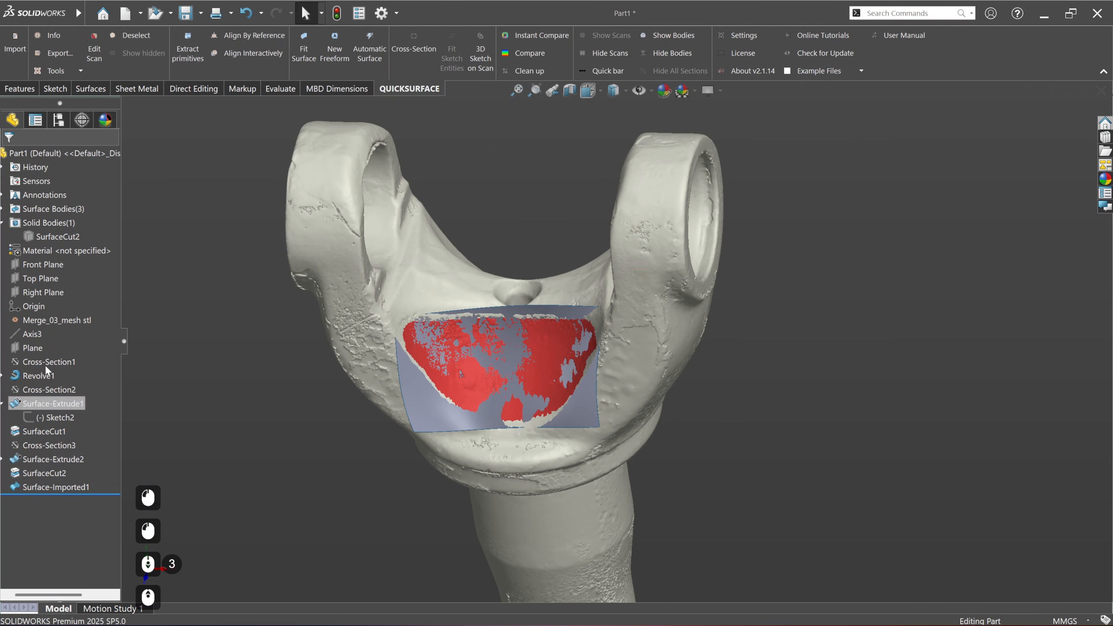
pyautogui.click(48, 237)
pyautogui.click(52, 230)
pyautogui.click(216, 390)
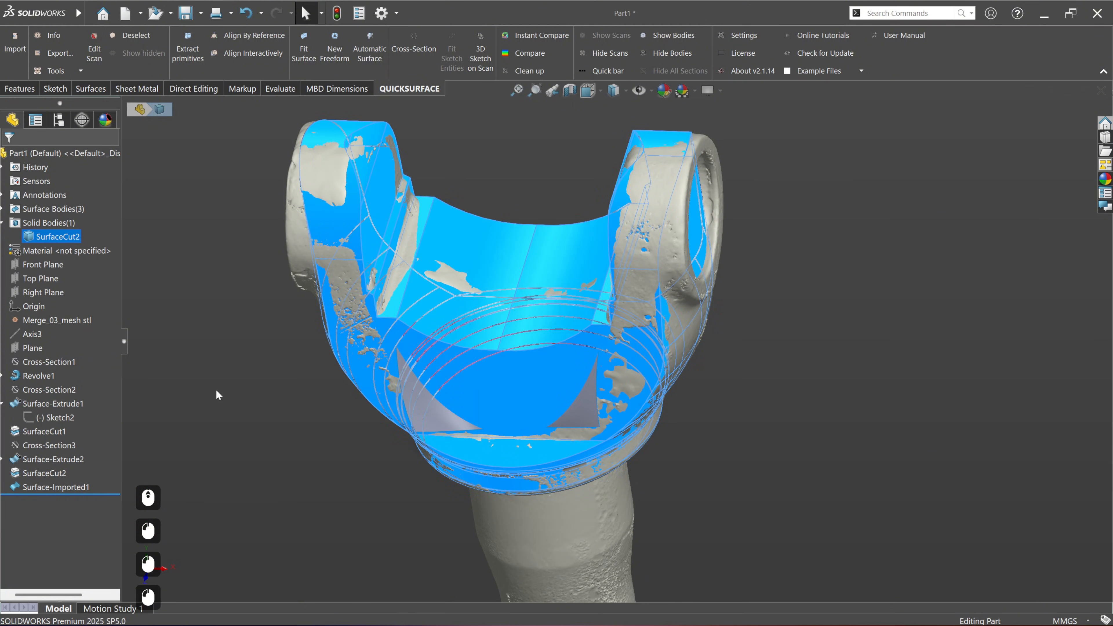
# Step: Try to extend the fitted recess surface by 11 mm on all sides, testing the same-surface and linear extension types
pyautogui.moveTo(530, 404); pyautogui.dragTo(578, 405, button='middle')
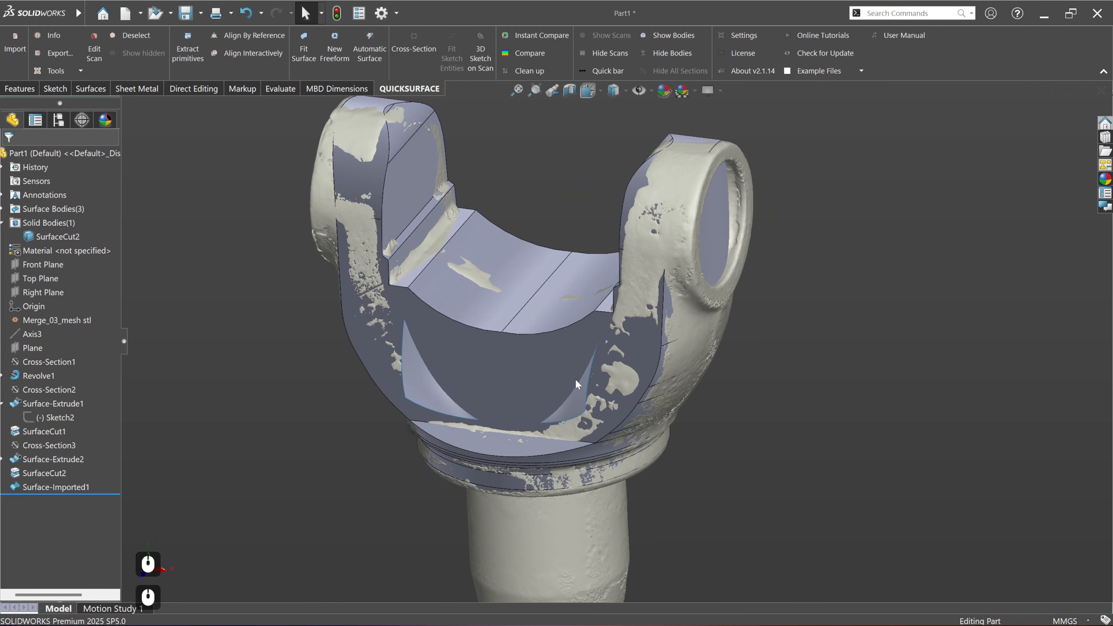
pyautogui.click(578, 404)
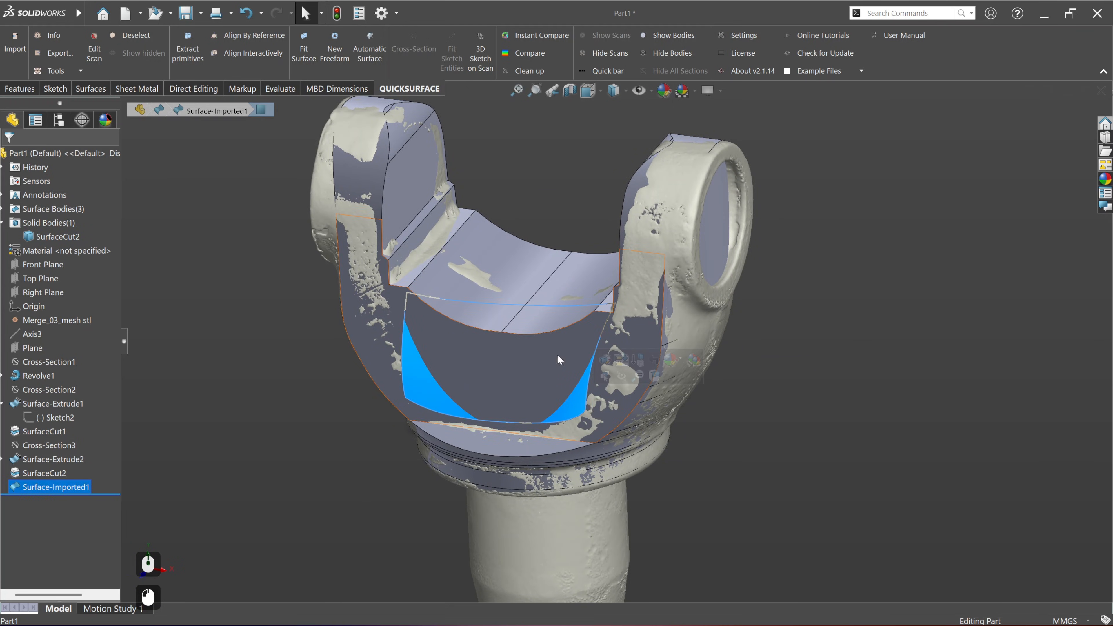
pyautogui.click(91, 88)
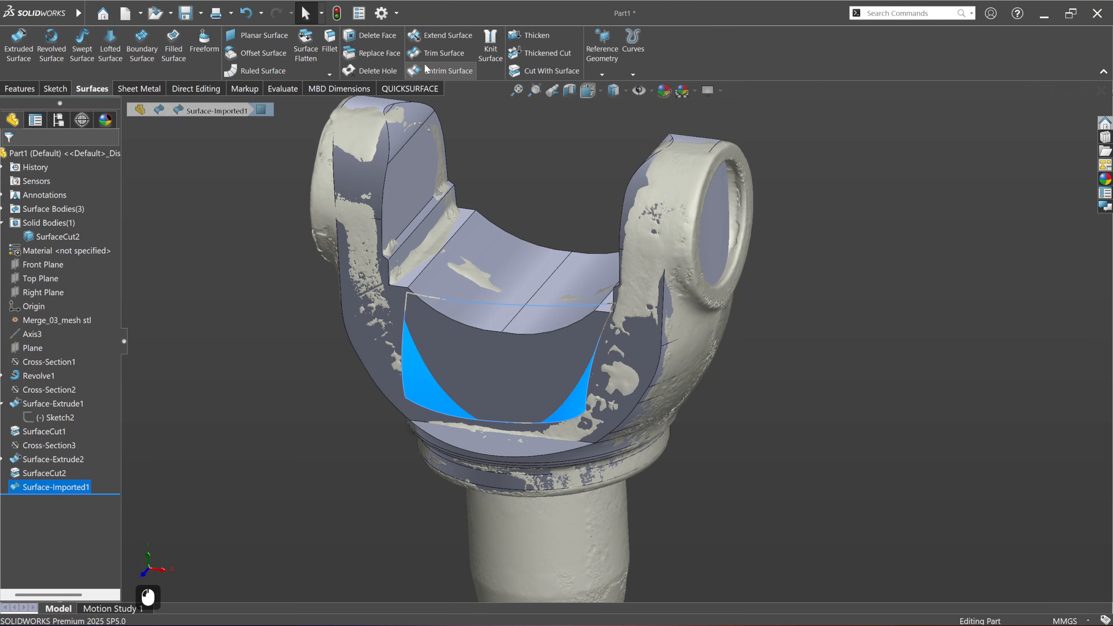
pyautogui.click(442, 35)
pyautogui.moveTo(519, 303)
pyautogui.mouseDown(button='middle')
pyautogui.moveTo(607, 289)
pyautogui.moveTo(534, 250)
pyautogui.moveTo(462, 231)
pyautogui.moveTo(540, 292)
pyautogui.moveTo(518, 317)
pyautogui.moveTo(525, 324)
pyautogui.mouseUp(button='middle')
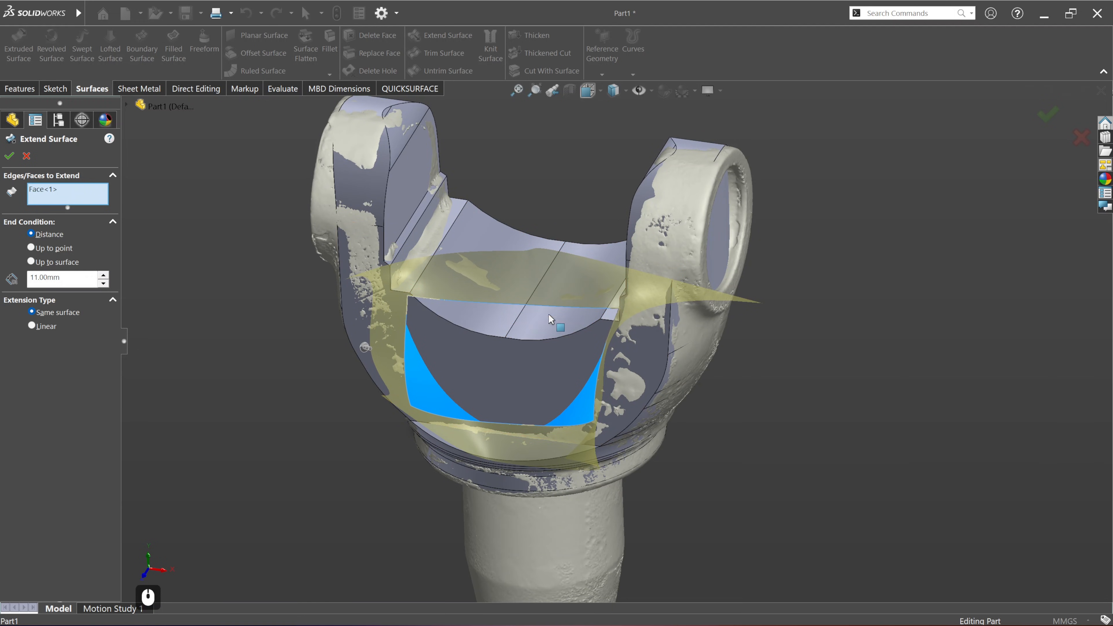
pyautogui.moveTo(551, 319); pyautogui.dragTo(517, 281, button='middle')
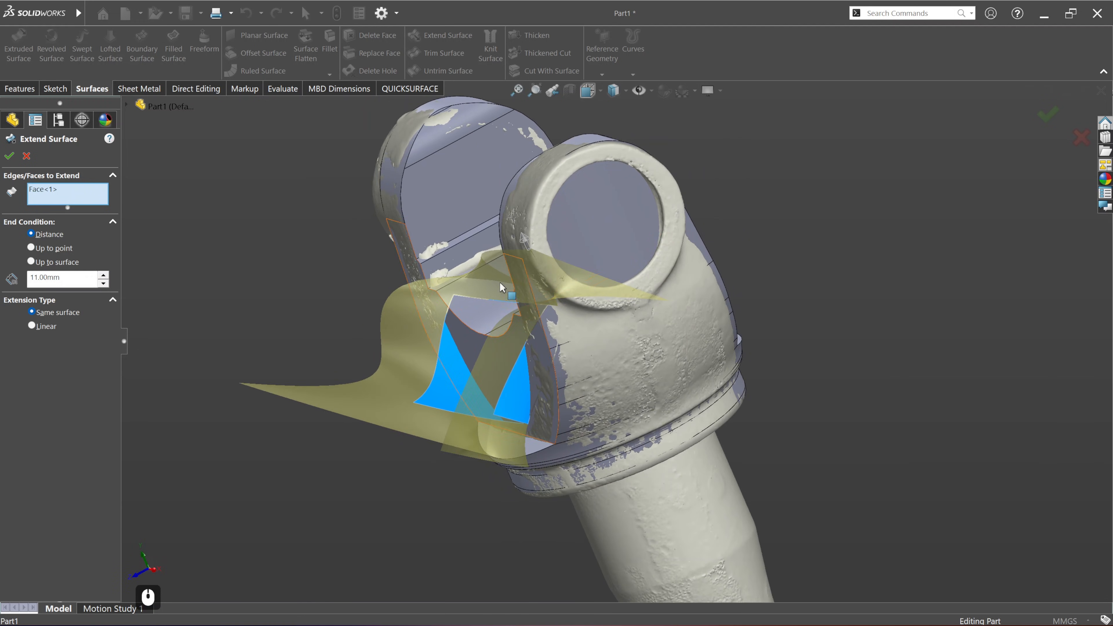
pyautogui.click(46, 327)
pyautogui.moveTo(509, 344); pyautogui.dragTo(618, 309, button='middle')
pyautogui.scroll(-5, 613, 321)
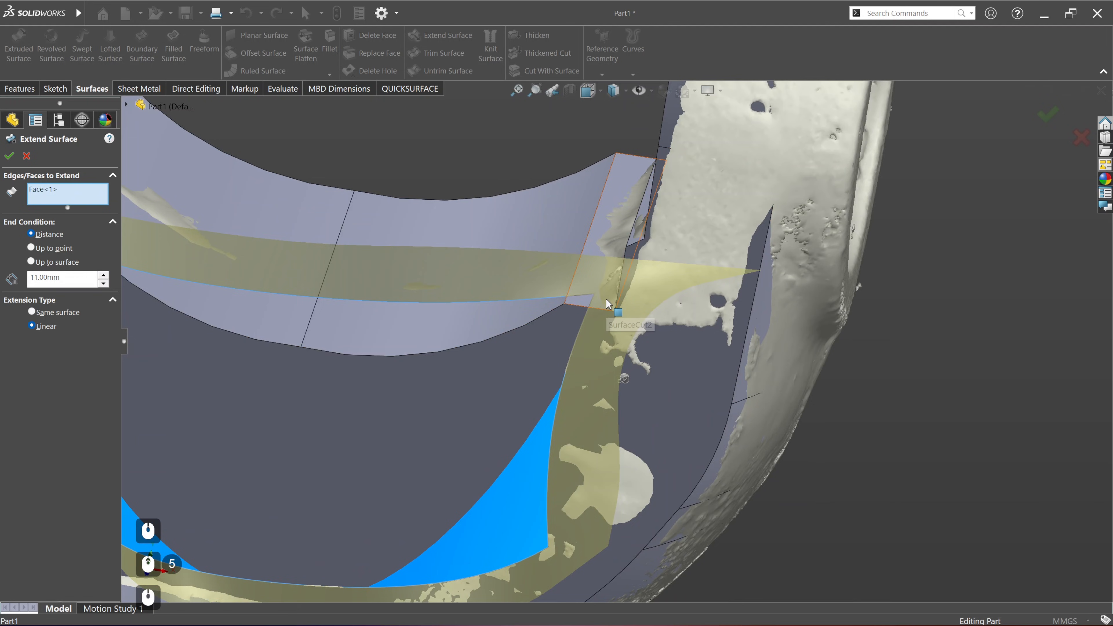
pyautogui.moveTo(607, 314); pyautogui.dragTo(607, 349, button='middle')
pyautogui.scroll(-3, 615, 329)
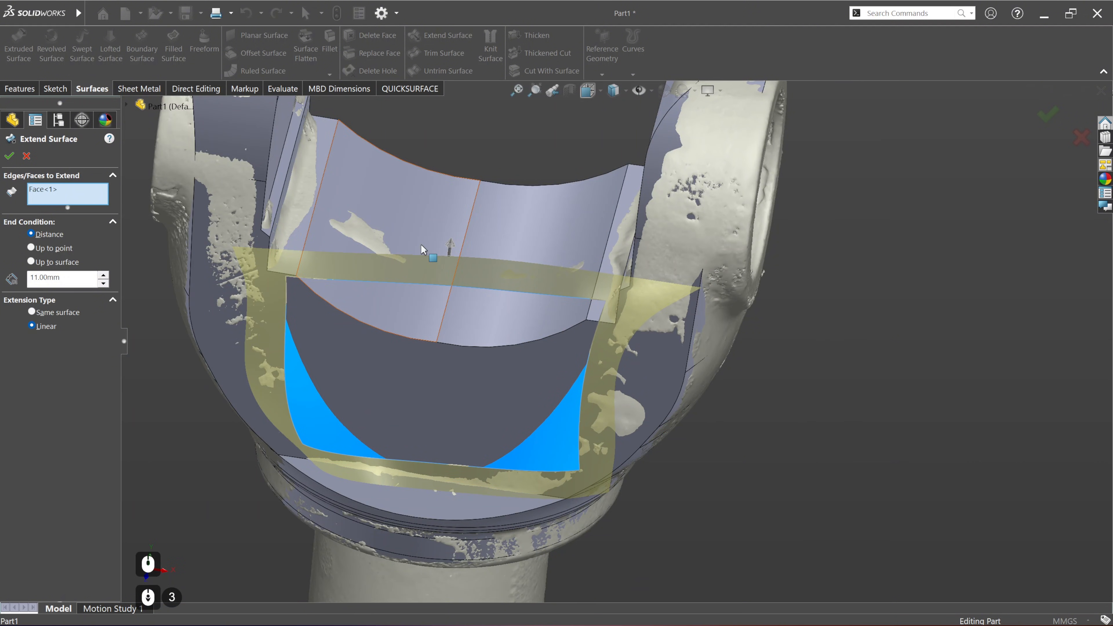
pyautogui.click(26, 157)
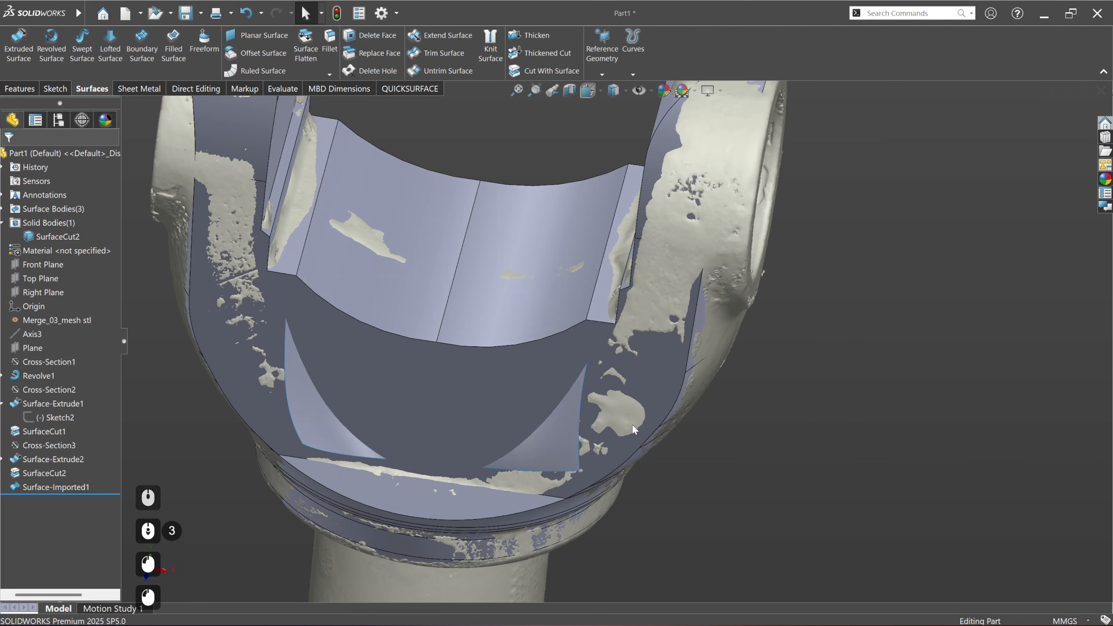
# Step: Hide the fitted recess surface and the yoke's solid body
pyautogui.click(545, 440)
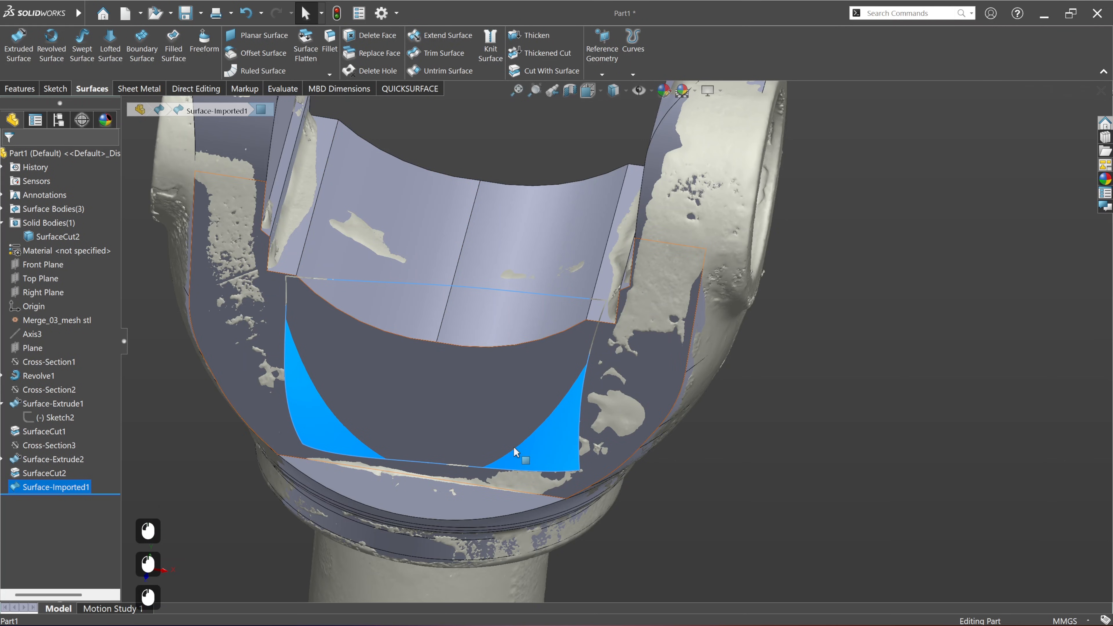
pyautogui.rightClick(554, 448)
pyautogui.click(583, 301)
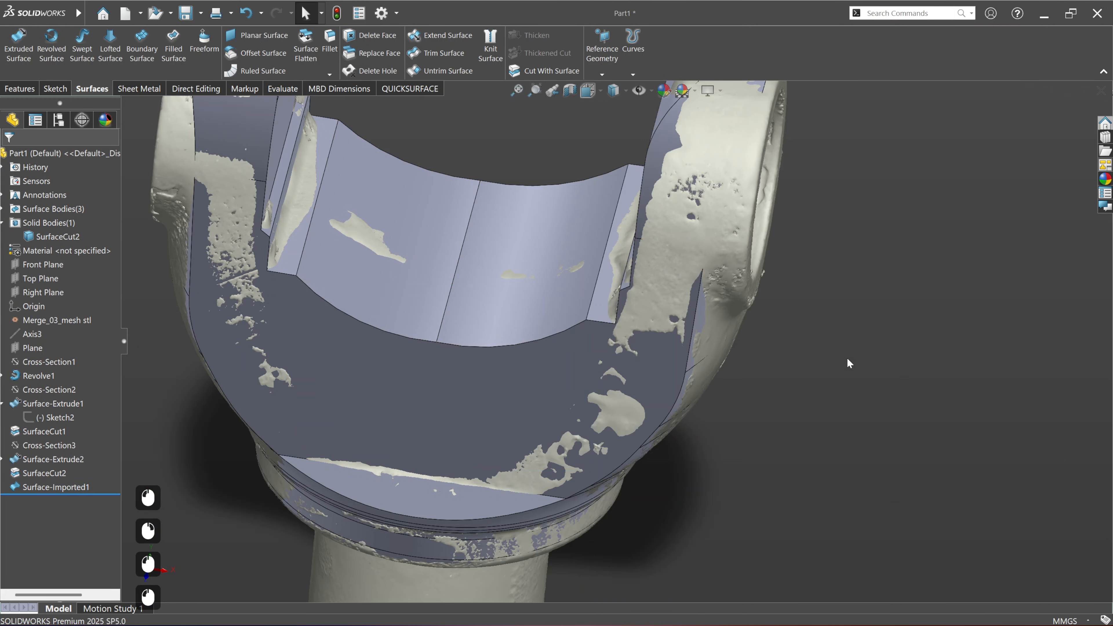
pyautogui.moveTo(563, 381); pyautogui.dragTo(517, 316, button='middle')
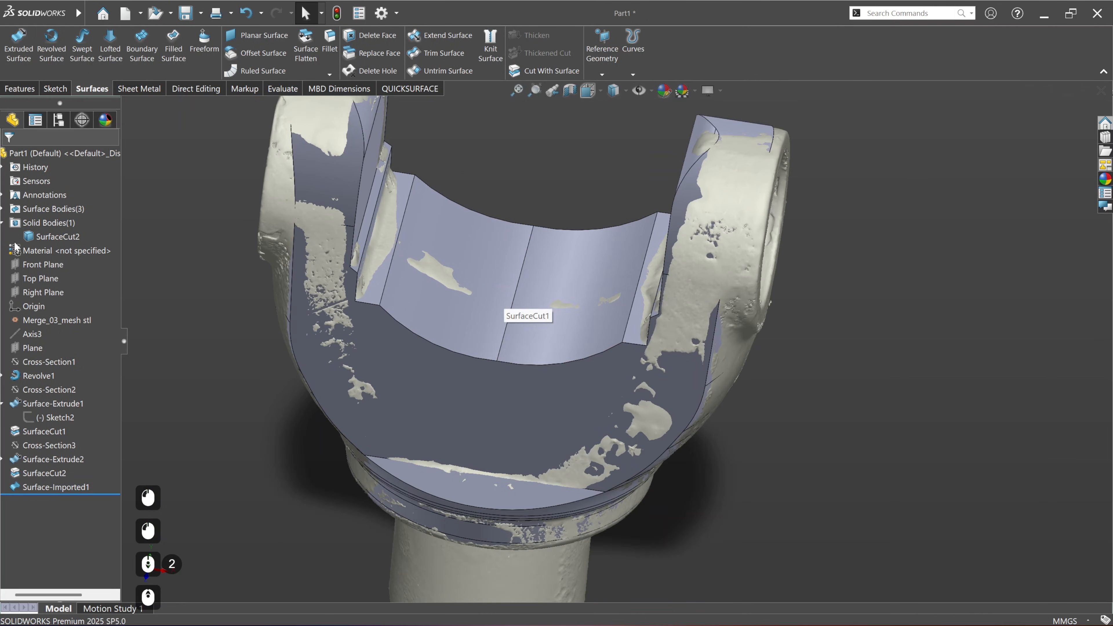
pyautogui.click(54, 239)
pyautogui.click(64, 227)
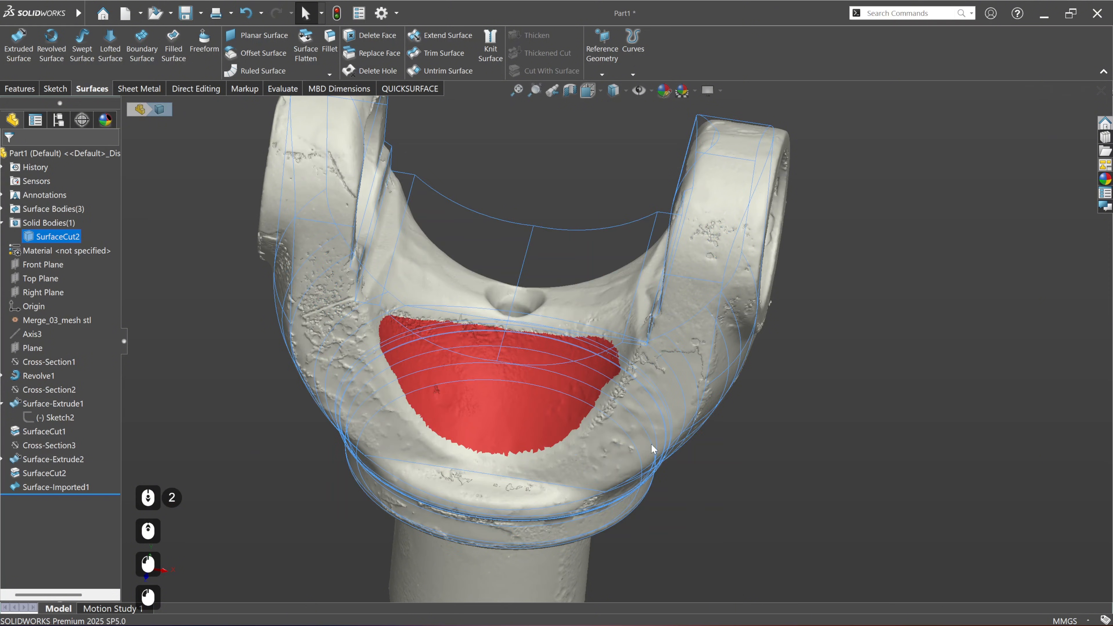
pyautogui.click(705, 509)
# Step: Clear the scan's triangle selection and start a new freeform model facing the recess on the yoke's other side
pyautogui.click(410, 88)
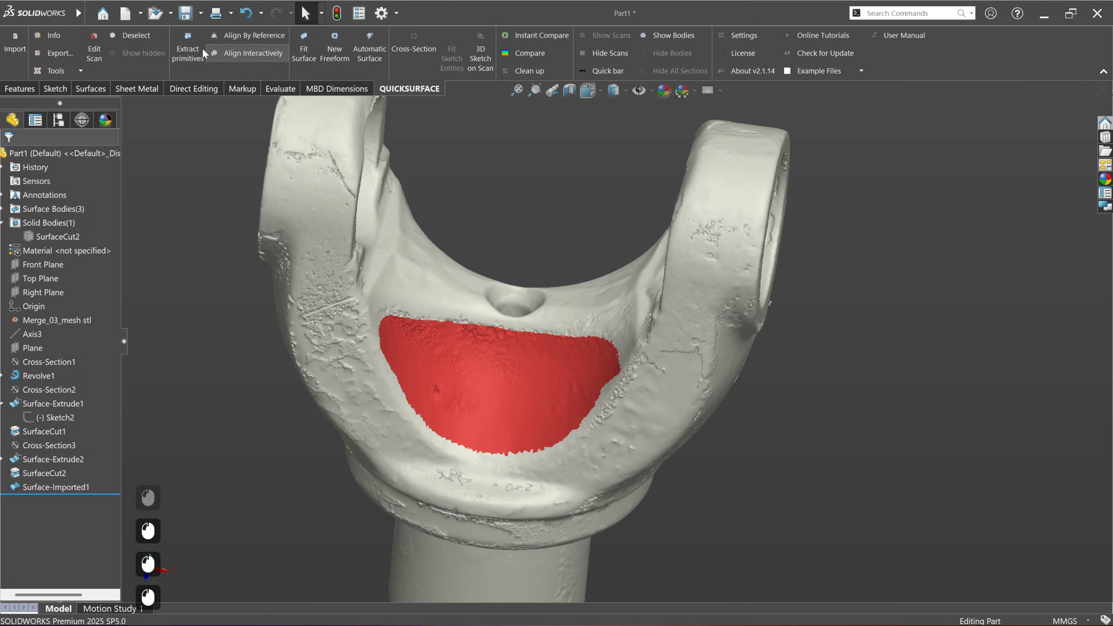
pyautogui.click(147, 34)
pyautogui.moveTo(584, 497); pyautogui.dragTo(485, 504, button='middle')
pyautogui.scroll(-3, 491, 492)
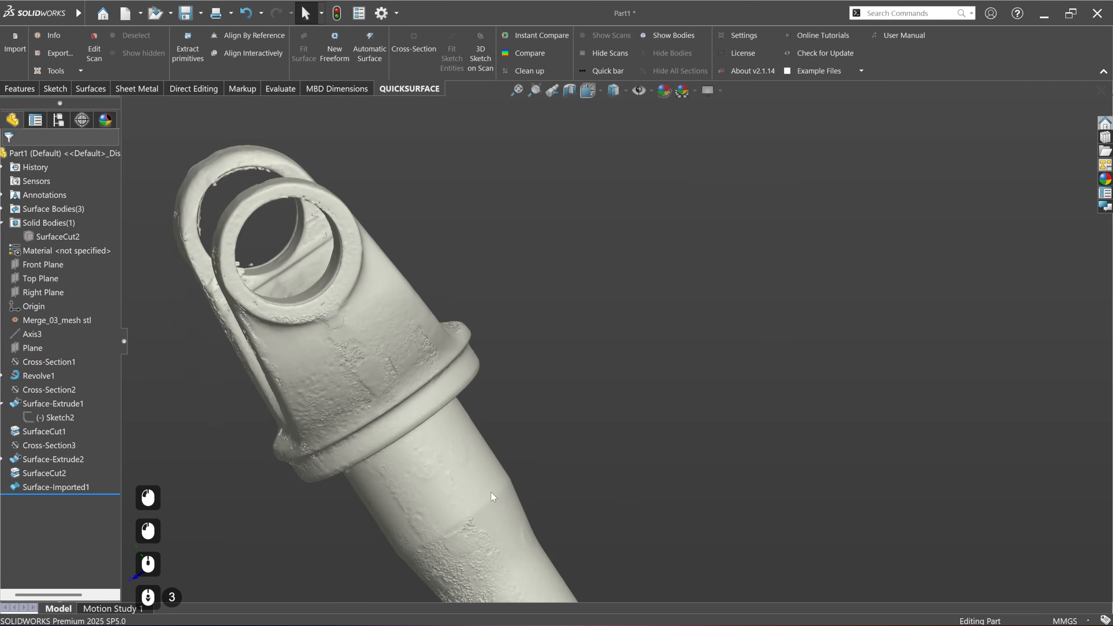
pyautogui.scroll(-1, 493, 497)
pyautogui.moveTo(507, 460); pyautogui.dragTo(569, 346, button='middle')
pyautogui.scroll(4, 573, 350)
pyautogui.moveTo(366, 434); pyautogui.dragTo(367, 374, button='middle')
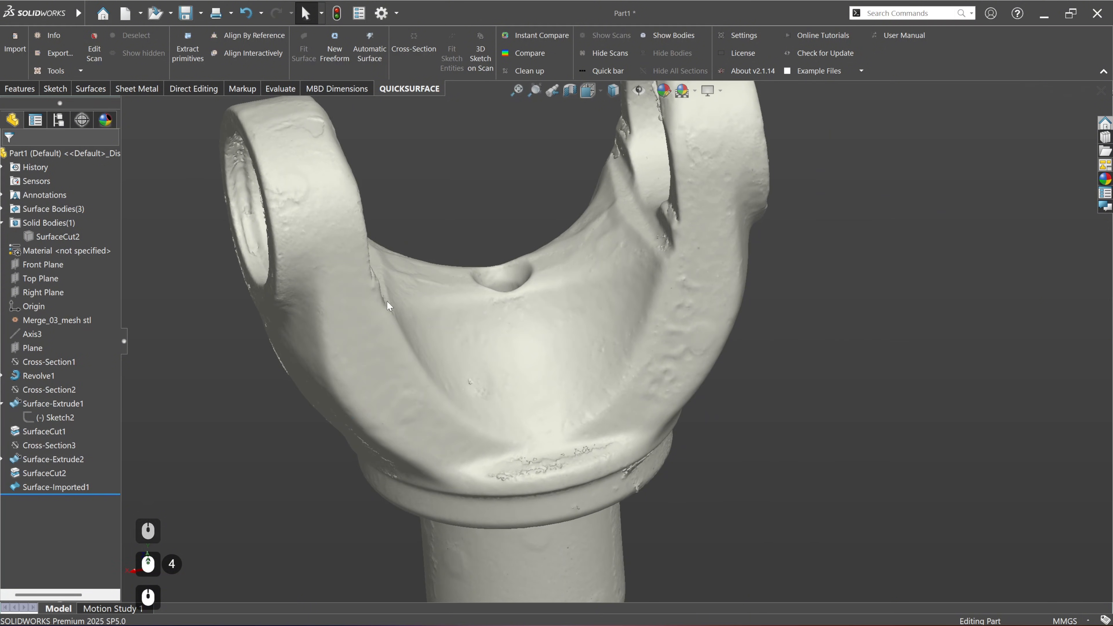
pyautogui.click(339, 54)
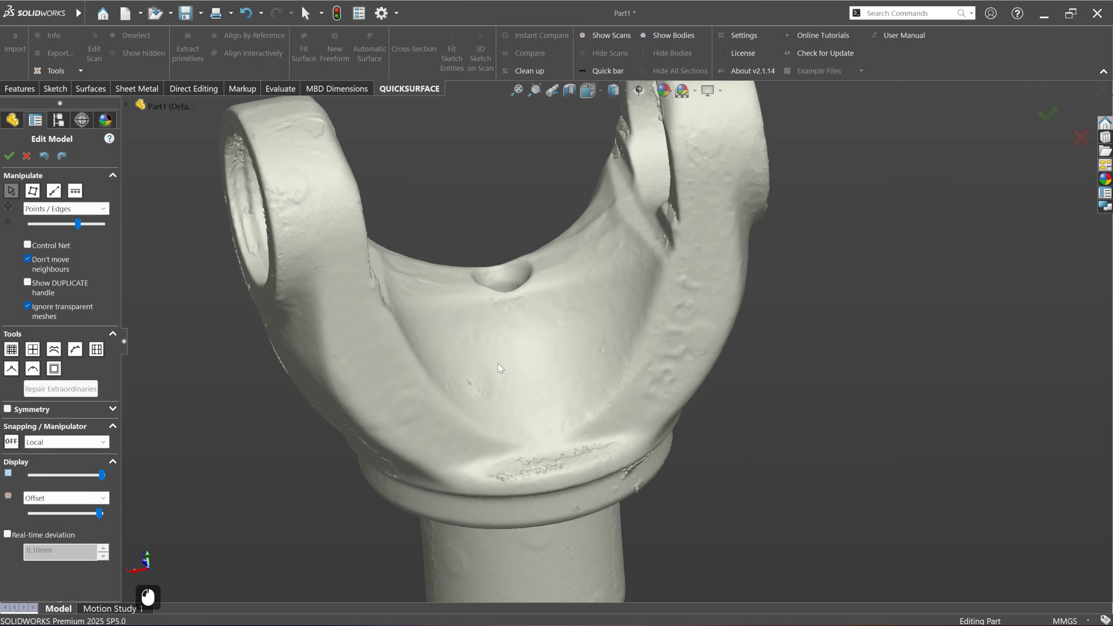
pyautogui.keyDown('ctrl'); pyautogui.moveTo(521, 381); pyautogui.dragTo(483, 413, button='middle'); pyautogui.keyUp('ctrl')
pyautogui.scroll(-1, 559, 323)
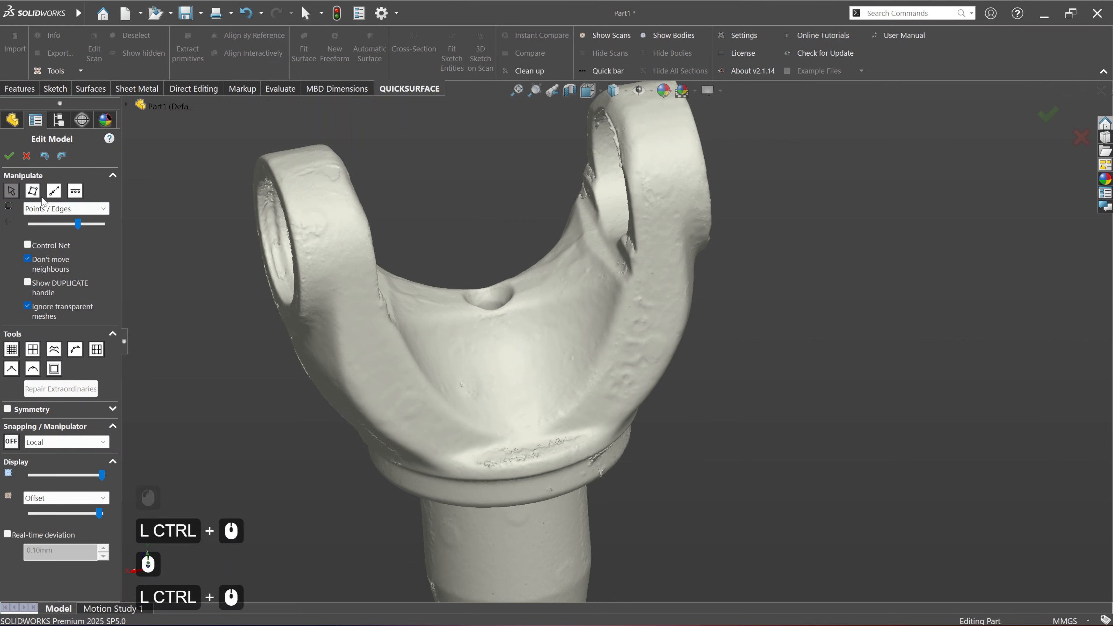
# Step: Add a four-sided freeform face on the scan between the small hole and the collar of the yoke
pyautogui.click(33, 190)
pyautogui.moveTo(522, 504); pyautogui.dragTo(518, 520, button='middle')
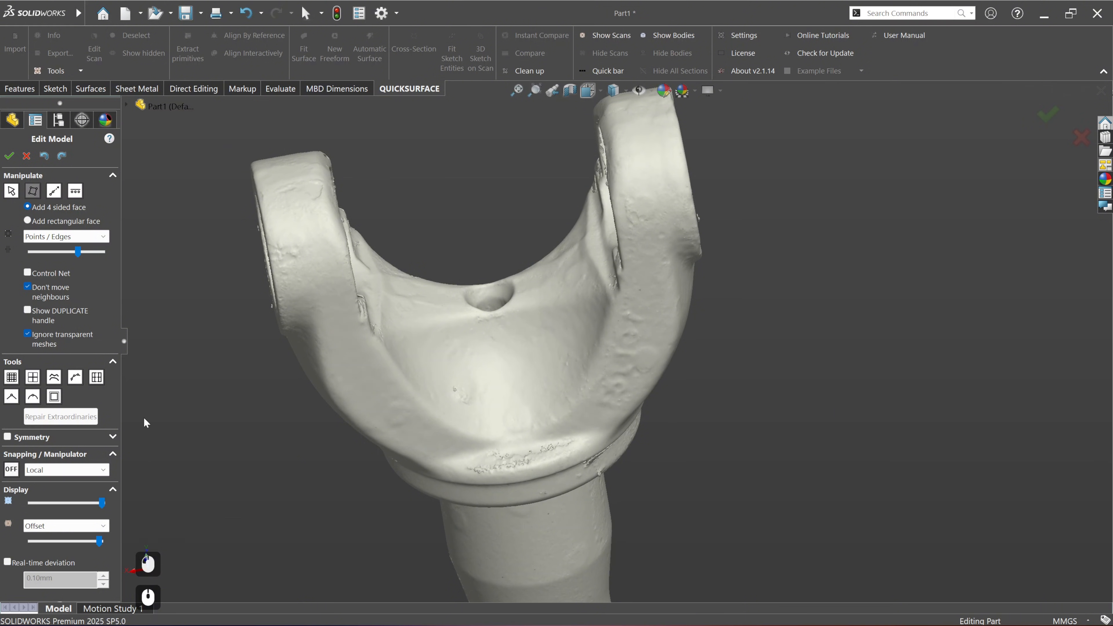
pyautogui.click(493, 325)
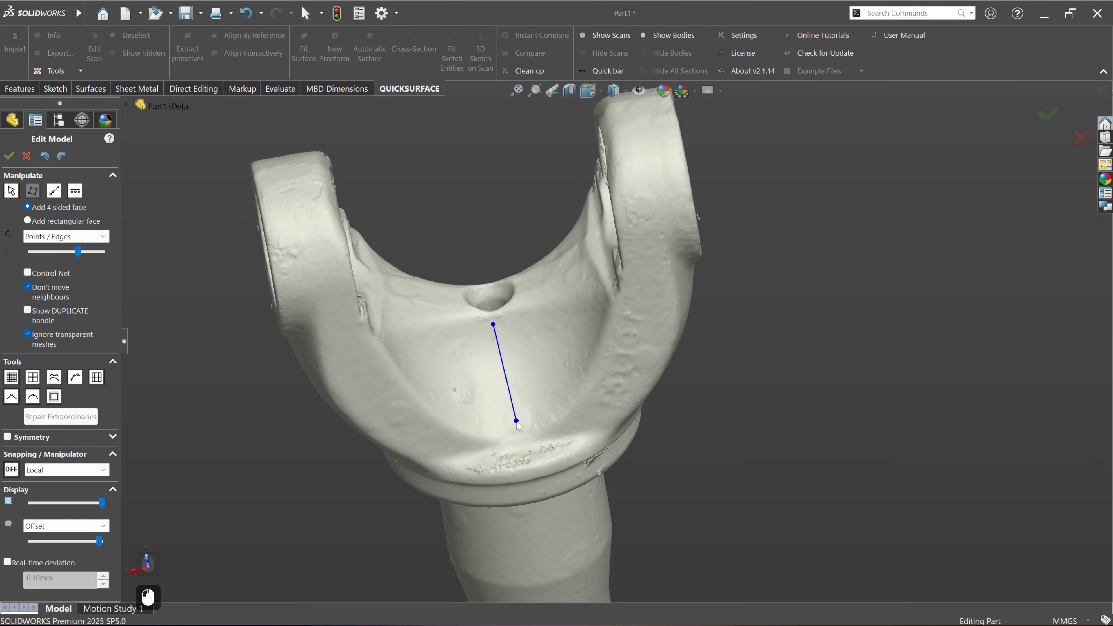
pyautogui.click(517, 421)
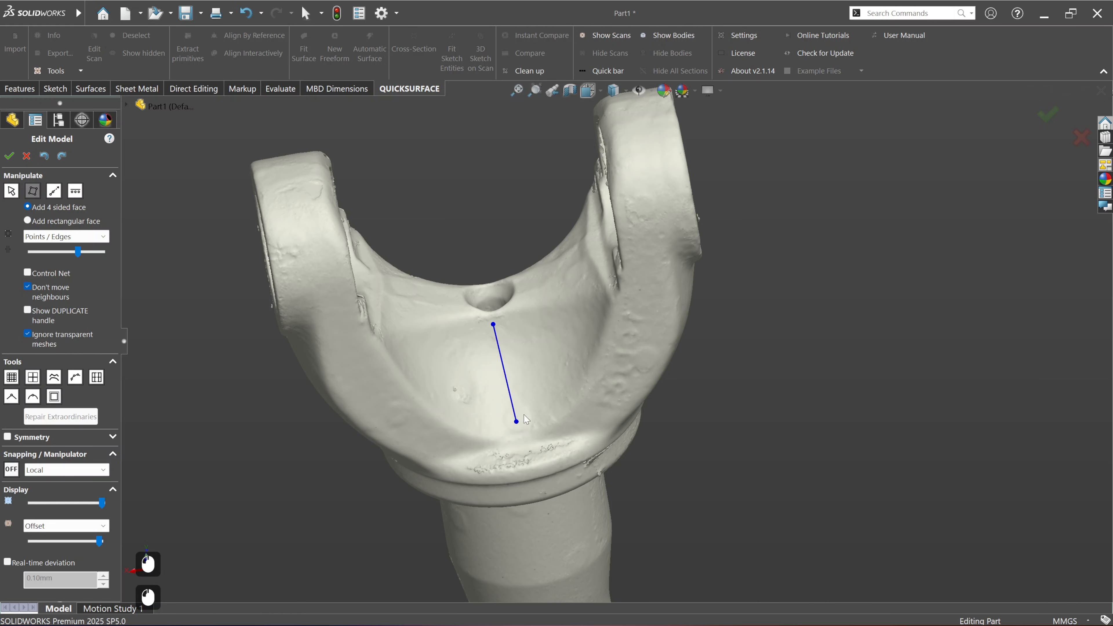
pyautogui.moveTo(571, 386); pyautogui.dragTo(604, 386, button='middle')
pyautogui.click(588, 375)
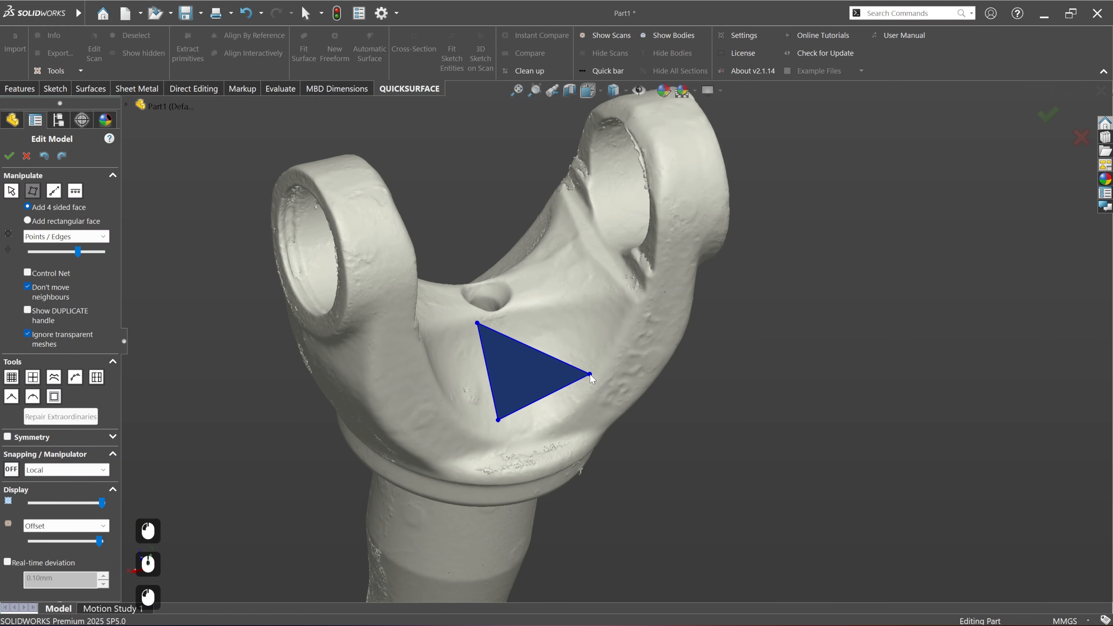
pyautogui.click(558, 309)
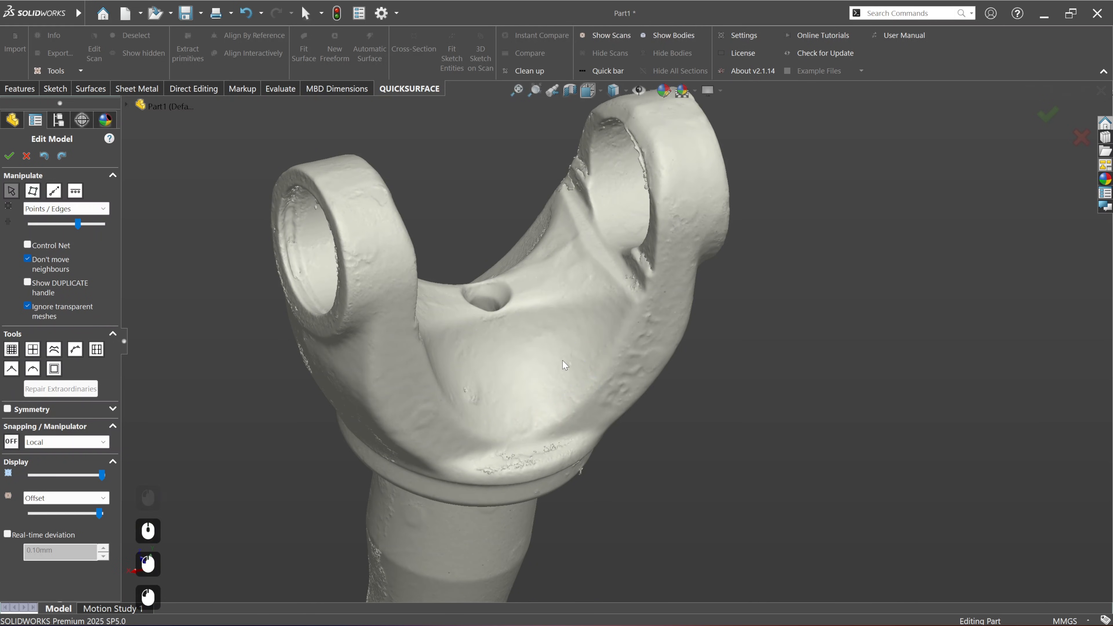
# Step: Turn on Closest Point snapping and move the face's two corners nearest the hole onto the scan
pyautogui.click(12, 442)
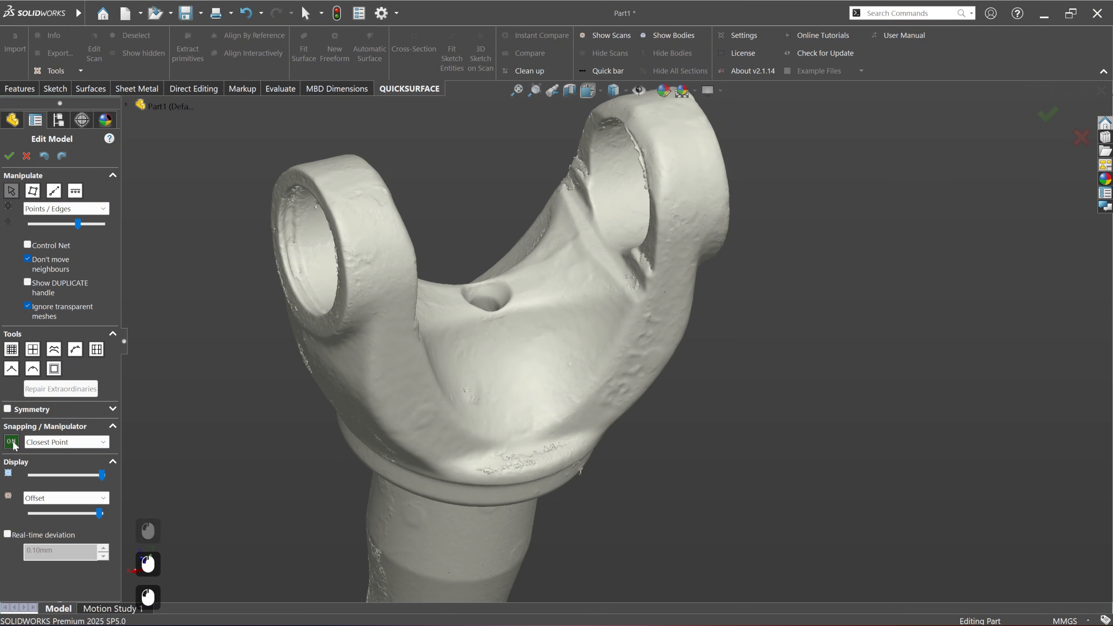
pyautogui.moveTo(510, 373); pyautogui.dragTo(492, 346, button='middle')
pyautogui.moveTo(481, 327); pyautogui.dragTo(489, 331)
pyautogui.moveTo(560, 310); pyautogui.dragTo(560, 312)
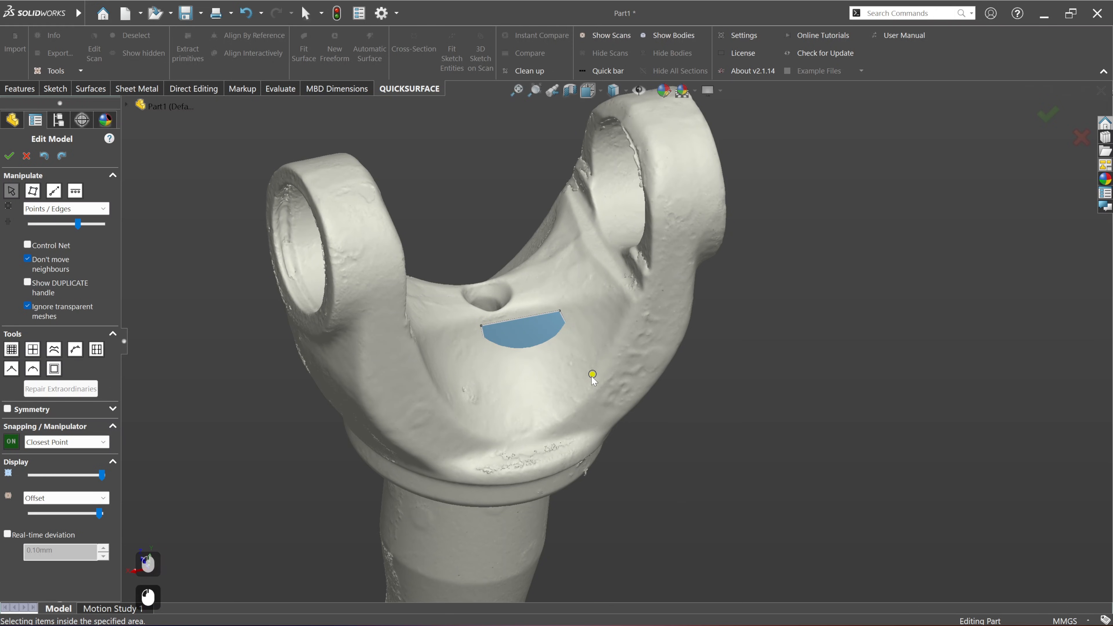
# Step: Delete the face and create a new four-sided face below the hole with its corners snapped to the scan
pyautogui.moveTo(442, 232); pyautogui.dragTo(621, 468)
pyautogui.press('Delete')
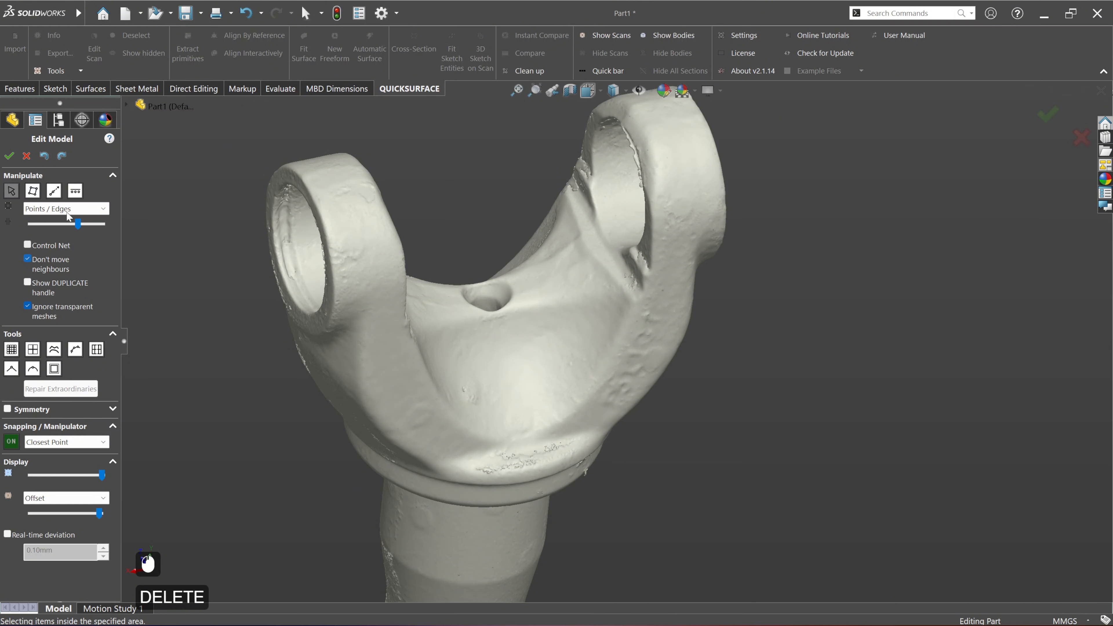
pyautogui.click(33, 190)
pyautogui.moveTo(384, 403); pyautogui.dragTo(500, 332, button='middle')
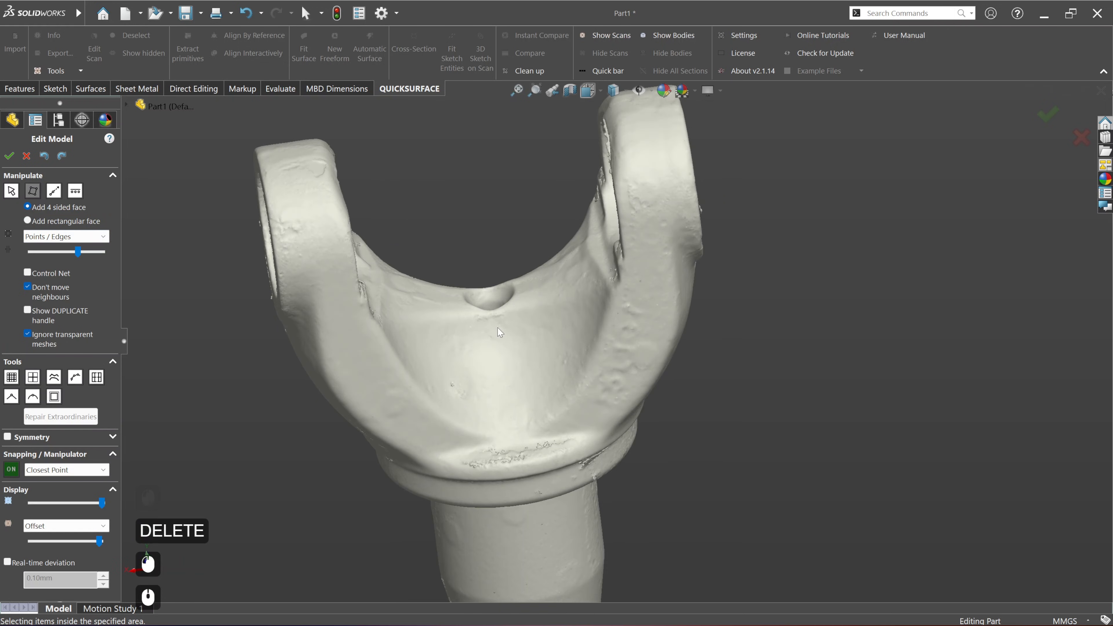
pyautogui.click(514, 420)
pyautogui.moveTo(556, 402); pyautogui.dragTo(581, 397, button='middle')
pyautogui.click(589, 387)
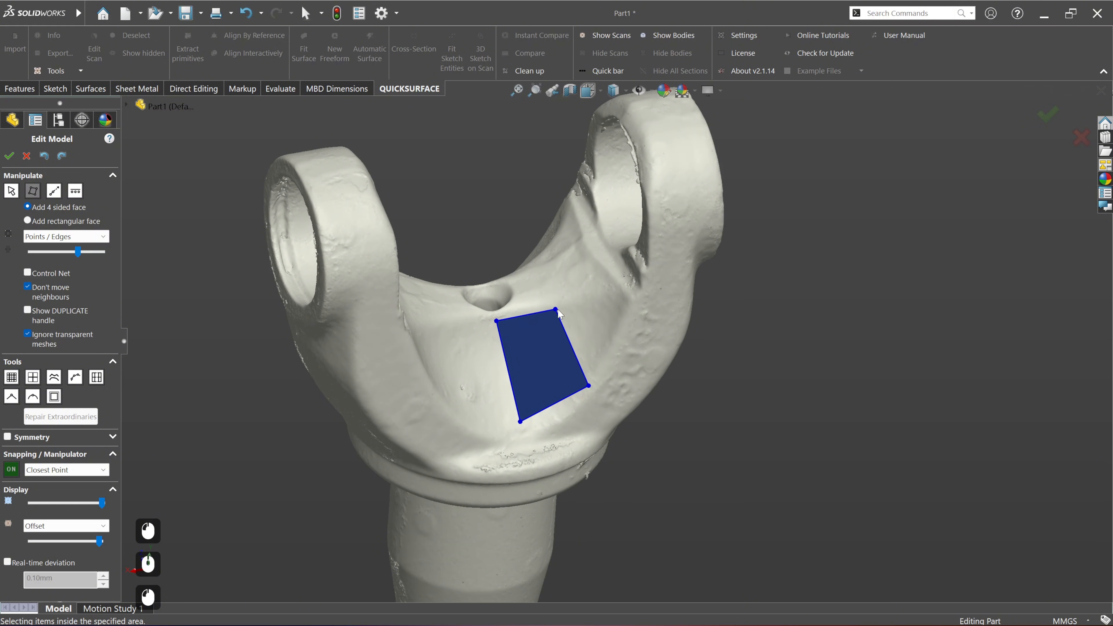
pyautogui.click(560, 309)
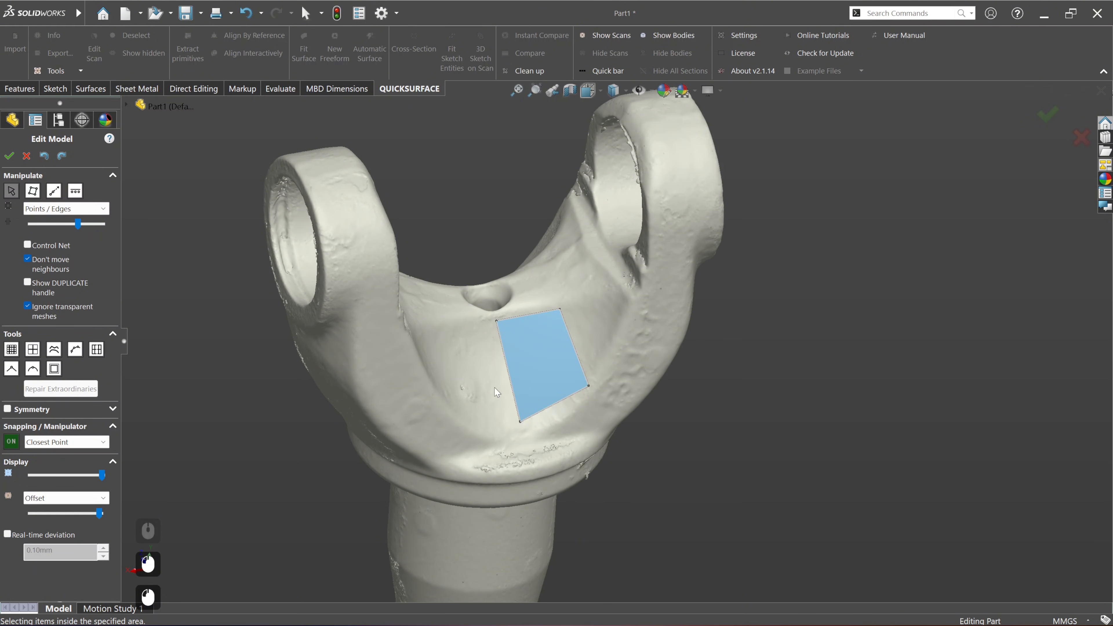
# Step: Turn on real-time deviation and extrude the face's side edge outward toward the adjacent yoke arm
pyautogui.click(7, 534)
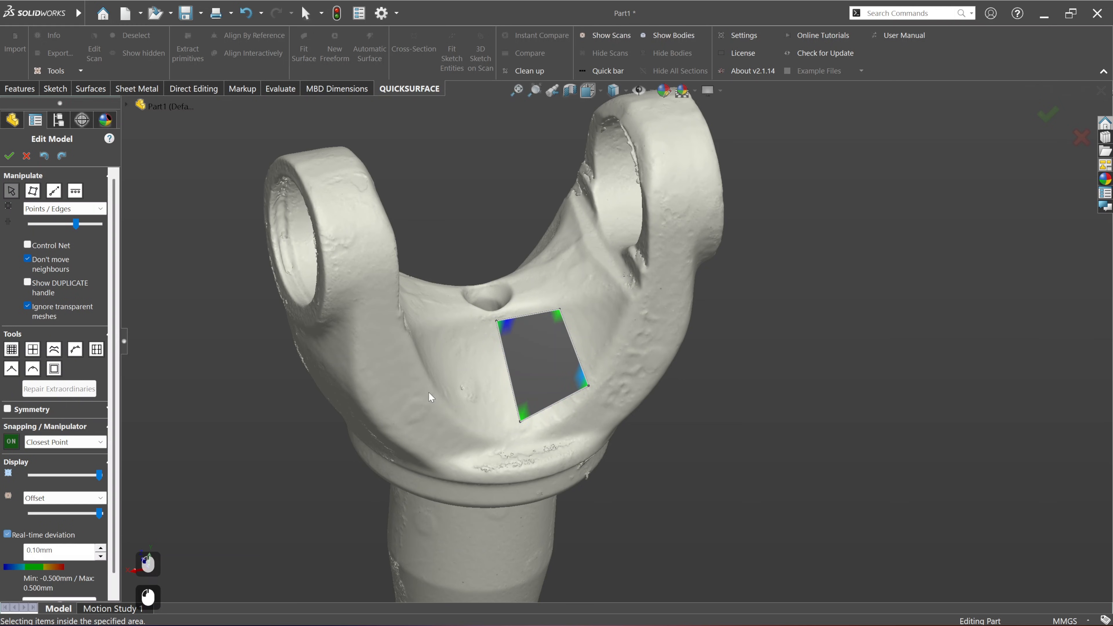
pyautogui.moveTo(547, 418); pyautogui.dragTo(573, 305, button='middle')
pyautogui.scroll(-3, 579, 319)
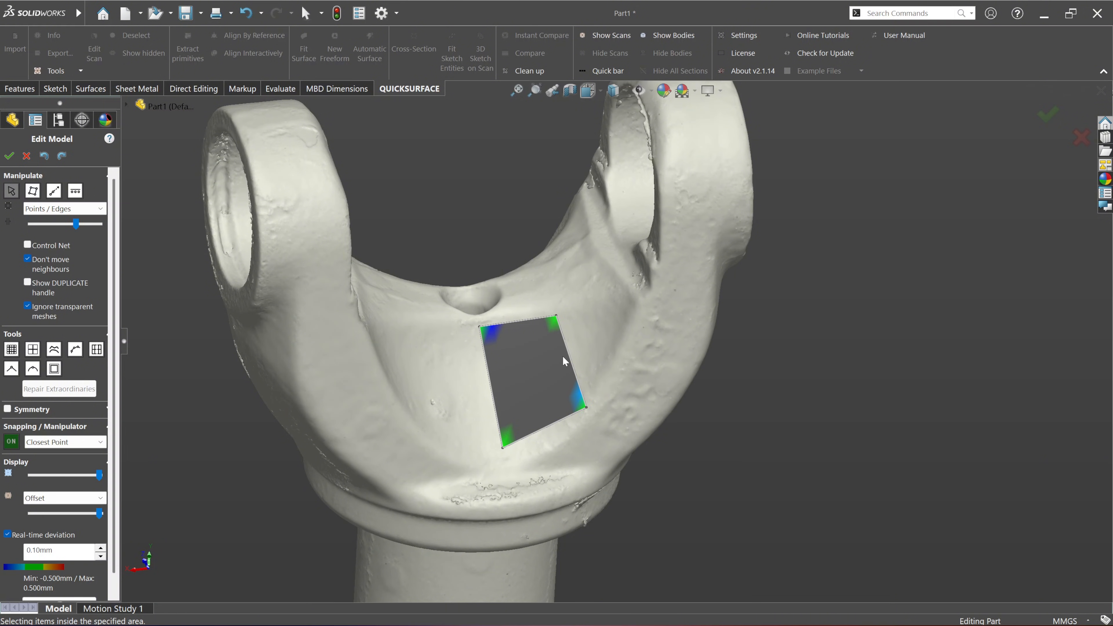
pyautogui.click(55, 193)
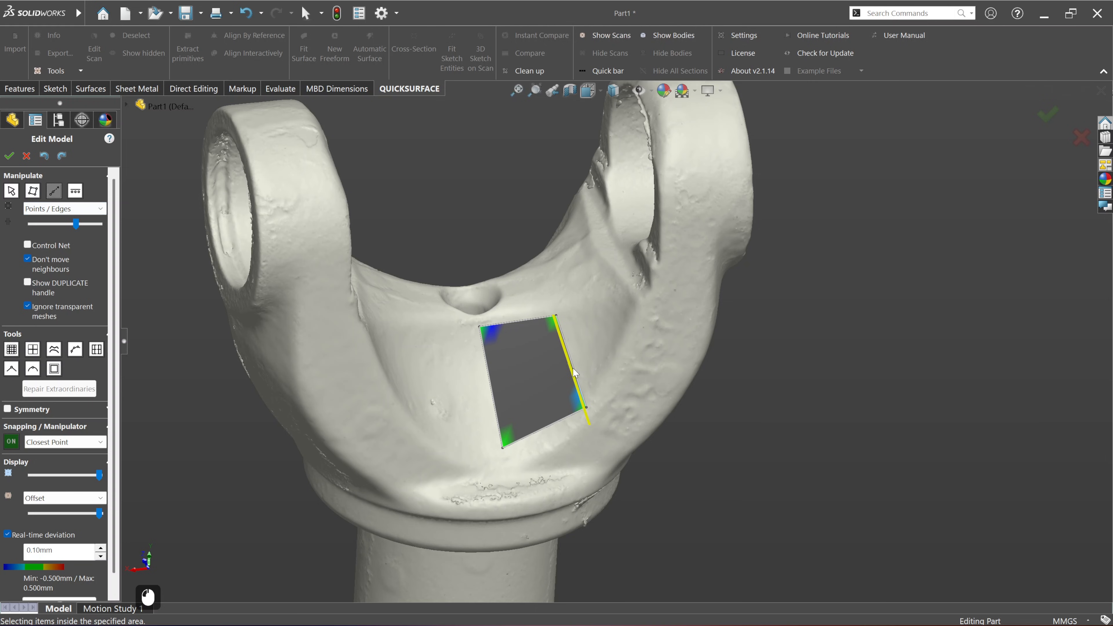
pyautogui.scroll(-1, 572, 368)
pyautogui.moveTo(572, 368); pyautogui.dragTo(707, 342)
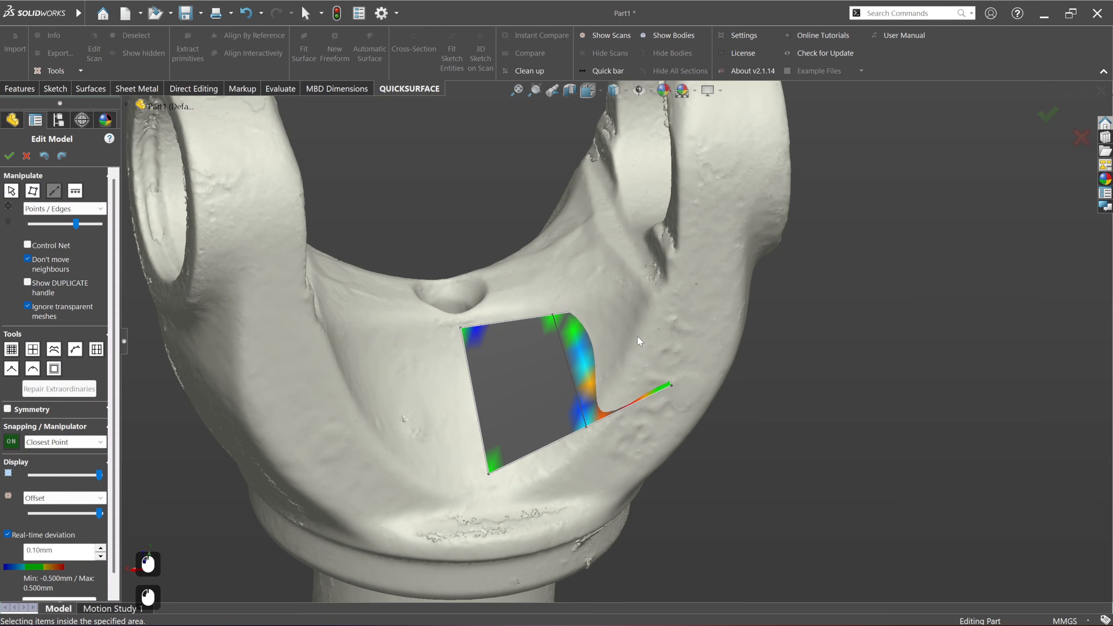
# Step: Select the extruded strip's outer edge, turn snapping off and shift the edge slightly upward with the Local manipulator
pyautogui.click(11, 191)
pyautogui.click(660, 354)
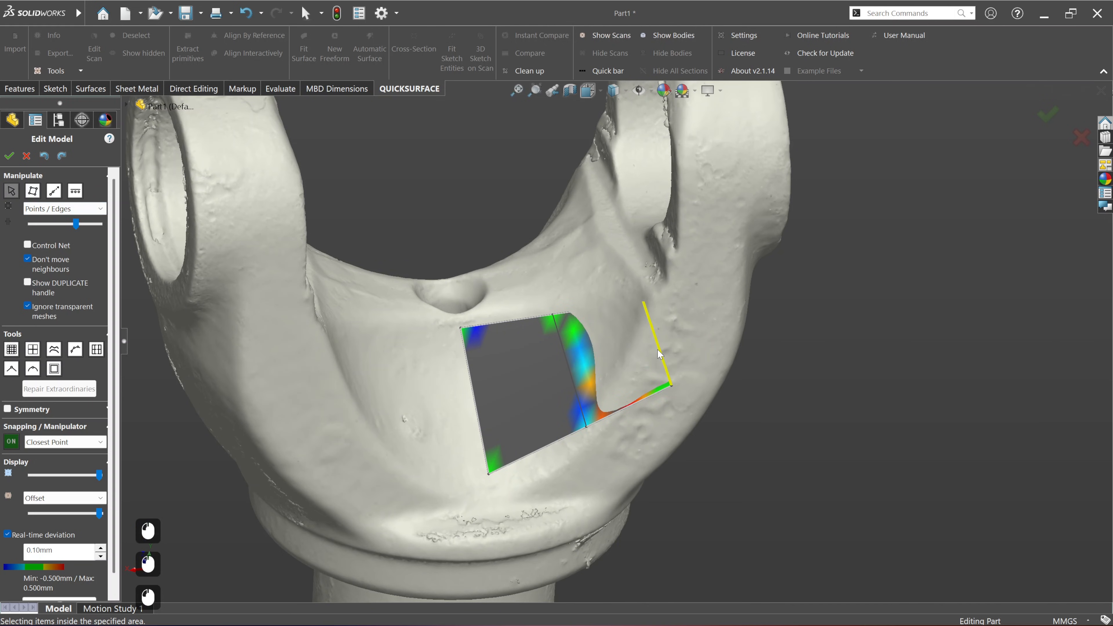
pyautogui.click(14, 447)
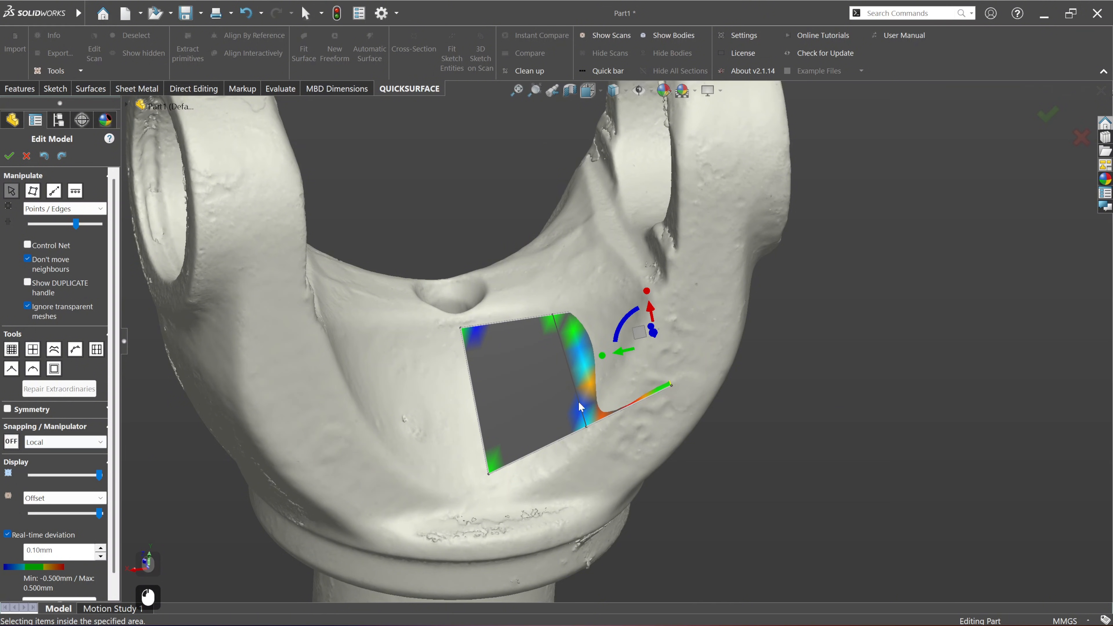
pyautogui.moveTo(651, 315)
pyautogui.mouseDown()
pyautogui.moveTo(609, 214)
pyautogui.moveTo(650, 306)
pyautogui.mouseUp()
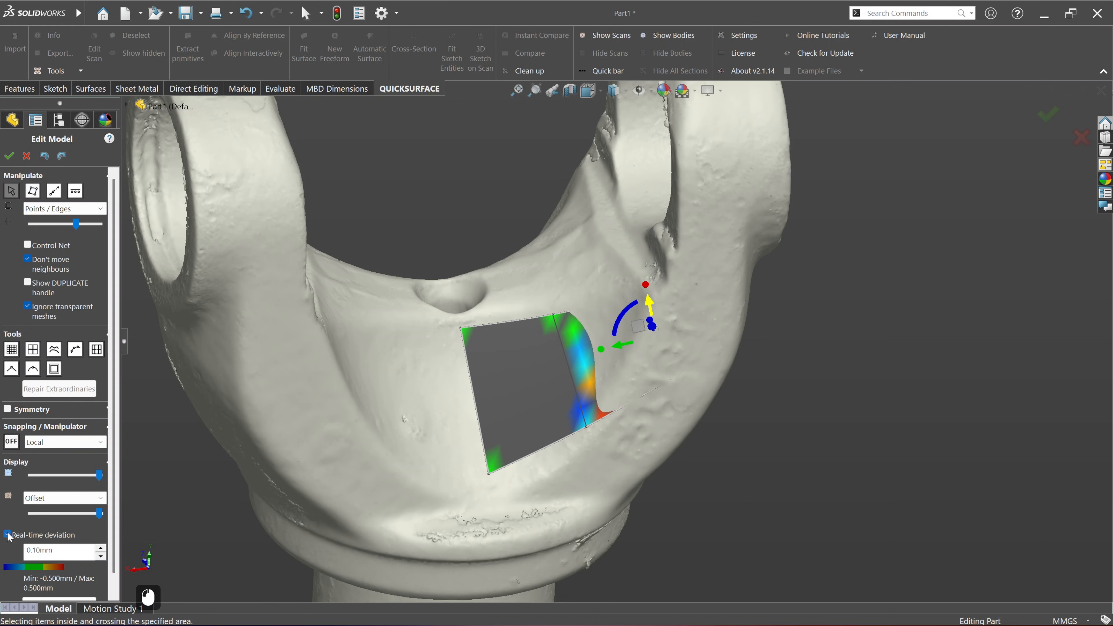
# Step: Turn on Closest Point snapping and move the extruded strip's two outer corners onto the scan near the adjacent yoke arm
pyautogui.click(13, 443)
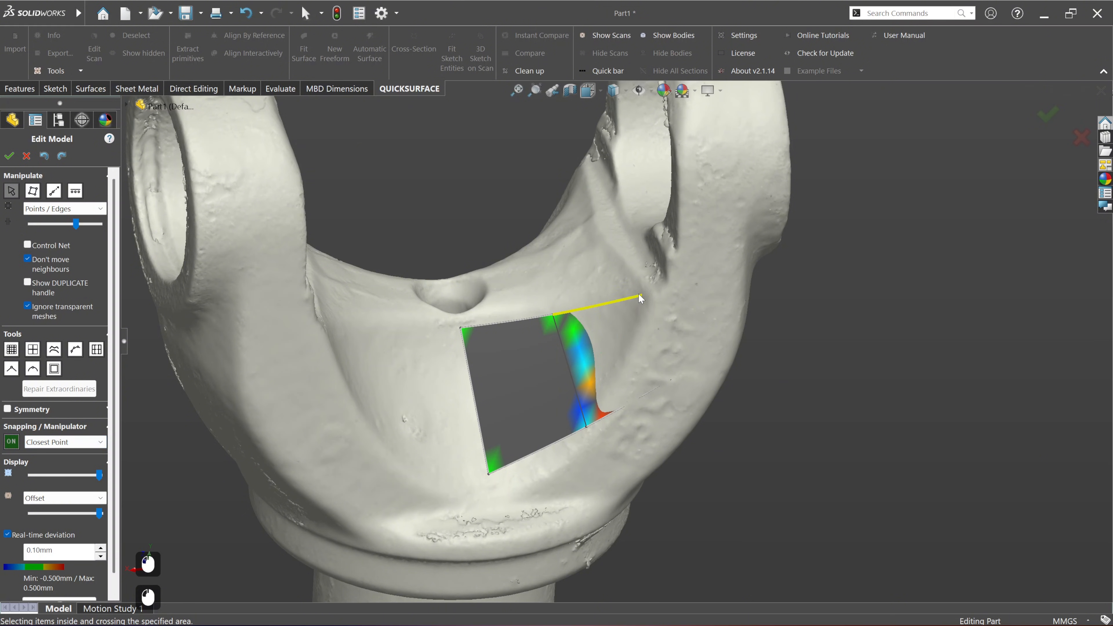
pyautogui.moveTo(641, 294); pyautogui.dragTo(619, 290)
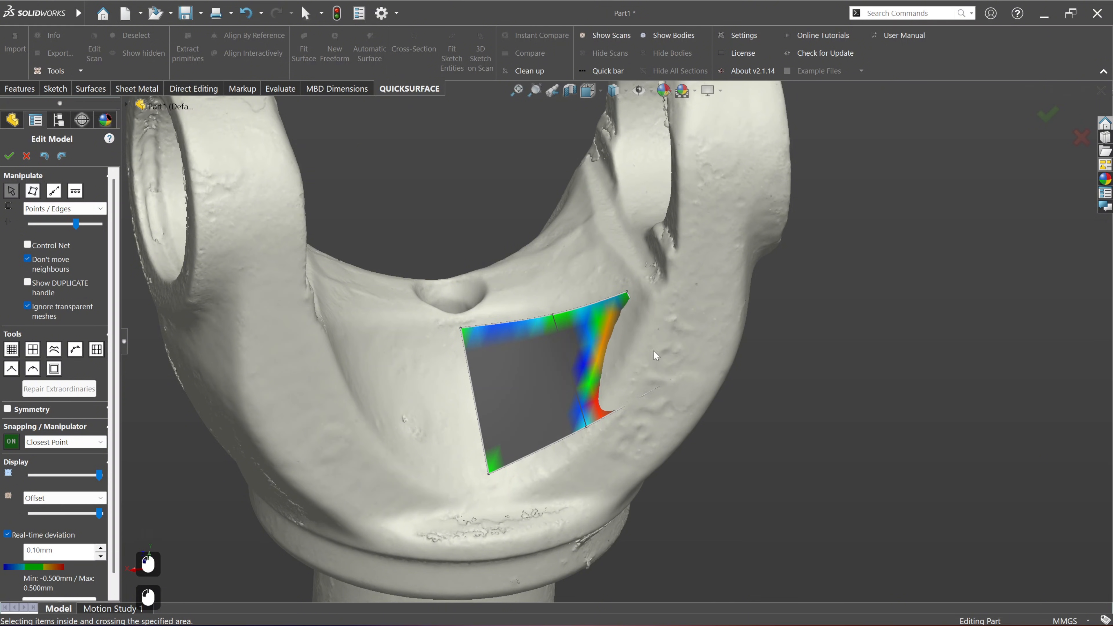
pyautogui.moveTo(674, 383); pyautogui.dragTo(636, 327)
pyautogui.moveTo(639, 364); pyautogui.dragTo(679, 371, button='middle')
pyautogui.moveTo(656, 343); pyautogui.dragTo(634, 344)
pyautogui.moveTo(630, 292); pyautogui.dragTo(622, 301)
pyautogui.moveTo(588, 392); pyautogui.dragTo(589, 347, button='middle')
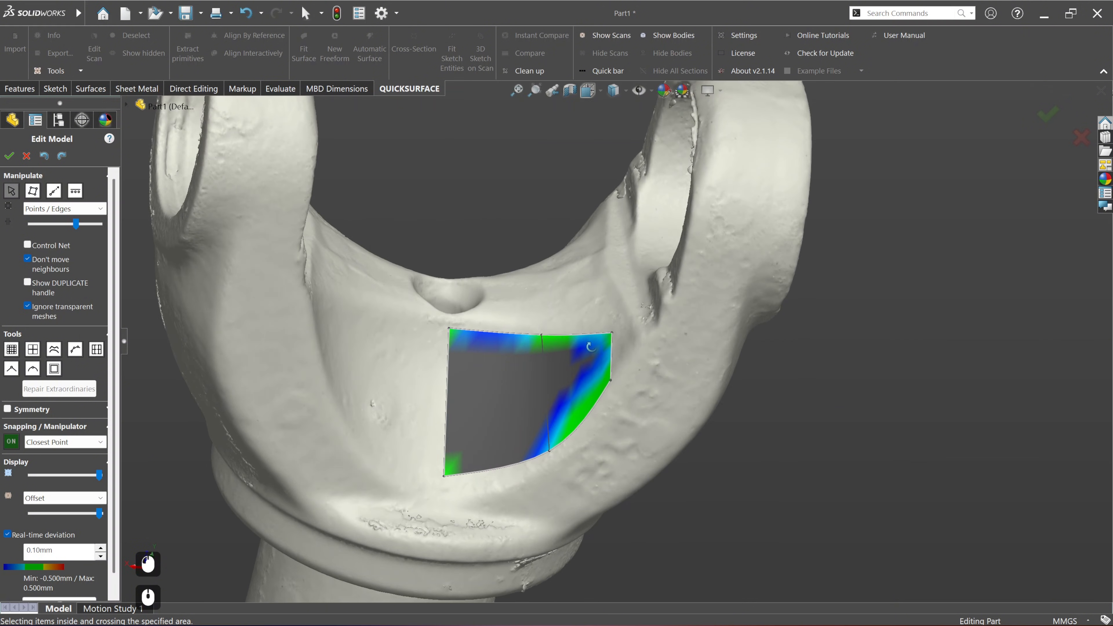
# Step: Shift the lower end of the surface's inner dividing edge slightly away from the adjacent yoke arm, keeping it on the scan
pyautogui.scroll(-2, 546, 404)
pyautogui.scroll(2, 475, 458)
pyautogui.moveTo(474, 458); pyautogui.dragTo(507, 422, button='middle')
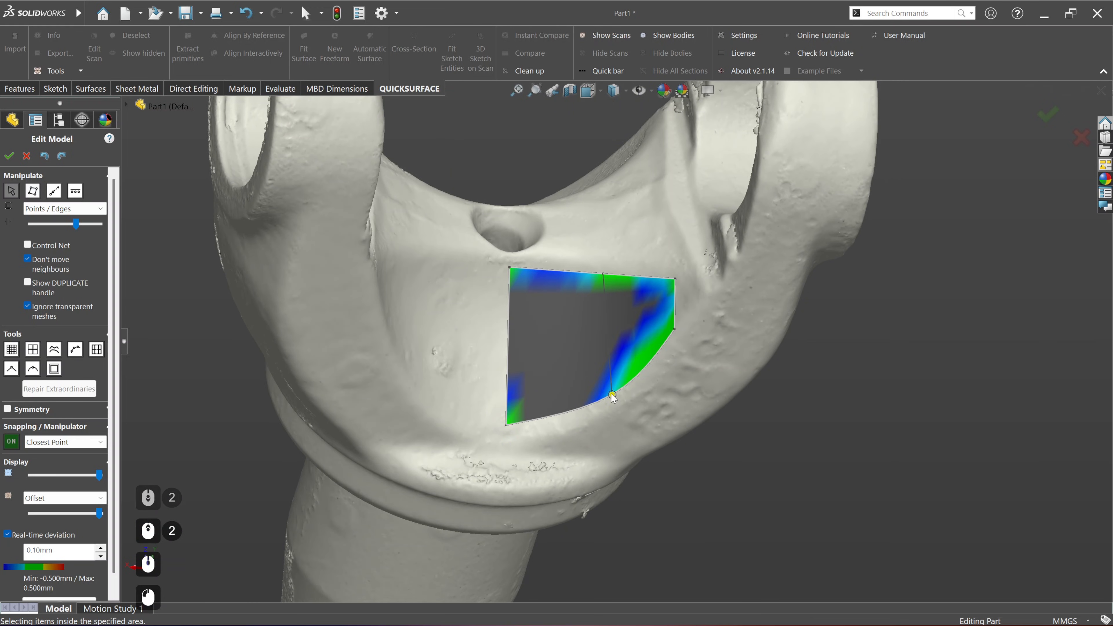
pyautogui.moveTo(611, 394); pyautogui.dragTo(603, 401)
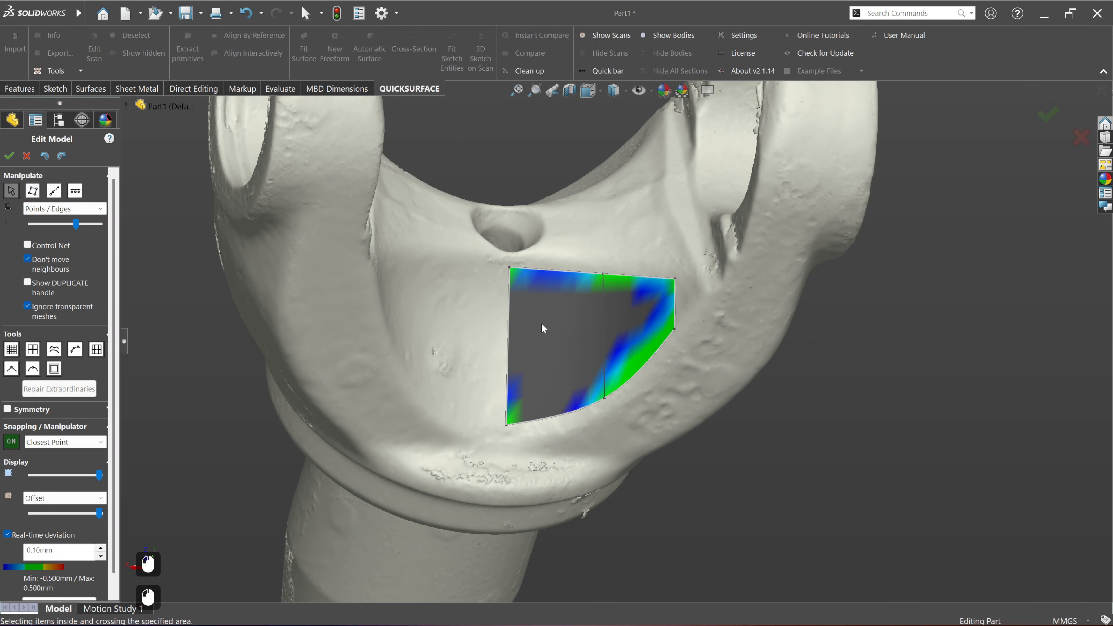
# Step: Split the surface crosswise from its straight side edge below the hole and check the deviation across the recess
pyautogui.moveTo(571, 333); pyautogui.dragTo(509, 332, button='middle')
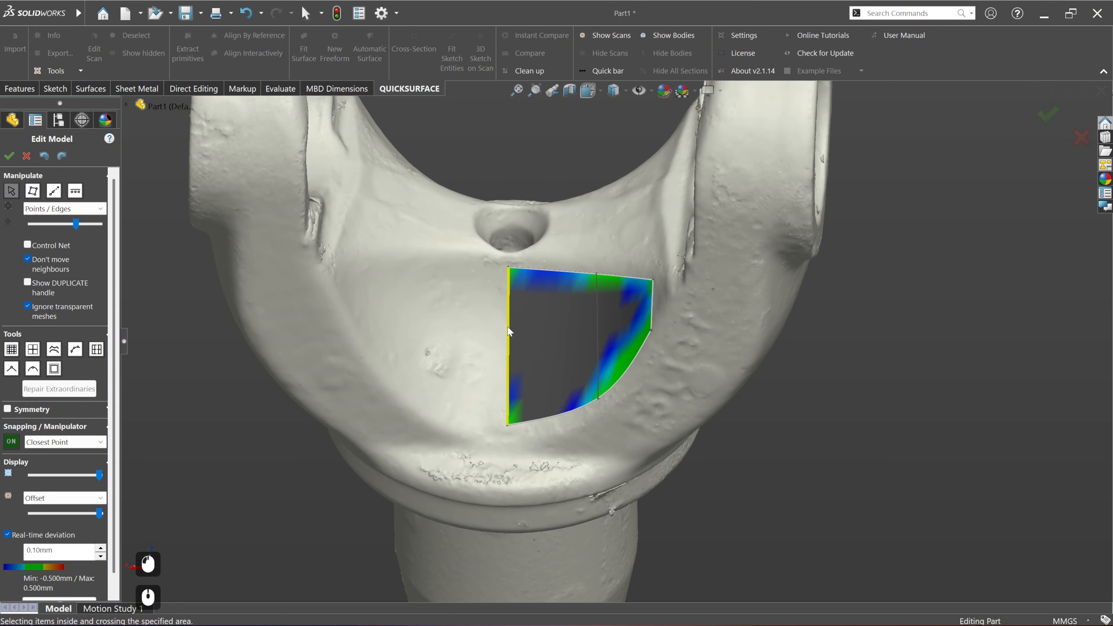
pyautogui.rightClick(510, 331)
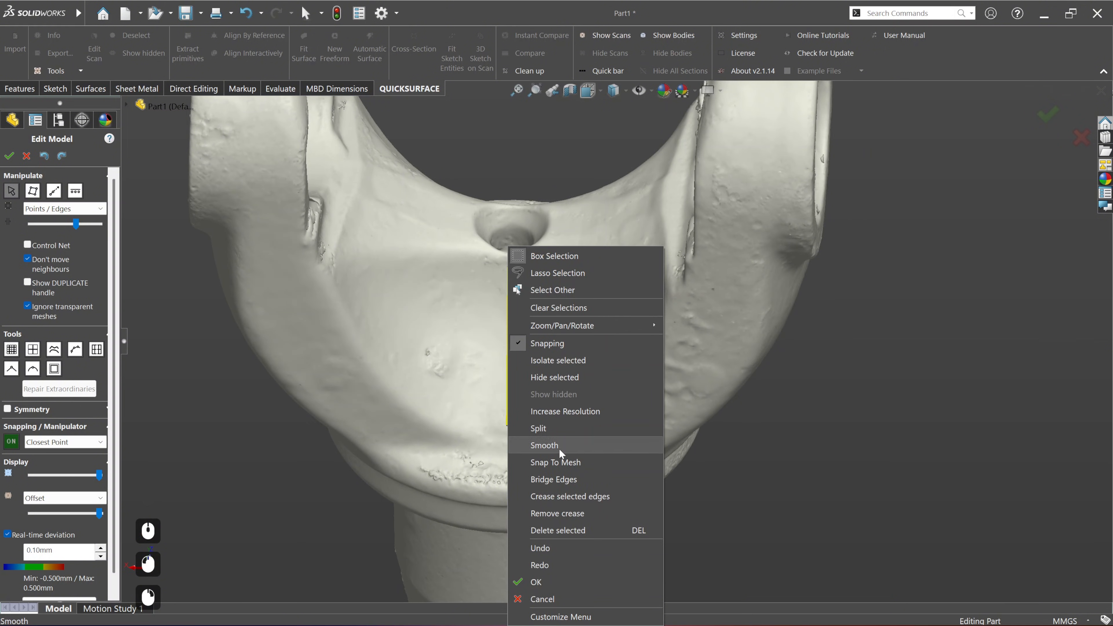
pyautogui.click(557, 425)
pyautogui.moveTo(553, 344); pyautogui.dragTo(675, 294, button='middle')
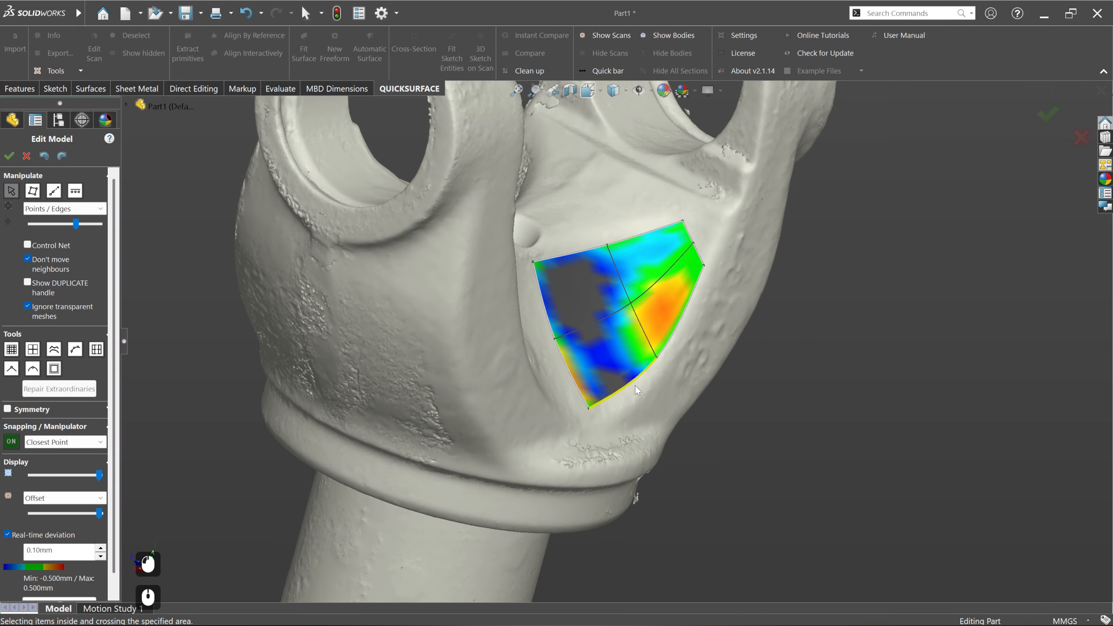
pyautogui.moveTo(636, 389); pyautogui.dragTo(675, 273, button='middle')
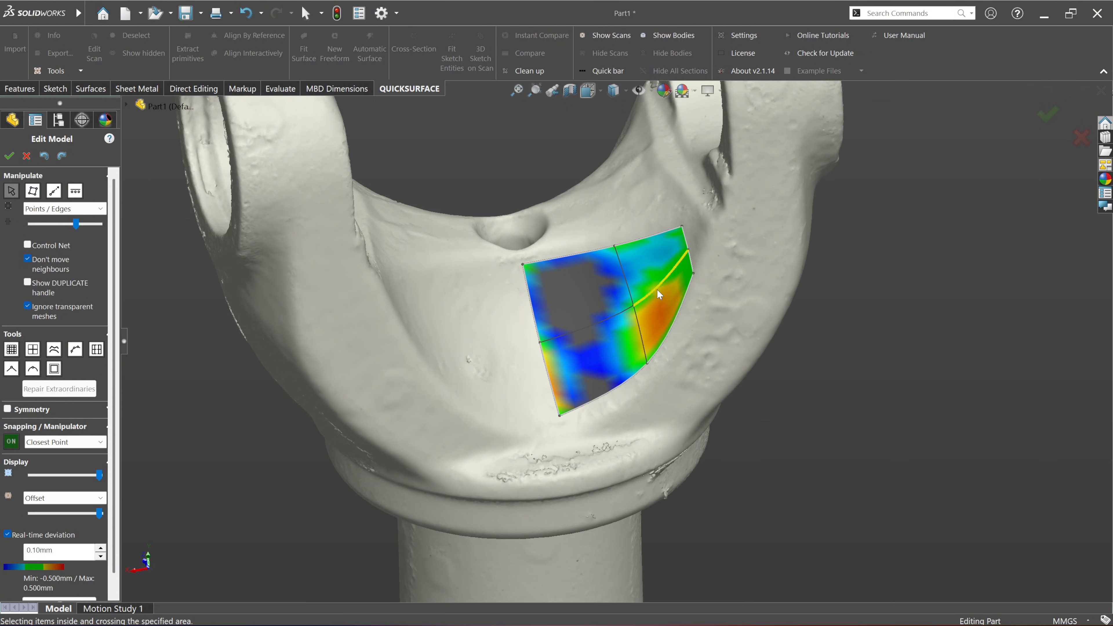
pyautogui.moveTo(659, 293); pyautogui.dragTo(665, 267, button='middle')
pyautogui.moveTo(545, 397); pyautogui.dragTo(514, 384, button='middle')
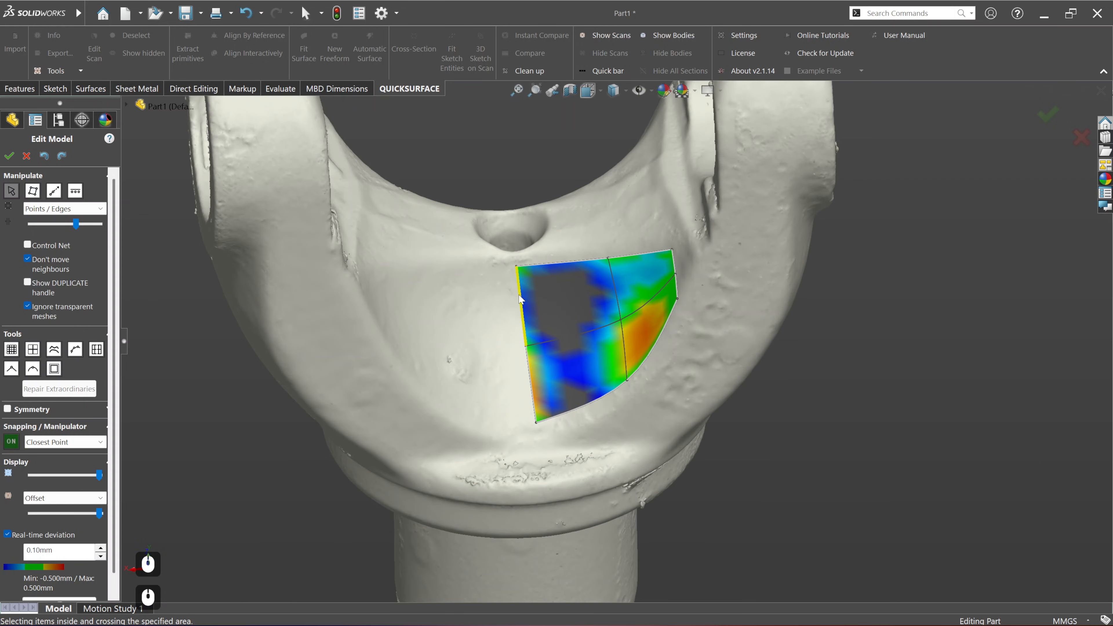
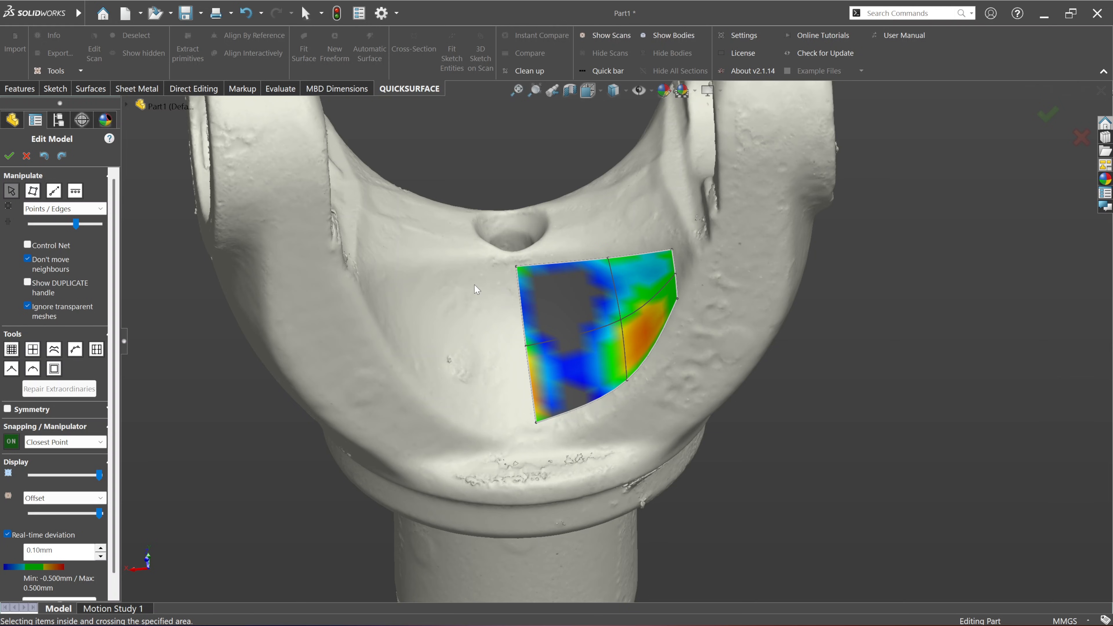
# Step: Turn on symmetry about the Right Plane and place the surface's straight inner edge on the symmetry plane
pyautogui.scroll(-7, 3, 509)
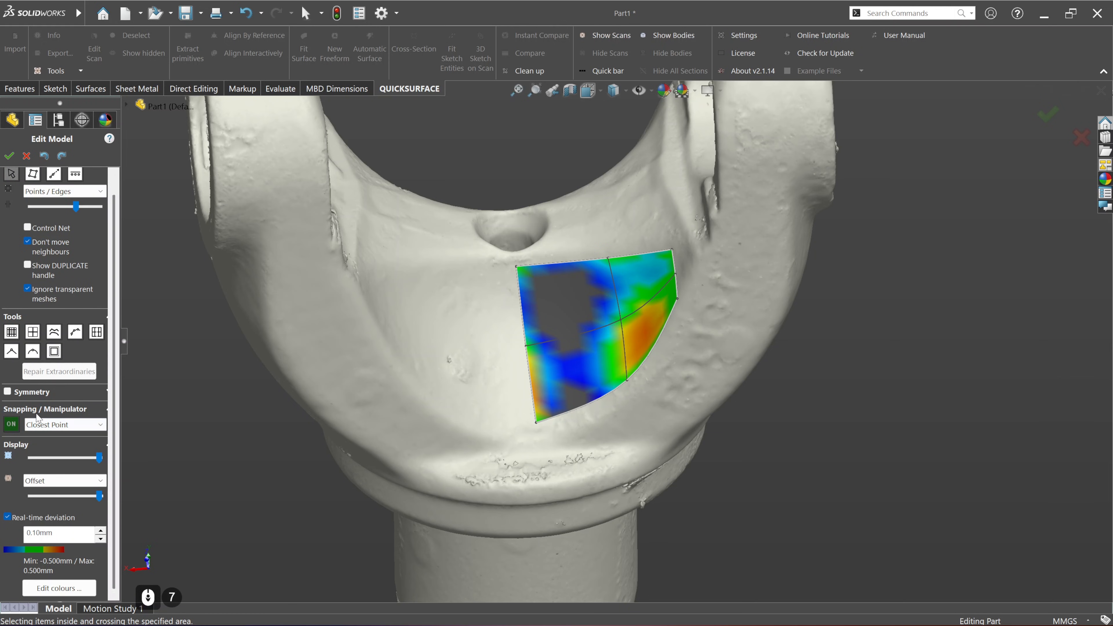
pyautogui.click(7, 391)
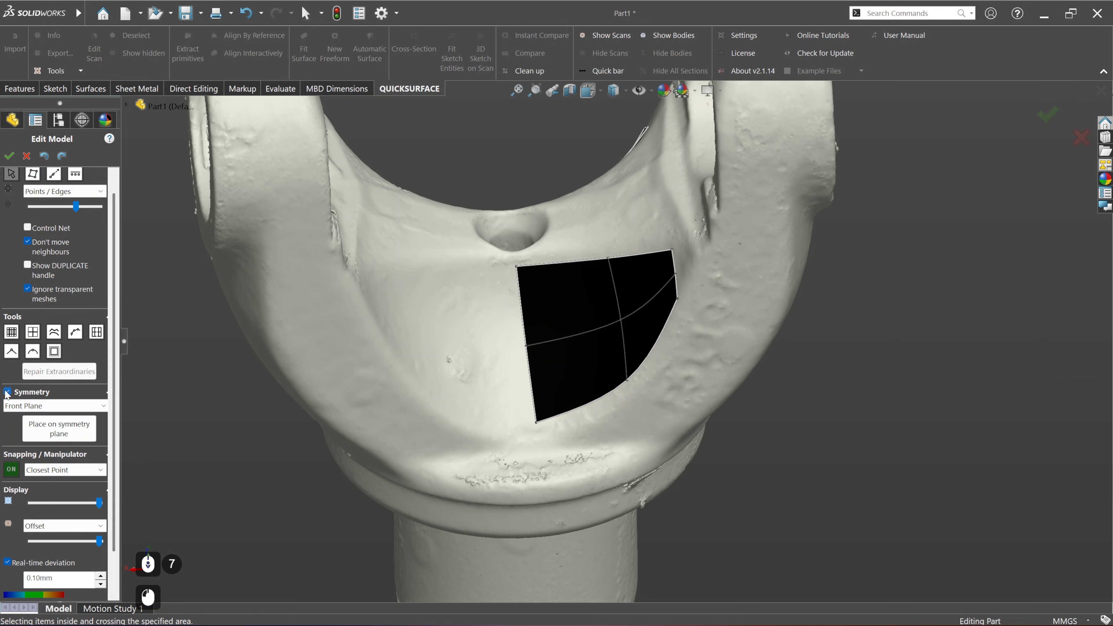
pyautogui.click(64, 408)
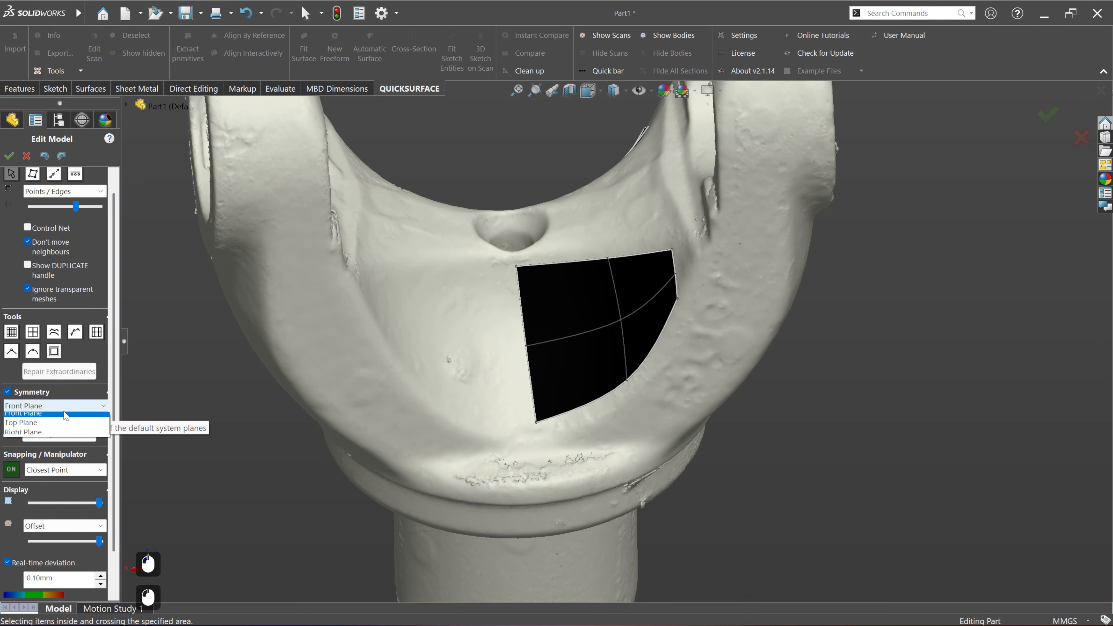
pyautogui.click(55, 436)
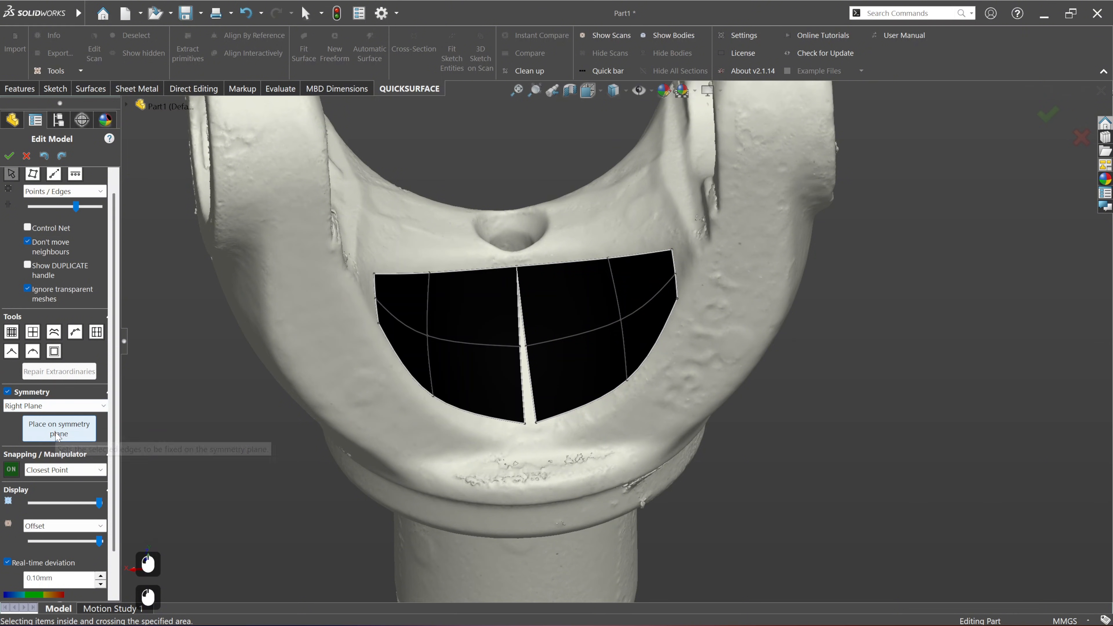
pyautogui.doubleClick(524, 326)
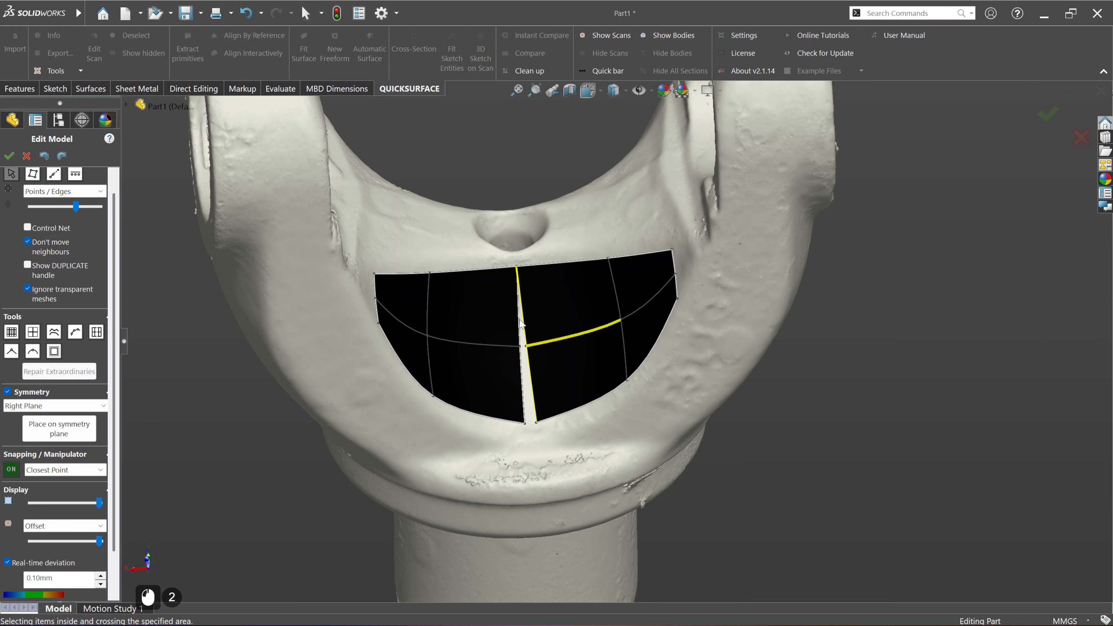
pyautogui.click(70, 434)
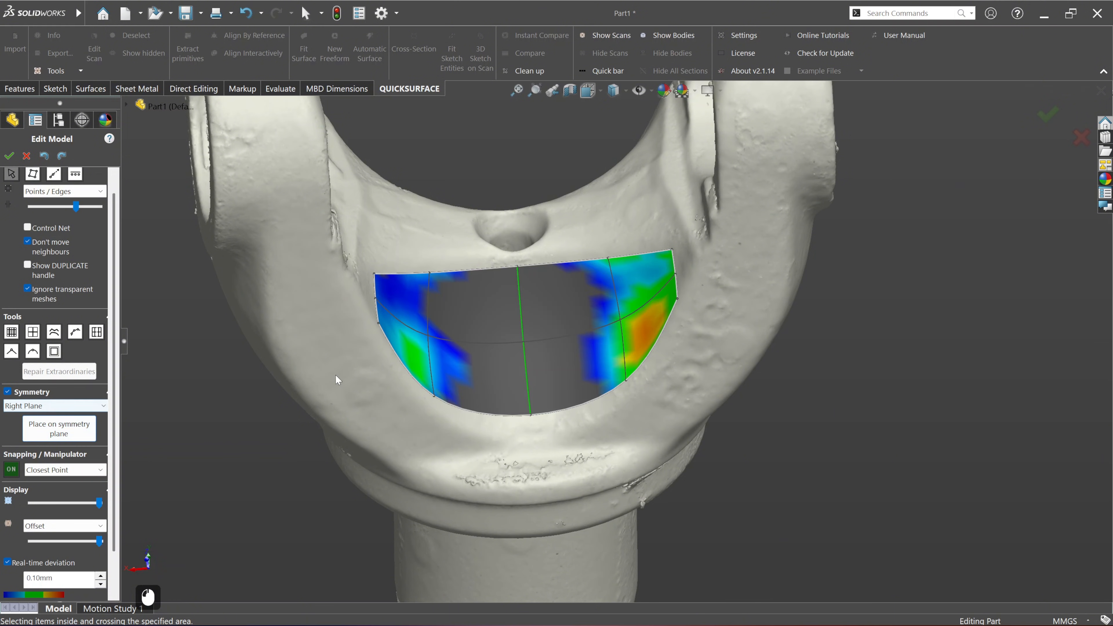
# Step: Move the upper end of the surface's centre edge, just below the hole, onto the scan
pyautogui.keyDown('ctrl'); pyautogui.moveTo(417, 378); pyautogui.dragTo(562, 323, button='middle'); pyautogui.keyUp('ctrl')
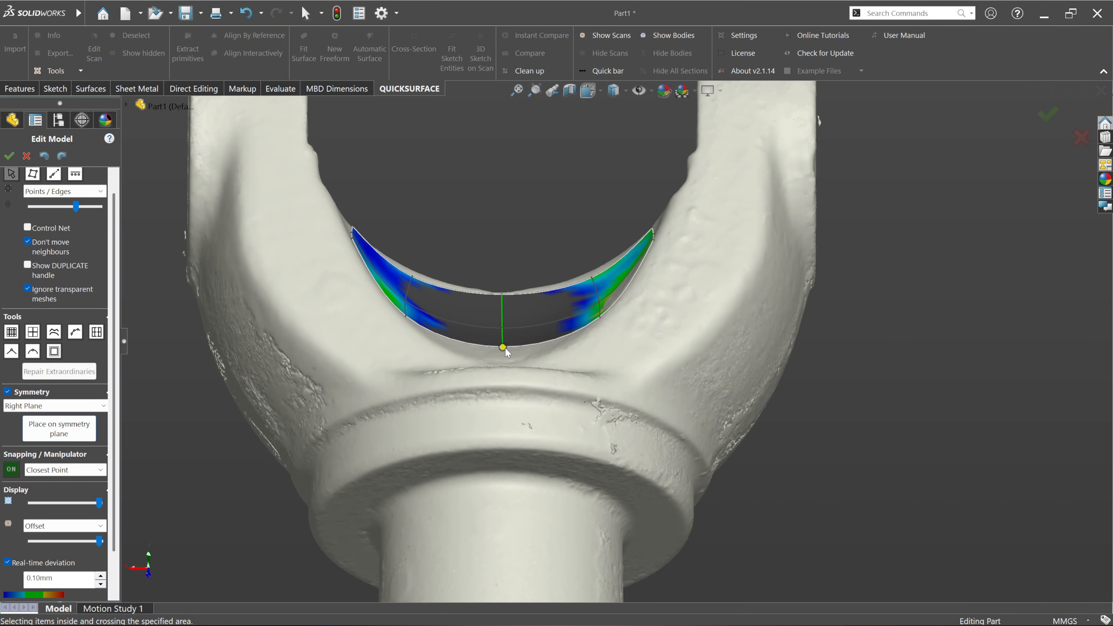
pyautogui.moveTo(591, 306); pyautogui.dragTo(529, 467, button='middle')
pyautogui.keyDown('ctrl'); pyautogui.moveTo(577, 363); pyautogui.dragTo(588, 303, button='middle'); pyautogui.keyUp('ctrl')
pyautogui.moveTo(504, 342); pyautogui.dragTo(431, 391, button='middle')
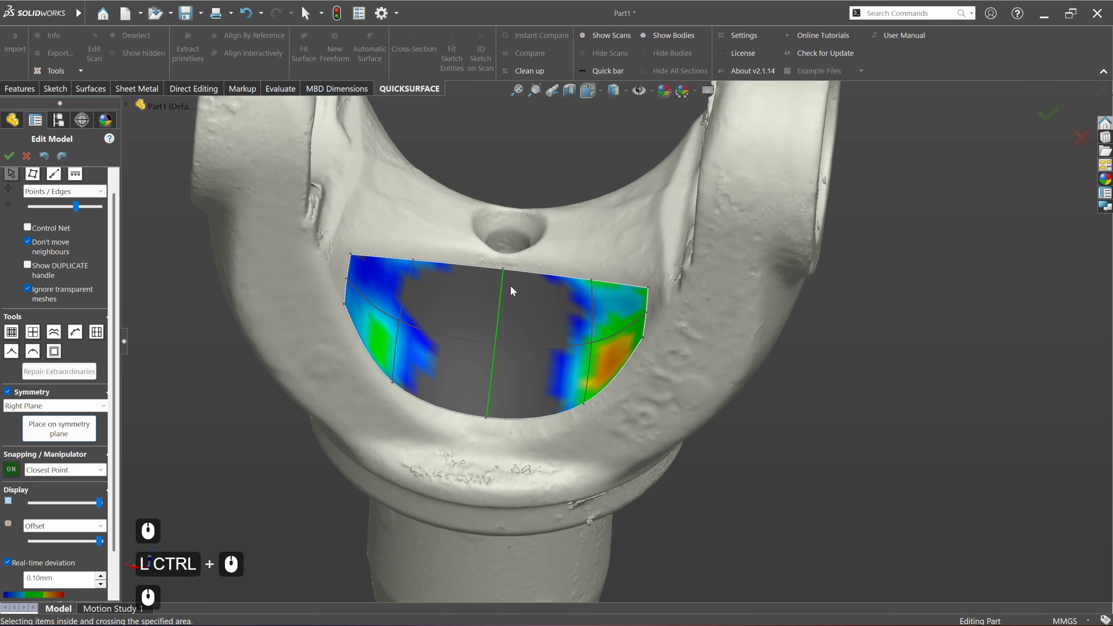
pyautogui.click(502, 268)
pyautogui.moveTo(501, 267); pyautogui.dragTo(503, 269)
# Step: Snap the middle point and the lower end of the surface's centre edge onto the scan
pyautogui.click(495, 344)
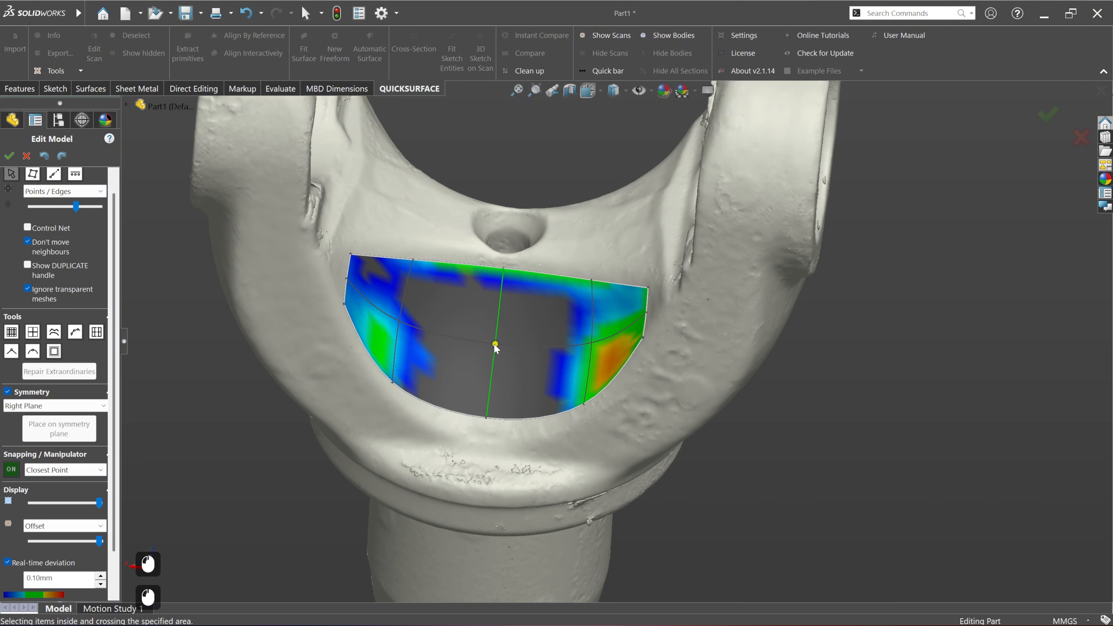
pyautogui.scroll(5, 44, 249)
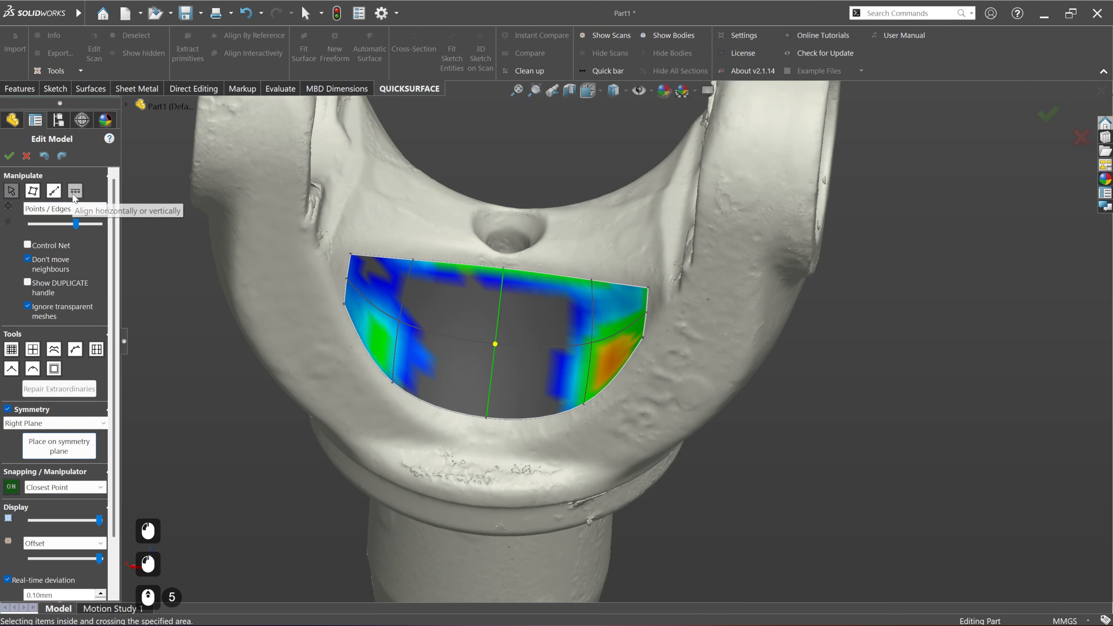
pyautogui.click(75, 351)
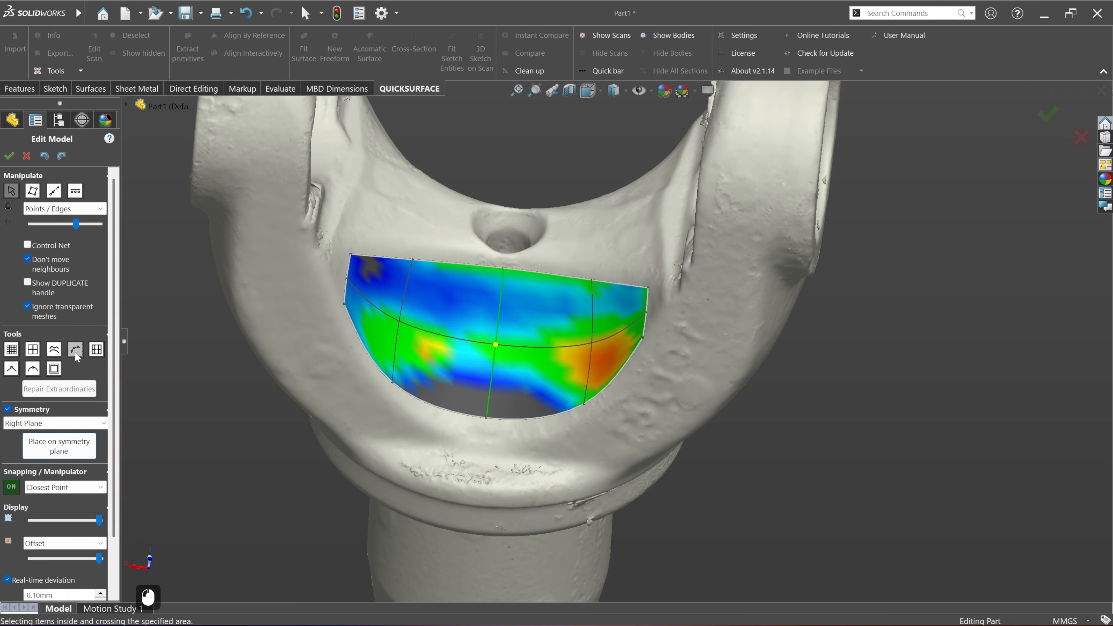
pyautogui.click(487, 419)
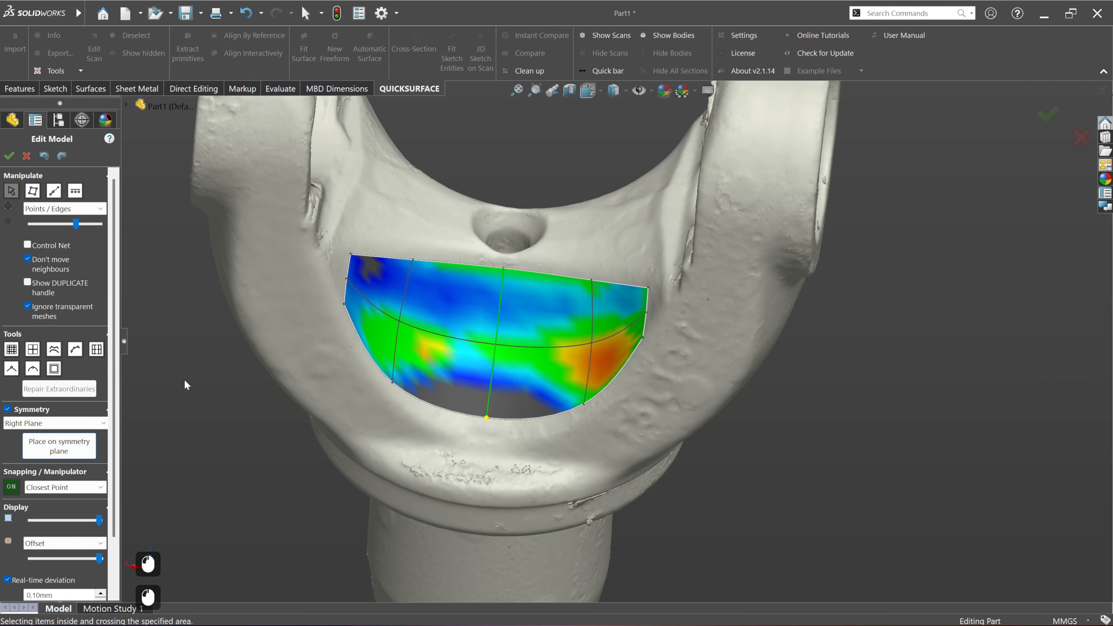
pyautogui.click(77, 355)
# Step: Shift the middle crosswise edge beside the centre line slightly toward the hole, keeping it on the scan
pyautogui.moveTo(613, 447); pyautogui.dragTo(591, 345, button='middle')
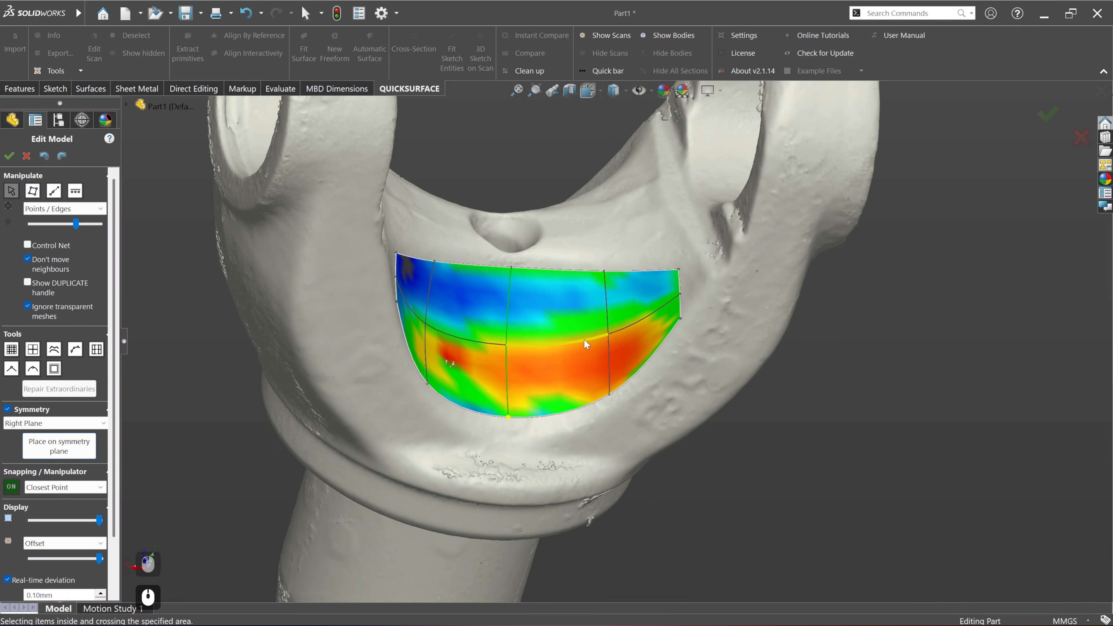
pyautogui.click(576, 341)
pyautogui.moveTo(575, 347); pyautogui.dragTo(608, 323)
pyautogui.hotkey('ctrl', 'z')
pyautogui.click(607, 332)
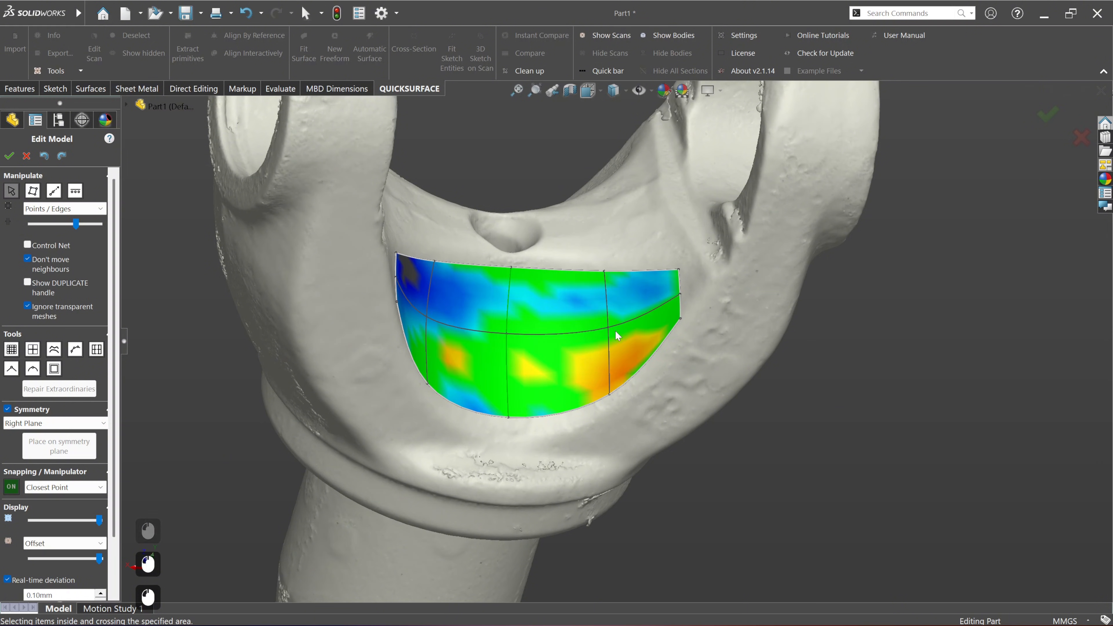
# Step: Snap the lower end of the dividing edge between the centre line and the yoke arm onto the scan
pyautogui.moveTo(614, 390); pyautogui.dragTo(626, 334, button='middle')
pyautogui.moveTo(635, 316); pyautogui.dragTo(618, 356)
pyautogui.click(614, 394)
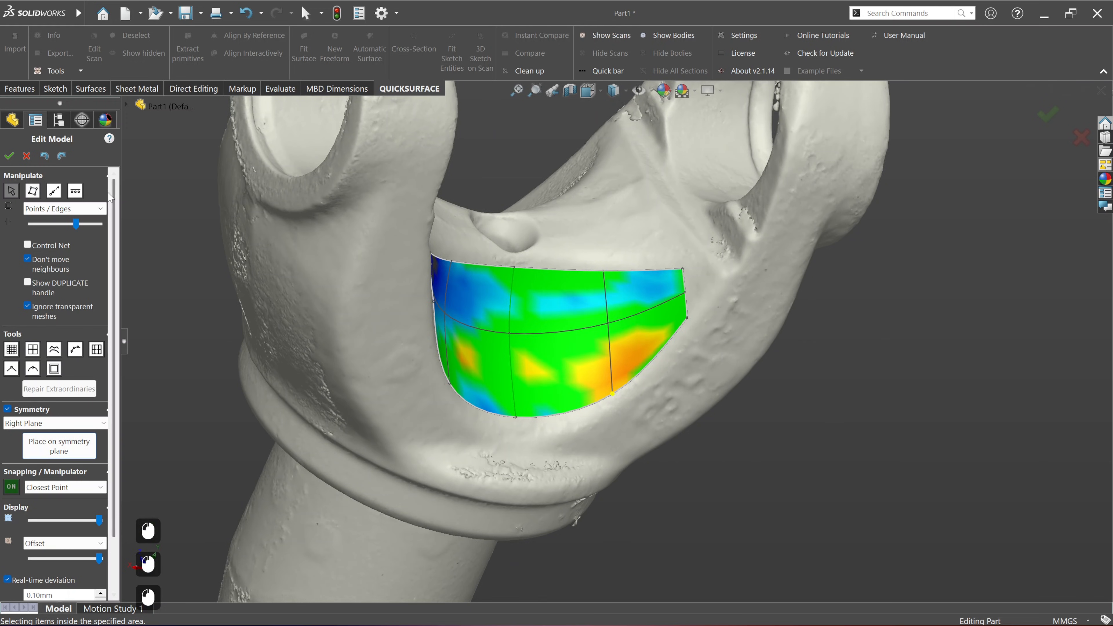
pyautogui.click(75, 353)
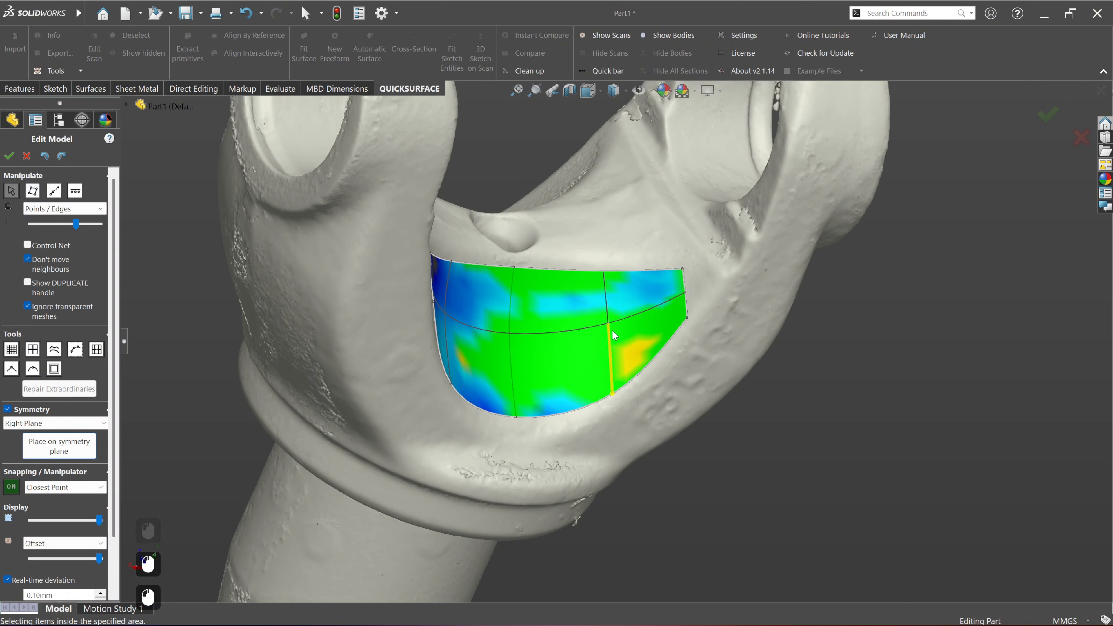
pyautogui.moveTo(613, 335)
pyautogui.mouseDown(button='middle')
pyautogui.moveTo(602, 310)
pyautogui.moveTo(595, 325)
pyautogui.mouseUp(button='middle')
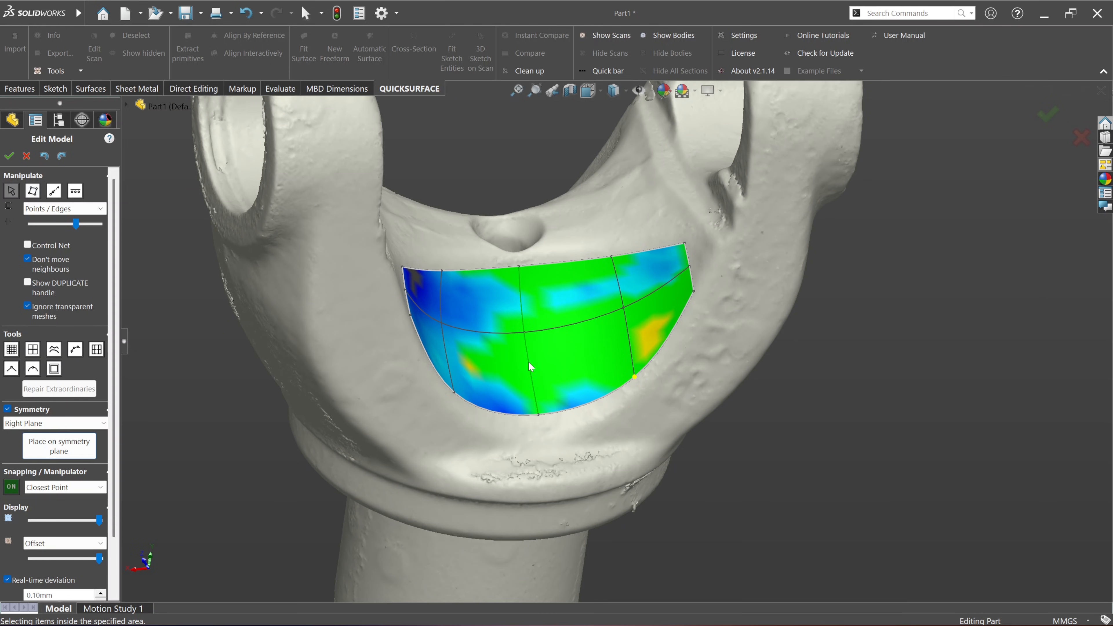
# Step: Extrude the surface's upper boundary toward the hole and its curved lower boundary down toward the collar
pyautogui.scroll(3, 568, 366)
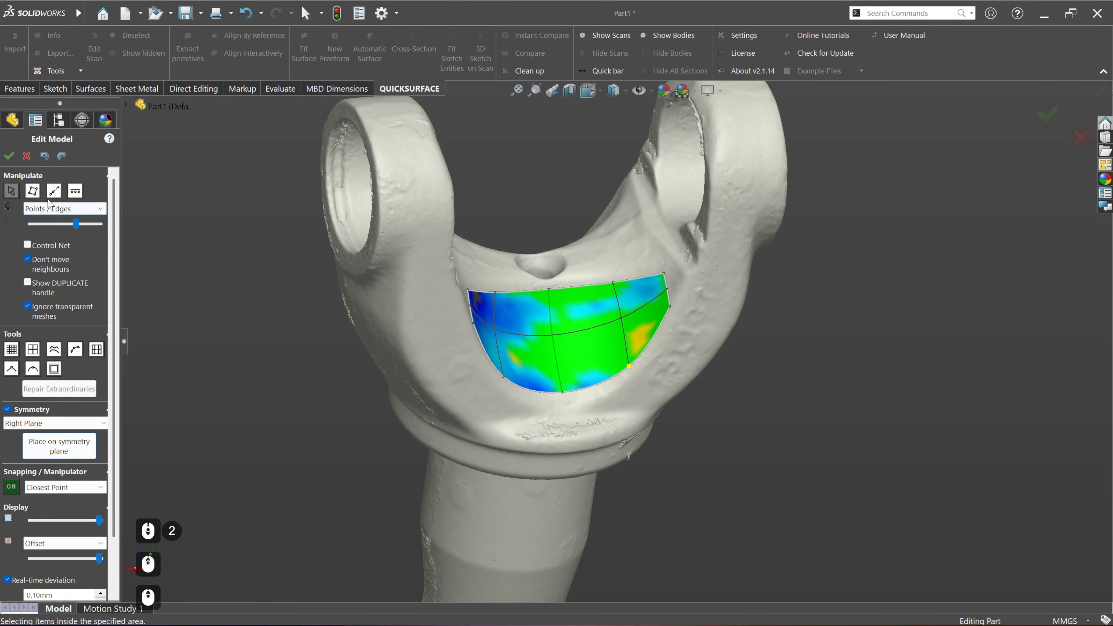
pyautogui.click(52, 193)
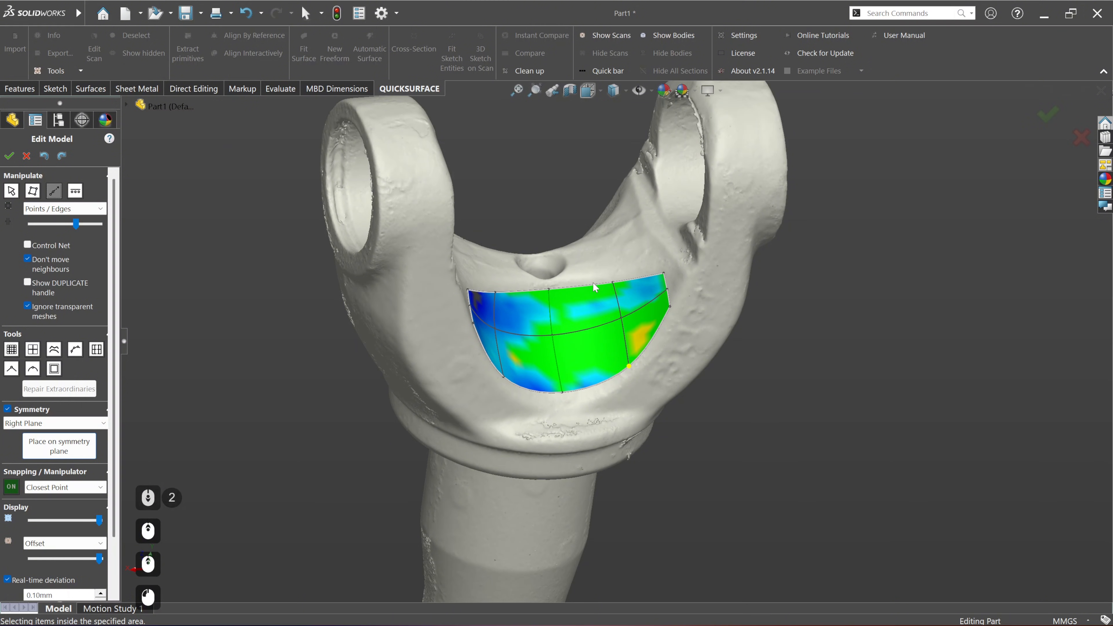
pyautogui.scroll(2, 642, 281)
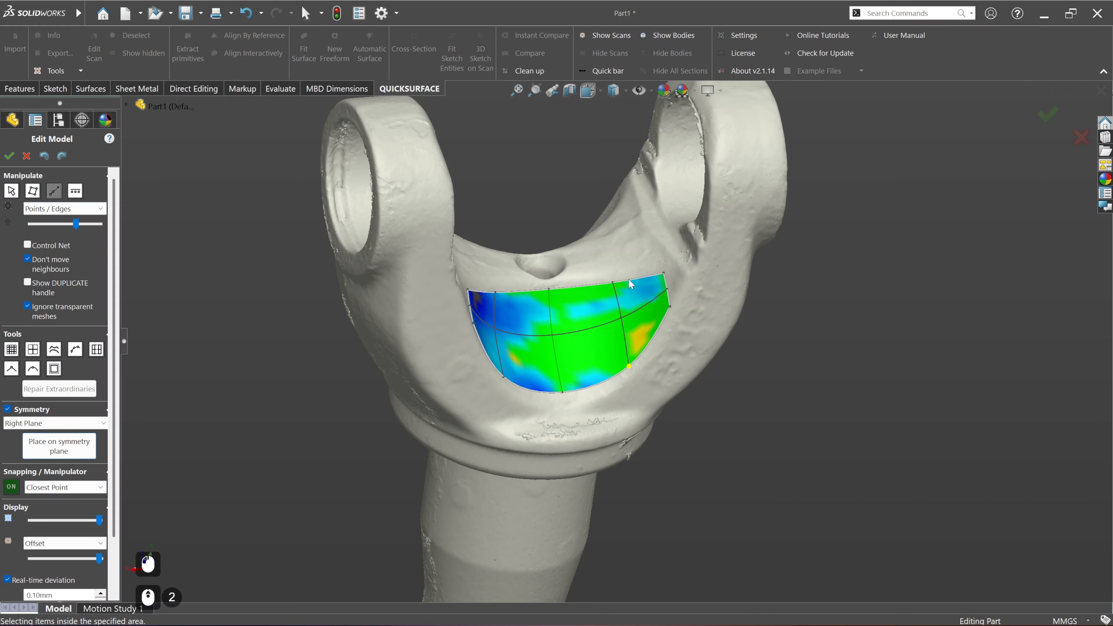
pyautogui.scroll(2, 633, 281)
pyautogui.scroll(-2, 594, 320)
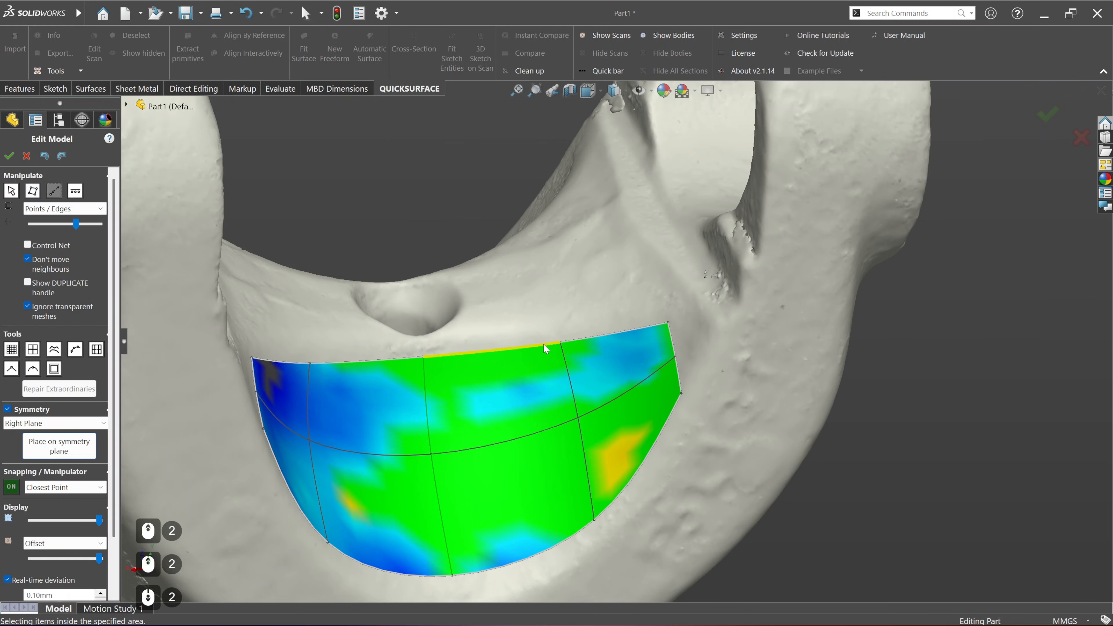
pyautogui.moveTo(544, 344); pyautogui.dragTo(545, 272)
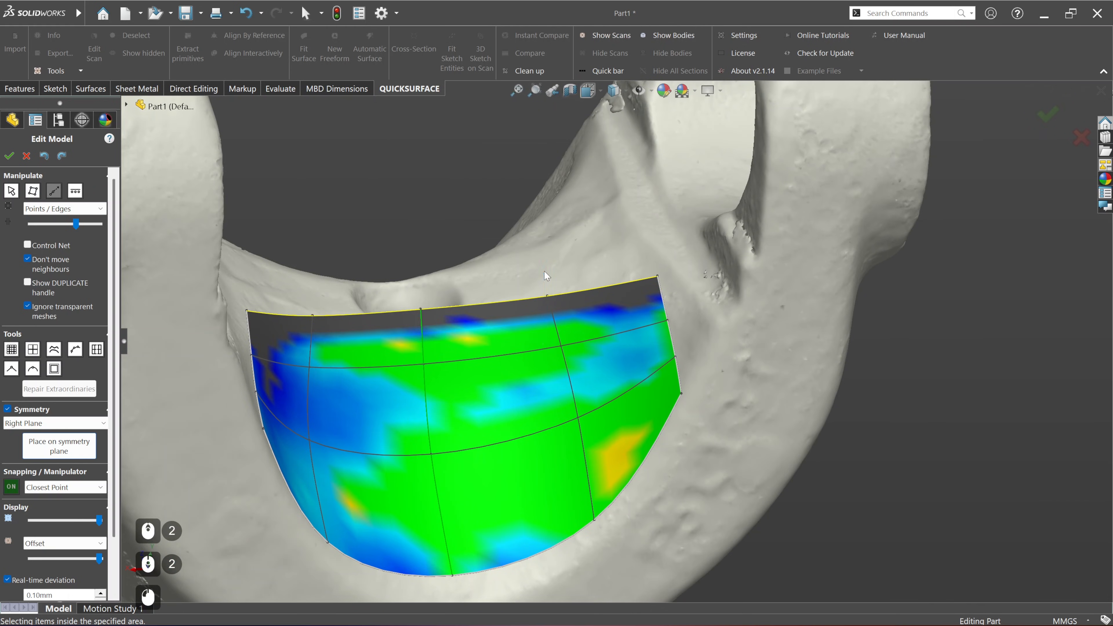
pyautogui.scroll(-3, 591, 364)
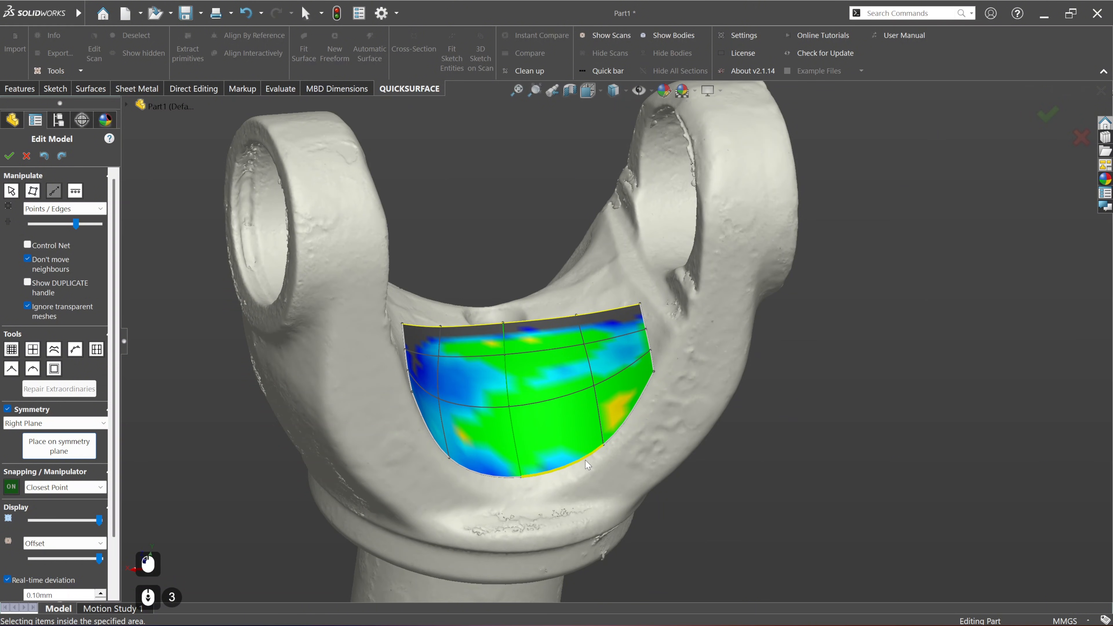
pyautogui.moveTo(585, 460); pyautogui.dragTo(624, 540)
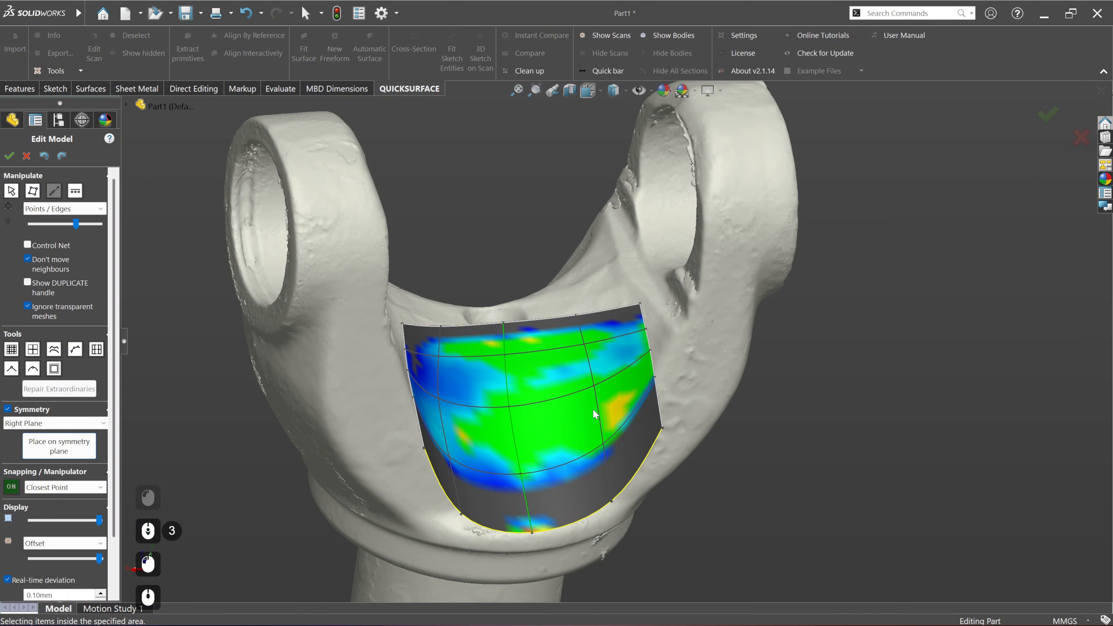
# Step: Extrude the surface's side boundary outward into the yoke arm, mirrored on the opposite side
pyautogui.moveTo(592, 409); pyautogui.dragTo(657, 386, button='middle')
pyautogui.moveTo(652, 389); pyautogui.dragTo(747, 368)
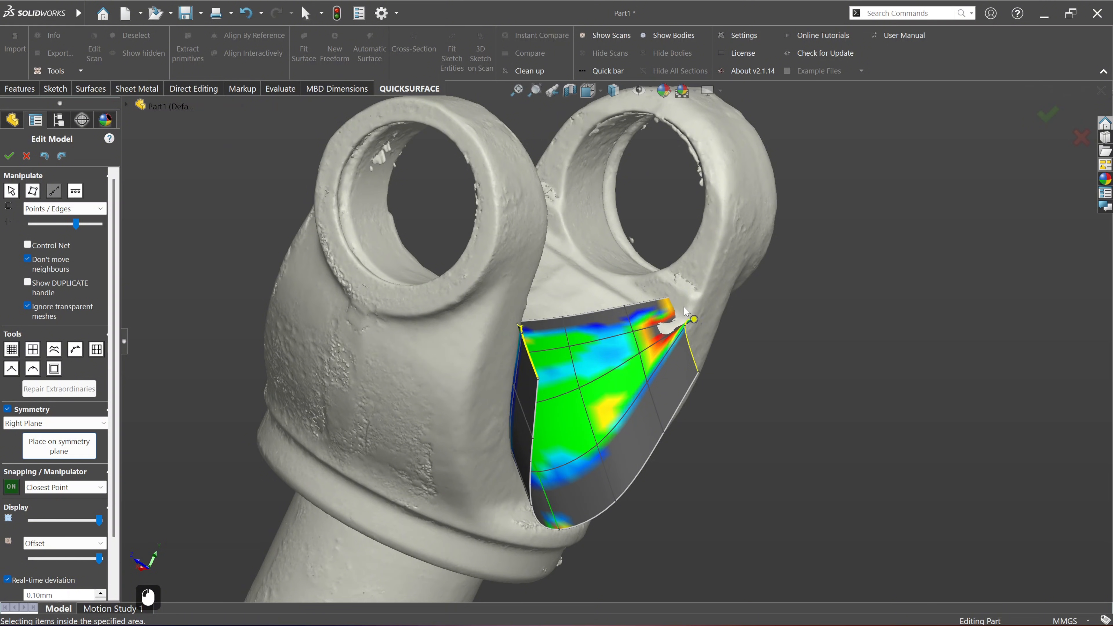
pyautogui.moveTo(686, 307); pyautogui.dragTo(638, 321, button='middle')
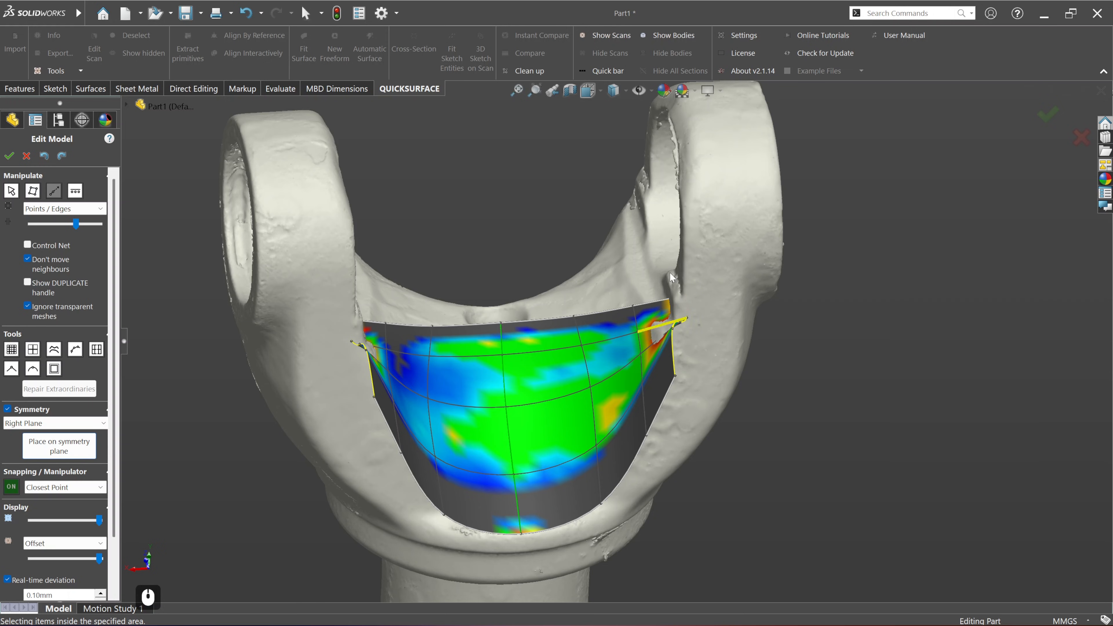
# Step: Accept the symmetric freeform surface and hide the scan to view the surface alone
pyautogui.click(599, 37)
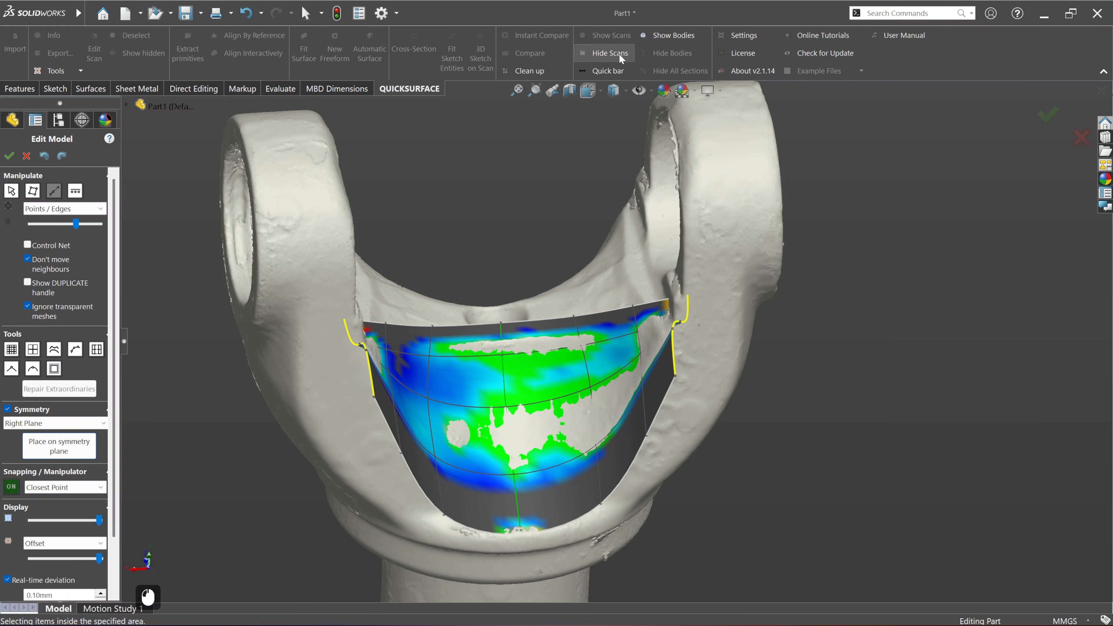
pyautogui.click(619, 53)
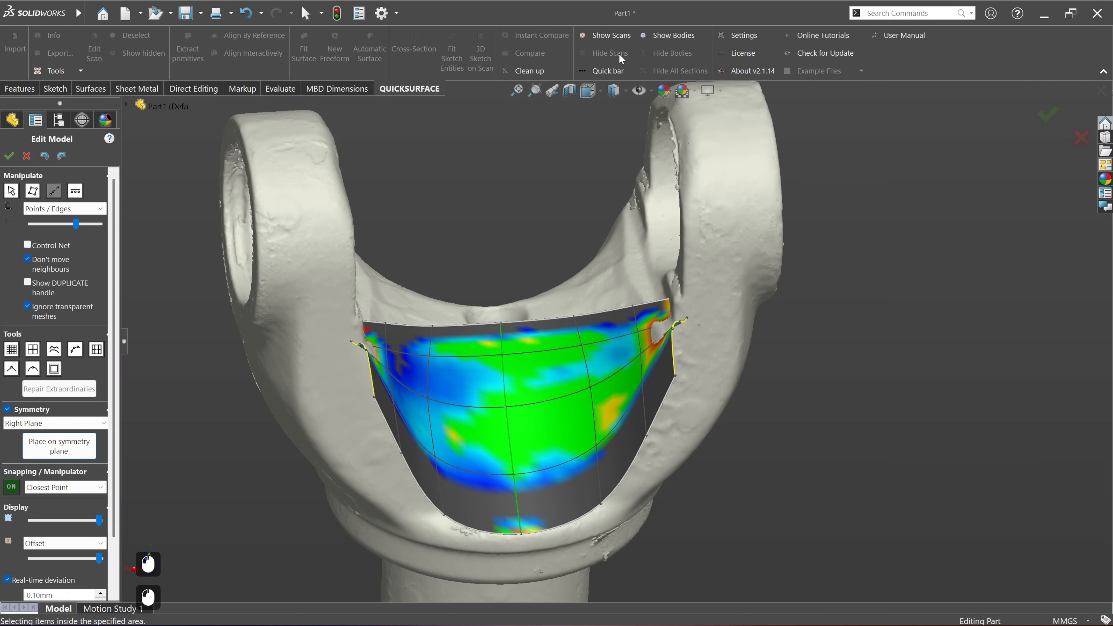
pyautogui.click(8, 156)
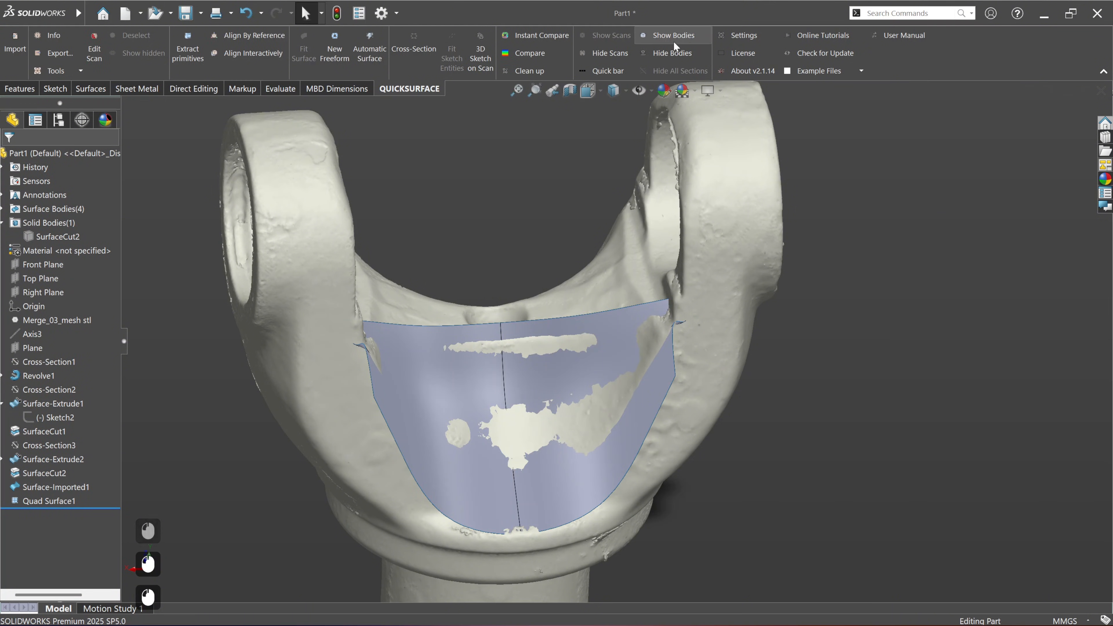
pyautogui.click(614, 51)
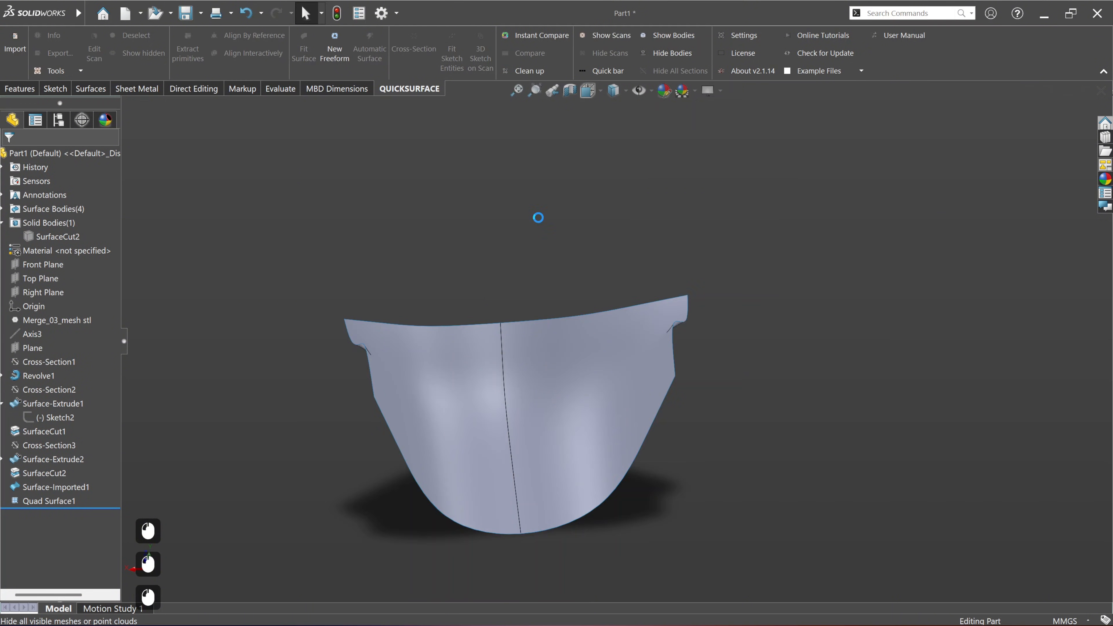
# Step: Reopen Quad Surface1 for editing, with its kinked side boundary in close view
pyautogui.click(644, 380)
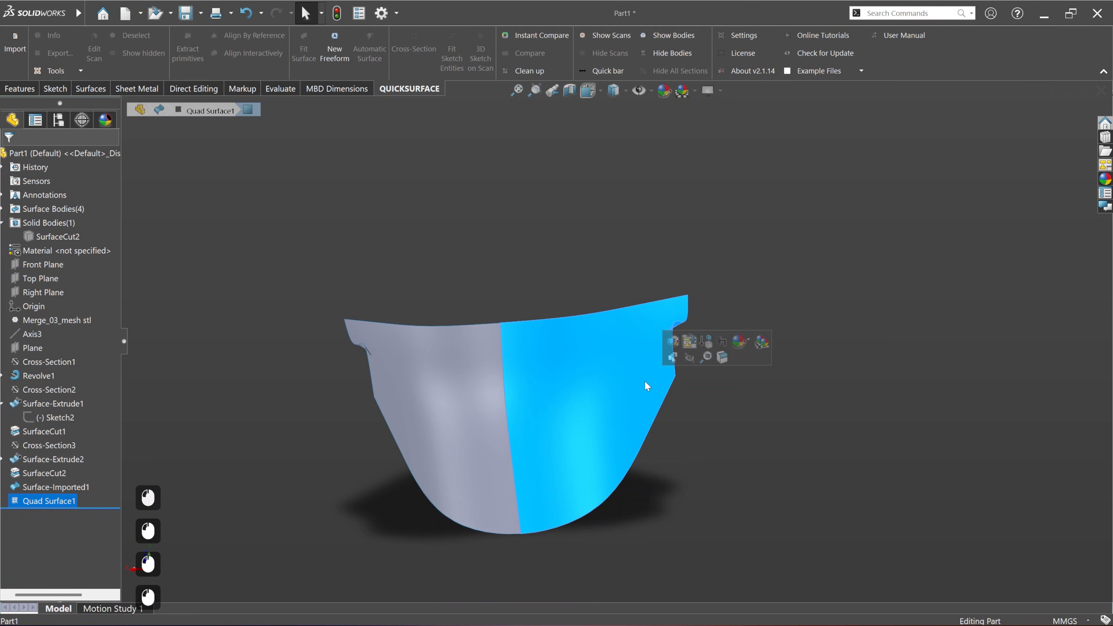
pyautogui.rightClick(59, 504)
pyautogui.click(72, 304)
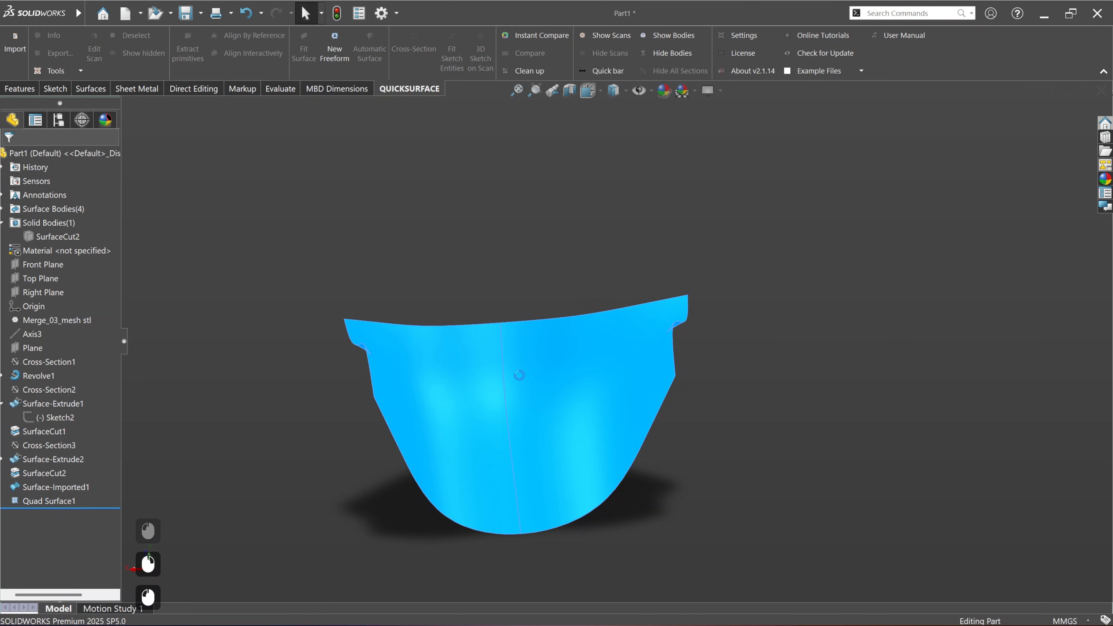
pyautogui.scroll(2, 660, 361)
pyautogui.moveTo(660, 362); pyautogui.dragTo(682, 377, button='middle')
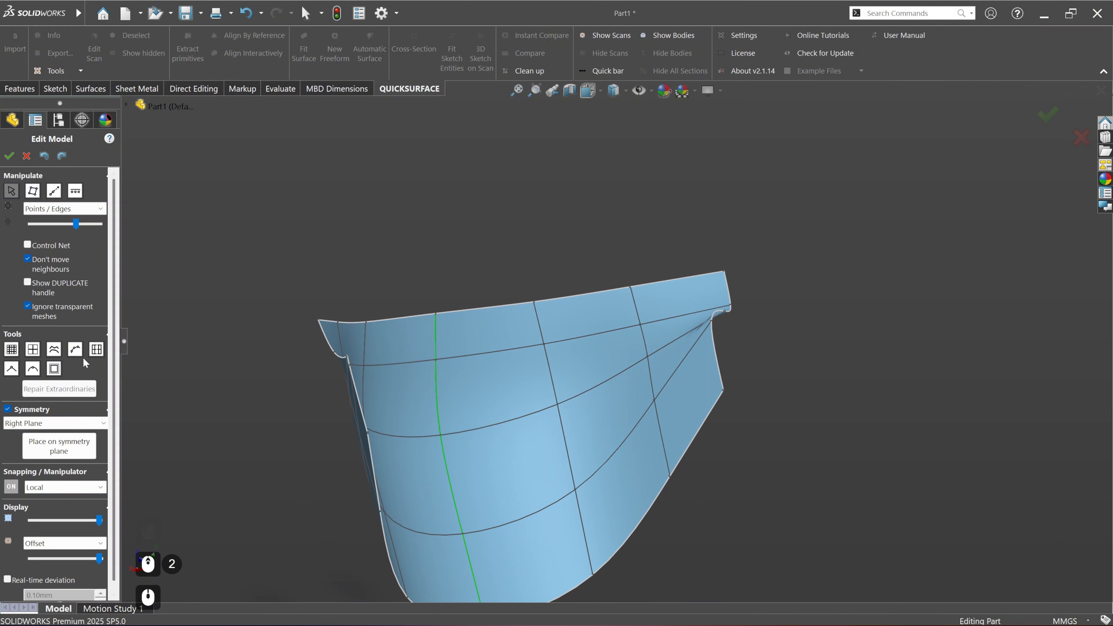
# Step: Select the whole kinked side boundary of the surface and smooth its points several times
pyautogui.click(17, 489)
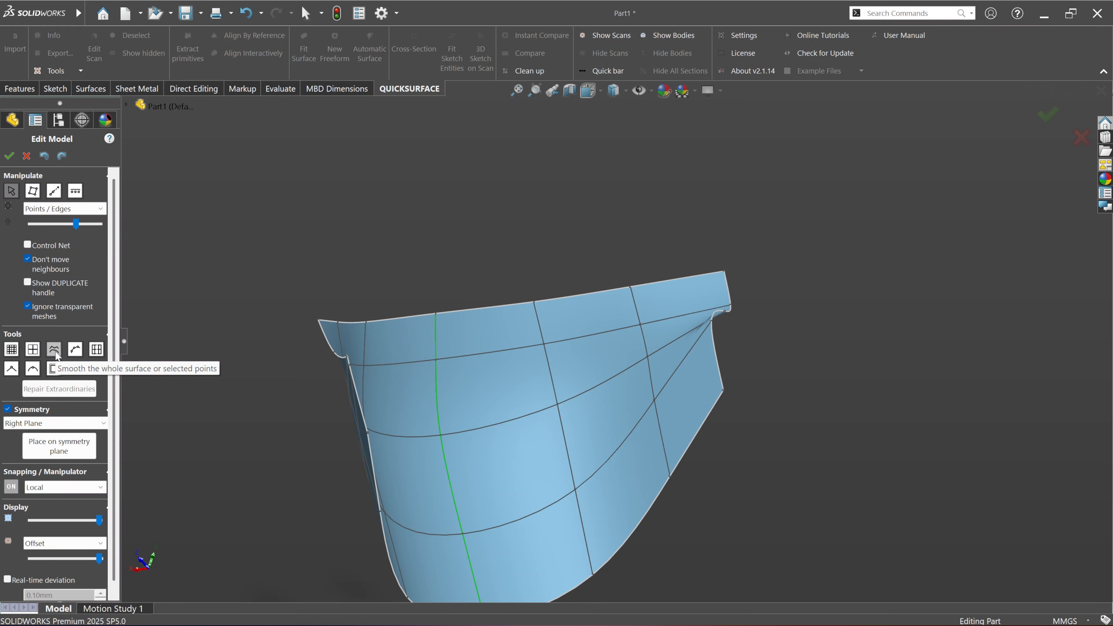
pyautogui.doubleClick(719, 364)
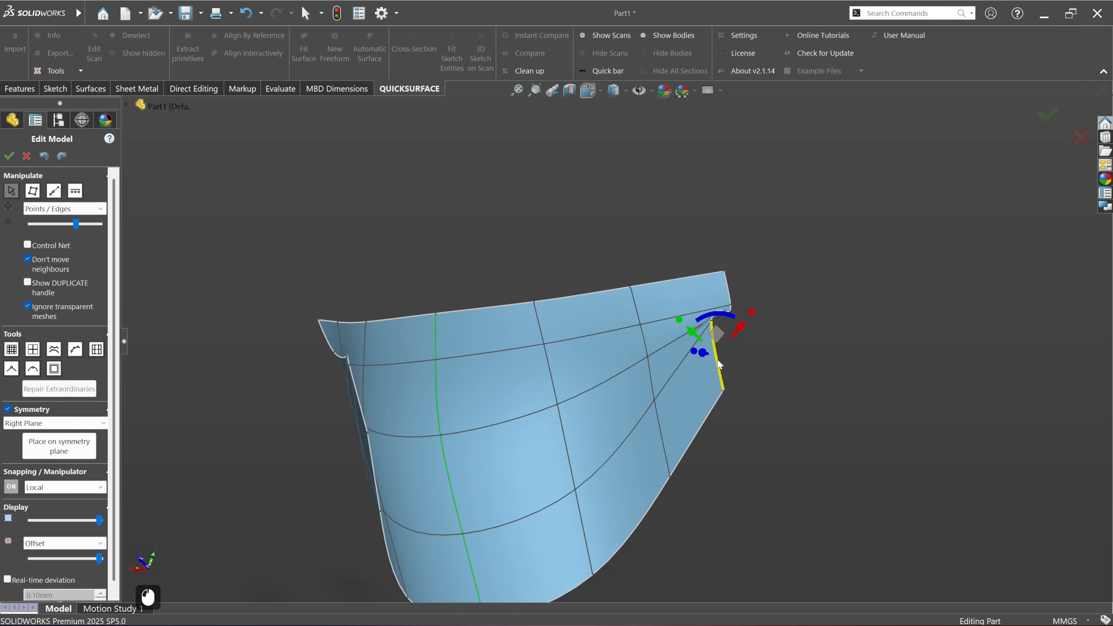
pyautogui.click(60, 352)
pyautogui.tripleClick(60, 352)
pyautogui.click(60, 350)
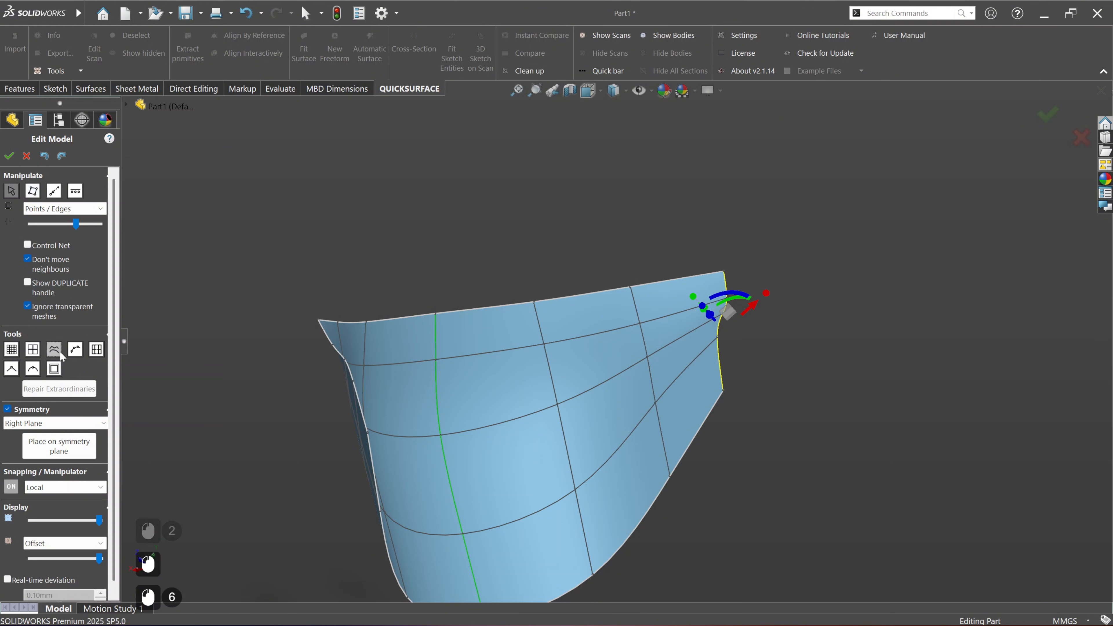
# Step: Keep smoothing the selected side boundary of the surface until its points form a straight, evenly spaced line
pyautogui.click(60, 351)
pyautogui.click(60, 351)
pyautogui.click(60, 351)
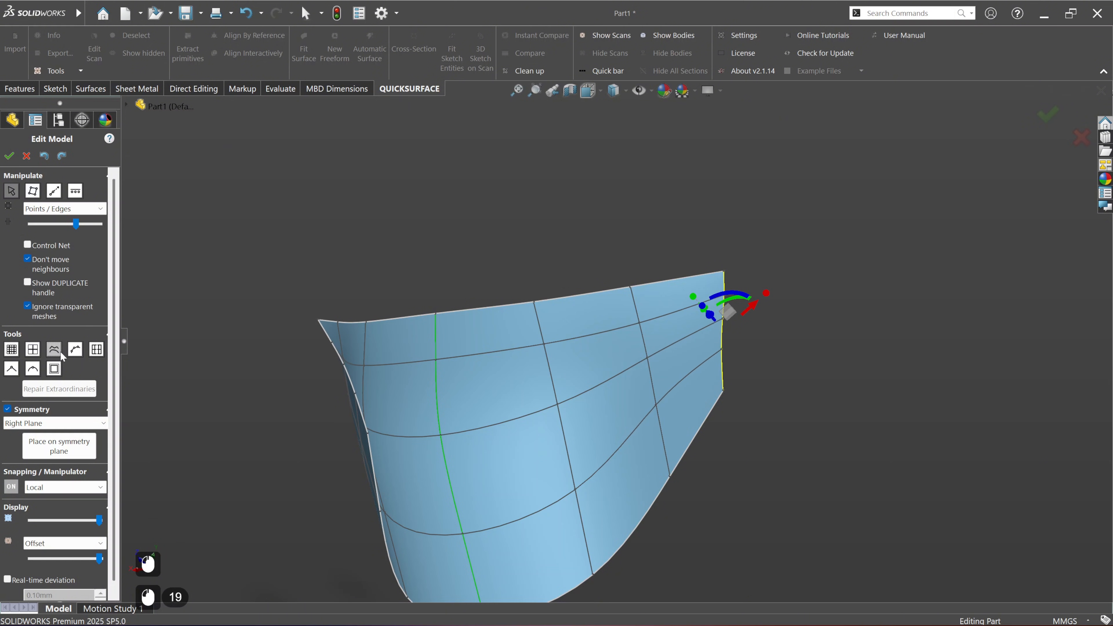
pyautogui.click(60, 351)
pyautogui.click(60, 351)
pyautogui.click(60, 351)
pyautogui.click(60, 351)
pyautogui.doubleClick(60, 350)
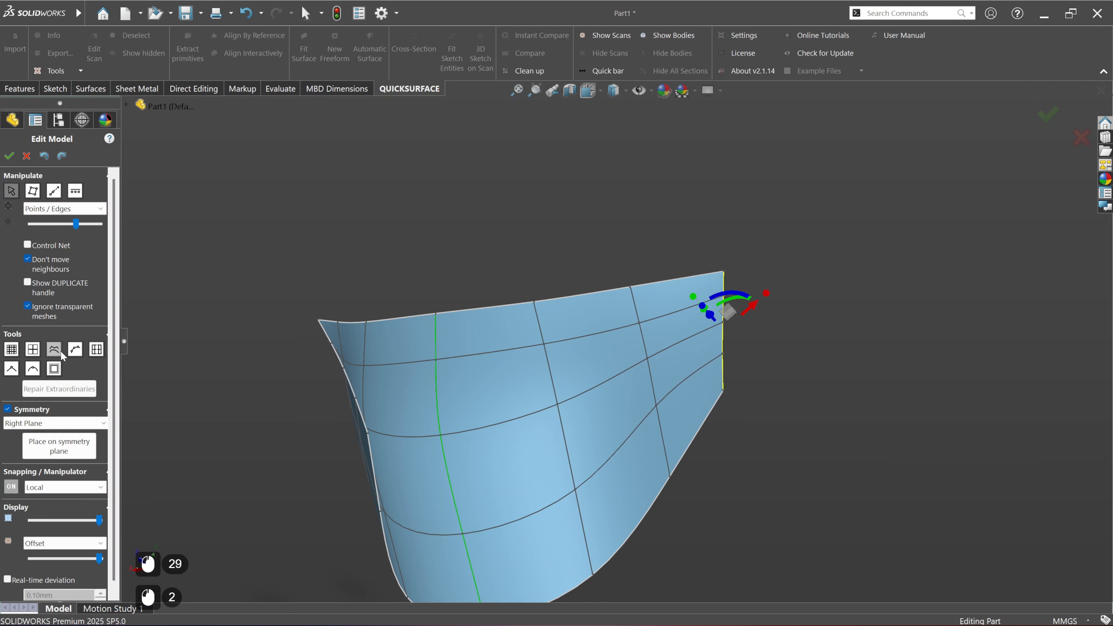
pyautogui.moveTo(613, 403); pyautogui.dragTo(509, 280, button='middle')
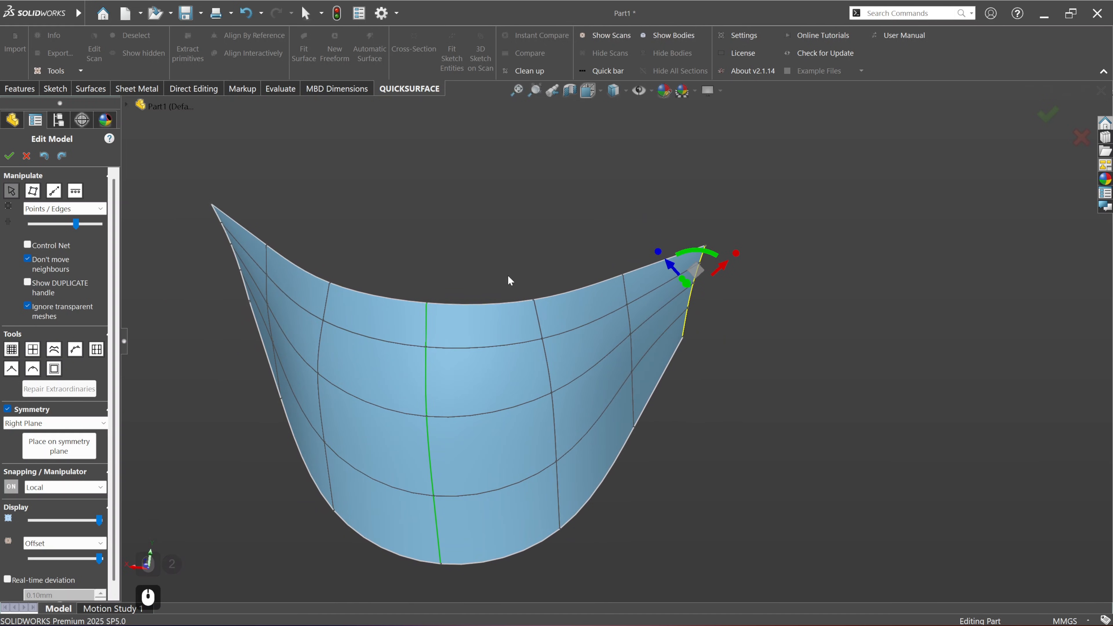
# Step: Show the scan and the SurfaceCut2 solid body together with the surface being edited
pyautogui.click(598, 36)
pyautogui.moveTo(697, 310)
pyautogui.mouseDown(button='middle')
pyautogui.moveTo(725, 307)
pyautogui.moveTo(709, 324)
pyautogui.mouseUp(button='middle')
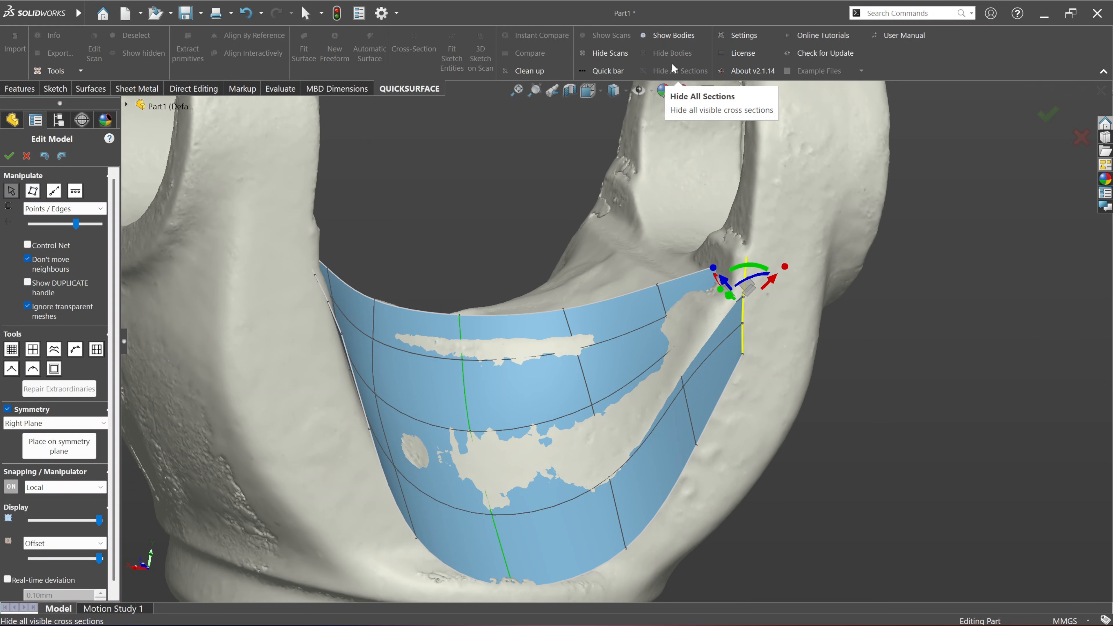
pyautogui.click(126, 105)
pyautogui.click(175, 189)
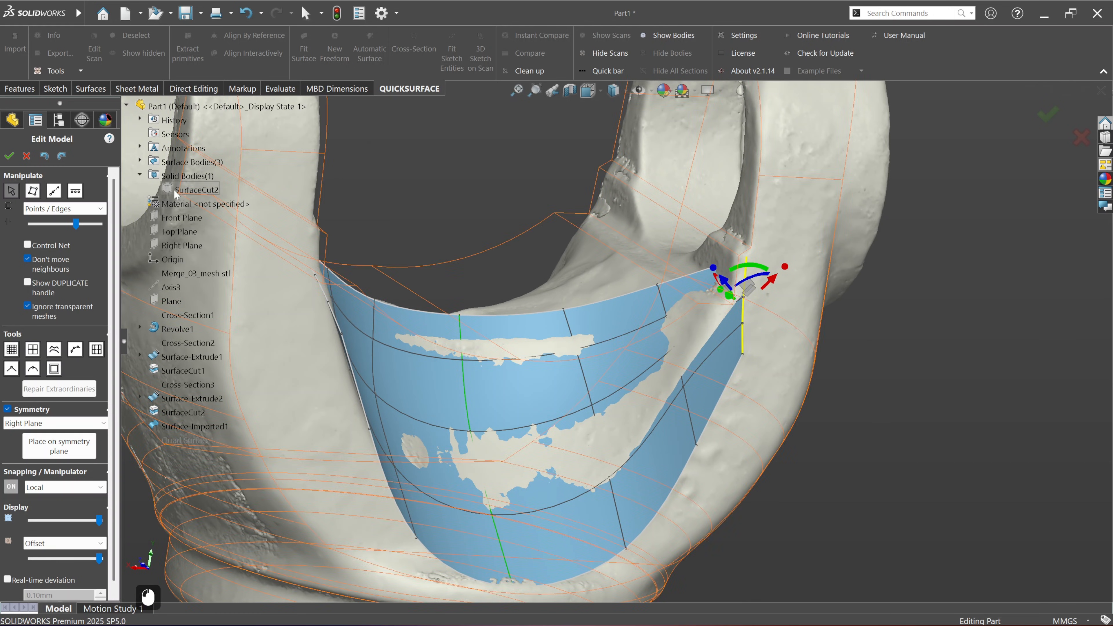
pyautogui.rightClick(176, 189)
pyautogui.click(201, 217)
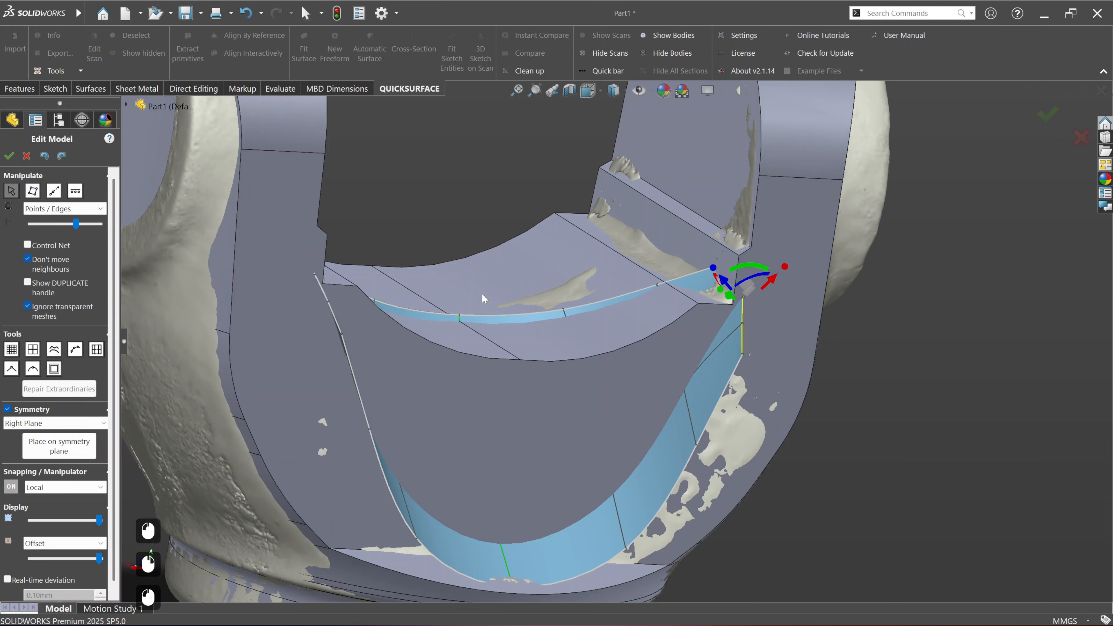
# Step: Shift the selected side boundary slightly inward near the solid's inner corner at the yoke arm, mirrored on the opposite side
pyautogui.moveTo(712, 327); pyautogui.dragTo(660, 322, button='middle')
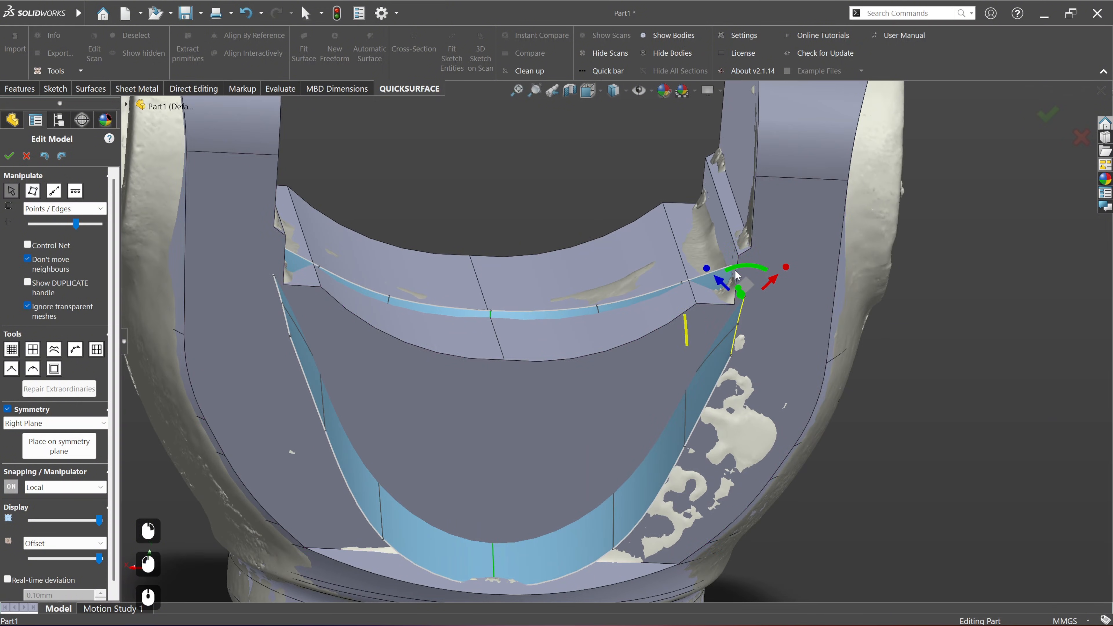
pyautogui.scroll(3, 736, 281)
pyautogui.scroll(-1, 895, 310)
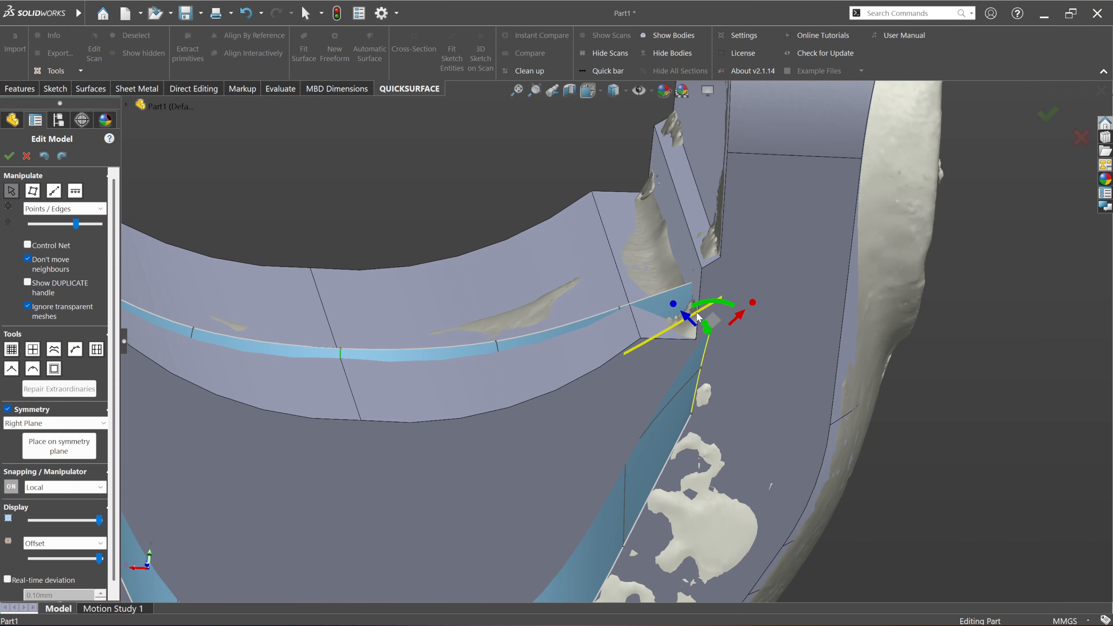
pyautogui.moveTo(689, 321); pyautogui.dragTo(680, 319)
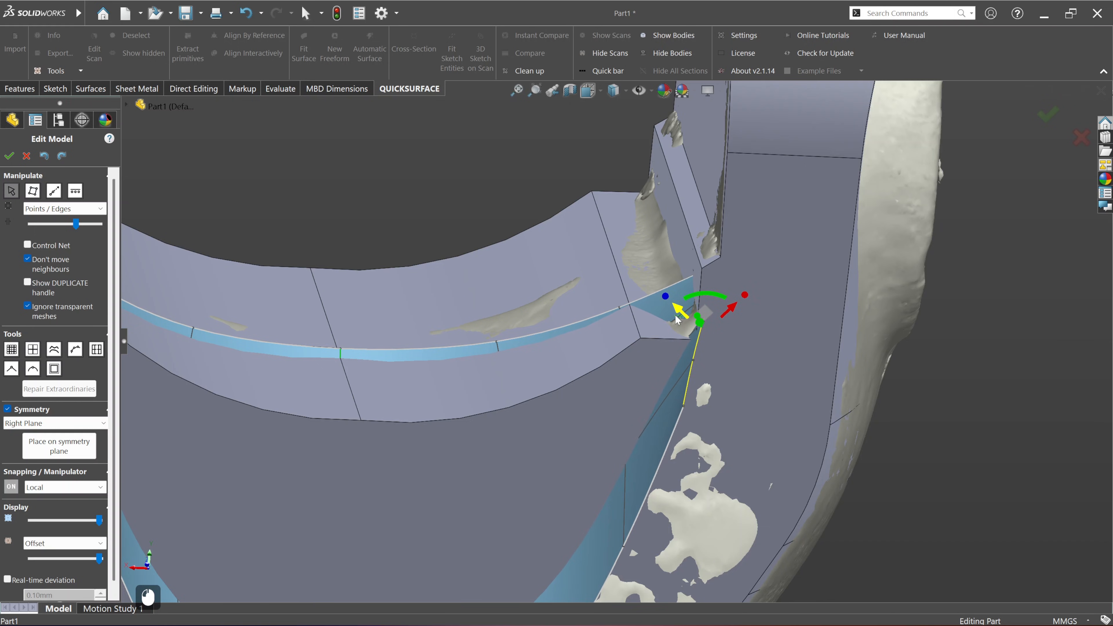
pyautogui.moveTo(675, 317); pyautogui.dragTo(674, 314)
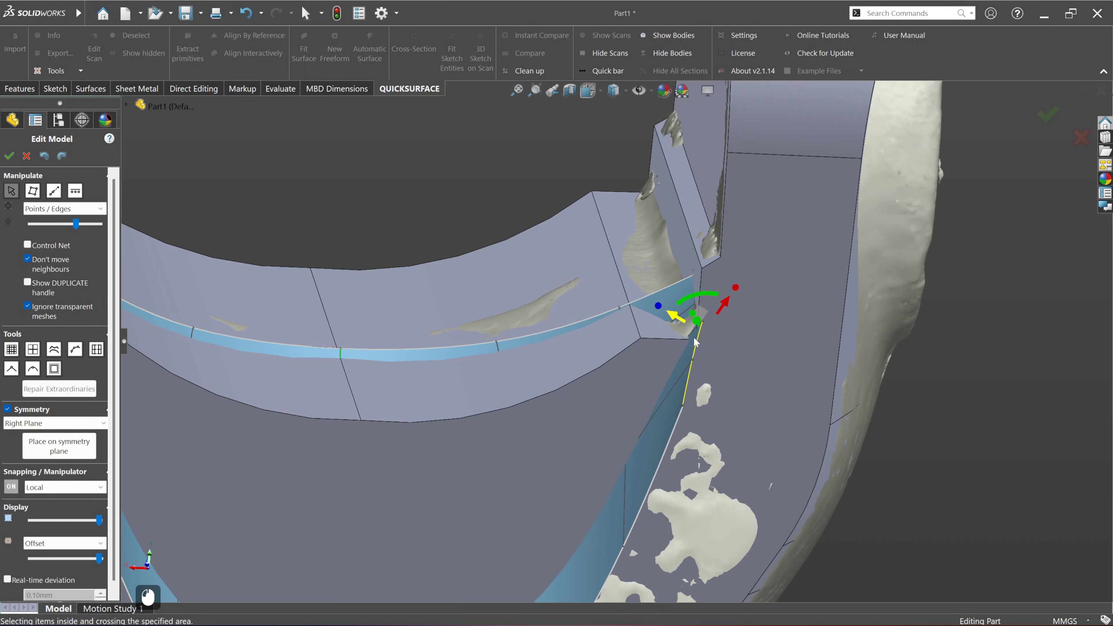
pyautogui.moveTo(694, 339); pyautogui.dragTo(670, 295, button='middle')
# Step: Check both side boundaries against the solid body and accept the surface edit
pyautogui.scroll(3, 675, 309)
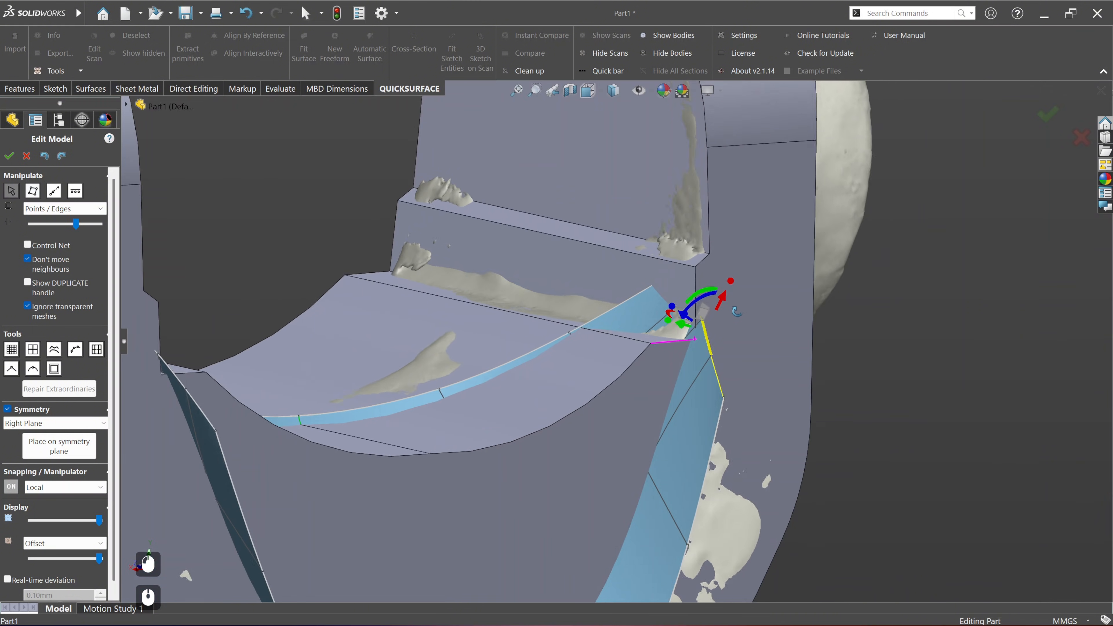
pyautogui.scroll(3, 621, 371)
pyautogui.moveTo(621, 371); pyautogui.dragTo(604, 379, button='middle')
pyautogui.scroll(2, 273, 398)
pyautogui.moveTo(437, 384); pyautogui.dragTo(386, 384, button='middle')
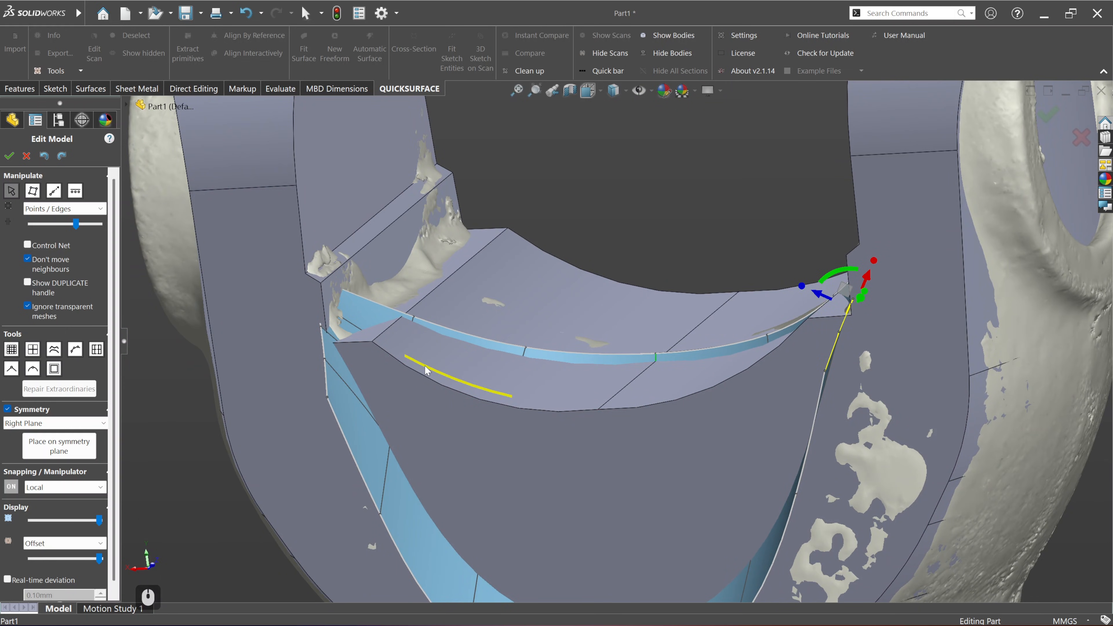
pyautogui.scroll(3, 454, 373)
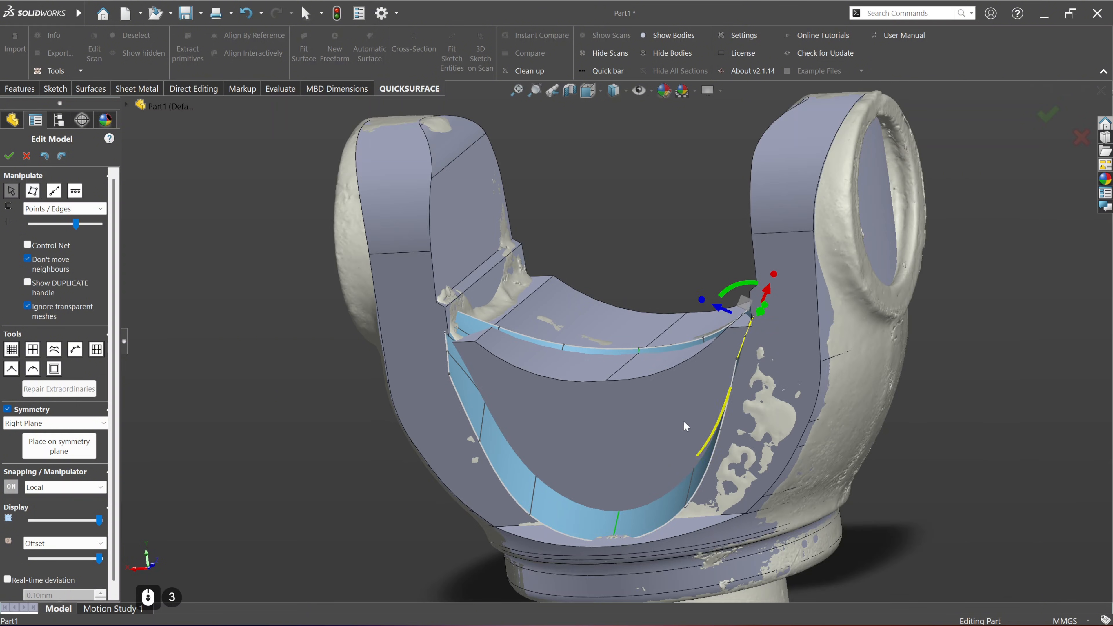
pyautogui.moveTo(713, 421); pyautogui.dragTo(706, 443, button='middle')
pyautogui.click(10, 153)
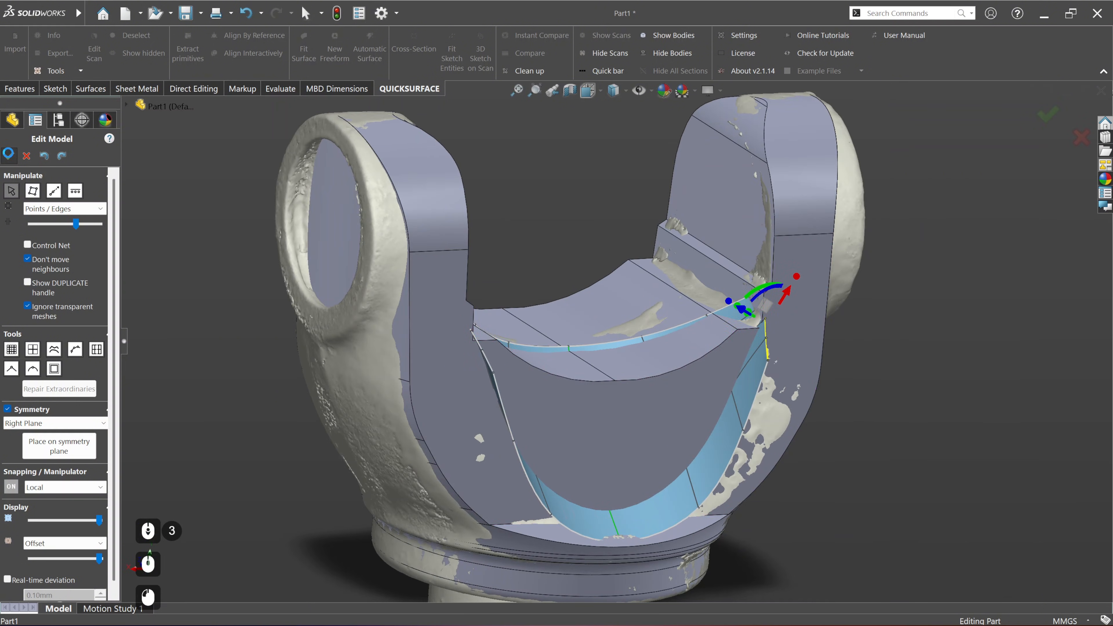
# Step: Try to cut the solid body with Quad Surface1
pyautogui.scroll(-2, 745, 346)
pyautogui.moveTo(727, 350); pyautogui.dragTo(713, 378, button='middle')
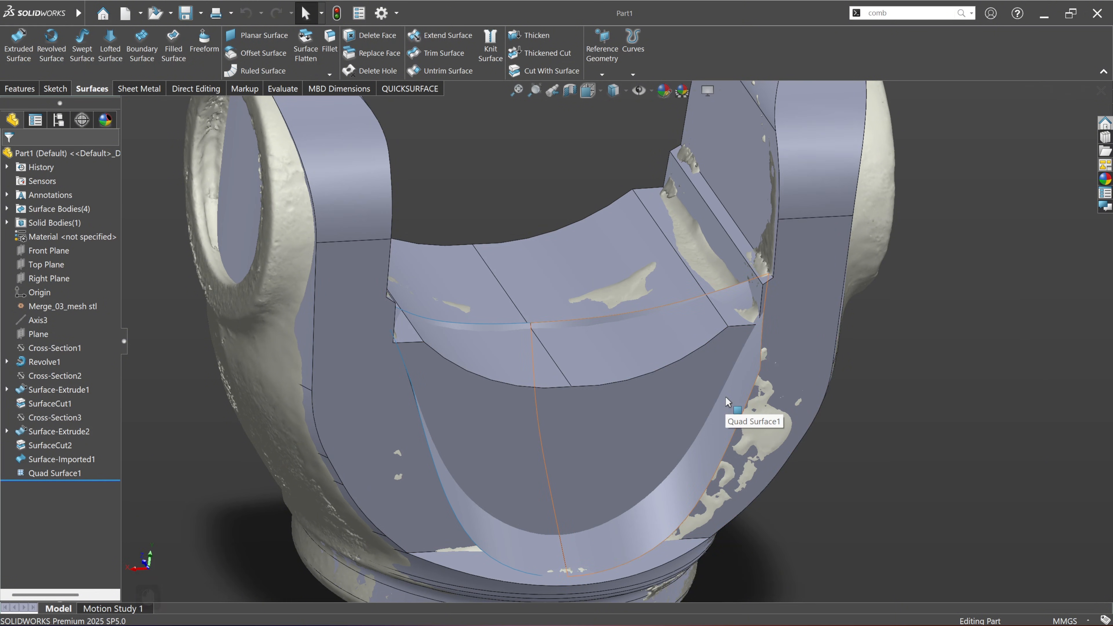
pyautogui.moveTo(726, 397); pyautogui.dragTo(536, 329, button='middle')
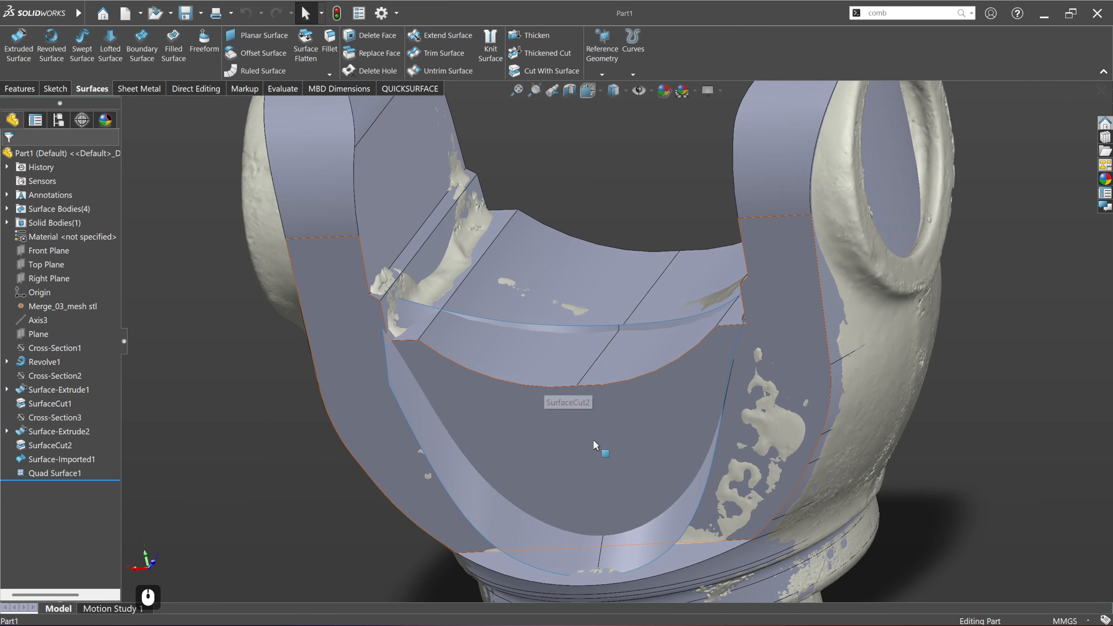
pyautogui.moveTo(600, 440); pyautogui.dragTo(655, 440, button='middle')
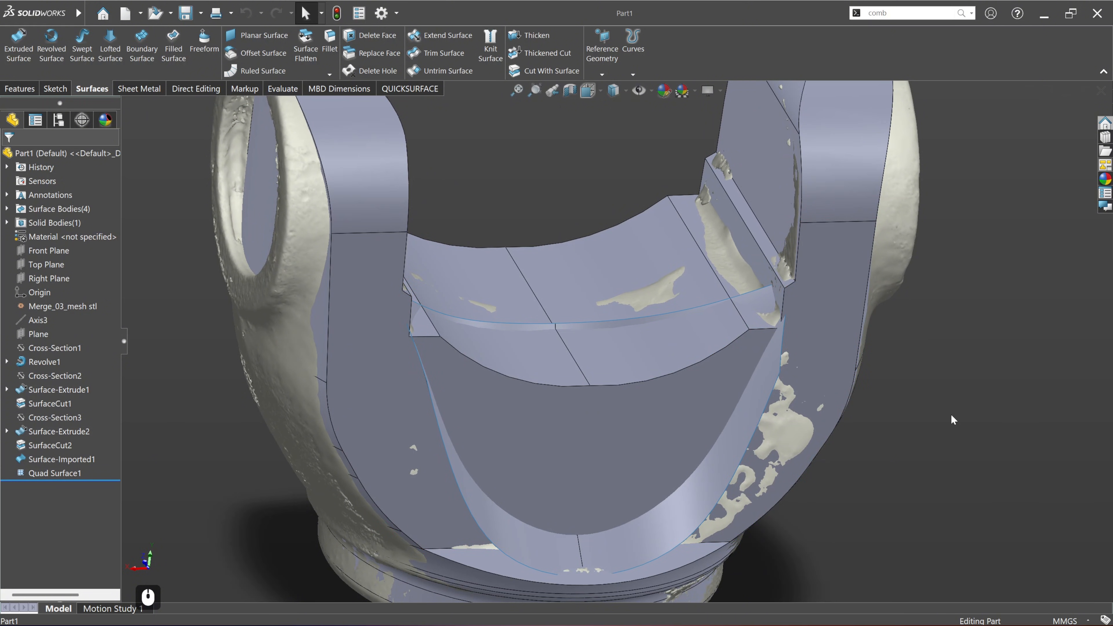
pyautogui.click(709, 507)
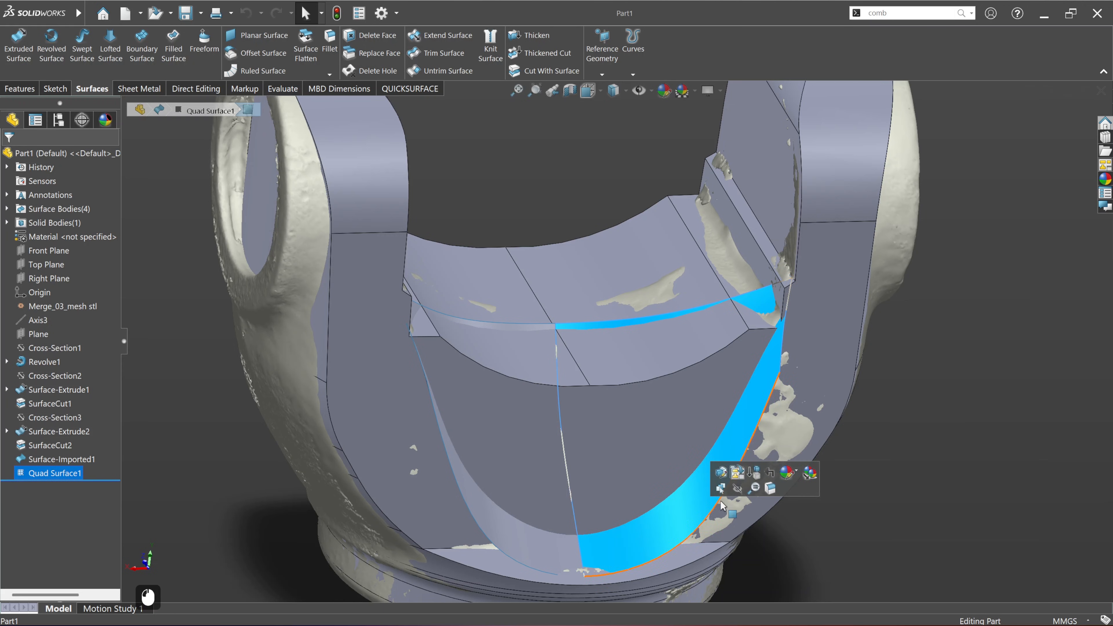
pyautogui.click(968, 412)
pyautogui.click(55, 473)
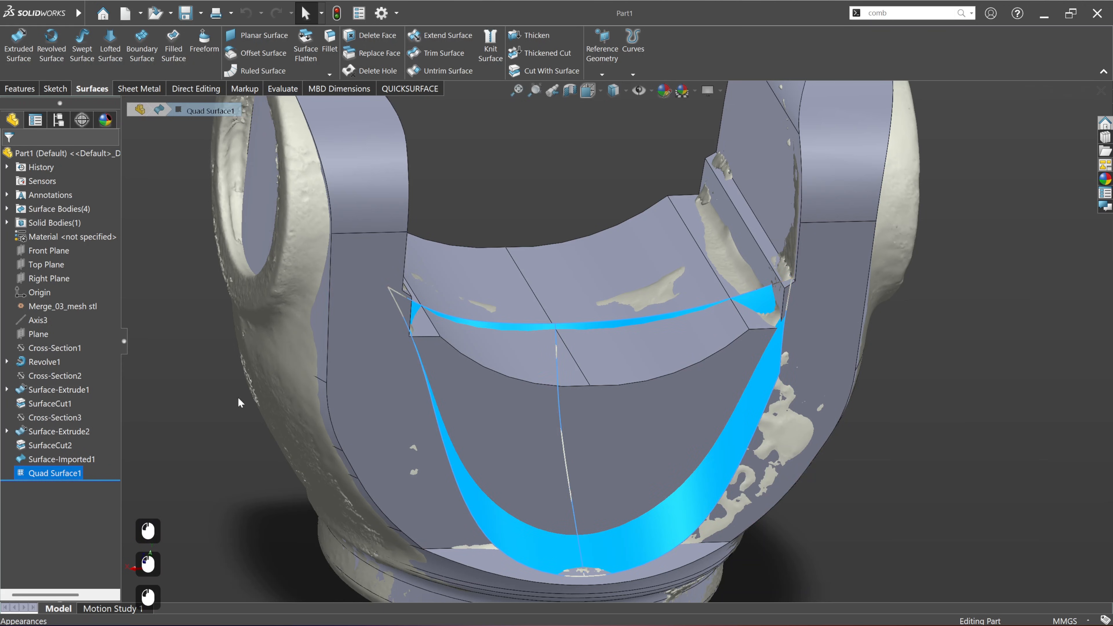
pyautogui.click(559, 73)
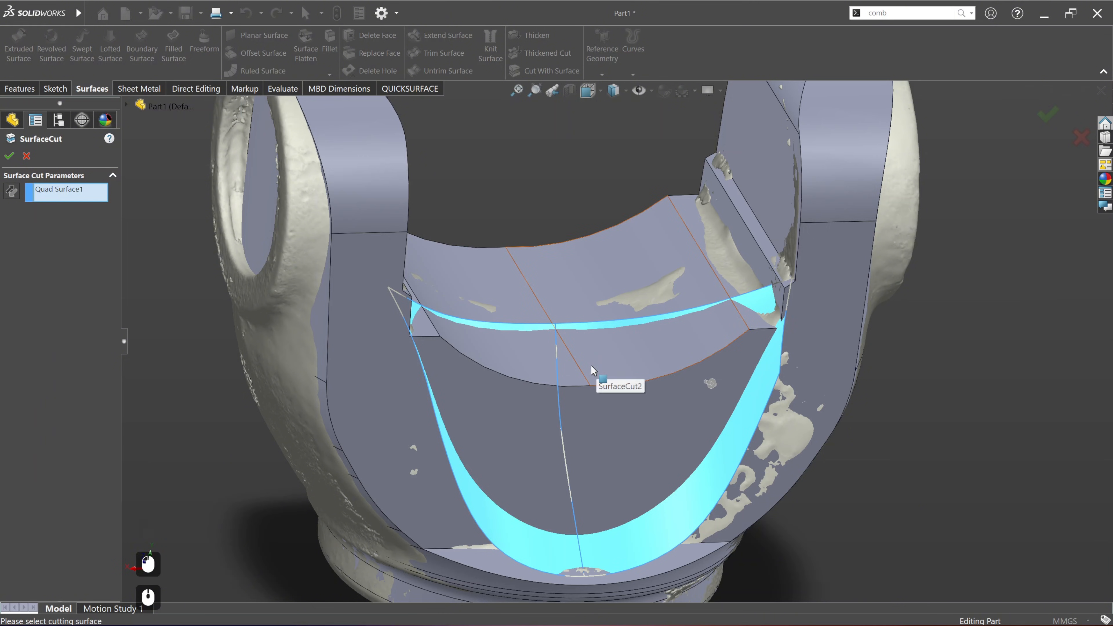
pyautogui.moveTo(596, 378); pyautogui.dragTo(482, 334, button='middle')
pyautogui.click(9, 156)
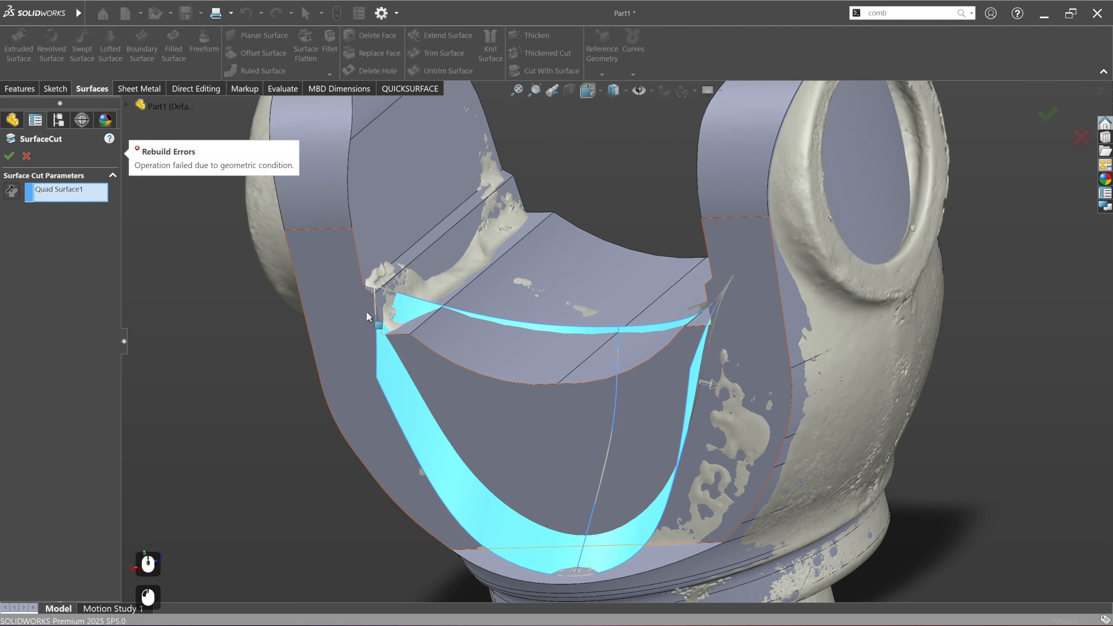
pyautogui.click(27, 156)
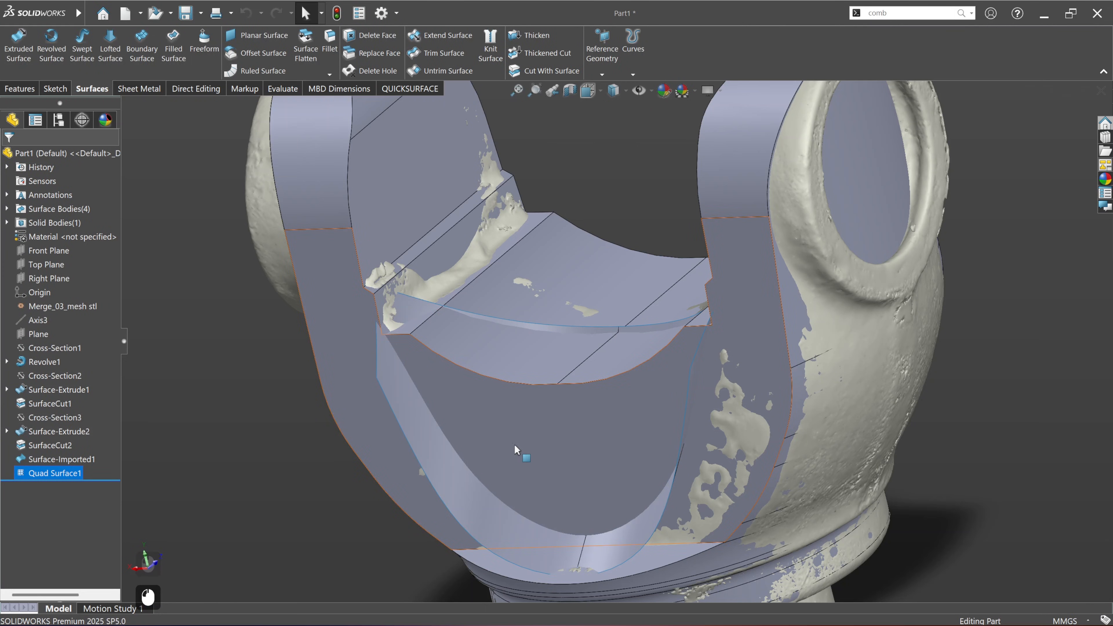
# Step: Hide the SurfaceCut2 solid body and reopen Quad Surface1 for editing
pyautogui.moveTo(521, 450); pyautogui.dragTo(611, 425, button='middle')
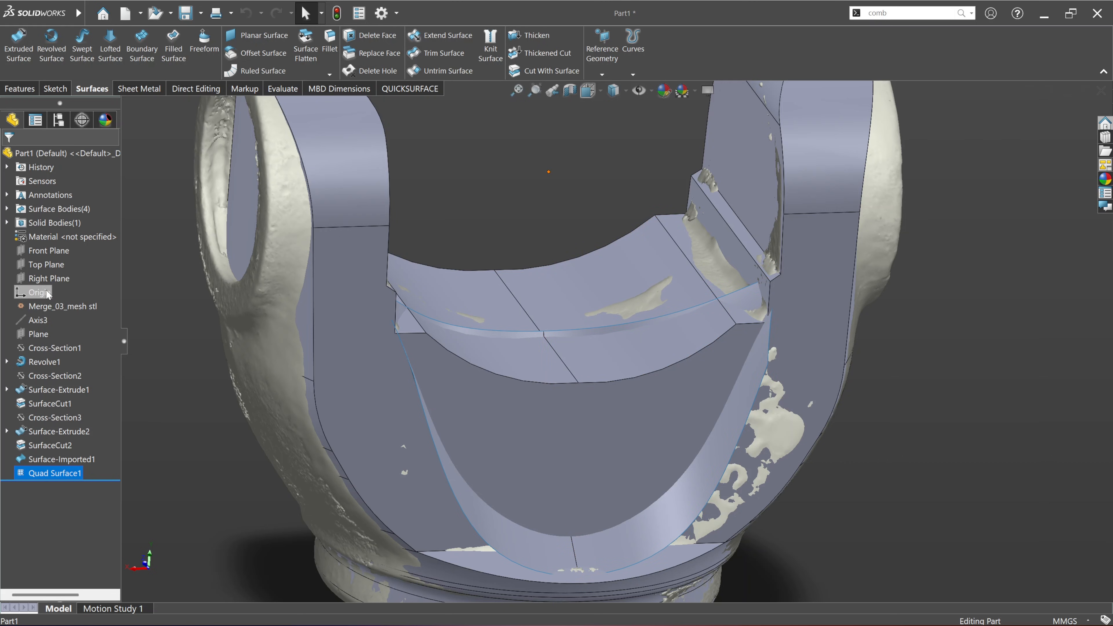
pyautogui.click(7, 223)
pyautogui.rightClick(51, 236)
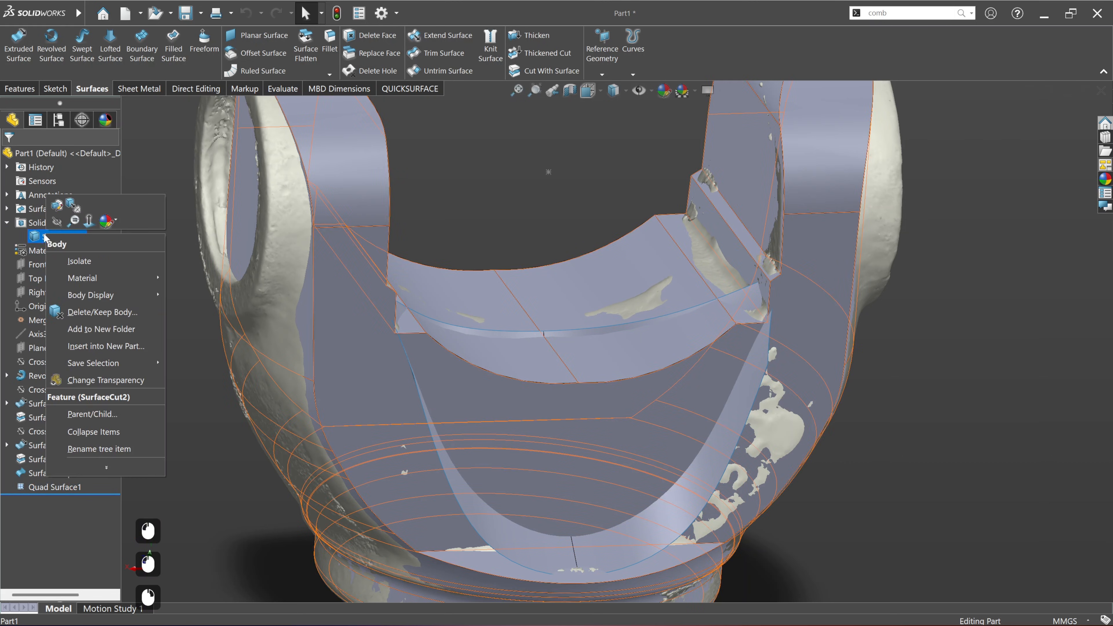
pyautogui.click(57, 222)
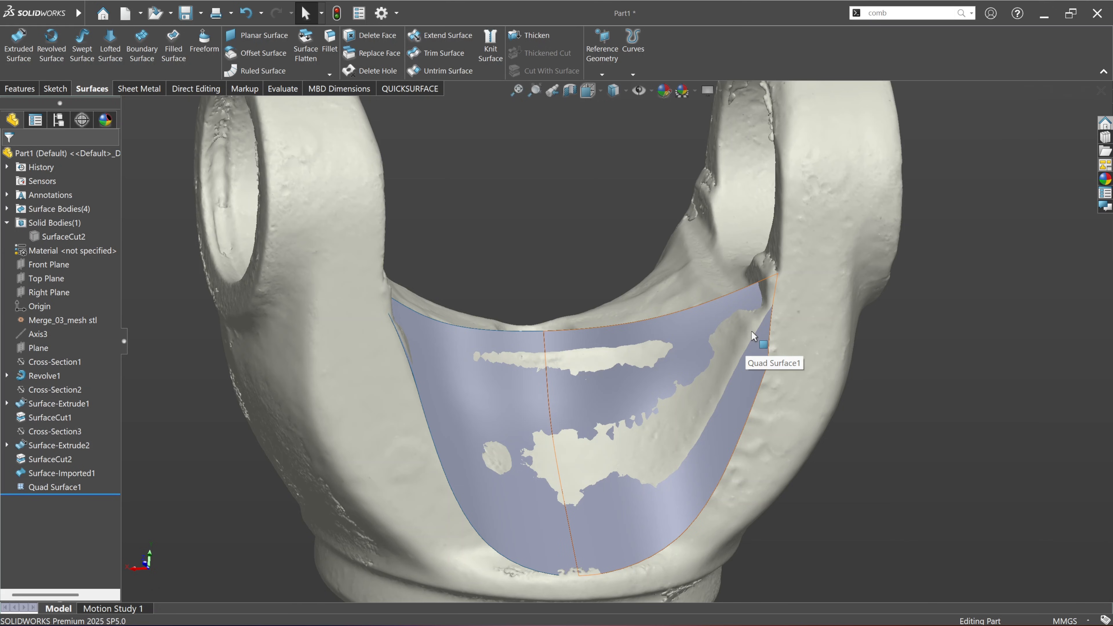
pyautogui.rightClick(78, 485)
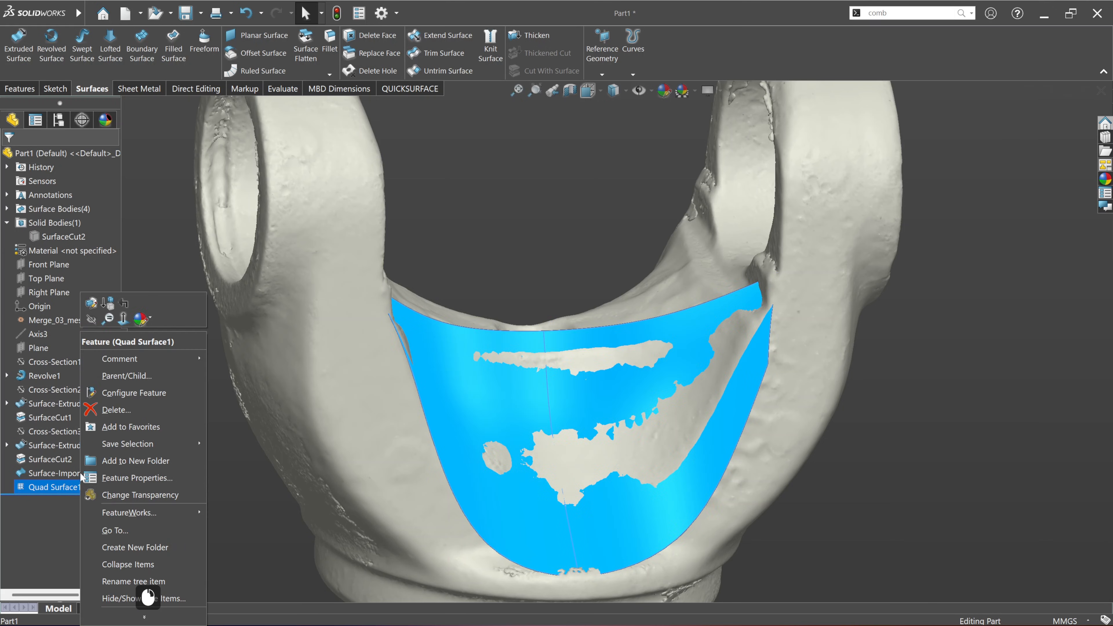
pyautogui.click(90, 304)
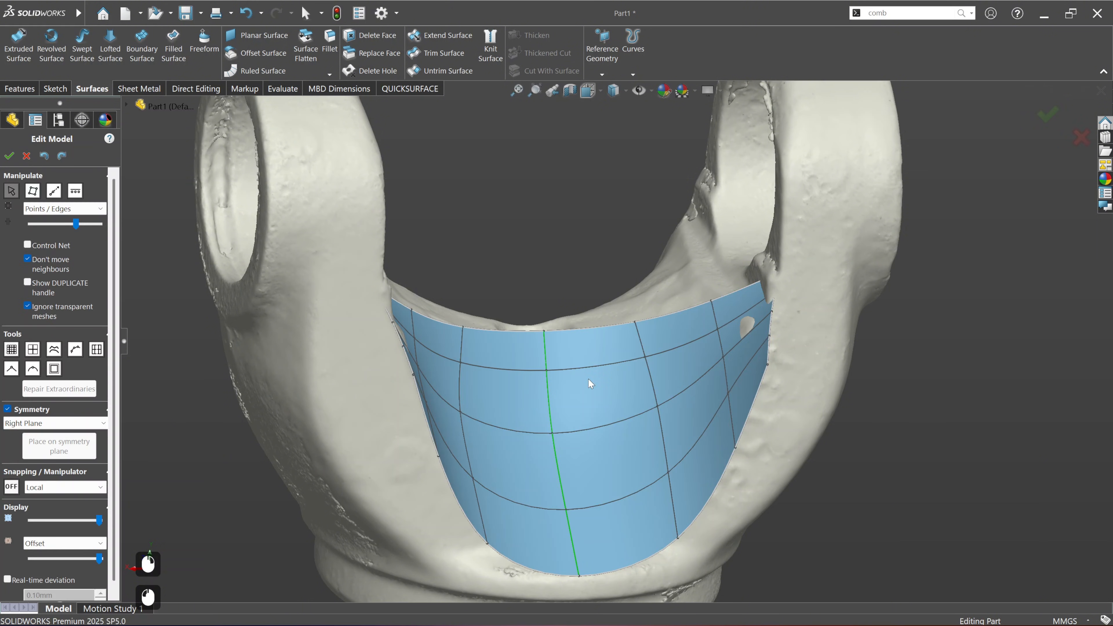
# Step: Turn on real-time deviation, select the side boundary at the yoke arm and shift it slightly inward to fit the scan
pyautogui.click(7, 581)
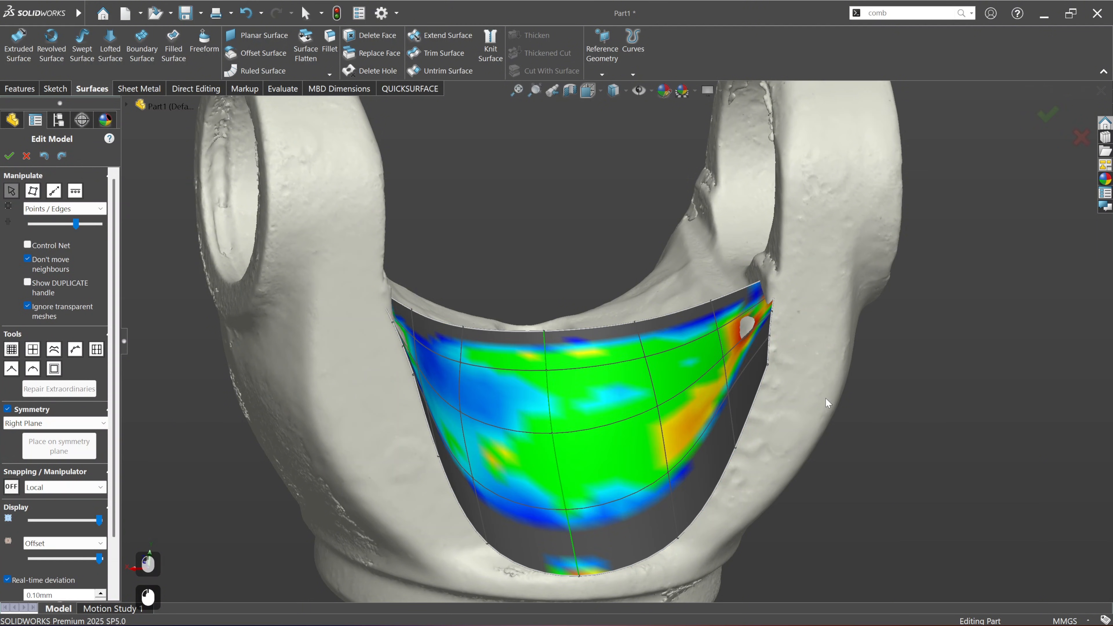
pyautogui.doubleClick(772, 329)
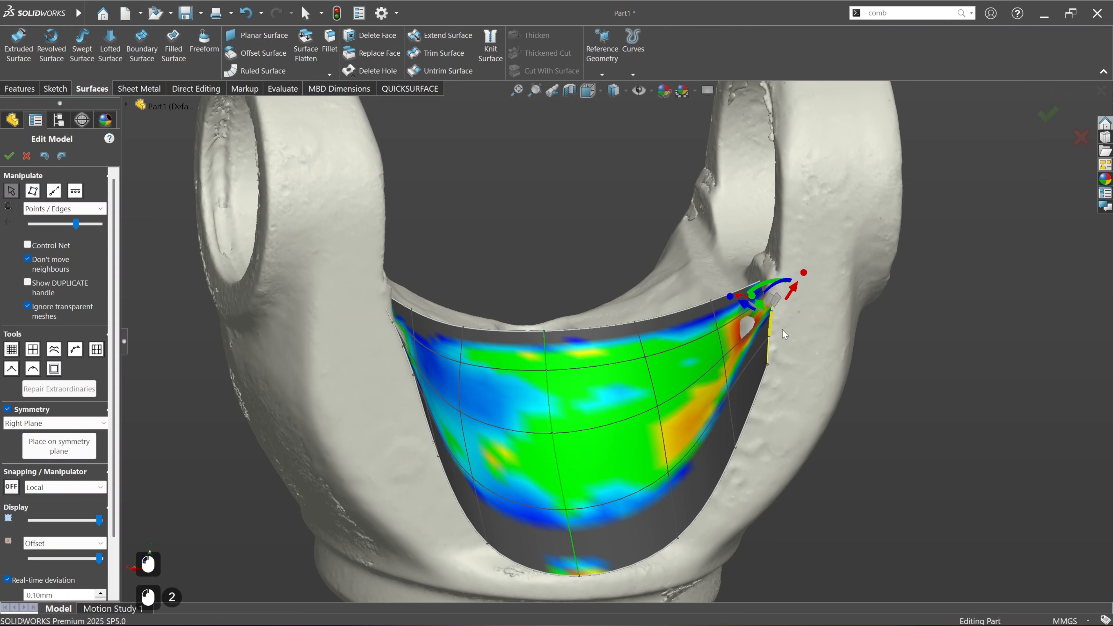
pyautogui.moveTo(748, 329); pyautogui.dragTo(770, 308, button='middle')
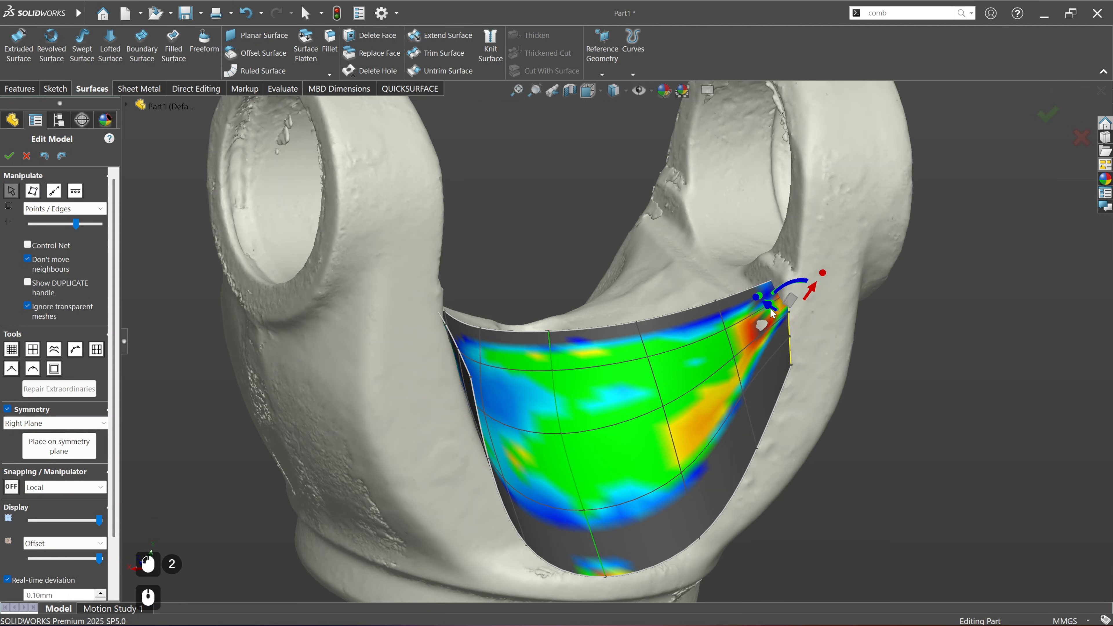
pyautogui.moveTo(770, 307); pyautogui.dragTo(763, 306)
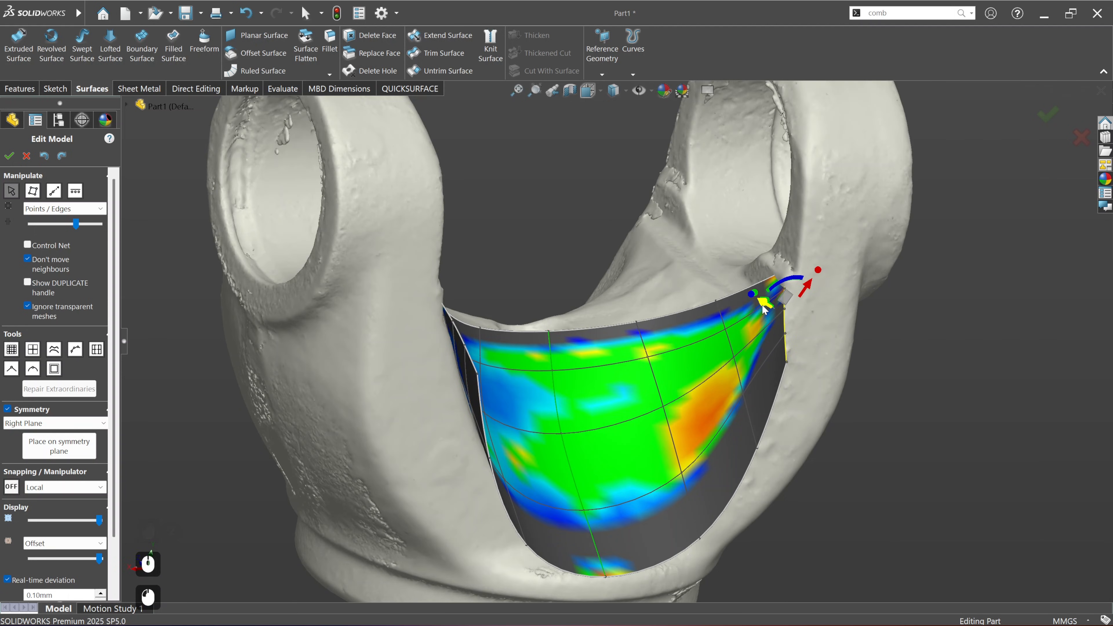
pyautogui.moveTo(763, 308); pyautogui.dragTo(728, 357, button='middle')
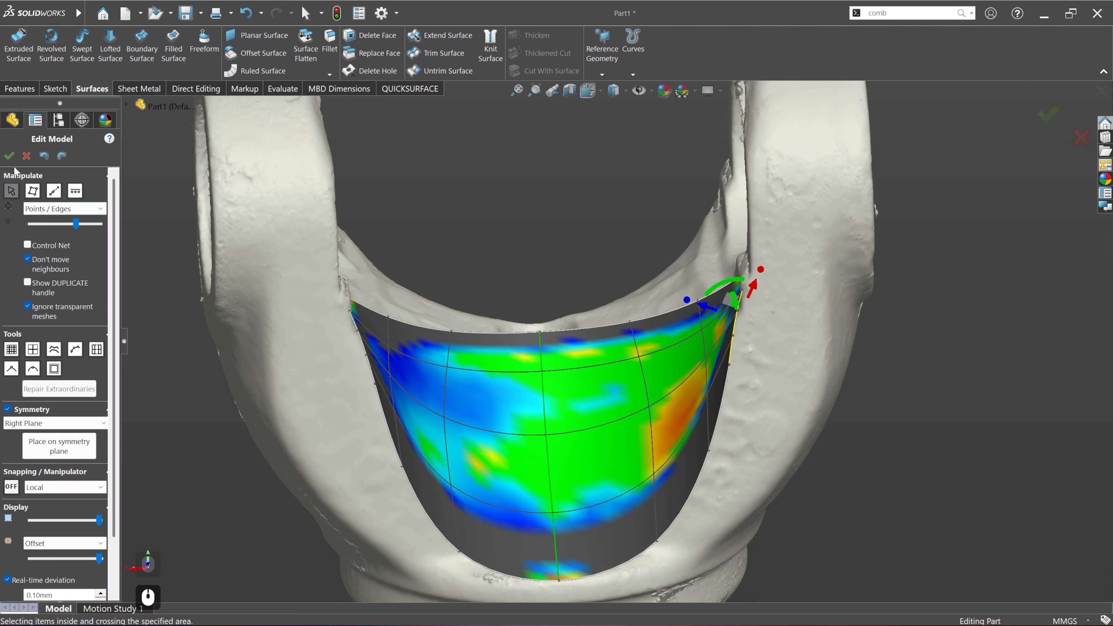
# Step: Accept the edited surface and show the SurfaceCut2 solid body again
pyautogui.click(9, 155)
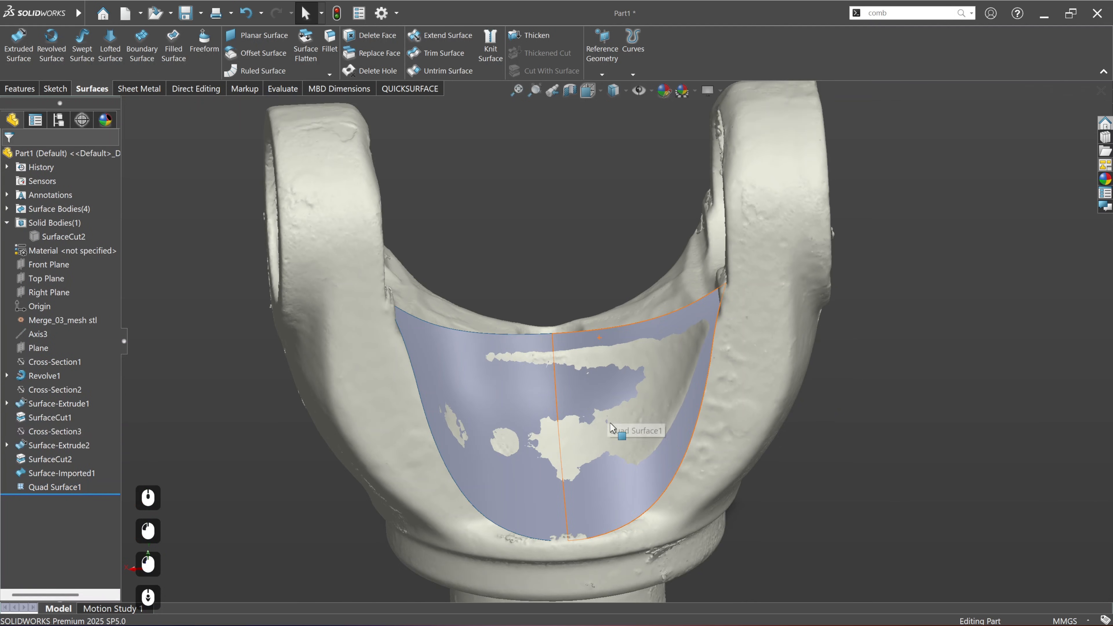
pyautogui.rightClick(66, 236)
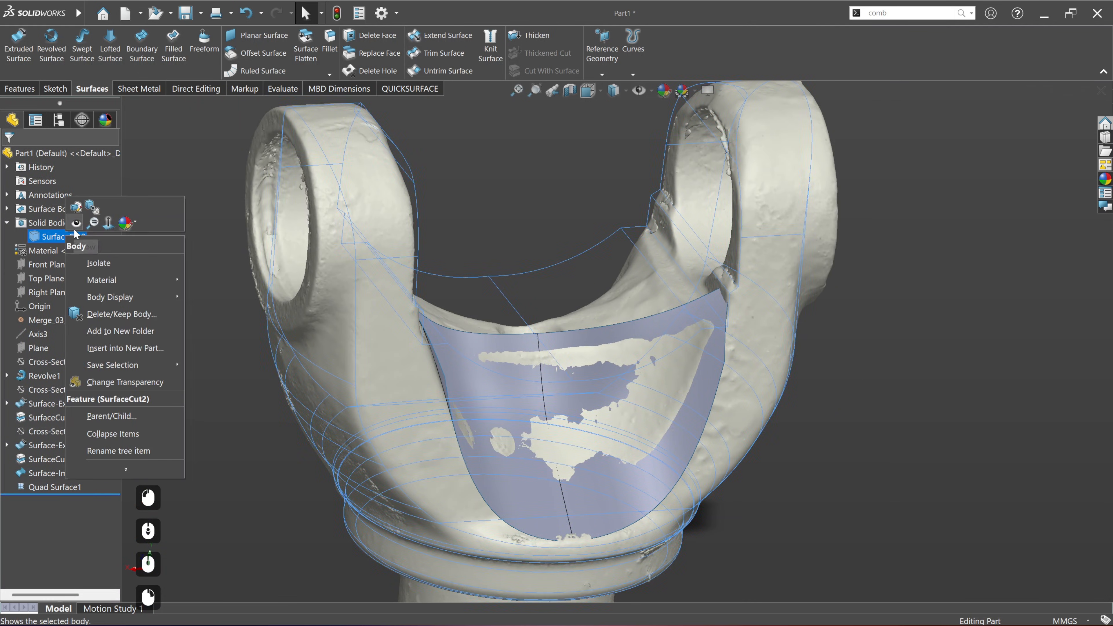
pyautogui.click(74, 227)
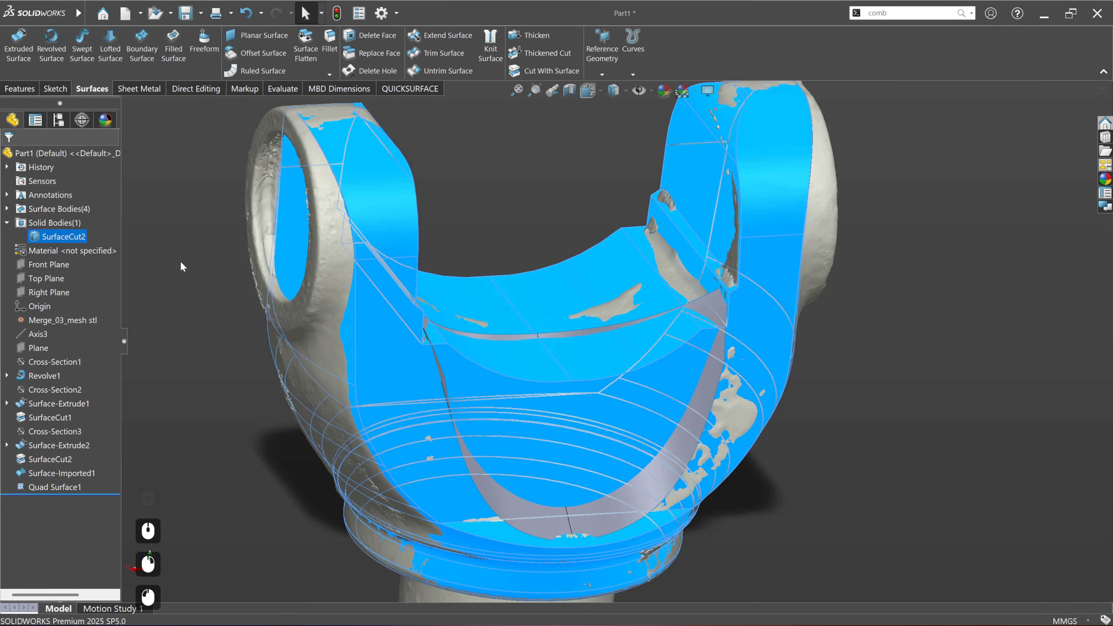
# Step: Copy the saddle faces between the arms and the flat front face of the yoke as an offset surface at 0 mm
pyautogui.click(181, 262)
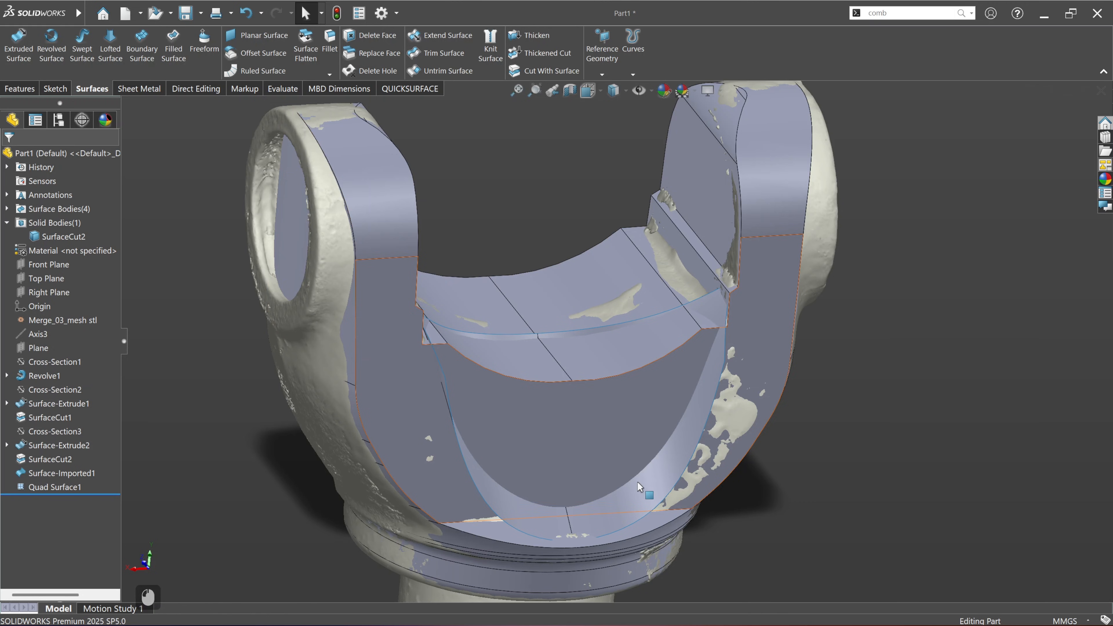
pyautogui.moveTo(638, 482); pyautogui.dragTo(614, 436, button='middle')
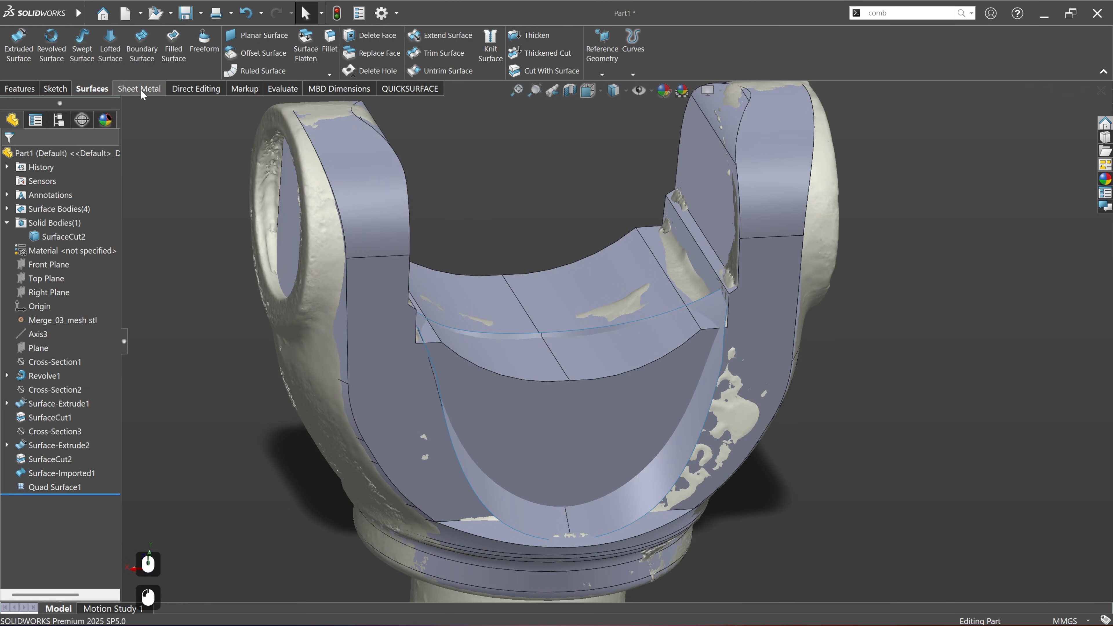
pyautogui.click(268, 52)
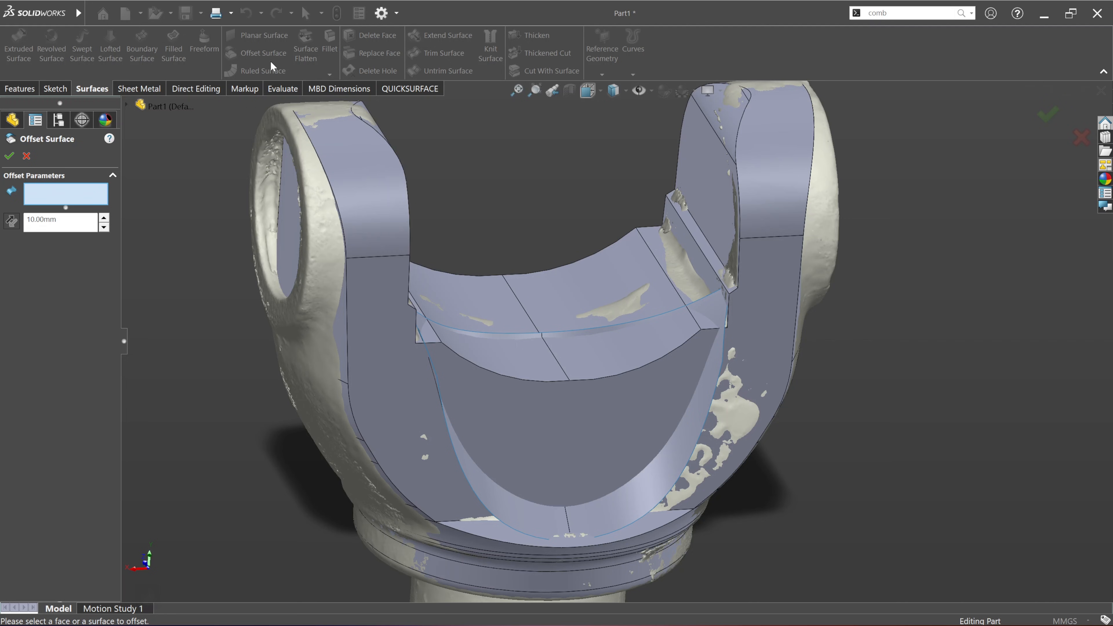
pyautogui.click(539, 371)
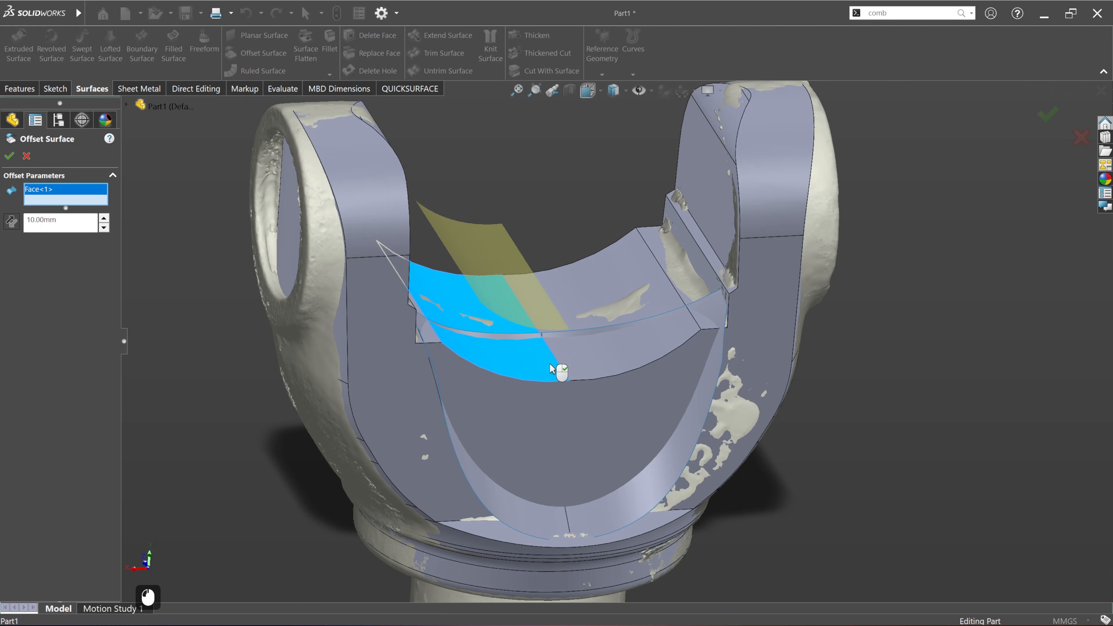
pyautogui.click(586, 362)
pyautogui.click(686, 381)
pyautogui.click(600, 418)
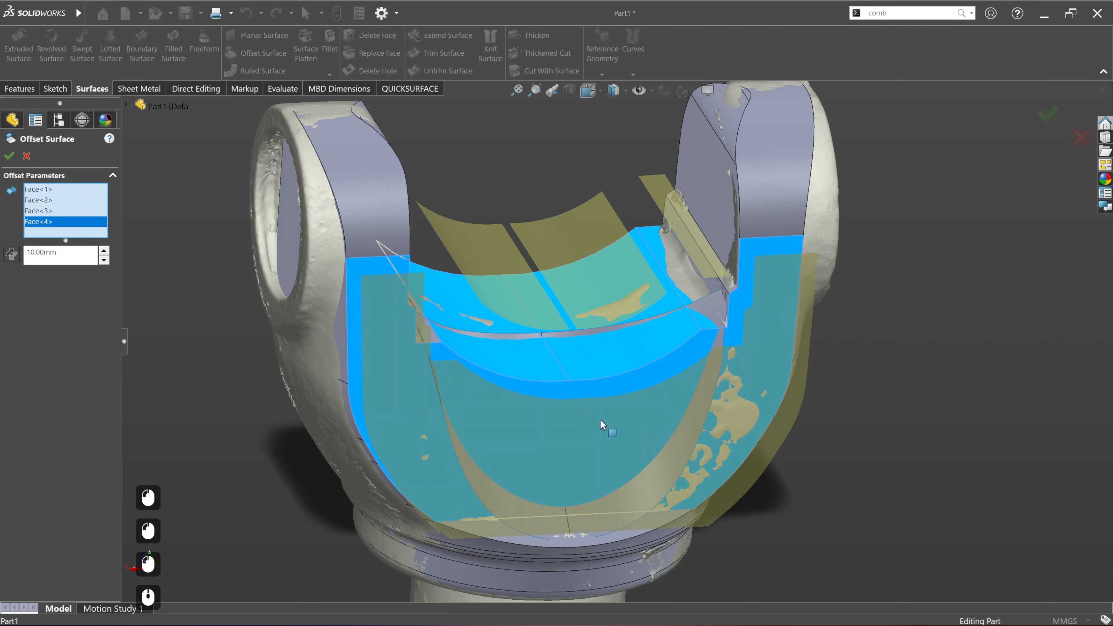
pyautogui.moveTo(600, 419); pyautogui.dragTo(526, 434, button='middle')
pyautogui.click(434, 334)
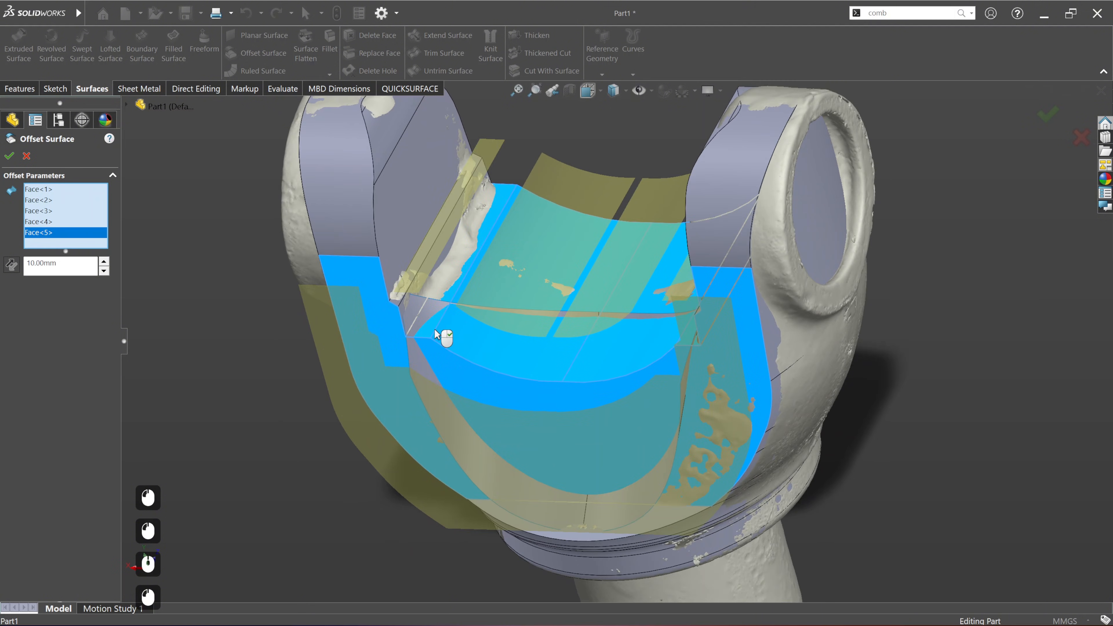
pyautogui.write('0')
pyautogui.press('KP_Enter')
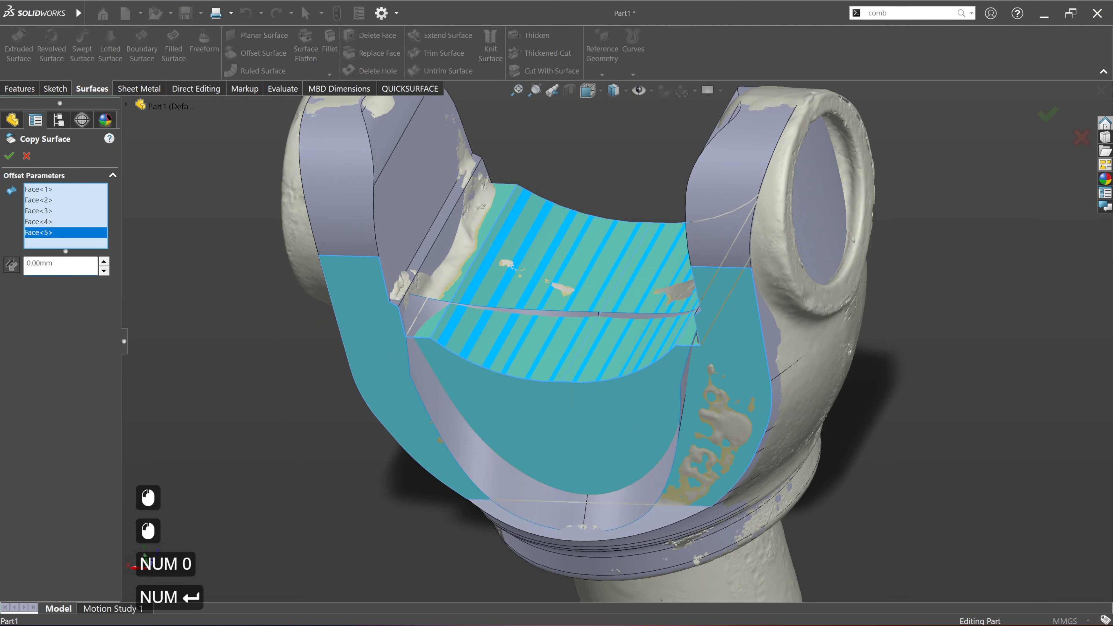
pyautogui.click(9, 156)
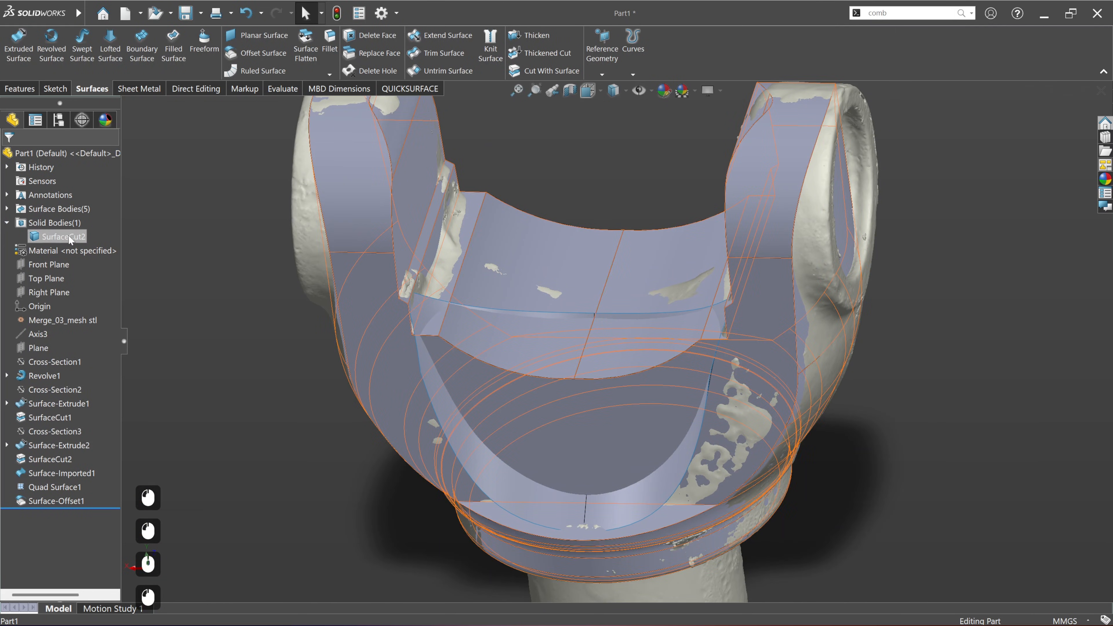
# Step: Hide the SurfaceCut2 solid body and the scan mesh to isolate the copied faces and Quad Surface1
pyautogui.click(63, 237)
pyautogui.click(267, 311)
pyautogui.moveTo(609, 500); pyautogui.dragTo(618, 463, button='middle')
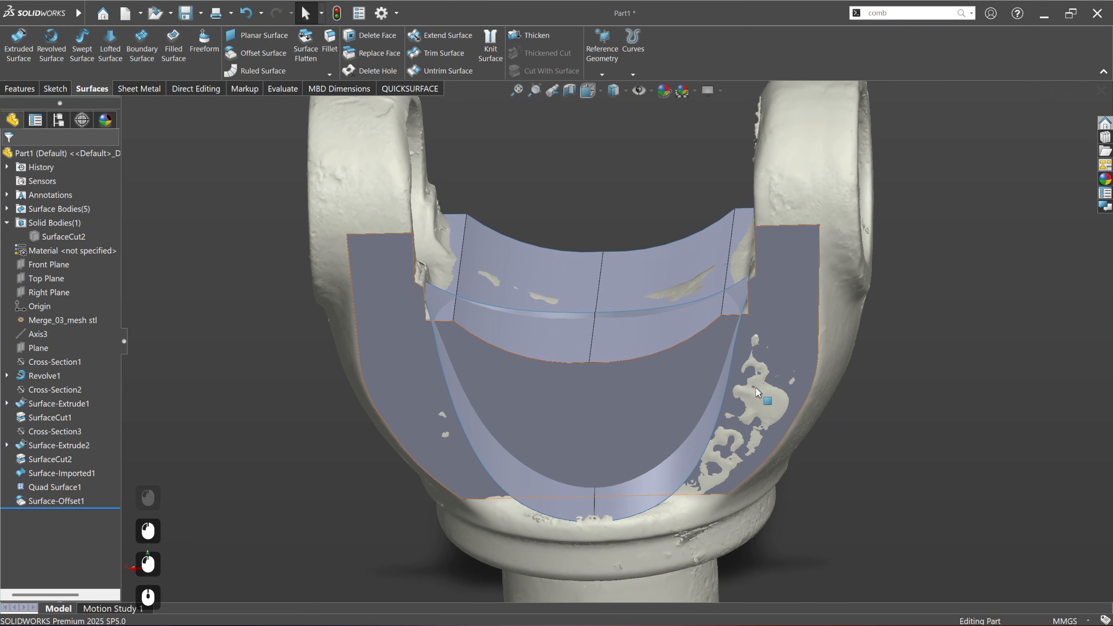
pyautogui.moveTo(640, 479); pyautogui.dragTo(686, 434, button='middle')
pyautogui.click(410, 89)
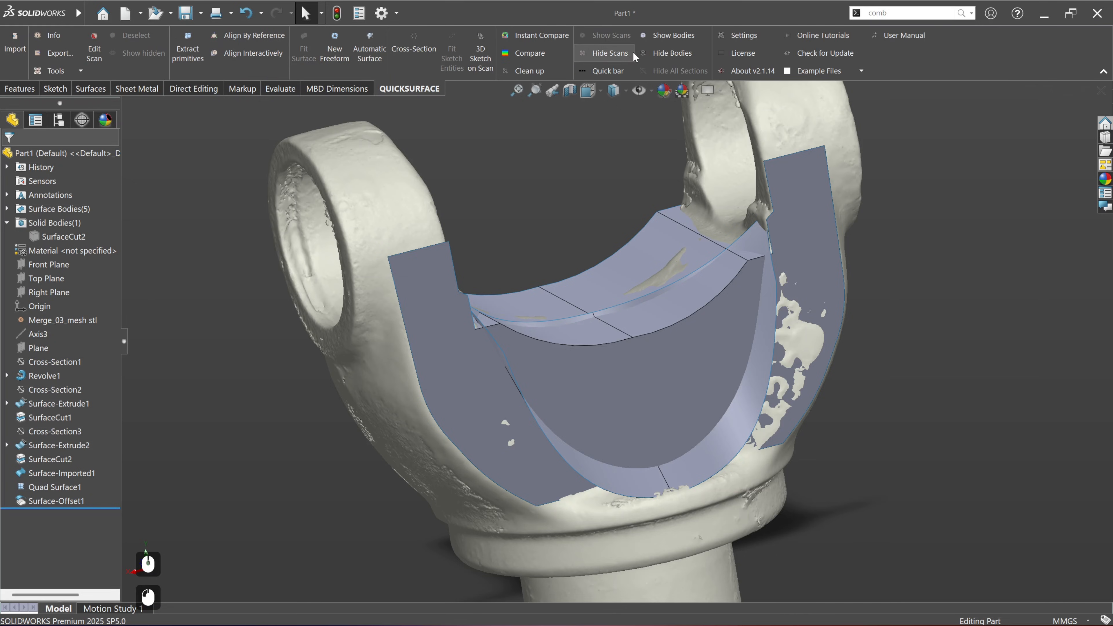
pyautogui.click(611, 53)
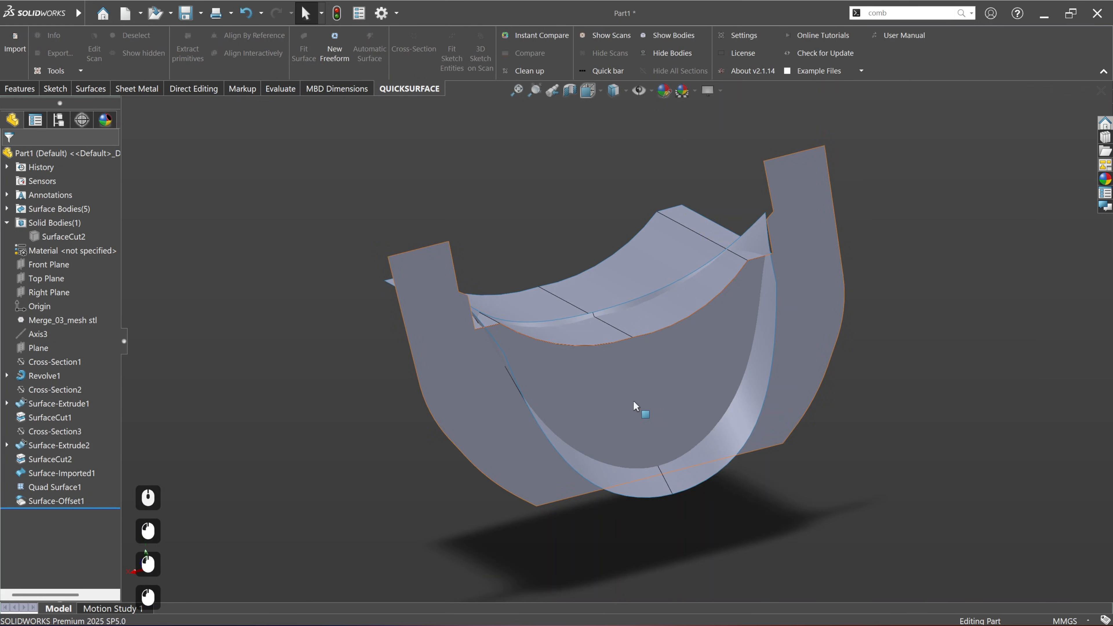
pyautogui.moveTo(634, 401); pyautogui.dragTo(603, 437, button='middle')
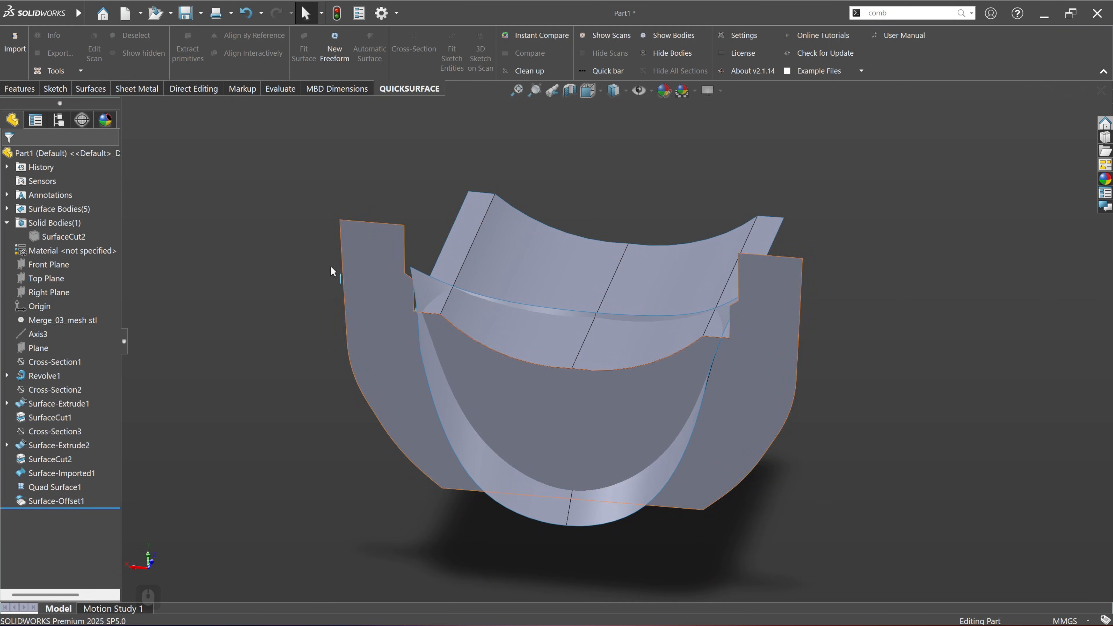
# Step: Trim the copied yoke faces with Quad Surface1, removing the portion outside the curved freeform surface
pyautogui.click(297, 249)
pyautogui.click(91, 90)
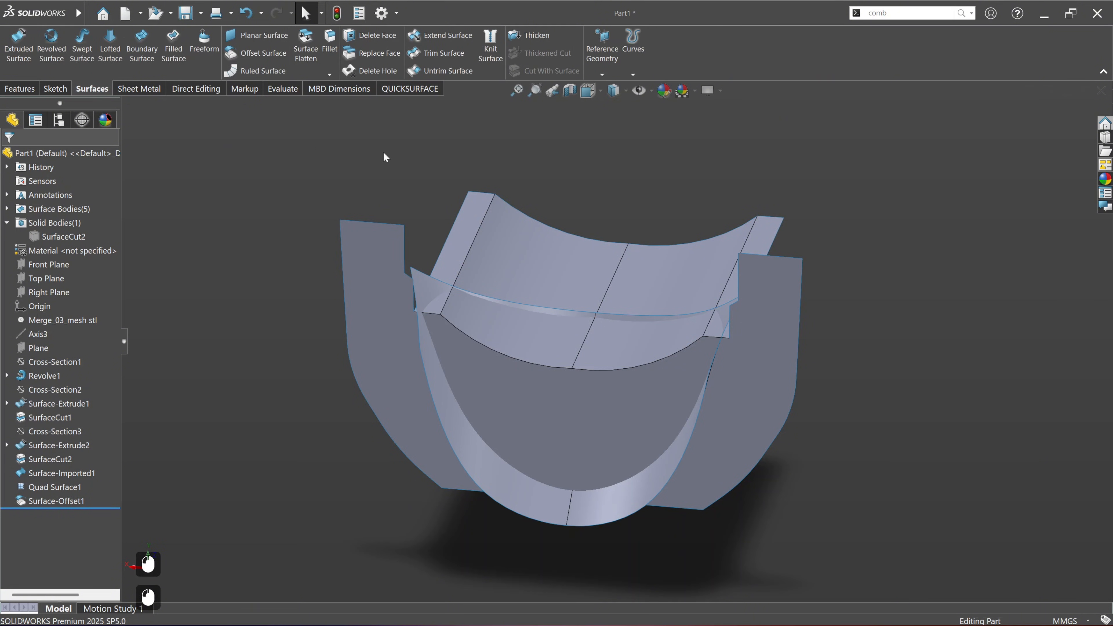
pyautogui.click(431, 57)
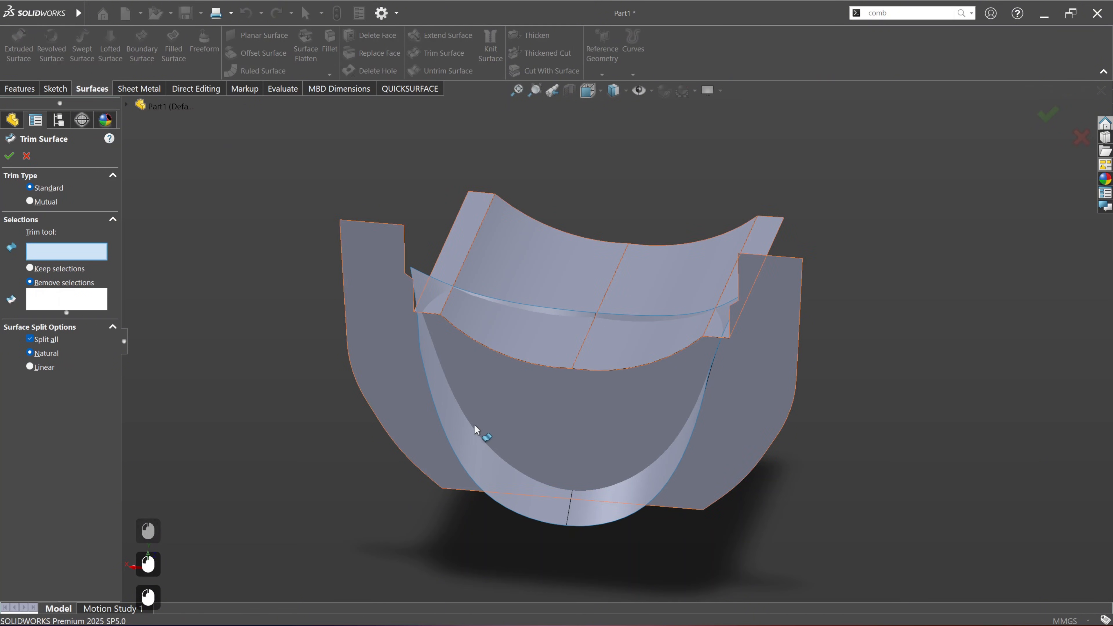
pyautogui.click(516, 490)
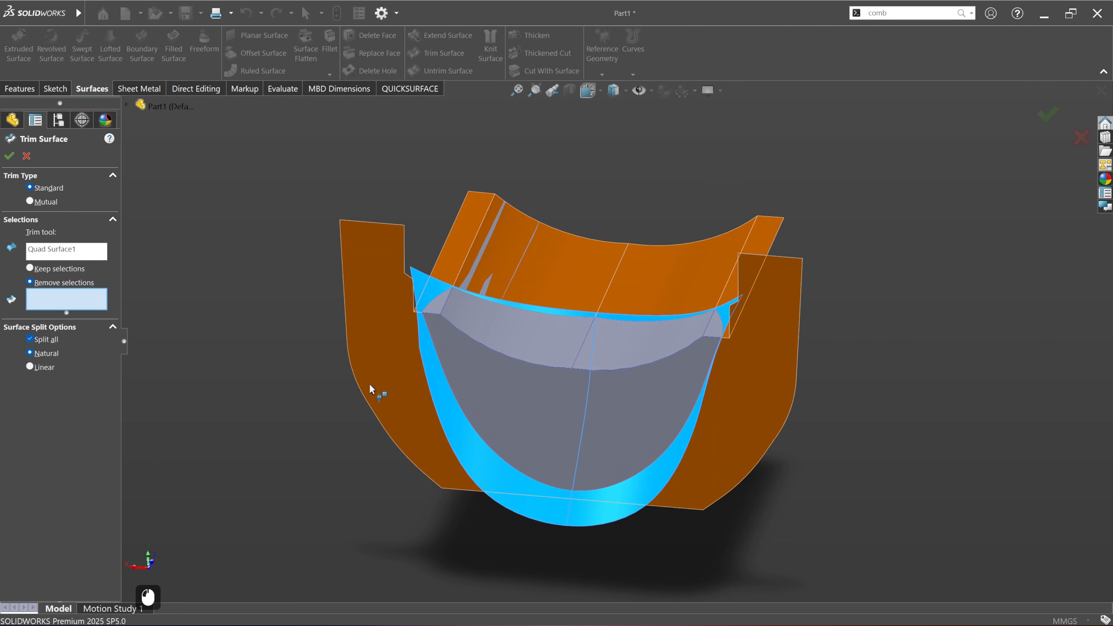
pyautogui.click(396, 392)
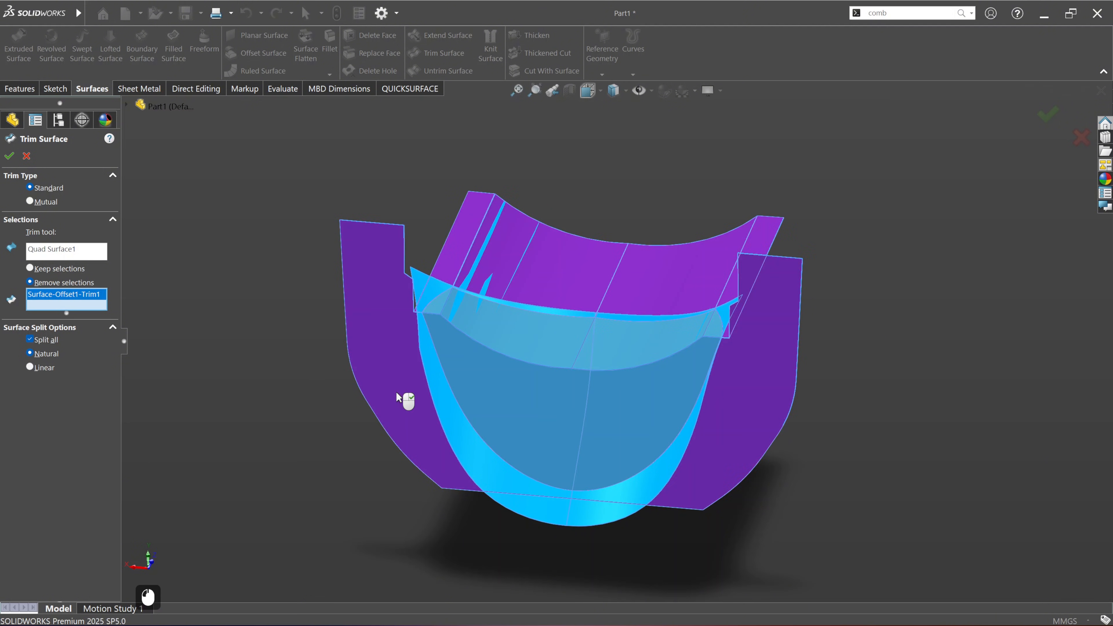
pyautogui.rightClick(396, 391)
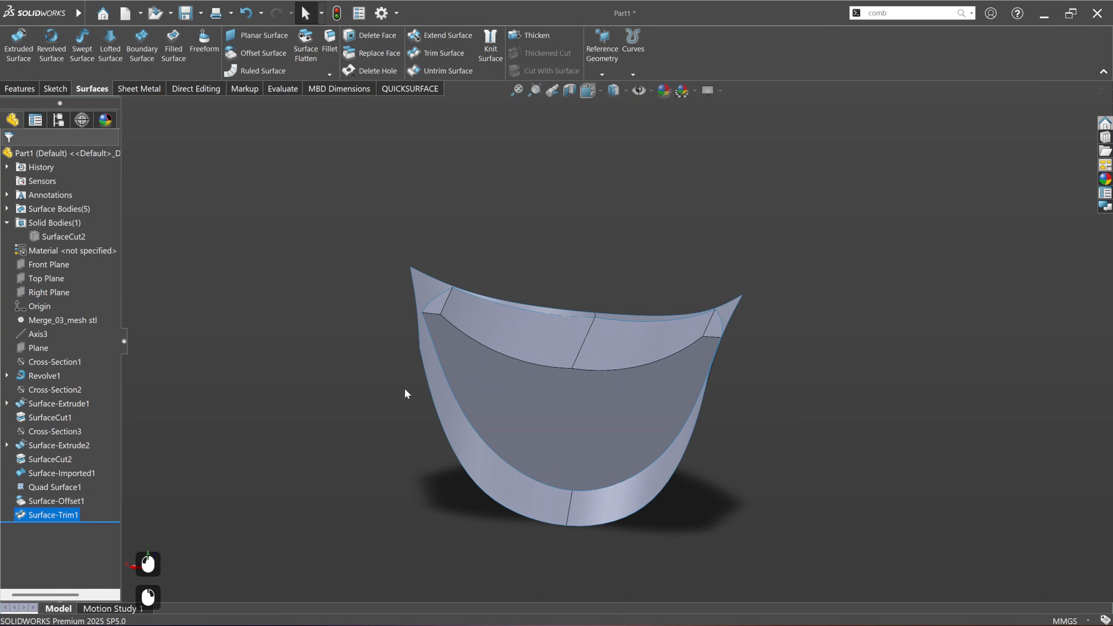
# Step: Trim Quad Surface1 with the trimmed face copy, removing its excess beyond the copy's edges
pyautogui.click(541, 411)
pyautogui.click(442, 51)
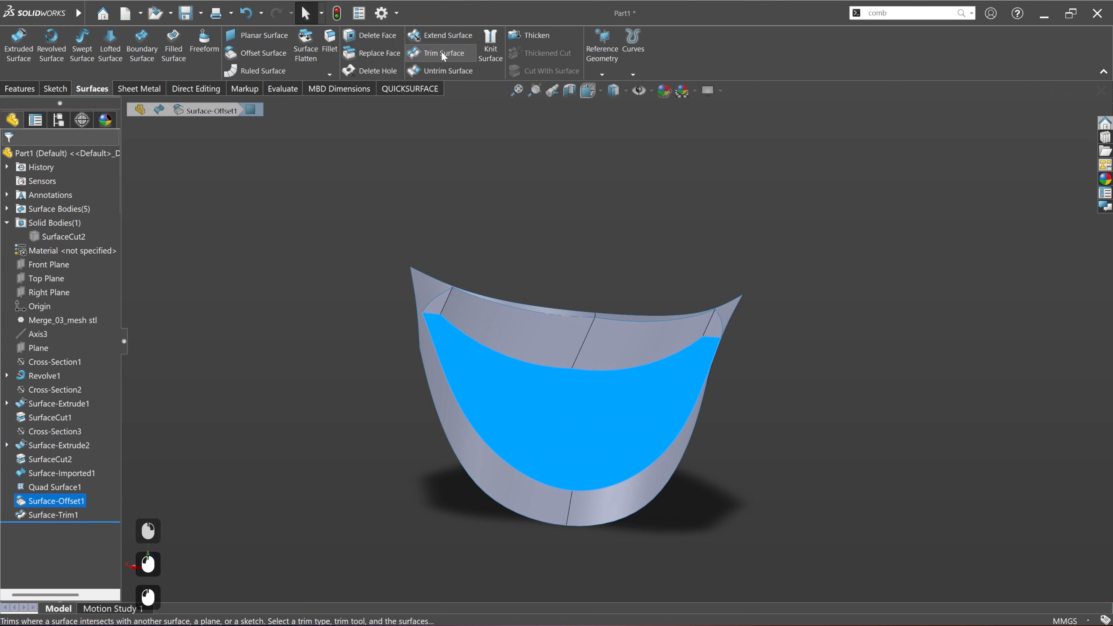
pyautogui.click(422, 283)
pyautogui.rightClick(422, 283)
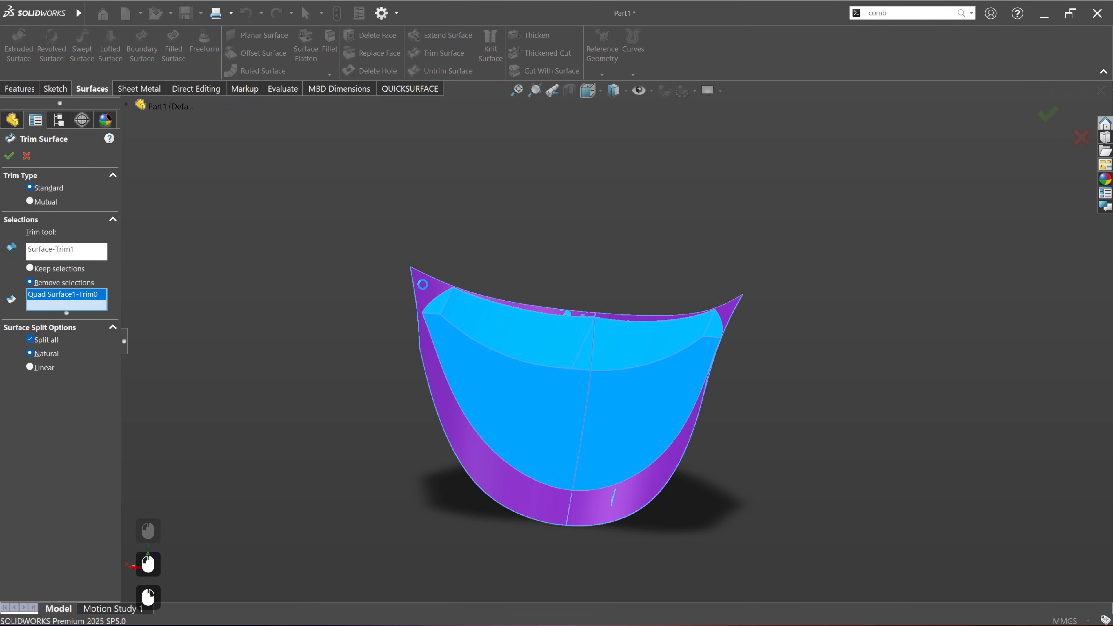
# Step: Knit the two trimmed surfaces into a solid with merged entities
pyautogui.moveTo(603, 431); pyautogui.dragTo(737, 295, button='middle')
pyautogui.click(752, 262)
pyautogui.moveTo(319, 183); pyautogui.dragTo(875, 557)
pyautogui.click(497, 54)
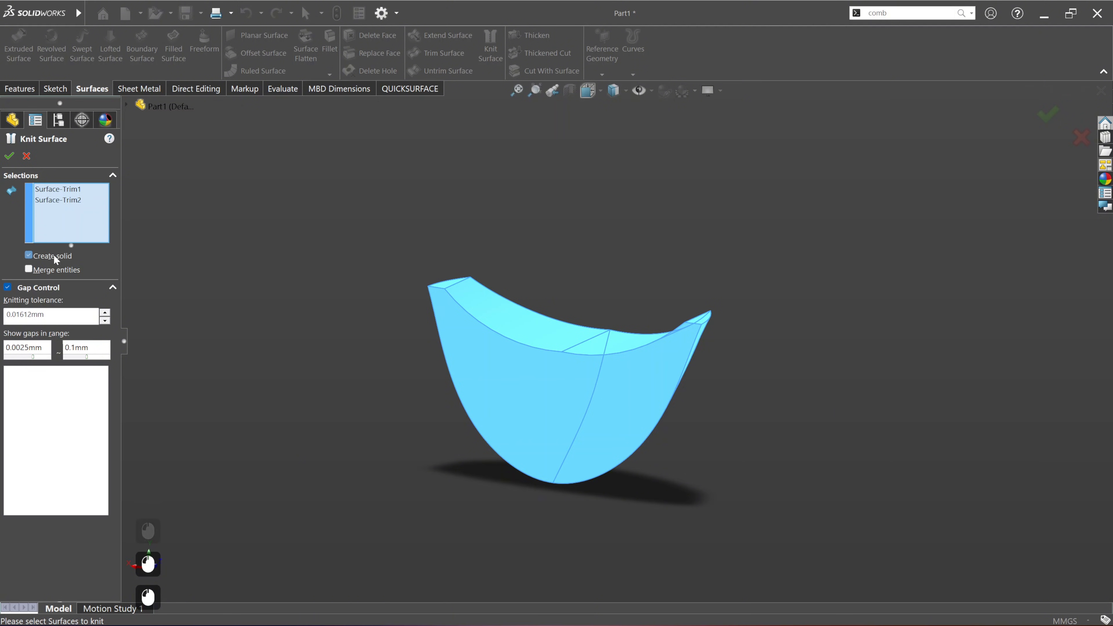
pyautogui.click(62, 270)
pyautogui.click(9, 156)
pyautogui.moveTo(438, 455); pyautogui.dragTo(529, 390, button='middle')
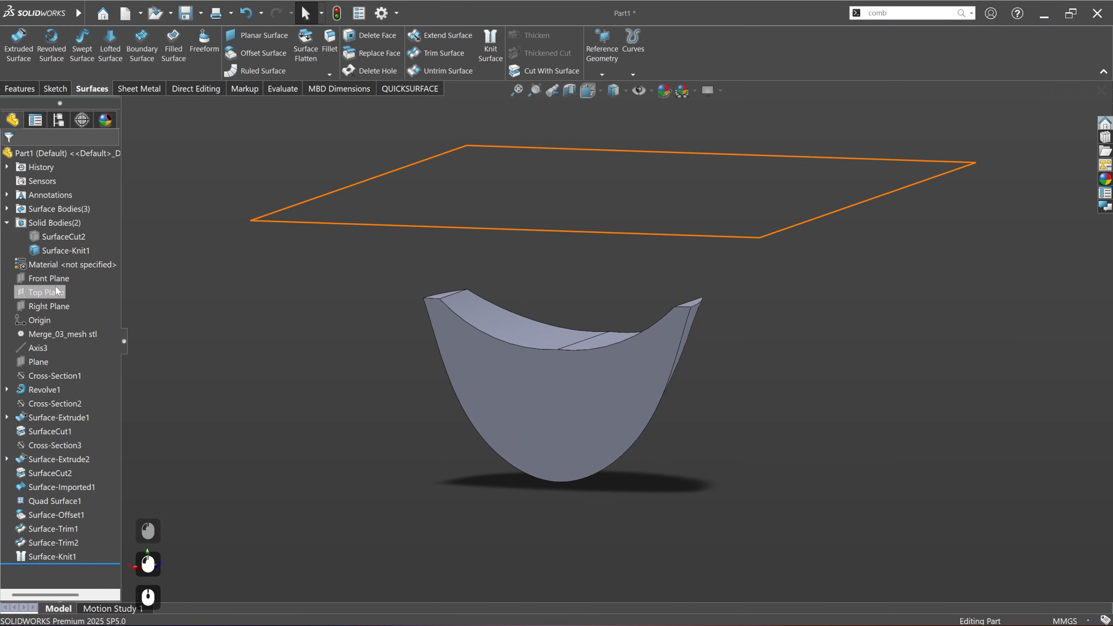
# Step: Show the SurfaceCut2 solid body together with the knitted solid
pyautogui.rightClick(63, 237)
pyautogui.click(73, 232)
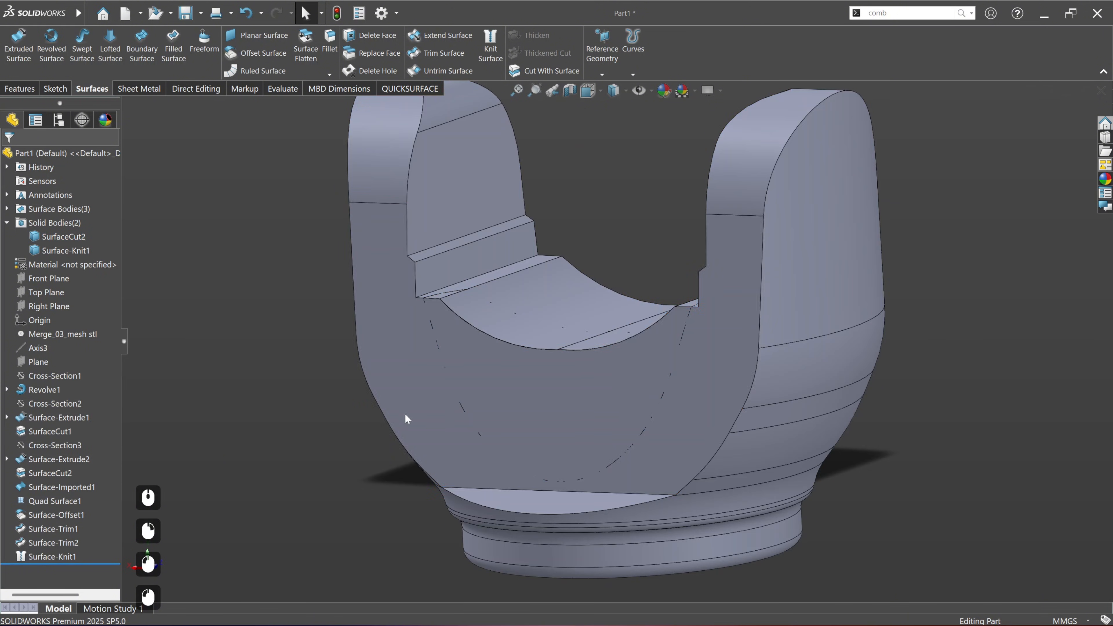
pyautogui.scroll(-2, 597, 451)
pyautogui.moveTo(599, 373); pyautogui.dragTo(565, 408, button='middle')
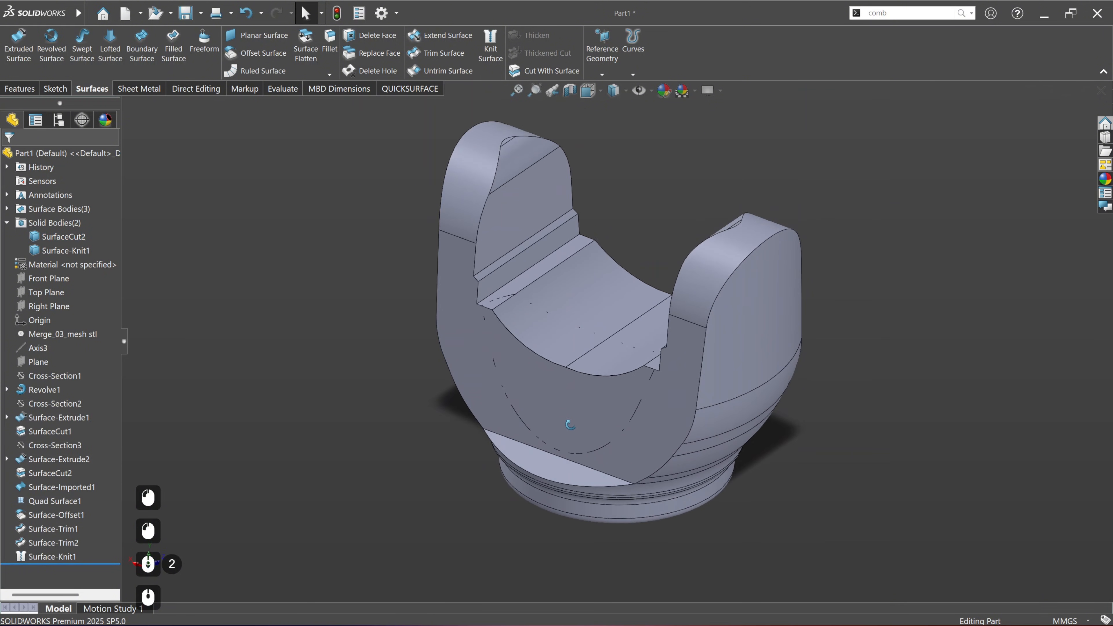
# Step: Mirror the Surface-Knit1 body about the Front Plane to the opposite side of the yoke
pyautogui.click(57, 251)
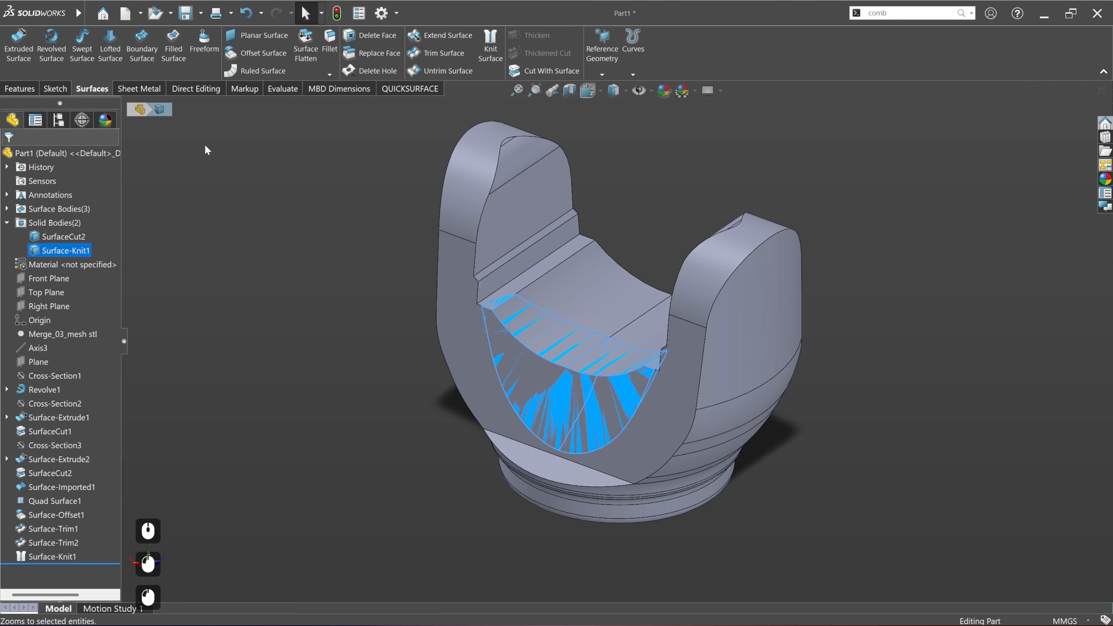
pyautogui.click(20, 89)
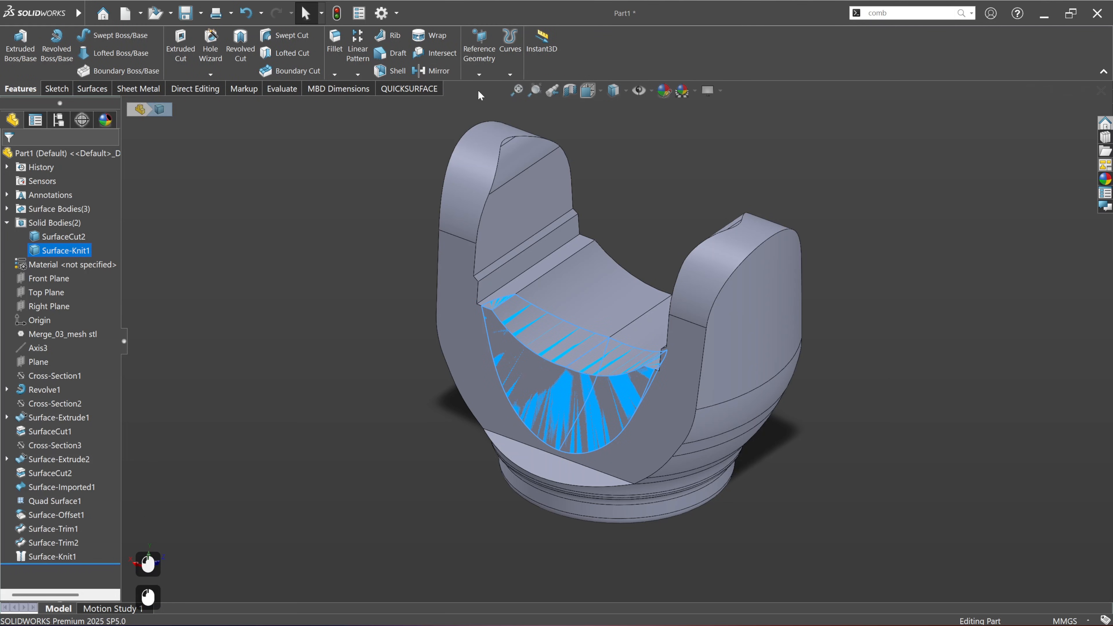
pyautogui.click(431, 71)
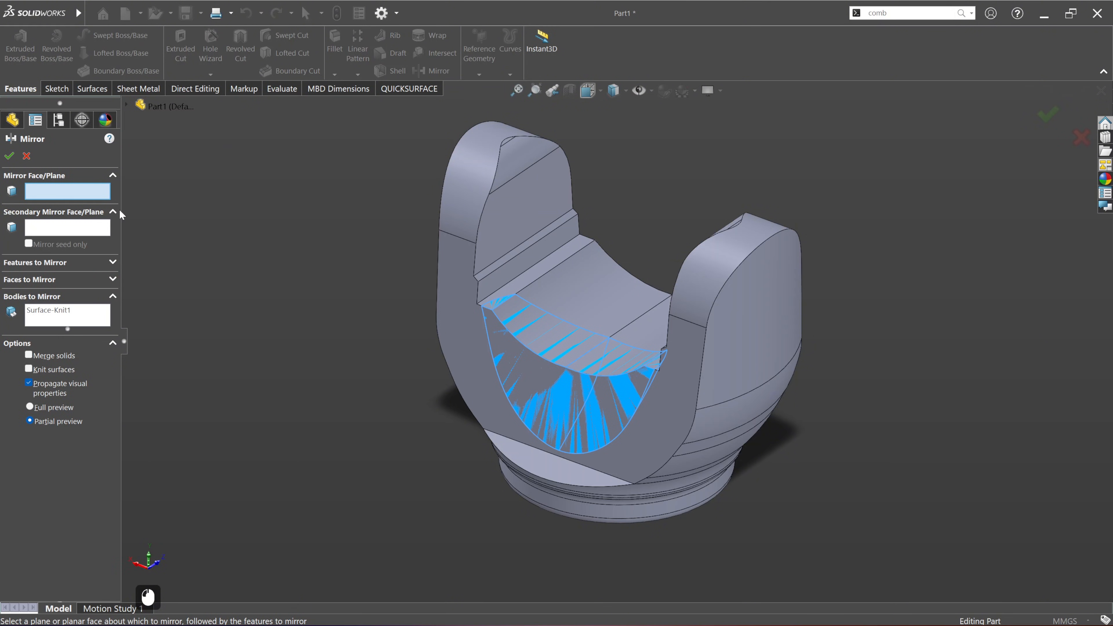
pyautogui.click(126, 103)
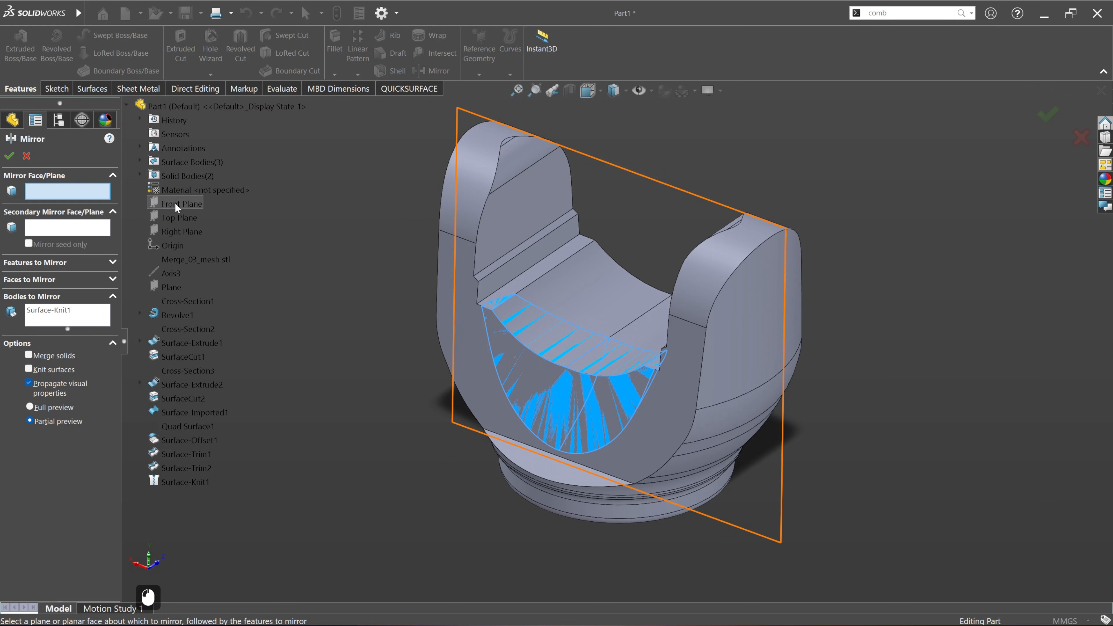
pyautogui.click(175, 202)
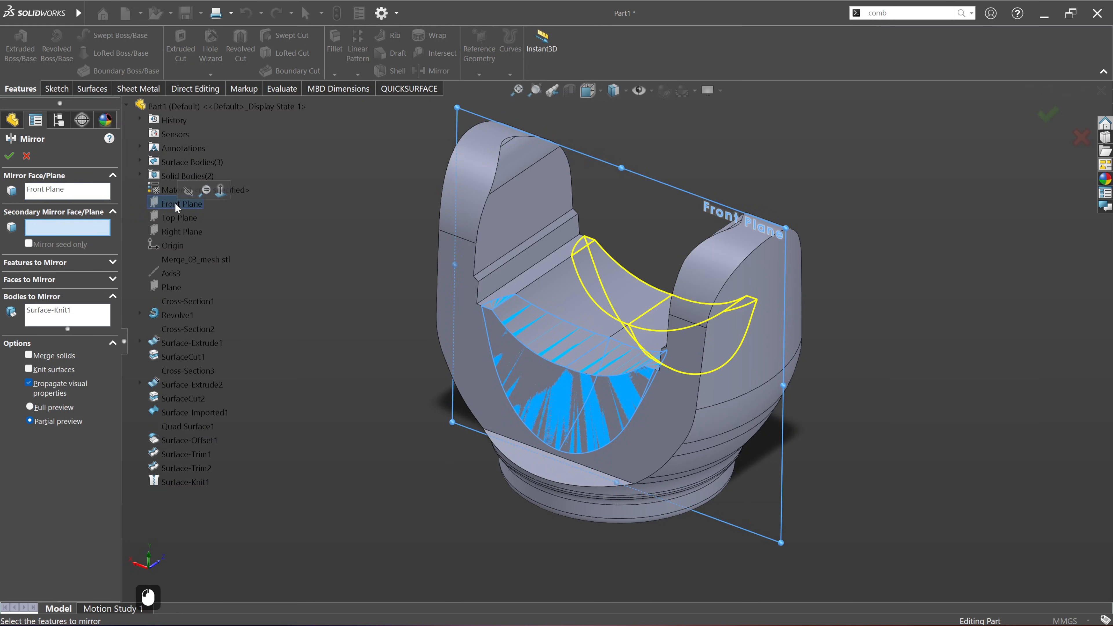
pyautogui.moveTo(583, 390); pyautogui.dragTo(642, 379, button='middle')
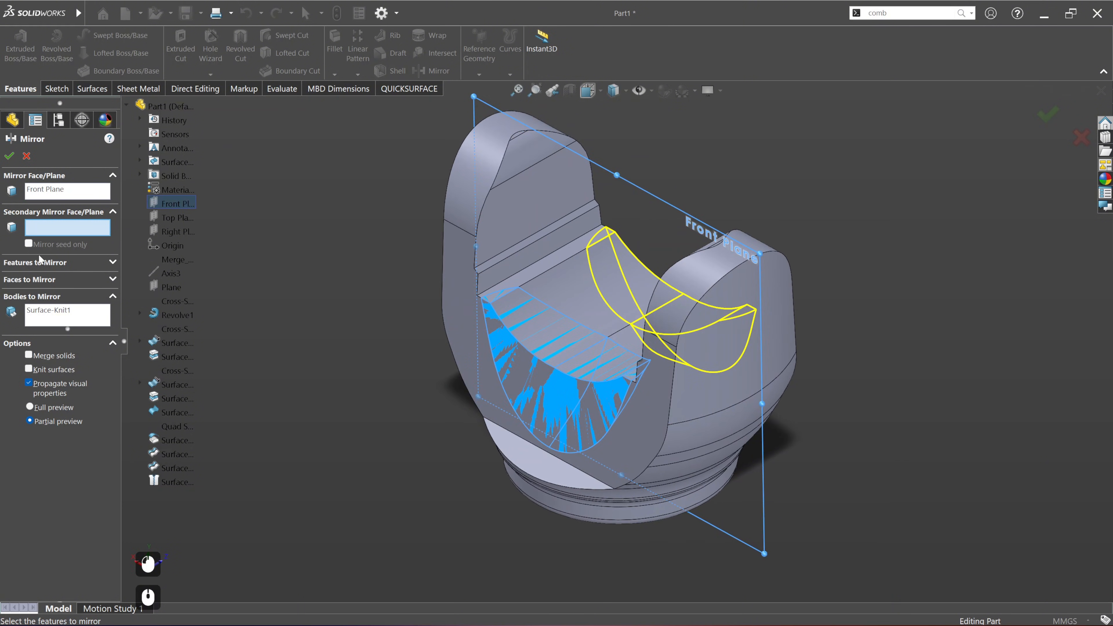
pyautogui.click(10, 157)
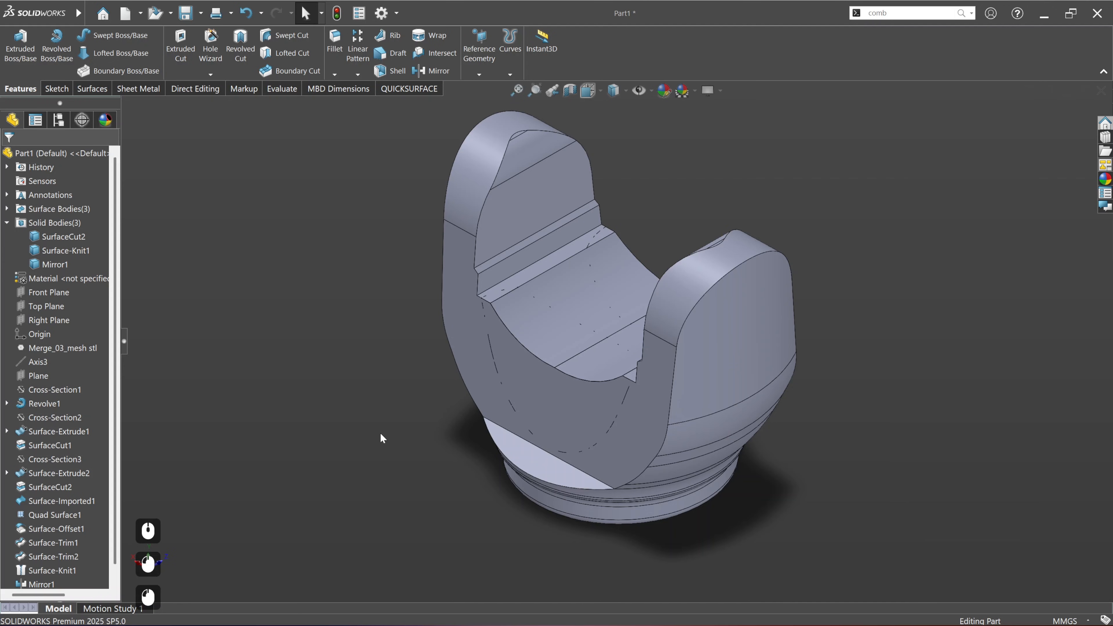
# Step: Combine the bodies by subtracting the knitted solid and its mirrored copy from the SurfaceCut2 main body
pyautogui.click(897, 13)
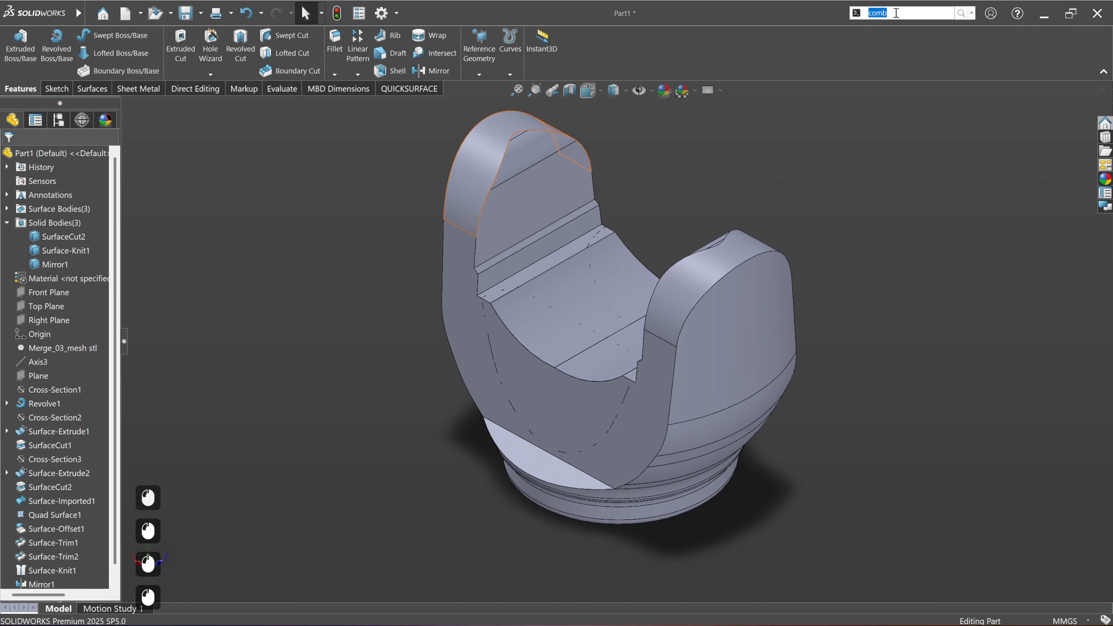
pyautogui.write('com')
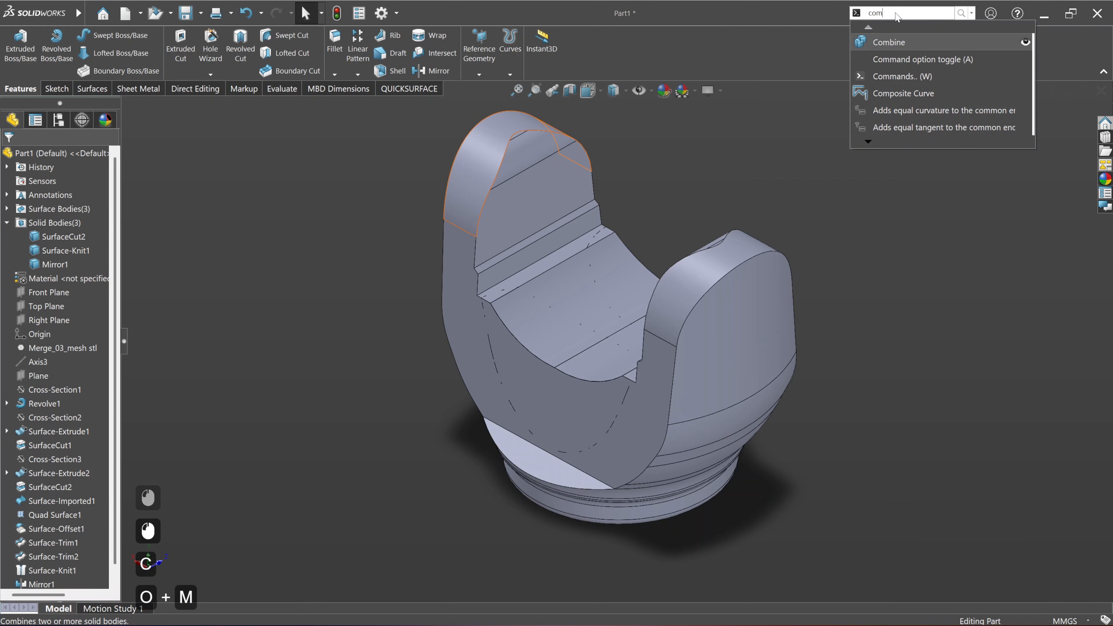
pyautogui.press('Return')
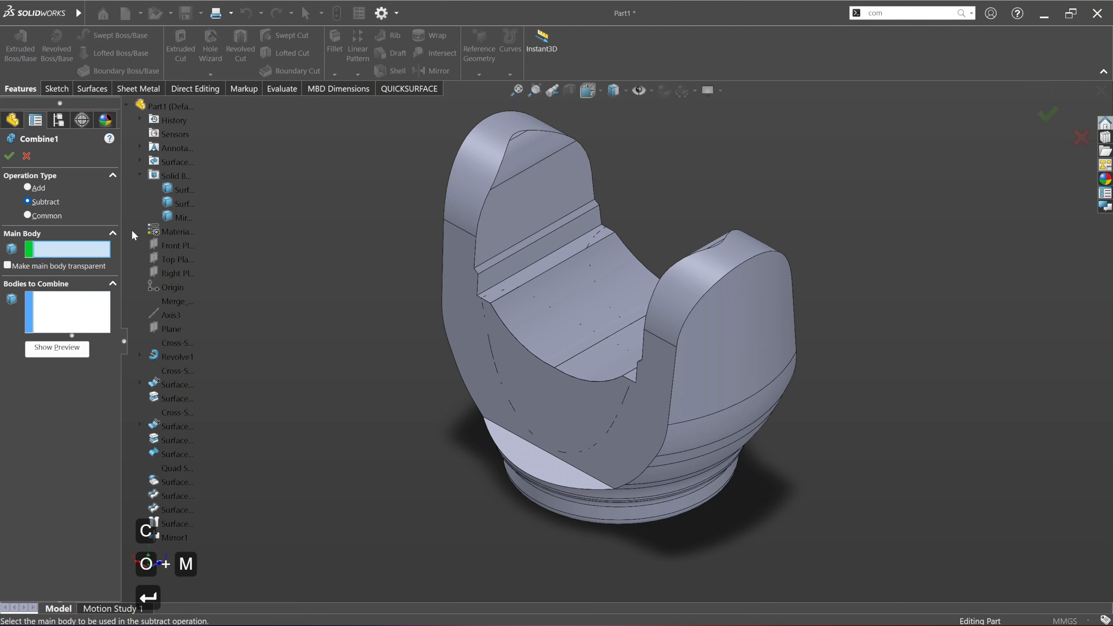
pyautogui.click(525, 218)
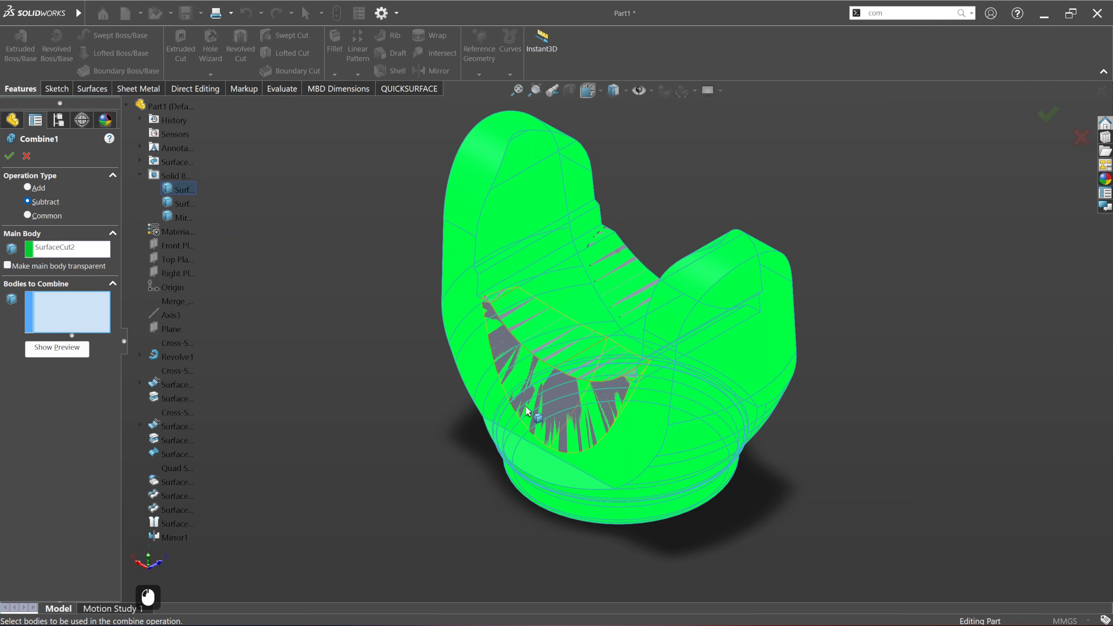
pyautogui.click(554, 408)
pyautogui.moveTo(691, 422); pyautogui.dragTo(404, 308, button='middle')
pyautogui.click(707, 324)
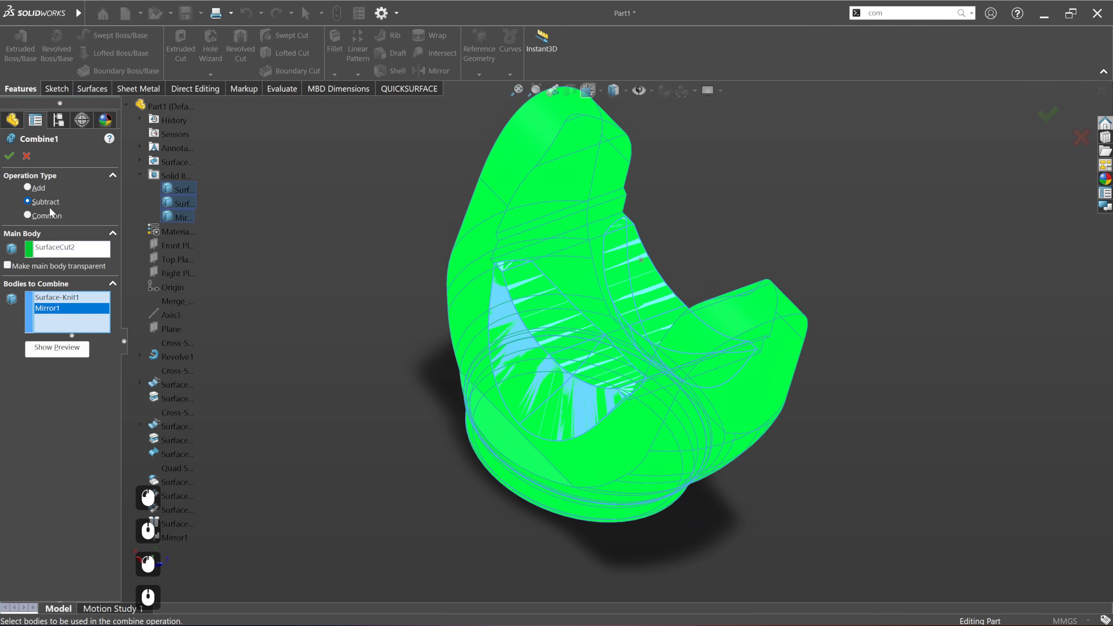
pyautogui.click(8, 156)
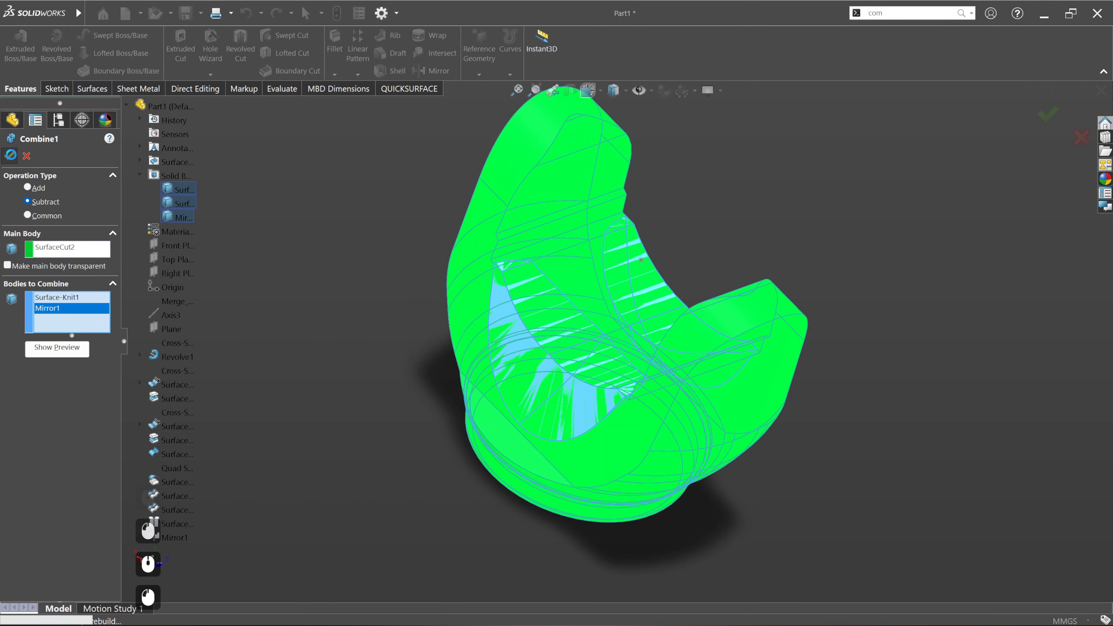
# Step: Show the scan over the combined body and compare their deviation, looking closely at the recess and saddle between the arms
pyautogui.moveTo(720, 499); pyautogui.dragTo(612, 378, button='middle')
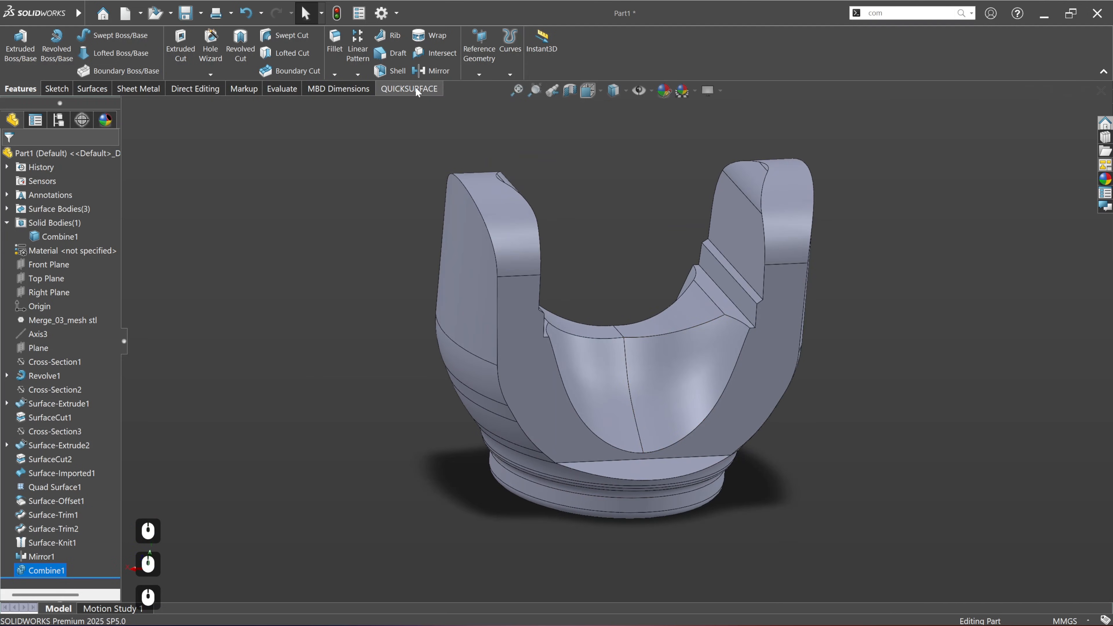
pyautogui.click(397, 90)
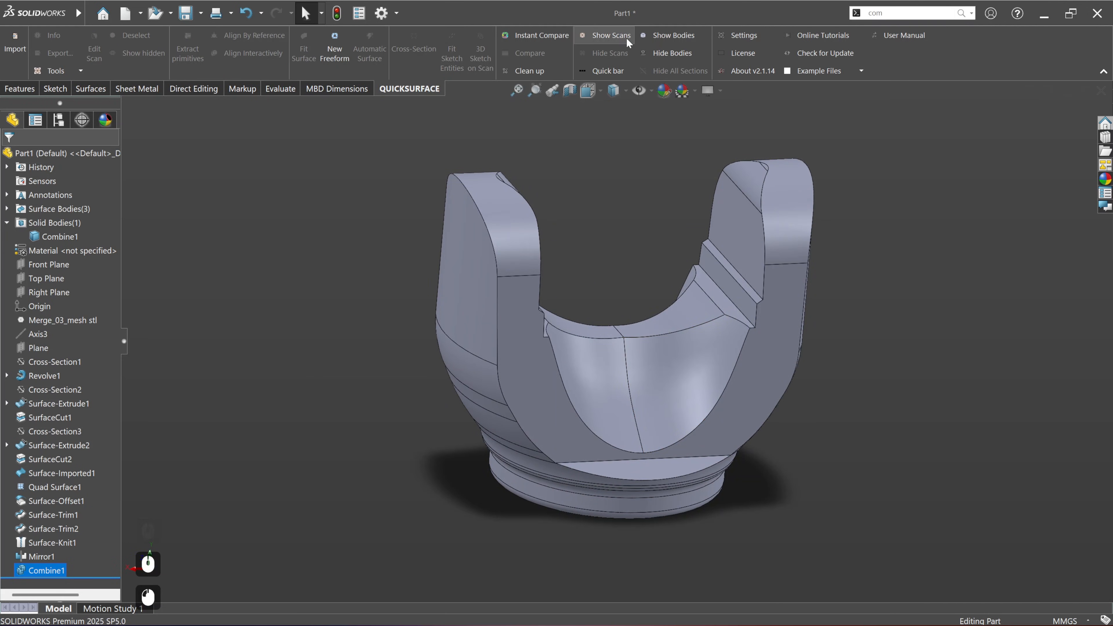
pyautogui.click(626, 37)
pyautogui.moveTo(623, 386); pyautogui.dragTo(640, 368, button='middle')
pyautogui.click(551, 53)
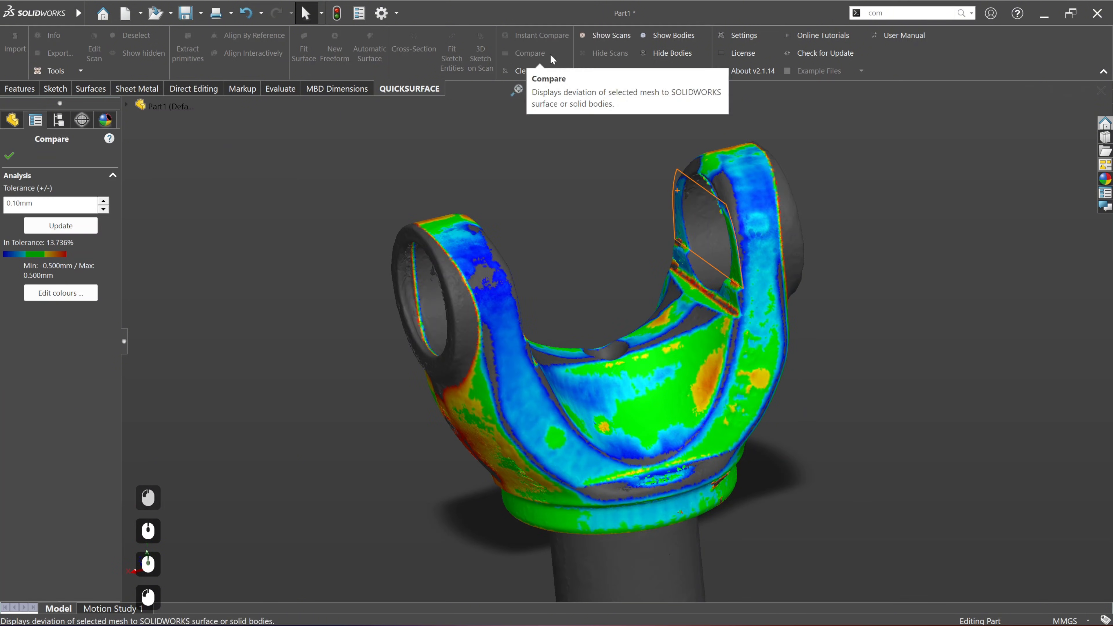
pyautogui.scroll(-3, 682, 344)
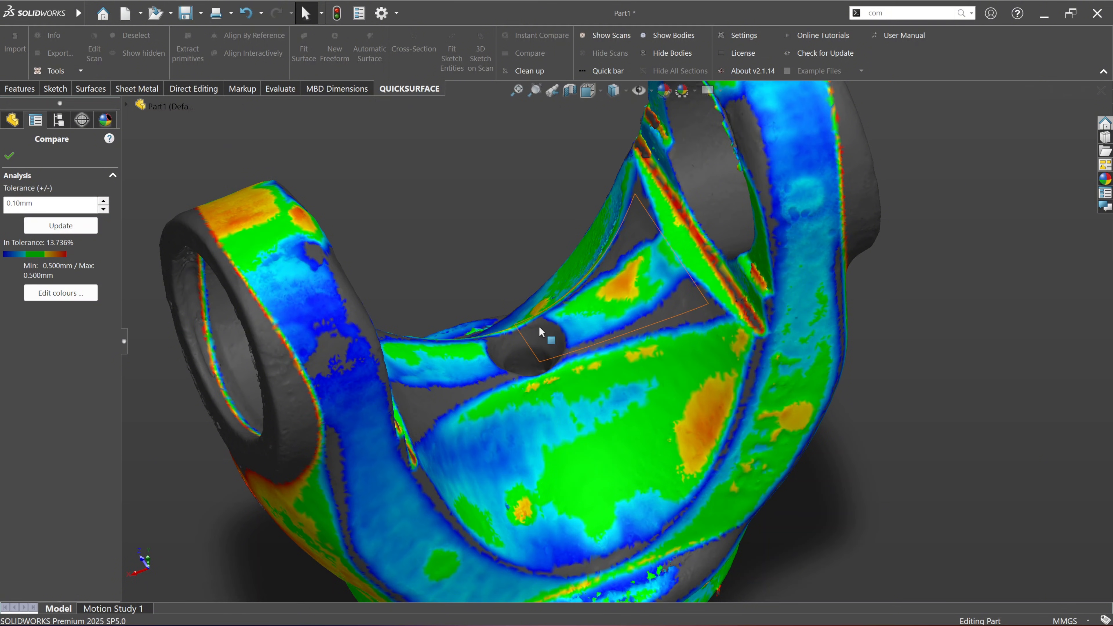
pyautogui.click(9, 155)
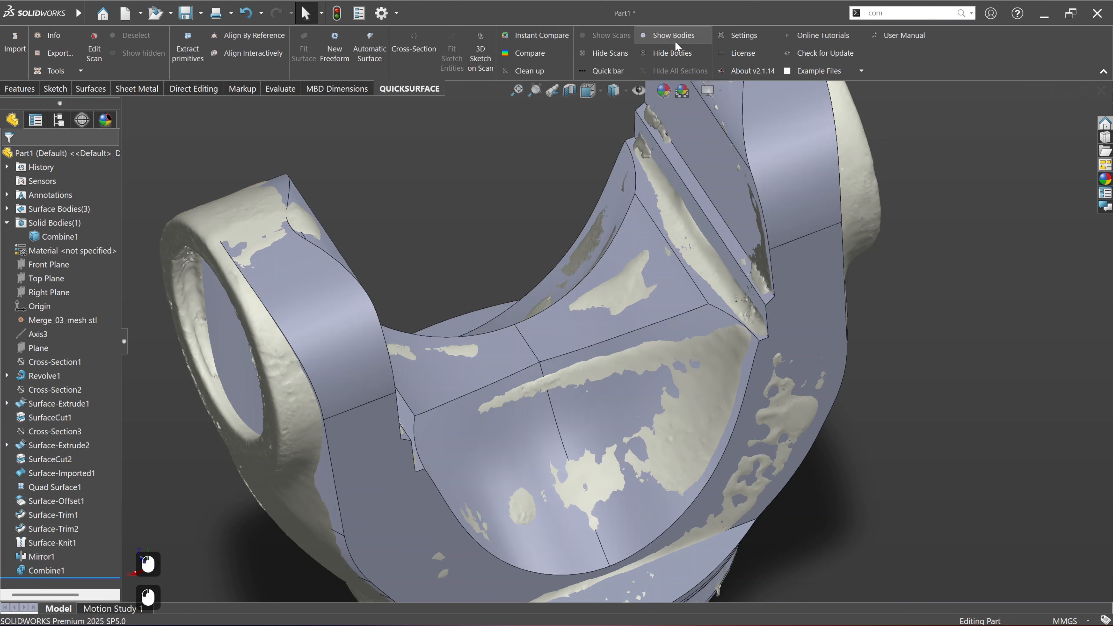
# Step: Hide the bodies and examine the scan's bores, recesses and the saddle surface around the small hole between the arms
pyautogui.click(675, 52)
pyautogui.scroll(-5, 659, 321)
pyautogui.moveTo(659, 321); pyautogui.dragTo(637, 341, button='middle')
pyautogui.scroll(-4, 631, 343)
pyautogui.moveTo(559, 392); pyautogui.dragTo(599, 420, button='middle')
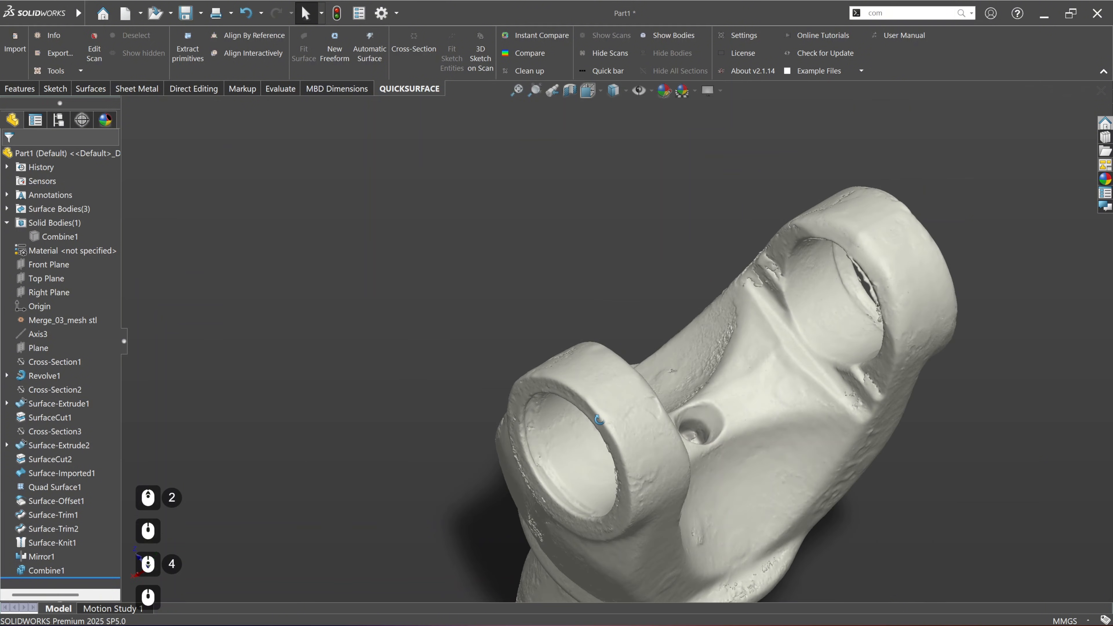
pyautogui.scroll(-4, 739, 454)
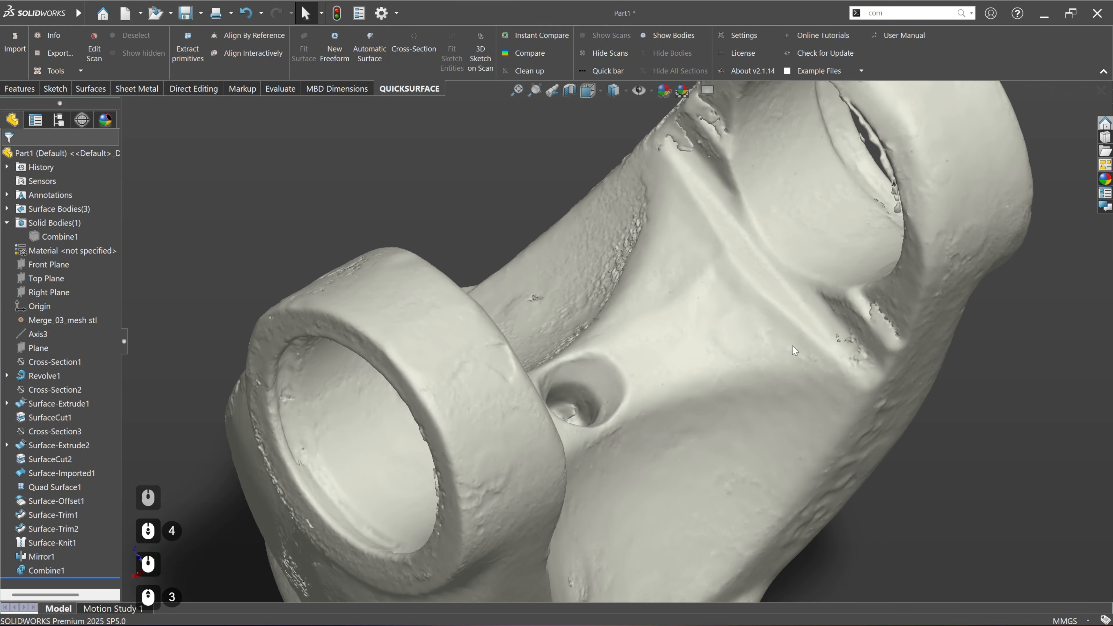
pyautogui.scroll(-5, 660, 426)
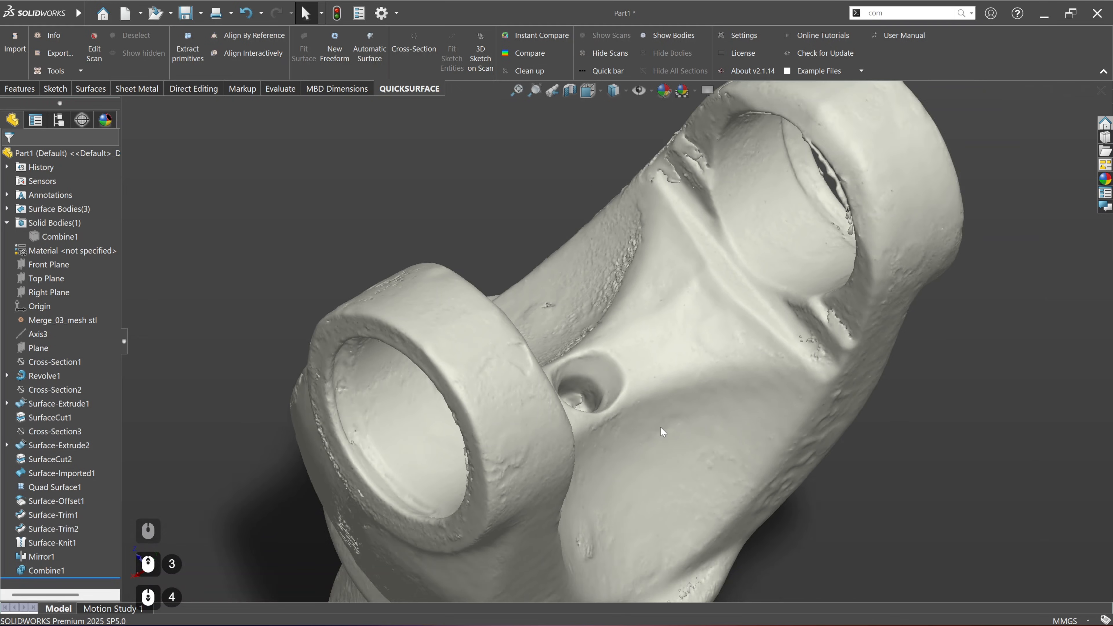
pyautogui.moveTo(663, 453); pyautogui.dragTo(401, 194, button='middle')
pyautogui.scroll(6, 401, 194)
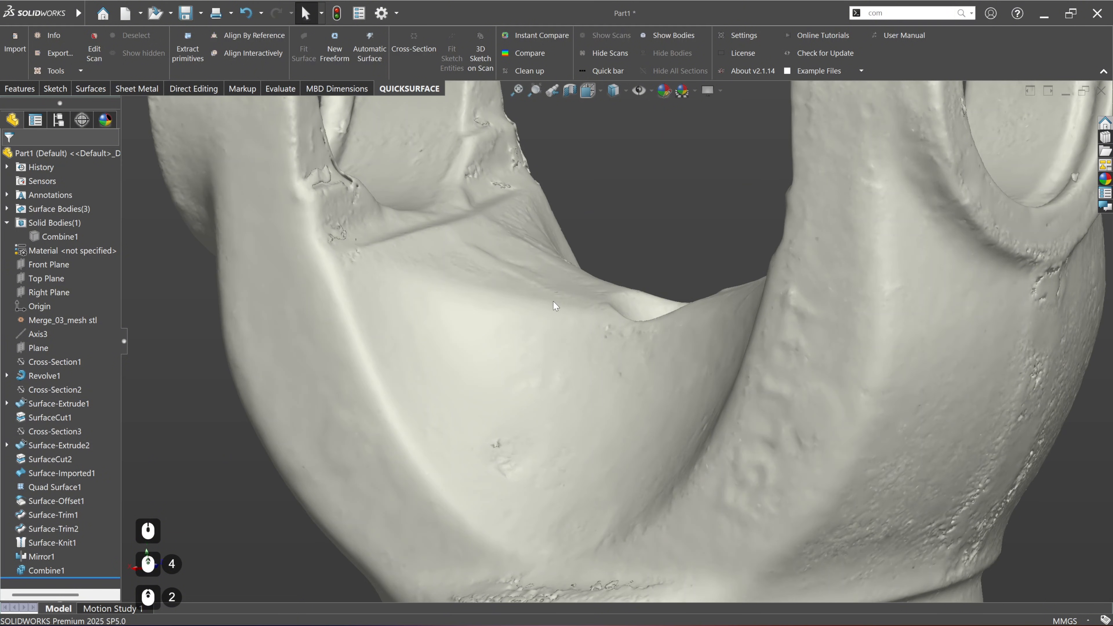
pyautogui.moveTo(553, 301)
pyautogui.mouseDown(button='middle')
pyautogui.moveTo(514, 293)
pyautogui.moveTo(559, 298)
pyautogui.mouseUp(button='middle')
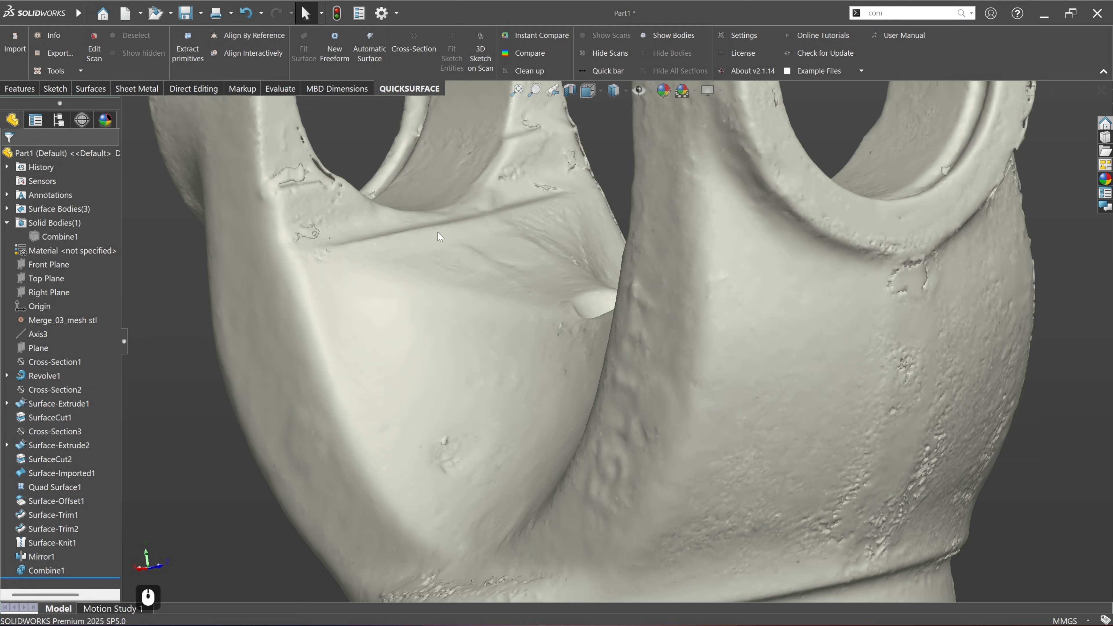
pyautogui.moveTo(476, 285); pyautogui.dragTo(528, 327, button='middle')
pyautogui.scroll(4, 528, 327)
pyautogui.moveTo(620, 408); pyautogui.dragTo(692, 446, button='middle')
pyautogui.scroll(-3, 693, 447)
pyautogui.scroll(4, 776, 468)
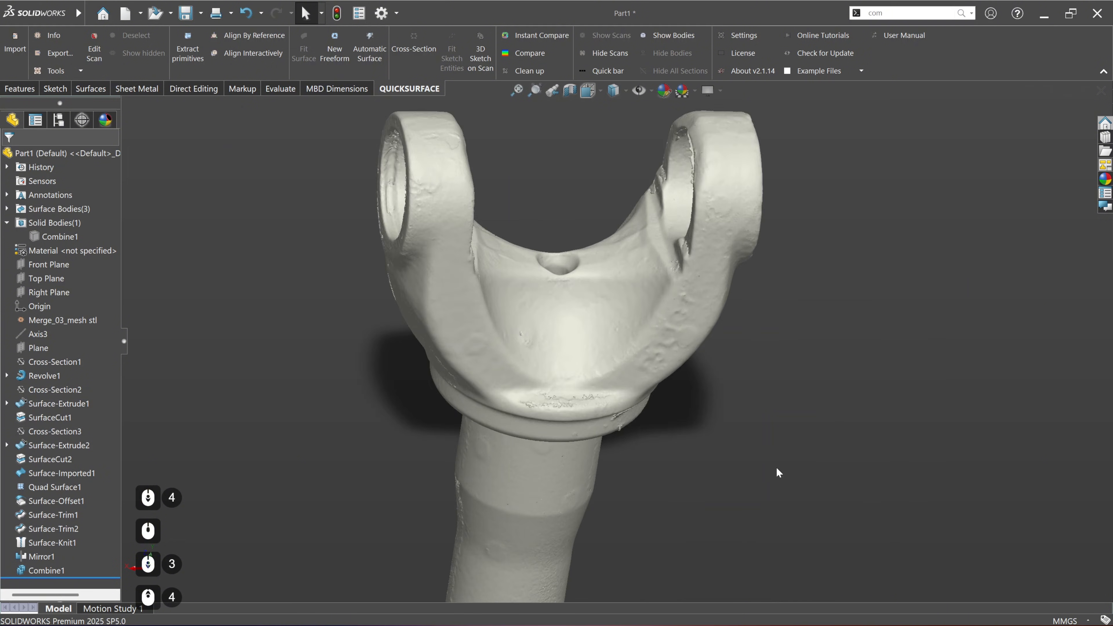
pyautogui.moveTo(514, 256); pyautogui.dragTo(532, 340, button='middle')
pyautogui.scroll(-3, 530, 342)
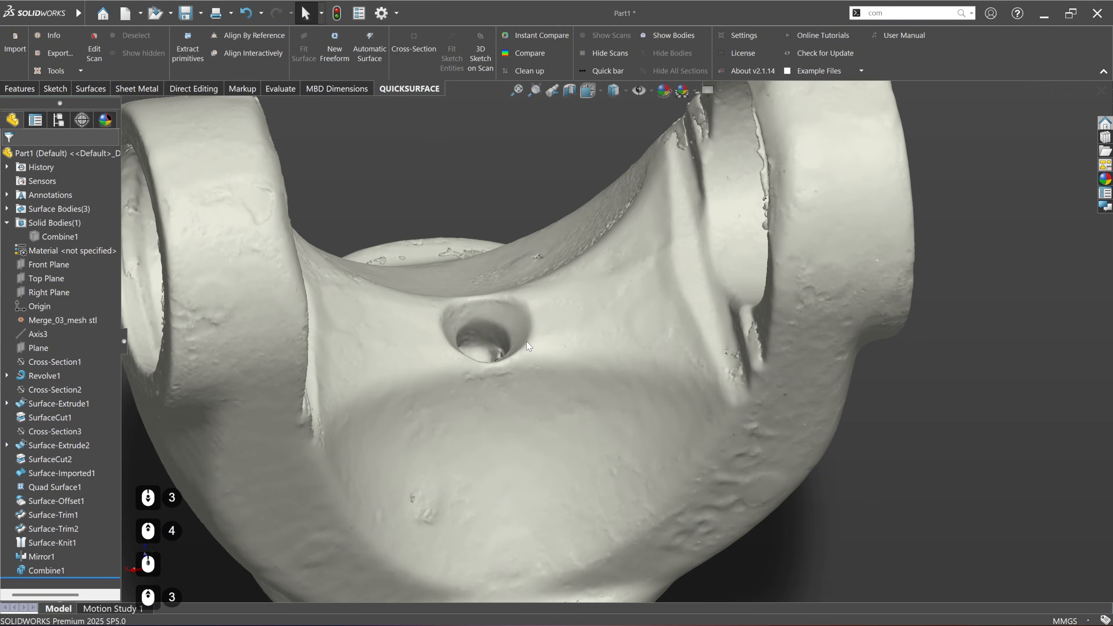
# Step: Start a new freeform with closest-point snapping on and add a 4 sided face on the saddle between the hole and one arm
pyautogui.click(341, 51)
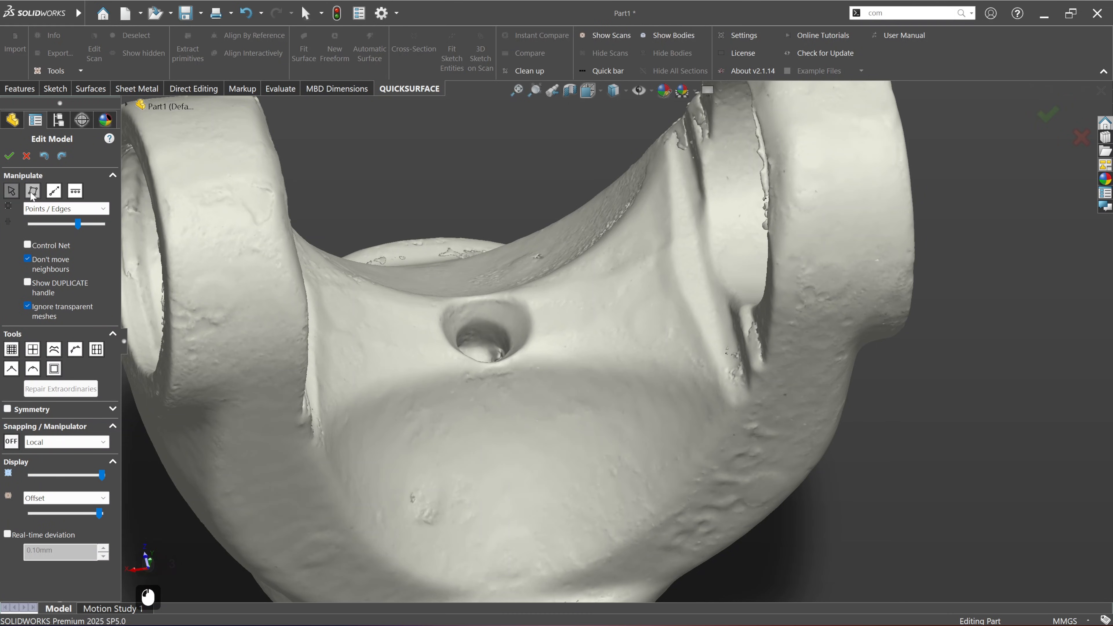
pyautogui.click(32, 191)
pyautogui.click(15, 469)
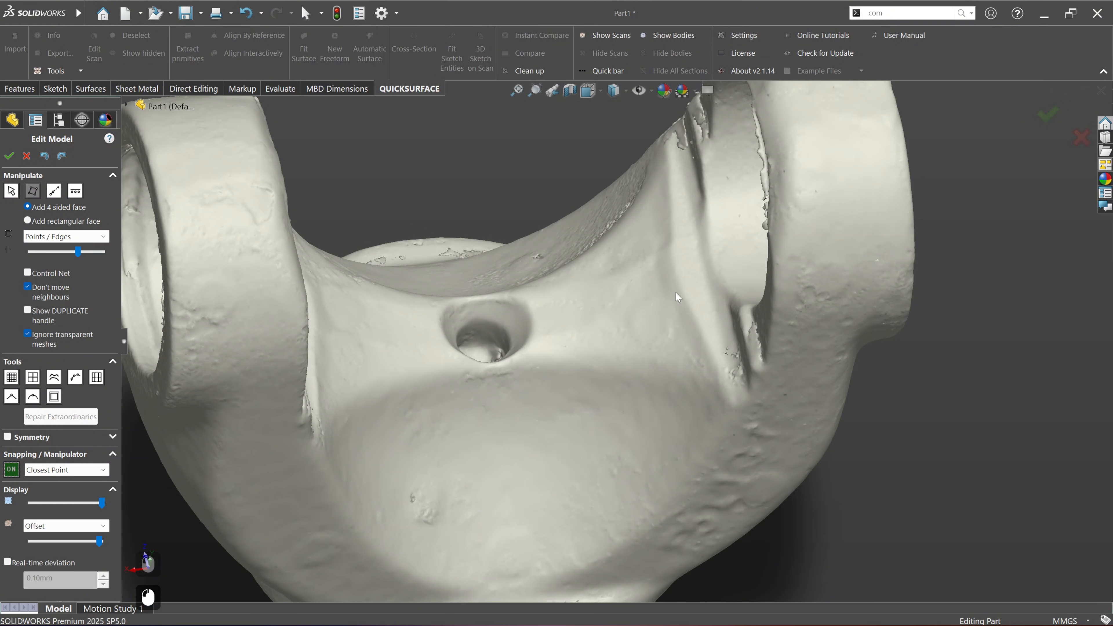
pyautogui.moveTo(677, 294); pyautogui.dragTo(711, 362)
pyautogui.click(713, 367)
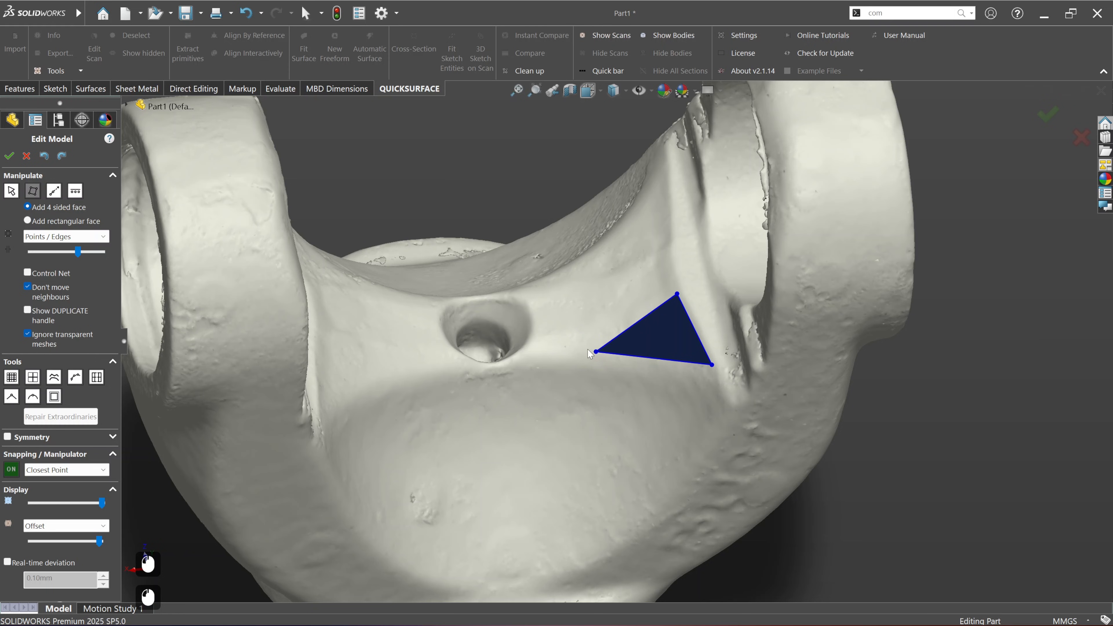
pyautogui.click(576, 344)
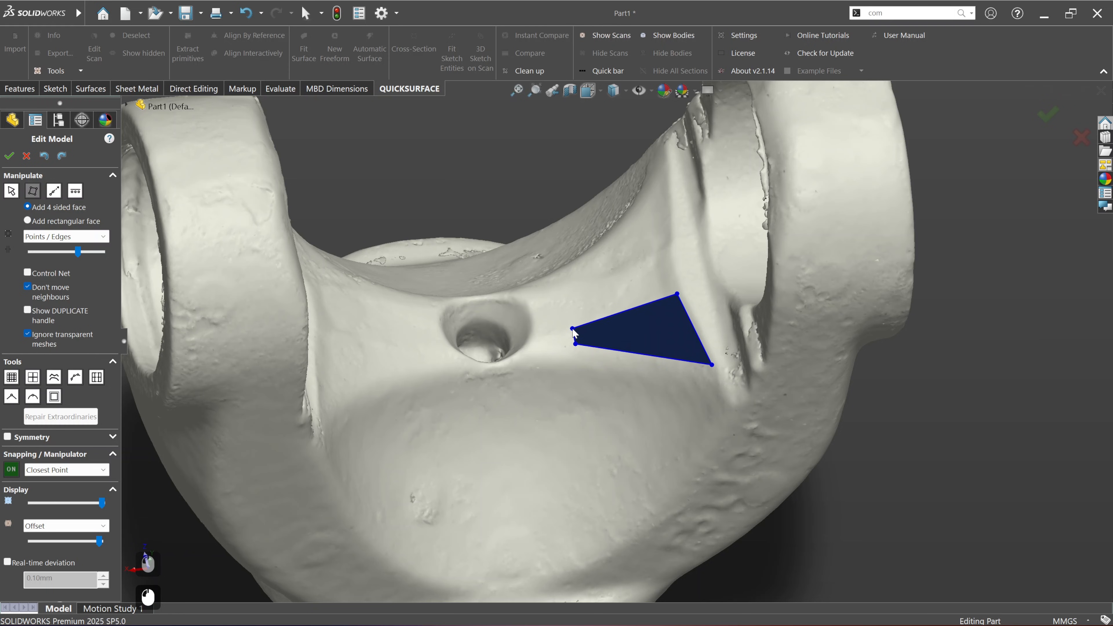
pyautogui.click(572, 330)
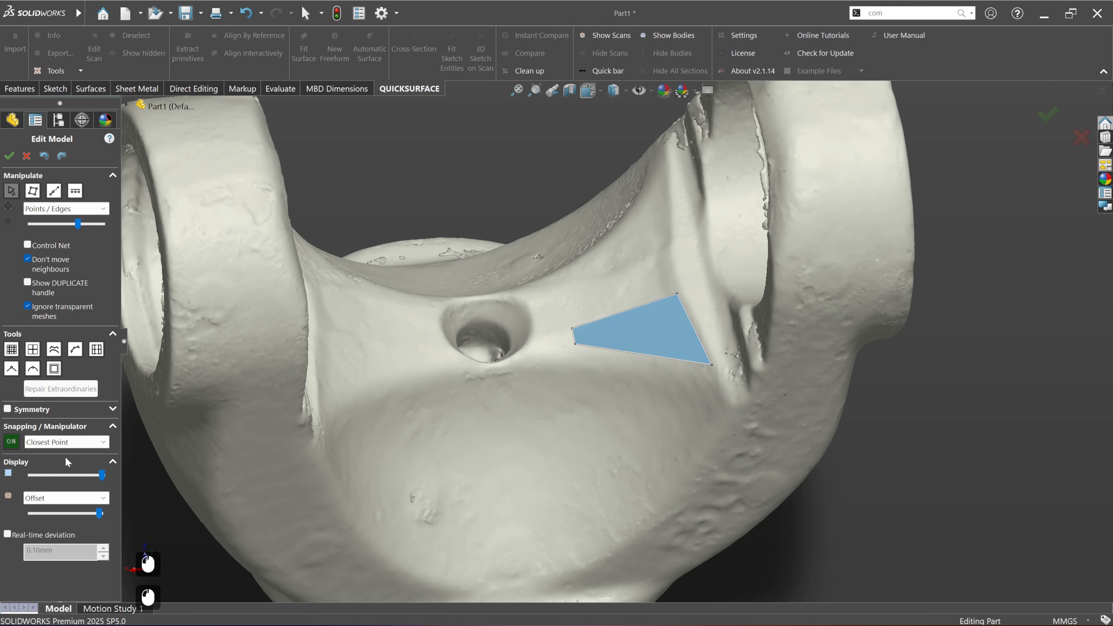
# Step: Turn on real-time deviation and split the freeform face across its length
pyautogui.click(8, 535)
pyautogui.moveTo(665, 337); pyautogui.dragTo(696, 316, button='middle')
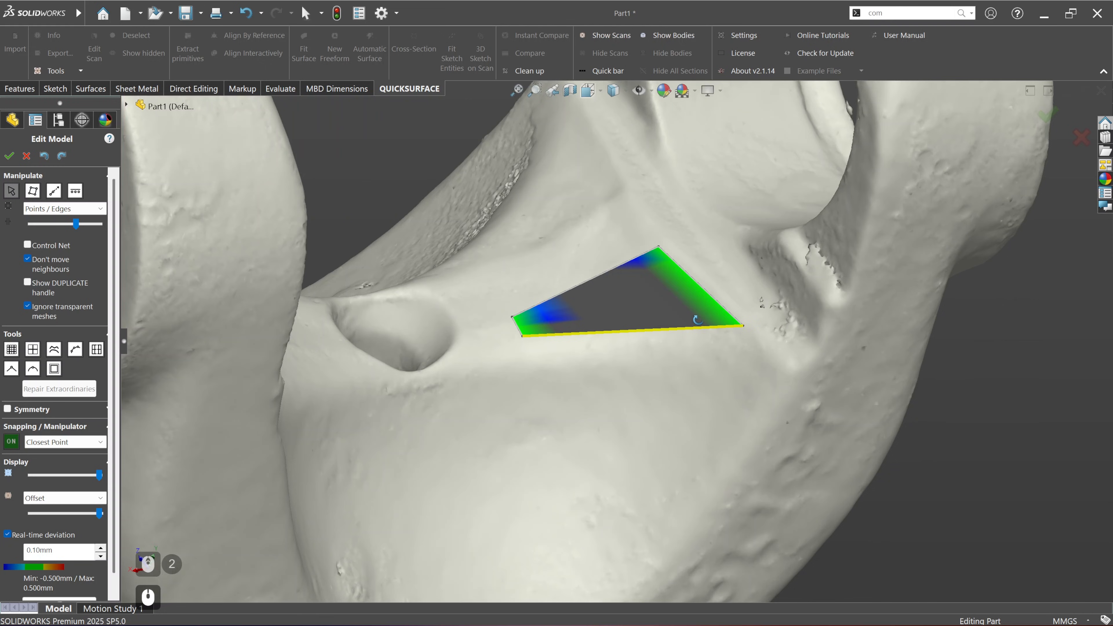
pyautogui.rightClick(636, 332)
pyautogui.click(675, 428)
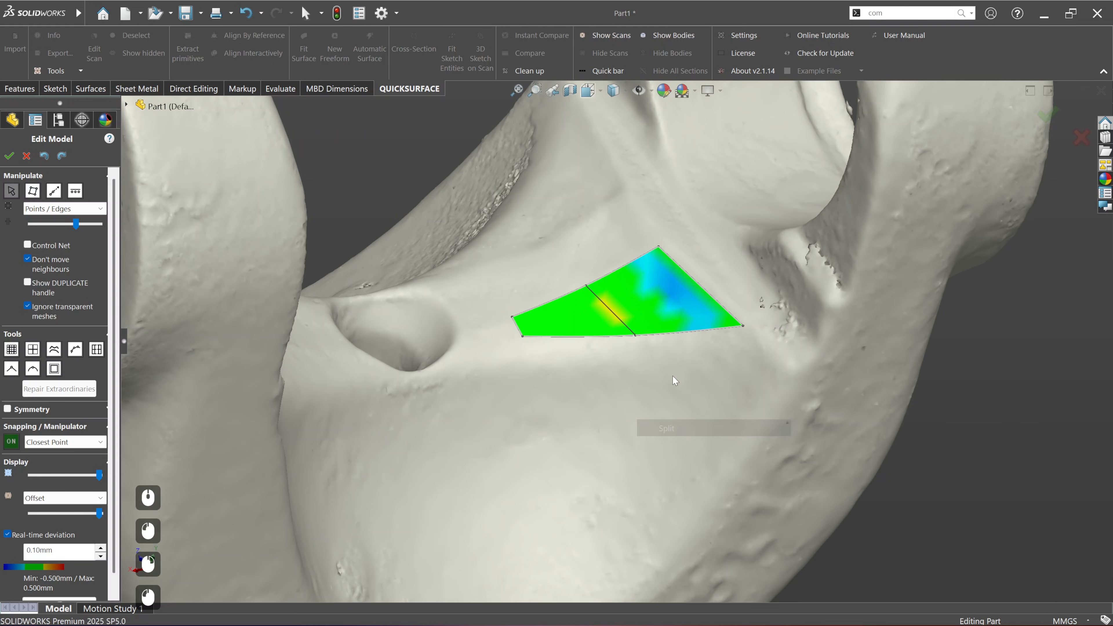
# Step: Shift the split edge of the freeform face toward the arm to improve the fit to the scan
pyautogui.moveTo(668, 293); pyautogui.dragTo(629, 316, button='middle')
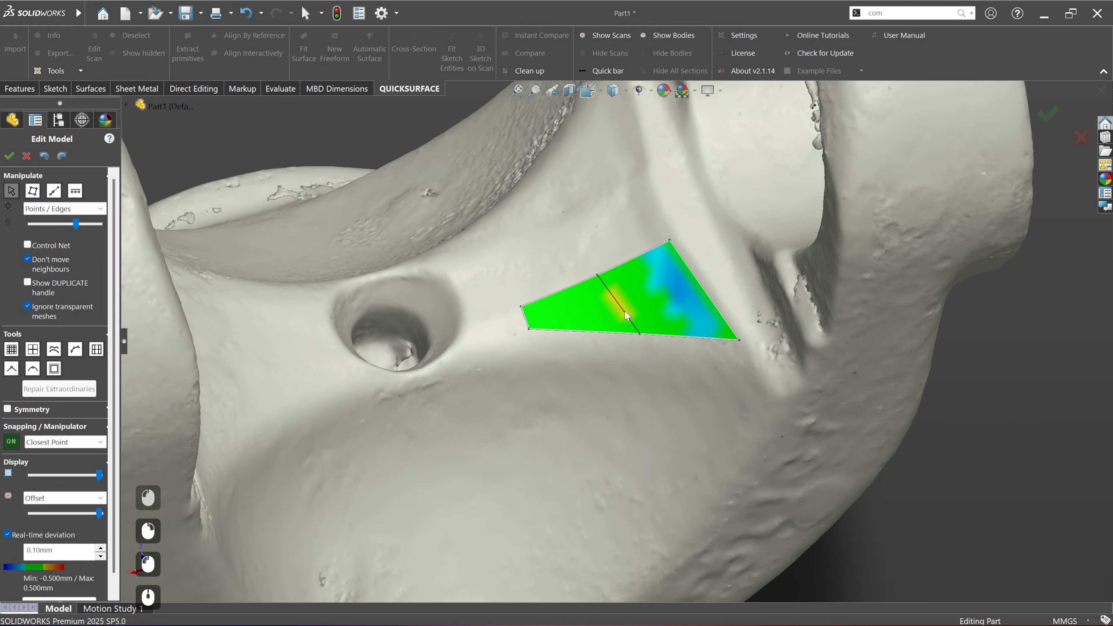
pyautogui.moveTo(625, 311); pyautogui.dragTo(656, 299)
pyautogui.moveTo(587, 334); pyautogui.dragTo(607, 349, button='middle')
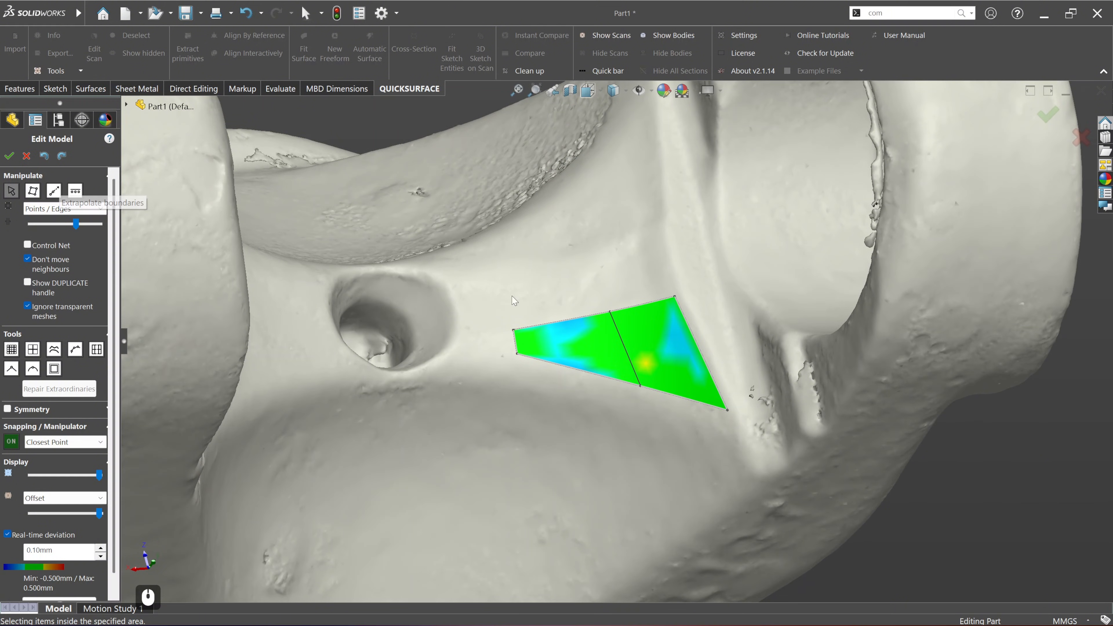
# Step: Turn on symmetry for the freeform and set the Right Plane as its symmetry plane
pyautogui.scroll(-3, 621, 340)
pyautogui.moveTo(556, 340); pyautogui.dragTo(532, 337, button='middle')
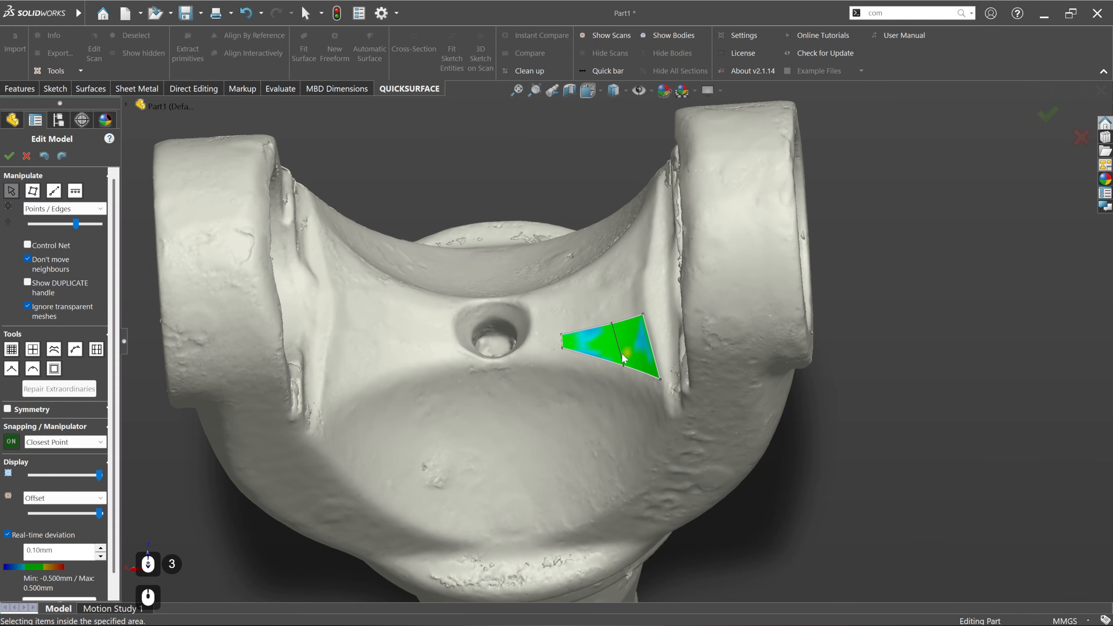
pyautogui.scroll(-3, 5, 513)
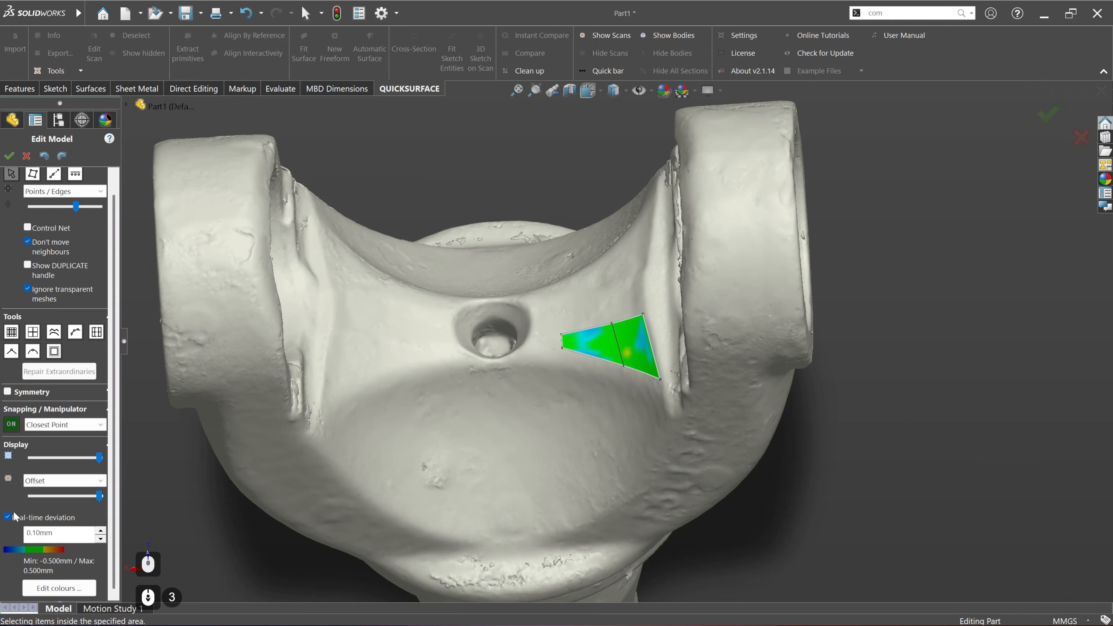
pyautogui.click(9, 391)
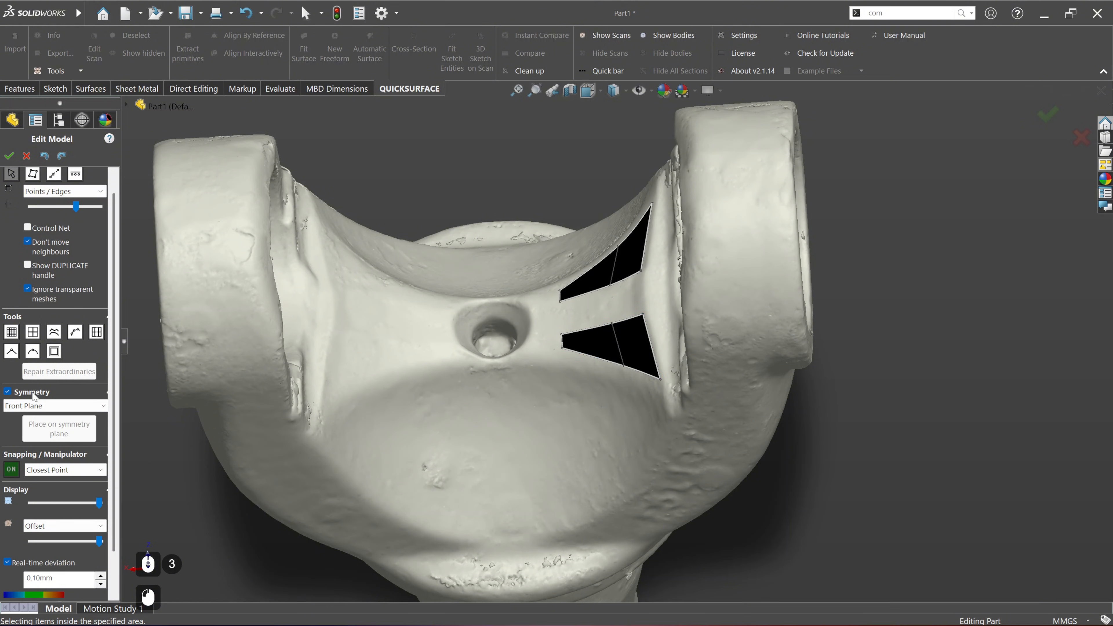
pyautogui.click(58, 407)
pyautogui.click(59, 437)
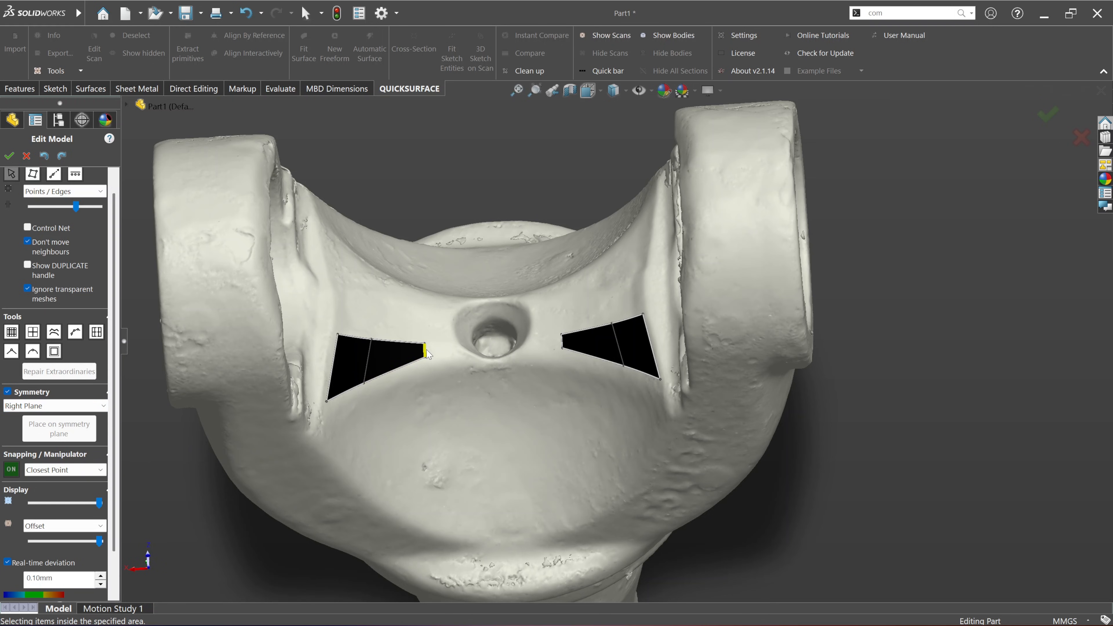
# Step: Place the face's narrow inner edge on the symmetry plane, and split the inner face that reaches it
pyautogui.click(563, 342)
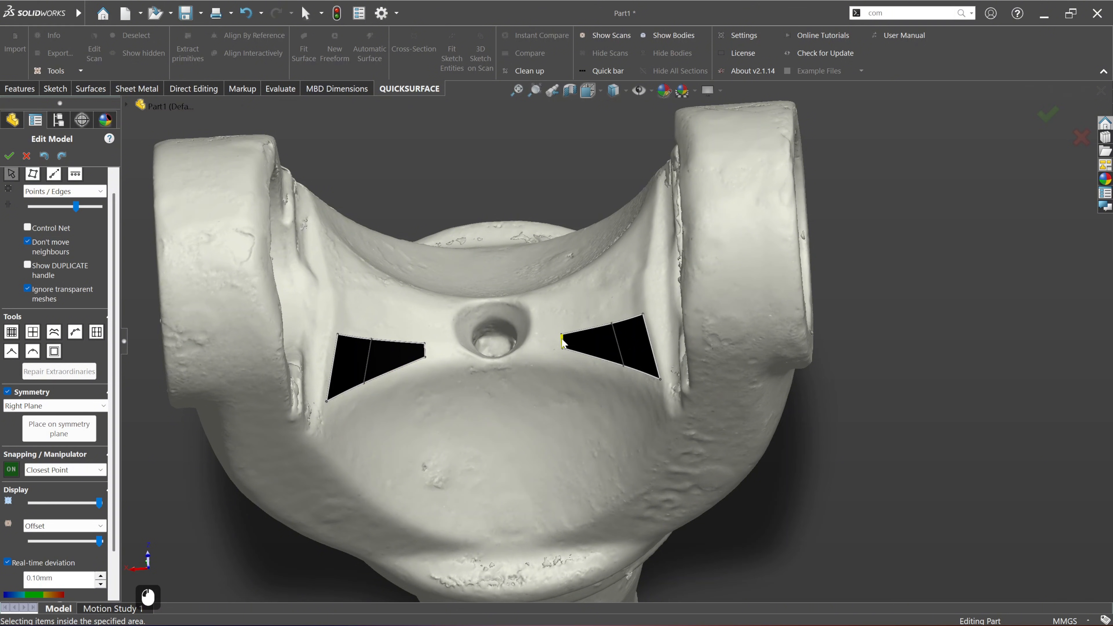
pyautogui.click(44, 437)
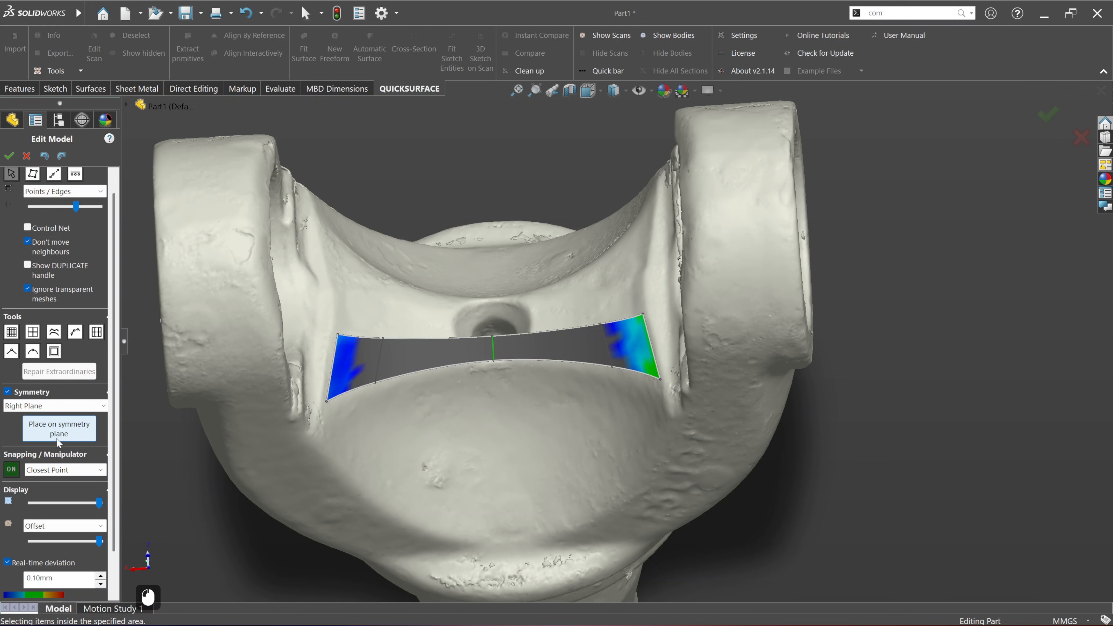
pyautogui.rightClick(546, 331)
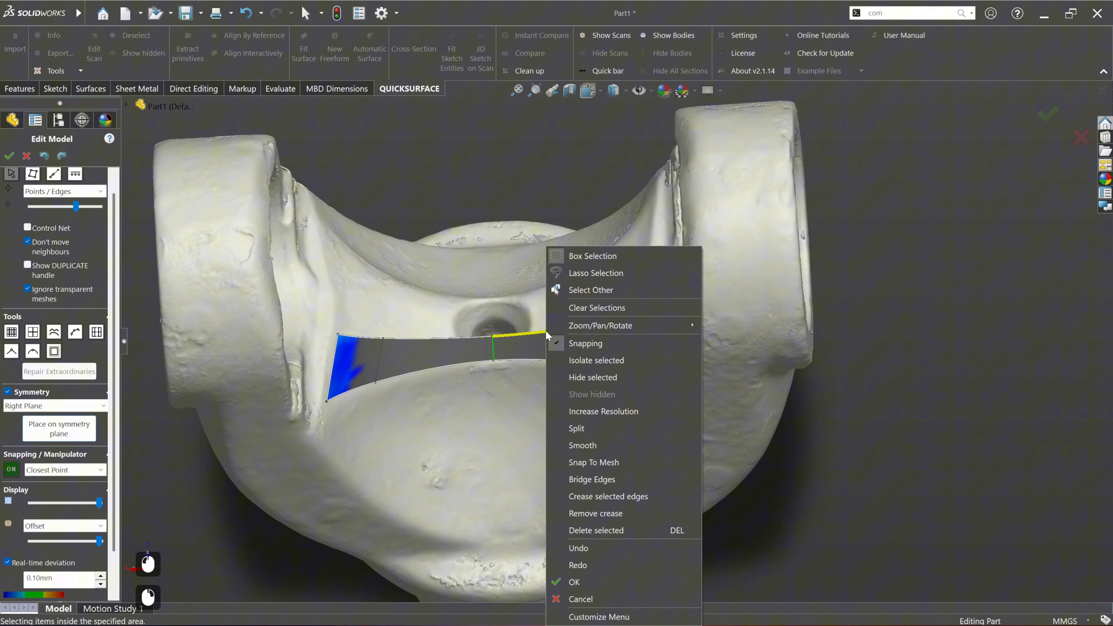
pyautogui.click(587, 428)
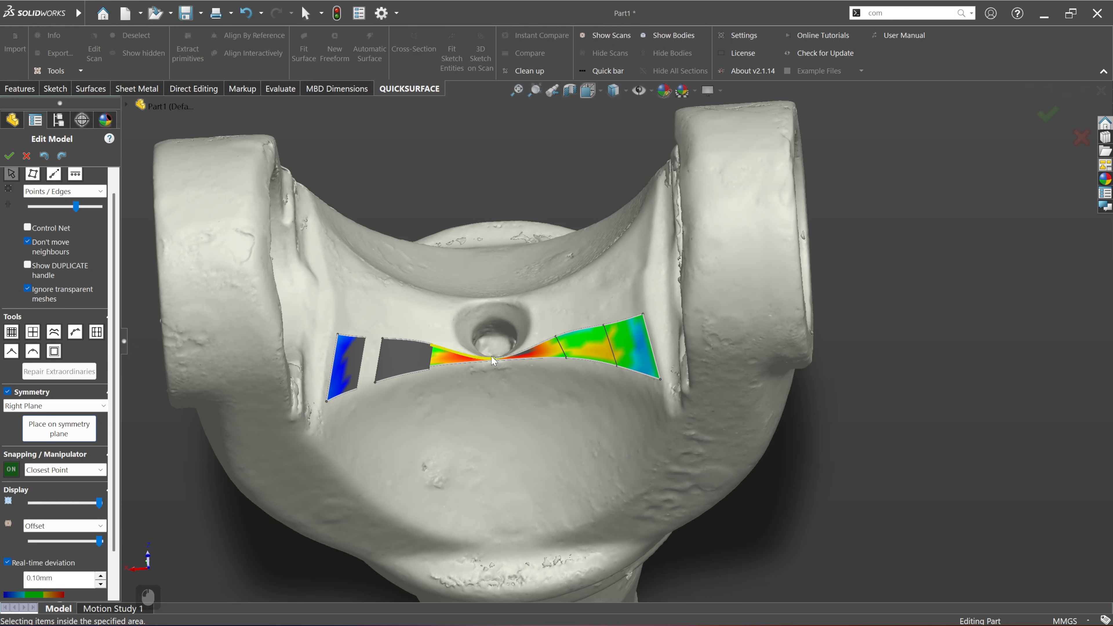
# Step: Undo the inner face split and the placement of the narrow edge on the symmetry plane
pyautogui.hotkey('ctrl', 'z')
pyautogui.hotkey('ctrl', 'z')
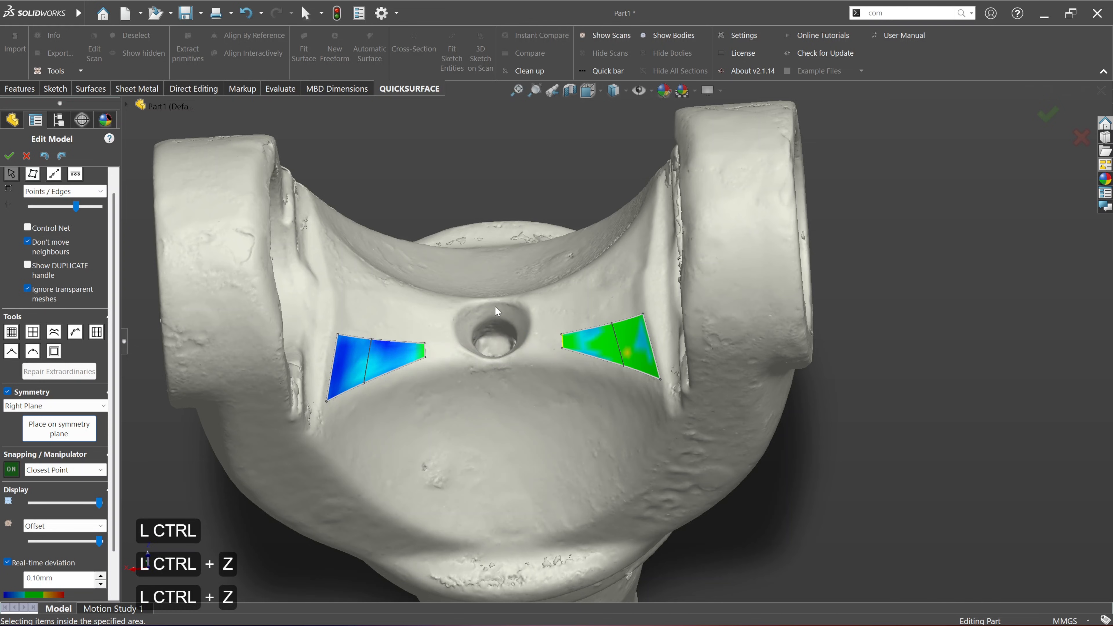
pyautogui.click(54, 173)
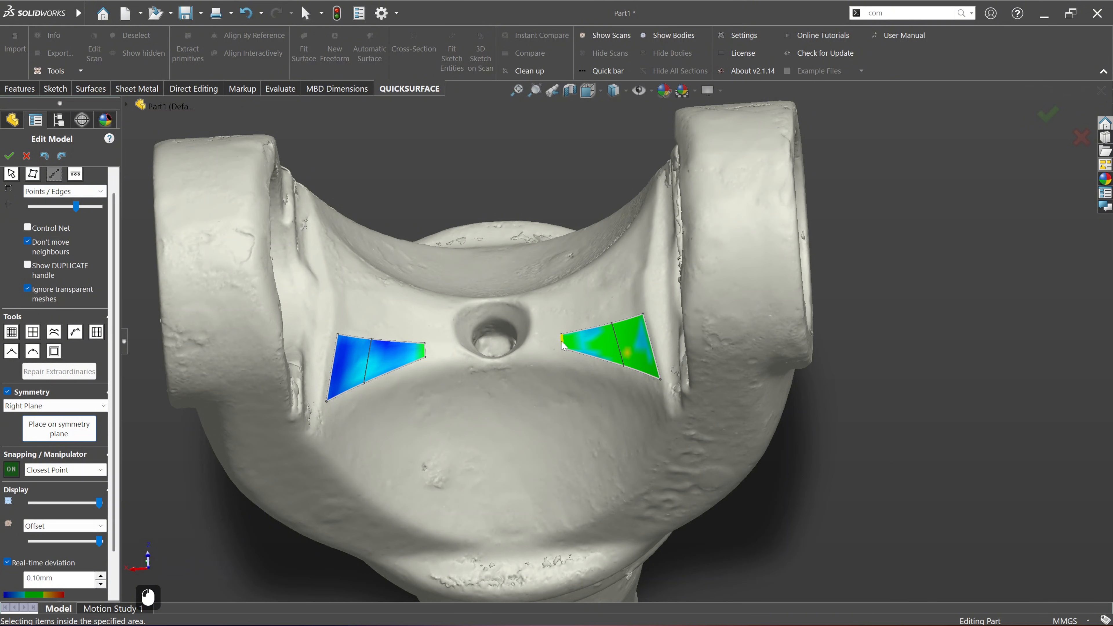
pyautogui.moveTo(561, 341); pyautogui.dragTo(535, 340)
pyautogui.hotkey('ctrl', 'z')
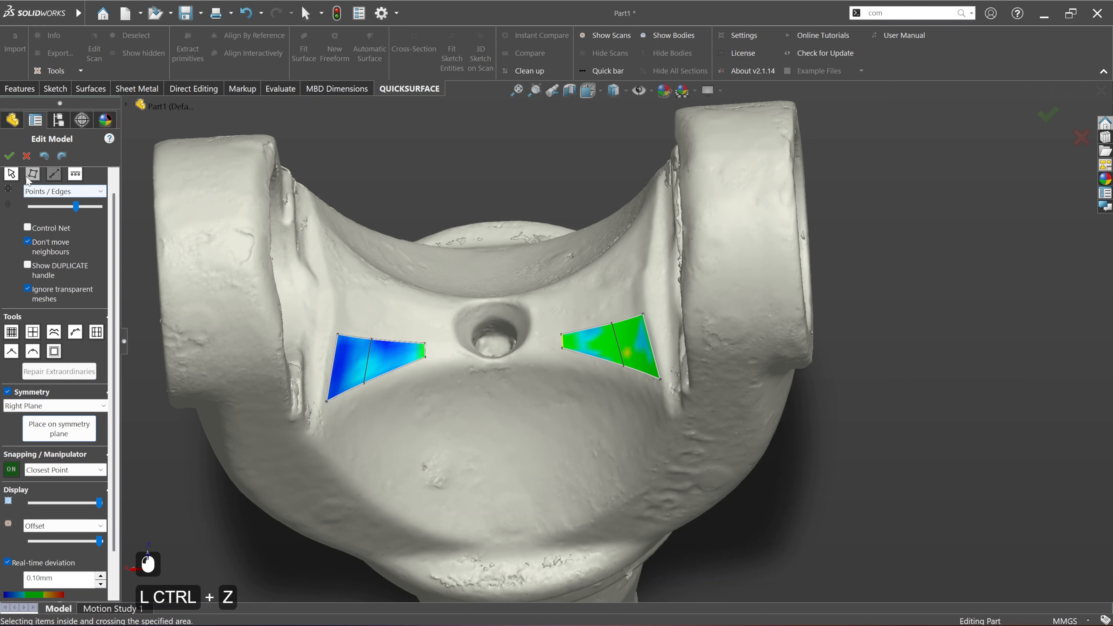
# Step: Select the face's narrow inner edge, turn snapping off and set its manipulator orientation to World
pyautogui.click(11, 174)
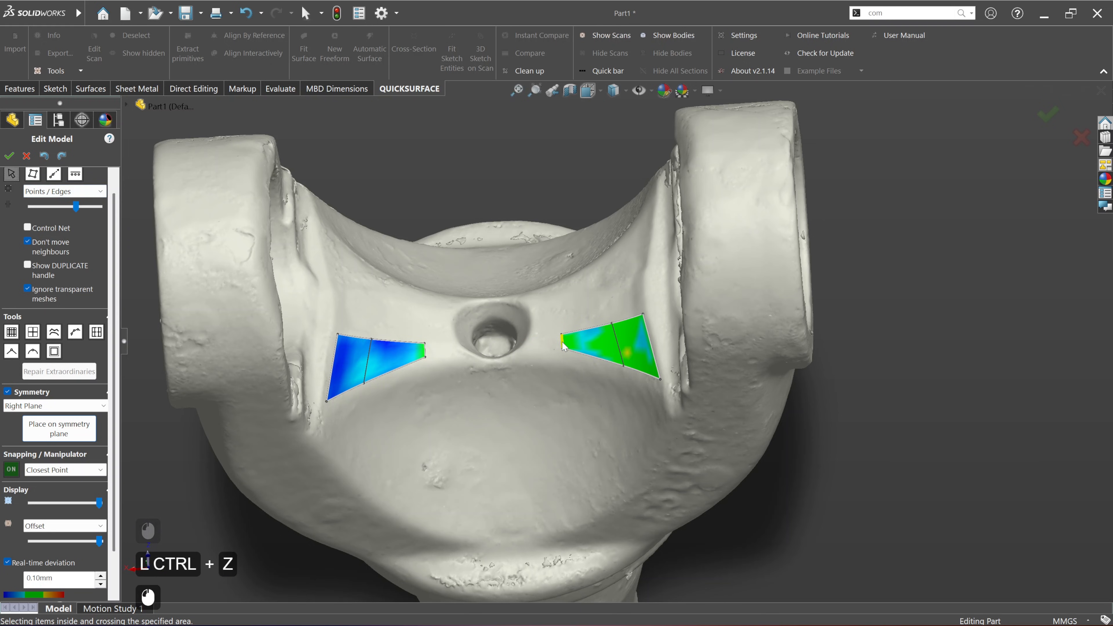
pyautogui.scroll(-2, 563, 344)
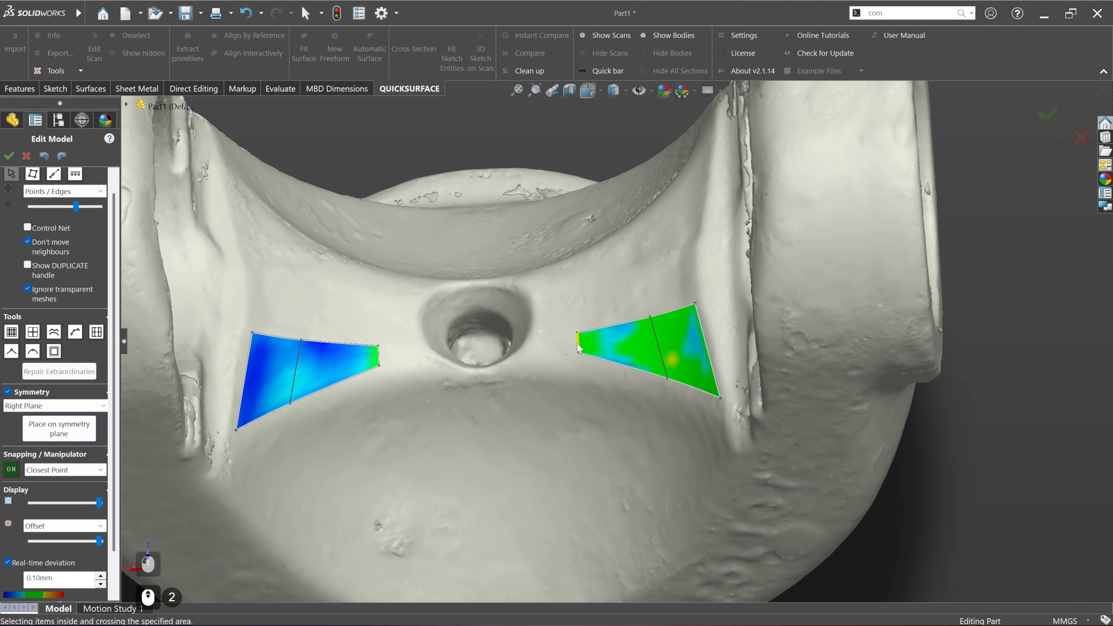
pyautogui.click(13, 468)
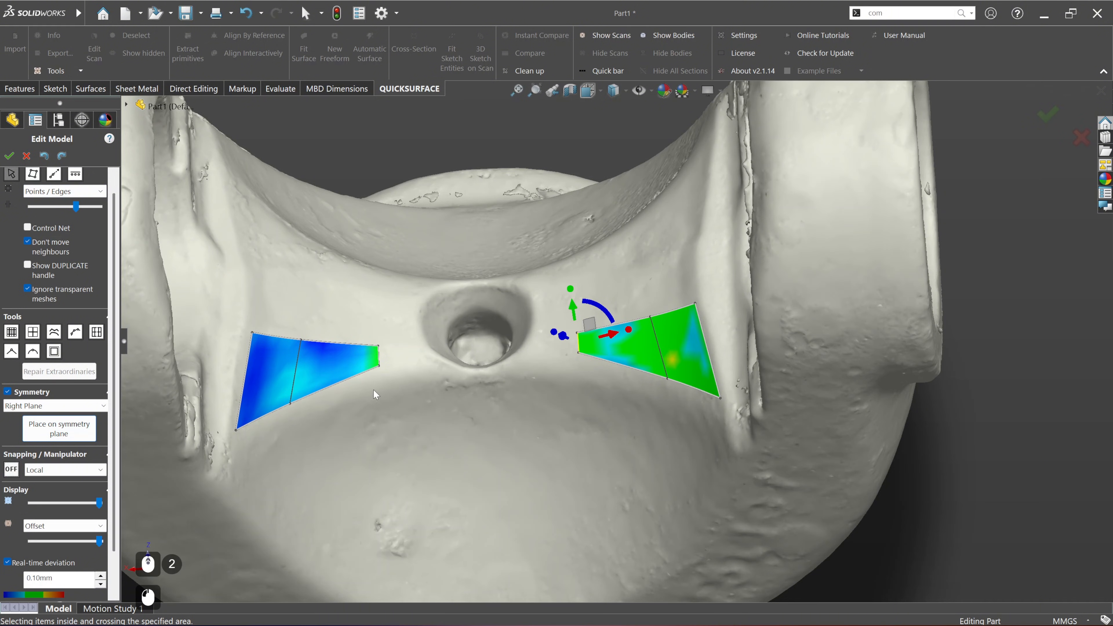
pyautogui.middleClick(587, 374)
pyautogui.moveTo(586, 374); pyautogui.dragTo(588, 368, button='middle')
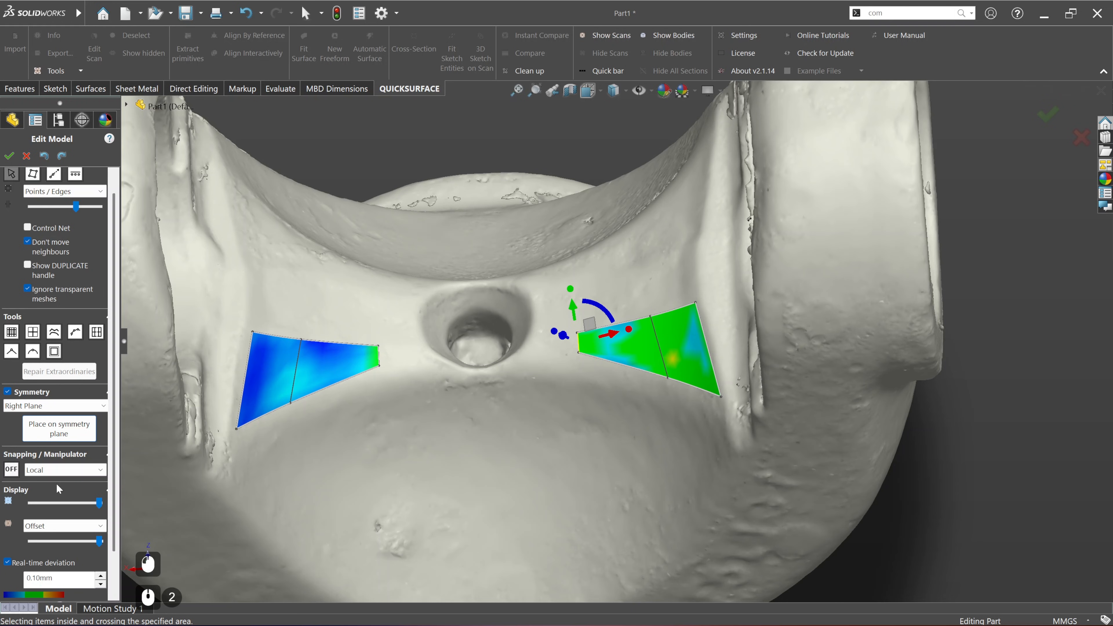
pyautogui.click(74, 469)
pyautogui.click(75, 469)
pyautogui.click(76, 469)
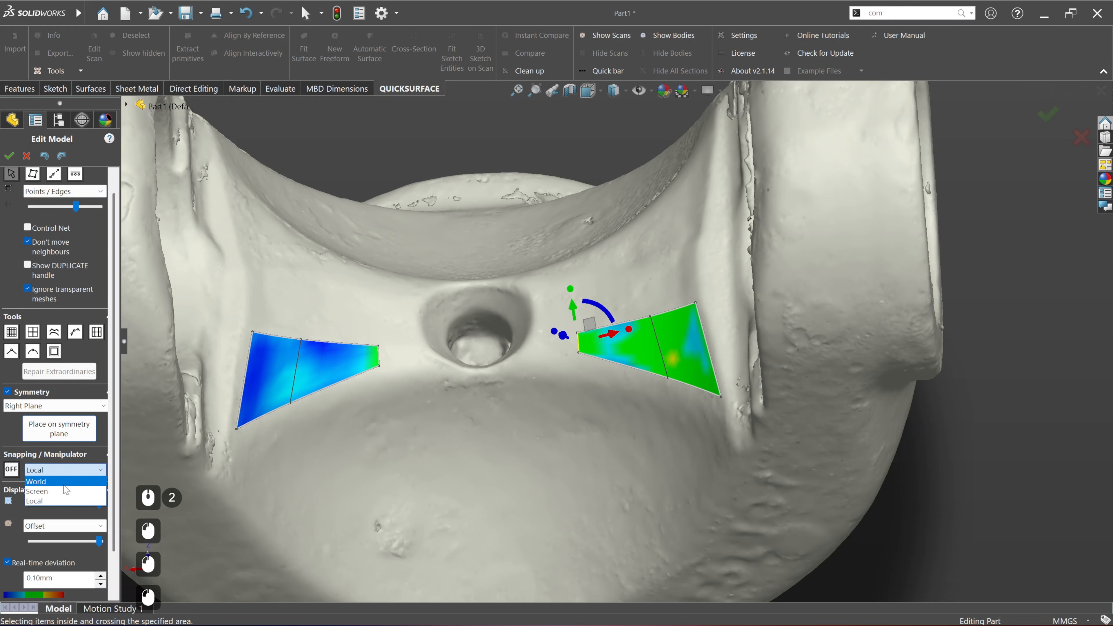
pyautogui.click(64, 485)
# Step: Extend the narrow inner edge along the world X axis toward the hole to add a new face
pyautogui.moveTo(572, 374); pyautogui.dragTo(539, 363, button='middle')
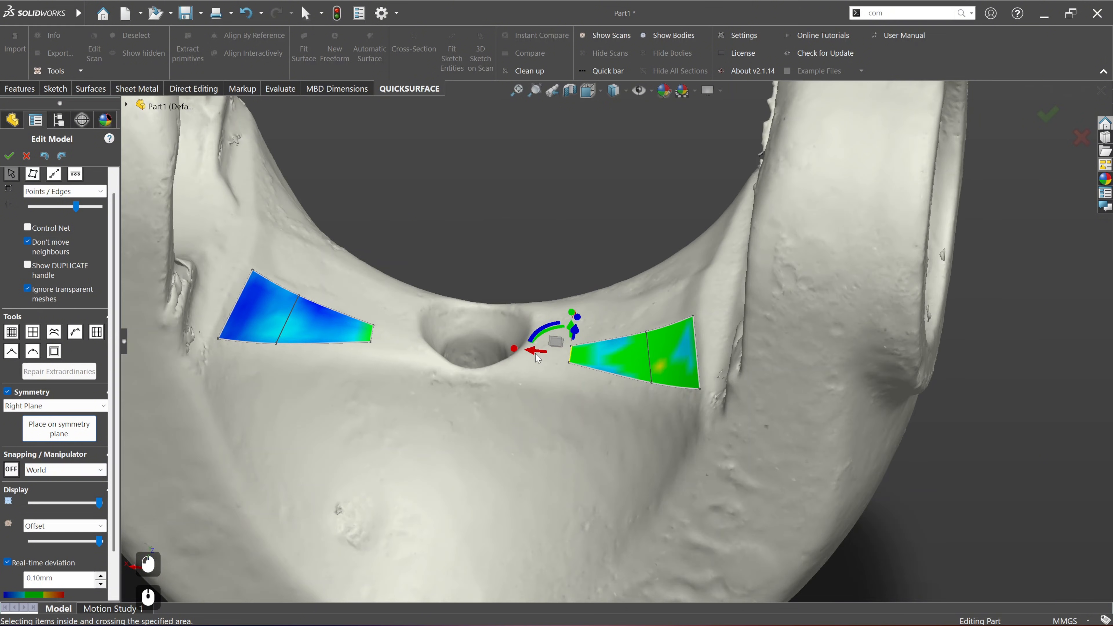
pyautogui.press('alt')
pyautogui.keyDown('alt'); pyautogui.moveTo(533, 354); pyautogui.dragTo(459, 343); pyautogui.keyUp('alt')
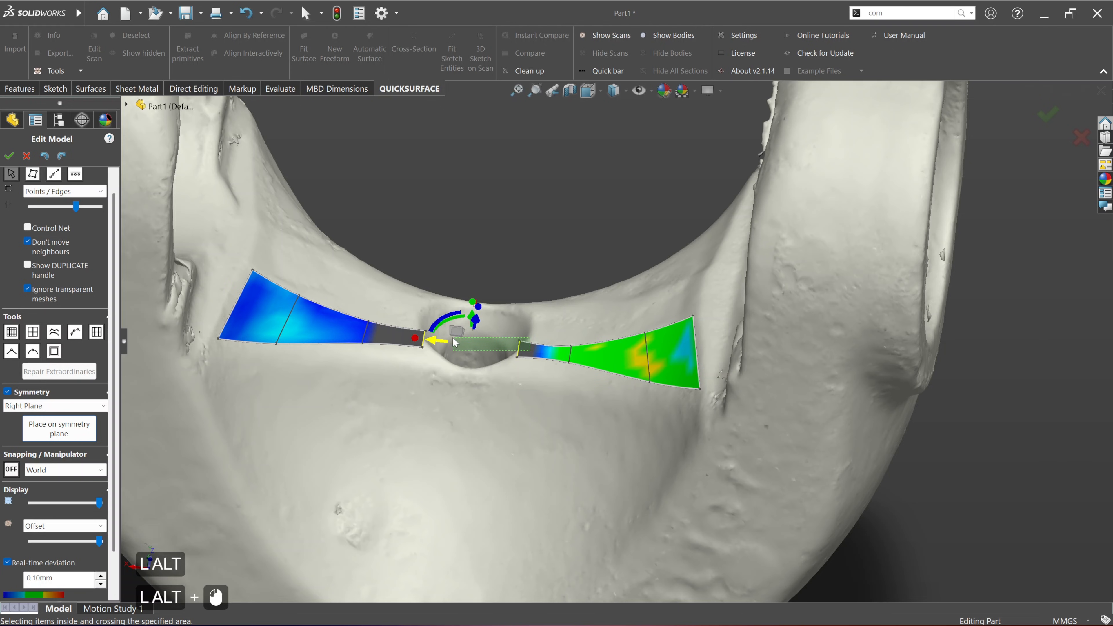
pyautogui.moveTo(550, 372); pyautogui.dragTo(498, 438, button='middle')
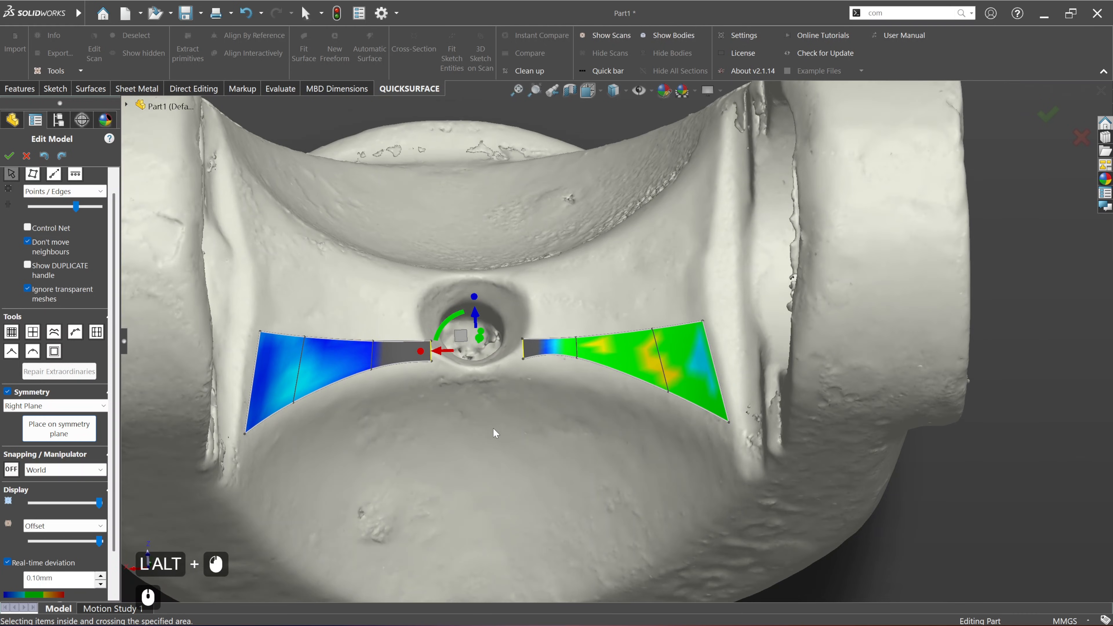
# Step: Place the new face's inner edge on the symmetry plane so both mirrored halves meet
pyautogui.click(533, 369)
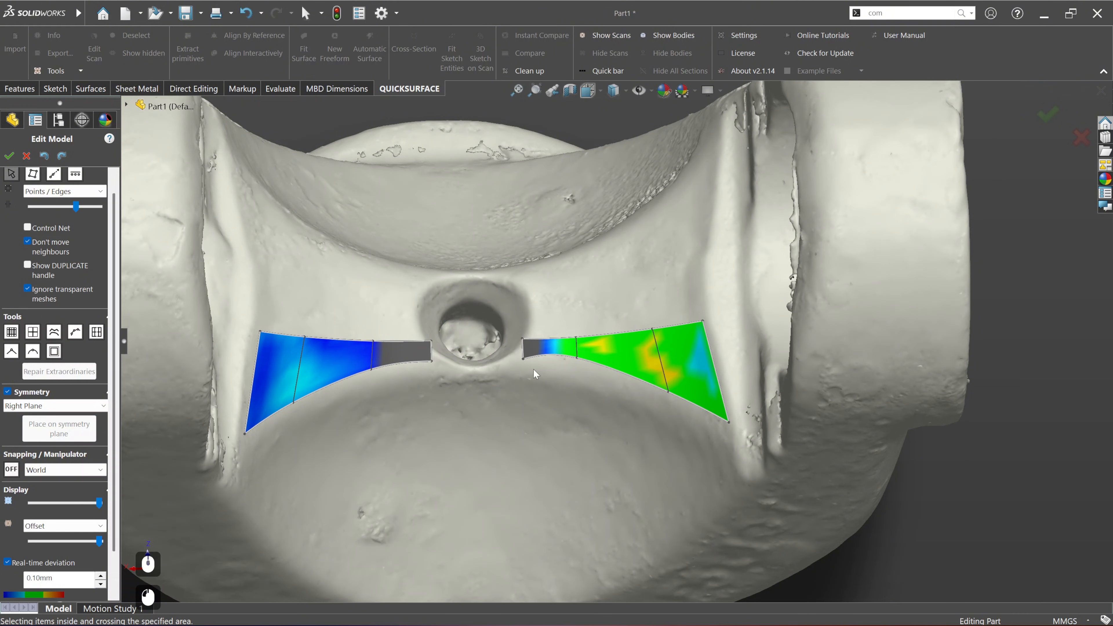
pyautogui.click(523, 354)
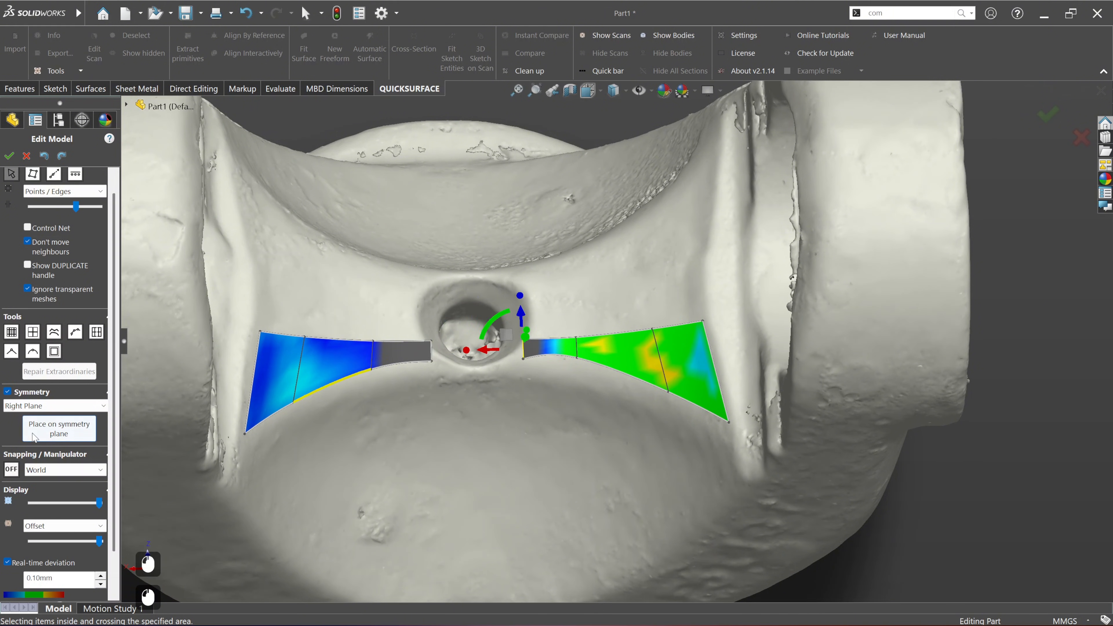
pyautogui.click(55, 434)
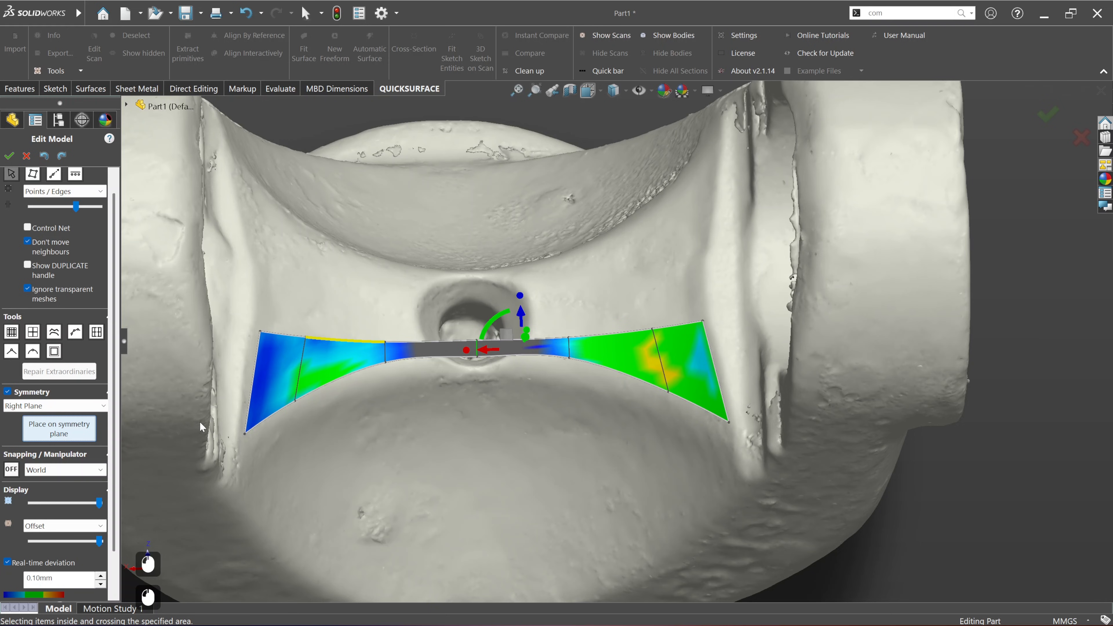
pyautogui.moveTo(480, 356); pyautogui.dragTo(450, 281, button='middle')
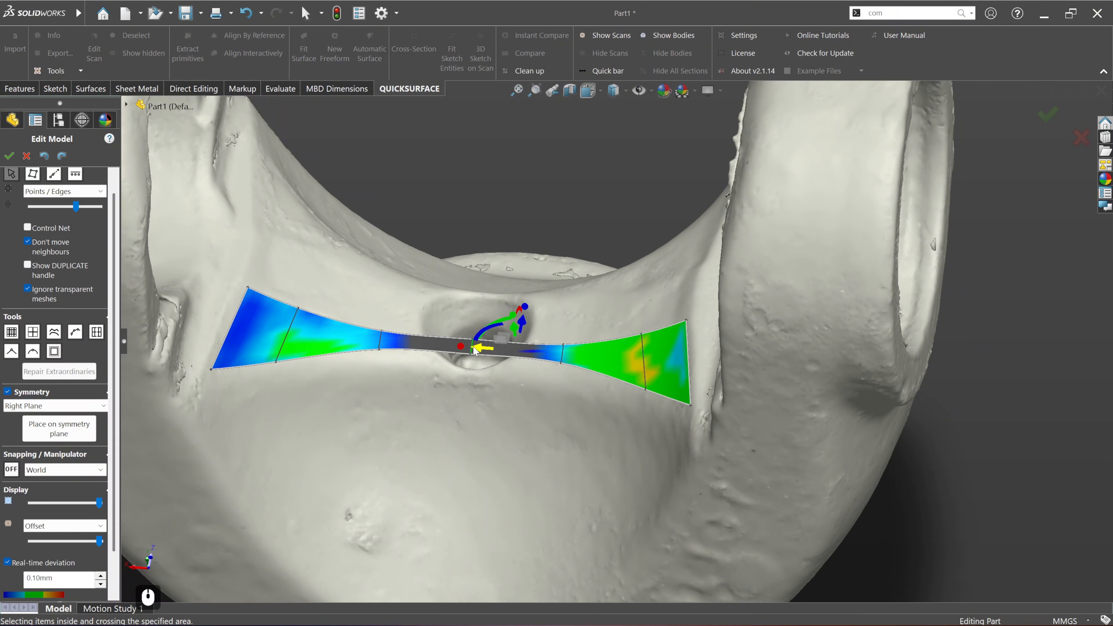
pyautogui.click(504, 202)
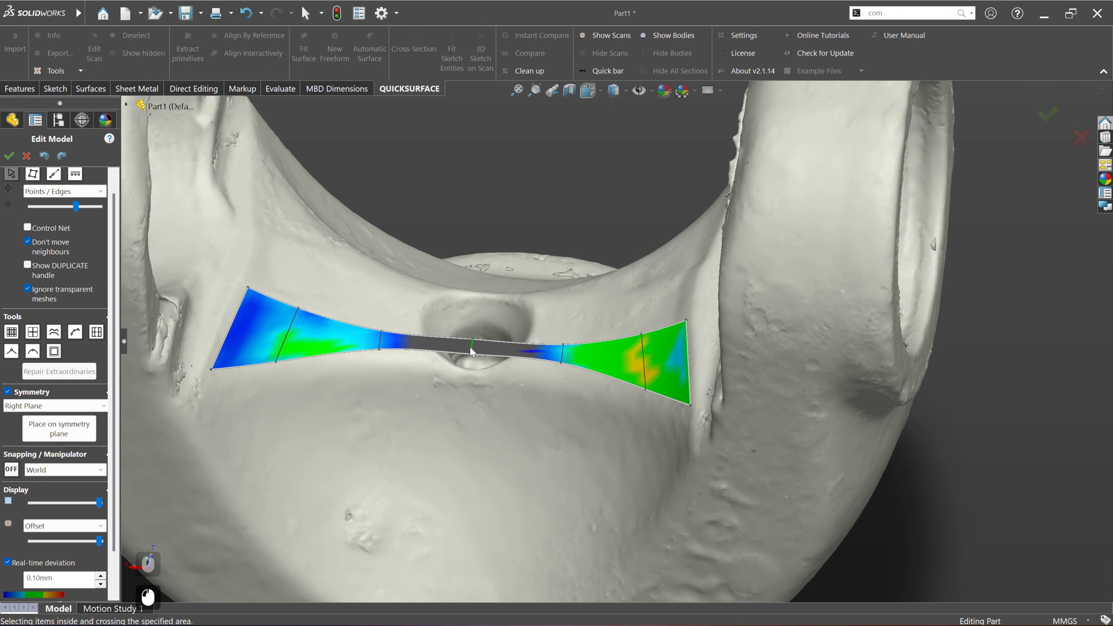
# Step: Lower the centre edge on the symmetry plane along the world Y axis to follow the saddle of the scan
pyautogui.scroll(-4, 470, 346)
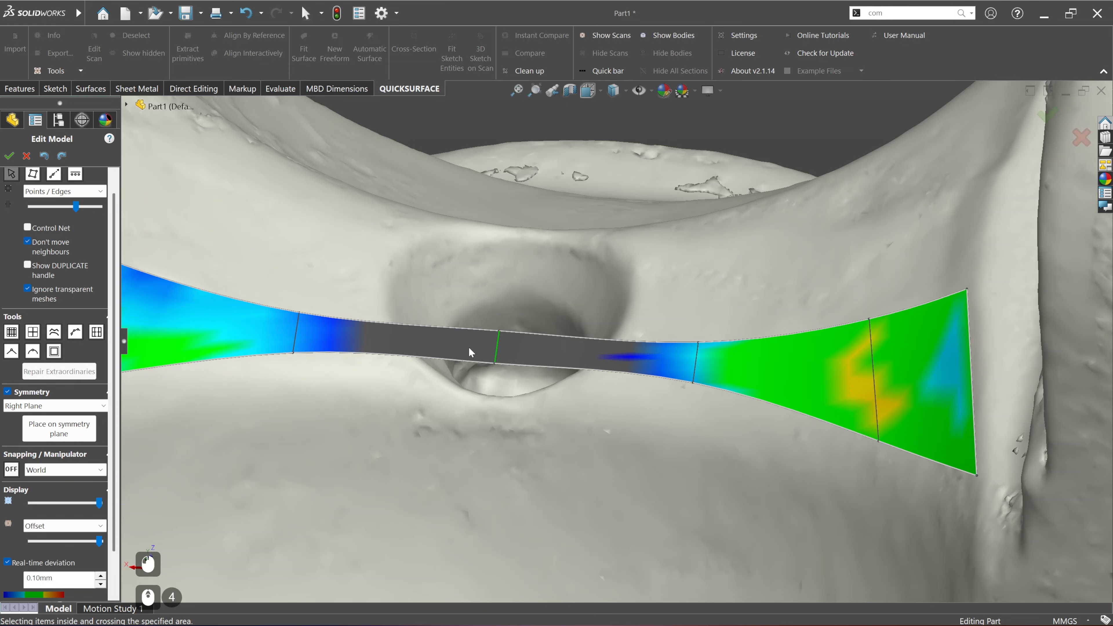
pyautogui.click(494, 358)
pyautogui.moveTo(494, 357); pyautogui.dragTo(507, 311, button='middle')
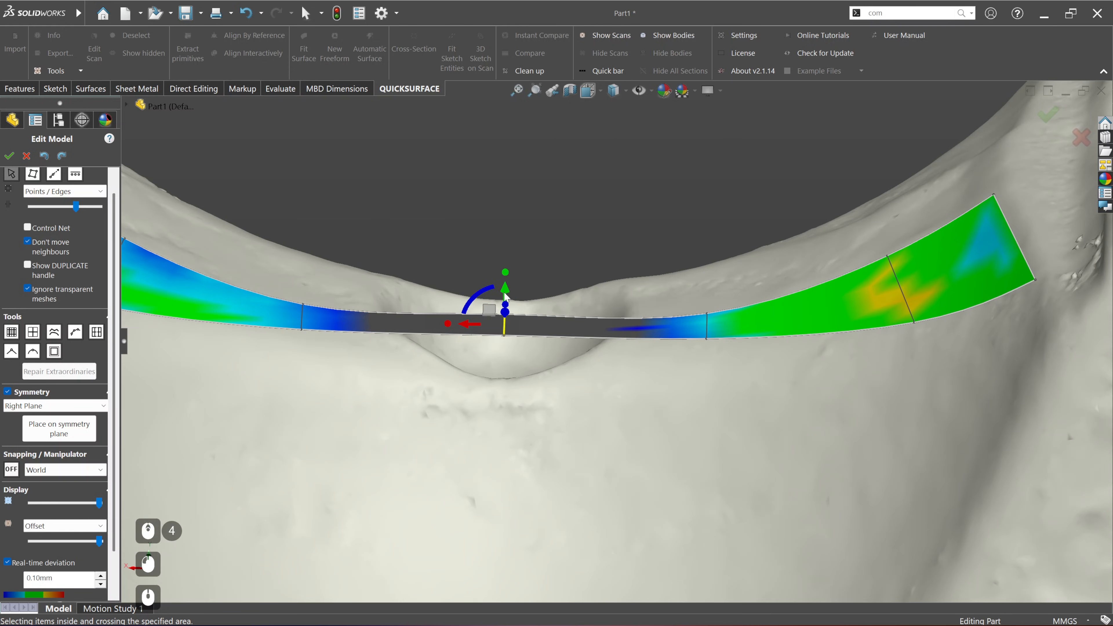
pyautogui.moveTo(507, 310); pyautogui.dragTo(507, 345)
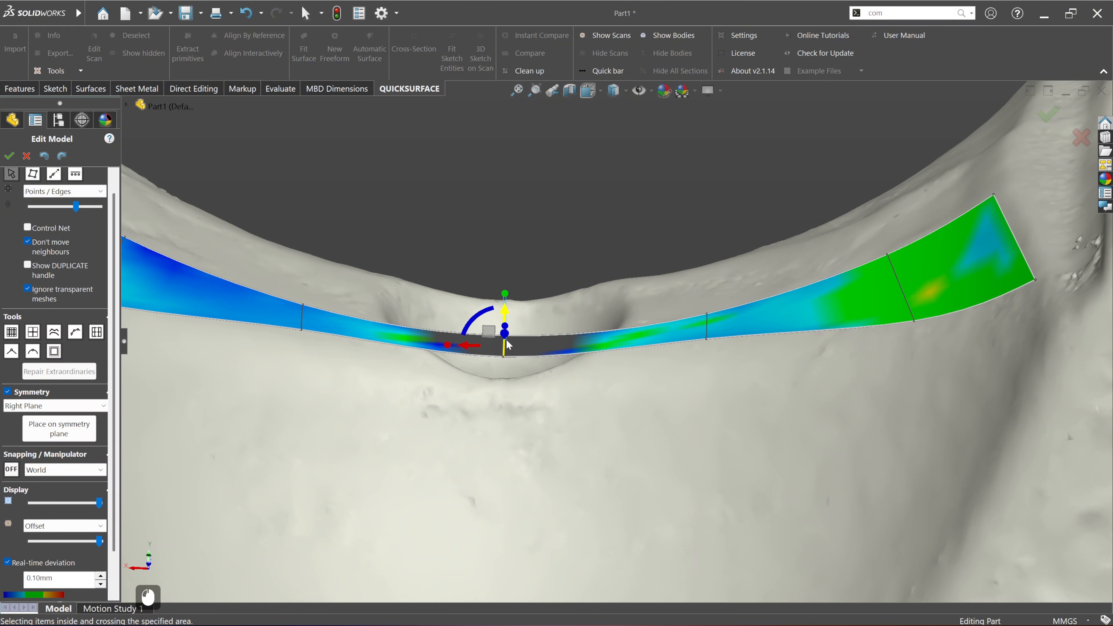
# Step: Lower the split edge beside the centre face slightly along the world Y axis to improve the fit
pyautogui.click(710, 327)
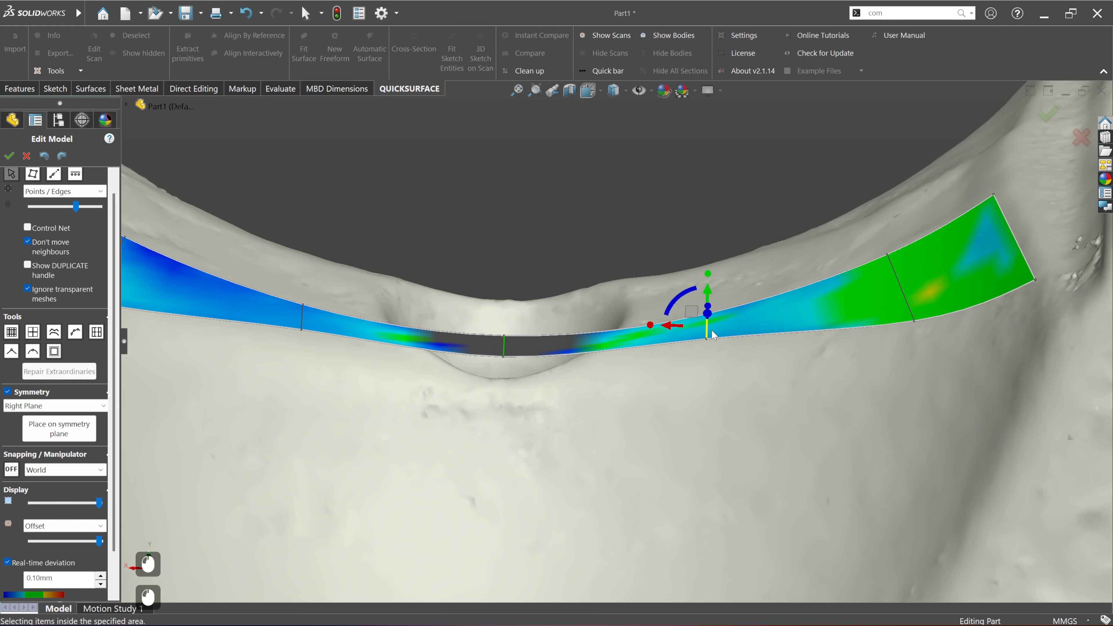
pyautogui.moveTo(707, 293); pyautogui.dragTo(707, 295)
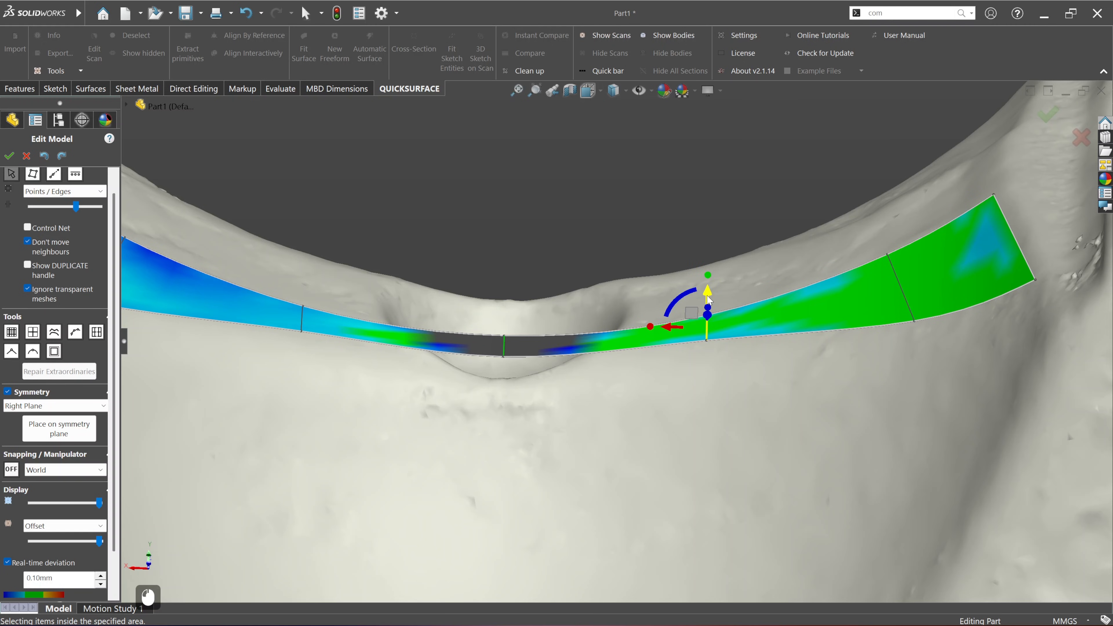
pyautogui.scroll(3, 546, 291)
pyautogui.scroll(2, 558, 306)
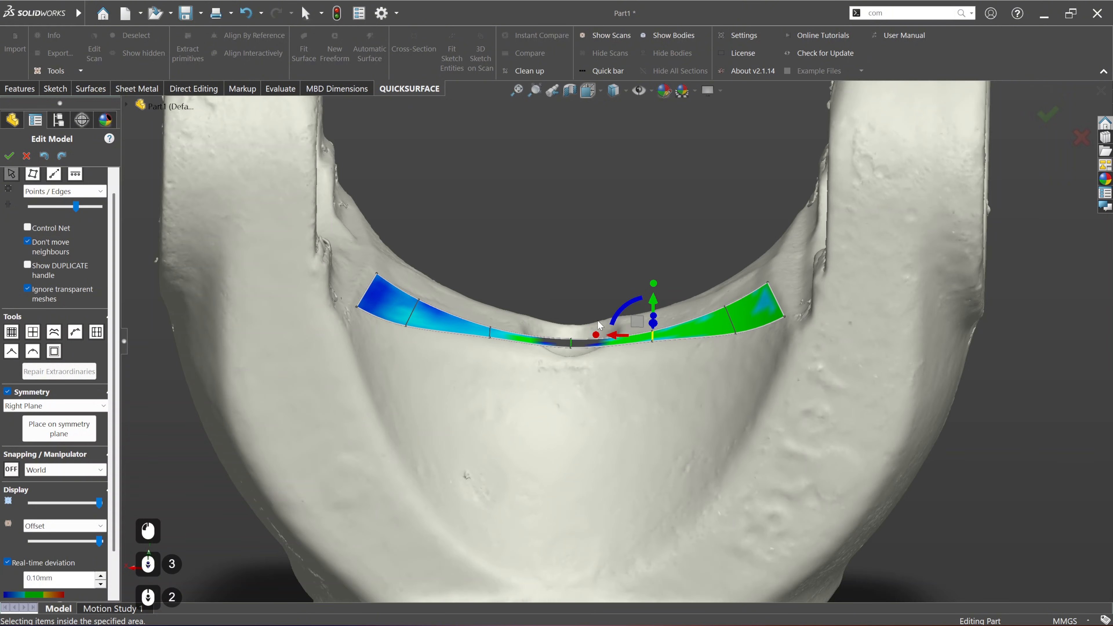
# Step: Extend both long borders of the freeform outward, adding a row of faces beyond each one
pyautogui.moveTo(598, 320); pyautogui.dragTo(579, 460, button='middle')
pyautogui.click(532, 154)
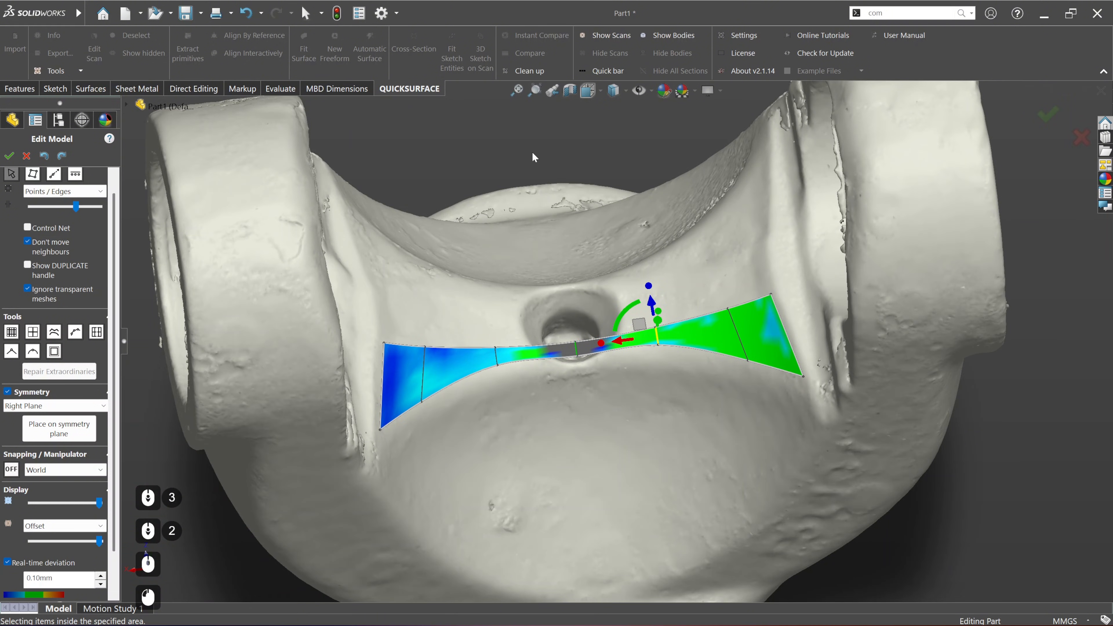
pyautogui.click(51, 178)
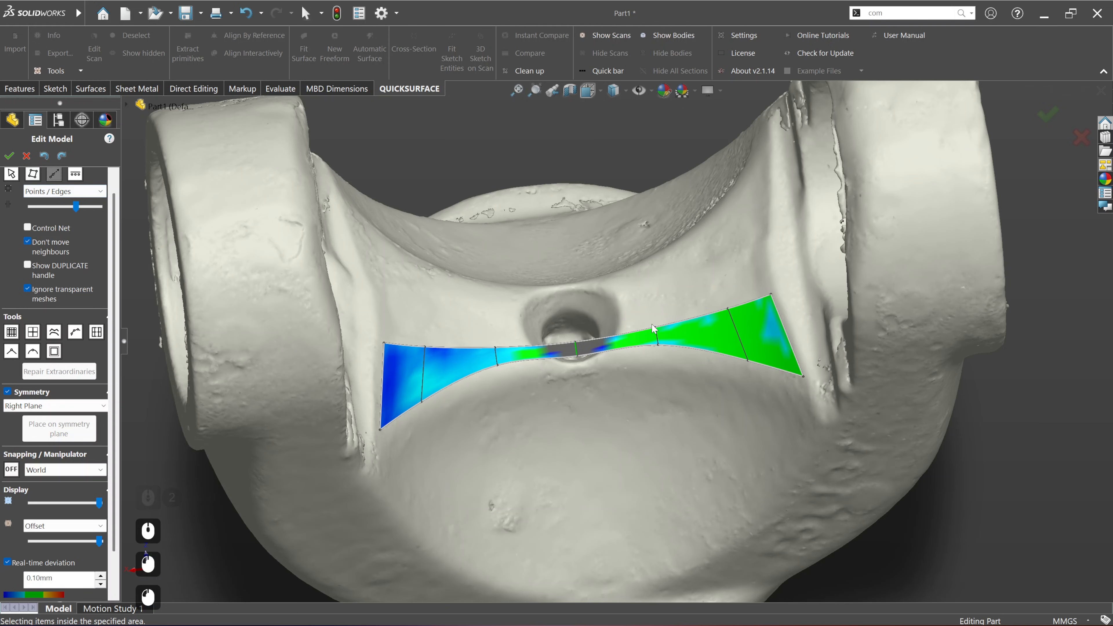
pyautogui.moveTo(680, 322); pyautogui.dragTo(674, 263)
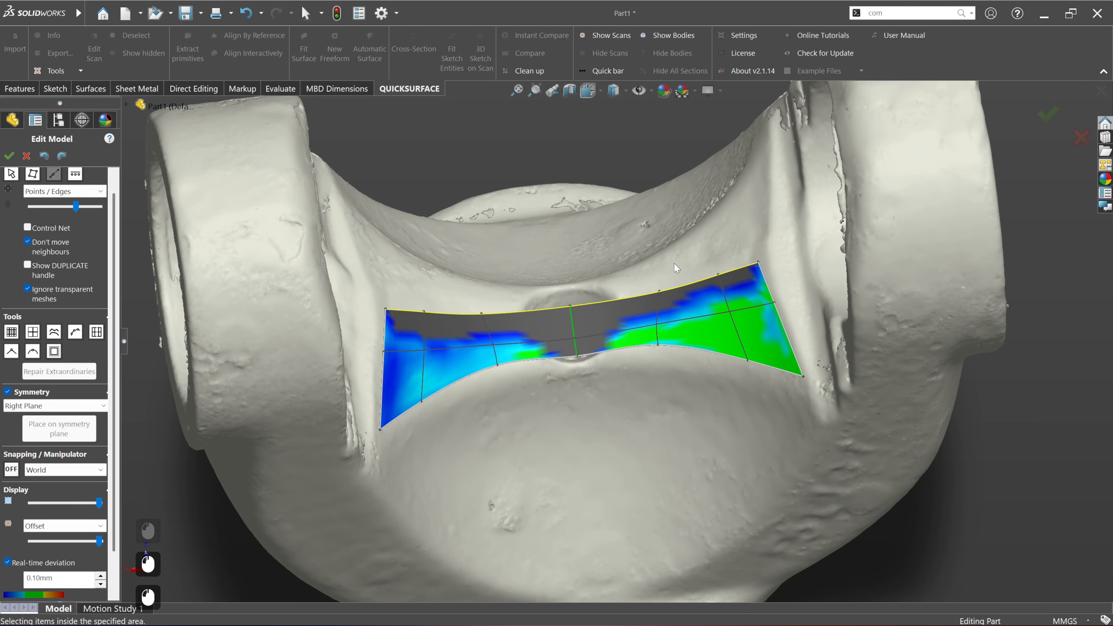
pyautogui.moveTo(701, 348); pyautogui.dragTo(730, 452)
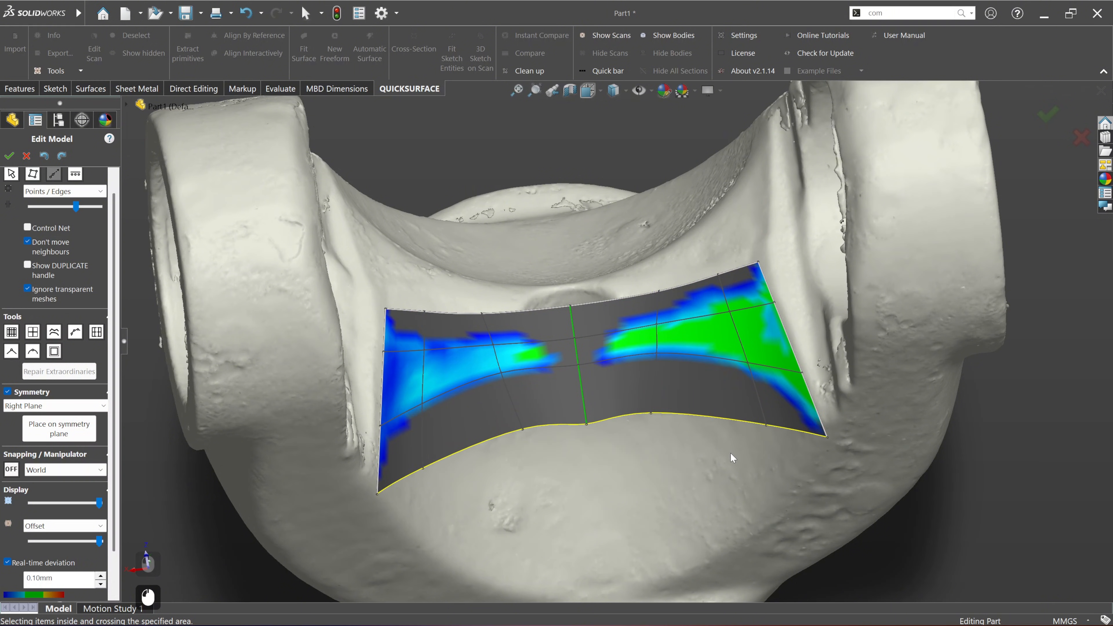
# Step: Extend the freeform's outer end edge past the fillet toward the arm and accept the freeform surface
pyautogui.moveTo(731, 395); pyautogui.dragTo(795, 290, button='middle')
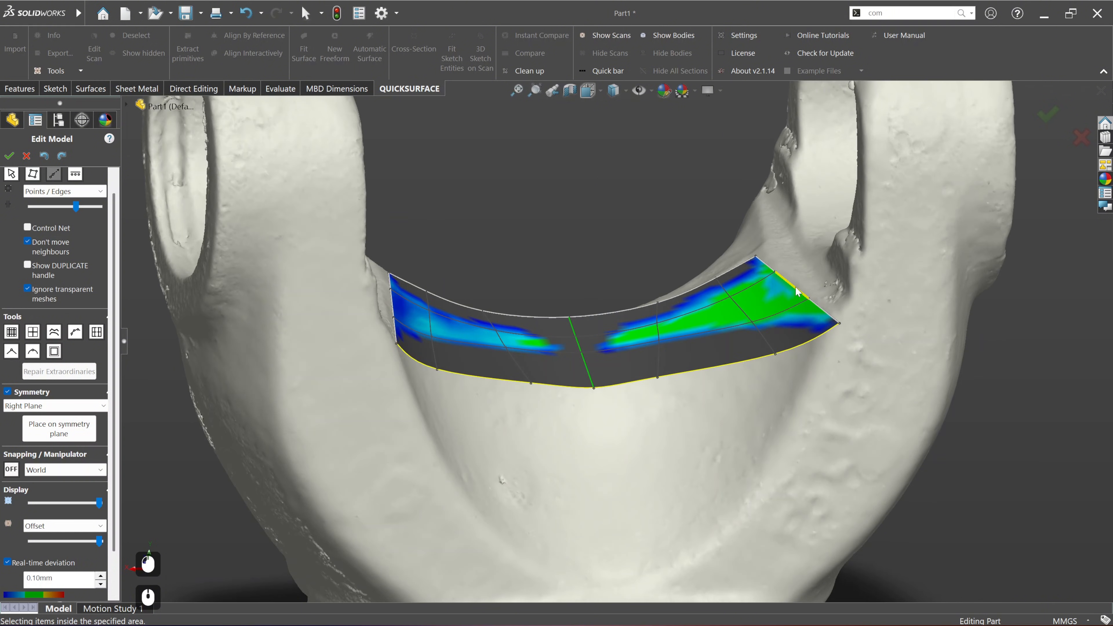
pyautogui.click(795, 286)
pyautogui.moveTo(811, 281); pyautogui.dragTo(828, 263)
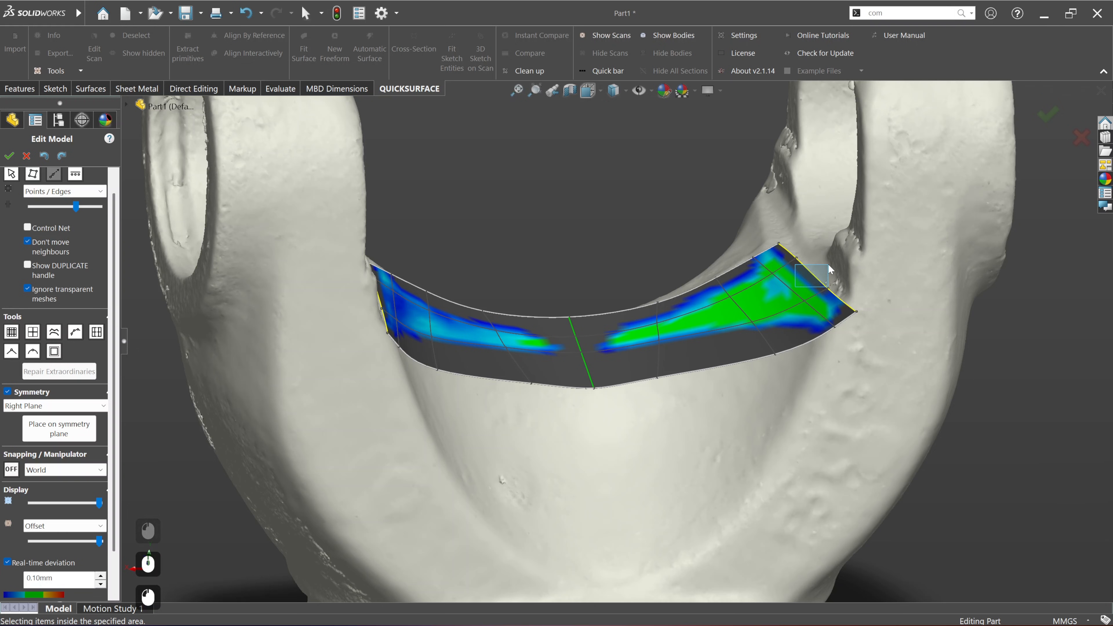
pyautogui.moveTo(766, 285); pyautogui.dragTo(743, 477, button='middle')
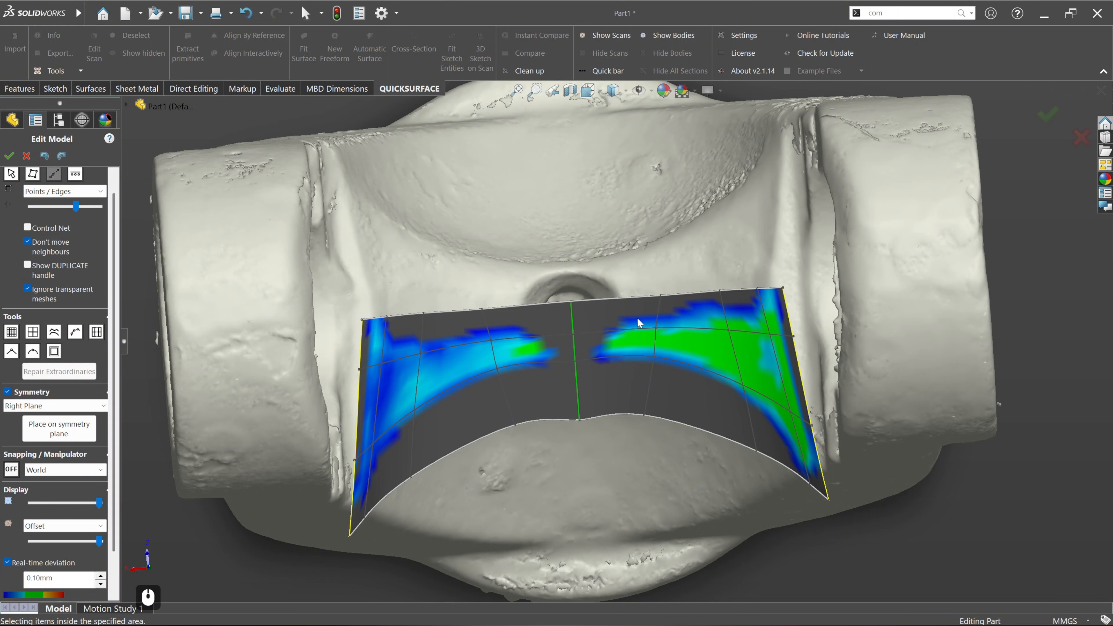
pyautogui.click(9, 156)
# Step: Cut the solid body with the freeform surface laid over the saddle between the yoke arms
pyautogui.moveTo(554, 388); pyautogui.dragTo(579, 179, button='middle')
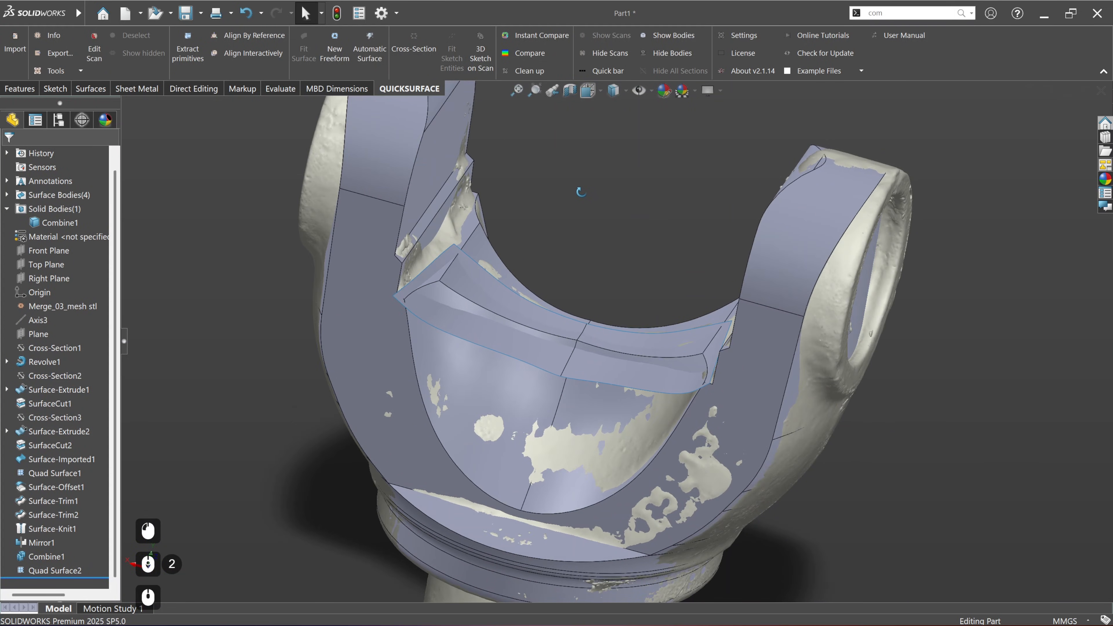
pyautogui.scroll(-2, 490, 298)
pyautogui.moveTo(489, 298); pyautogui.dragTo(611, 325, button='middle')
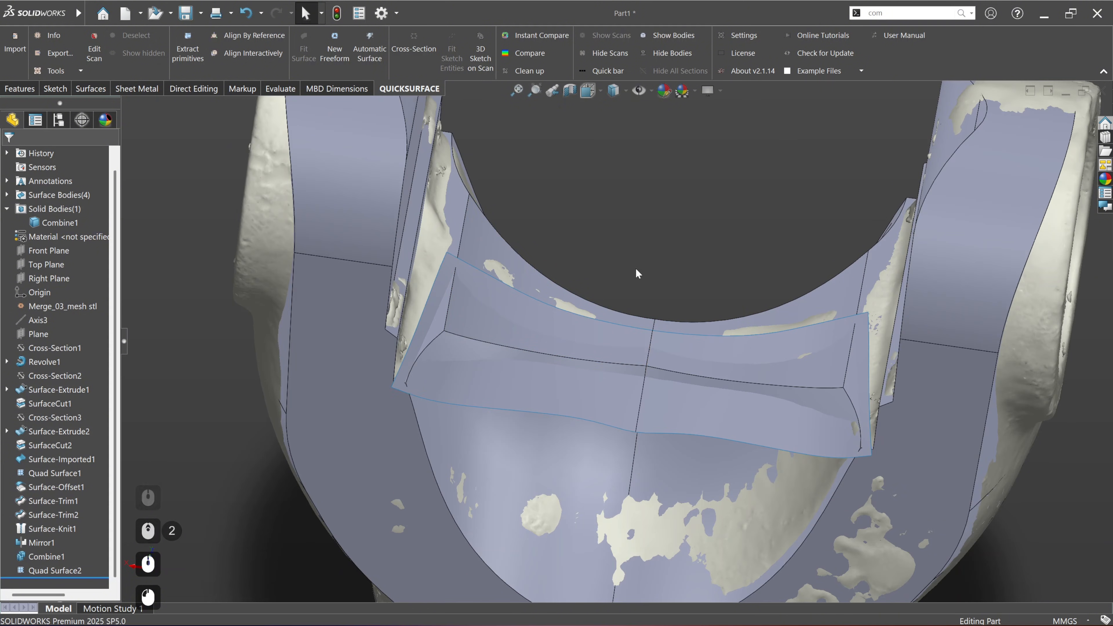
pyautogui.moveTo(636, 268); pyautogui.dragTo(653, 372, button='middle')
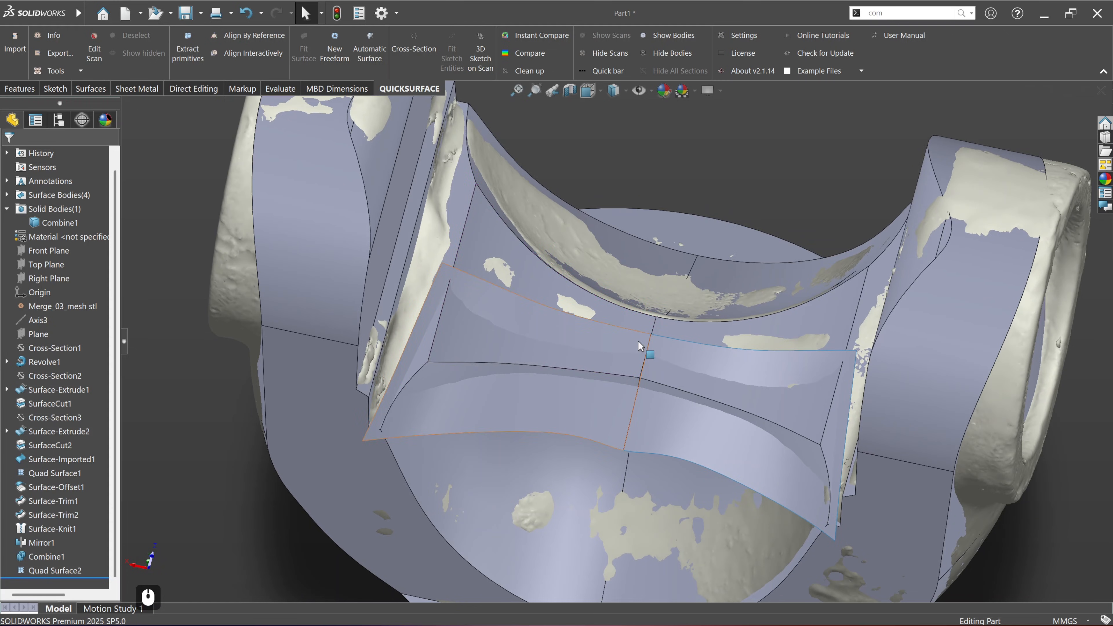
pyautogui.click(729, 182)
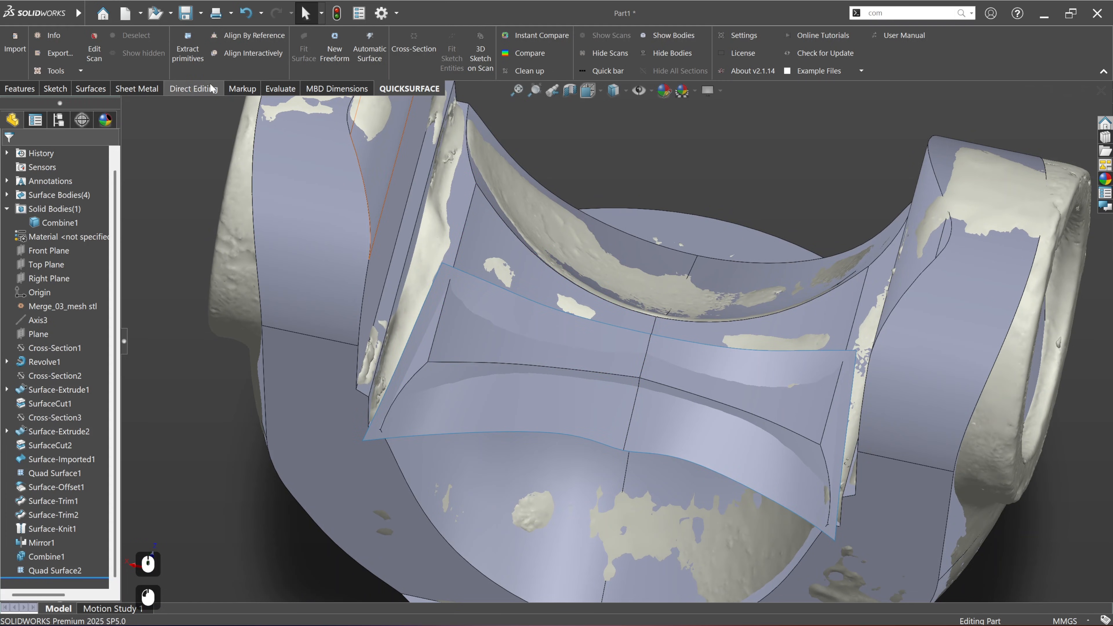
pyautogui.click(90, 88)
pyautogui.click(553, 69)
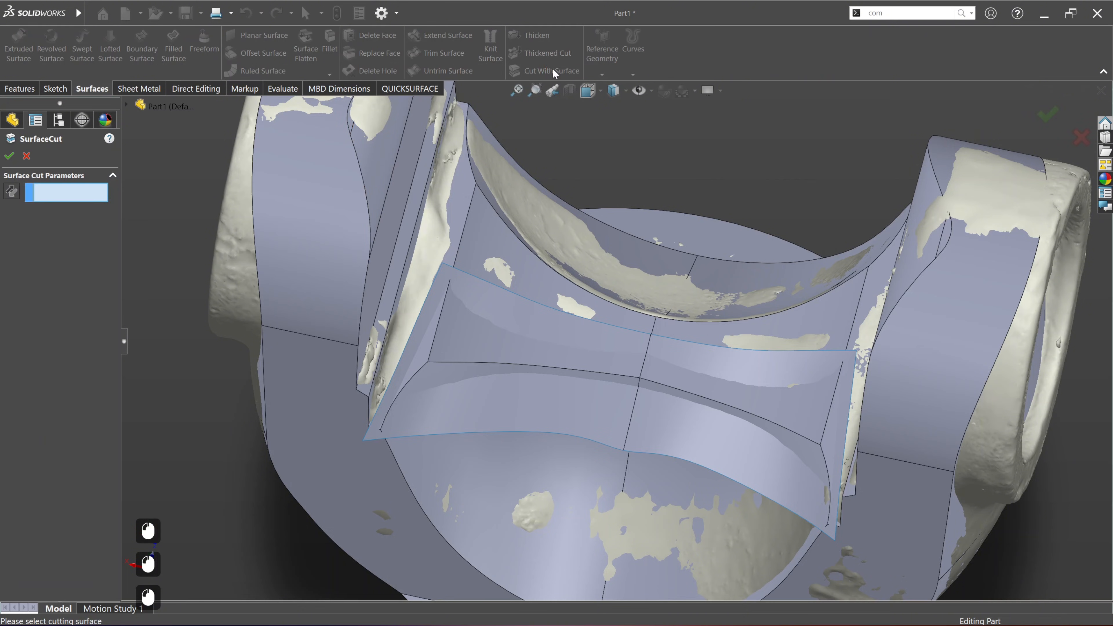
pyautogui.click(566, 414)
pyautogui.moveTo(570, 418); pyautogui.dragTo(800, 388, button='middle')
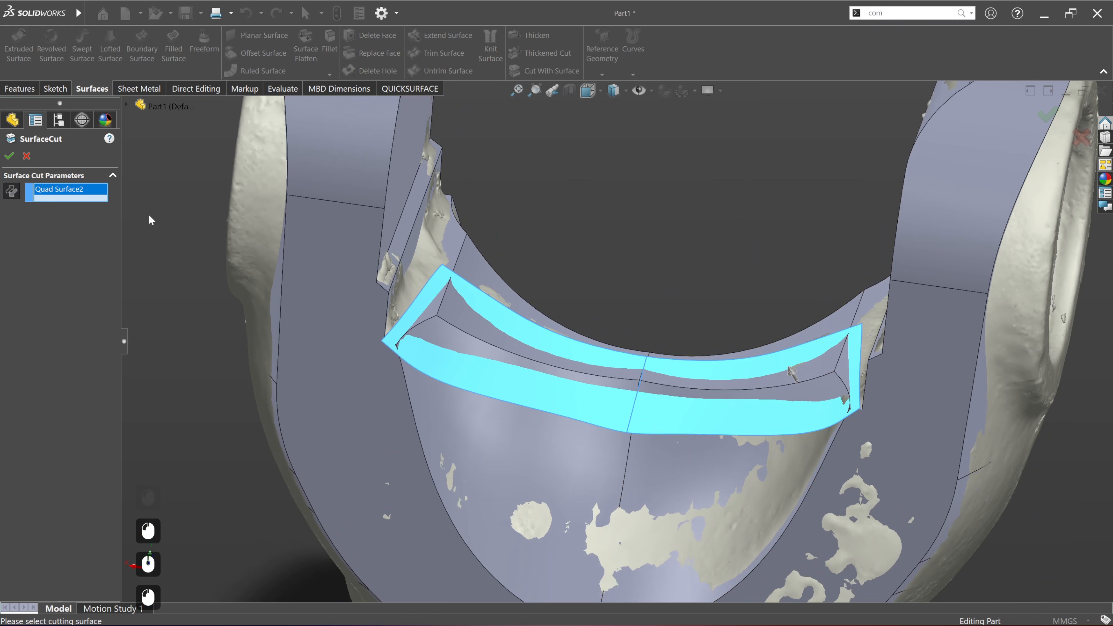
pyautogui.click(9, 157)
# Step: Hide the freeform surface body that was used for the saddle cut
pyautogui.moveTo(417, 378); pyautogui.dragTo(544, 400, button='middle')
pyautogui.rightClick(545, 400)
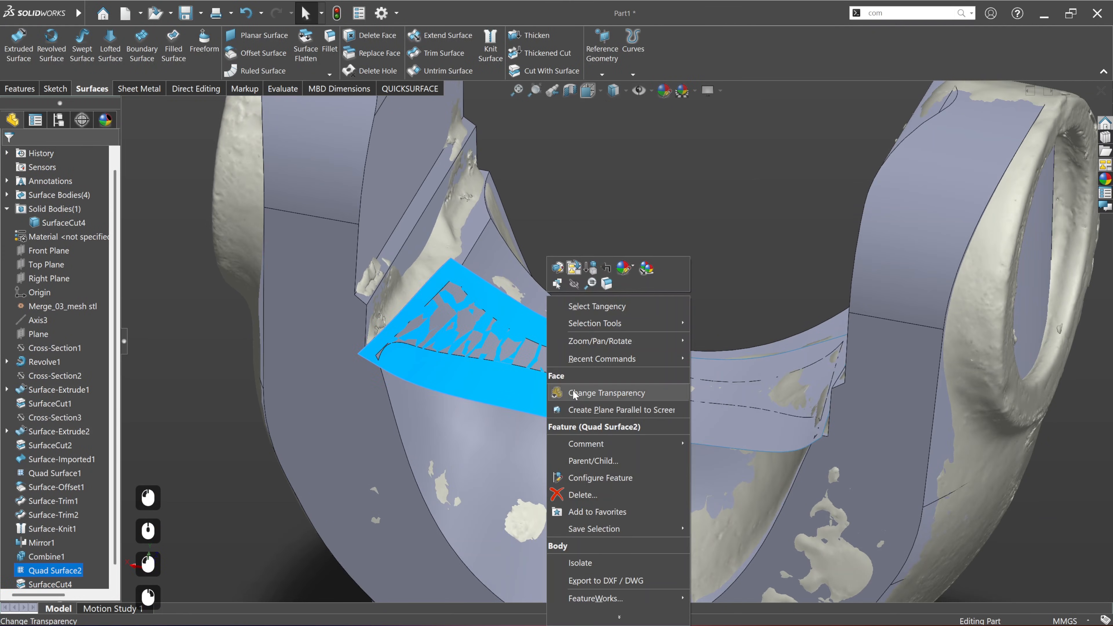
pyautogui.click(576, 283)
pyautogui.moveTo(624, 316); pyautogui.dragTo(478, 450, button='middle')
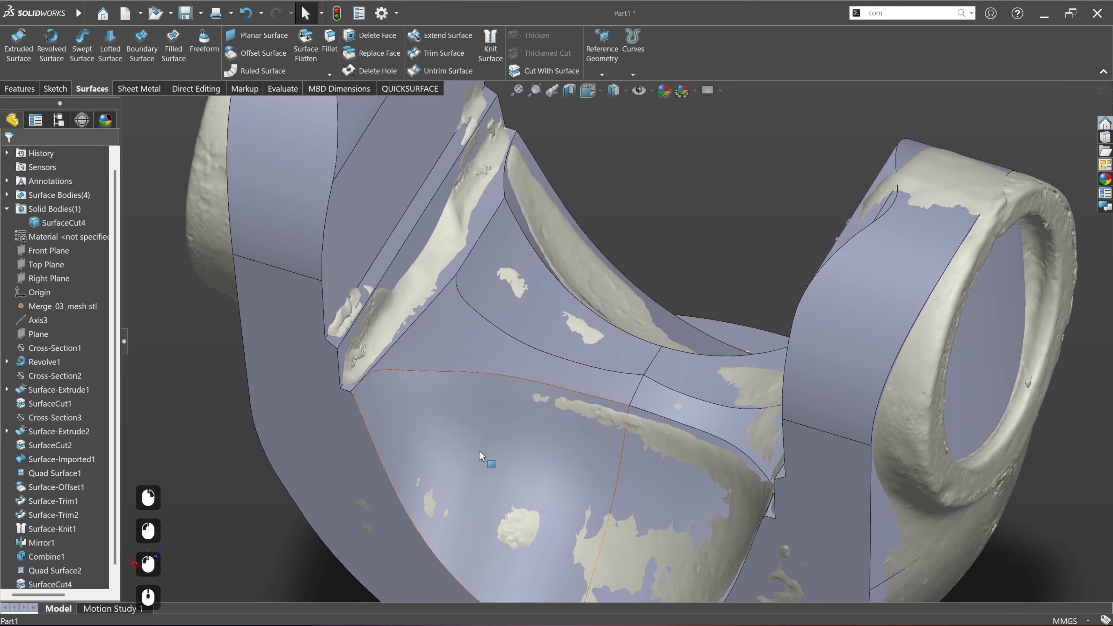
# Step: Mirror the latest surface cut about the Front Plane onto the opposite side of the saddle
pyautogui.scroll(-3, 39, 535)
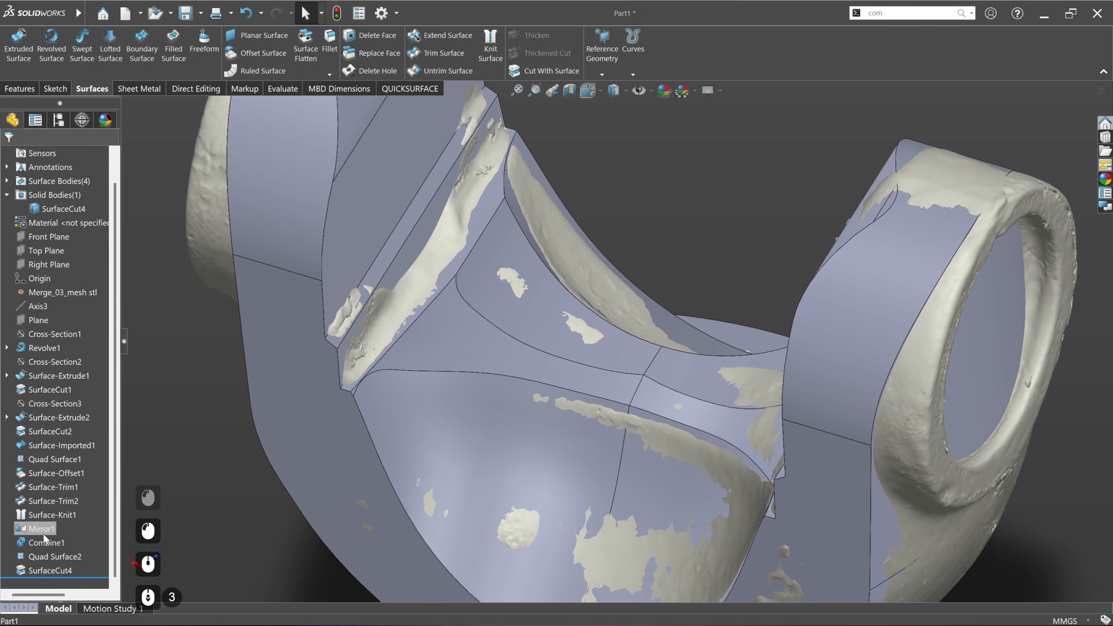
pyautogui.click(51, 570)
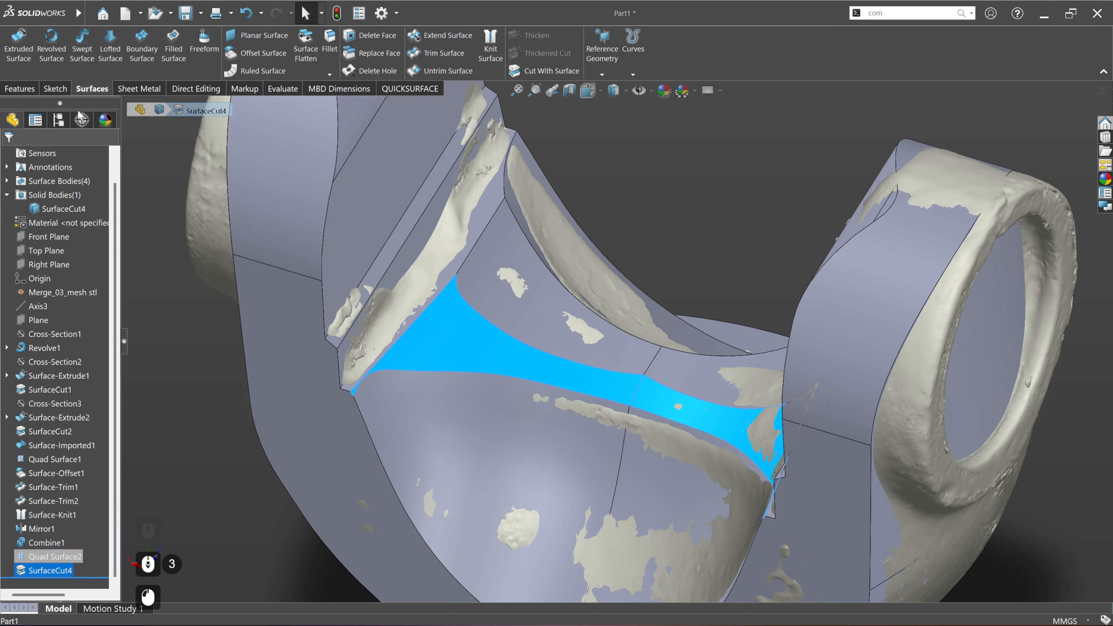
pyautogui.click(15, 91)
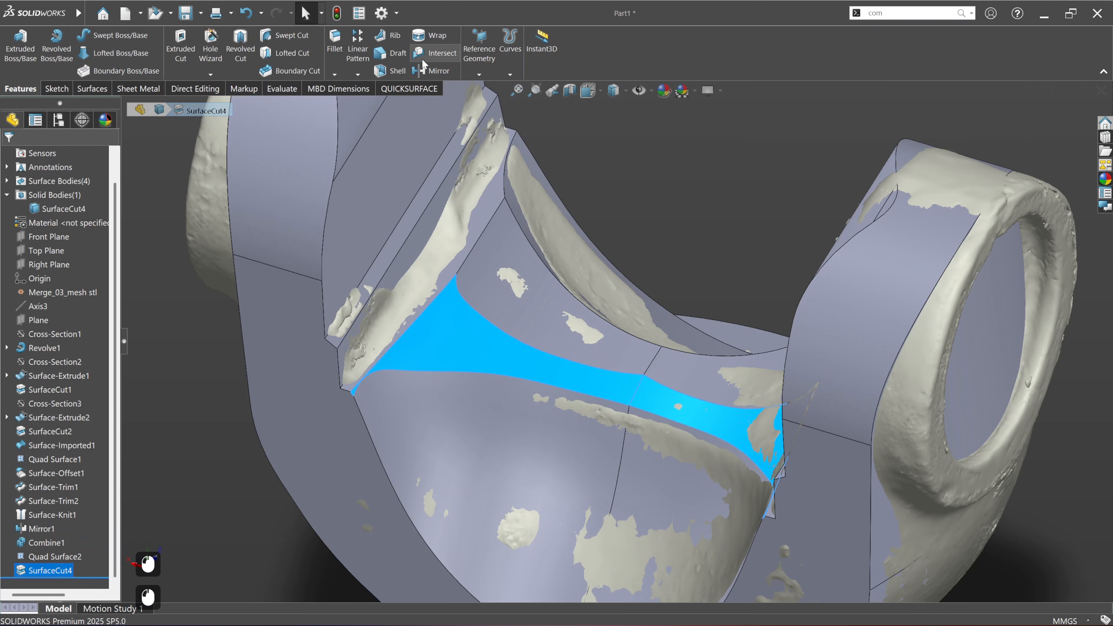
pyautogui.click(421, 70)
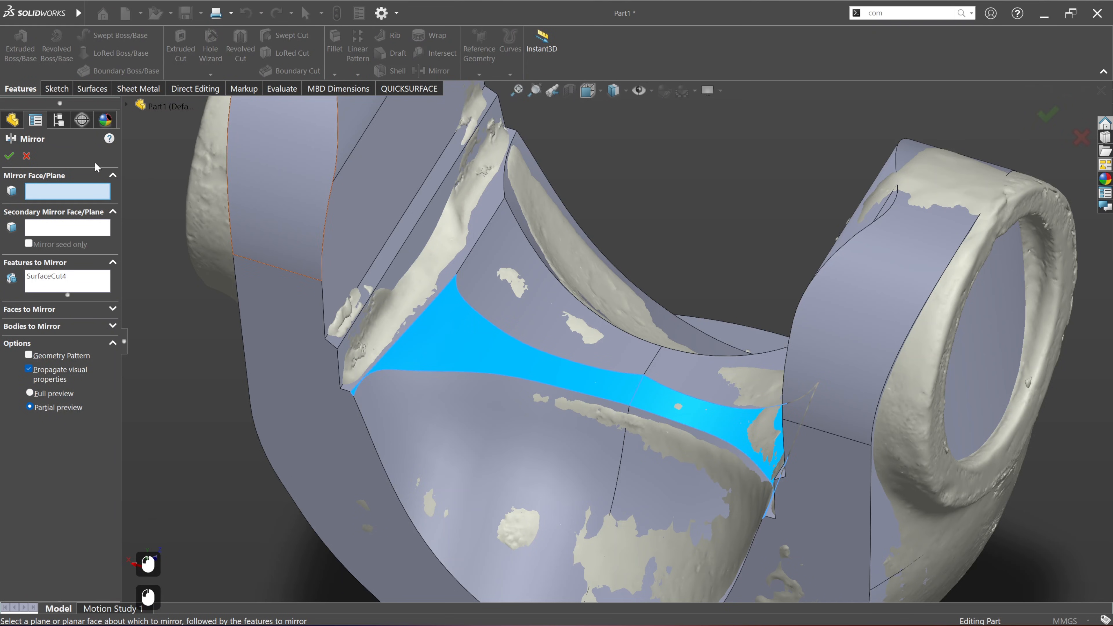
pyautogui.click(127, 104)
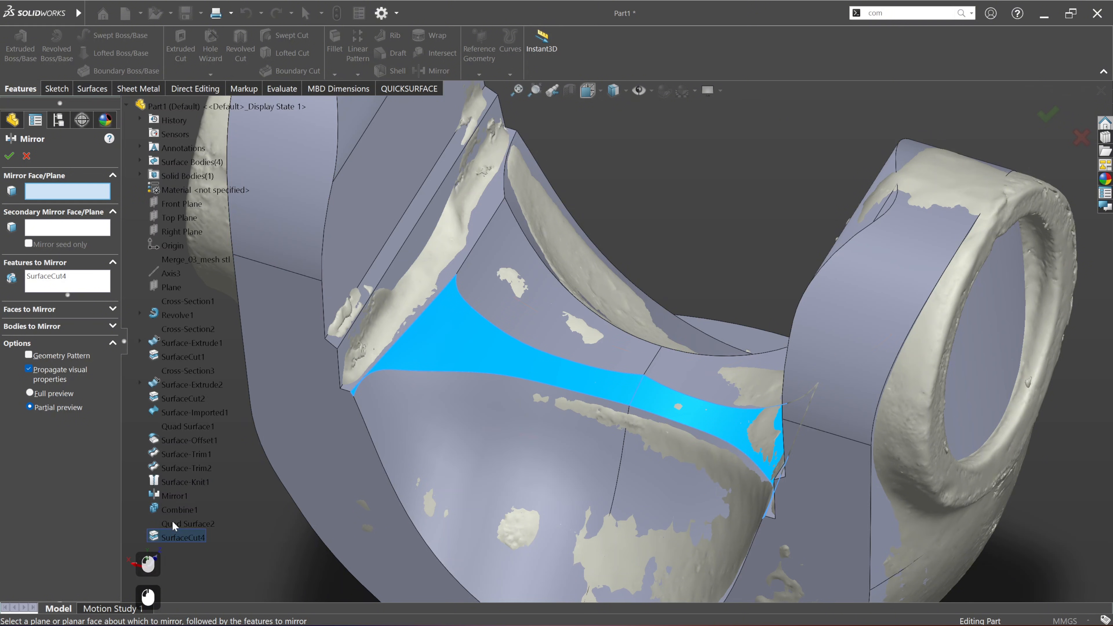
pyautogui.click(178, 203)
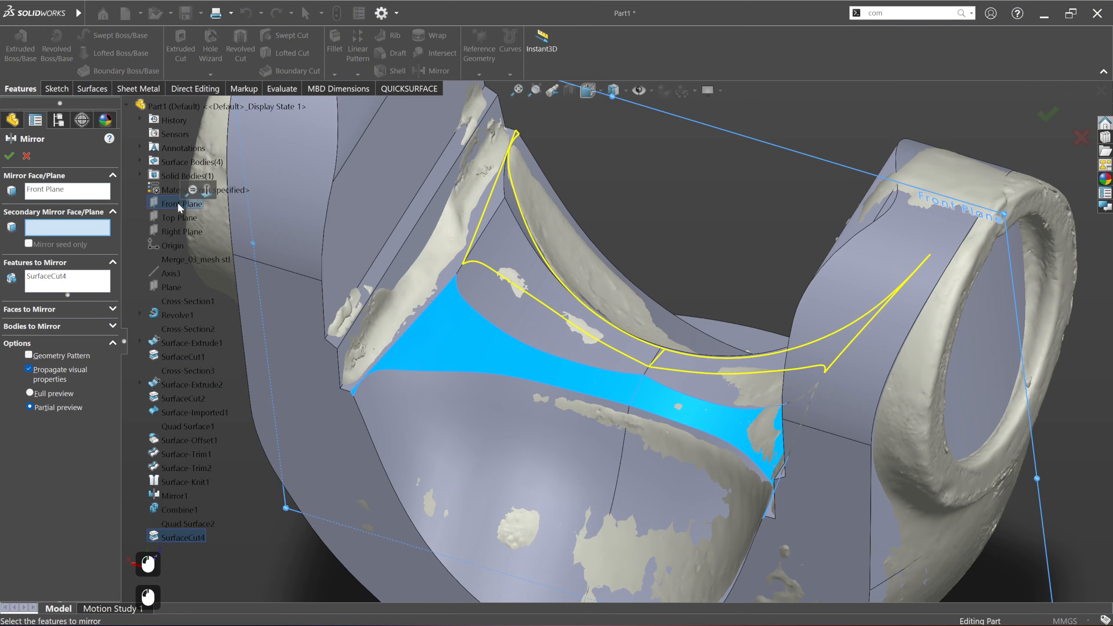
pyautogui.click(6, 159)
# Step: Reopen the saddle's freeform cutting surface and nudge its outer end edge slightly along the Local Z axis
pyautogui.scroll(-2, 569, 336)
pyautogui.scroll(-2, 571, 340)
pyautogui.moveTo(526, 374); pyautogui.dragTo(702, 462, button='middle')
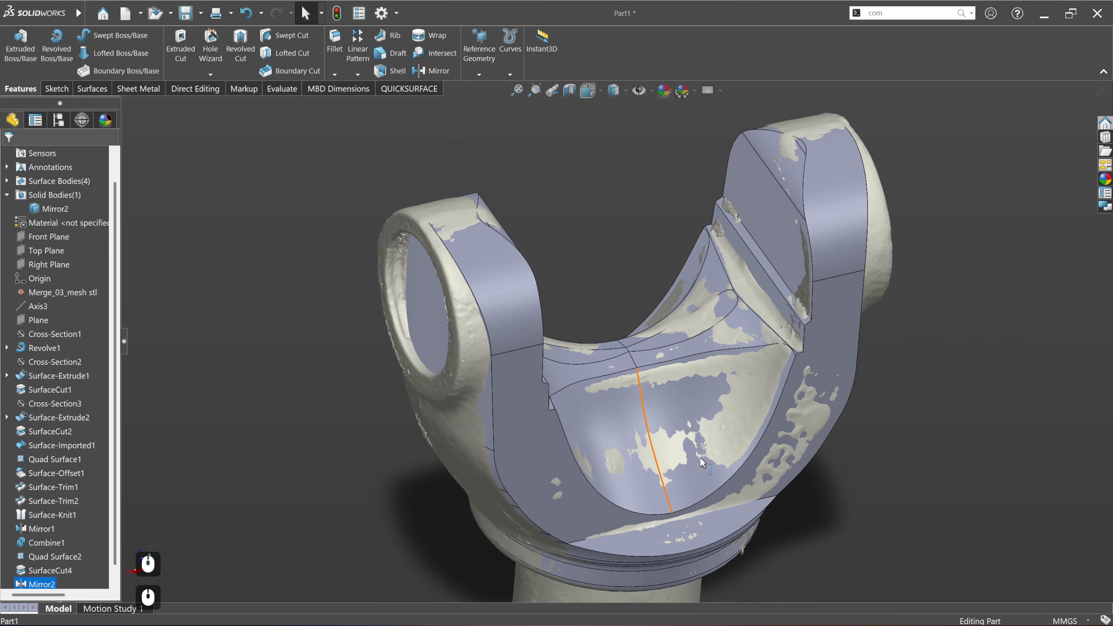
pyautogui.scroll(4, 784, 394)
pyautogui.moveTo(645, 316)
pyautogui.mouseDown(button='middle')
pyautogui.moveTo(484, 295)
pyautogui.moveTo(635, 316)
pyautogui.mouseUp(button='middle')
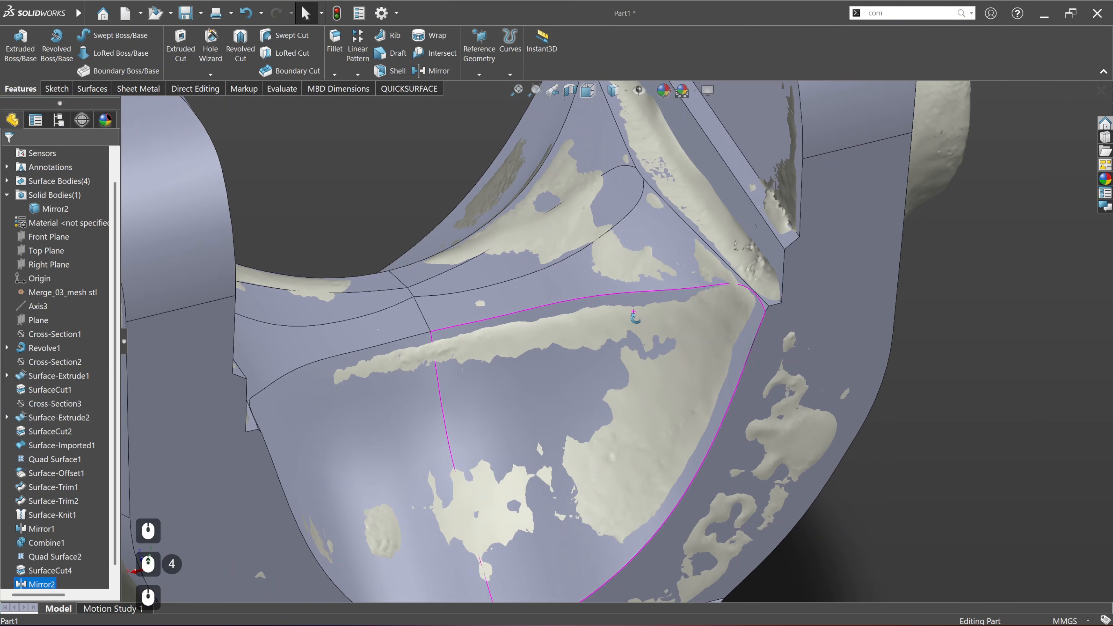
pyautogui.scroll(3, 753, 299)
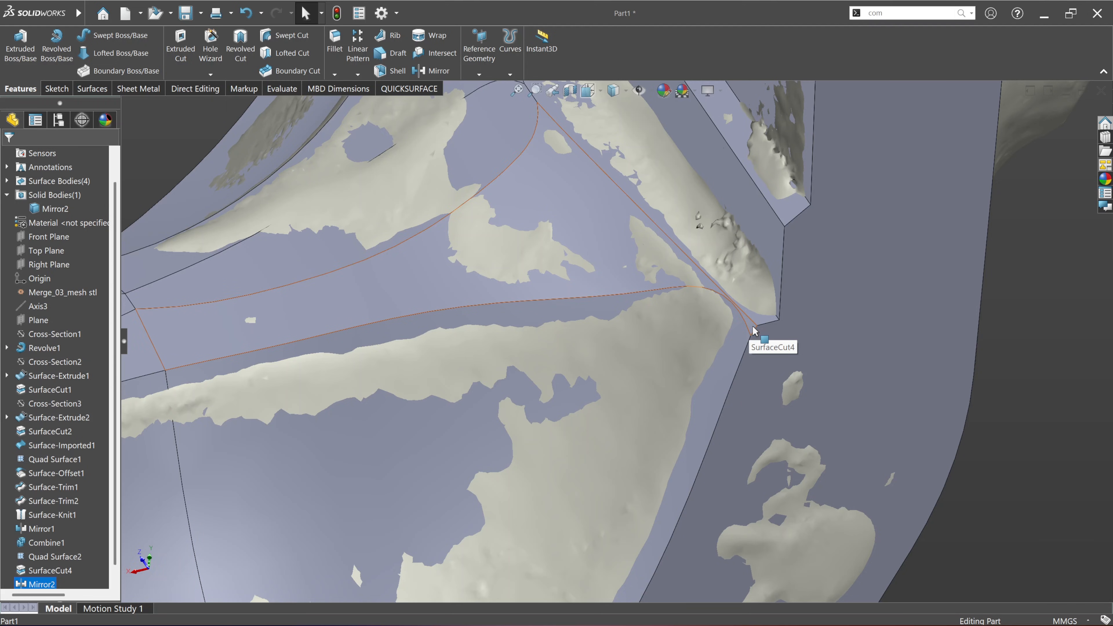
pyautogui.rightClick(65, 562)
pyautogui.click(91, 320)
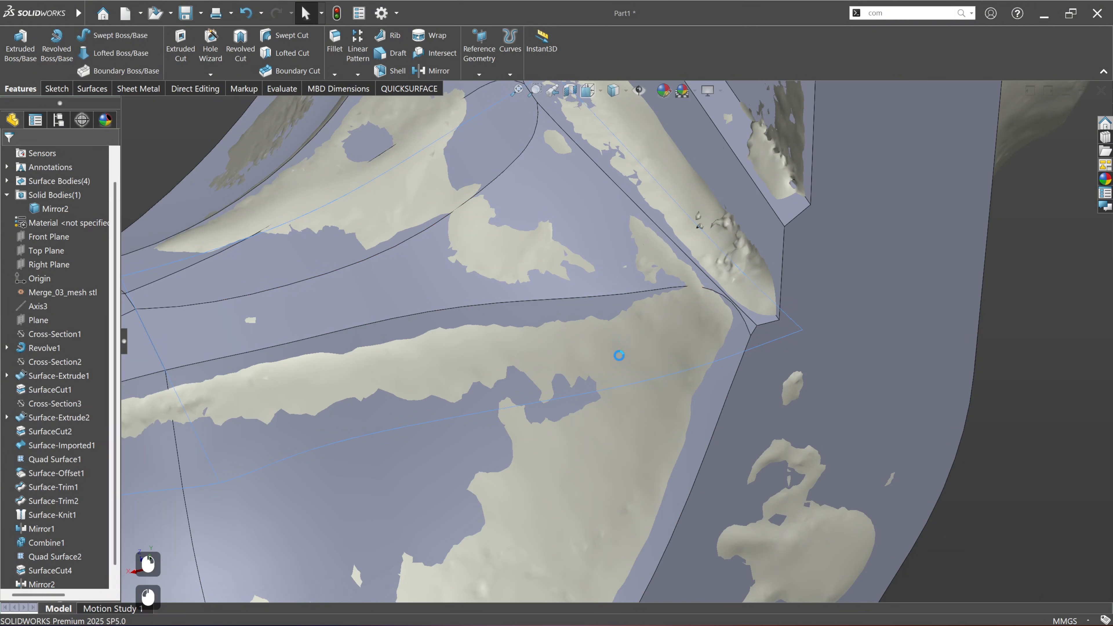
pyautogui.moveTo(722, 312); pyautogui.dragTo(746, 308, button='middle')
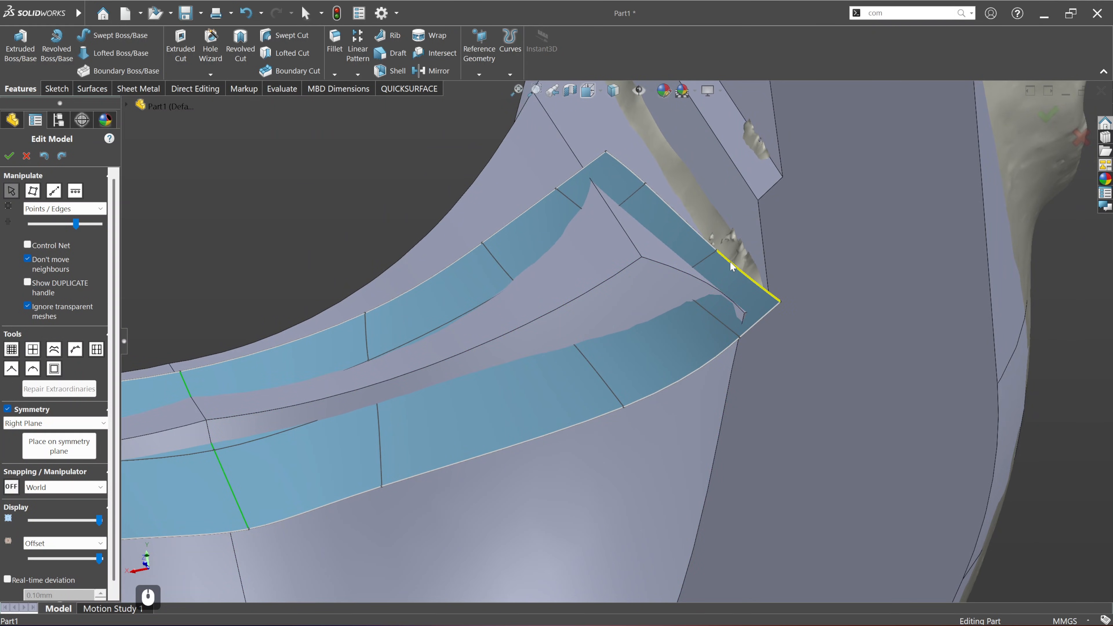
pyautogui.doubleClick(704, 243)
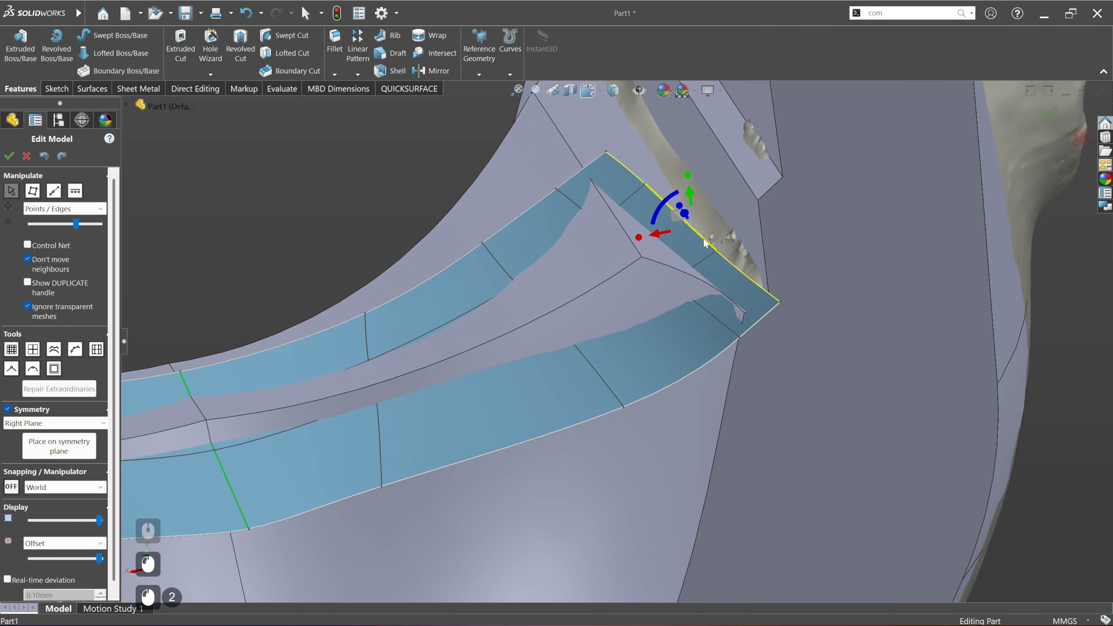
pyautogui.click(65, 487)
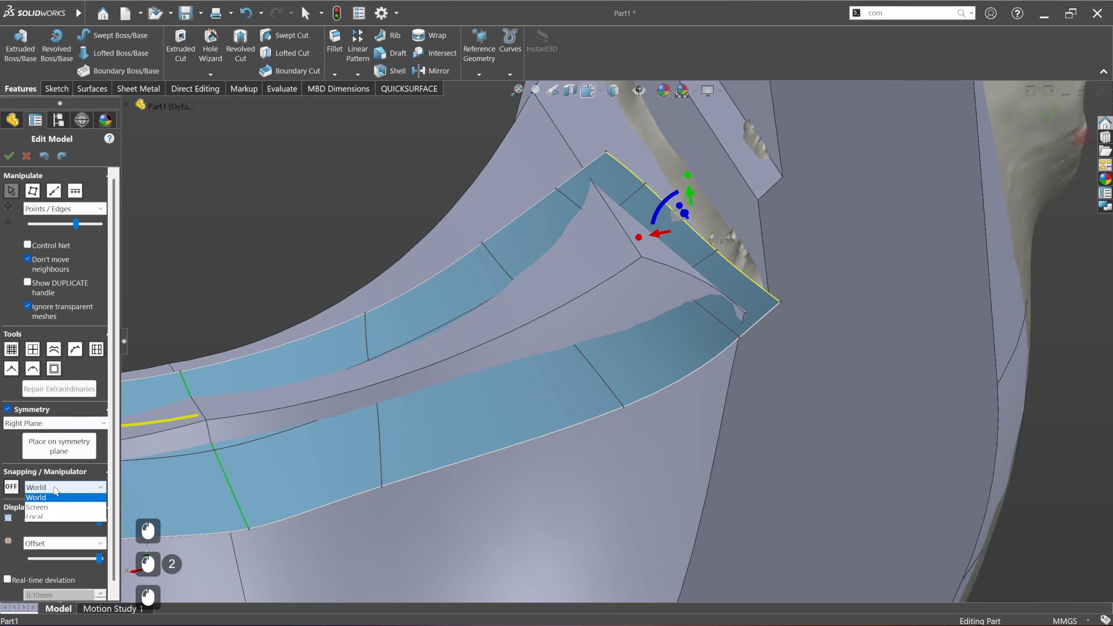
pyautogui.click(61, 509)
pyautogui.moveTo(507, 288); pyautogui.dragTo(644, 269, button='middle')
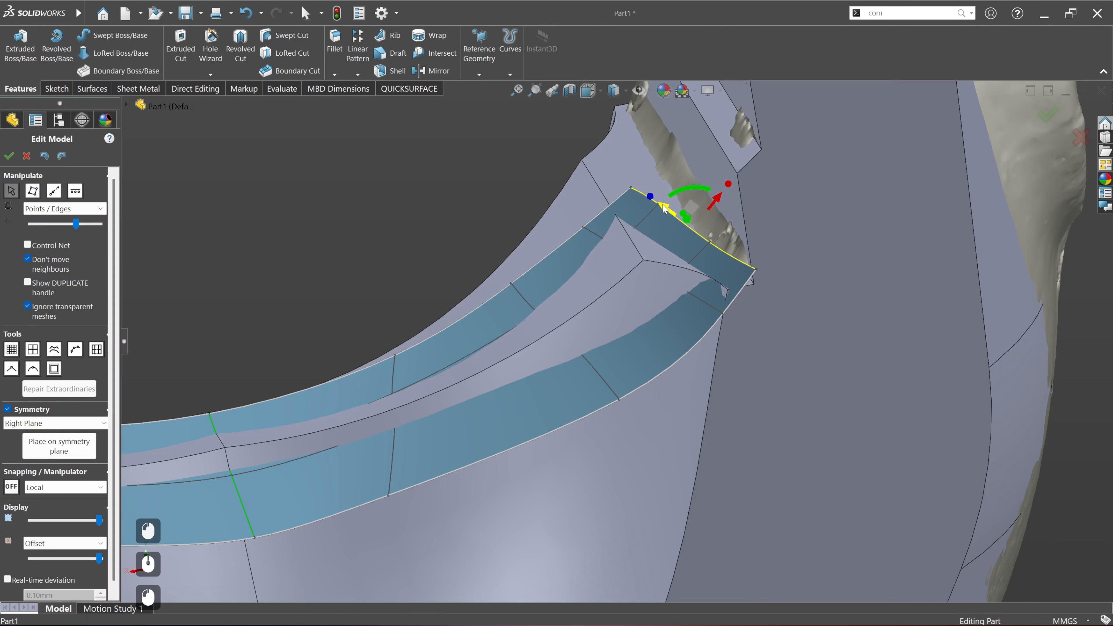
pyautogui.moveTo(662, 205); pyautogui.dragTo(659, 202)
# Step: Shift the cross edge next to the freeform's outer end slightly along the Local Z axis and accept the surface
pyautogui.doubleClick(709, 308)
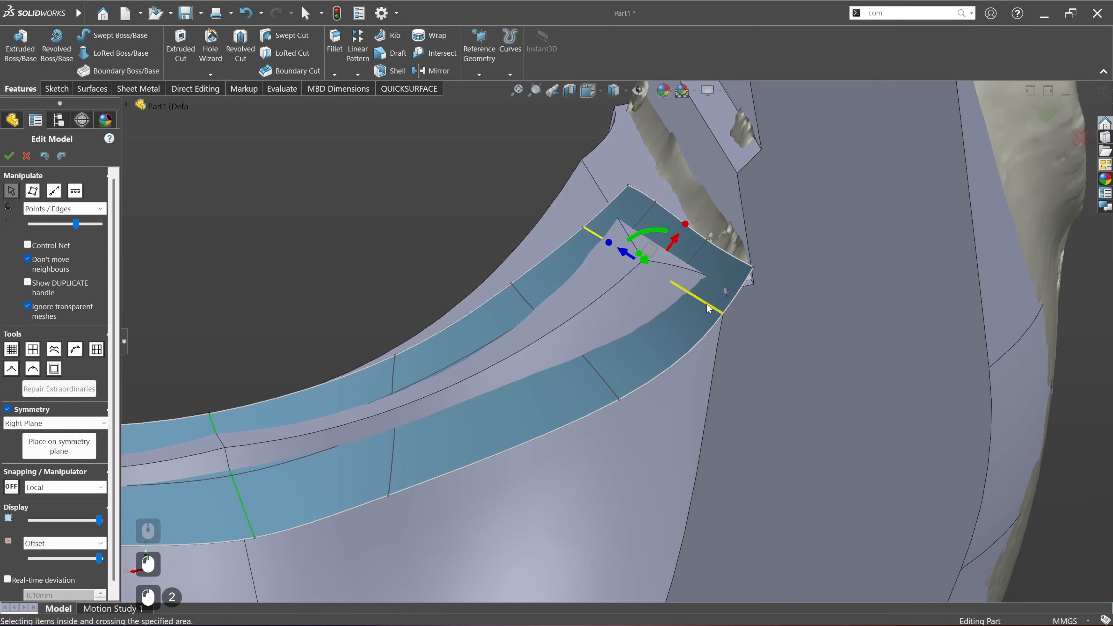
pyautogui.moveTo(622, 254); pyautogui.dragTo(620, 252)
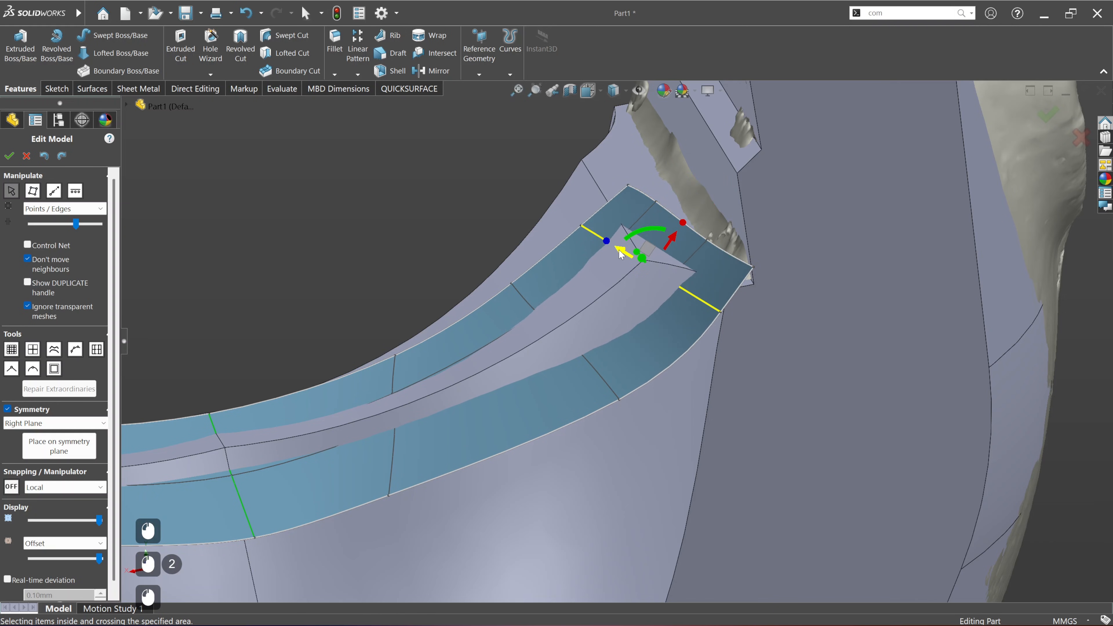
pyautogui.moveTo(705, 259)
pyautogui.mouseDown(button='middle')
pyautogui.moveTo(712, 281)
pyautogui.moveTo(709, 259)
pyautogui.mouseUp(button='middle')
pyautogui.click(7, 159)
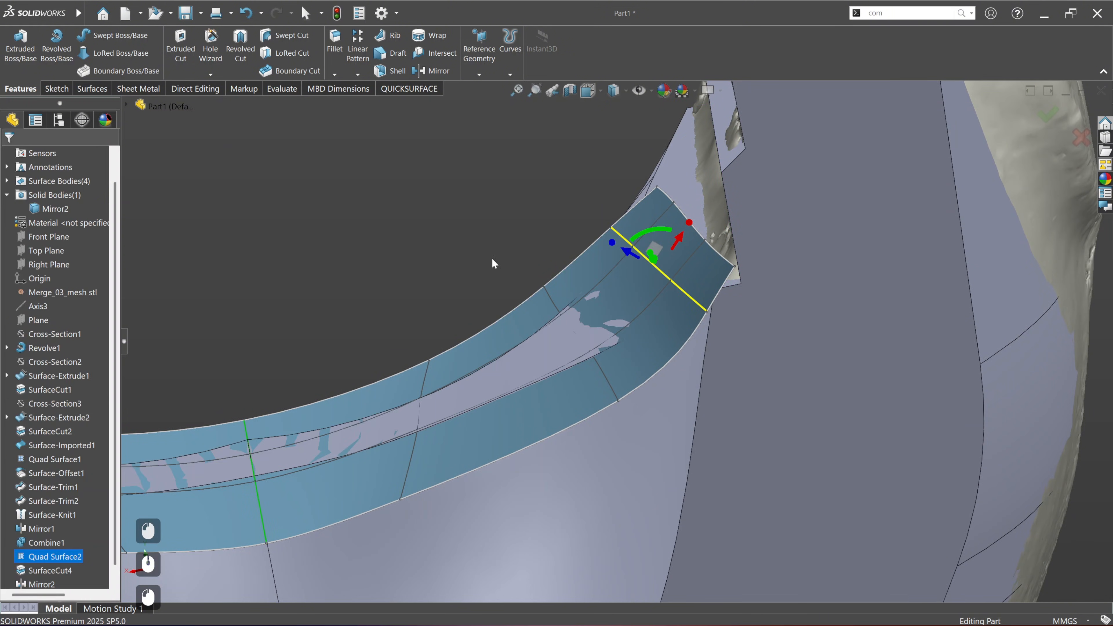
# Step: Fillet the two long edges where the saddle cuts meet the concave pocket faces with a 2 mm symmetric radius
pyautogui.moveTo(501, 250); pyautogui.dragTo(719, 336, button='middle')
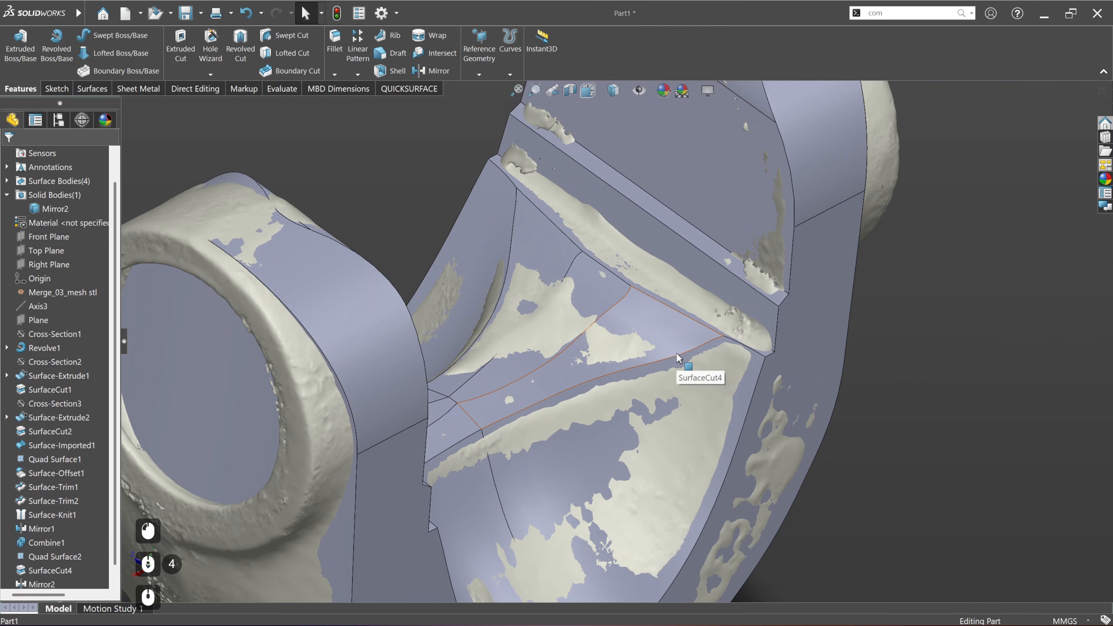
pyautogui.moveTo(661, 472); pyautogui.dragTo(605, 476, button='middle')
pyautogui.click(566, 452)
pyautogui.click(421, 200)
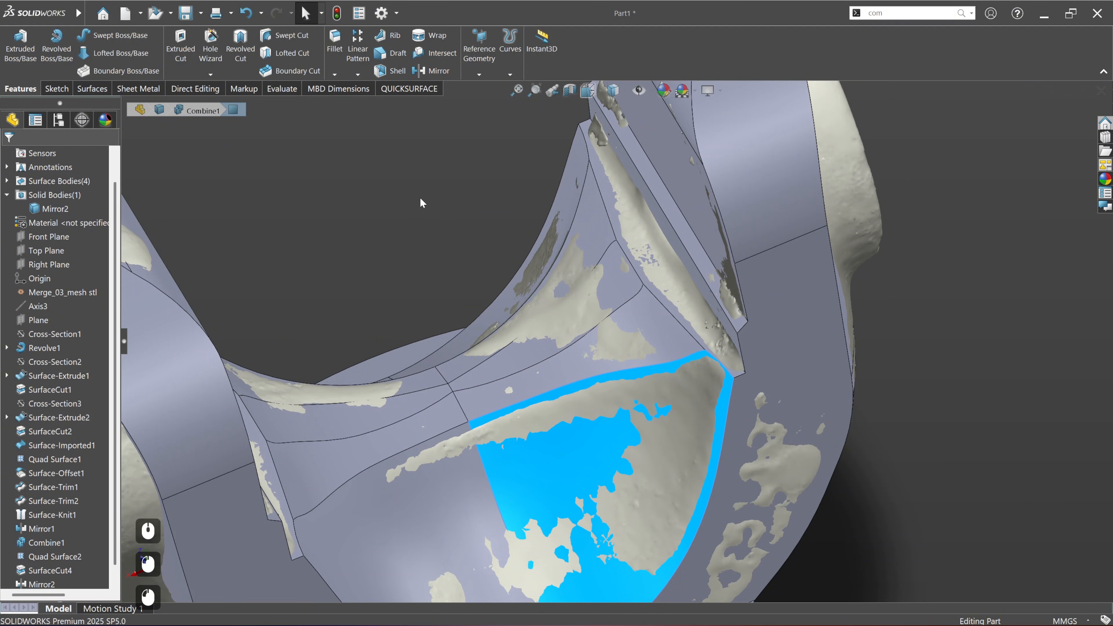
pyautogui.keyDown('ctrl'); pyautogui.moveTo(569, 405); pyautogui.dragTo(574, 353, button='middle'); pyautogui.keyUp('ctrl')
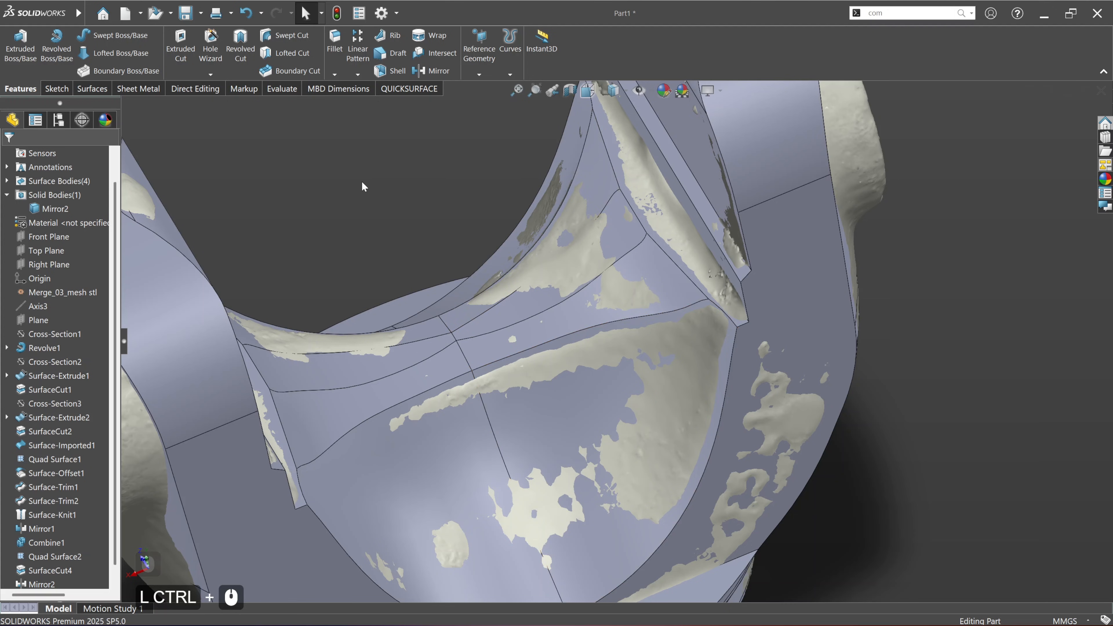
pyautogui.click(335, 44)
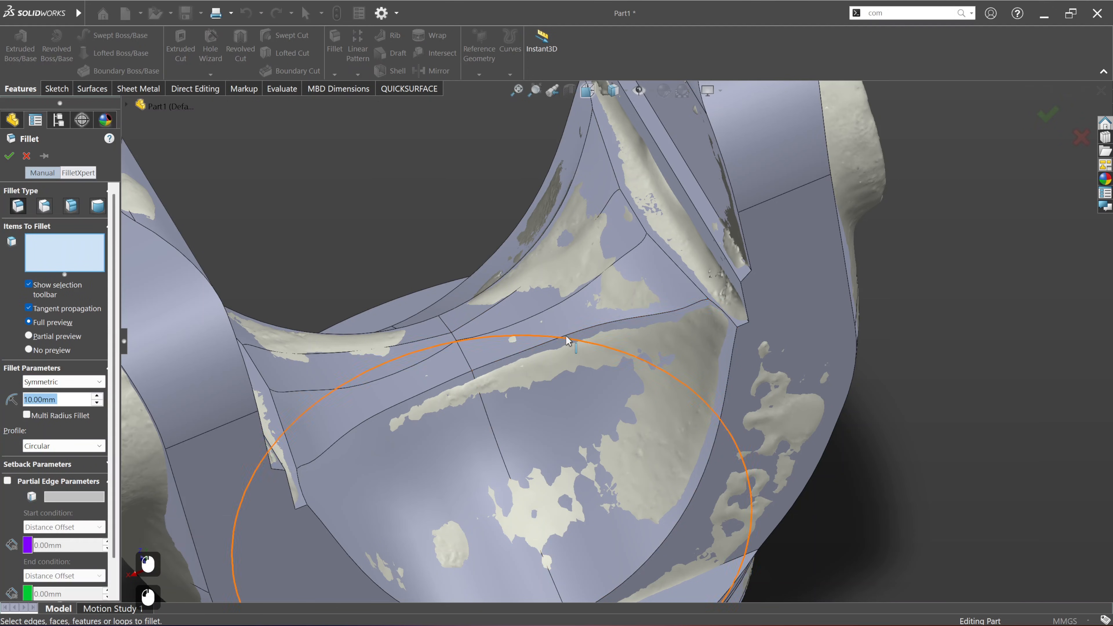
pyautogui.click(567, 335)
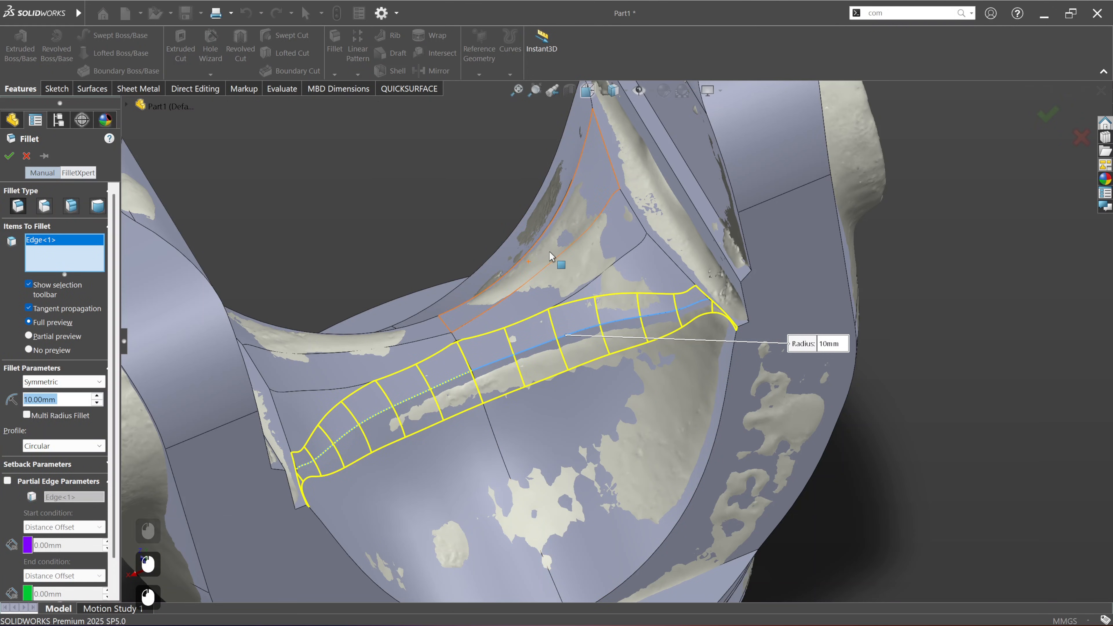
pyautogui.moveTo(540, 264); pyautogui.dragTo(562, 262, button='middle')
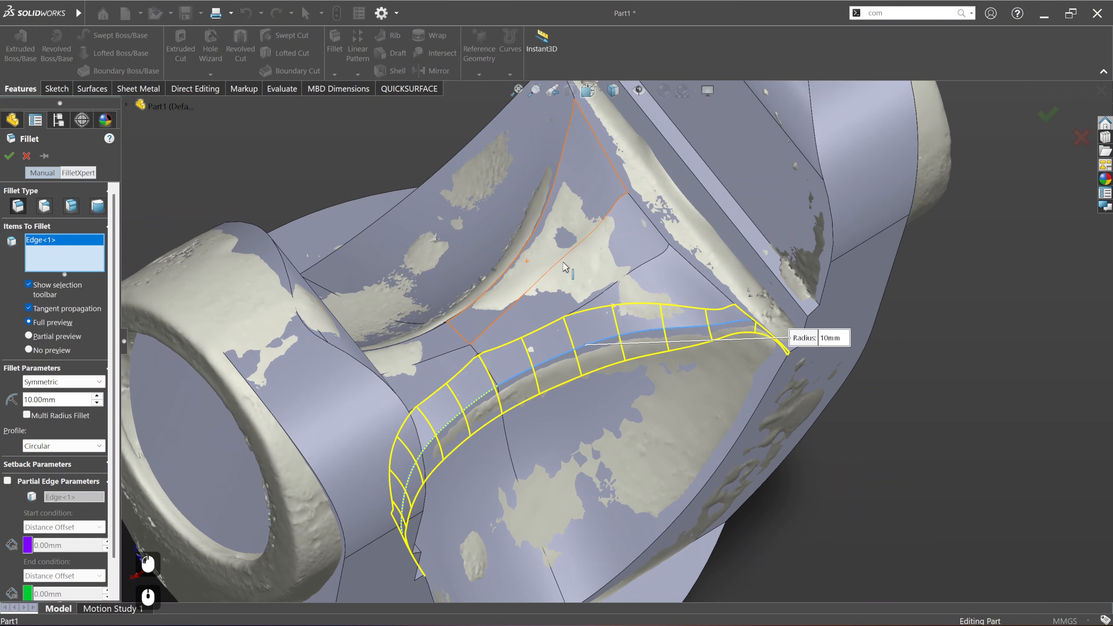
pyautogui.click(537, 226)
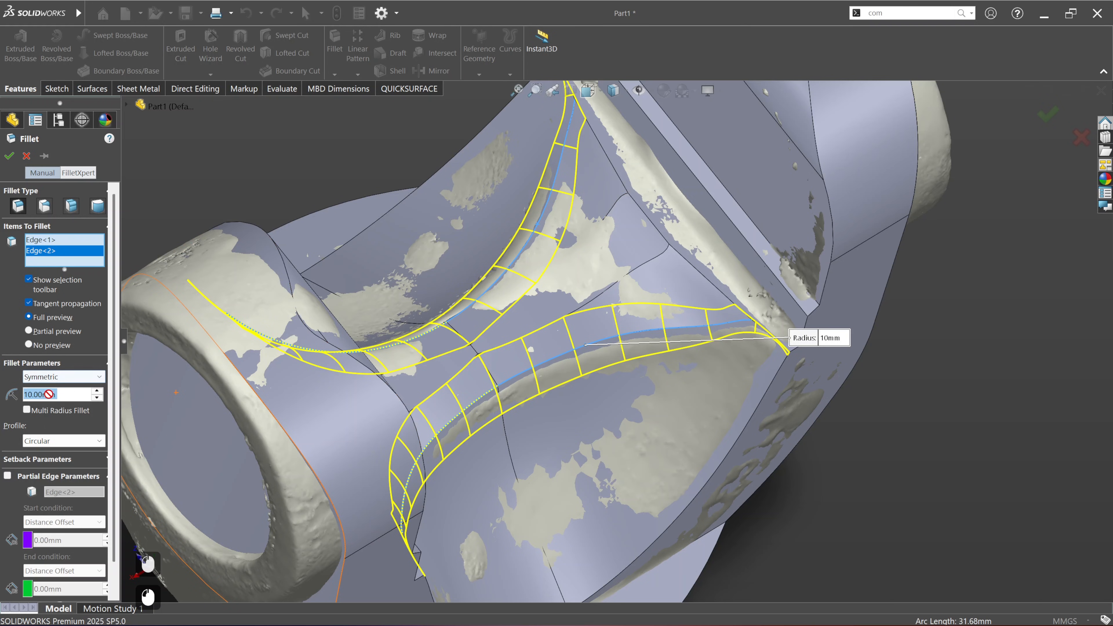
pyautogui.write('2')
pyautogui.press('KP_Enter')
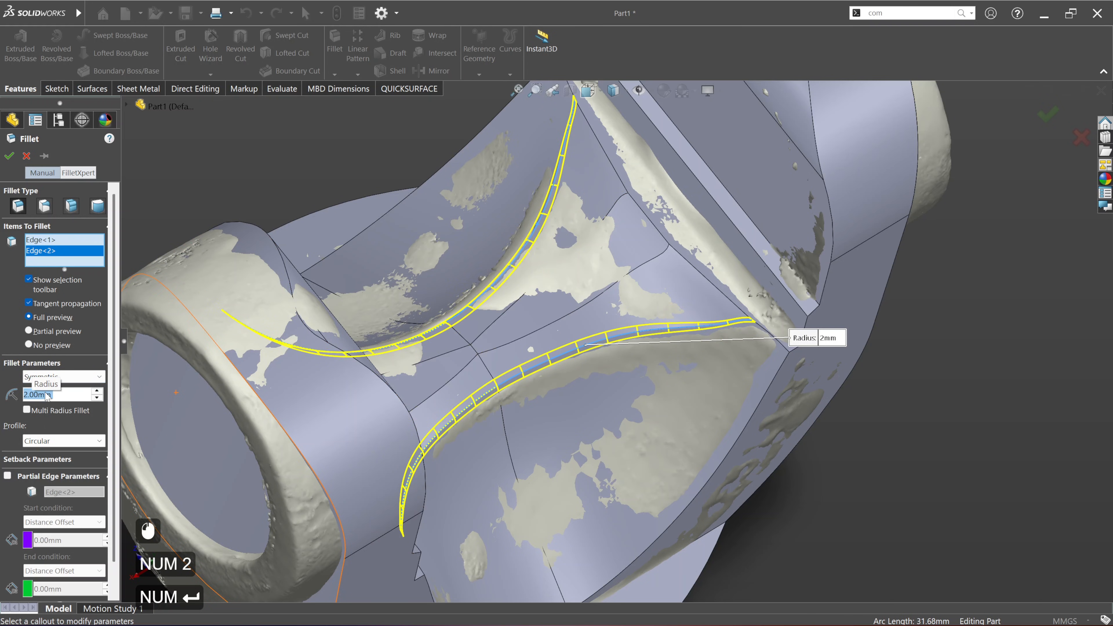
pyautogui.scroll(2, 661, 381)
pyautogui.moveTo(673, 385); pyautogui.dragTo(631, 317, button='middle')
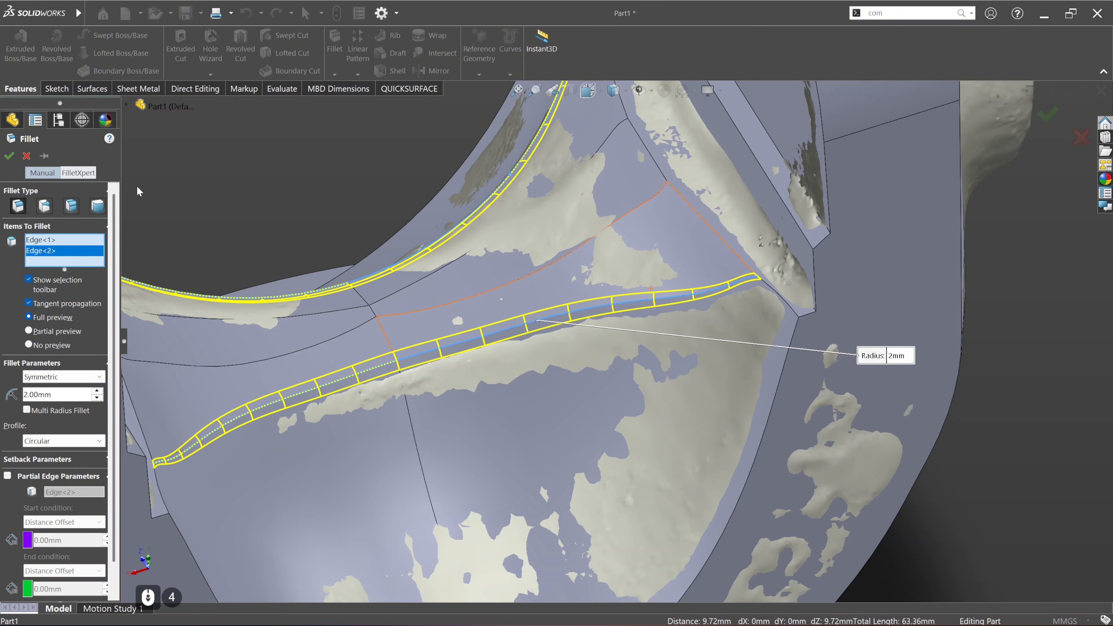
pyautogui.click(7, 158)
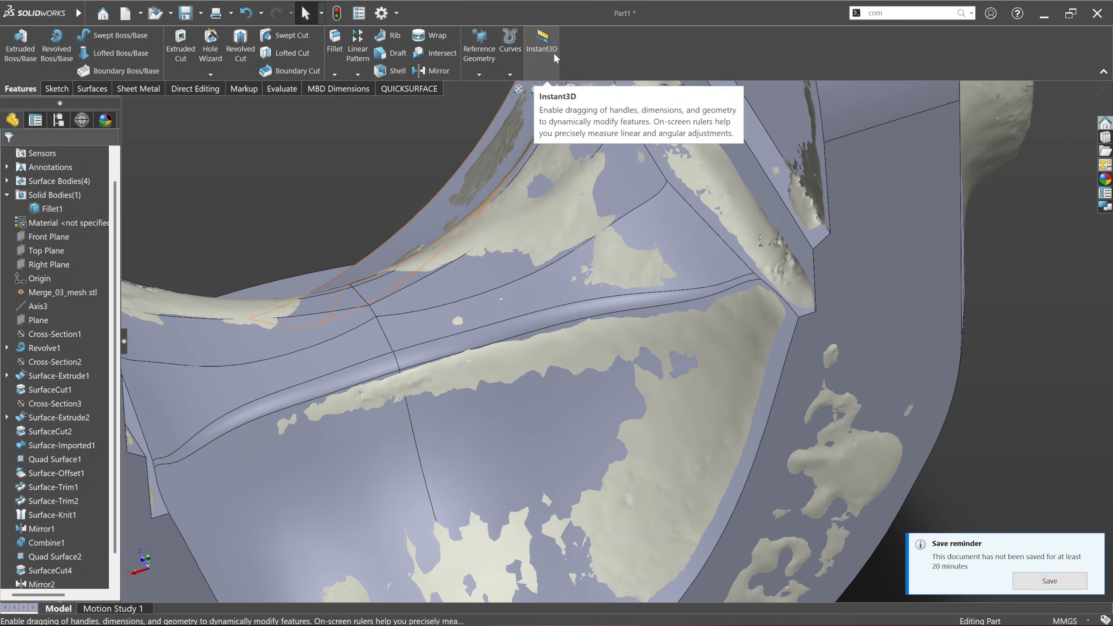
# Step: Enable Instant3D and Instant Compare so the deviation colours show around the saddle's filleted edge
pyautogui.click(555, 58)
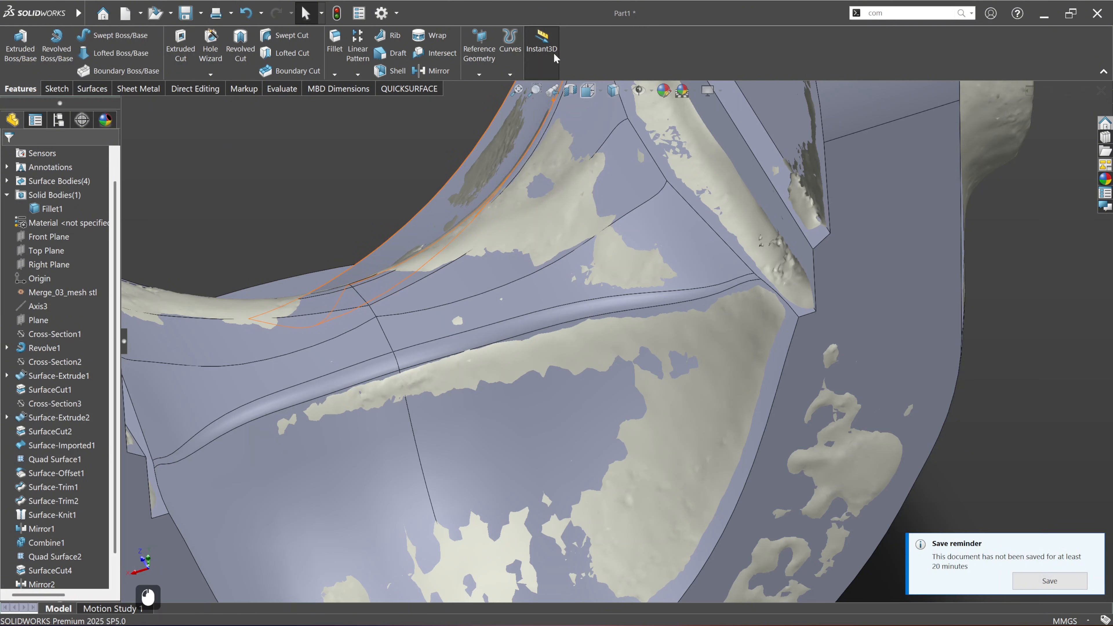
pyautogui.click(410, 88)
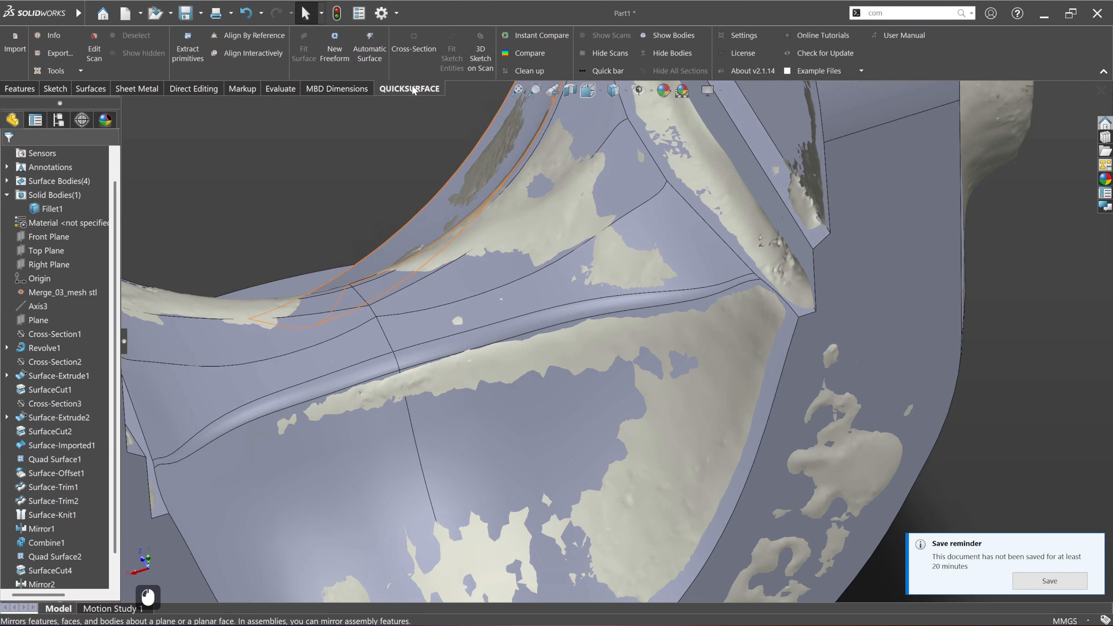
pyautogui.click(548, 35)
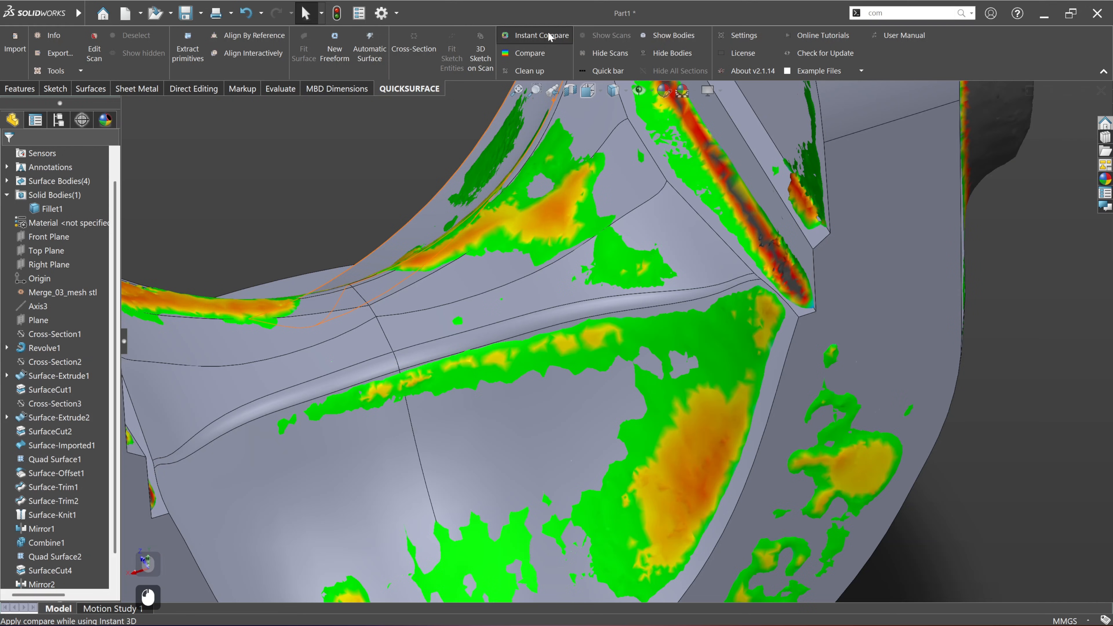
pyautogui.moveTo(627, 284); pyautogui.dragTo(474, 388, button='middle')
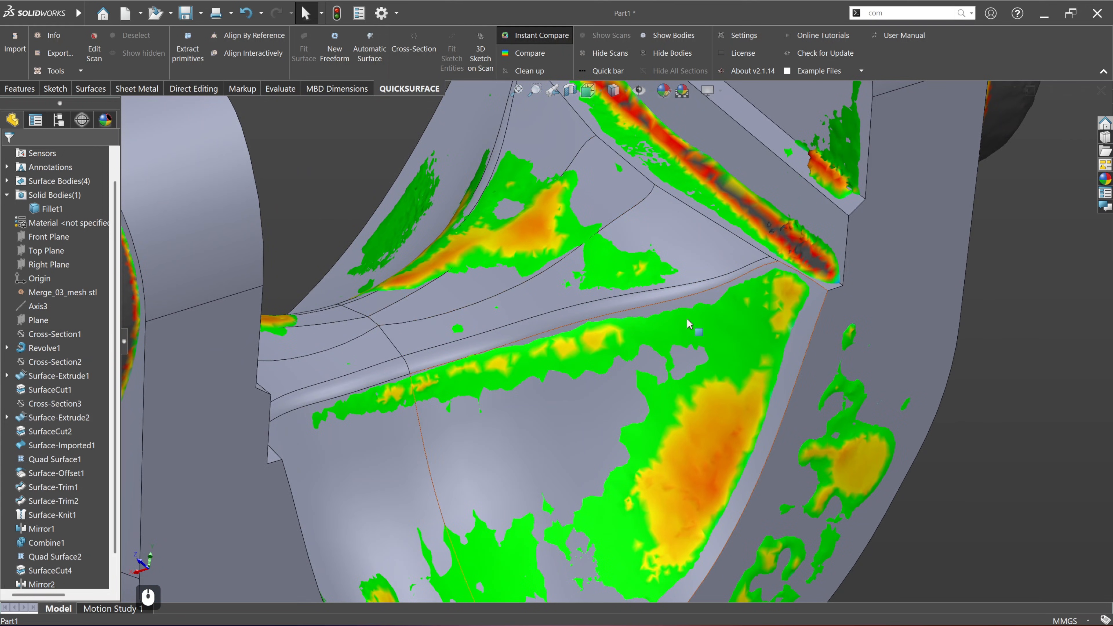
# Step: Resize the fillet between the saddle cut and the concave pocket against the deviation colours, setting its radius to 4 mm
pyautogui.click(565, 326)
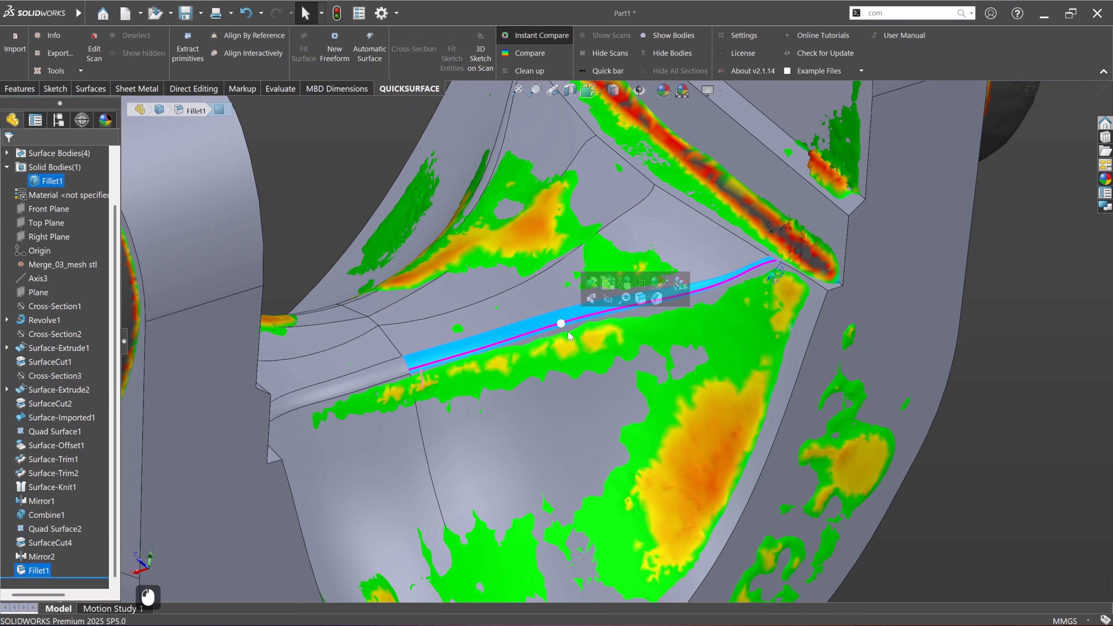
pyautogui.moveTo(568, 336); pyautogui.dragTo(600, 370, button='middle')
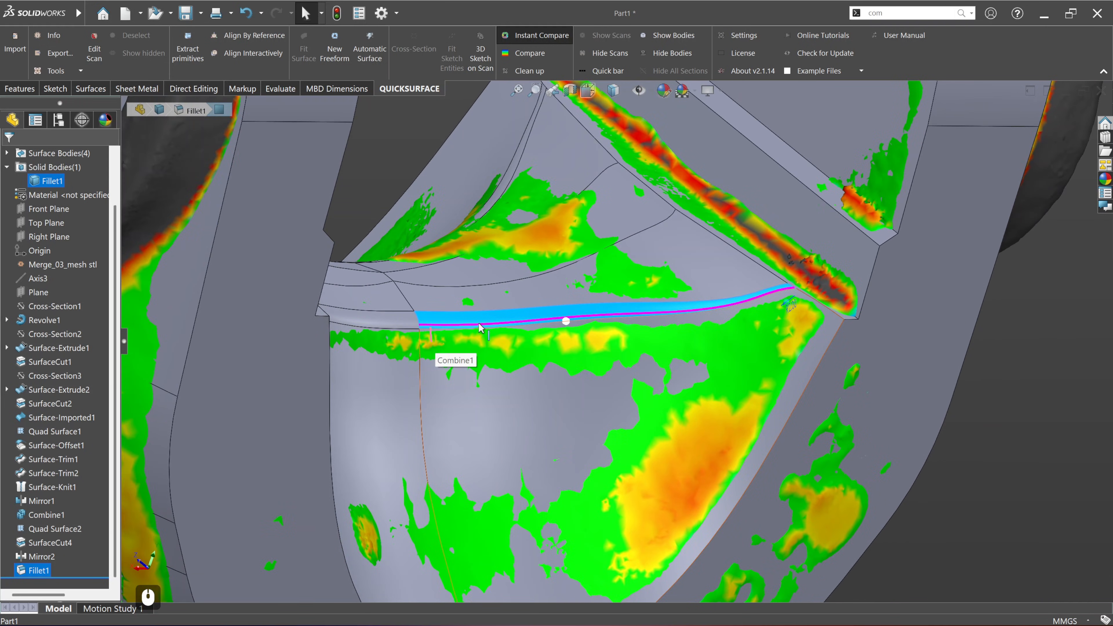
pyautogui.scroll(-3, 566, 319)
pyautogui.moveTo(567, 323); pyautogui.dragTo(447, 303, button='middle')
pyautogui.moveTo(813, 305); pyautogui.dragTo(785, 301, button='middle')
pyautogui.moveTo(803, 306); pyautogui.dragTo(833, 302)
pyautogui.doubleClick(823, 316)
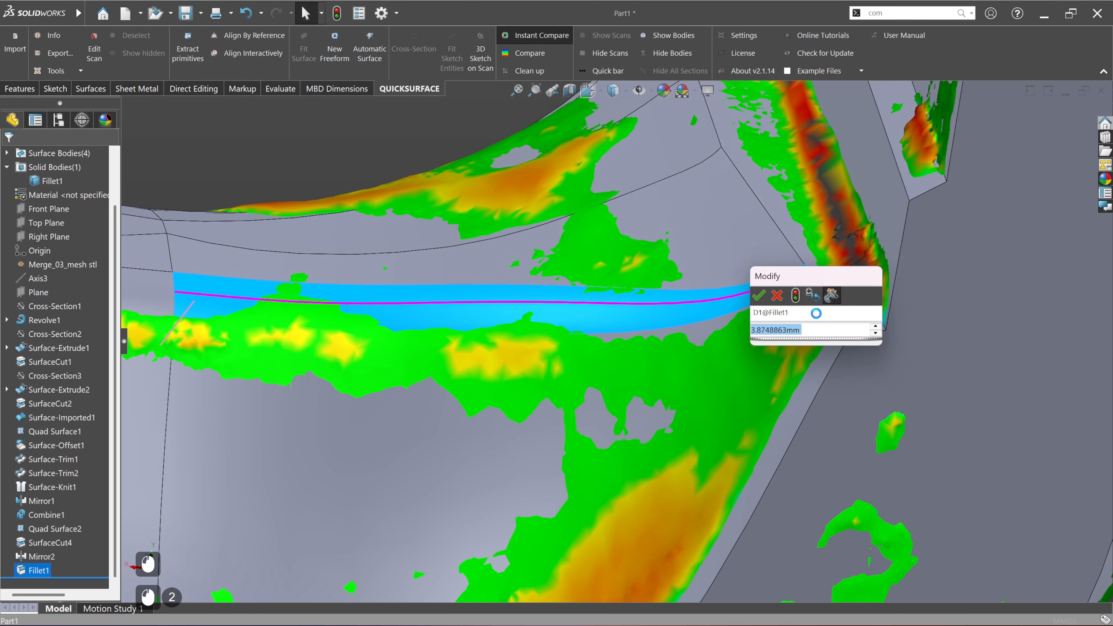
pyautogui.write('4')
pyautogui.press('Return')
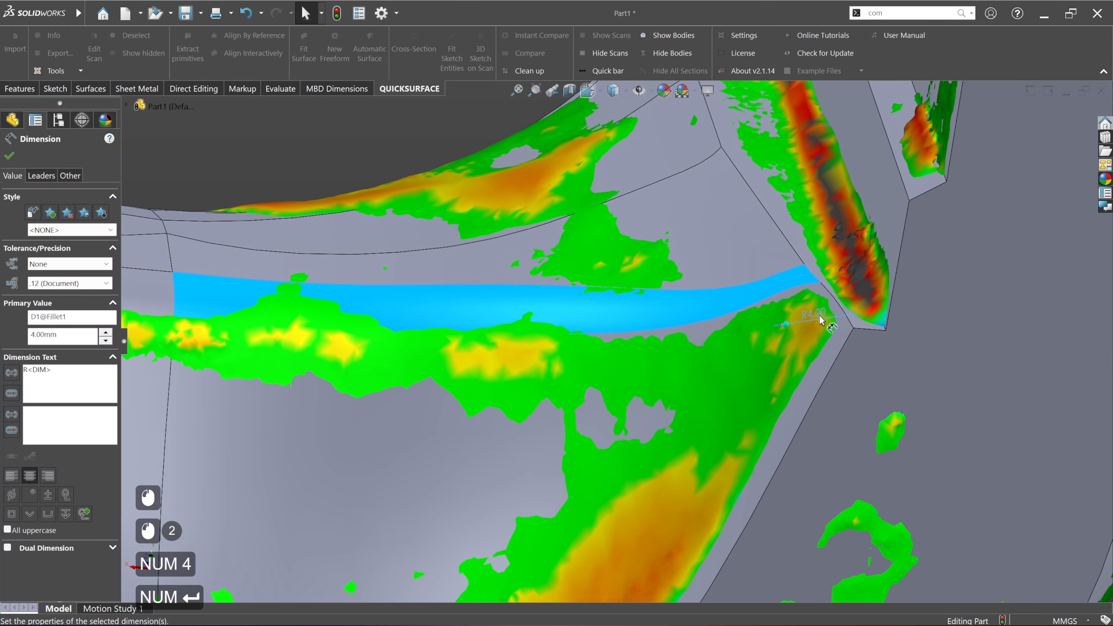
pyautogui.click(1001, 457)
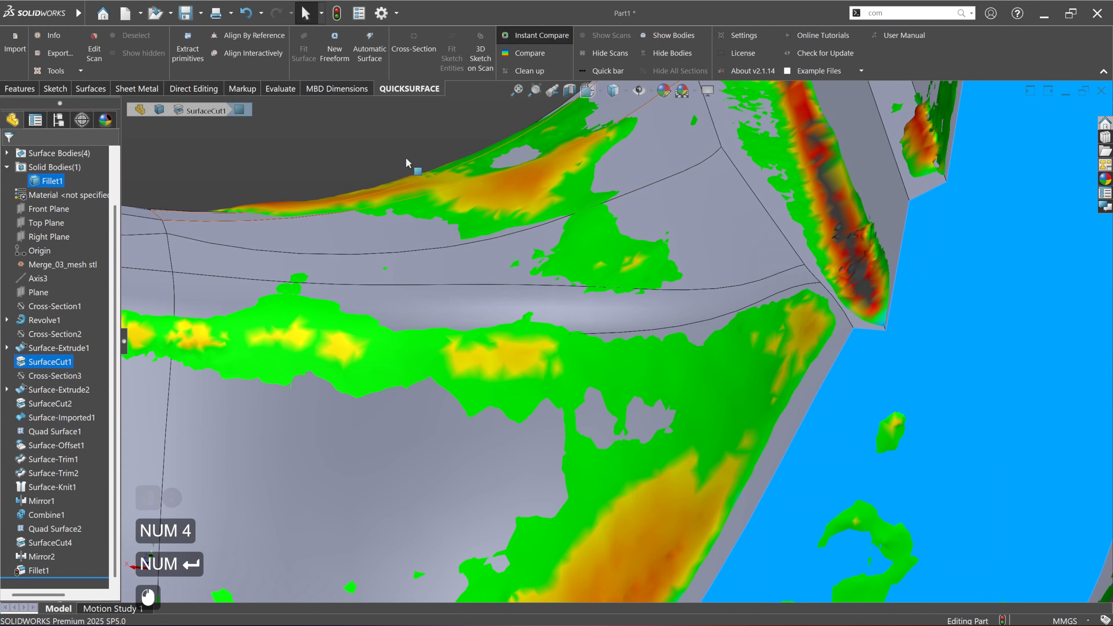
pyautogui.click(406, 157)
# Step: Compare the model with the scan at 0.10 mm tolerance, examine the saddle and fillet area, and close the comparison
pyautogui.scroll(3, 631, 240)
pyautogui.click(531, 52)
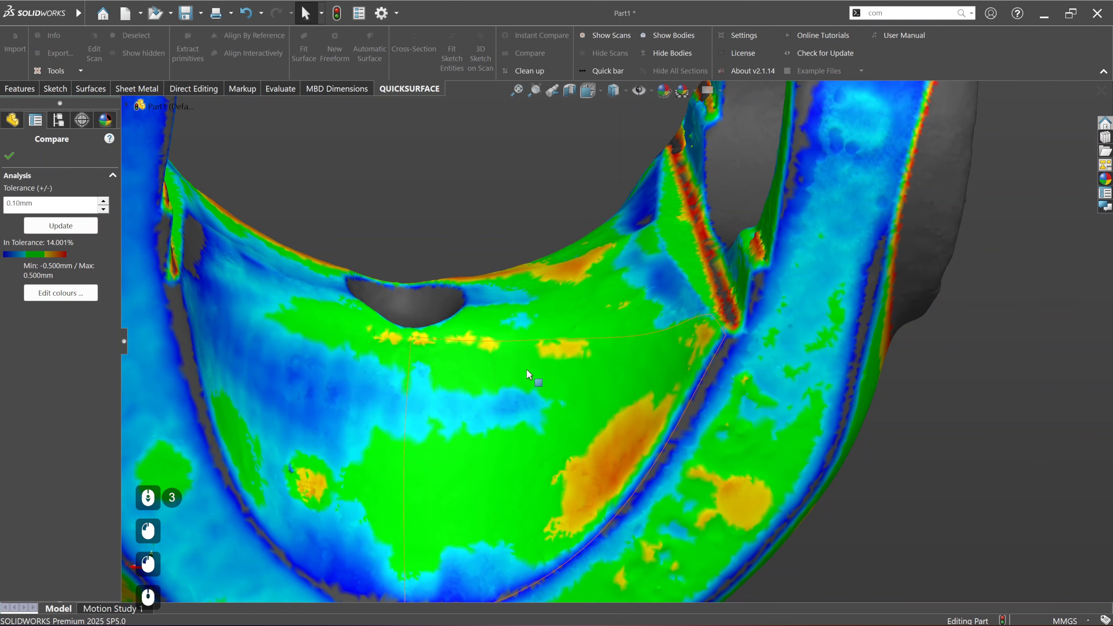
pyautogui.moveTo(527, 370); pyautogui.dragTo(474, 354, button='middle')
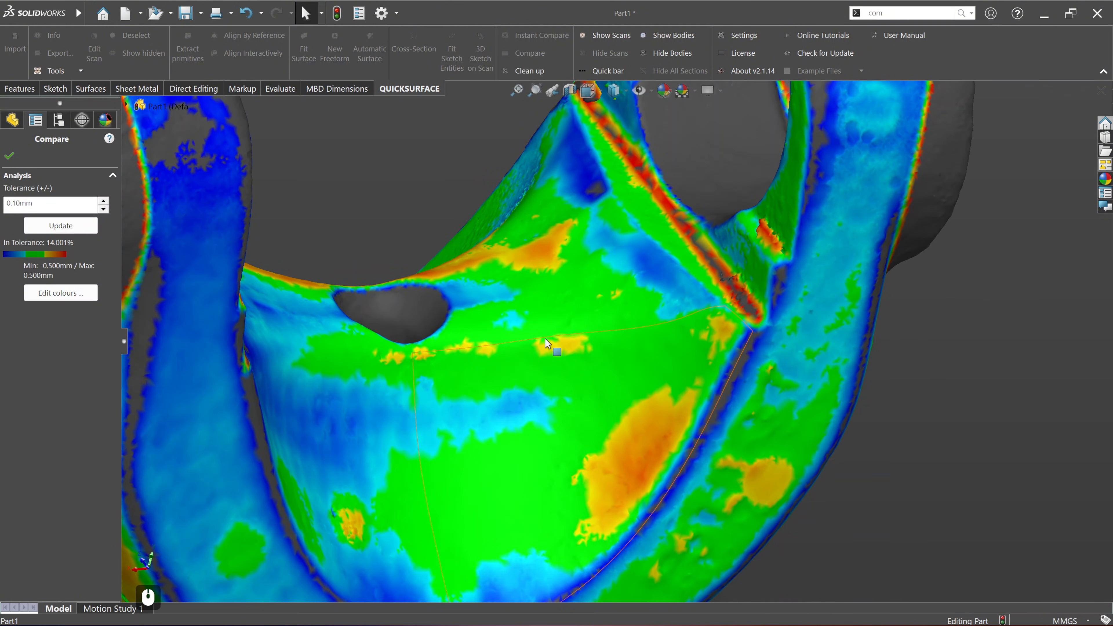
pyautogui.scroll(-3, 717, 255)
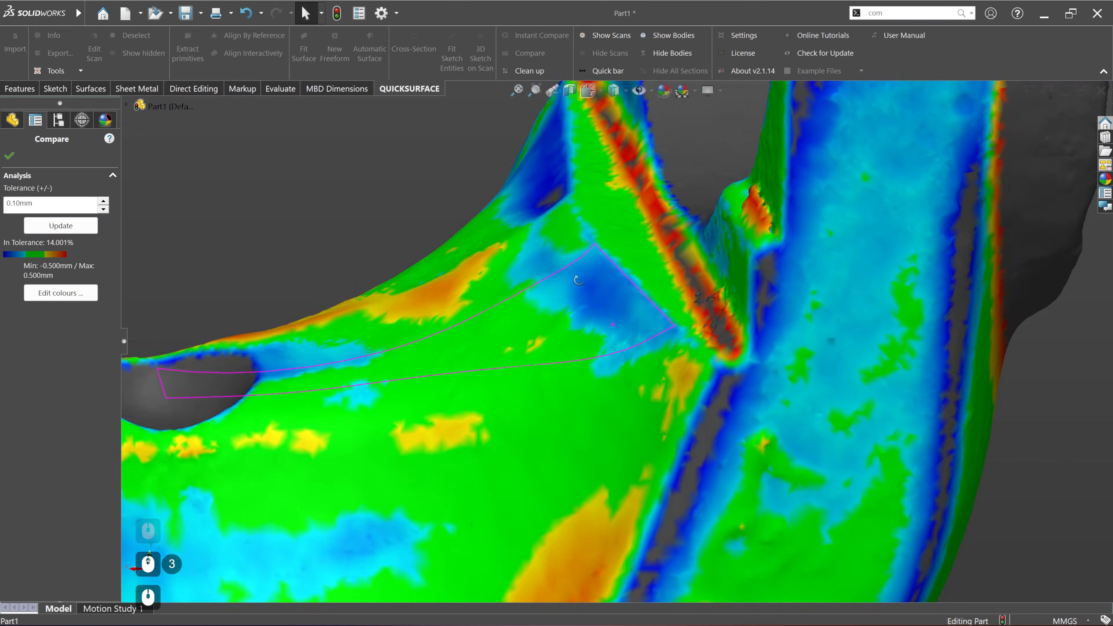
pyautogui.moveTo(578, 280); pyautogui.dragTo(616, 288, button='middle')
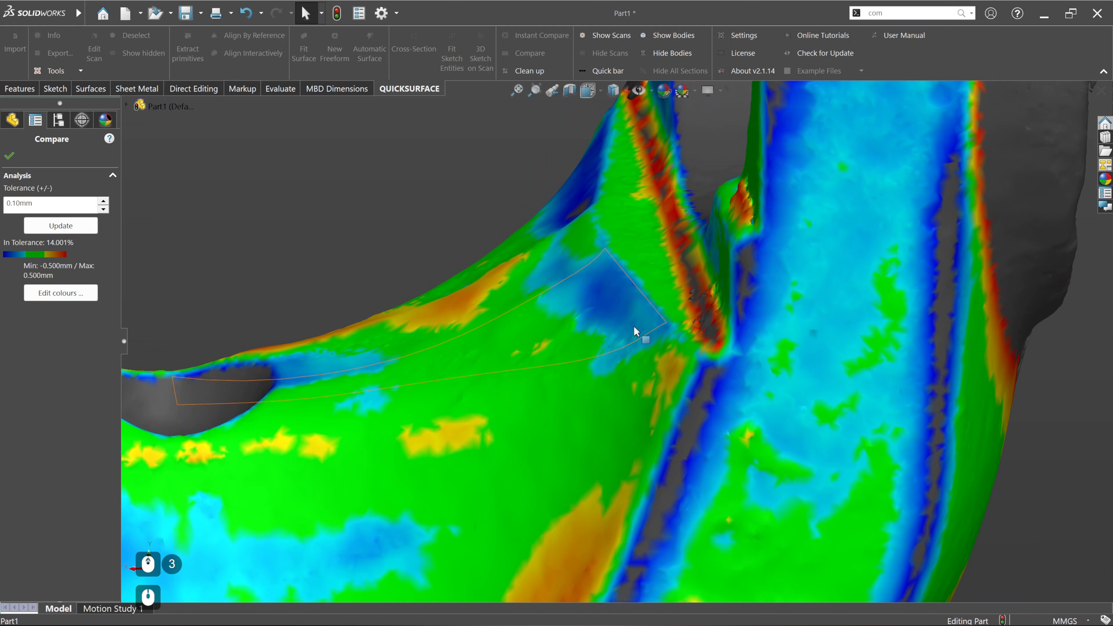
pyautogui.click(10, 156)
pyautogui.scroll(4, 493, 291)
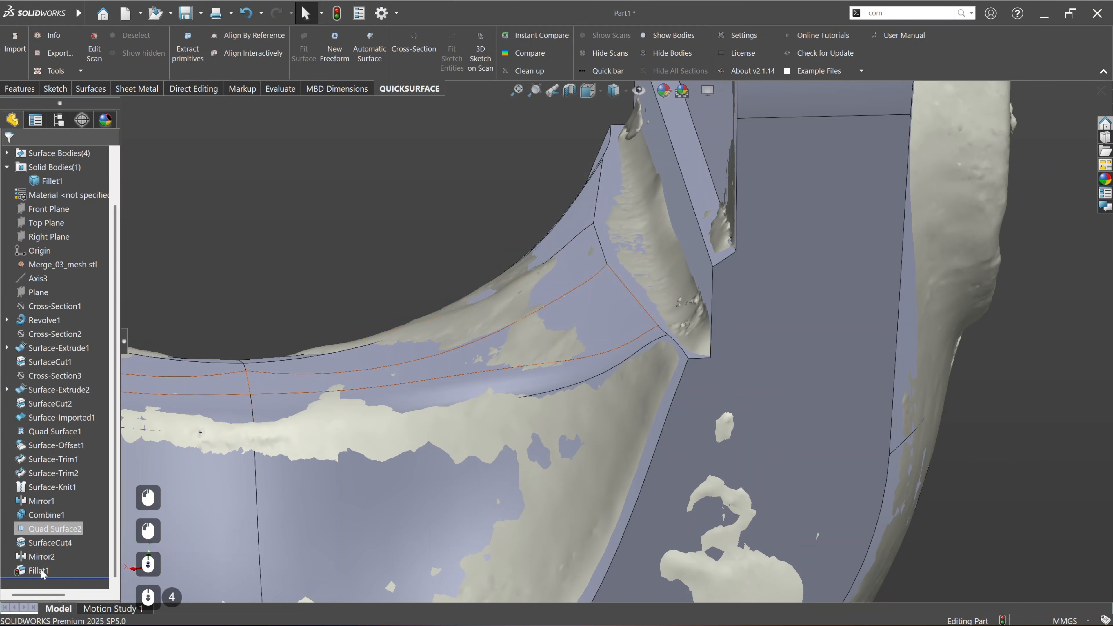
# Step: Reopen the saddle's freeform surface, Quad Surface2, with the bodies hidden and real-time deviation turned on
pyautogui.rightClick(48, 529)
pyautogui.click(429, 210)
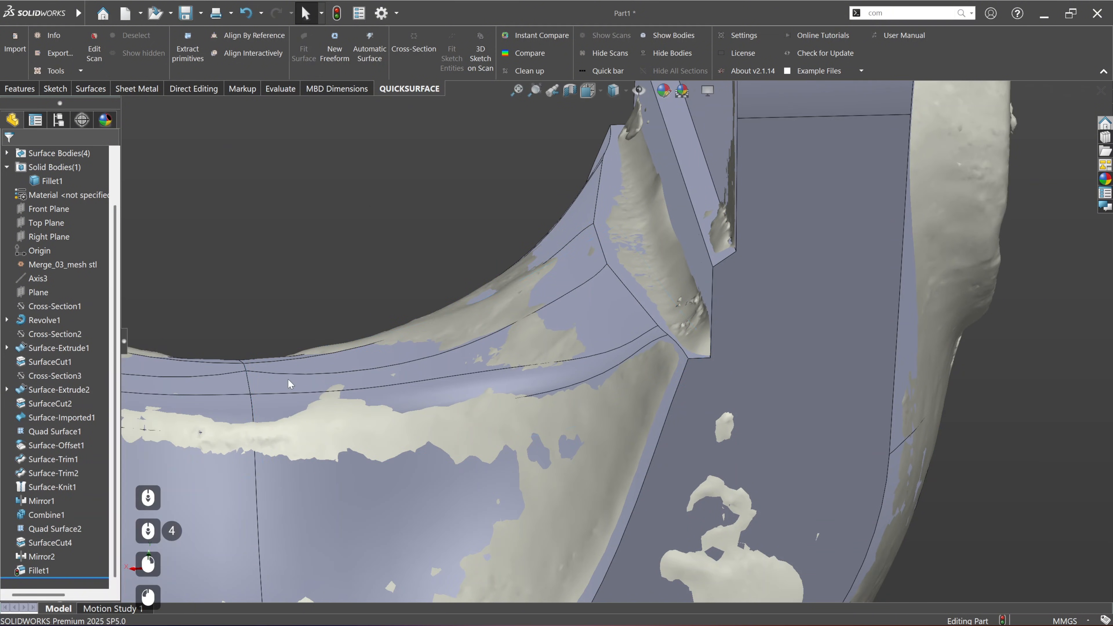
pyautogui.rightClick(53, 529)
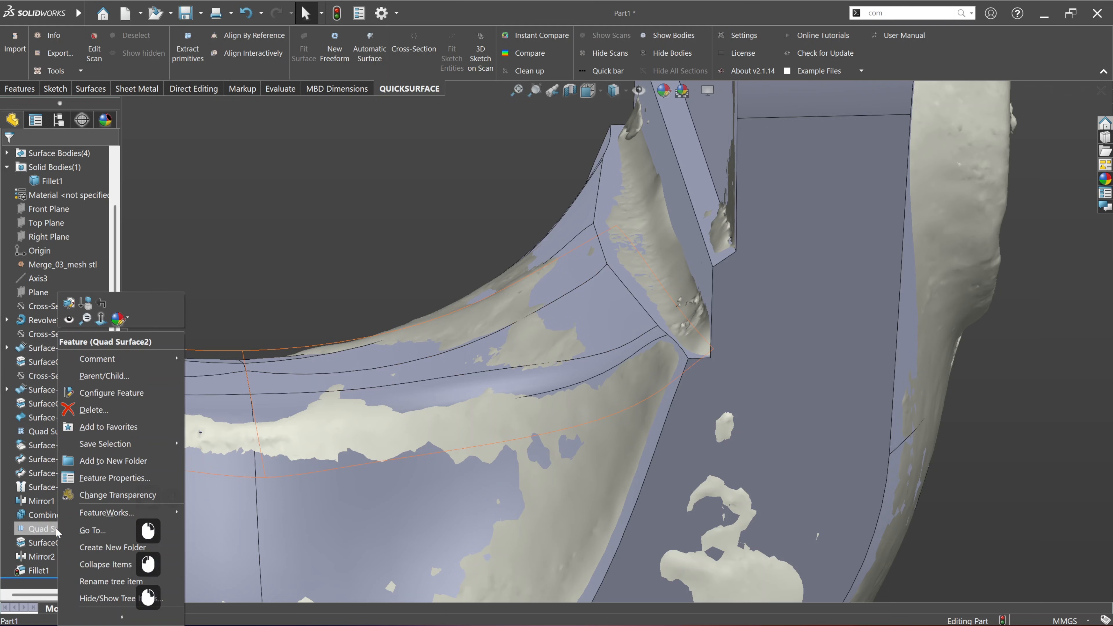
pyautogui.click(69, 303)
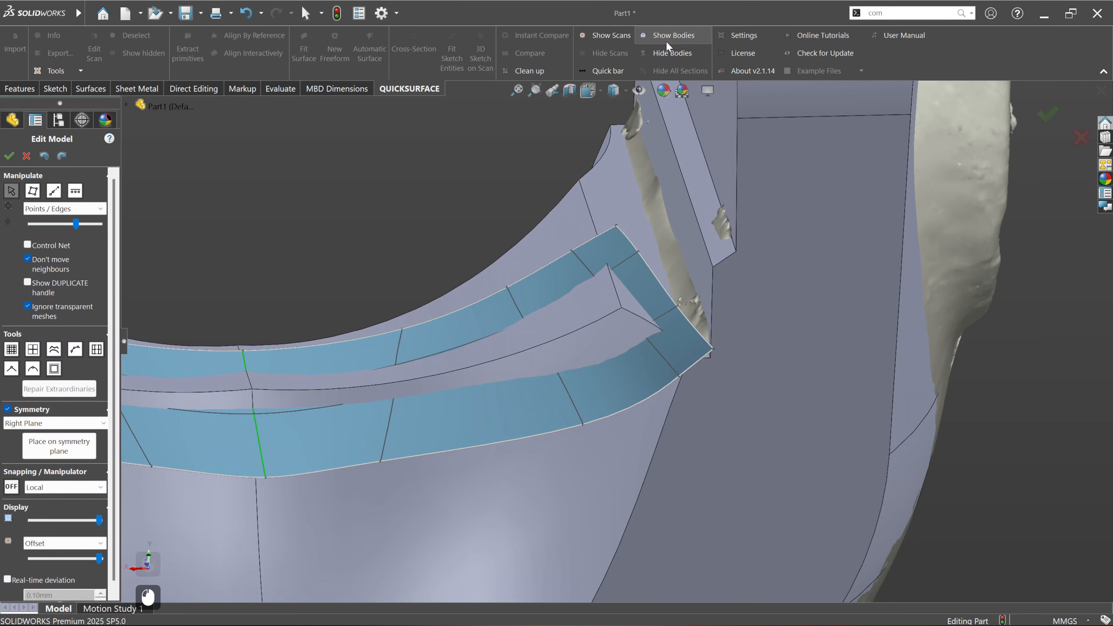
pyautogui.click(673, 52)
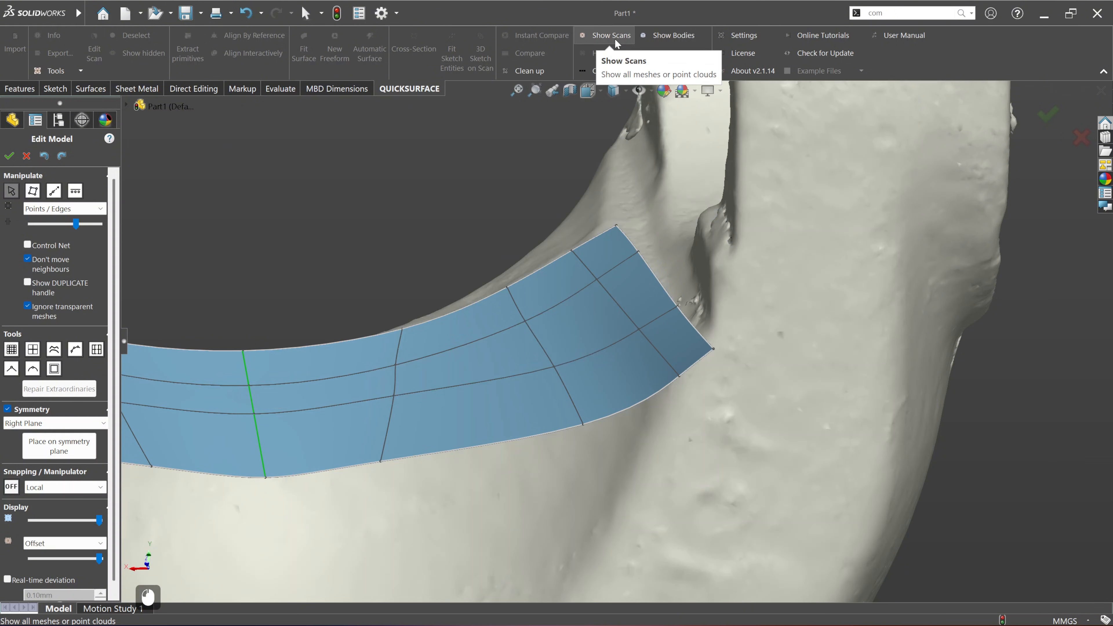
pyautogui.click(8, 578)
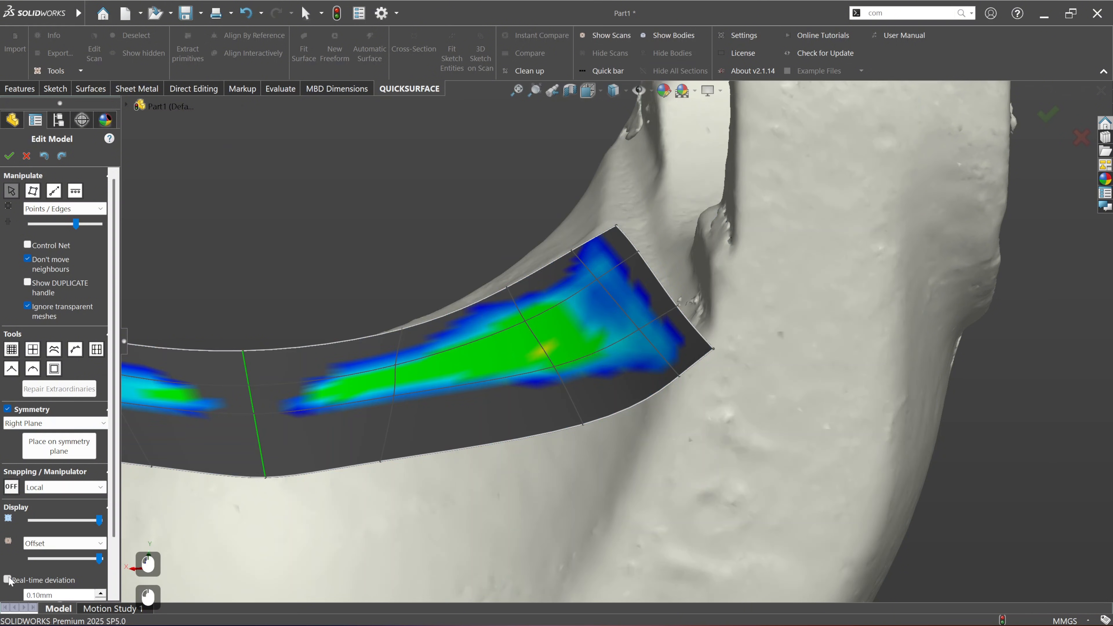
# Step: Try shifting the freeform's whole outer end edge along the Local Z axis, and undo the shift
pyautogui.moveTo(633, 324); pyautogui.dragTo(626, 286, button='middle')
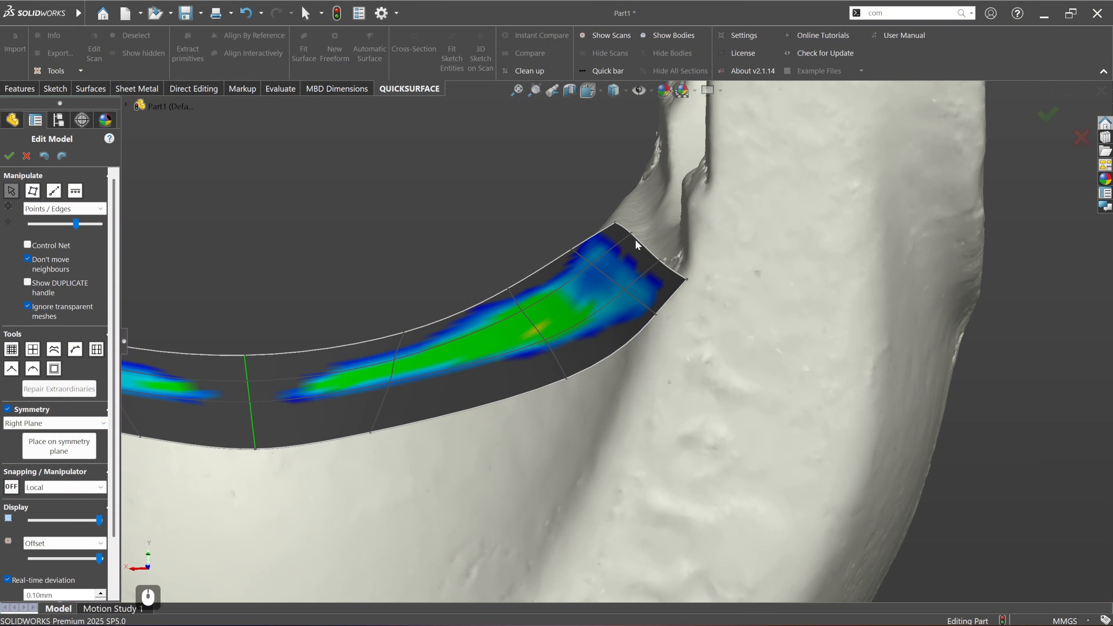
pyautogui.doubleClick(645, 249)
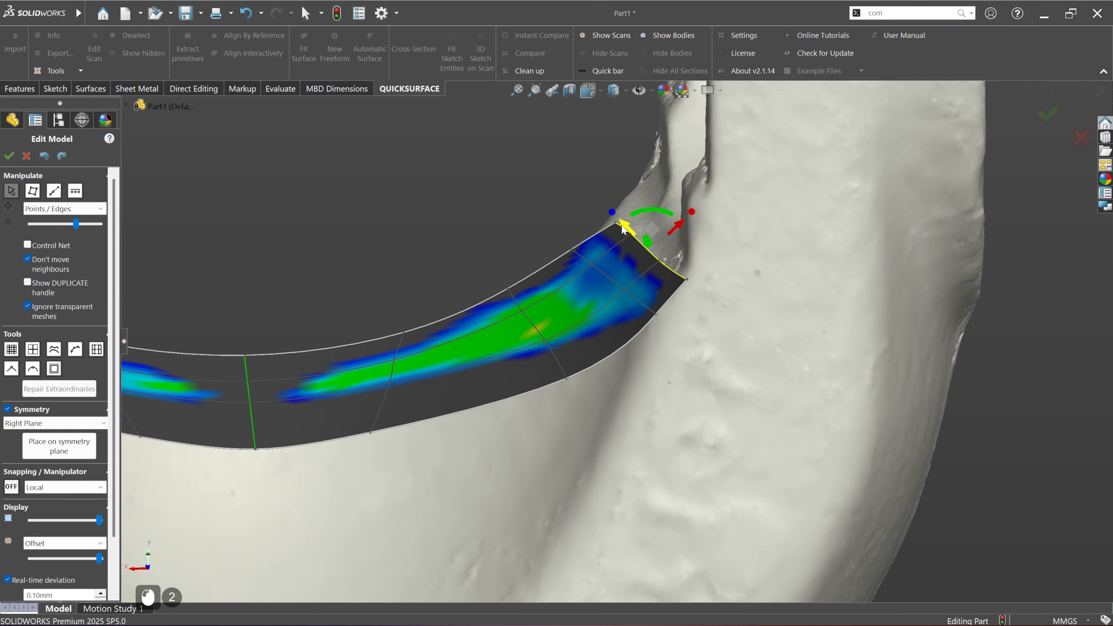
pyautogui.moveTo(624, 229); pyautogui.dragTo(627, 237)
pyautogui.hotkey('ctrl', 'z')
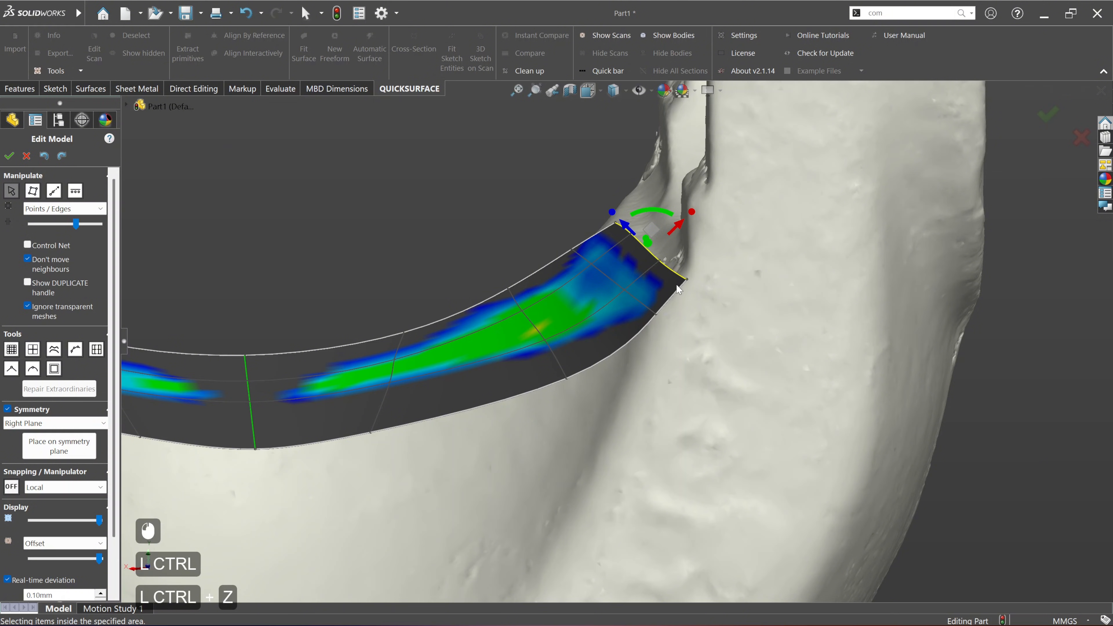
pyautogui.click(570, 203)
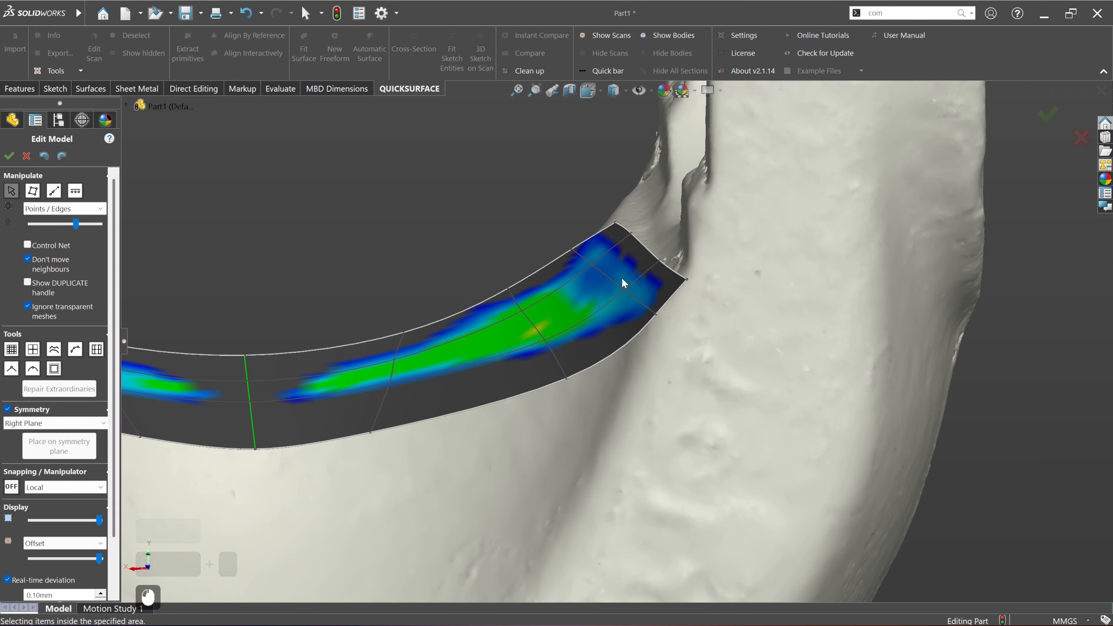
# Step: Shift the upper segments of the freeform's outer end edge and its neighbouring cross edge slightly along the Local Z axis
pyautogui.moveTo(622, 278); pyautogui.dragTo(610, 281, button='middle')
pyautogui.click(615, 273)
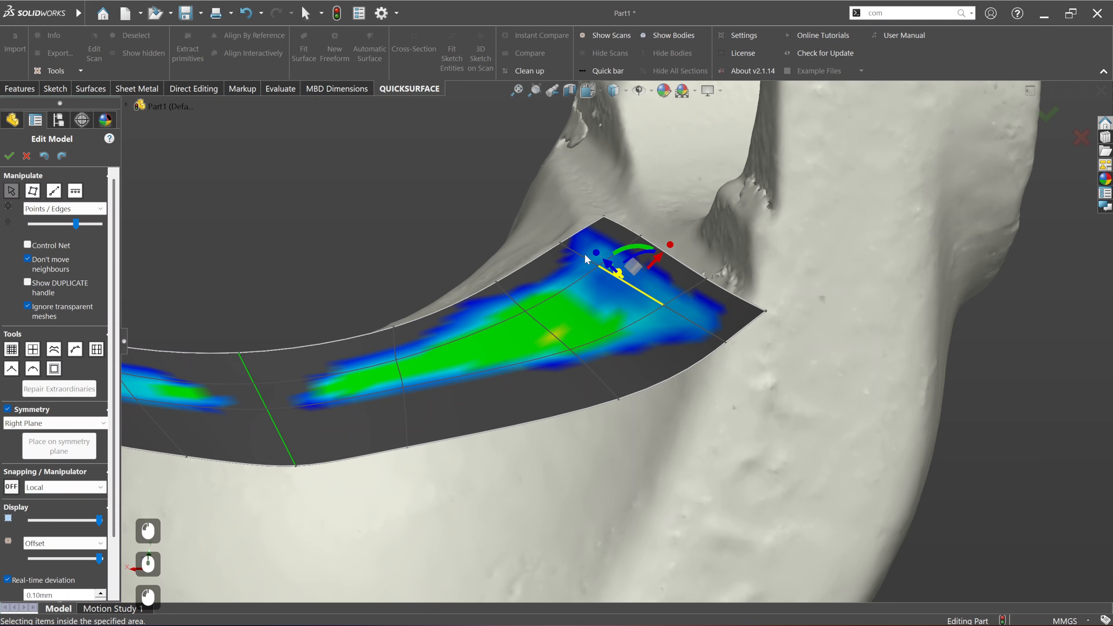
pyautogui.keyDown('ctrl'); pyautogui.click(596, 261); pyautogui.keyUp('ctrl')
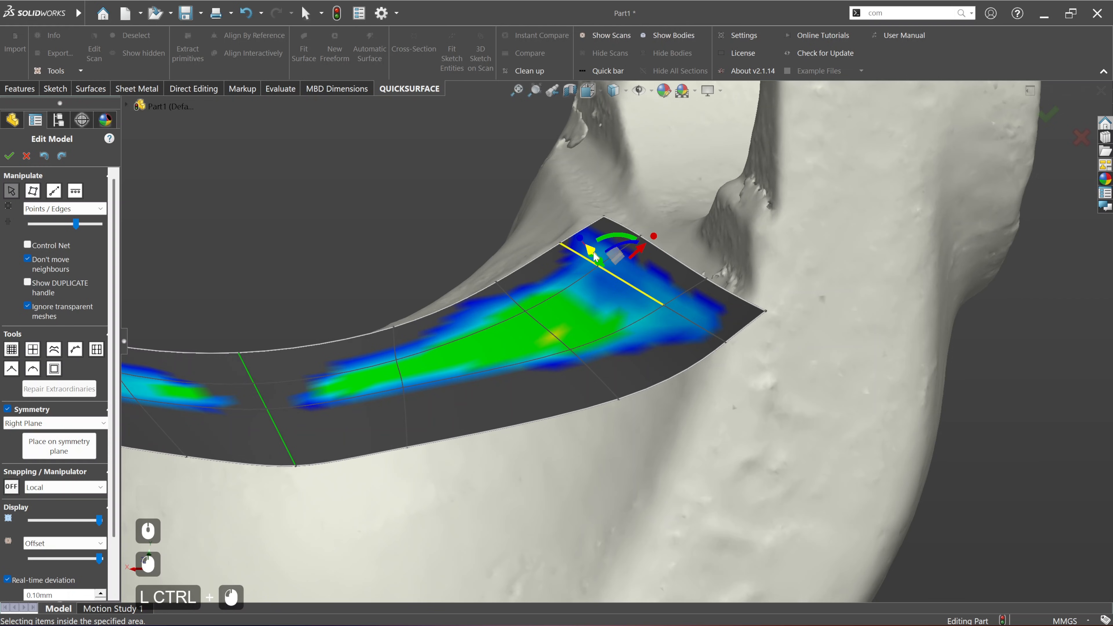
pyautogui.click(585, 253)
pyautogui.click(589, 259)
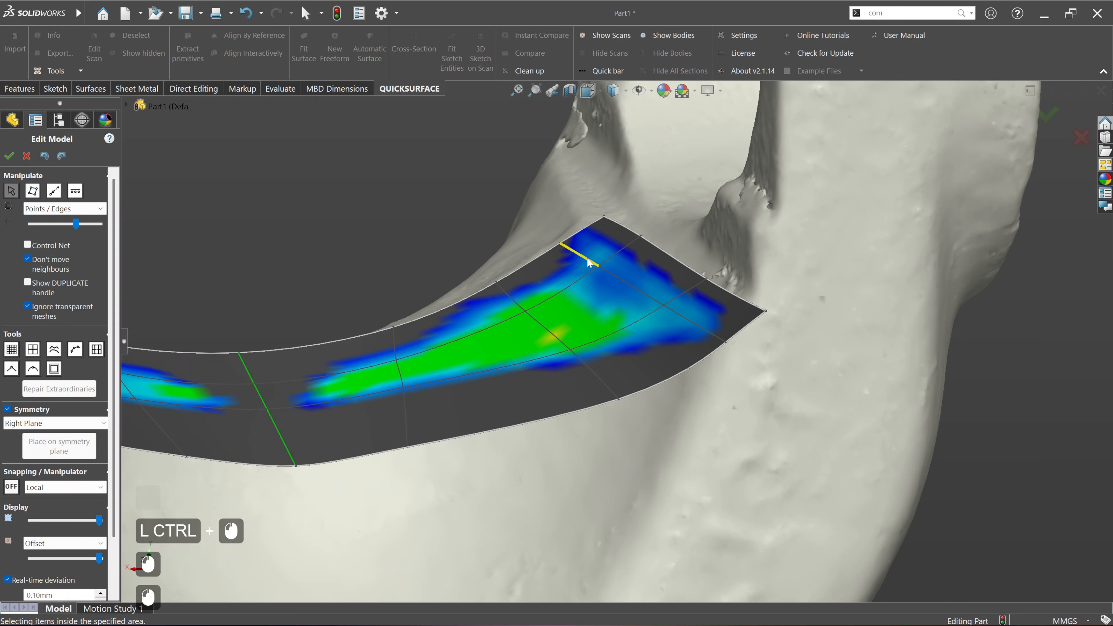
pyautogui.keyDown('ctrl'); pyautogui.click(630, 230); pyautogui.keyUp('ctrl')
pyautogui.moveTo(583, 215); pyautogui.dragTo(586, 221)
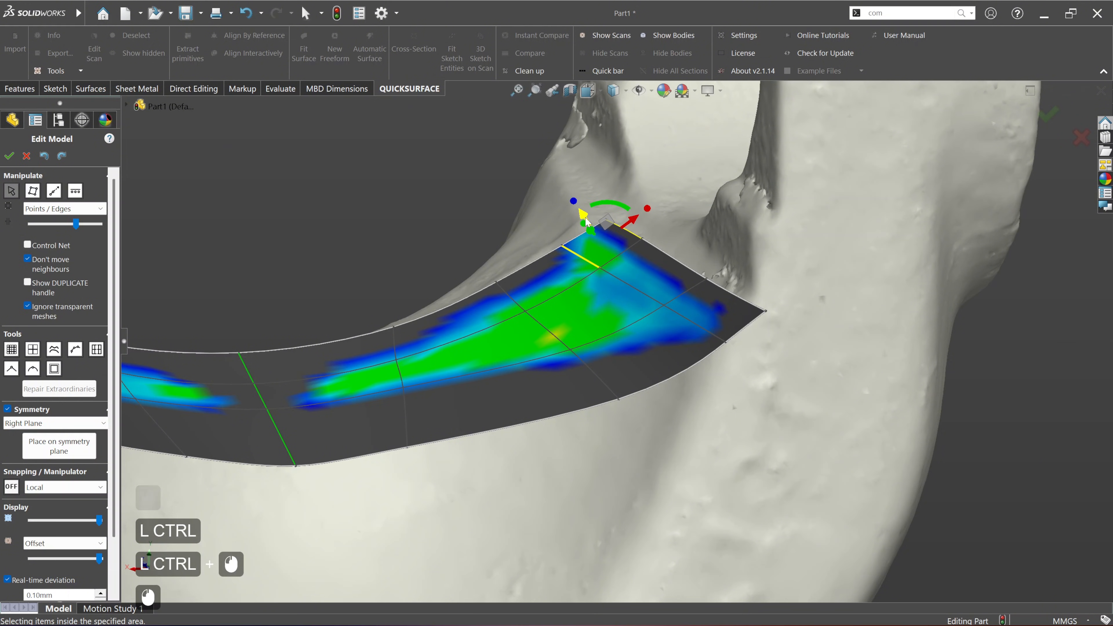
# Step: Nudge the short lengthwise edge joining the last cross edge to the outer end along the Local Z axis and accept the surface
pyautogui.moveTo(664, 308); pyautogui.dragTo(648, 288, button='middle')
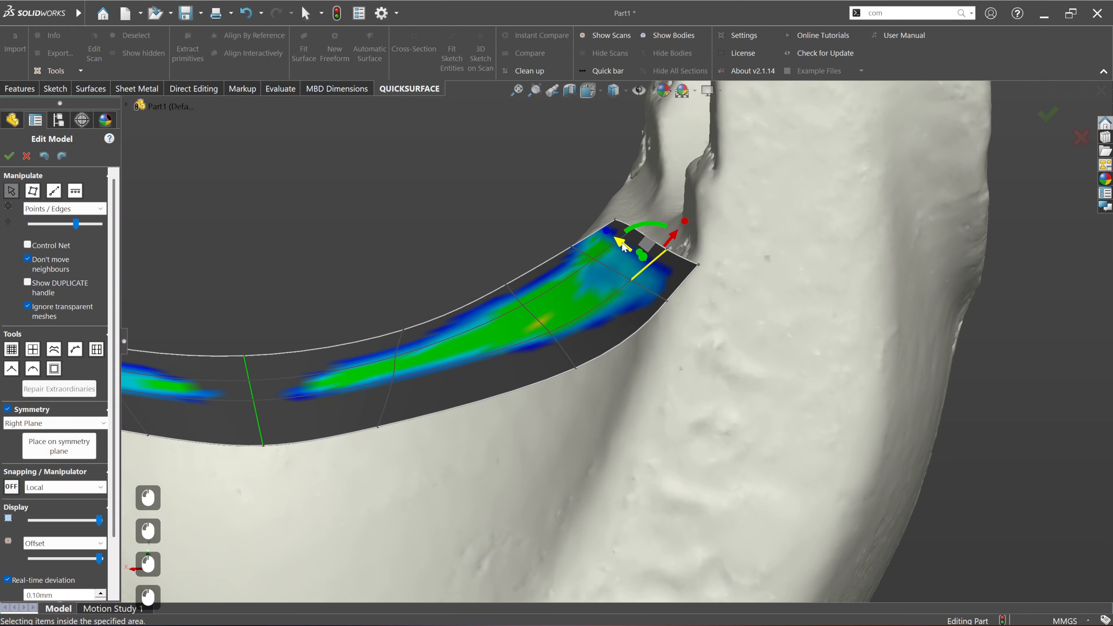
pyautogui.moveTo(623, 245); pyautogui.dragTo(625, 246)
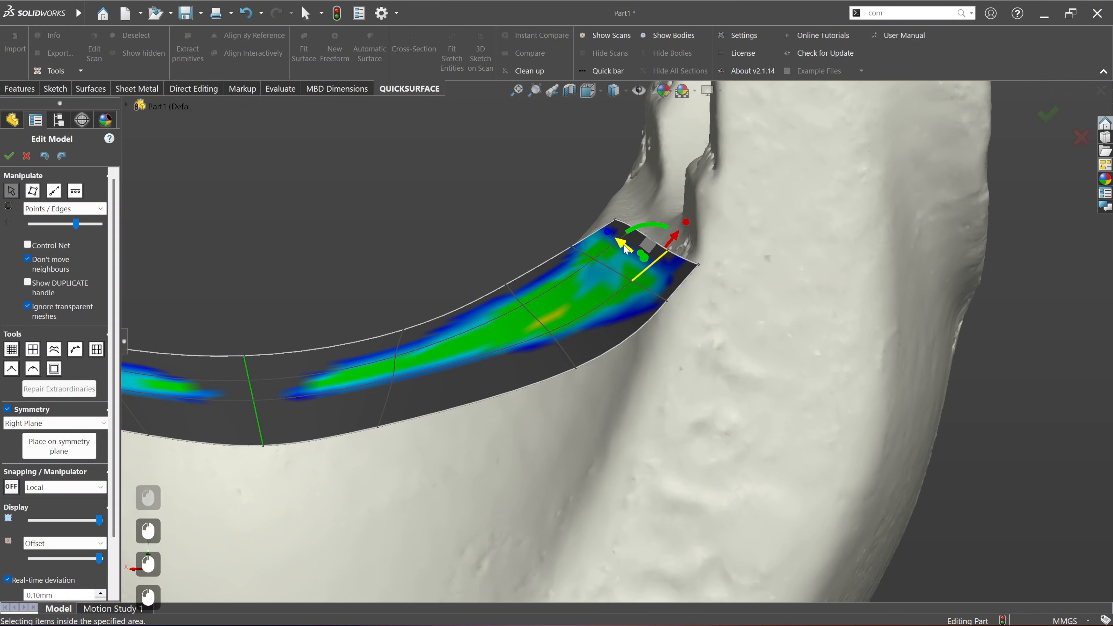
pyautogui.click(11, 156)
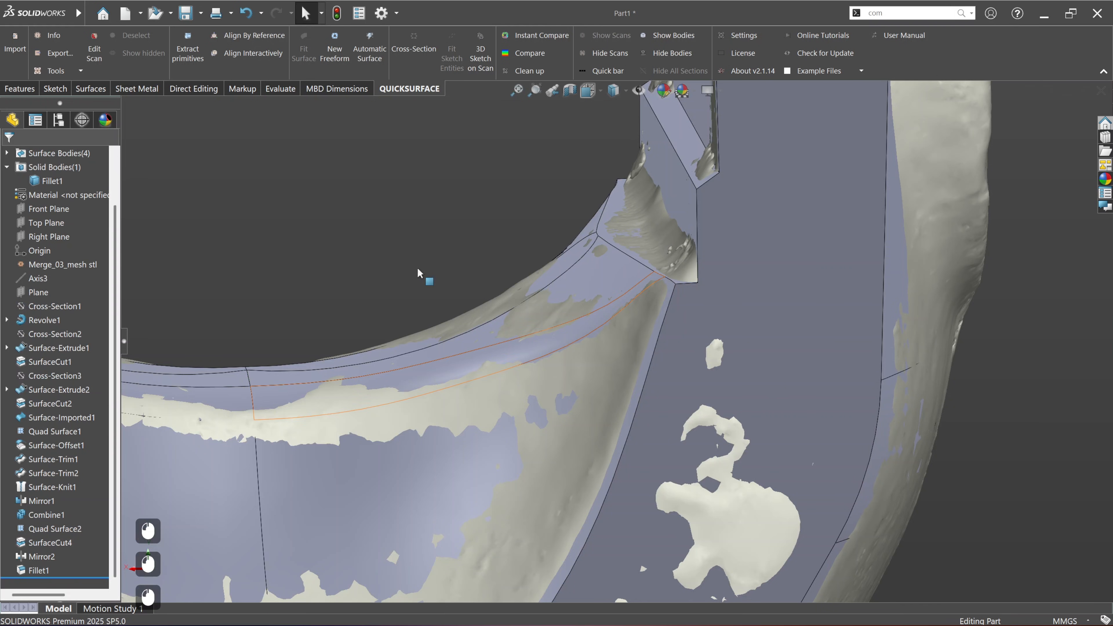
# Step: Compare the rebuilt model with the scan again, examine the deviation across the saddle, and inspect the yoke from several angles
pyautogui.moveTo(417, 267); pyautogui.dragTo(516, 316, button='middle')
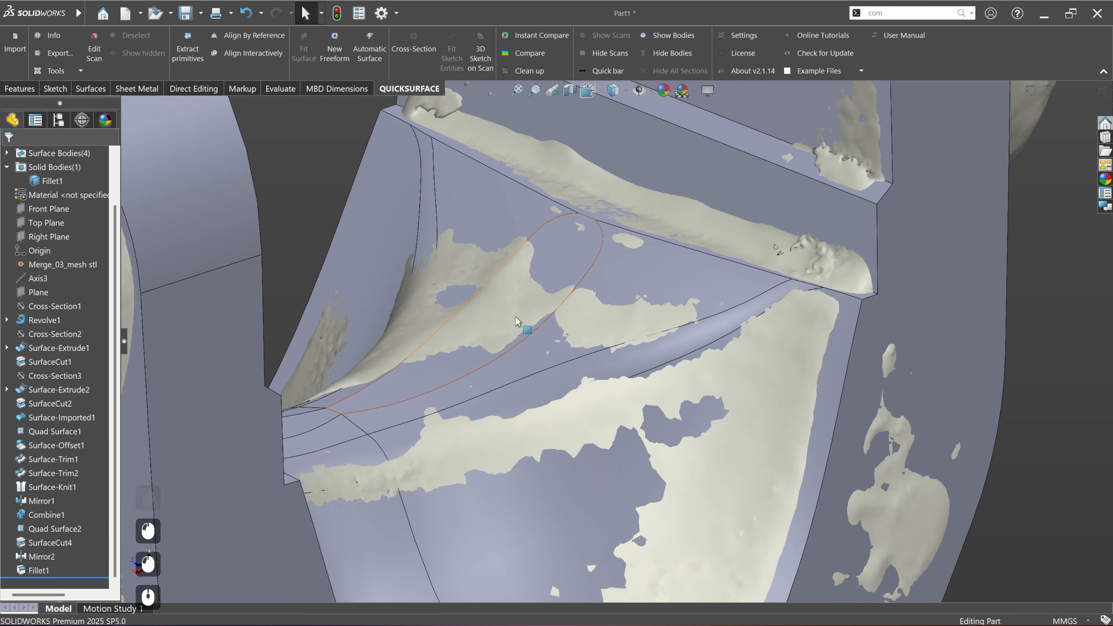
pyautogui.click(543, 54)
pyautogui.moveTo(660, 309); pyautogui.dragTo(653, 251, button='middle')
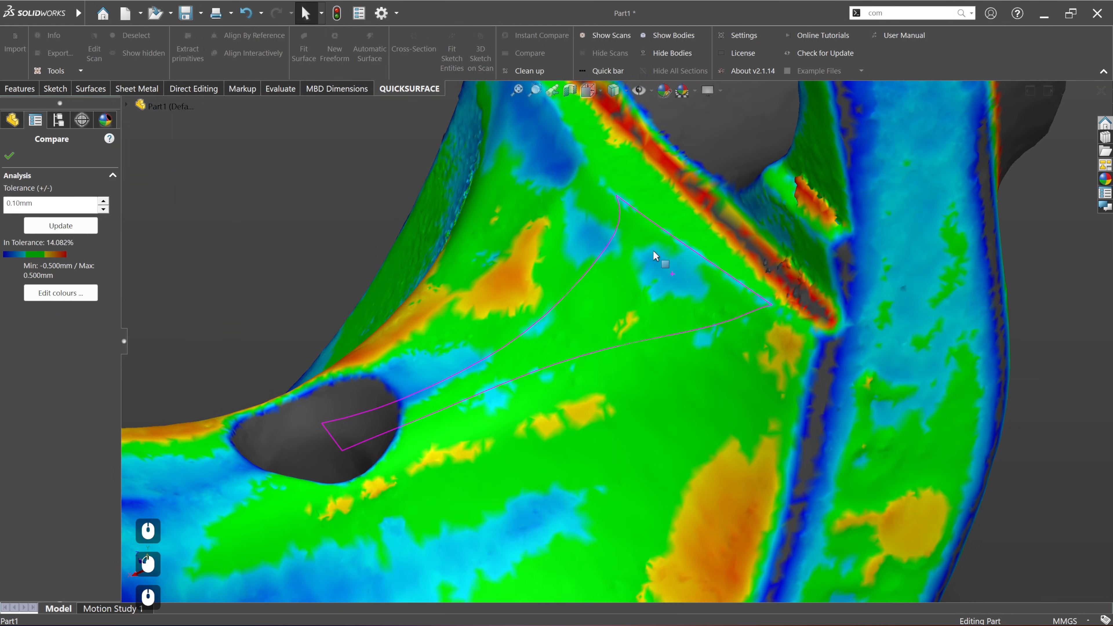
pyautogui.scroll(-3, 638, 296)
pyautogui.moveTo(670, 306); pyautogui.dragTo(646, 322, button='middle')
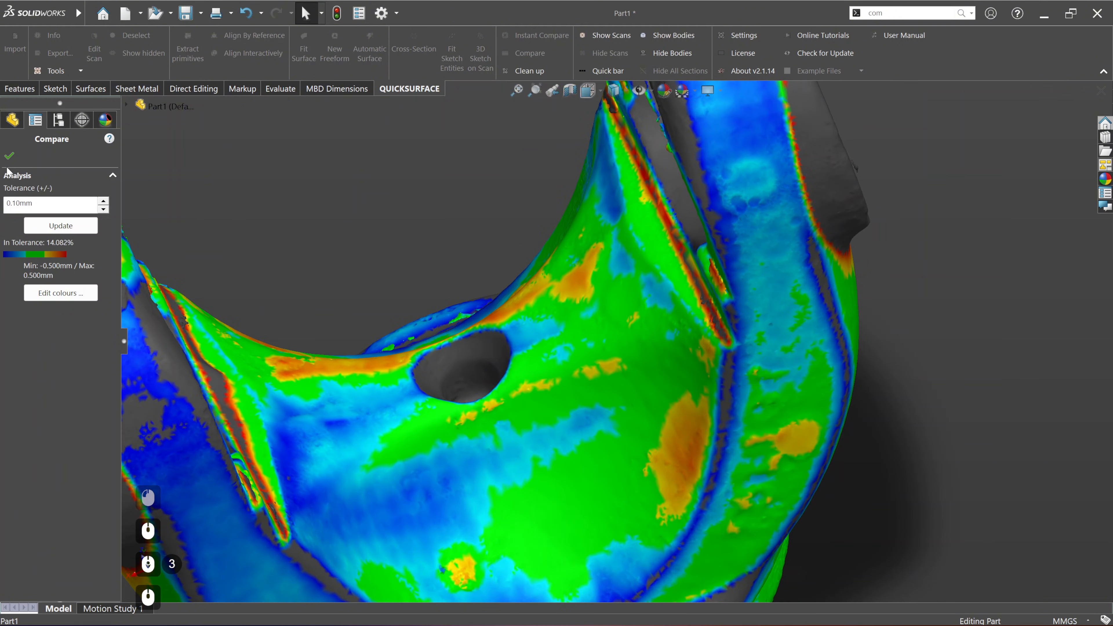
pyautogui.click(10, 157)
pyautogui.moveTo(533, 284); pyautogui.dragTo(603, 310, button='middle')
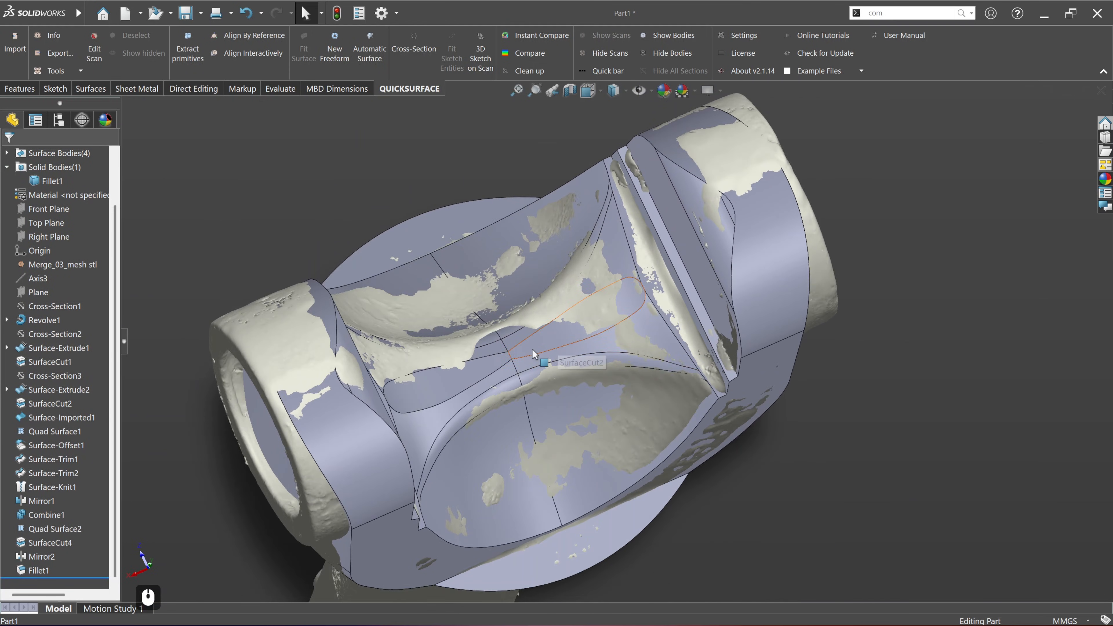
pyautogui.moveTo(496, 363); pyautogui.dragTo(515, 372, button='middle')
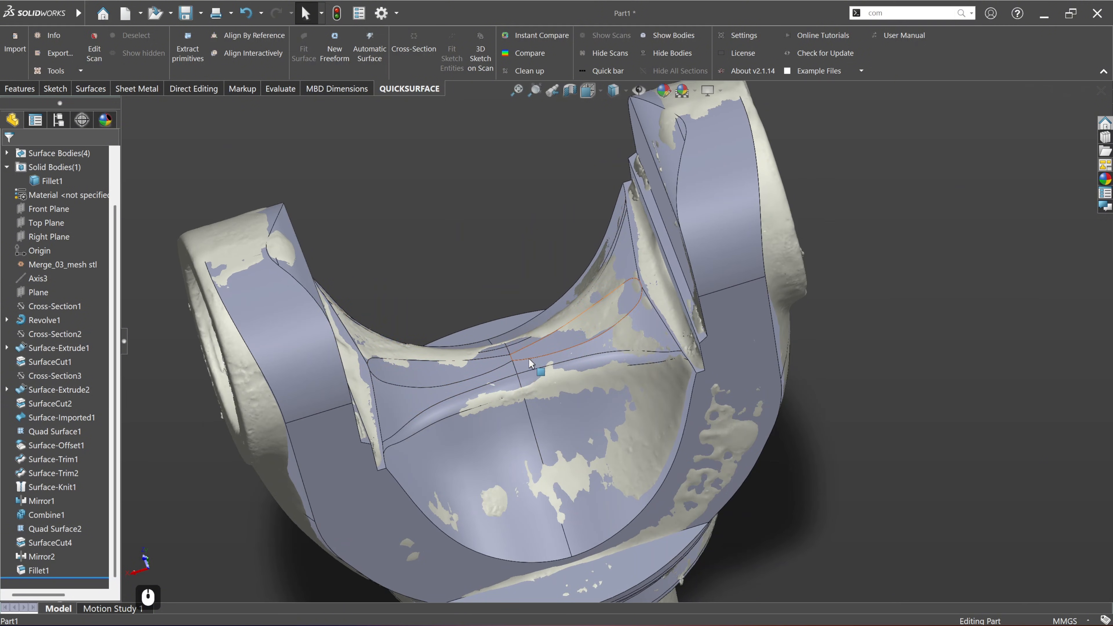
# Step: Hide the filleted solid body and show Axis3 running through the yoke scan
pyautogui.scroll(5, 523, 386)
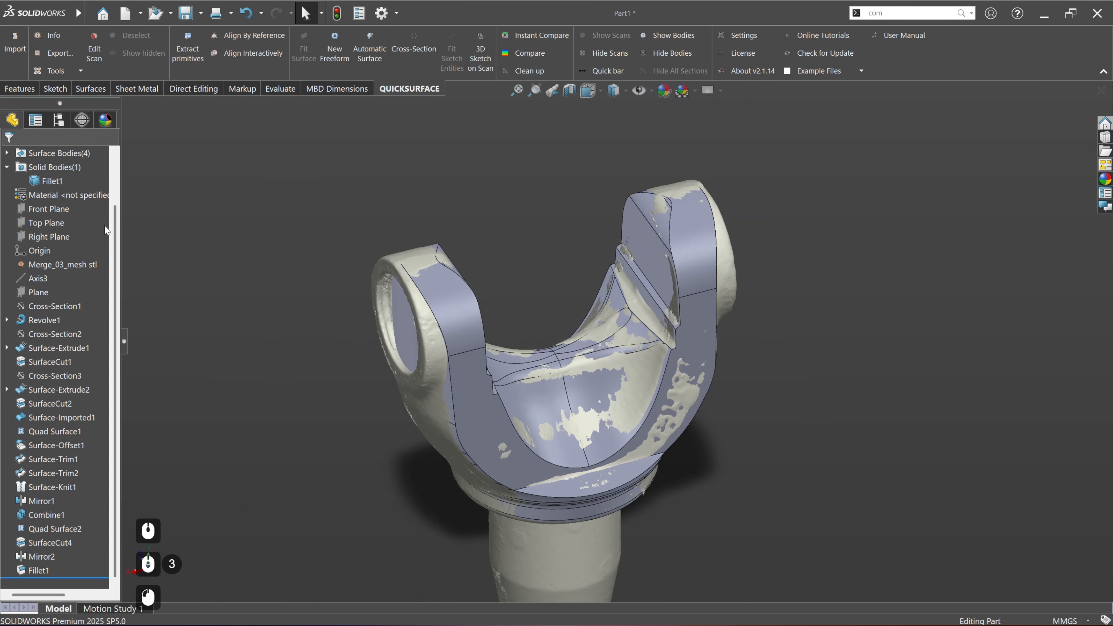
pyautogui.click(48, 183)
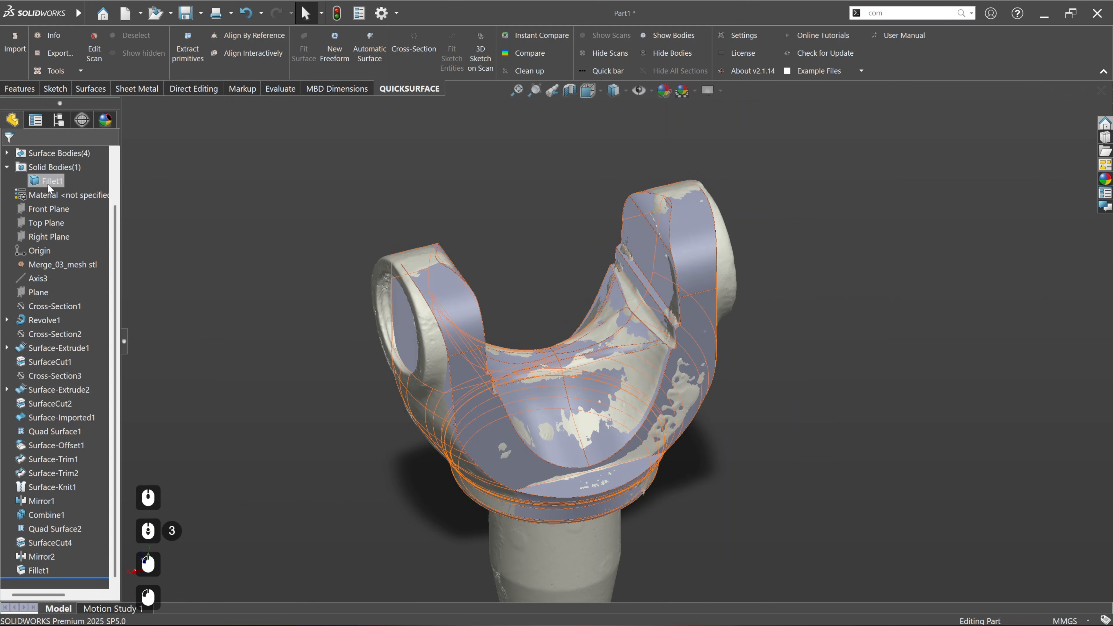
pyautogui.click(58, 175)
pyautogui.click(225, 205)
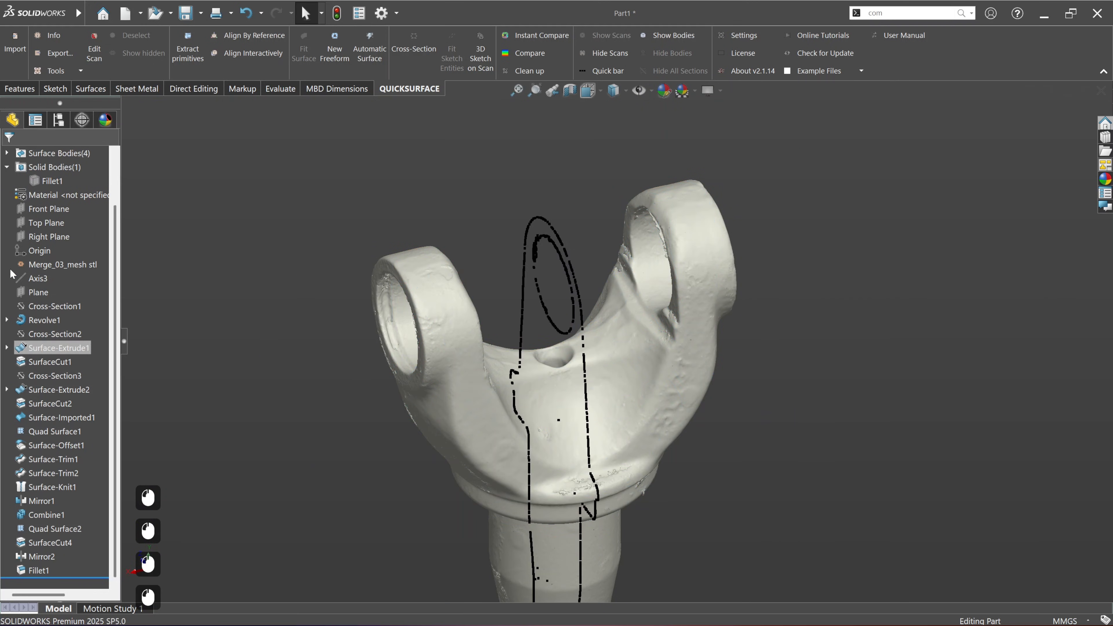
pyautogui.click(36, 281)
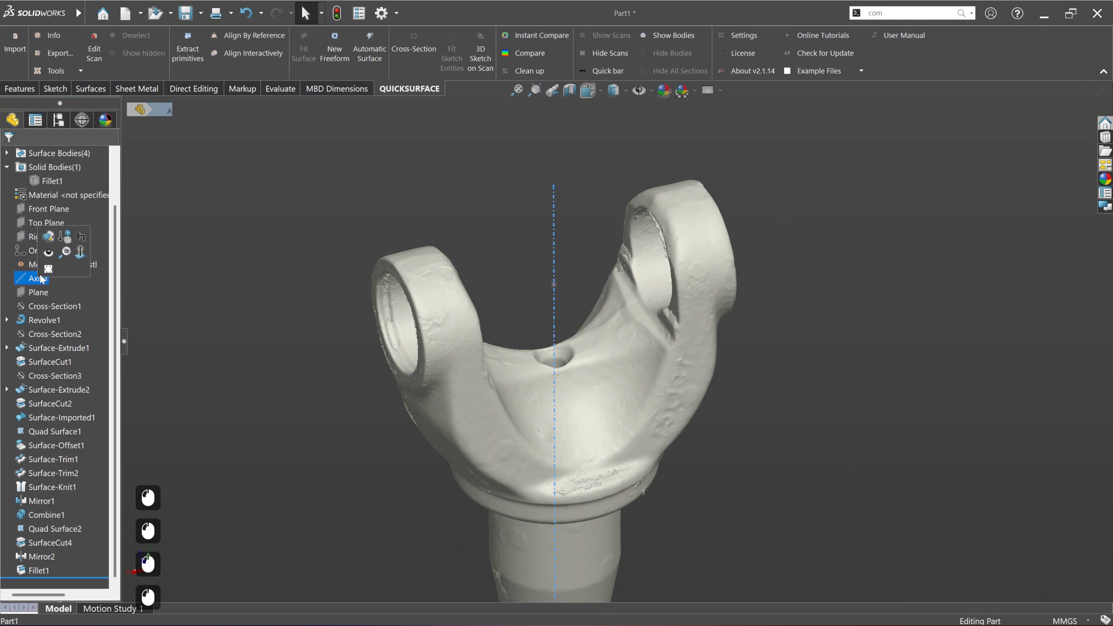
pyautogui.click(47, 254)
pyautogui.click(248, 300)
# Step: Start a revolved cross-section of the scan about Axis3, with its plane passing through the hole in the saddle
pyautogui.moveTo(514, 463); pyautogui.dragTo(564, 396, button='middle')
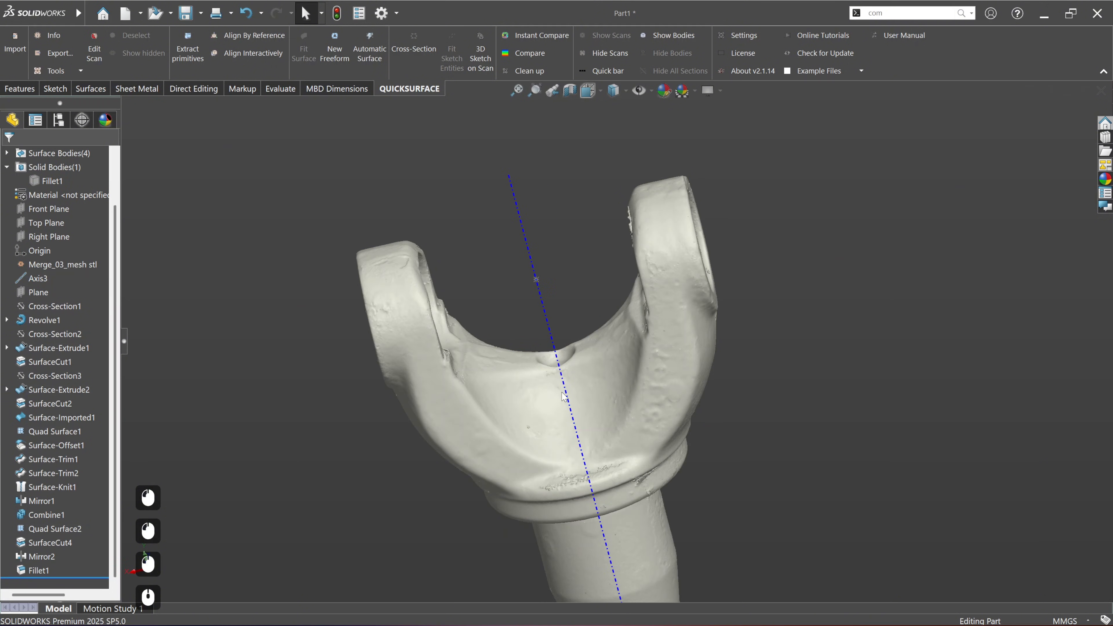
pyautogui.click(570, 391)
pyautogui.click(588, 369)
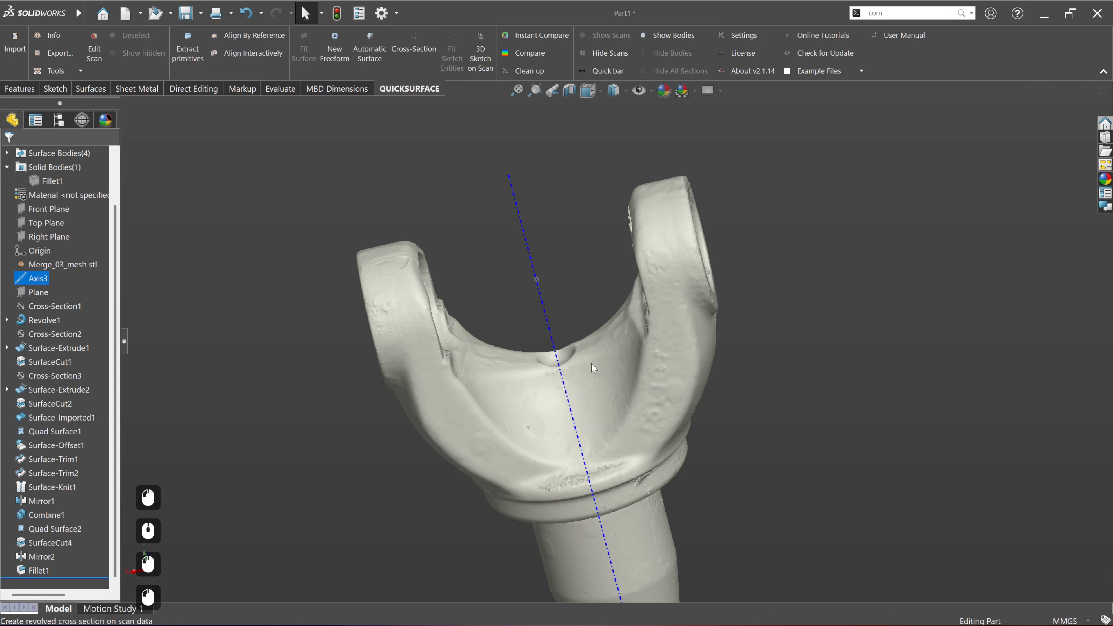
pyautogui.moveTo(588, 392); pyautogui.dragTo(568, 484, button='middle')
pyautogui.scroll(-3, 569, 486)
pyautogui.scroll(2, 569, 222)
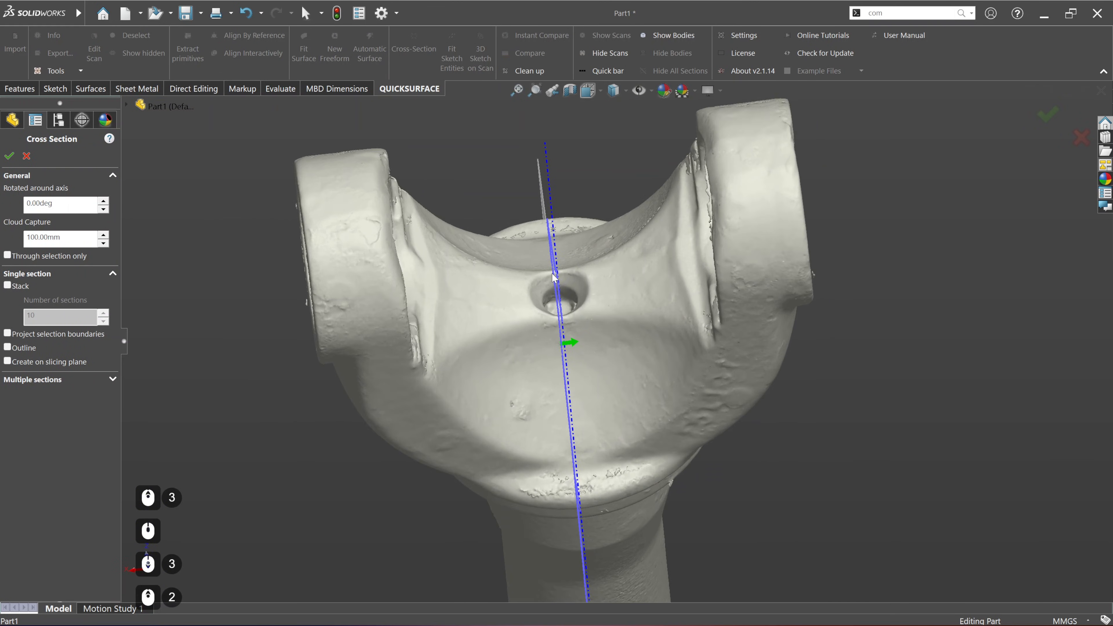
pyautogui.moveTo(552, 285); pyautogui.dragTo(544, 349, button='middle')
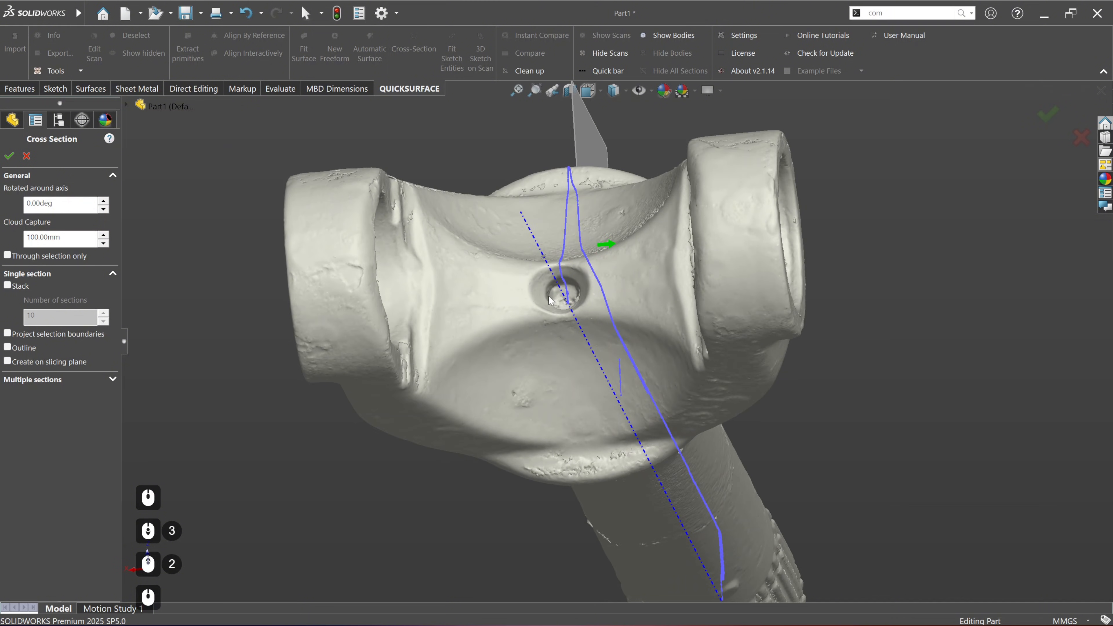
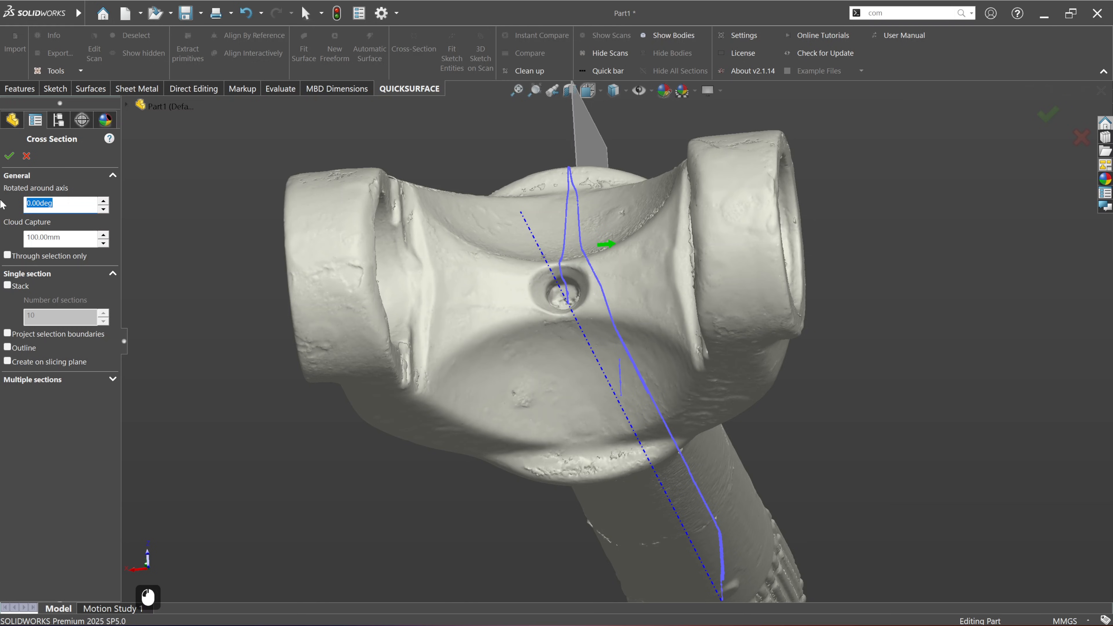
# Step: Rotate the cross-section plane 90 degrees about Axis3, enable creation on the slicing plane, and accept the section
pyautogui.write('90')
pyautogui.press('Return')
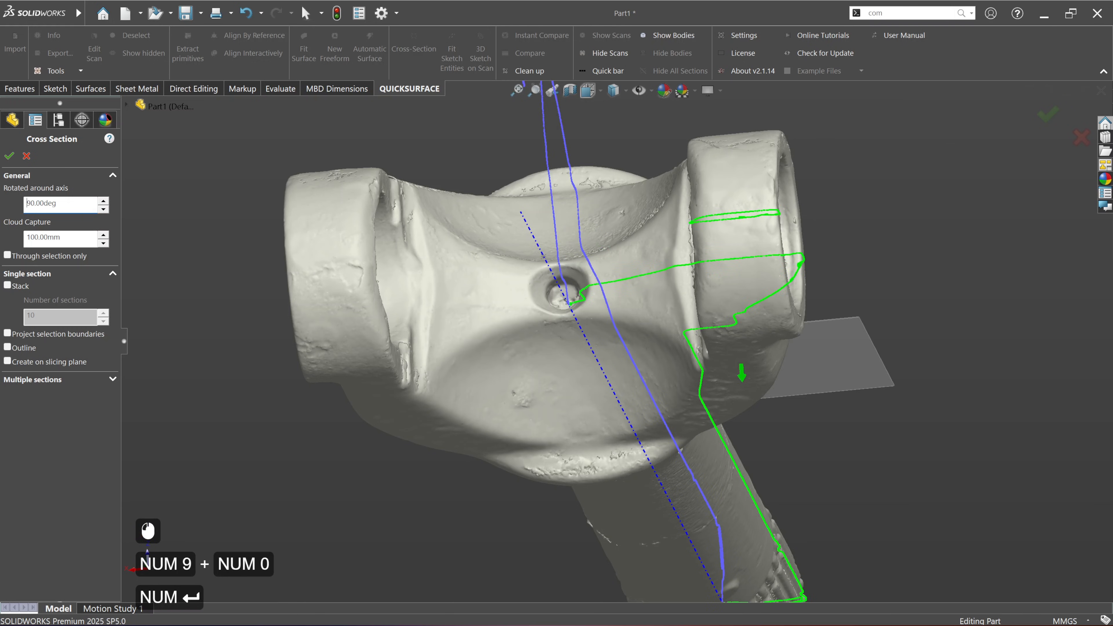
pyautogui.click(7, 361)
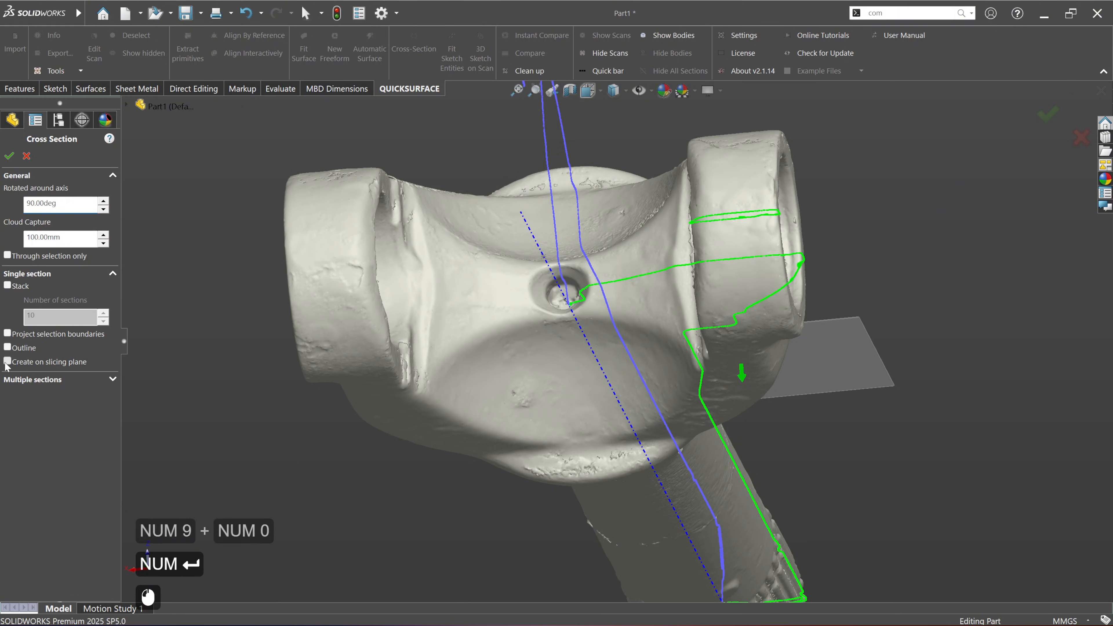
pyautogui.click(9, 155)
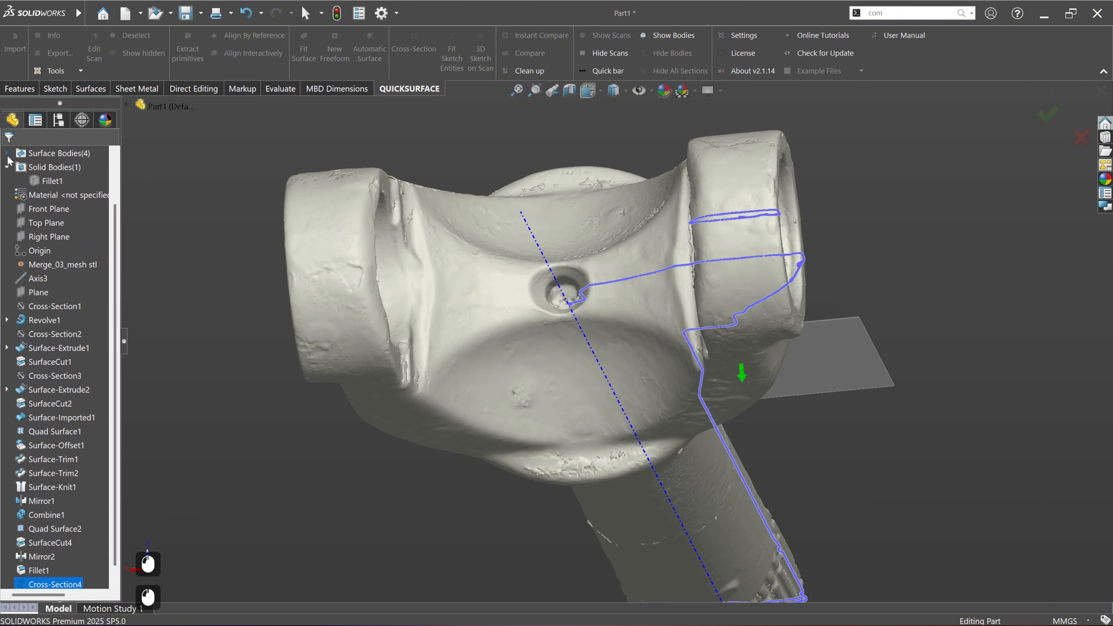
# Step: Start a new sketch on the Front Plane
pyautogui.scroll(-5, 12, 470)
pyautogui.click(54, 570)
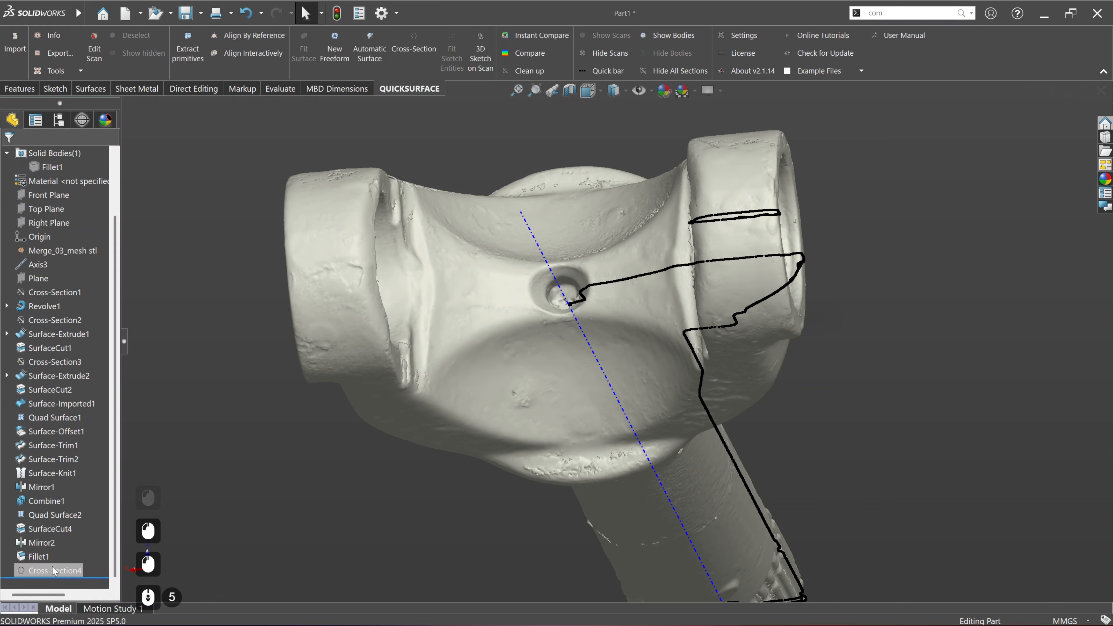
pyautogui.scroll(12, 74, 218)
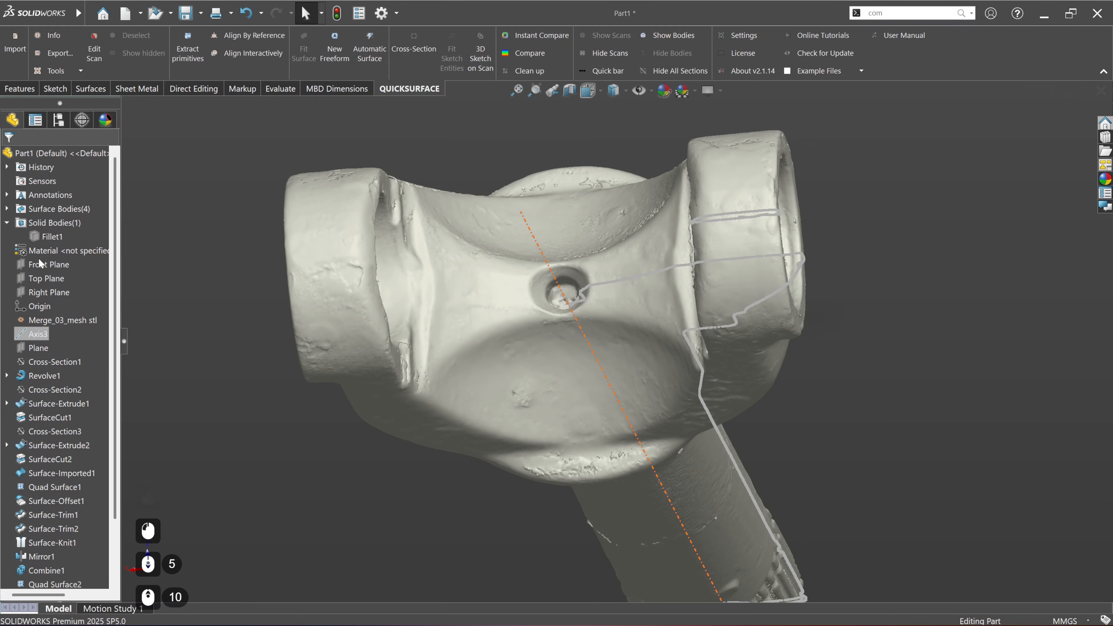
pyautogui.scroll(5, 802, 329)
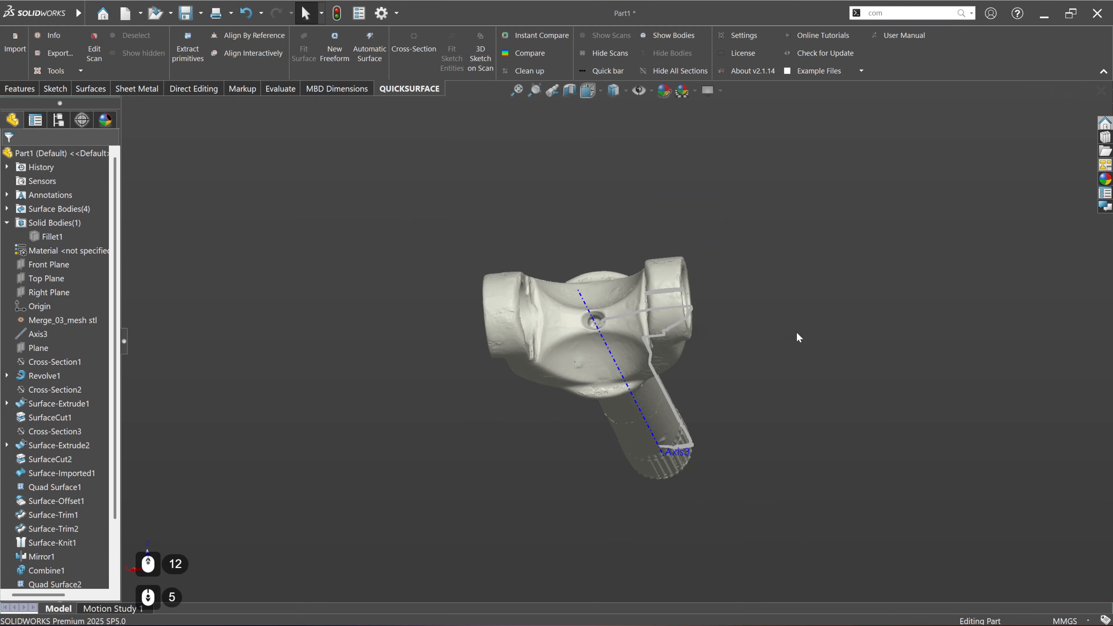
pyautogui.scroll(-2, 680, 329)
pyautogui.scroll(-4, 30, 533)
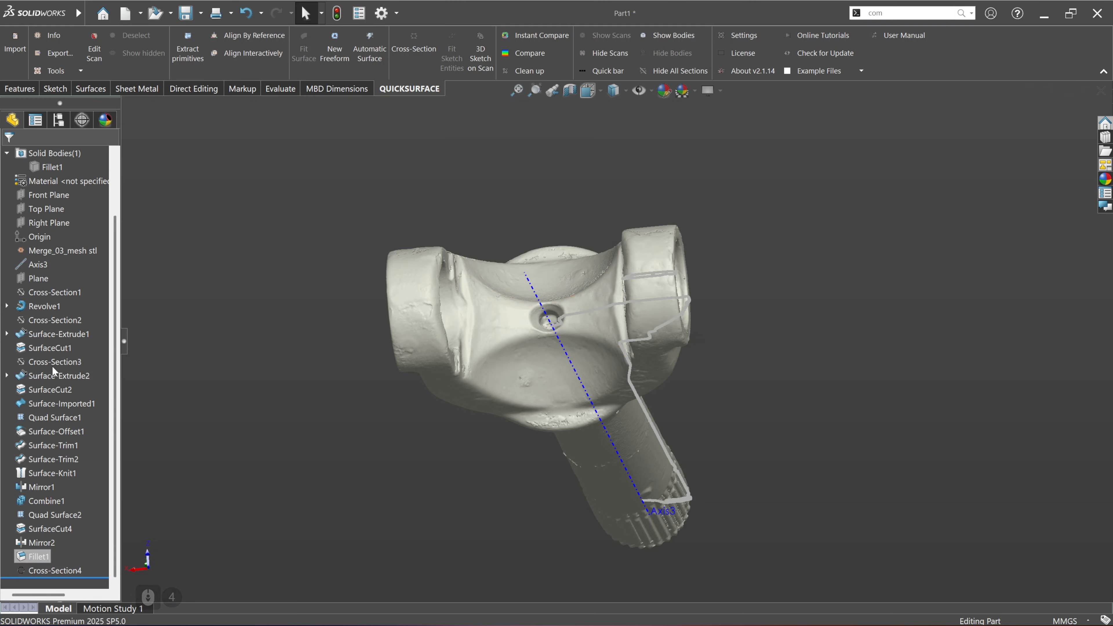
pyautogui.scroll(2, 52, 364)
pyautogui.click(48, 267)
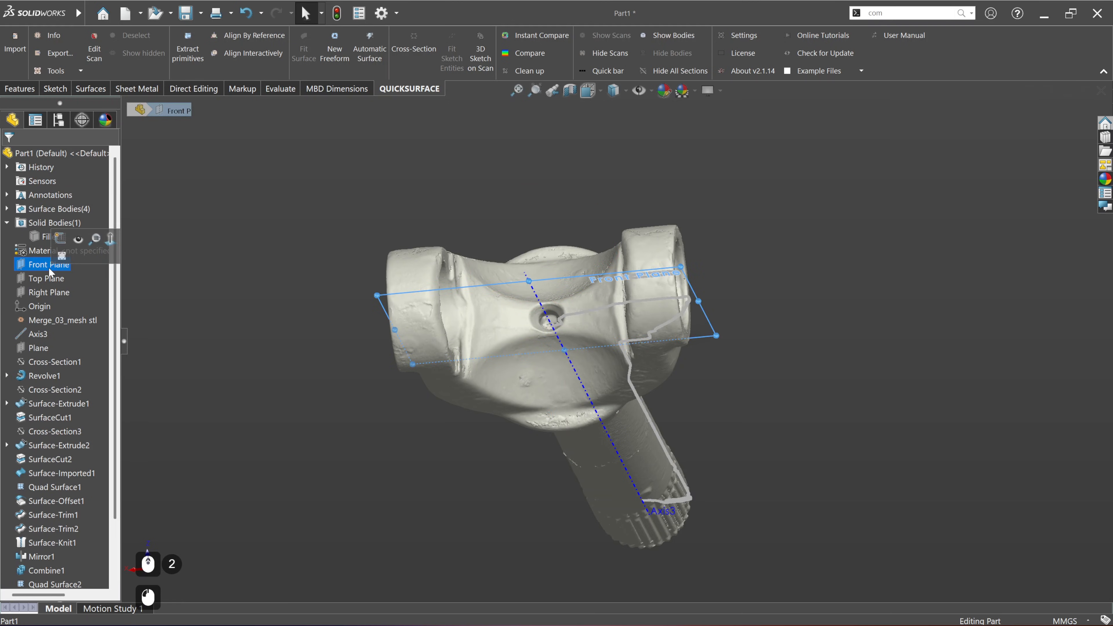
pyautogui.click(115, 258)
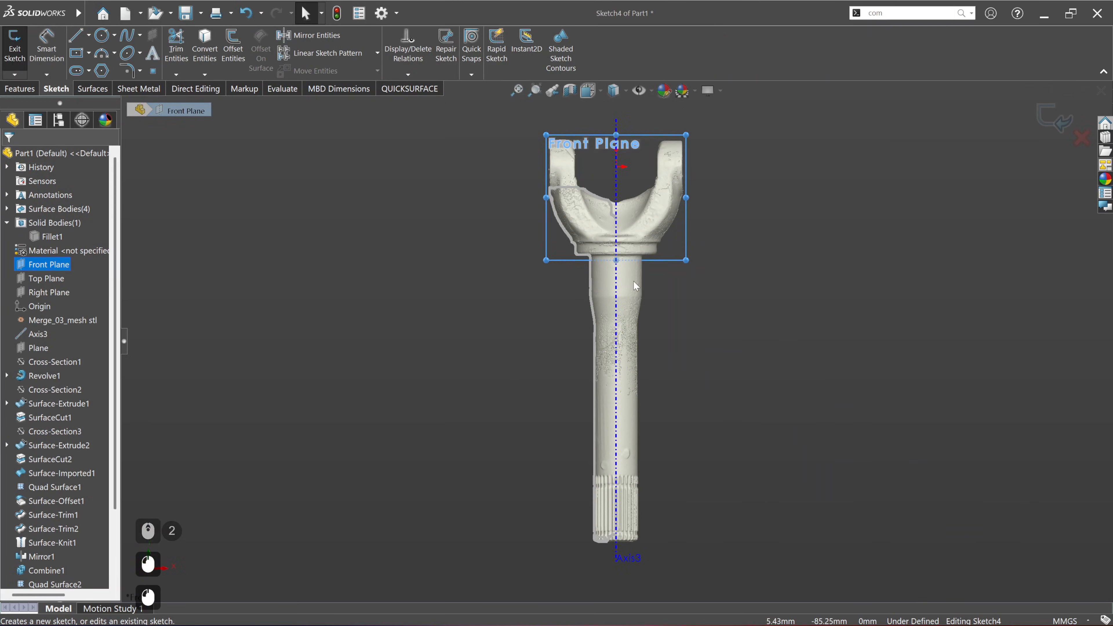
# Step: Extract three connected lines from the scan section with automatic corners, following the saddle hole's chamfer, wall and conical bottom
pyautogui.scroll(-4, 614, 228)
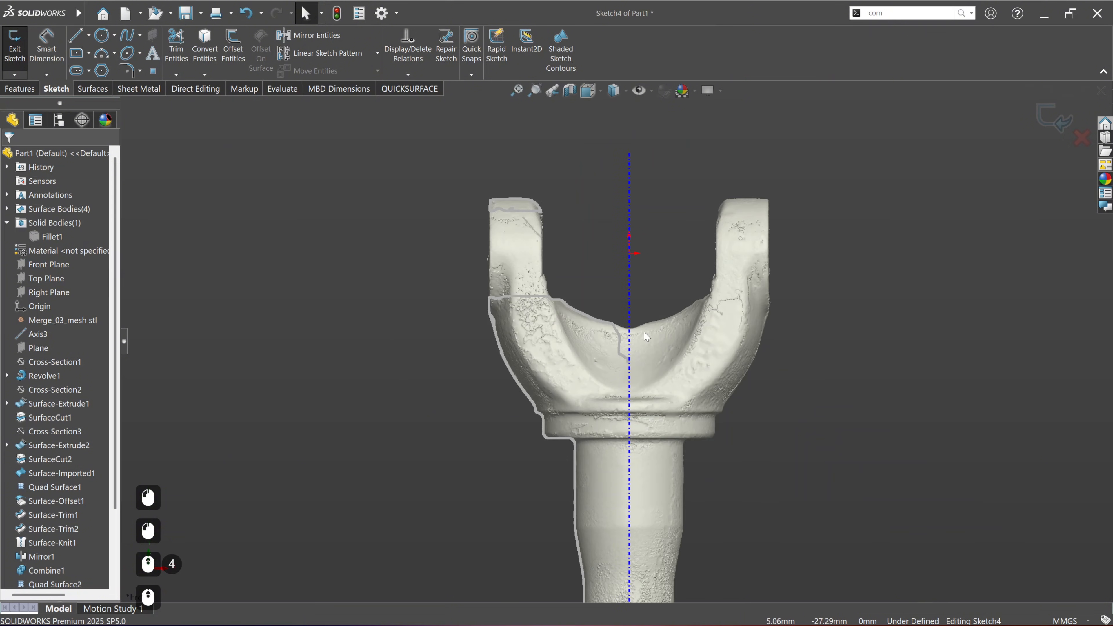
pyautogui.scroll(-5, 644, 332)
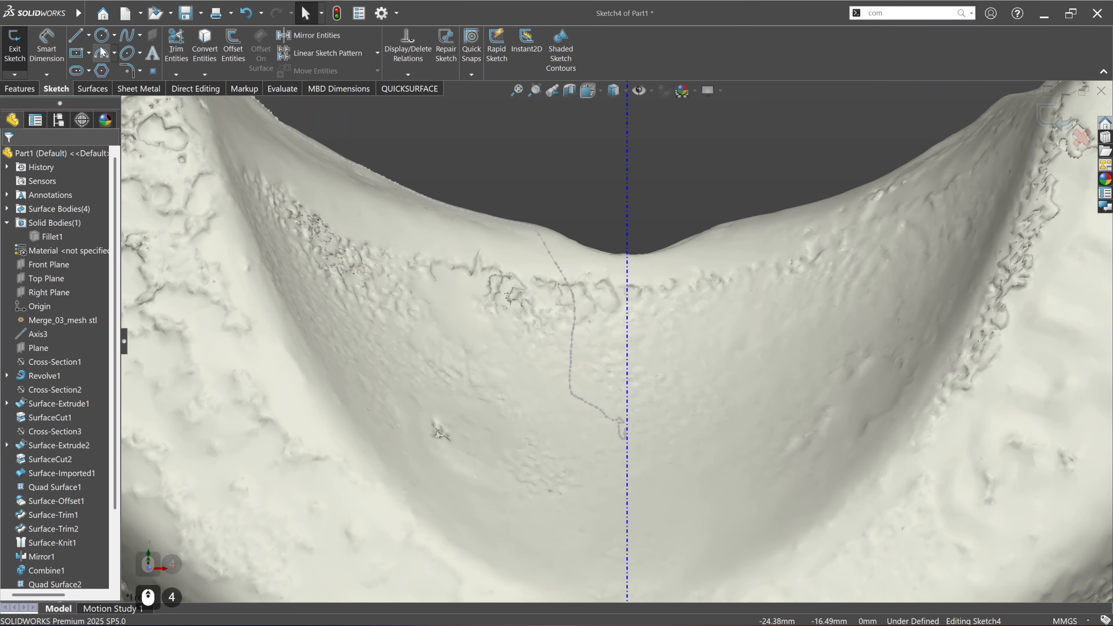
pyautogui.click(409, 89)
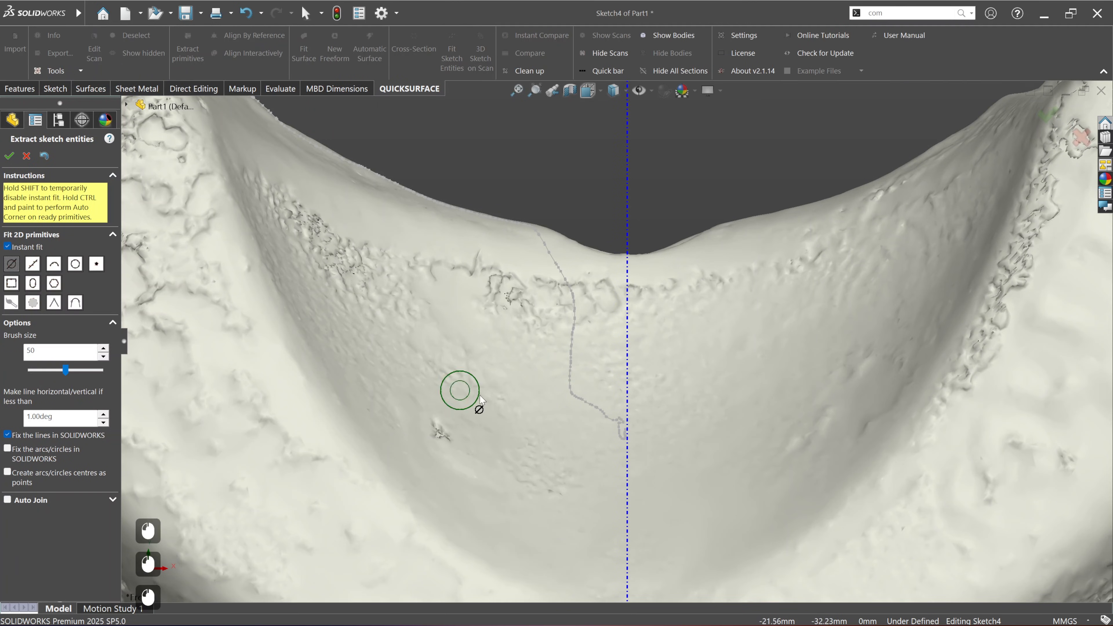
pyautogui.moveTo(568, 356); pyautogui.dragTo(570, 382)
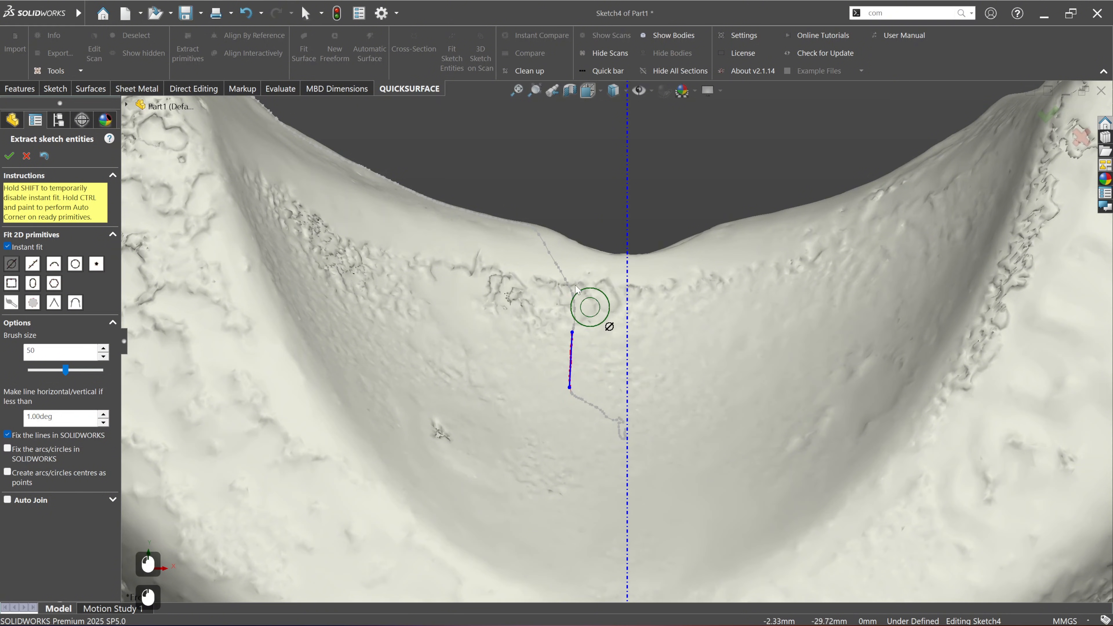
pyautogui.moveTo(556, 255); pyautogui.dragTo(596, 334)
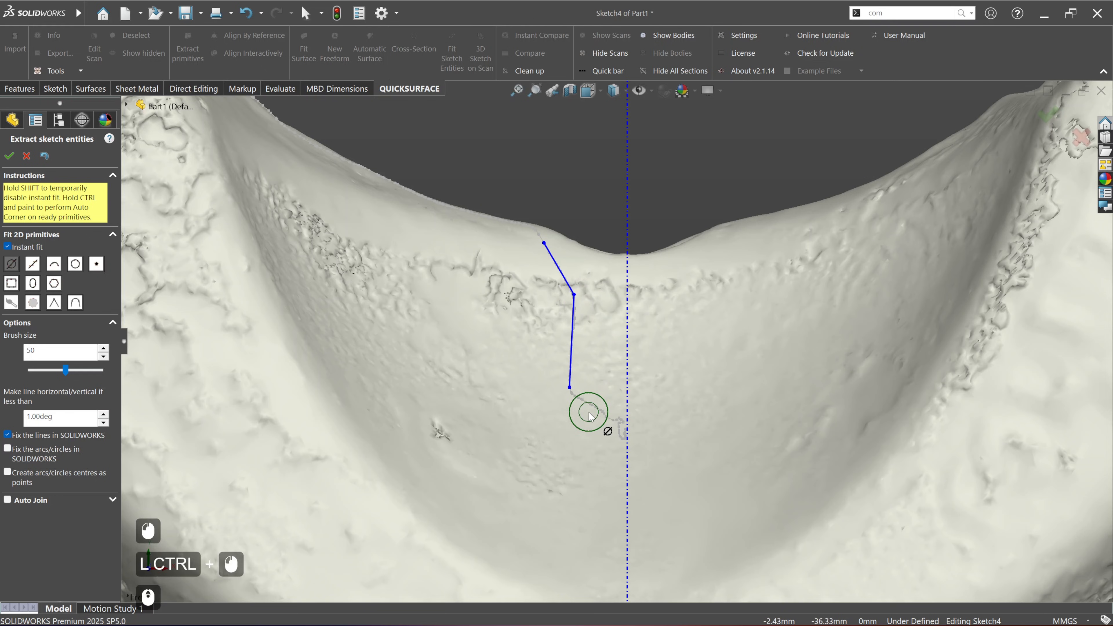
pyautogui.scroll(-3, 583, 421)
pyautogui.moveTo(582, 389)
pyautogui.mouseDown()
pyautogui.moveTo(623, 400)
pyautogui.moveTo(557, 421)
pyautogui.mouseUp()
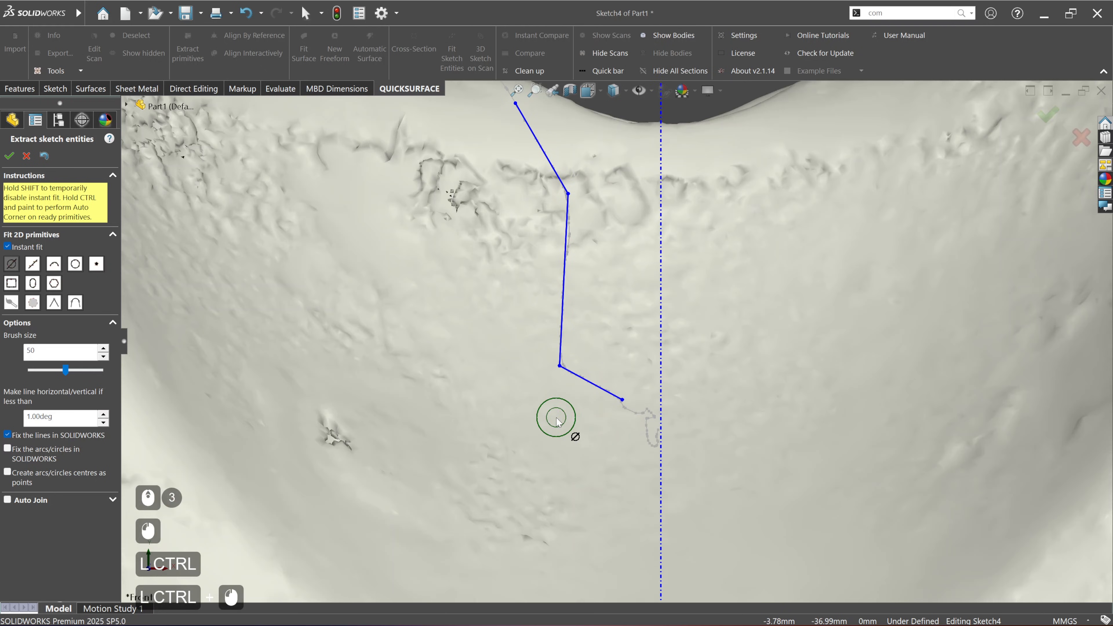
pyautogui.scroll(2, 280, 311)
pyautogui.click(8, 158)
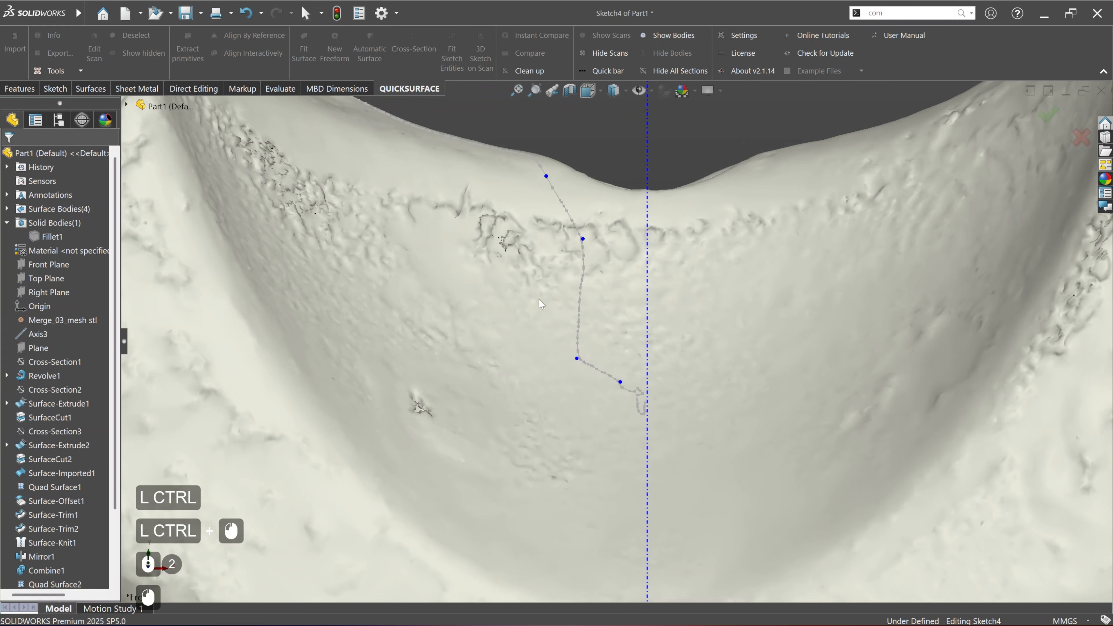
# Step: Delete the fixed relation from the middle line of the hole profile and make that line vertical
pyautogui.click(580, 278)
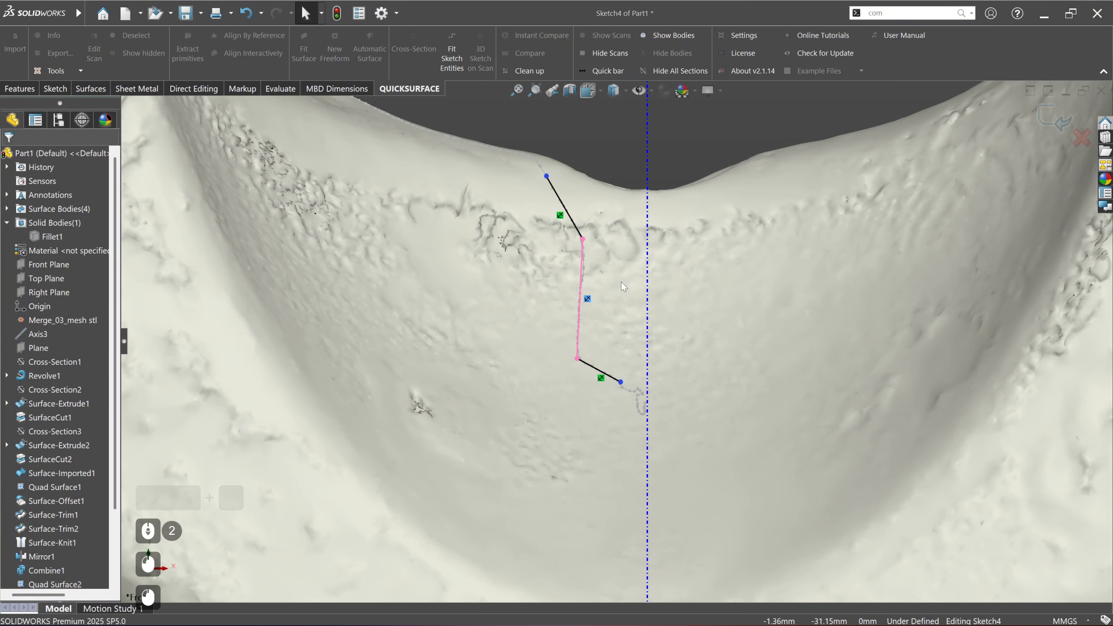
pyautogui.press('Delete')
pyautogui.click(581, 289)
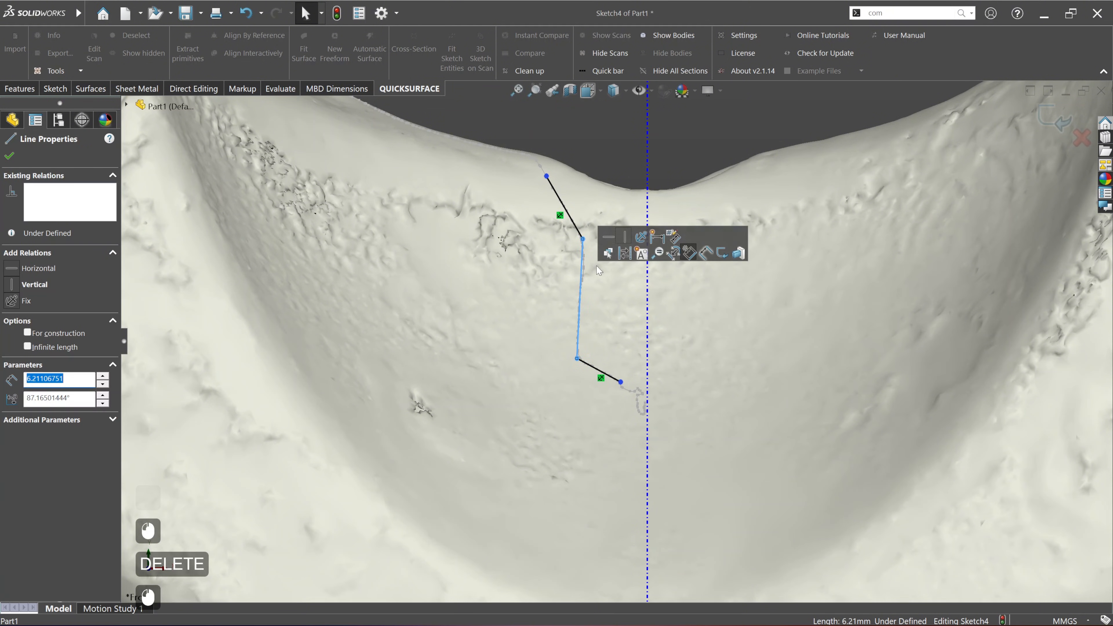
pyautogui.click(625, 237)
pyautogui.click(601, 197)
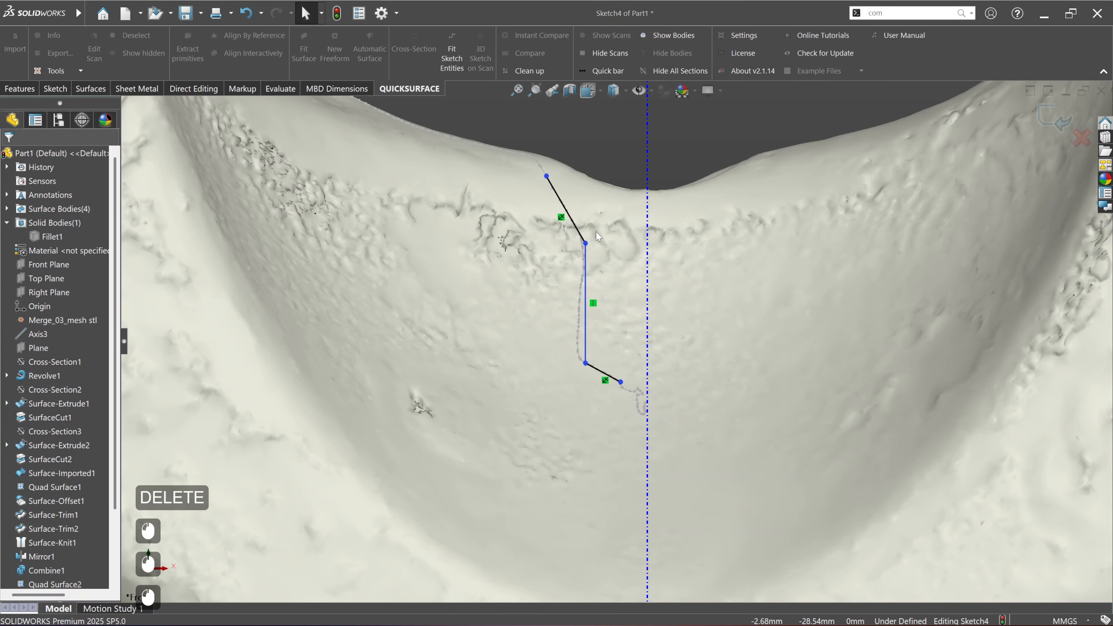
# Step: Shift the vertical wall line away from the axis so it follows the scanned hole wall
pyautogui.scroll(-2, 583, 235)
pyautogui.click(584, 302)
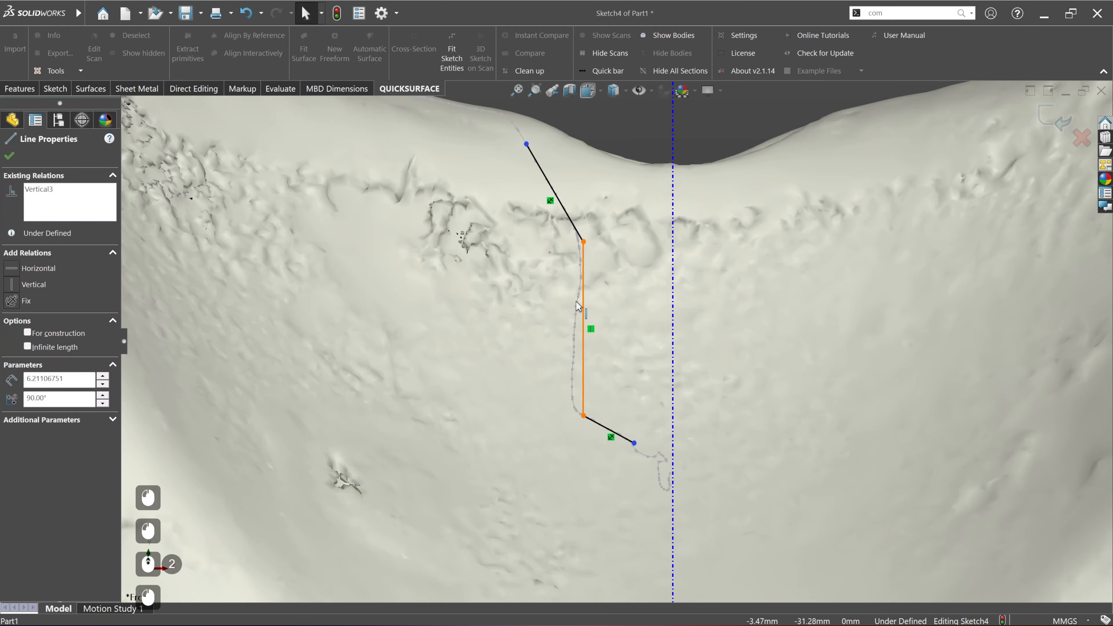
pyautogui.moveTo(584, 301); pyautogui.dragTo(573, 303)
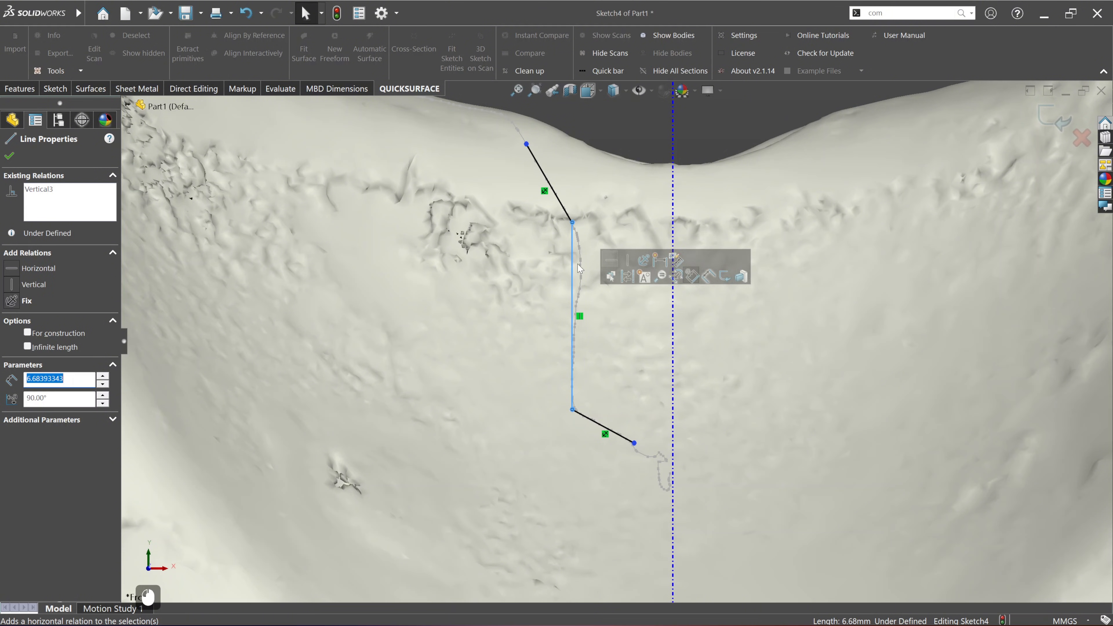
pyautogui.click(623, 143)
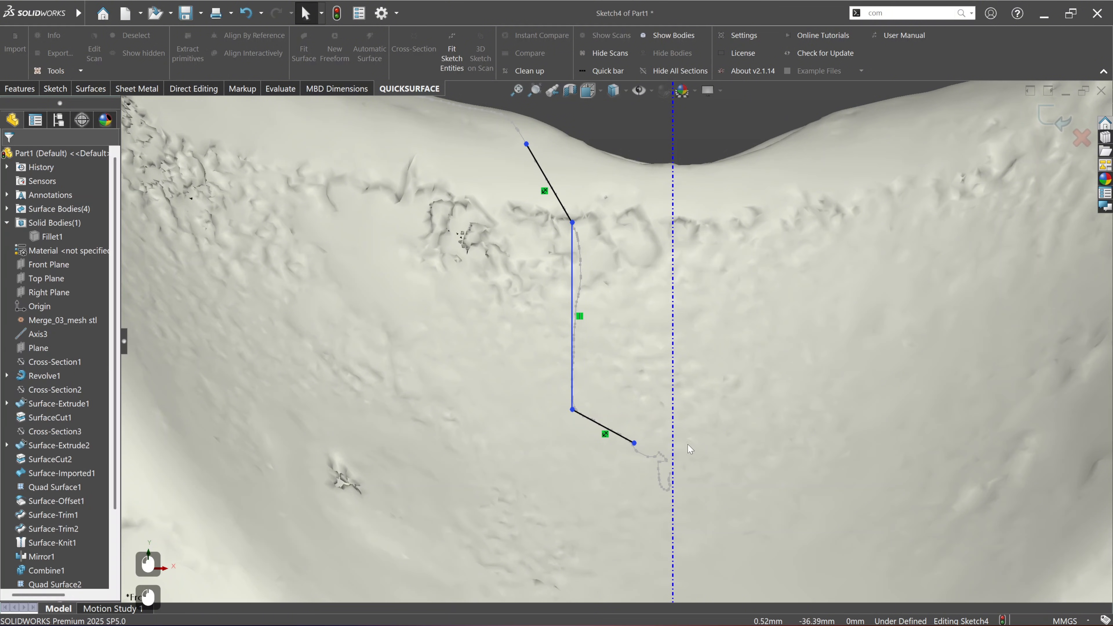
# Step: Extend the bottom sloped line to Axis3 and the upper chamfer line out beyond the saddle surface
pyautogui.moveTo(636, 444); pyautogui.dragTo(672, 472)
pyautogui.scroll(3, 611, 345)
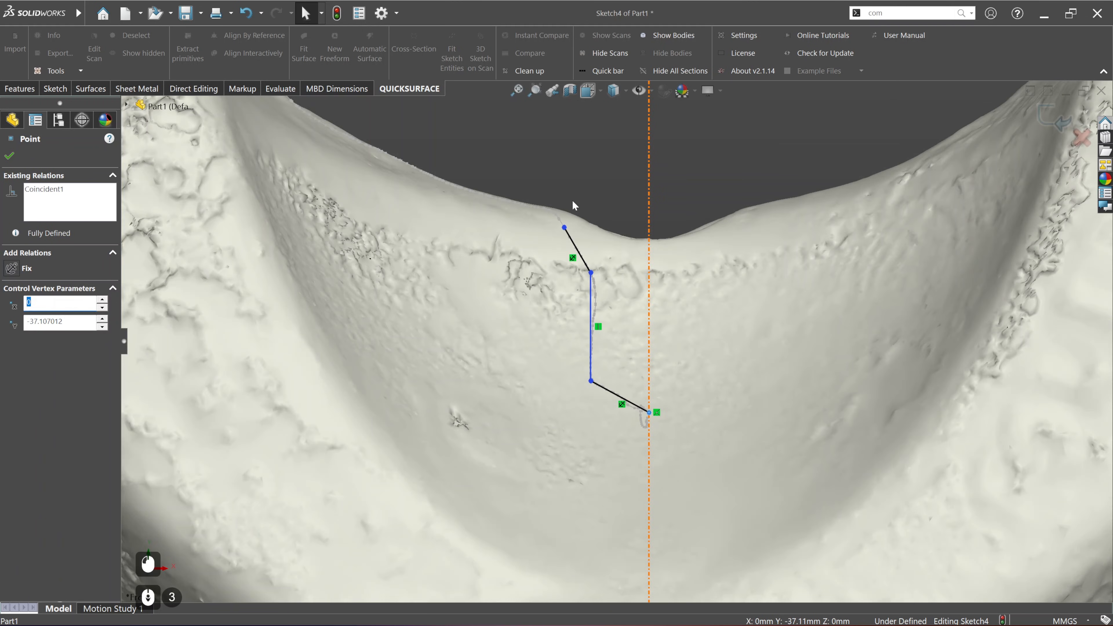
pyautogui.moveTo(565, 229); pyautogui.dragTo(532, 170)
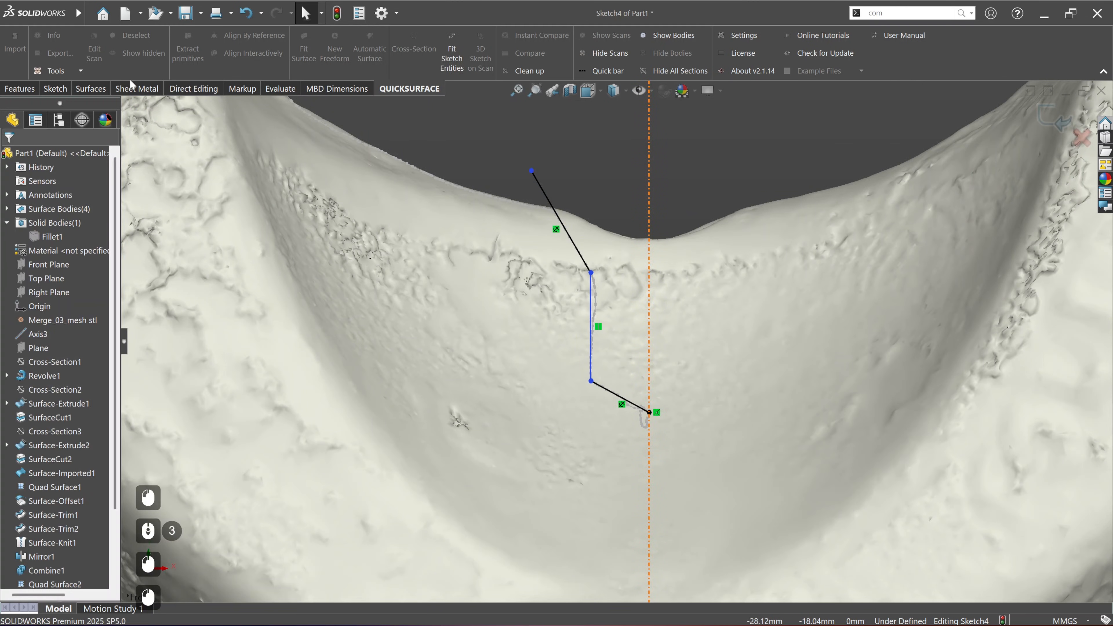
# Step: Close the hole profile with a horizontal line about 7.3 mm long to Axis3 and a vertical line along the axis
pyautogui.click(55, 88)
pyautogui.click(75, 35)
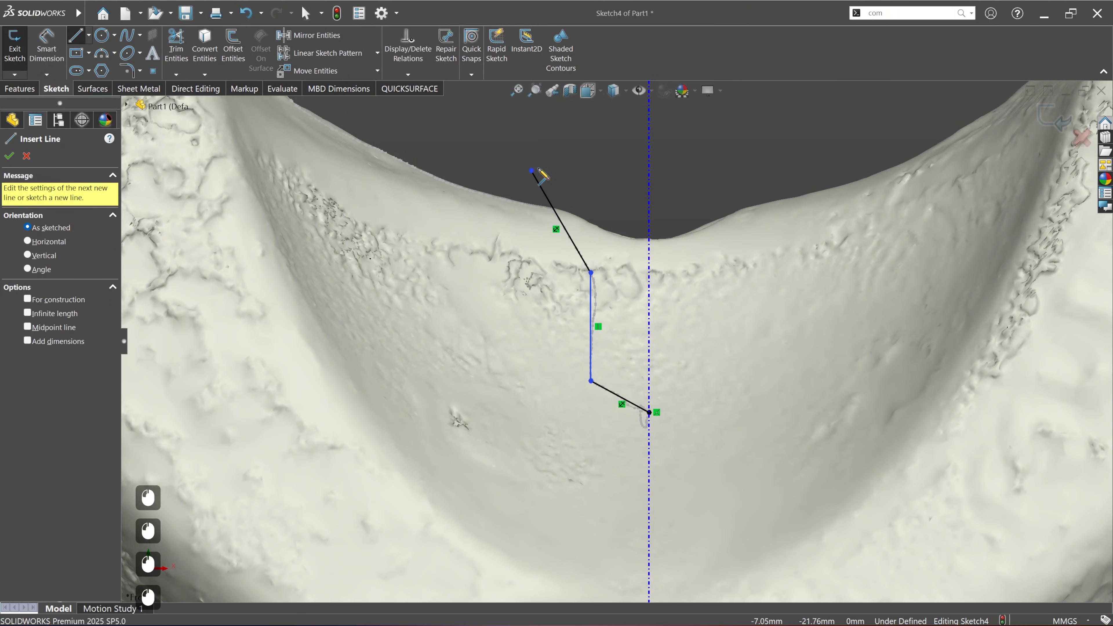
pyautogui.click(531, 171)
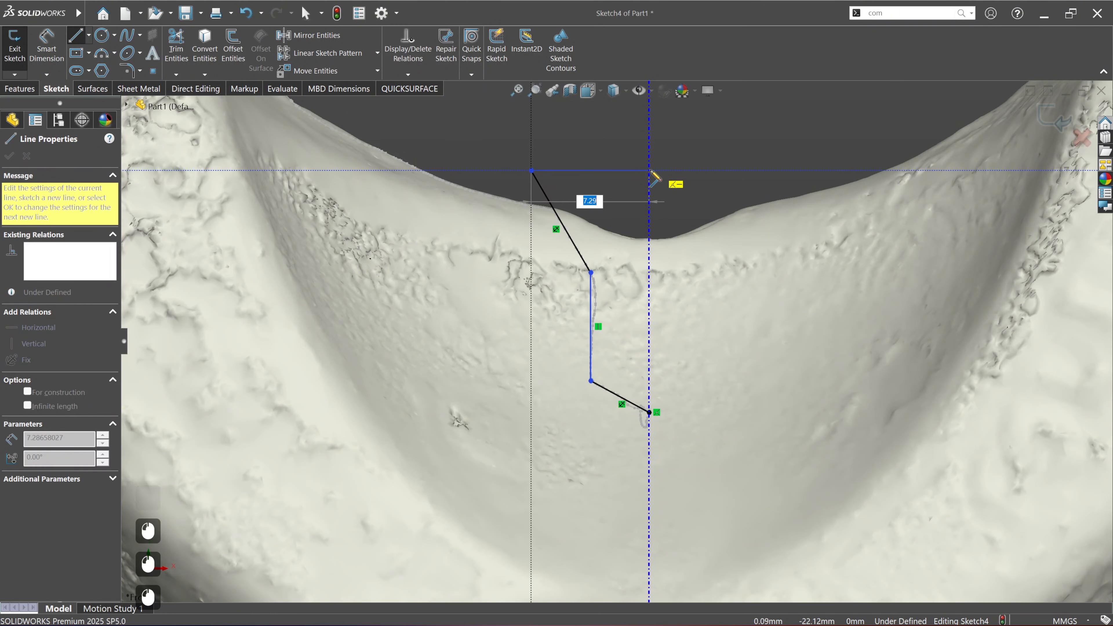
pyautogui.click(649, 171)
pyautogui.click(649, 413)
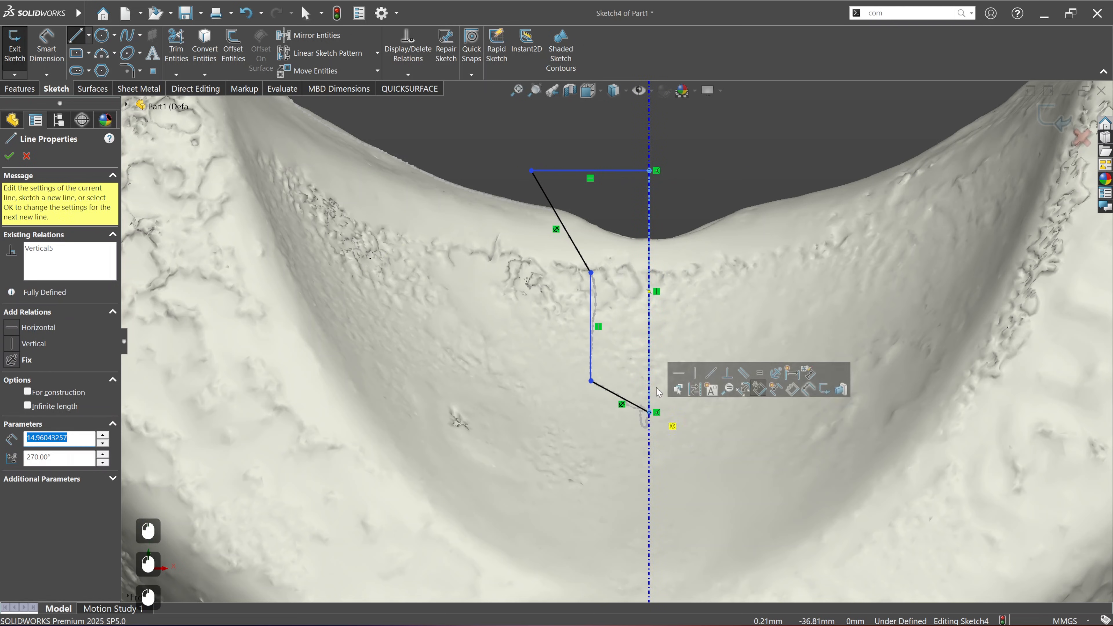
pyautogui.click(9, 155)
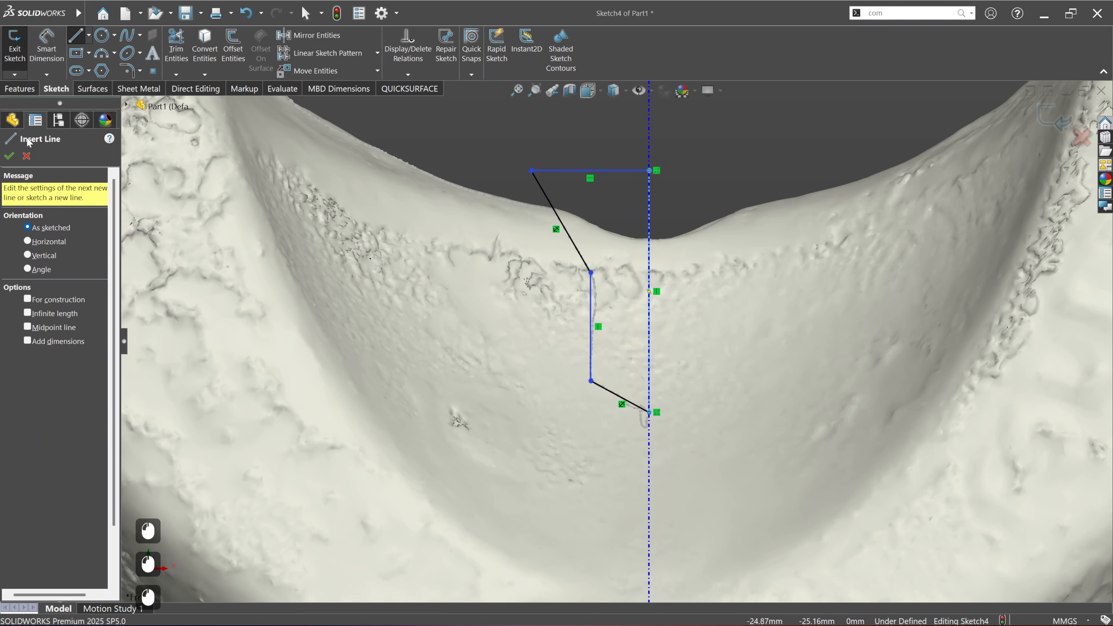
pyautogui.click(8, 155)
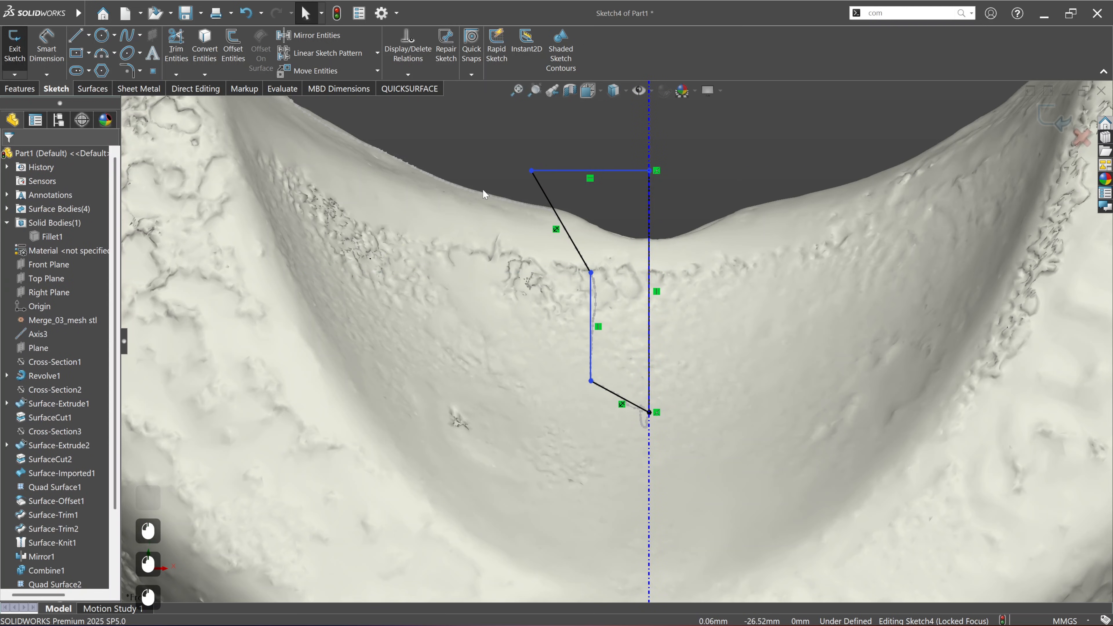
# Step: Set up a 360-degree revolved cut of the hole profile using Axis3 as the axis of revolution
pyautogui.click(20, 89)
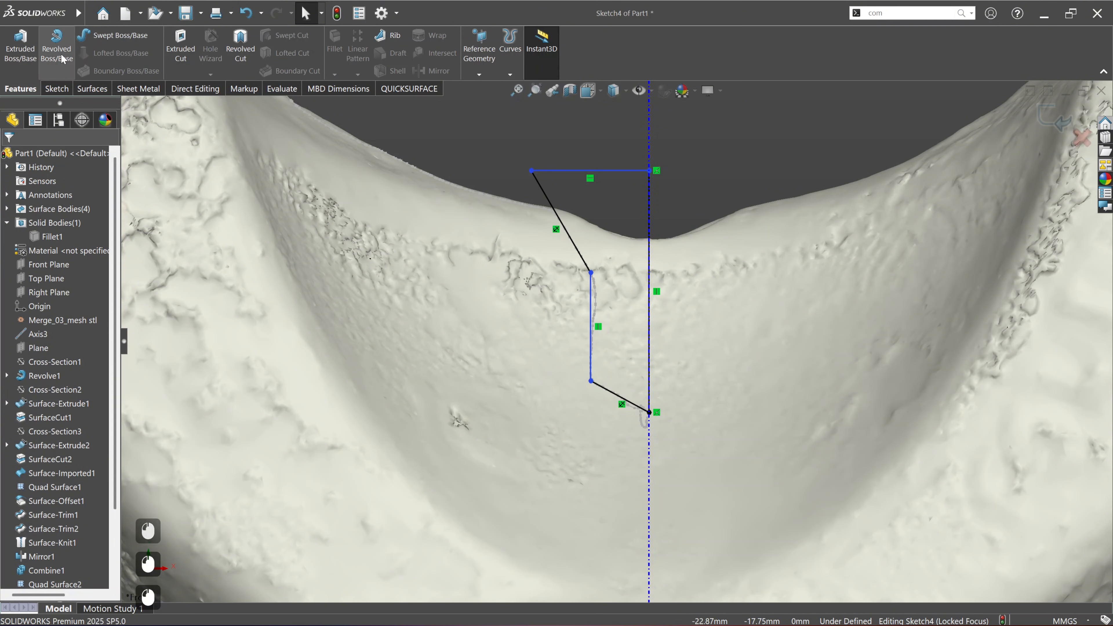
pyautogui.click(252, 61)
pyautogui.moveTo(613, 307)
pyautogui.mouseDown(button='middle')
pyautogui.moveTo(653, 400)
pyautogui.moveTo(650, 388)
pyautogui.mouseUp(button='middle')
pyautogui.click(630, 204)
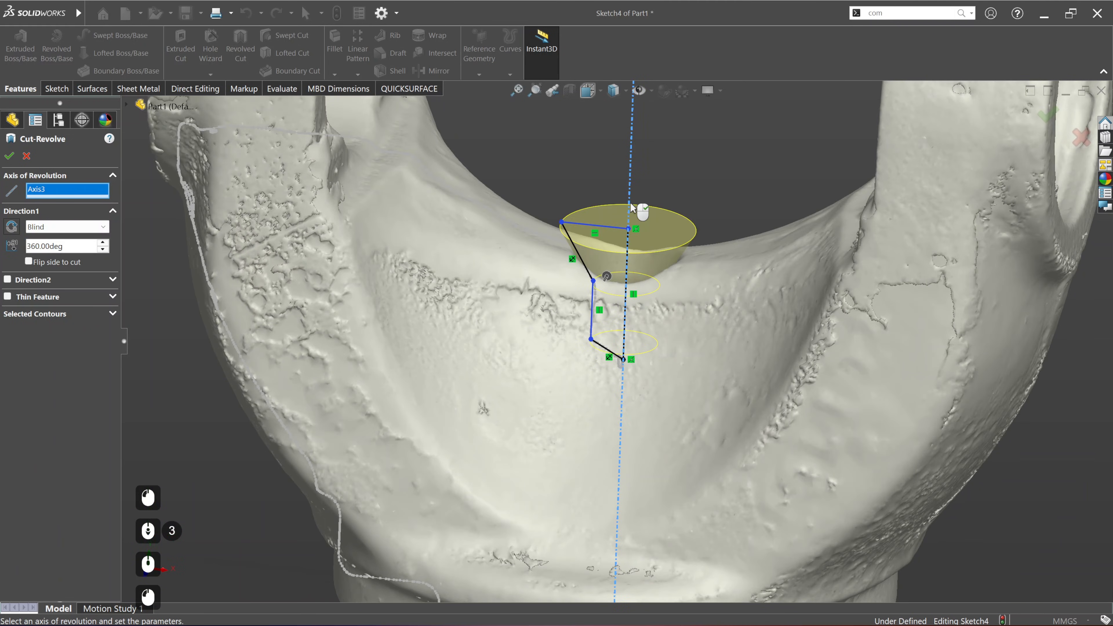
# Step: Show the hidden solid body and accept the 360-degree revolved cut of the saddle's centre hole
pyautogui.click(126, 106)
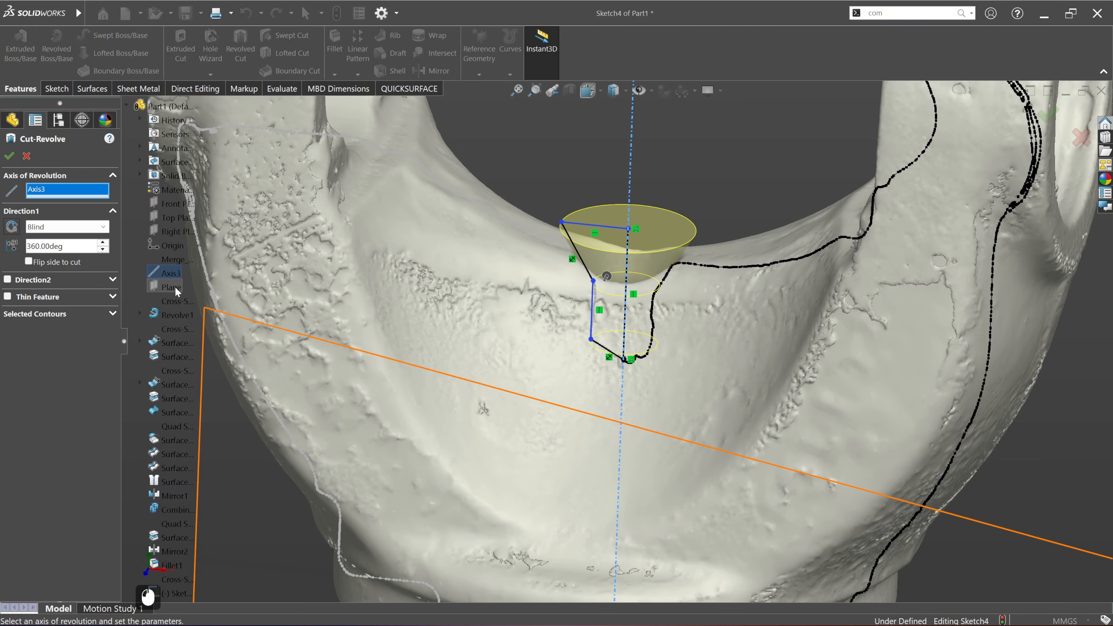
pyautogui.click(139, 175)
pyautogui.click(181, 189)
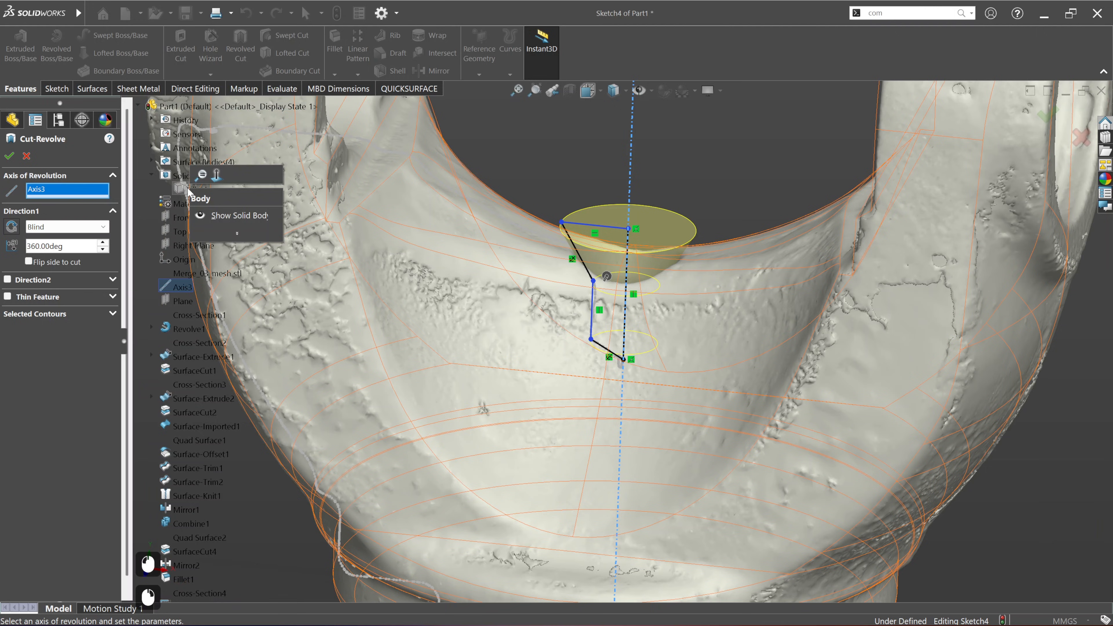
pyautogui.click(210, 216)
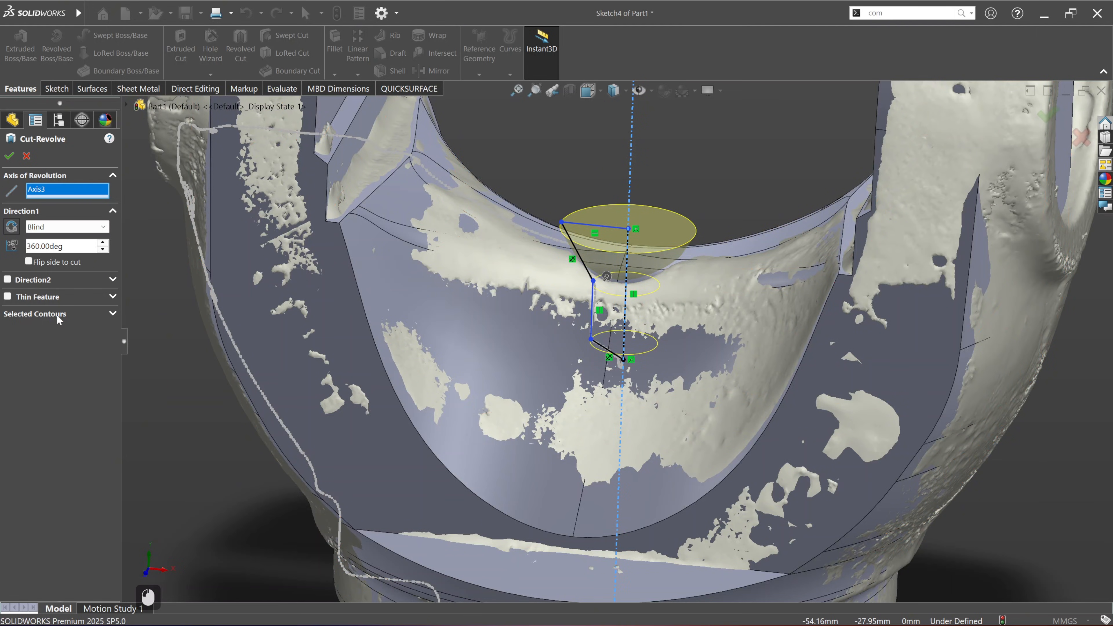
pyautogui.click(113, 314)
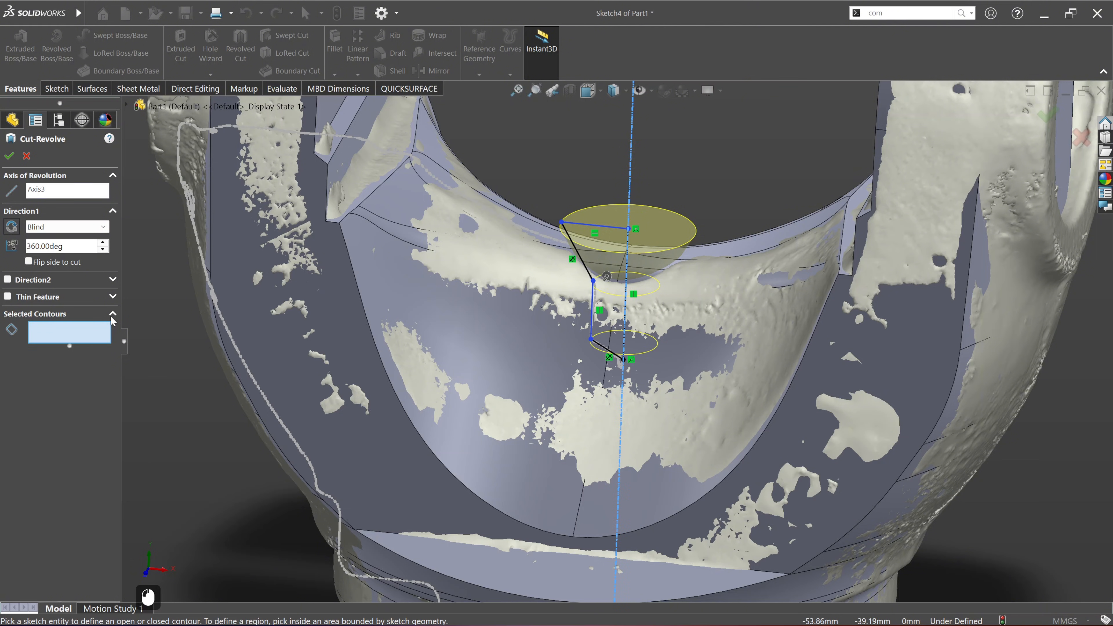
pyautogui.moveTo(631, 302); pyautogui.dragTo(636, 289, button='middle')
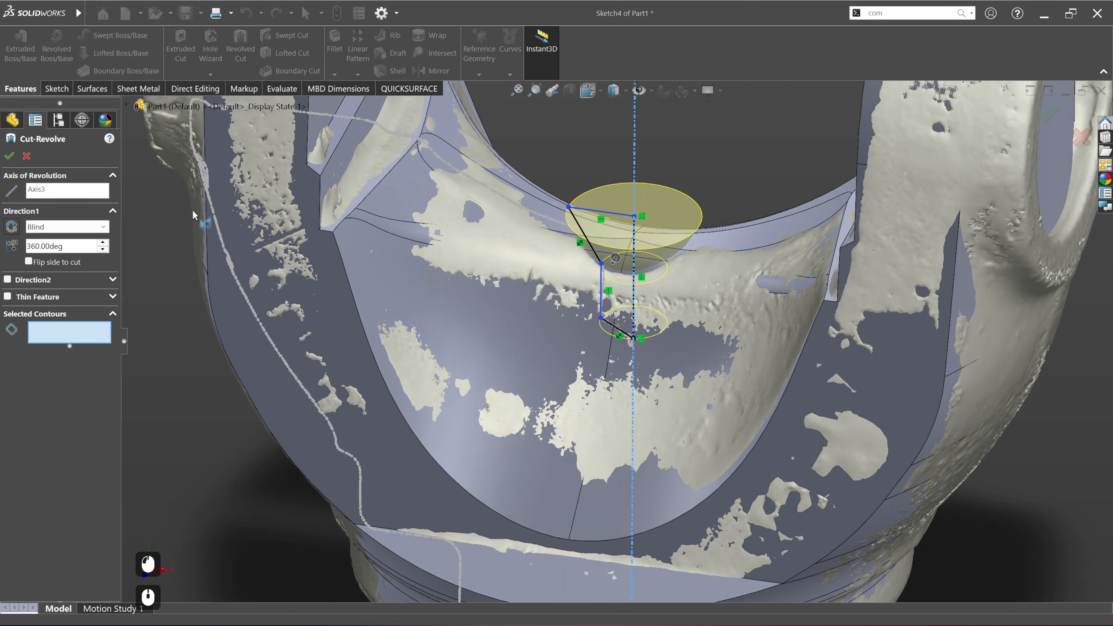
pyautogui.click(10, 156)
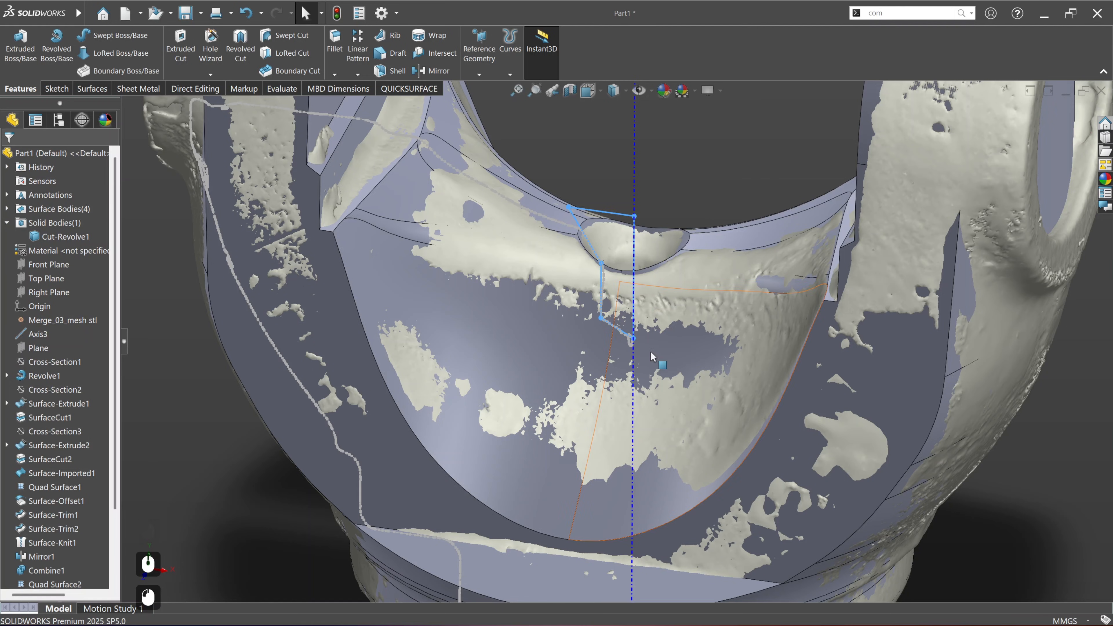
# Step: Hide the scan cross-section that was used for the hole profile
pyautogui.scroll(2, 659, 356)
pyautogui.click(683, 204)
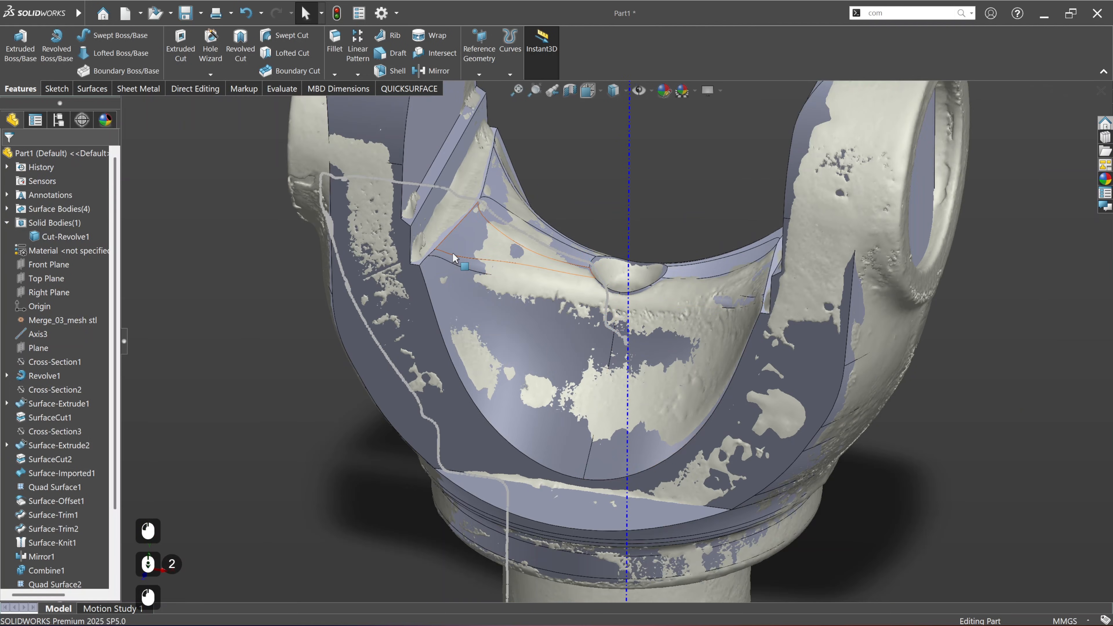
pyautogui.scroll(-15, 66, 482)
pyautogui.click(70, 557)
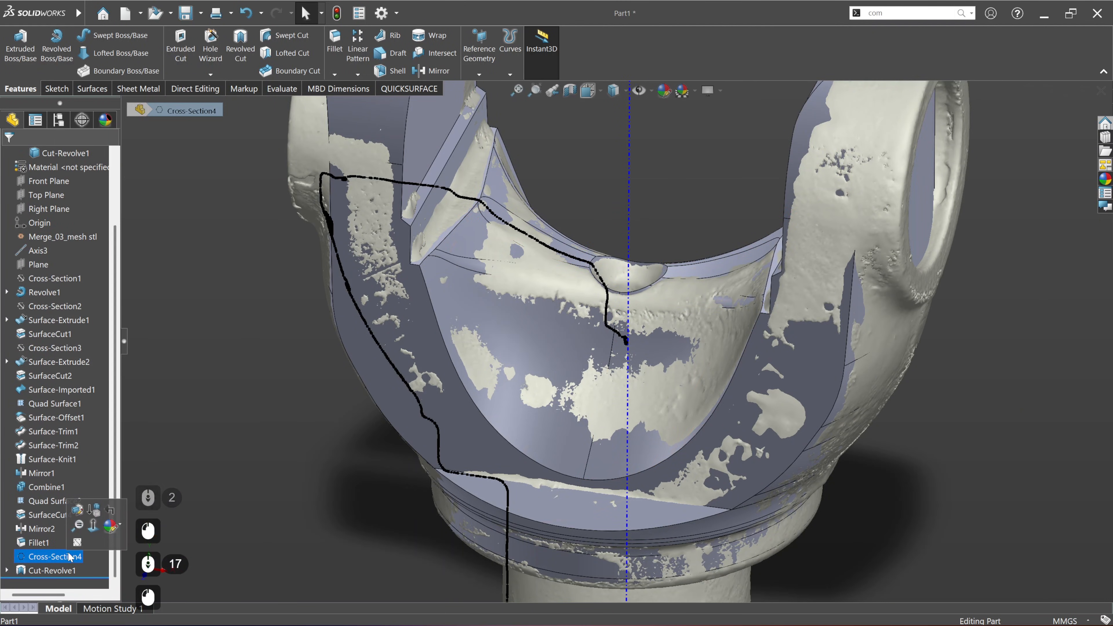
pyautogui.click(78, 543)
pyautogui.click(211, 447)
# Step: Compare the model with the scan using a 0.10 mm tolerance and inspect the deviation around the new hole and saddle
pyautogui.moveTo(534, 376)
pyautogui.mouseDown(button='middle')
pyautogui.moveTo(538, 477)
pyautogui.moveTo(548, 464)
pyautogui.mouseUp(button='middle')
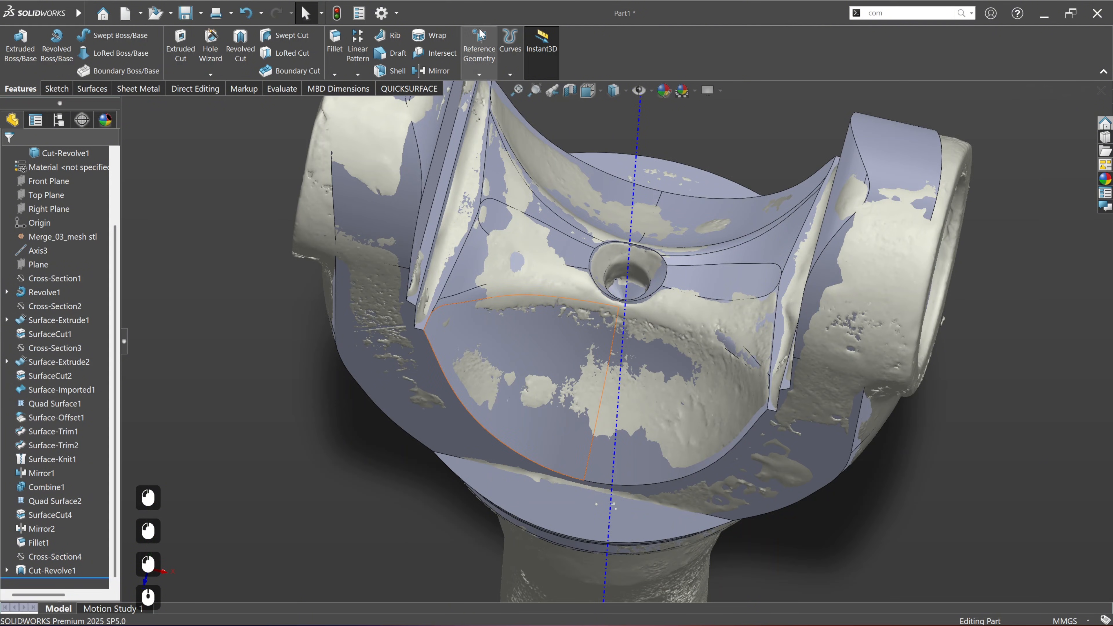
pyautogui.click(409, 88)
pyautogui.click(534, 48)
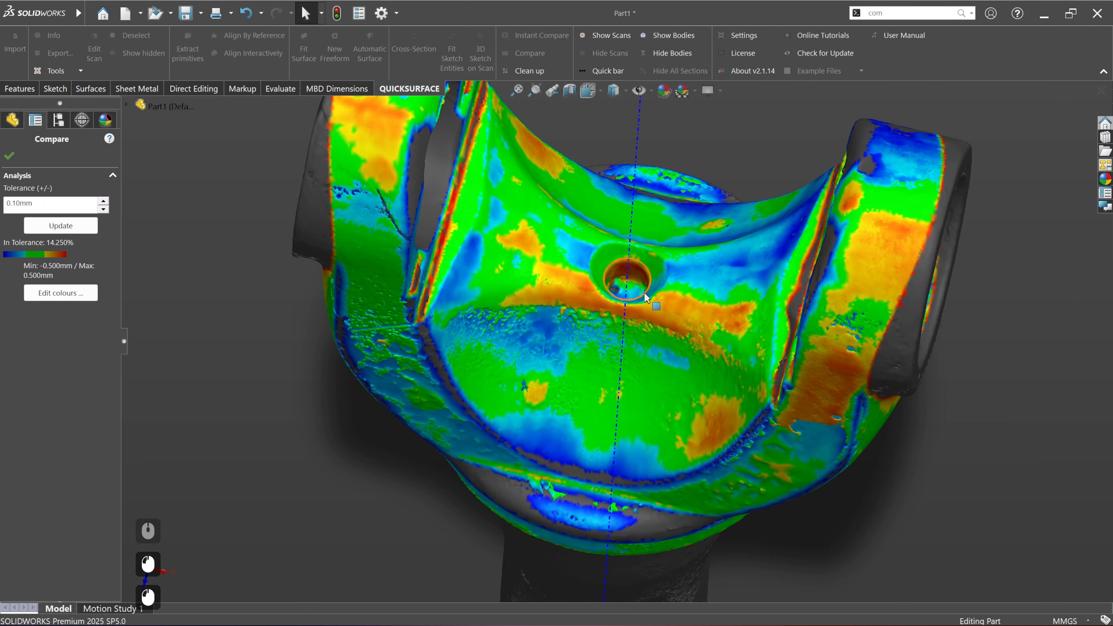
pyautogui.moveTo(565, 272); pyautogui.dragTo(540, 304, button='middle')
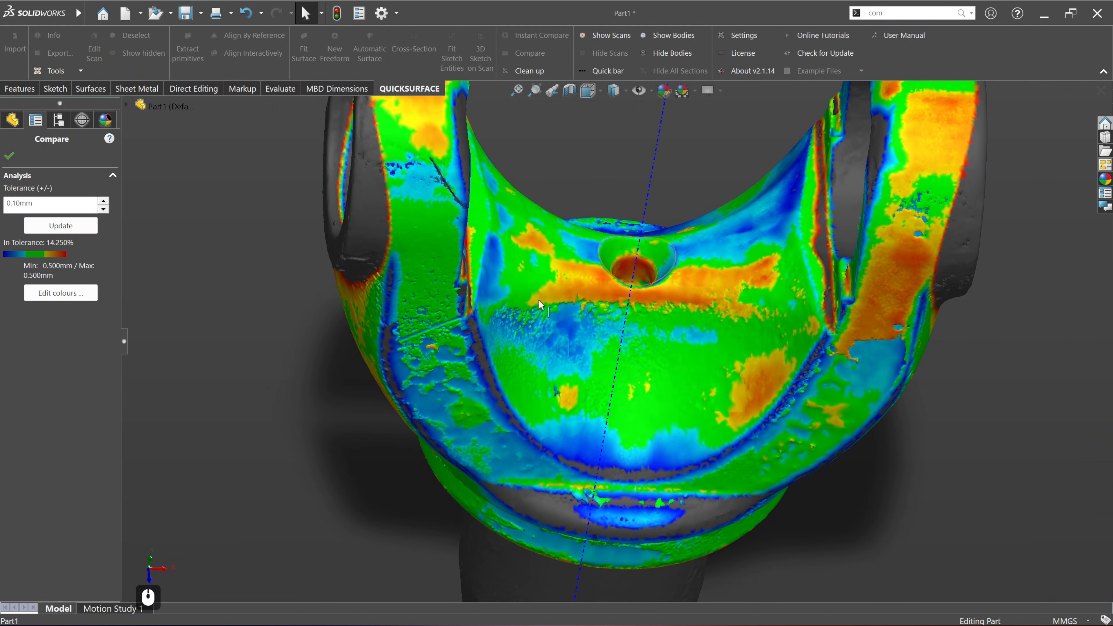
pyautogui.click(9, 156)
# Step: Hide Axis3 running through the yoke shaft
pyautogui.scroll(-4, 511, 378)
pyautogui.keyDown('ctrl'); pyautogui.moveTo(723, 383); pyautogui.dragTo(763, 352, button='middle'); pyautogui.keyUp('ctrl')
pyautogui.keyDown('ctrl'); pyautogui.moveTo(673, 388); pyautogui.dragTo(701, 464, button='middle'); pyautogui.keyUp('ctrl')
pyautogui.moveTo(603, 392); pyautogui.dragTo(657, 382, button='middle')
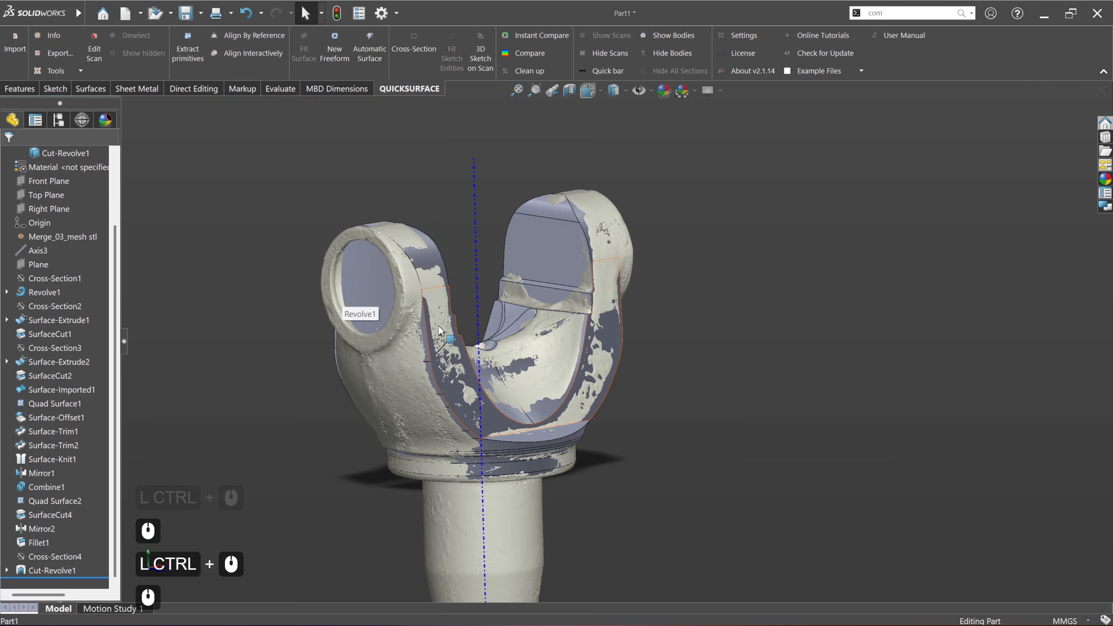
pyautogui.moveTo(438, 325); pyautogui.dragTo(647, 244, button='middle')
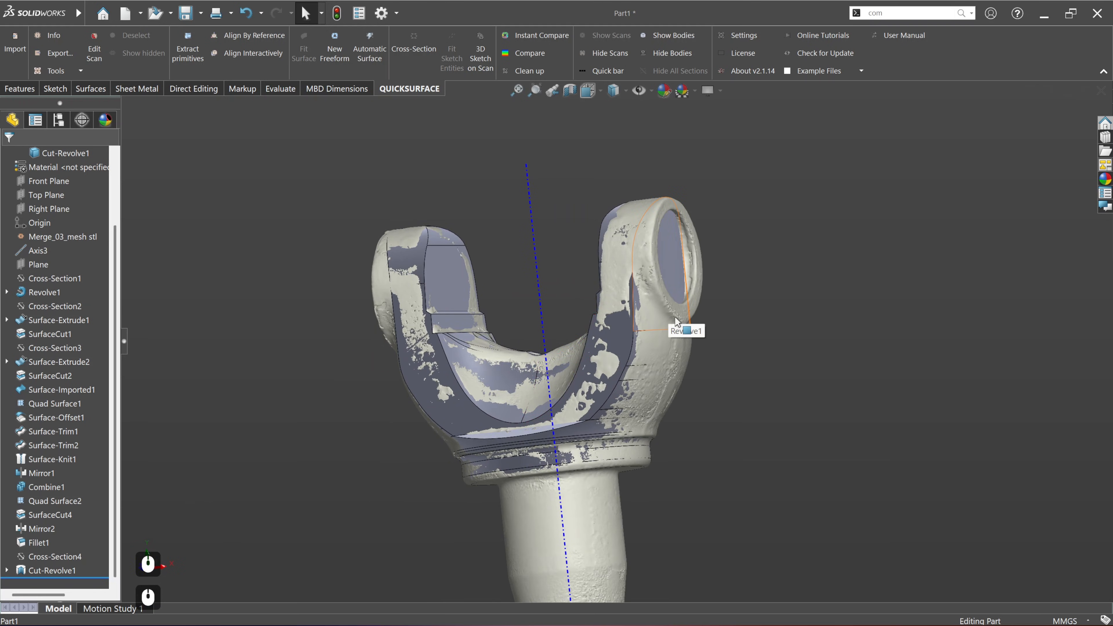
pyautogui.moveTo(656, 284); pyautogui.dragTo(858, 315, button='middle')
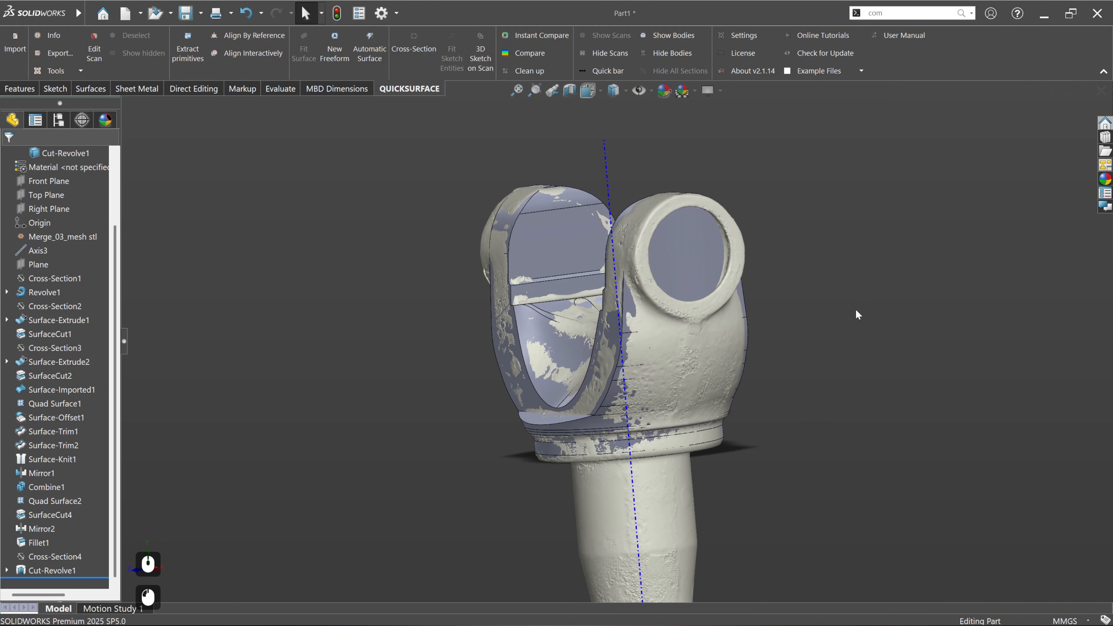
pyautogui.click(630, 464)
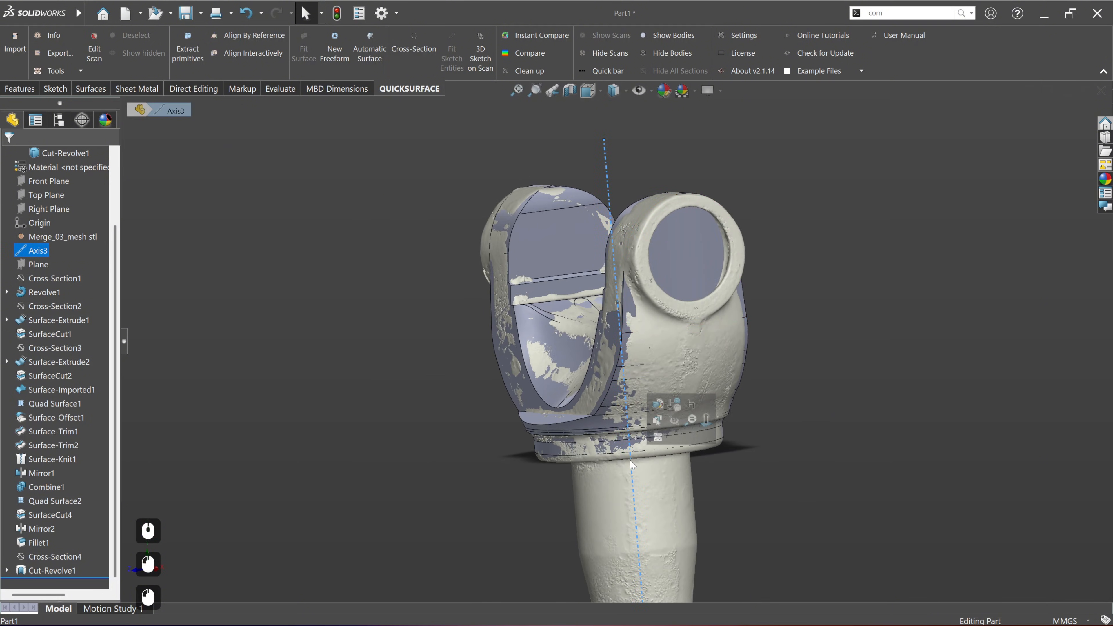
pyautogui.click(675, 421)
# Step: Create a scan cross-section from the Right Plane at a 48.08469117 mm offset through the ear's outer ring, placed on its slicing plane
pyautogui.keyDown('ctrl'); pyautogui.moveTo(745, 386); pyautogui.dragTo(285, 327, button='middle'); pyautogui.keyUp('ctrl')
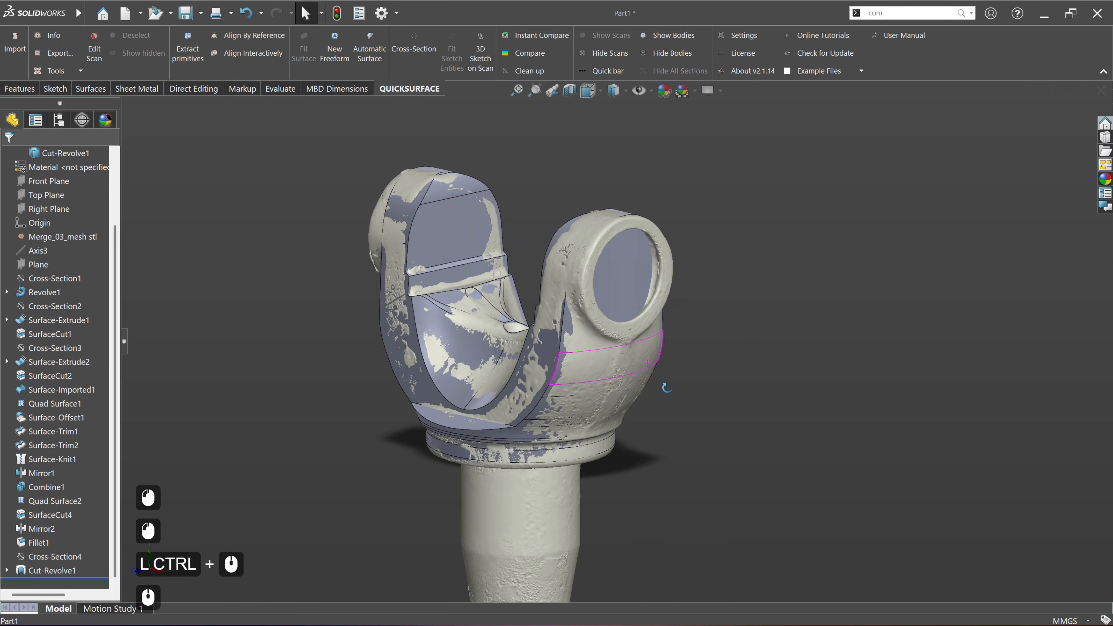
pyautogui.scroll(9, 57, 307)
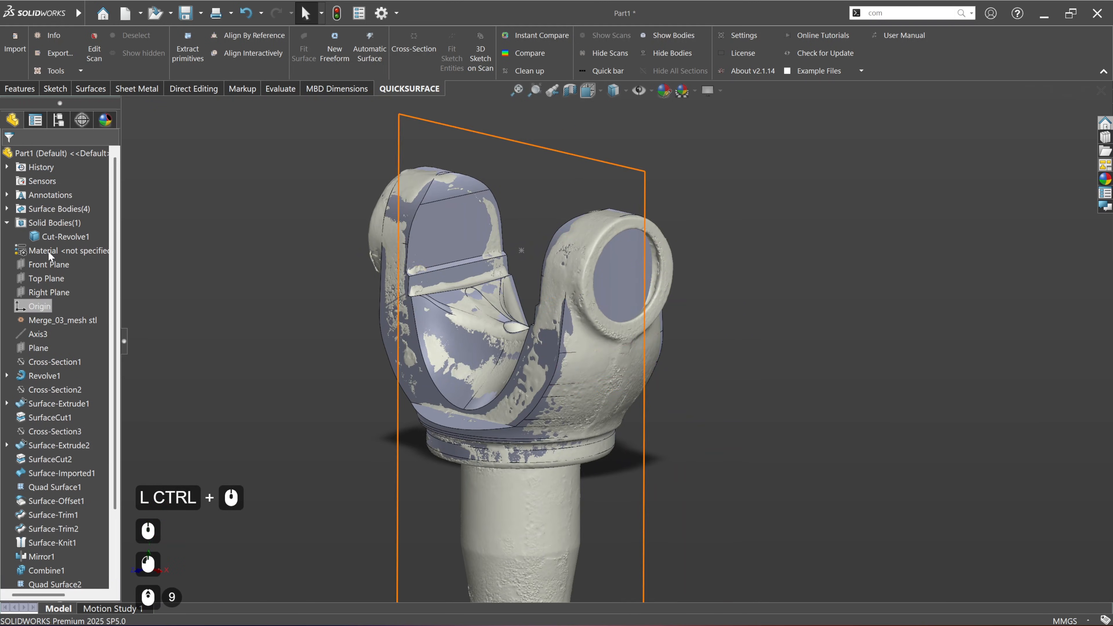
pyautogui.click(54, 291)
pyautogui.click(62, 278)
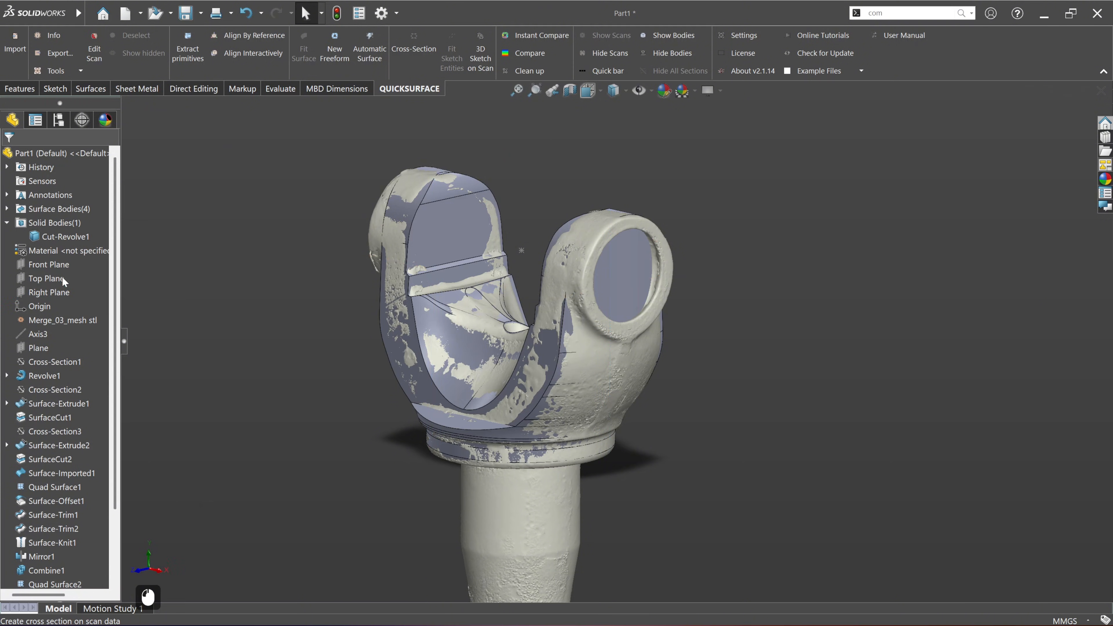
pyautogui.moveTo(570, 442); pyautogui.dragTo(686, 478)
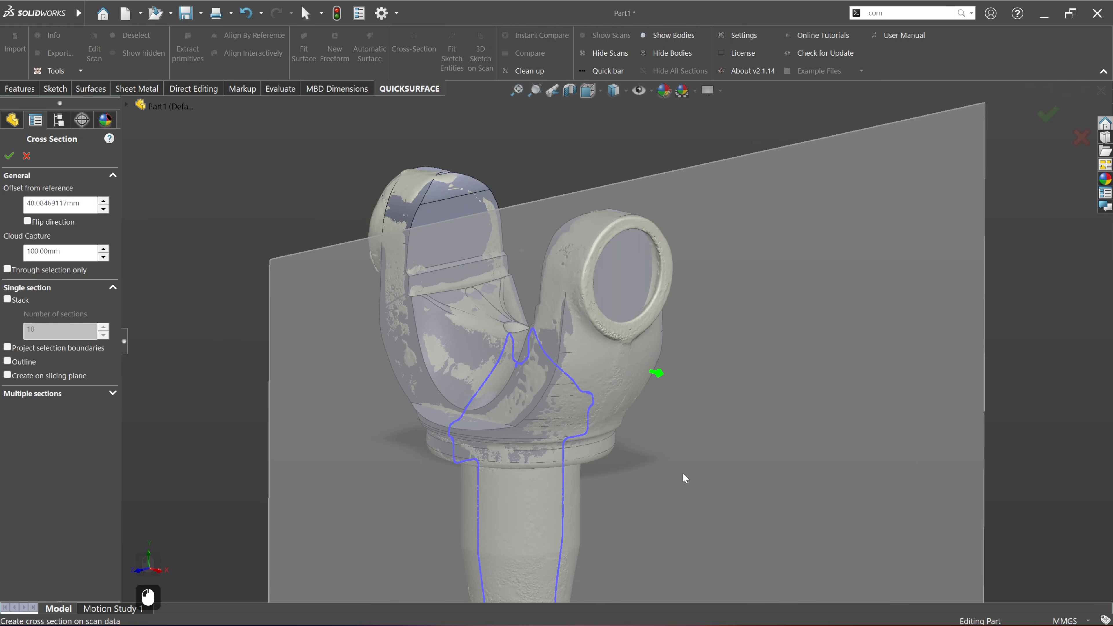
pyautogui.scroll(3, 614, 333)
pyautogui.moveTo(780, 384); pyautogui.dragTo(806, 358, button='middle')
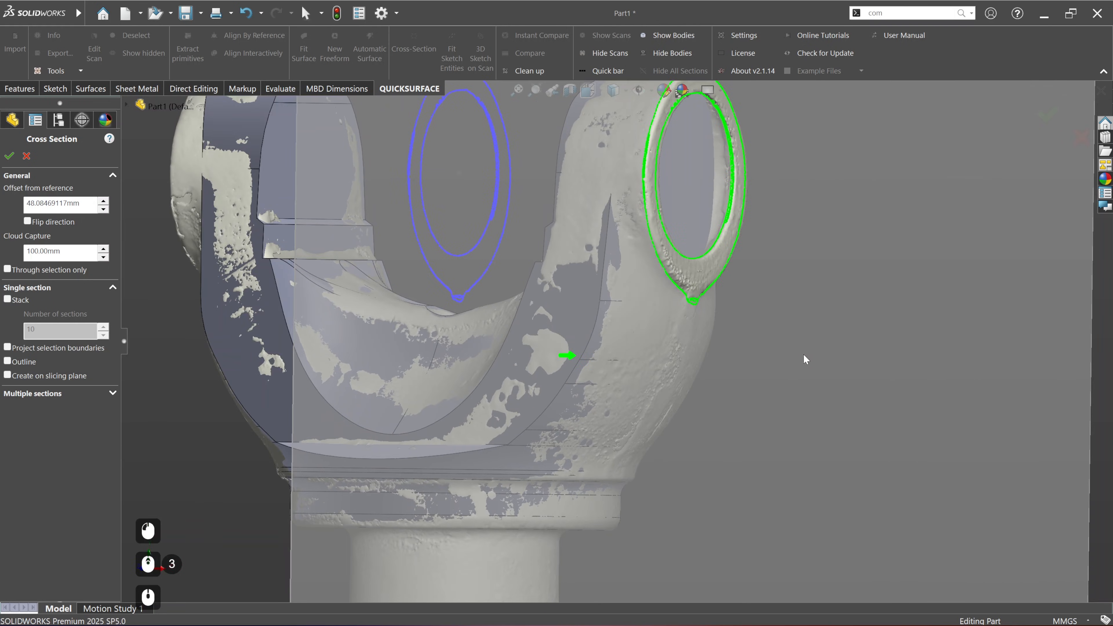
pyautogui.moveTo(653, 237); pyautogui.dragTo(659, 315, button='middle')
pyautogui.moveTo(729, 316); pyautogui.dragTo(780, 323, button='middle')
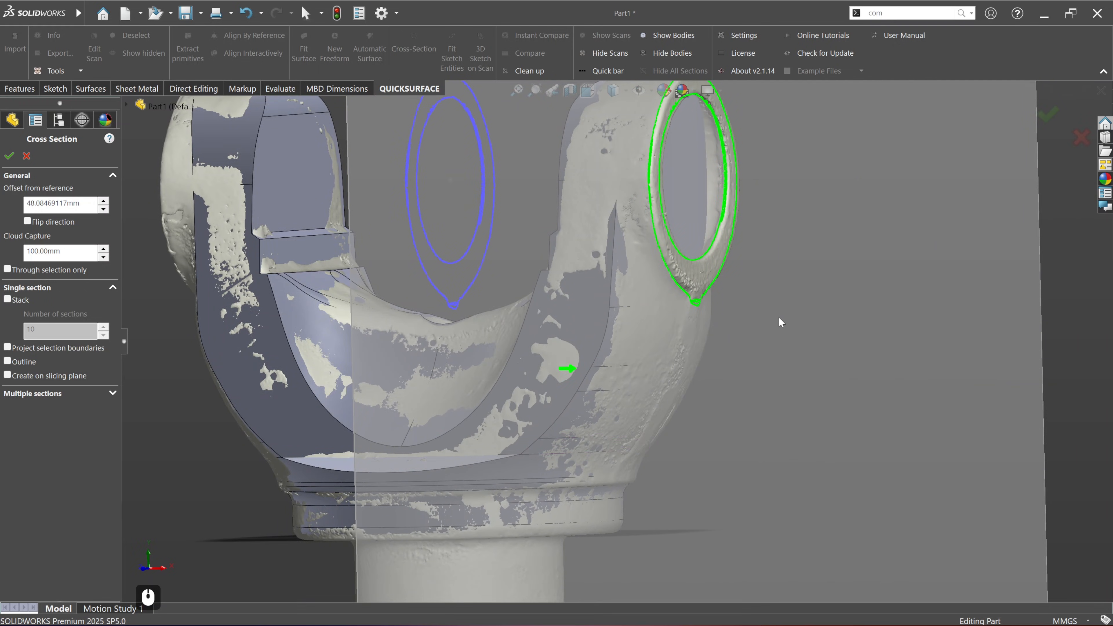
pyautogui.click(23, 377)
pyautogui.click(9, 156)
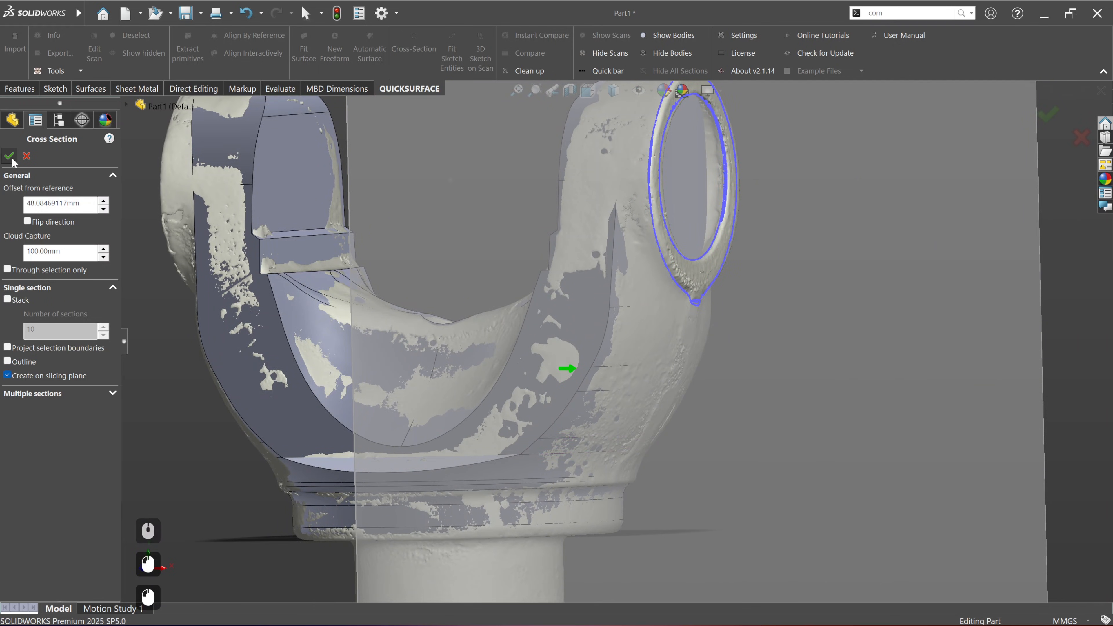
# Step: Start a sketch on the new slicing plane, viewed face-on, and hide the solid bodies
pyautogui.scroll(4, 574, 336)
pyautogui.click(700, 366)
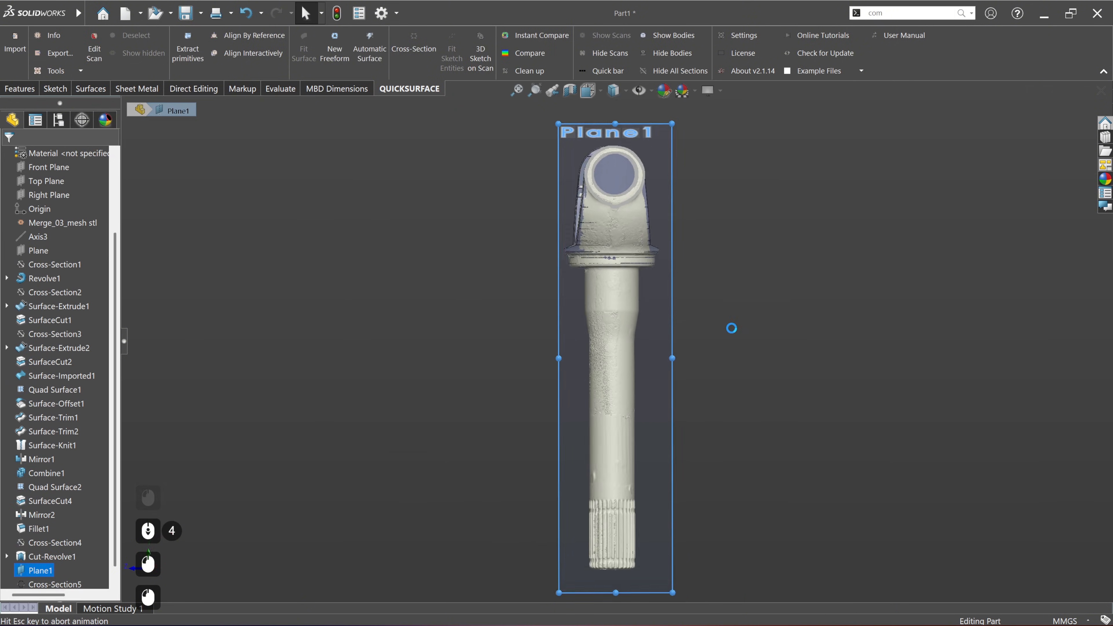
pyautogui.scroll(7, 630, 131)
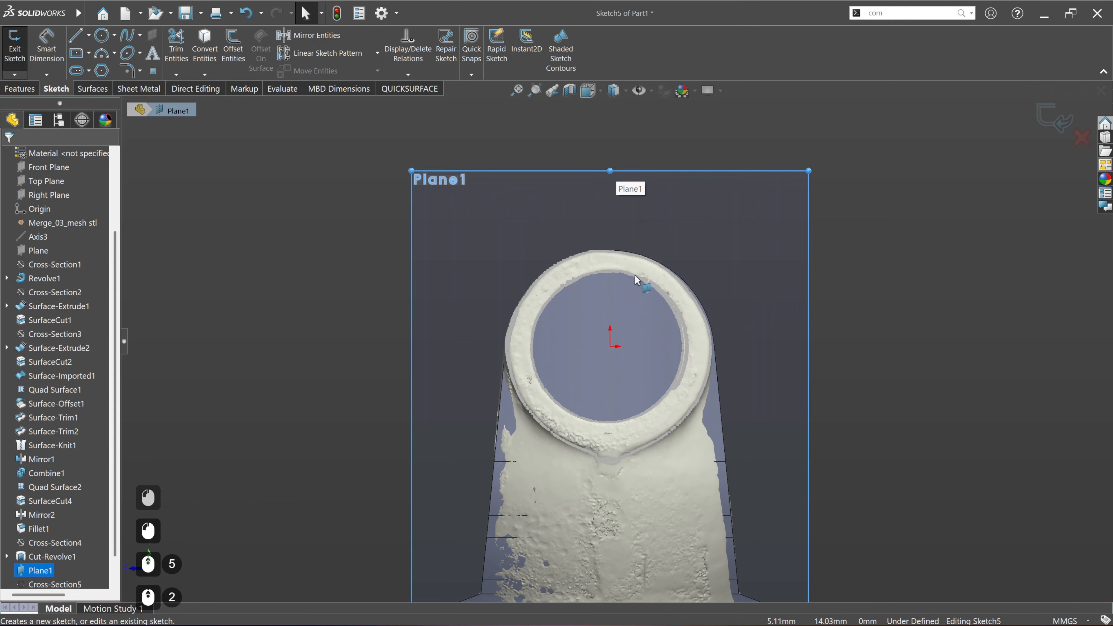
pyautogui.click(300, 266)
pyautogui.click(409, 88)
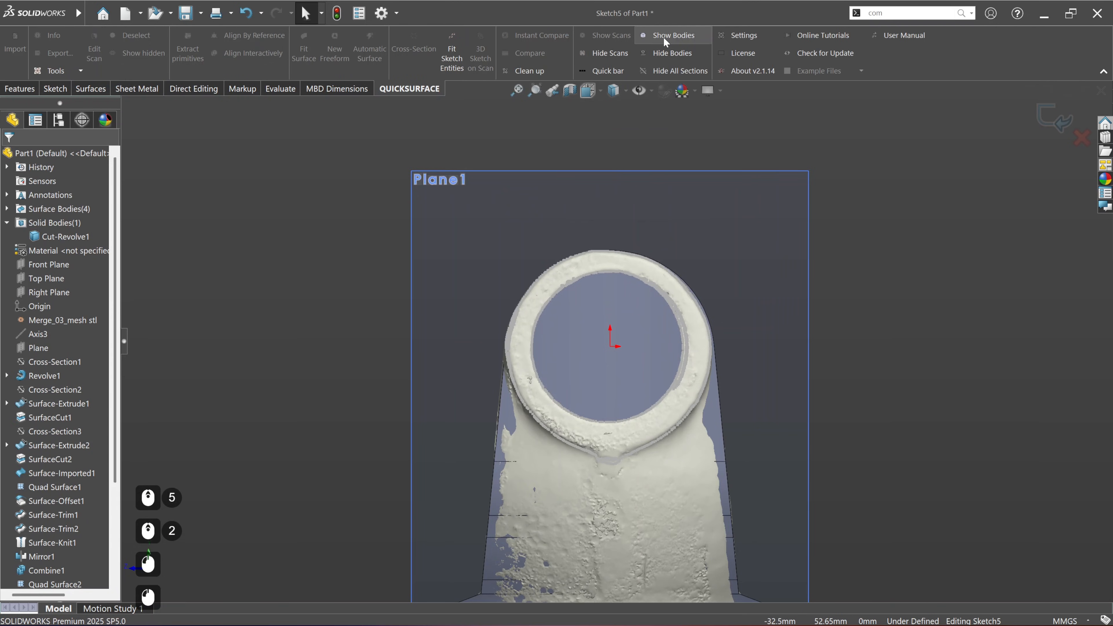
pyautogui.click(661, 53)
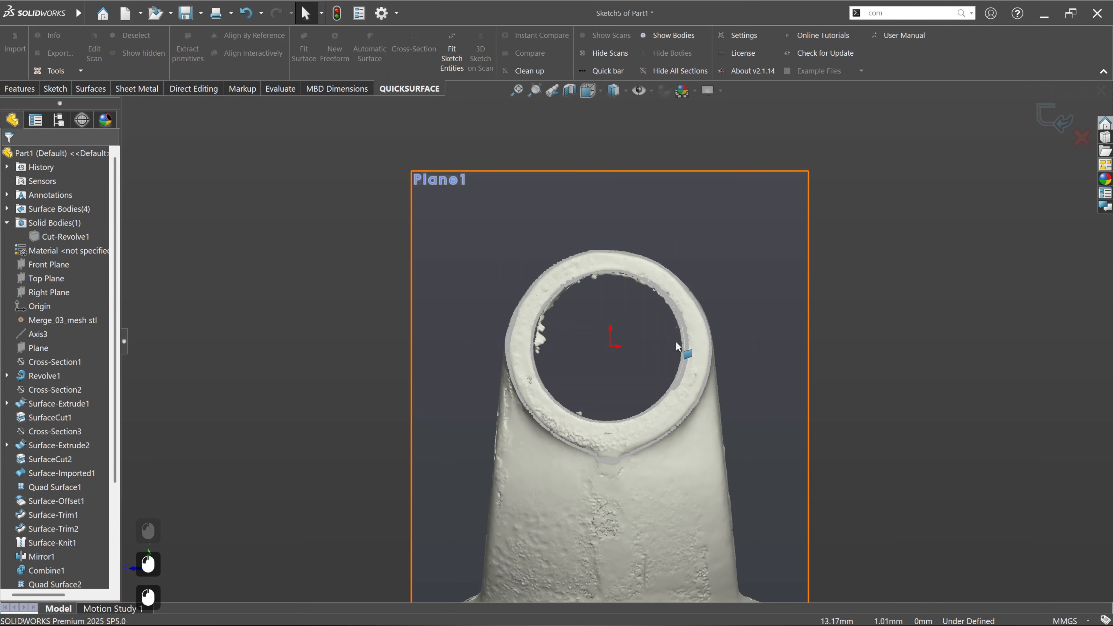
# Step: Fit a sketch circle to the scanned outer edge of the ear's ring using its two lower arcs, with a brush size of 50
pyautogui.keyDown('ctrl'); pyautogui.moveTo(664, 361); pyautogui.dragTo(636, 380, button='middle'); pyautogui.keyUp('ctrl')
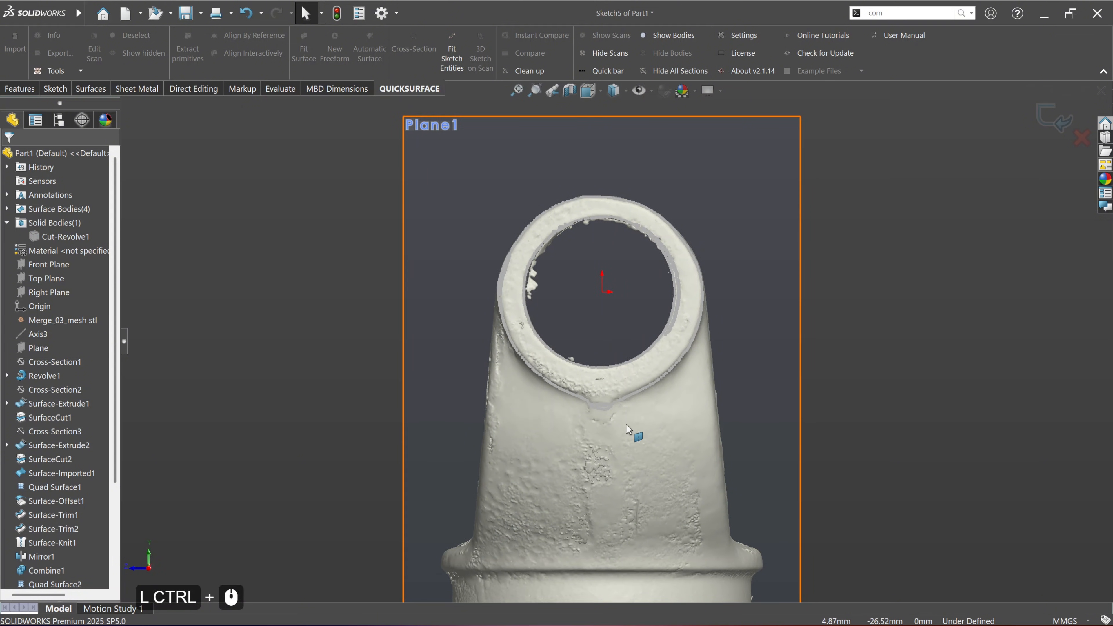
pyautogui.scroll(-2, 631, 373)
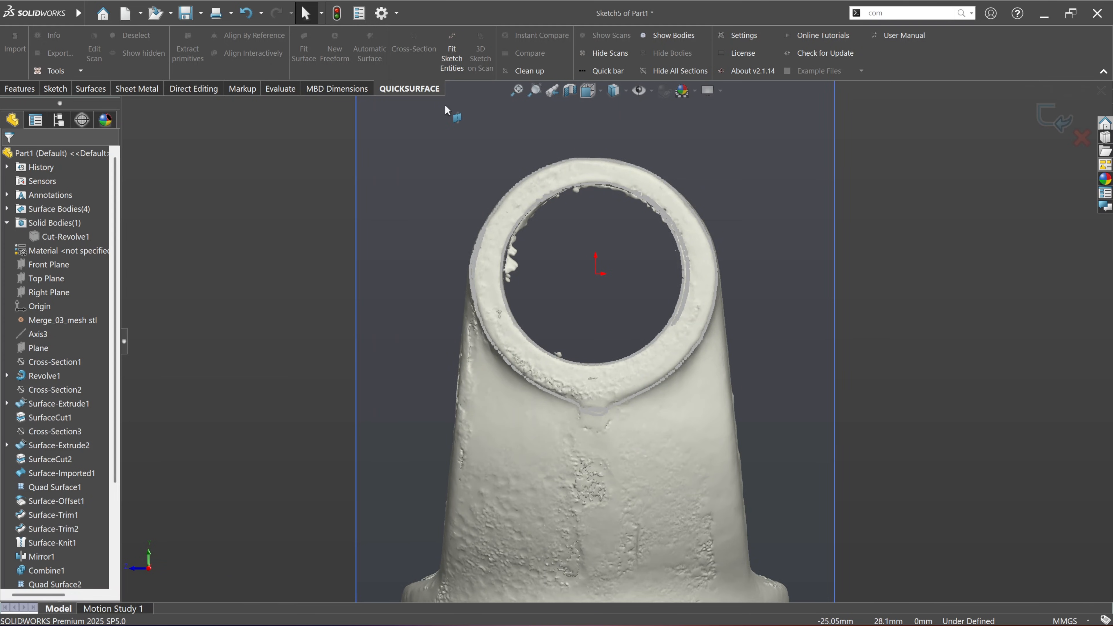
pyautogui.click(461, 62)
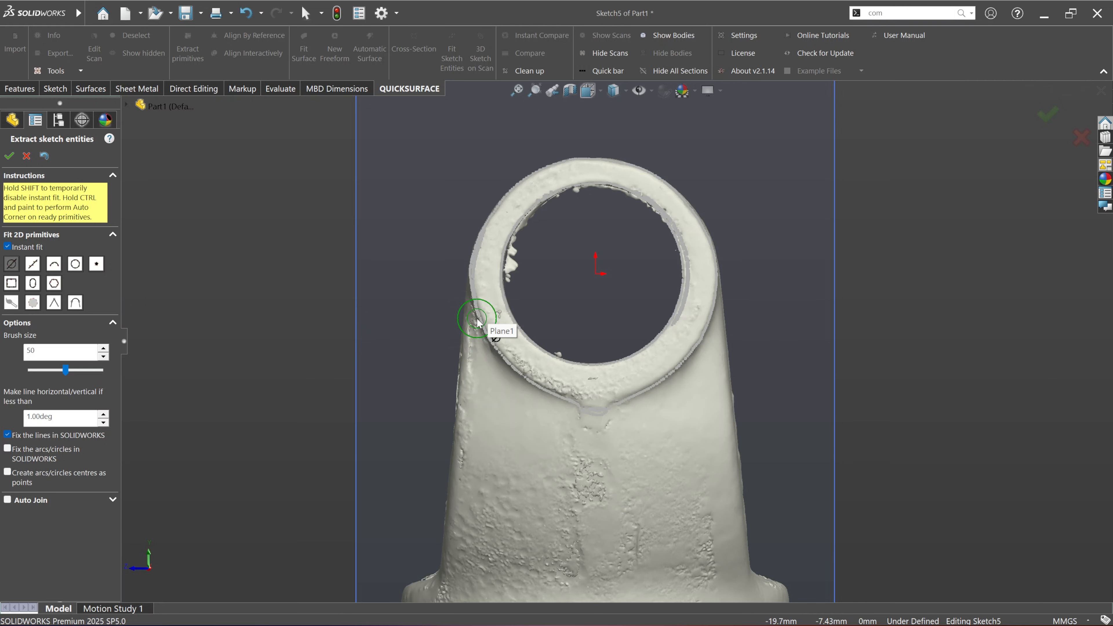
pyautogui.moveTo(477, 324); pyautogui.dragTo(540, 402)
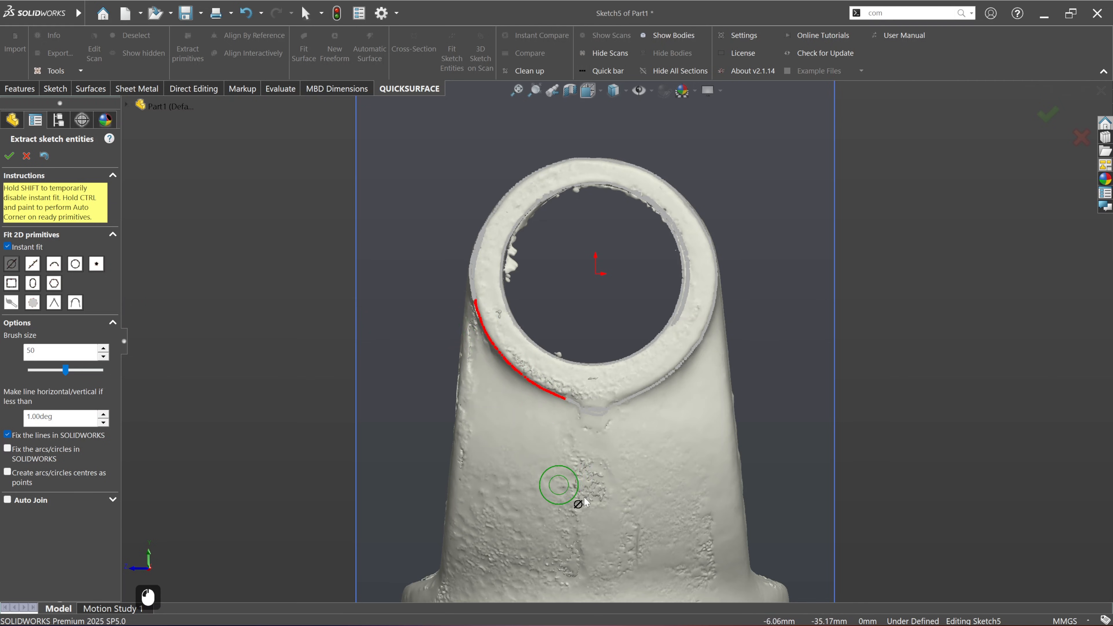
pyautogui.moveTo(643, 406)
pyautogui.mouseDown()
pyautogui.moveTo(686, 373)
pyautogui.moveTo(726, 307)
pyautogui.mouseUp()
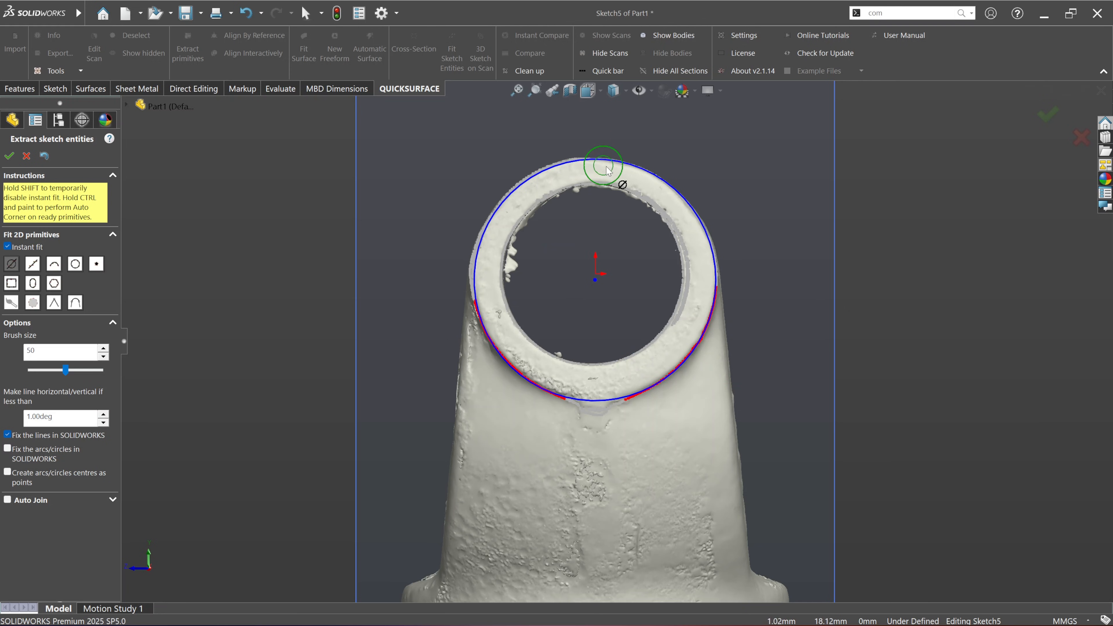
pyautogui.click(9, 157)
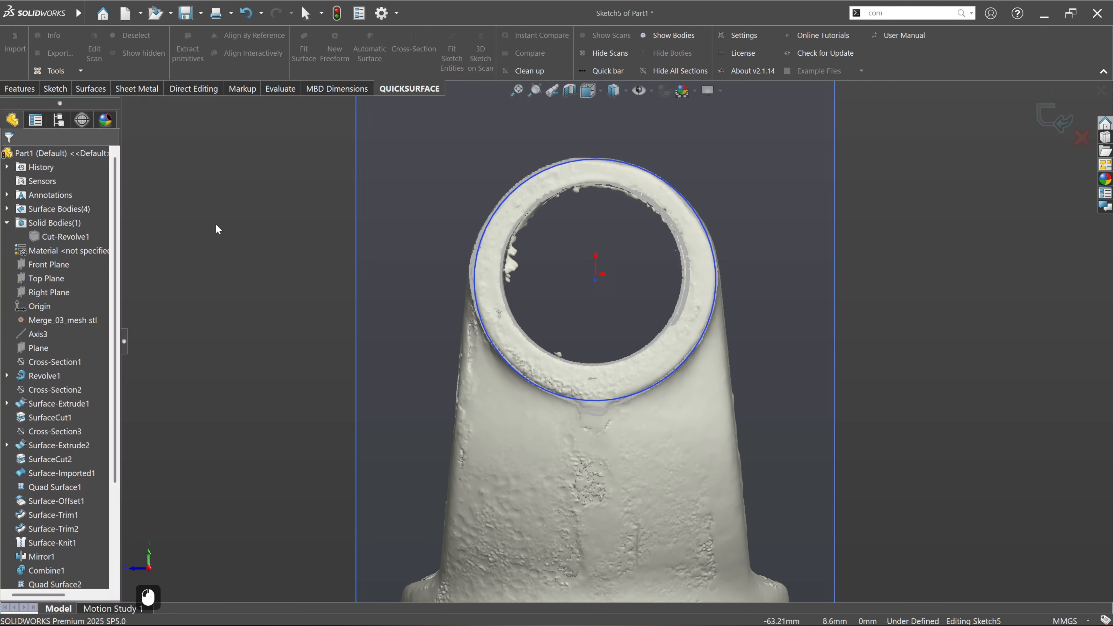
# Step: Show the solid body again and hide the scan mesh
pyautogui.click(64, 237)
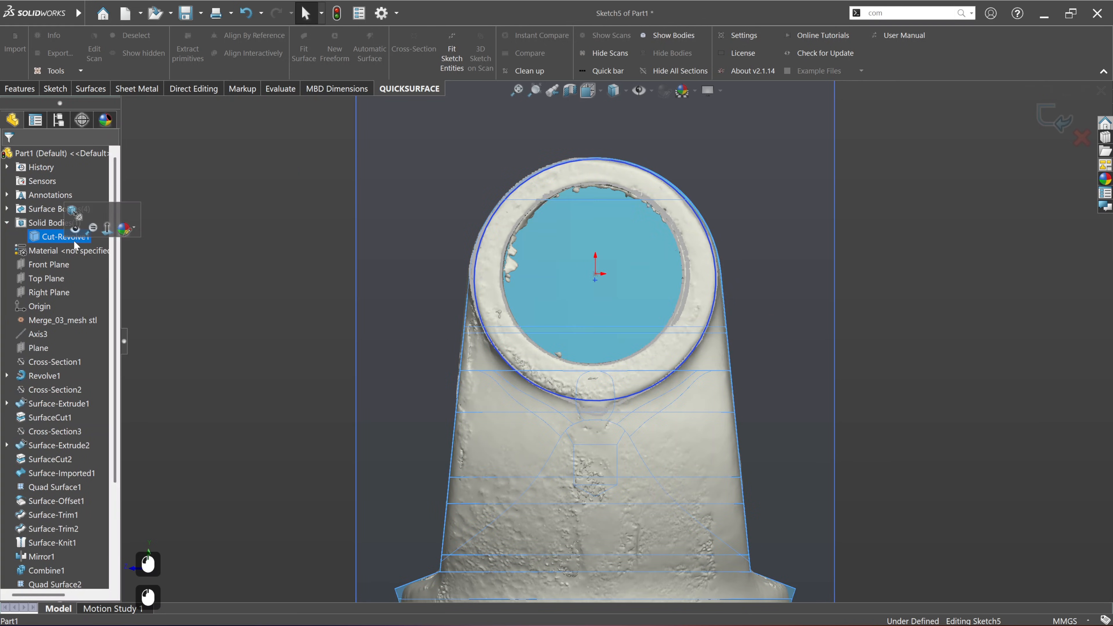
pyautogui.click(302, 293)
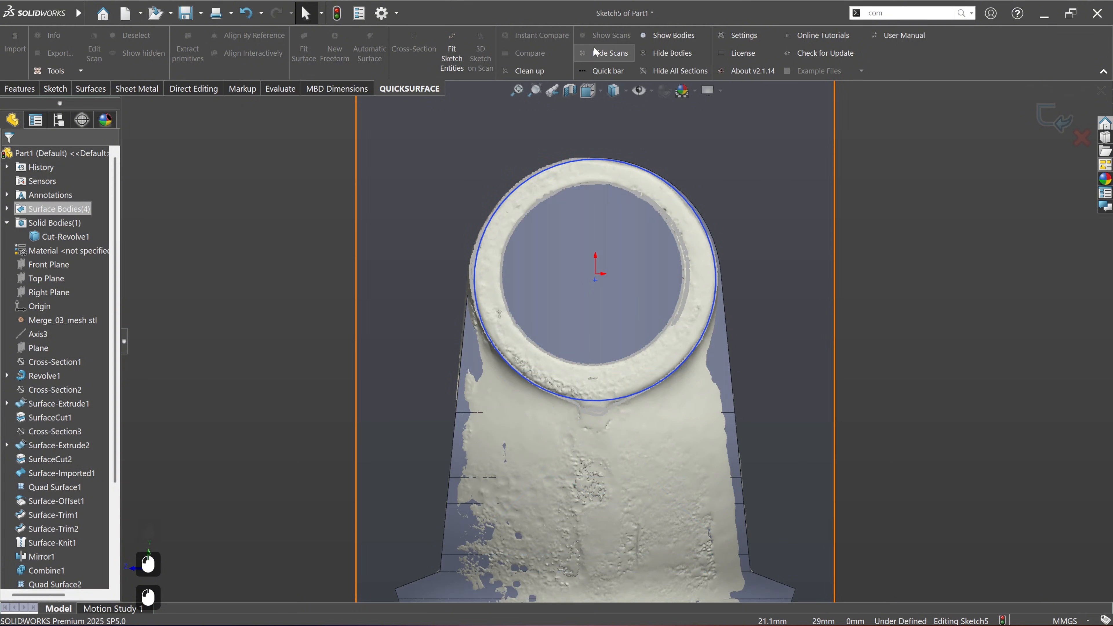
pyautogui.click(606, 52)
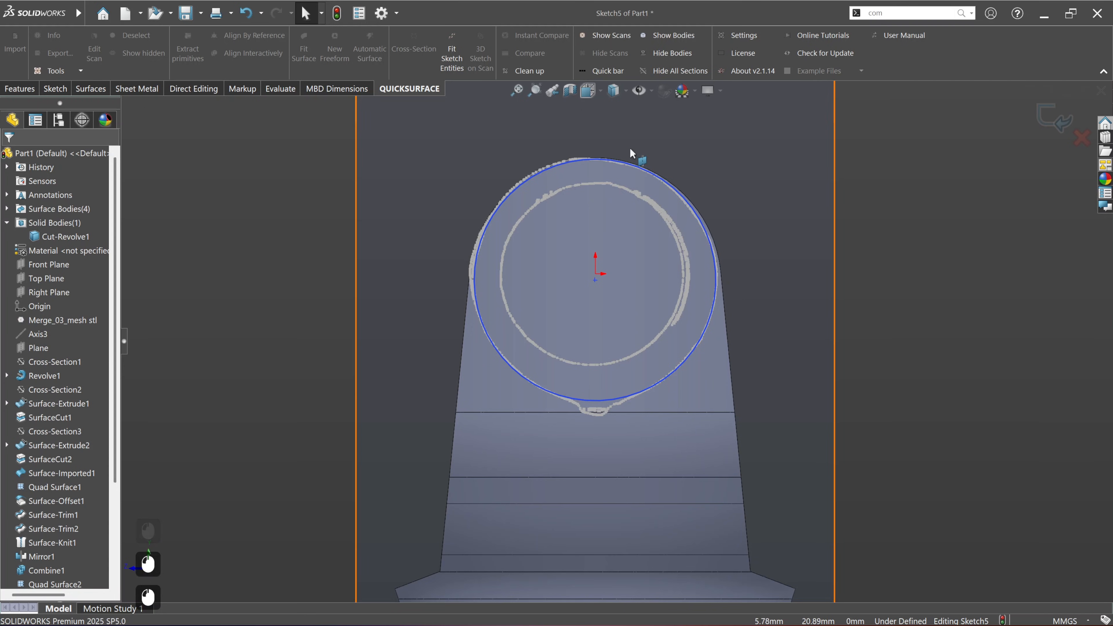
# Step: Examine how closely the fitted circle follows the scanned outline and the solid's edge at the upper side of the ring
pyautogui.scroll(-6, 623, 140)
pyautogui.scroll(-4, 586, 237)
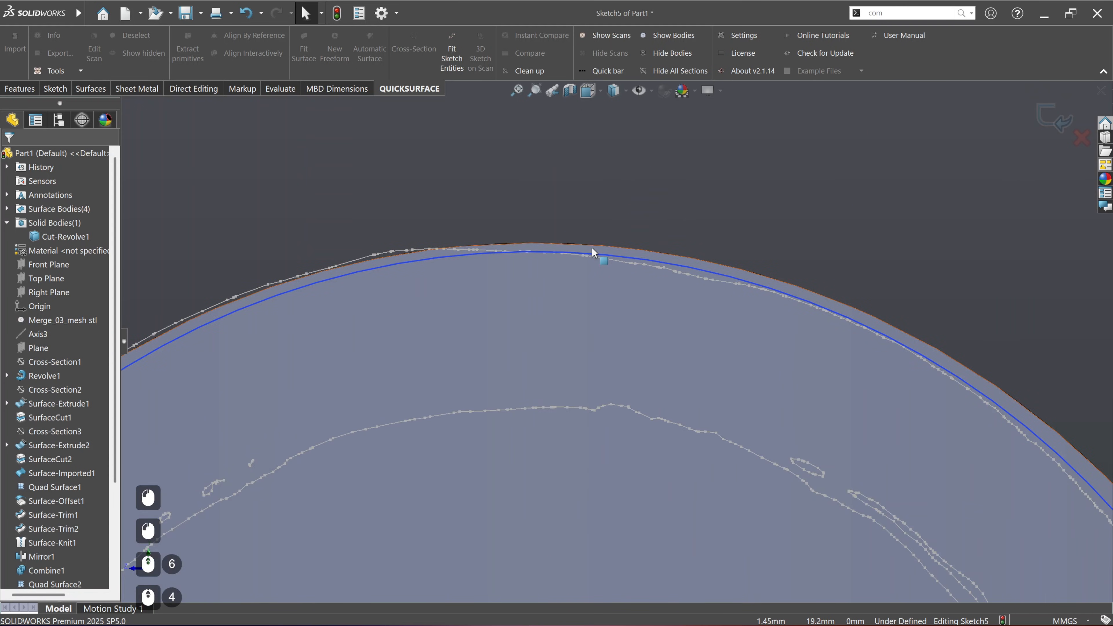
pyautogui.scroll(5, 592, 252)
pyautogui.scroll(4, 591, 247)
pyautogui.scroll(-2, 625, 537)
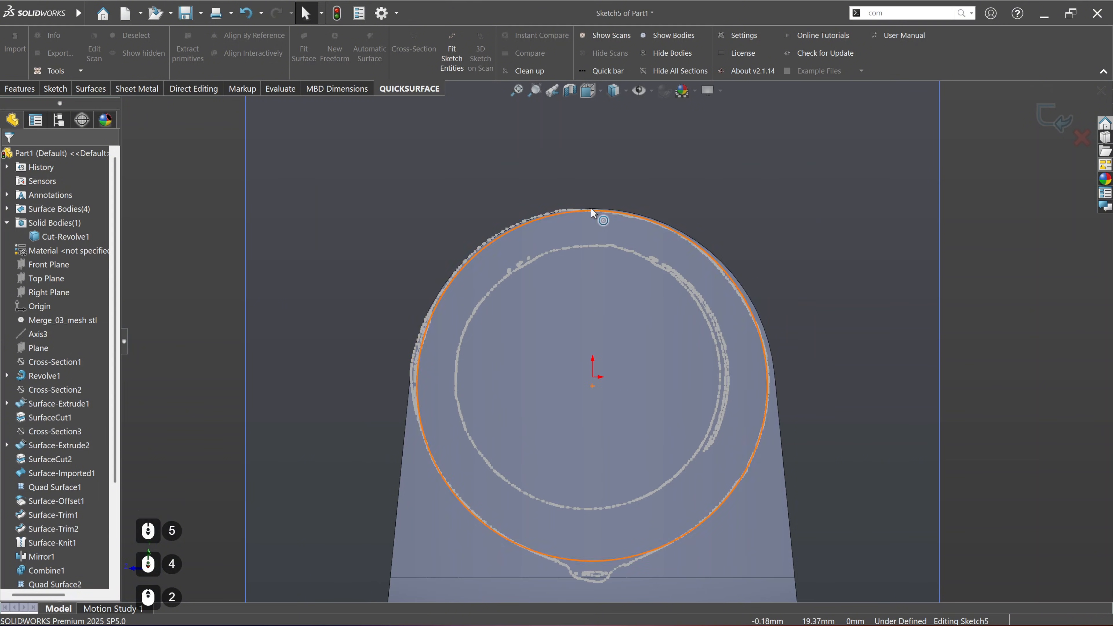
pyautogui.scroll(-4, 596, 206)
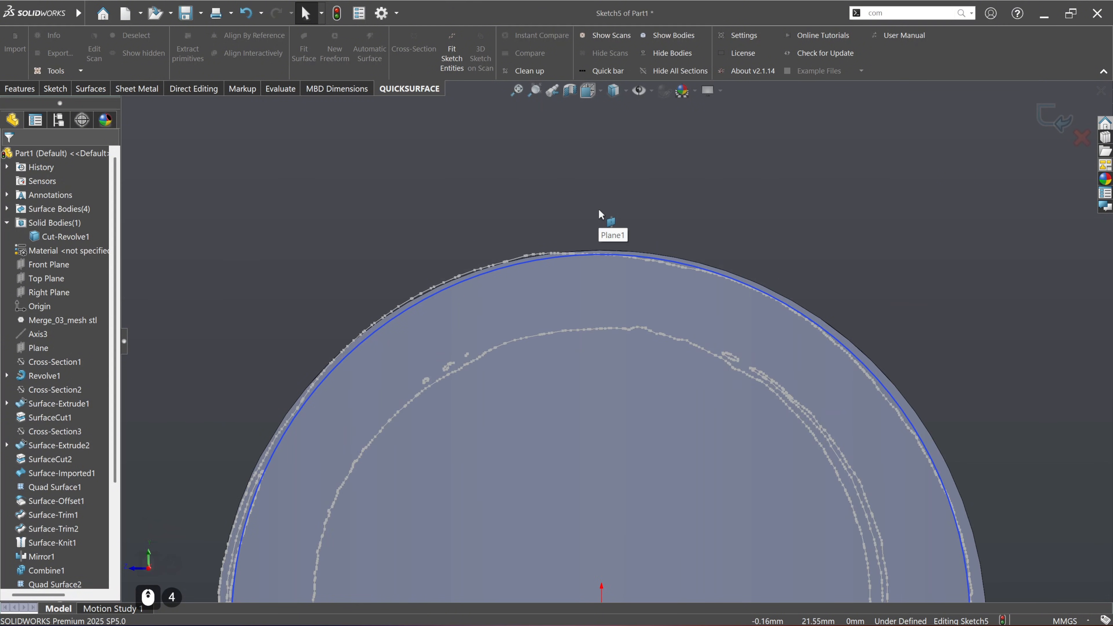
pyautogui.scroll(3, 598, 208)
pyautogui.scroll(3, 670, 494)
pyautogui.scroll(-2, 658, 521)
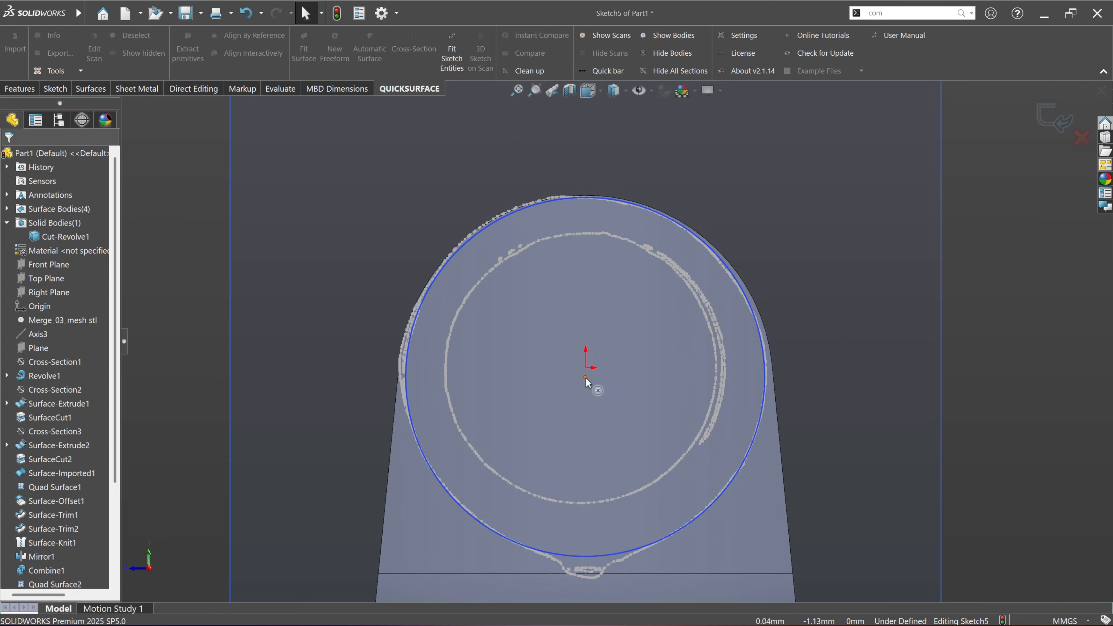
# Step: Constrain the circle's centre vertically to the origin and fix the centre point in place
pyautogui.click(586, 368)
pyautogui.keyDown('ctrl'); pyautogui.click(586, 368); pyautogui.keyUp('ctrl')
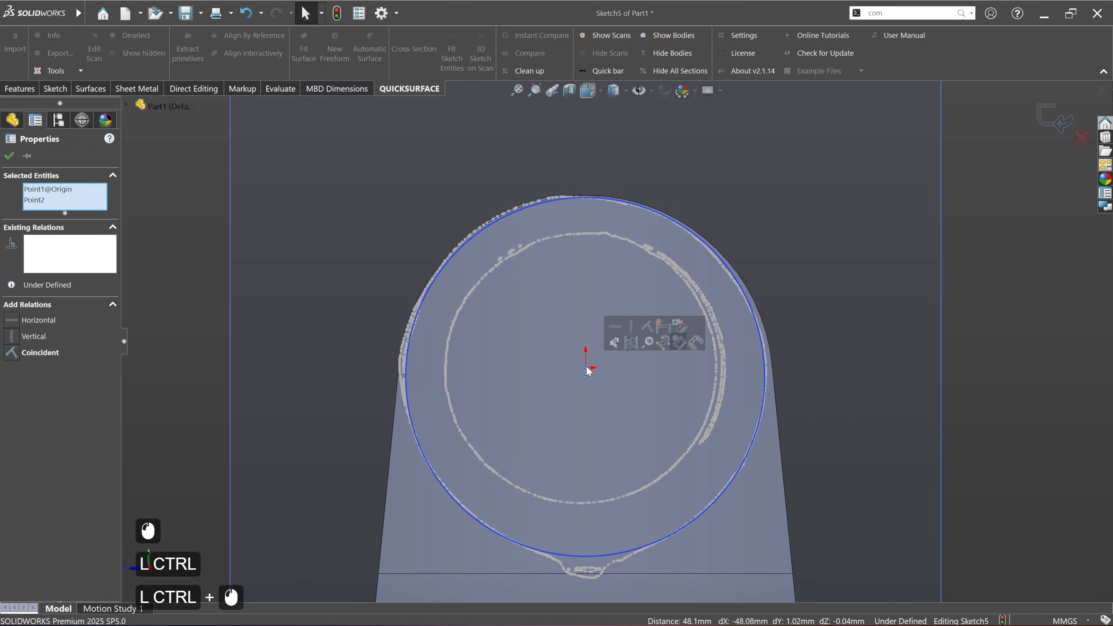
pyautogui.click(635, 335)
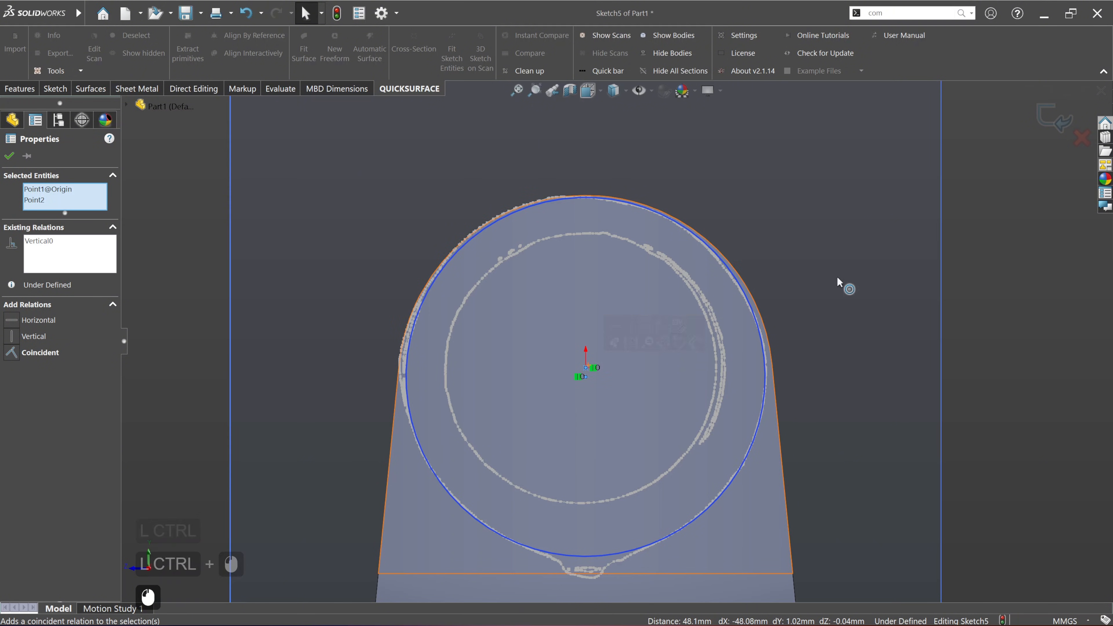
pyautogui.click(994, 314)
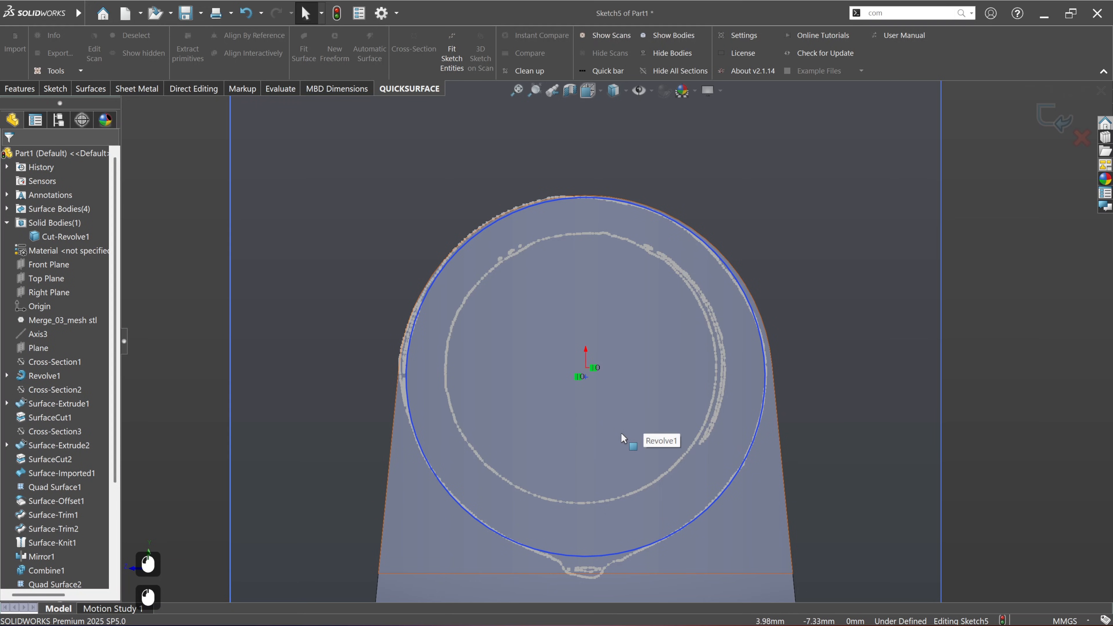
pyautogui.click(586, 377)
pyautogui.click(648, 355)
pyautogui.click(1003, 373)
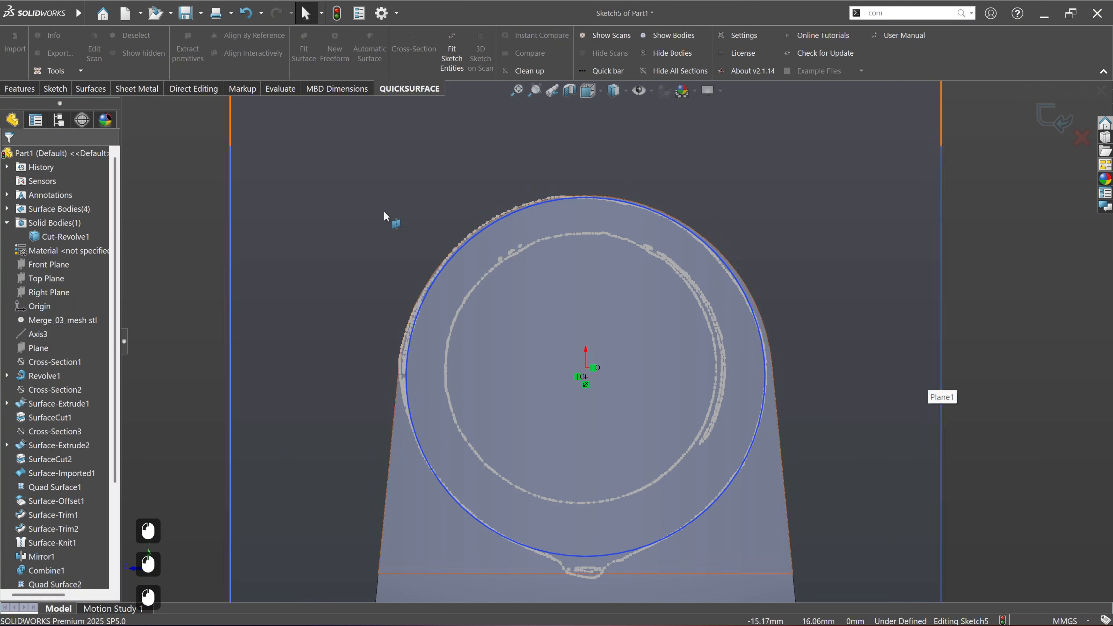
# Step: Begin a boss extrusion from the fitted circle and show the scan mesh as a reference for its depth
pyautogui.click(20, 88)
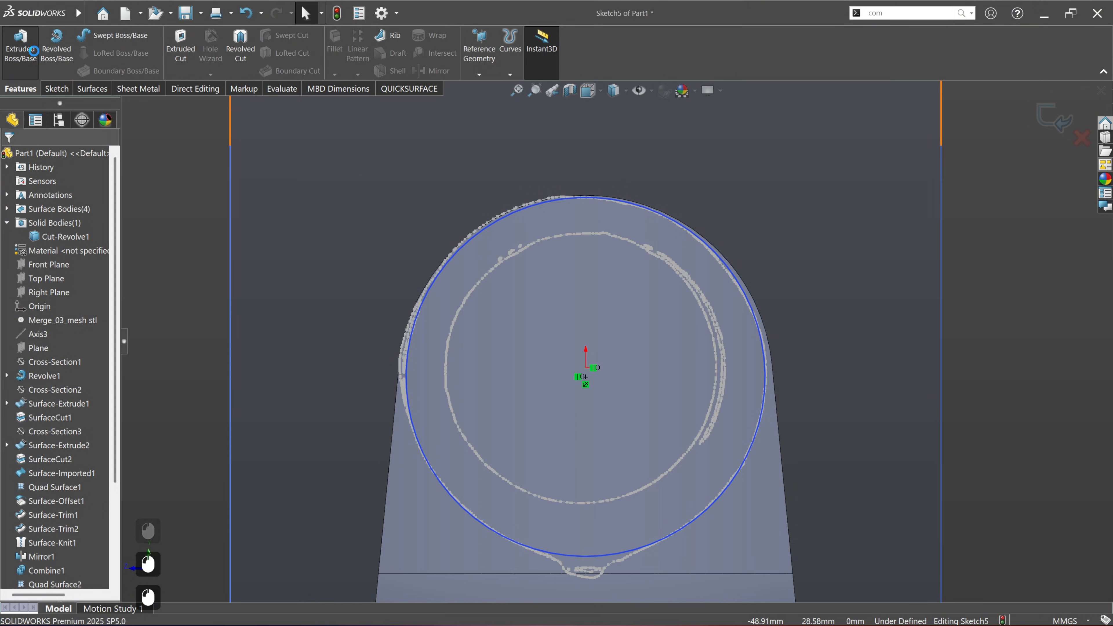
pyautogui.click(20, 43)
pyautogui.moveTo(638, 410); pyautogui.dragTo(577, 434, button='middle')
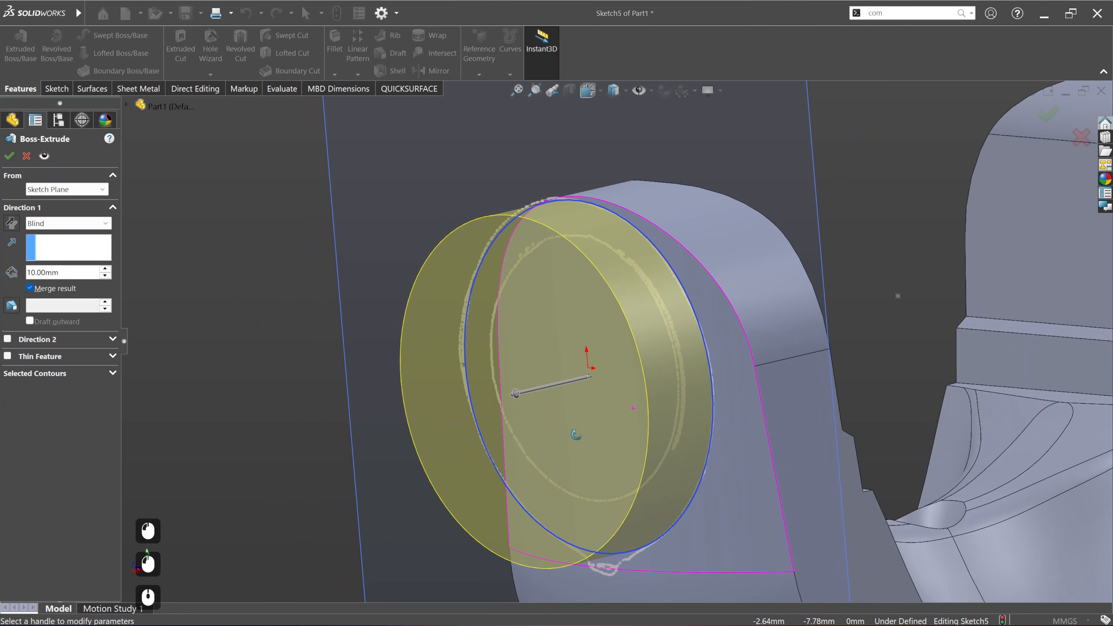
pyautogui.click(409, 88)
pyautogui.click(609, 35)
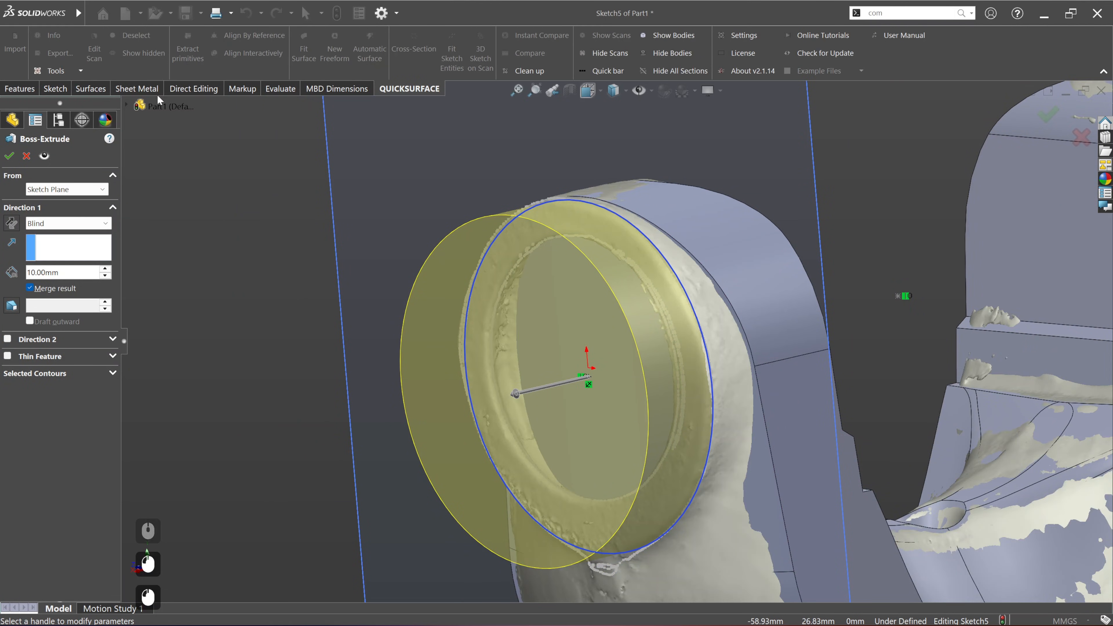
pyautogui.click(19, 88)
# Step: Set blind extrusion depths of 9 mm outward and 16 mm in the second direction, into the ear
pyautogui.scroll(1, 486, 365)
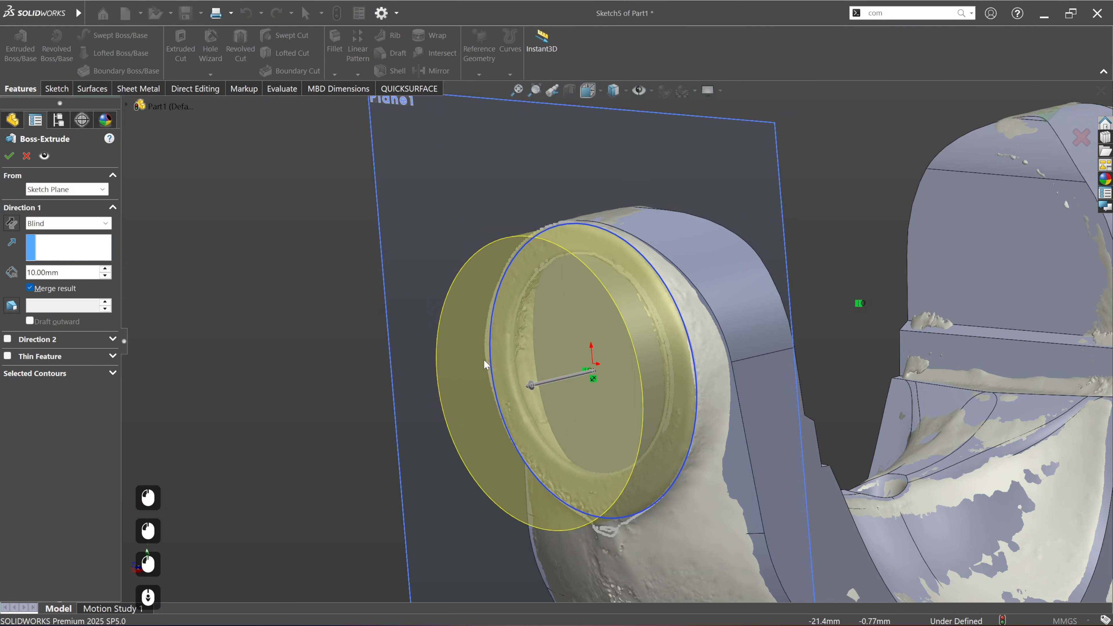
pyautogui.moveTo(688, 397); pyautogui.dragTo(664, 440, button='middle')
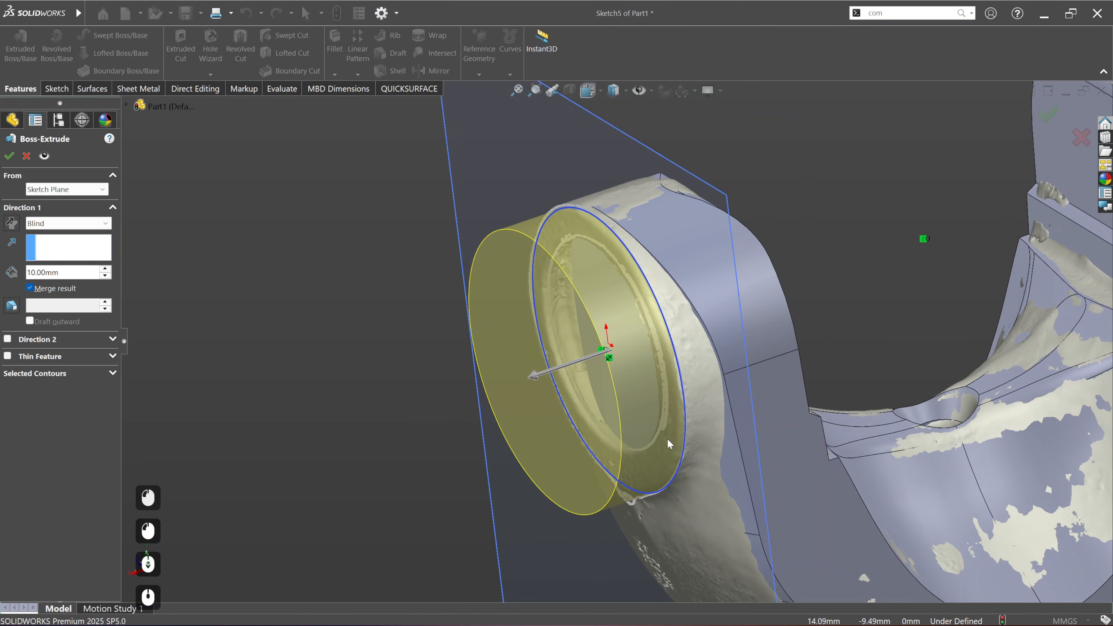
pyautogui.moveTo(534, 389)
pyautogui.mouseDown()
pyautogui.moveTo(521, 387)
pyautogui.moveTo(555, 378)
pyautogui.mouseUp()
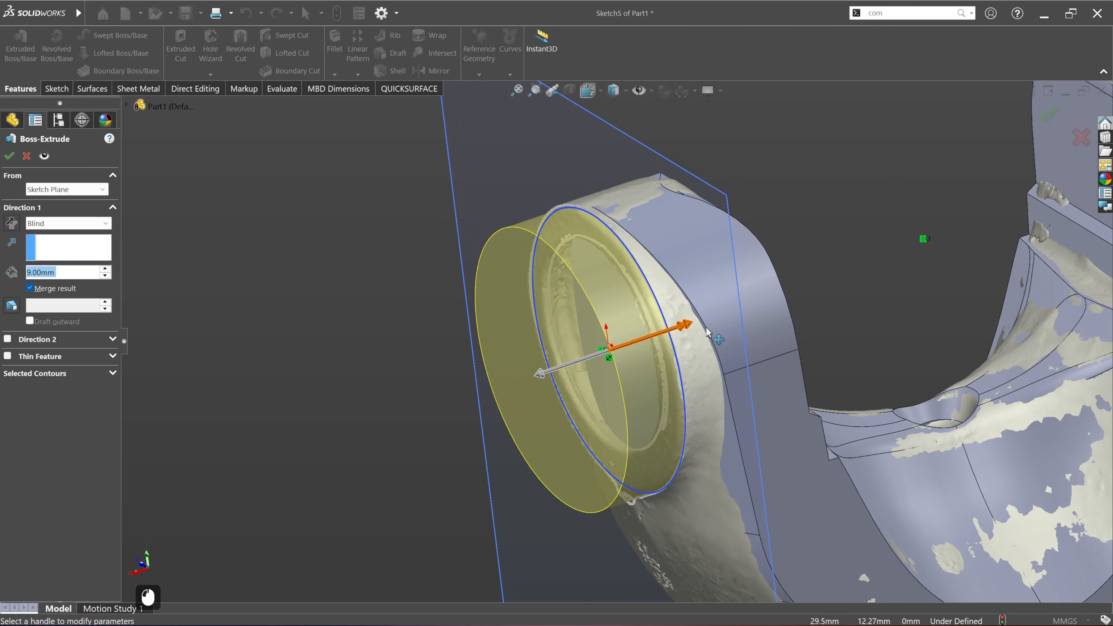
pyautogui.moveTo(693, 331)
pyautogui.mouseDown()
pyautogui.moveTo(741, 314)
pyautogui.moveTo(713, 325)
pyautogui.mouseUp()
pyautogui.moveTo(712, 325); pyautogui.dragTo(731, 340, button='middle')
pyautogui.keyDown('ctrl'); pyautogui.moveTo(604, 451); pyautogui.dragTo(575, 385, button='middle'); pyautogui.keyUp('ctrl')
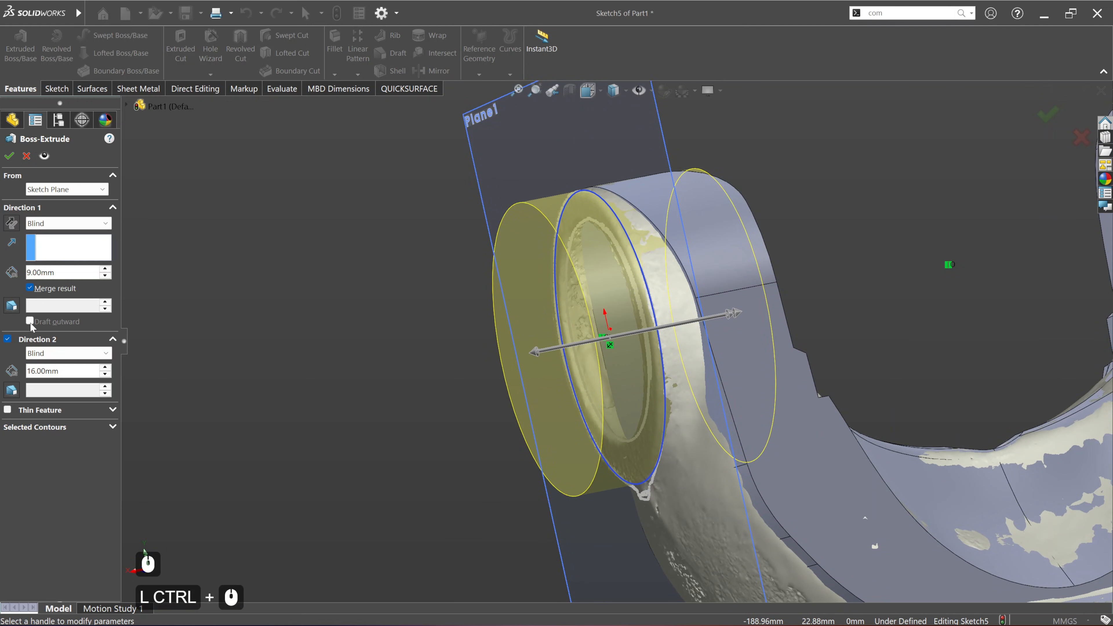
# Step: Add a 2-degree draft to both extrusion directions, with the second direction drafting outward
pyautogui.click(15, 308)
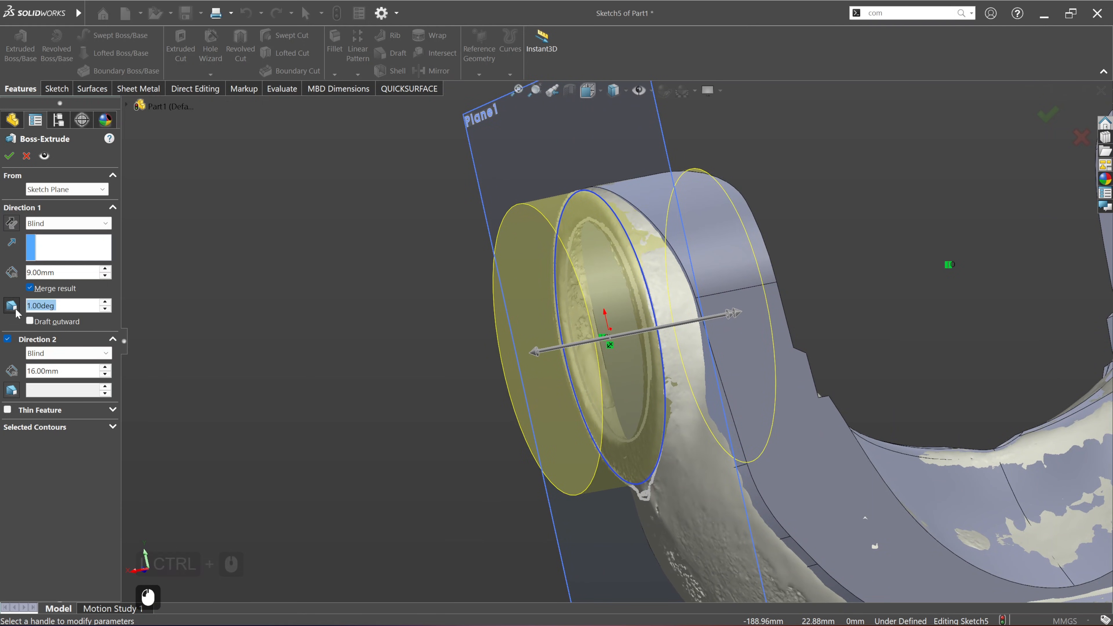
pyautogui.click(106, 302)
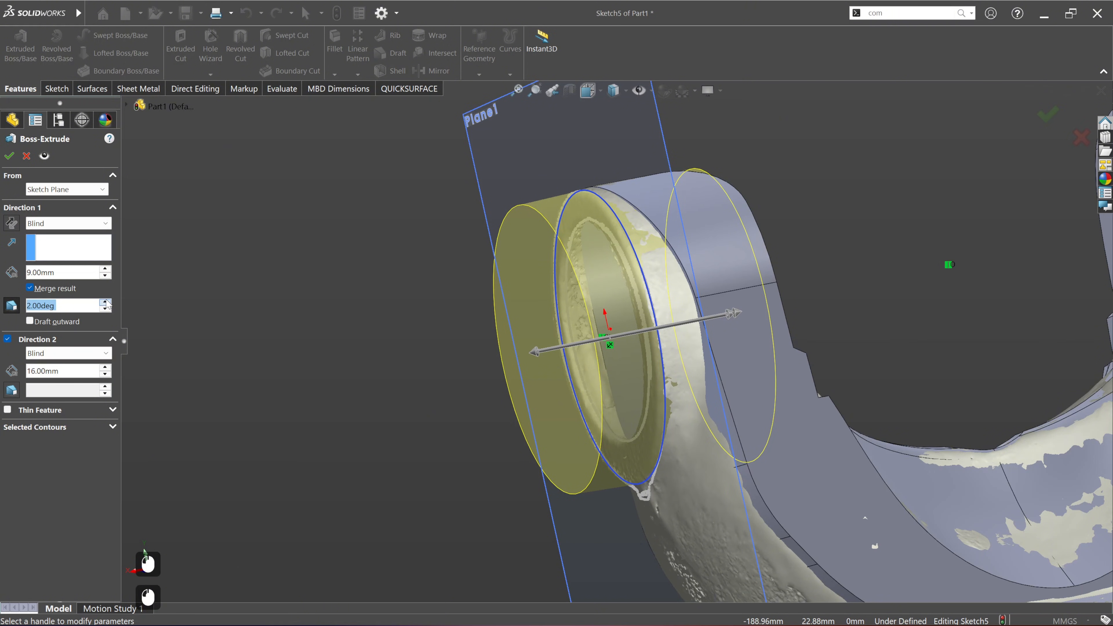
pyautogui.click(16, 386)
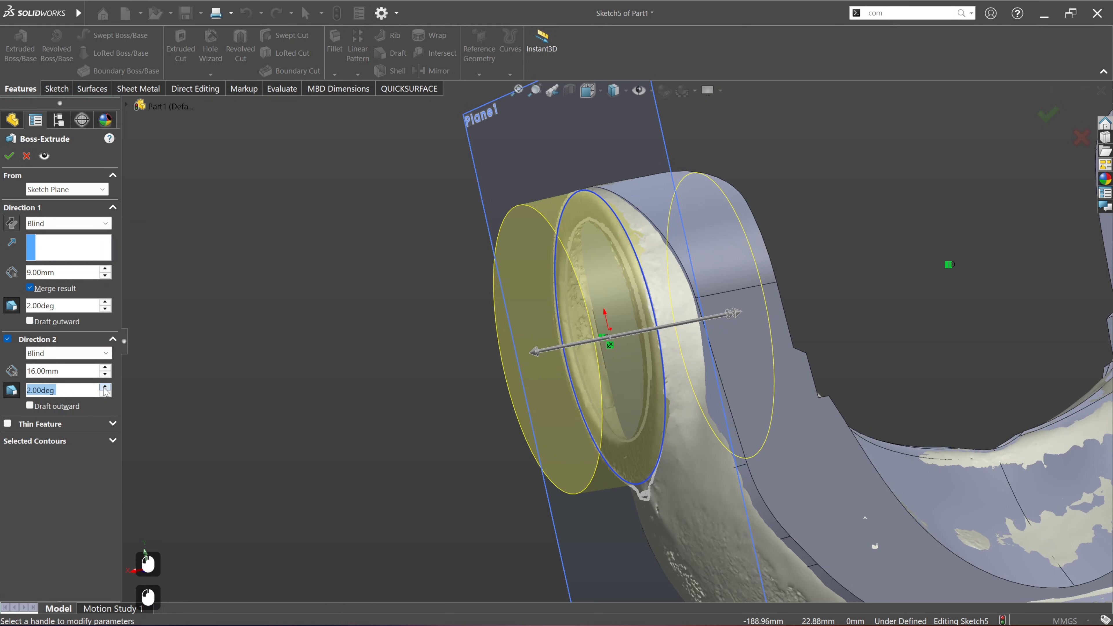
pyautogui.click(45, 408)
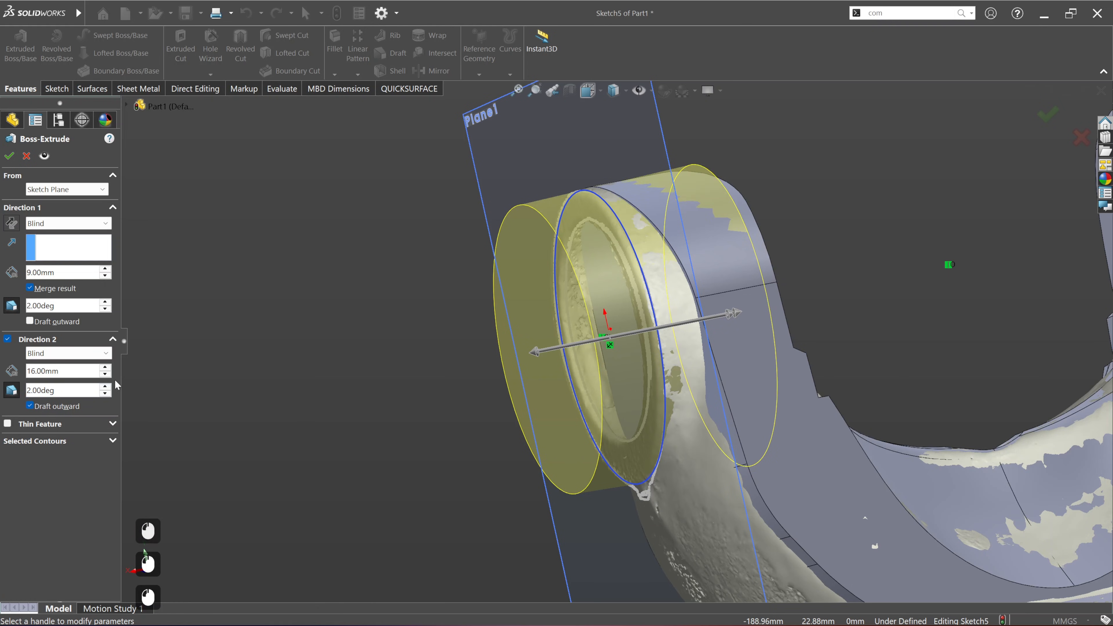
# Step: Set the draft angle to 4 degrees in both extrusion directions
pyautogui.moveTo(631, 458); pyautogui.dragTo(700, 317, button='middle')
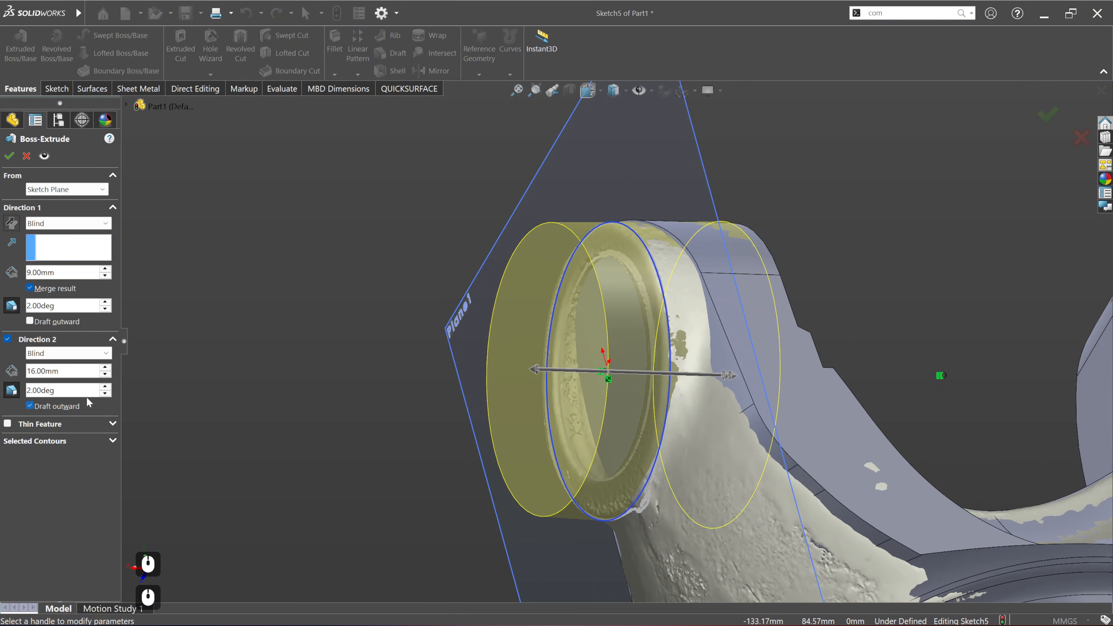
pyautogui.click(105, 388)
pyautogui.click(105, 387)
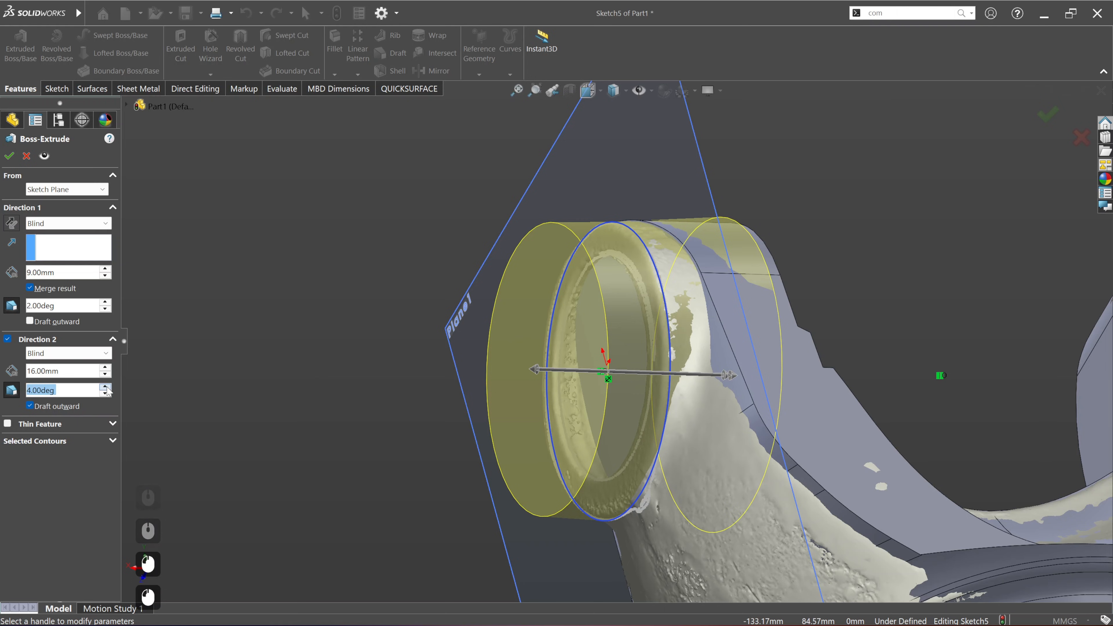
pyautogui.click(104, 303)
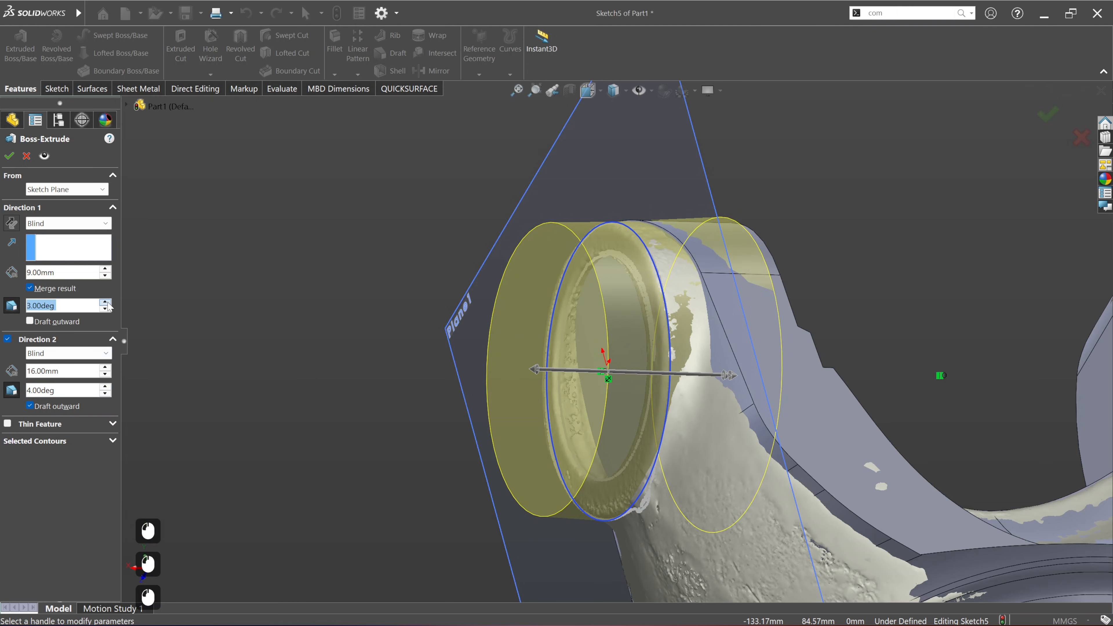
pyautogui.click(105, 302)
# Step: Reduce the second direction's depth to 9 mm and complete the boss extrusion
pyautogui.moveTo(689, 339); pyautogui.dragTo(736, 434, button='middle')
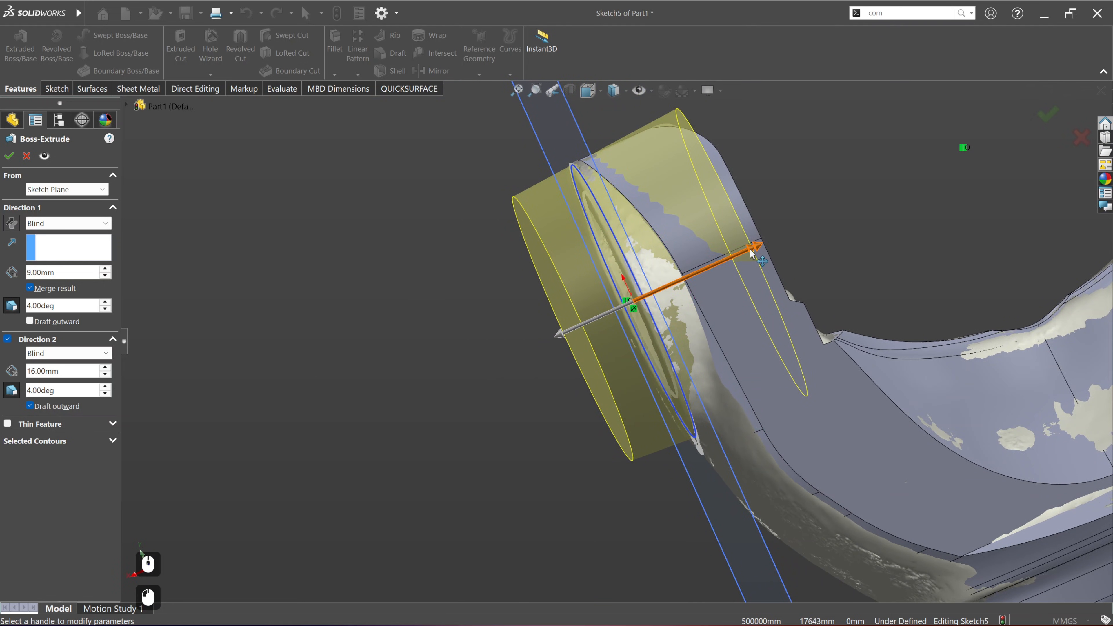
pyautogui.moveTo(751, 253); pyautogui.dragTo(693, 269)
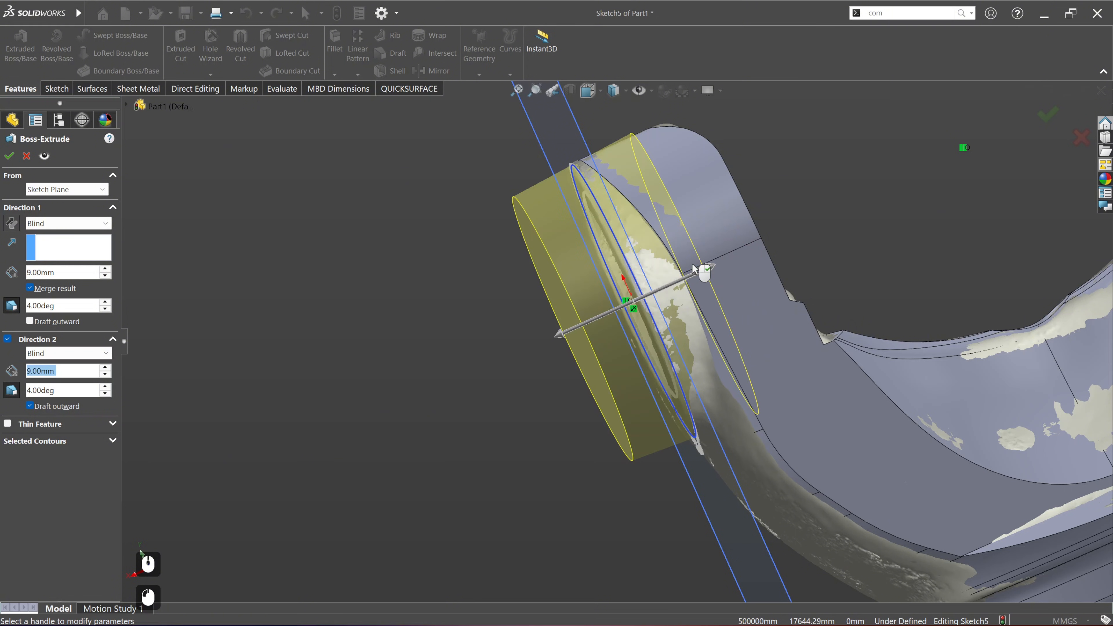
pyautogui.click(9, 156)
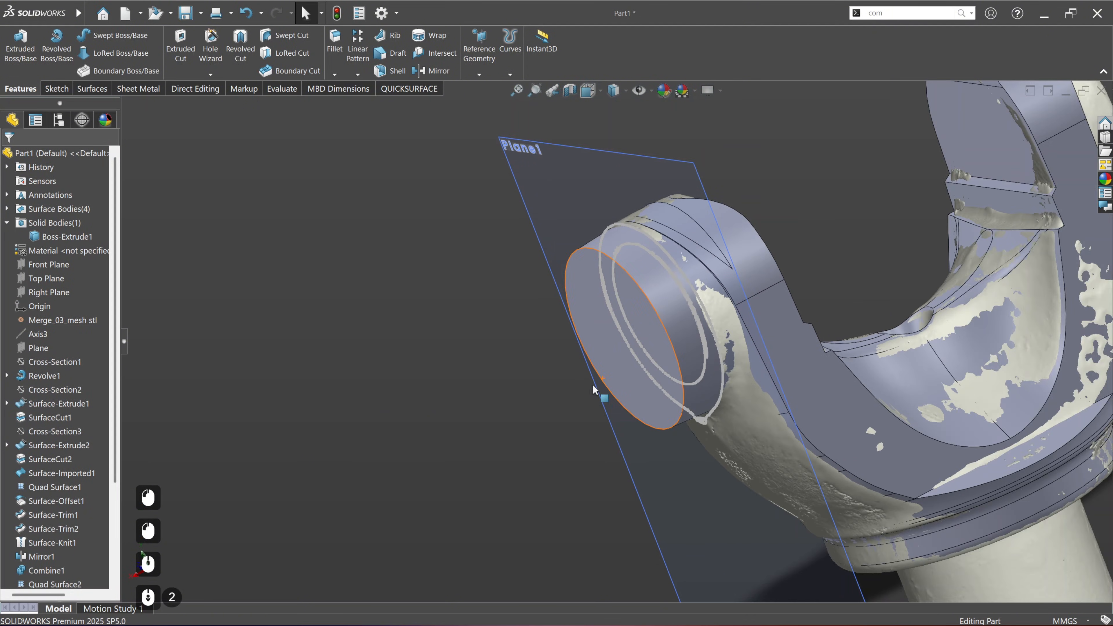
# Step: Hide the slicing plane Plane1 and inspect the new boss against the scan around the ear
pyautogui.rightClick(583, 155)
pyautogui.click(621, 127)
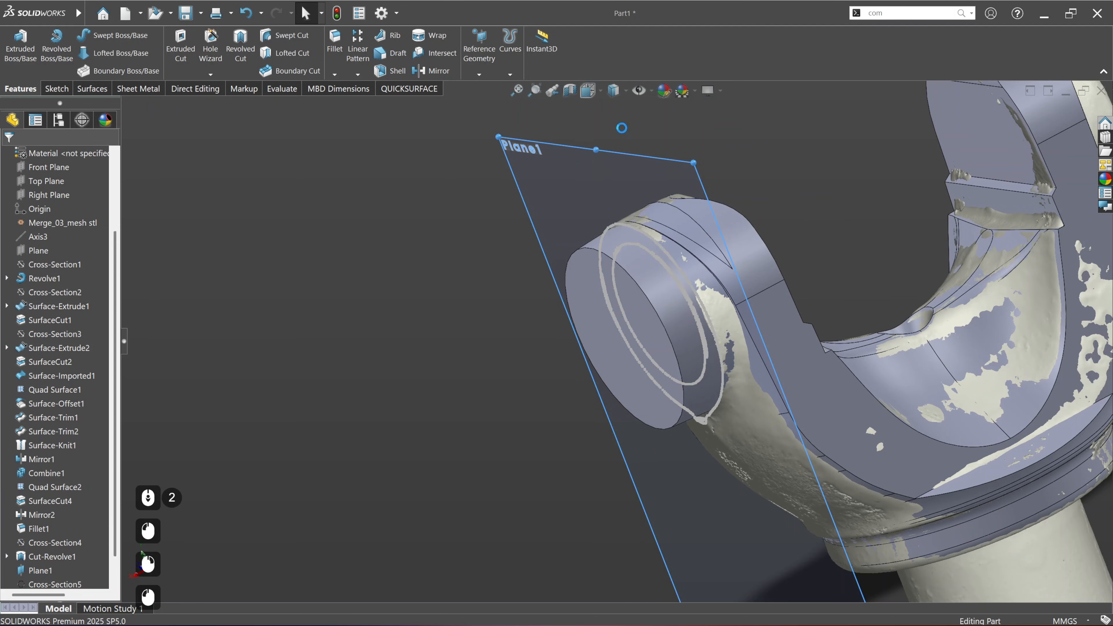
pyautogui.scroll(2, 752, 243)
pyautogui.moveTo(599, 324); pyautogui.dragTo(555, 266, button='middle')
pyautogui.scroll(4, 588, 200)
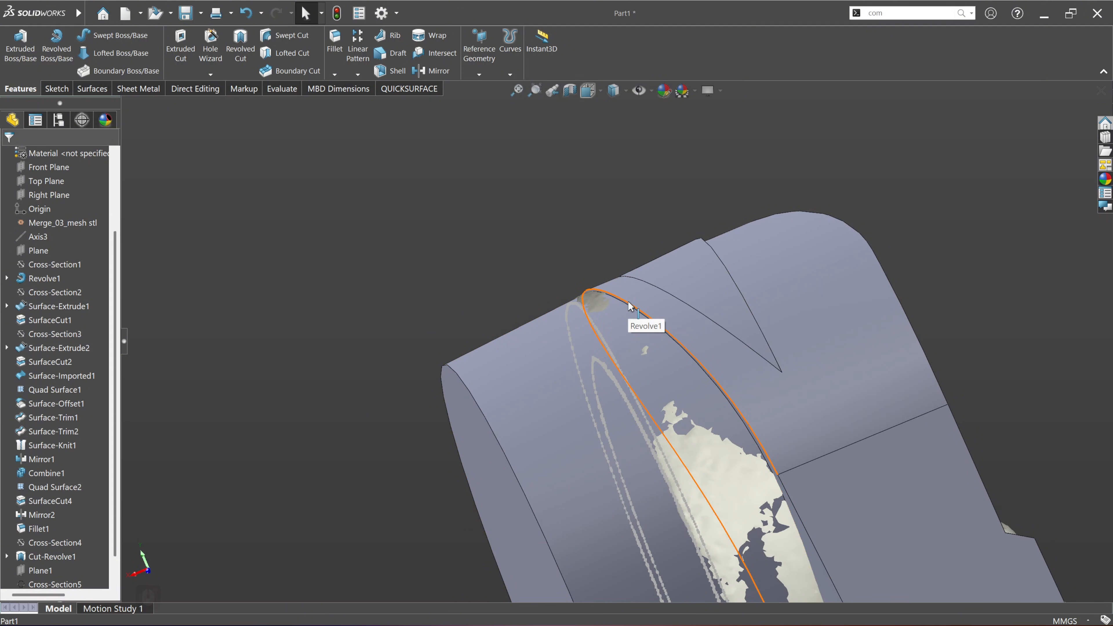
pyautogui.scroll(5, 626, 309)
pyautogui.scroll(-9, 621, 318)
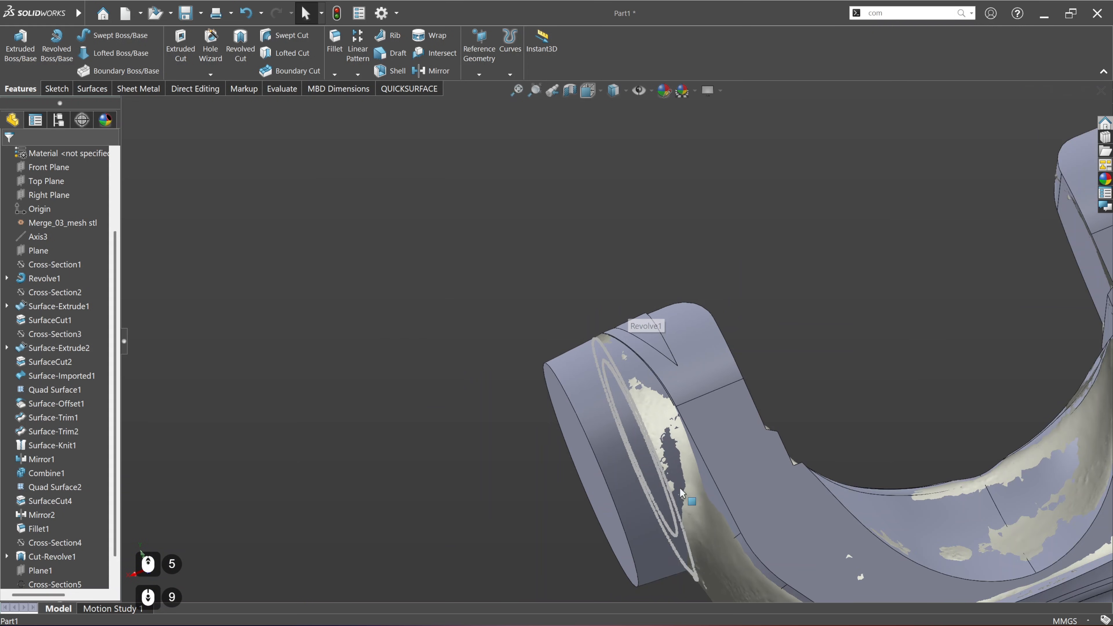
pyautogui.keyDown('ctrl'); pyautogui.moveTo(680, 493); pyautogui.dragTo(593, 317, button='middle'); pyautogui.keyUp('ctrl')
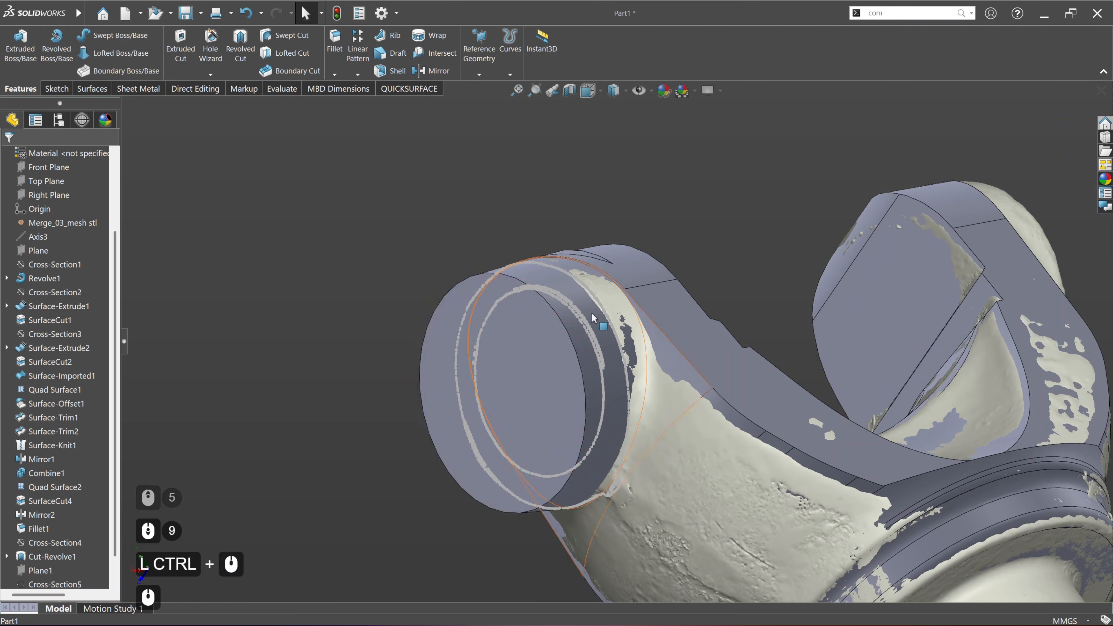
# Step: Compare the solid with the scan on a deviation colour map at 0.10 mm tolerance, checking the ear's ring
pyautogui.click(409, 89)
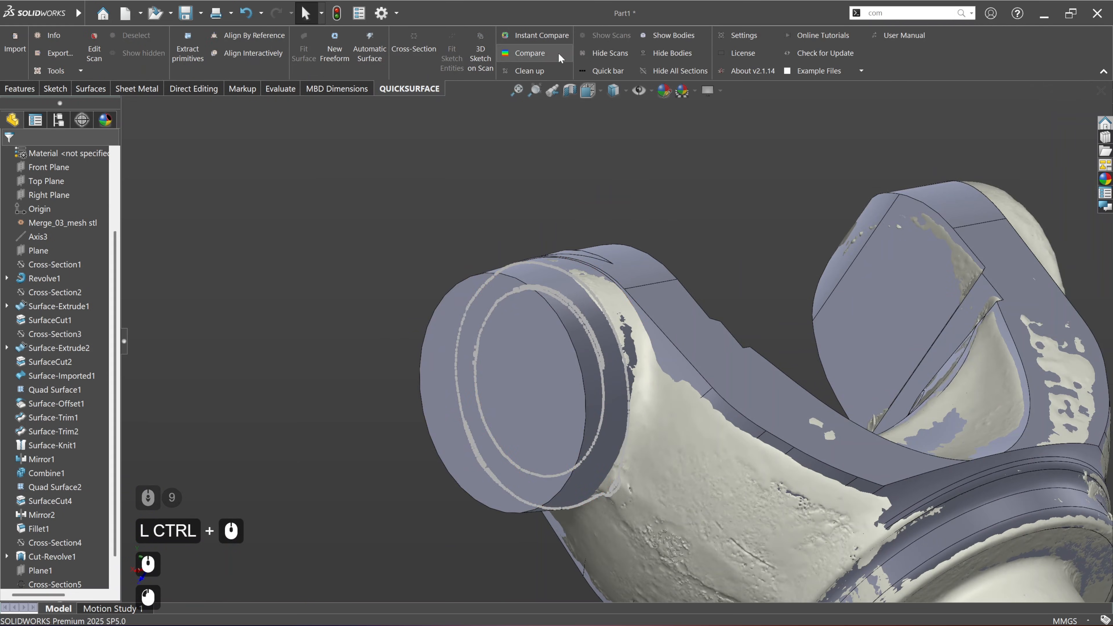
pyautogui.click(542, 54)
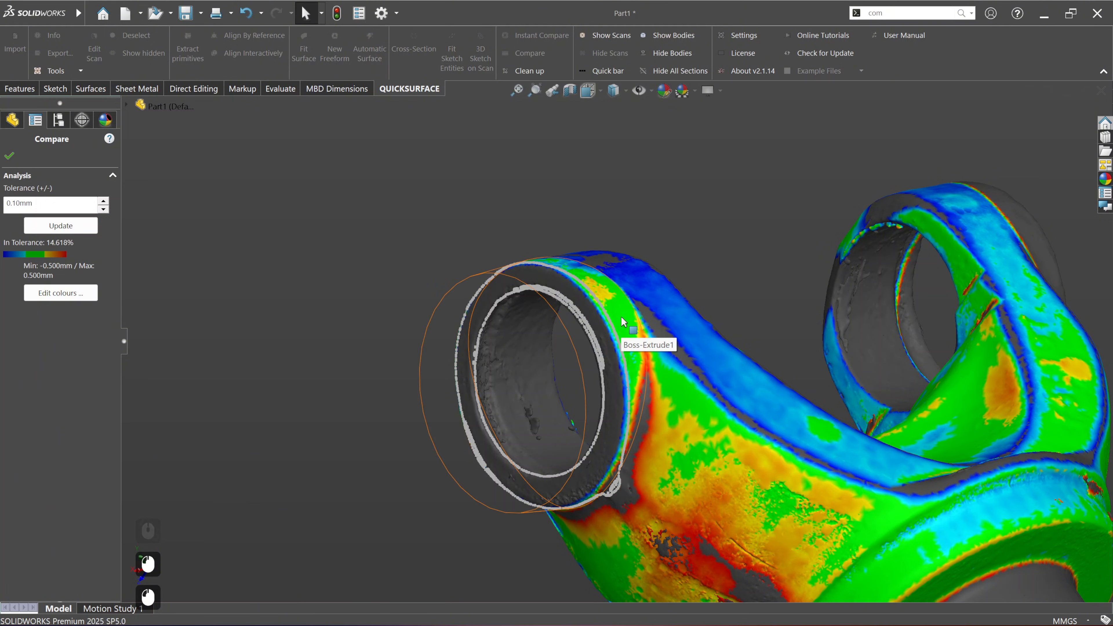
pyautogui.moveTo(623, 321); pyautogui.dragTo(643, 476, button='middle')
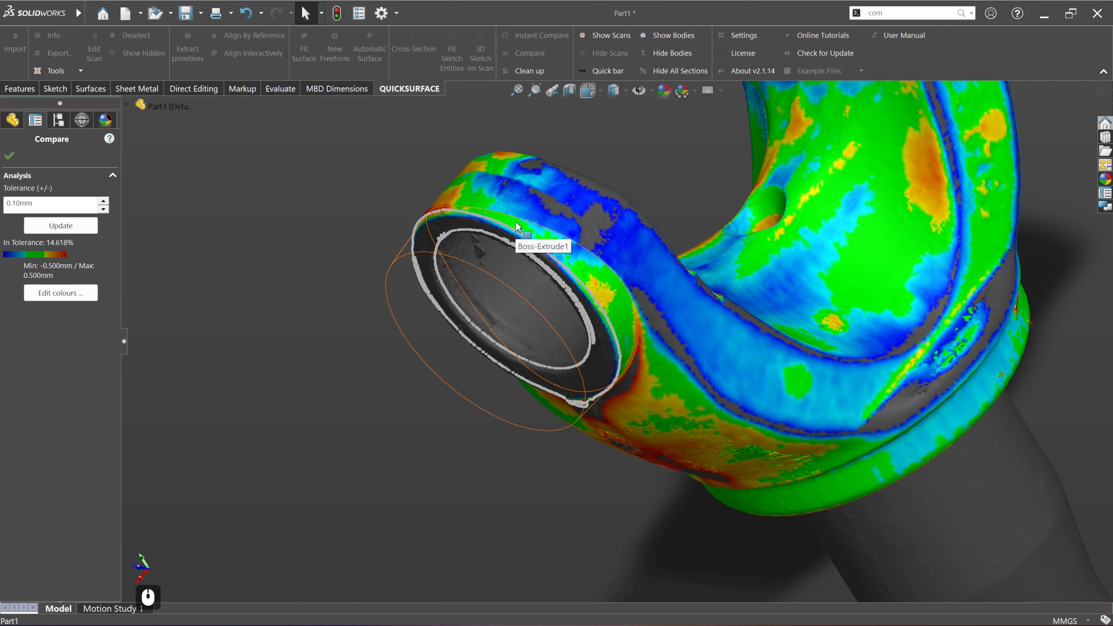
pyautogui.moveTo(530, 235); pyautogui.dragTo(478, 264, button='middle')
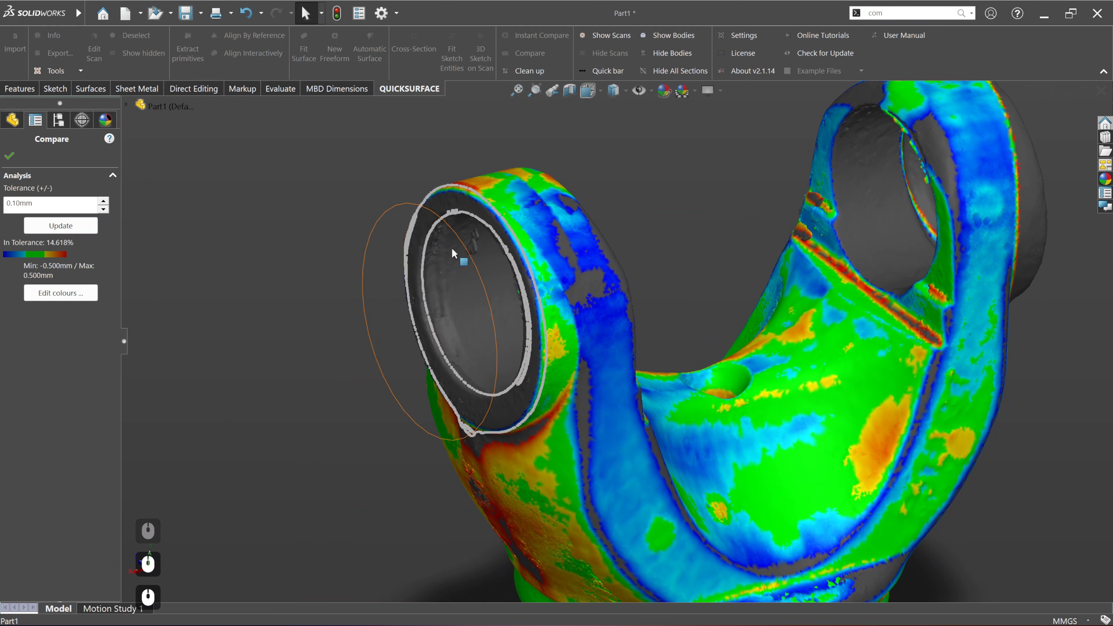
pyautogui.click(10, 156)
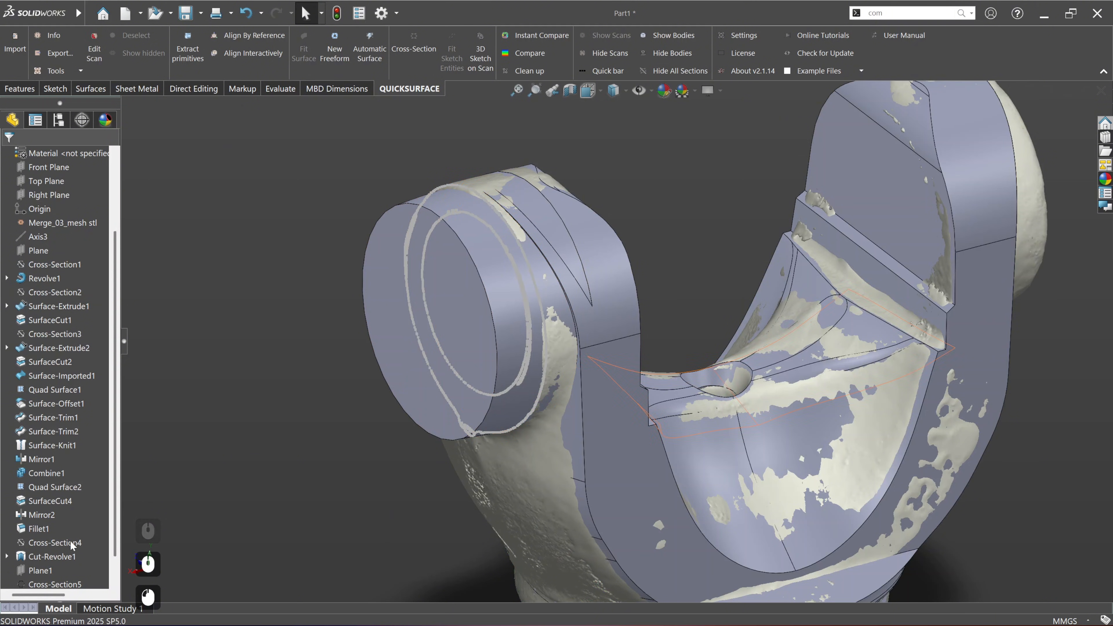
# Step: Hide the scan cross-section Cross-Section5 on the ear's ring
pyautogui.scroll(-12, 51, 538)
pyautogui.click(60, 557)
pyautogui.click(76, 542)
pyautogui.click(269, 442)
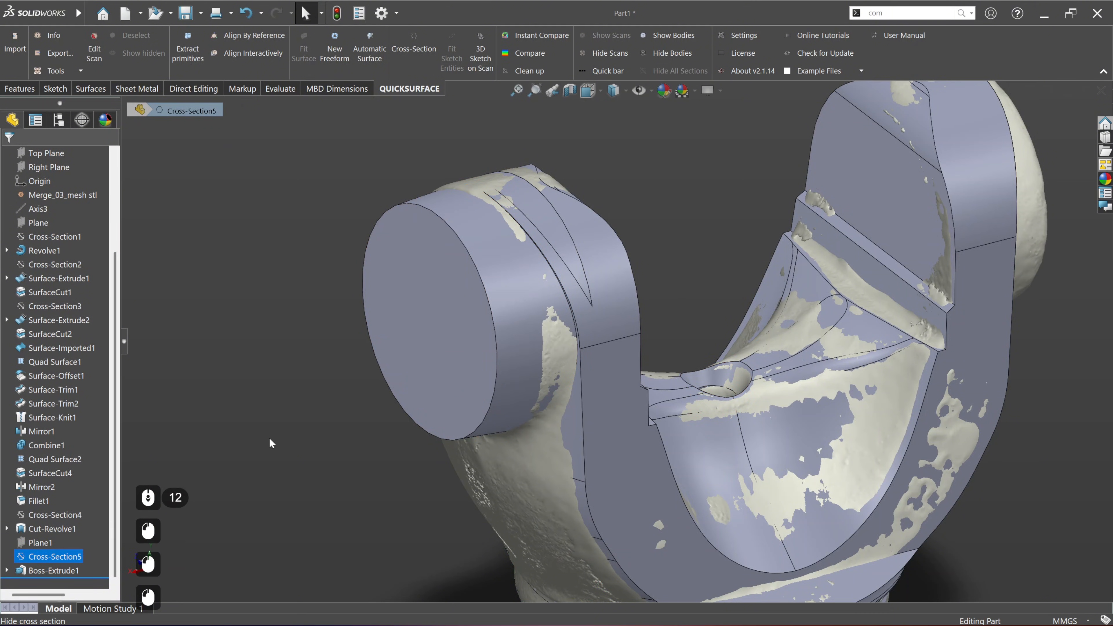
# Step: Edit Boss-Extrude1 so its second direction ends Up To Body on the yoke's solid body instead of at a blind depth
pyautogui.scroll(2, 543, 174)
pyautogui.moveTo(578, 276); pyautogui.dragTo(551, 221, button='middle')
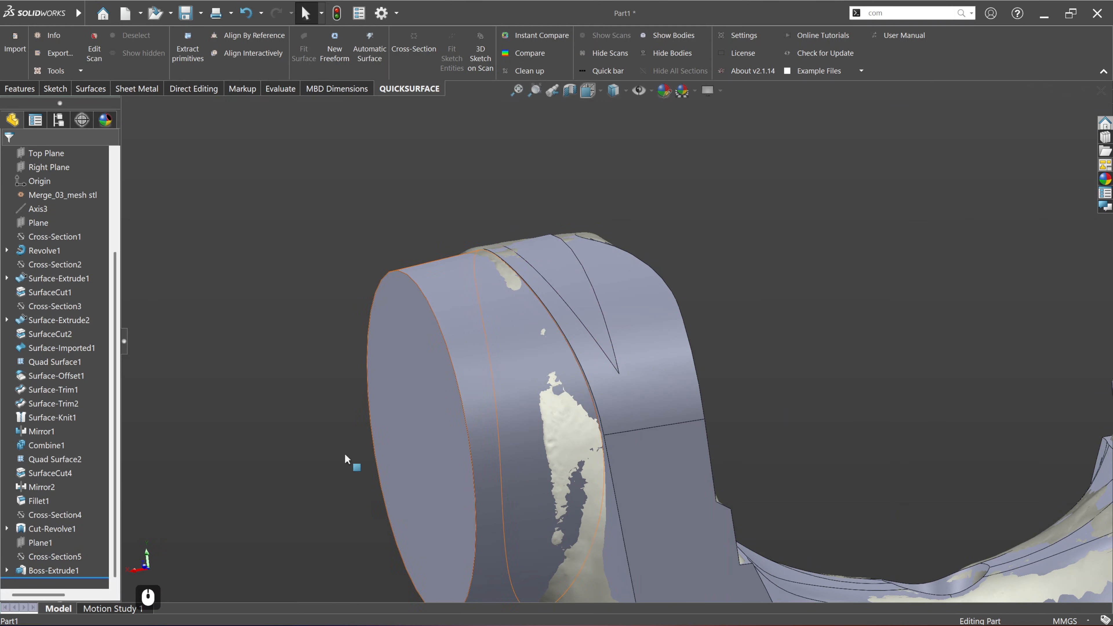
pyautogui.rightClick(49, 570)
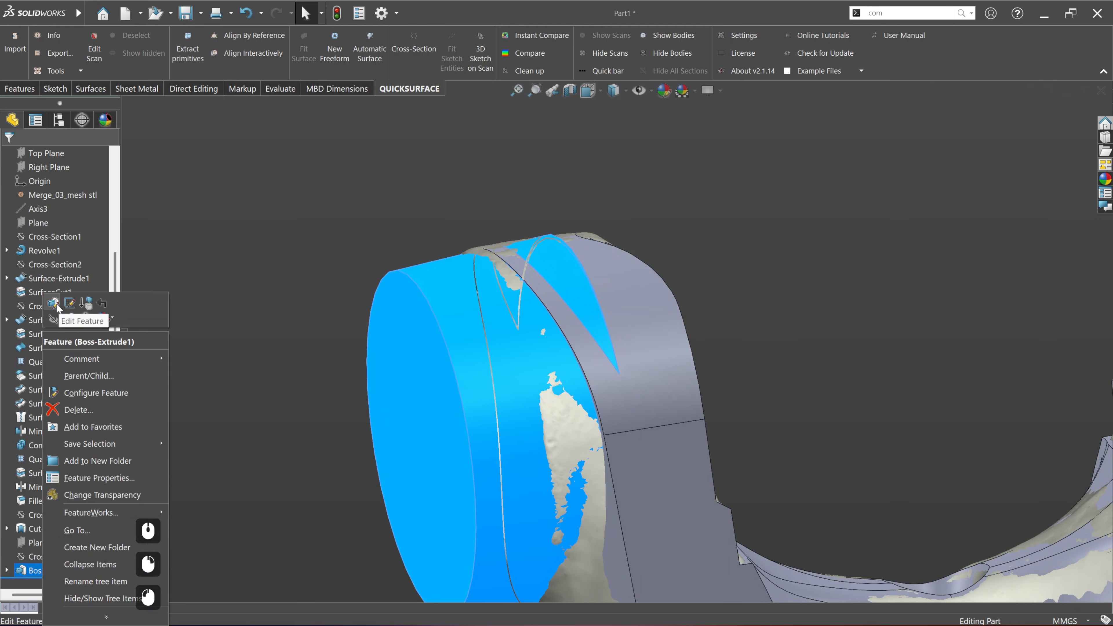
pyautogui.click(71, 307)
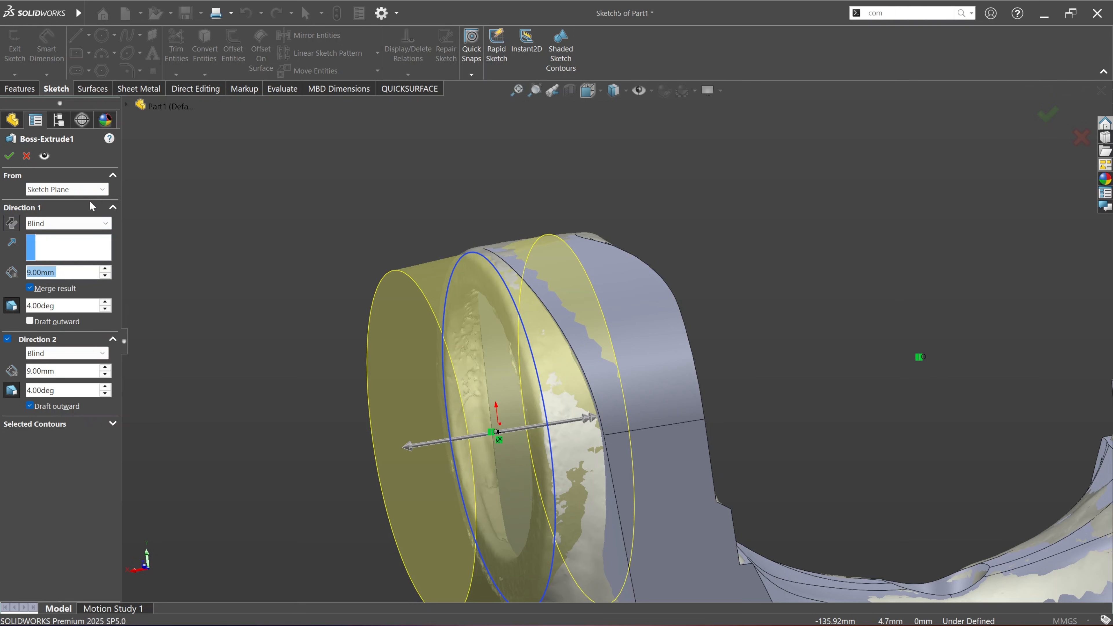
pyautogui.click(95, 353)
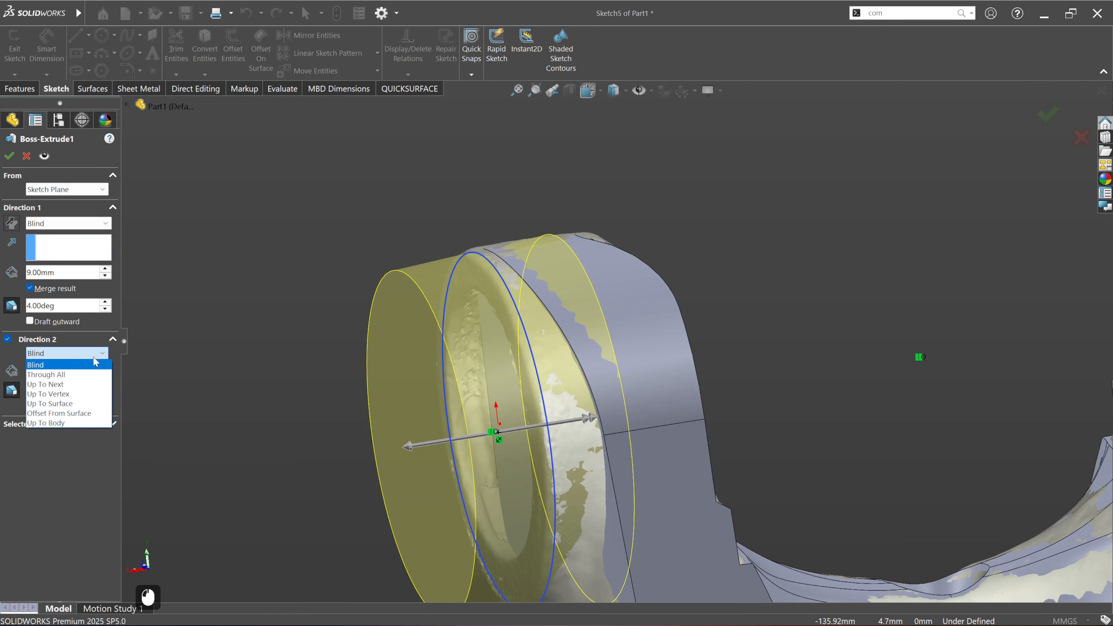
pyautogui.click(75, 424)
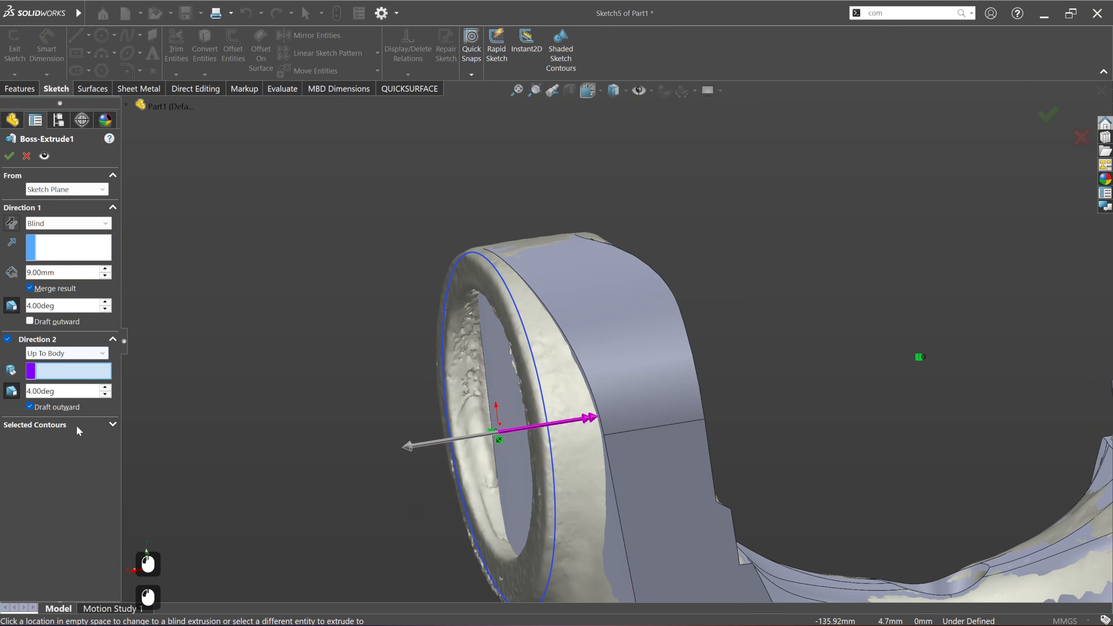
pyautogui.click(658, 485)
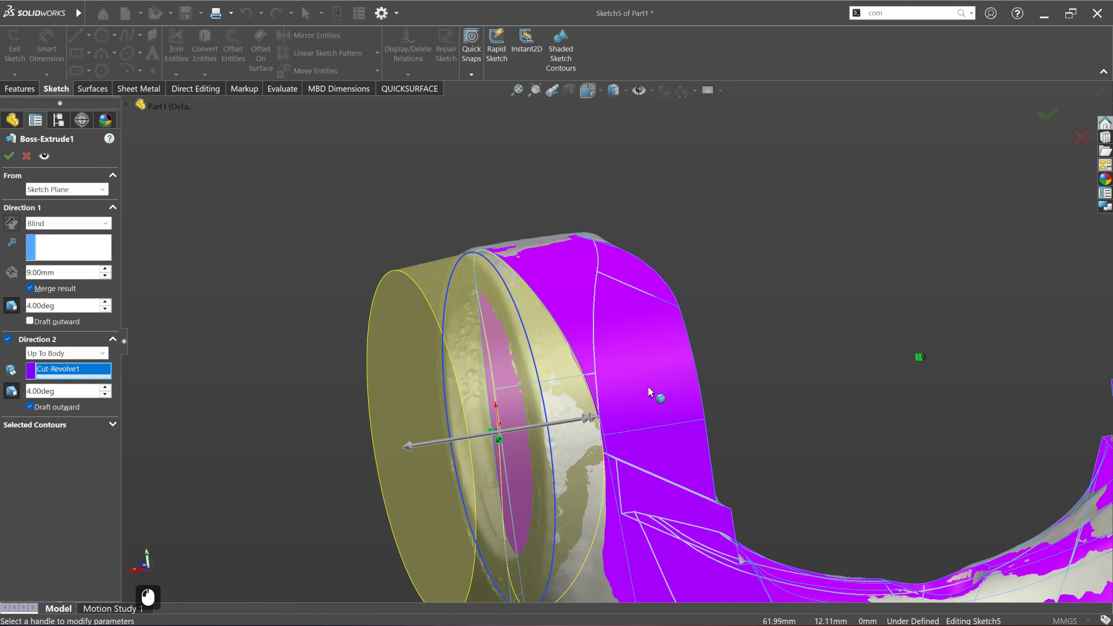
pyautogui.keyDown('ctrl'); pyautogui.moveTo(638, 393); pyautogui.dragTo(627, 330, button='middle'); pyautogui.keyUp('ctrl')
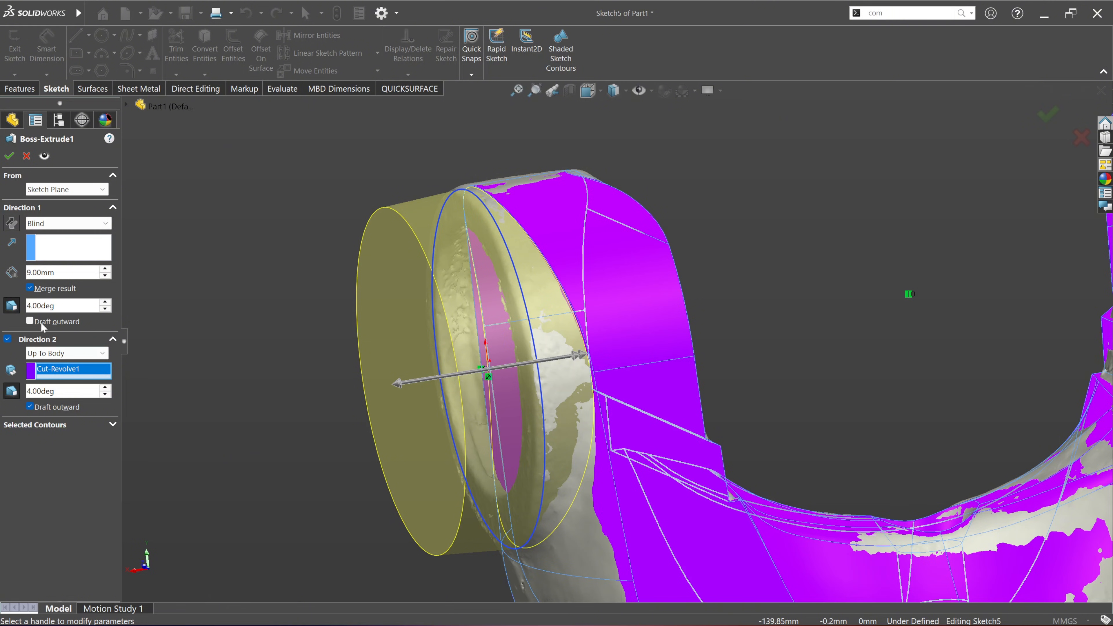
pyautogui.click(8, 156)
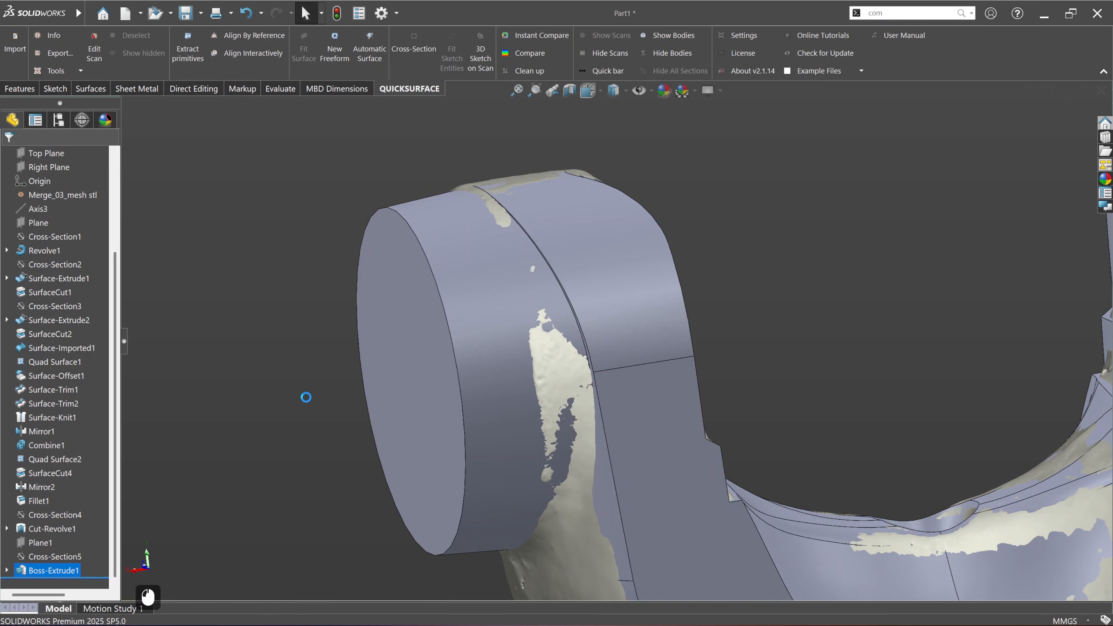
# Step: Turn on Instant Compare to colour the scan by its deviation from the solid around both ears
pyautogui.scroll(-2, 305, 393)
pyautogui.moveTo(631, 441)
pyautogui.keyDown('ctrl'); pyautogui.mouseDown(button='middle')
pyautogui.moveTo(631, 414)
pyautogui.moveTo(607, 406)
pyautogui.moveTo(618, 408)
pyautogui.mouseUp(button='middle'); pyautogui.keyUp('ctrl')
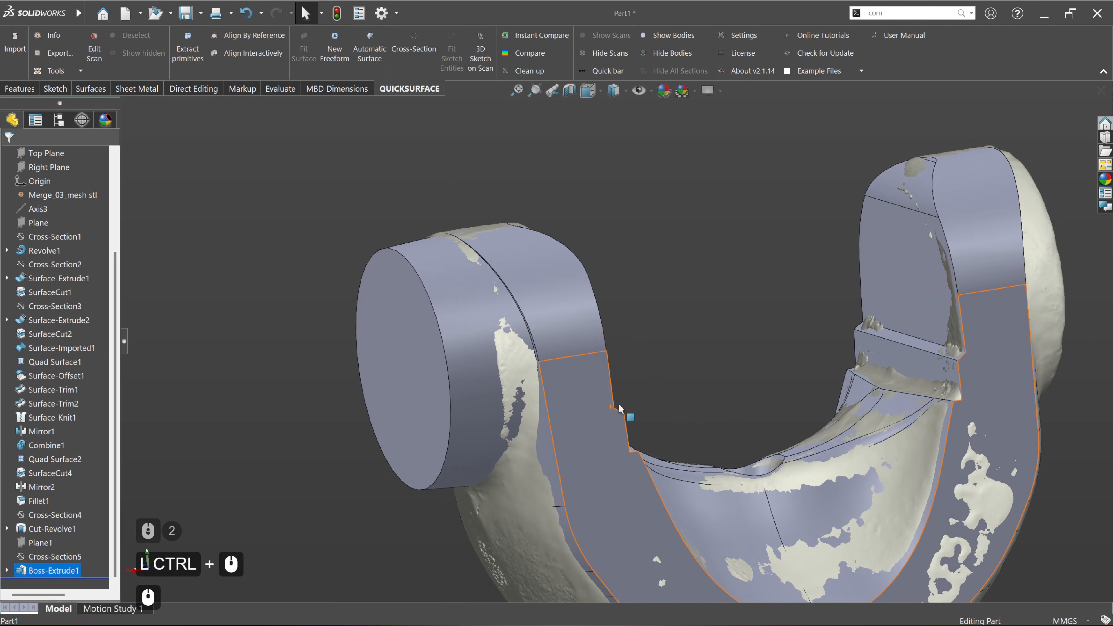
pyautogui.click(33, 92)
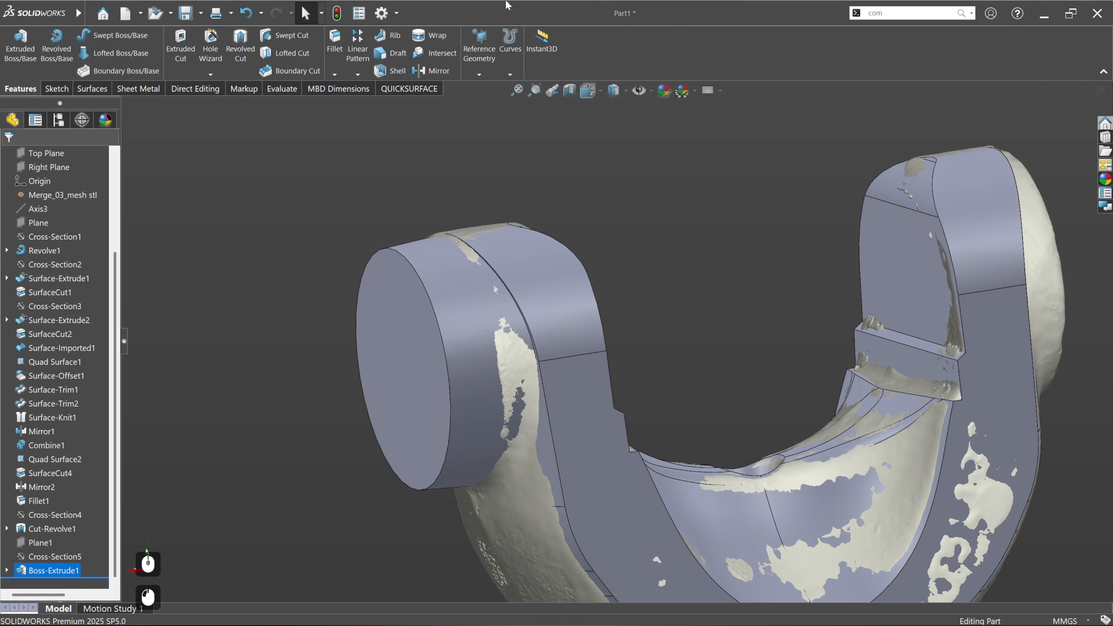
pyautogui.click(422, 90)
pyautogui.click(535, 35)
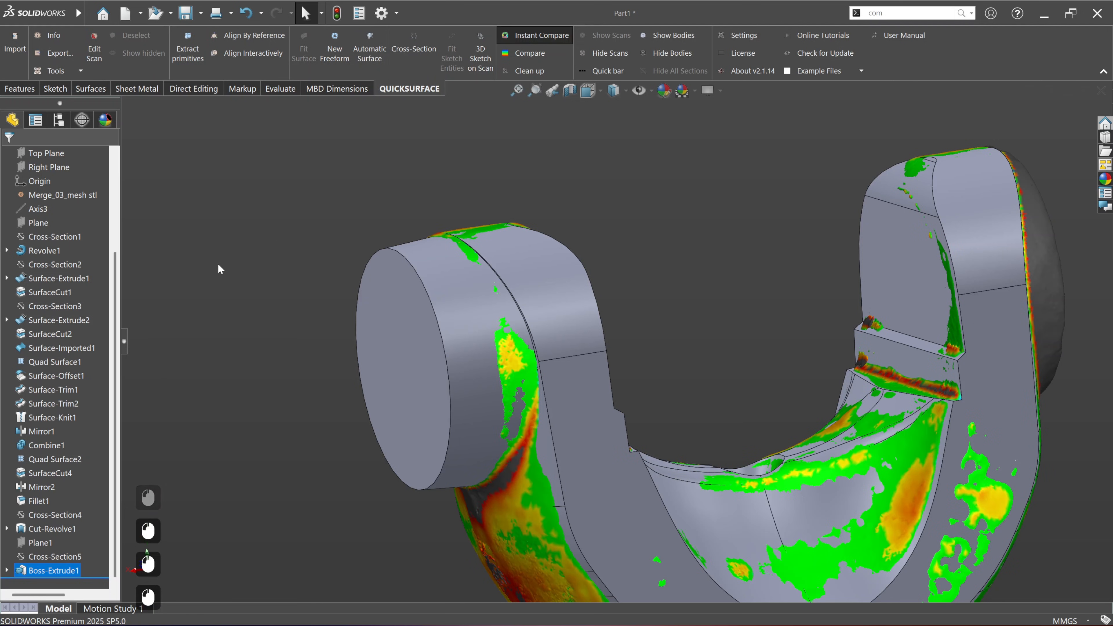
# Step: Pull the boss's flat outer end face inward until it meets the scanned rim of the ear's ring
pyautogui.click(389, 354)
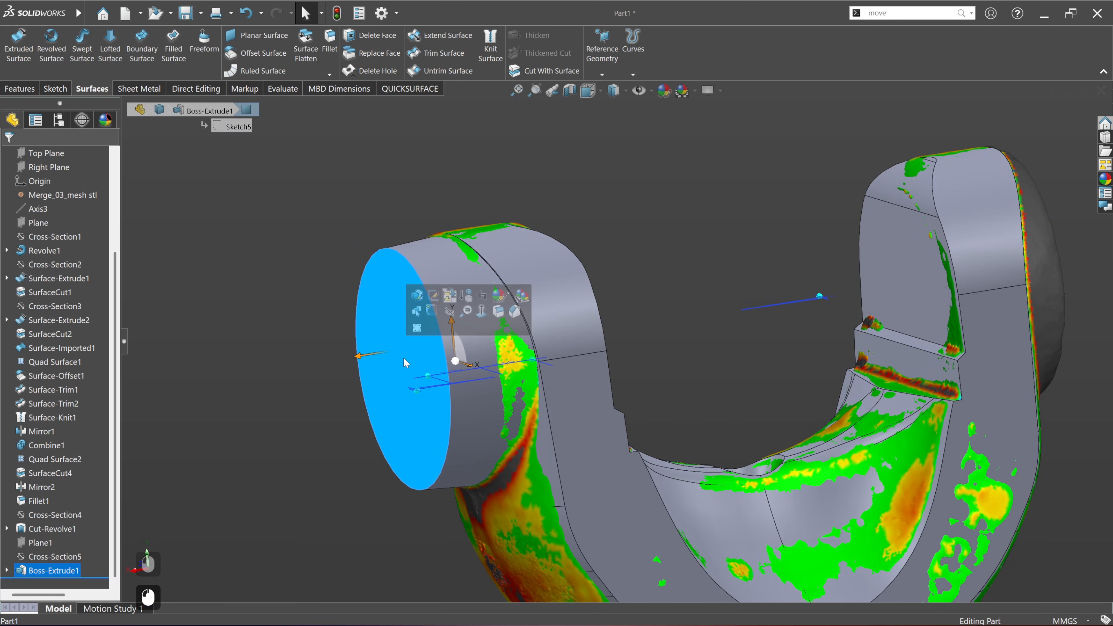
pyautogui.moveTo(403, 358); pyautogui.dragTo(480, 409, button='middle')
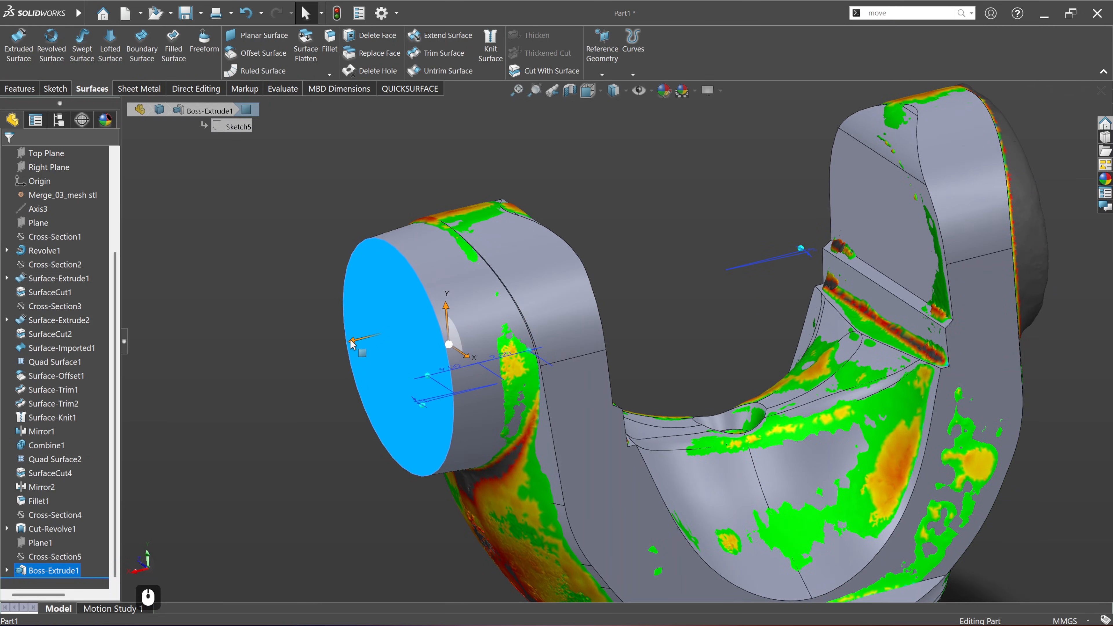
pyautogui.moveTo(351, 341); pyautogui.dragTo(397, 337)
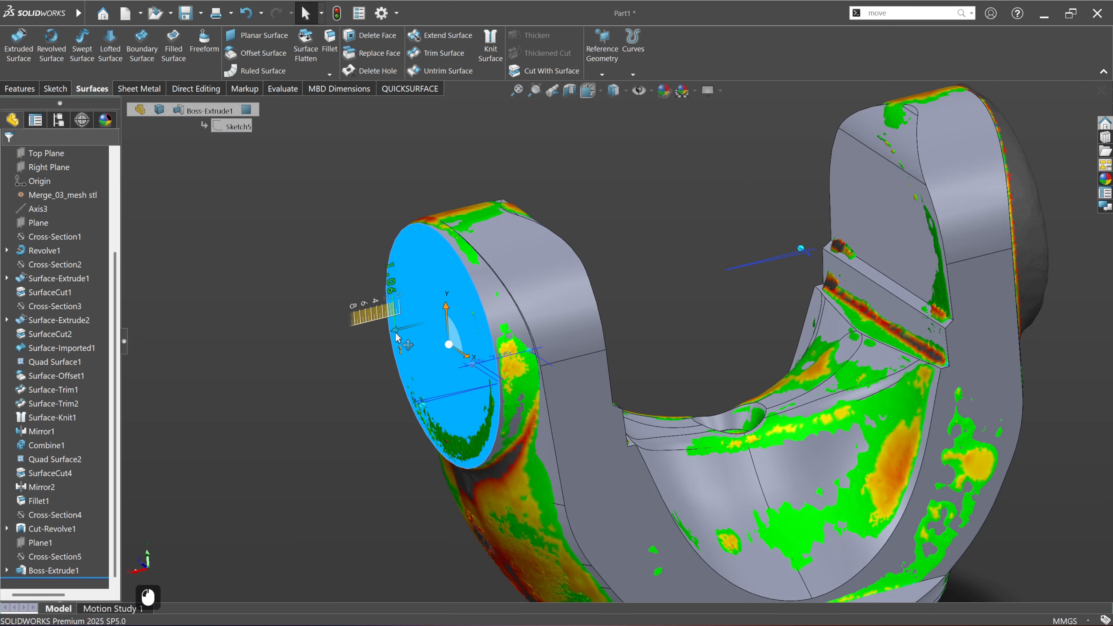
pyautogui.moveTo(439, 367); pyautogui.dragTo(527, 386, button='middle')
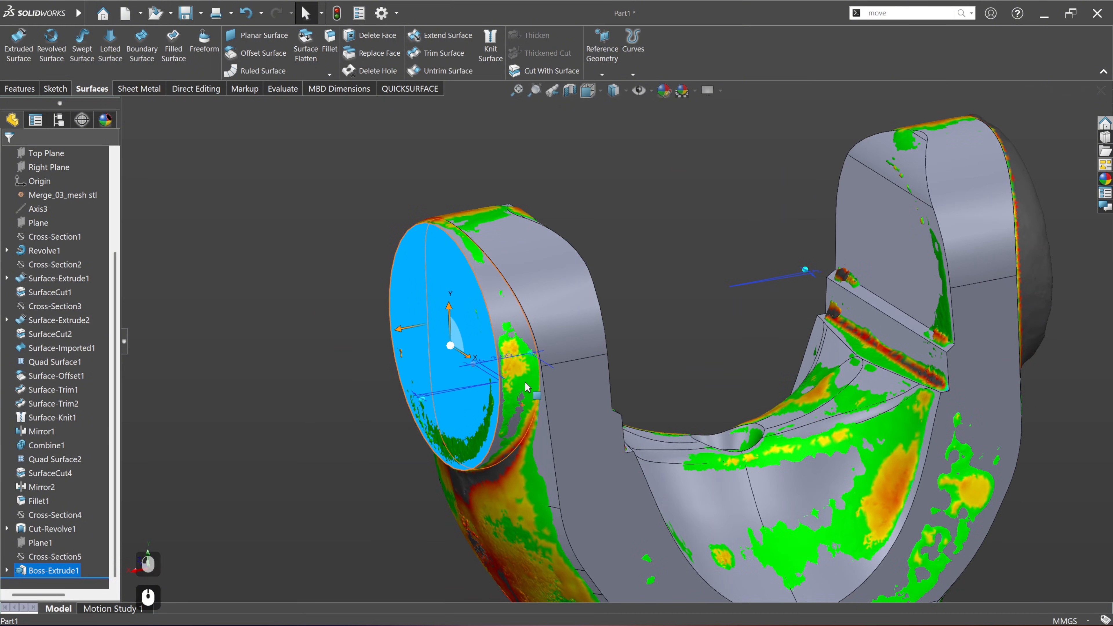
pyautogui.click(277, 338)
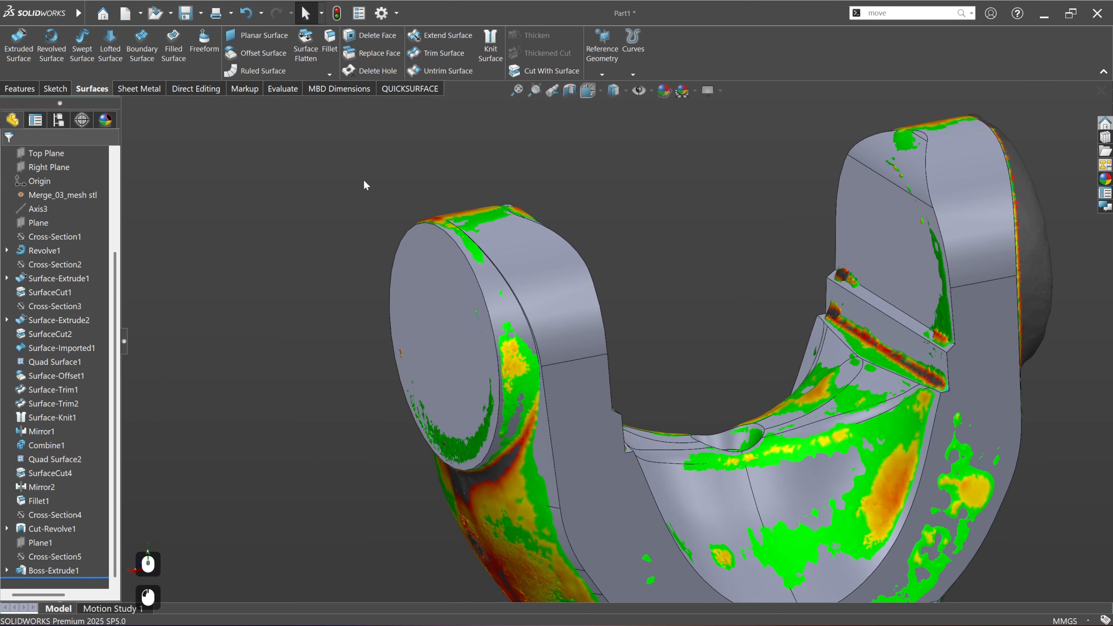
# Step: Turn off Instant3D face dragging and the Instant Compare deviation colours
pyautogui.click(21, 89)
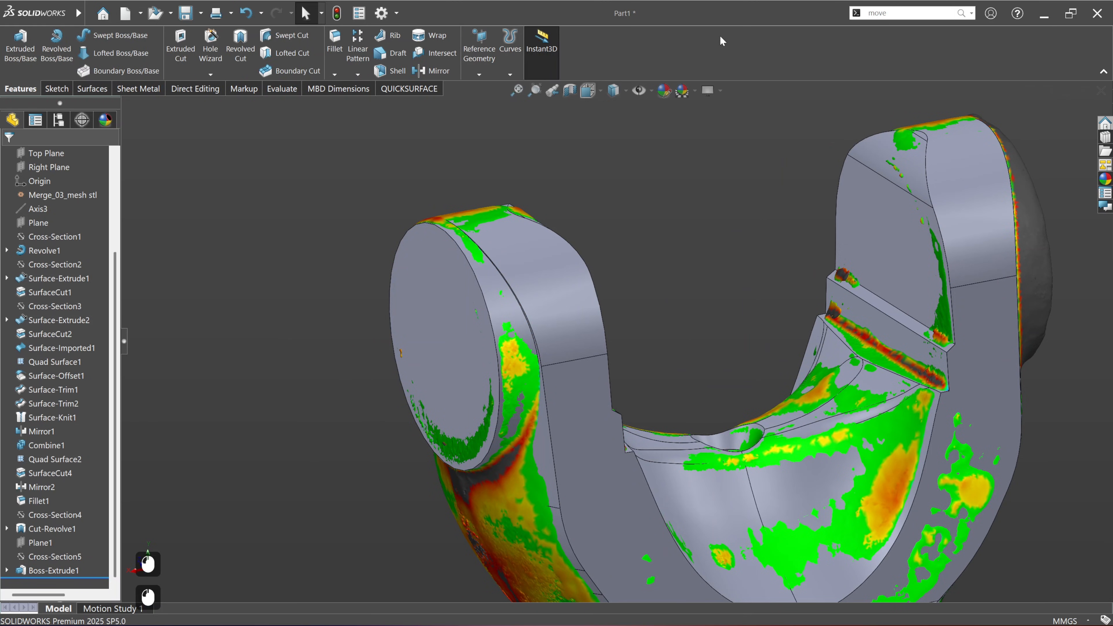
pyautogui.click(544, 66)
pyautogui.click(396, 92)
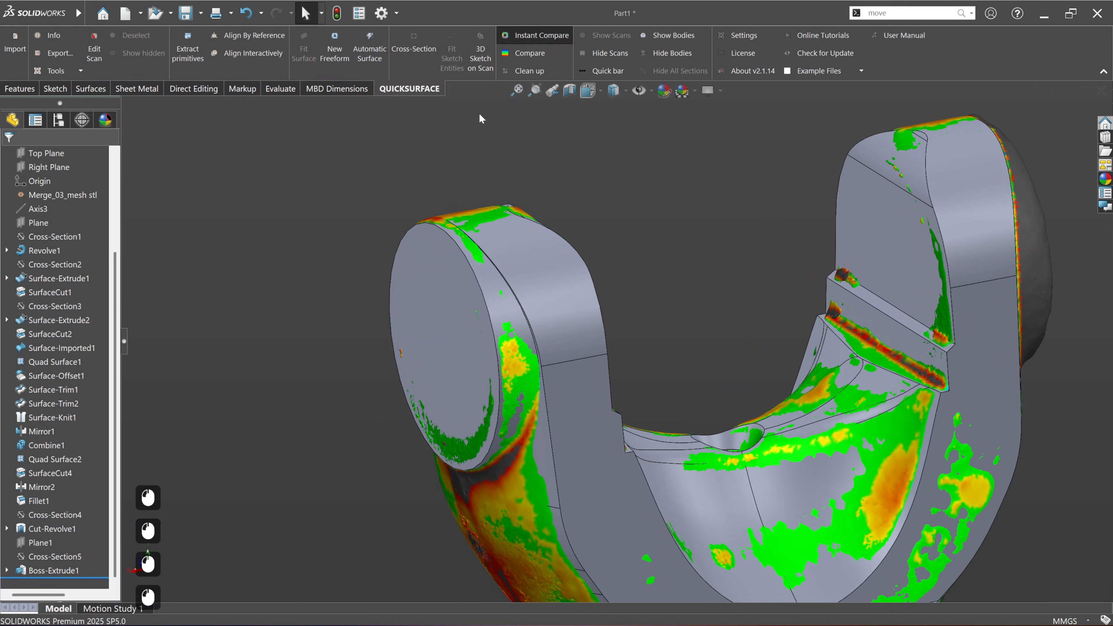
pyautogui.click(542, 36)
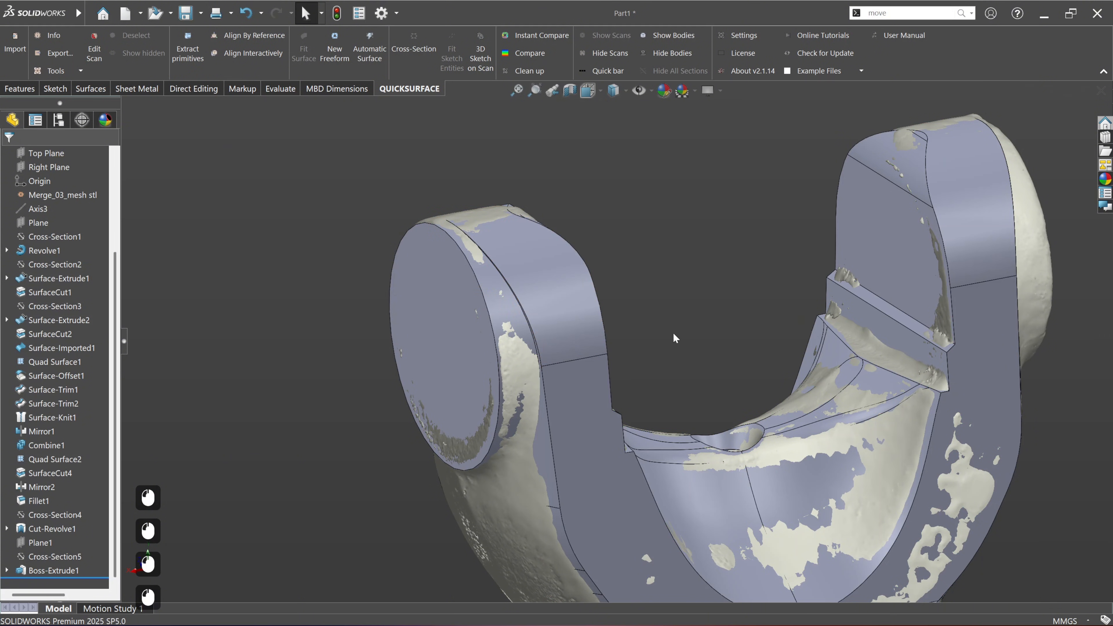
# Step: Examine the shortened boss against the scan, especially its rim and the junction with the yoke arm
pyautogui.moveTo(673, 333); pyautogui.dragTo(481, 227, button='middle')
pyautogui.scroll(-6, 550, 296)
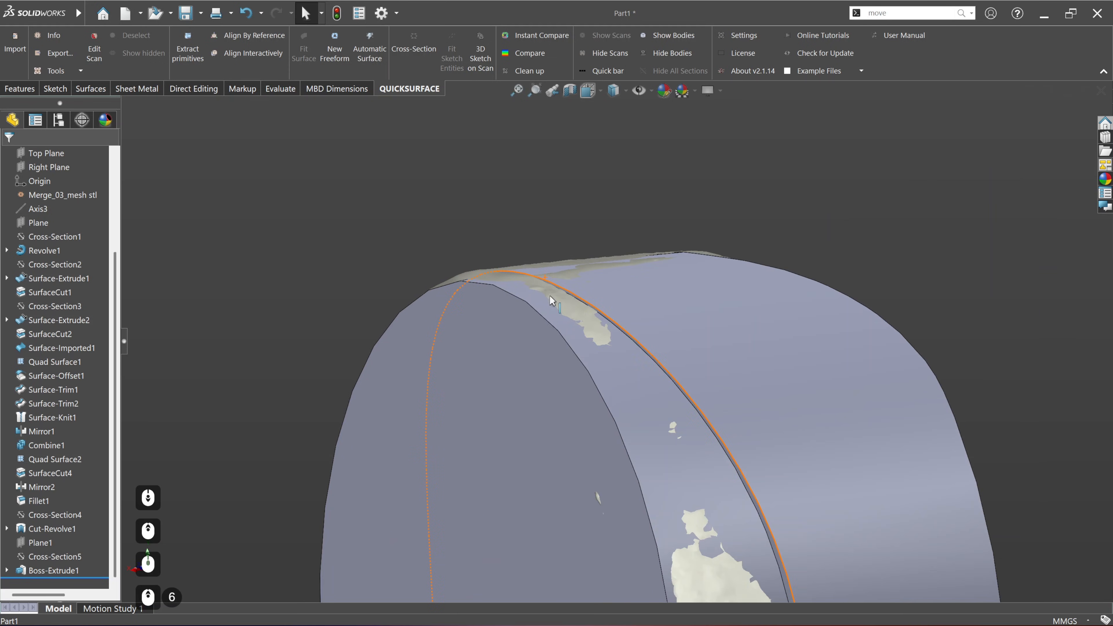
pyautogui.scroll(8, 573, 294)
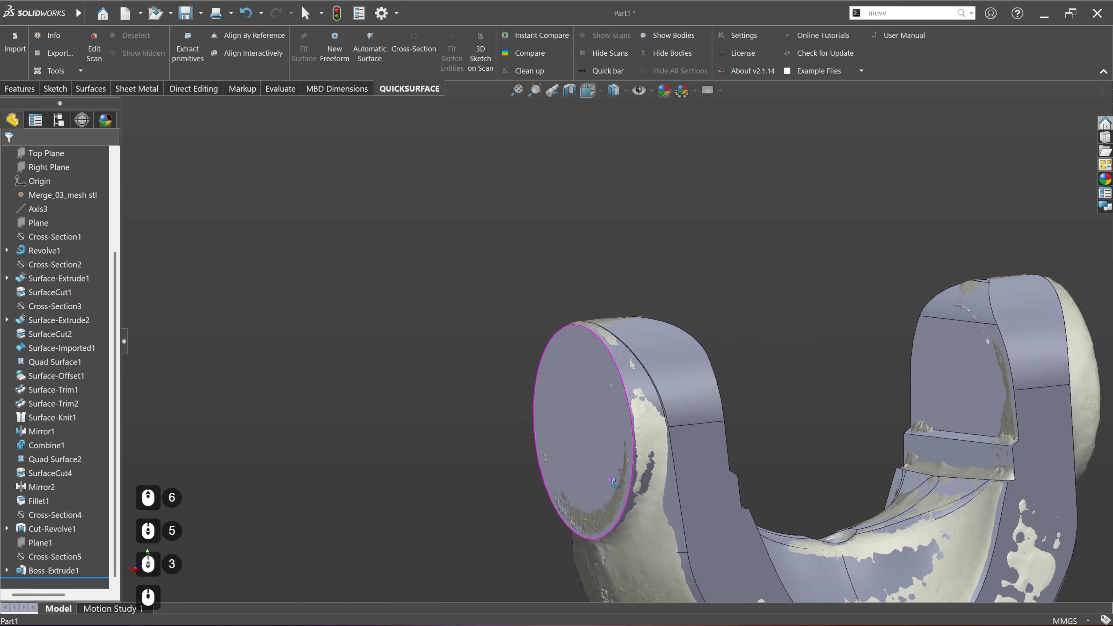
pyautogui.scroll(-2, 685, 487)
pyautogui.moveTo(685, 487); pyautogui.dragTo(607, 452, button='middle')
pyautogui.scroll(2, 666, 543)
pyautogui.scroll(-3, 665, 542)
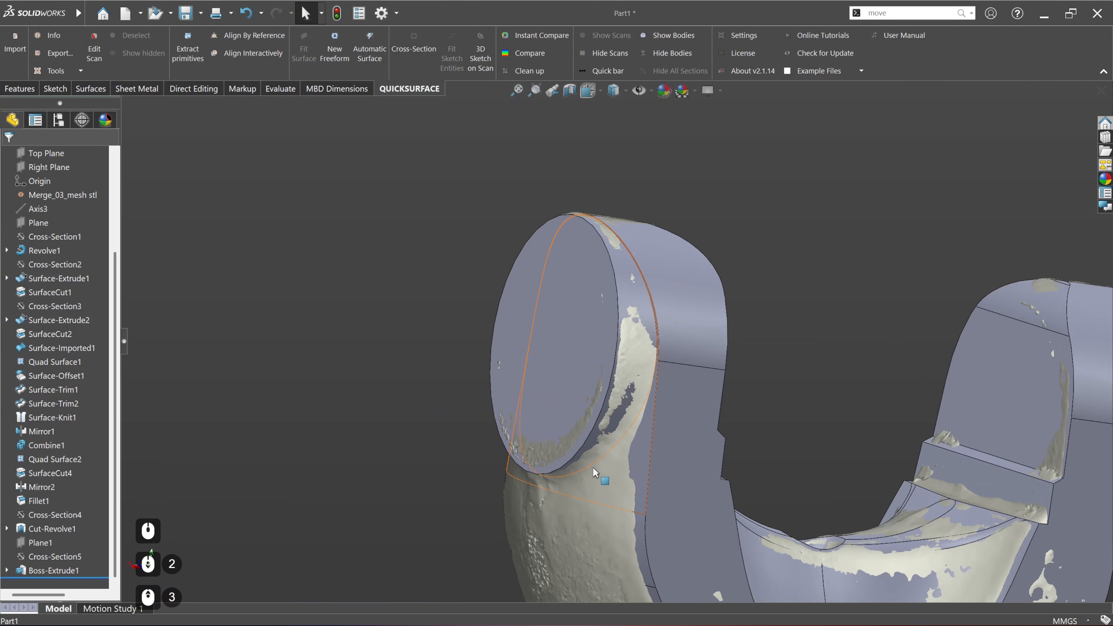
pyautogui.click(618, 479)
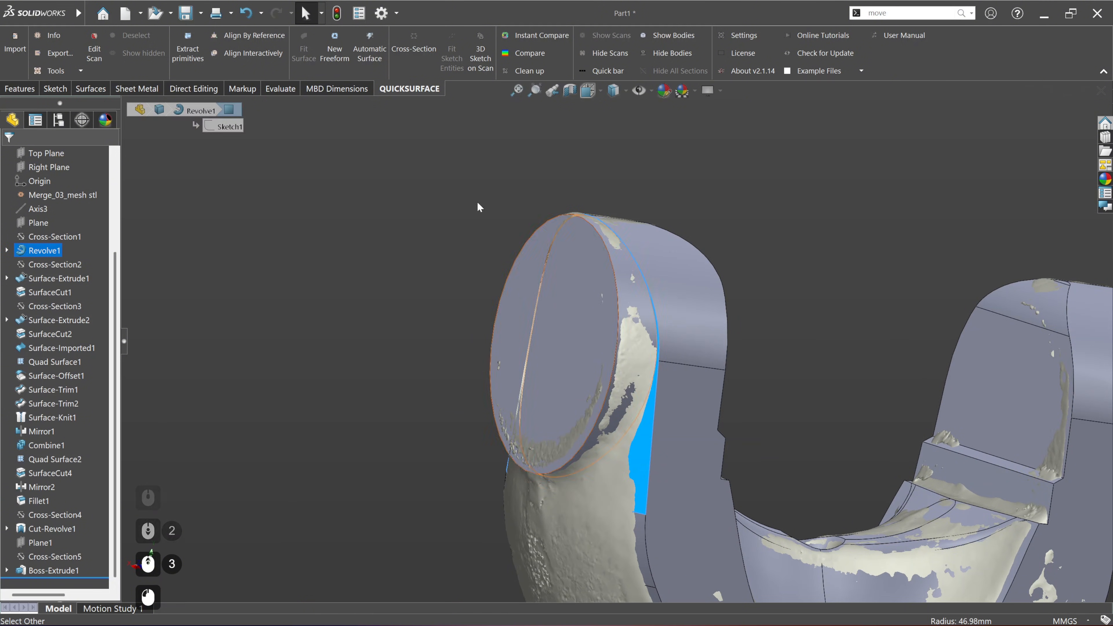
# Step: Fillet the edge where the round boss meets the yoke arm with a 3 mm symmetric radius
pyautogui.click(25, 92)
pyautogui.click(267, 160)
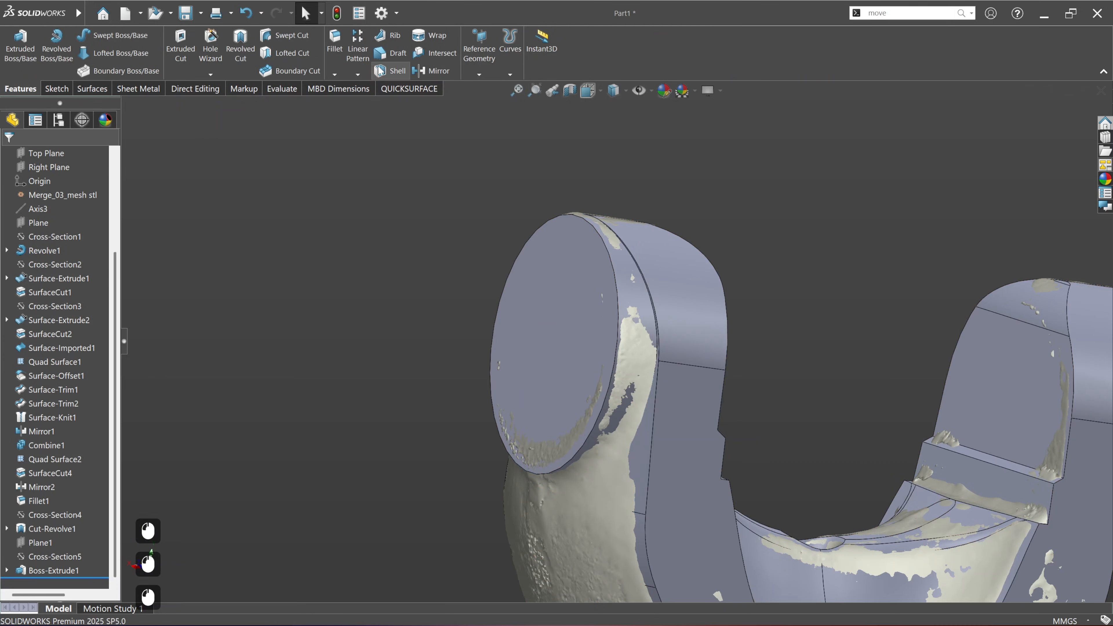
pyautogui.click(342, 53)
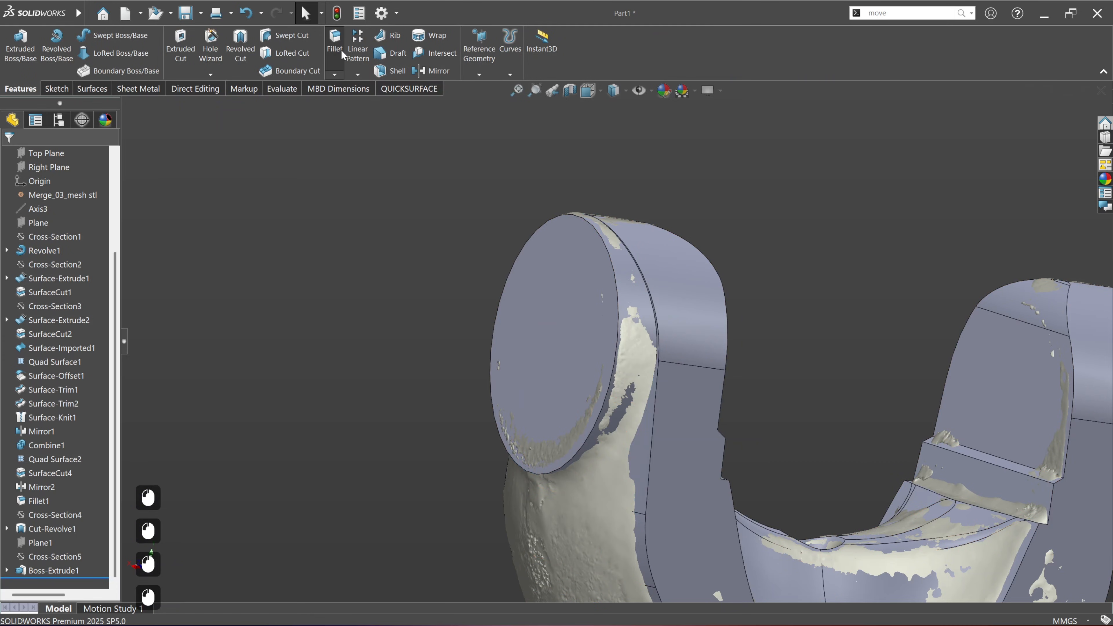
pyautogui.click(620, 441)
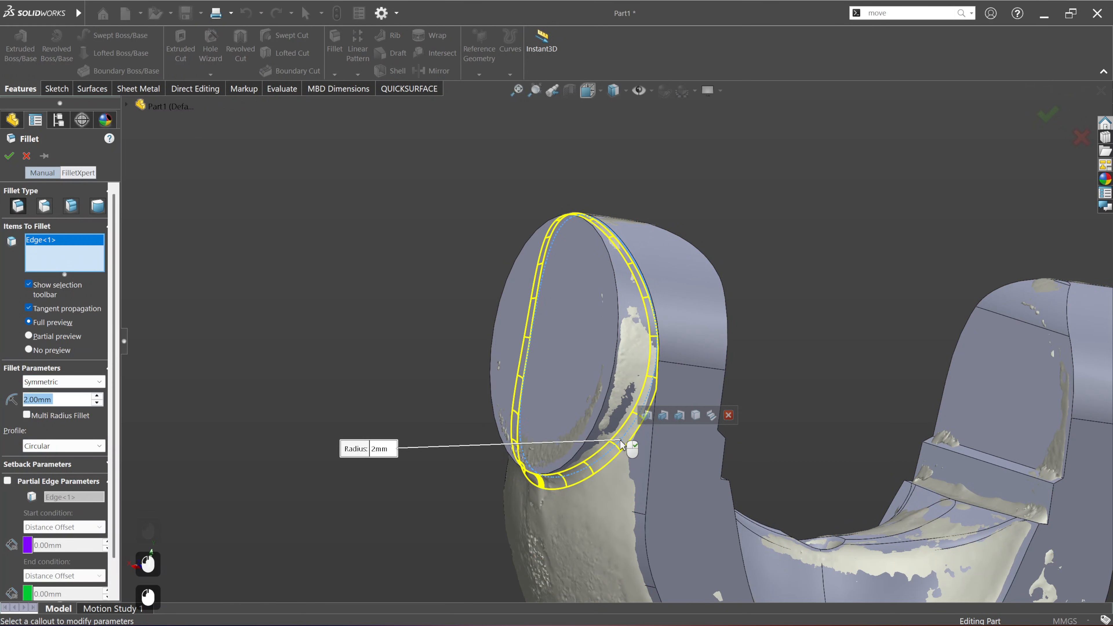
pyautogui.scroll(3, 610, 474)
pyautogui.moveTo(610, 474); pyautogui.dragTo(687, 257, button='middle')
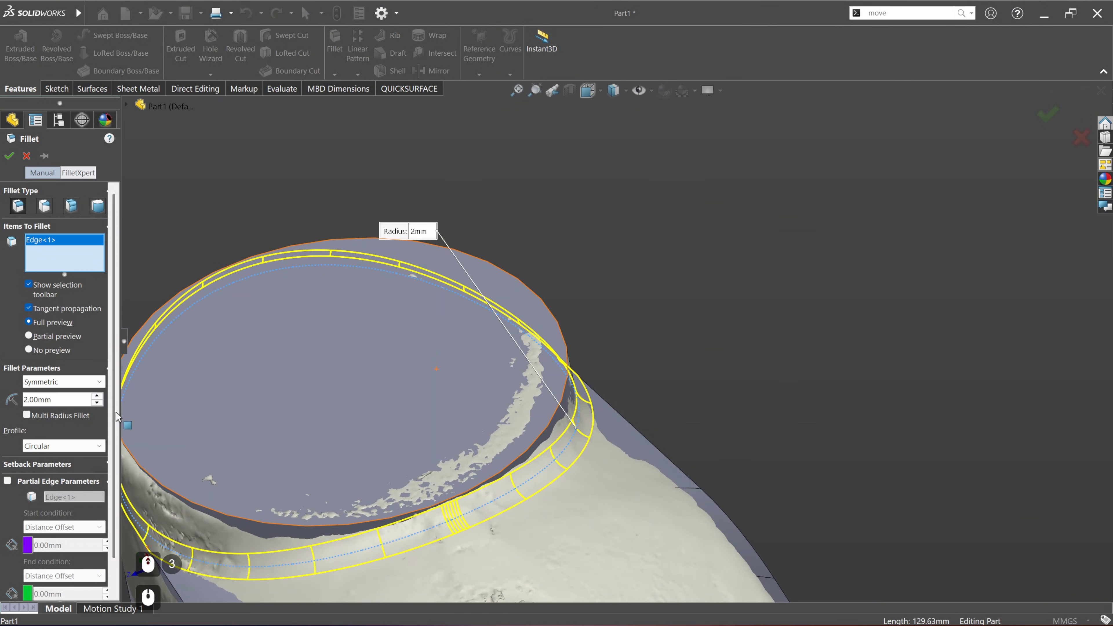
pyautogui.moveTo(57, 397); pyautogui.dragTo(55, 397)
pyautogui.write('3')
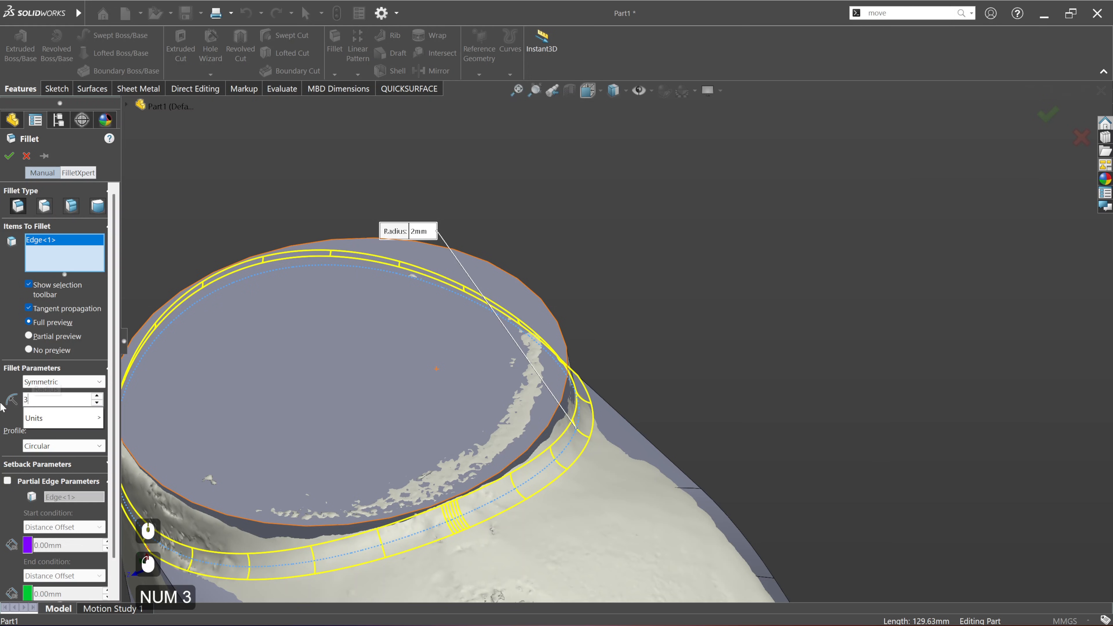
pyautogui.press('Return')
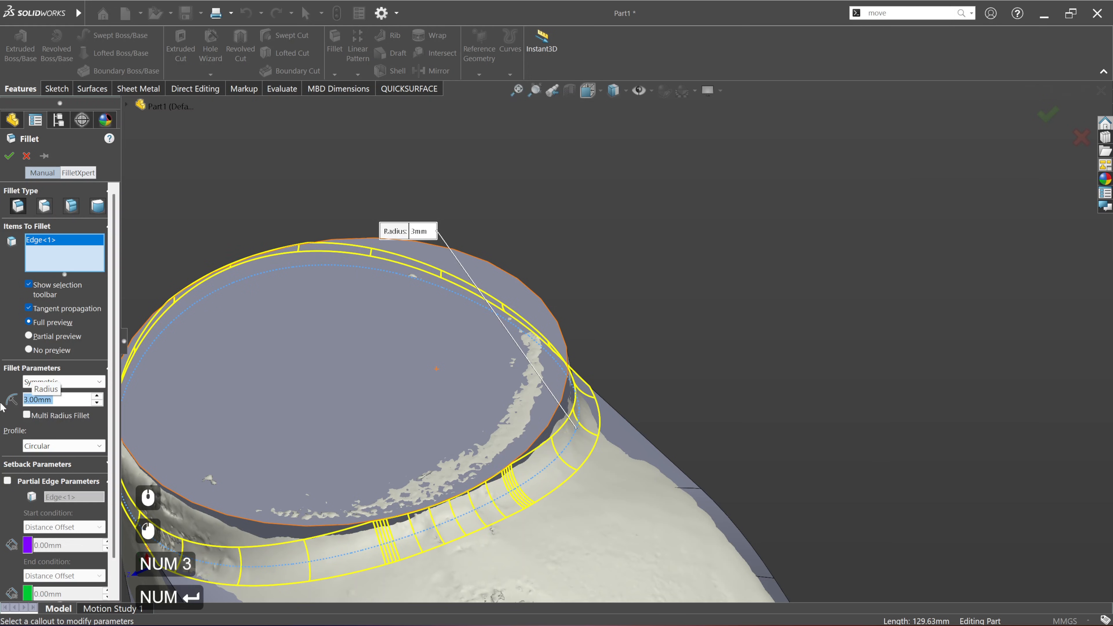
pyautogui.click(9, 155)
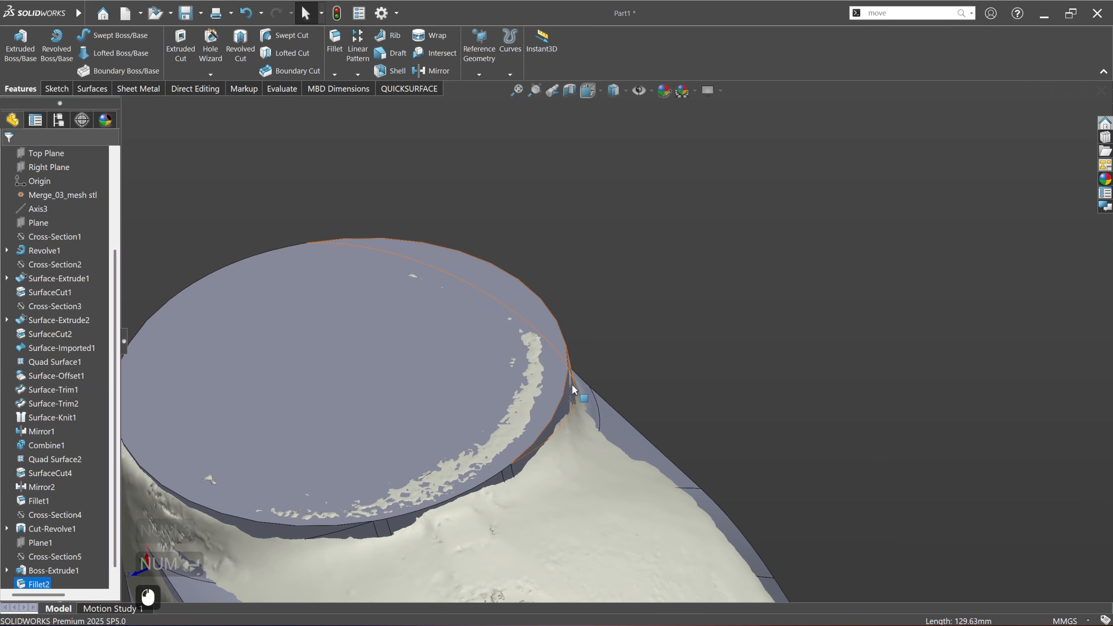
# Step: Compare the solid with the scan on a deviation colour map at 0.10 mm tolerance, checking the new fillet around the boss
pyautogui.scroll(3, 590, 396)
pyautogui.moveTo(590, 396); pyautogui.dragTo(561, 171, button='middle')
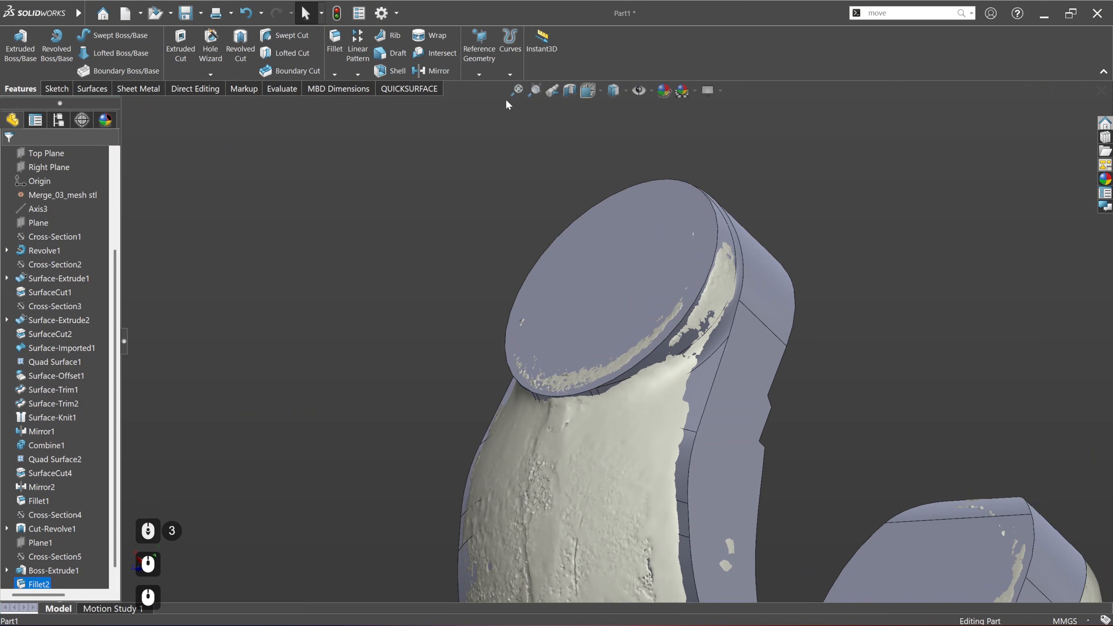
pyautogui.click(383, 92)
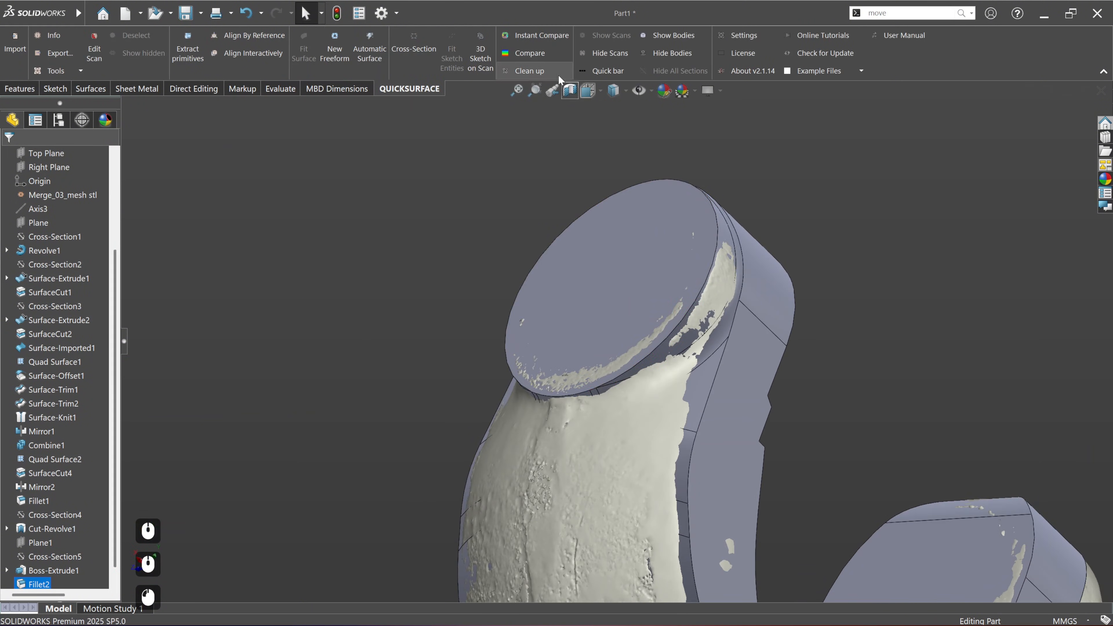
pyautogui.click(540, 56)
pyautogui.scroll(-3, 638, 389)
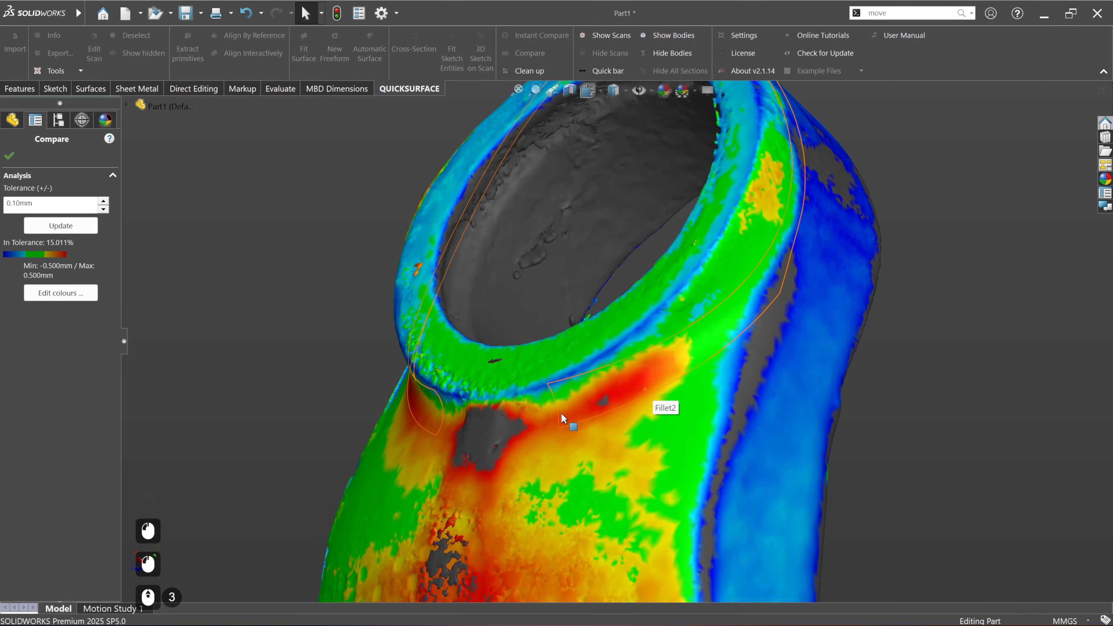
pyautogui.click(9, 156)
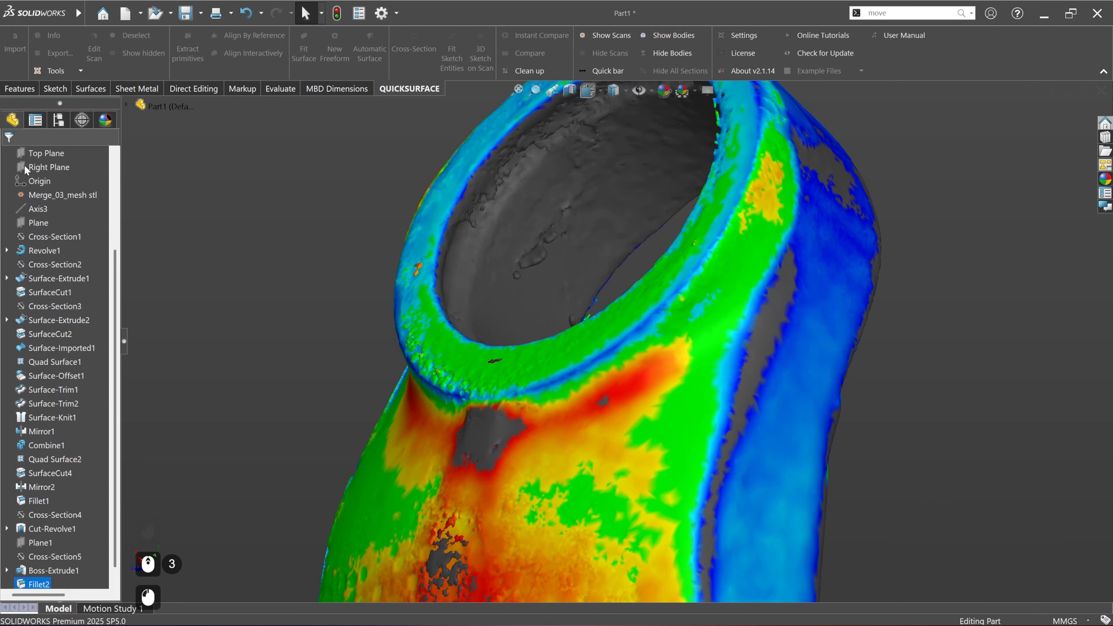
# Step: Edit the fillet at the round boss's base and set its radius to 4 mm
pyautogui.click(262, 235)
pyautogui.scroll(-2, 42, 572)
pyautogui.click(42, 572)
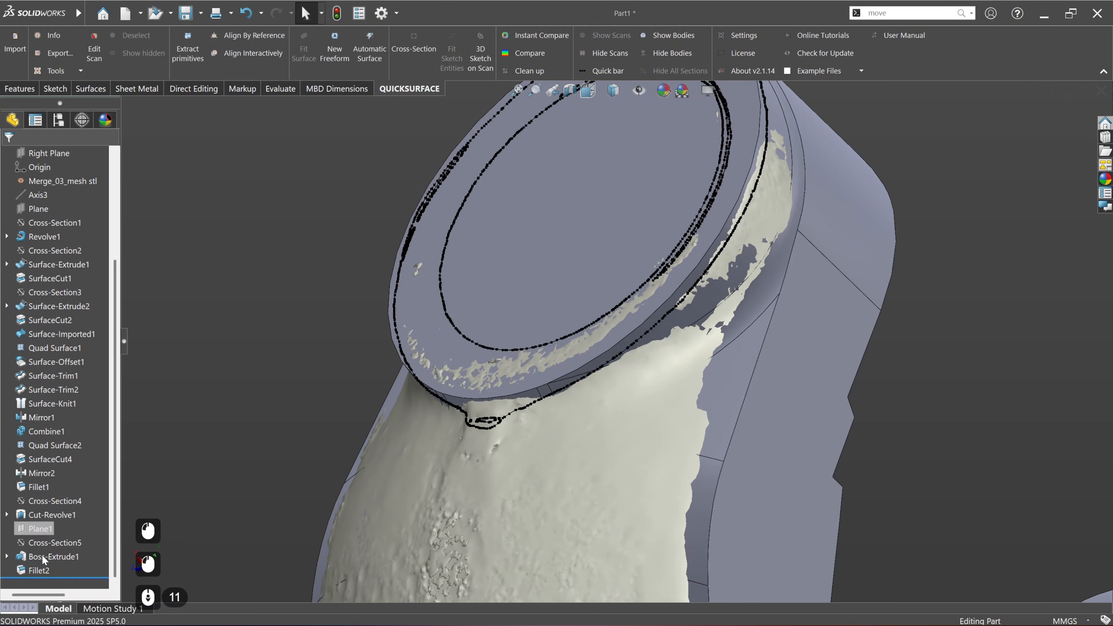
pyautogui.rightClick(43, 572)
pyautogui.click(52, 301)
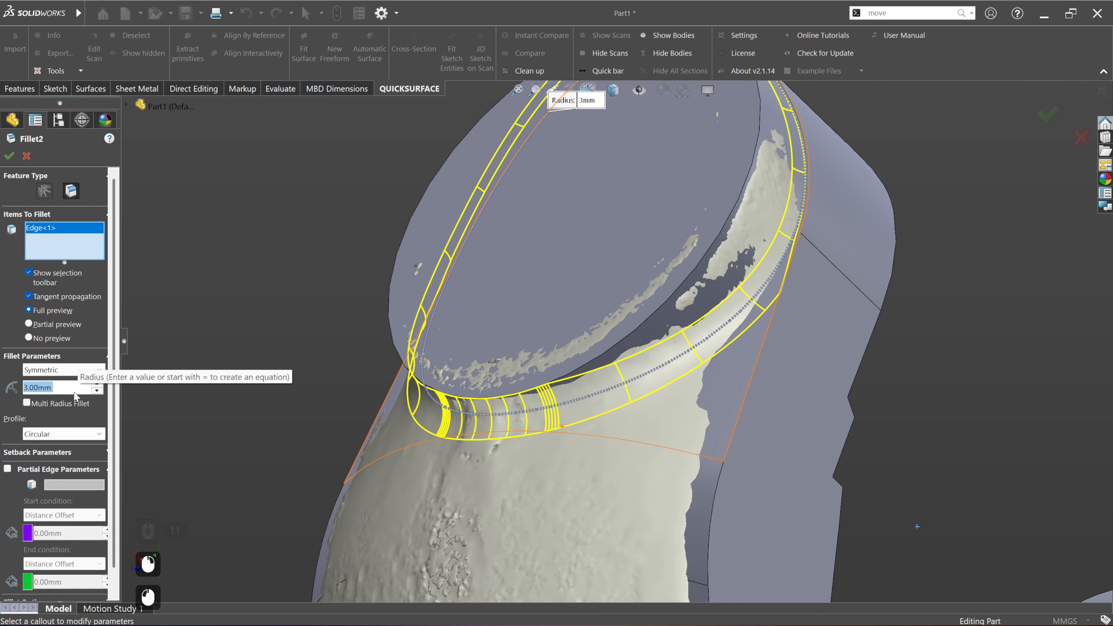
pyautogui.write('4')
pyautogui.press('Return')
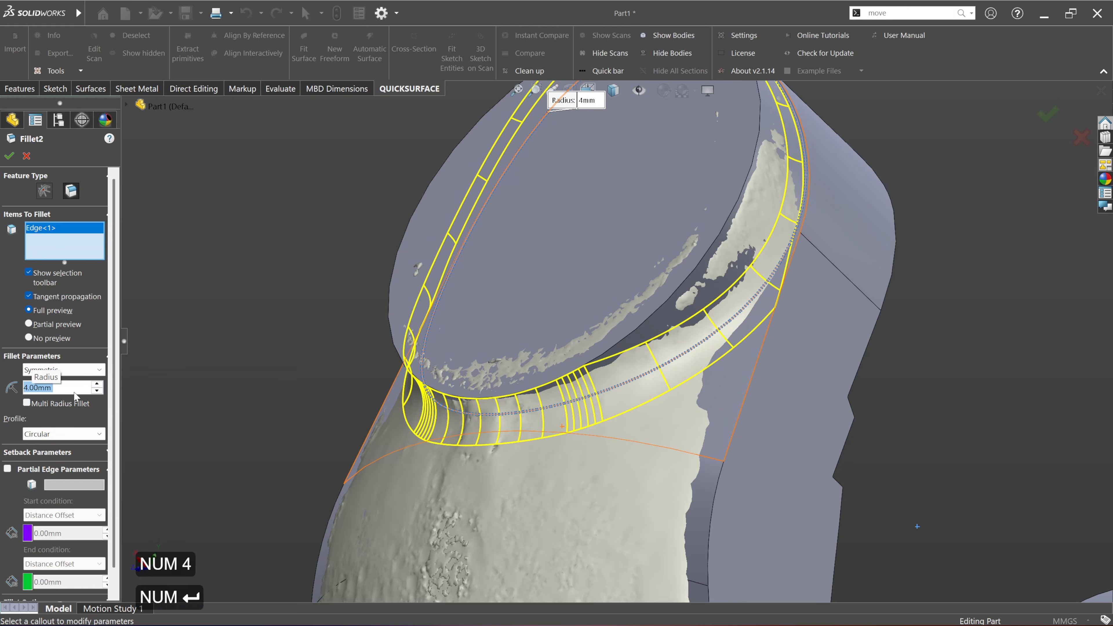
pyautogui.click(10, 156)
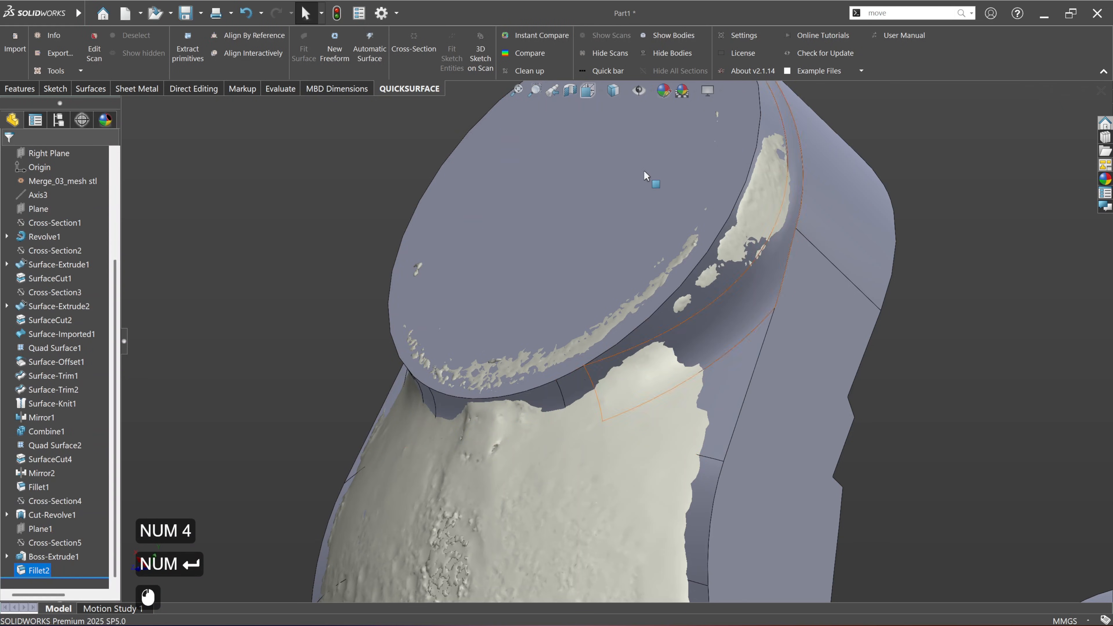
# Step: Compare the solid with the scan on a deviation colour map at 0.10 mm tolerance, checking the enlarged fillet and both yoke arms
pyautogui.click(539, 54)
pyautogui.moveTo(651, 385); pyautogui.dragTo(670, 370, button='middle')
pyautogui.scroll(-2, 642, 389)
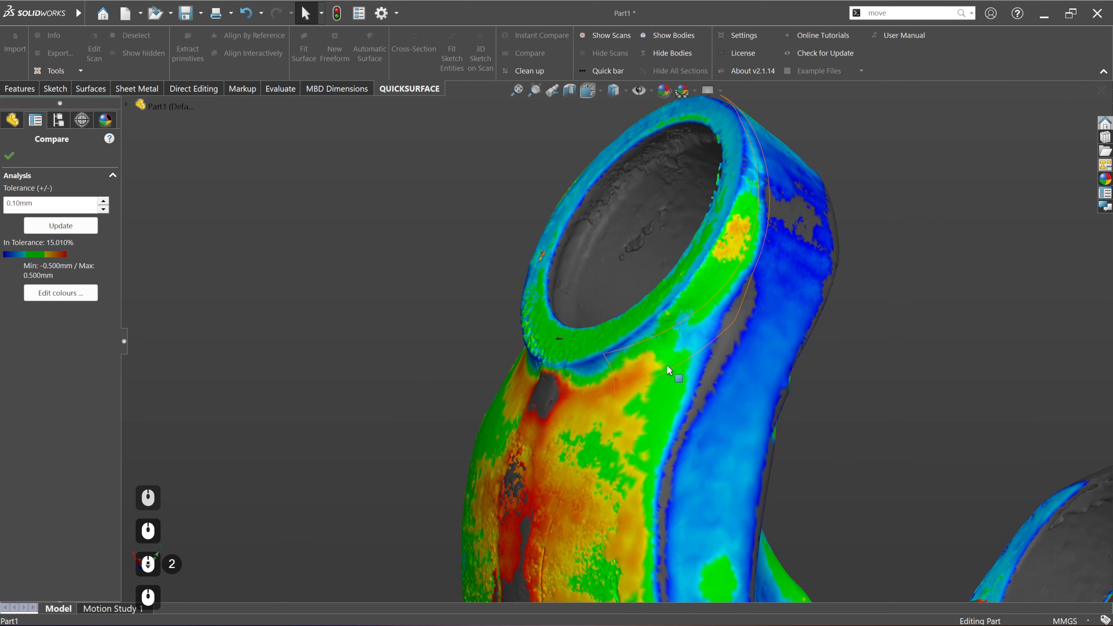
pyautogui.scroll(-2, 692, 342)
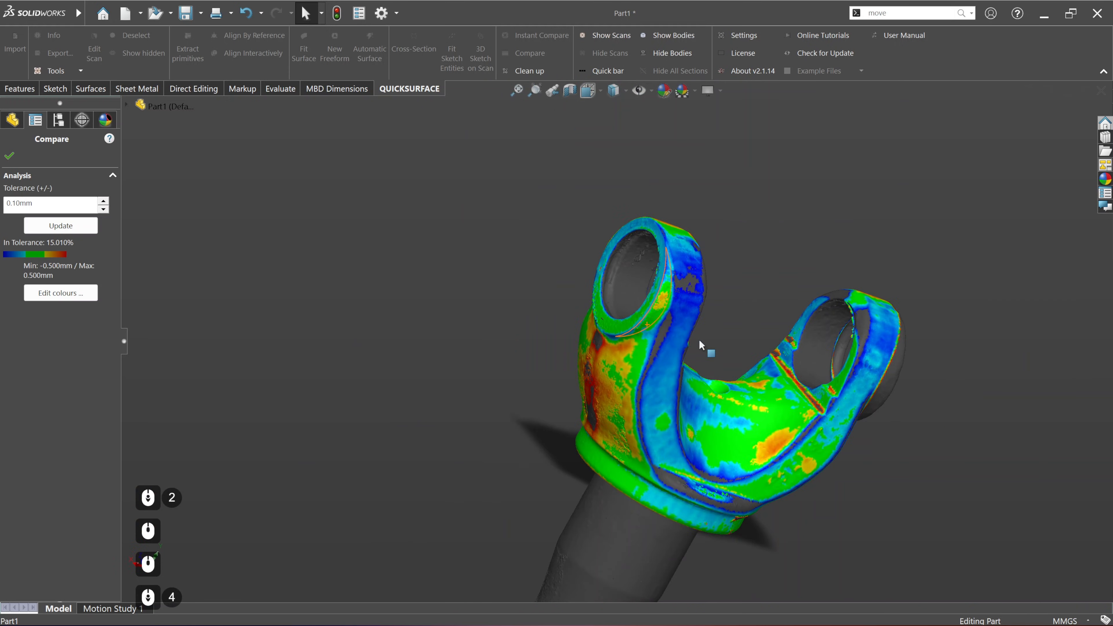
pyautogui.scroll(3, 703, 348)
pyautogui.scroll(3, 691, 264)
pyautogui.moveTo(691, 263); pyautogui.dragTo(773, 347, button='middle')
pyautogui.click(10, 156)
pyautogui.scroll(-2, 567, 278)
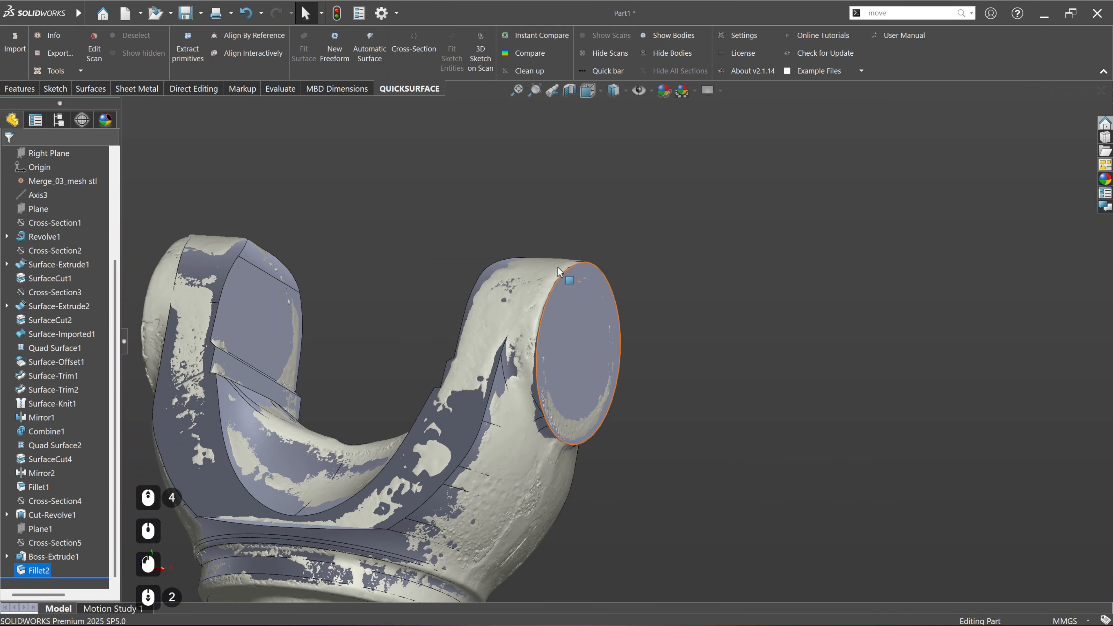
# Step: Hide the scan and inspect the bare solid with its filleted boss from several sides
pyautogui.click(609, 53)
pyautogui.moveTo(568, 339)
pyautogui.mouseDown(button='middle')
pyautogui.moveTo(455, 349)
pyautogui.moveTo(422, 331)
pyautogui.moveTo(638, 418)
pyautogui.moveTo(614, 411)
pyautogui.moveTo(632, 410)
pyautogui.moveTo(666, 445)
pyautogui.moveTo(529, 453)
pyautogui.moveTo(443, 380)
pyautogui.mouseUp(button='middle')
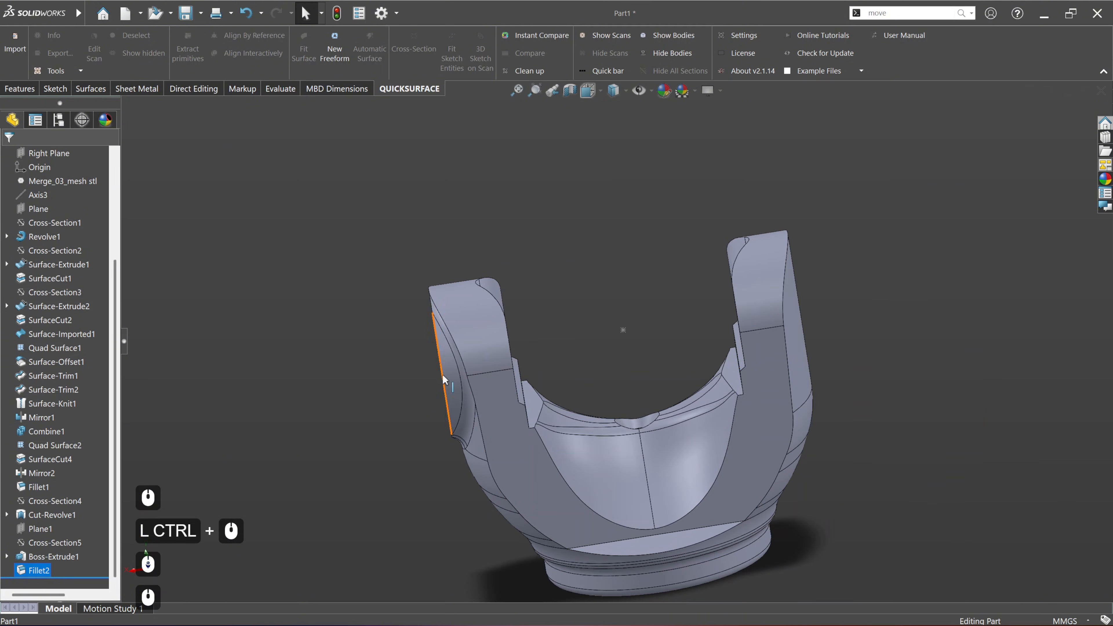
pyautogui.moveTo(548, 351); pyautogui.dragTo(678, 378, button='middle')
pyautogui.click(331, 298)
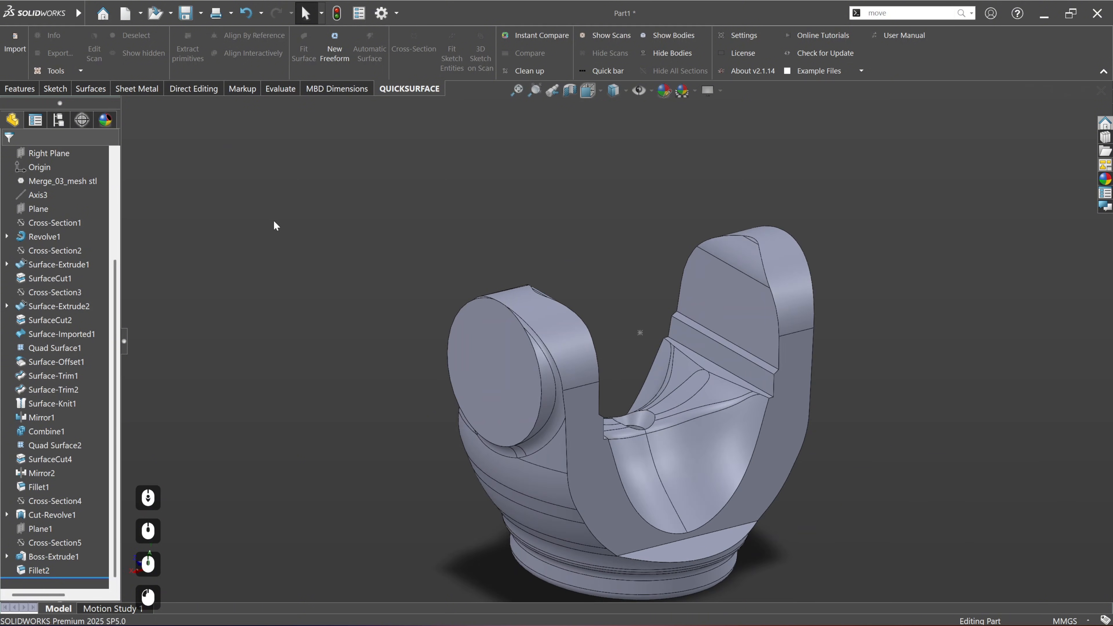
# Step: Mirror the round boss and its base fillet about the Right Plane onto the opposite yoke arm
pyautogui.click(14, 90)
pyautogui.click(419, 73)
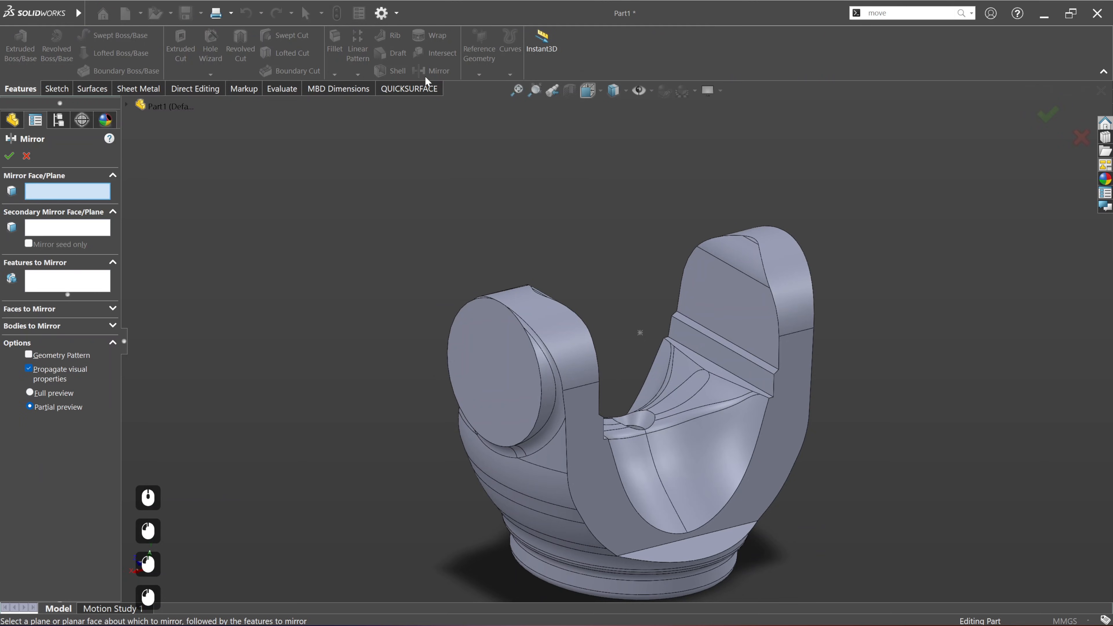
pyautogui.click(126, 105)
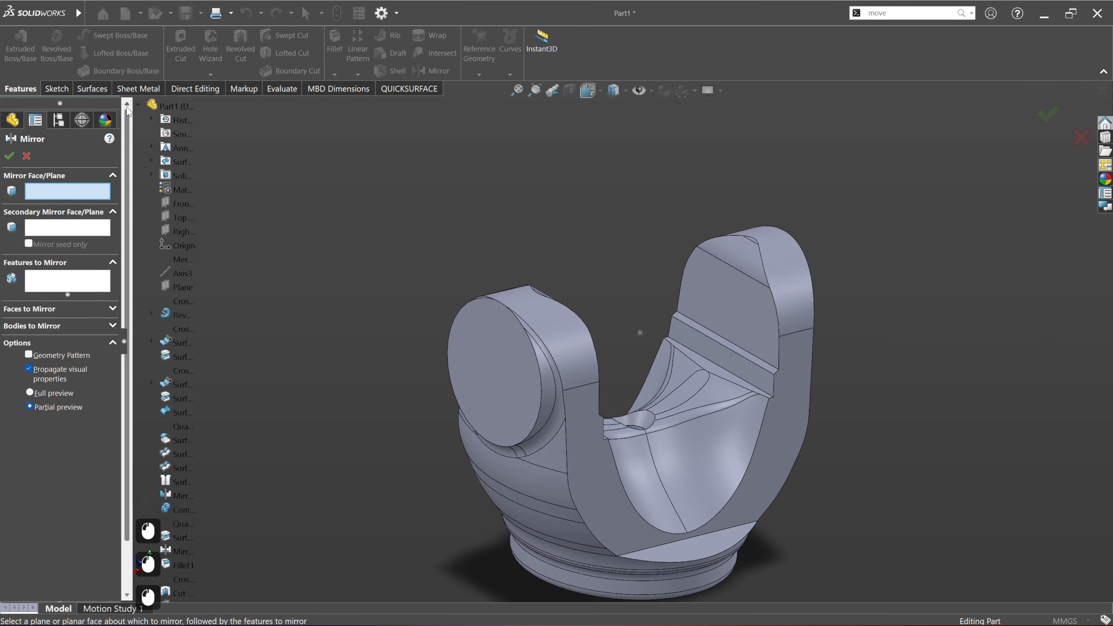
pyautogui.click(189, 227)
pyautogui.click(56, 286)
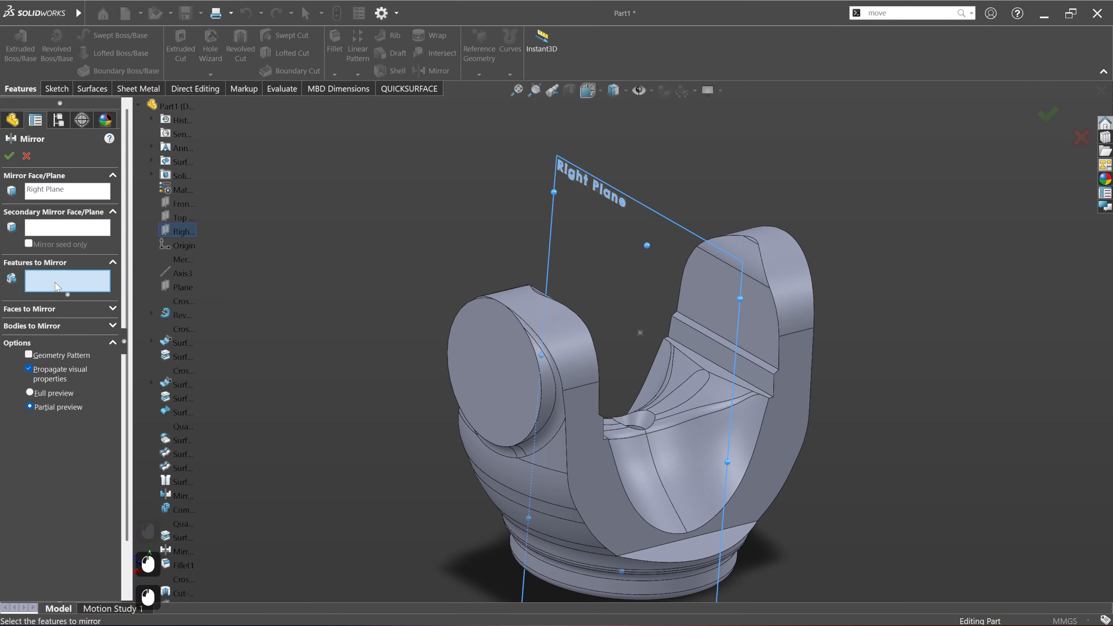
pyautogui.scroll(-4, 187, 466)
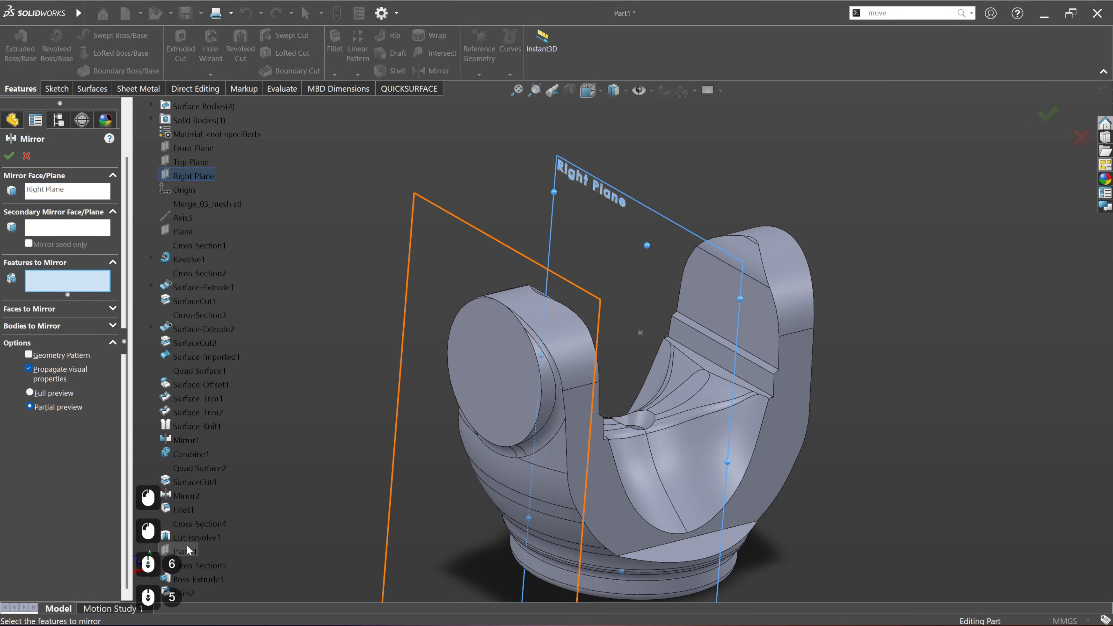
pyautogui.click(185, 581)
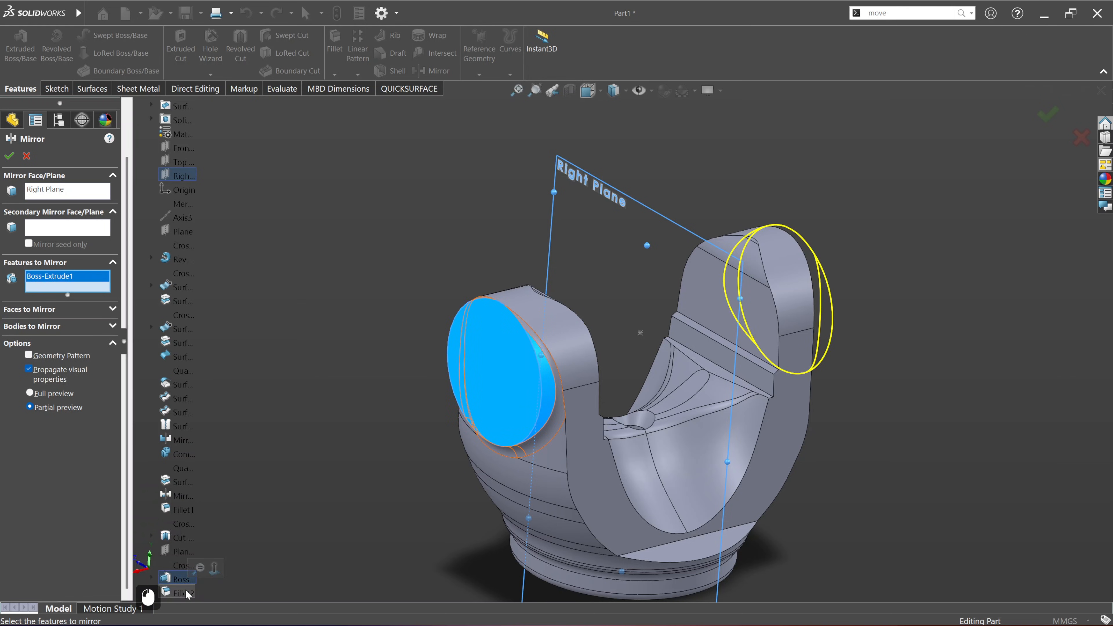
pyautogui.click(186, 593)
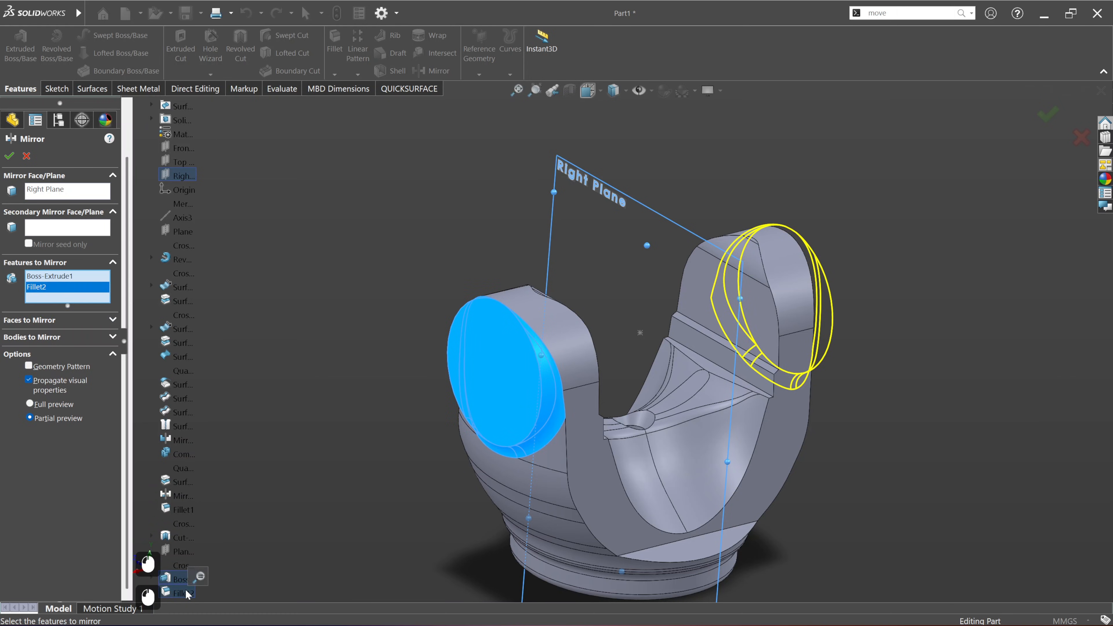
pyautogui.click(9, 156)
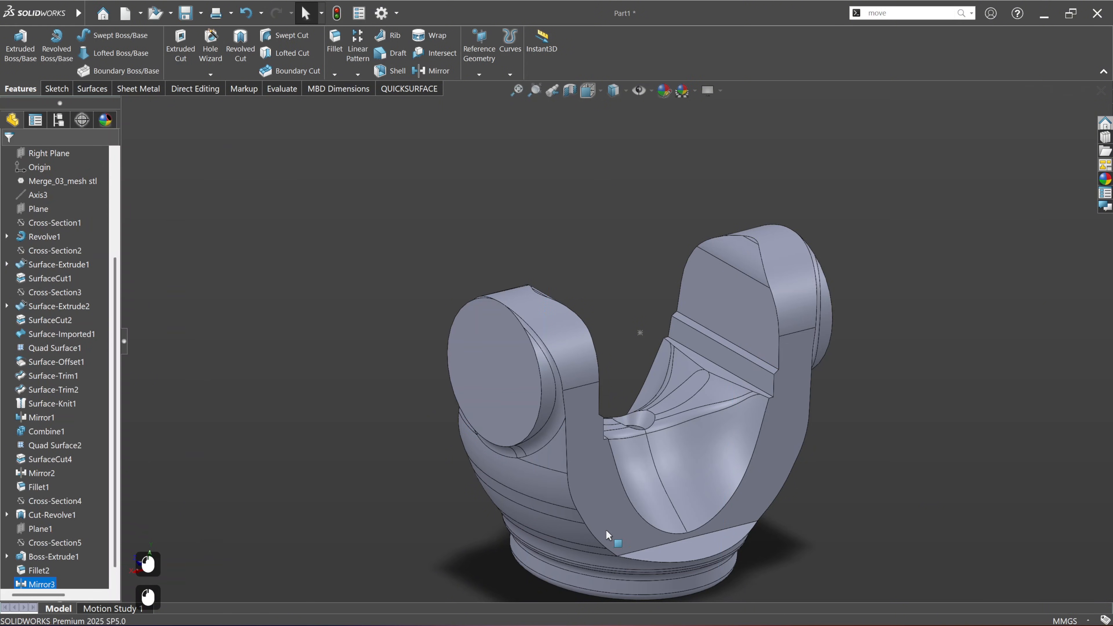
# Step: Show the scan over the solid again and examine how both bosses and the inner yoke faces match it
pyautogui.moveTo(644, 491)
pyautogui.mouseDown(button='middle')
pyautogui.moveTo(583, 475)
pyautogui.moveTo(636, 482)
pyautogui.moveTo(594, 485)
pyautogui.moveTo(646, 471)
pyautogui.mouseUp(button='middle')
pyautogui.click(598, 271)
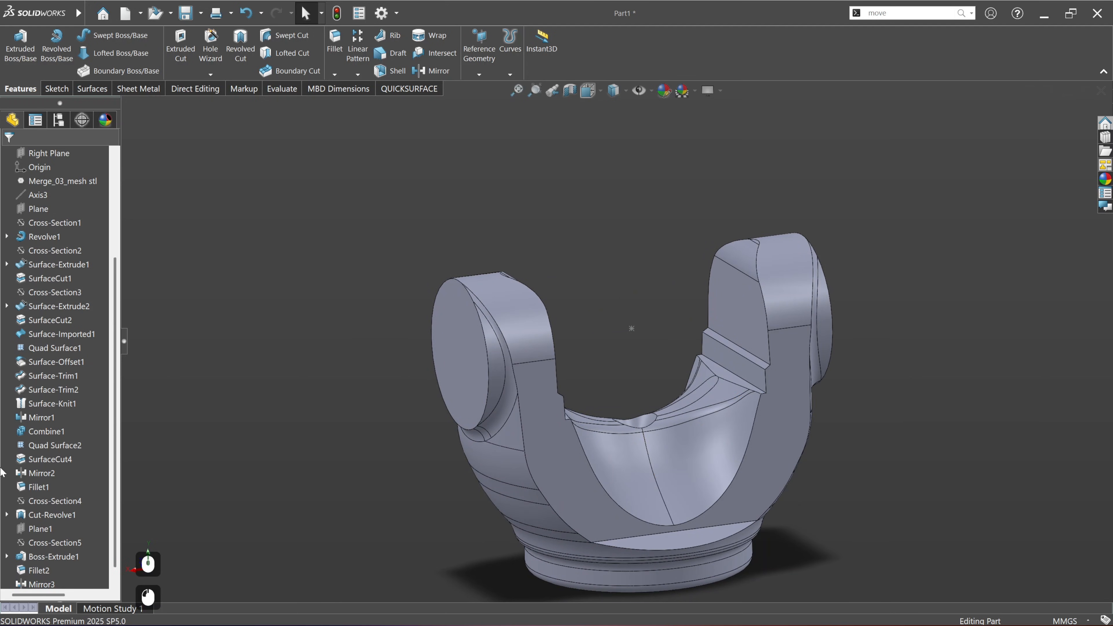
pyautogui.scroll(12, 2, 473)
pyautogui.click(409, 89)
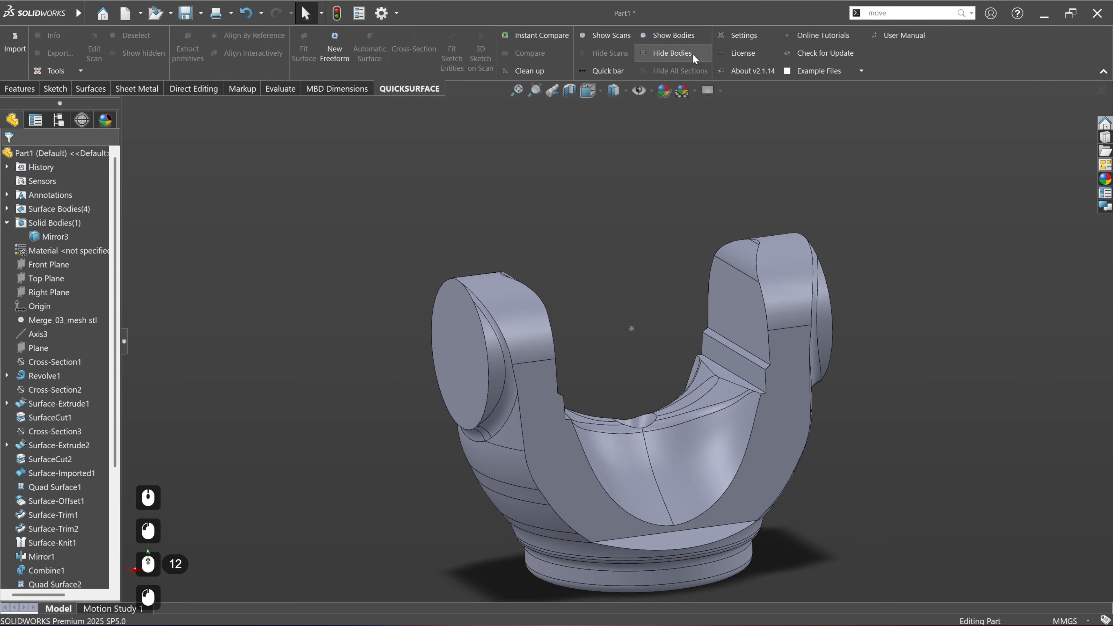
pyautogui.click(618, 40)
pyautogui.scroll(-3, 613, 338)
pyautogui.scroll(2, 693, 438)
pyautogui.scroll(1, 651, 266)
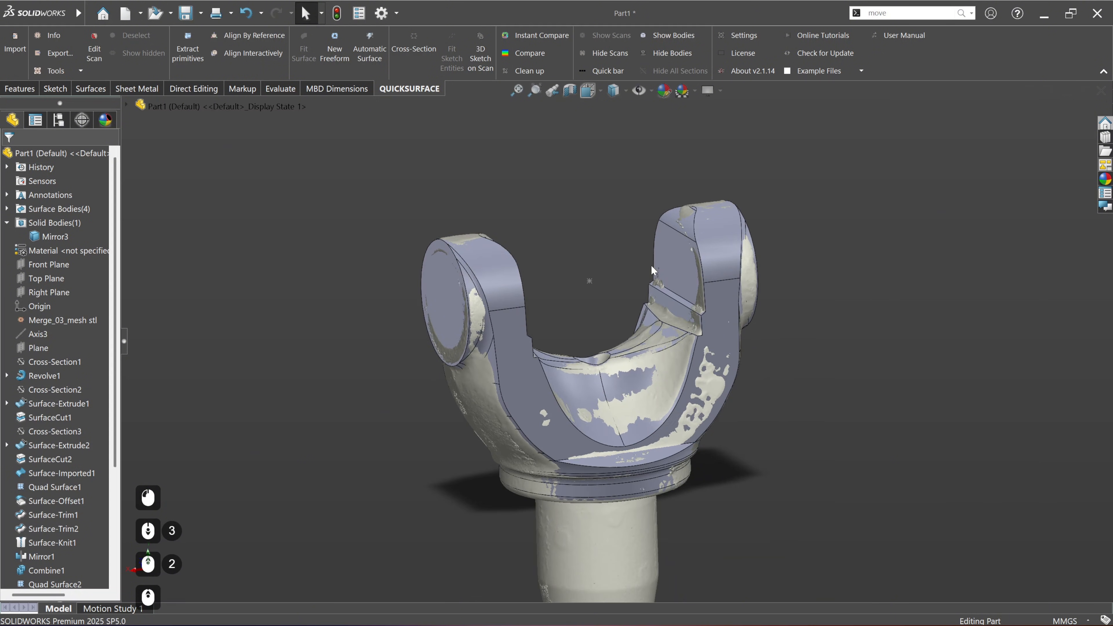
pyautogui.moveTo(652, 267); pyautogui.dragTo(602, 372, button='middle')
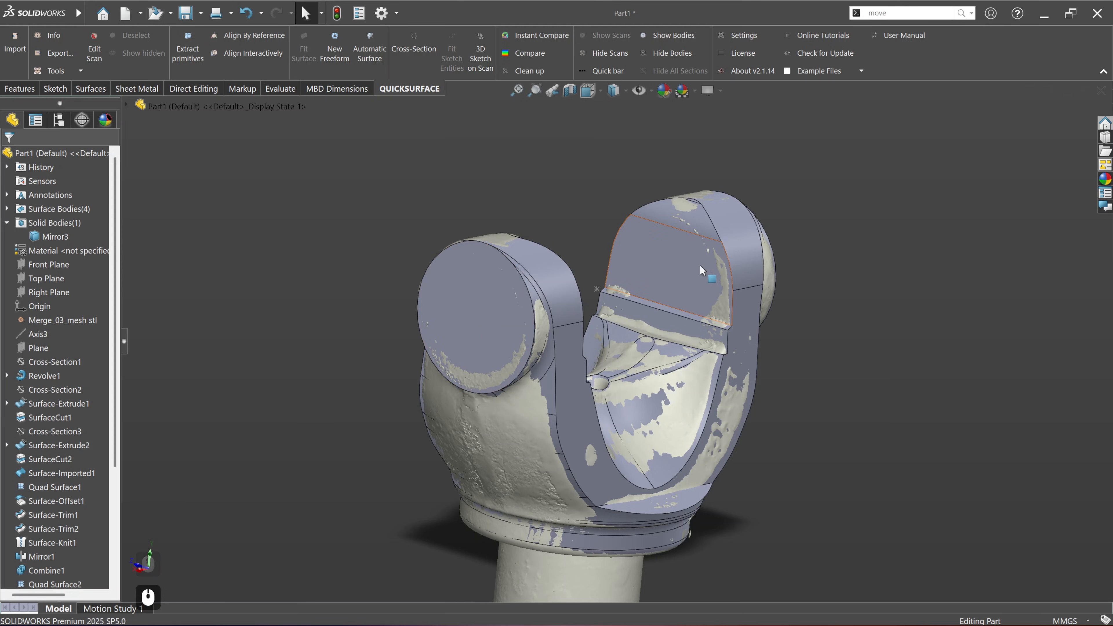
pyautogui.moveTo(701, 269)
pyautogui.mouseDown(button='middle')
pyautogui.moveTo(714, 291)
pyautogui.moveTo(543, 342)
pyautogui.moveTo(441, 337)
pyautogui.mouseUp(button='middle')
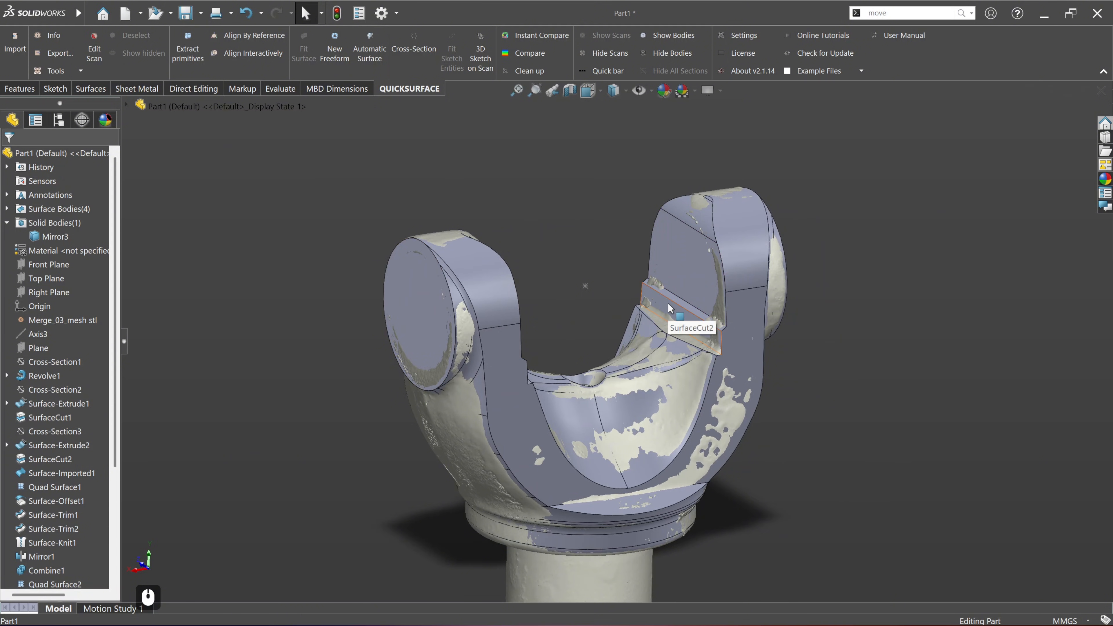
# Step: Start a sketch on the Right Plane and hide the solid bodies so only the scan shows
pyautogui.click(48, 292)
pyautogui.click(60, 269)
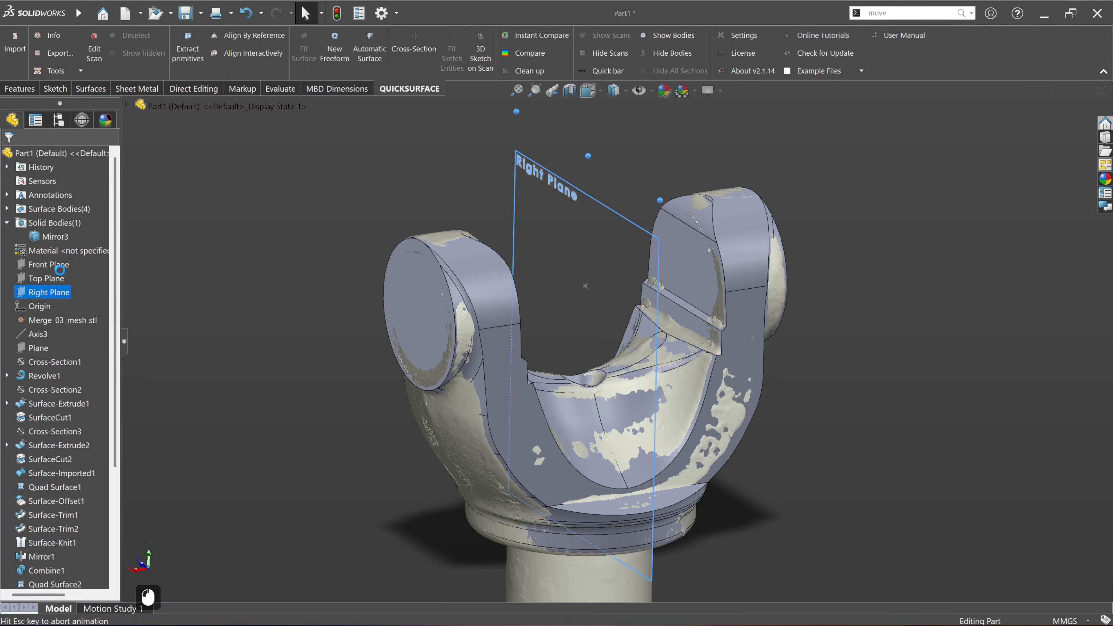
pyautogui.scroll(3, 702, 277)
pyautogui.scroll(-8, 649, 253)
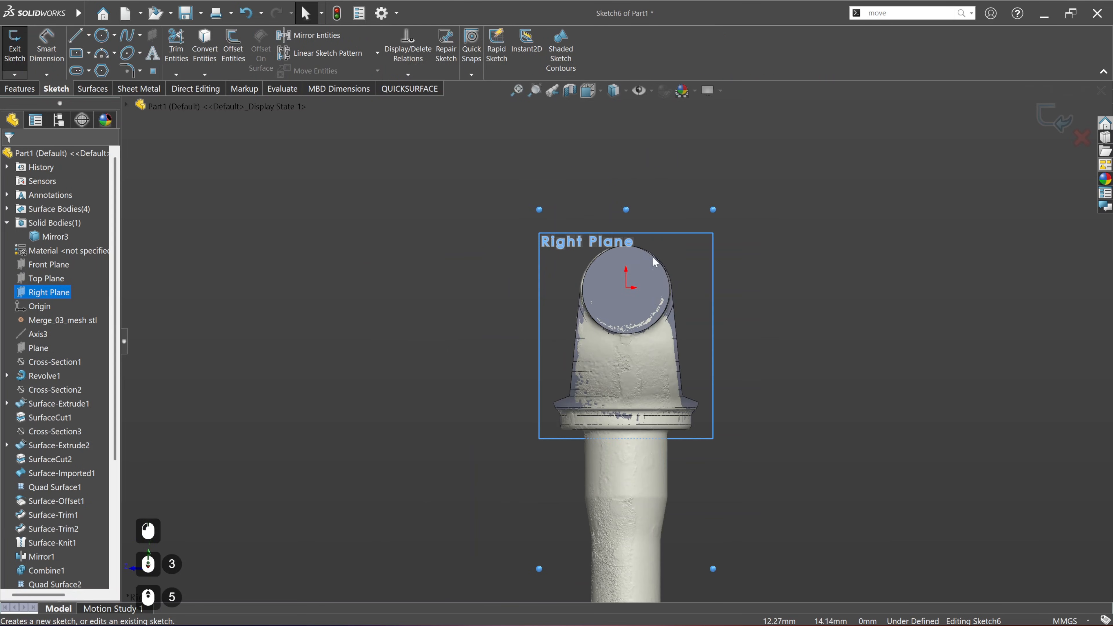
pyautogui.click(872, 299)
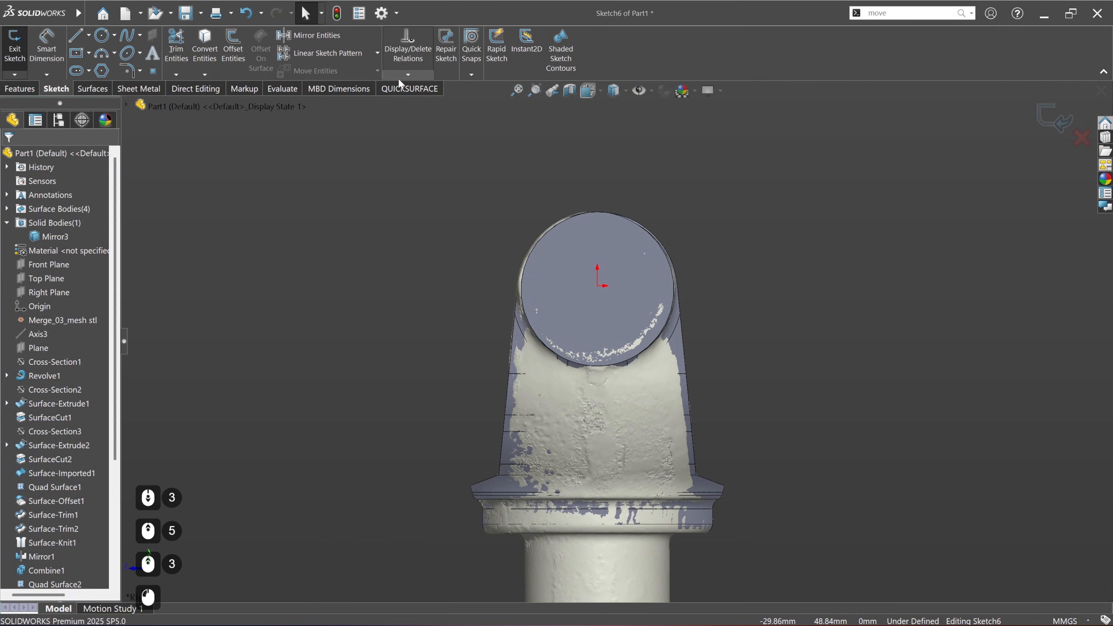
pyautogui.click(403, 87)
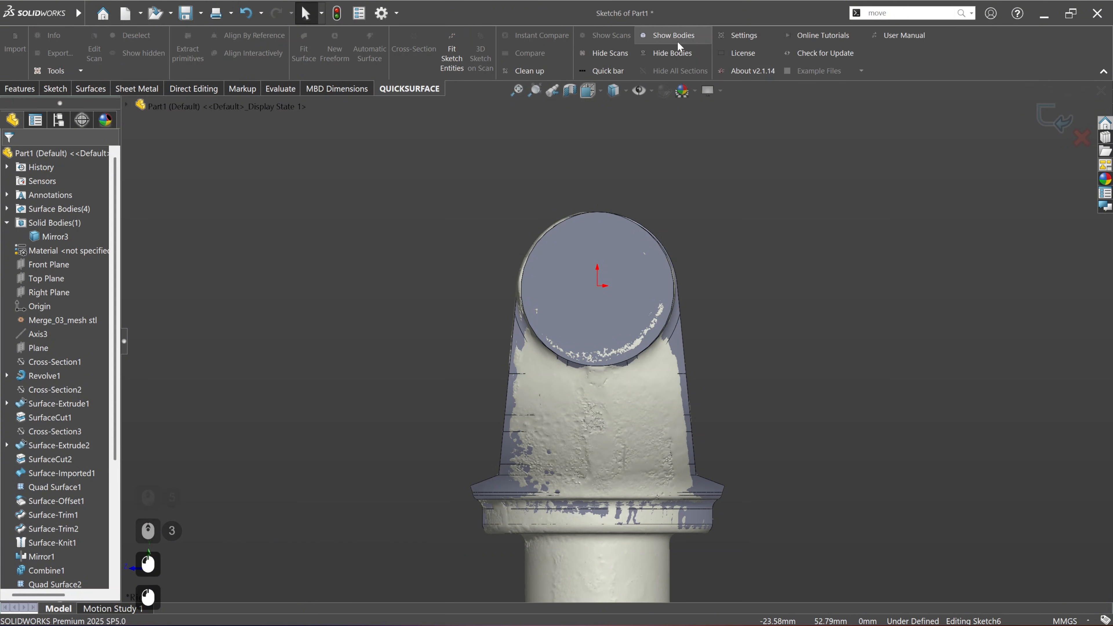
pyautogui.click(673, 53)
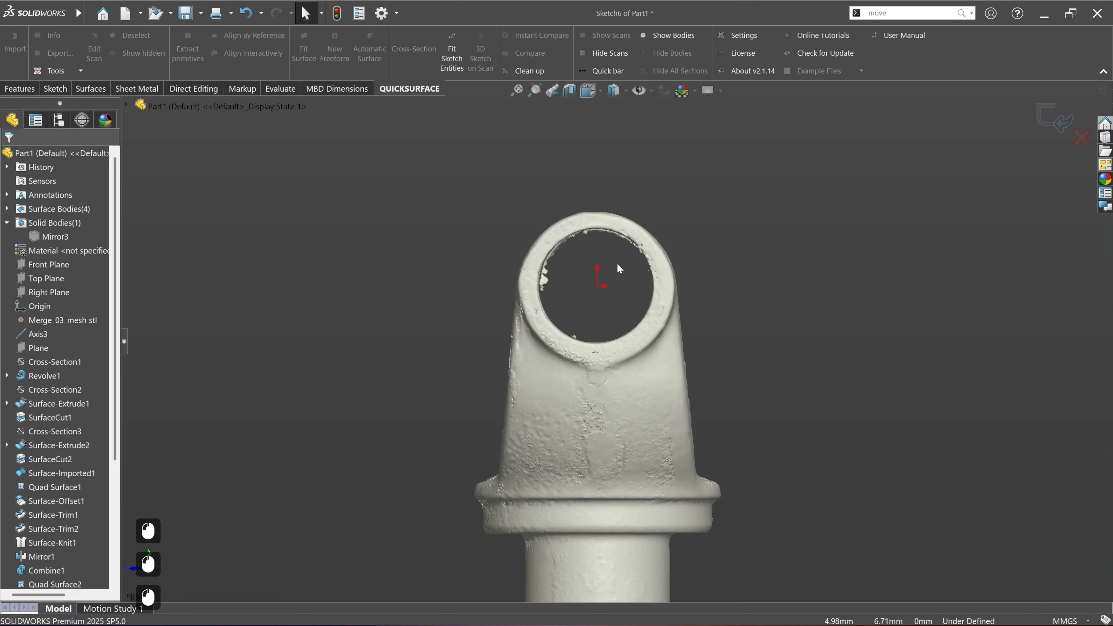
# Step: Sketch a circle centred on the origin along the scanned ear's bore edge, about 30 mm in diameter
pyautogui.scroll(-4, 619, 269)
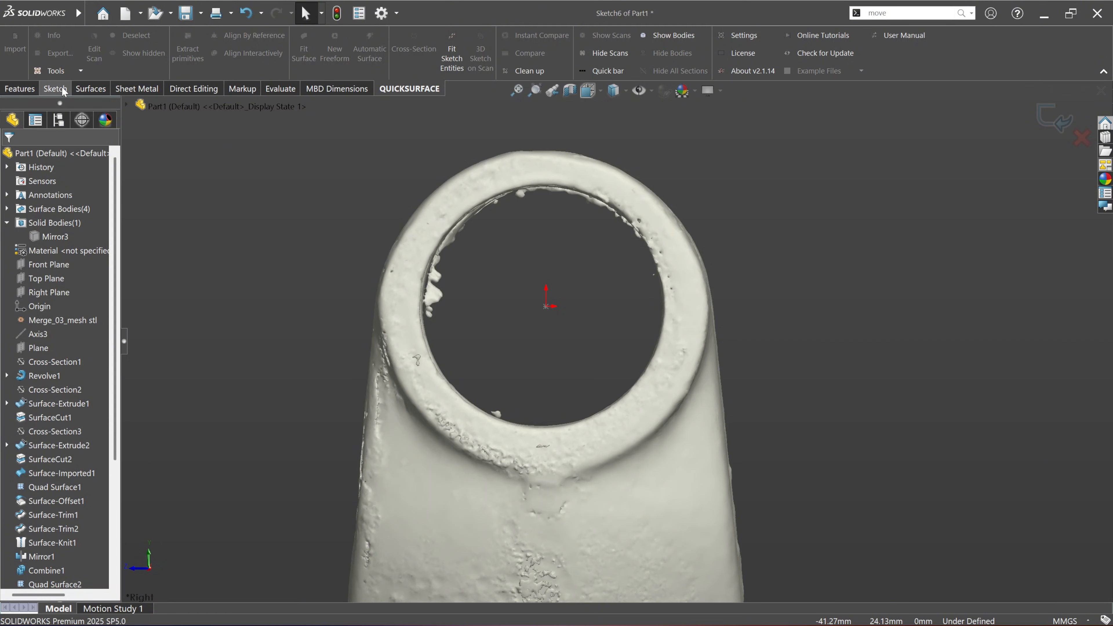
pyautogui.click(25, 90)
pyautogui.click(70, 89)
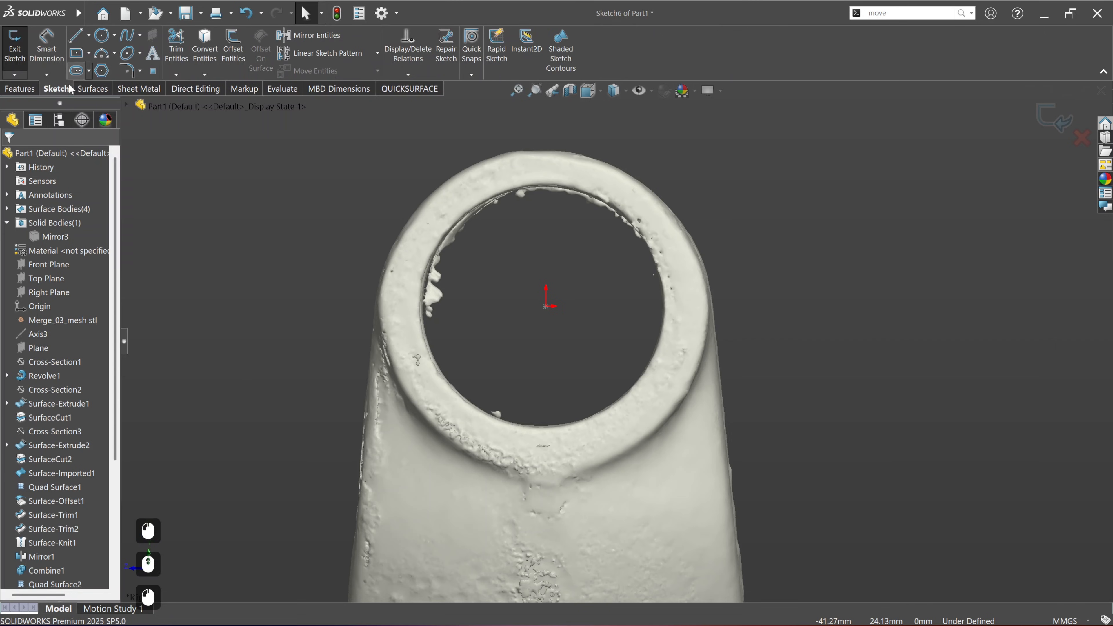
pyautogui.click(101, 35)
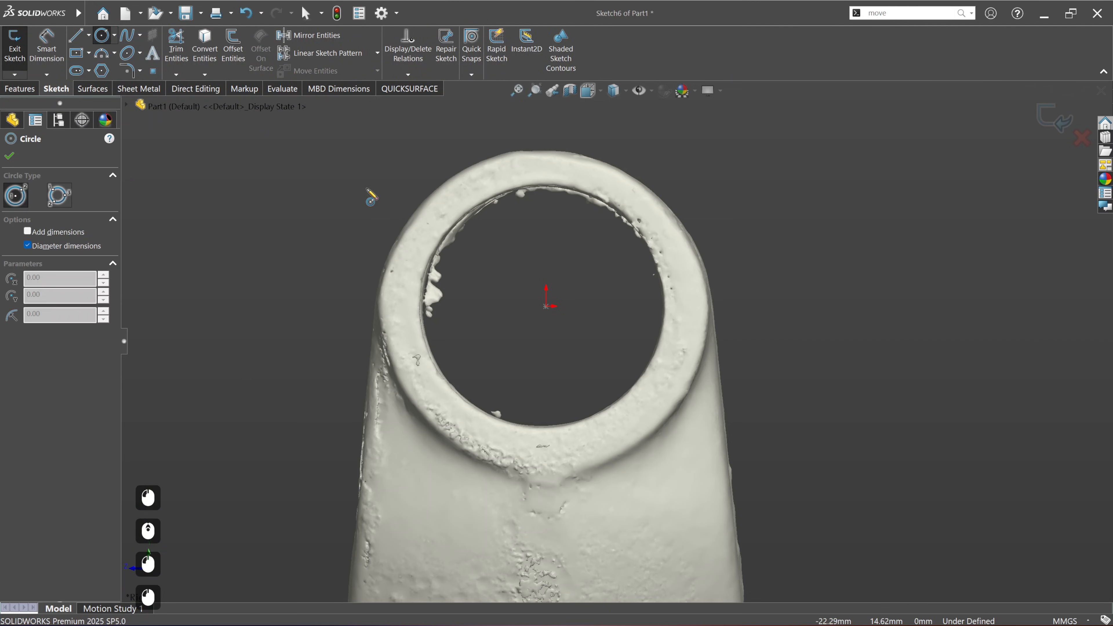
pyautogui.click(550, 308)
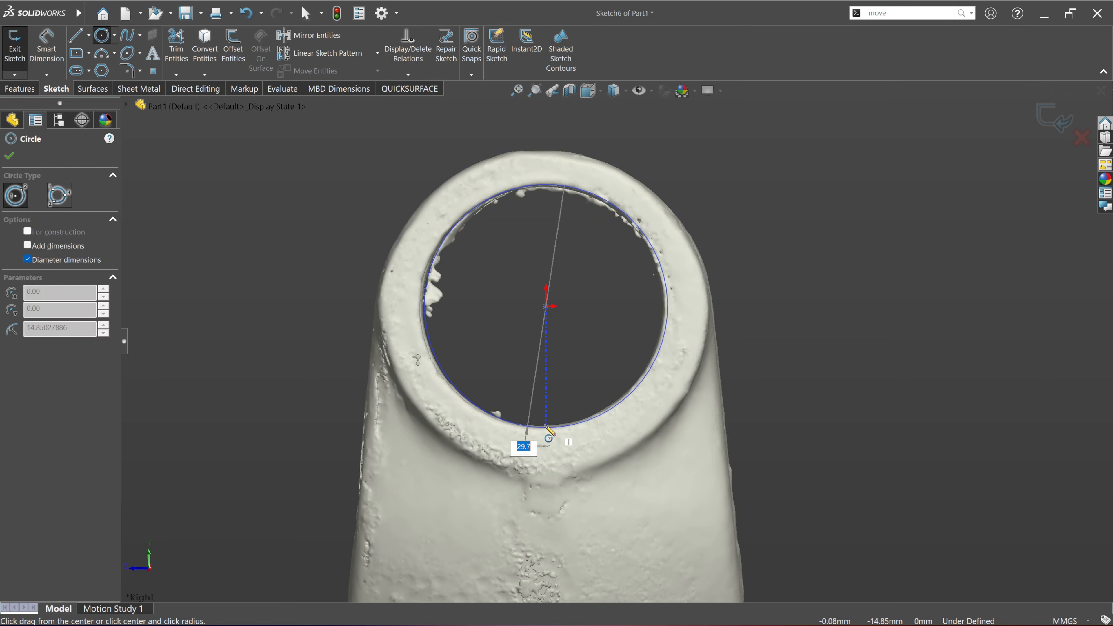
pyautogui.scroll(-4, 552, 434)
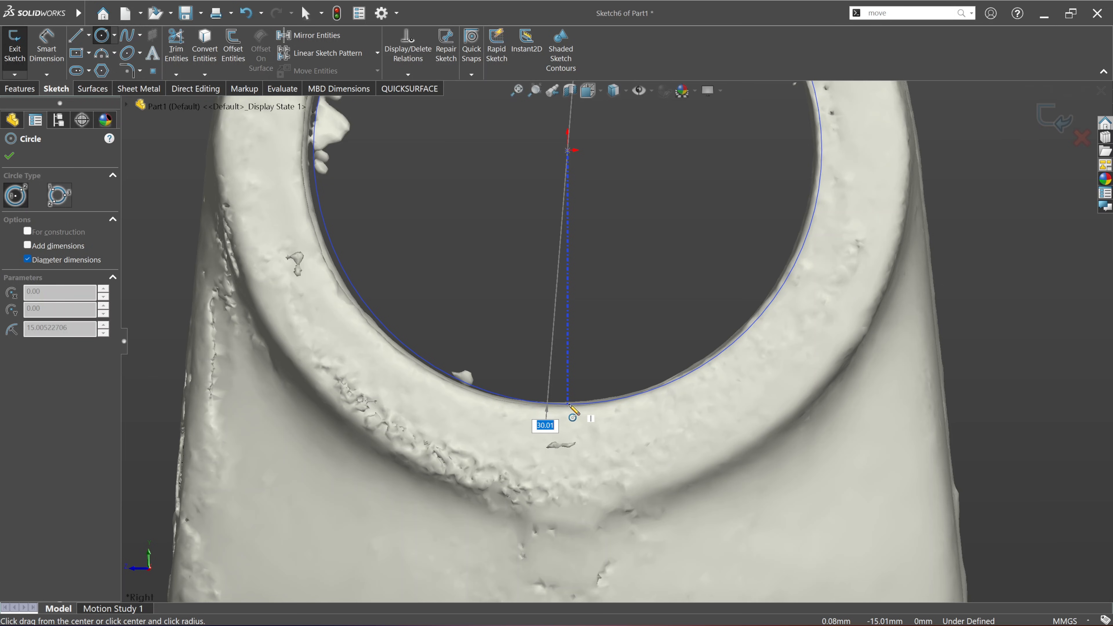
pyautogui.click(569, 405)
pyautogui.scroll(5, 628, 456)
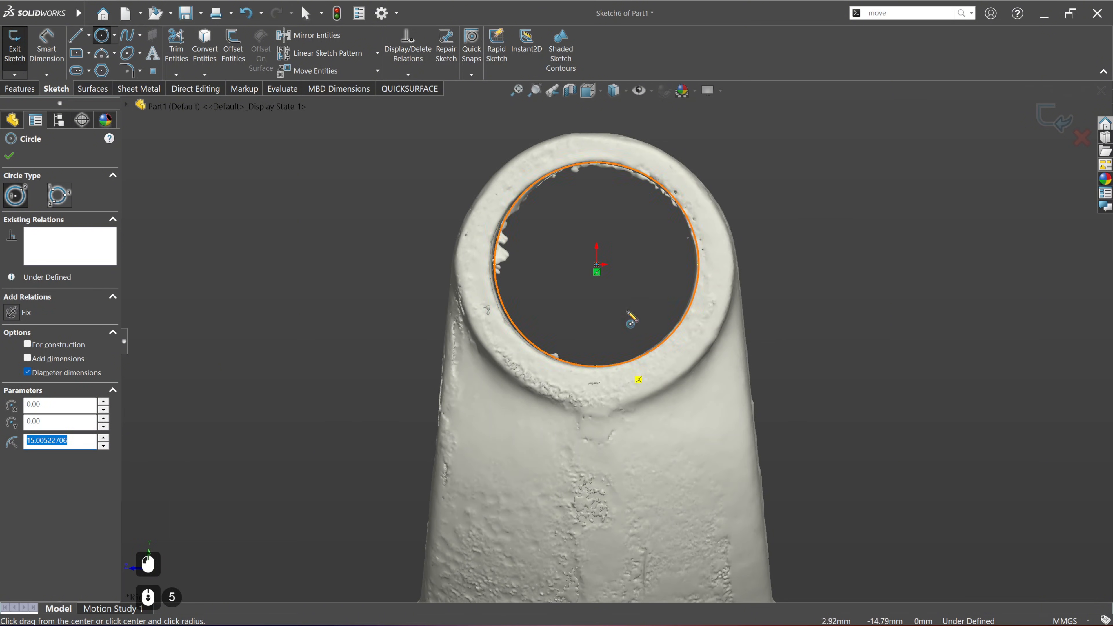
pyautogui.scroll(-2, 633, 319)
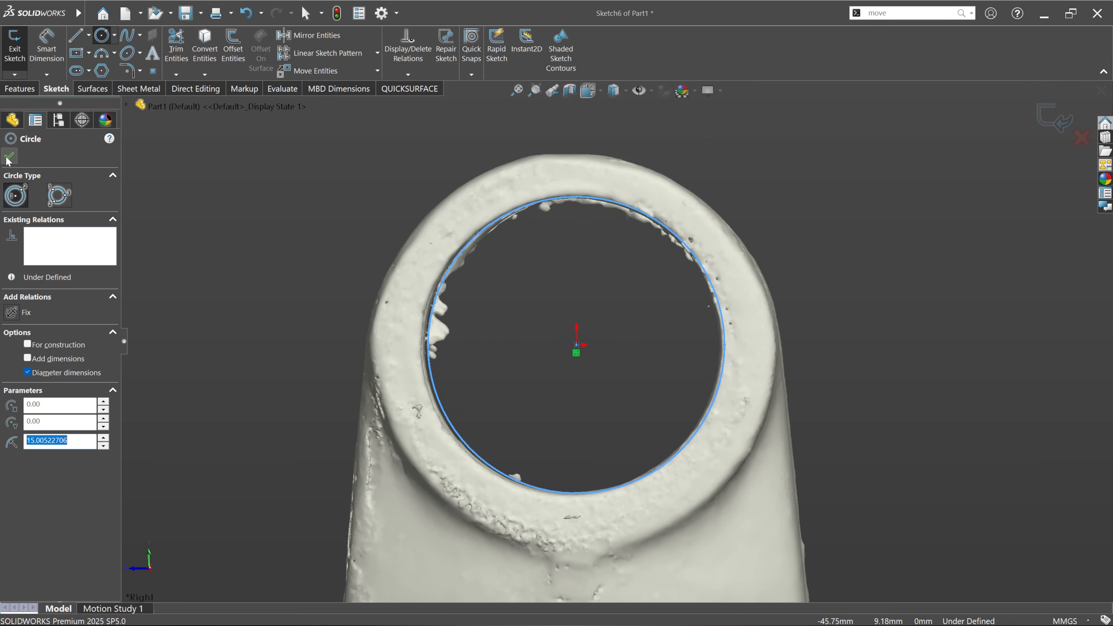
# Step: Dimension the bore circle's diameter and set it to 30 mm
pyautogui.click(47, 46)
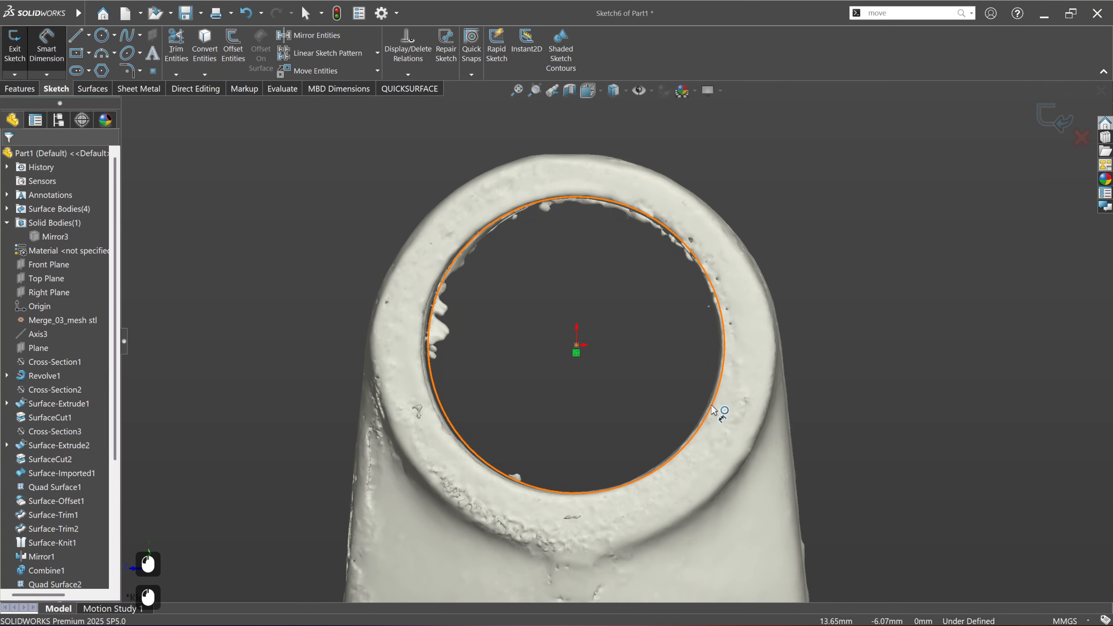
pyautogui.click(722, 412)
pyautogui.click(788, 171)
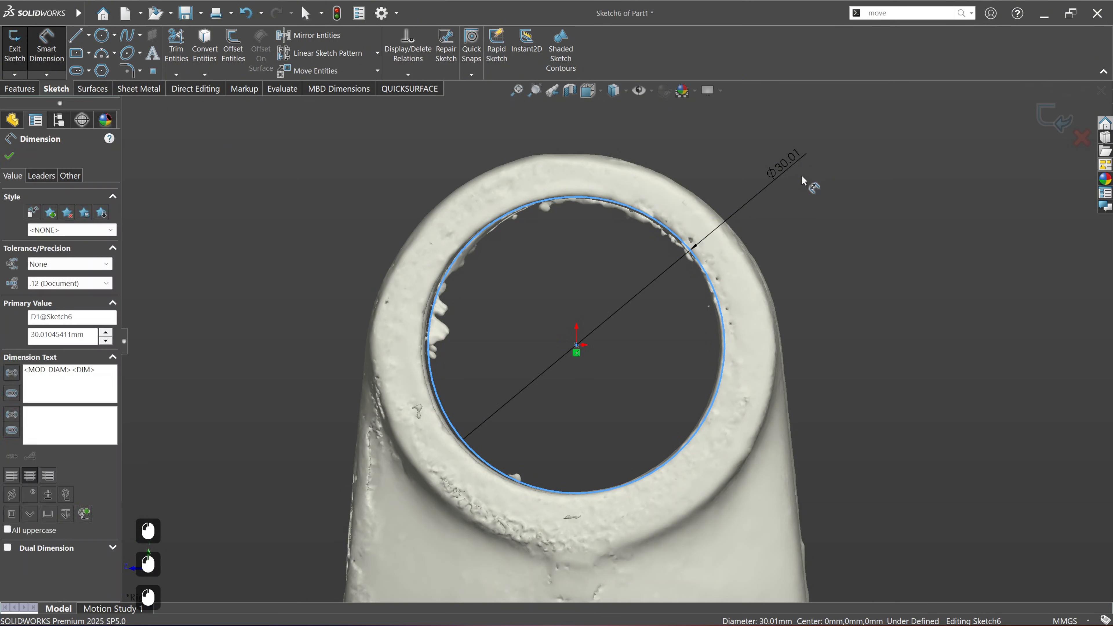
pyautogui.write('30')
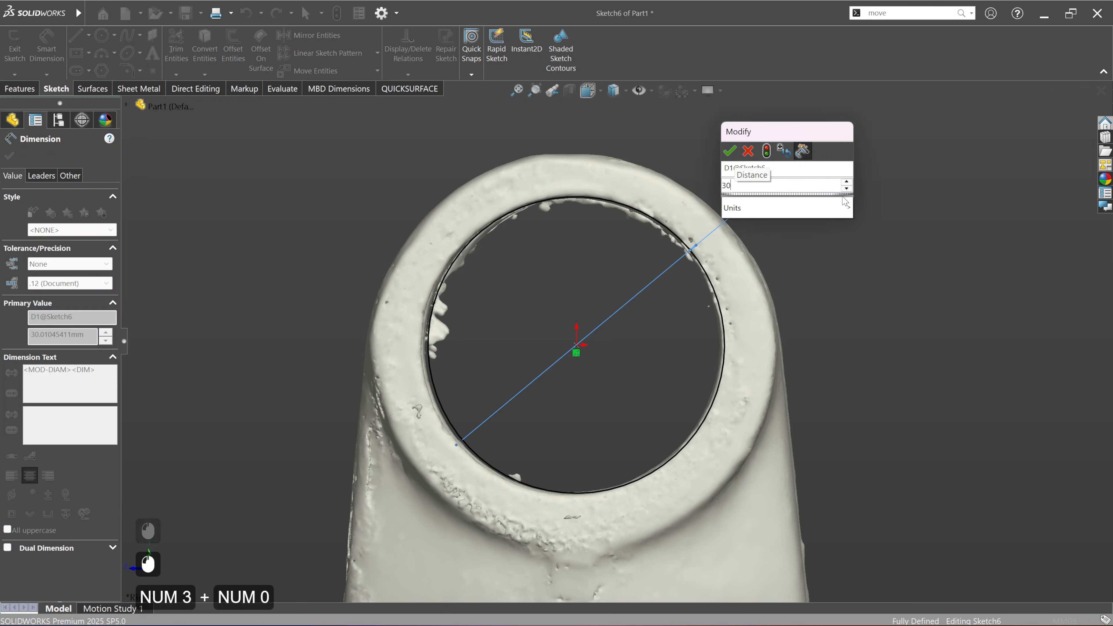
pyautogui.press('Return')
pyautogui.click(10, 155)
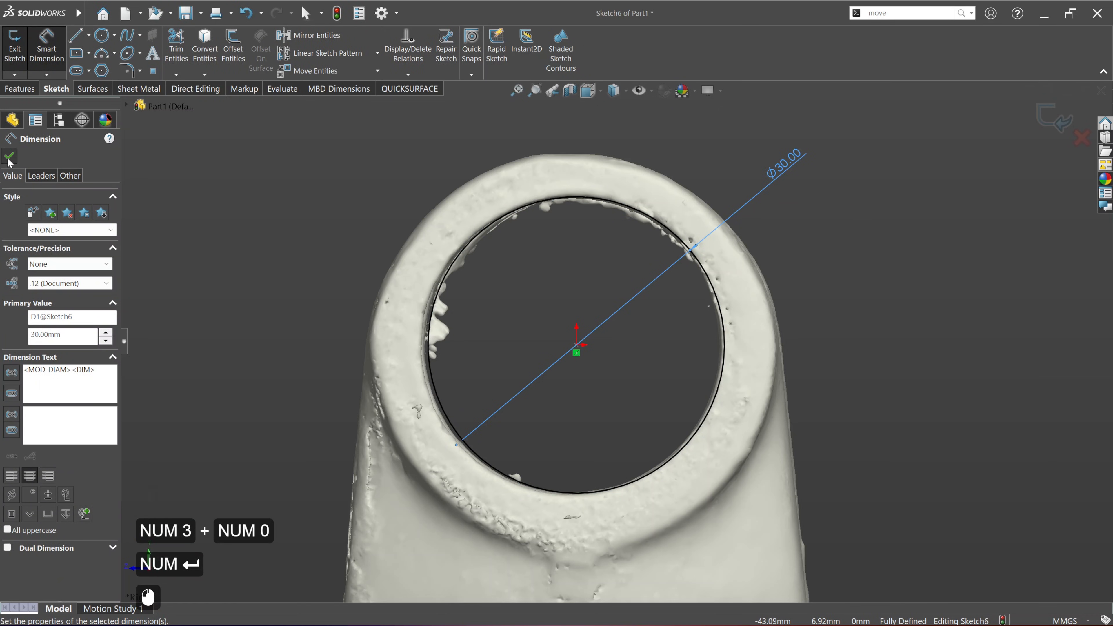
# Step: Start an extruded cut from the bore circle, extending it 99 mm in one direction and 120 mm in the other past both ears
pyautogui.click(20, 88)
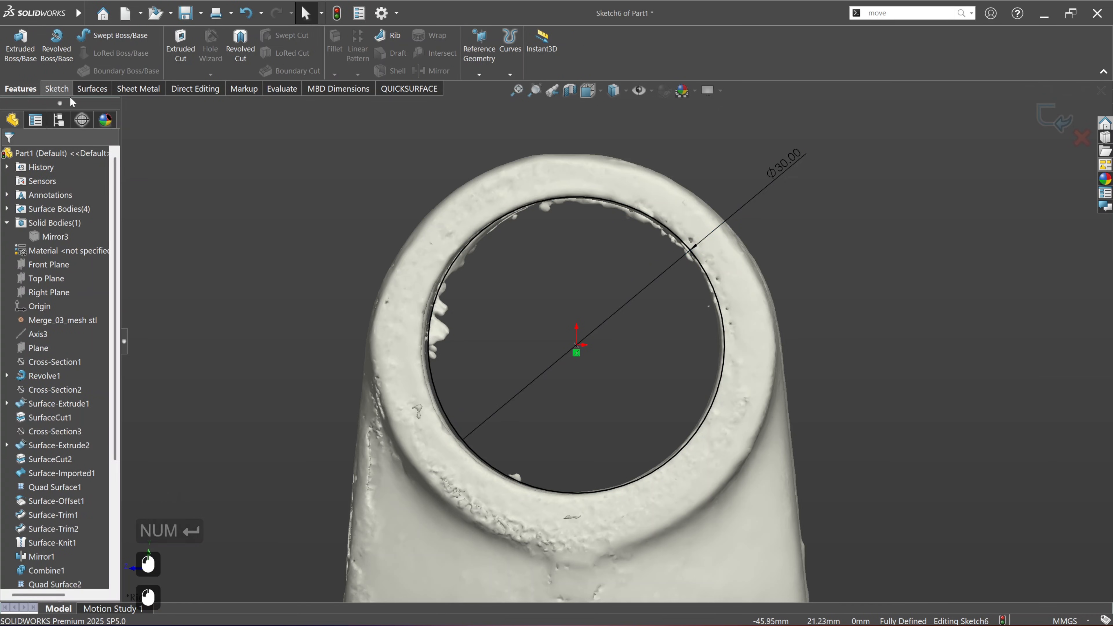
pyautogui.click(187, 65)
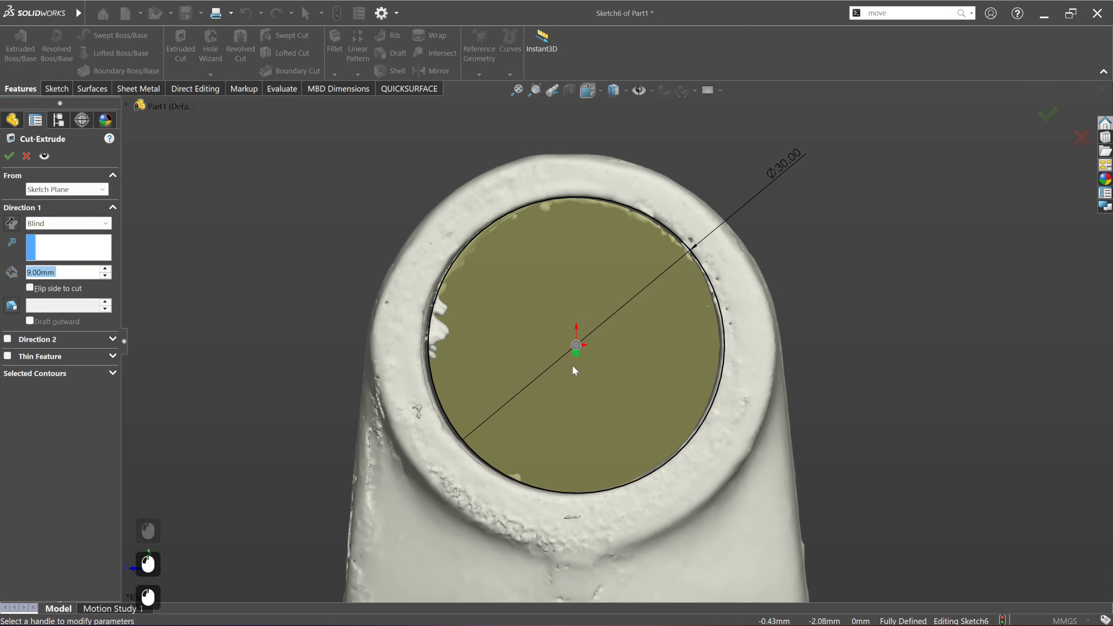
pyautogui.scroll(-3, 611, 349)
pyautogui.moveTo(676, 363); pyautogui.dragTo(597, 421, button='middle')
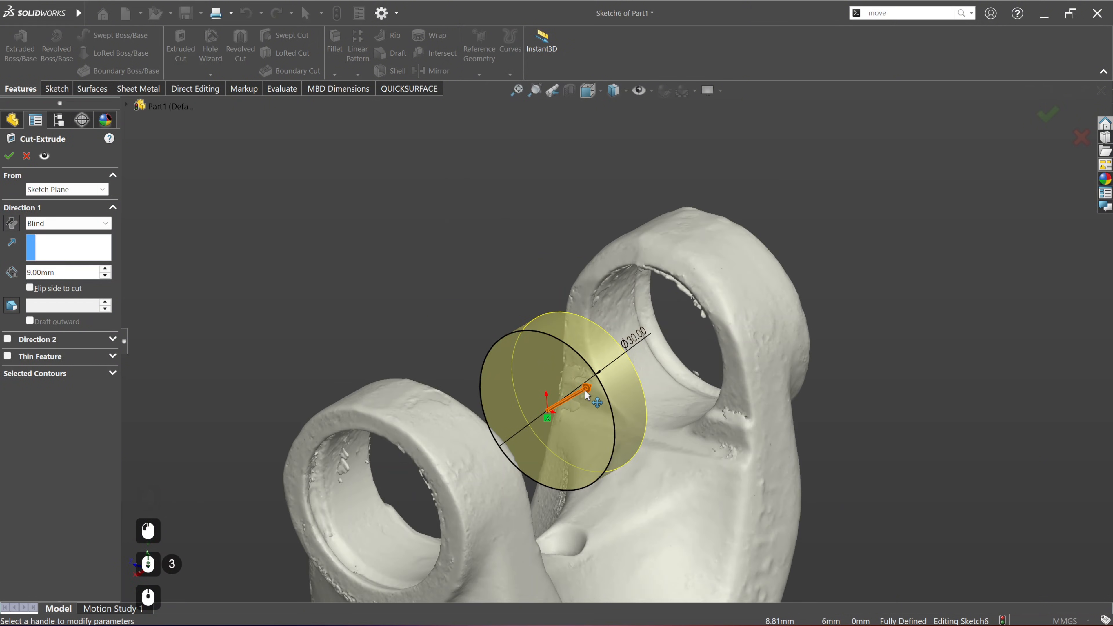
pyautogui.moveTo(589, 389); pyautogui.dragTo(905, 277)
pyautogui.scroll(-3, 685, 389)
pyautogui.moveTo(548, 397); pyautogui.dragTo(323, 526)
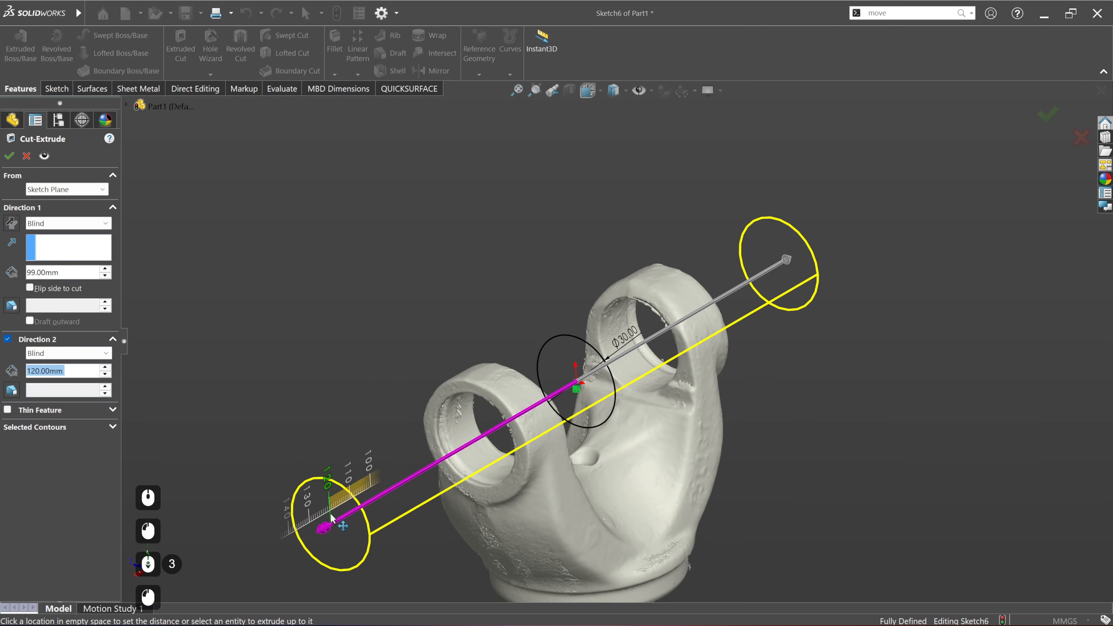
# Step: Show the hidden yoke solid body and apply the two-direction bore cut through both ears
pyautogui.click(127, 105)
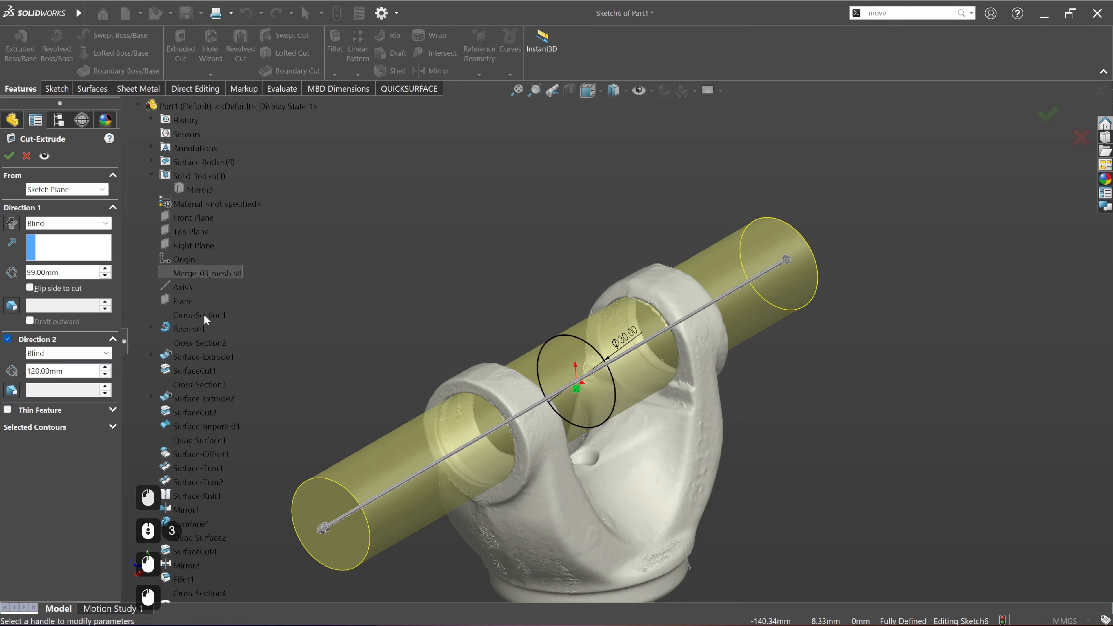
pyautogui.rightClick(198, 188)
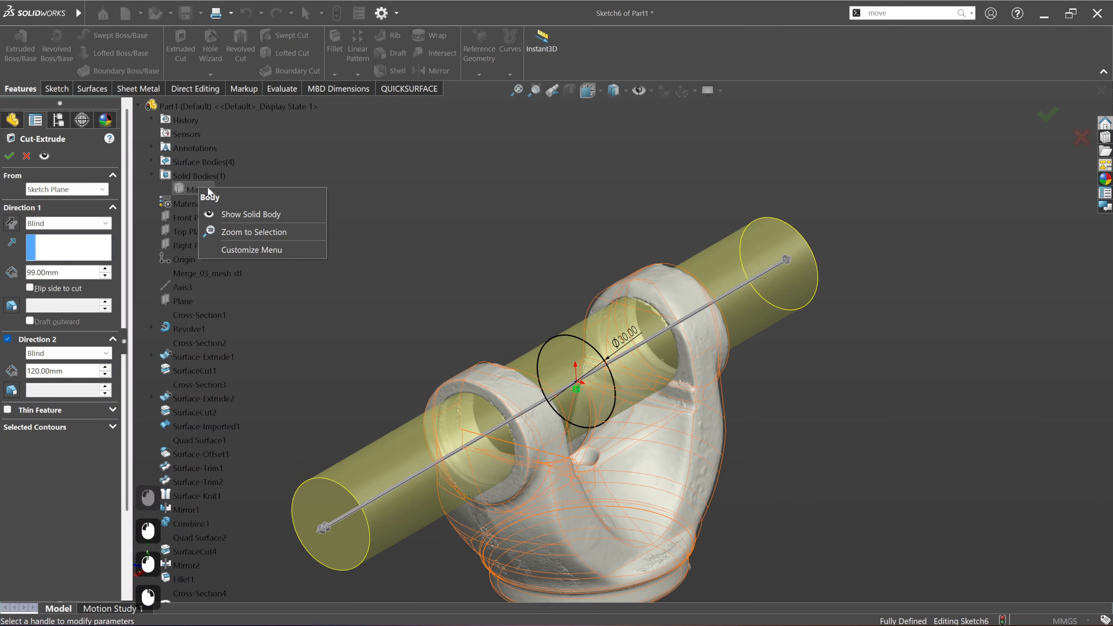
pyautogui.click(232, 214)
pyautogui.moveTo(528, 342); pyautogui.dragTo(542, 296, button='middle')
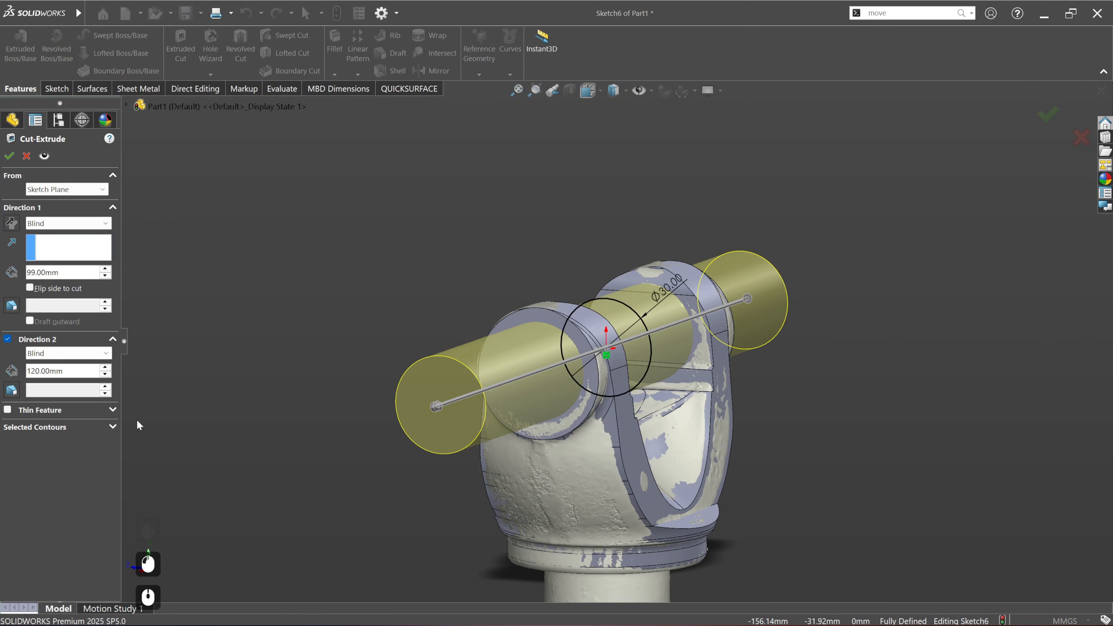
pyautogui.click(9, 156)
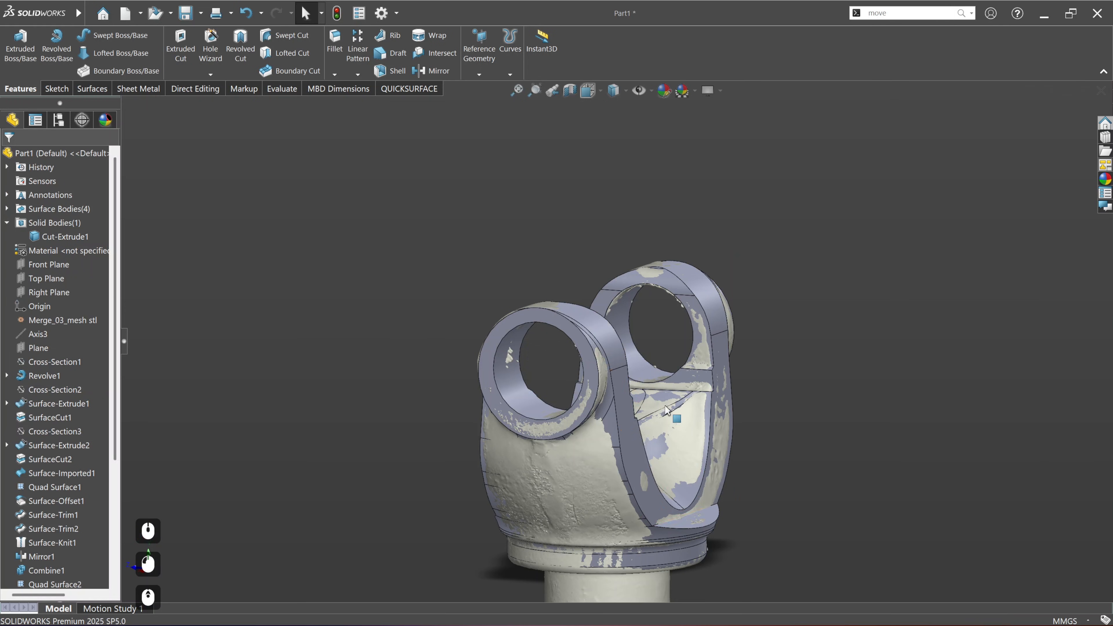
# Step: Inspect the new bores against the scan and run a QUICKSURFACE Compare of the solid with the mesh
pyautogui.moveTo(665, 410); pyautogui.dragTo(558, 417, button='middle')
pyautogui.scroll(-2, 543, 313)
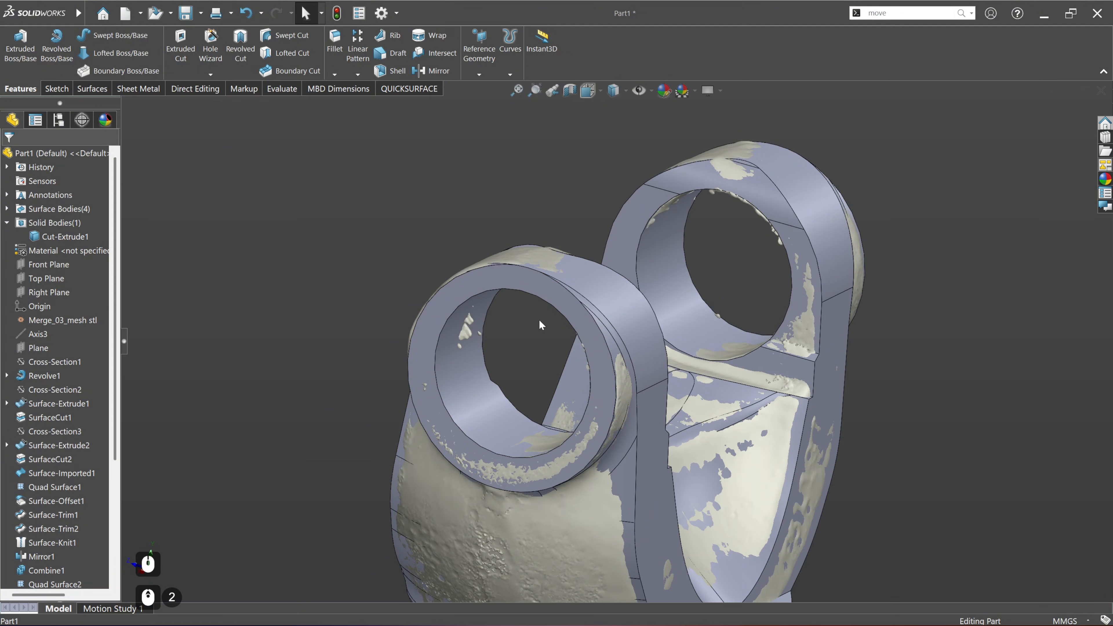
pyautogui.scroll(-2, 536, 314)
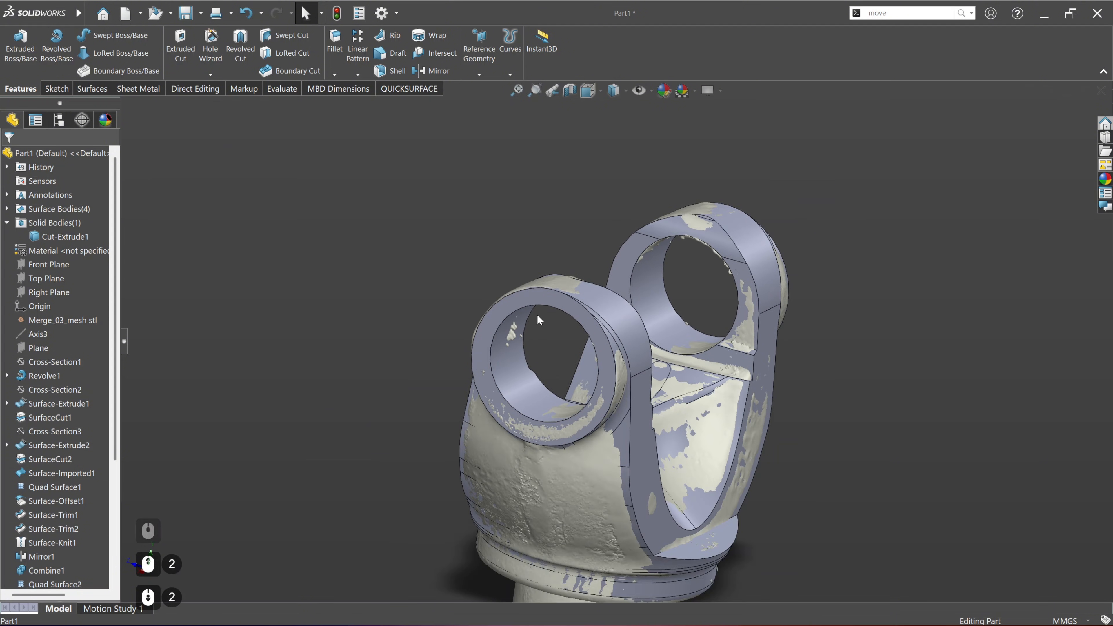
pyautogui.keyDown('ctrl'); pyautogui.moveTo(767, 388); pyautogui.dragTo(723, 342, button='middle'); pyautogui.keyUp('ctrl')
pyautogui.moveTo(718, 401)
pyautogui.mouseDown(button='middle')
pyautogui.moveTo(630, 388)
pyautogui.moveTo(715, 383)
pyautogui.mouseUp(button='middle')
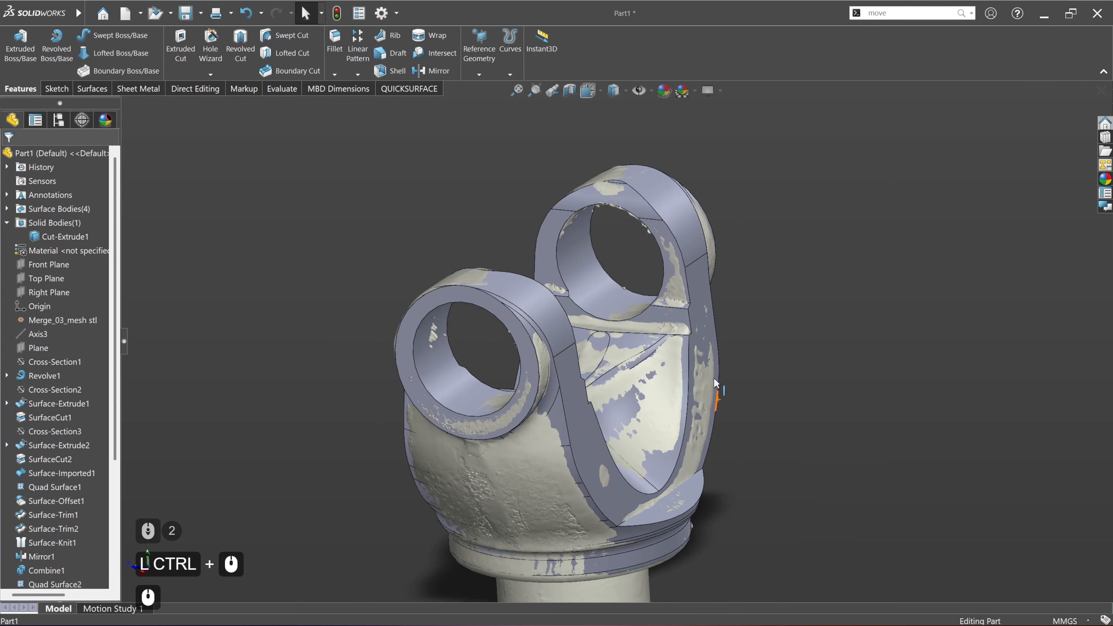
pyautogui.click(409, 89)
pyautogui.click(541, 53)
pyautogui.keyDown('ctrl'); pyautogui.moveTo(555, 314); pyautogui.dragTo(546, 289, button='middle'); pyautogui.keyUp('ctrl')
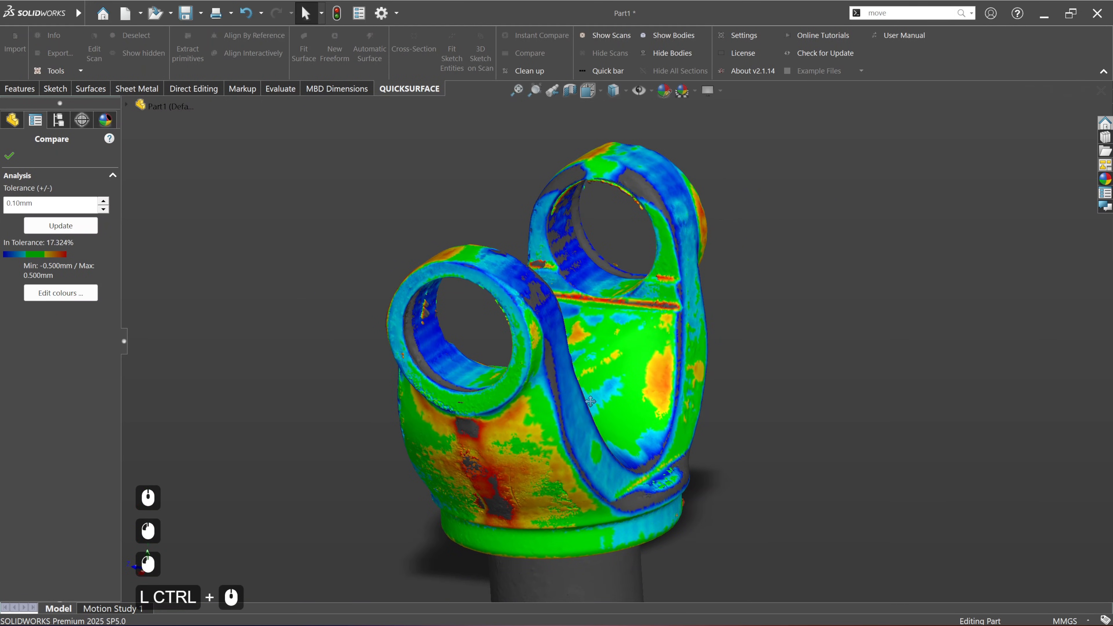
# Step: Examine the deviation colours on the ear faces, bore walls and outer yoke arms from several angles
pyautogui.moveTo(524, 446); pyautogui.dragTo(635, 301, button='middle')
pyautogui.moveTo(488, 280); pyautogui.dragTo(381, 380, button='middle')
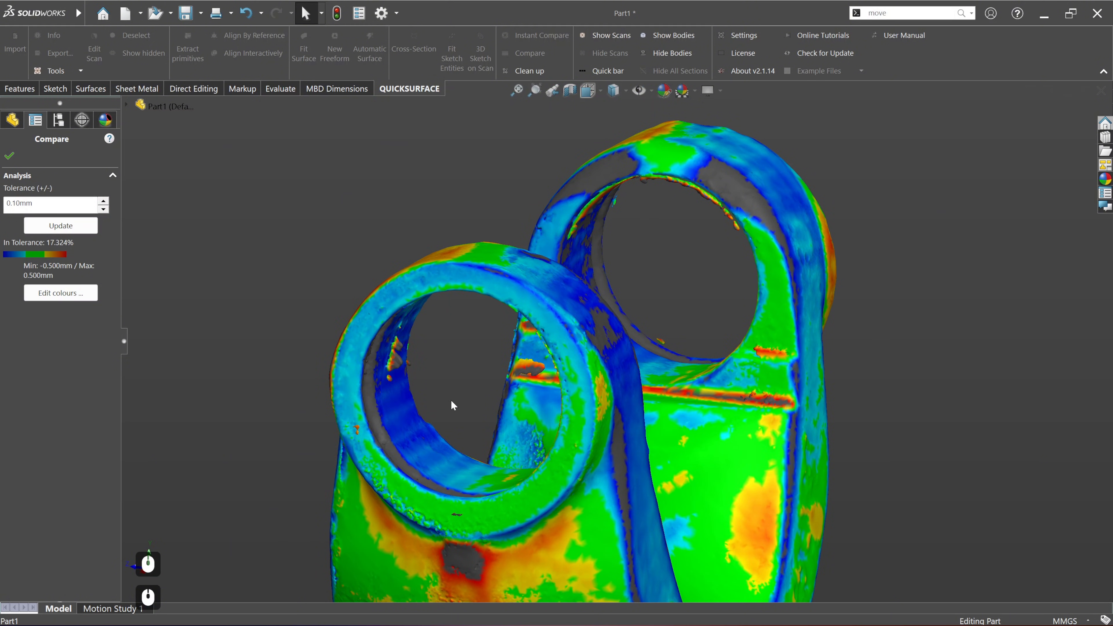
pyautogui.moveTo(306, 401); pyautogui.dragTo(622, 404, button='middle')
pyautogui.scroll(-2, 813, 399)
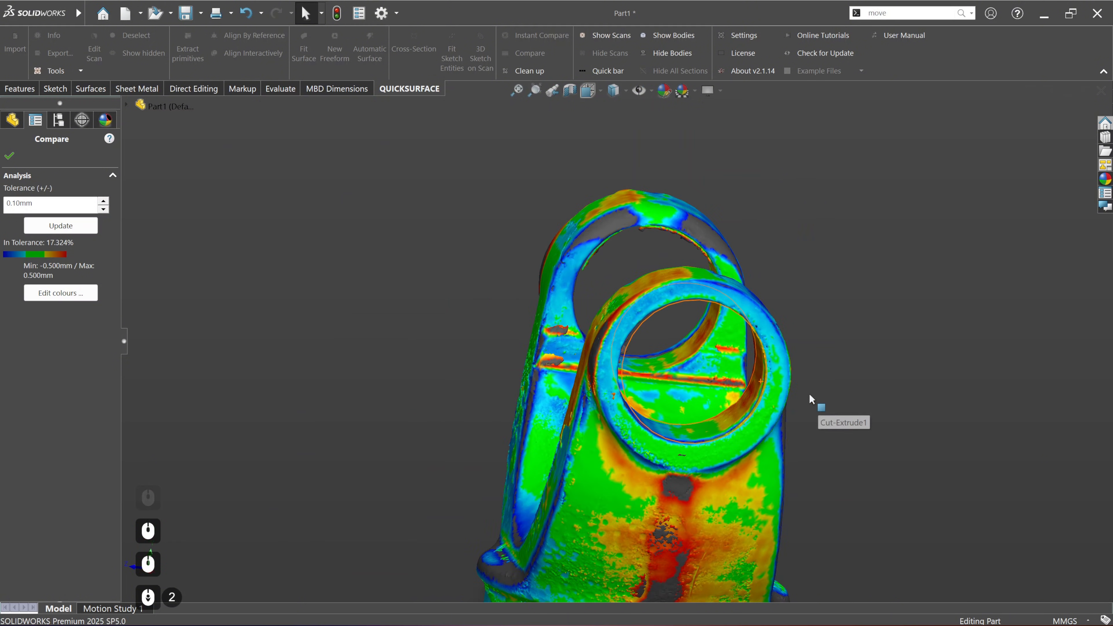
pyautogui.moveTo(809, 394); pyautogui.dragTo(774, 403, button='middle')
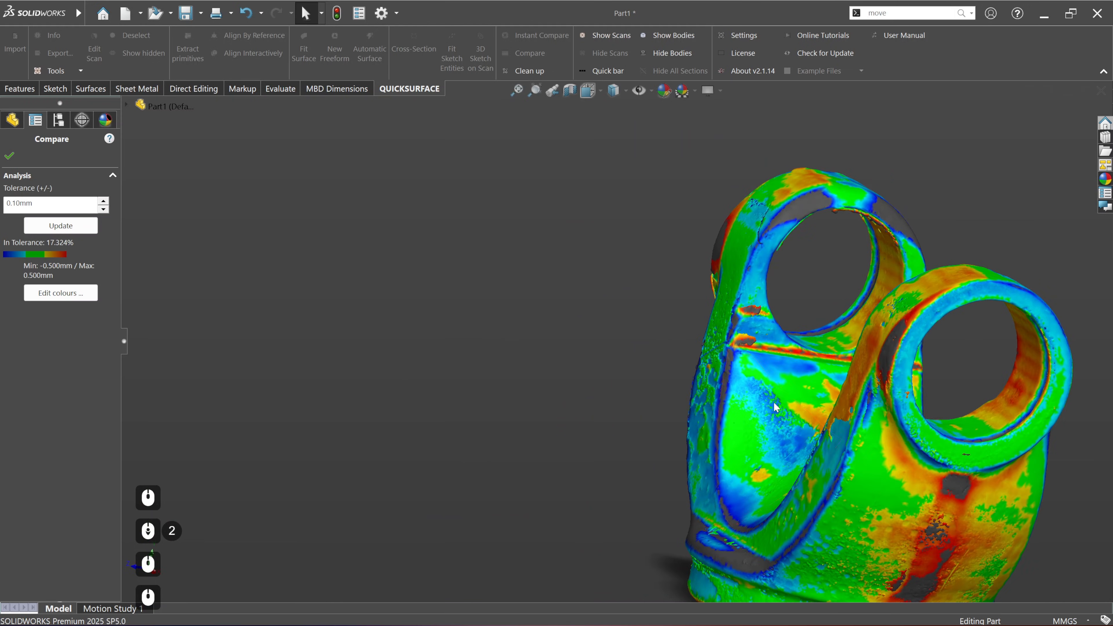
pyautogui.keyDown('ctrl'); pyautogui.moveTo(836, 327); pyautogui.dragTo(644, 325, button='middle'); pyautogui.keyUp('ctrl')
pyautogui.moveTo(810, 460); pyautogui.dragTo(744, 450, button='middle')
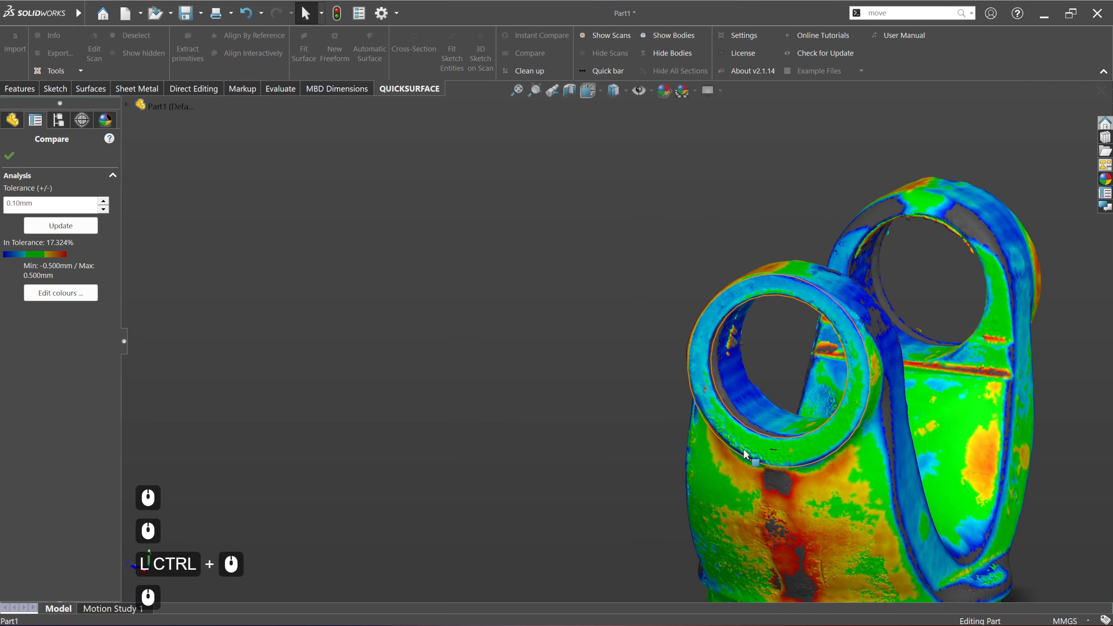
pyautogui.scroll(-1, 745, 450)
pyautogui.keyDown('ctrl'); pyautogui.moveTo(866, 452); pyautogui.dragTo(670, 397, button='middle'); pyautogui.keyUp('ctrl')
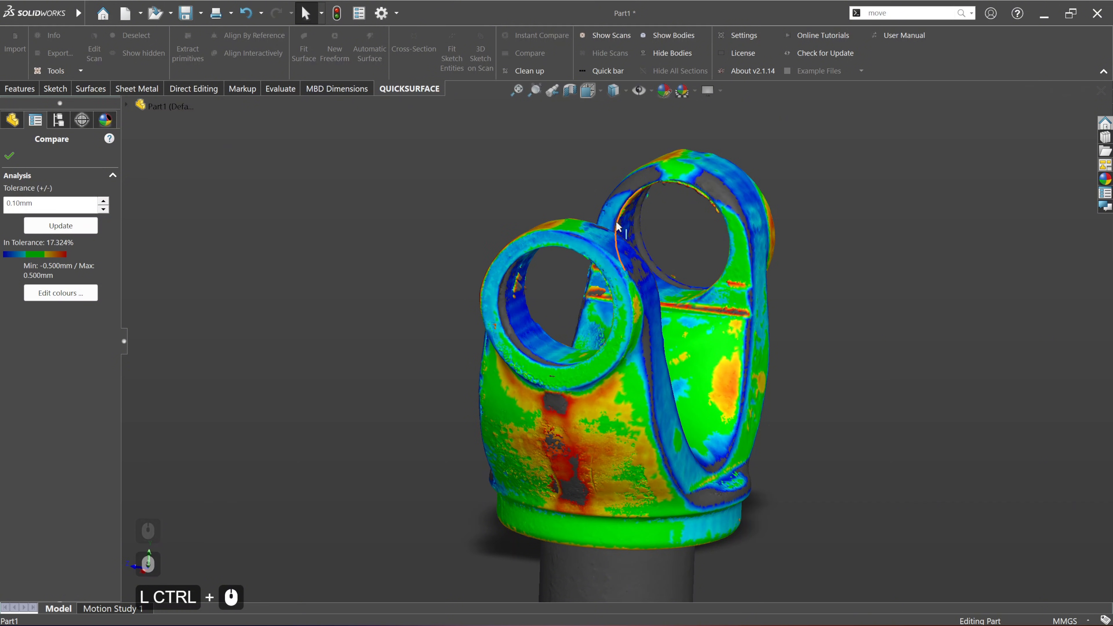
pyautogui.moveTo(727, 357)
pyautogui.keyDown('ctrl'); pyautogui.mouseDown(button='middle')
pyautogui.moveTo(711, 388)
pyautogui.moveTo(693, 379)
pyautogui.moveTo(736, 364)
pyautogui.mouseUp(button='middle'); pyautogui.keyUp('ctrl')
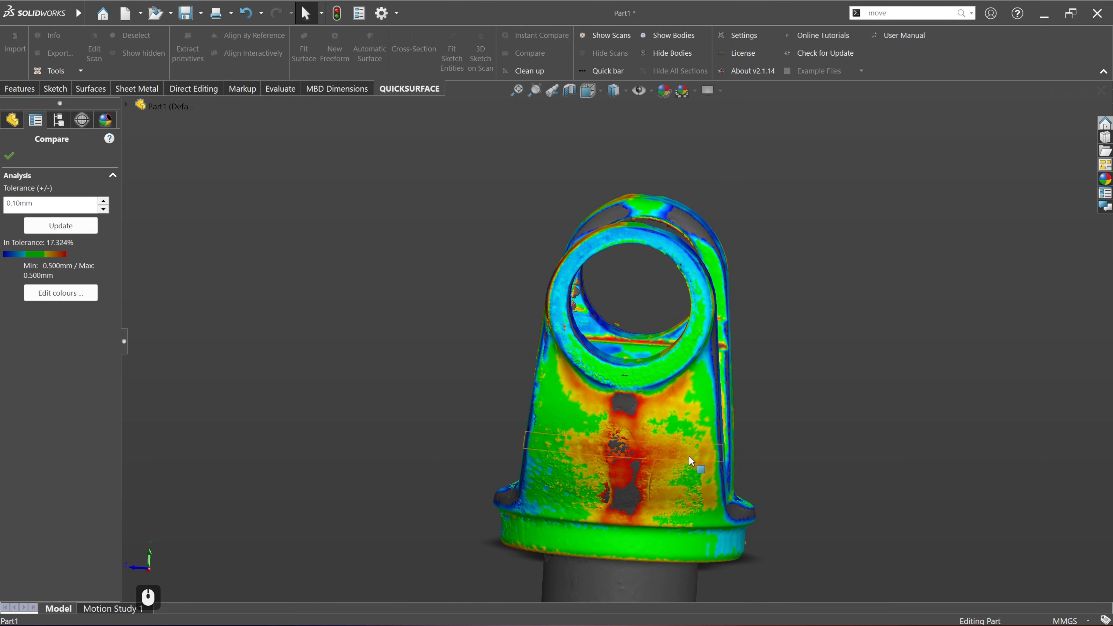
# Step: Examine the deviation map over the whole yoke and its inner saddle, and close the comparison
pyautogui.scroll(4, 683, 404)
pyautogui.keyDown('ctrl'); pyautogui.moveTo(676, 422); pyautogui.dragTo(530, 431, button='middle'); pyautogui.keyUp('ctrl')
pyautogui.moveTo(637, 341); pyautogui.dragTo(569, 355, button='middle')
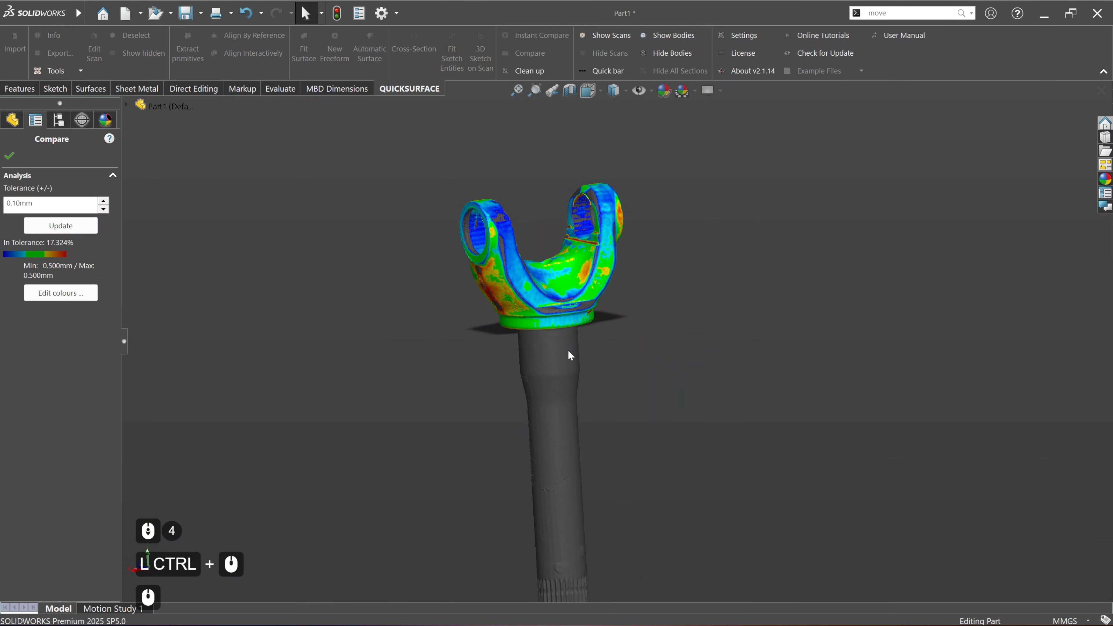
pyautogui.keyDown('ctrl'); pyautogui.moveTo(534, 247); pyautogui.dragTo(529, 334, button='middle'); pyautogui.keyUp('ctrl')
pyautogui.scroll(2, 537, 340)
pyautogui.scroll(2, 559, 352)
pyautogui.moveTo(635, 386); pyautogui.dragTo(624, 407, button='middle')
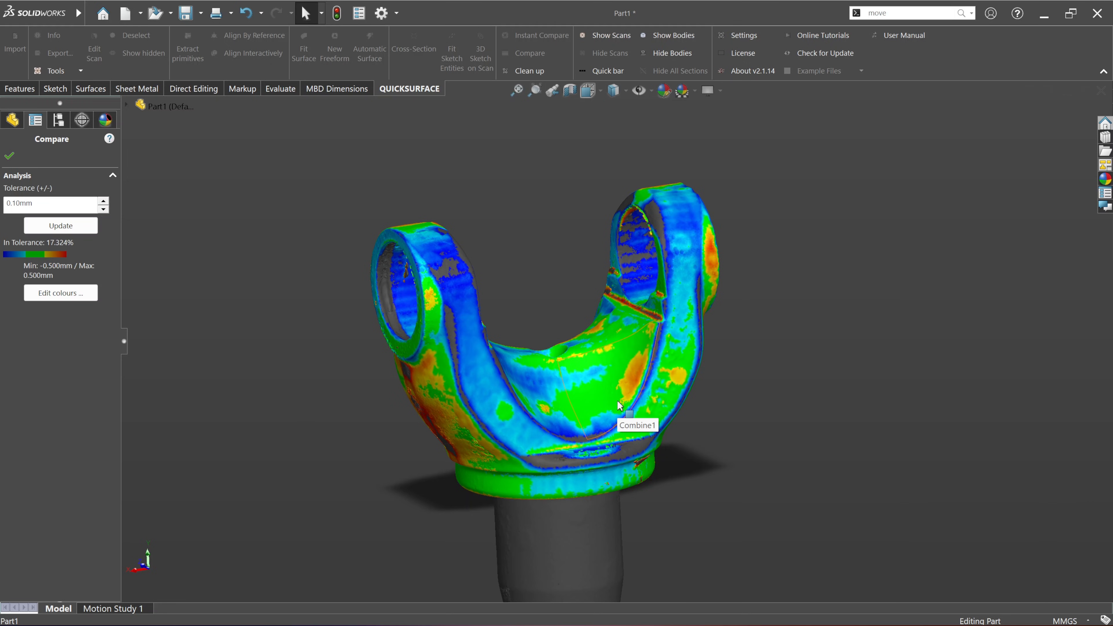
pyautogui.click(9, 155)
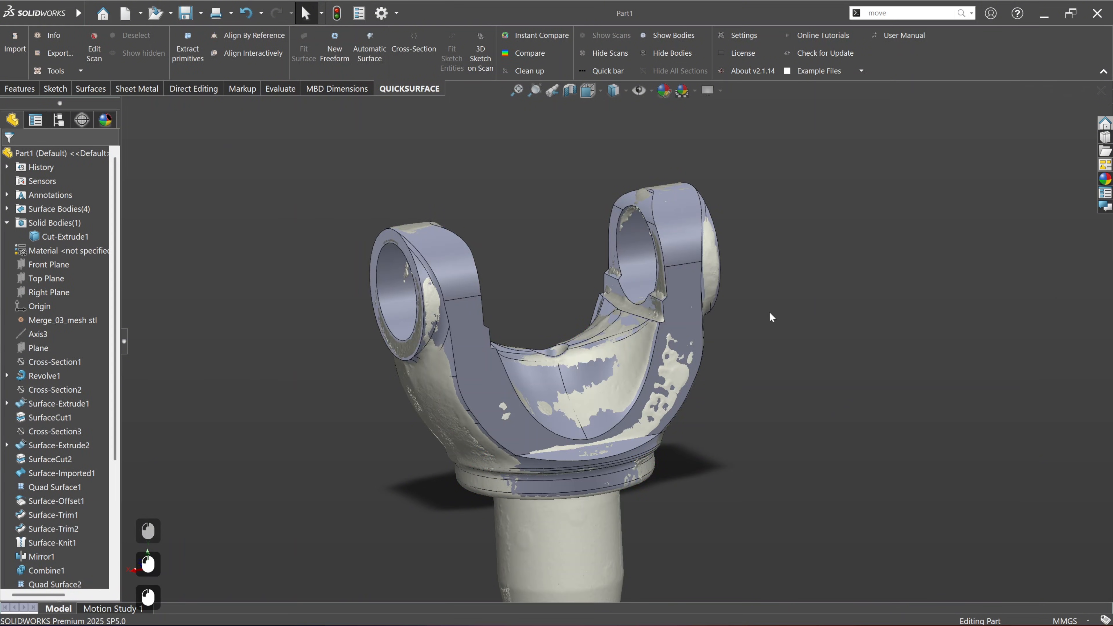
# Step: Fillet the two inner edges where the yoke saddle meets the ears below the bores with a 2 mm symmetric radius
pyautogui.scroll(-3, 630, 323)
pyautogui.moveTo(630, 324); pyautogui.dragTo(607, 361, button='middle')
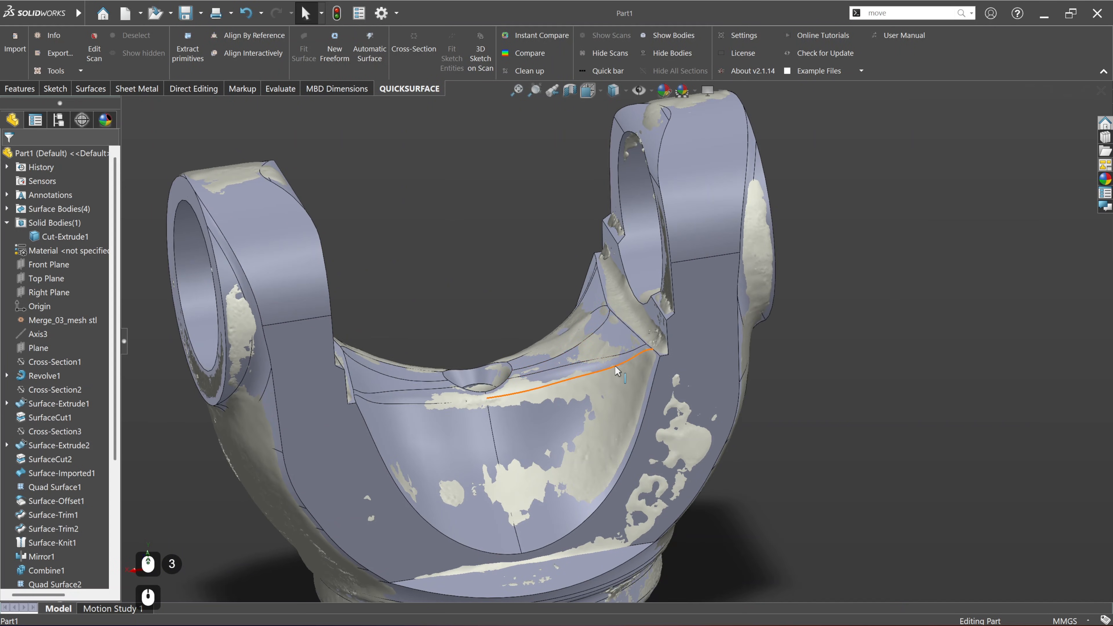
pyautogui.click(20, 89)
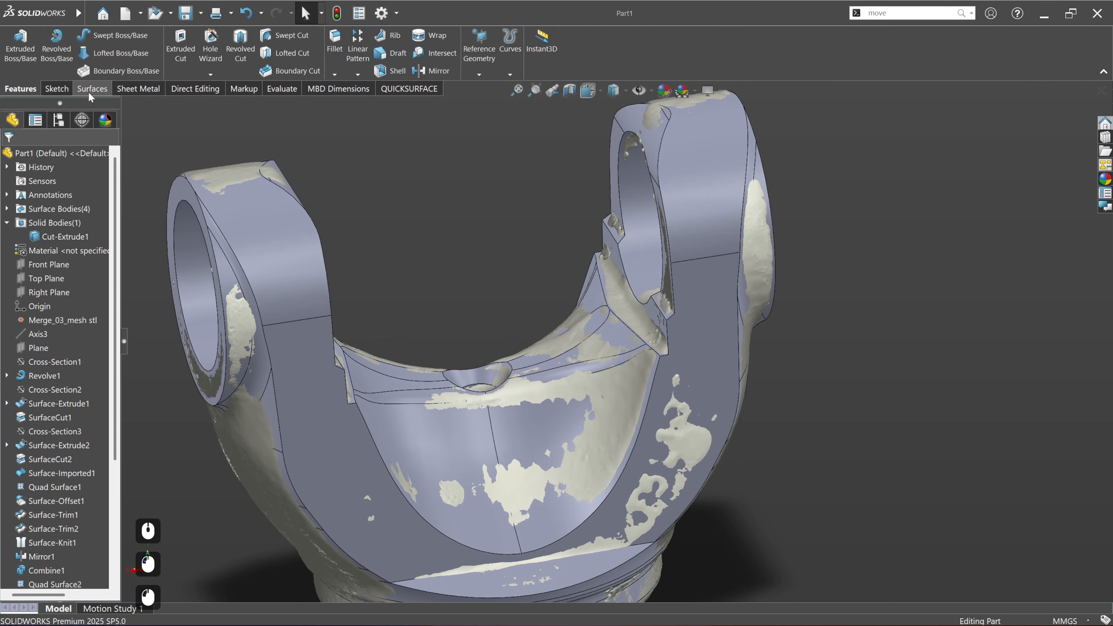
pyautogui.click(335, 44)
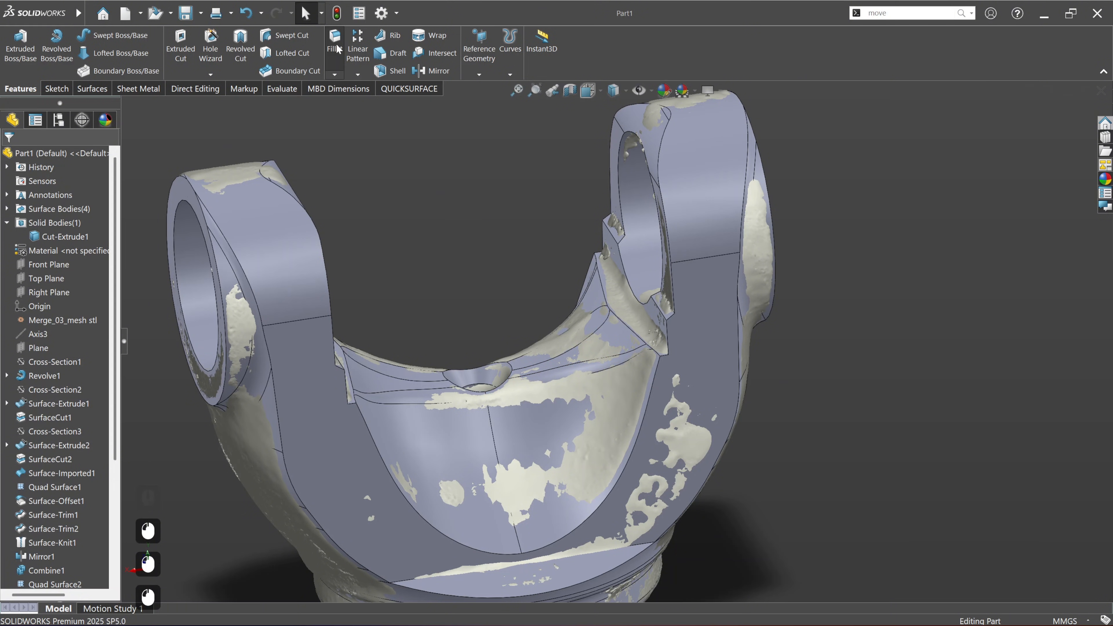
pyautogui.click(644, 324)
pyautogui.moveTo(567, 353); pyautogui.dragTo(346, 347, button='middle')
pyautogui.click(304, 359)
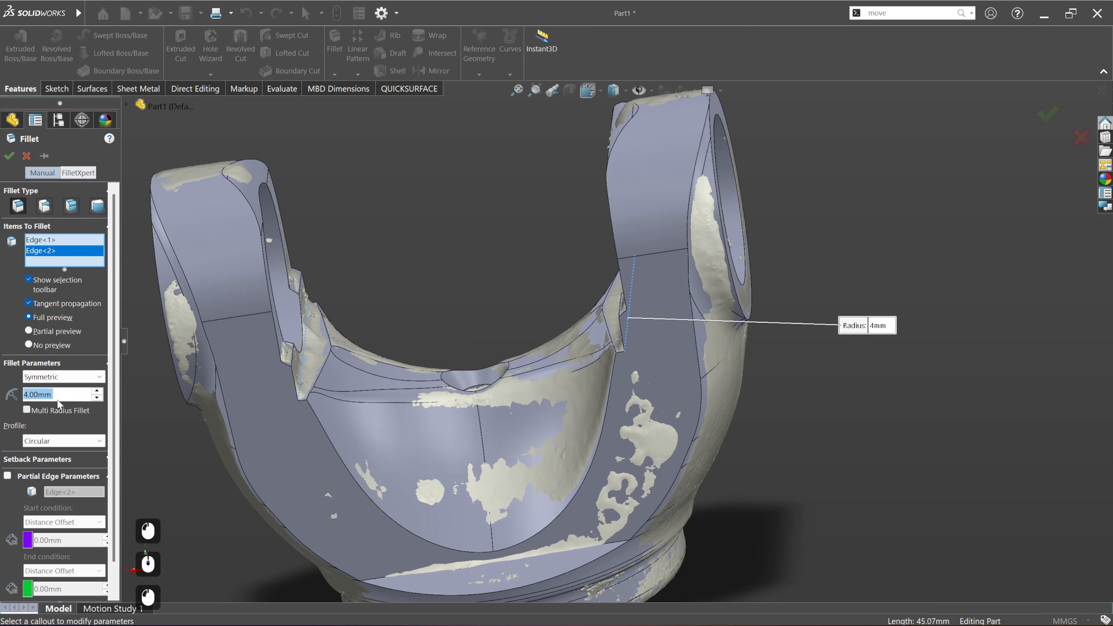
pyautogui.write('2')
pyautogui.press('Return')
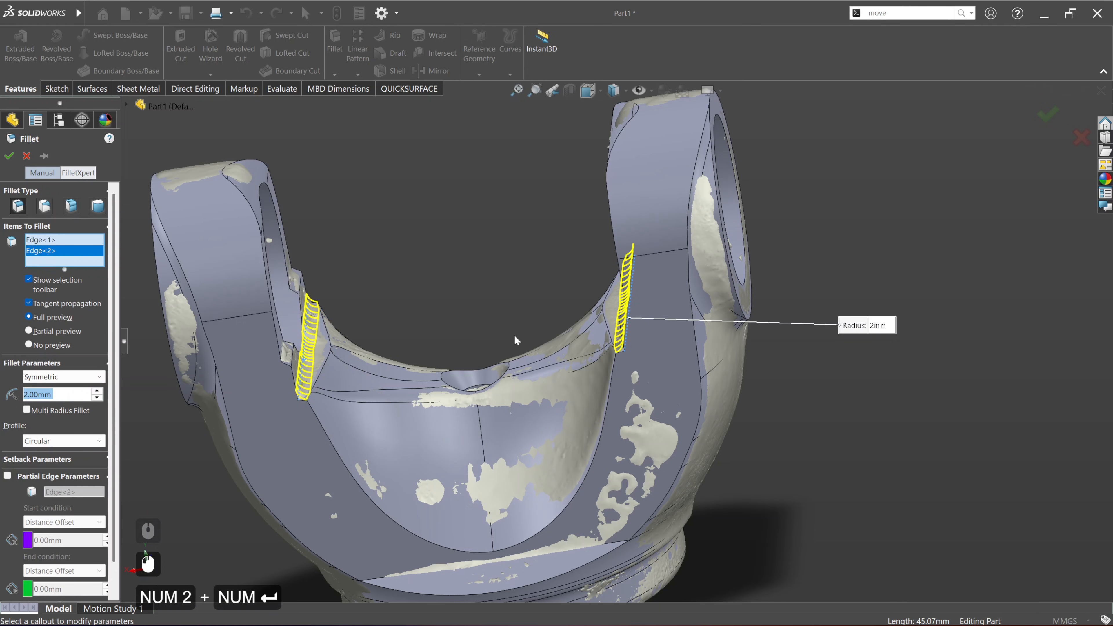
pyautogui.scroll(4, 617, 327)
pyautogui.moveTo(579, 378); pyautogui.dragTo(588, 346, button='middle')
pyautogui.scroll(2, 629, 357)
pyautogui.scroll(1, 237, 272)
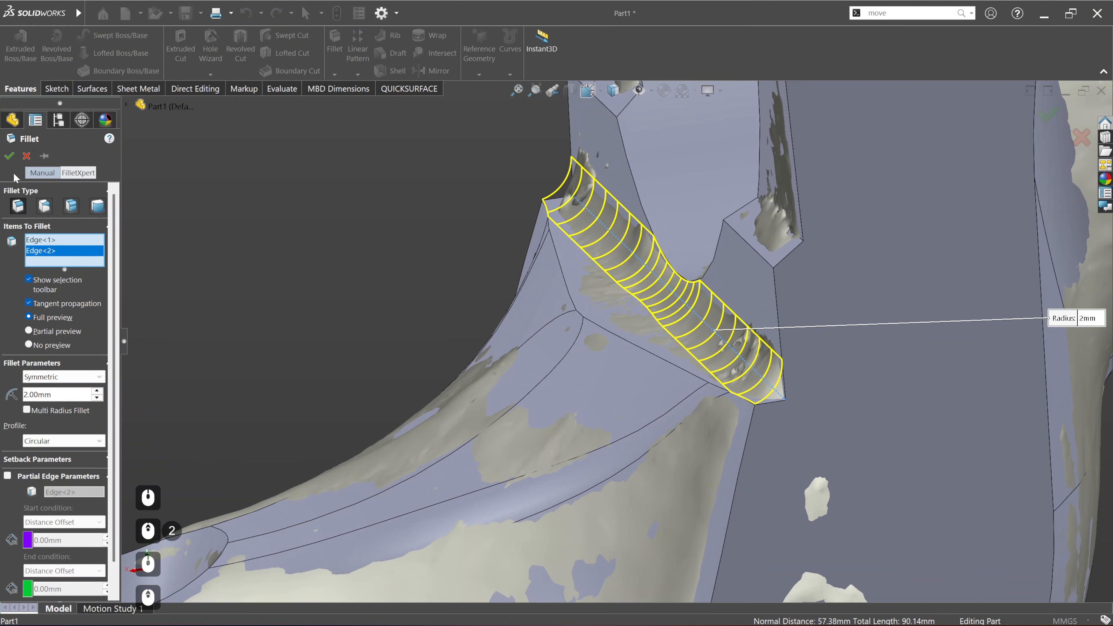
pyautogui.click(10, 157)
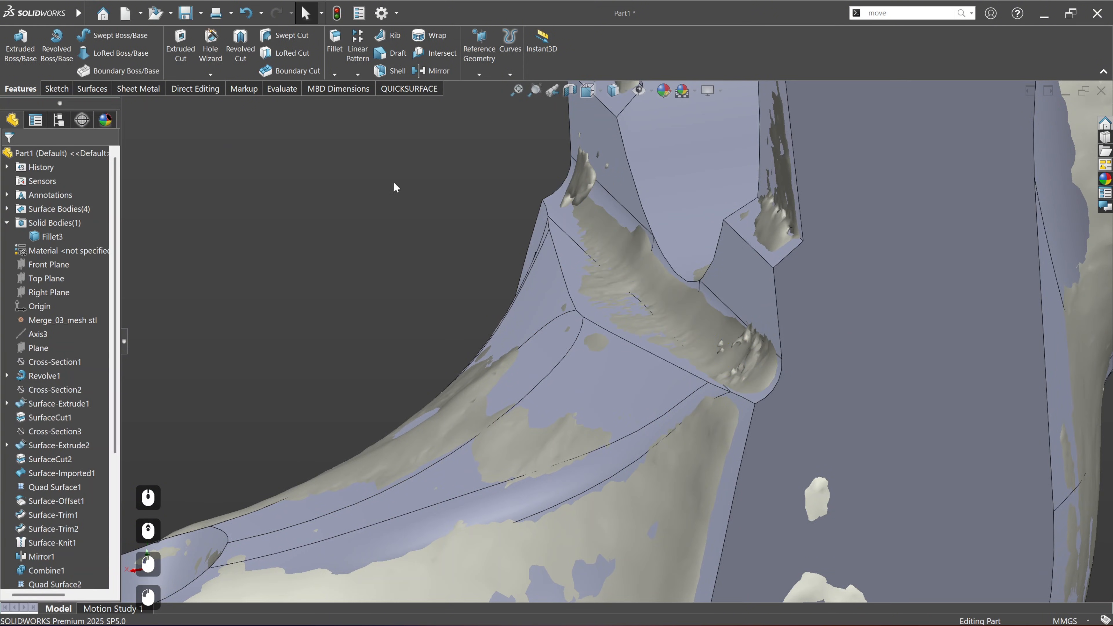
# Step: Compare the filleted solid with the scan, close the comparison and hide the scan
pyautogui.click(414, 90)
pyautogui.click(529, 53)
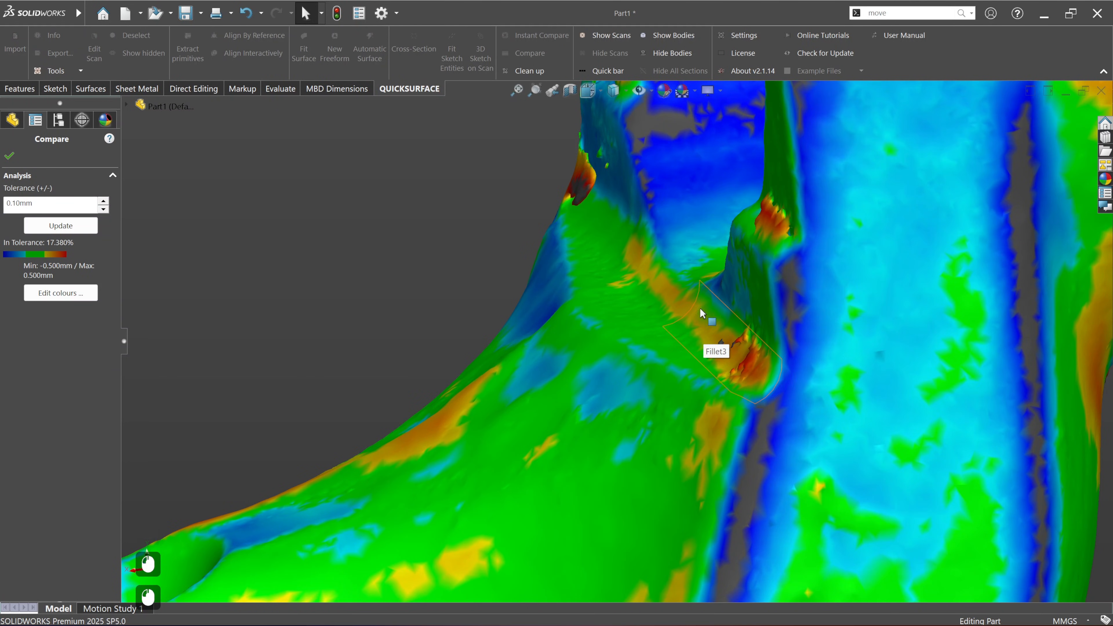
pyautogui.click(8, 157)
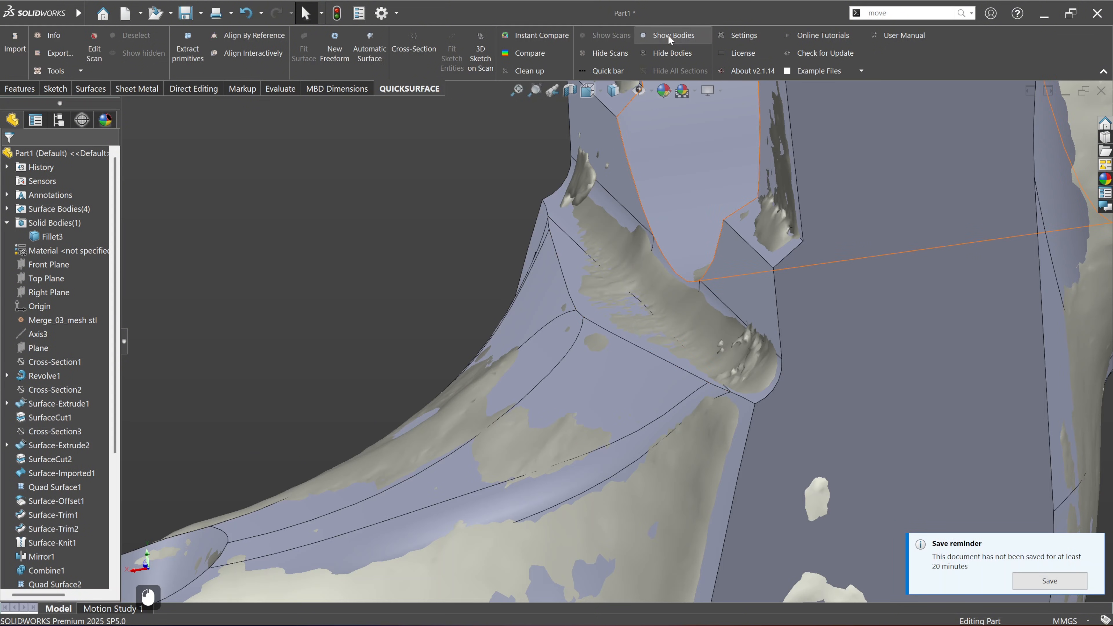
pyautogui.click(626, 52)
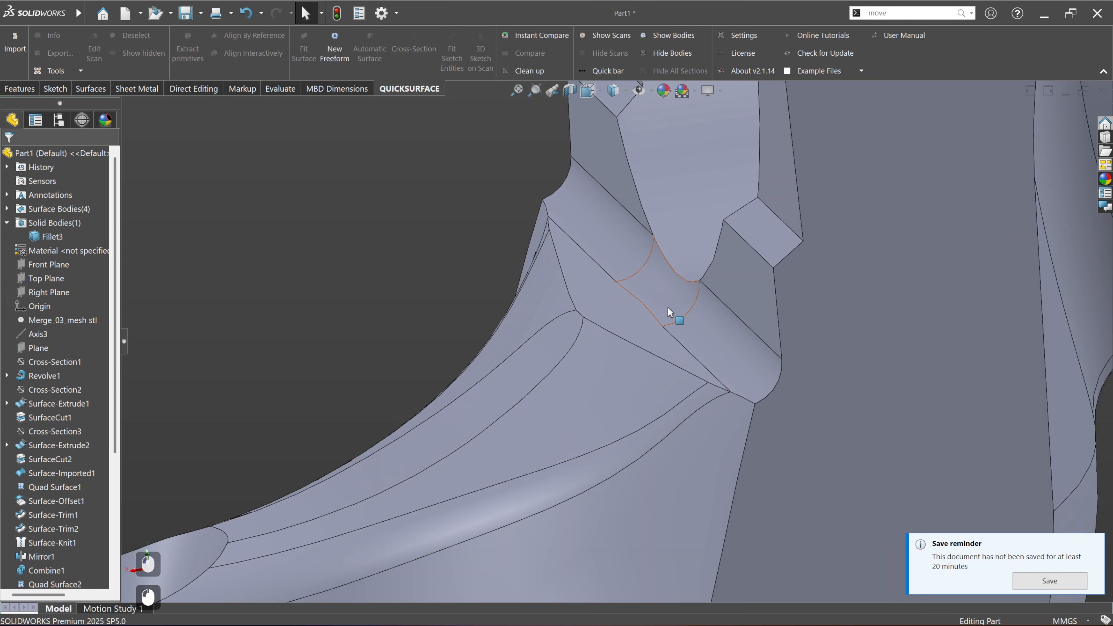
# Step: Delete the last fillet applied to the inner edges where the yoke saddle meets the ears
pyautogui.scroll(-3, 657, 309)
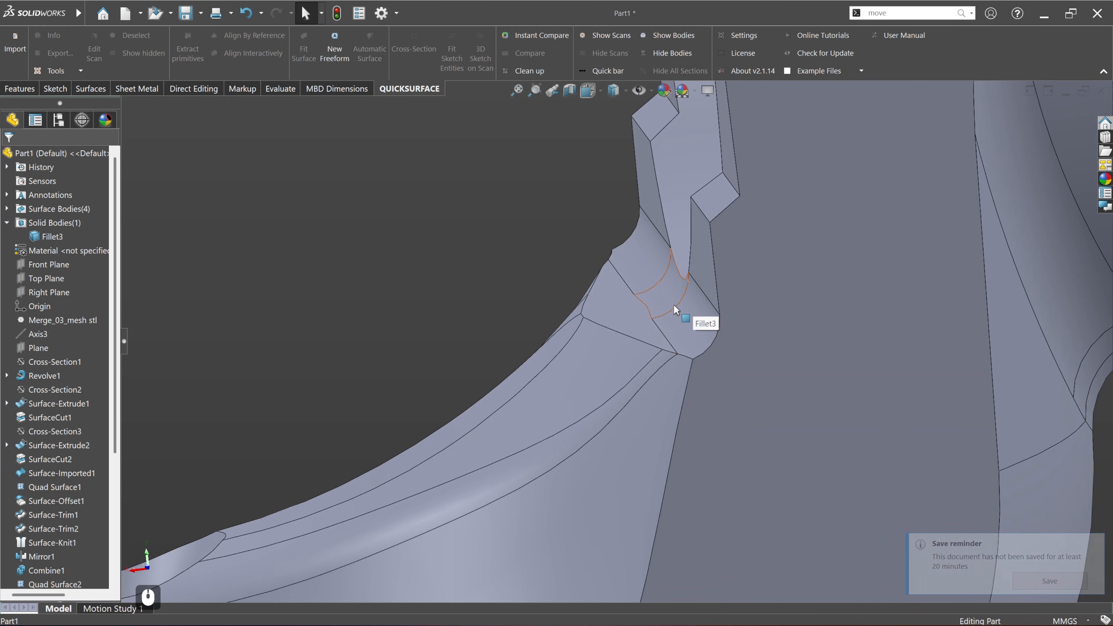
pyautogui.moveTo(674, 306)
pyautogui.mouseDown(button='middle')
pyautogui.moveTo(658, 301)
pyautogui.moveTo(676, 307)
pyautogui.moveTo(679, 292)
pyautogui.mouseUp(button='middle')
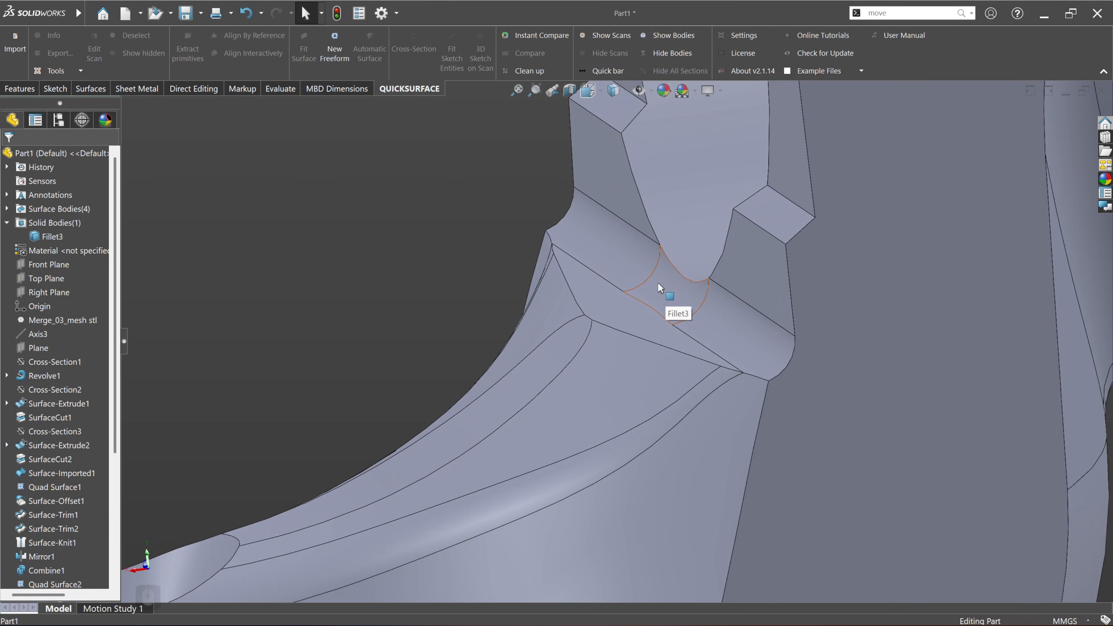
pyautogui.scroll(-6, 695, 290)
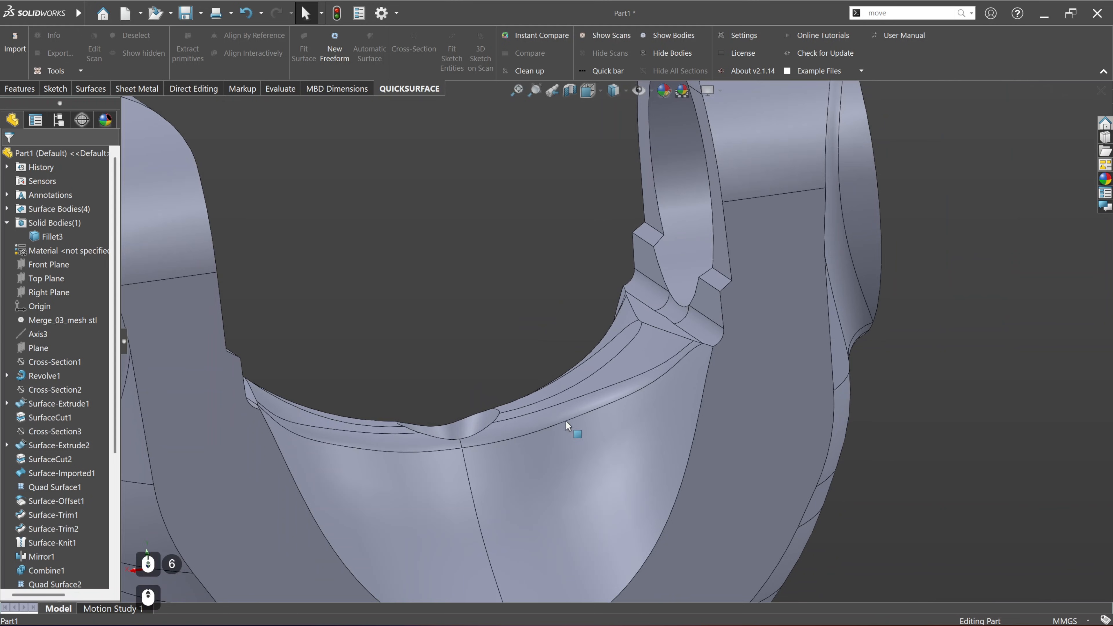
pyautogui.moveTo(566, 421)
pyautogui.mouseDown(button='middle')
pyautogui.moveTo(541, 422)
pyautogui.moveTo(578, 423)
pyautogui.moveTo(575, 434)
pyautogui.mouseUp(button='middle')
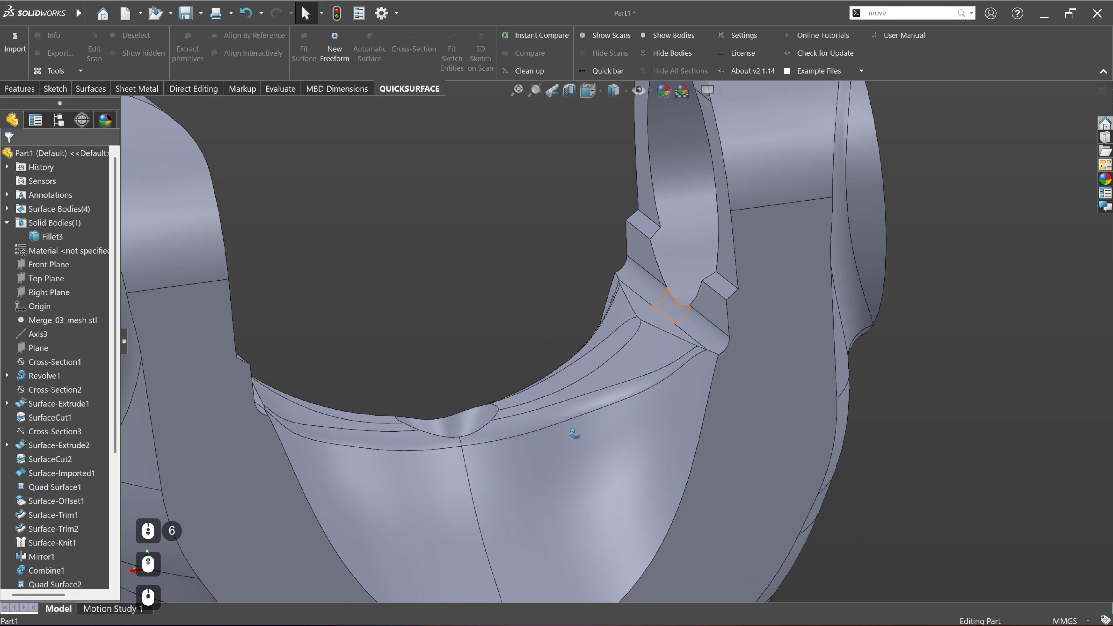
pyautogui.scroll(-5, 80, 515)
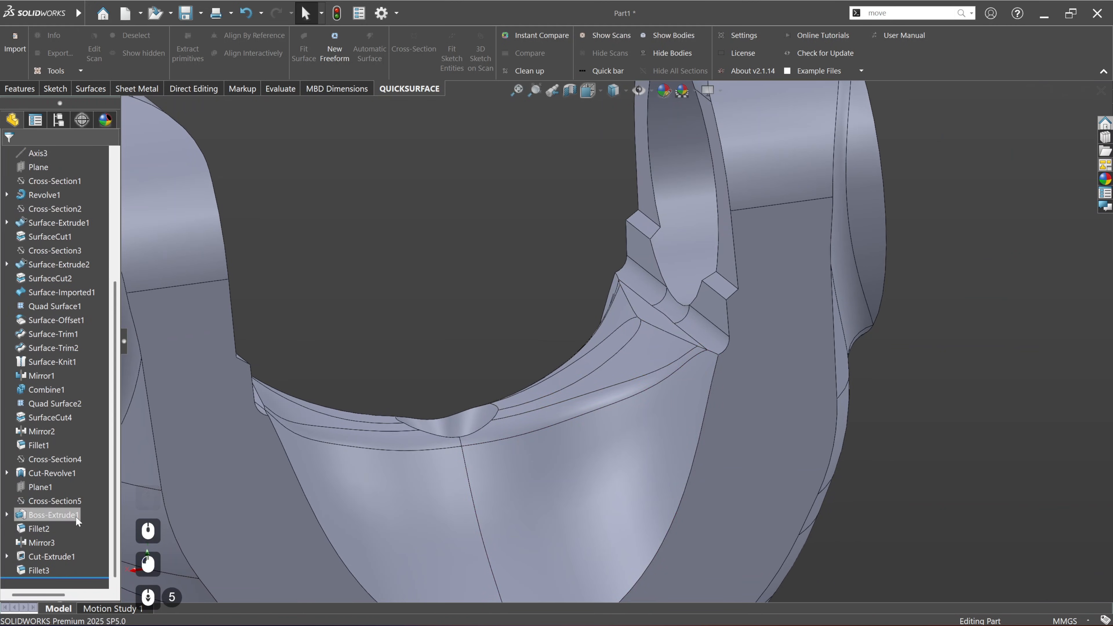
pyautogui.click(41, 572)
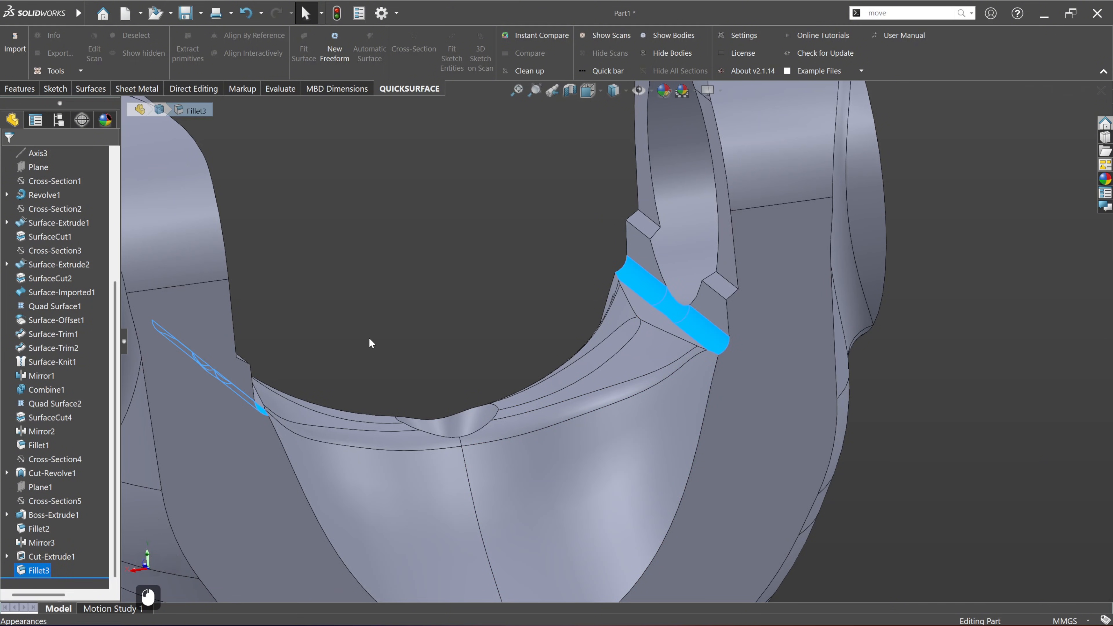
pyautogui.press('Delete')
pyautogui.press('Return')
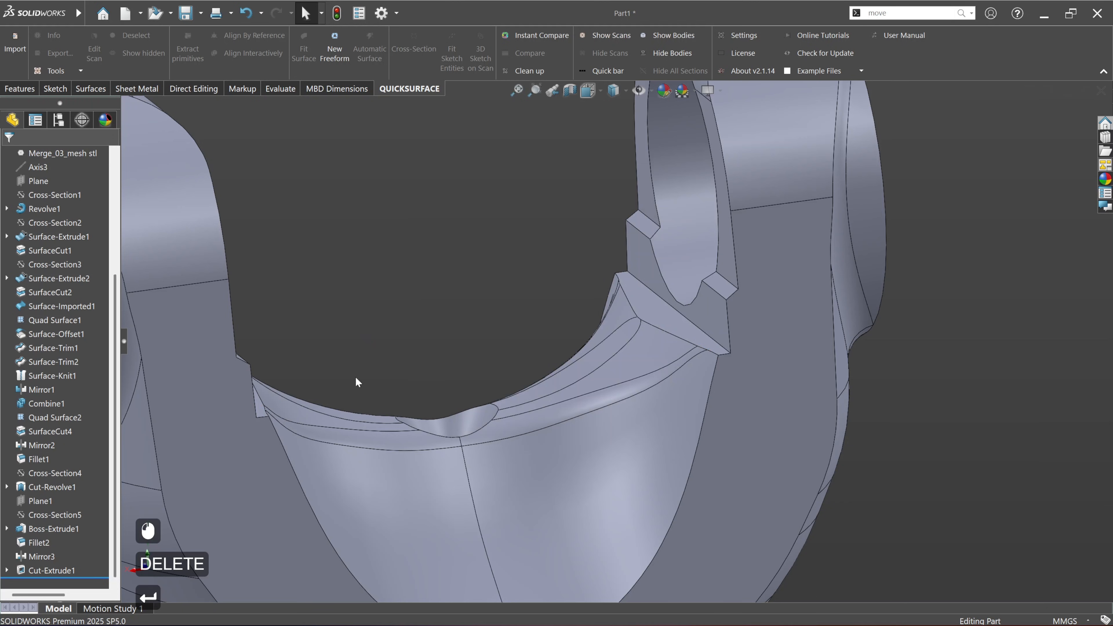
# Step: Roll the model back before the ear bore cut and fillet both inner saddle-to-ear edges with a 2 mm symmetric radius
pyautogui.moveTo(85, 578); pyautogui.dragTo(93, 569)
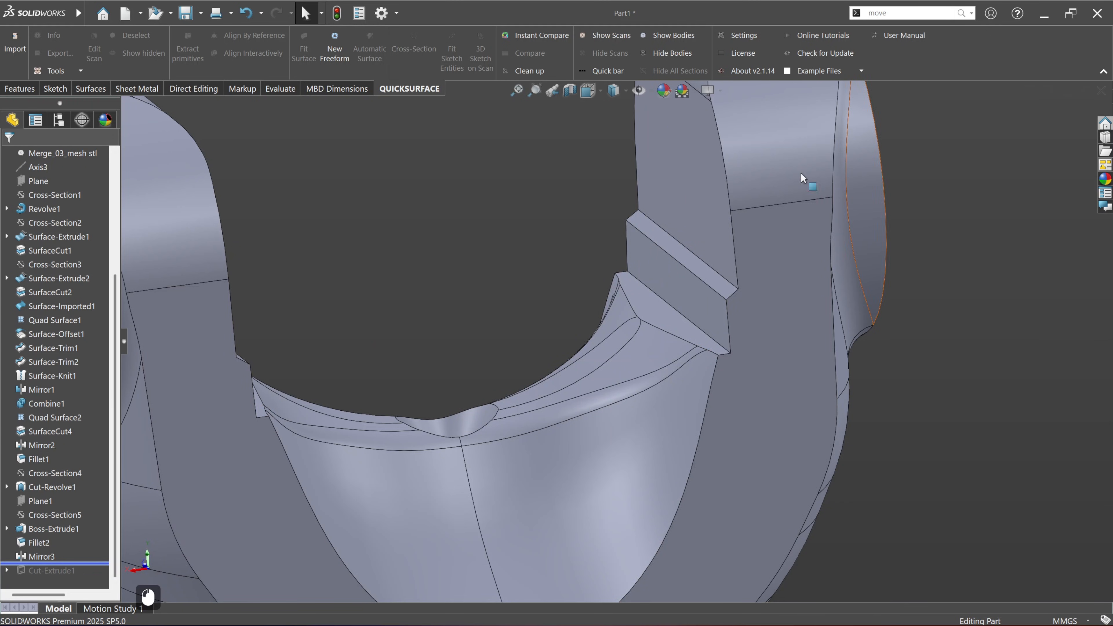
pyautogui.click(439, 297)
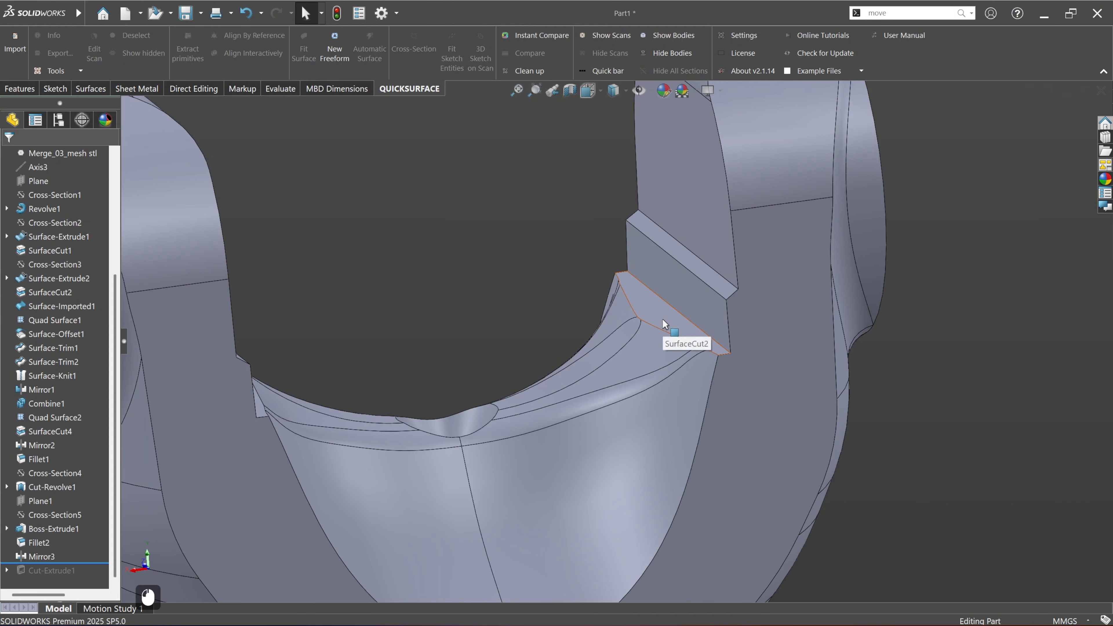
pyautogui.click(22, 88)
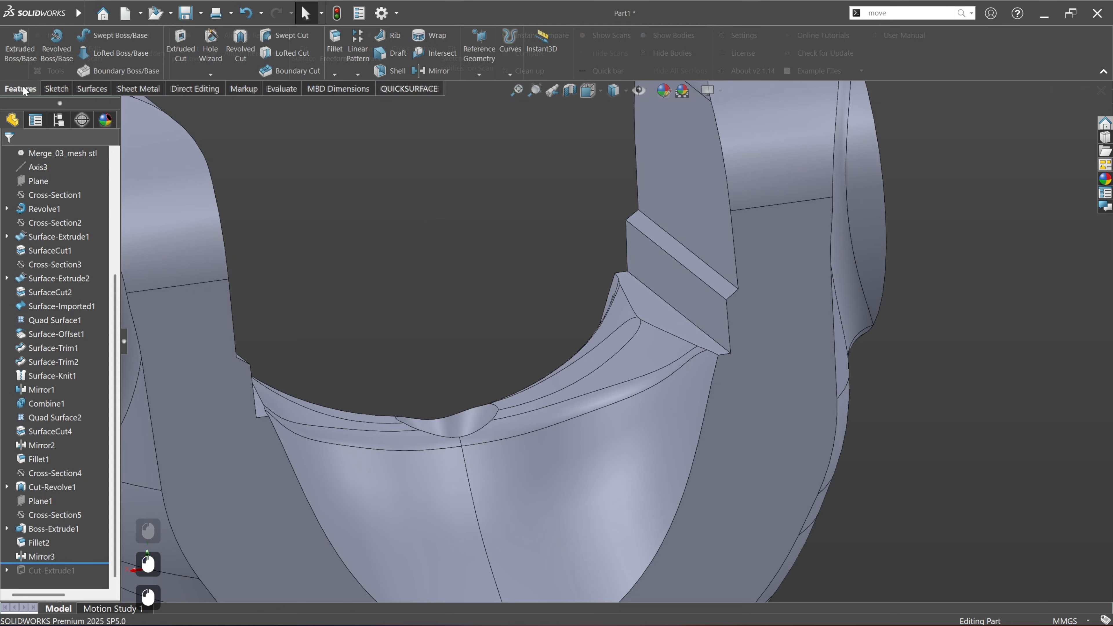
pyautogui.click(333, 43)
pyautogui.click(680, 314)
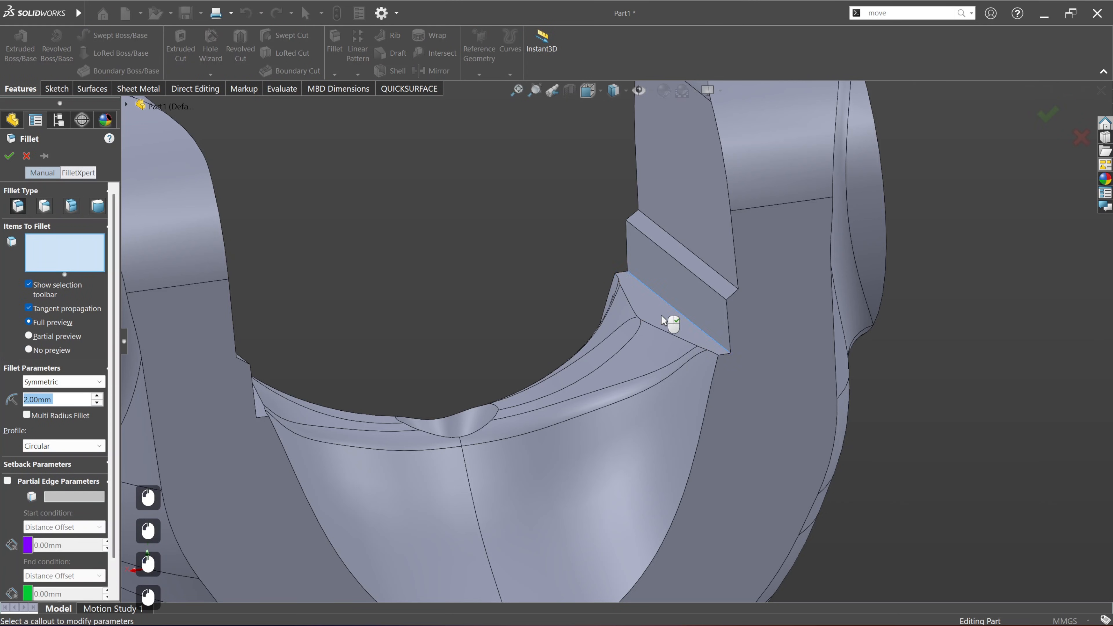
pyautogui.moveTo(498, 358); pyautogui.dragTo(454, 359, button='middle')
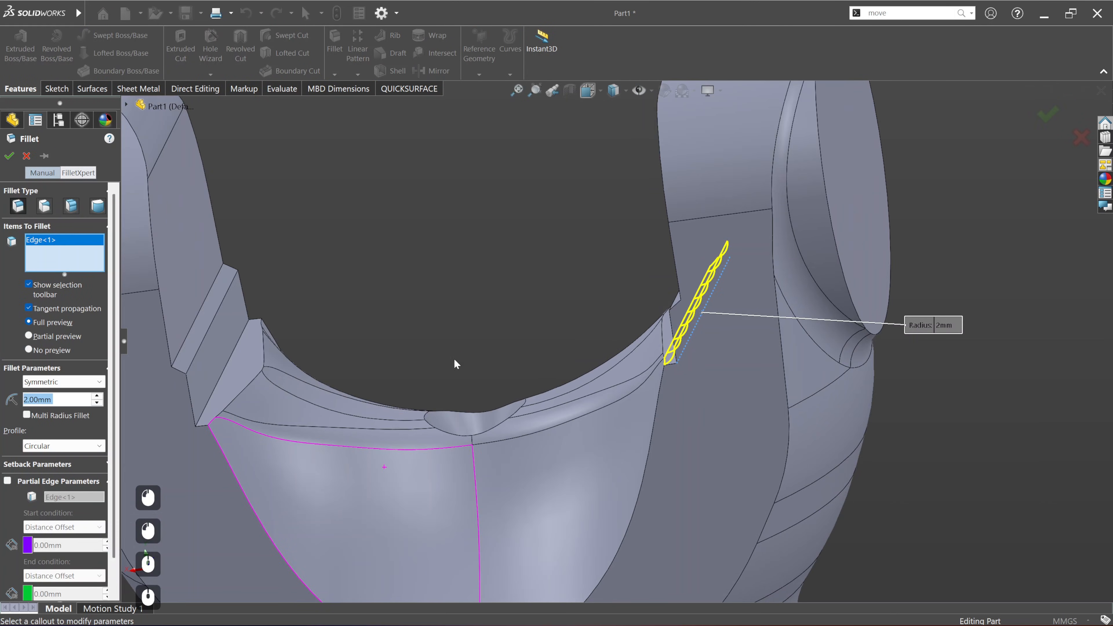
pyautogui.click(234, 358)
pyautogui.press('Return')
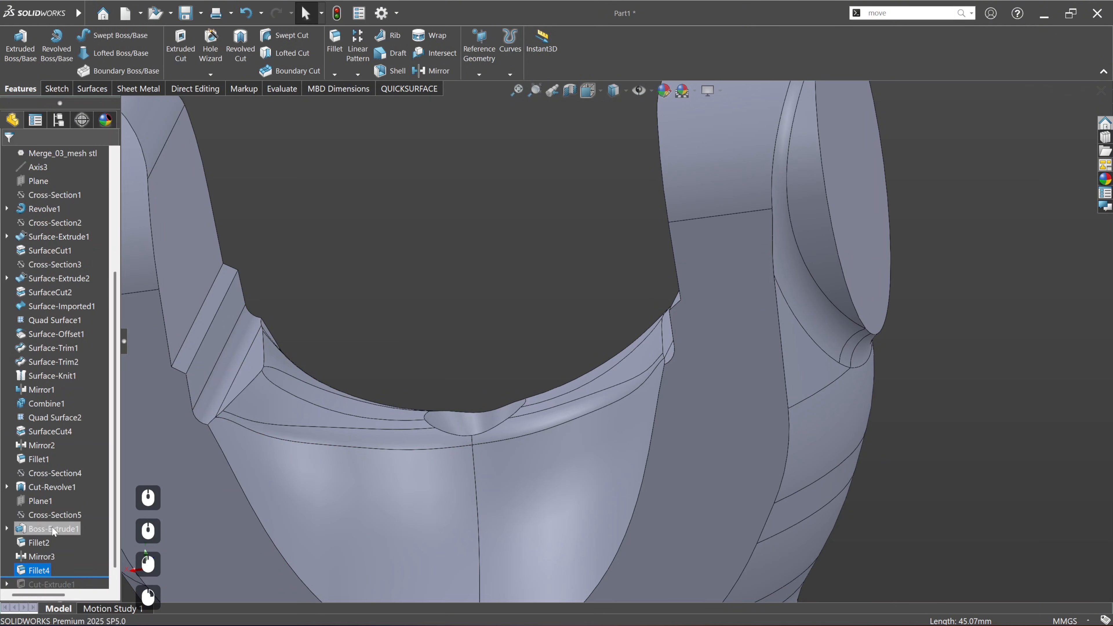
# Step: Roll the model forward past the ear bore cut and inspect the fillets below the bores
pyautogui.moveTo(61, 563); pyautogui.dragTo(61, 578)
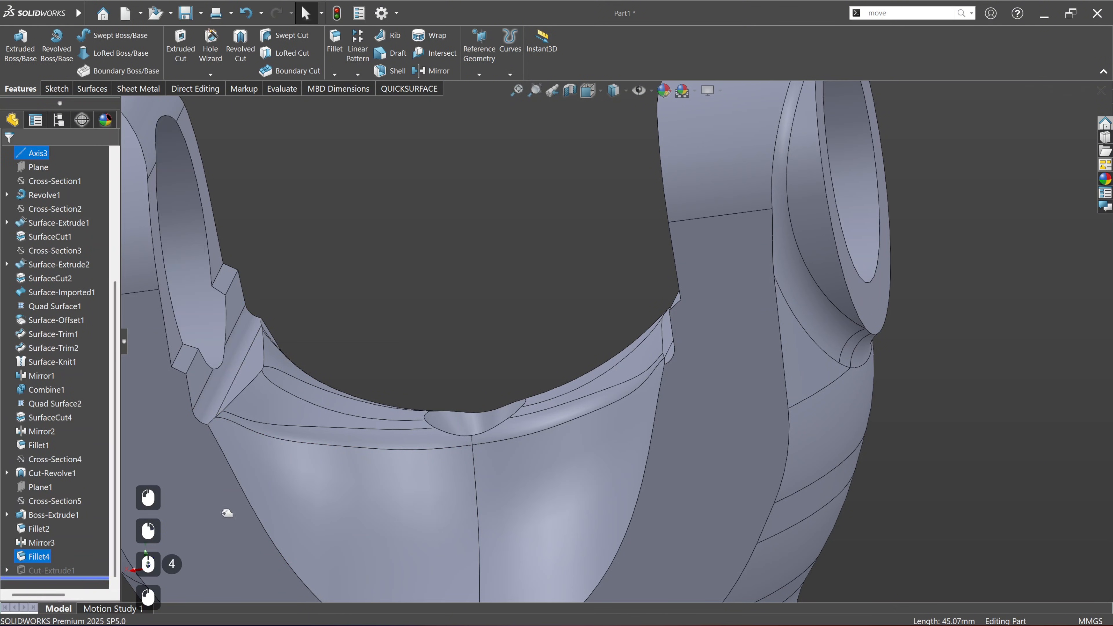
pyautogui.click(410, 330)
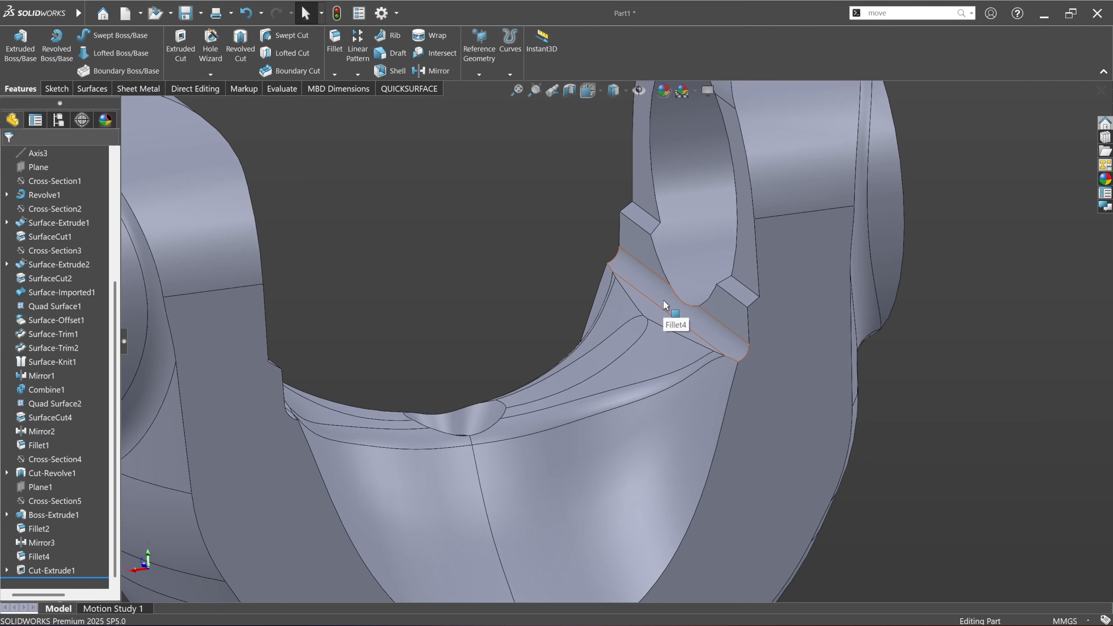
pyautogui.scroll(-1, 557, 325)
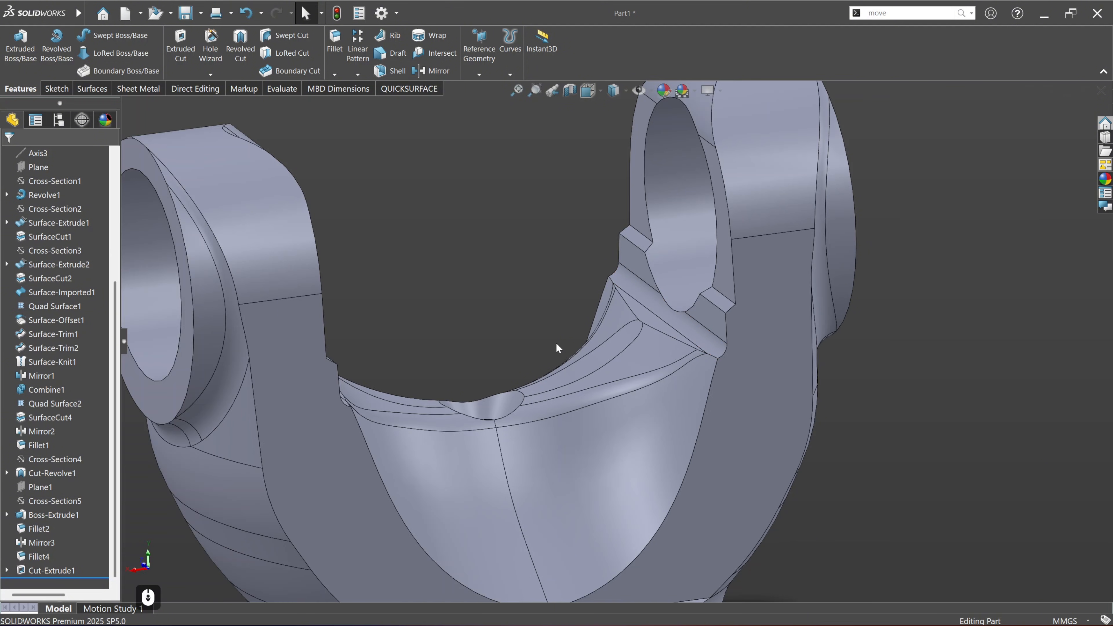
pyautogui.keyDown('ctrl'); pyautogui.moveTo(577, 362); pyautogui.dragTo(543, 338, button='middle'); pyautogui.keyUp('ctrl')
# Step: Show the scan, compare it with the solid, and examine the deviation on the inner saddle and the yoke's base near the collar
pyautogui.click(428, 93)
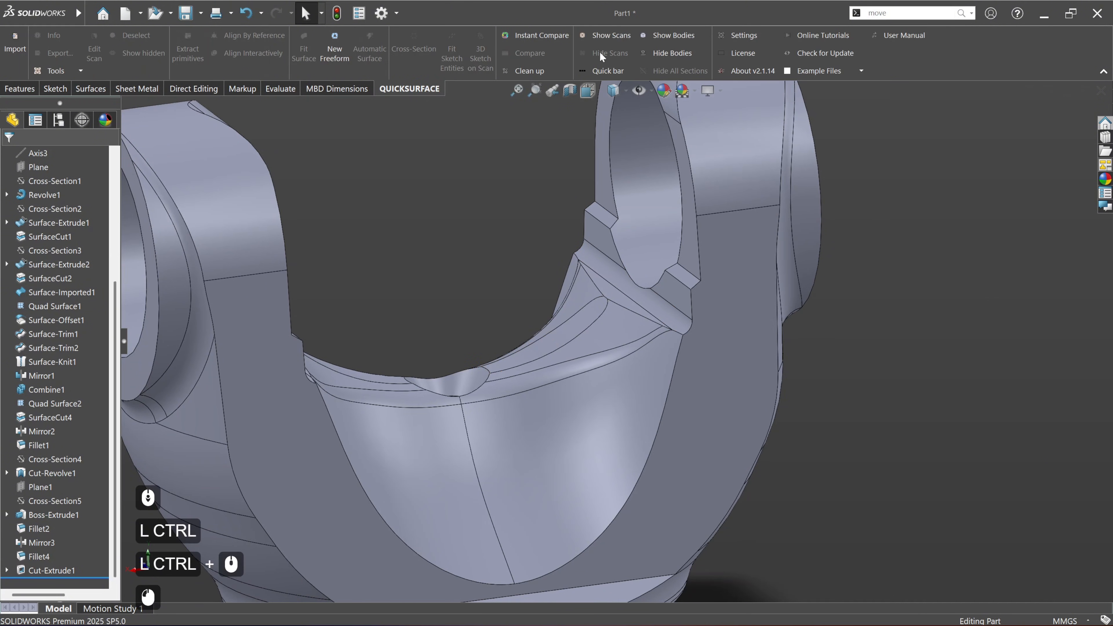
pyautogui.click(605, 36)
pyautogui.scroll(-2, 572, 347)
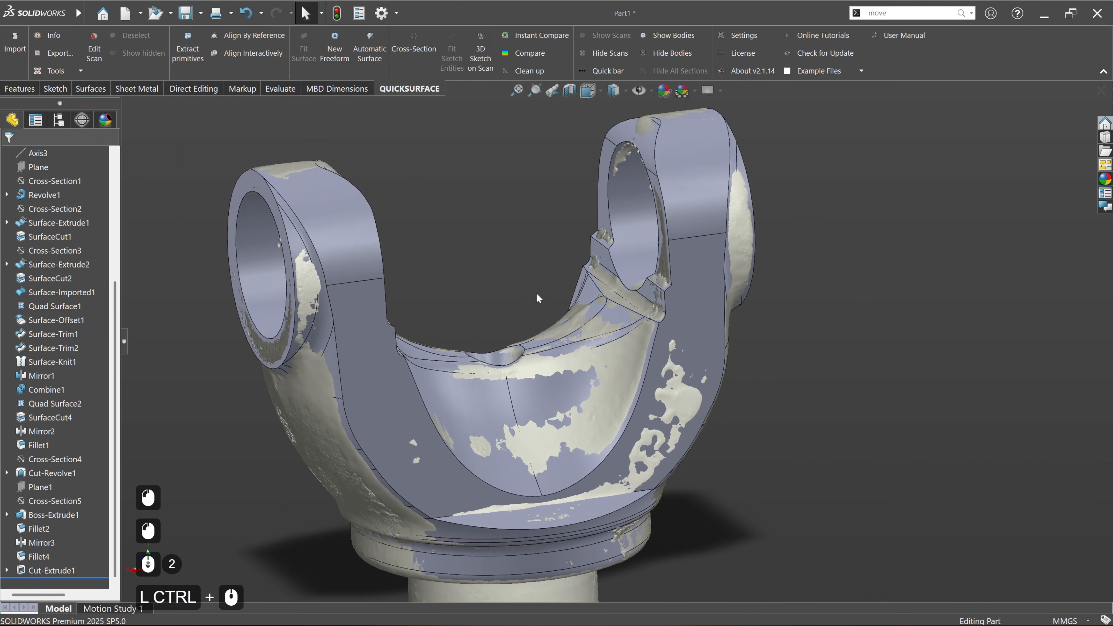
pyautogui.click(522, 53)
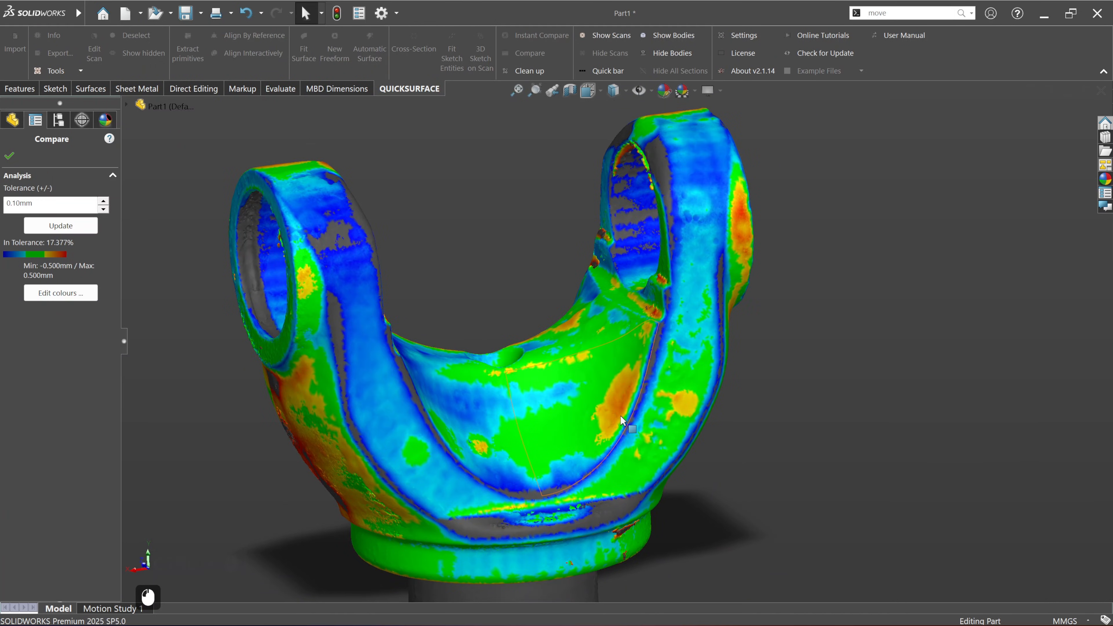
pyautogui.scroll(-2, 636, 359)
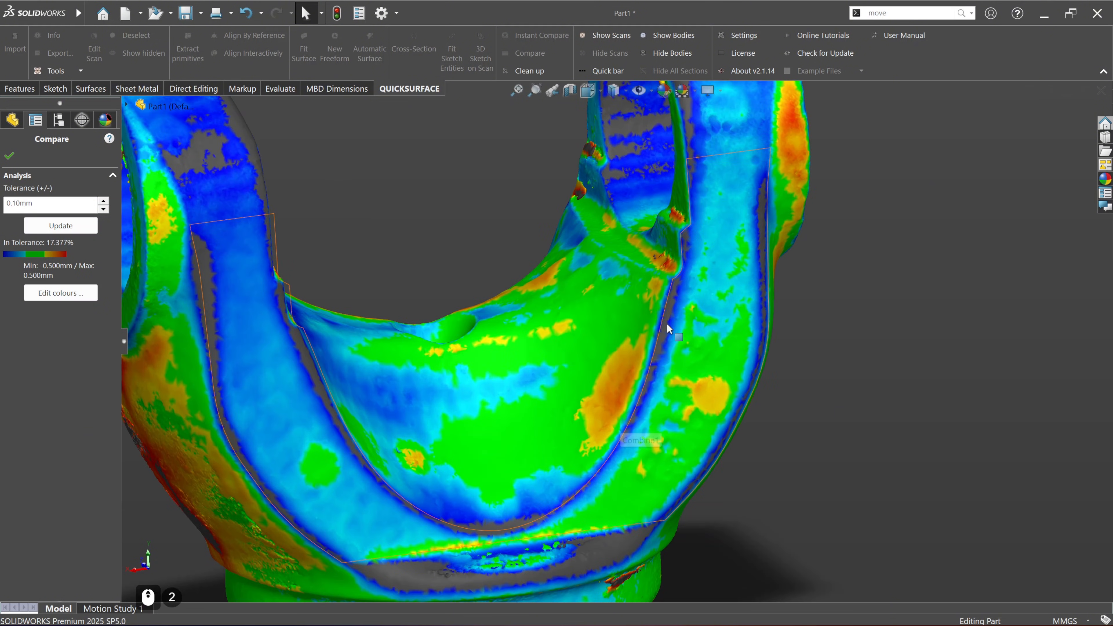
pyautogui.keyDown('ctrl'); pyautogui.moveTo(648, 510); pyautogui.dragTo(651, 383, button='middle'); pyautogui.keyUp('ctrl')
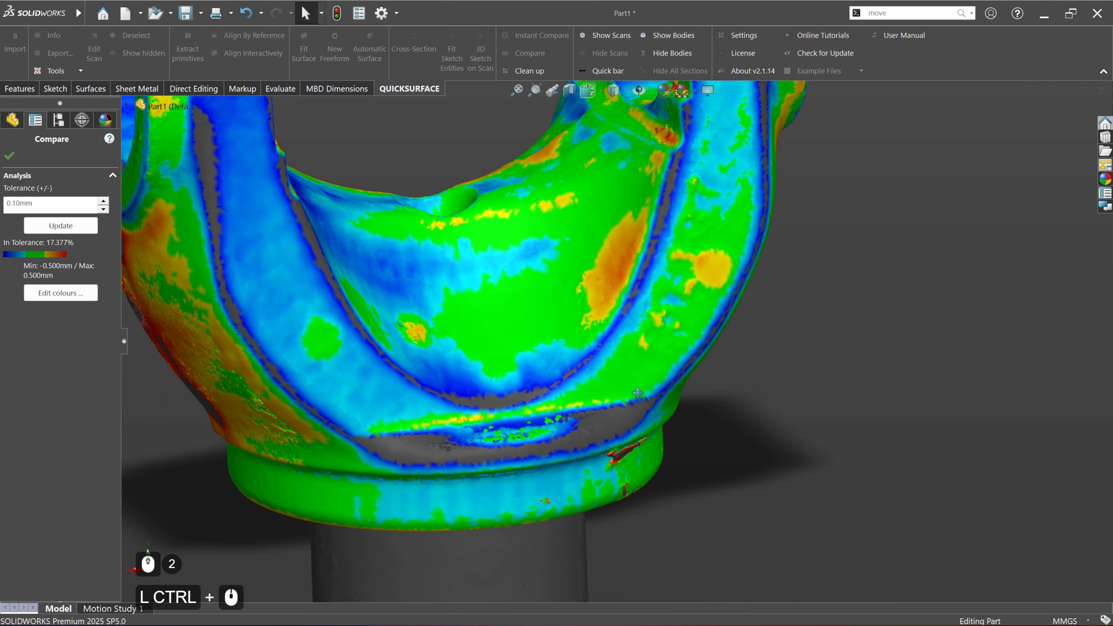
pyautogui.moveTo(567, 444); pyautogui.dragTo(614, 426, button='middle')
pyautogui.scroll(-3, 539, 458)
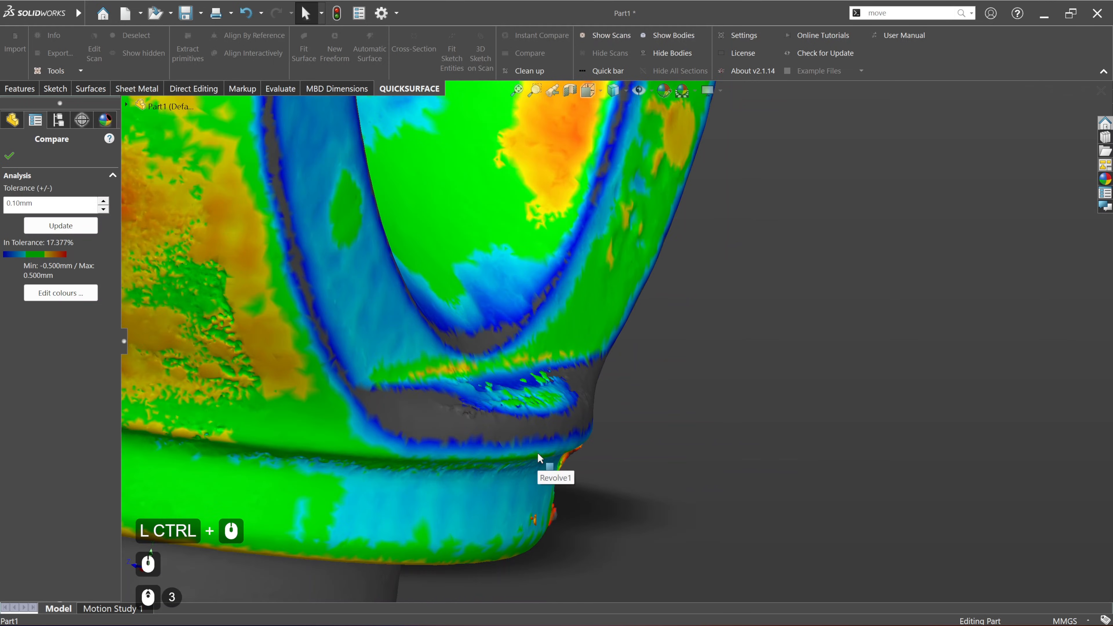
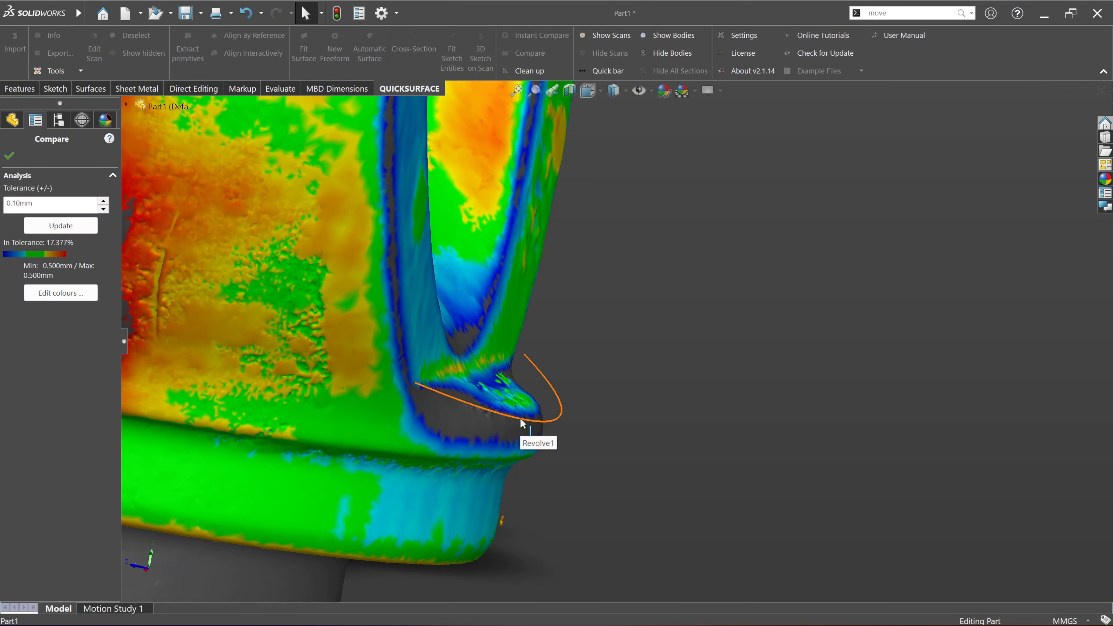
# Step: Close the scan comparison and fillet the curved outer edge of the yoke's lower ledge with a 2 mm radius
pyautogui.click(8, 153)
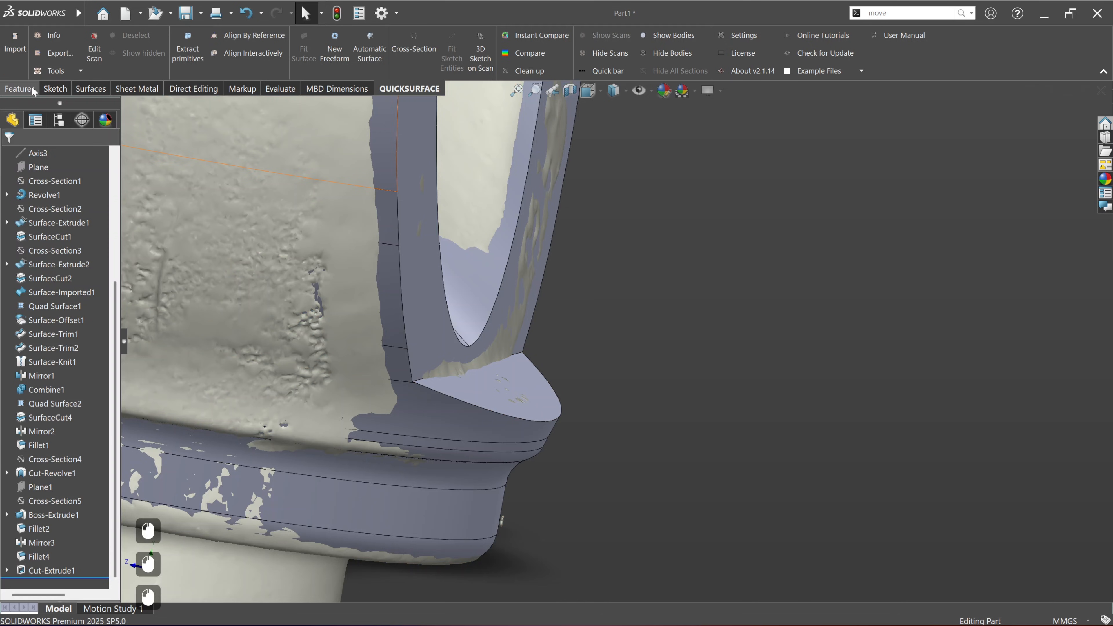
pyautogui.click(32, 89)
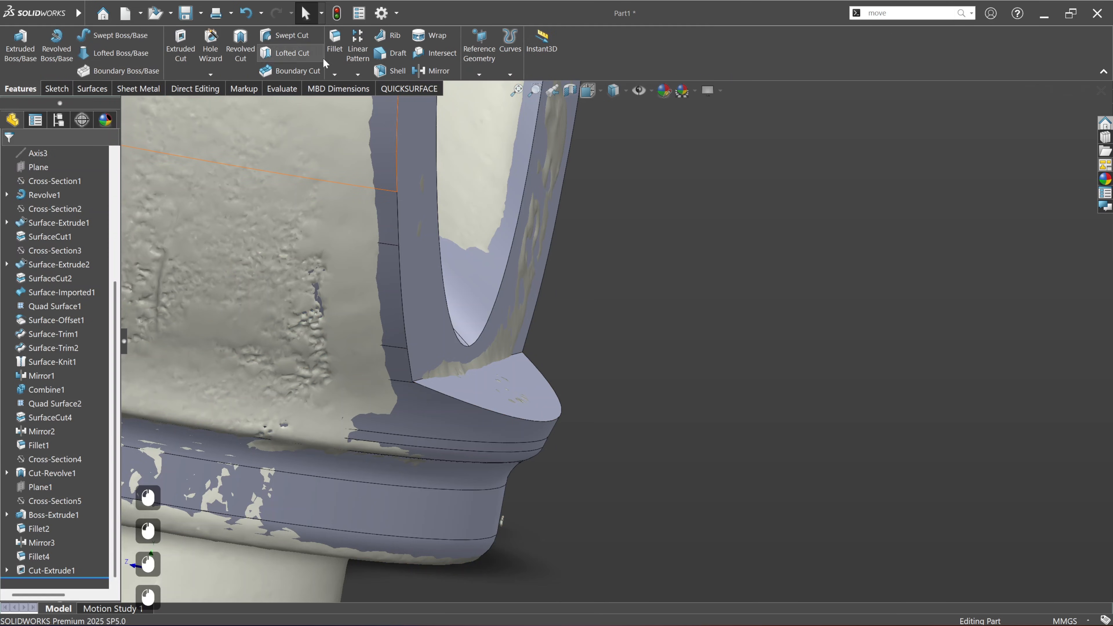
pyautogui.click(551, 423)
pyautogui.click(9, 156)
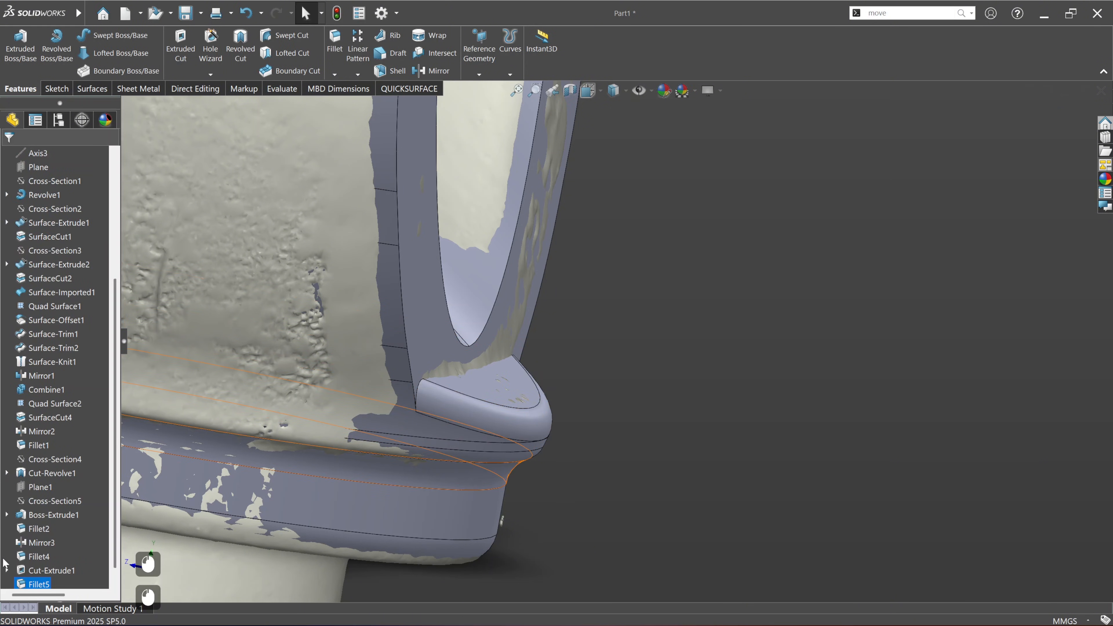
# Step: Edit the new ledge fillet and set its radius to 3 mm
pyautogui.rightClick(38, 584)
pyautogui.click(59, 291)
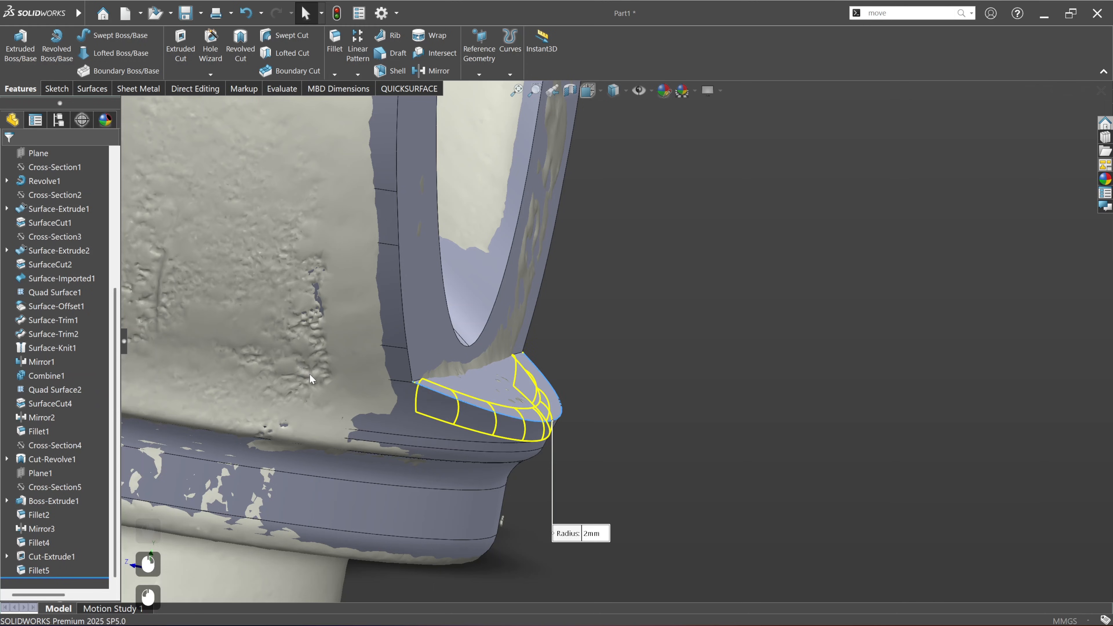
pyautogui.write('3')
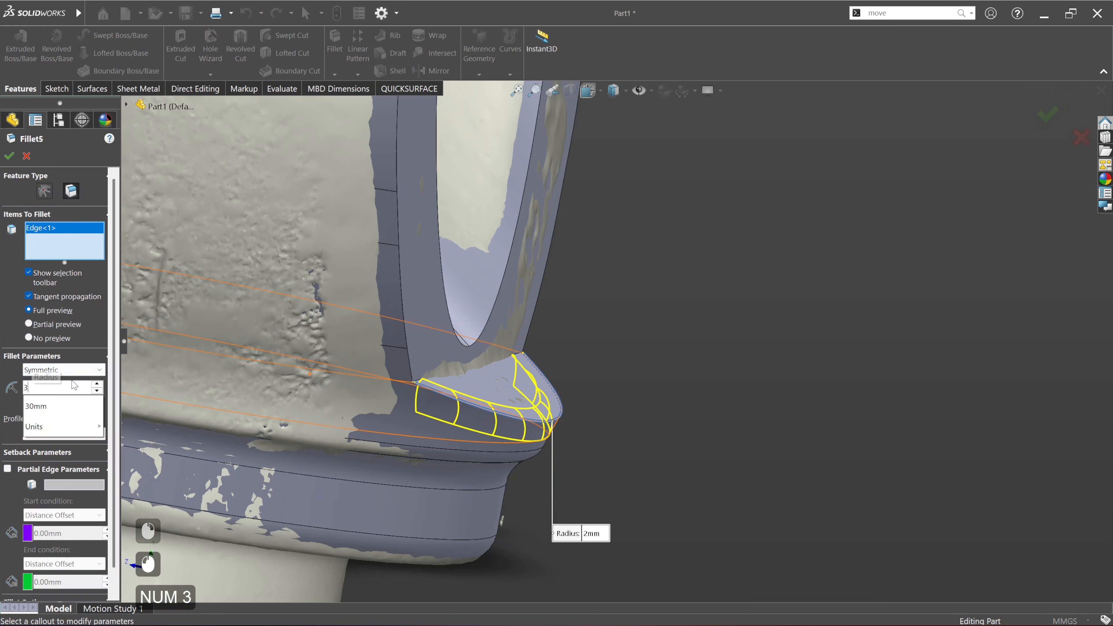
pyautogui.press('Return')
pyautogui.click(9, 156)
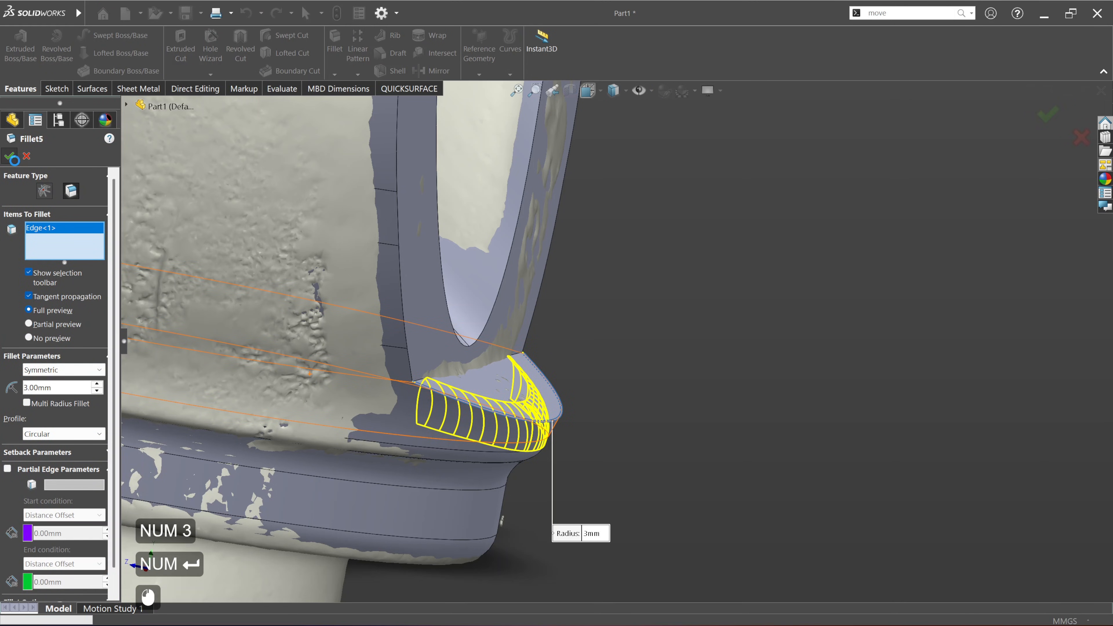
# Step: Run the scan comparison, examine the deviation around the filleted ledge, and close the comparison
pyautogui.click(424, 89)
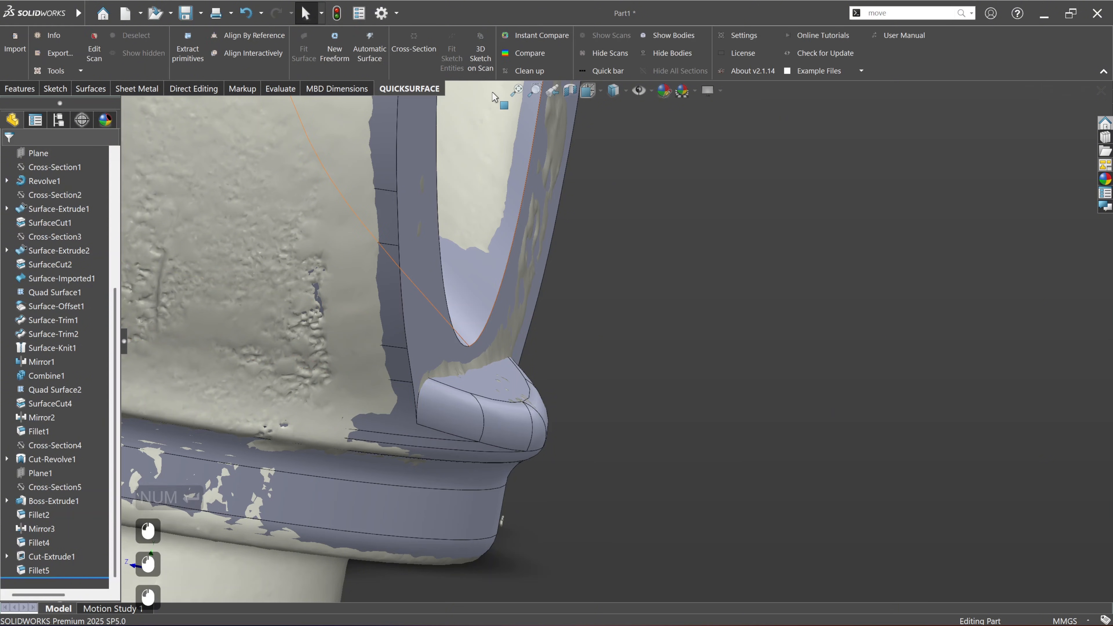
pyautogui.click(524, 54)
pyautogui.moveTo(543, 407); pyautogui.dragTo(335, 414, button='middle')
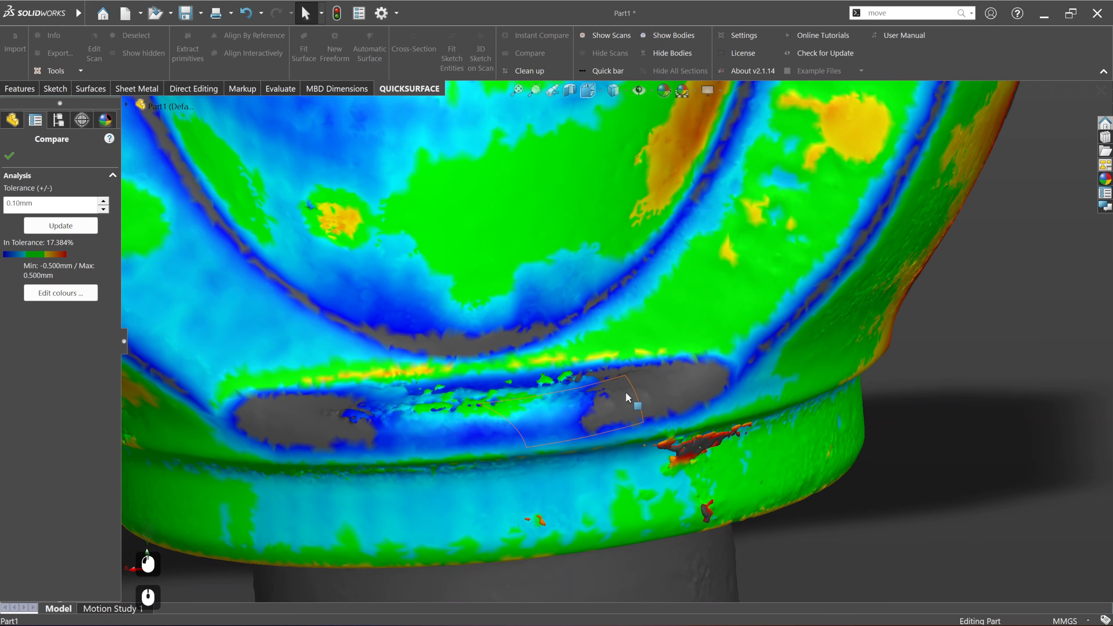
pyautogui.moveTo(625, 397); pyautogui.dragTo(679, 394, button='middle')
pyautogui.click(6, 161)
pyautogui.click(489, 283)
pyautogui.scroll(-2, 606, 397)
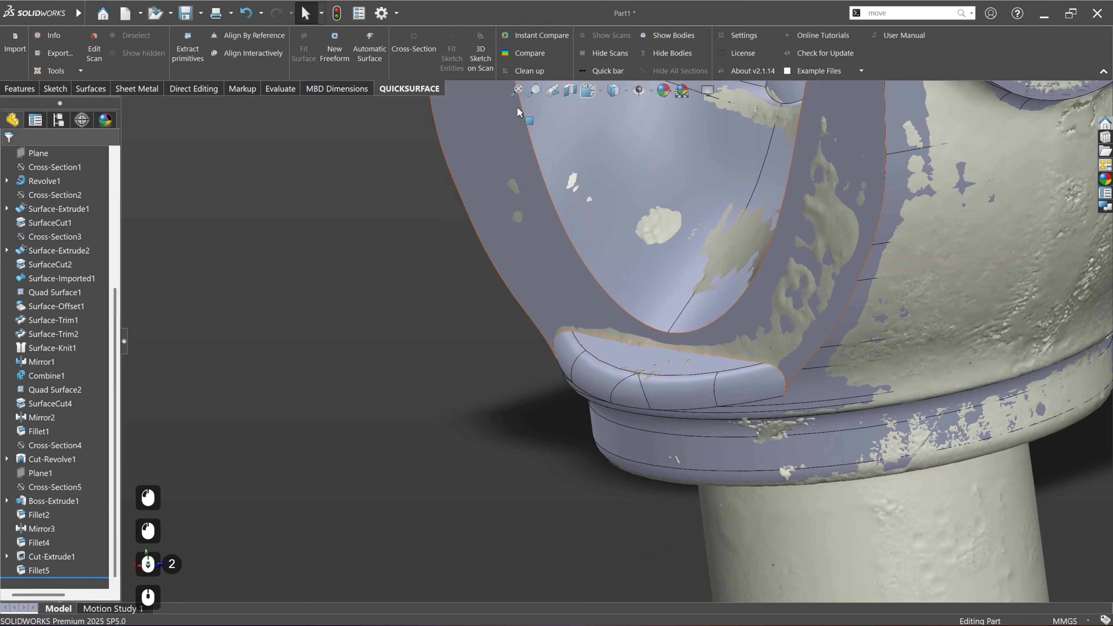
# Step: Hide the CAD bodies to examine the scan's ledge and collar from several sides, and show the bodies again
pyautogui.click(668, 50)
pyautogui.keyDown('ctrl'); pyautogui.moveTo(695, 308); pyautogui.dragTo(581, 386, button='middle'); pyautogui.keyUp('ctrl')
pyautogui.scroll(3, 593, 382)
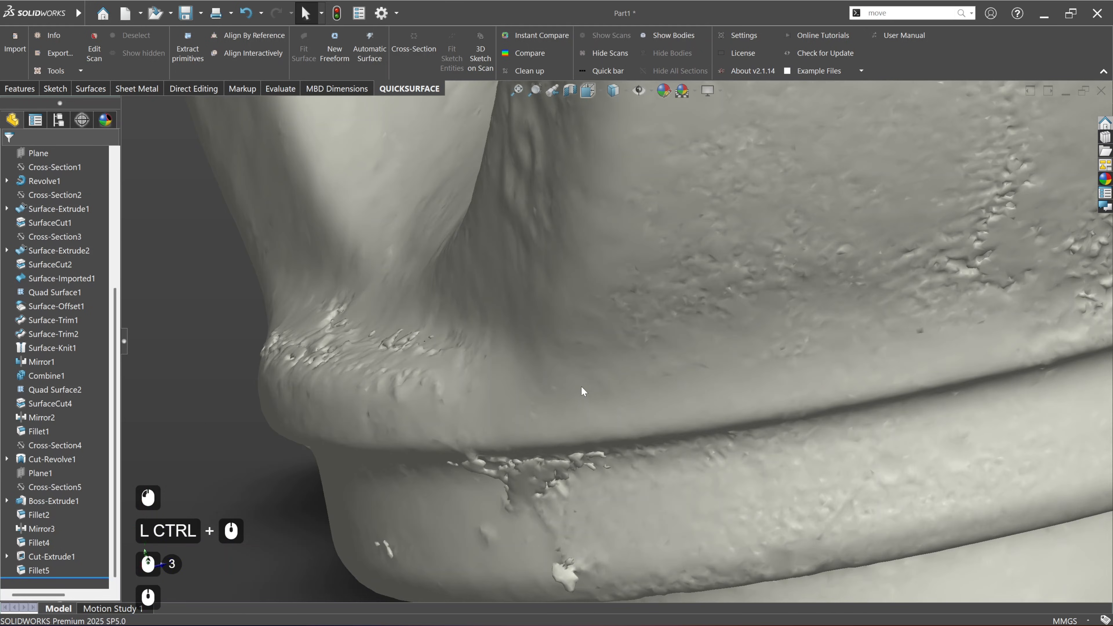
pyautogui.scroll(-5, 582, 385)
pyautogui.keyDown('ctrl'); pyautogui.moveTo(723, 365); pyautogui.dragTo(757, 349, button='middle'); pyautogui.keyUp('ctrl')
pyautogui.scroll(3, 487, 460)
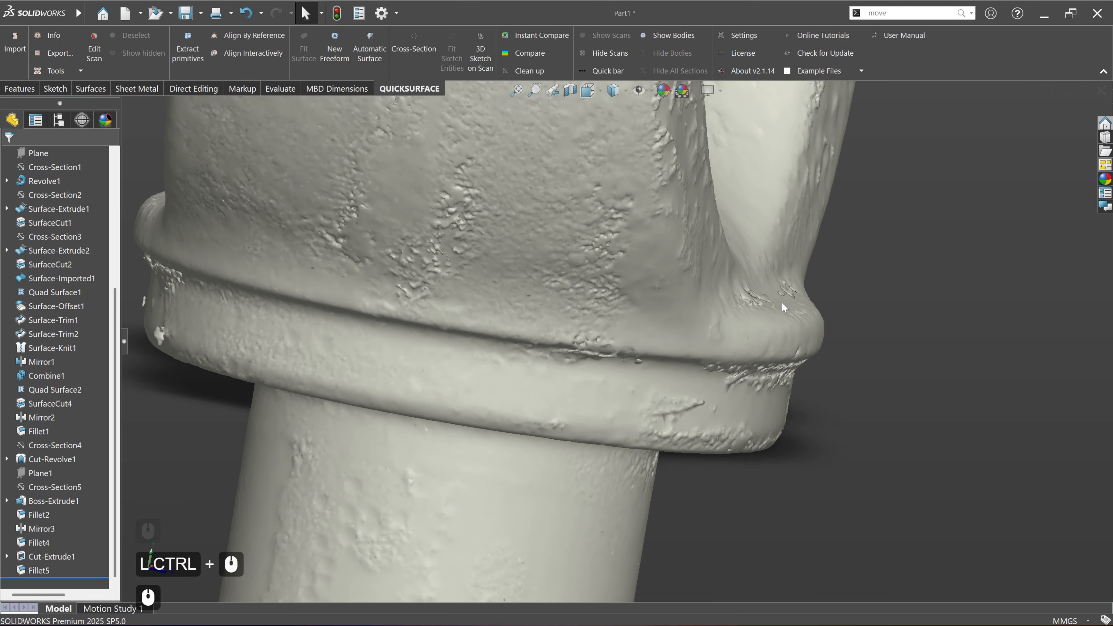
pyautogui.moveTo(787, 302); pyautogui.dragTo(751, 325, button='middle')
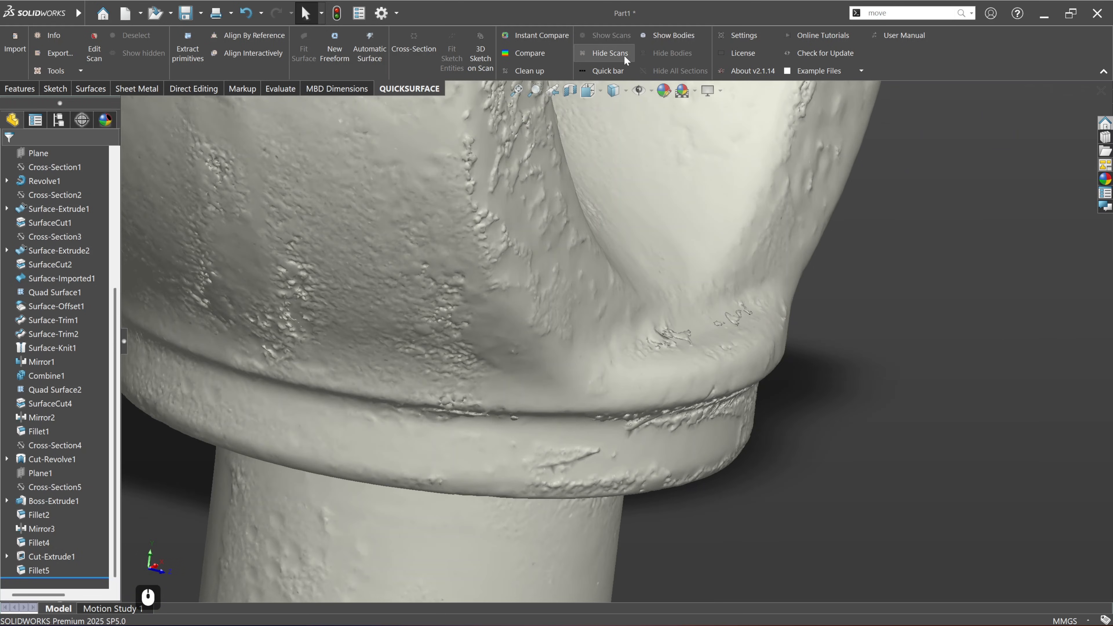
pyautogui.click(649, 37)
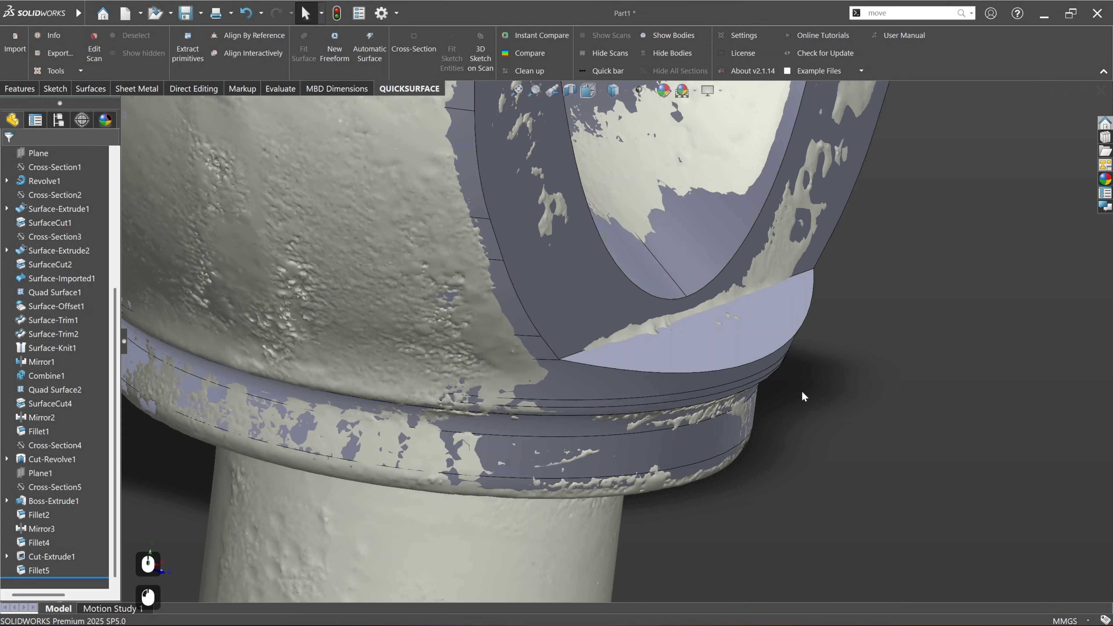
pyautogui.scroll(5, 715, 327)
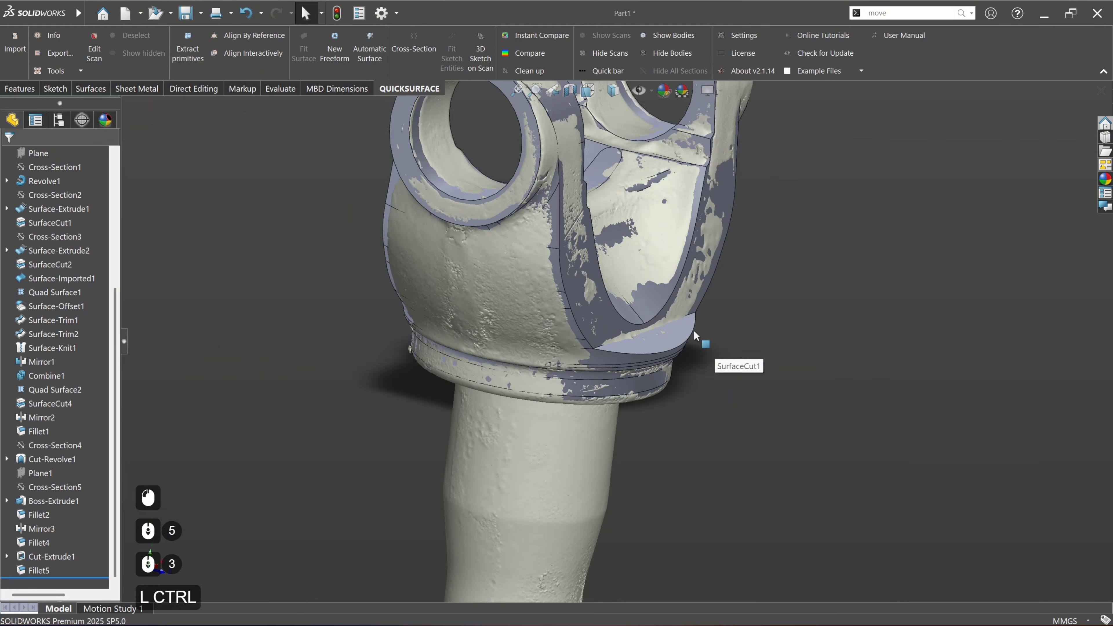
pyautogui.keyDown('ctrl'); pyautogui.moveTo(713, 346); pyautogui.dragTo(686, 338, button='middle'); pyautogui.keyUp('ctrl')
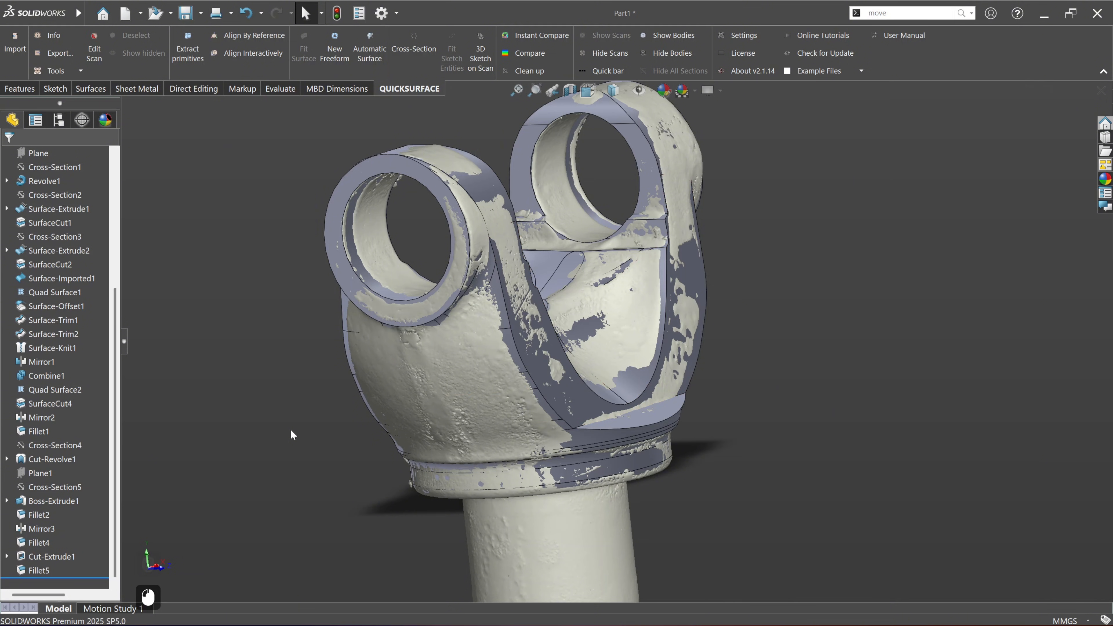
# Step: Edit Sketch1 of Revolve1 and delete the arcs and lines forming the collar profile below the slanted line
pyautogui.scroll(16, 27, 401)
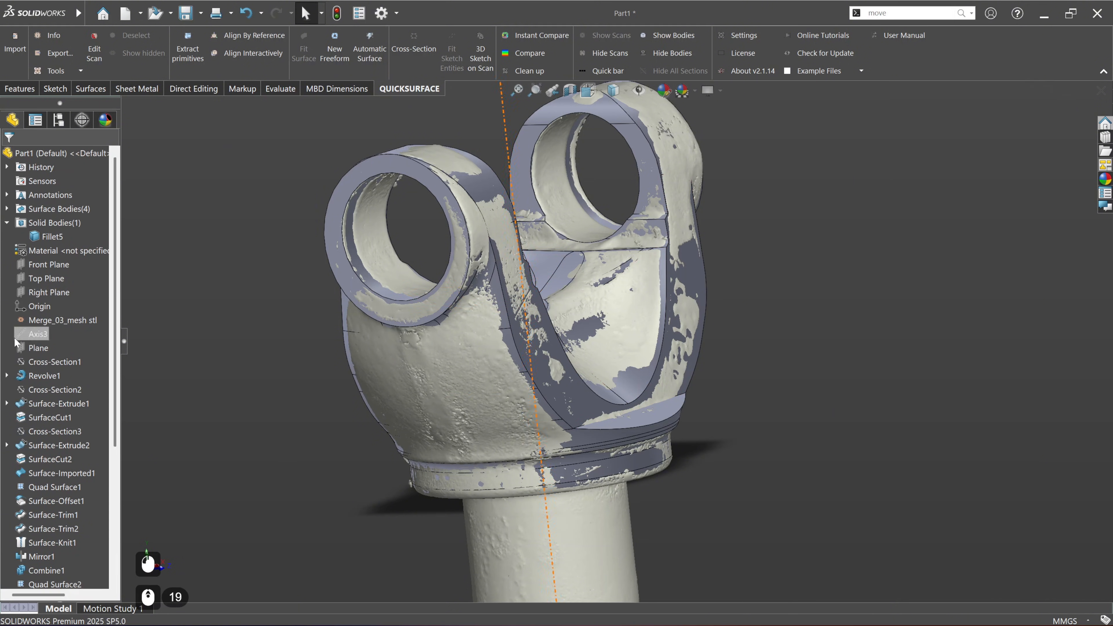
pyautogui.click(7, 377)
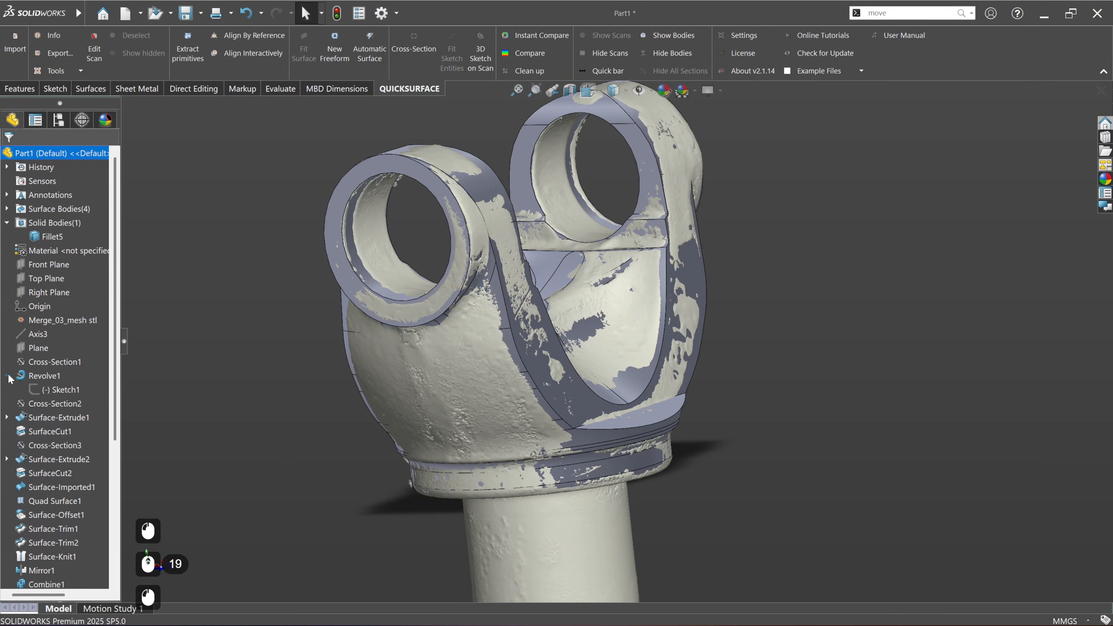
pyautogui.click(59, 390)
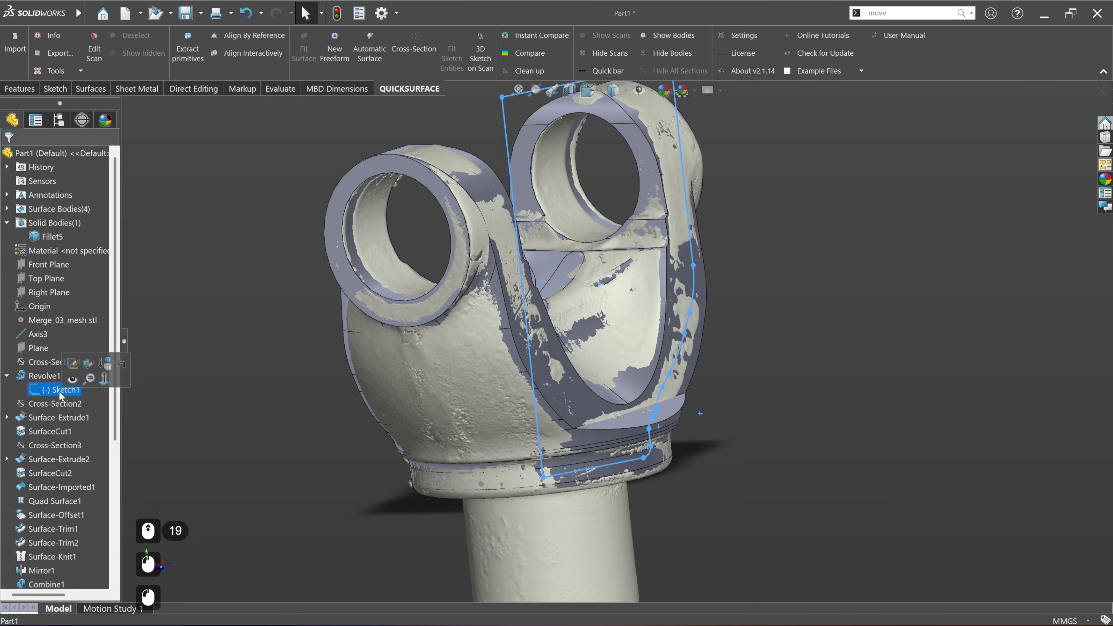
pyautogui.click(72, 363)
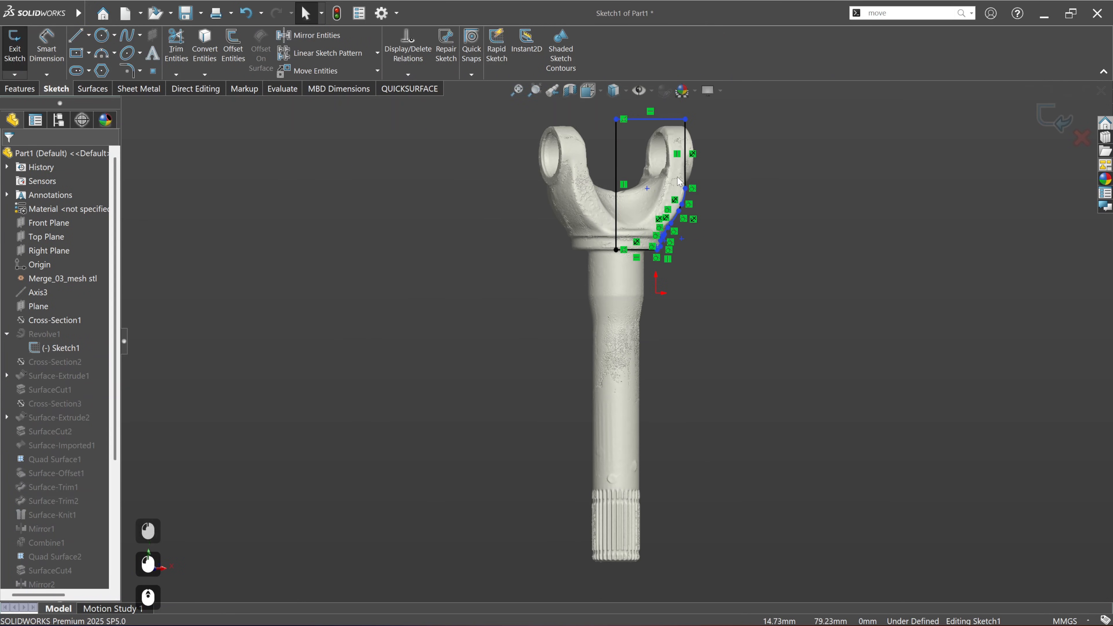
pyautogui.scroll(-10, 657, 220)
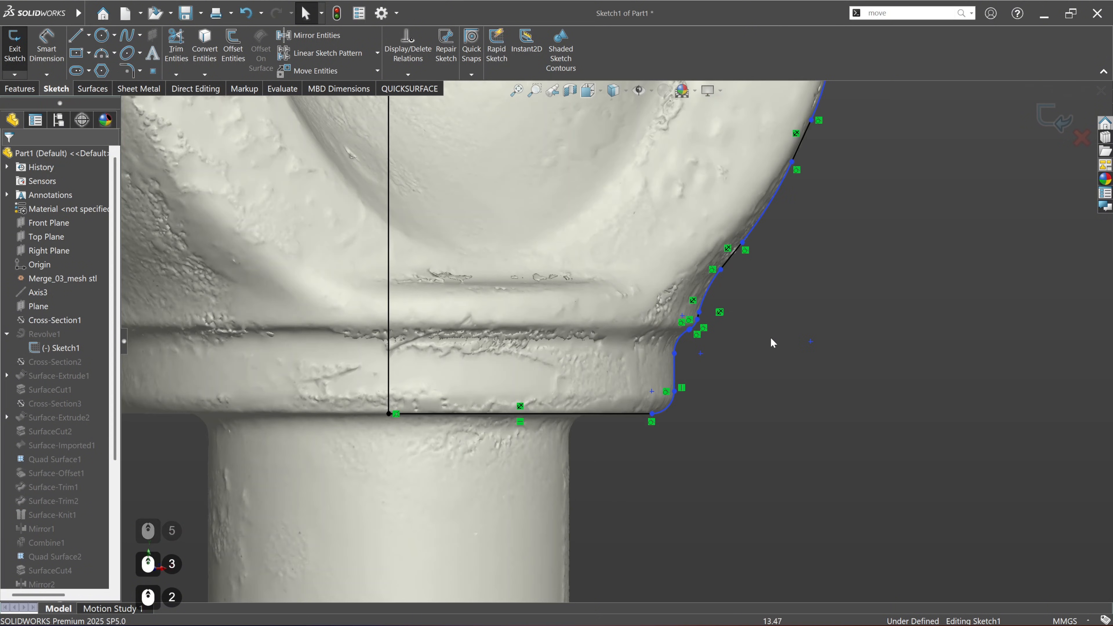
pyautogui.moveTo(795, 477); pyautogui.dragTo(592, 298)
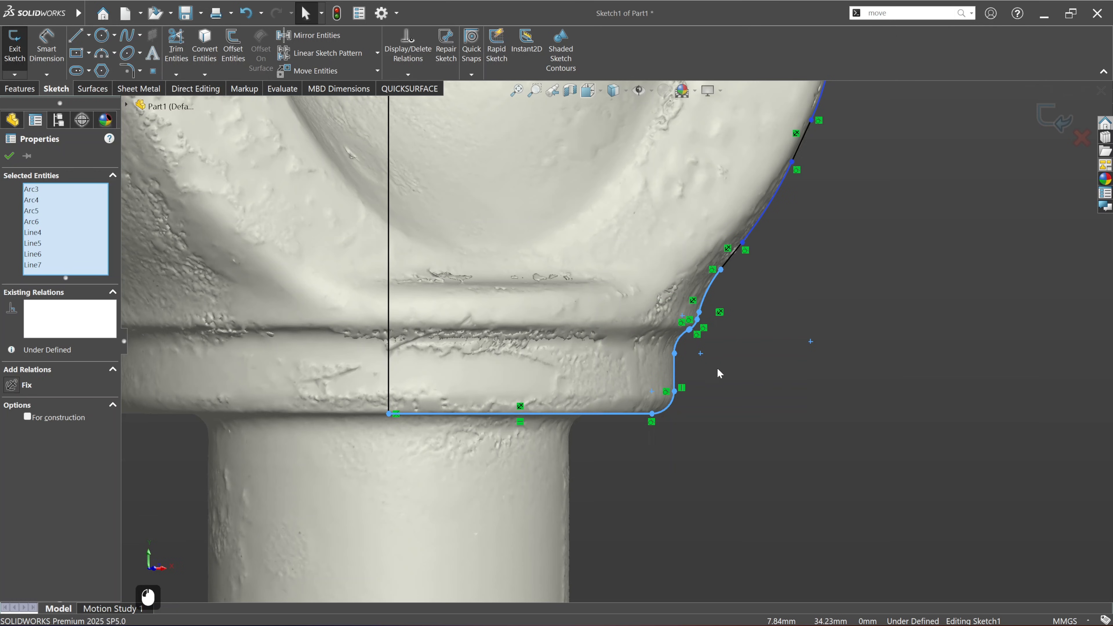
pyautogui.press('Delete')
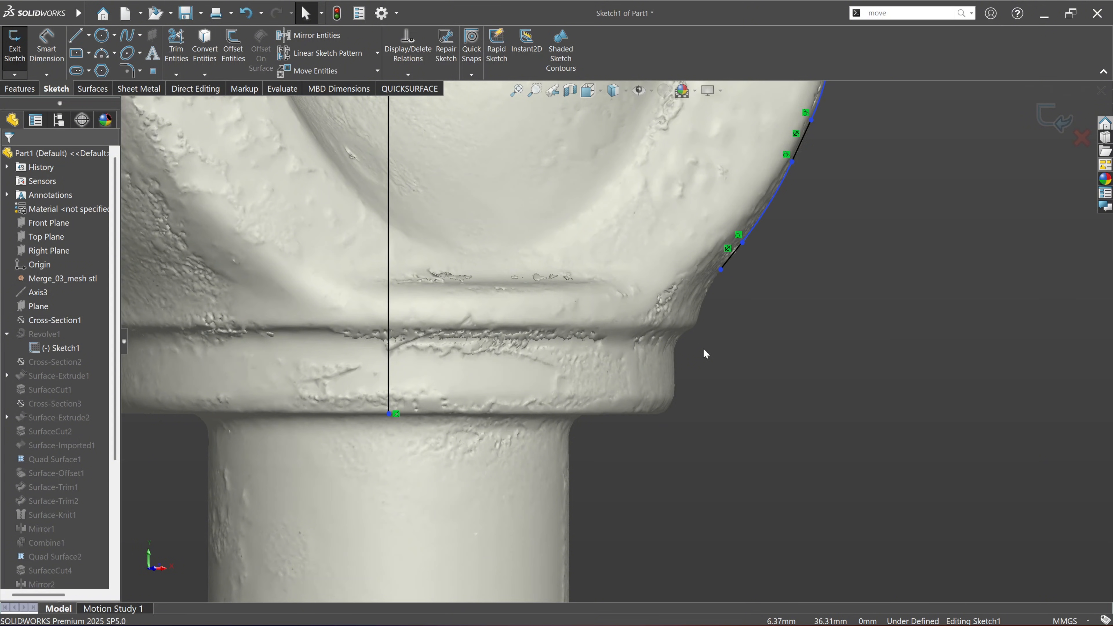
# Step: Extend the lowest slanted profile line by moving its free endpoint down inside the scan's collar
pyautogui.moveTo(721, 271); pyautogui.dragTo(711, 282)
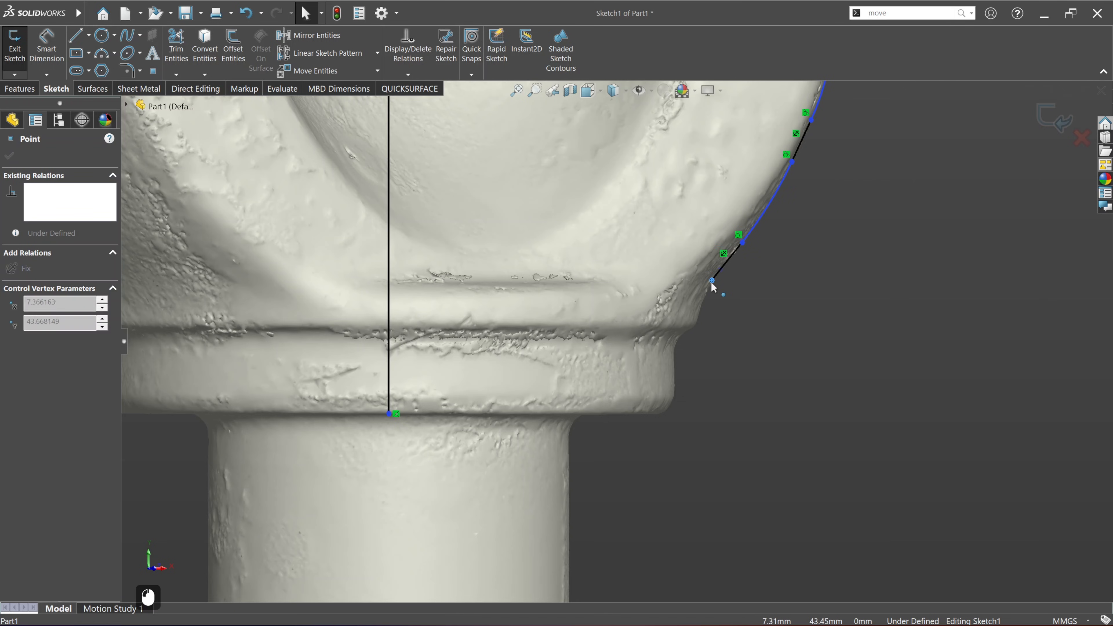
pyautogui.moveTo(669, 344); pyautogui.dragTo(659, 354)
pyautogui.click(669, 361)
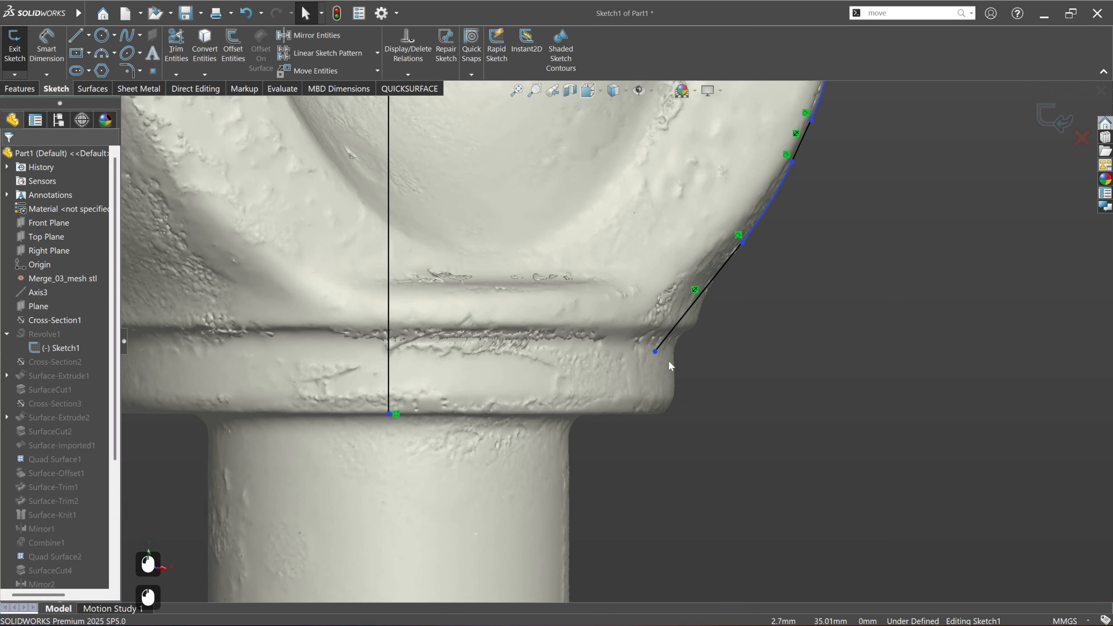
# Step: Draw a horizontal line about 22 mm long from the slanted line's lower endpoint toward the vertical axis line
pyautogui.click(76, 35)
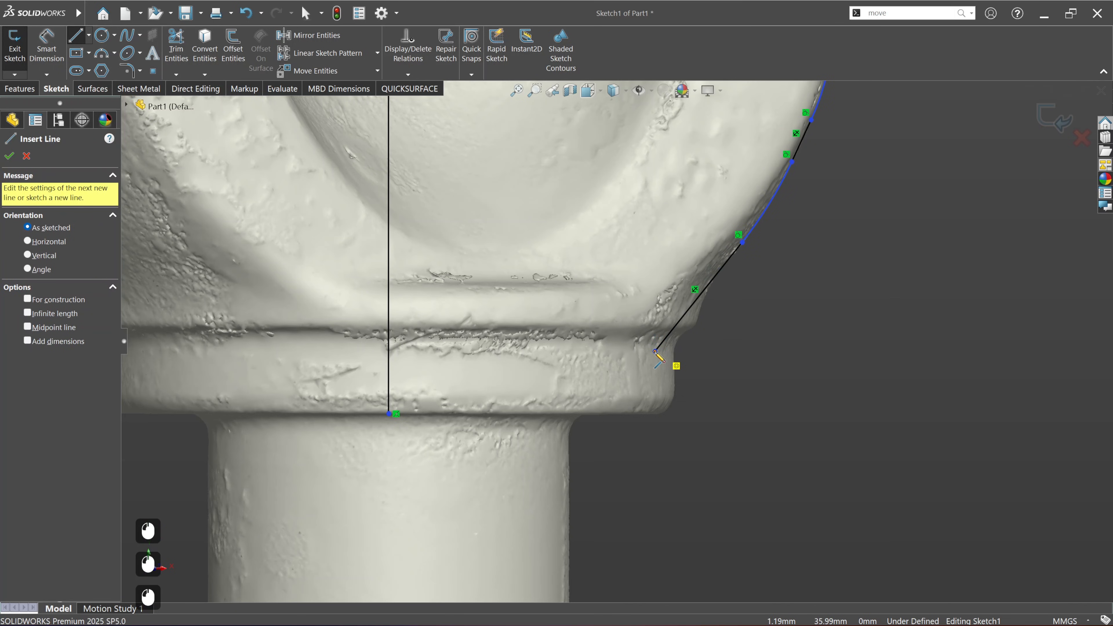
pyautogui.click(655, 352)
pyautogui.click(447, 351)
pyautogui.press('Escape')
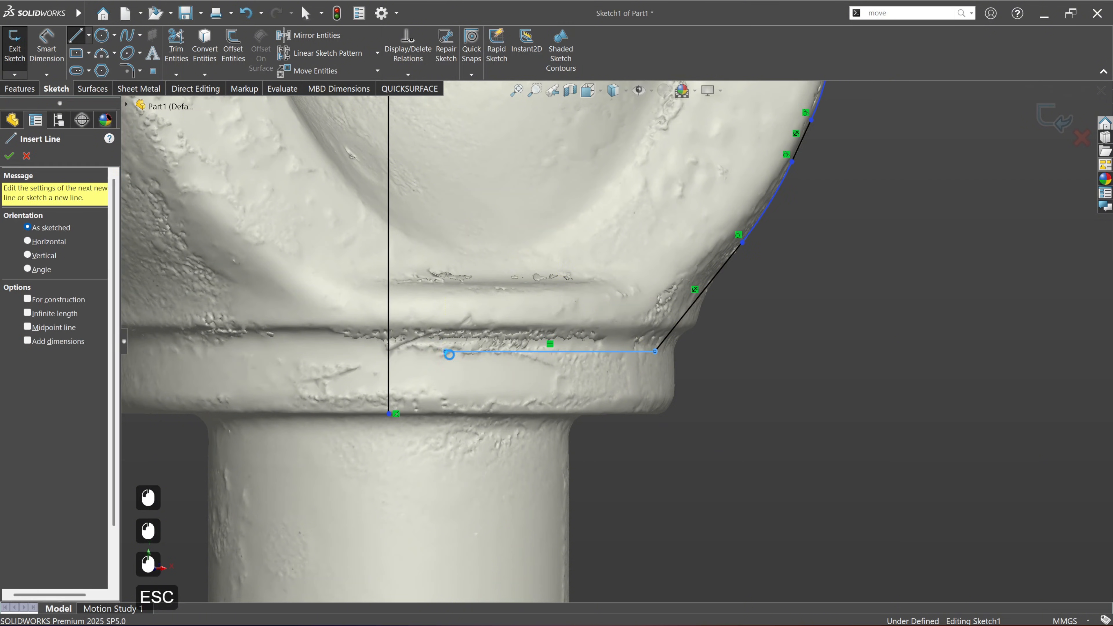
pyautogui.press('Escape')
# Step: Trim the horizontal line and the vertical axis line to a corner, and exit the sketch to rebuild the part
pyautogui.click(175, 44)
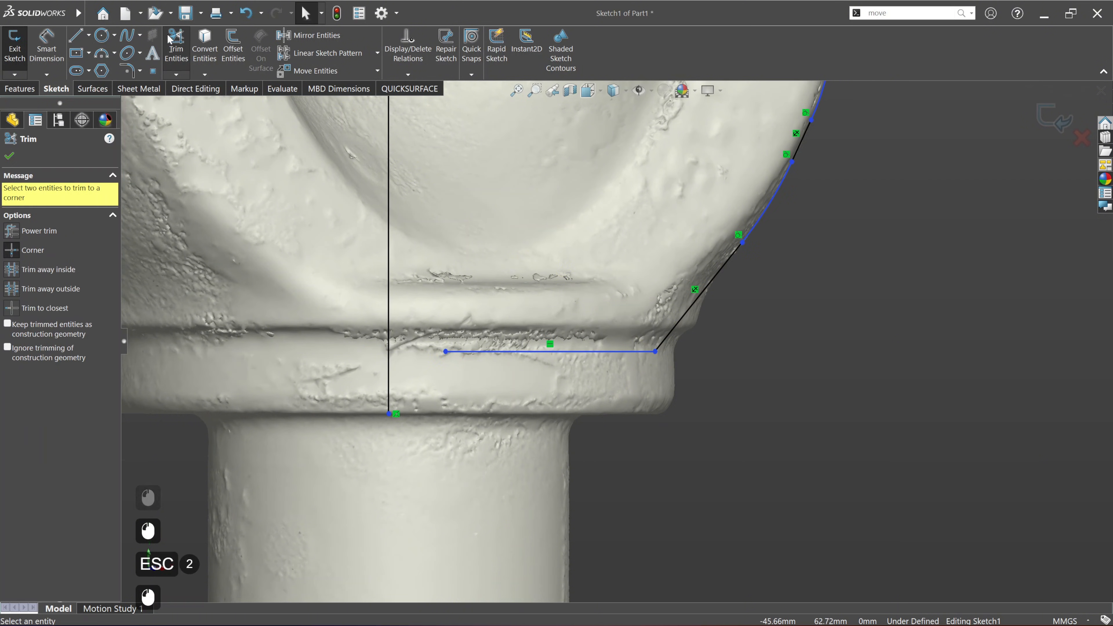
pyautogui.click(460, 351)
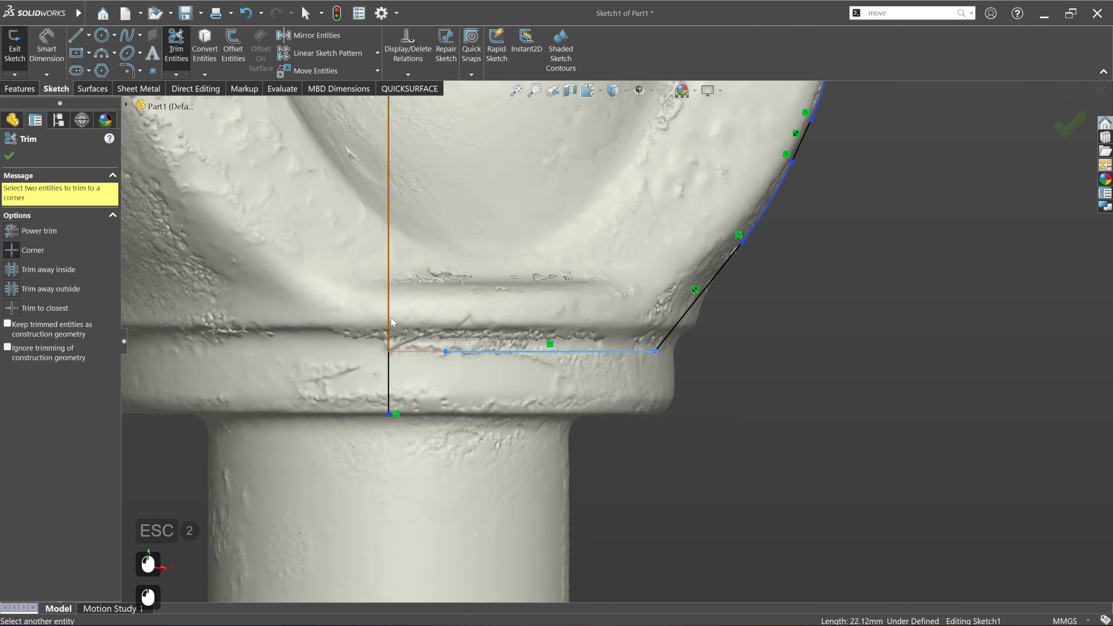
pyautogui.click(389, 333)
pyautogui.scroll(4, 501, 365)
pyautogui.keyDown('ctrl'); pyautogui.moveTo(503, 371); pyautogui.dragTo(464, 492, button='middle'); pyautogui.keyUp('ctrl')
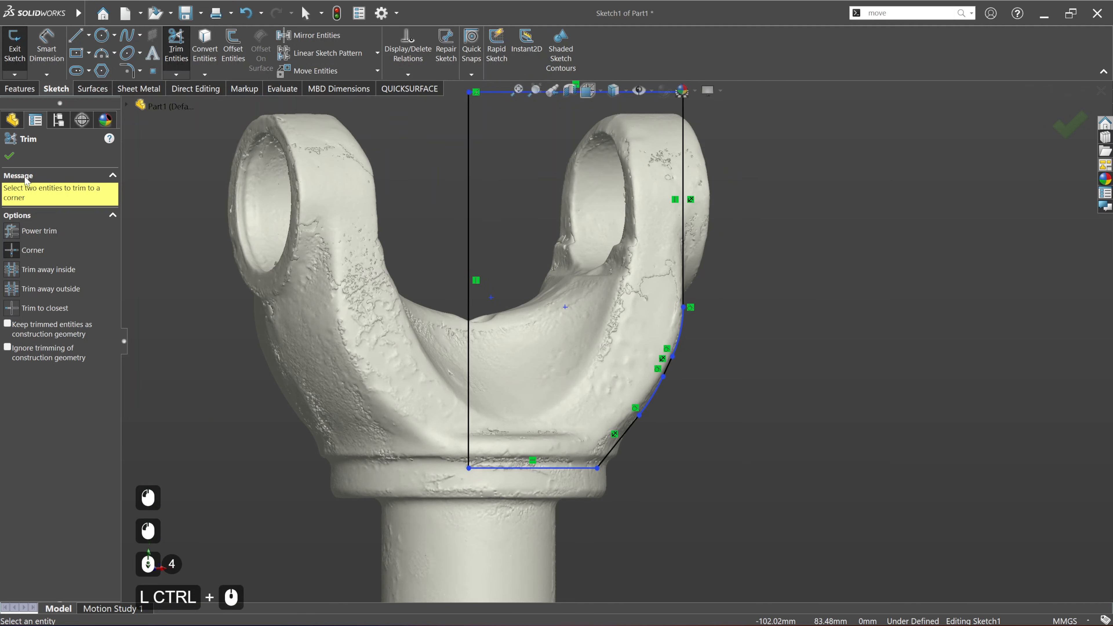
pyautogui.click(1063, 129)
pyautogui.click(1053, 124)
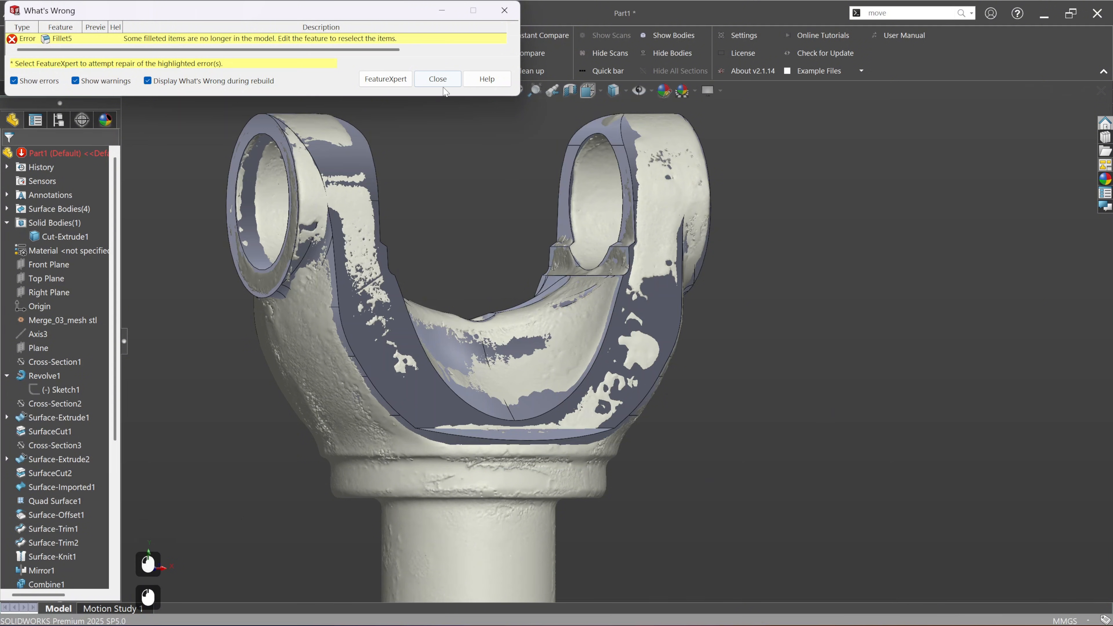
pyautogui.click(443, 86)
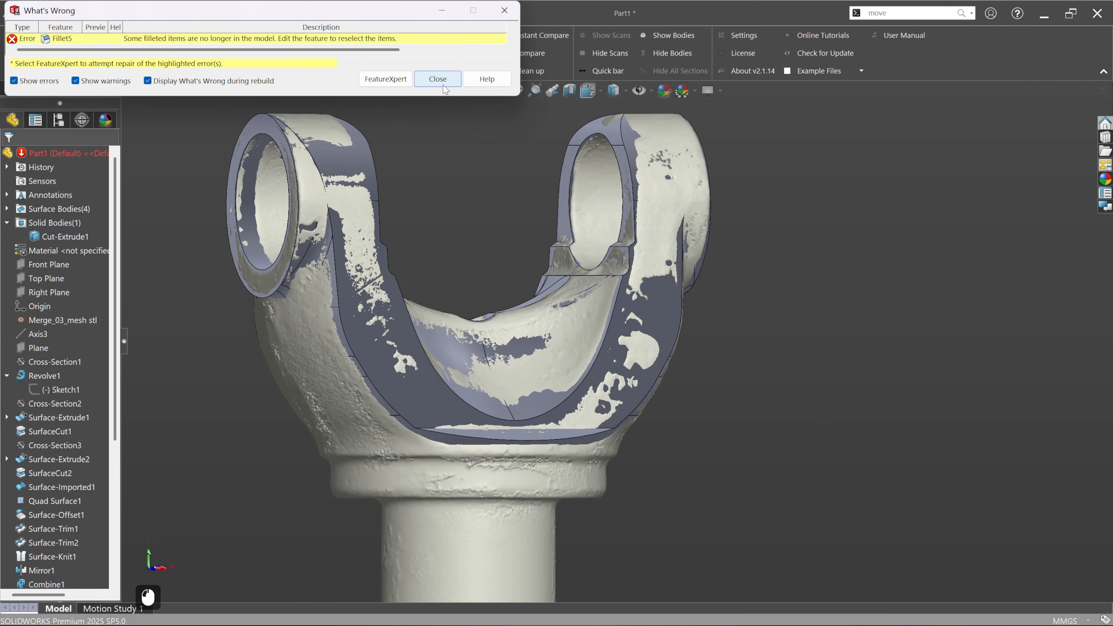
# Step: Delete the failed Fillet5 feature from the part
pyautogui.scroll(-6, 9, 418)
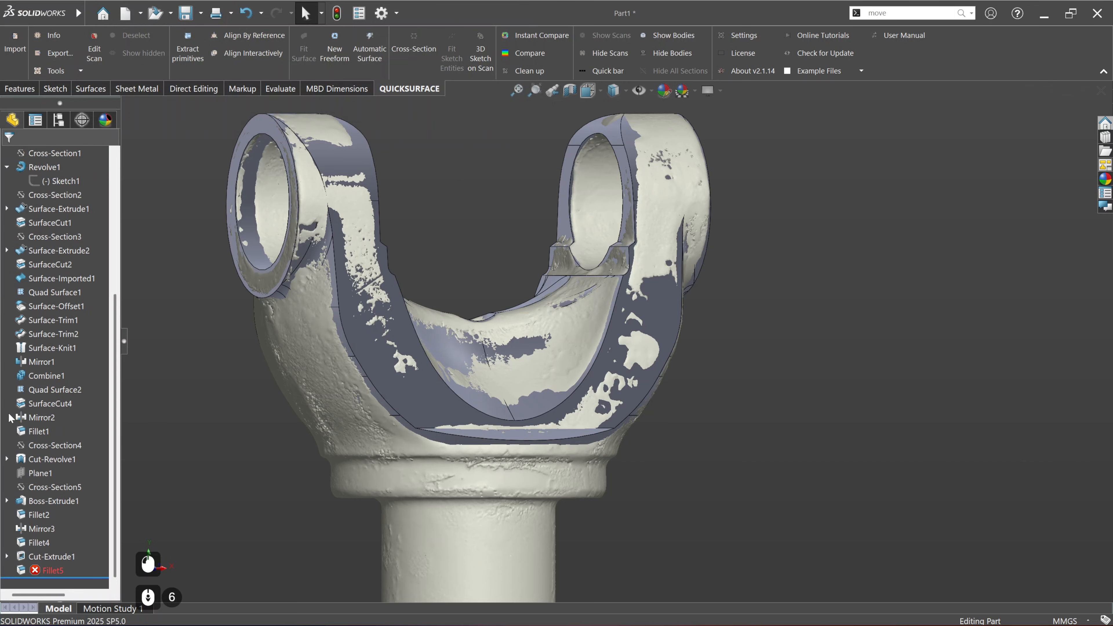
pyautogui.click(51, 570)
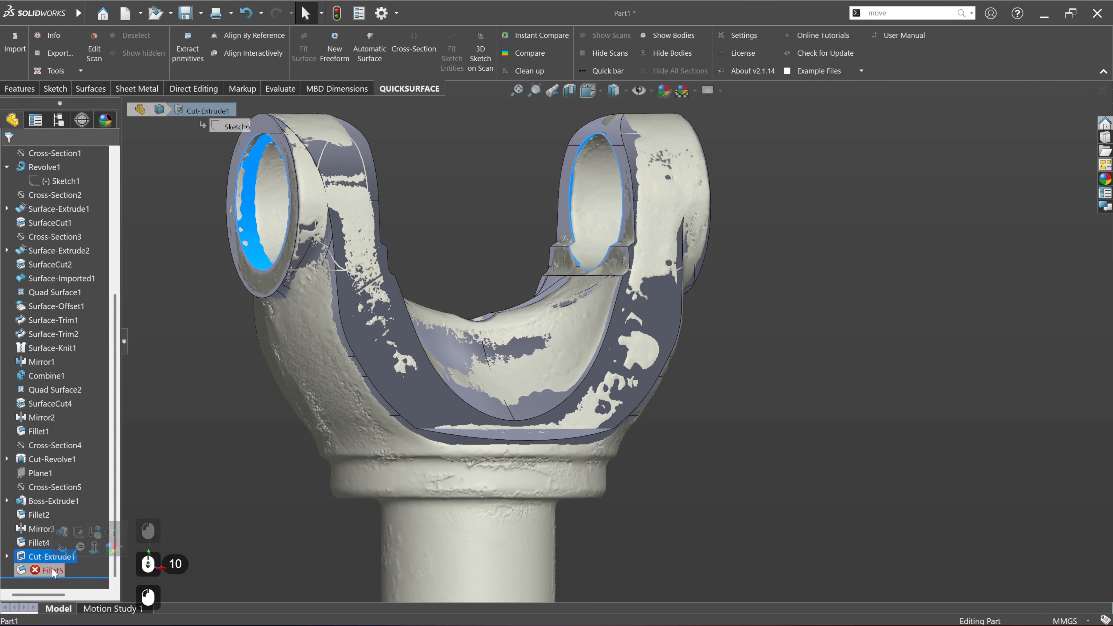
pyautogui.click(253, 501)
pyautogui.click(37, 573)
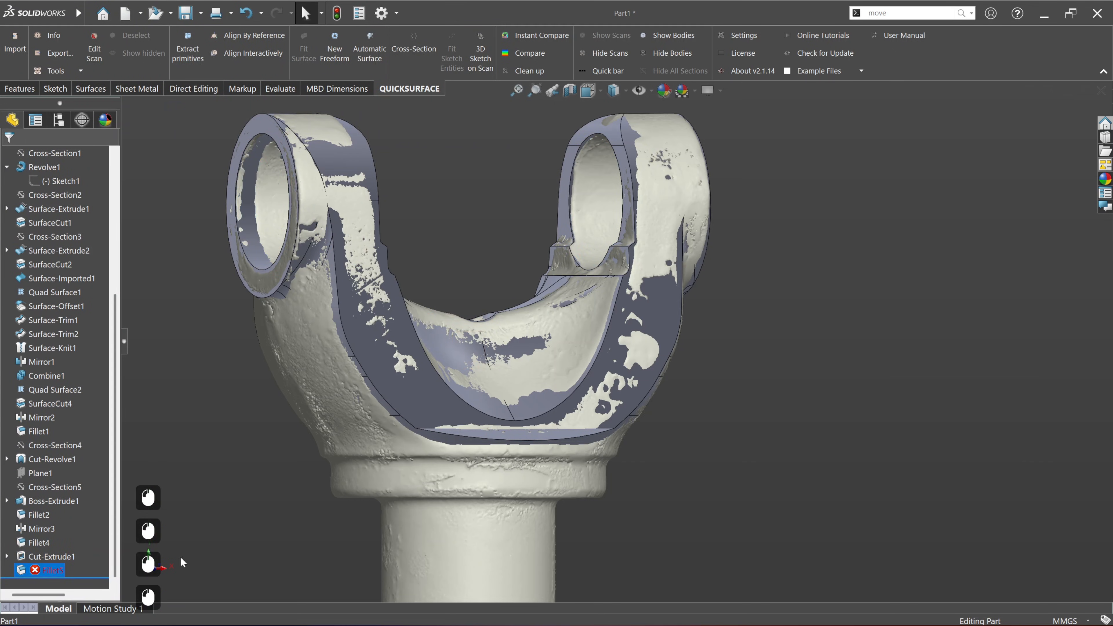
pyautogui.press('Delete')
pyautogui.press('Return')
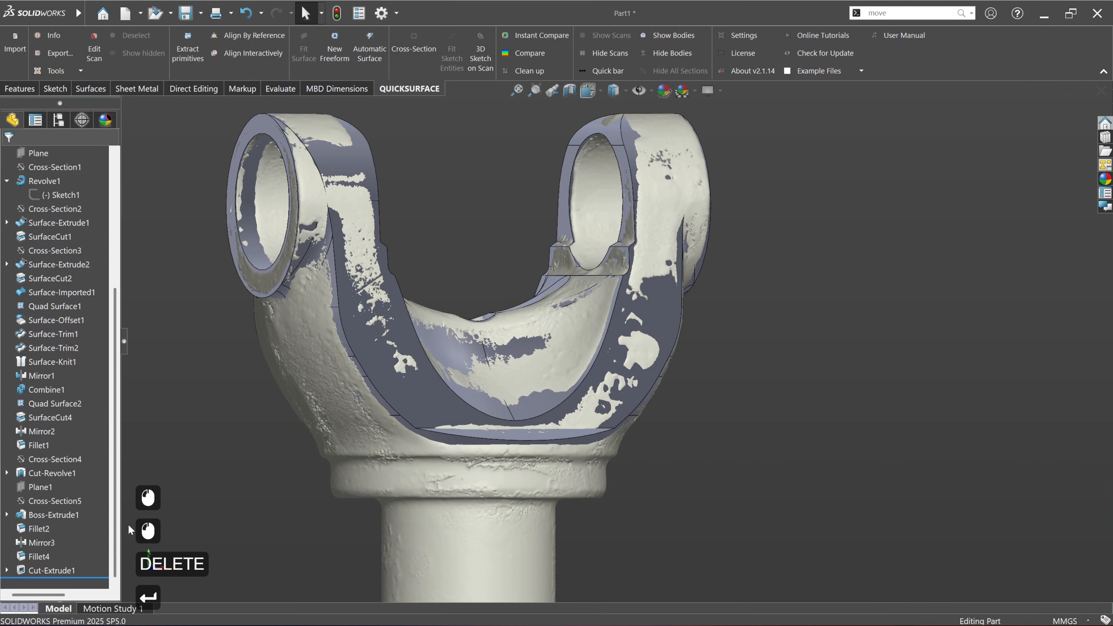
# Step: Open the sketch of Surface-Extrude1, whose surface cuts the yoke's lower ledge, for editing
pyautogui.moveTo(662, 478); pyautogui.dragTo(547, 437, button='middle')
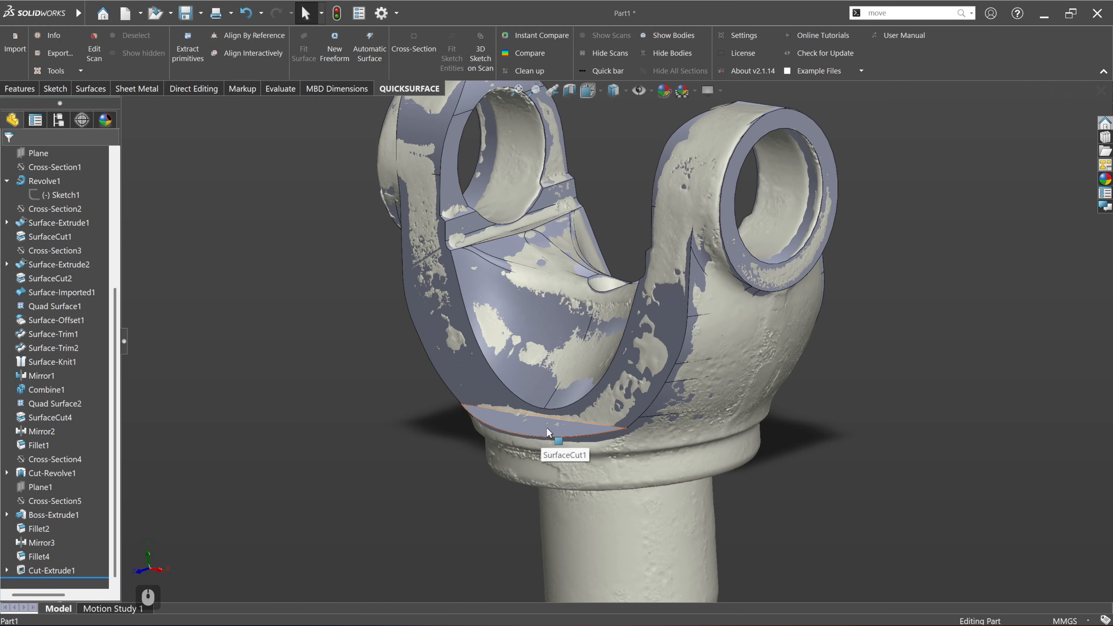
pyautogui.click(546, 427)
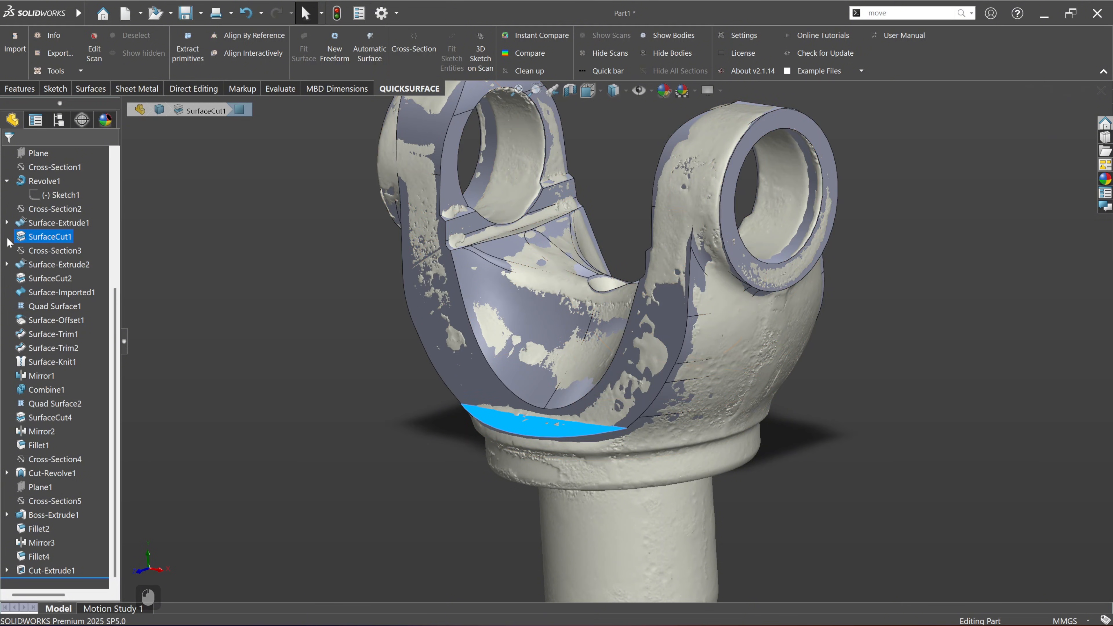
pyautogui.click(6, 222)
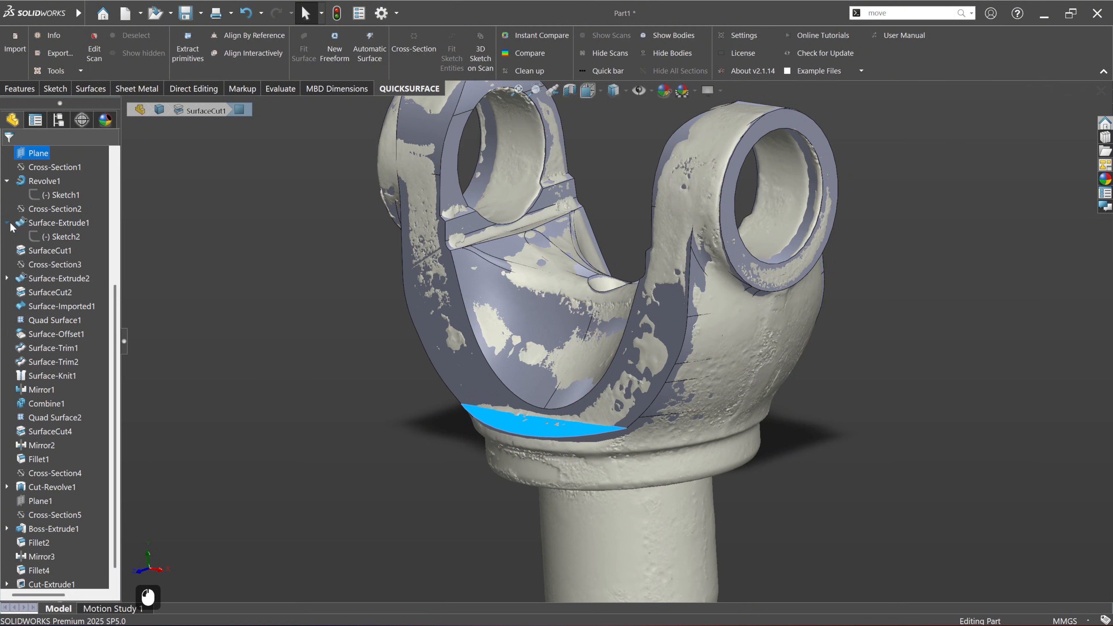
pyautogui.click(58, 237)
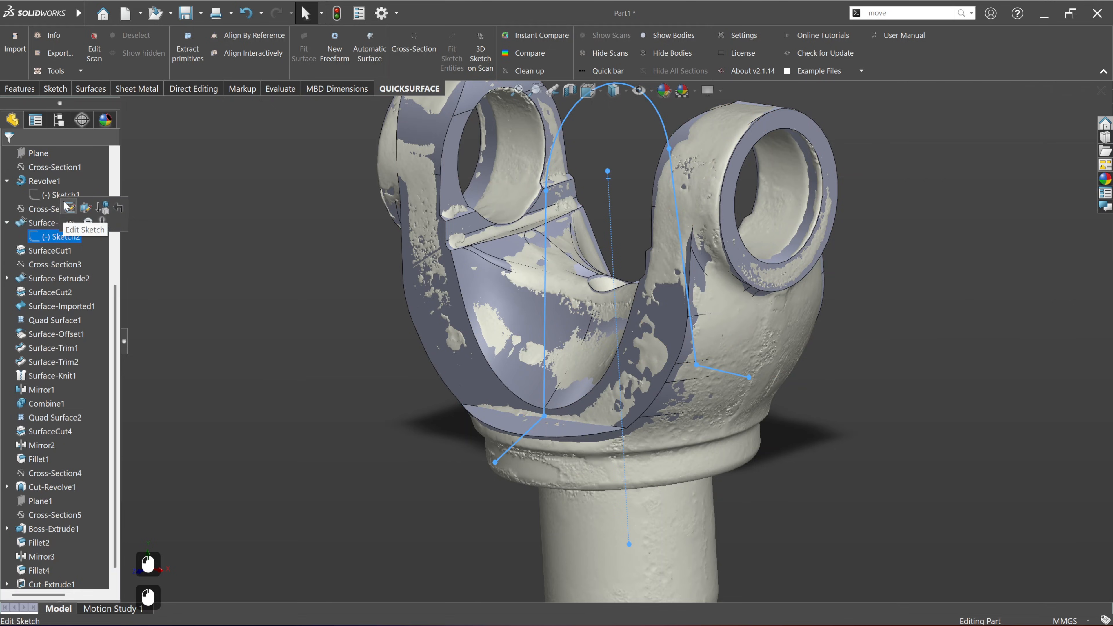
pyautogui.click(70, 208)
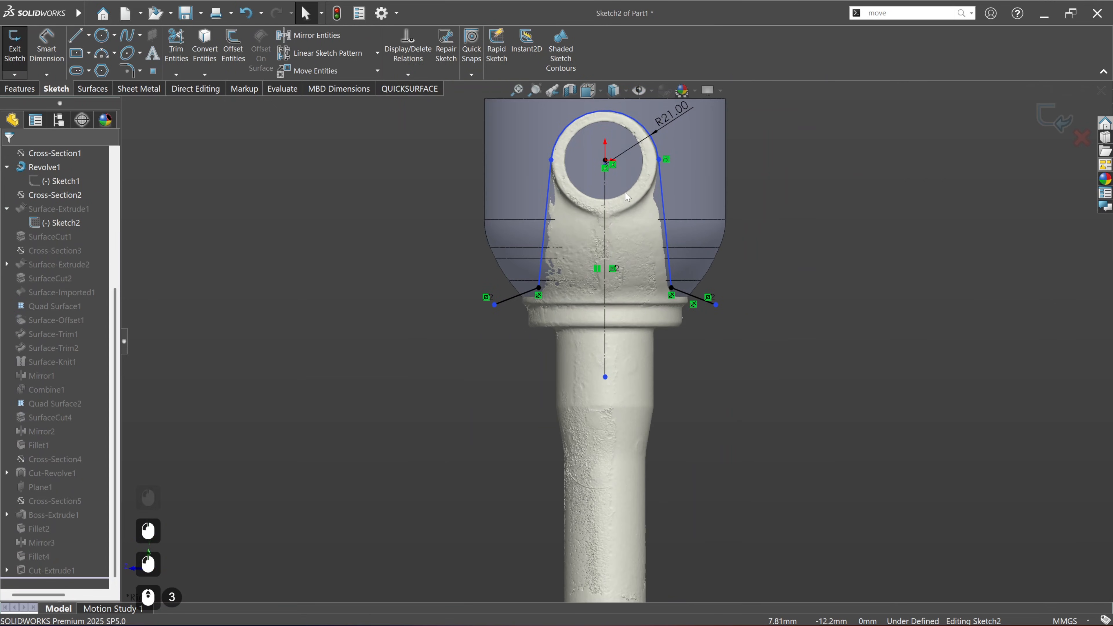
pyautogui.scroll(-3, 561, 307)
pyautogui.scroll(-2, 589, 303)
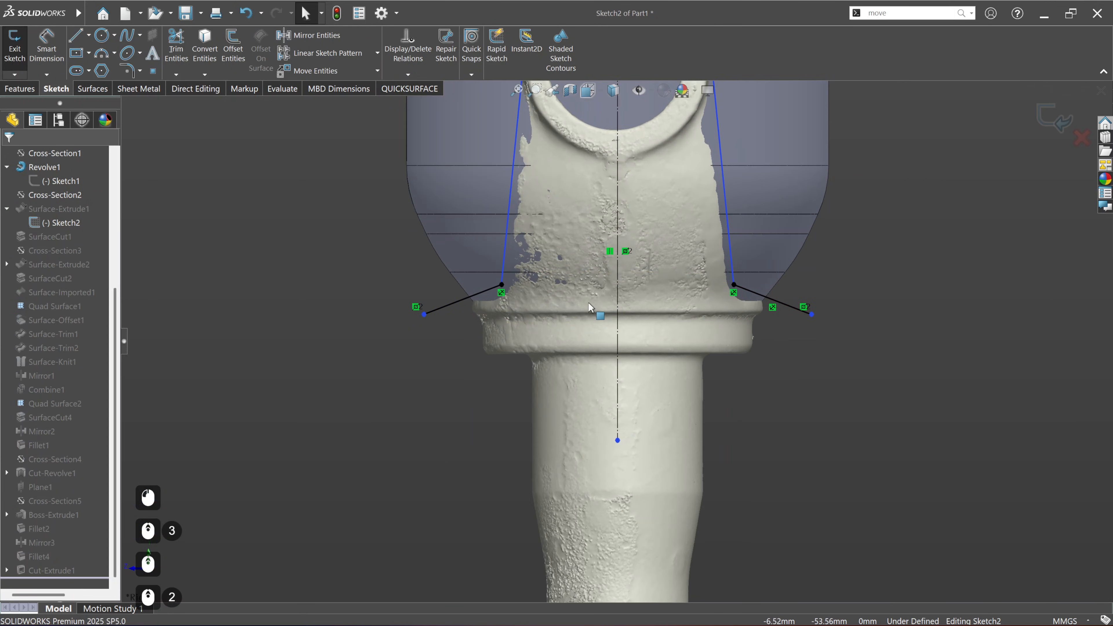
# Step: Delete the two slanted lines that run outward from the lower ends of the sketch's side lines
pyautogui.click(463, 306)
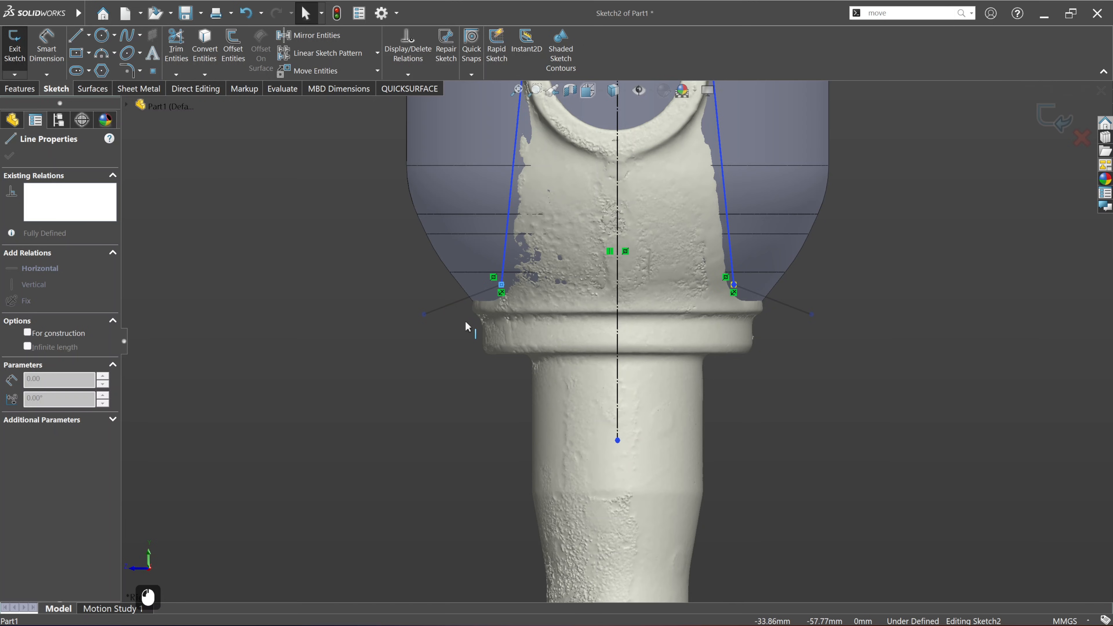
pyautogui.click(457, 348)
pyautogui.click(465, 306)
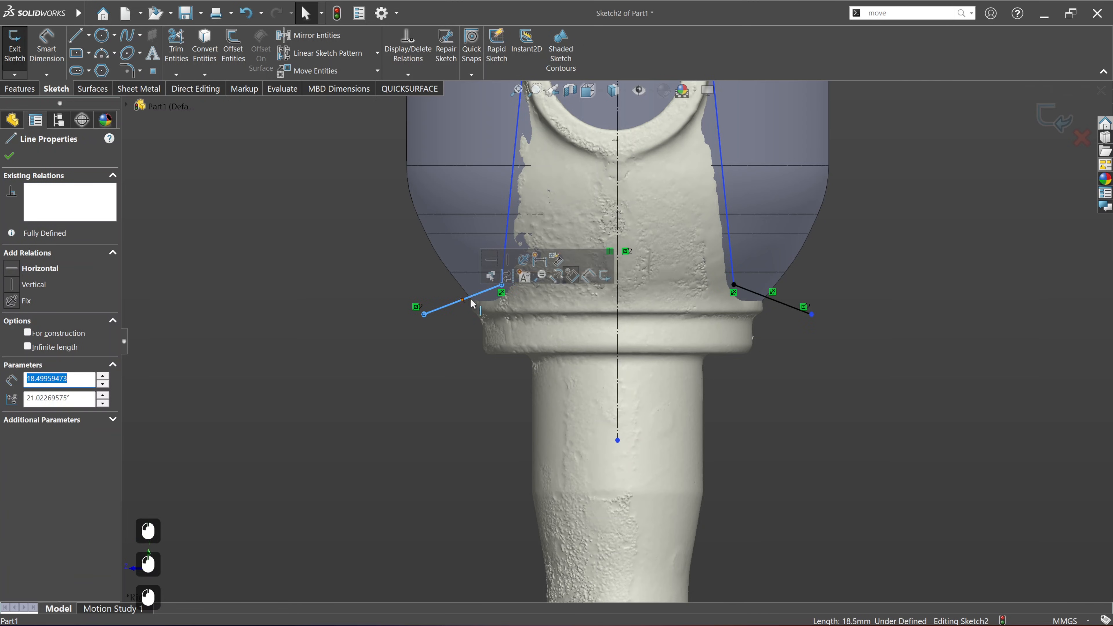
pyautogui.press('Delete')
pyautogui.click(784, 310)
pyautogui.press('Delete')
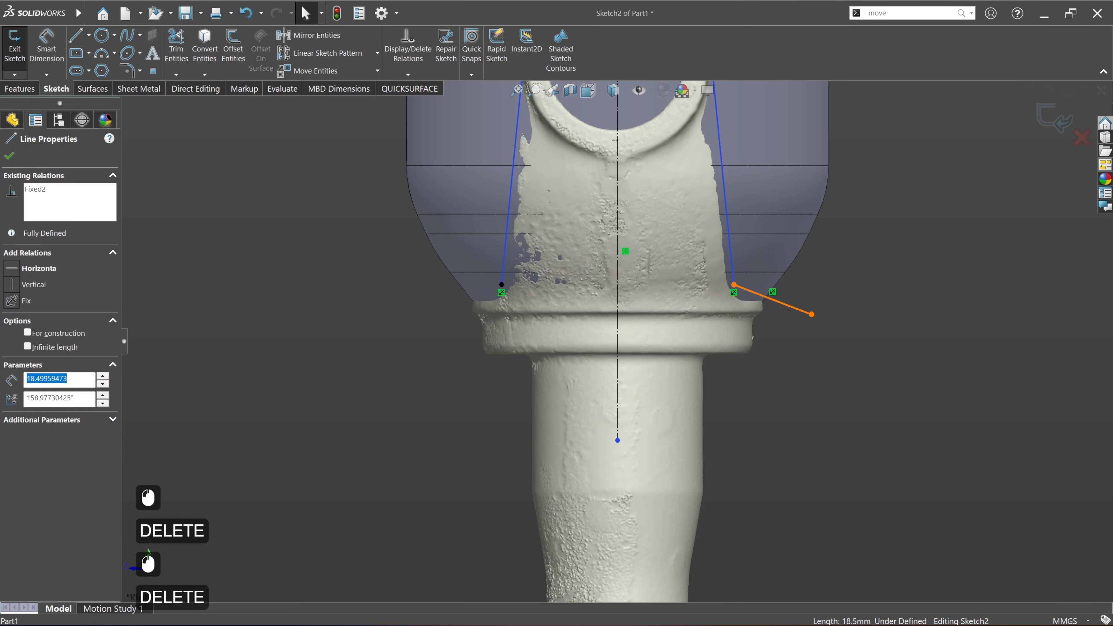
# Step: Remove the fixed relations from the lower endpoints of both side lines
pyautogui.click(703, 307)
pyautogui.click(734, 293)
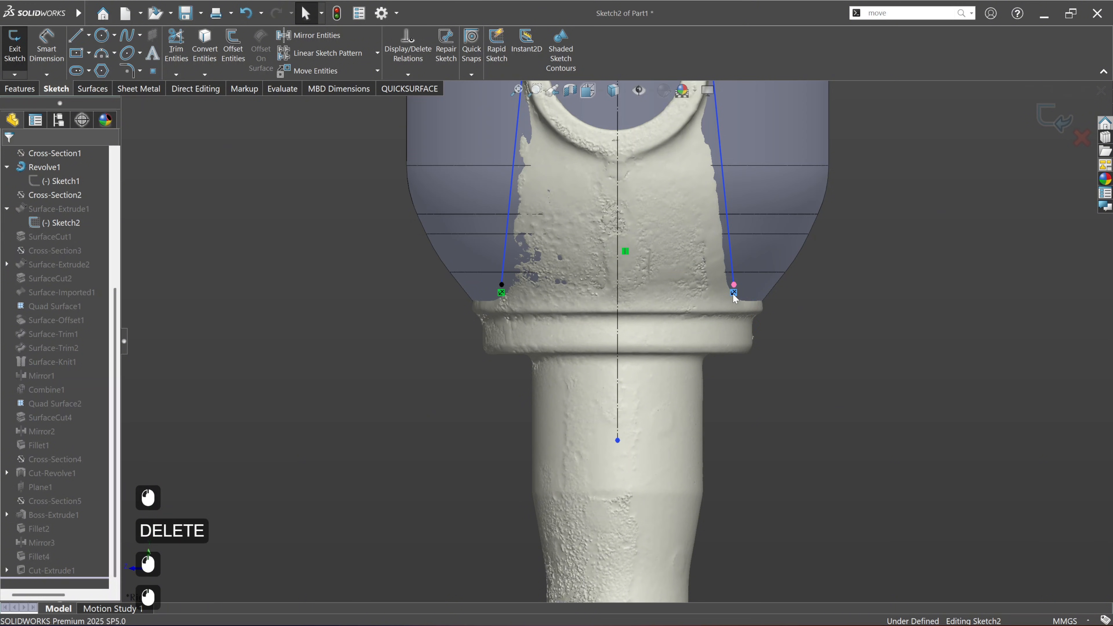
pyautogui.press('Delete')
pyautogui.click(501, 294)
pyautogui.press('Delete')
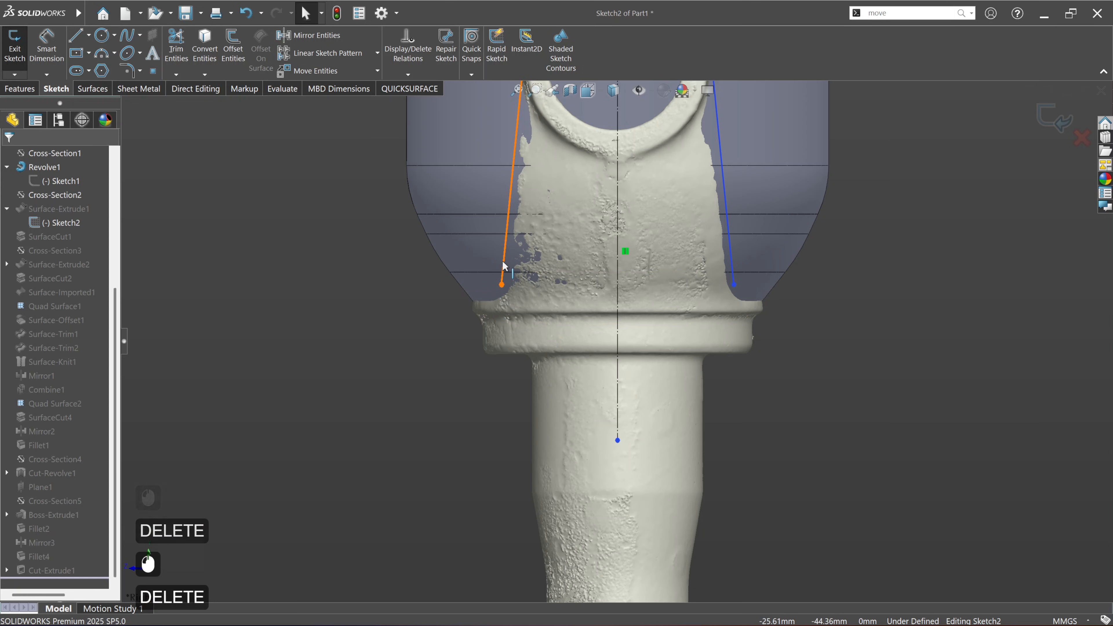
# Step: Add a Fix relation to each of the two nearly vertical side lines
pyautogui.click(504, 266)
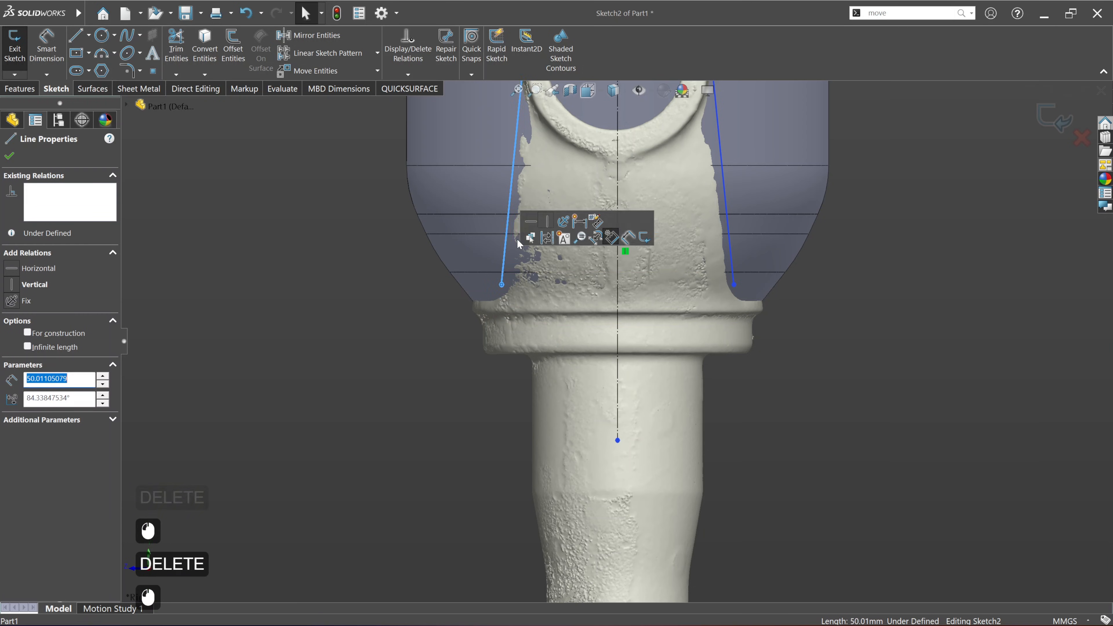
pyautogui.click(728, 228)
pyautogui.click(786, 188)
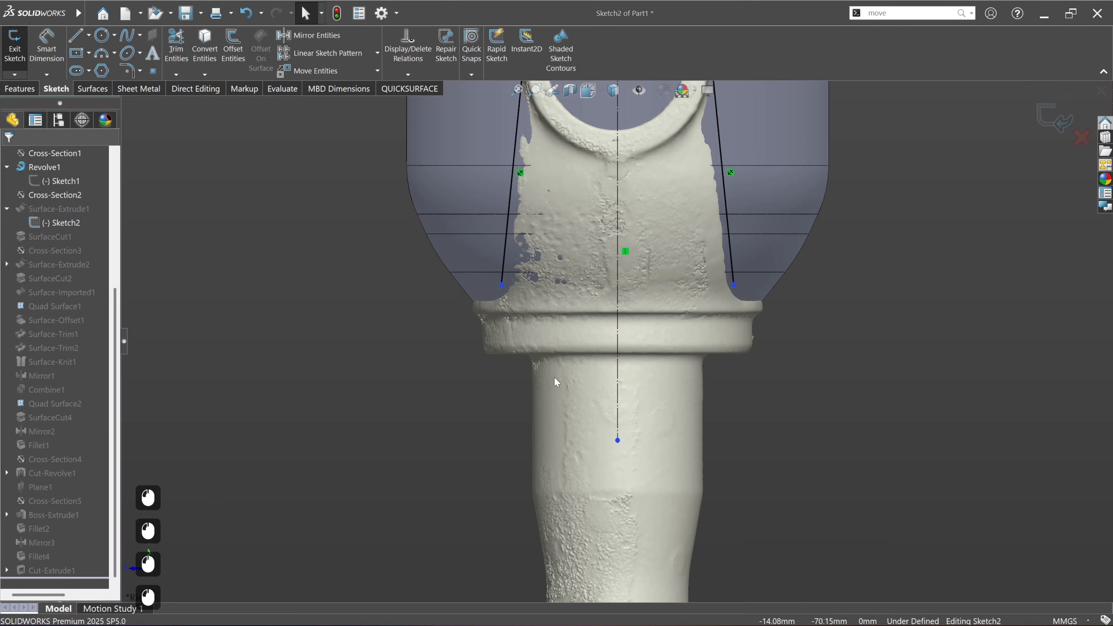
# Step: Extend both side lines down past the scan's collar by their free endpoints, and exit the sketch to rebuild the part
pyautogui.moveTo(502, 285); pyautogui.dragTo(499, 299)
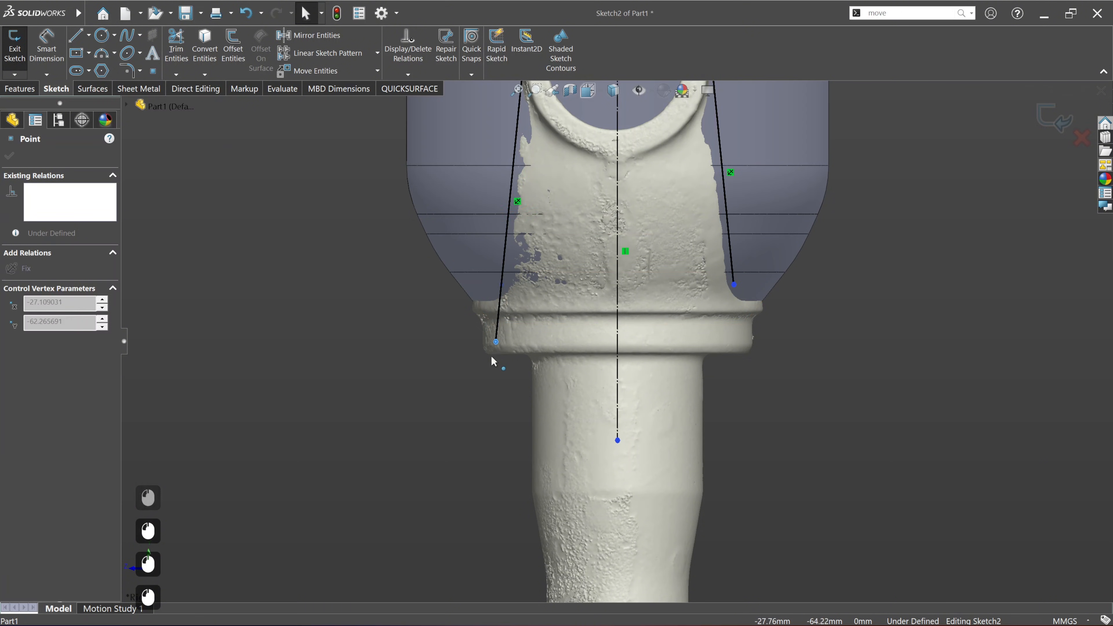
pyautogui.moveTo(492, 360); pyautogui.dragTo(492, 374)
pyautogui.moveTo(733, 285); pyautogui.dragTo(749, 372)
pyautogui.click(1052, 117)
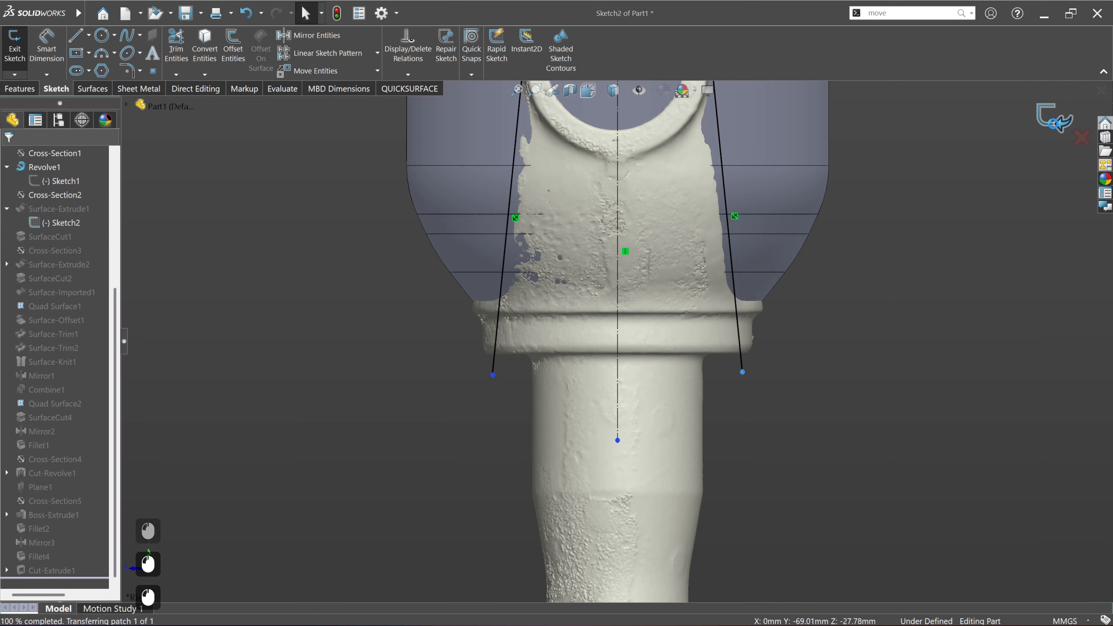
# Step: Examine how the rebuilt yoke arms and base fit the scan around the lower ledge and collar
pyautogui.scroll(-2, 636, 398)
pyautogui.moveTo(711, 365); pyautogui.dragTo(568, 375, button='middle')
pyautogui.moveTo(622, 368); pyautogui.dragTo(650, 424, button='middle')
pyautogui.scroll(2, 652, 428)
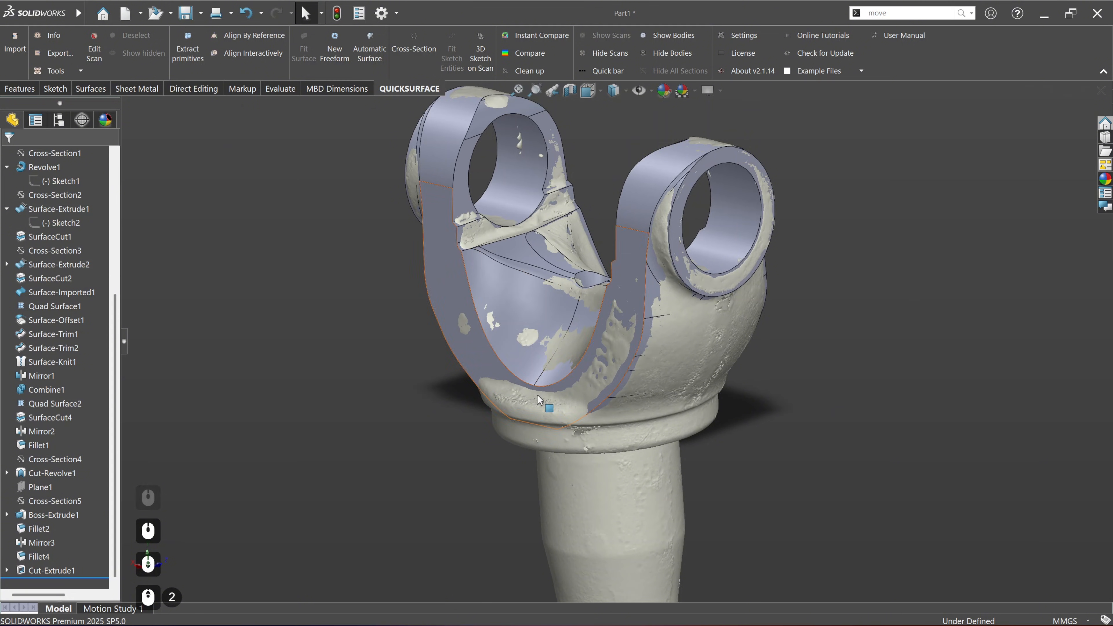
pyautogui.scroll(6, 44, 275)
pyautogui.scroll(6, 43, 272)
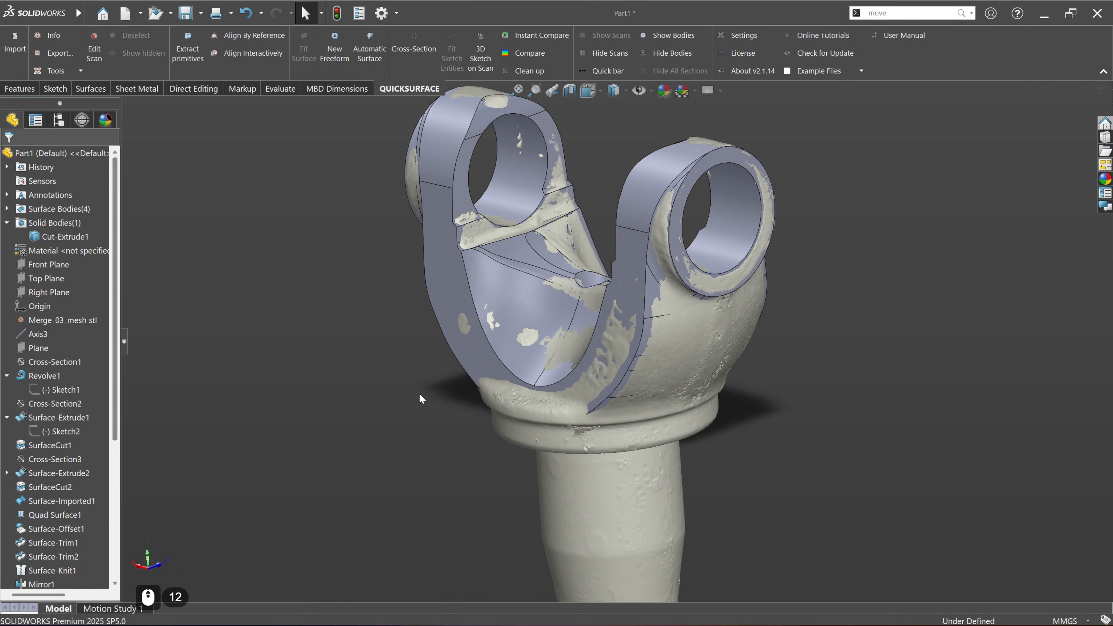
pyautogui.moveTo(576, 420); pyautogui.dragTo(509, 434, button='middle')
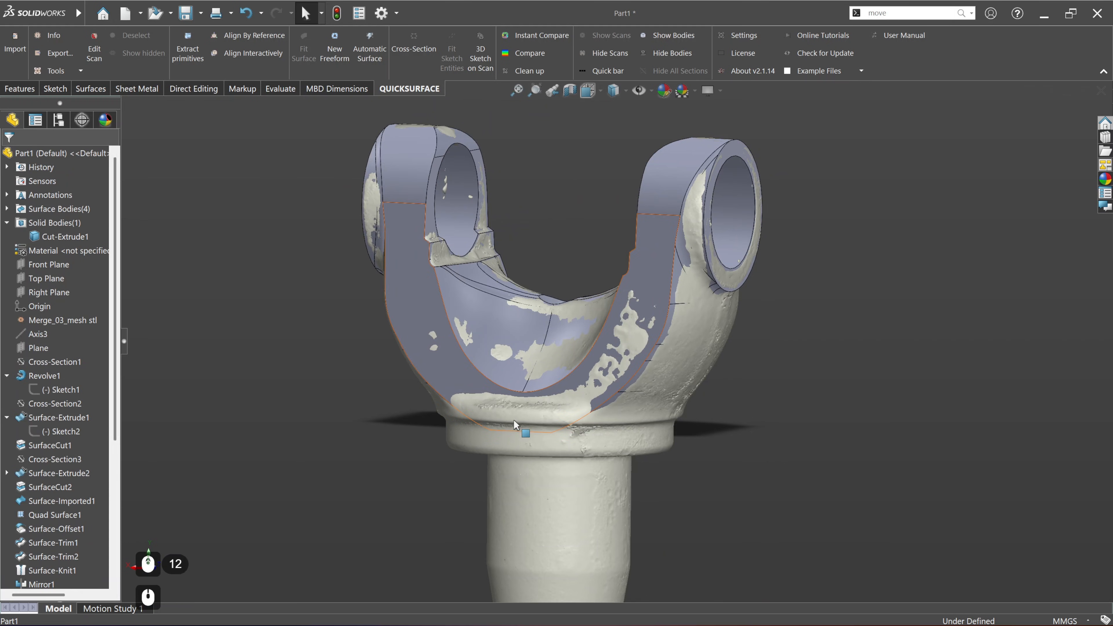
pyautogui.moveTo(575, 430); pyautogui.dragTo(557, 434, button='middle')
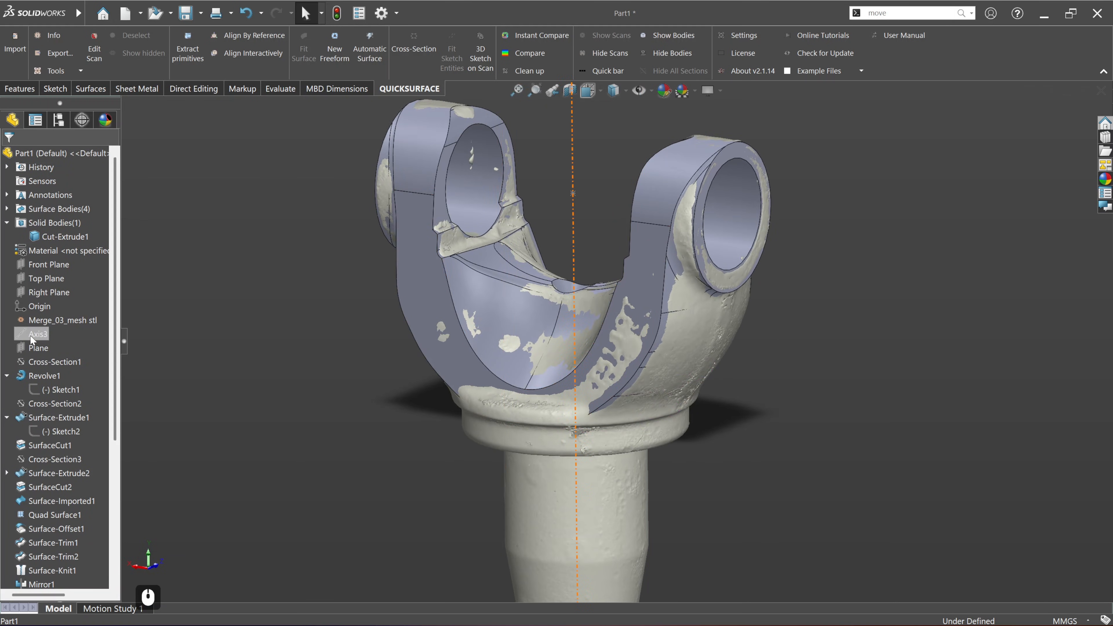
# Step: Create a revolved cross section of the scan data around Axis3
pyautogui.click(224, 362)
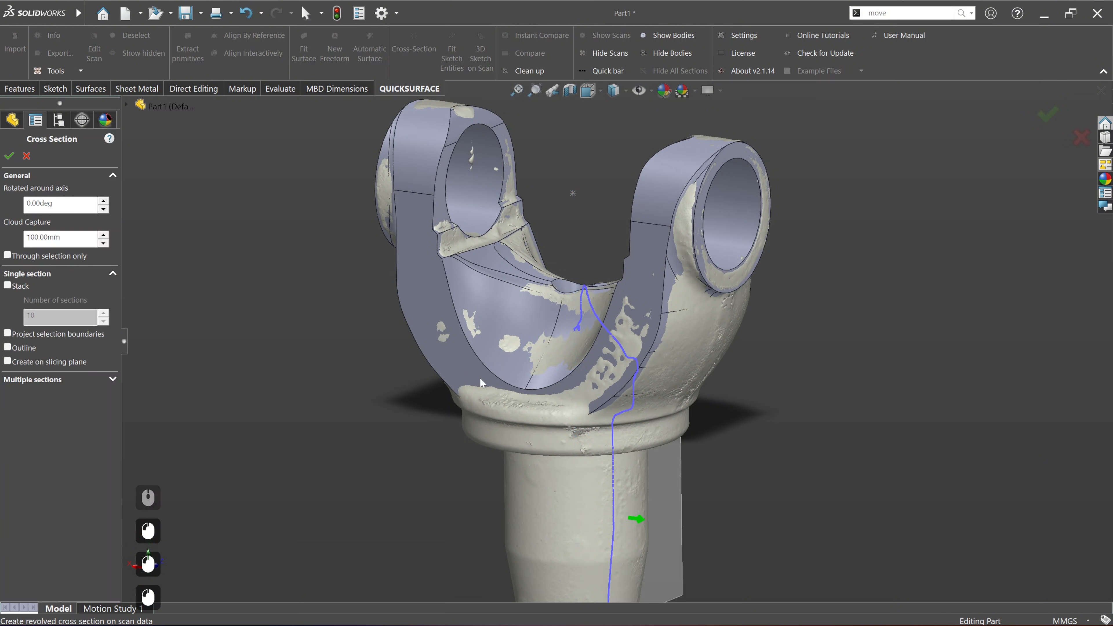
pyautogui.scroll(-2, 556, 427)
pyautogui.moveTo(684, 472); pyautogui.dragTo(570, 461, button='middle')
pyautogui.moveTo(602, 462); pyautogui.dragTo(552, 465, button='middle')
pyautogui.click(9, 156)
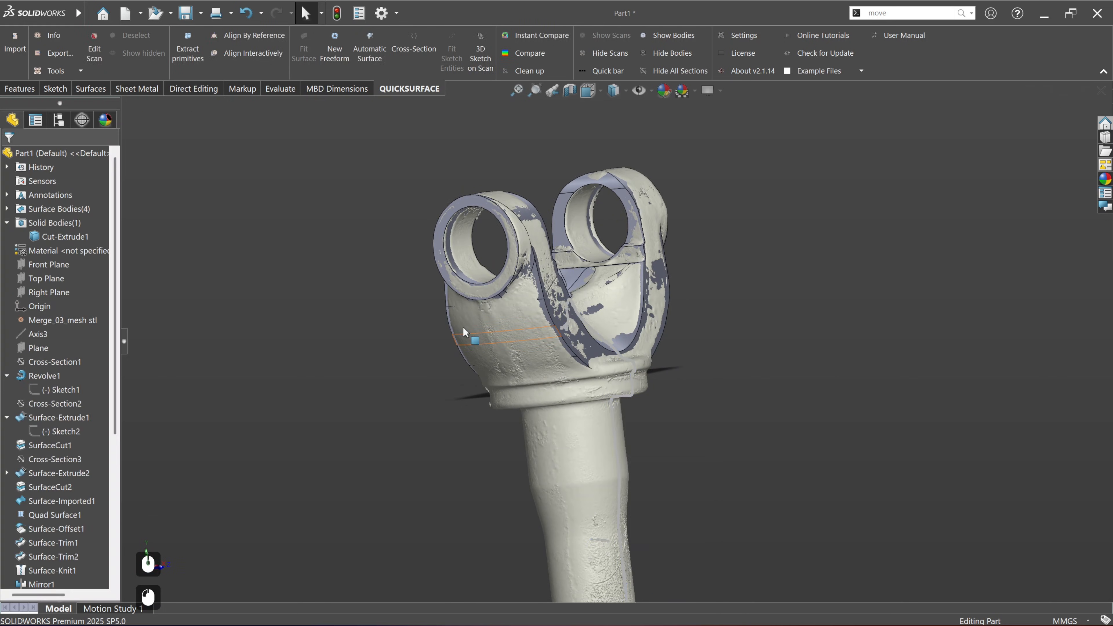
# Step: Start a new sketch on the Right Plane for the collar profile
pyautogui.click(48, 292)
pyautogui.click(88, 283)
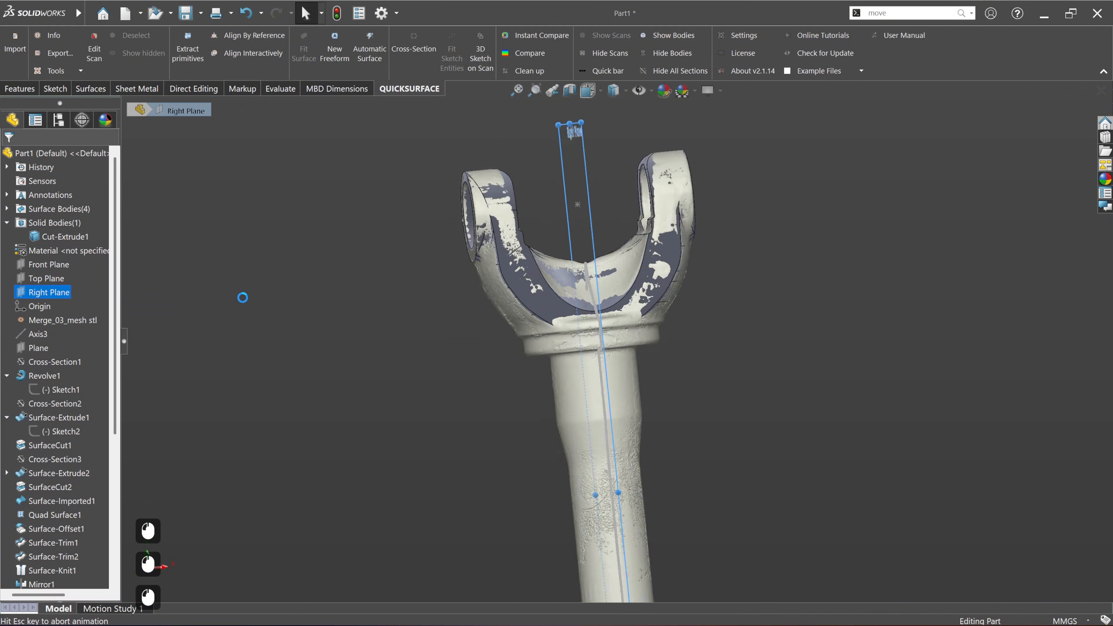
pyautogui.scroll(-8, 592, 231)
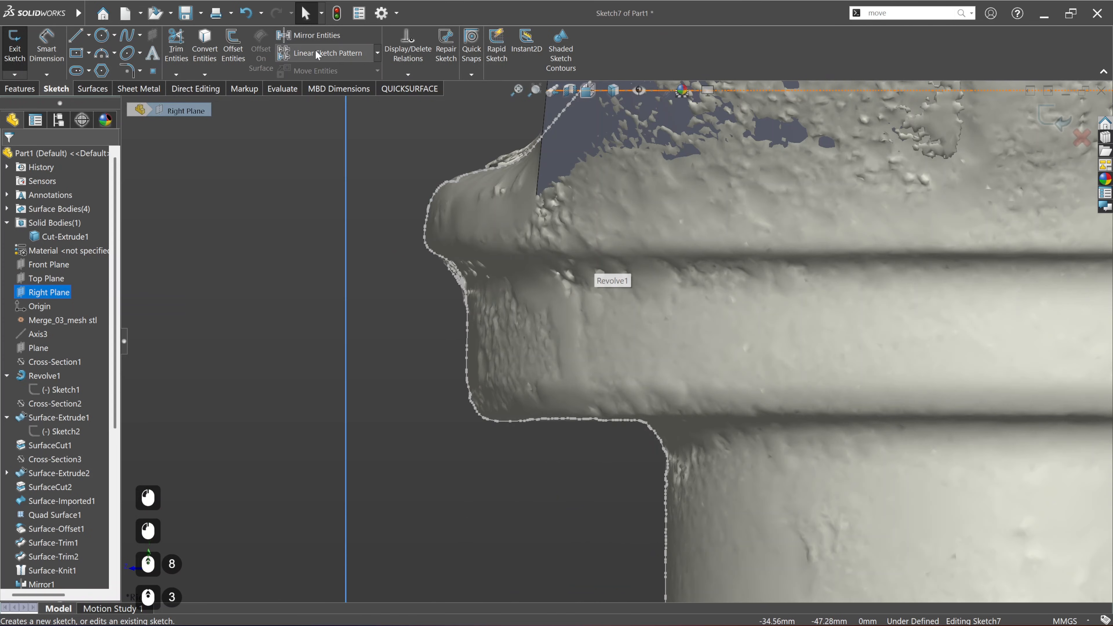
# Step: Extract a vertical line from the scan section on the collar's outer side and a horizontal line along its underside
pyautogui.click(409, 89)
pyautogui.click(452, 54)
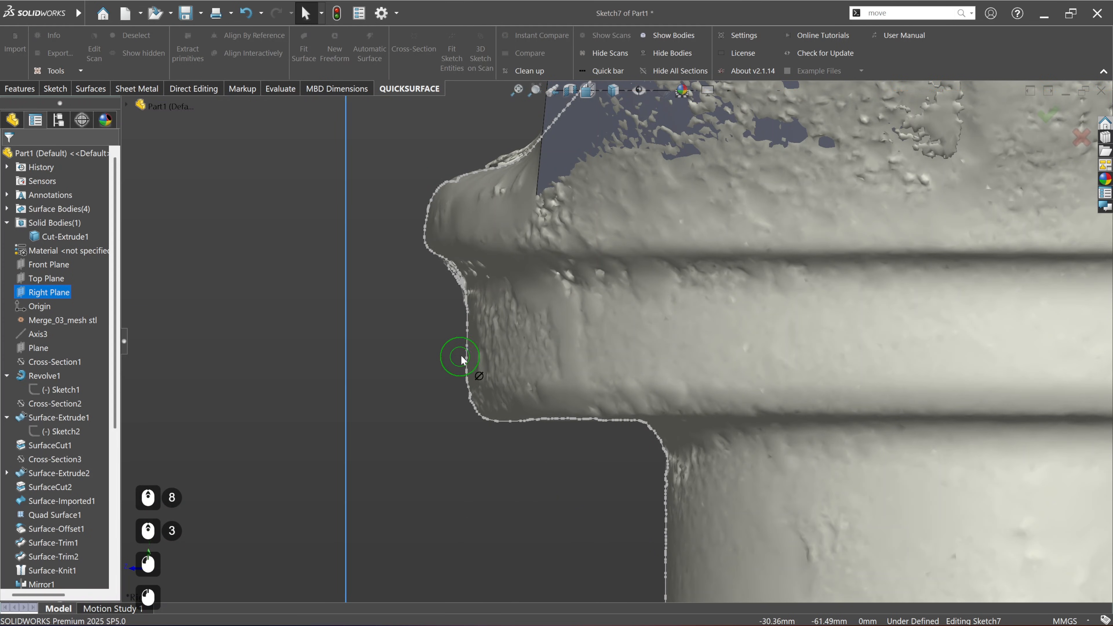
pyautogui.moveTo(472, 324); pyautogui.dragTo(469, 371)
pyautogui.moveTo(528, 424); pyautogui.dragTo(625, 424)
pyautogui.scroll(3, 563, 458)
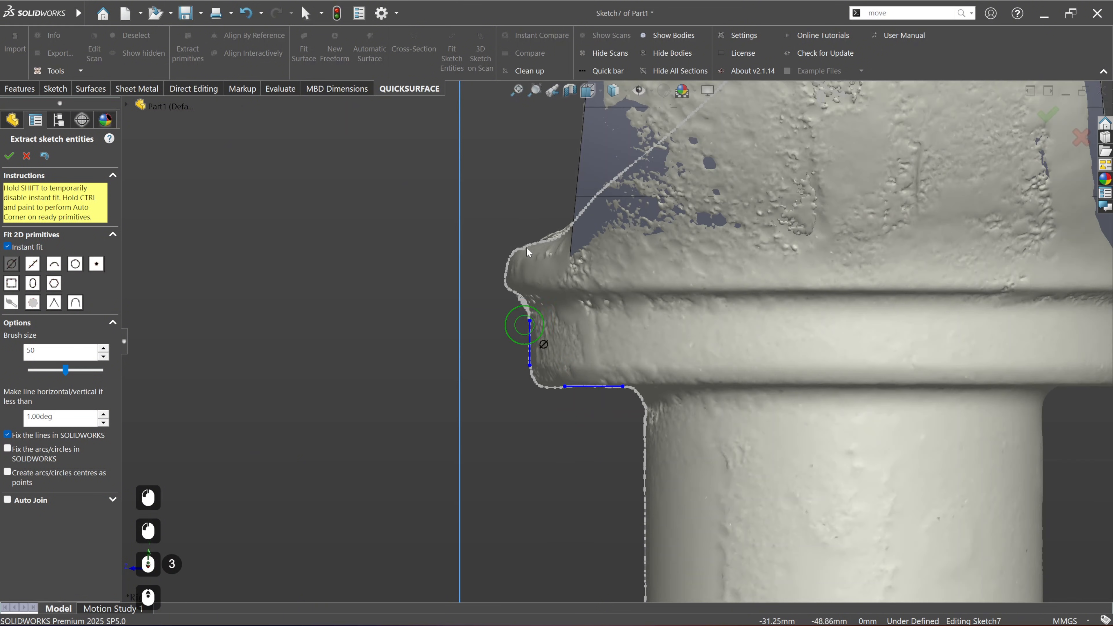
# Step: Fit lines to the upper lip's slanted outer face and its sloping top, and join them with an automatic corner arc
pyautogui.scroll(-5, 524, 259)
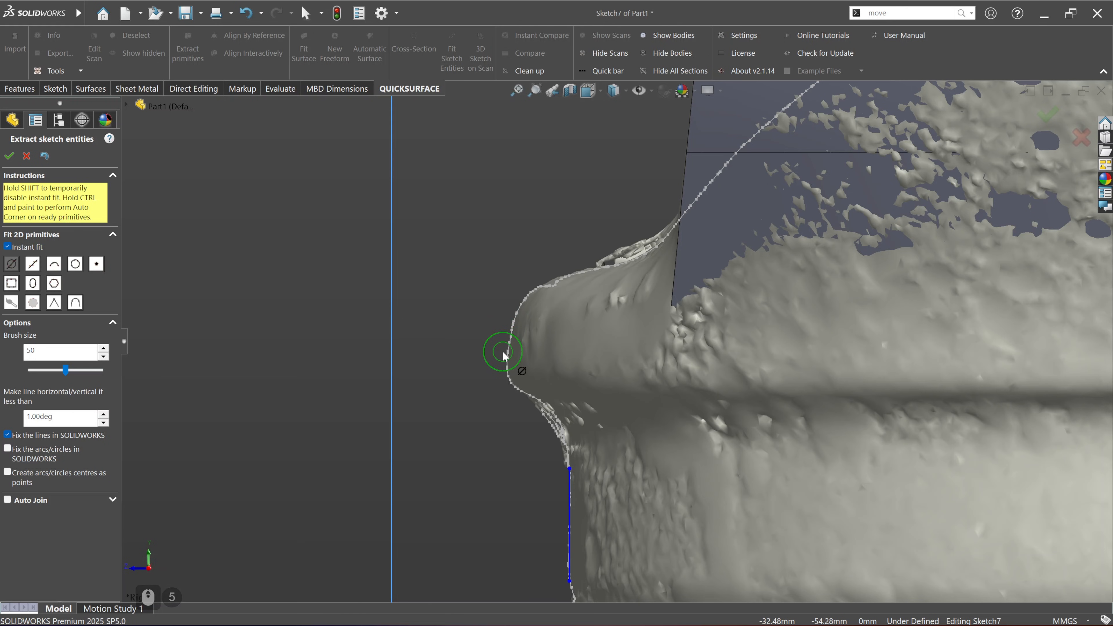
pyautogui.moveTo(504, 354); pyautogui.dragTo(508, 340)
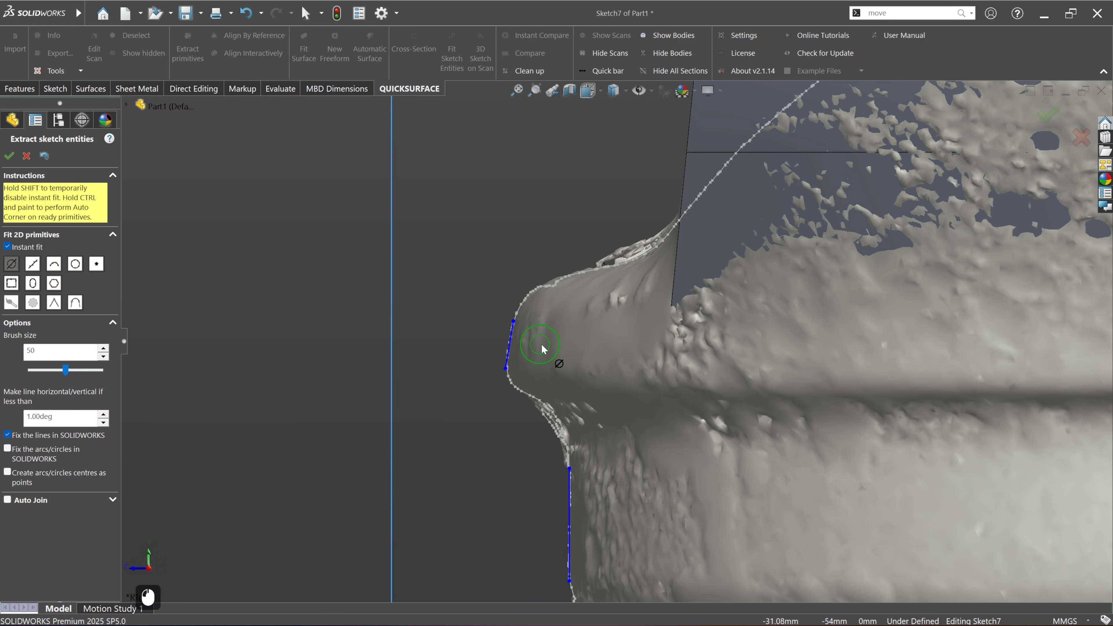
pyautogui.scroll(-3, 580, 269)
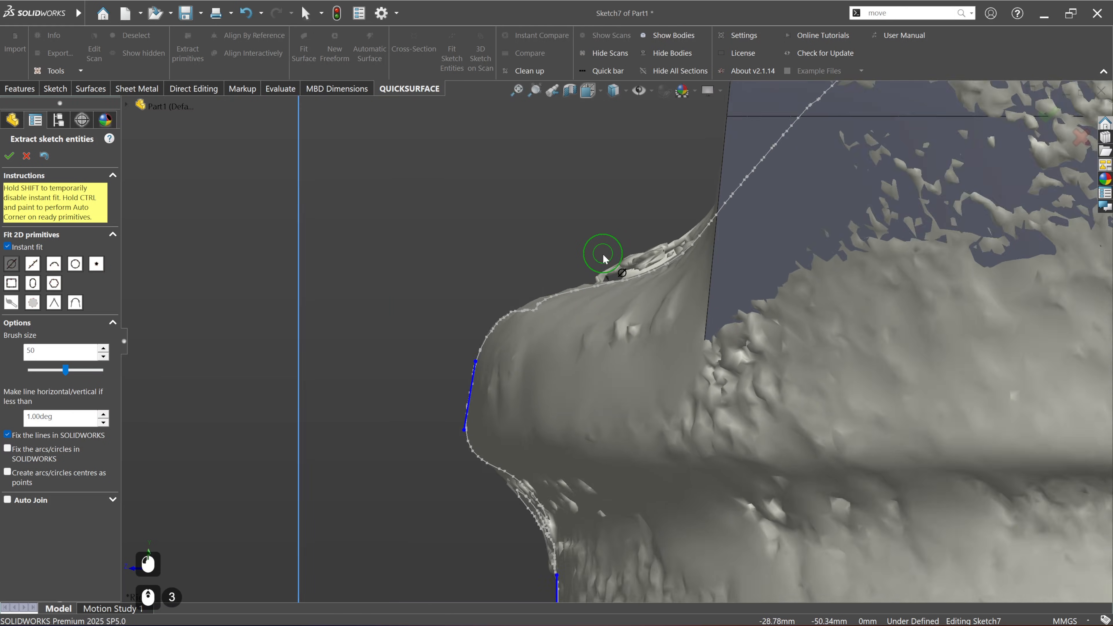
pyautogui.moveTo(559, 293)
pyautogui.mouseDown()
pyautogui.moveTo(631, 285)
pyautogui.moveTo(584, 313)
pyautogui.moveTo(505, 328)
pyautogui.moveTo(437, 383)
pyautogui.mouseUp()
pyautogui.moveTo(481, 301)
pyautogui.keyDown('ctrl'); pyautogui.mouseDown()
pyautogui.moveTo(430, 349)
pyautogui.moveTo(456, 345)
pyautogui.mouseUp(); pyautogui.keyUp('ctrl')
pyautogui.scroll(4, 493, 344)
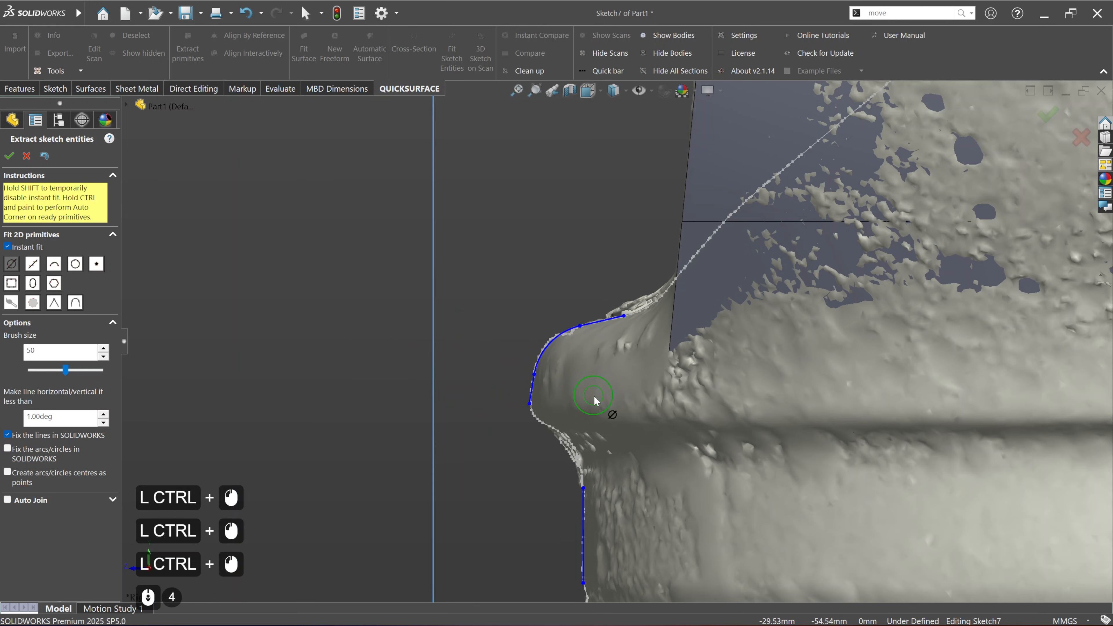
# Step: Try to fit a sketch entity to the scan section just below the upper lip, and undo it
pyautogui.moveTo(627, 419)
pyautogui.keyDown('ctrl'); pyautogui.mouseDown(button='middle')
pyautogui.moveTo(590, 340)
pyautogui.moveTo(614, 335)
pyautogui.mouseUp(button='middle'); pyautogui.keyUp('ctrl')
pyautogui.scroll(7, 526, 380)
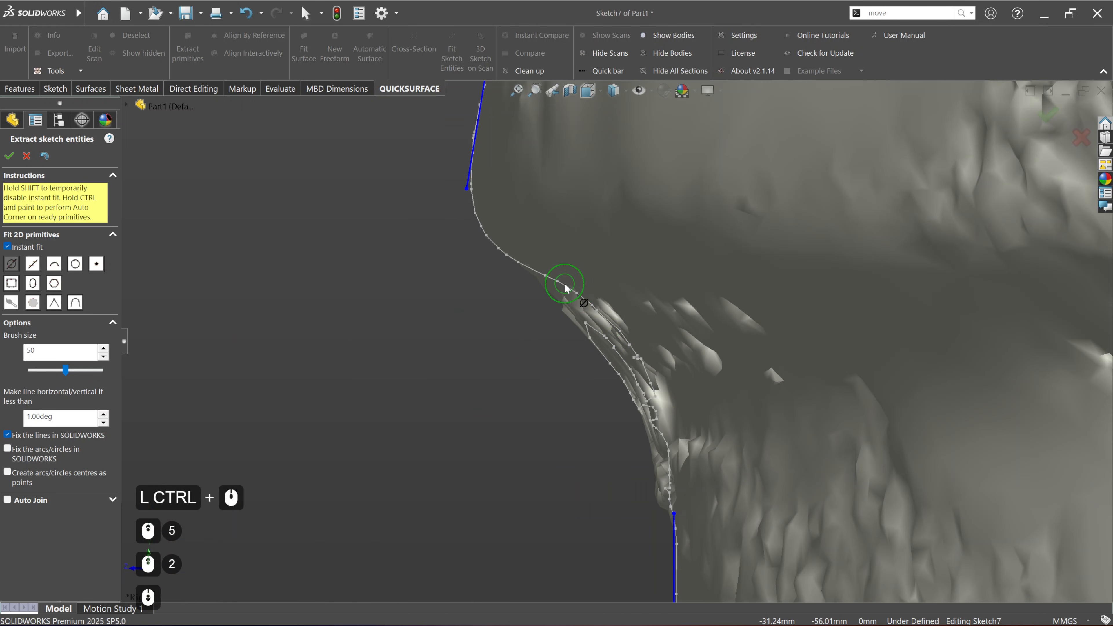
pyautogui.moveTo(545, 286); pyautogui.dragTo(568, 296)
pyautogui.hotkey('ctrl', 'z')
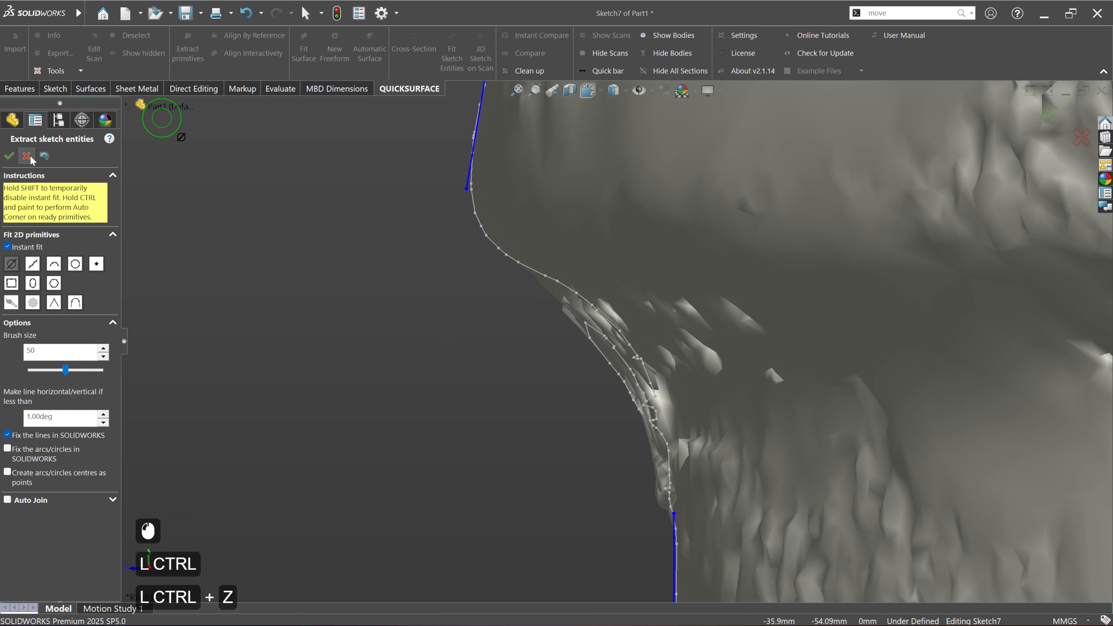
# Step: Join the collar's vertical and underside lines with an automatic corner arc, and accept the extracted sketch entities
pyautogui.scroll(-4, 592, 391)
pyautogui.scroll(-4, 616, 397)
pyautogui.keyDown('ctrl'); pyautogui.moveTo(679, 426); pyautogui.dragTo(590, 333, button='middle'); pyautogui.keyUp('ctrl')
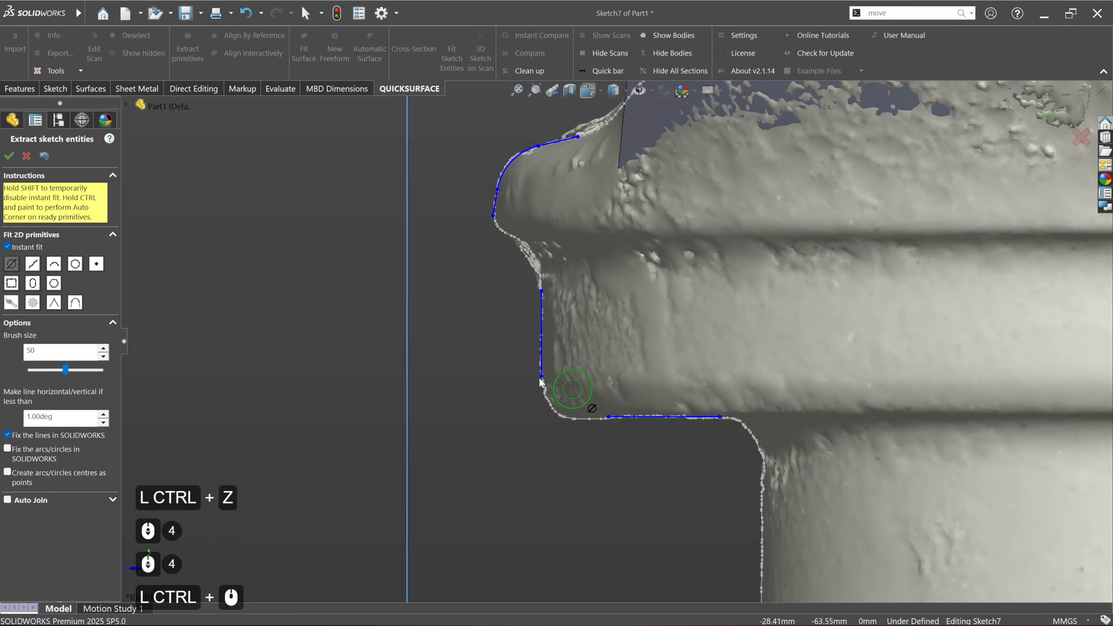
pyautogui.keyDown('ctrl'); pyautogui.moveTo(537, 377); pyautogui.dragTo(614, 425); pyautogui.keyUp('ctrl')
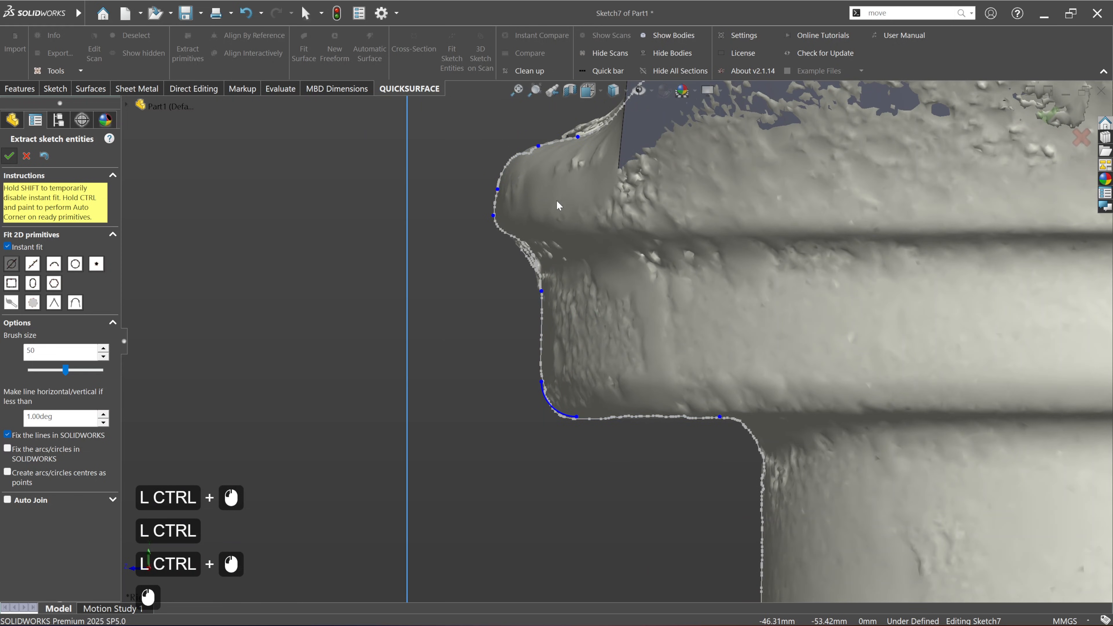
pyautogui.click(10, 156)
# Step: Sketch a slanted line about 1 mm long along the scan section just below the upper lip
pyautogui.click(56, 89)
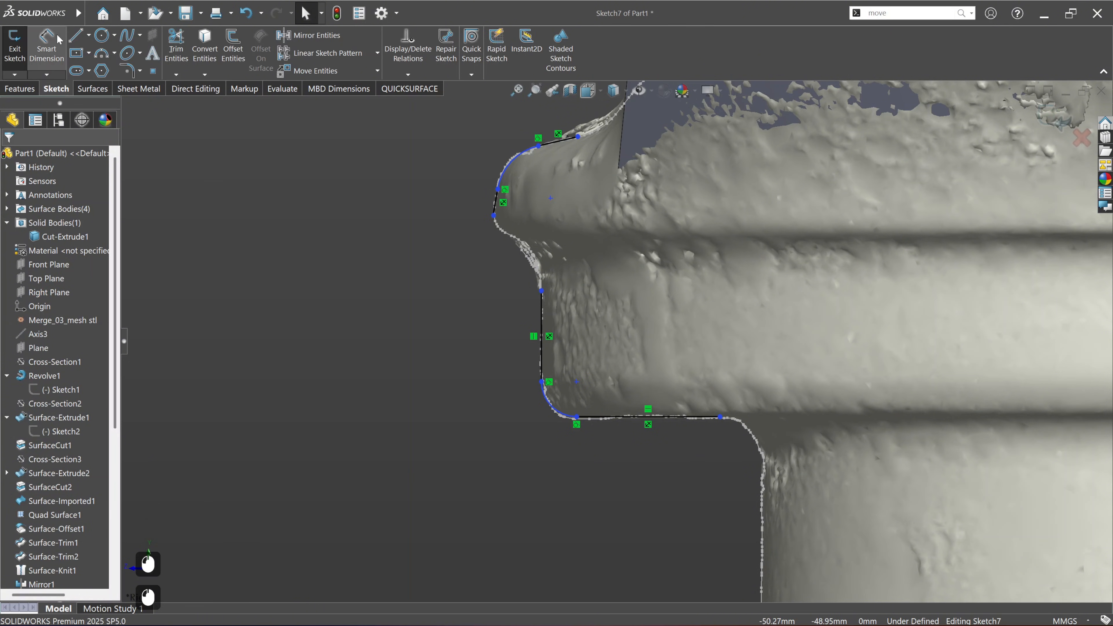
pyautogui.click(75, 35)
pyautogui.scroll(5, 548, 219)
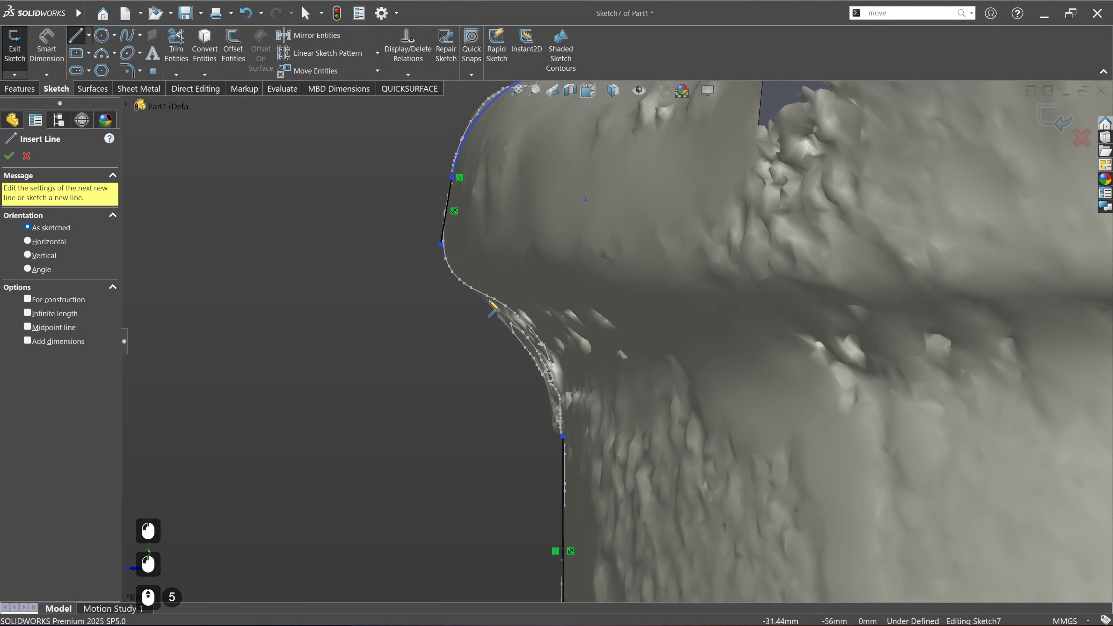
pyautogui.click(489, 299)
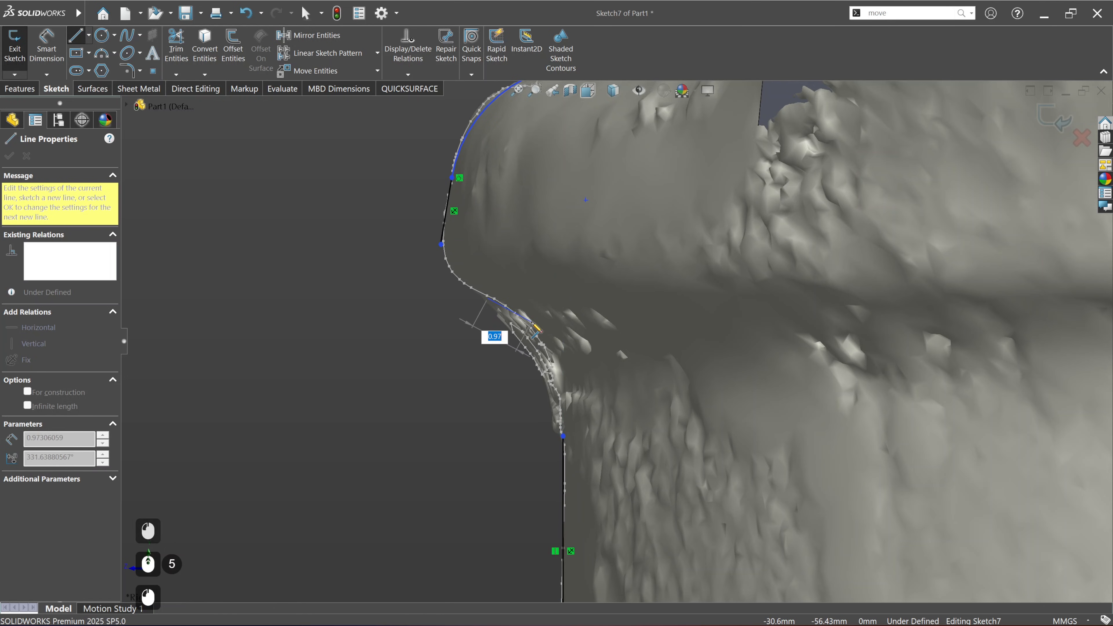
pyautogui.click(532, 322)
pyautogui.press('Escape')
pyautogui.press('Escape')
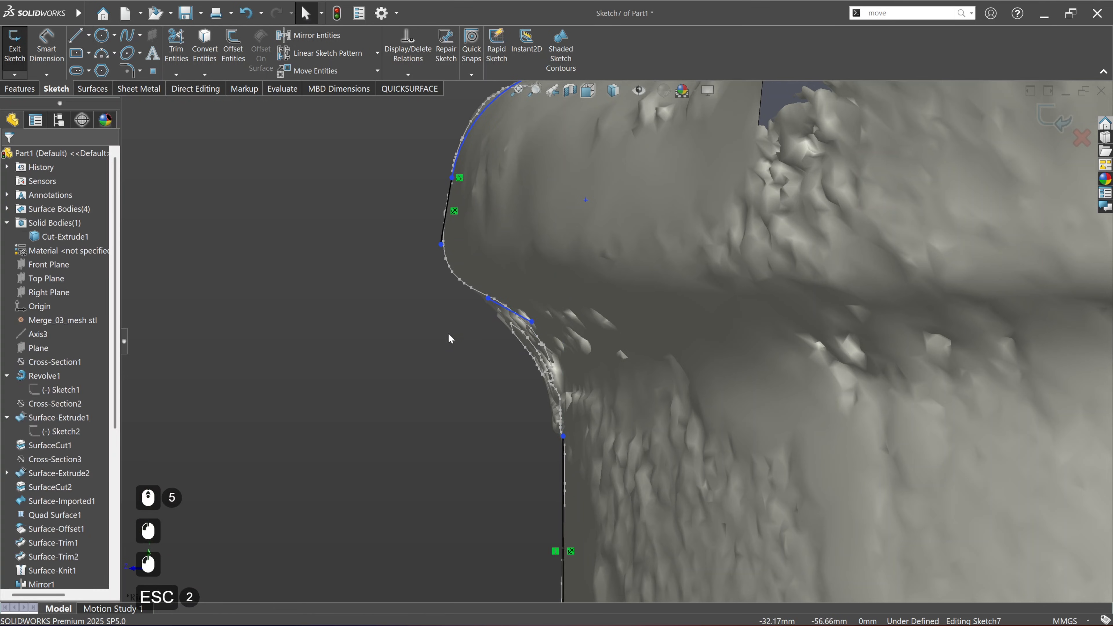
# Step: Corner-trim the new slanted line with the lip's outer face line and with the collar's vertical line
pyautogui.click(187, 55)
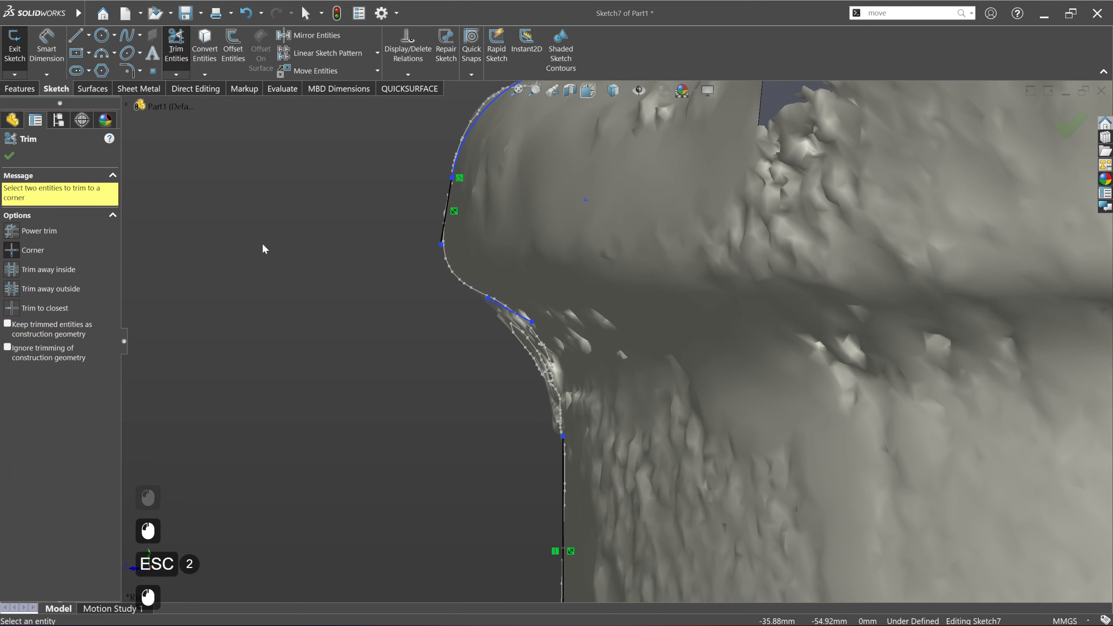
pyautogui.click(505, 309)
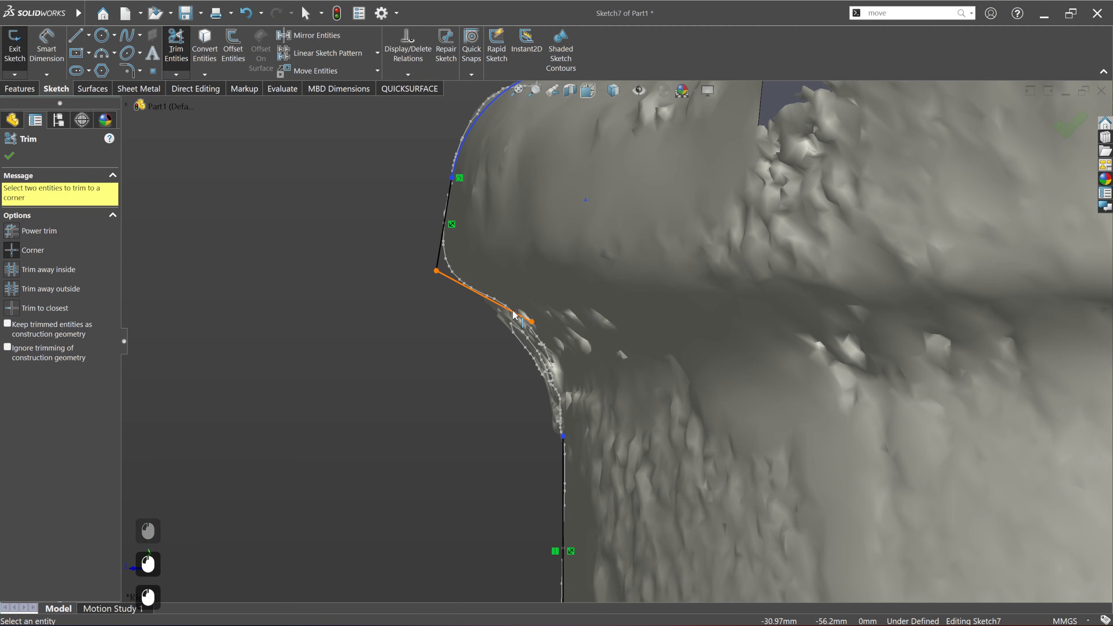
pyautogui.click(564, 459)
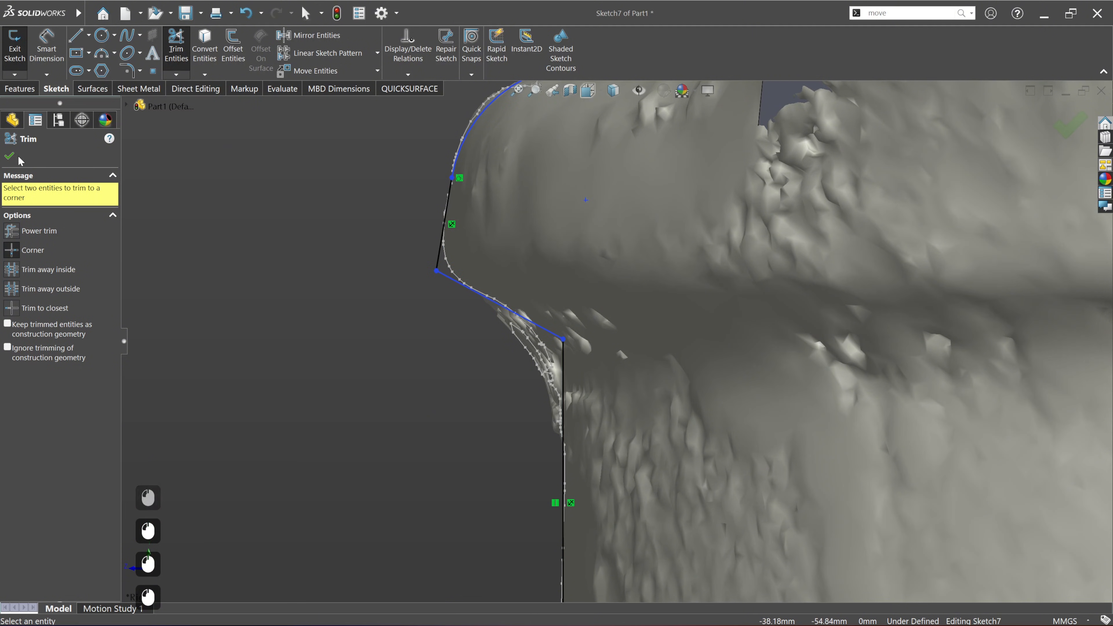
pyautogui.click(9, 156)
# Step: Try to add a 10 mm sketch fillet where the slanted line meets the collar's vertical line
pyautogui.click(127, 70)
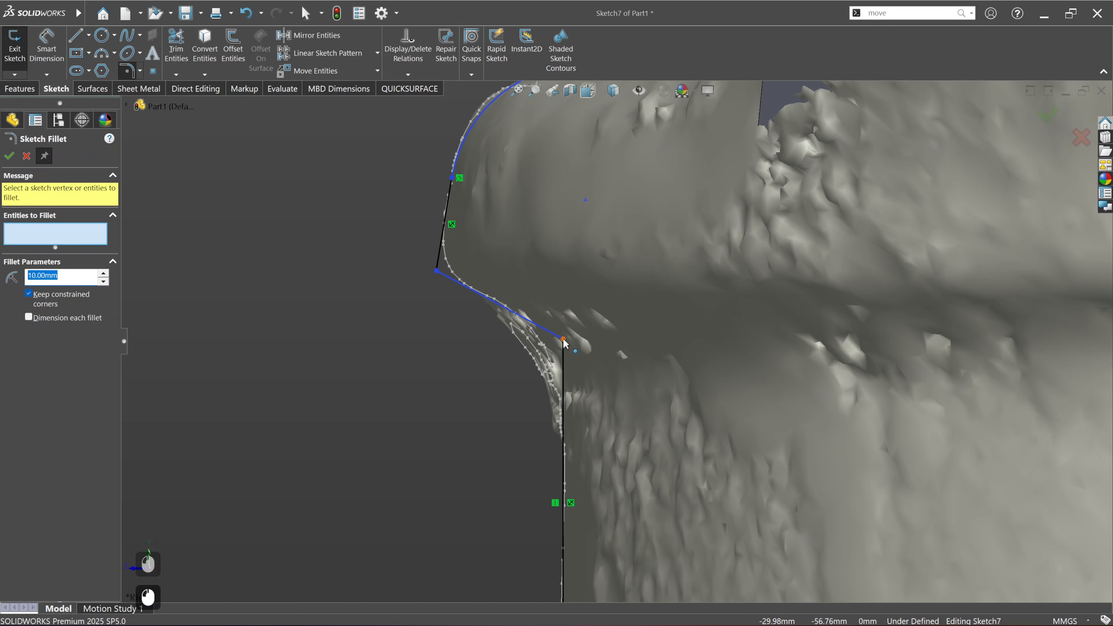
pyautogui.click(563, 340)
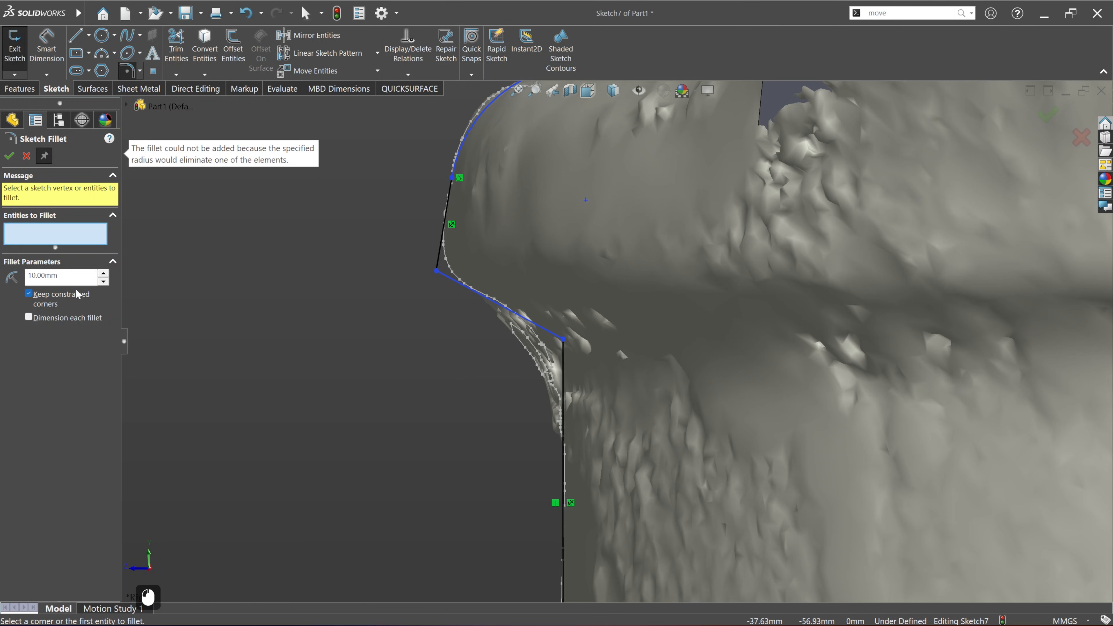
pyautogui.click(23, 153)
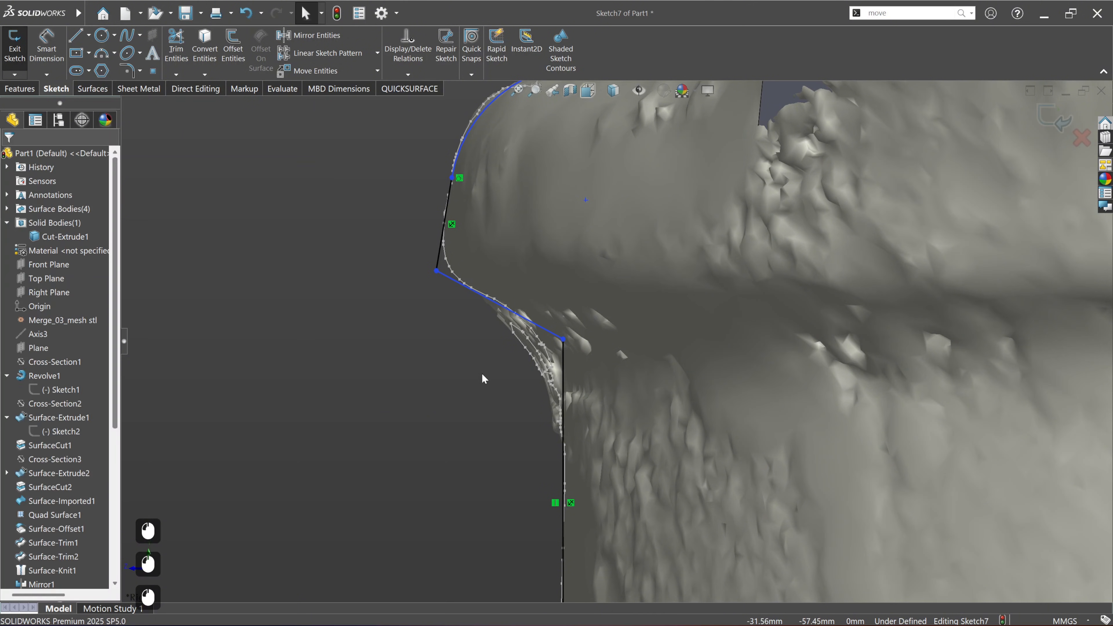
# Step: Show the shaft's central axis, Axis3, in the collar profile sketch
pyautogui.scroll(4, 482, 374)
pyautogui.moveTo(658, 346)
pyautogui.keyDown('ctrl'); pyautogui.mouseDown(button='middle')
pyautogui.moveTo(542, 345)
pyautogui.moveTo(472, 331)
pyautogui.mouseUp(button='middle'); pyautogui.keyUp('ctrl')
pyautogui.scroll(1, 521, 344)
pyautogui.scroll(3, 476, 333)
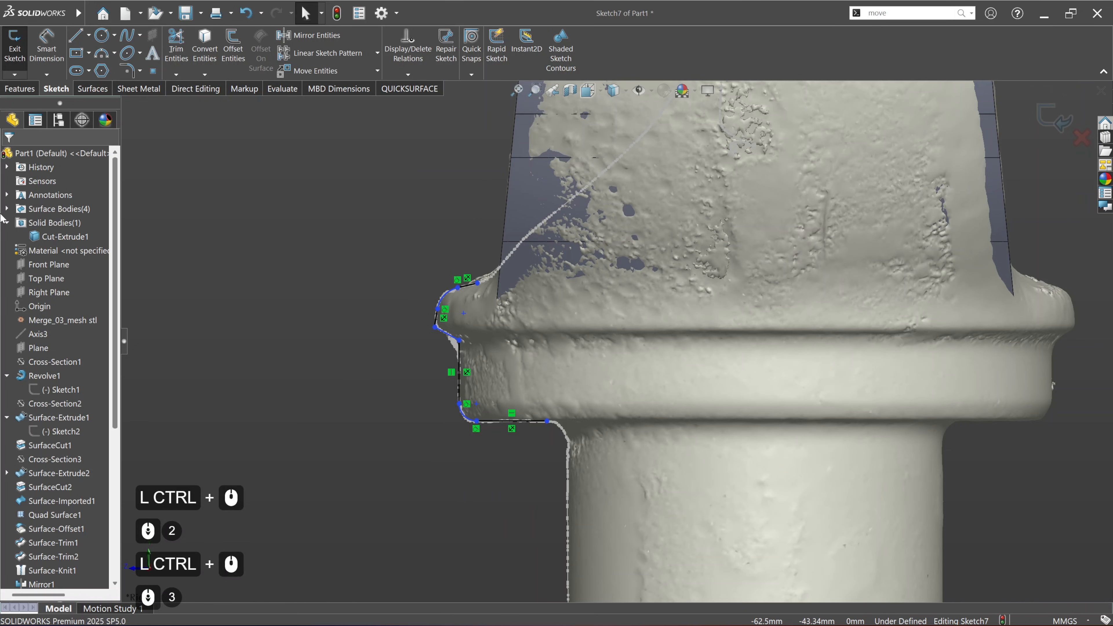
pyautogui.scroll(5, 548, 373)
pyautogui.scroll(2, 598, 218)
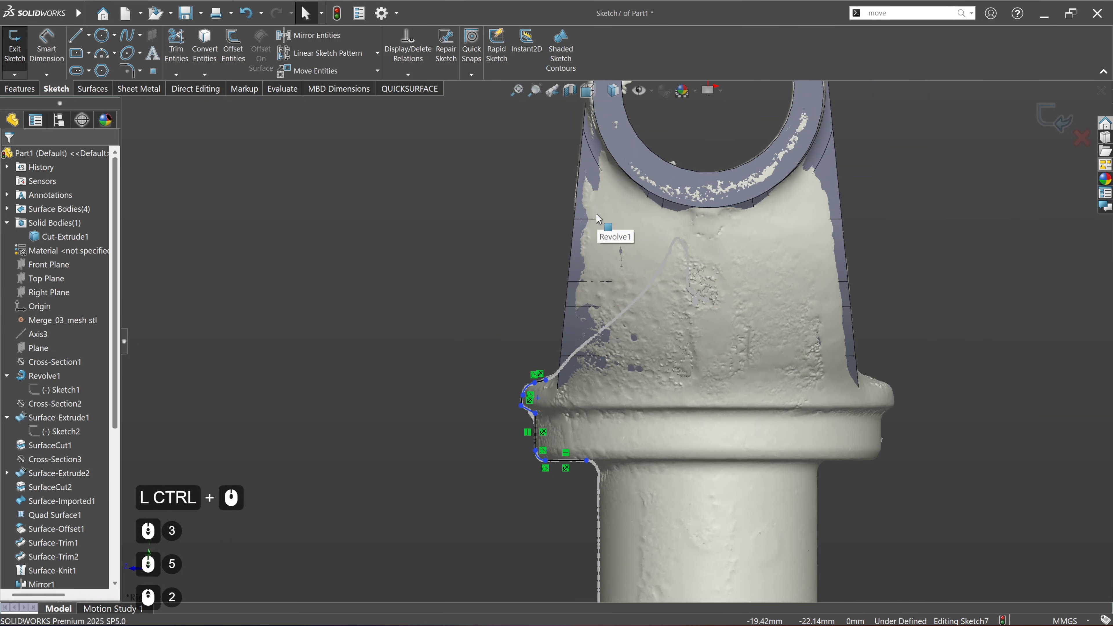
pyautogui.rightClick(40, 334)
pyautogui.click(53, 317)
pyautogui.click(364, 345)
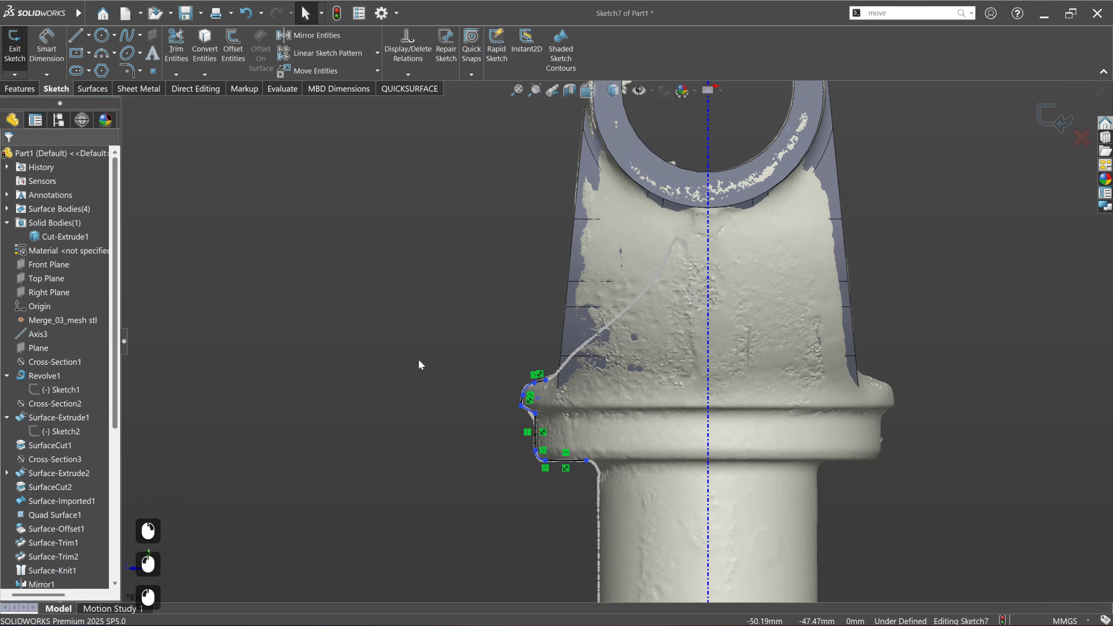
# Step: Extend the collar's underside line so that its inner end lies on the central axis
pyautogui.keyDown('ctrl'); pyautogui.moveTo(455, 306); pyautogui.dragTo(425, 287, button='middle'); pyautogui.keyUp('ctrl')
pyautogui.click(75, 35)
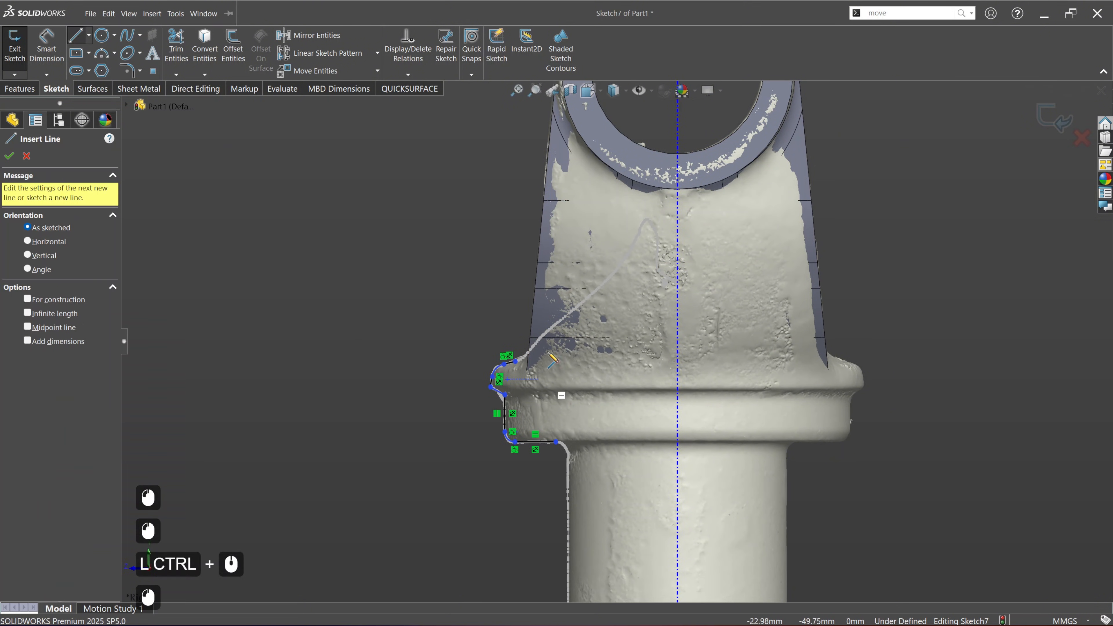
pyautogui.press('Escape')
pyautogui.press('Escape')
pyautogui.moveTo(555, 442); pyautogui.dragTo(677, 444)
pyautogui.click(555, 344)
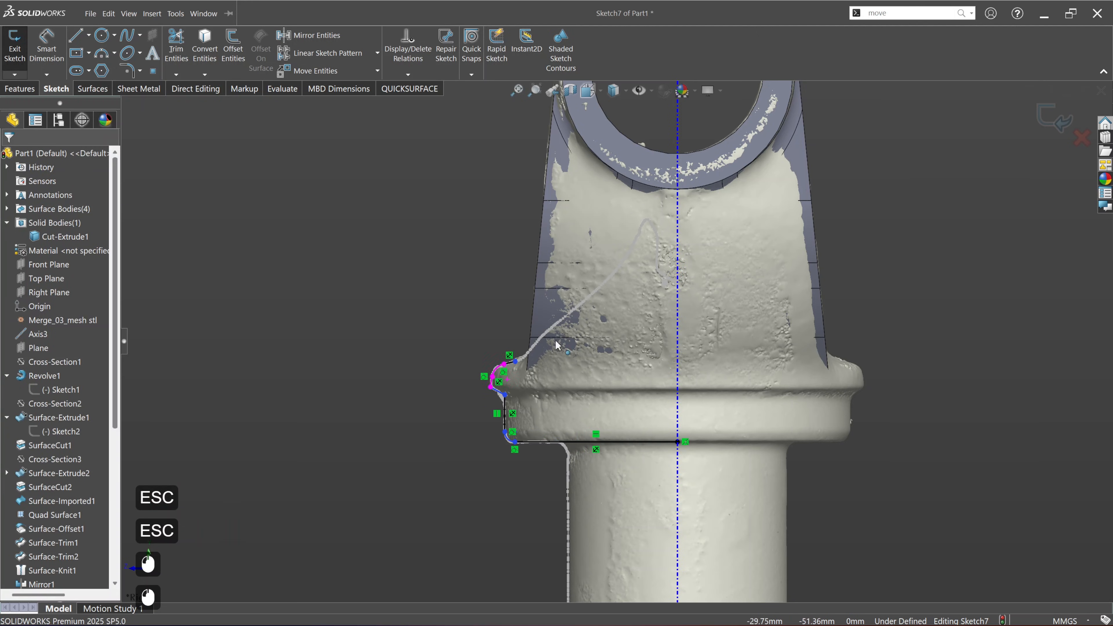
# Step: Extend the lip's sloping top line so that its inner end lies on the central axis
pyautogui.scroll(2, 635, 331)
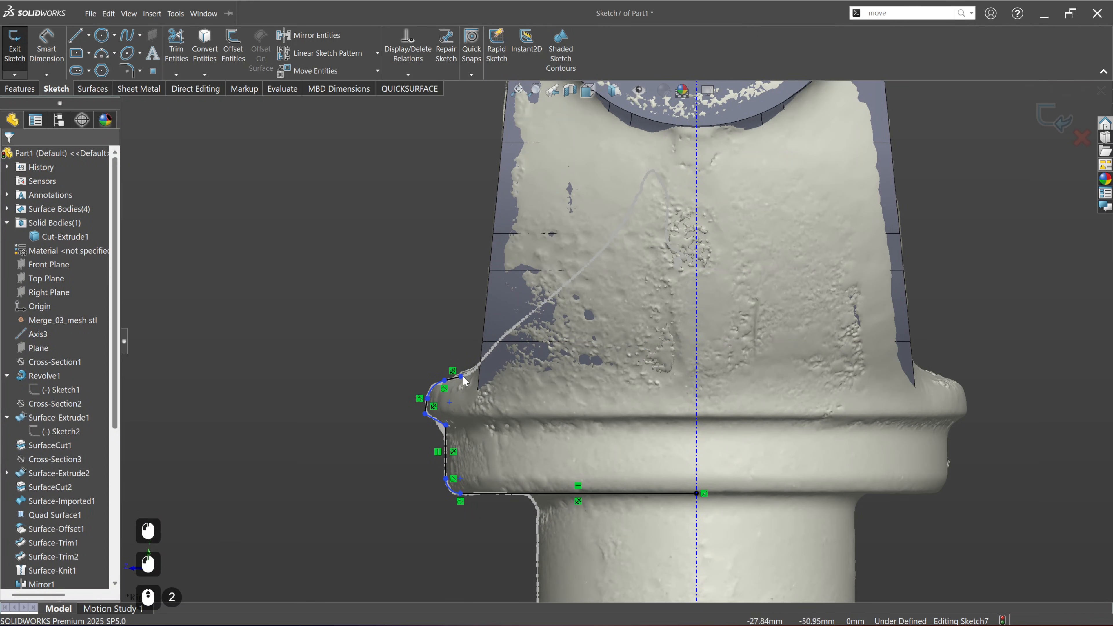
pyautogui.moveTo(465, 381); pyautogui.dragTo(624, 355)
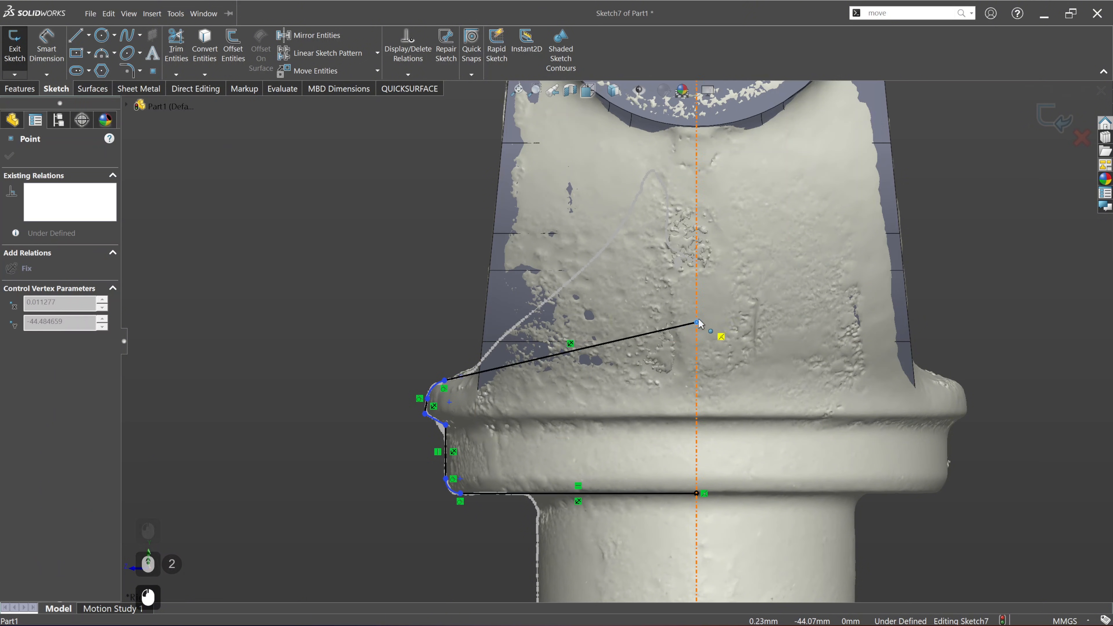
pyautogui.moveTo(697, 320); pyautogui.dragTo(697, 321)
pyautogui.click(303, 282)
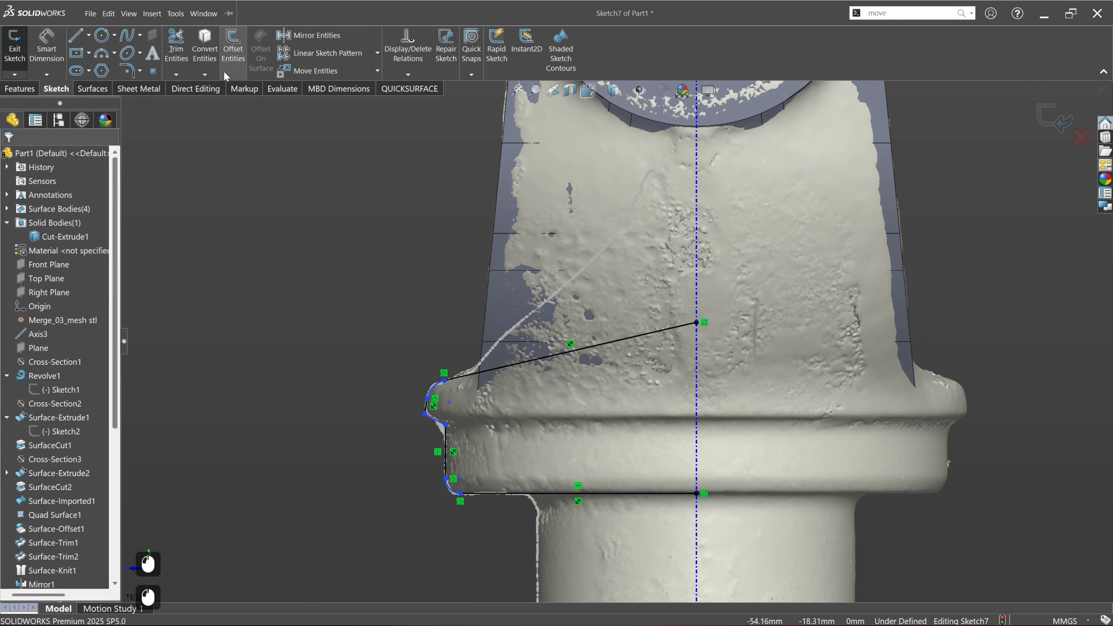
# Step: Close the collar profile with a vertical line about 20.4 mm long along the central axis
pyautogui.click(78, 36)
pyautogui.moveTo(697, 324); pyautogui.dragTo(697, 493)
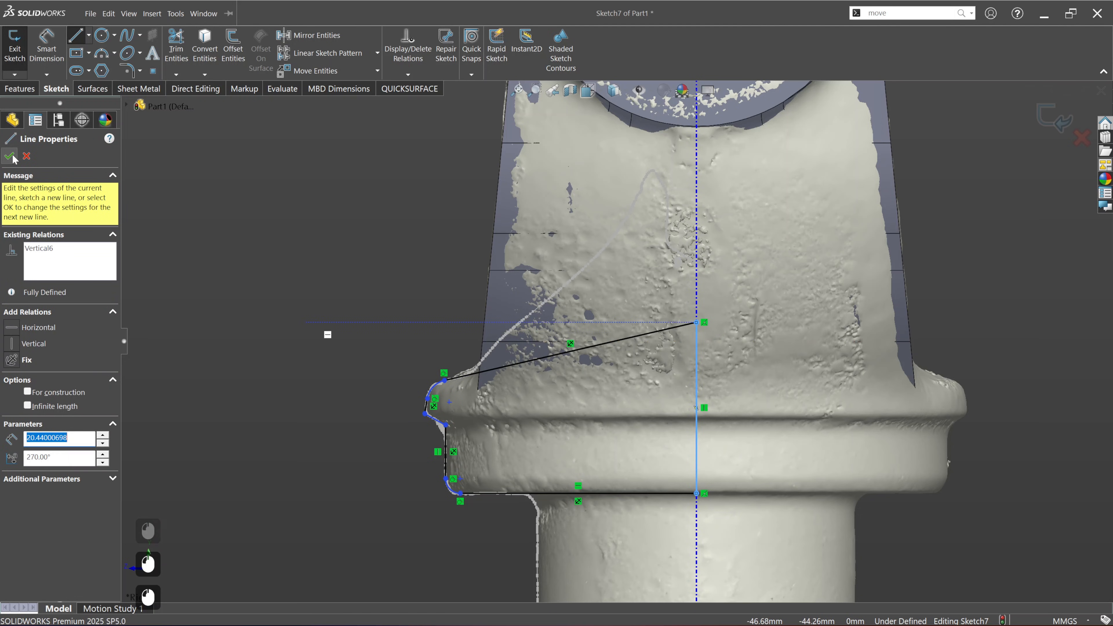
pyautogui.click(12, 157)
# Step: Revolve the collar profile 360° about its line on the axis as a separate body, without merging the result
pyautogui.click(19, 89)
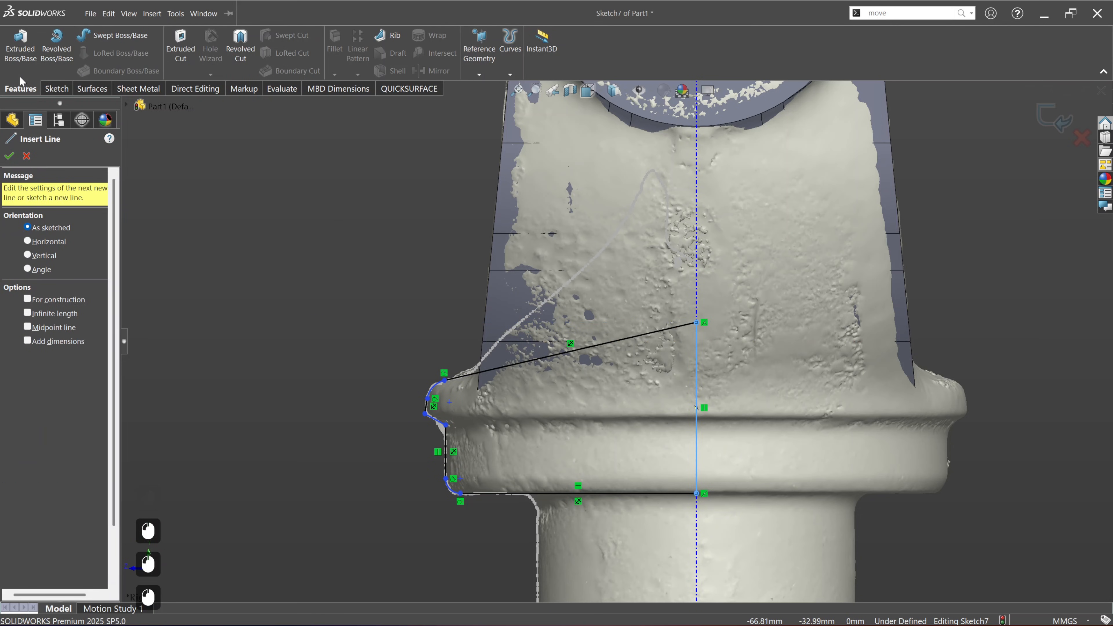
pyautogui.press('Escape')
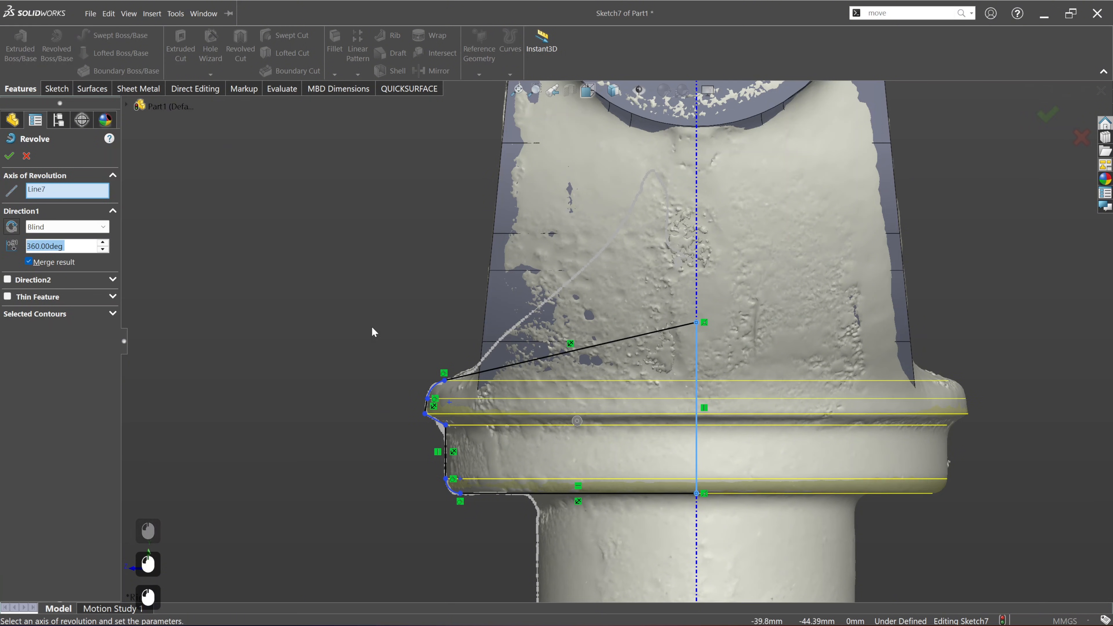
pyautogui.scroll(-4, 416, 346)
pyautogui.moveTo(453, 359); pyautogui.dragTo(548, 395, button='middle')
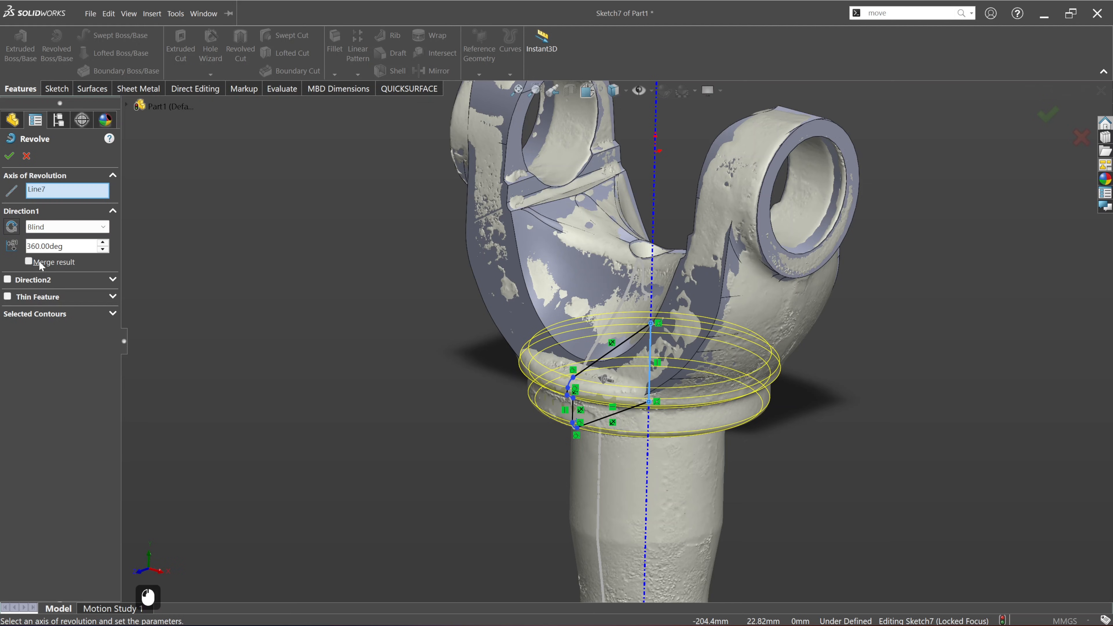
pyautogui.click(10, 156)
# Step: Compare the model with the scan at 0.10 mm tolerance, and examine the deviation around the collar
pyautogui.keyDown('ctrl'); pyautogui.moveTo(268, 389); pyautogui.dragTo(210, 406, button='middle'); pyautogui.keyUp('ctrl')
pyautogui.click(409, 89)
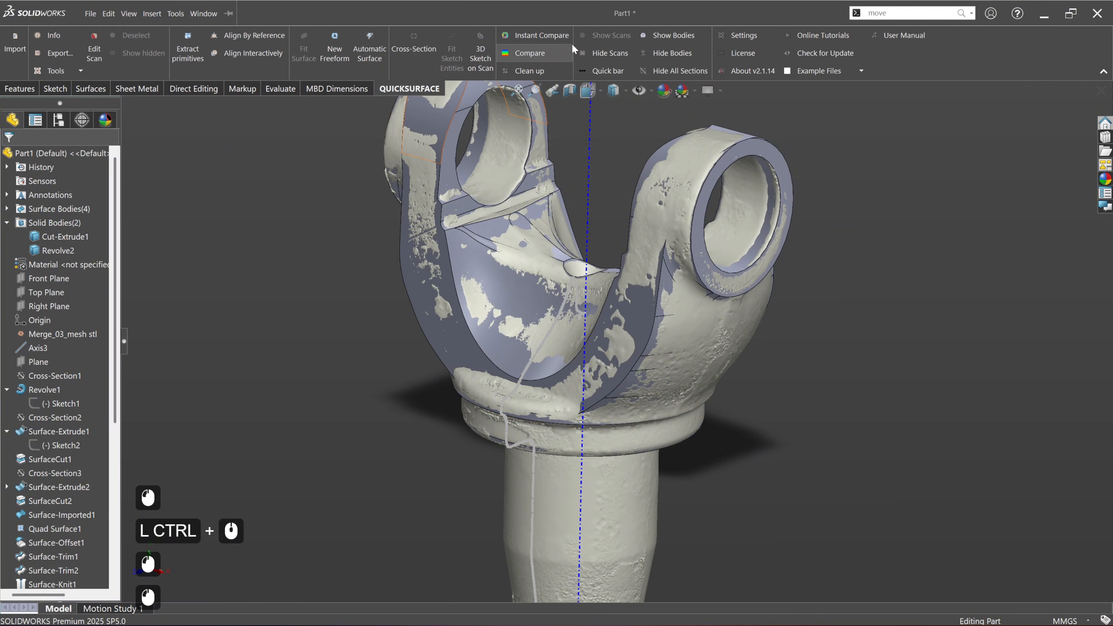
pyautogui.click(529, 53)
pyautogui.moveTo(420, 408); pyautogui.dragTo(509, 461, button='middle')
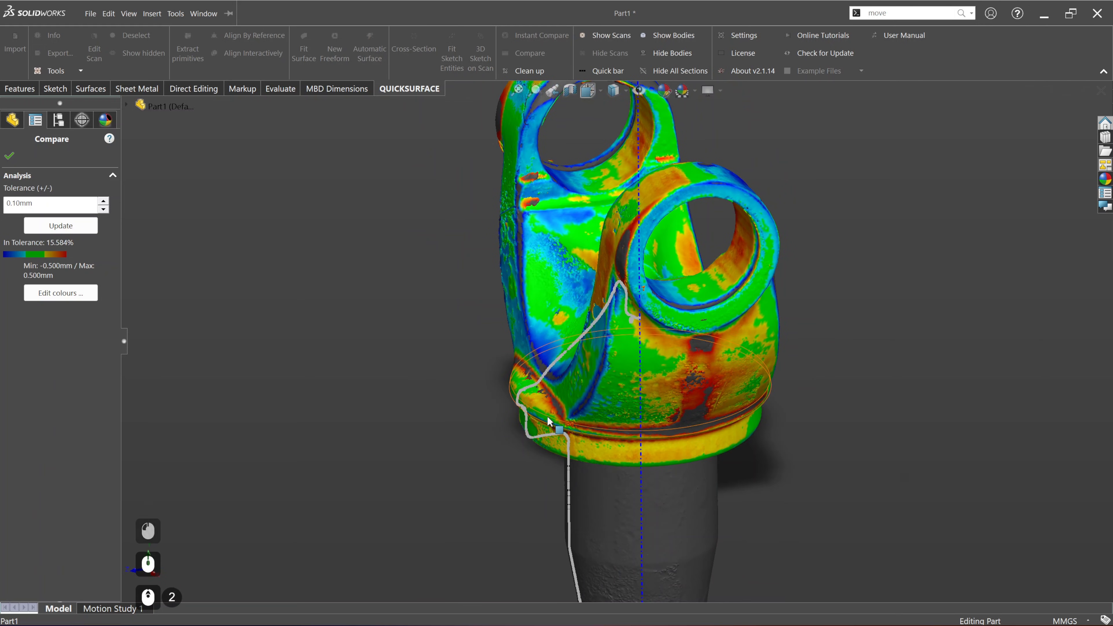
pyautogui.scroll(5, 522, 374)
pyautogui.scroll(-3, 604, 395)
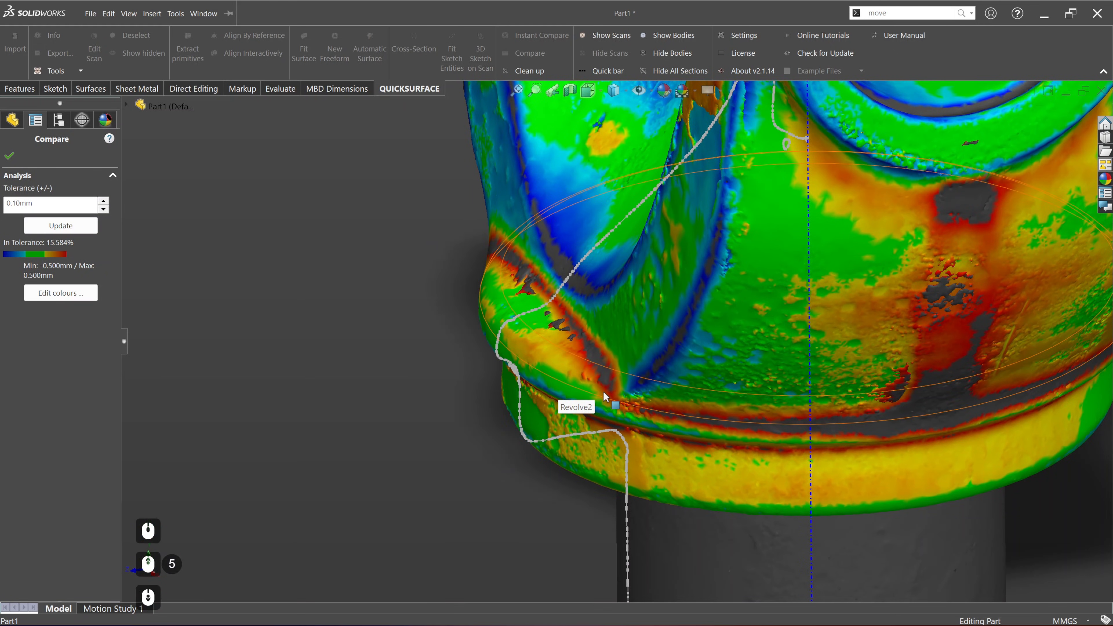
pyautogui.keyDown('ctrl'); pyautogui.moveTo(713, 415); pyautogui.dragTo(650, 455, button='middle'); pyautogui.keyUp('ctrl')
pyautogui.click(10, 156)
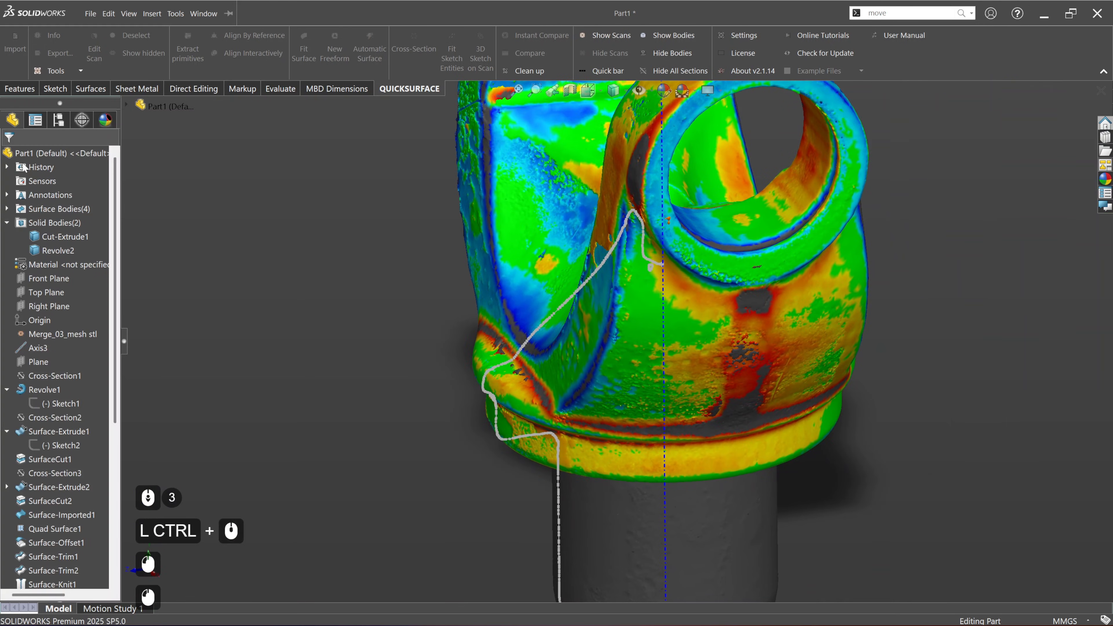
# Step: Hide the collar's cross-section, Cross-Section6, and the shaft's central axis
pyautogui.scroll(-10, 48, 482)
pyautogui.scroll(-10, 48, 482)
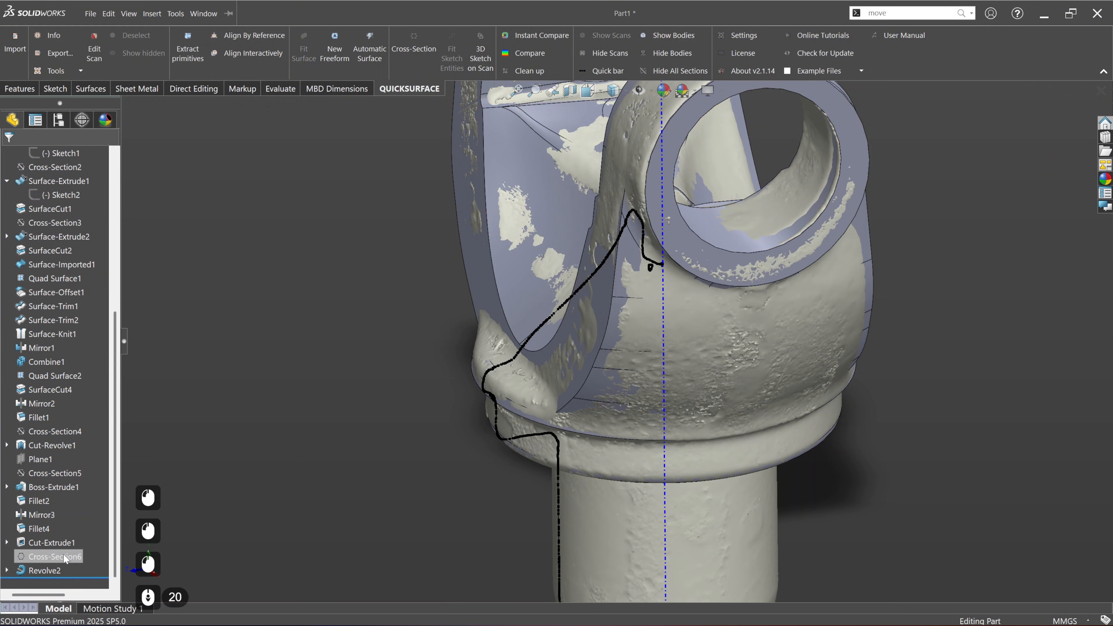
pyautogui.click(66, 558)
pyautogui.click(76, 541)
pyautogui.click(275, 491)
pyautogui.scroll(-3, 556, 458)
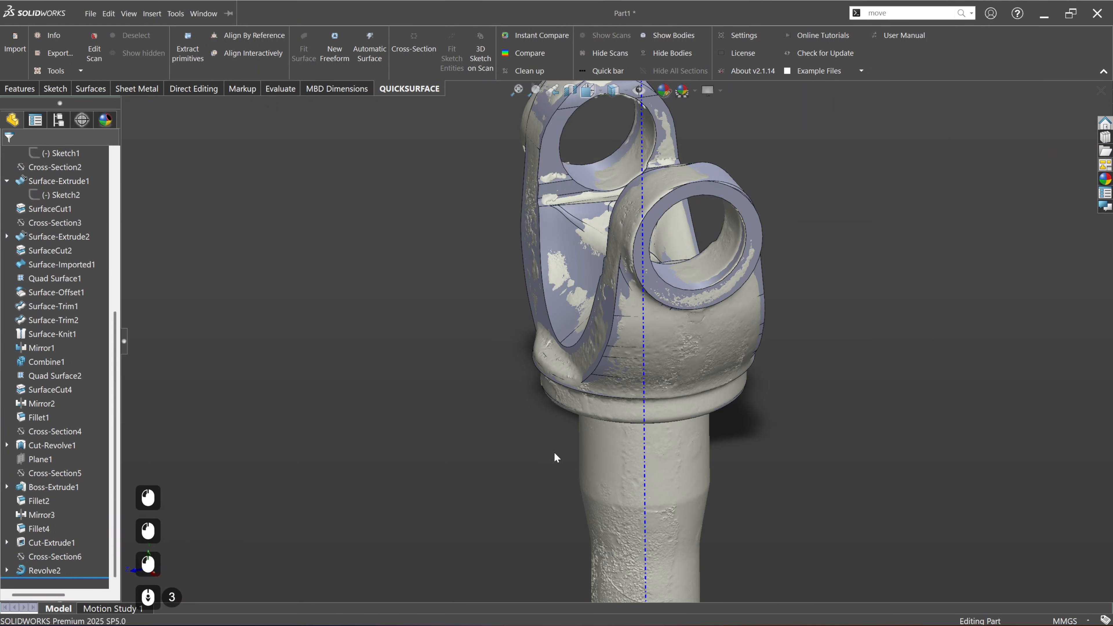
pyautogui.rightClick(642, 448)
pyautogui.click(670, 388)
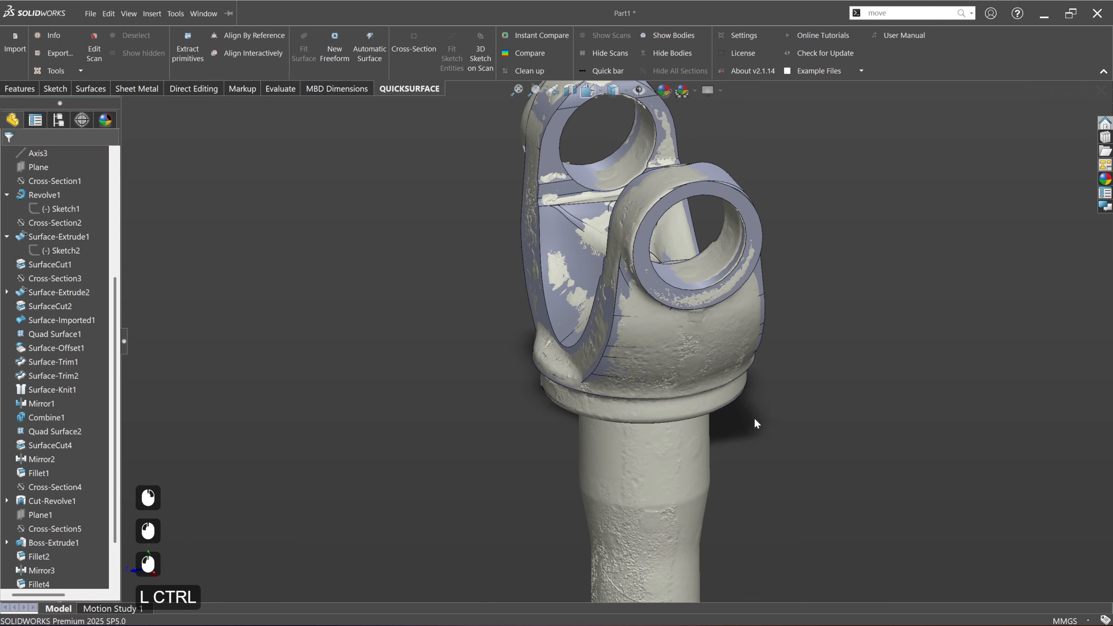
# Step: Combine the yoke body and the revolved collar into one solid with the Add operation
pyautogui.keyDown('ctrl'); pyautogui.moveTo(755, 424); pyautogui.dragTo(662, 479, button='middle'); pyautogui.keyUp('ctrl')
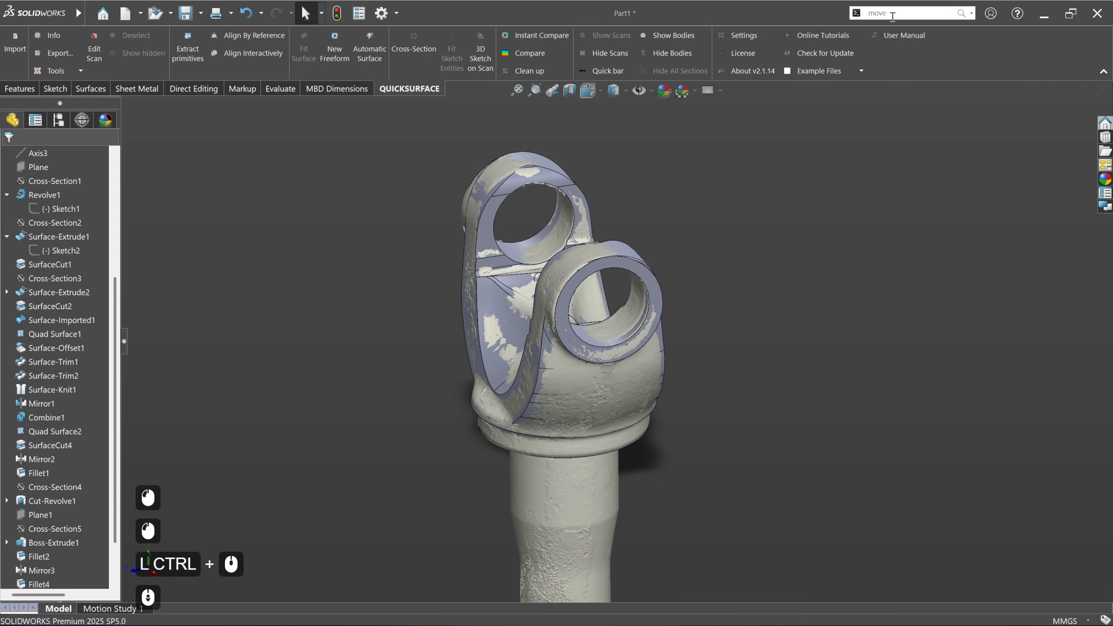
pyautogui.click(894, 15)
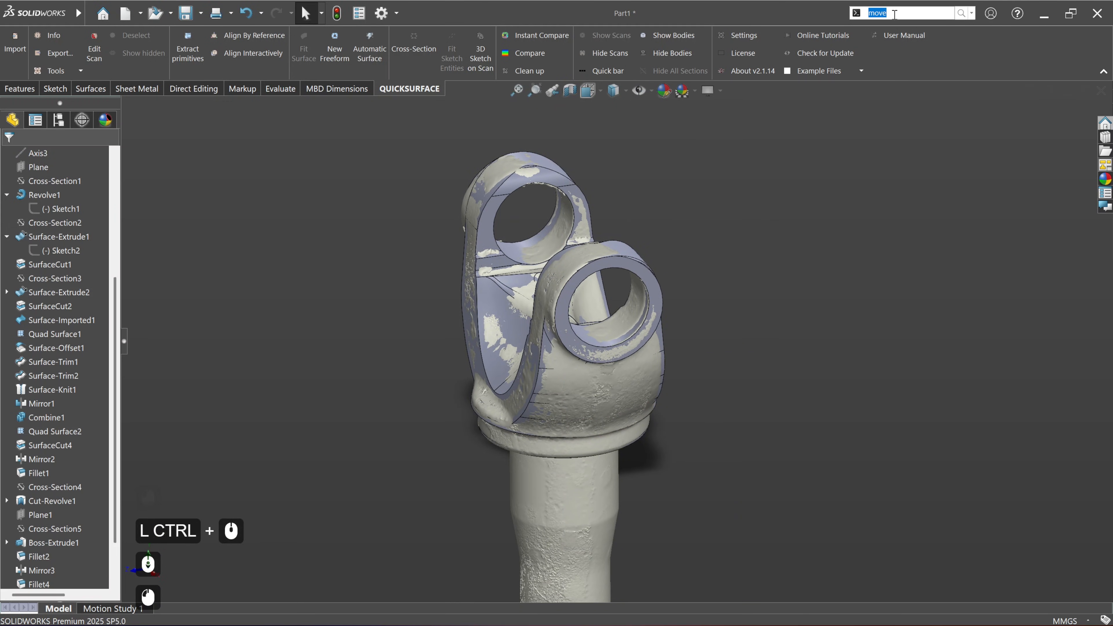
pyautogui.write('com')
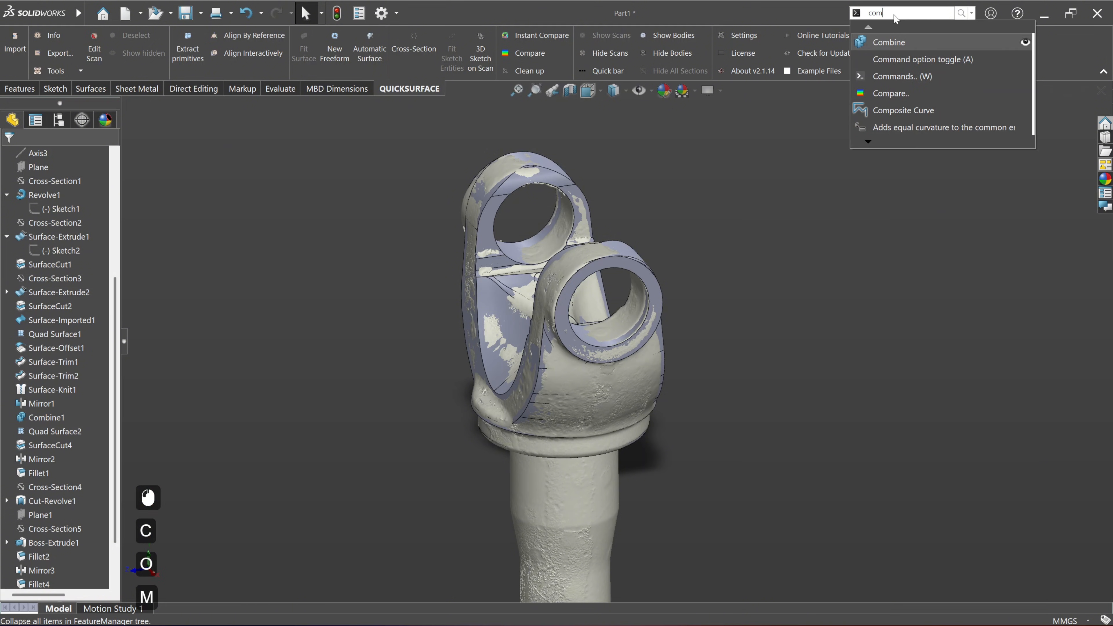
pyautogui.press('Return')
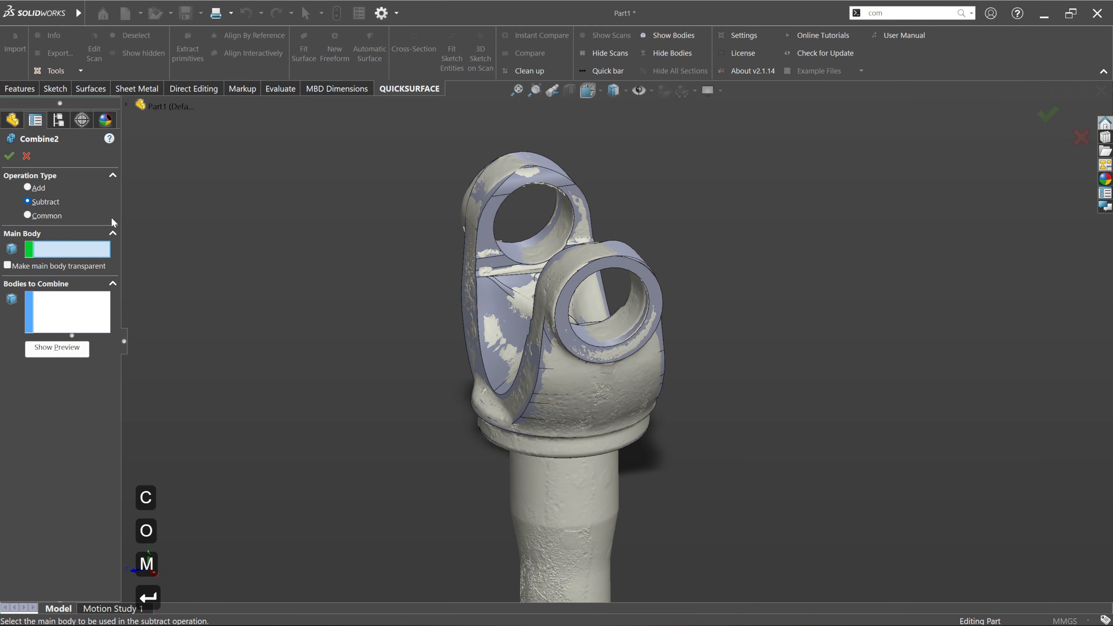
pyautogui.click(28, 188)
pyautogui.click(497, 261)
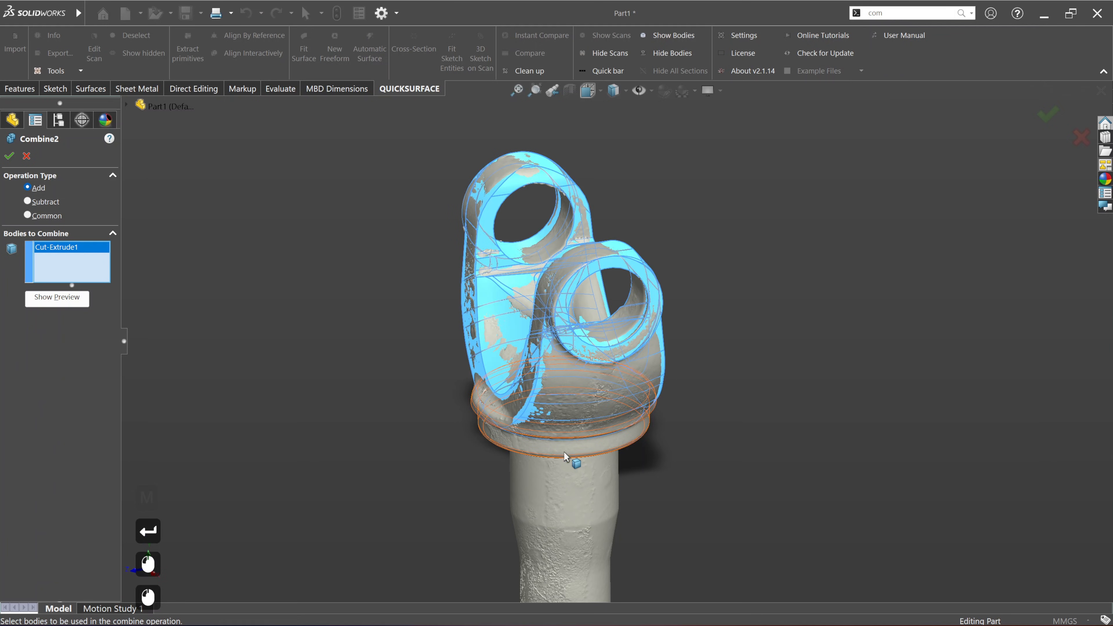
pyautogui.click(563, 445)
pyautogui.scroll(2, 550, 444)
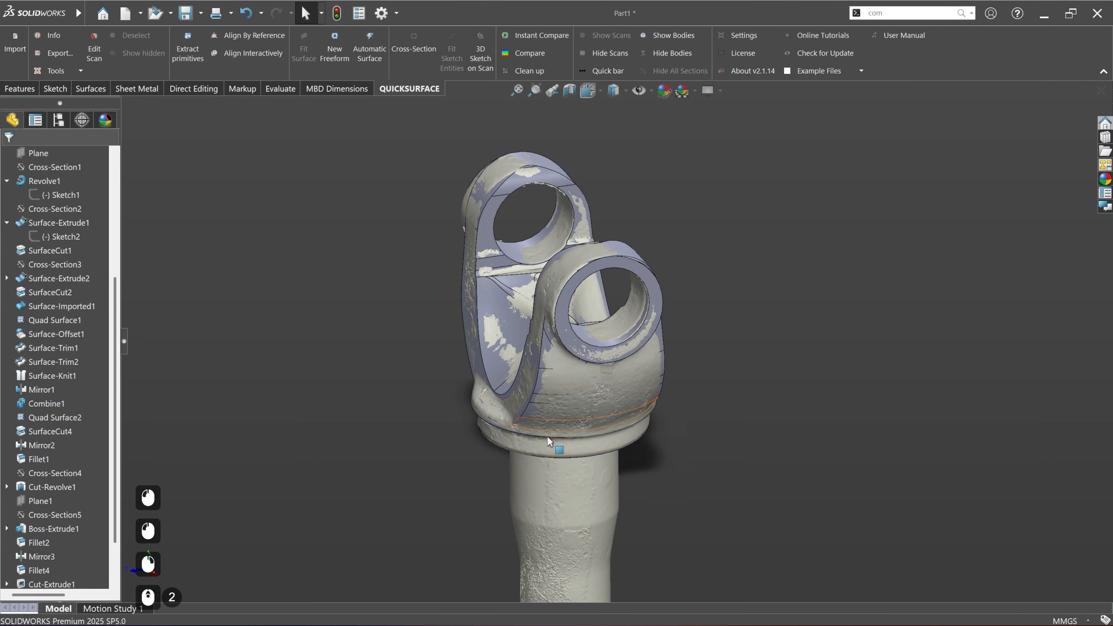
# Step: Highlight the combined solid in the solid bodies folder to check that it includes both the yoke and the collar
pyautogui.scroll(13, 74, 302)
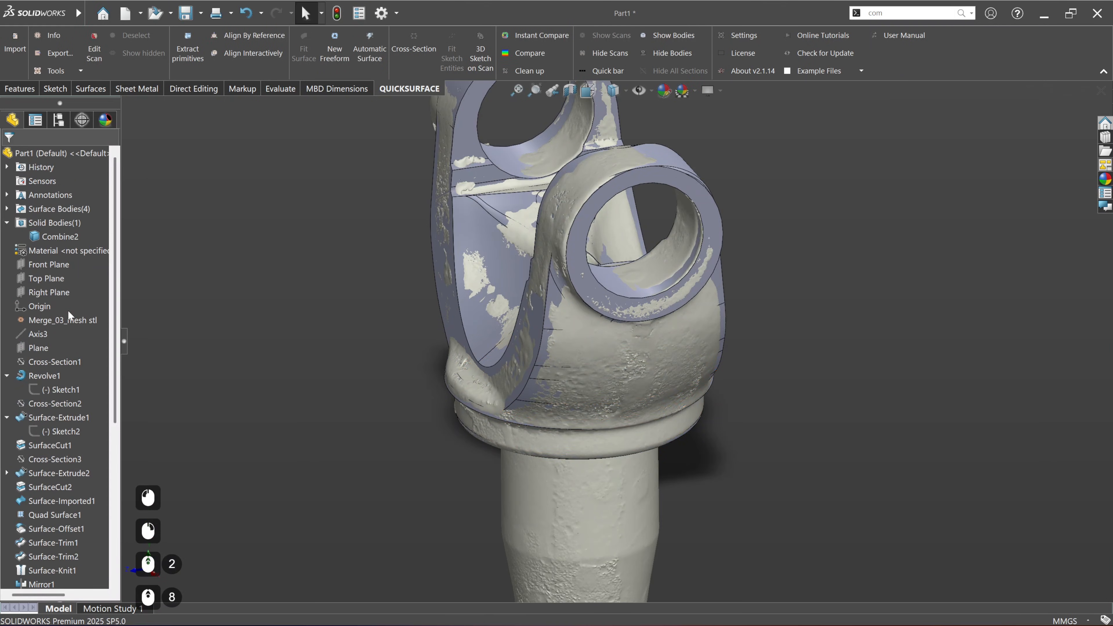
pyautogui.click(35, 236)
pyautogui.click(368, 371)
# Step: Fillet the two curved edges where the yoke's rounded outer sides meet the collar with a 5 mm radius
pyautogui.scroll(3, 526, 441)
pyautogui.moveTo(572, 463); pyautogui.dragTo(649, 388, button='middle')
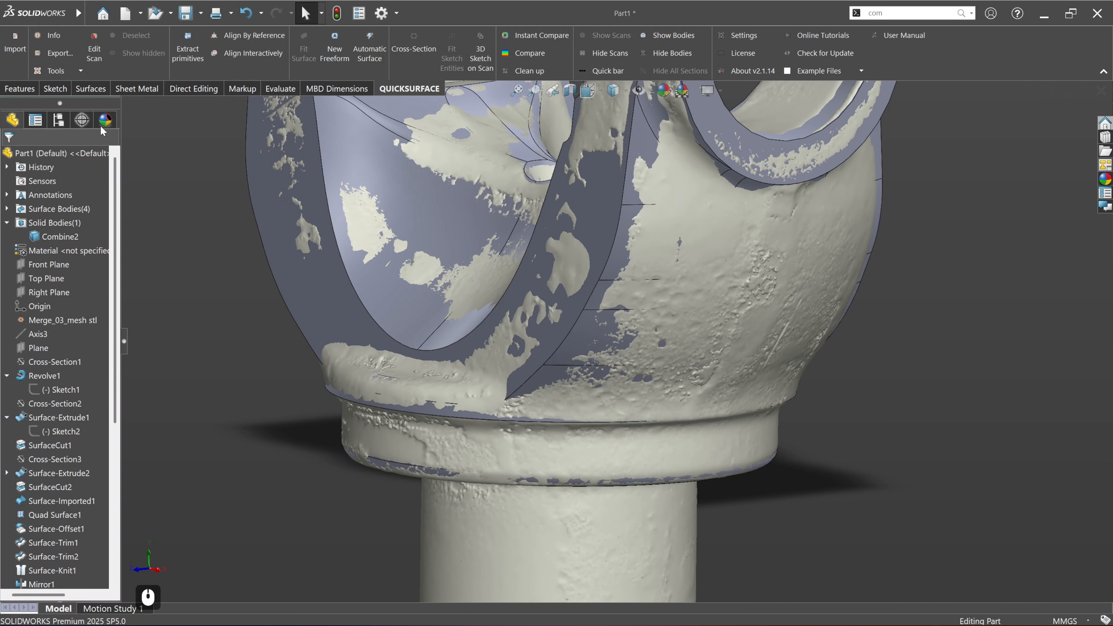
pyautogui.click(19, 88)
pyautogui.click(334, 46)
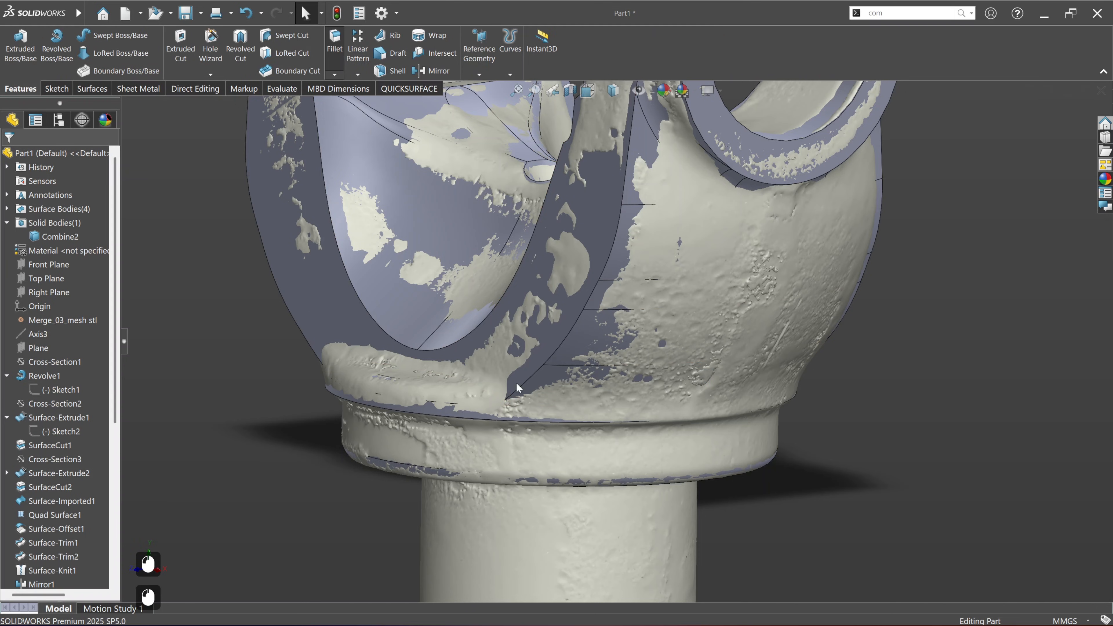
pyautogui.click(655, 408)
pyautogui.moveTo(661, 413); pyautogui.dragTo(632, 456, button='middle')
pyautogui.middleClick(269, 342)
pyautogui.middleClick(269, 342)
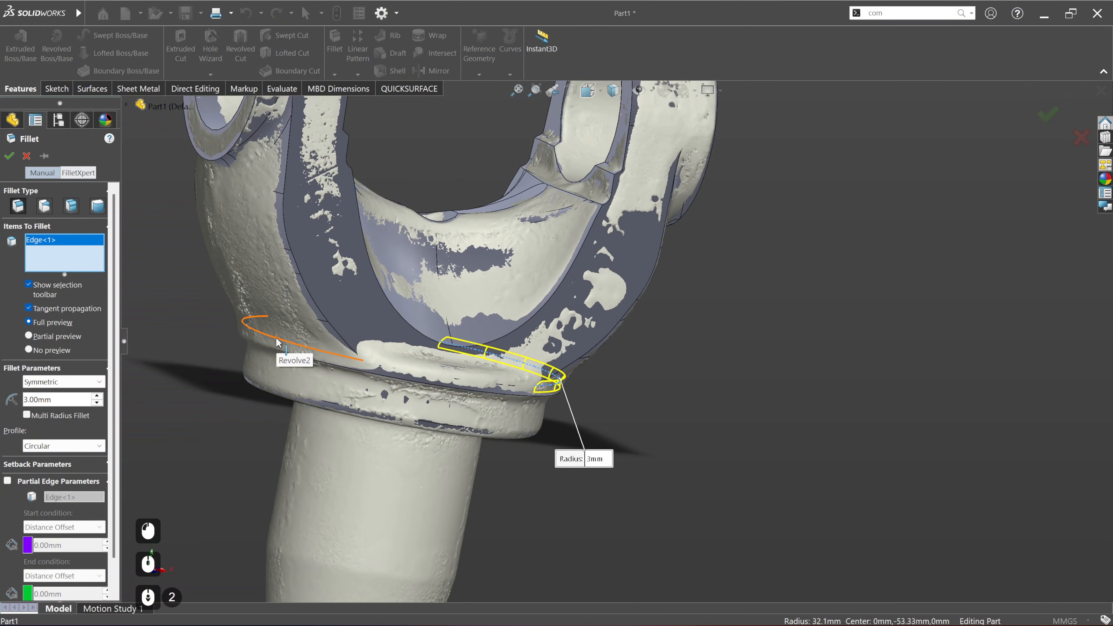
pyautogui.click(277, 341)
pyautogui.moveTo(277, 341); pyautogui.dragTo(579, 381, button='middle')
pyautogui.scroll(-4, 580, 380)
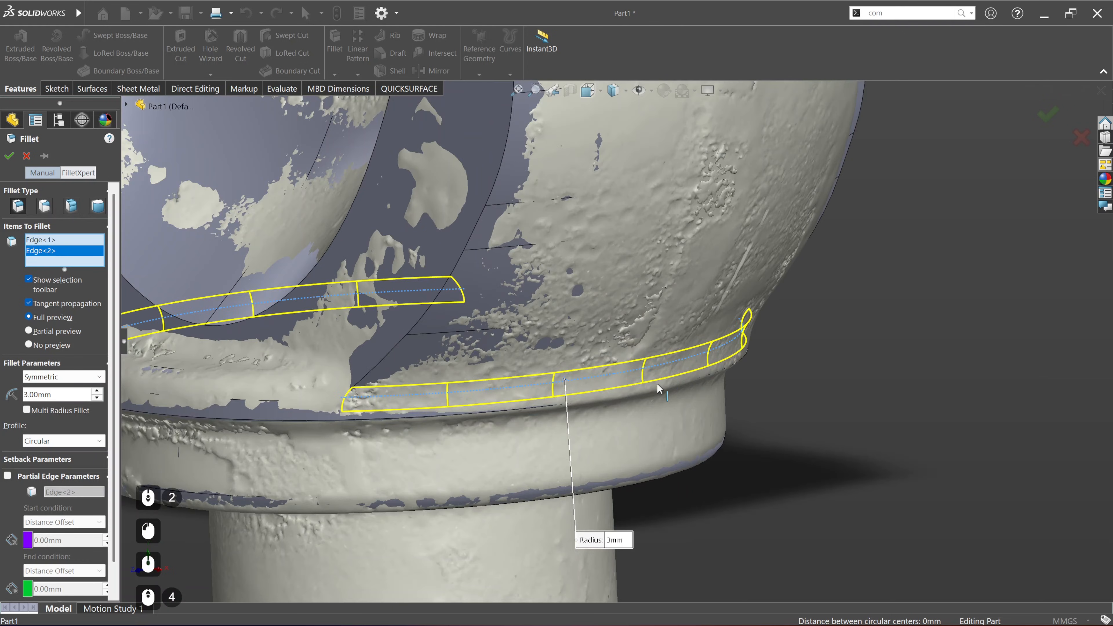
pyautogui.moveTo(667, 370); pyautogui.dragTo(621, 373, button='middle')
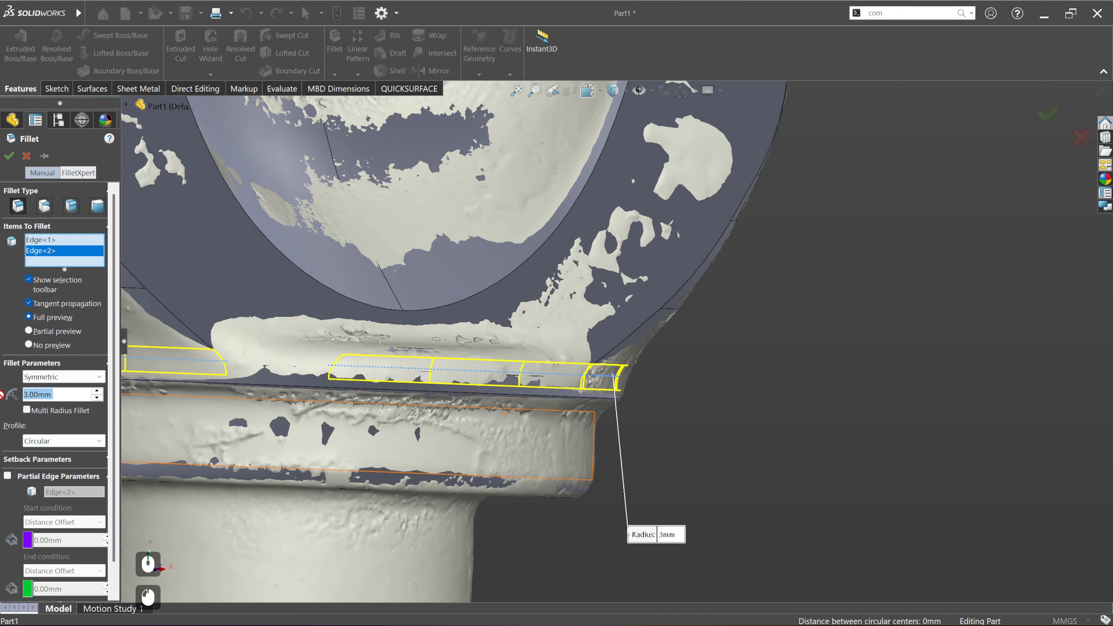
pyautogui.write('5')
pyautogui.press('Return')
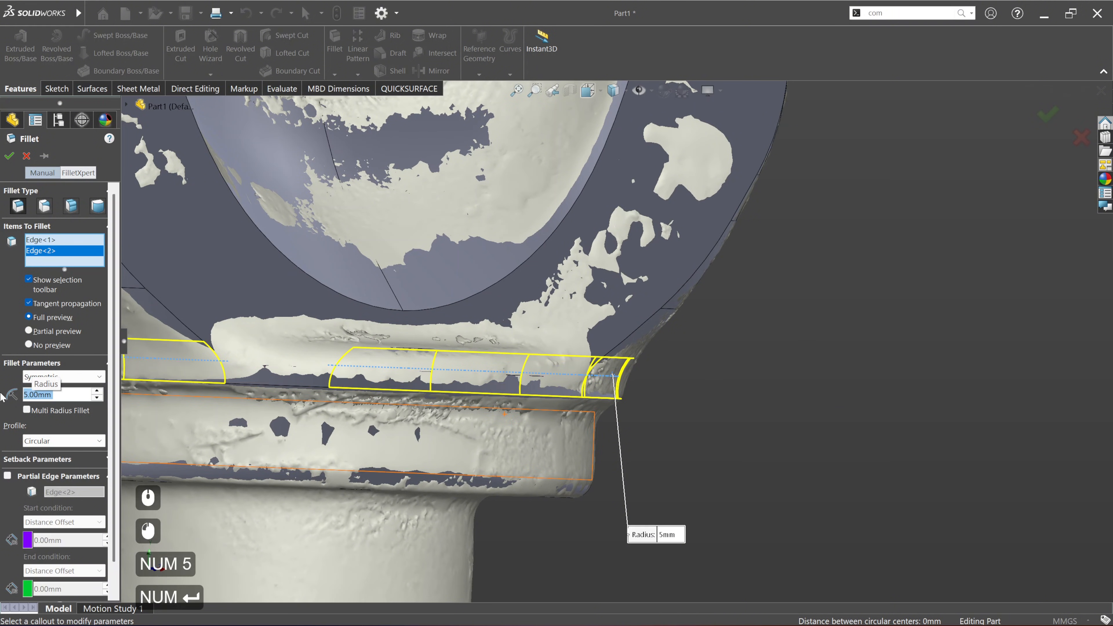
pyautogui.moveTo(601, 368); pyautogui.dragTo(509, 363, button='middle')
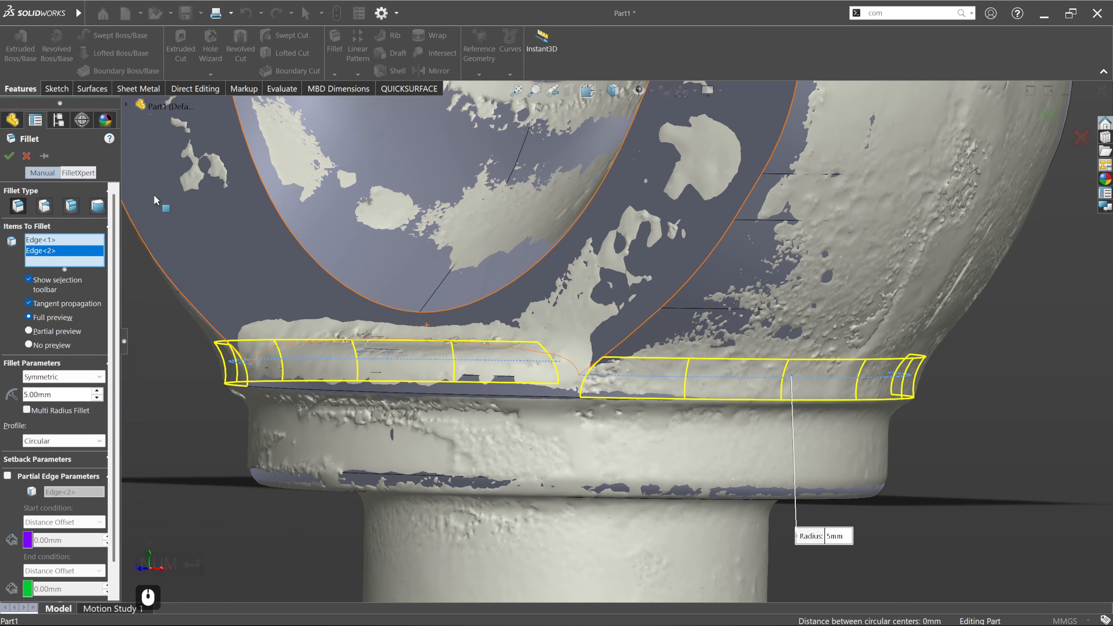
pyautogui.click(8, 154)
# Step: Compare the model with the scan at 0.10 mm tolerance, and examine the fillets between the yoke and the collar
pyautogui.scroll(3, 513, 291)
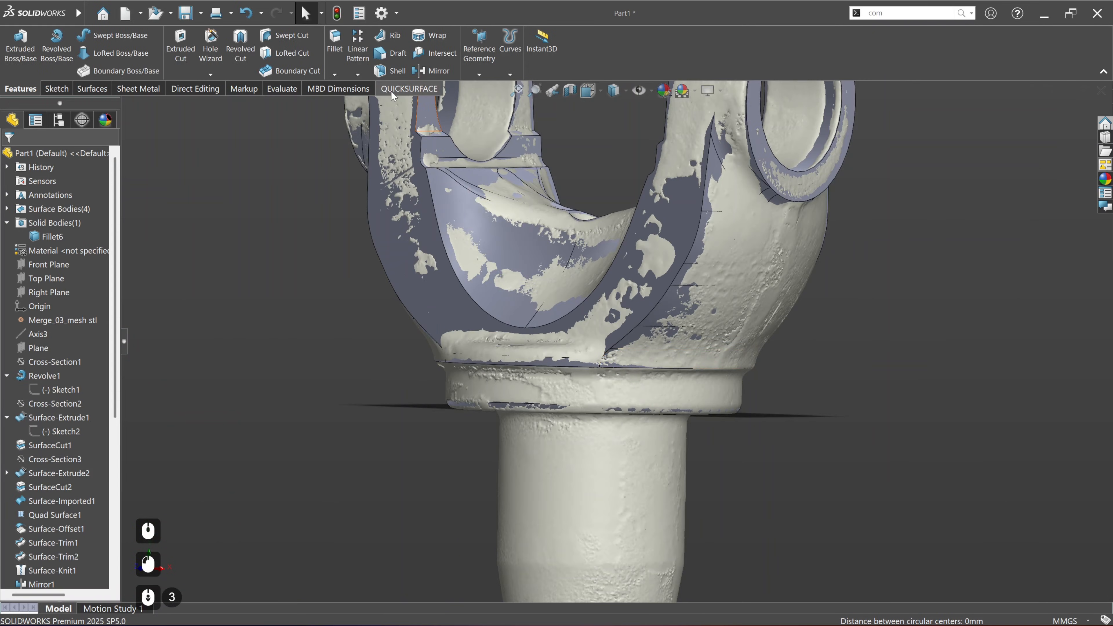
pyautogui.click(390, 90)
pyautogui.click(539, 52)
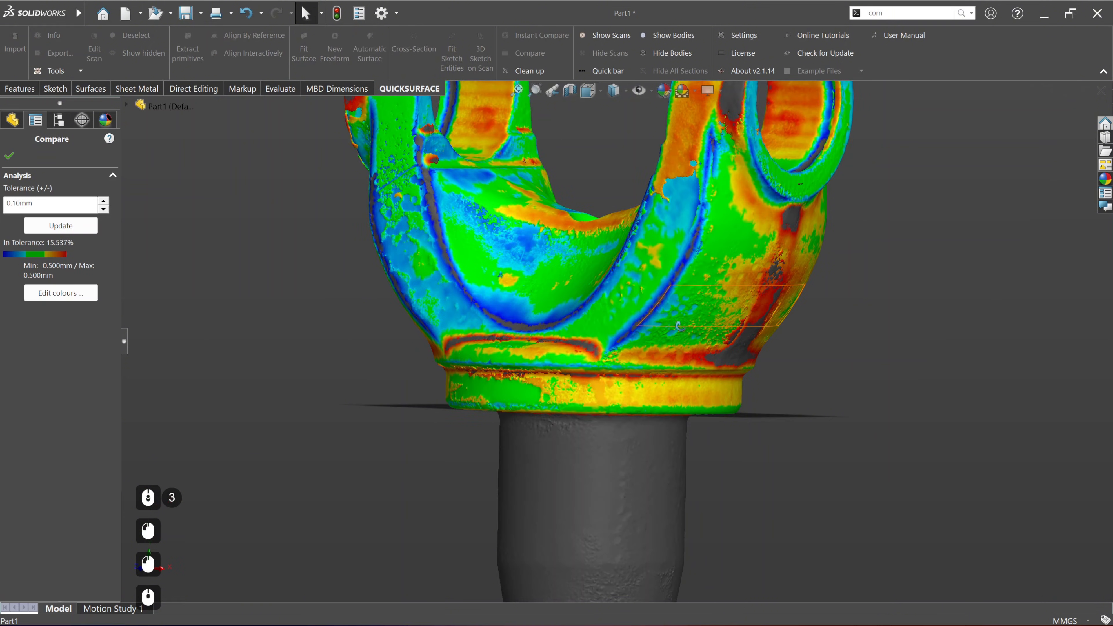
pyautogui.moveTo(679, 326); pyautogui.dragTo(647, 329, button='middle')
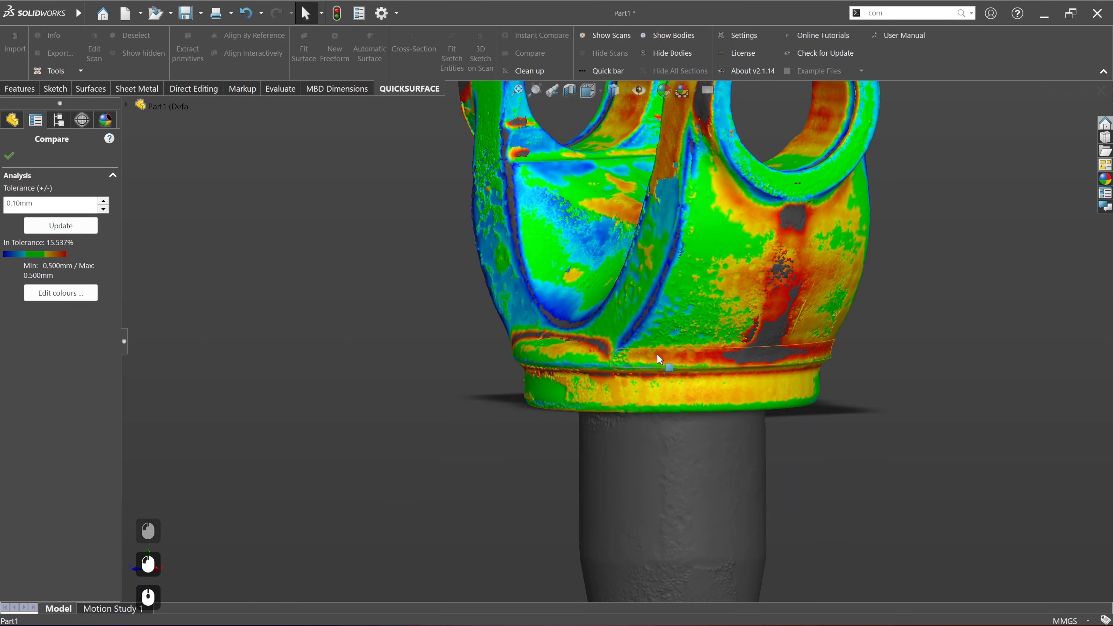
pyautogui.moveTo(723, 358); pyautogui.dragTo(675, 368, button='middle')
pyautogui.click(9, 156)
# Step: Edit the fillet between the yoke's rounded sides and the collar, and set its radius to 6 mm
pyautogui.scroll(-16, 38, 439)
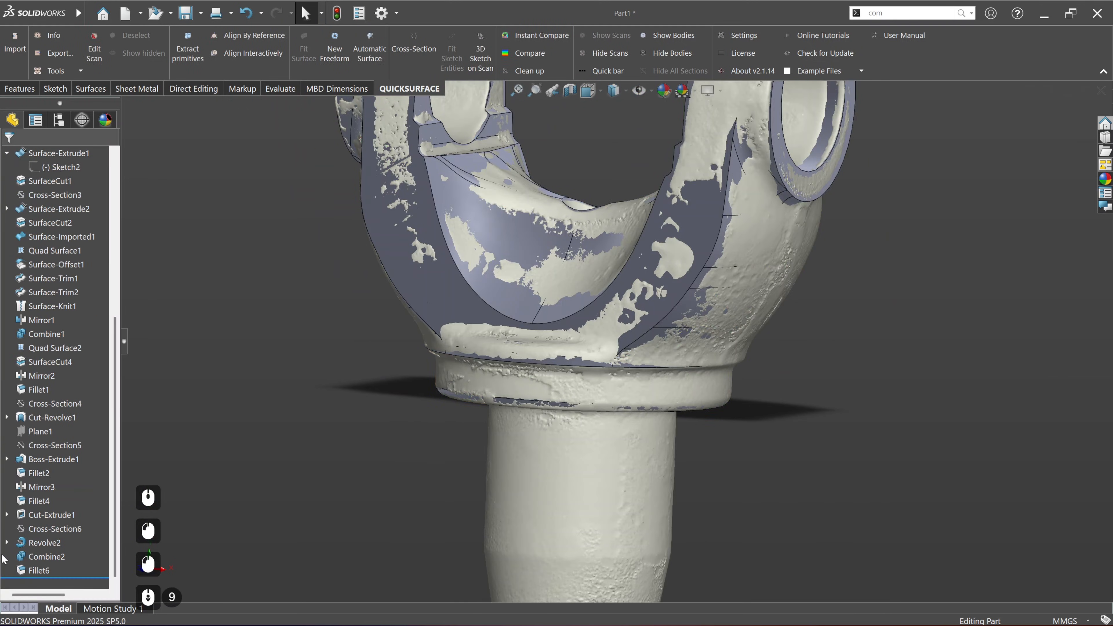
pyautogui.rightClick(38, 571)
pyautogui.click(51, 289)
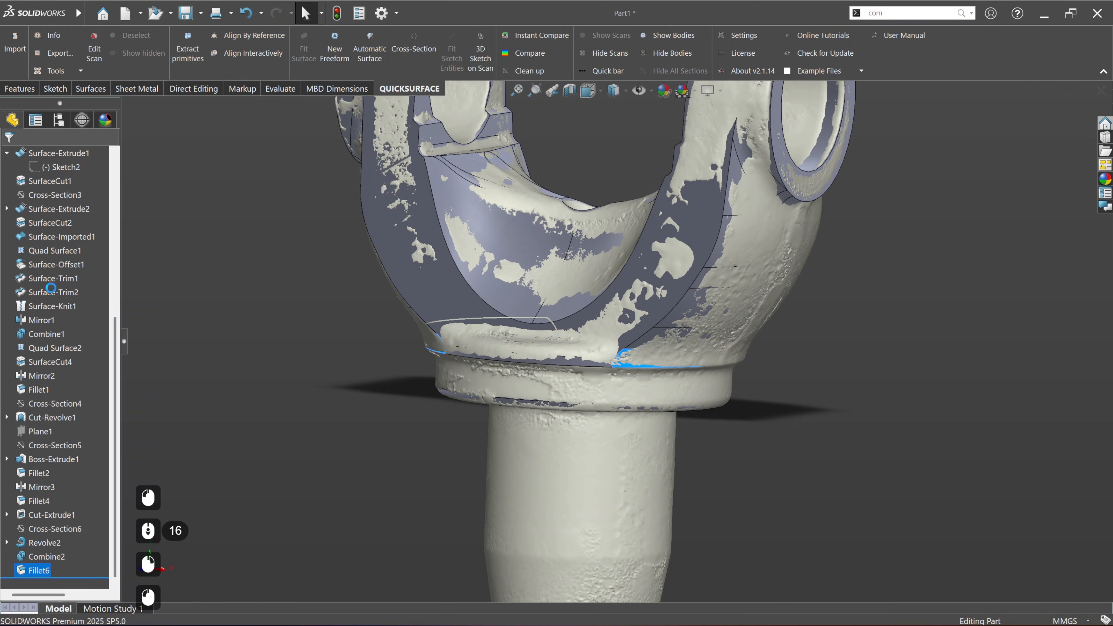
pyautogui.click(66, 383)
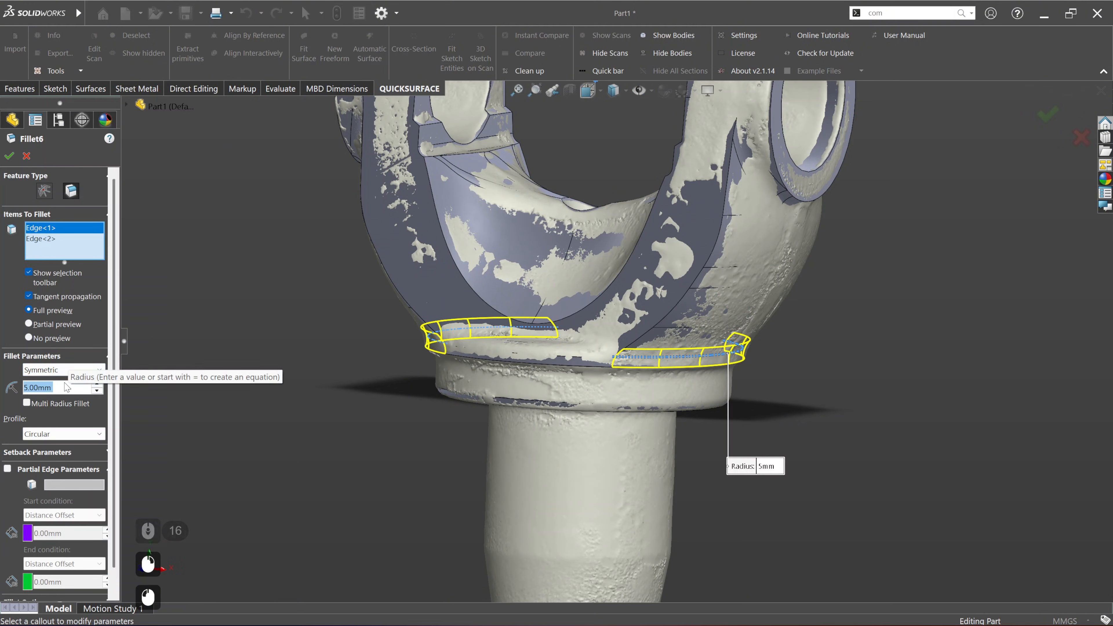
pyautogui.write('6')
pyautogui.press('Return')
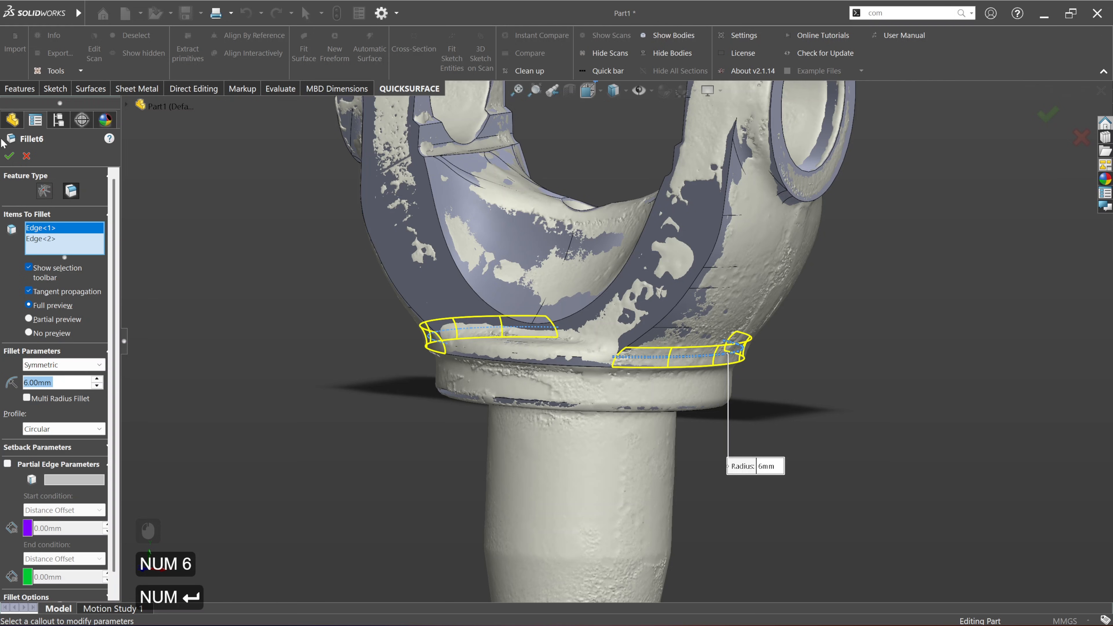
pyautogui.click(9, 155)
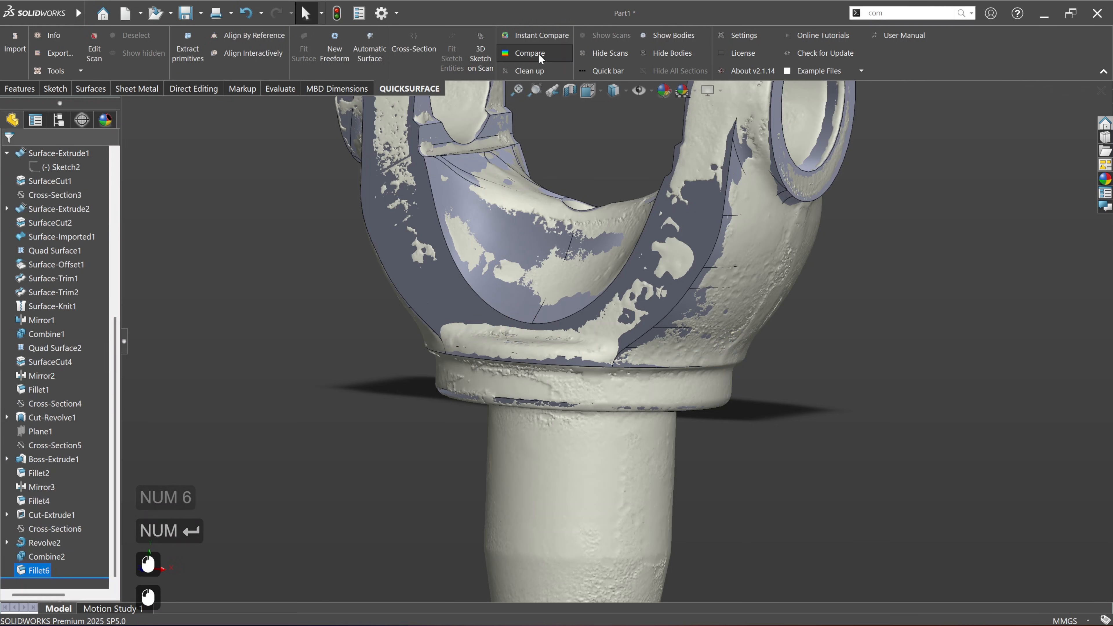
# Step: Compare the model with the scan again to check the 6 mm fillet above the collar
pyautogui.click(538, 53)
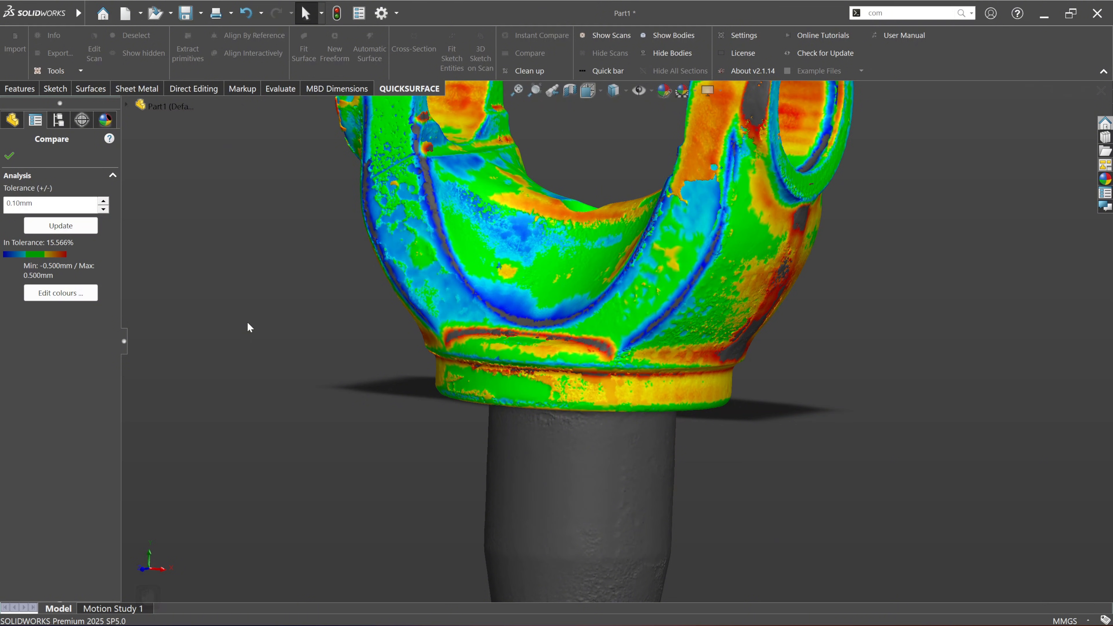
pyautogui.moveTo(585, 412)
pyautogui.mouseDown(button='middle')
pyautogui.moveTo(671, 386)
pyautogui.moveTo(579, 415)
pyautogui.mouseUp(button='middle')
pyautogui.click(9, 156)
pyautogui.click(20, 88)
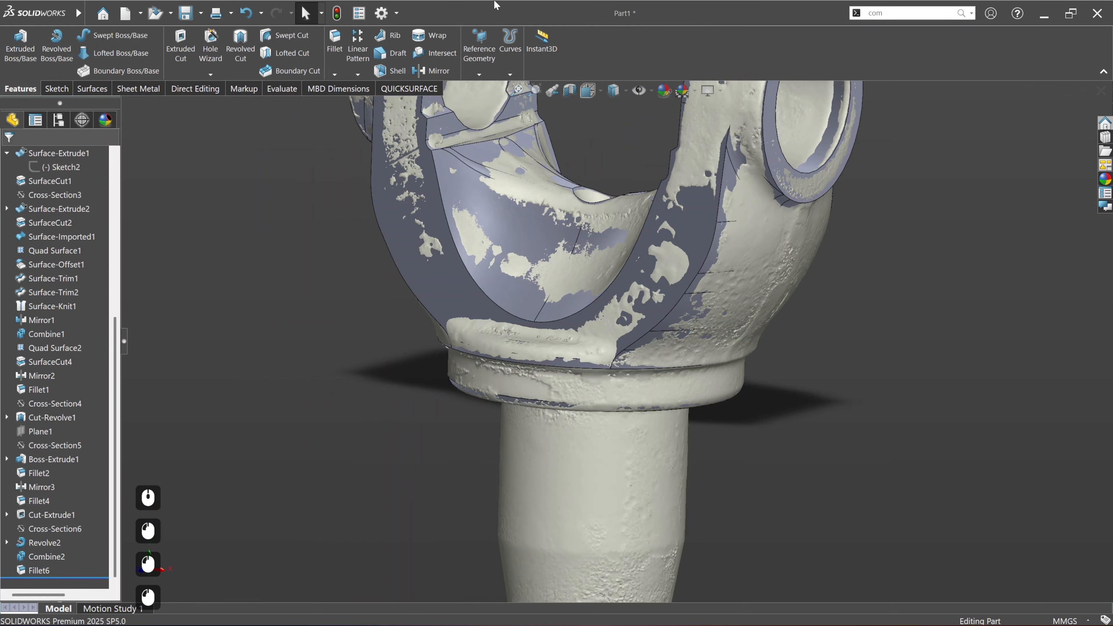
pyautogui.click(409, 88)
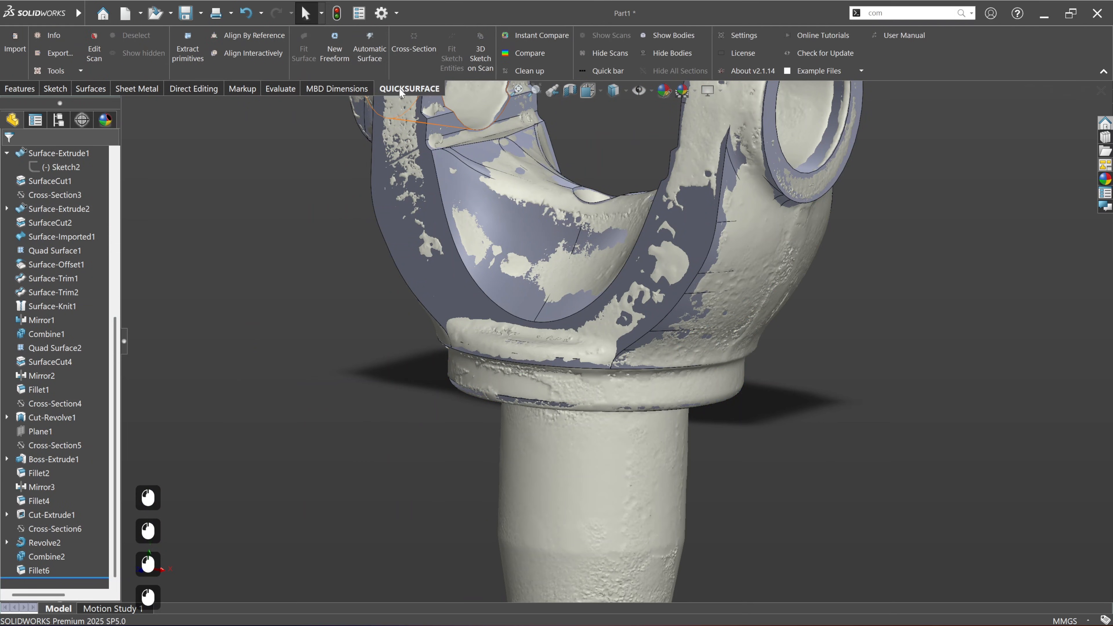
# Step: With Instant Compare on, resize the fillet above the collar against the scan deviation and set its radius to 8 mm
pyautogui.click(536, 35)
pyautogui.scroll(-5, 702, 350)
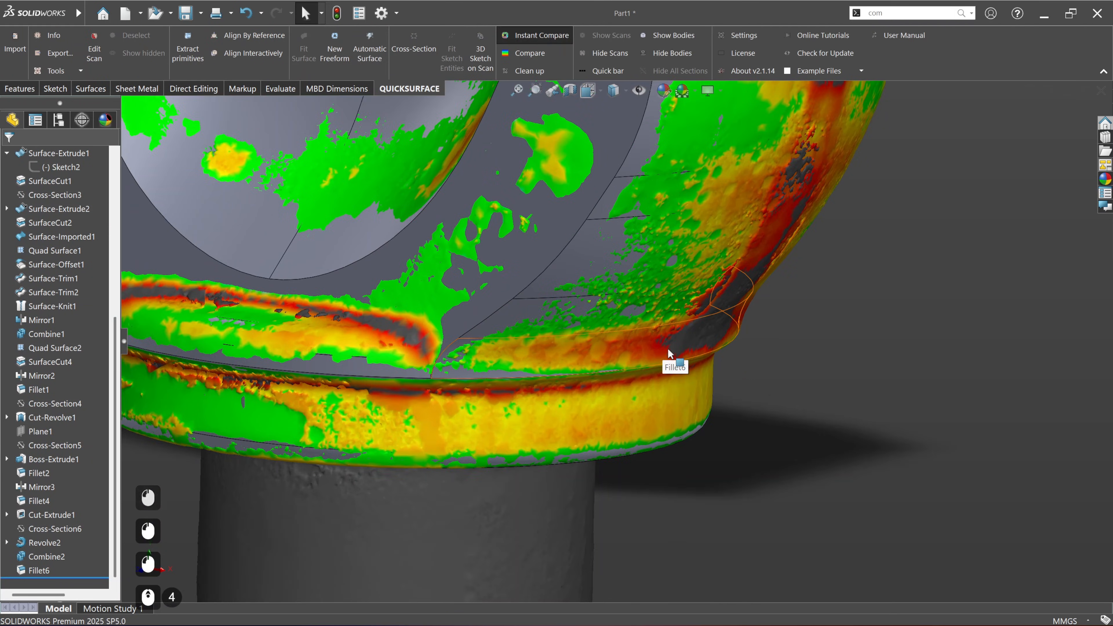
pyautogui.click(671, 362)
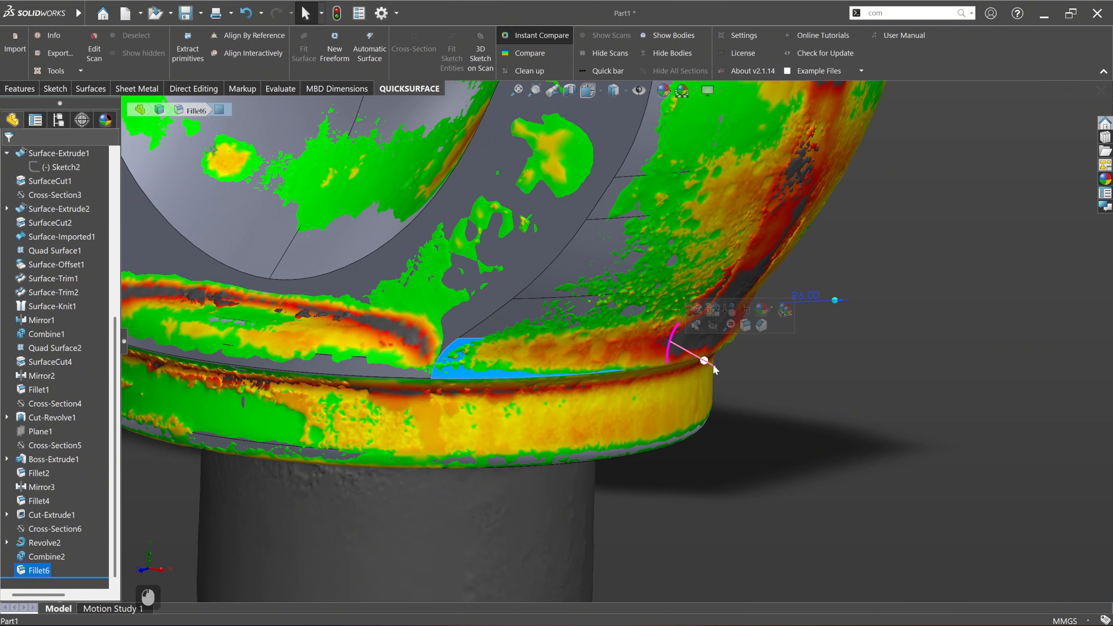
pyautogui.scroll(-5, 715, 371)
pyautogui.scroll(3, 679, 330)
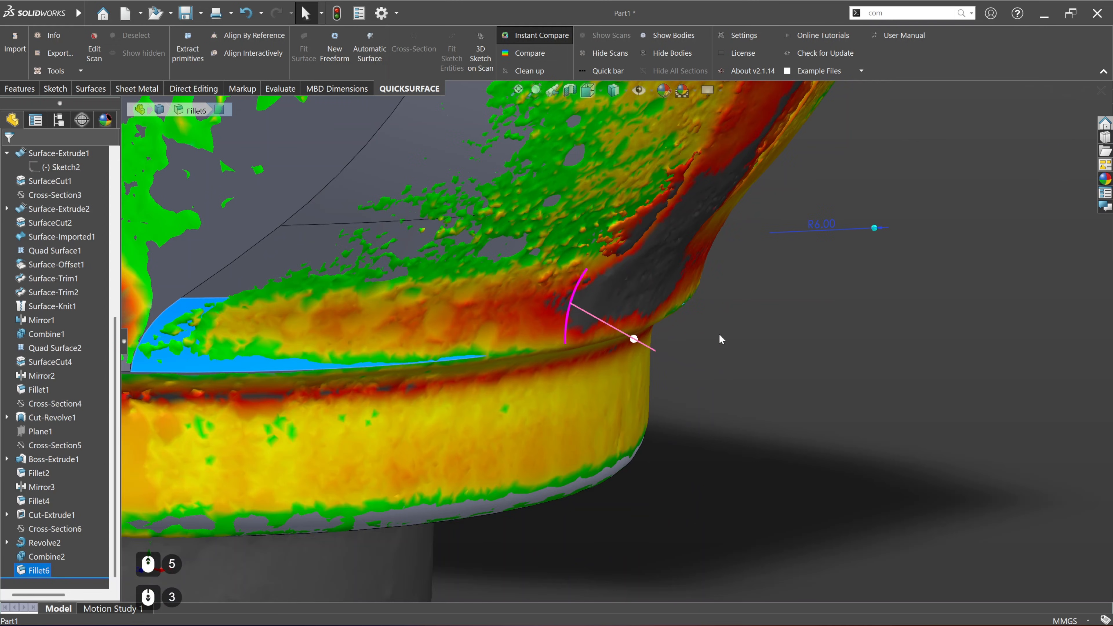
pyautogui.moveTo(874, 233); pyautogui.dragTo(913, 232)
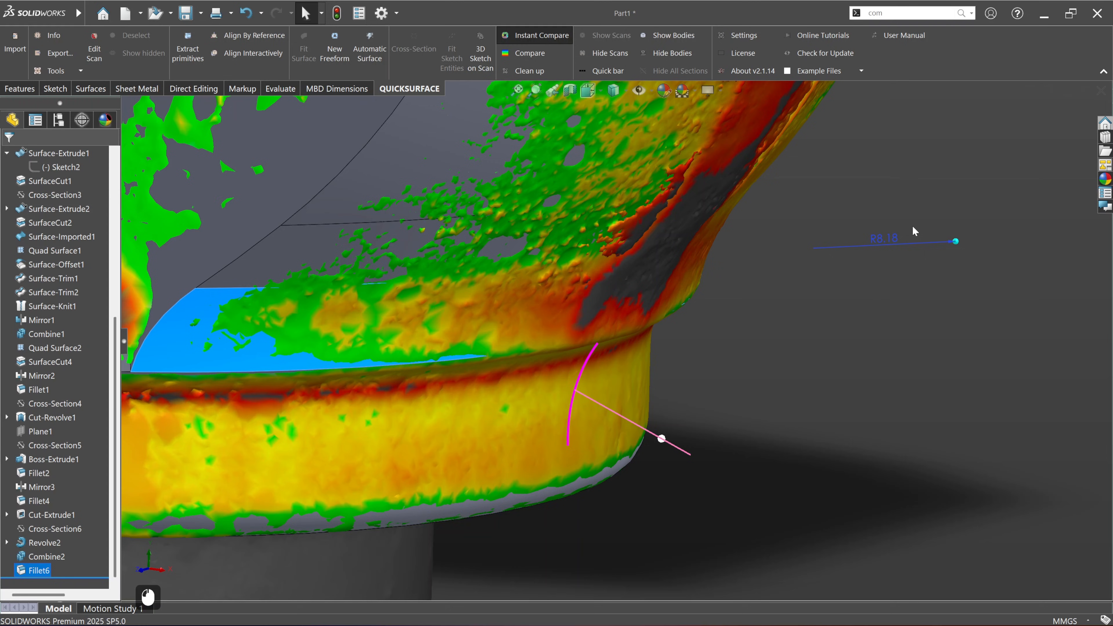
pyautogui.doubleClick(892, 242)
pyautogui.write('8')
pyautogui.press('Return')
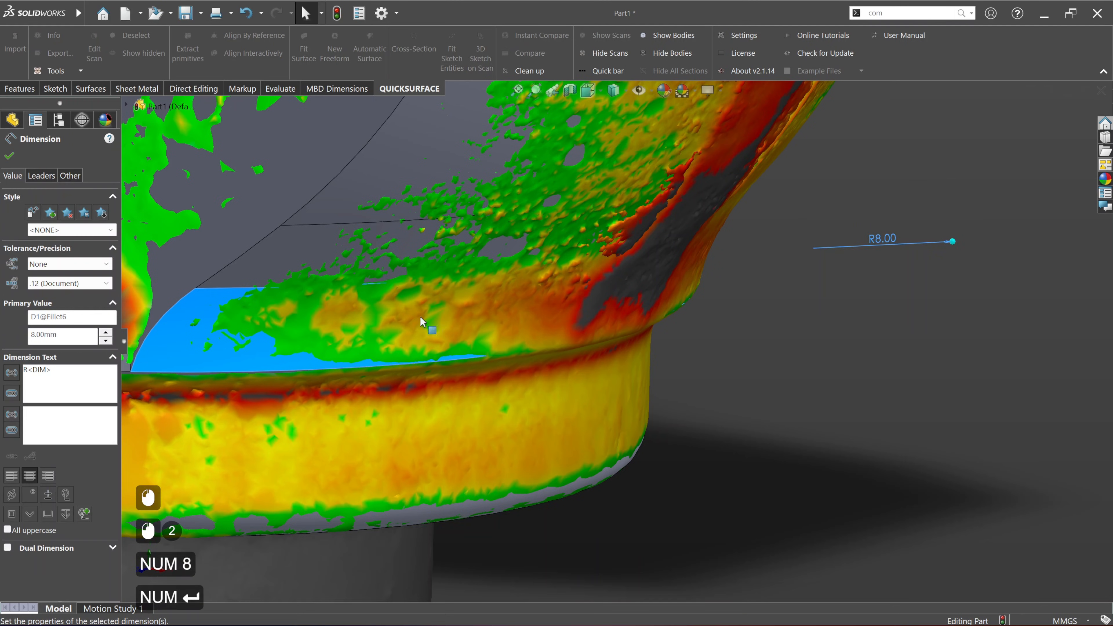
pyautogui.click(9, 155)
pyautogui.click(773, 361)
# Step: Turn off Instant Compare and examine the transition between the yoke's flat side faces and the collar
pyautogui.scroll(-6, 519, 358)
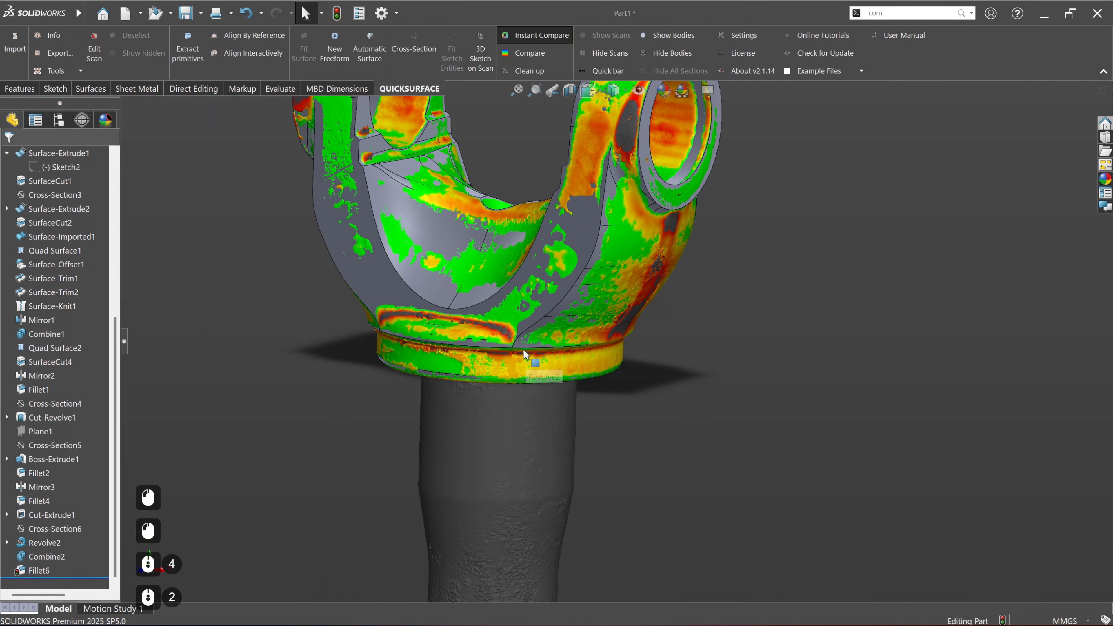
pyautogui.keyDown('ctrl'); pyautogui.moveTo(524, 355); pyautogui.dragTo(533, 395, button='middle'); pyautogui.keyUp('ctrl')
pyautogui.click(527, 42)
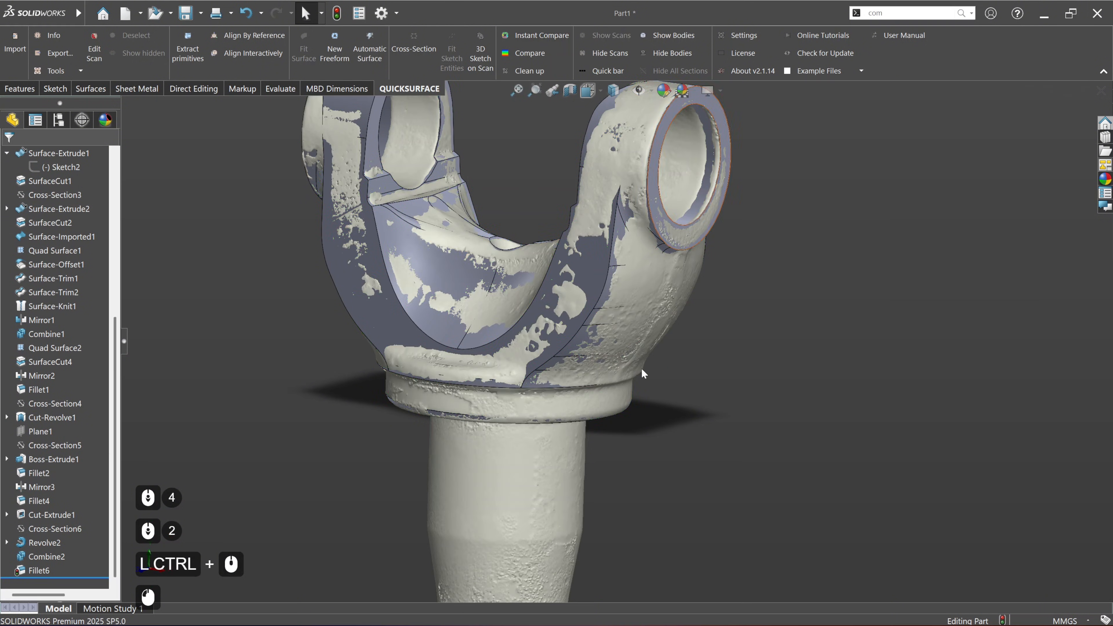
pyautogui.moveTo(486, 360); pyautogui.dragTo(638, 369, button='middle')
pyautogui.scroll(4, 532, 386)
pyautogui.moveTo(270, 351); pyautogui.dragTo(289, 428, button='middle')
pyautogui.keyDown('ctrl'); pyautogui.moveTo(398, 390); pyautogui.dragTo(449, 469, button='middle'); pyautogui.keyUp('ctrl')
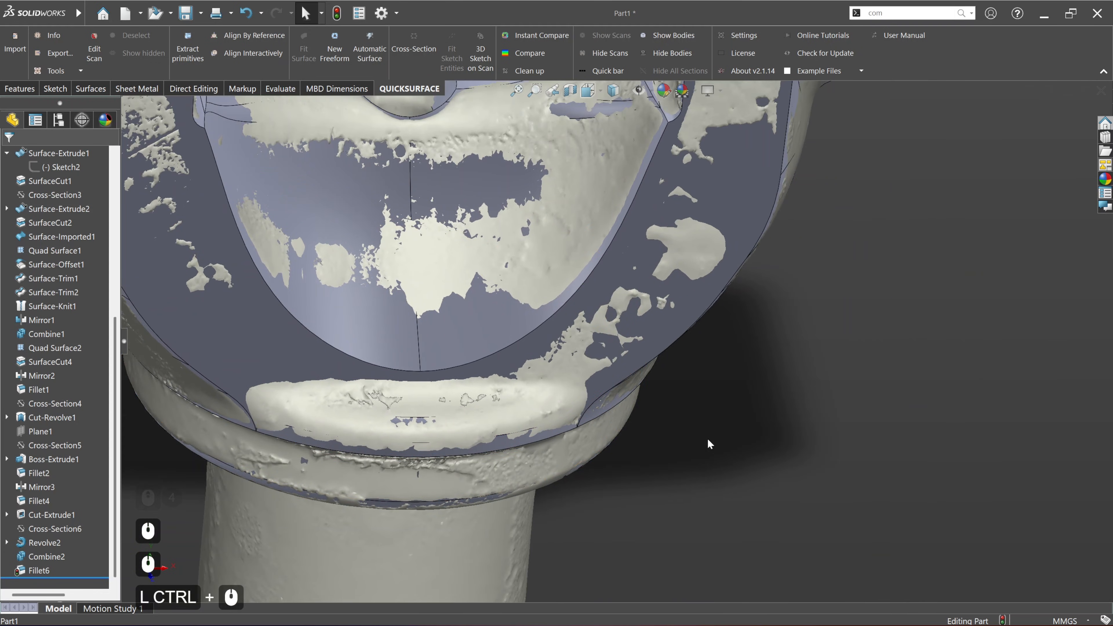
pyautogui.moveTo(708, 442); pyautogui.dragTo(762, 347, button='middle')
pyautogui.scroll(-3, 641, 424)
pyautogui.keyDown('ctrl'); pyautogui.moveTo(642, 424); pyautogui.dragTo(545, 478, button='middle'); pyautogui.keyUp('ctrl')
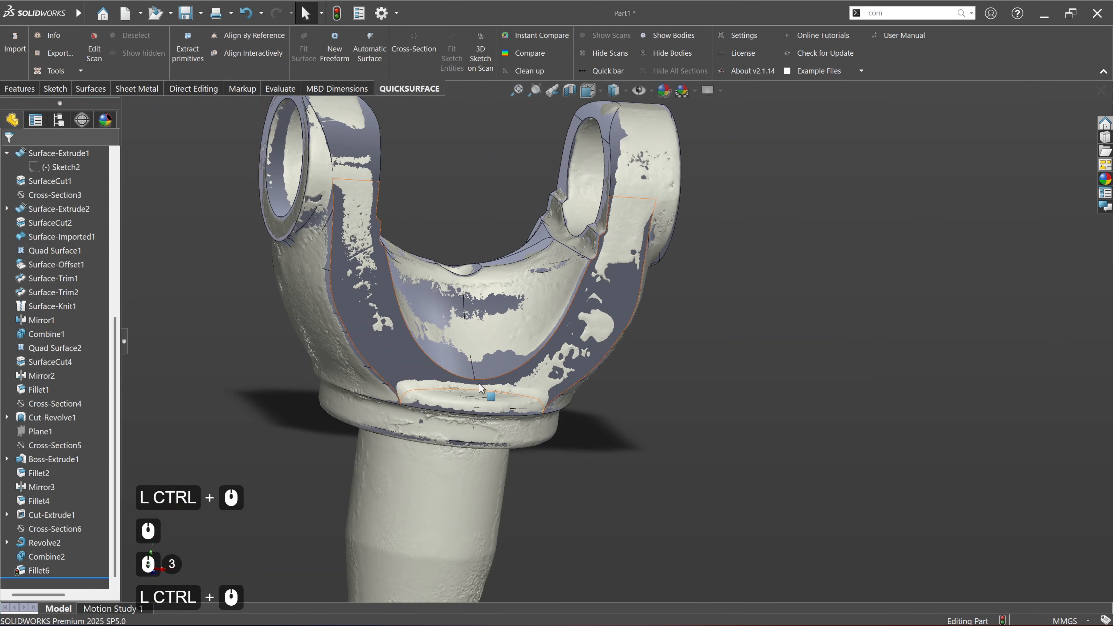
pyautogui.click(167, 179)
# Step: Fillet the edges where the yoke's two flat side faces meet the collar with a 3 mm radius
pyautogui.click(20, 88)
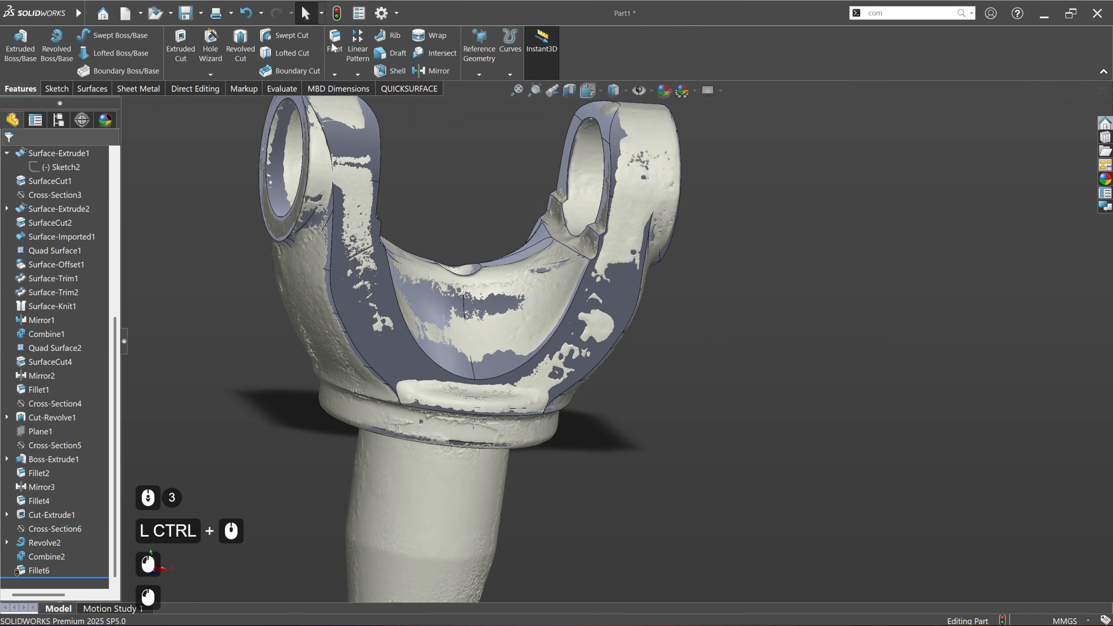
pyautogui.click(335, 48)
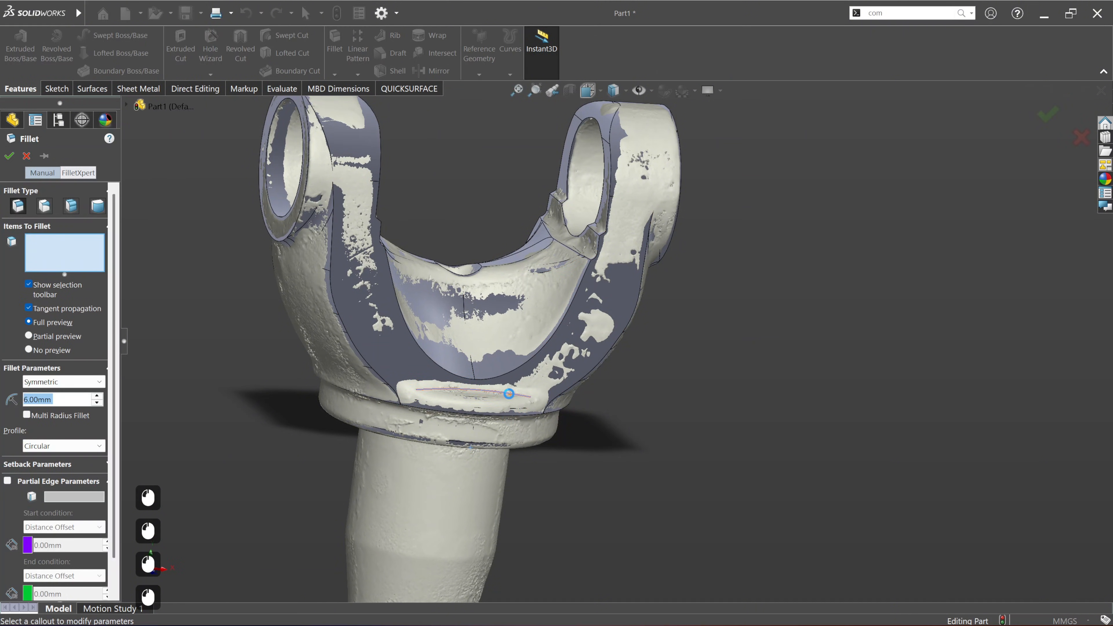
pyautogui.click(515, 390)
pyautogui.moveTo(515, 390); pyautogui.dragTo(475, 444, button='middle')
pyautogui.keyDown('ctrl'); pyautogui.moveTo(219, 320); pyautogui.dragTo(280, 356, button='middle'); pyautogui.keyUp('ctrl')
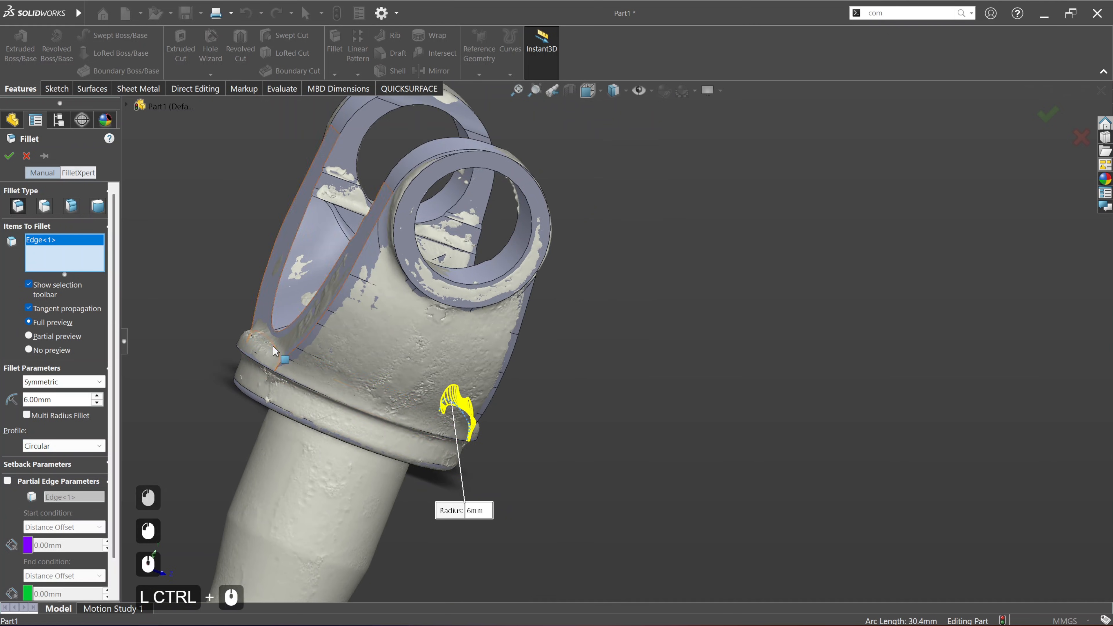
pyautogui.click(271, 345)
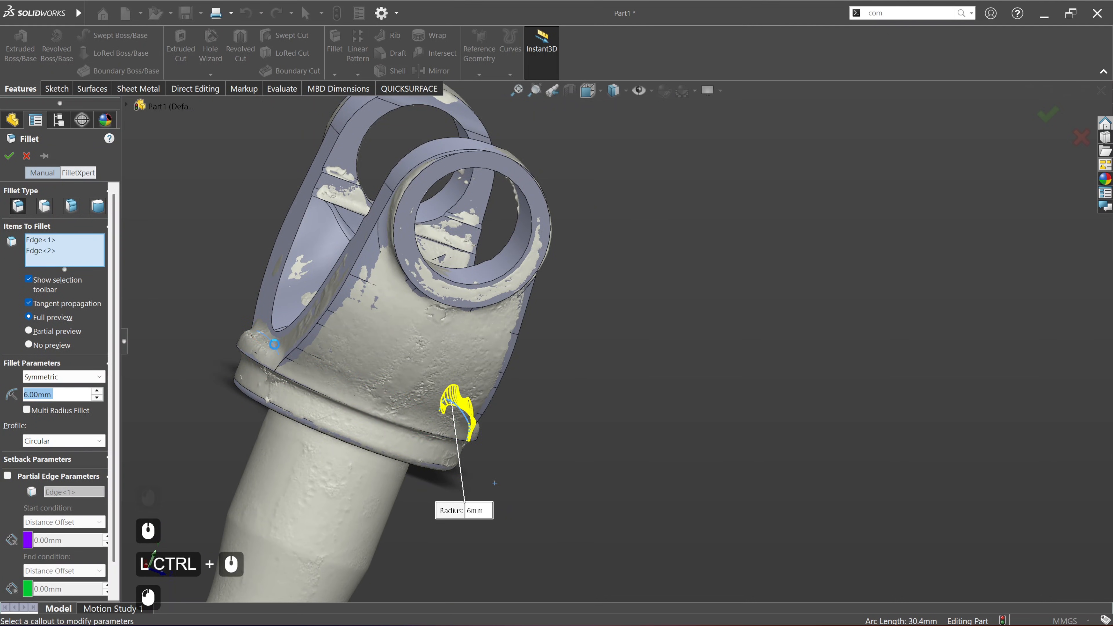
pyautogui.moveTo(344, 360); pyautogui.dragTo(293, 364, button='middle')
pyautogui.scroll(-4, 517, 439)
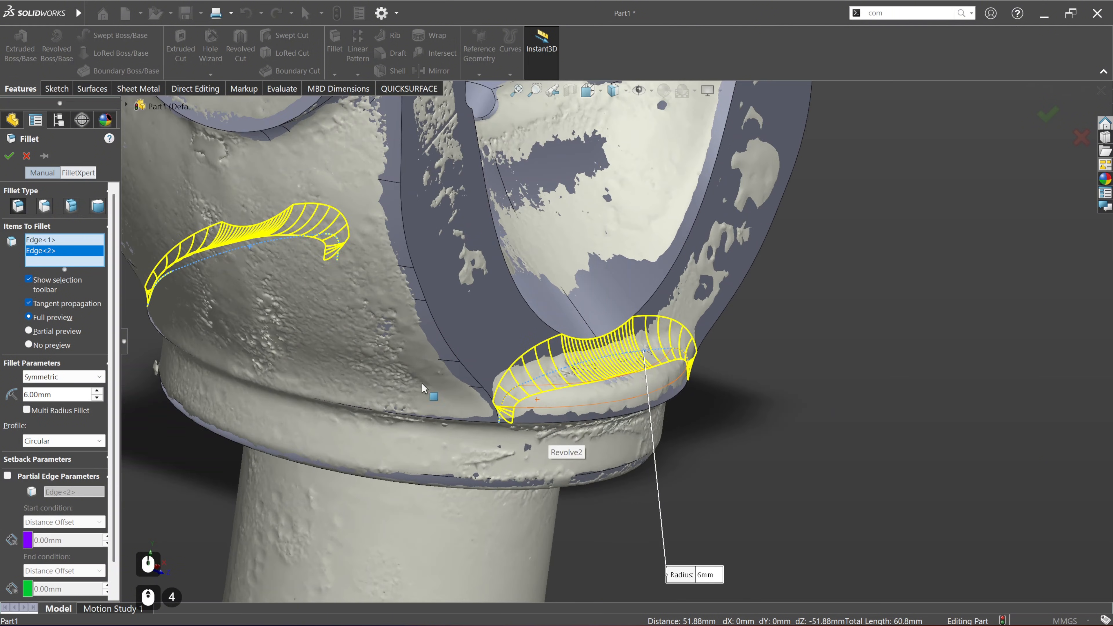
pyautogui.moveTo(65, 397); pyautogui.dragTo(18, 396)
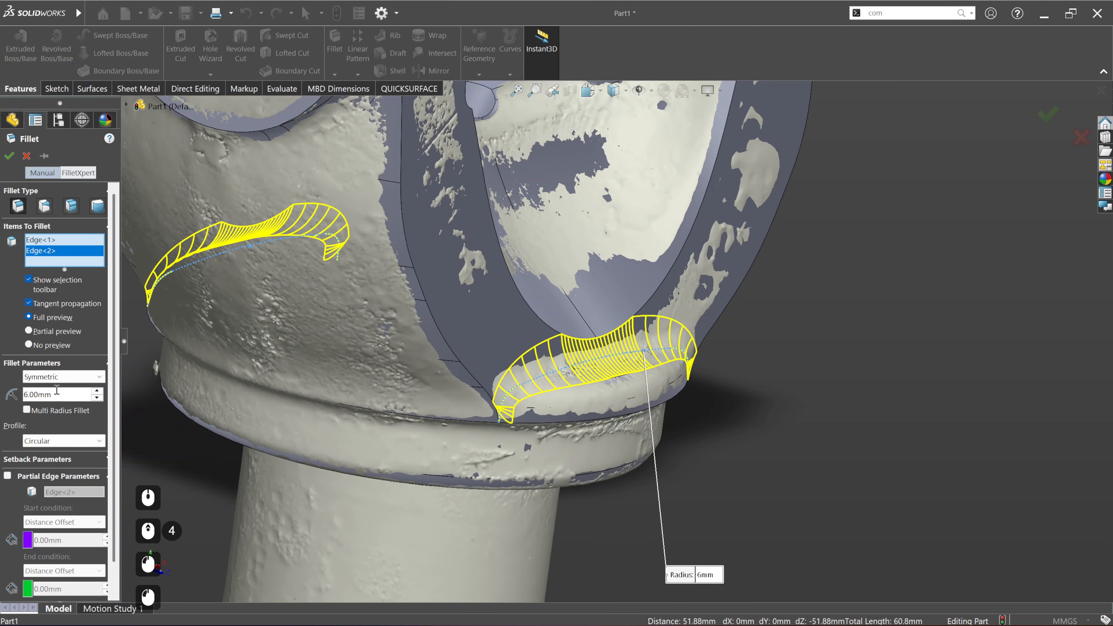
pyautogui.write('3')
pyautogui.press('Return')
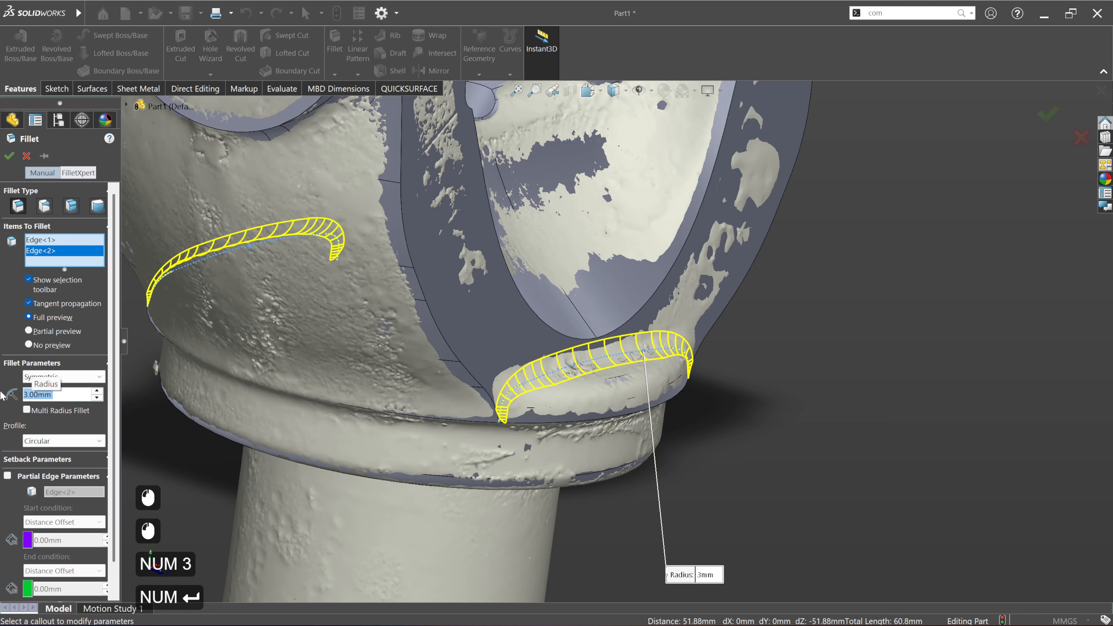
pyautogui.scroll(-3, 521, 385)
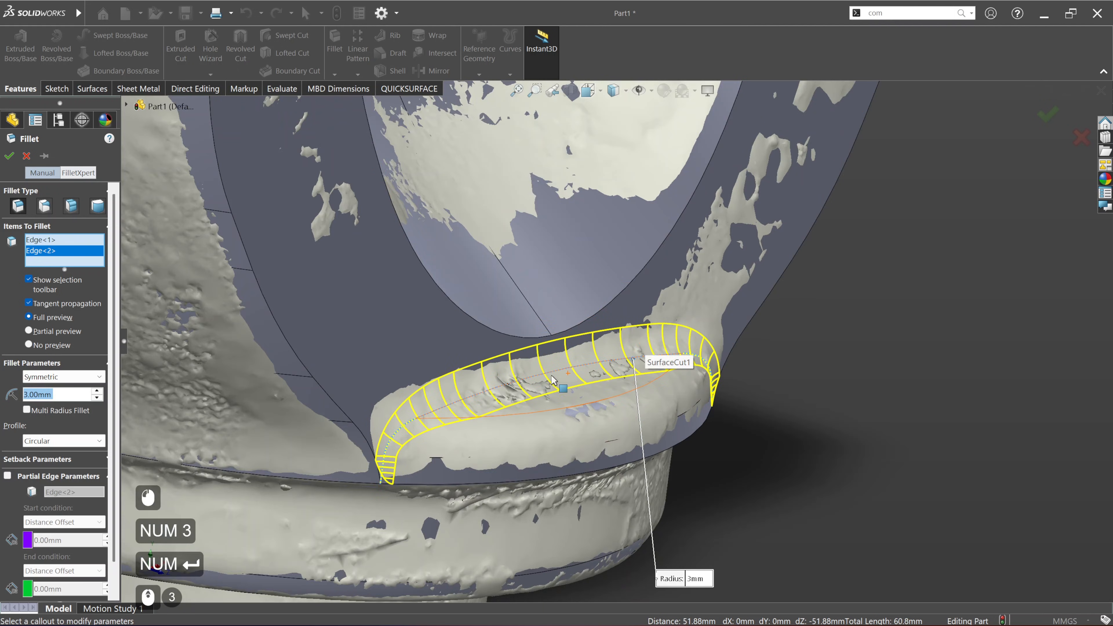
pyautogui.moveTo(535, 380); pyautogui.dragTo(462, 372, button='middle')
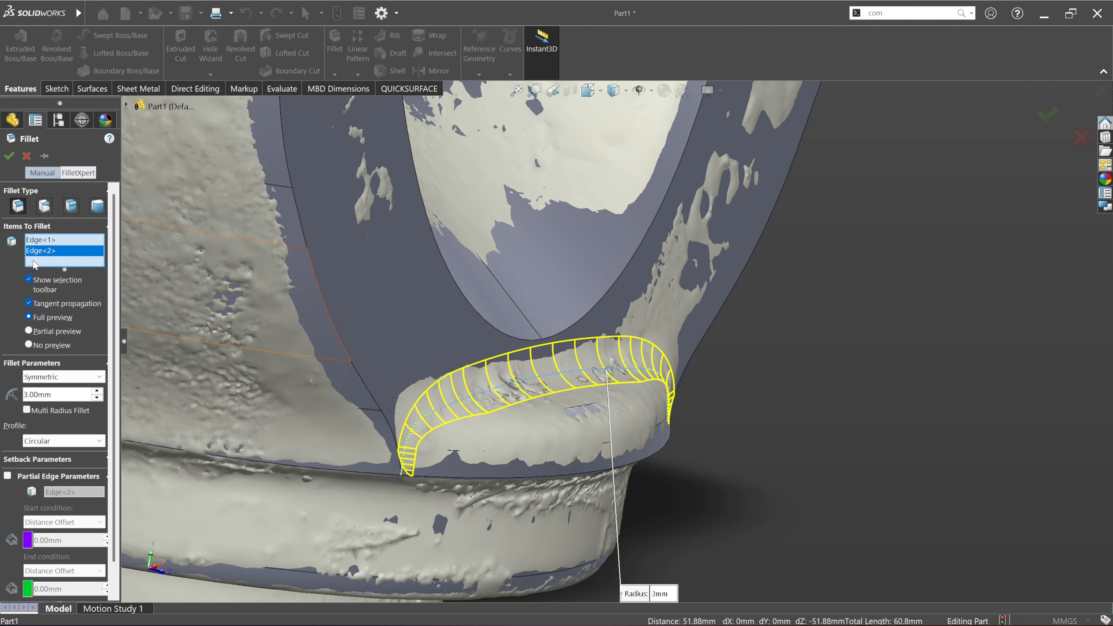
pyautogui.click(8, 156)
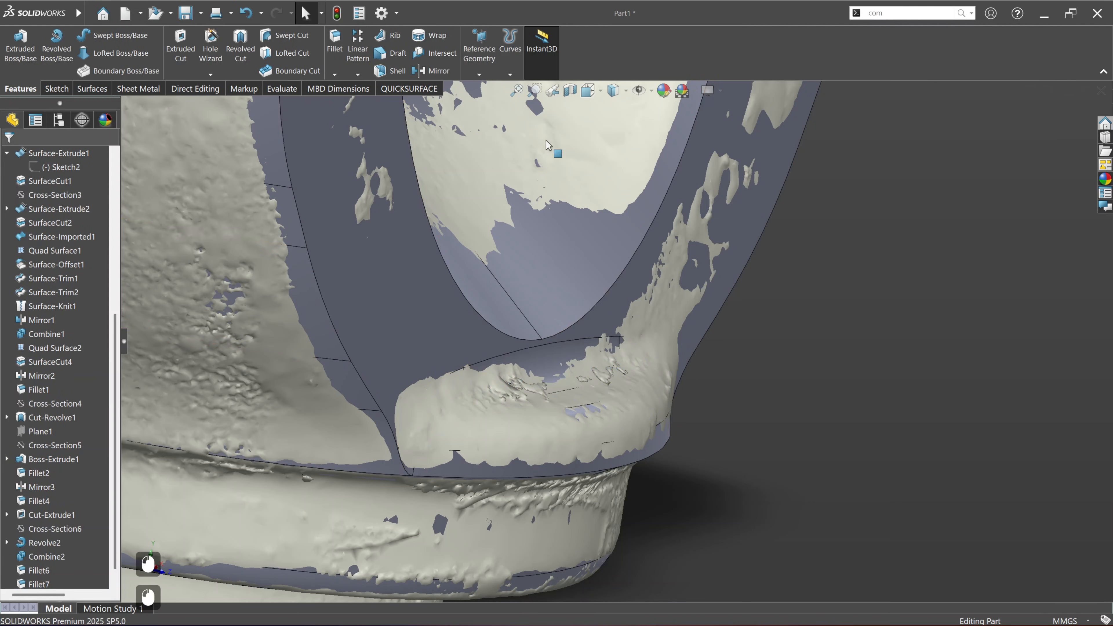
# Step: Compare the model with the scan to check the 3 mm fillets between the flat side faces and the collar
pyautogui.click(418, 90)
pyautogui.click(529, 53)
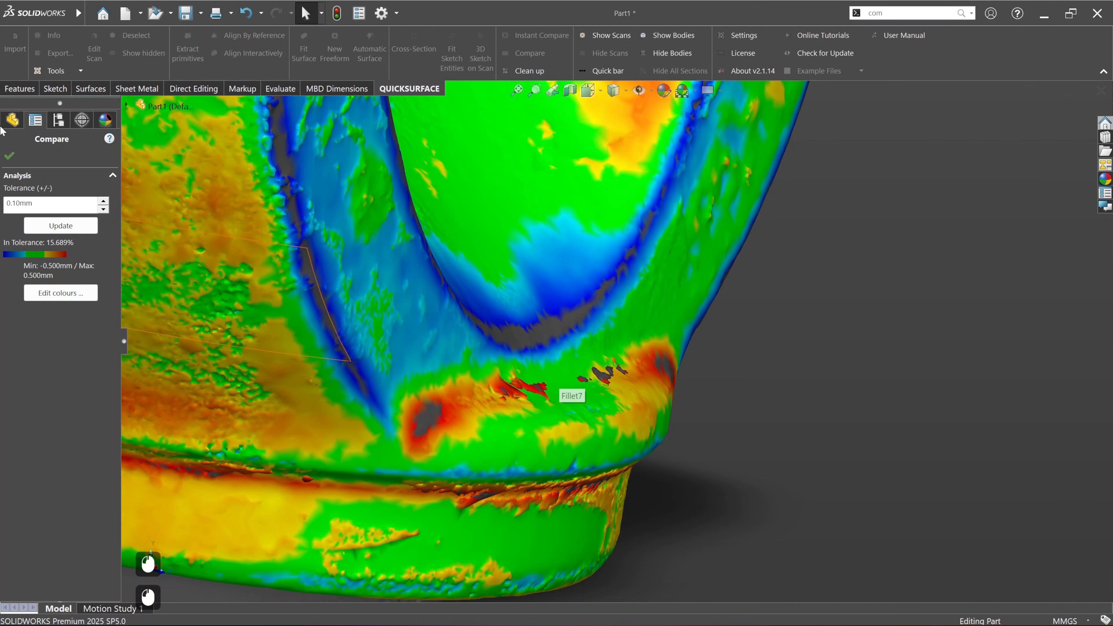
pyautogui.click(9, 156)
pyautogui.scroll(3, 522, 402)
pyautogui.scroll(-5, 568, 419)
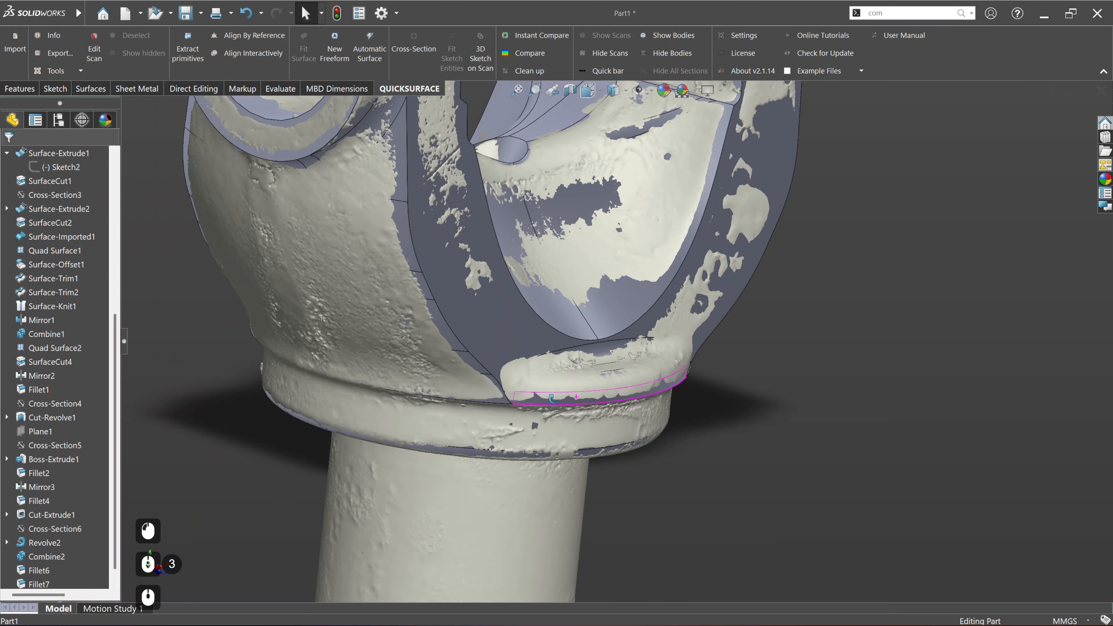
pyautogui.scroll(2, 568, 419)
pyautogui.scroll(-2, 624, 211)
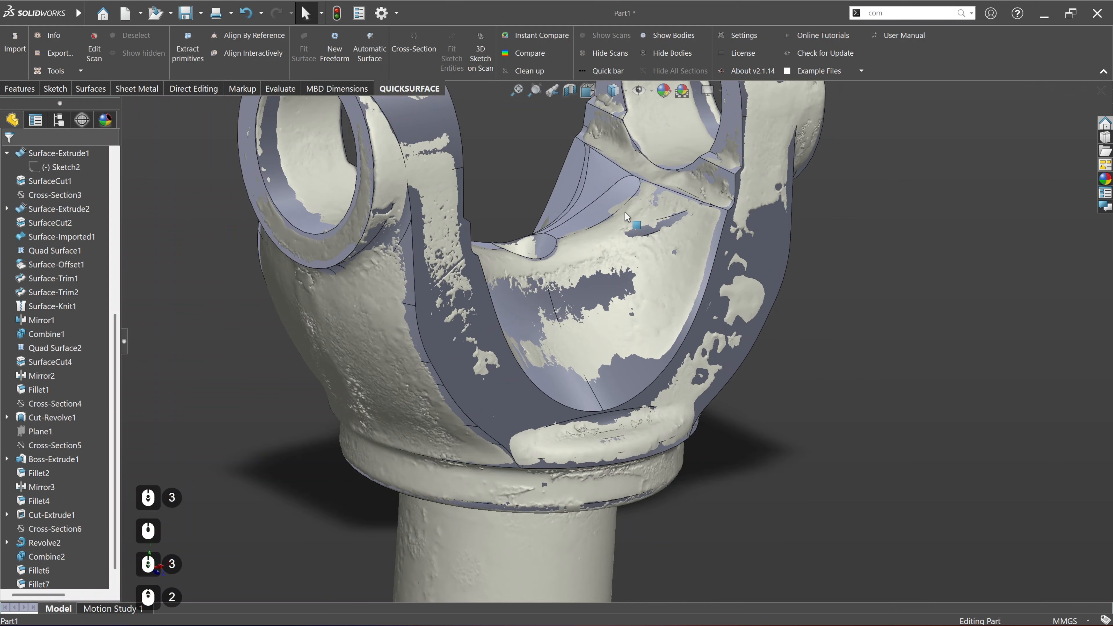
# Step: Fillet both curved edges of the yoke's U-shaped opening with a 3 mm radius
pyautogui.scroll(-2, 673, 302)
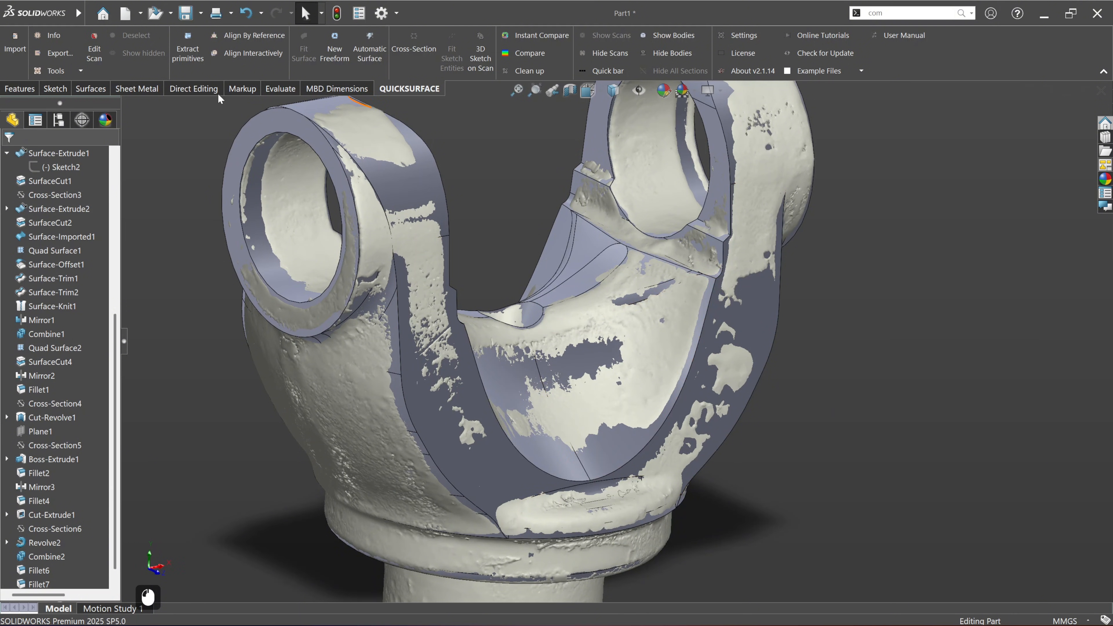
pyautogui.click(20, 88)
pyautogui.click(334, 48)
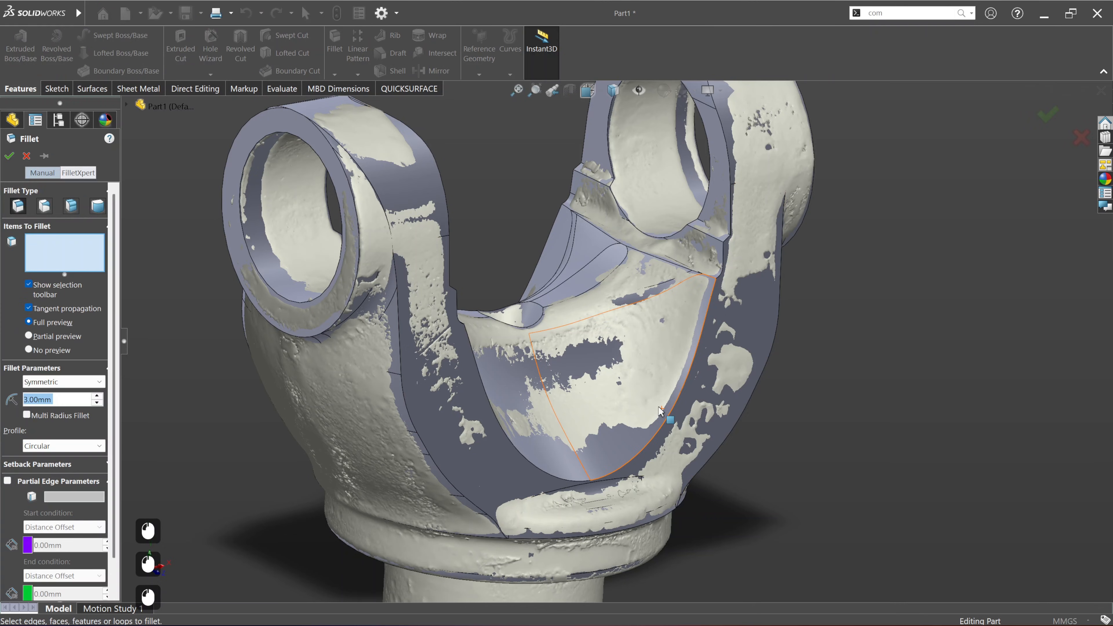
pyautogui.click(669, 413)
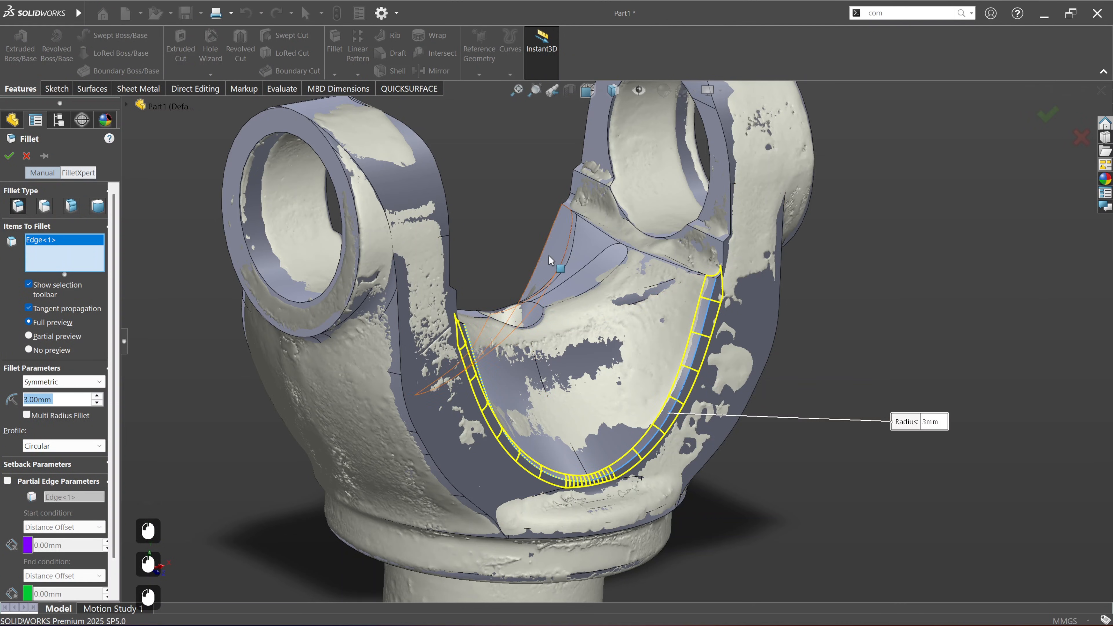
pyautogui.click(545, 248)
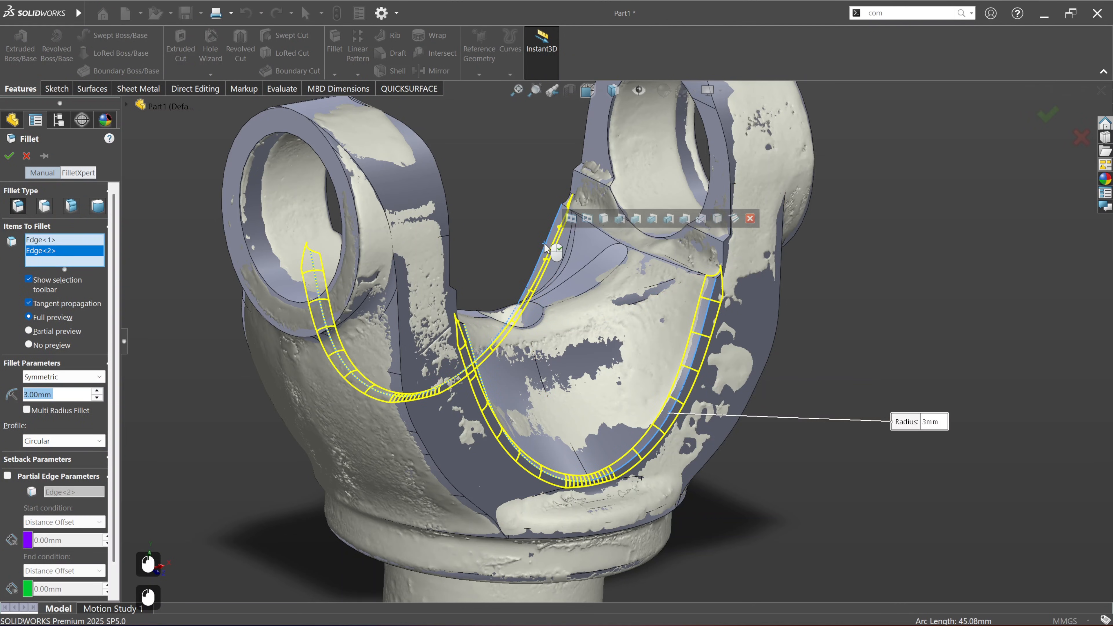
pyautogui.scroll(-4, 704, 416)
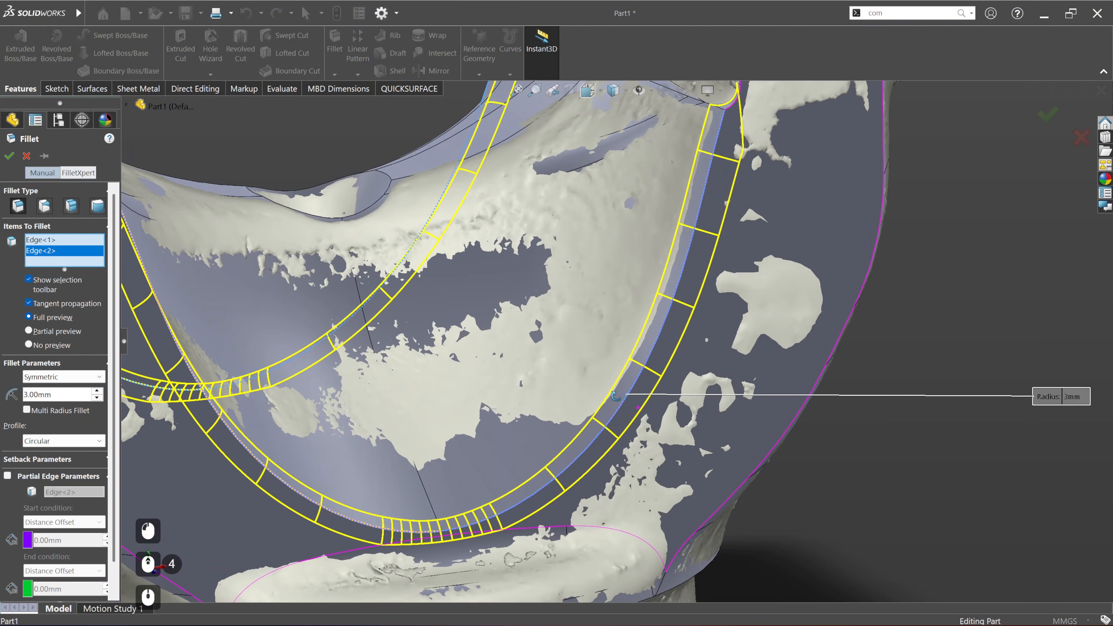
pyautogui.scroll(2, 663, 298)
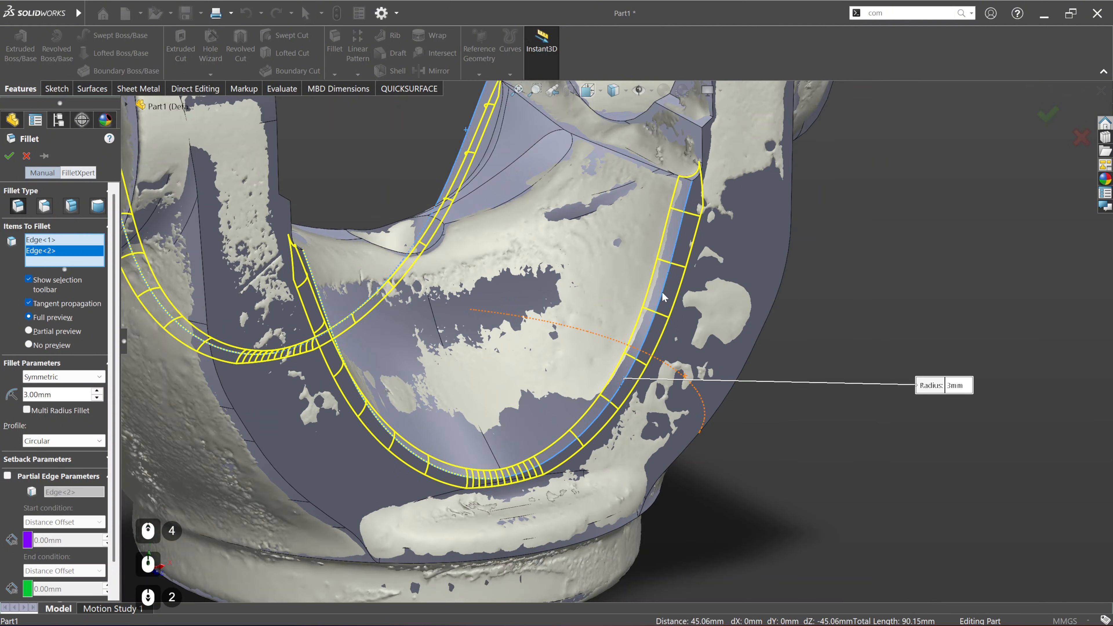
pyautogui.click(8, 156)
# Step: Compare the model with the scan to check the 3 mm fillet along the U-shaped opening
pyautogui.click(436, 88)
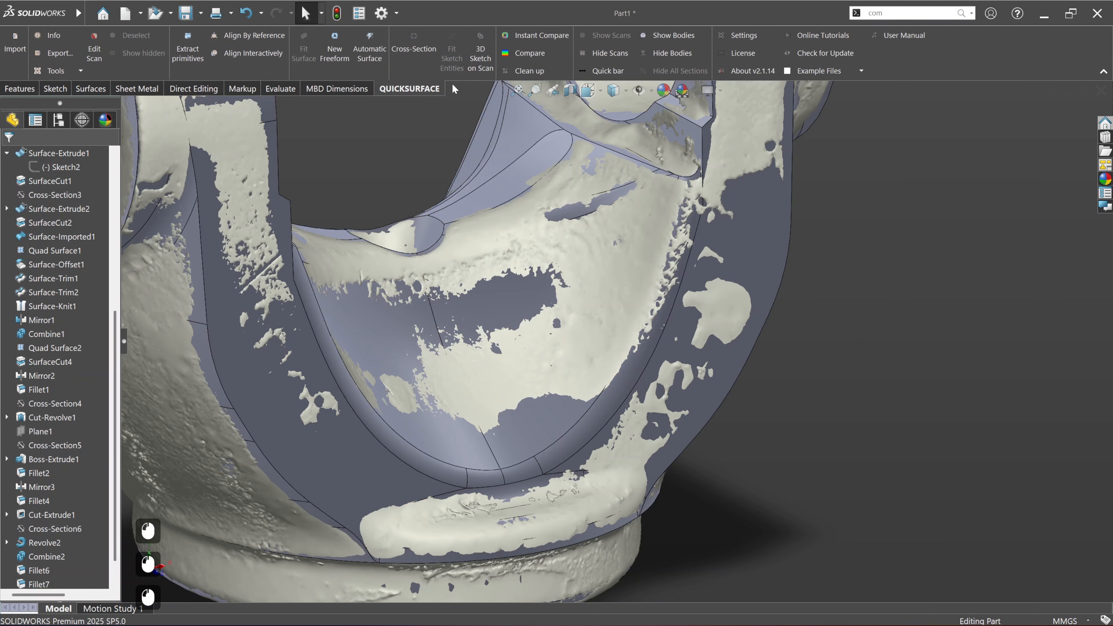
pyautogui.click(527, 53)
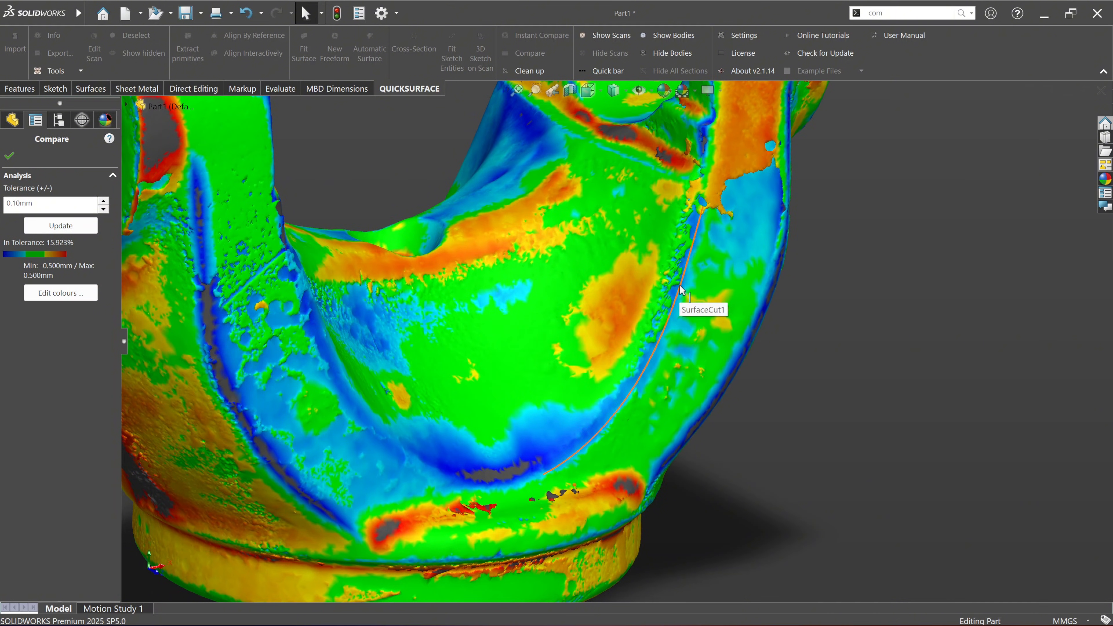
pyautogui.click(10, 156)
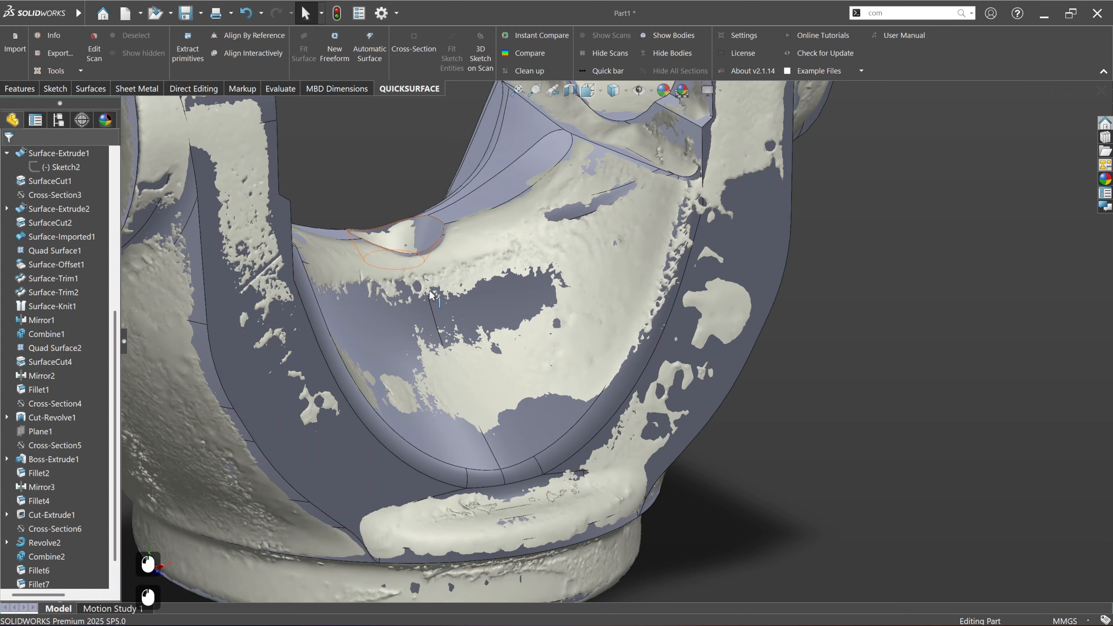
# Step: Edit the fillet along the edges of the U-shaped opening and set its radius to 4 mm
pyautogui.scroll(-12, 44, 517)
pyautogui.click(39, 570)
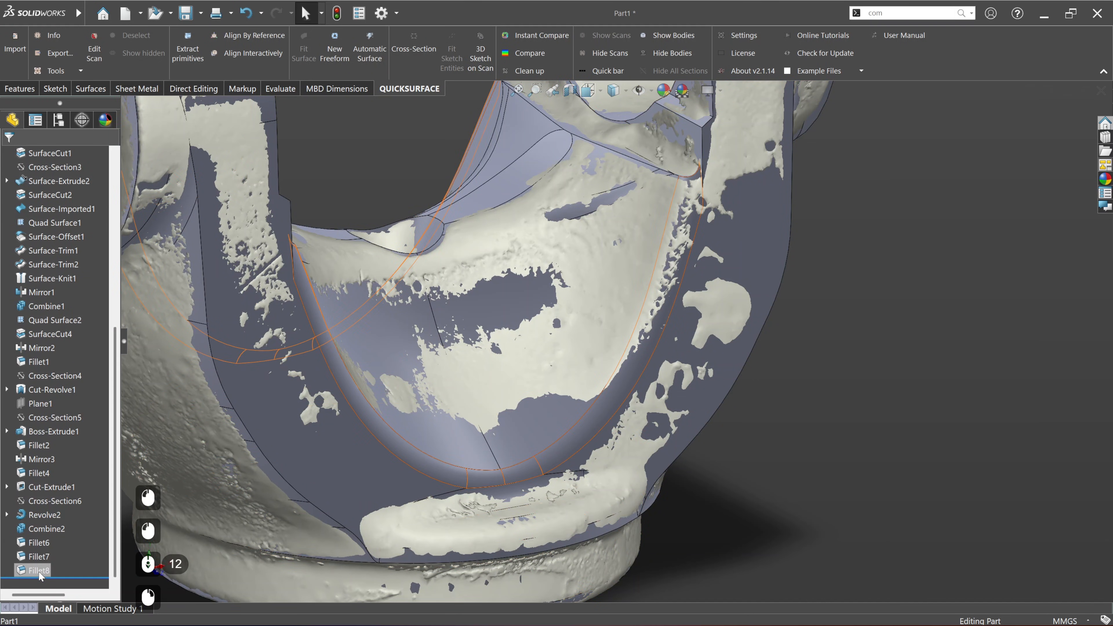
pyautogui.rightClick(39, 570)
pyautogui.click(36, 302)
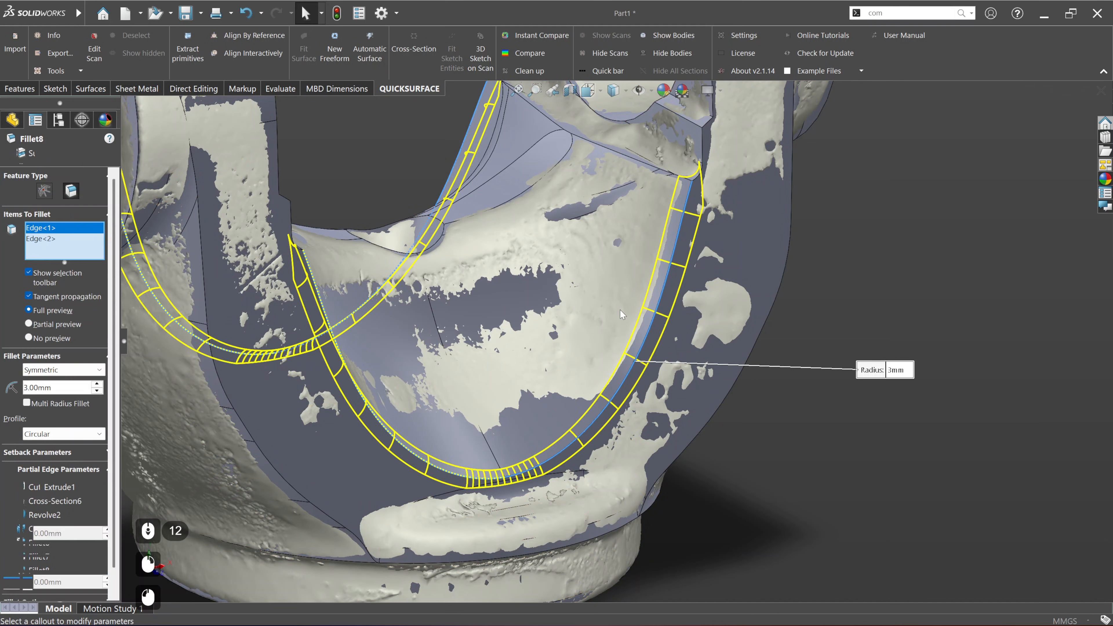
pyautogui.write('4')
pyautogui.press('Return')
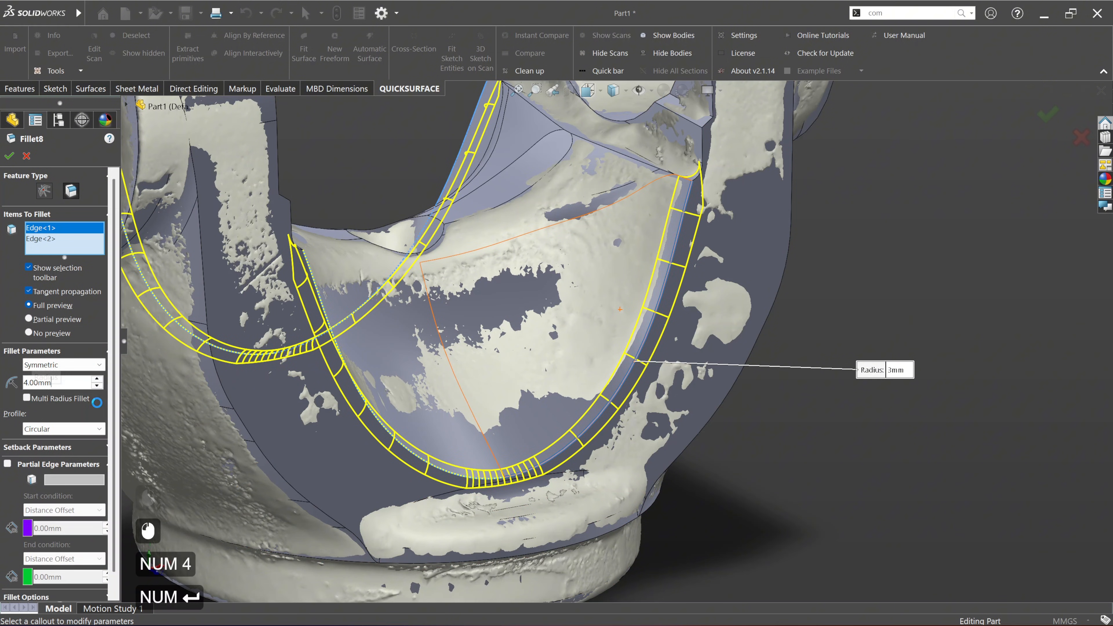
pyautogui.click(7, 157)
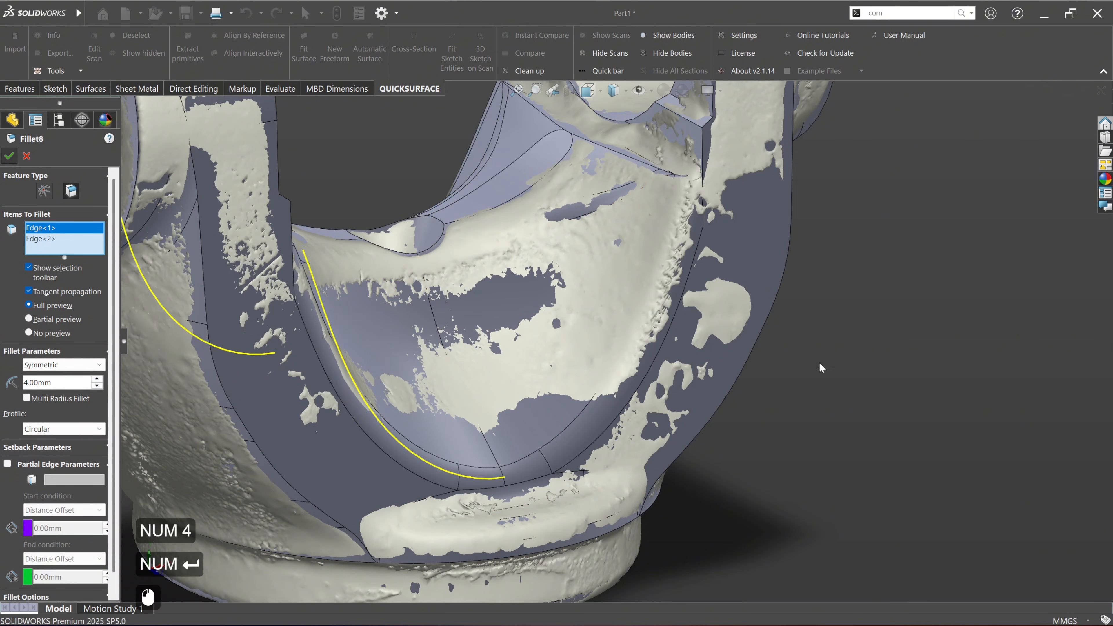
# Step: Compare the model with the scan again to check the 4 mm fillet along the U-shaped opening
pyautogui.click(530, 53)
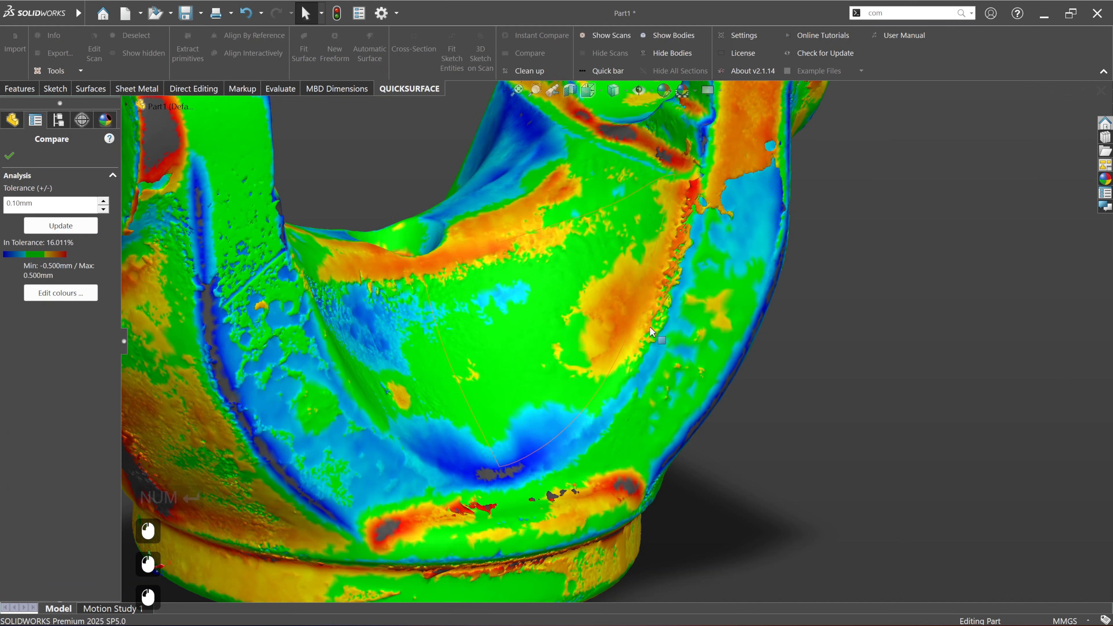
pyautogui.click(5, 157)
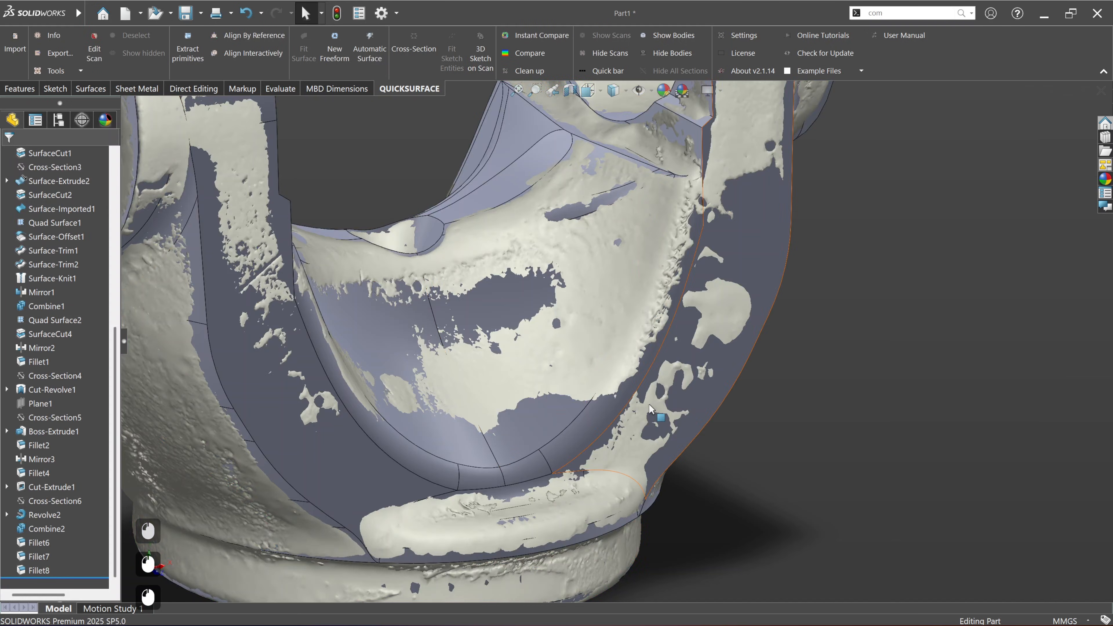
pyautogui.scroll(1, 653, 456)
pyautogui.moveTo(652, 456); pyautogui.dragTo(583, 425, button='middle')
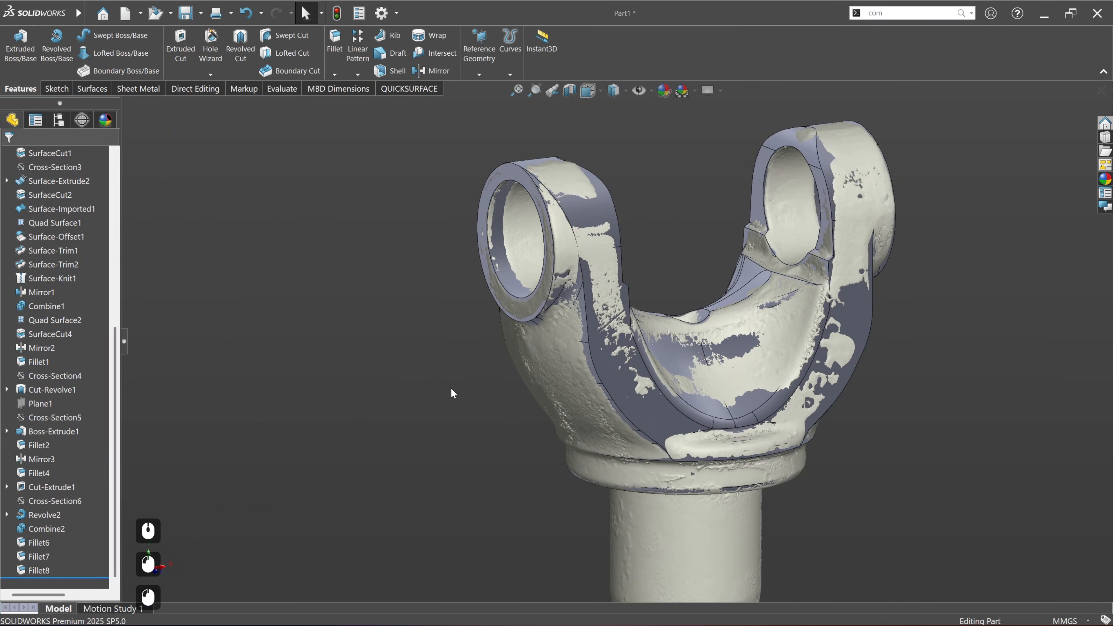
pyautogui.scroll(-4, 718, 358)
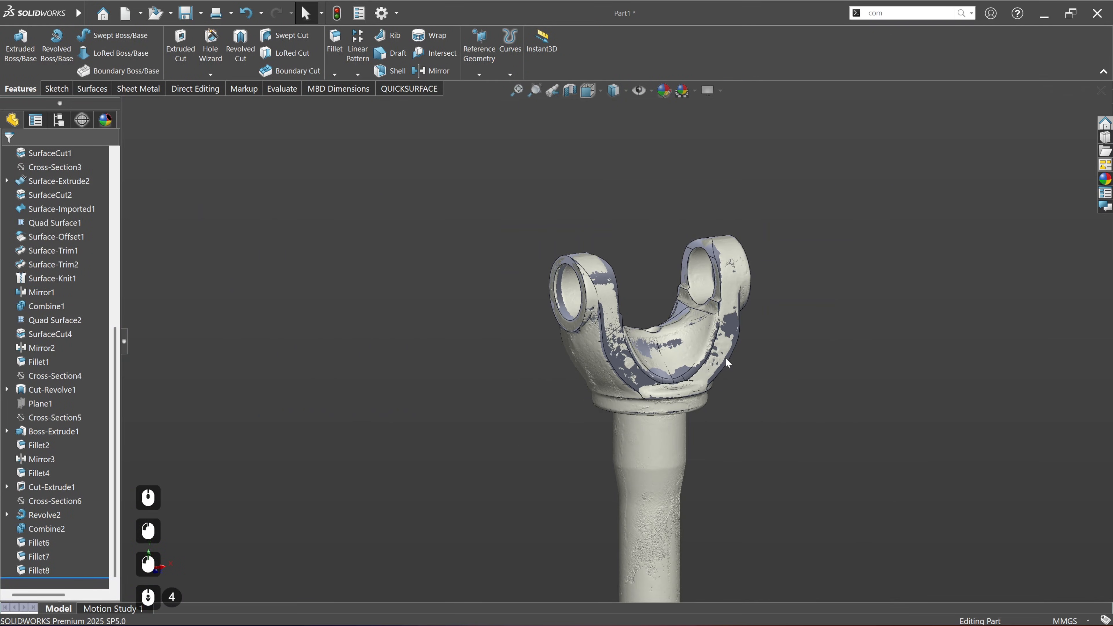
# Step: Examine the finished yoke and the scanned shaft below the collar down to its splined end
pyautogui.scroll(2, 745, 356)
pyautogui.scroll(-2, 602, 230)
pyautogui.scroll(2, 601, 229)
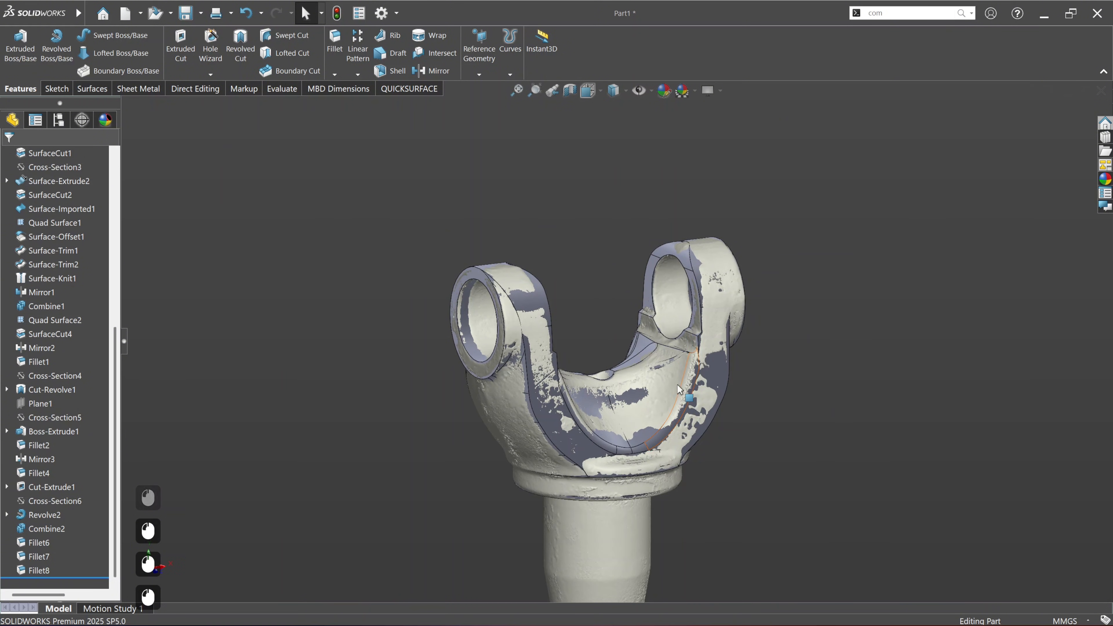
pyautogui.keyDown('ctrl'); pyautogui.moveTo(696, 449); pyautogui.dragTo(693, 363, button='middle'); pyautogui.keyUp('ctrl')
pyautogui.moveTo(730, 439); pyautogui.dragTo(703, 439, button='middle')
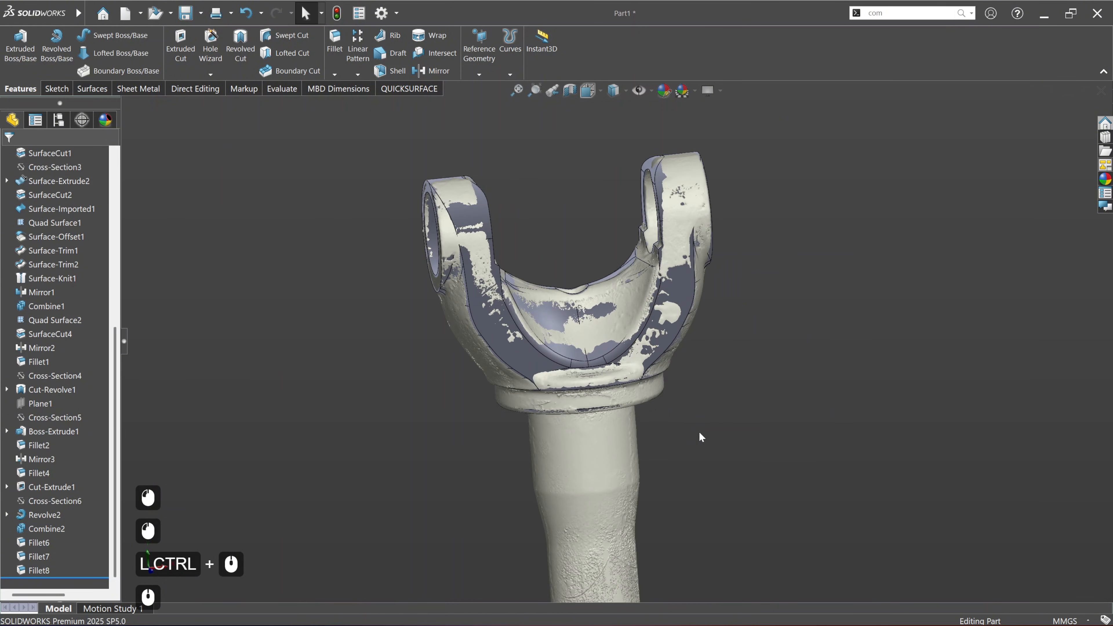
pyautogui.keyDown('ctrl'); pyautogui.moveTo(715, 489); pyautogui.dragTo(691, 379, button='middle'); pyautogui.keyUp('ctrl')
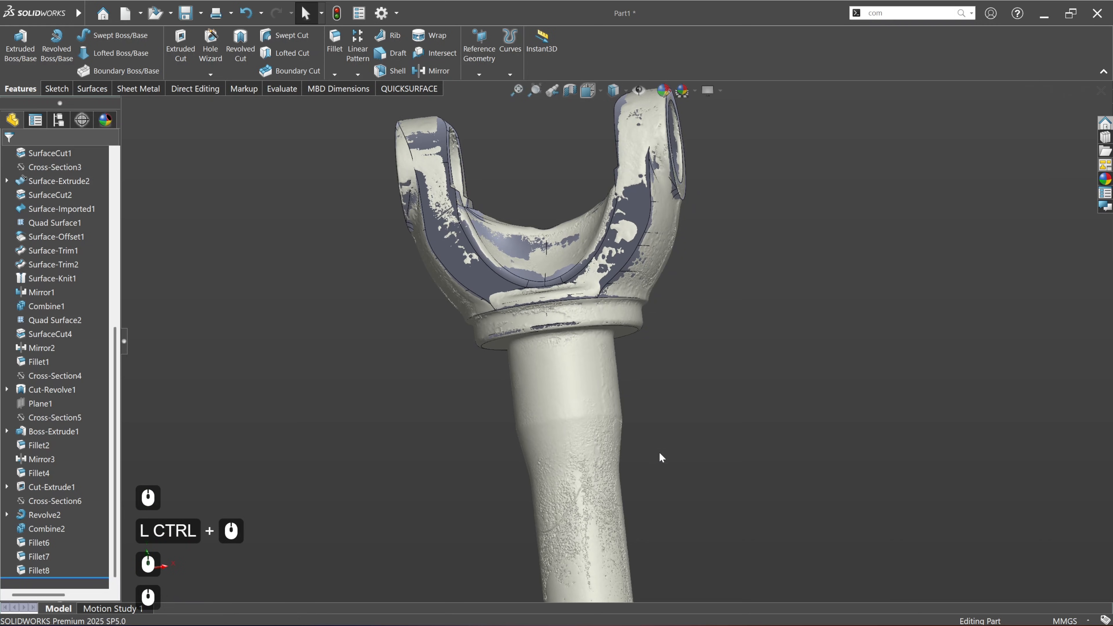
pyautogui.keyDown('ctrl'); pyautogui.moveTo(658, 460); pyautogui.dragTo(629, 317, button='middle'); pyautogui.keyUp('ctrl')
pyautogui.scroll(-2, 644, 381)
pyautogui.moveTo(577, 356); pyautogui.dragTo(539, 233, button='middle')
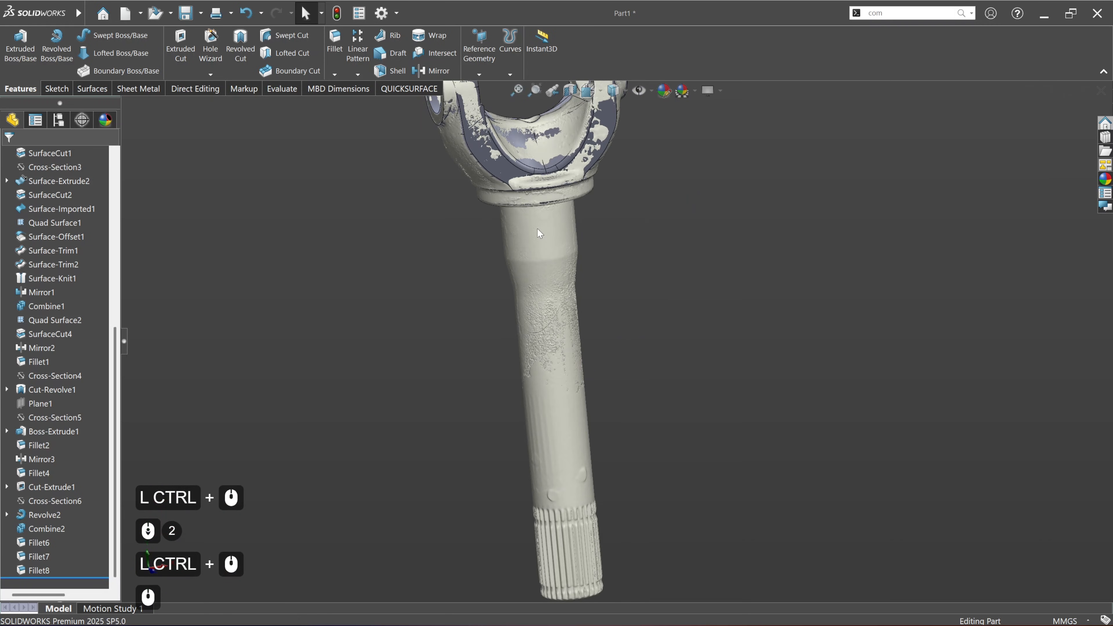
# Step: Start a cross-section of the scan revolved around Axis3 and rotate it to about 5.1° along the shaft
pyautogui.scroll(10, 42, 253)
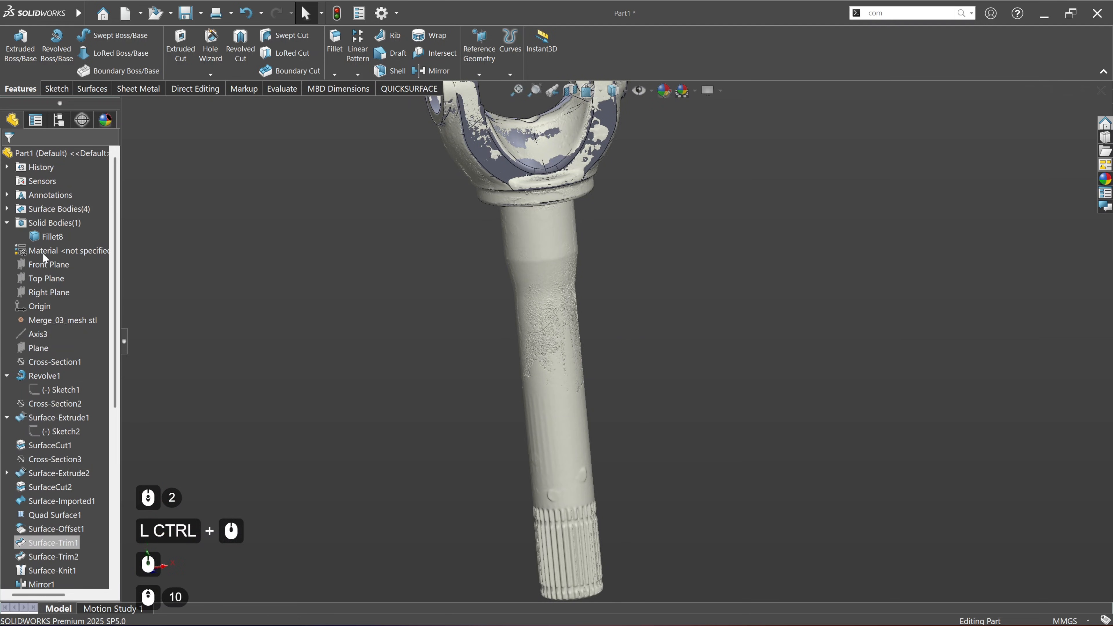
pyautogui.click(40, 335)
pyautogui.click(52, 328)
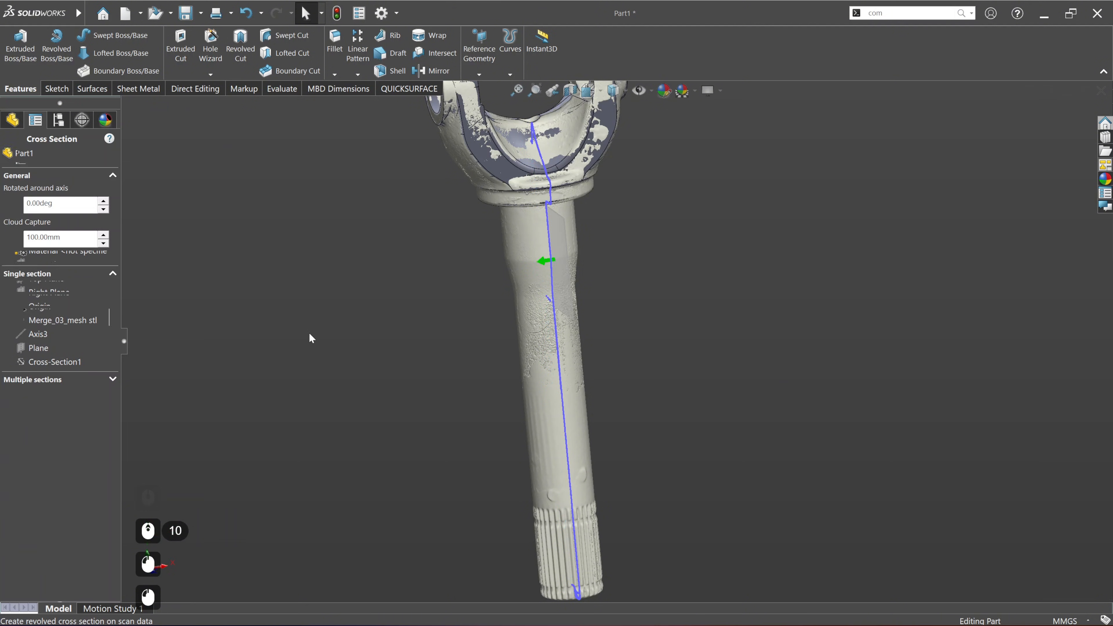
pyautogui.moveTo(568, 476); pyautogui.dragTo(621, 225, button='middle')
pyautogui.scroll(-2, 576, 430)
pyautogui.scroll(4, 543, 394)
pyautogui.scroll(4, 608, 405)
pyautogui.scroll(-4, 580, 373)
pyautogui.scroll(2, 622, 224)
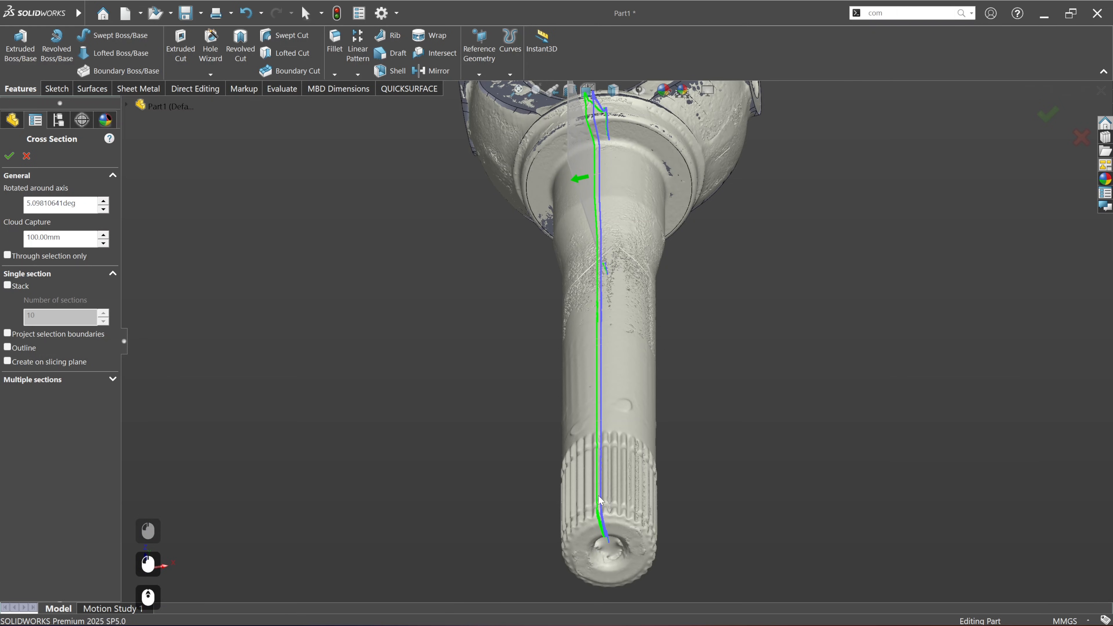
# Step: Align the cross-section with the splines by rotating it to about 5.89° and create it on its slicing plane
pyautogui.scroll(3, 600, 499)
pyautogui.moveTo(601, 500); pyautogui.dragTo(608, 421, button='middle')
pyautogui.scroll(6, 676, 368)
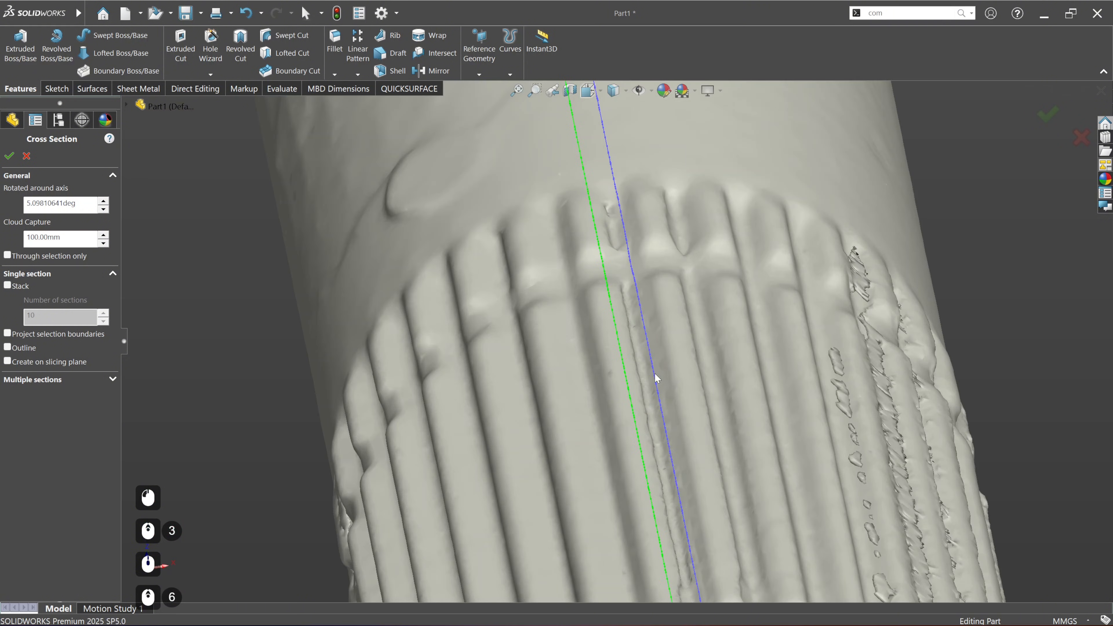
pyautogui.scroll(-4, 650, 376)
pyautogui.scroll(-2, 641, 336)
pyautogui.scroll(-2, 618, 215)
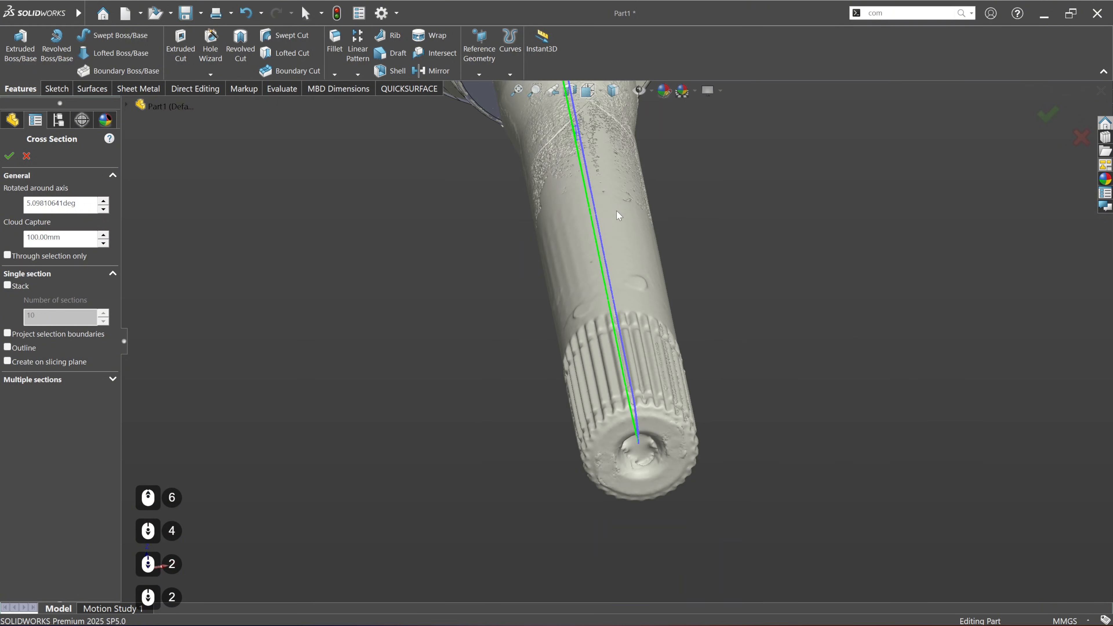
pyautogui.keyDown('ctrl'); pyautogui.moveTo(641, 228); pyautogui.dragTo(621, 303, button='middle'); pyautogui.keyUp('ctrl')
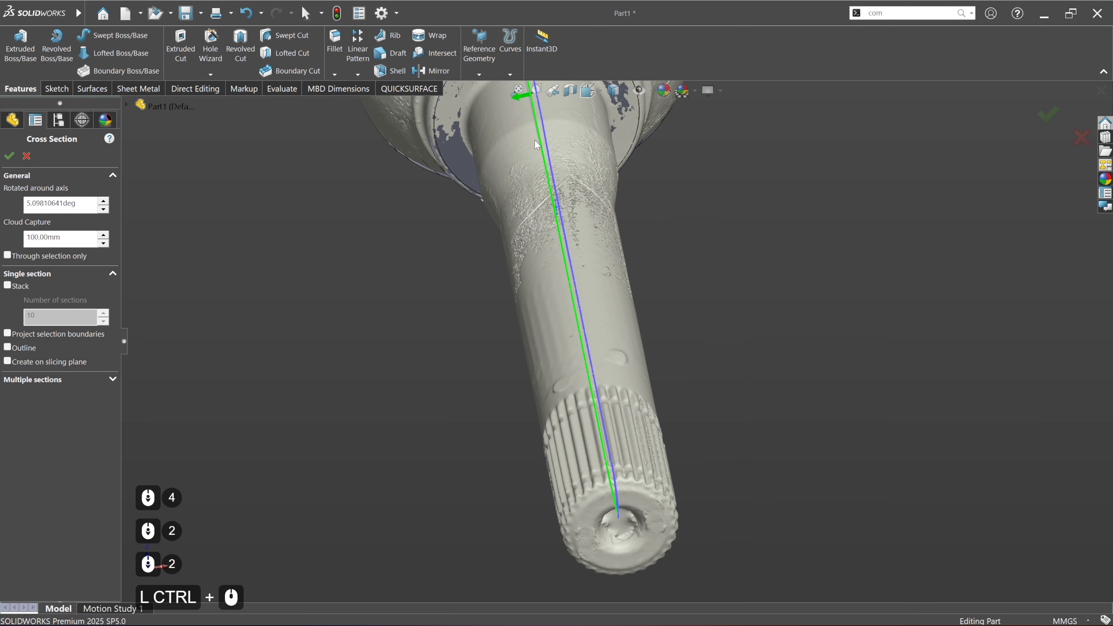
pyautogui.click(518, 100)
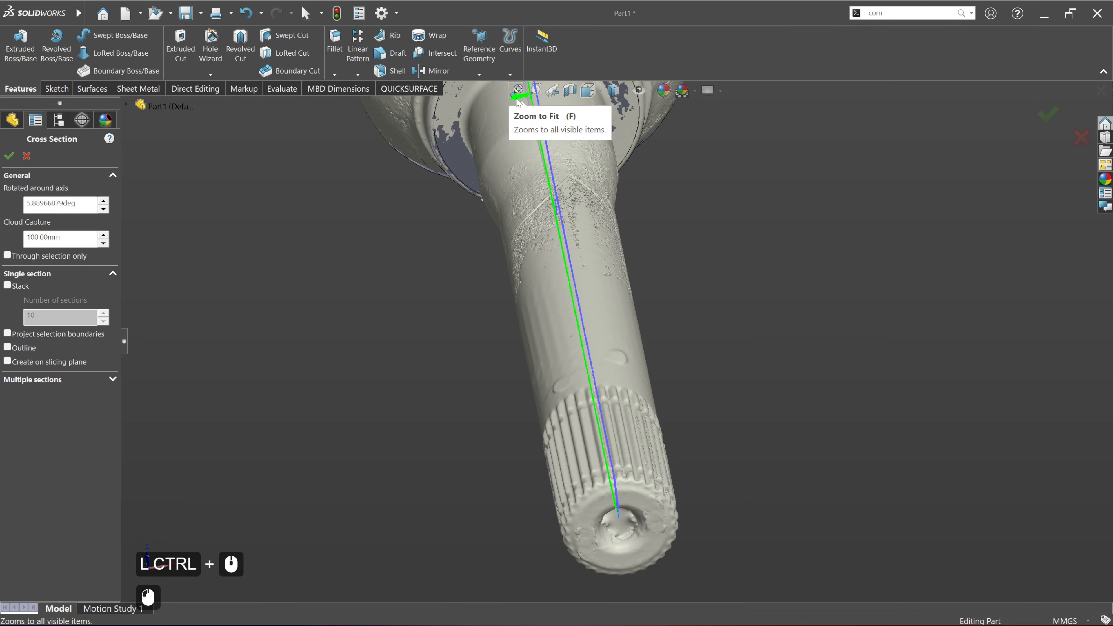
pyautogui.scroll(6, 639, 458)
pyautogui.scroll(1, 639, 457)
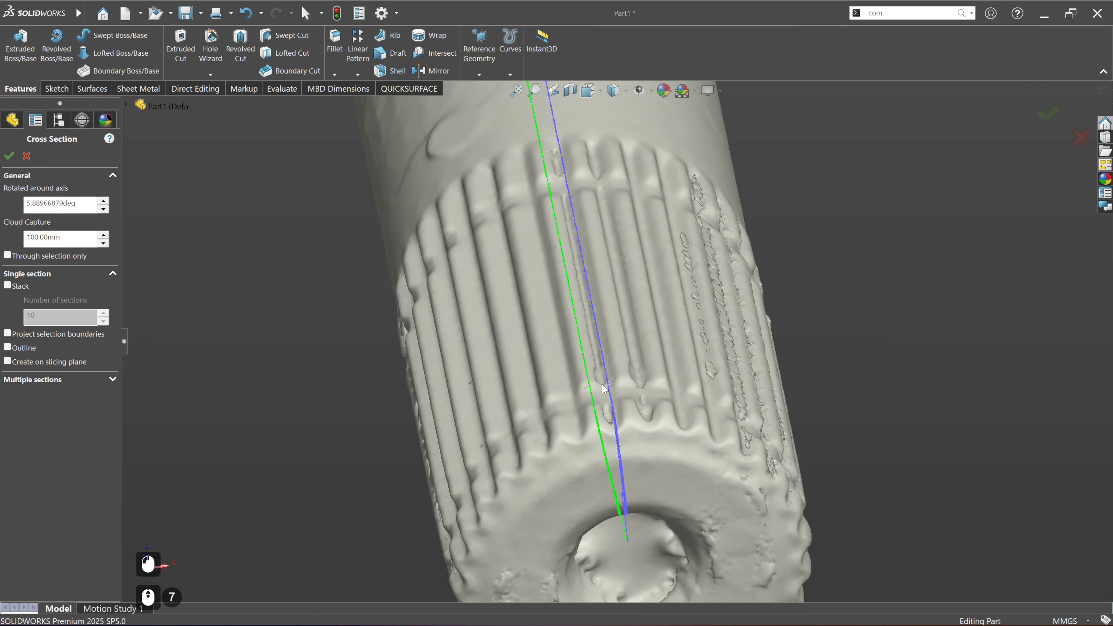
pyautogui.moveTo(639, 457); pyautogui.dragTo(619, 436, button='middle')
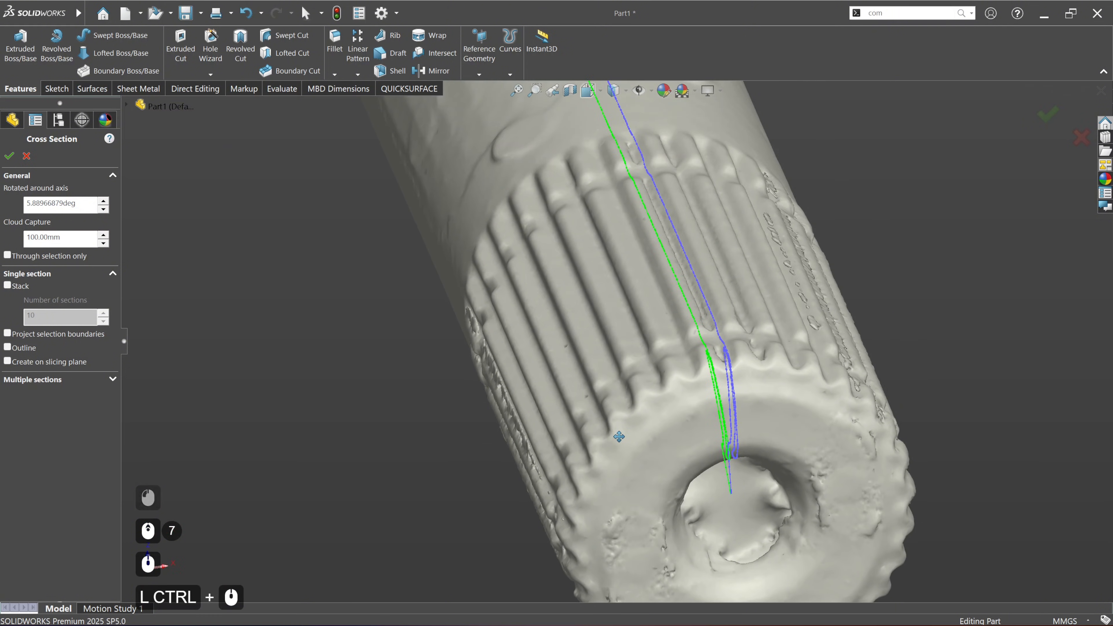
pyautogui.scroll(-3, 509, 396)
pyautogui.click(68, 367)
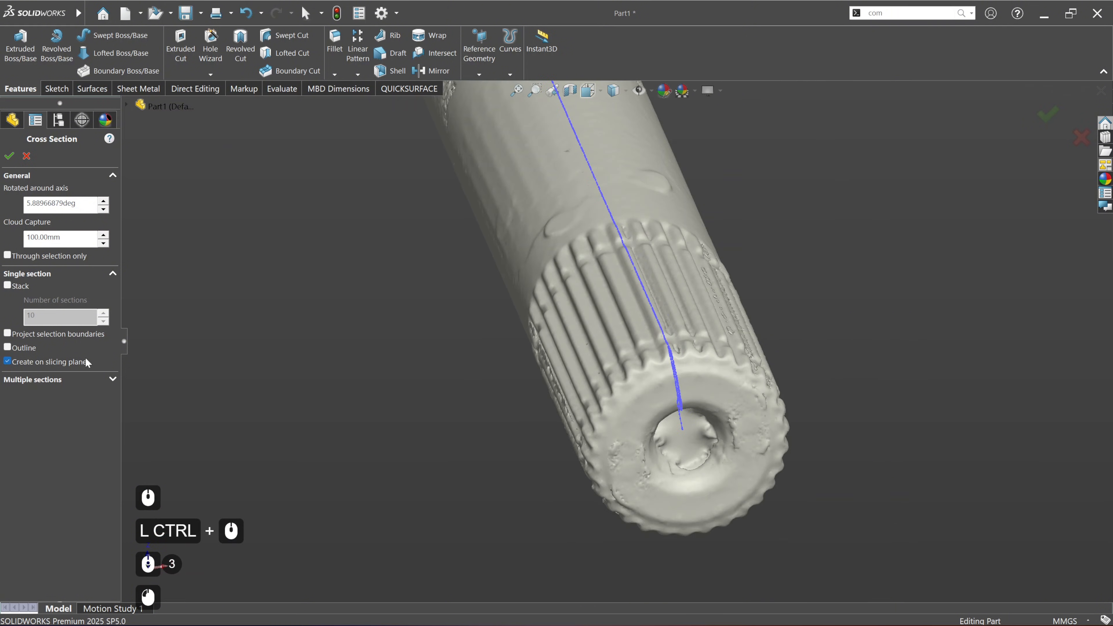
pyautogui.click(9, 156)
# Step: Start a sketch on Plane2 along the shaft and apply a section view through that plane
pyautogui.scroll(-5, 622, 350)
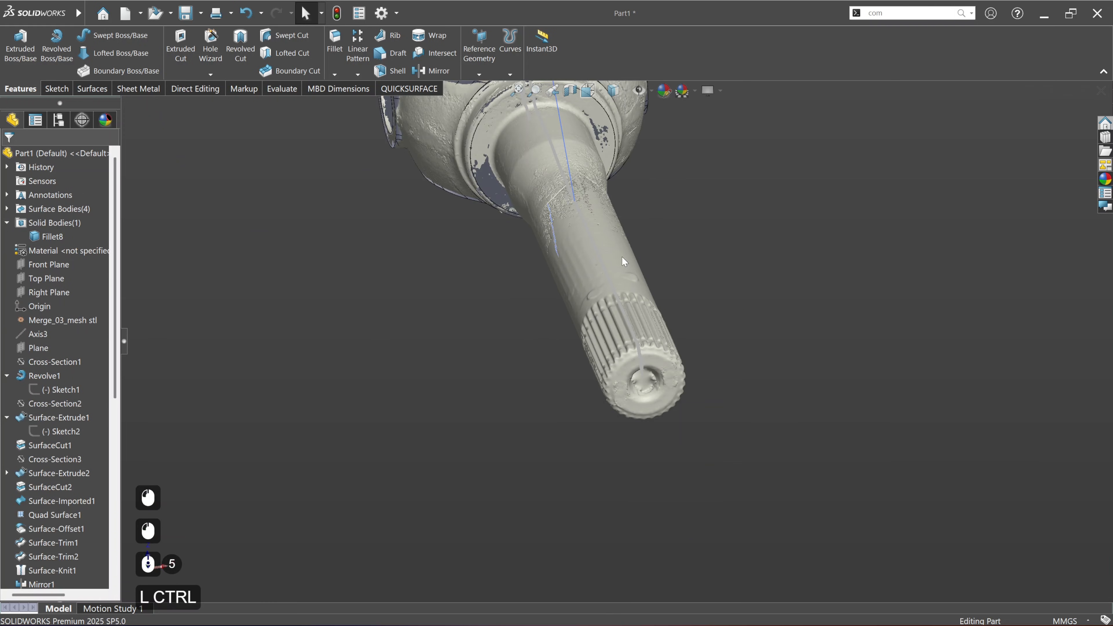
pyautogui.keyDown('ctrl'); pyautogui.moveTo(605, 193); pyautogui.dragTo(632, 310, button='middle'); pyautogui.keyUp('ctrl')
pyautogui.click(610, 240)
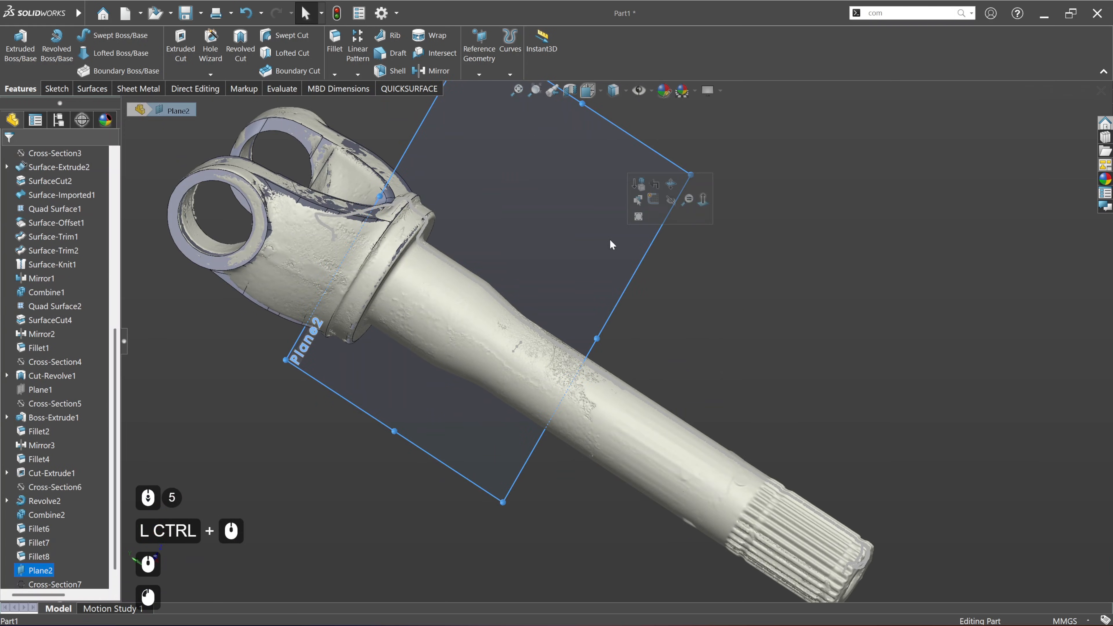
pyautogui.click(654, 200)
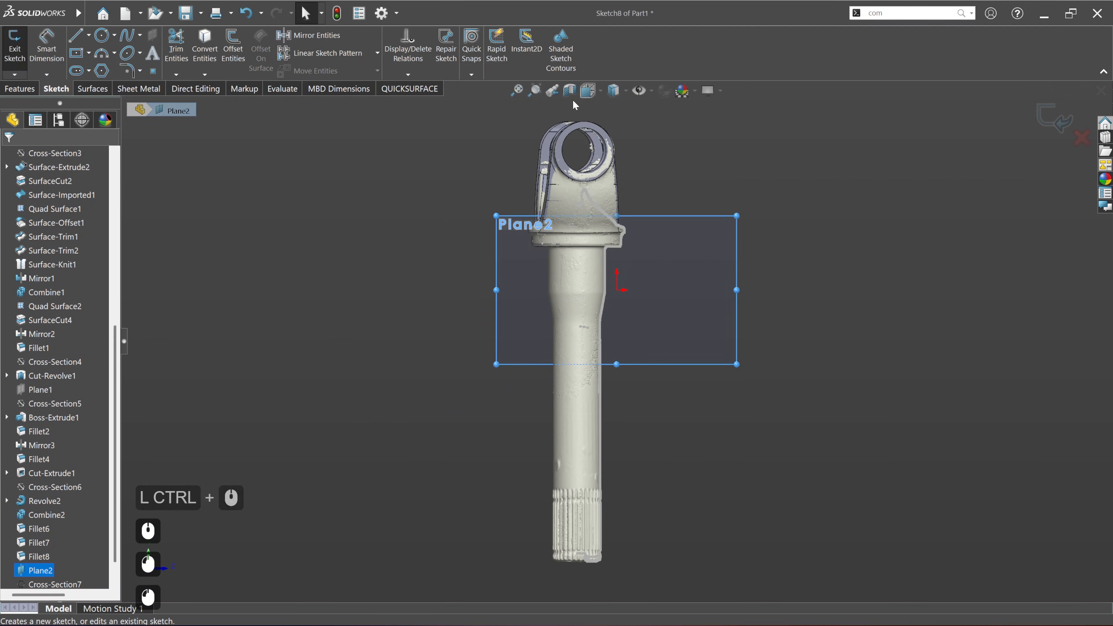
pyautogui.click(569, 91)
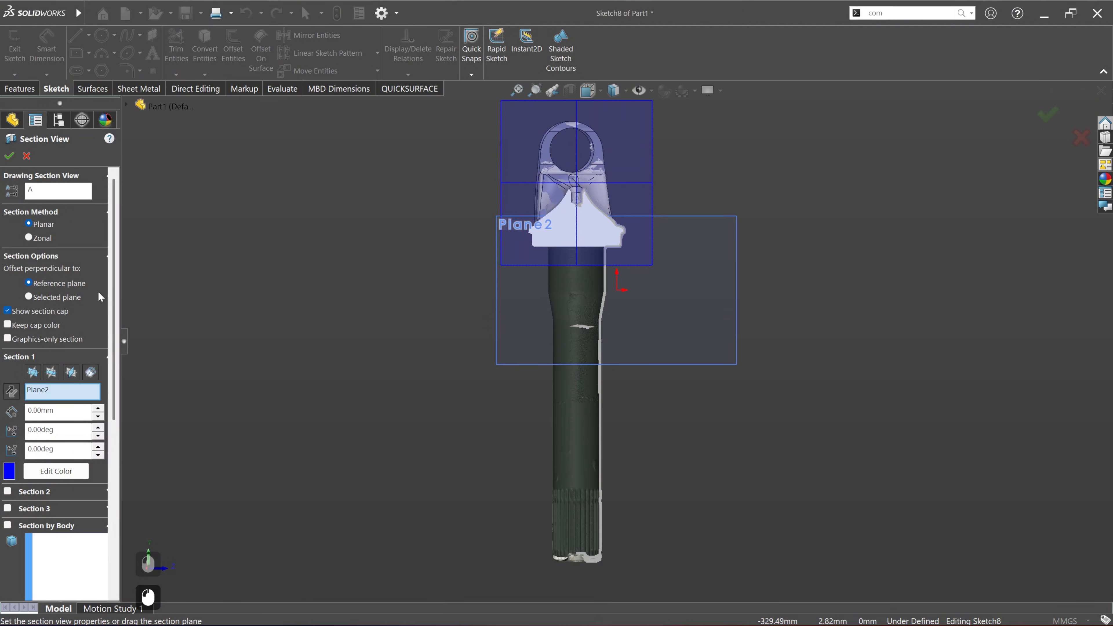
pyautogui.click(9, 156)
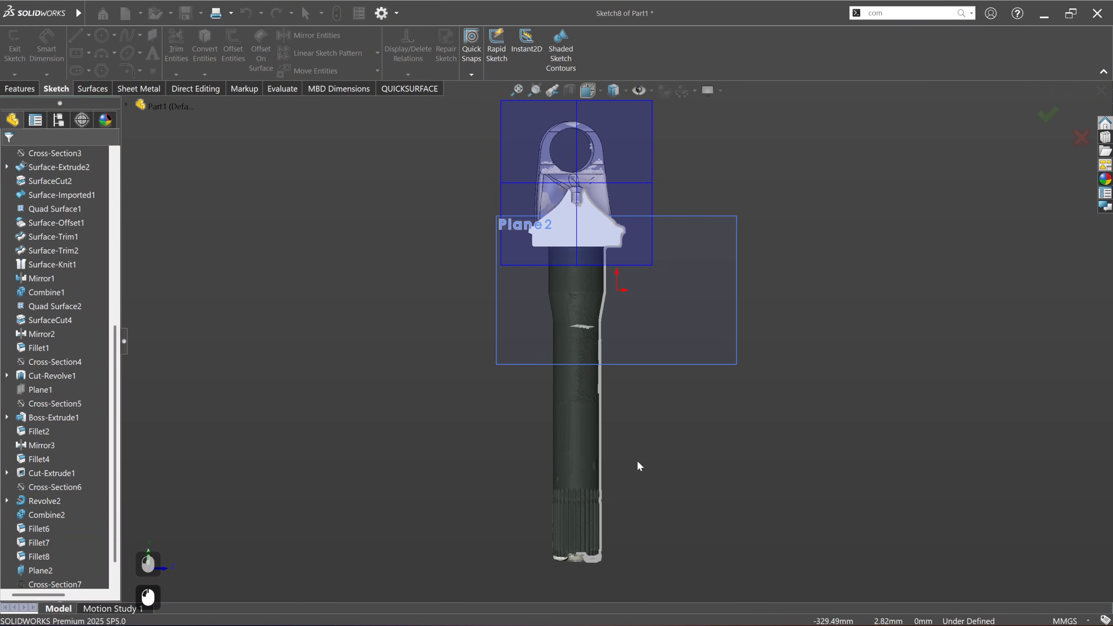
# Step: Hide Plane2 while keeping the sketch open
pyautogui.scroll(-2, 660, 268)
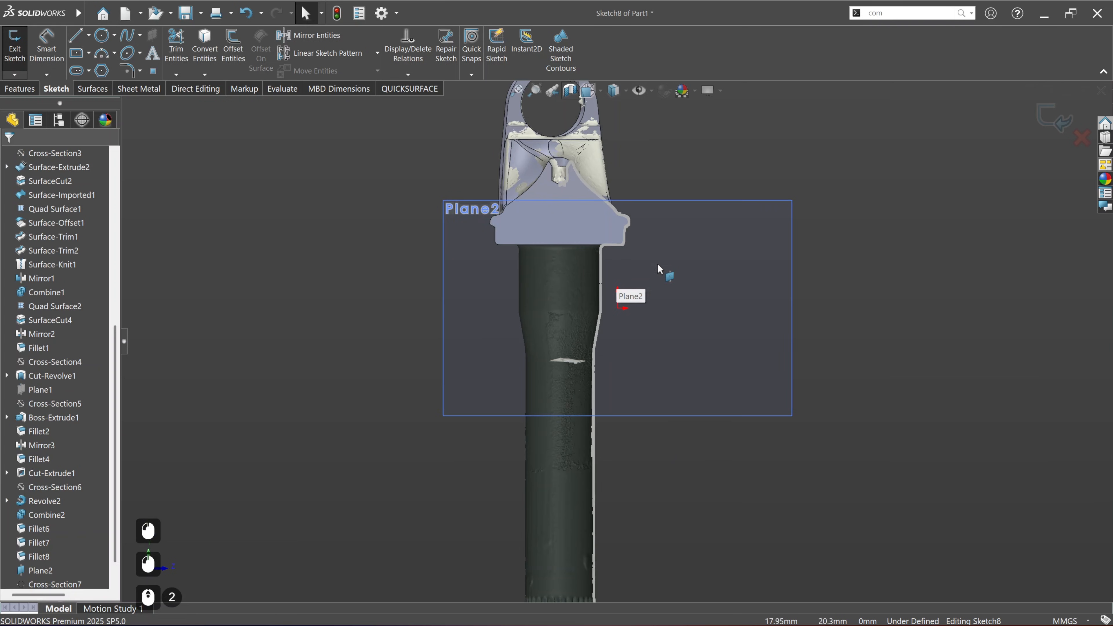
pyautogui.scroll(-6, 44, 504)
pyautogui.rightClick(43, 541)
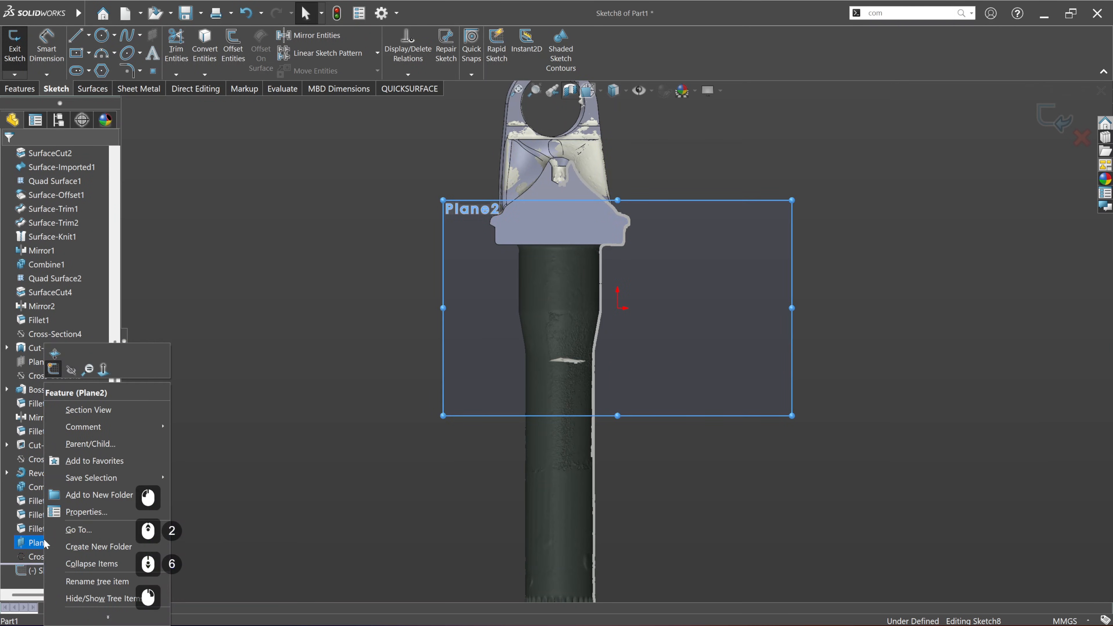
pyautogui.click(71, 371)
pyautogui.click(722, 350)
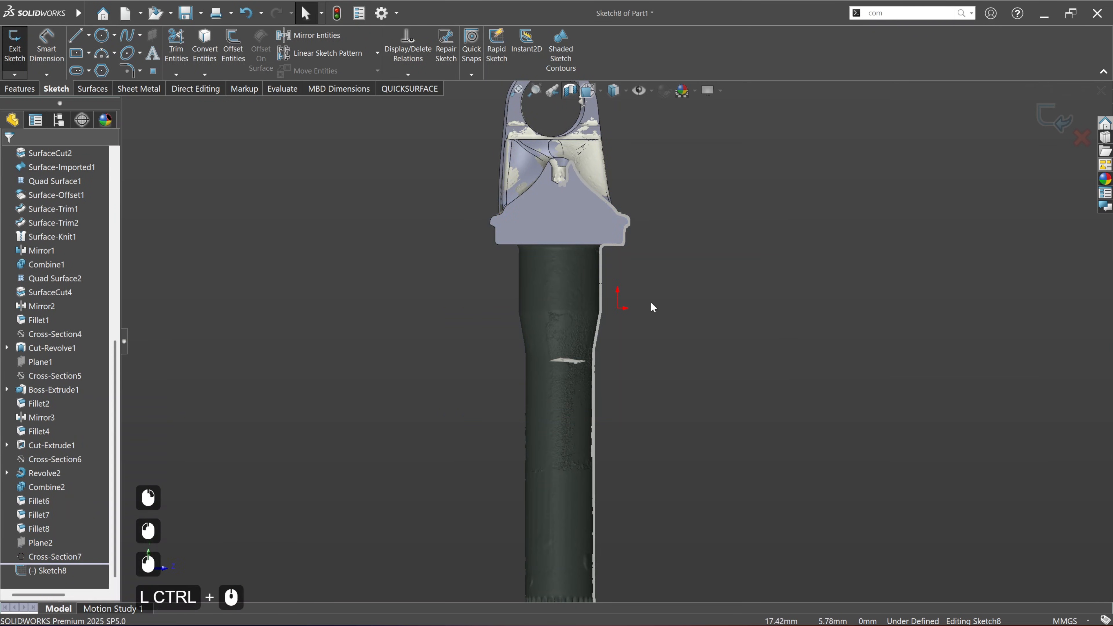
# Step: Fit a sketch line to the scan section along the straight shaft portion just below the collar
pyautogui.keyDown('ctrl'); pyautogui.moveTo(651, 302); pyautogui.dragTo(615, 353, button='middle'); pyautogui.keyUp('ctrl')
pyautogui.scroll(1, 570, 325)
pyautogui.scroll(-5, 571, 325)
pyautogui.click(409, 88)
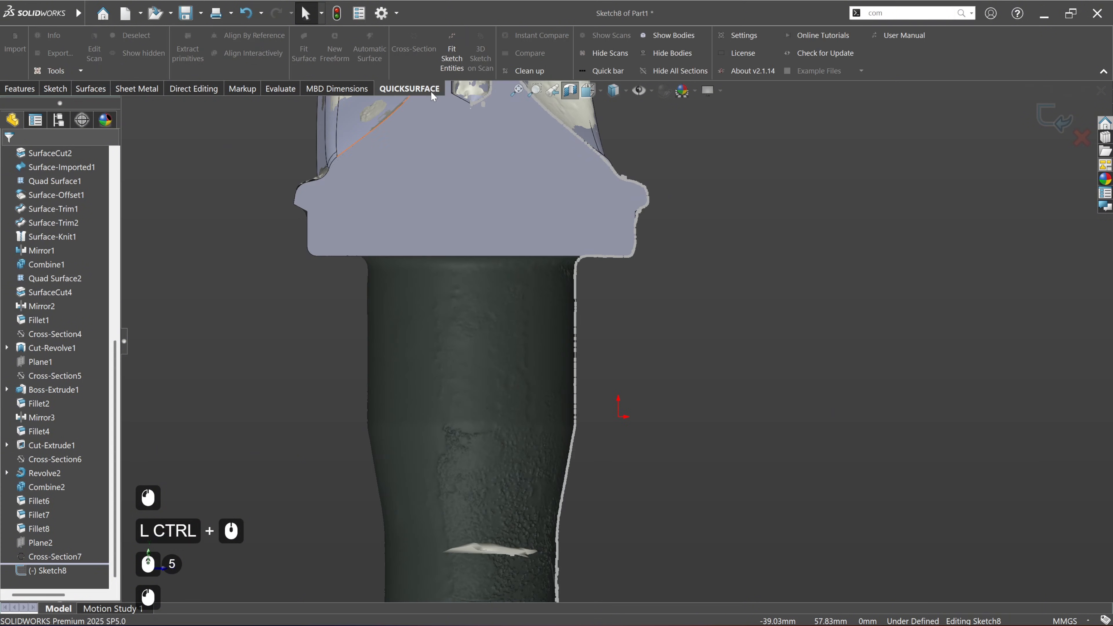
pyautogui.click(454, 54)
pyautogui.keyDown('ctrl'); pyautogui.moveTo(700, 316); pyautogui.dragTo(684, 241, button='middle'); pyautogui.keyUp('ctrl')
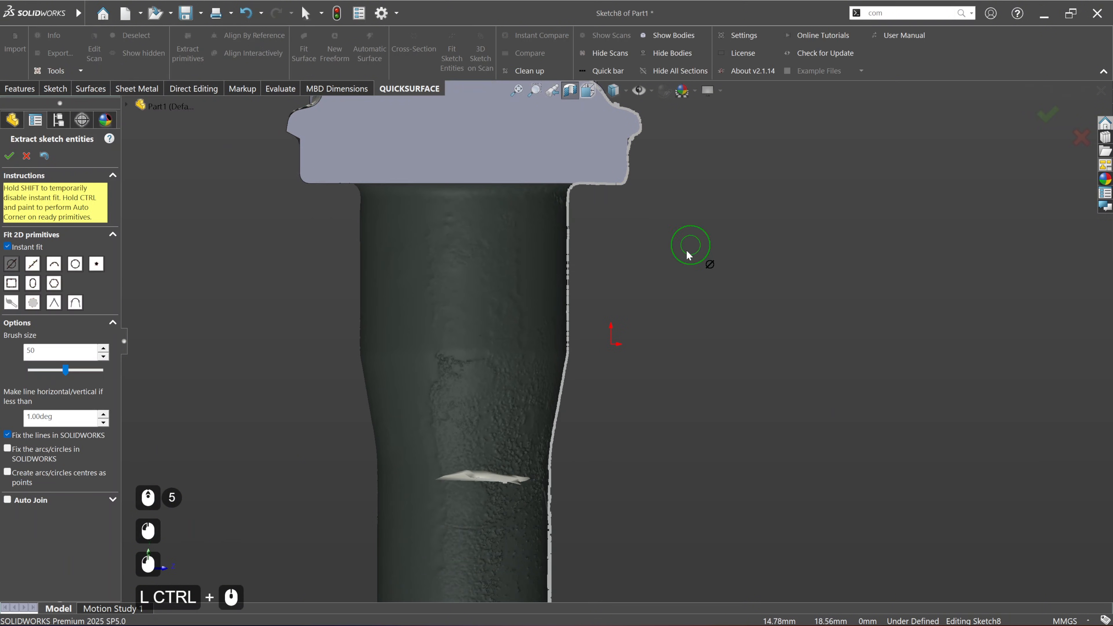
pyautogui.moveTo(577, 219); pyautogui.dragTo(574, 313)
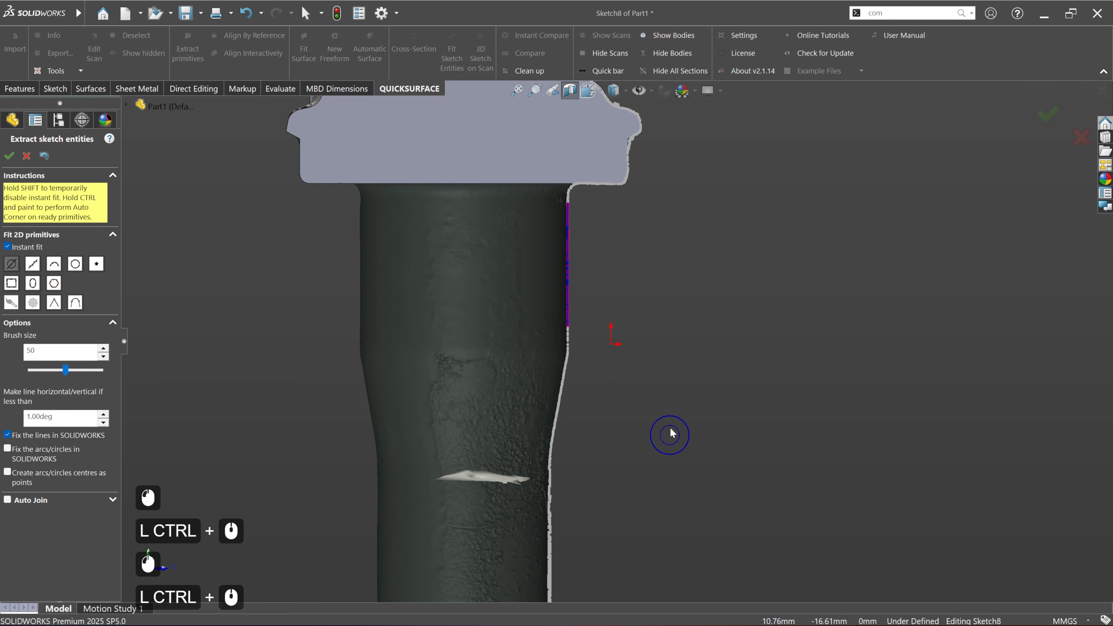
# Step: Fit sketch lines to the tapered transition of the shaft and to the straight portion above the splines
pyautogui.keyDown('ctrl'); pyautogui.moveTo(665, 435); pyautogui.dragTo(652, 337, button='middle'); pyautogui.keyUp('ctrl')
pyautogui.moveTo(542, 318)
pyautogui.mouseDown()
pyautogui.moveTo(549, 293)
pyautogui.moveTo(537, 326)
pyautogui.mouseUp()
pyautogui.scroll(4, 574, 261)
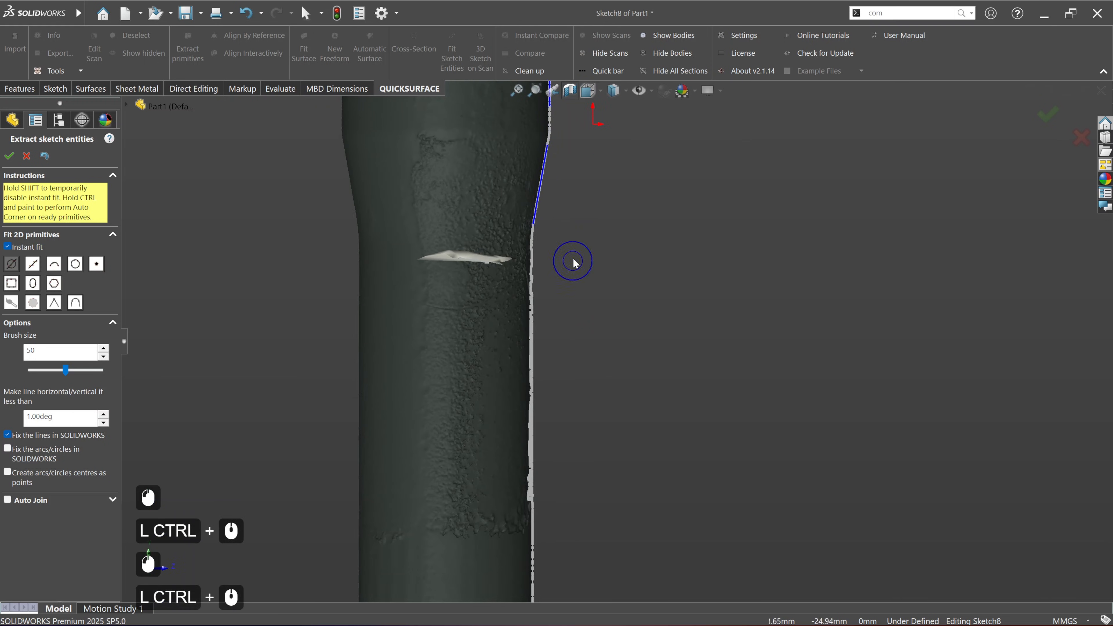
pyautogui.keyDown('ctrl'); pyautogui.moveTo(637, 428); pyautogui.dragTo(560, 442, button='middle'); pyautogui.keyUp('ctrl')
pyautogui.scroll(-2, 559, 443)
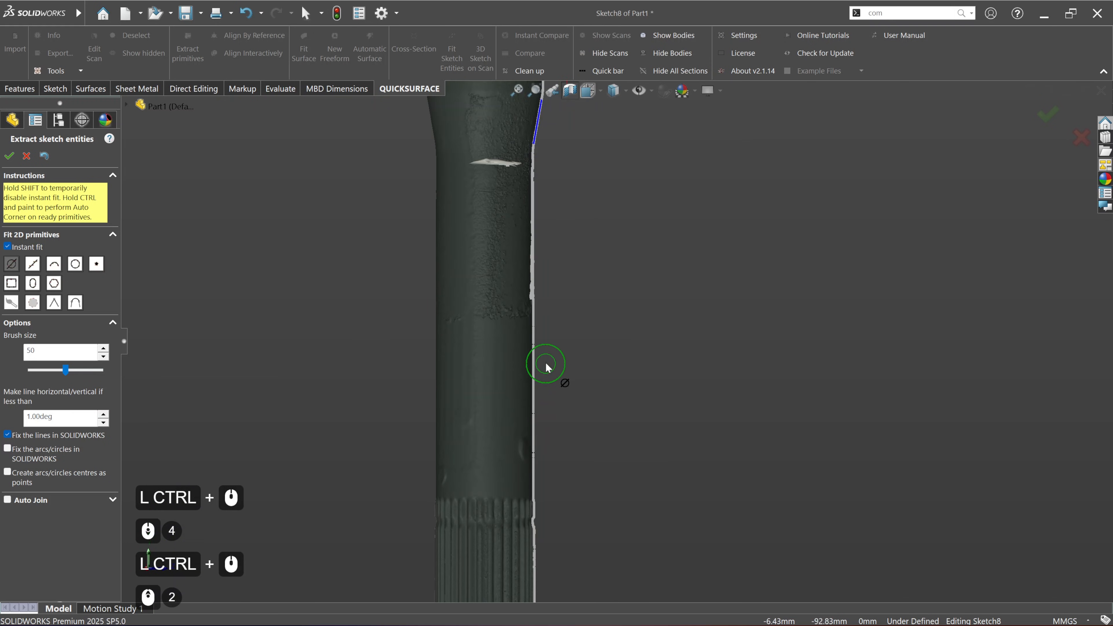
pyautogui.moveTo(548, 352); pyautogui.dragTo(547, 460)
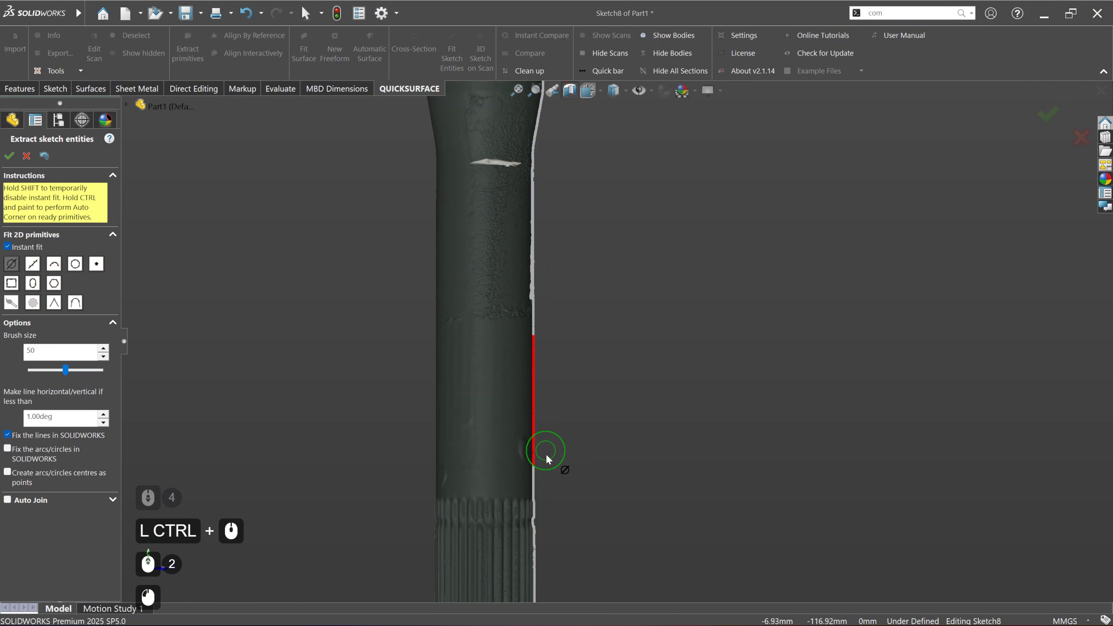
# Step: Join the upper straight line and the taper line with an automatic corner
pyautogui.keyDown('ctrl'); pyautogui.moveTo(599, 333); pyautogui.dragTo(589, 553, button='middle'); pyautogui.keyUp('ctrl')
pyautogui.keyDown('ctrl'); pyautogui.moveTo(540, 309); pyautogui.dragTo(532, 331); pyautogui.keyUp('ctrl')
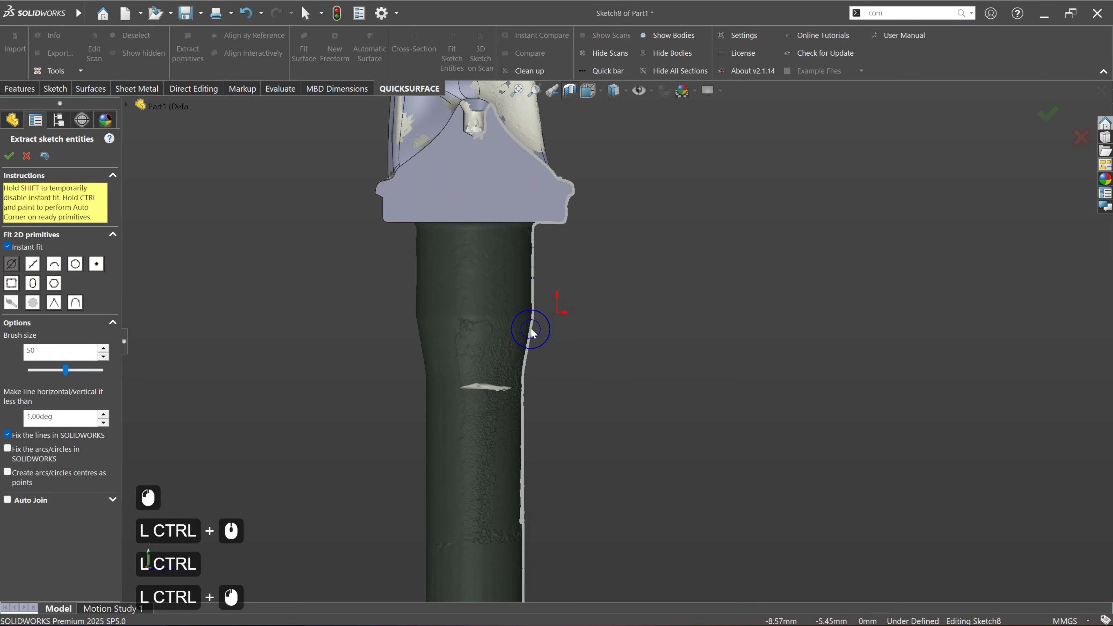
pyautogui.scroll(2, 540, 301)
pyautogui.scroll(-1, 542, 305)
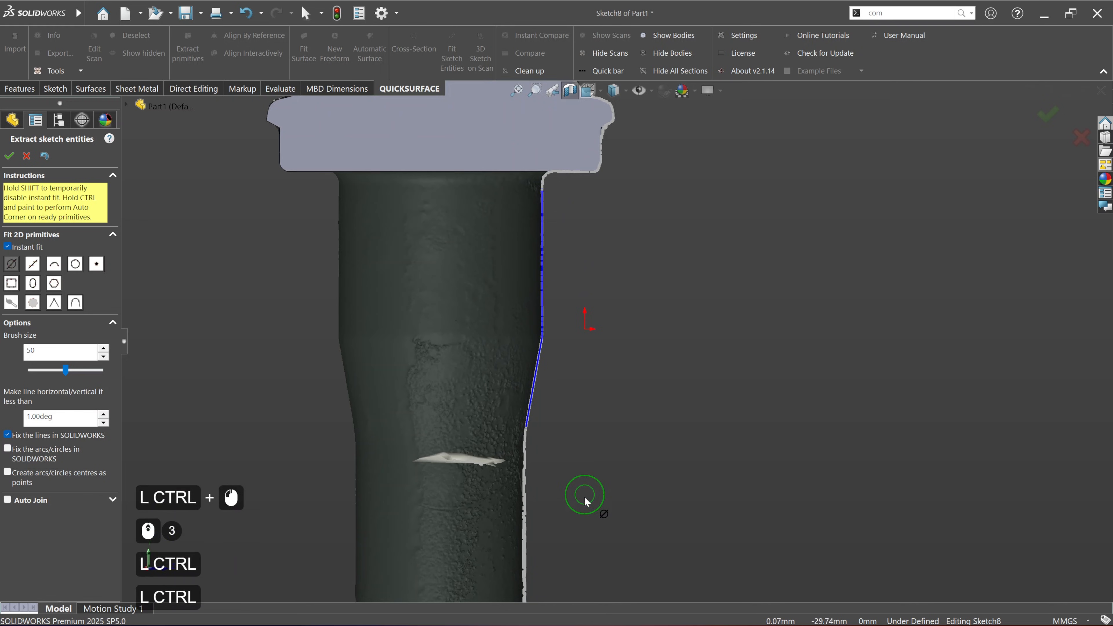
# Step: Join the taper line and the lower straight line with an automatic corner and accept the fitted sketch entities
pyautogui.keyDown('ctrl'); pyautogui.moveTo(583, 500); pyautogui.dragTo(566, 379, button='middle'); pyautogui.keyUp('ctrl')
pyautogui.scroll(2, 567, 379)
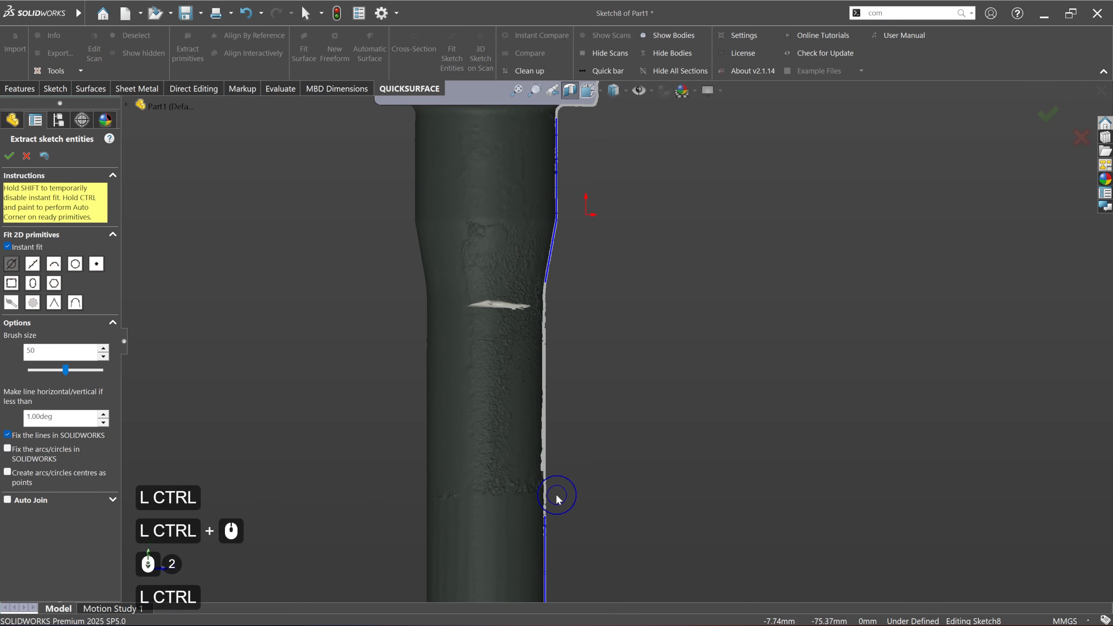
pyautogui.keyDown('ctrl'); pyautogui.click(548, 303); pyautogui.keyUp('ctrl')
pyautogui.scroll(4, 604, 380)
pyautogui.keyDown('ctrl'); pyautogui.moveTo(621, 428); pyautogui.dragTo(596, 454, button='middle'); pyautogui.keyUp('ctrl')
pyautogui.scroll(-4, 582, 442)
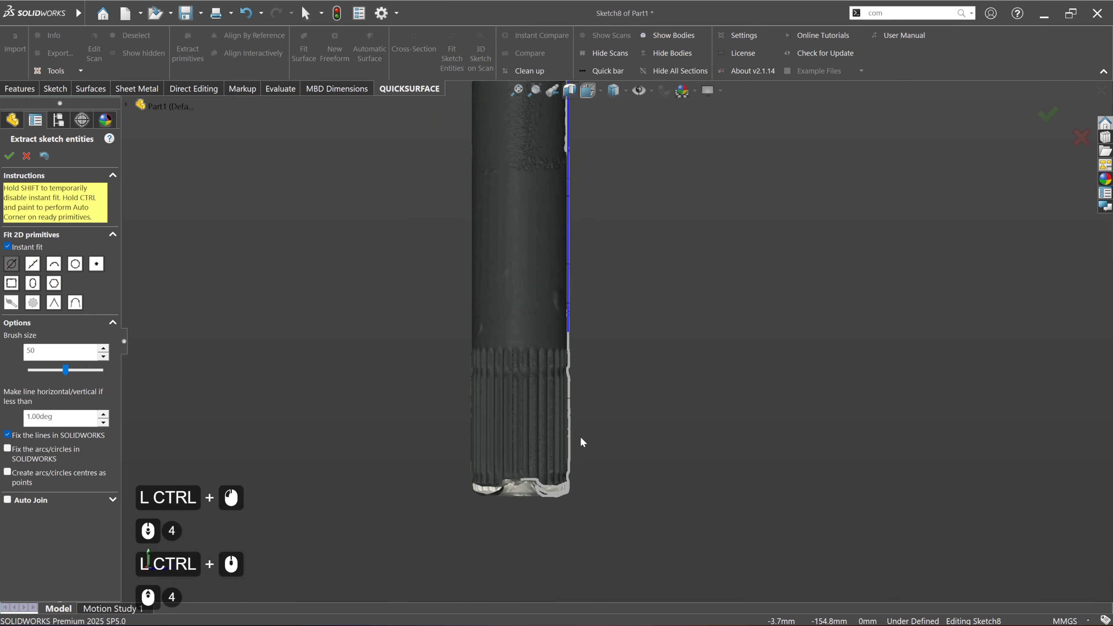
pyautogui.click(9, 156)
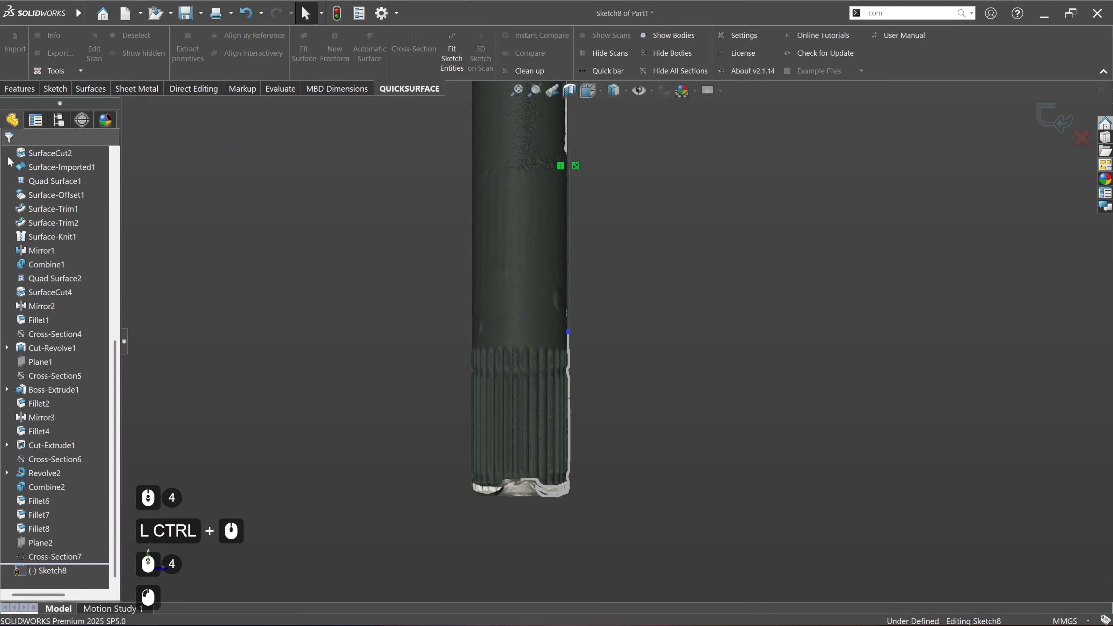
# Step: Try extending the lower straight shaft line down past the splined end
pyautogui.moveTo(568, 332); pyautogui.dragTo(568, 381)
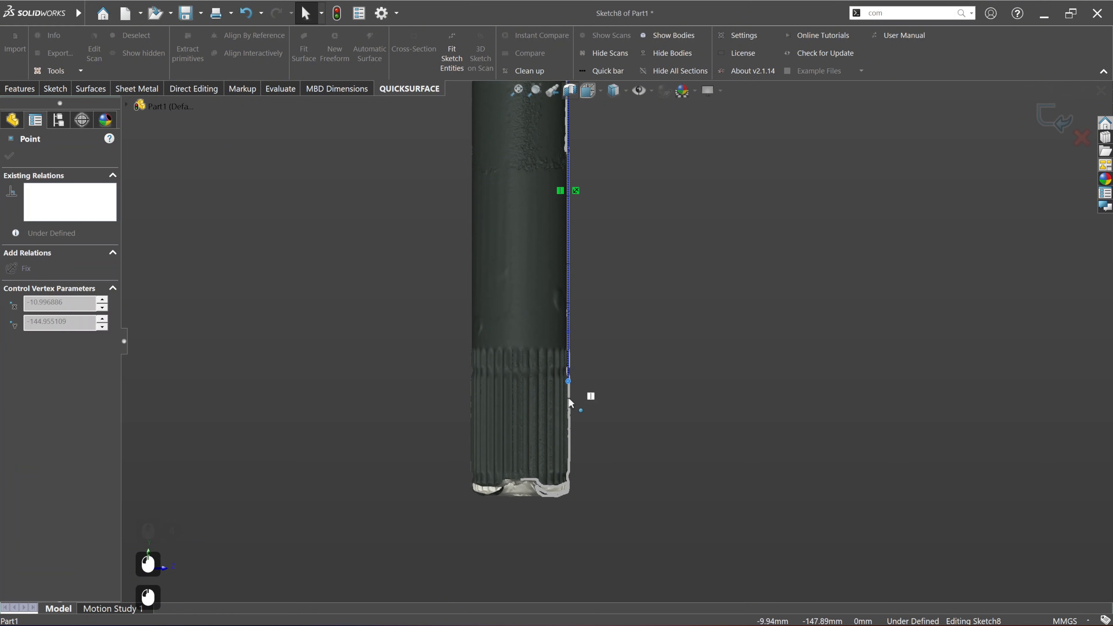
pyautogui.moveTo(568, 506); pyautogui.dragTo(568, 519)
pyautogui.scroll(-5, 574, 407)
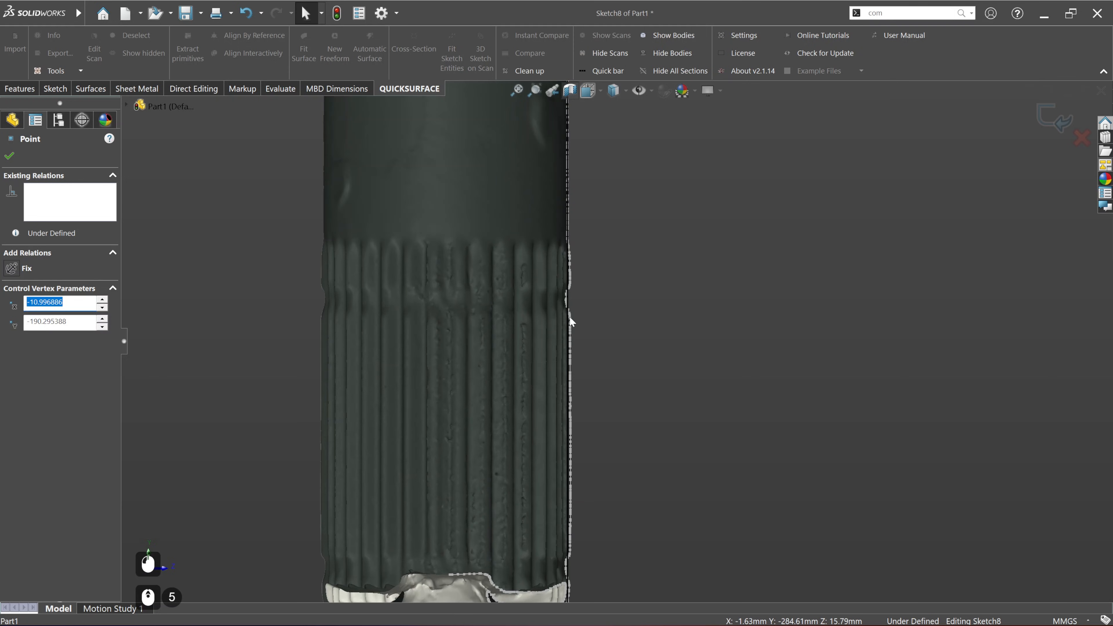
pyautogui.scroll(-4, 575, 393)
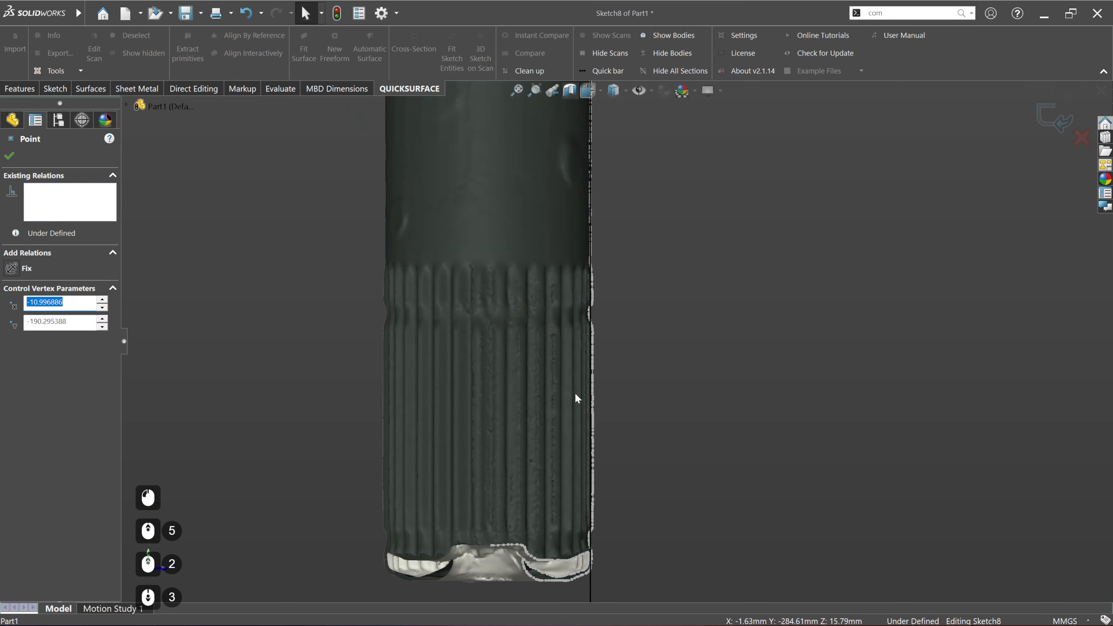
# Step: Shorten the lower straight shaft line so its endpoint sits just above the start of the splines
pyautogui.moveTo(596, 577)
pyautogui.mouseDown()
pyautogui.moveTo(588, 297)
pyautogui.moveTo(598, 254)
pyautogui.mouseUp()
pyautogui.click(675, 343)
pyautogui.moveTo(596, 583); pyautogui.dragTo(603, 518)
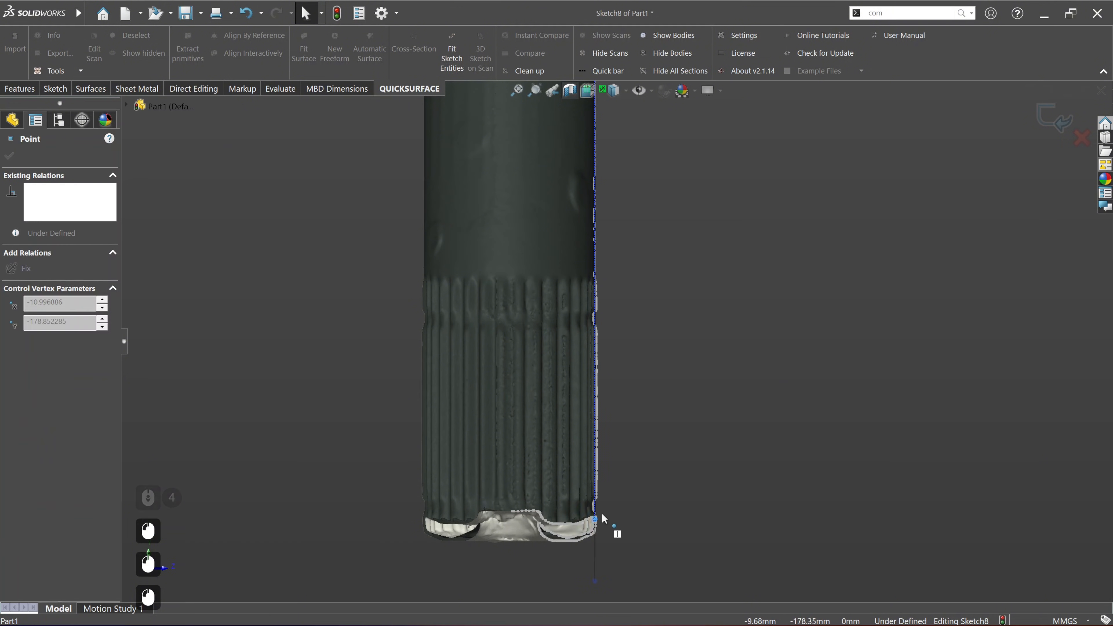
pyautogui.moveTo(608, 272); pyautogui.dragTo(607, 272)
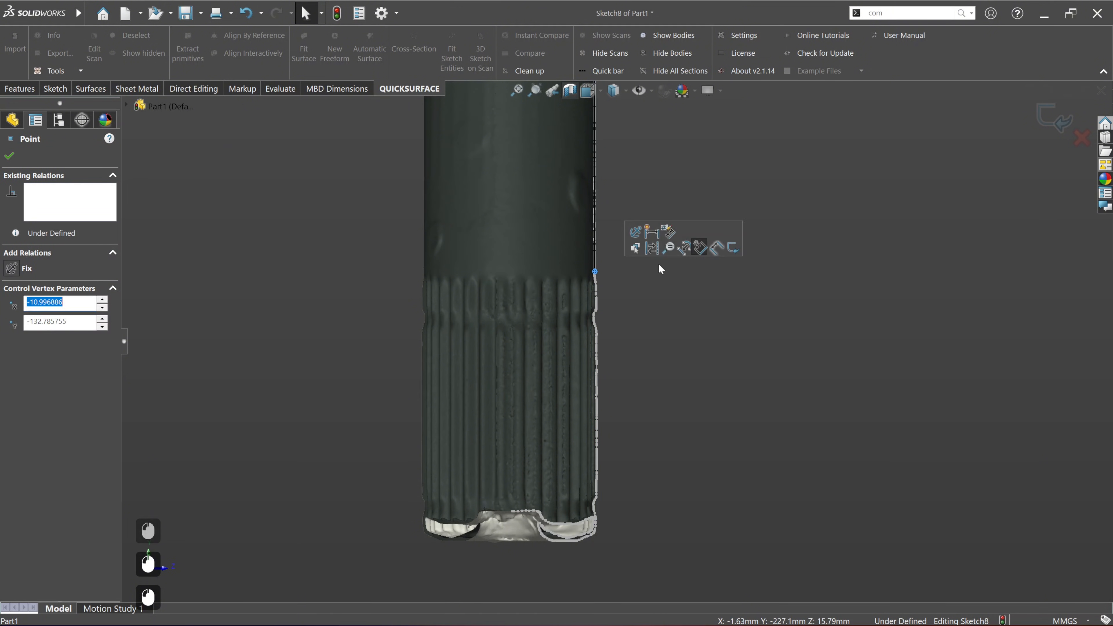
pyautogui.click(629, 325)
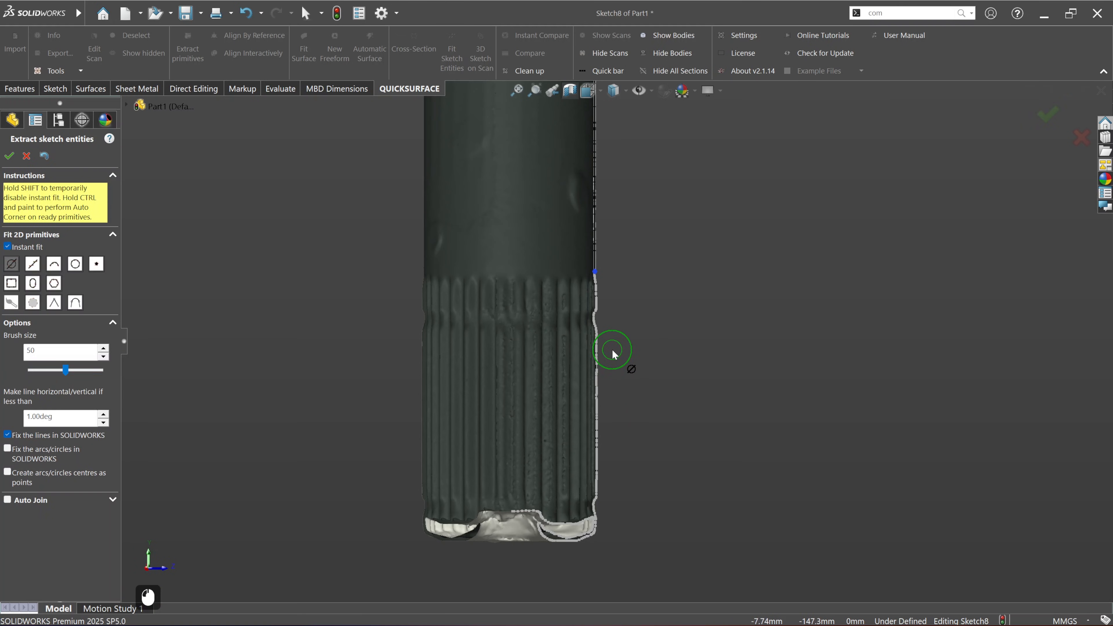
# Step: Fit a straight line along the outer edge of the splines and a short taper line where the splines begin
pyautogui.moveTo(613, 354); pyautogui.dragTo(614, 491)
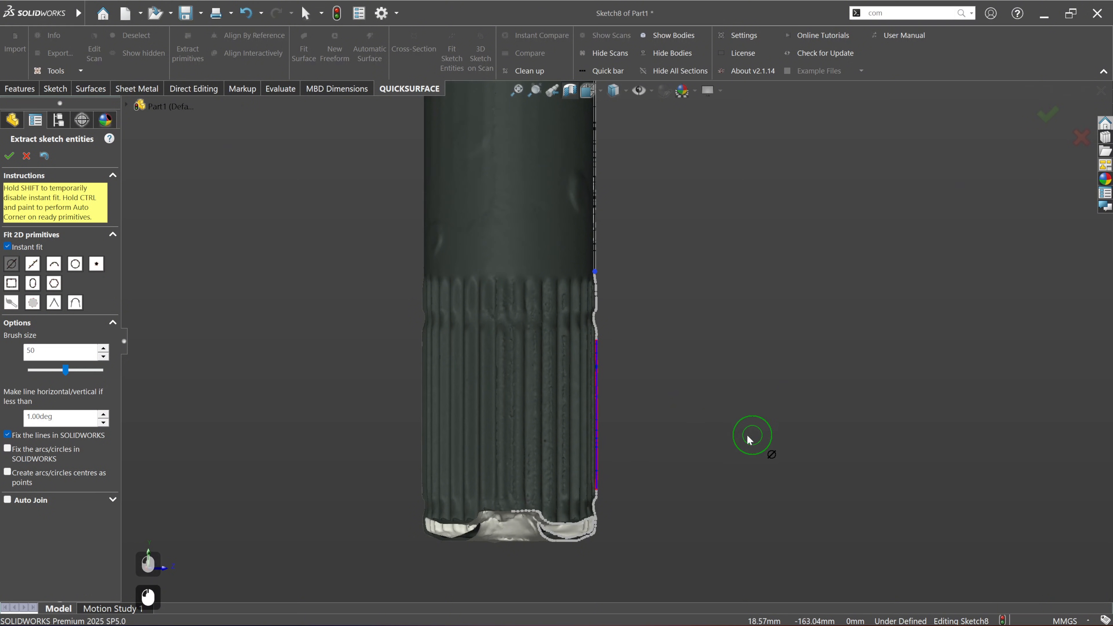
pyautogui.scroll(-8, 597, 264)
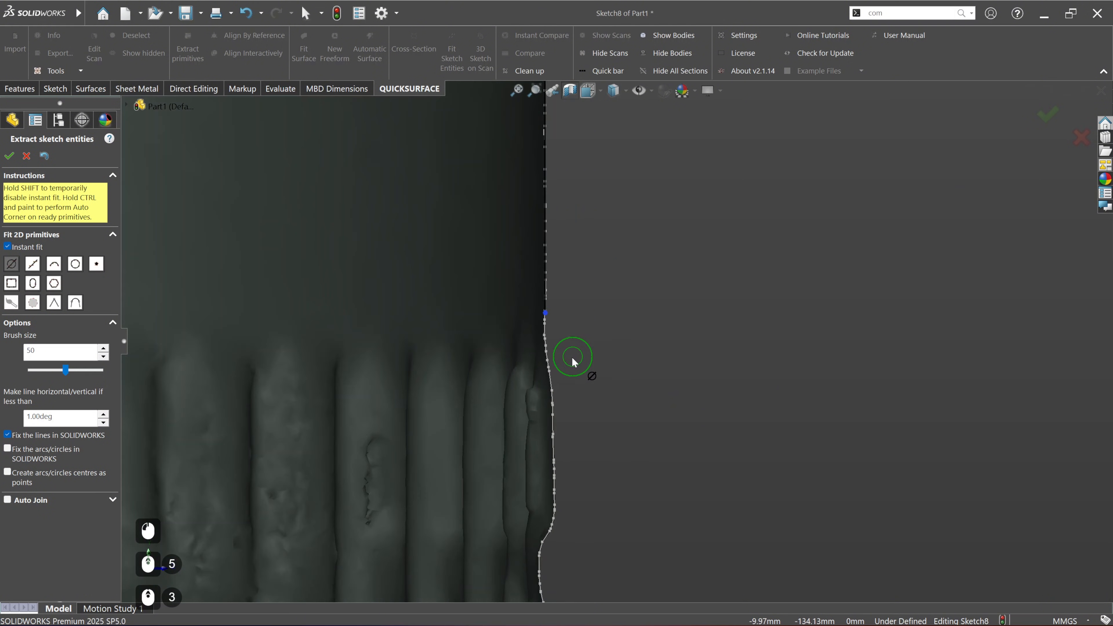
pyautogui.scroll(-2, 573, 361)
pyautogui.moveTo(549, 350); pyautogui.dragTo(551, 359)
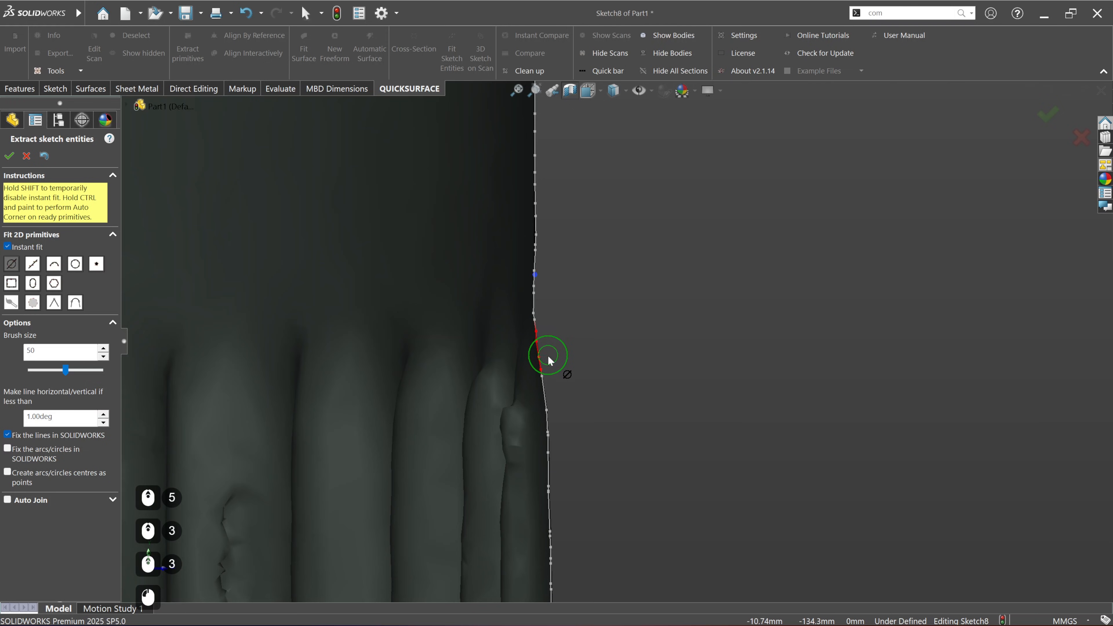
pyautogui.scroll(-4, 637, 358)
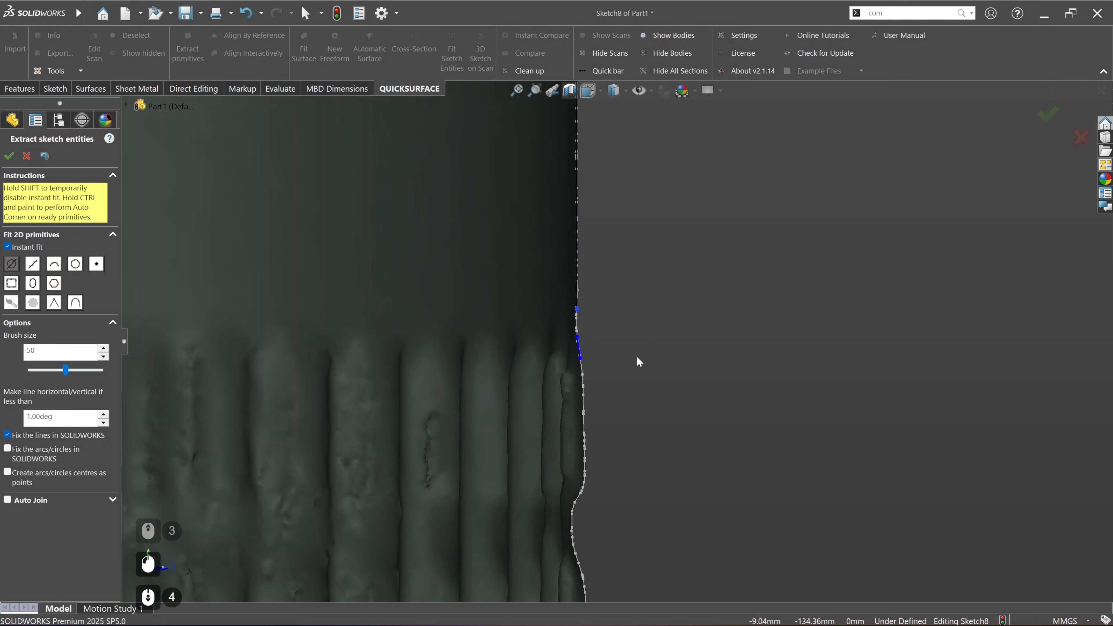
pyautogui.scroll(-3, 548, 422)
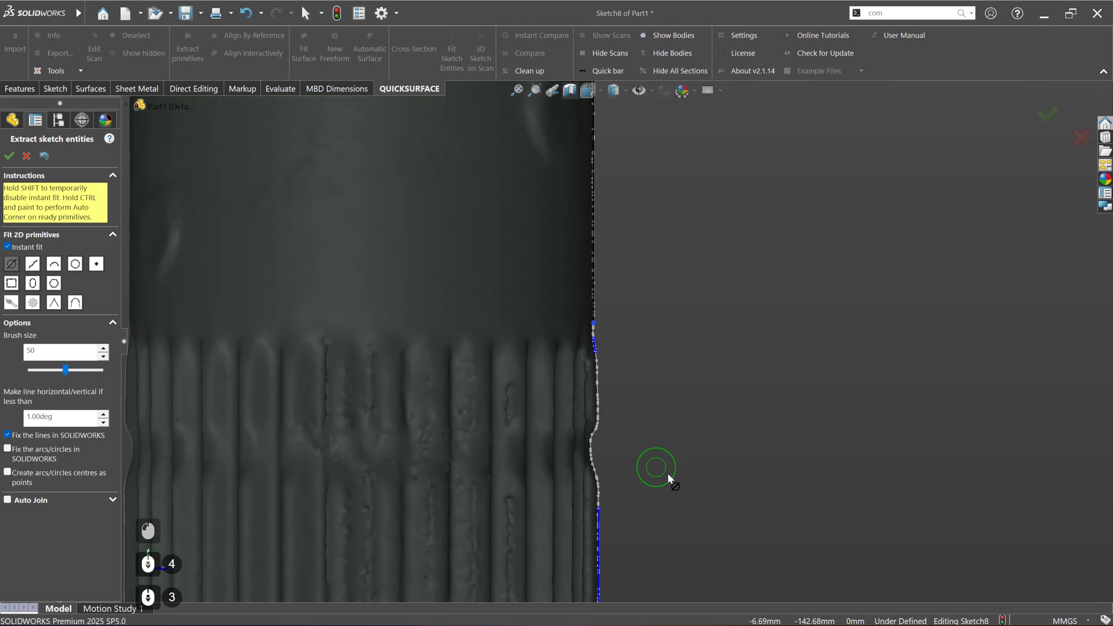
# Step: Join the short taper line and the spline edge line with an automatic corner and accept the fitted sketch entities
pyautogui.keyDown('ctrl'); pyautogui.moveTo(684, 478); pyautogui.dragTo(674, 388, button='middle'); pyautogui.keyUp('ctrl')
pyautogui.keyDown('ctrl'); pyautogui.moveTo(591, 286); pyautogui.dragTo(591, 298); pyautogui.keyUp('ctrl')
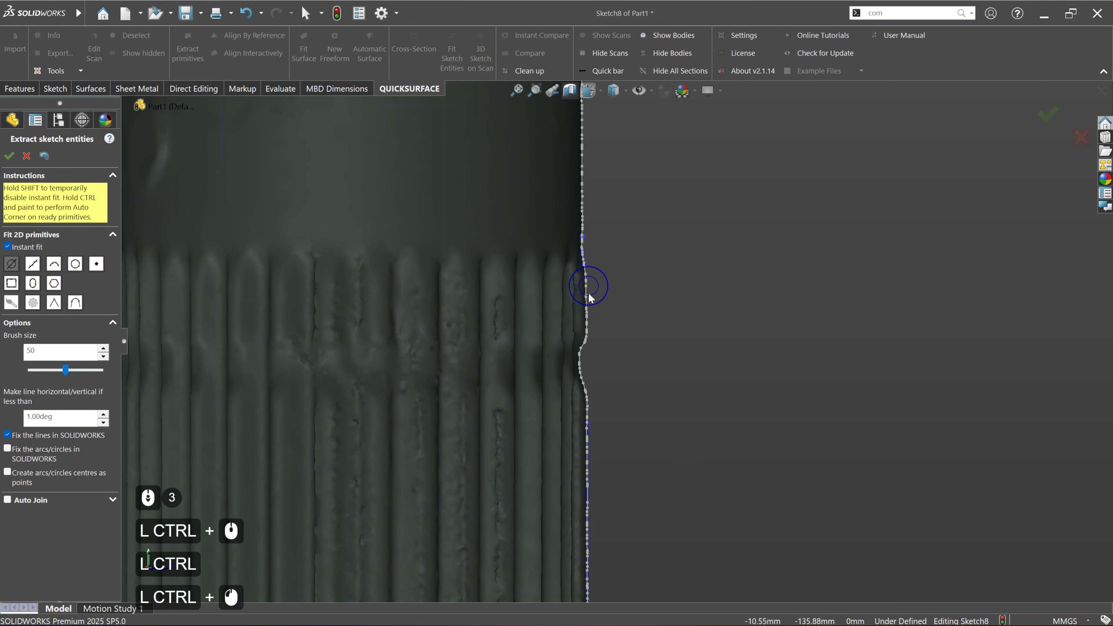
pyautogui.scroll(-4, 624, 359)
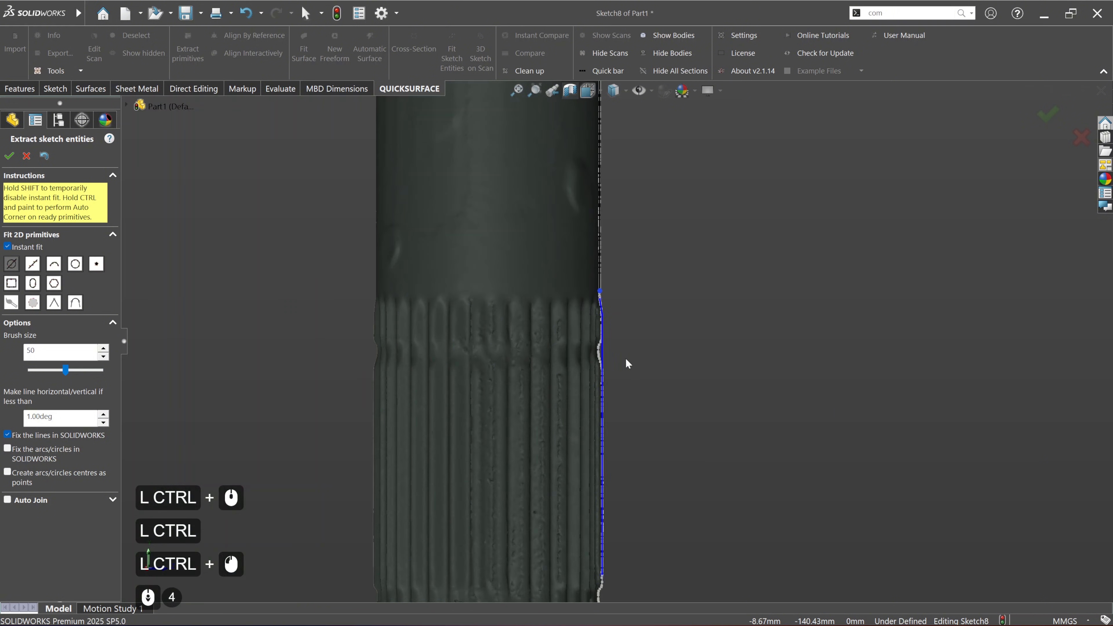
pyautogui.moveTo(626, 365)
pyautogui.keyDown('ctrl'); pyautogui.mouseDown(button='middle')
pyautogui.moveTo(670, 307)
pyautogui.moveTo(662, 261)
pyautogui.mouseUp(button='middle'); pyautogui.keyUp('ctrl')
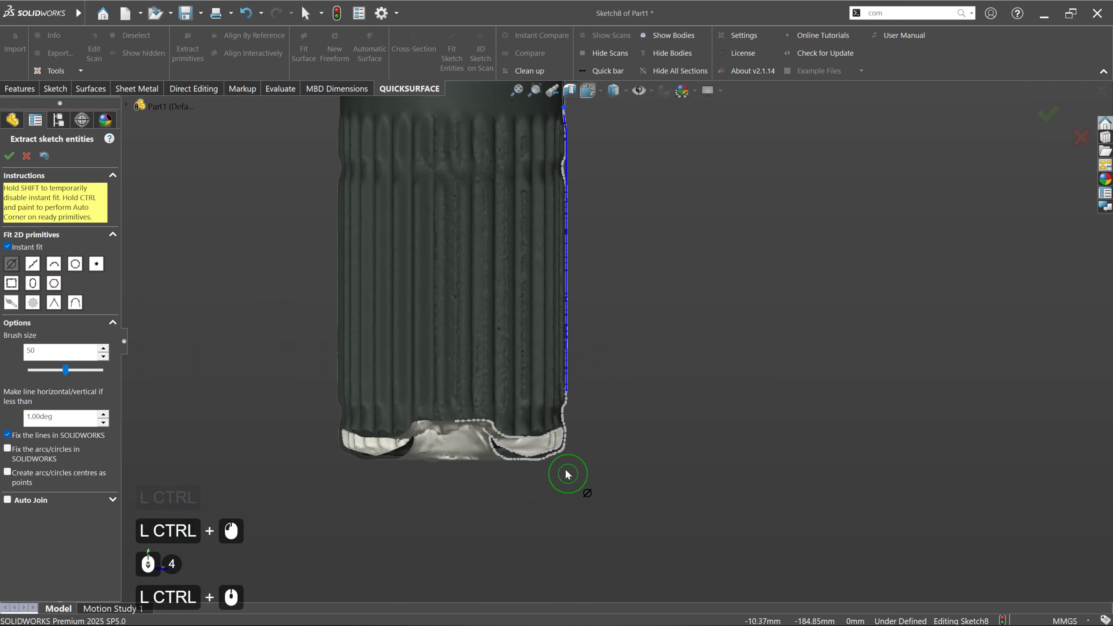
pyautogui.keyDown('ctrl'); pyautogui.moveTo(559, 277); pyautogui.dragTo(554, 491, button='middle'); pyautogui.keyUp('ctrl')
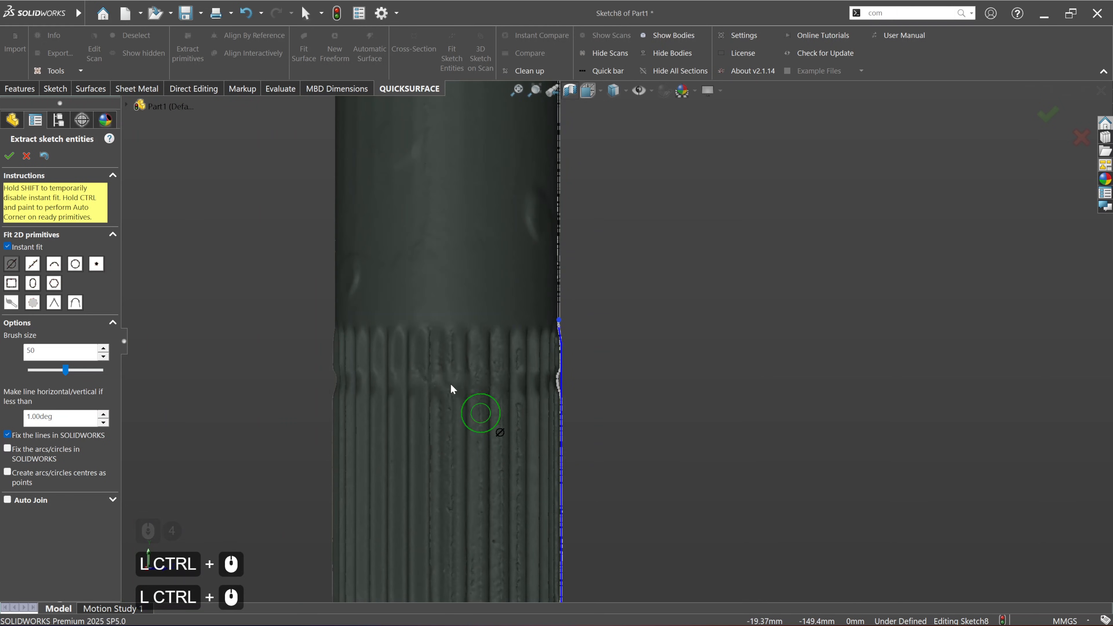
pyautogui.click(8, 157)
# Step: Trim the long lower shaft line and the short taper line at the start of the splines to a corner
pyautogui.scroll(-5, 569, 329)
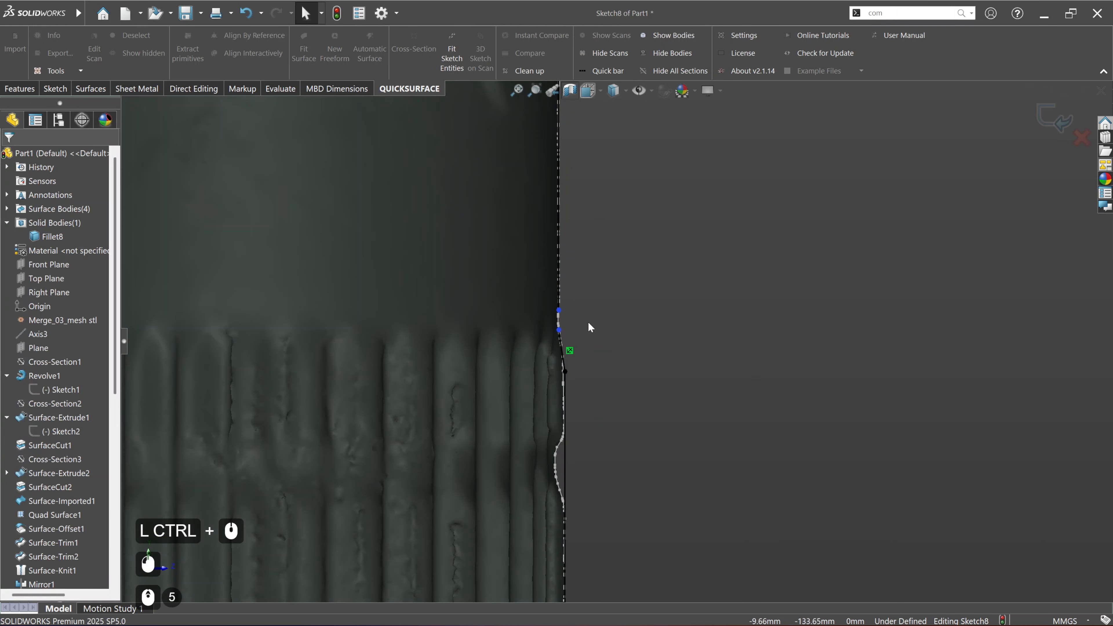
pyautogui.click(56, 88)
pyautogui.click(176, 49)
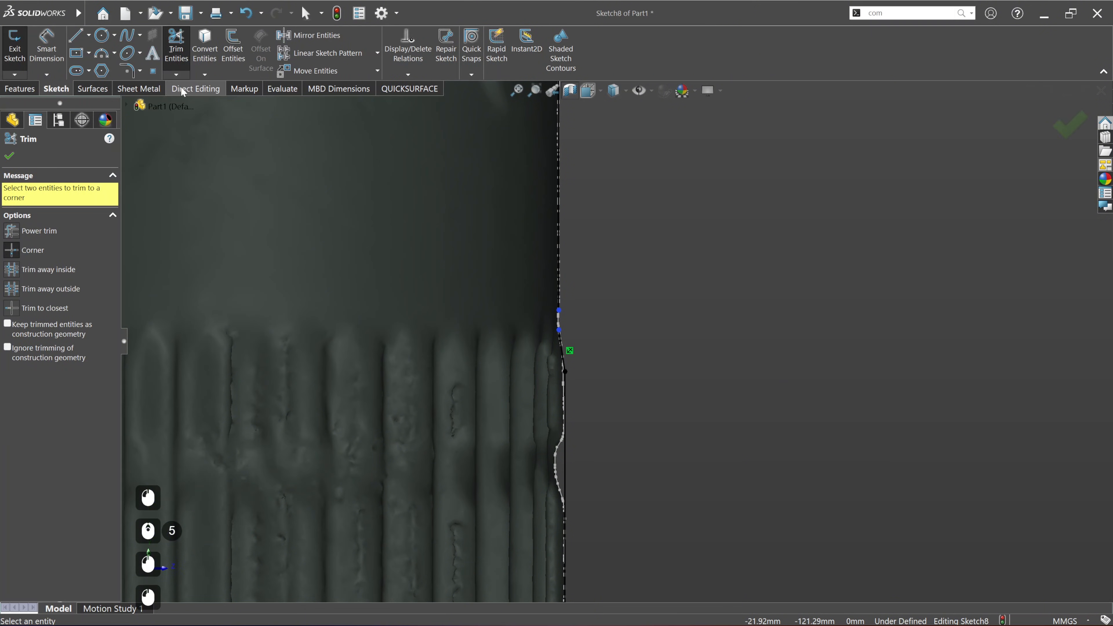
pyautogui.click(559, 298)
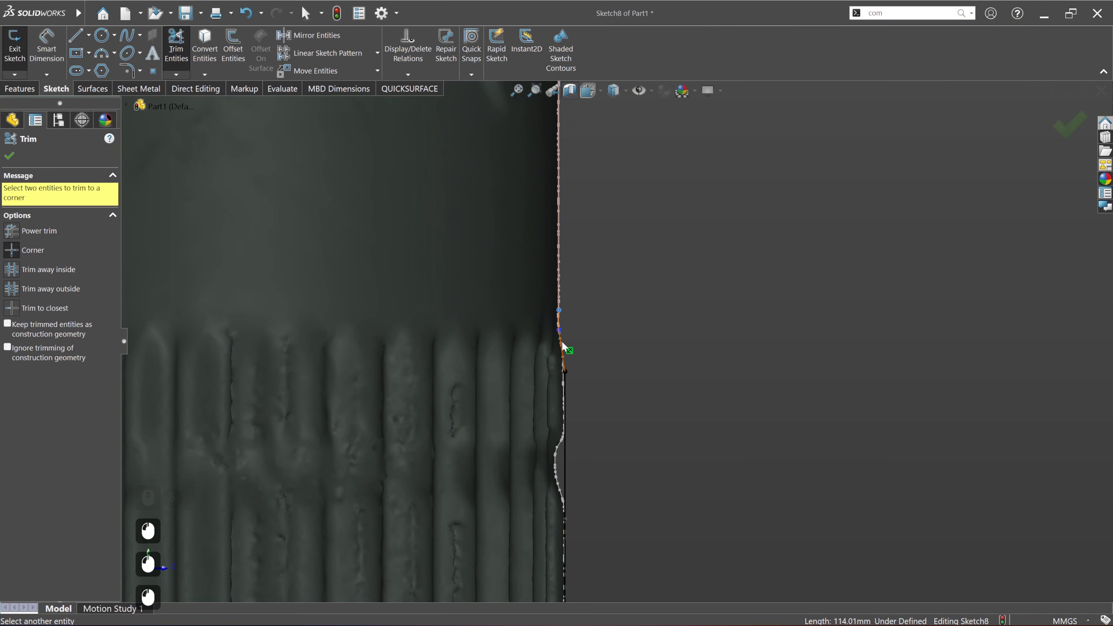
pyautogui.click(562, 342)
pyautogui.scroll(-5, 617, 341)
pyautogui.keyDown('ctrl'); pyautogui.moveTo(663, 453); pyautogui.dragTo(614, 261, button='middle'); pyautogui.keyUp('ctrl')
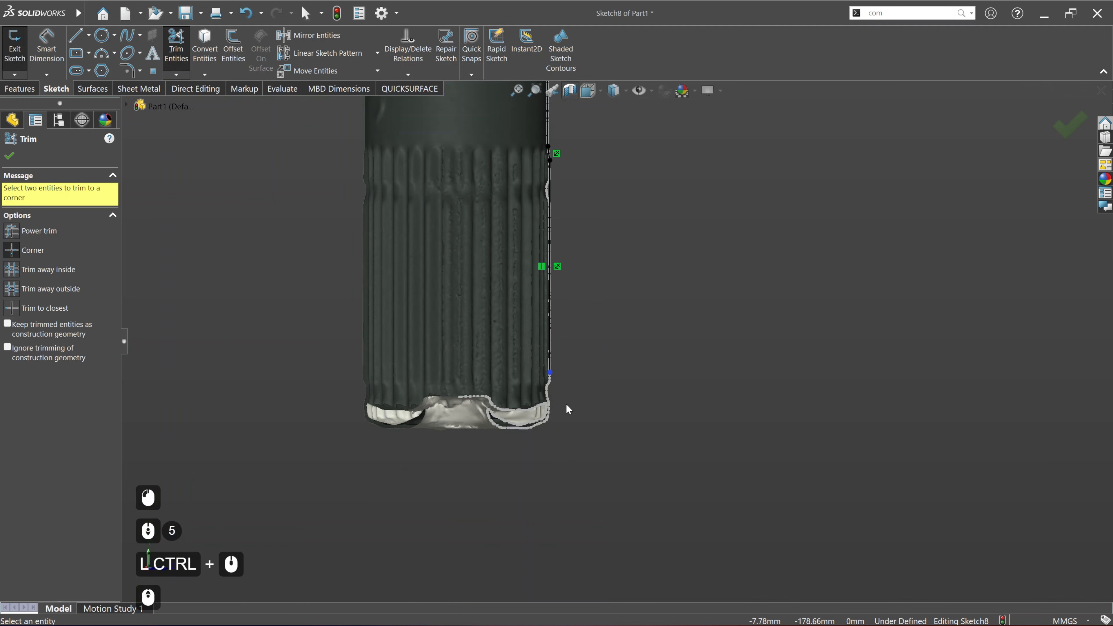
pyautogui.scroll(2, 566, 405)
pyautogui.click(8, 155)
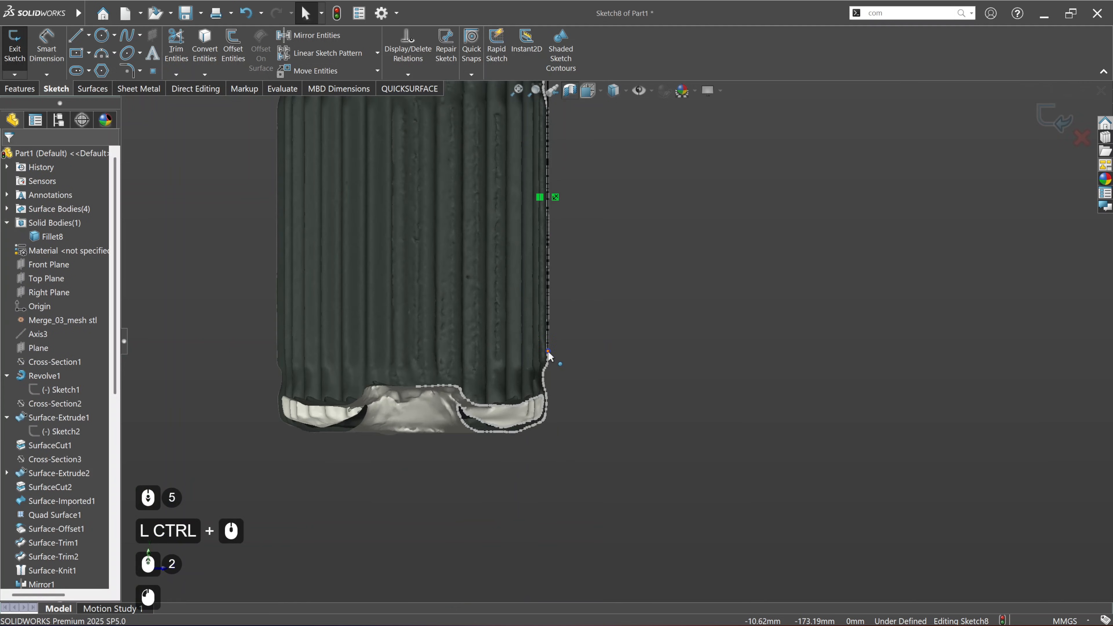
# Step: Extend the spline edge line down past the splined end of the scan
pyautogui.moveTo(548, 351); pyautogui.dragTo(550, 460)
pyautogui.click(660, 322)
pyautogui.scroll(-4, 659, 321)
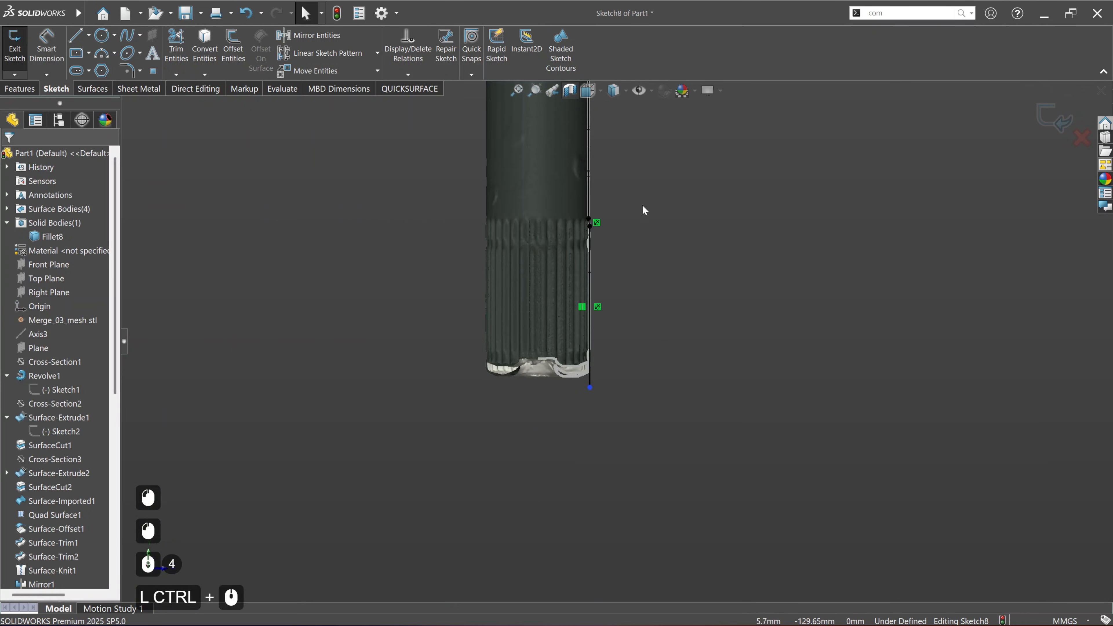
# Step: Extend the upper straight shaft line up into the base of the yoke body
pyautogui.keyDown('ctrl'); pyautogui.moveTo(643, 206); pyautogui.dragTo(622, 404, button='middle'); pyautogui.keyUp('ctrl')
pyautogui.keyDown('ctrl'); pyautogui.moveTo(589, 221); pyautogui.dragTo(582, 487, button='middle'); pyautogui.keyUp('ctrl')
pyautogui.keyDown('ctrl'); pyautogui.moveTo(591, 168); pyautogui.dragTo(598, 357, button='middle'); pyautogui.keyUp('ctrl')
pyautogui.scroll(4, 570, 385)
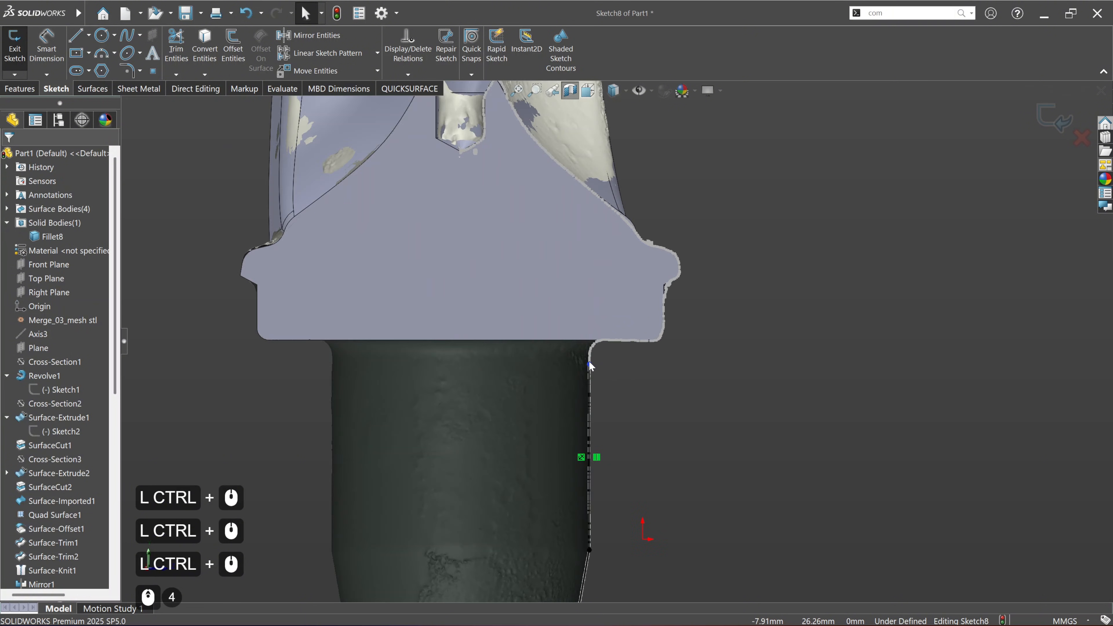
pyautogui.moveTo(589, 361); pyautogui.dragTo(589, 317)
pyautogui.click(662, 397)
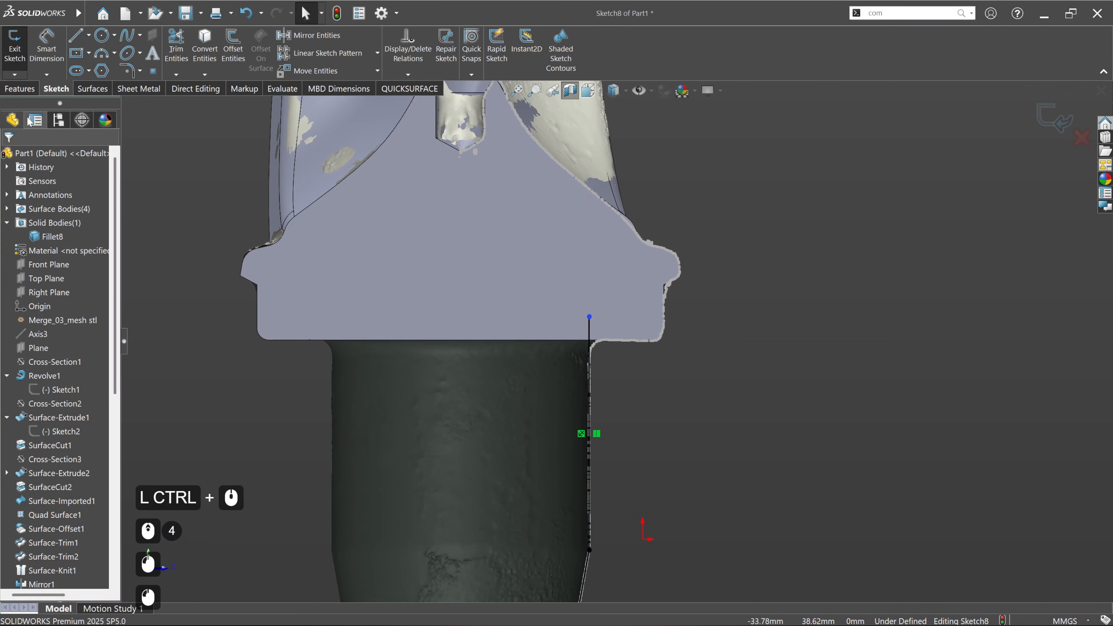
# Step: Show Axis3 and draw a horizontal line about 19 mm long from the profile's upper endpoint to the axis
pyautogui.click(38, 334)
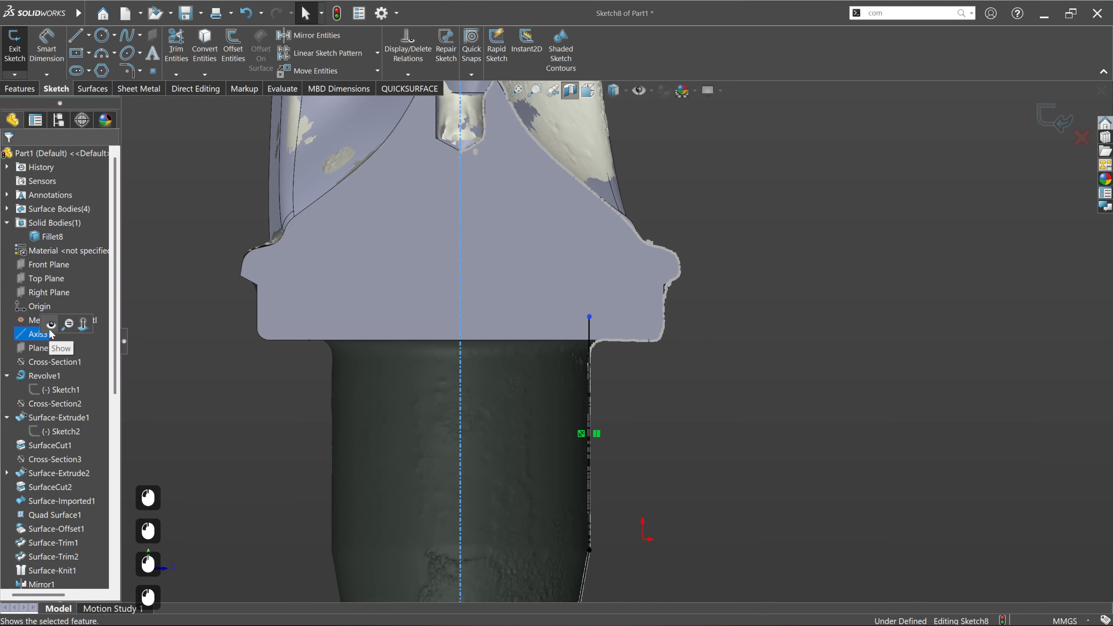
pyautogui.click(75, 35)
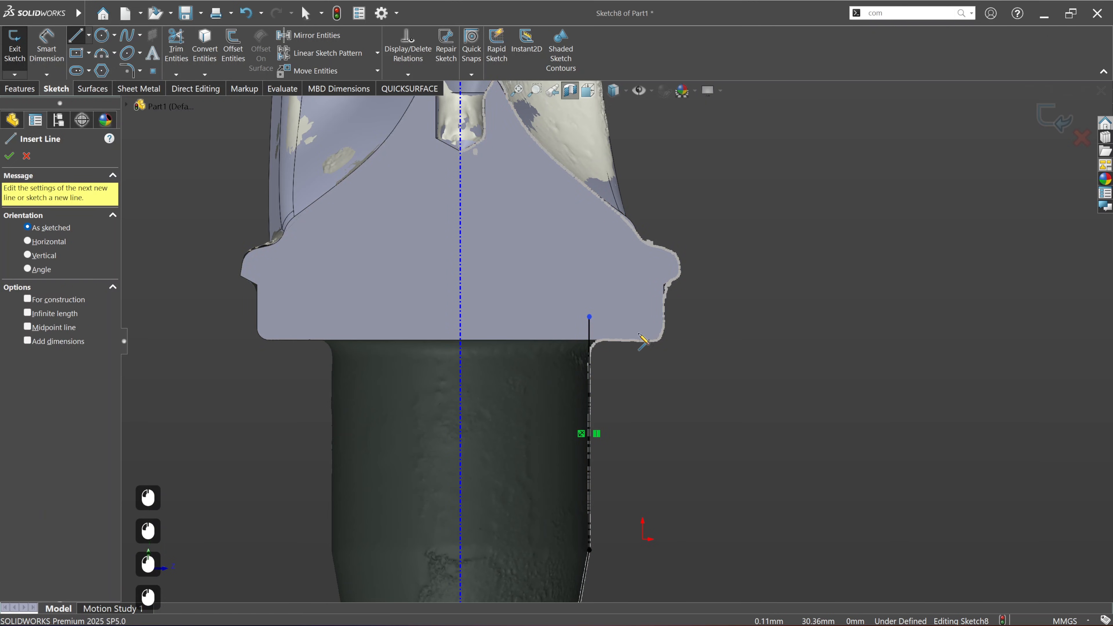
pyautogui.click(589, 317)
pyautogui.click(460, 316)
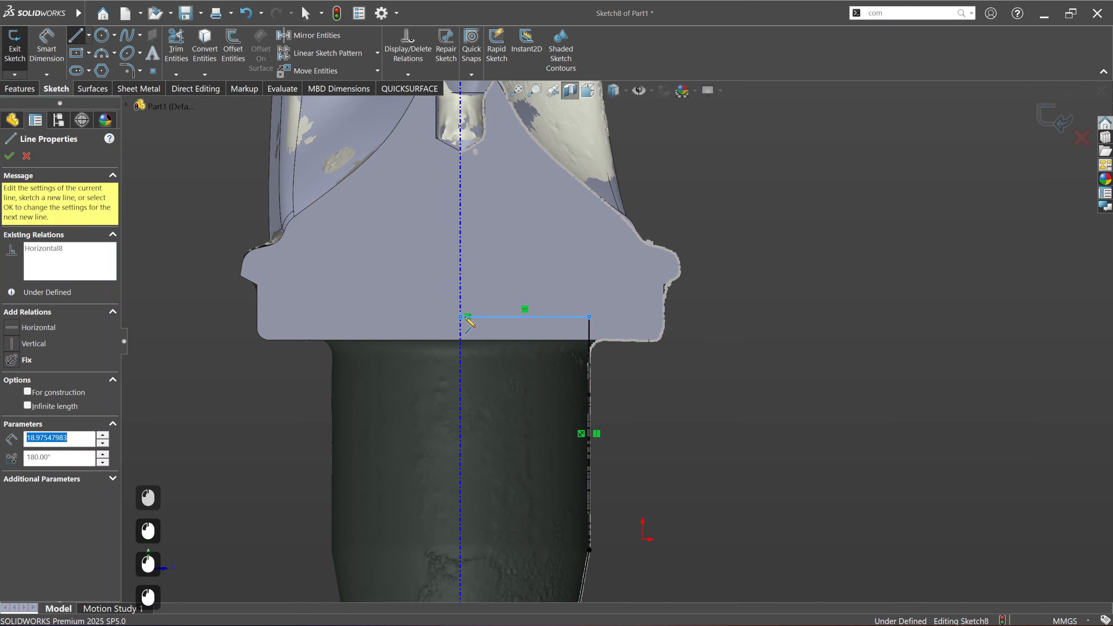
pyautogui.scroll(-5, 604, 375)
pyautogui.press('Escape')
# Step: Fit a horizontal line to the scan cross-section along the bottom face of the splined end and accept it
pyautogui.scroll(-5, 683, 444)
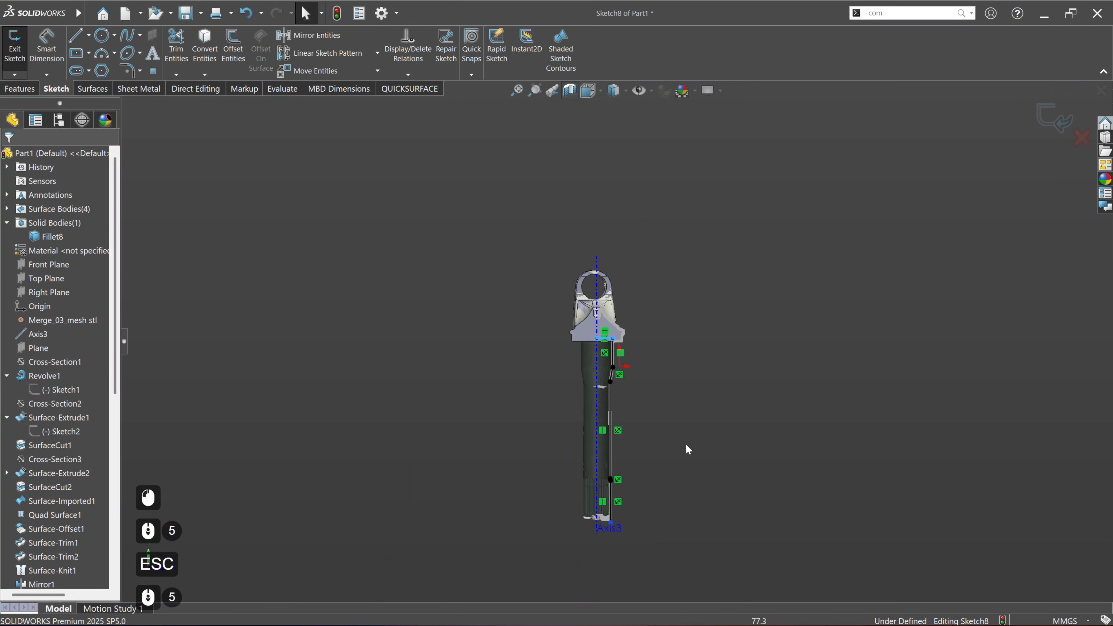
pyautogui.keyDown('ctrl'); pyautogui.moveTo(565, 525); pyautogui.dragTo(526, 444, button='middle'); pyautogui.keyUp('ctrl')
pyautogui.scroll(3, 526, 444)
pyautogui.scroll(4, 549, 444)
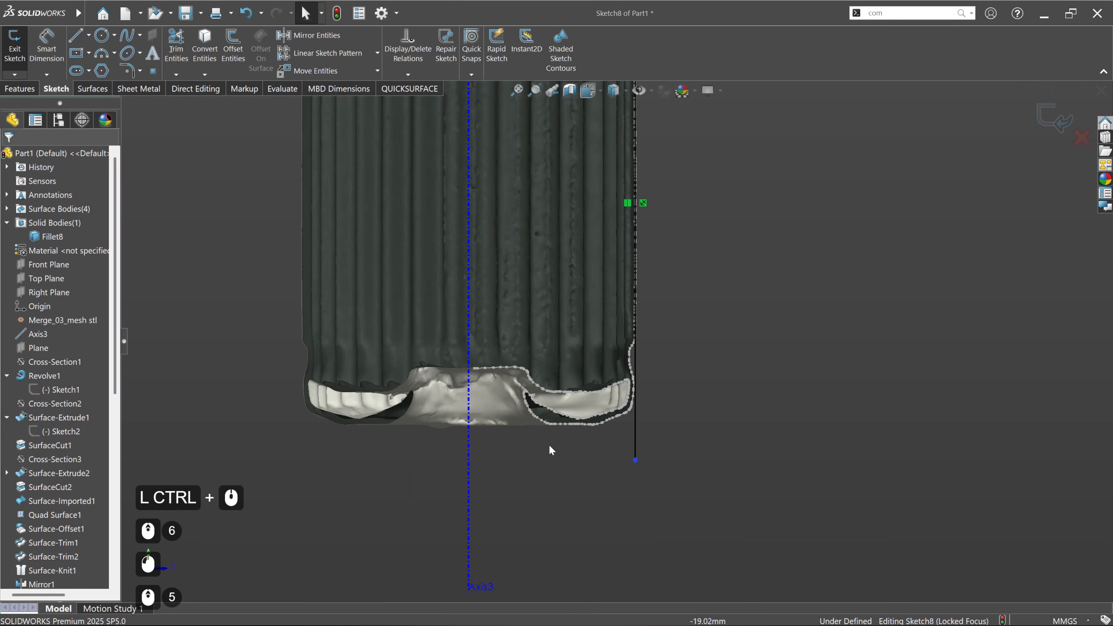
pyautogui.click(416, 89)
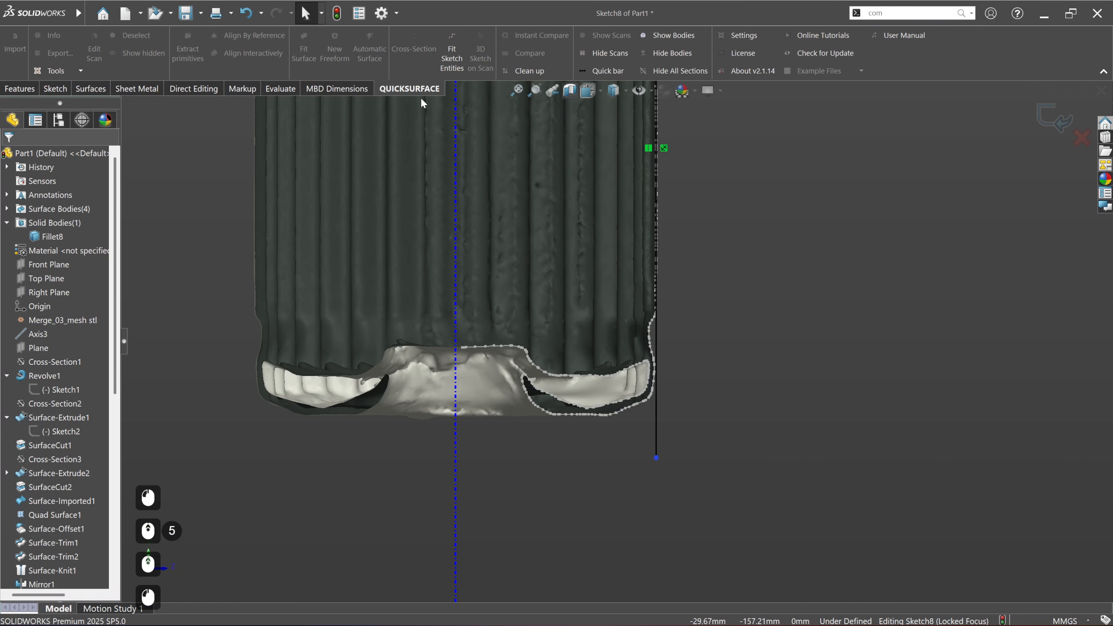
pyautogui.scroll(2, 579, 456)
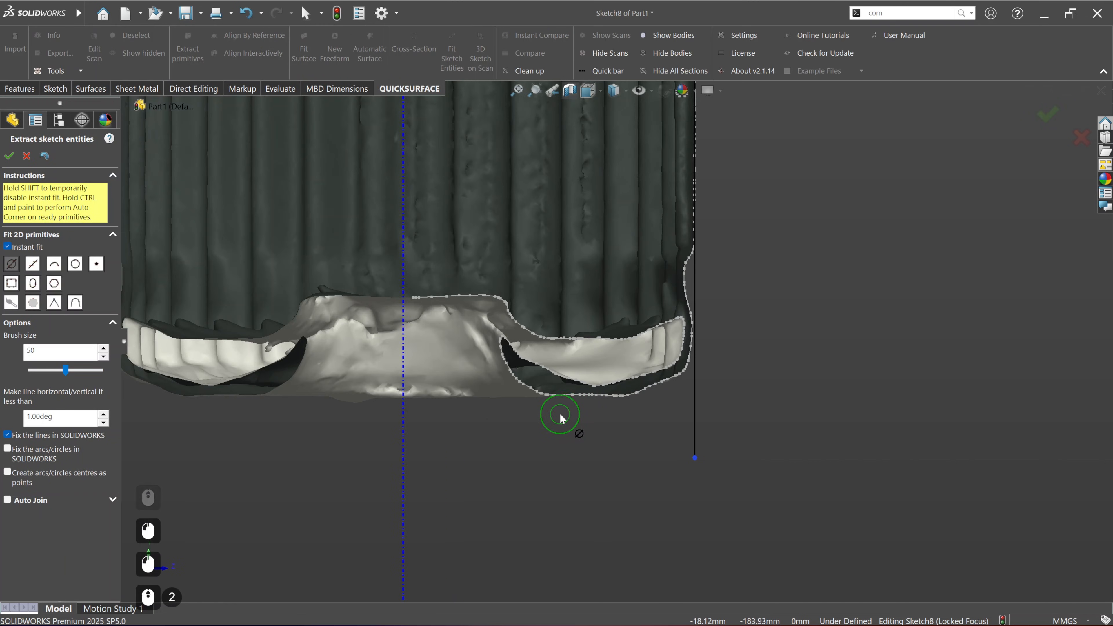
pyautogui.moveTo(598, 410); pyautogui.dragTo(597, 410)
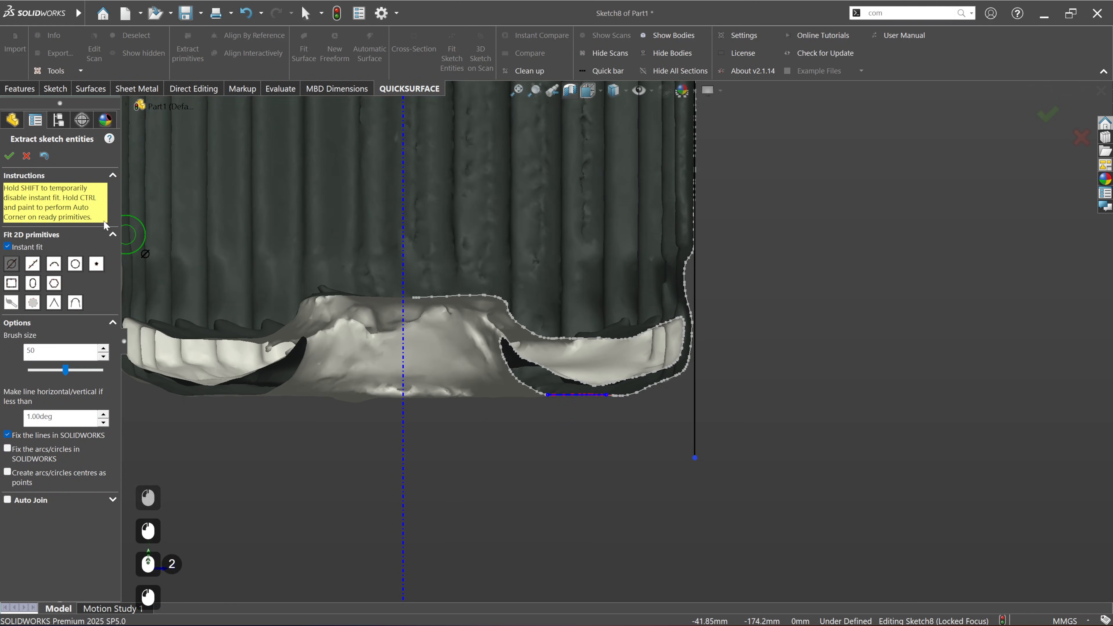
pyautogui.click(7, 158)
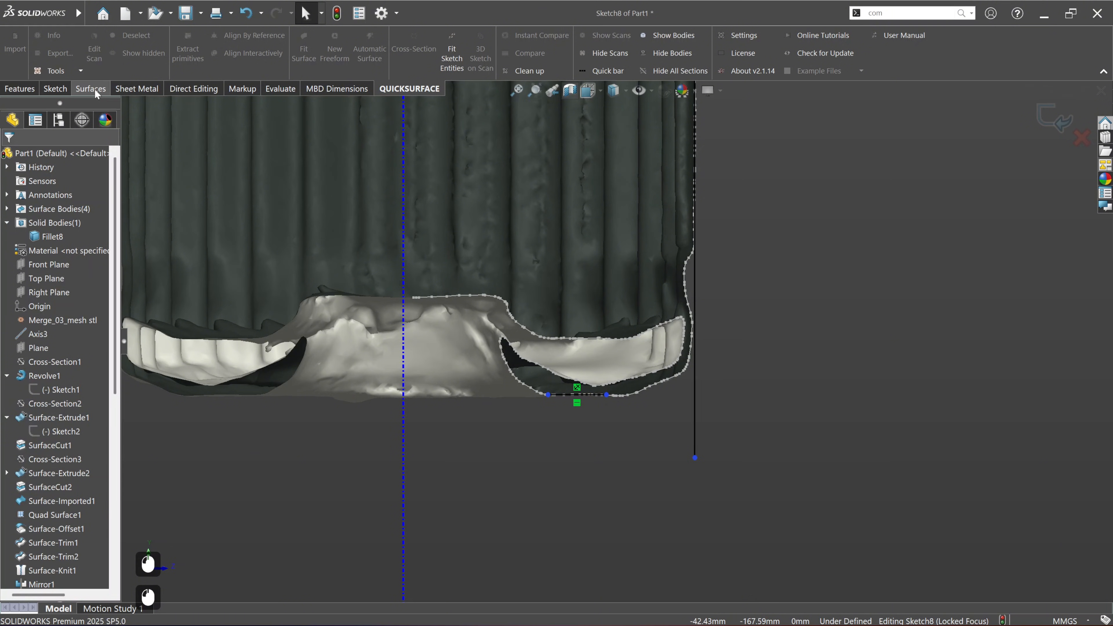
# Step: Trim the bottom face line and the spline edge line to a corner, and extend the bottom line's free end to the axis
pyautogui.click(55, 89)
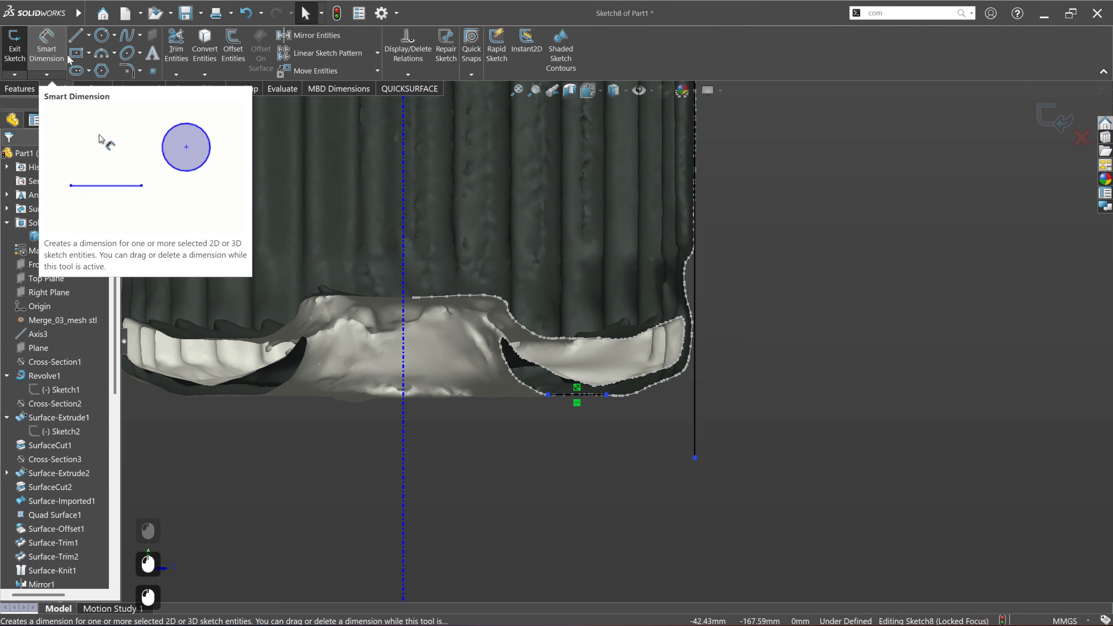
pyautogui.click(175, 46)
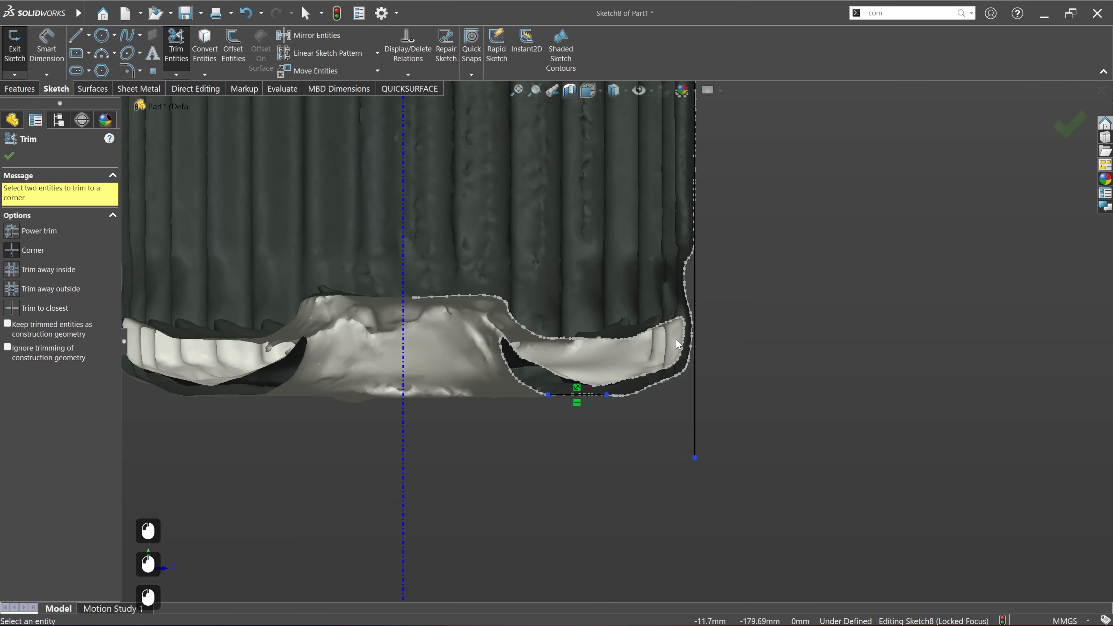
pyautogui.click(596, 397)
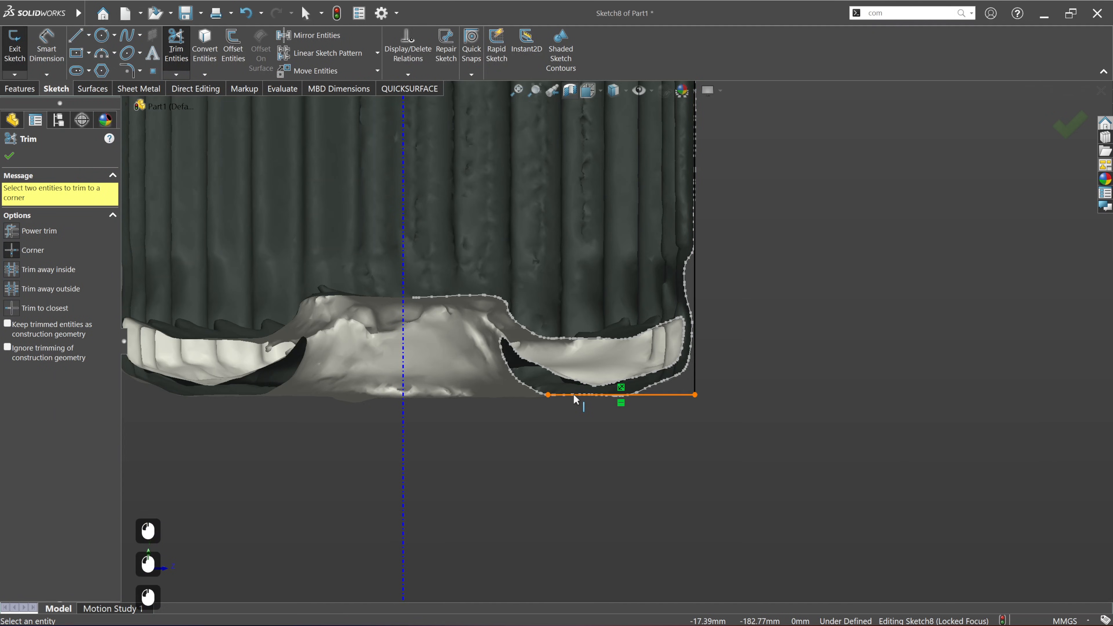
pyautogui.press('Escape')
pyautogui.moveTo(548, 395); pyautogui.dragTo(403, 395)
pyautogui.click(38, 122)
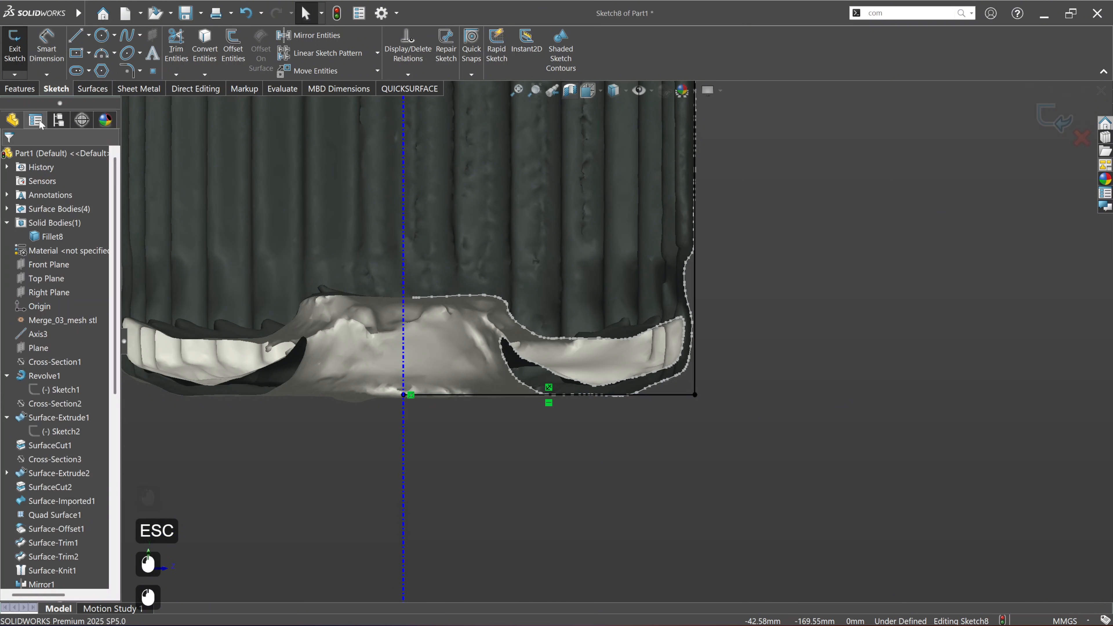
# Step: Close the profile with a vertical line about 215.6 mm long along the axis, from the bottom line's end to the top line's end
pyautogui.click(73, 38)
pyautogui.click(404, 395)
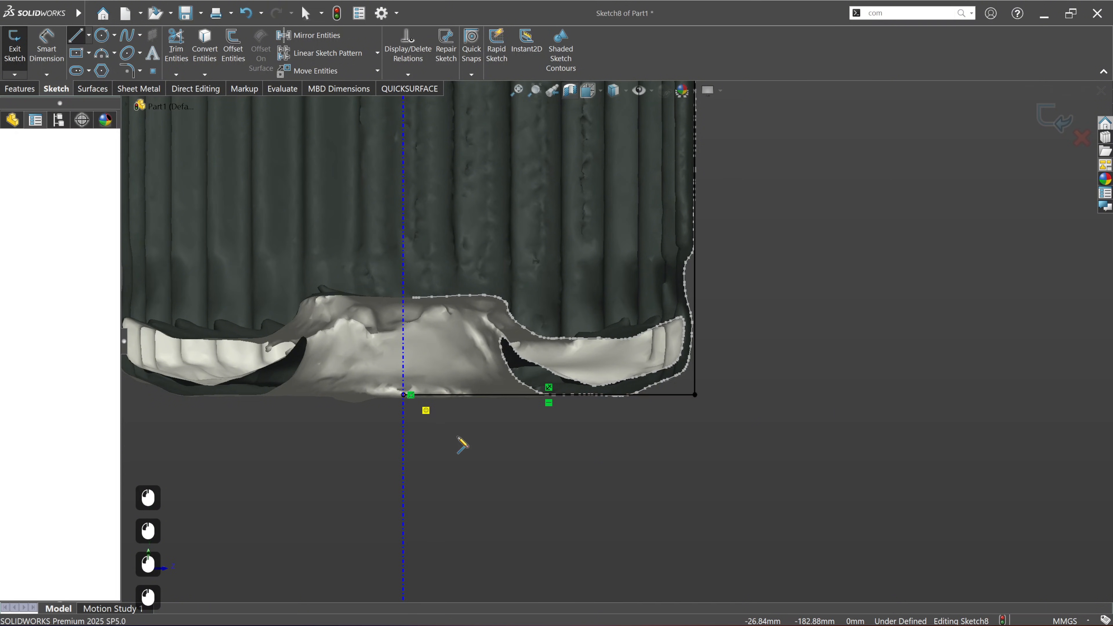
pyautogui.scroll(-7, 500, 460)
pyautogui.keyDown('ctrl'); pyautogui.moveTo(581, 248); pyautogui.dragTo(571, 470, button='middle'); pyautogui.keyUp('ctrl')
pyautogui.moveTo(594, 237)
pyautogui.keyDown('ctrl'); pyautogui.mouseDown(button='middle')
pyautogui.moveTo(592, 410)
pyautogui.moveTo(572, 397)
pyautogui.mouseUp(button='middle'); pyautogui.keyUp('ctrl')
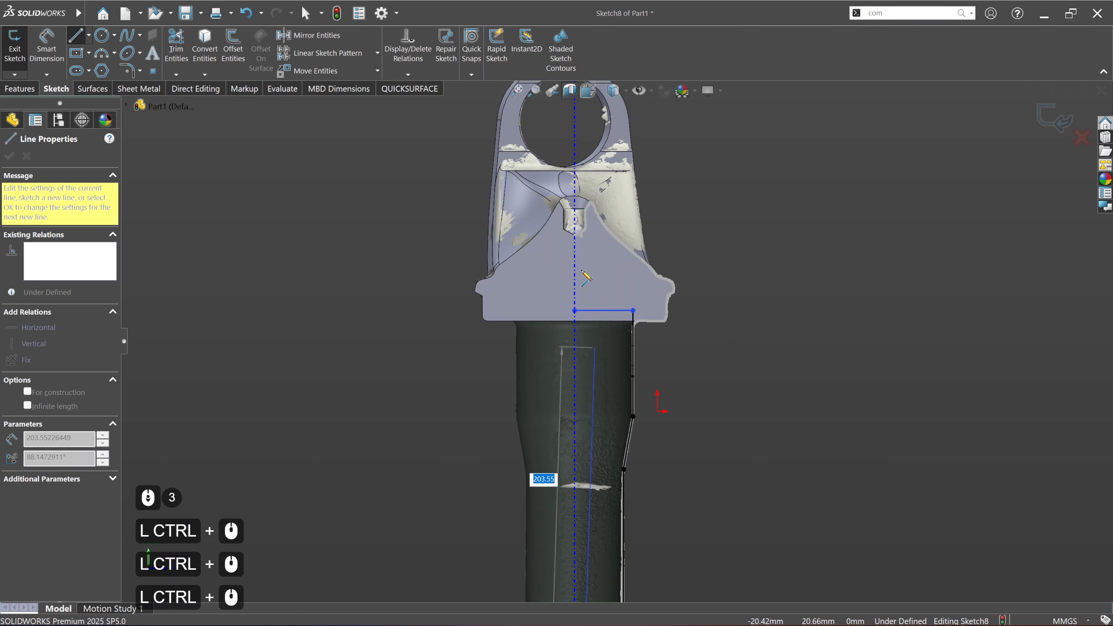
pyautogui.scroll(-3, 571, 406)
pyautogui.click(570, 403)
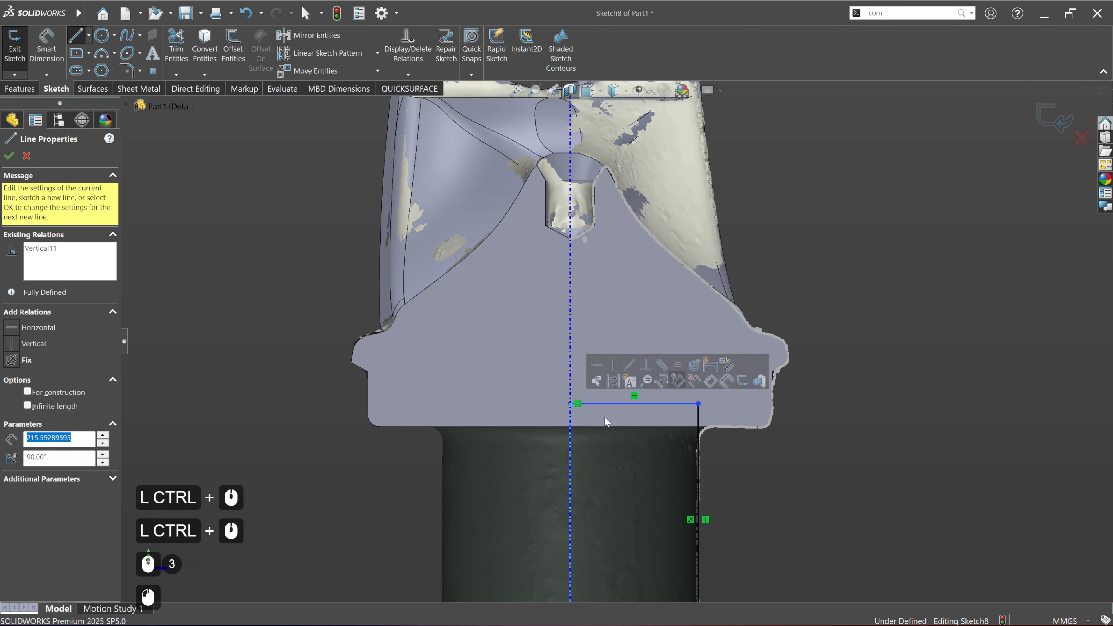
pyautogui.click(9, 156)
# Step: Revolve the closed shaft profile 360 degrees around its line along the axis, merging the result with the yoke body
pyautogui.click(20, 90)
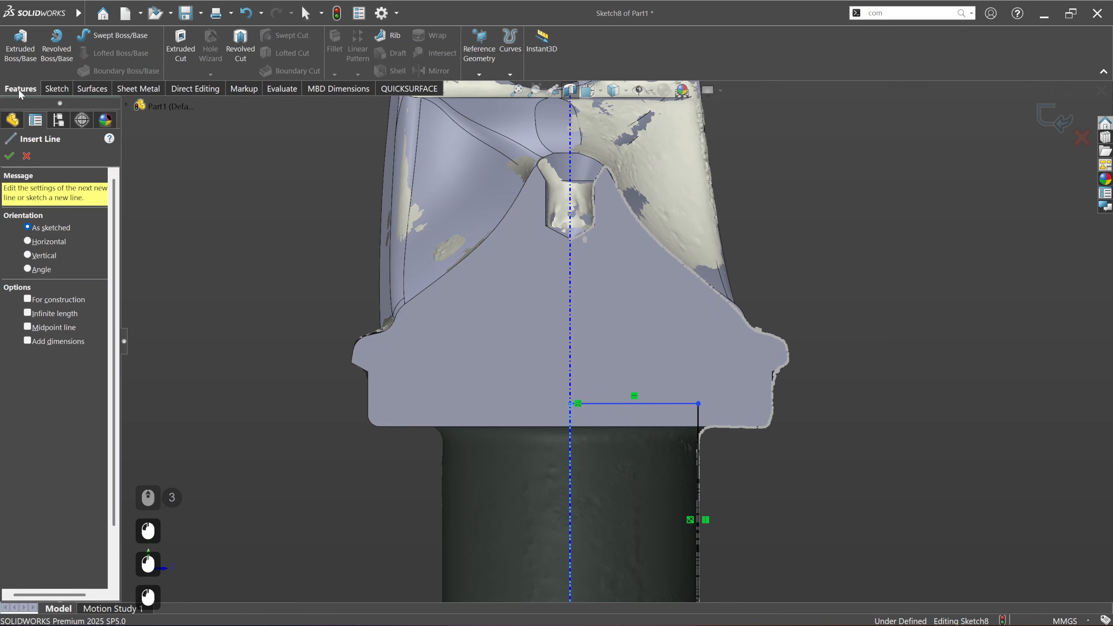
pyautogui.click(57, 43)
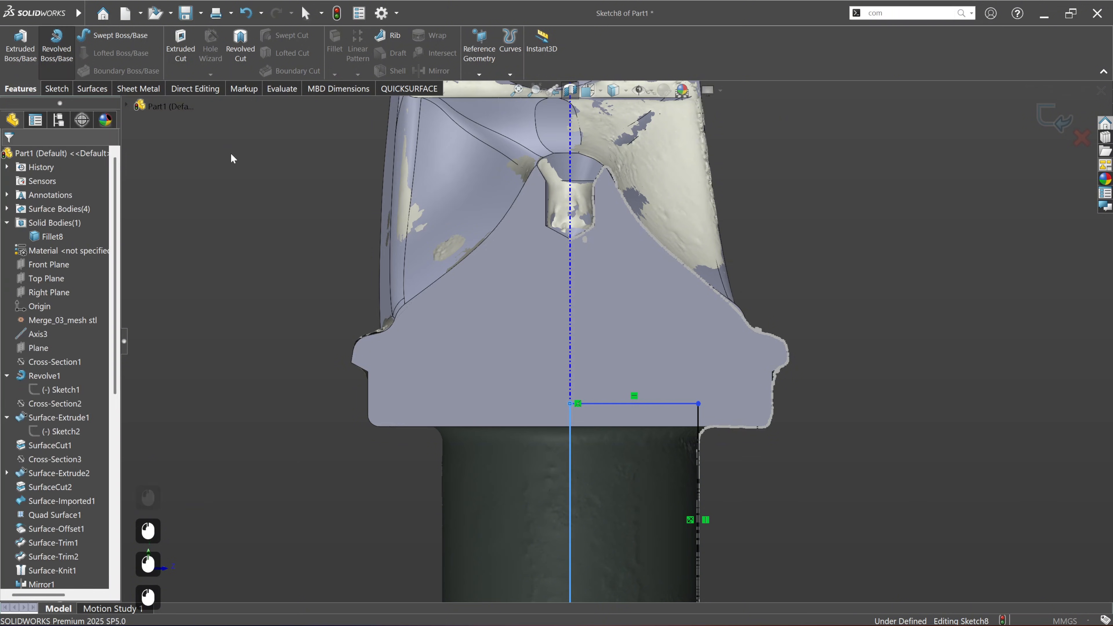
pyautogui.scroll(-4, 616, 335)
pyautogui.keyDown('ctrl'); pyautogui.moveTo(685, 405); pyautogui.dragTo(631, 346, button='middle'); pyautogui.keyUp('ctrl')
pyautogui.moveTo(619, 380); pyautogui.dragTo(584, 450, button='middle')
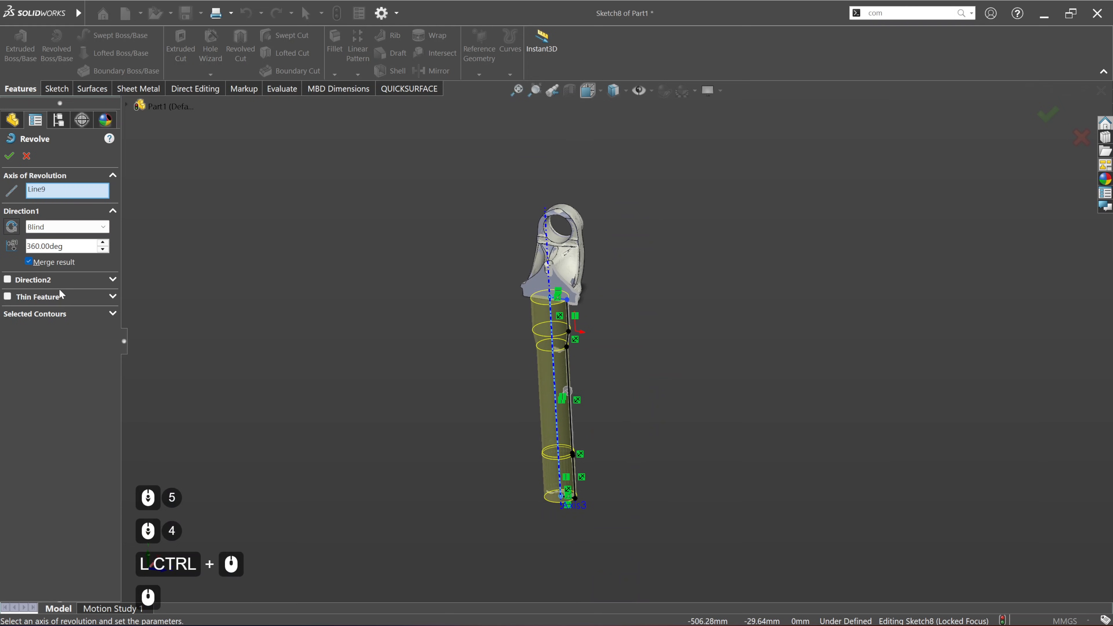
pyautogui.click(9, 156)
pyautogui.click(691, 455)
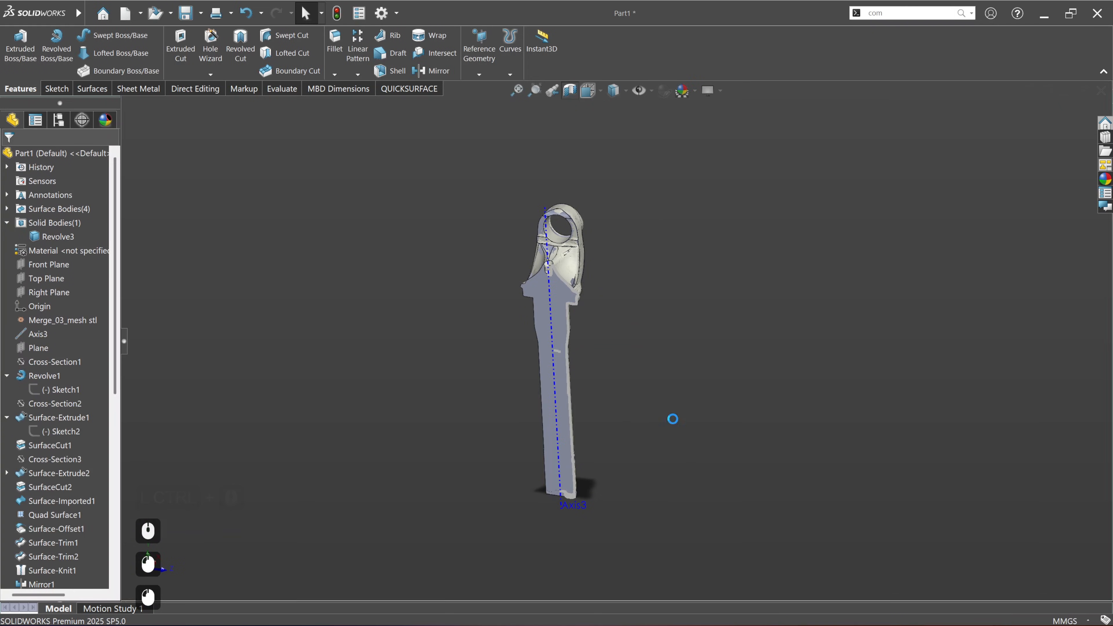
# Step: Turn off the section view to show the whole yoke shaft
pyautogui.scroll(2, 596, 433)
pyautogui.click(569, 91)
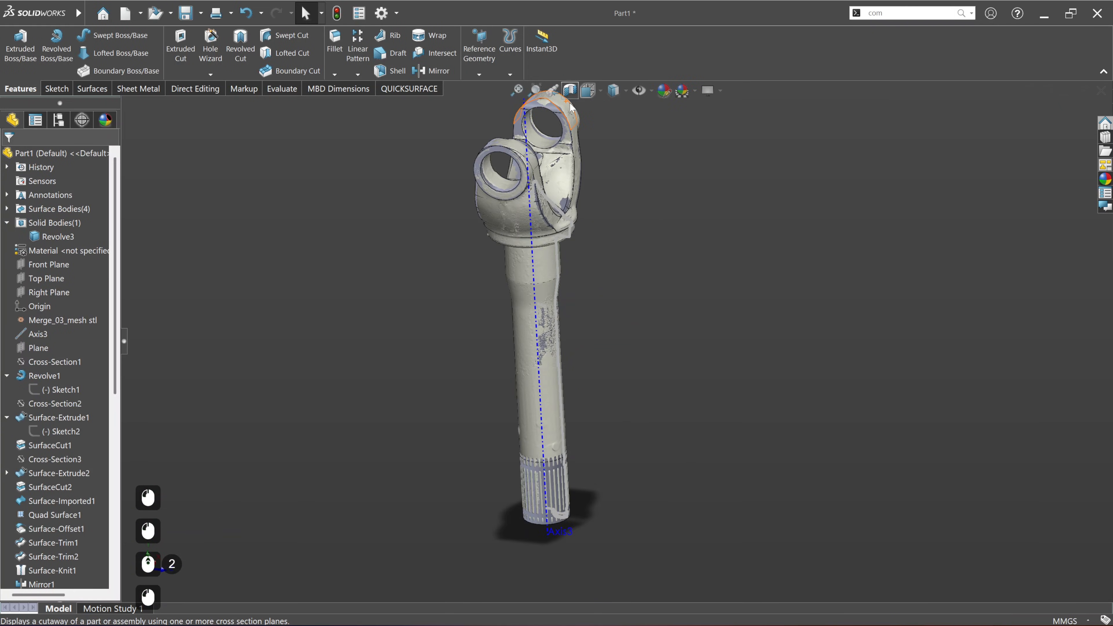
pyautogui.click(730, 342)
pyautogui.keyDown('ctrl'); pyautogui.moveTo(528, 499); pyautogui.dragTo(498, 424, button='middle'); pyautogui.keyUp('ctrl')
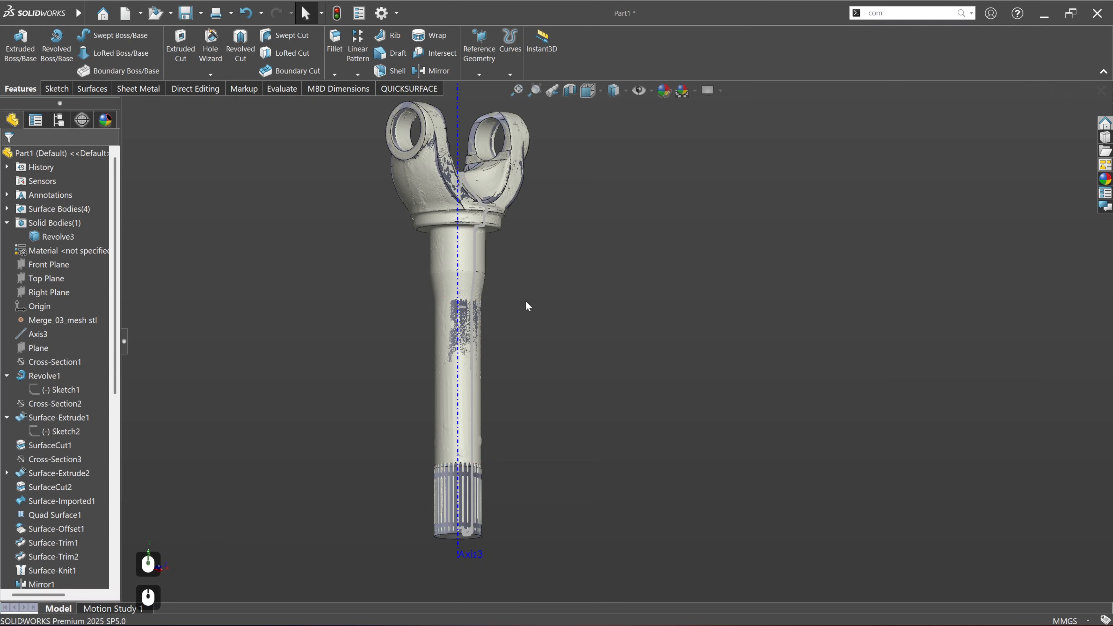
# Step: Hide Cross-Section7 and Axis3
pyautogui.scroll(-16, 48, 528)
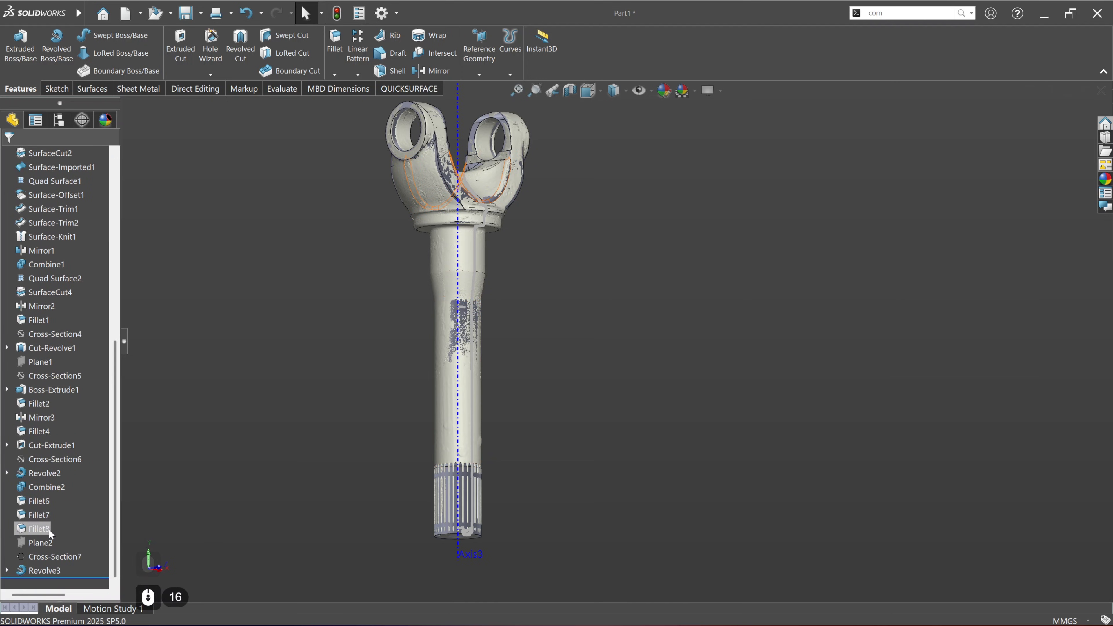
pyautogui.click(52, 556)
pyautogui.click(59, 547)
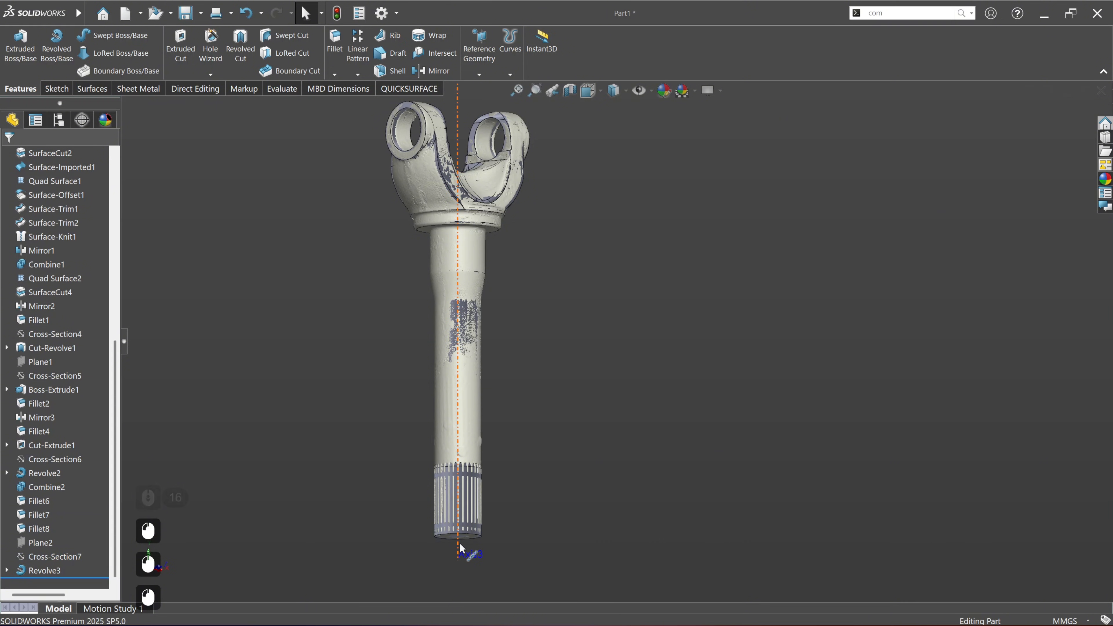
pyautogui.click(461, 548)
pyautogui.click(502, 504)
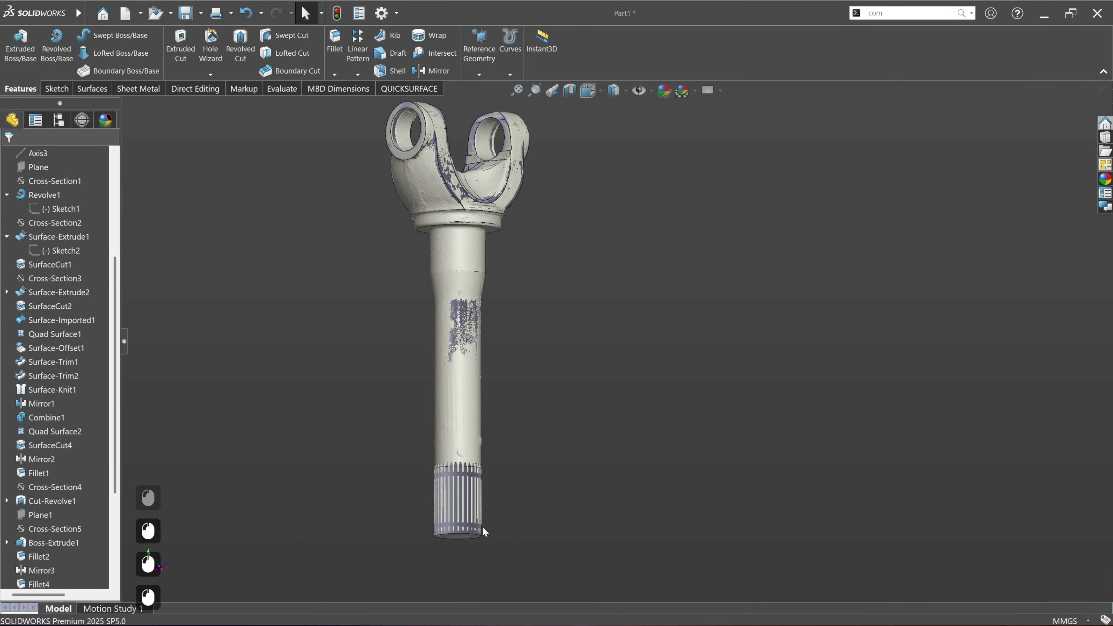
# Step: Create a scan cross-section through the splines, offset about 23.96 mm inward from the shaft's end face, with a plane on the slice
pyautogui.scroll(-4, 478, 526)
pyautogui.moveTo(469, 447); pyautogui.dragTo(530, 438, button='middle')
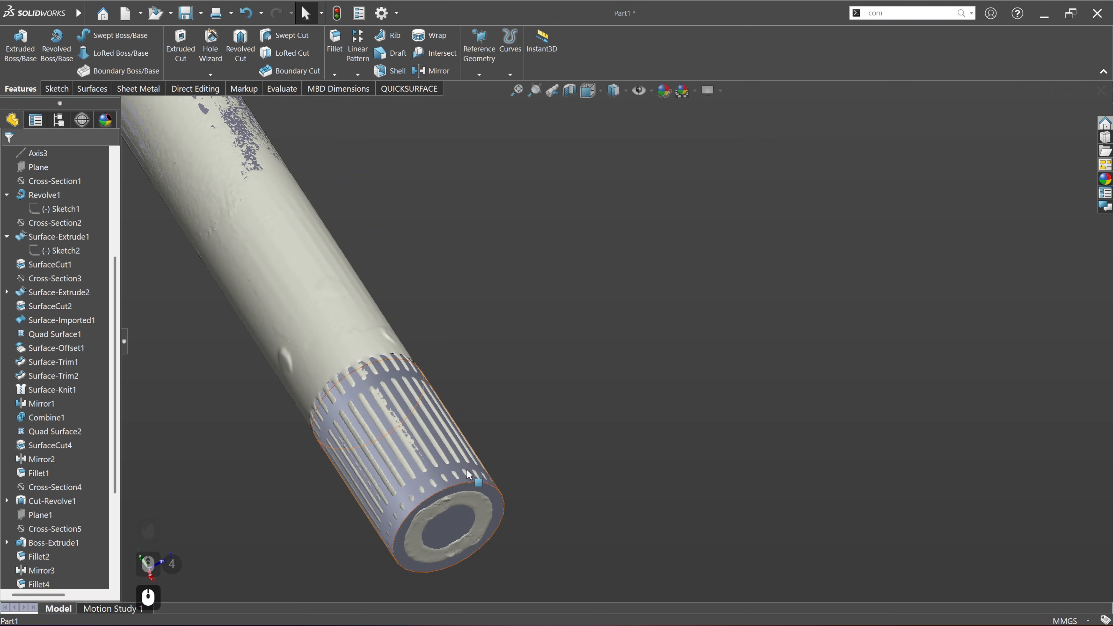
pyautogui.scroll(-3, 546, 495)
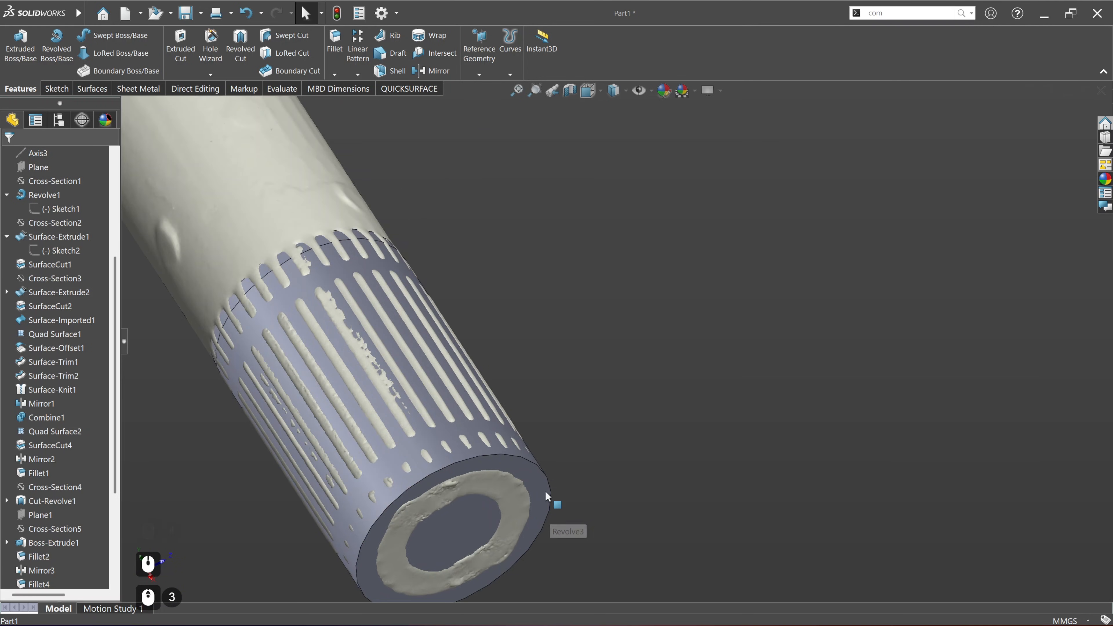
pyautogui.click(527, 472)
pyautogui.click(559, 451)
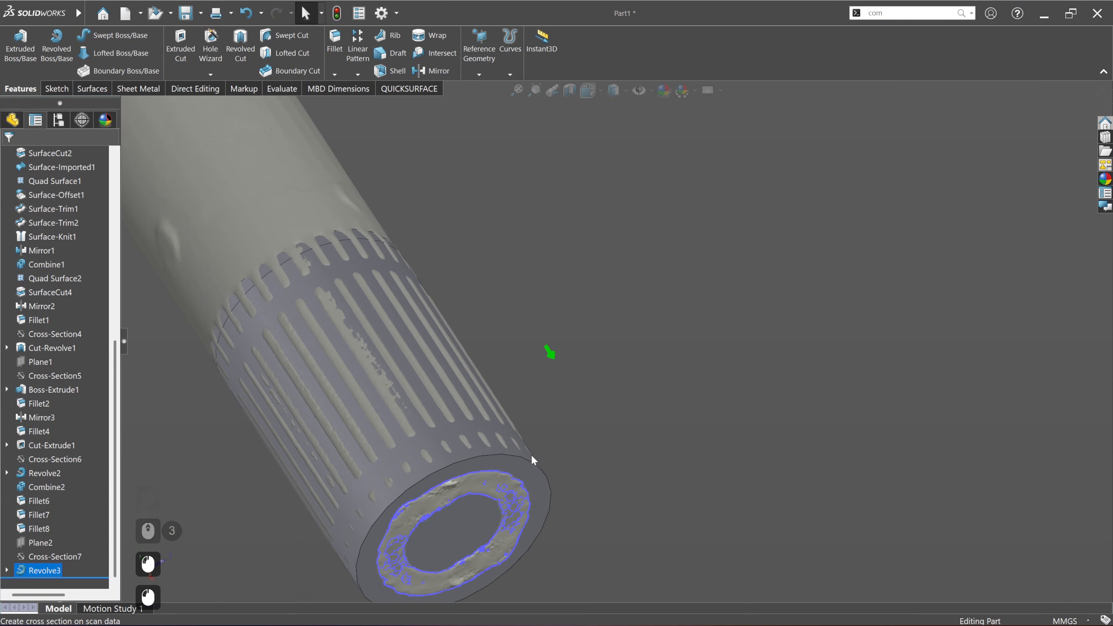
pyautogui.click(485, 364)
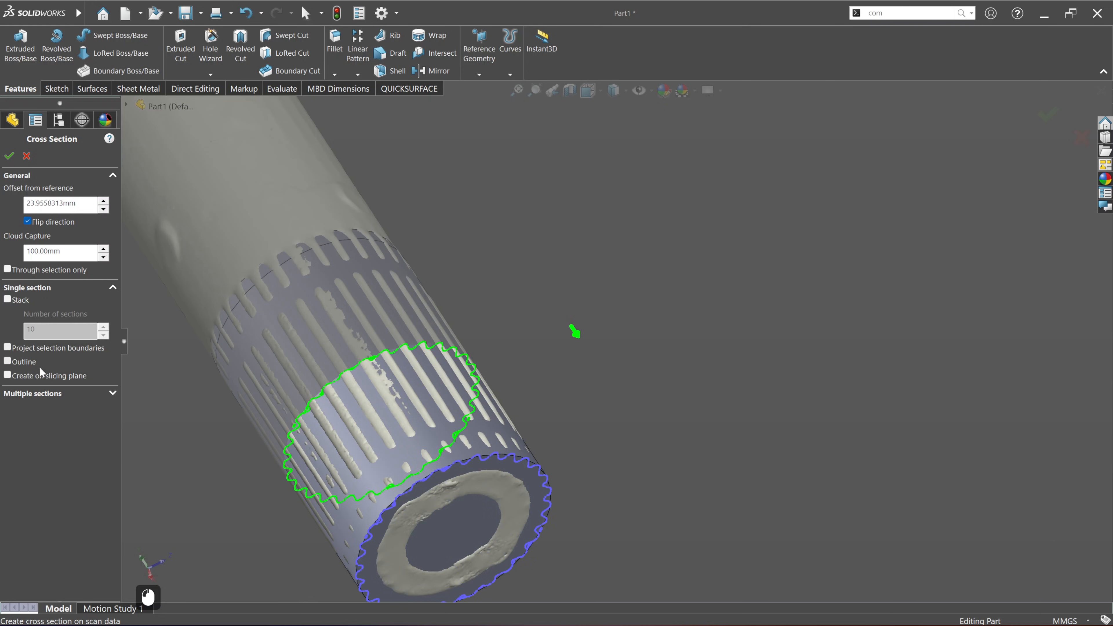
pyautogui.click(45, 375)
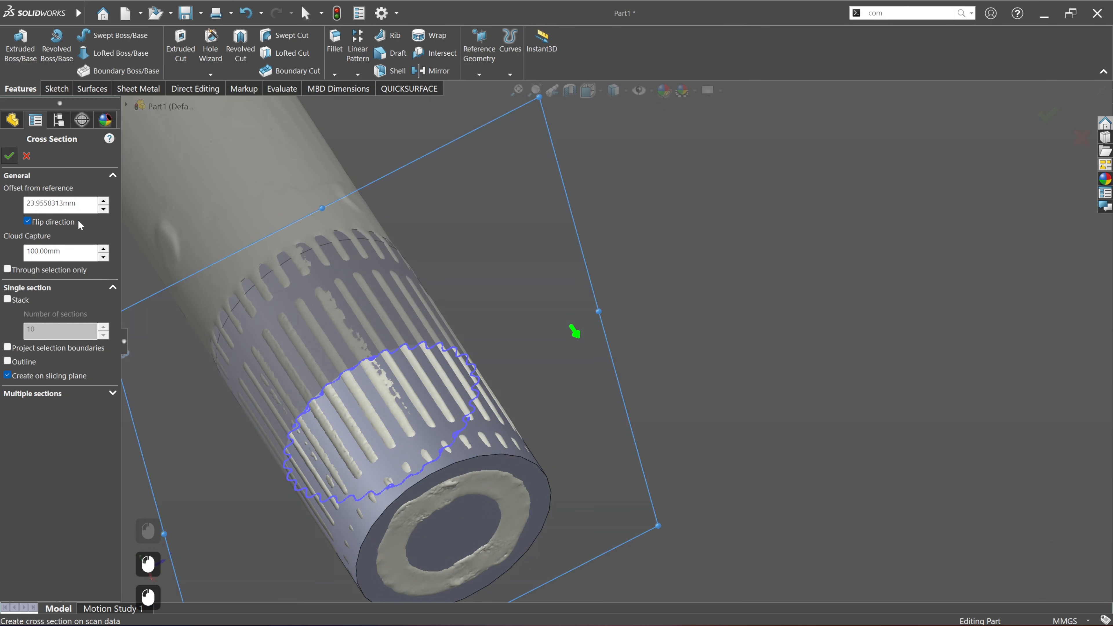
pyautogui.press('Return')
# Step: Start a sketch on Plane3 and view it from the splined end of the shaft
pyautogui.click(570, 304)
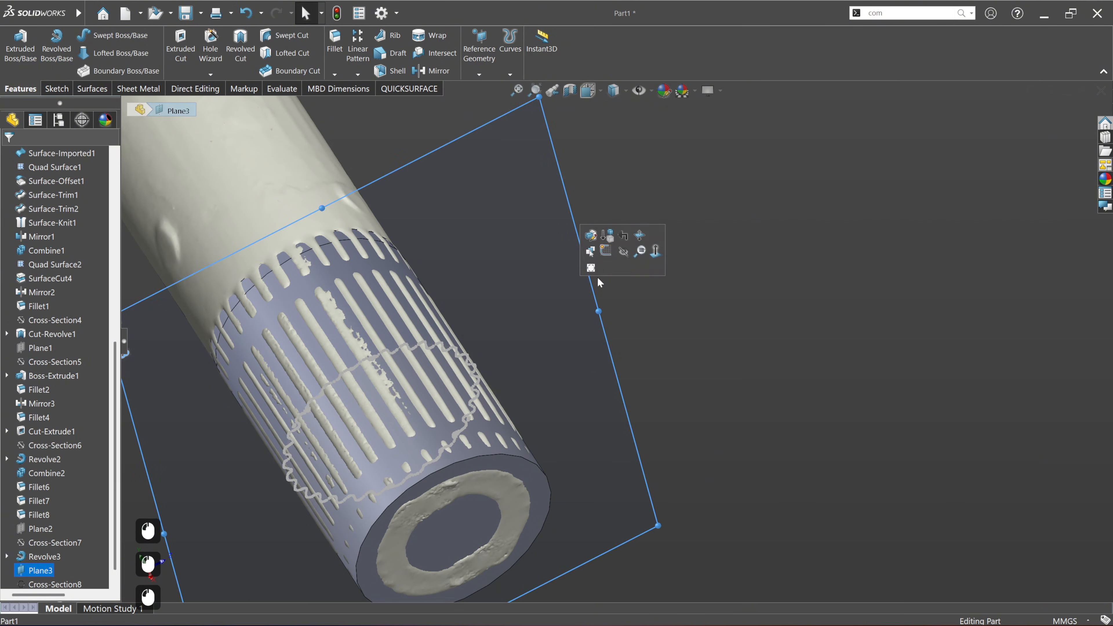
pyautogui.click(612, 257)
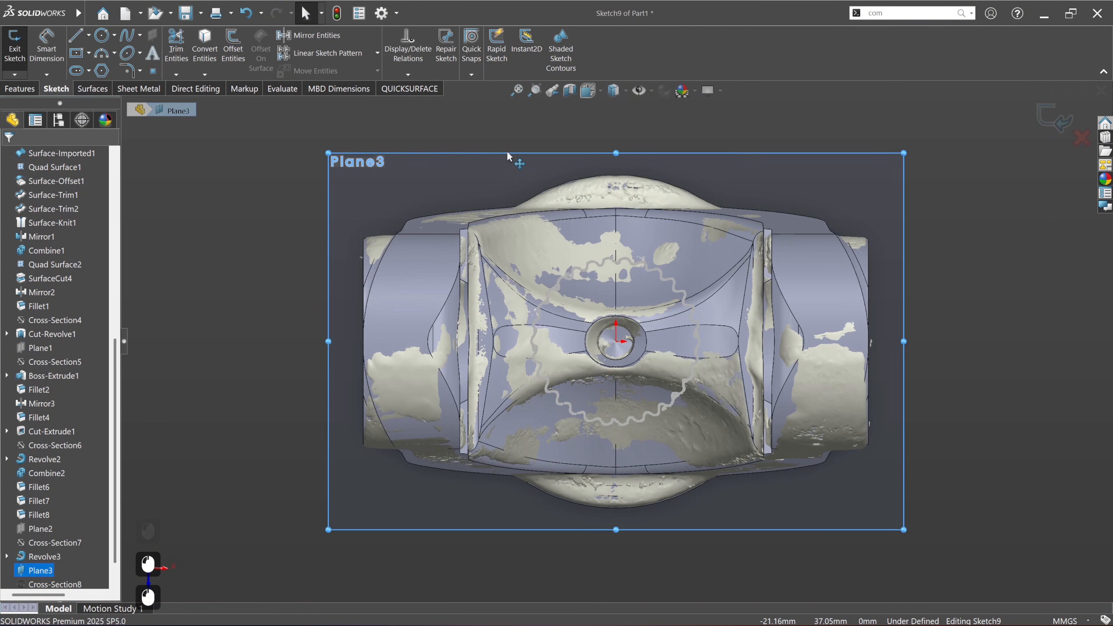
pyautogui.hotkey('ctrl', '8')
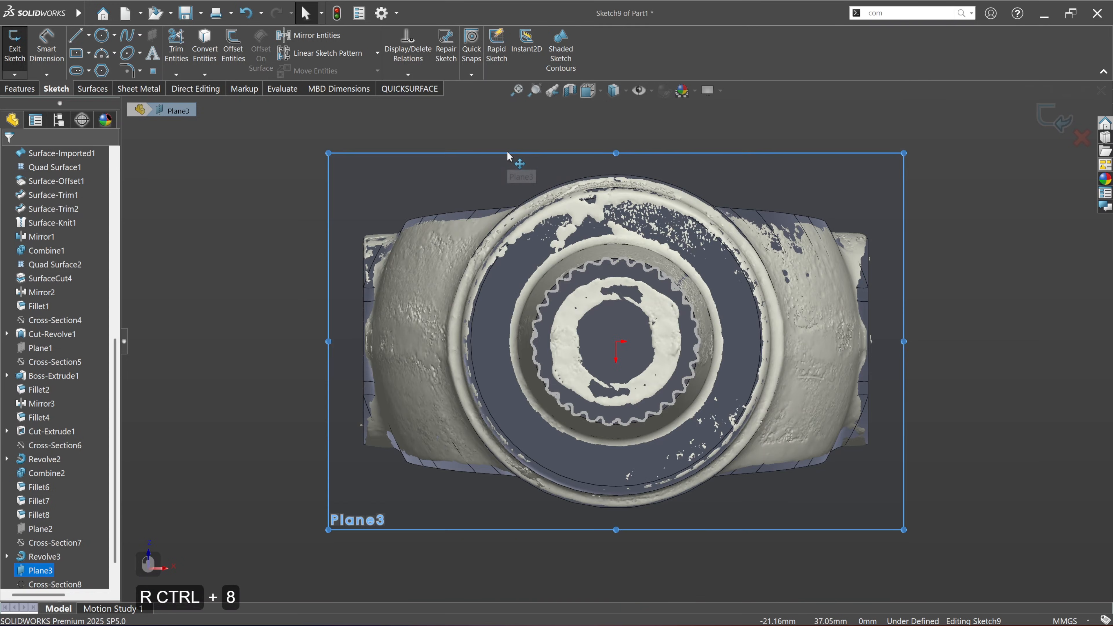
# Step: Cut the model display with a planar section view at Plane3, with a 0 mm offset
pyautogui.click(584, 157)
pyautogui.click(575, 94)
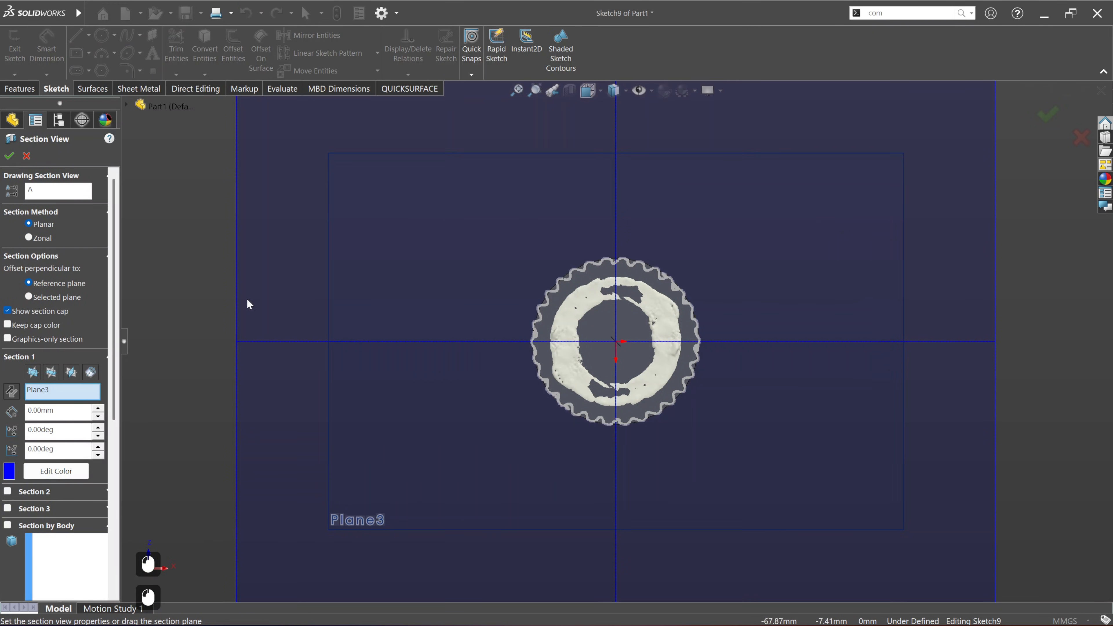
pyautogui.click(9, 155)
# Step: Examine the spline cross-section around the shaft's circumference for a cleanly scanned tooth gap
pyautogui.scroll(-7, 658, 317)
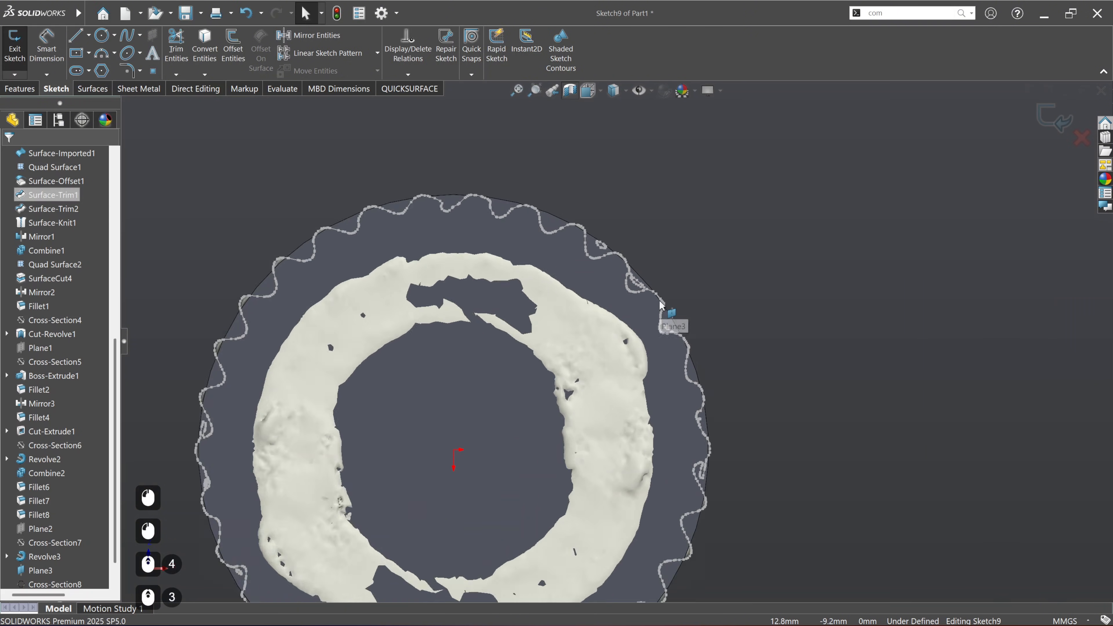
pyautogui.scroll(3, 659, 314)
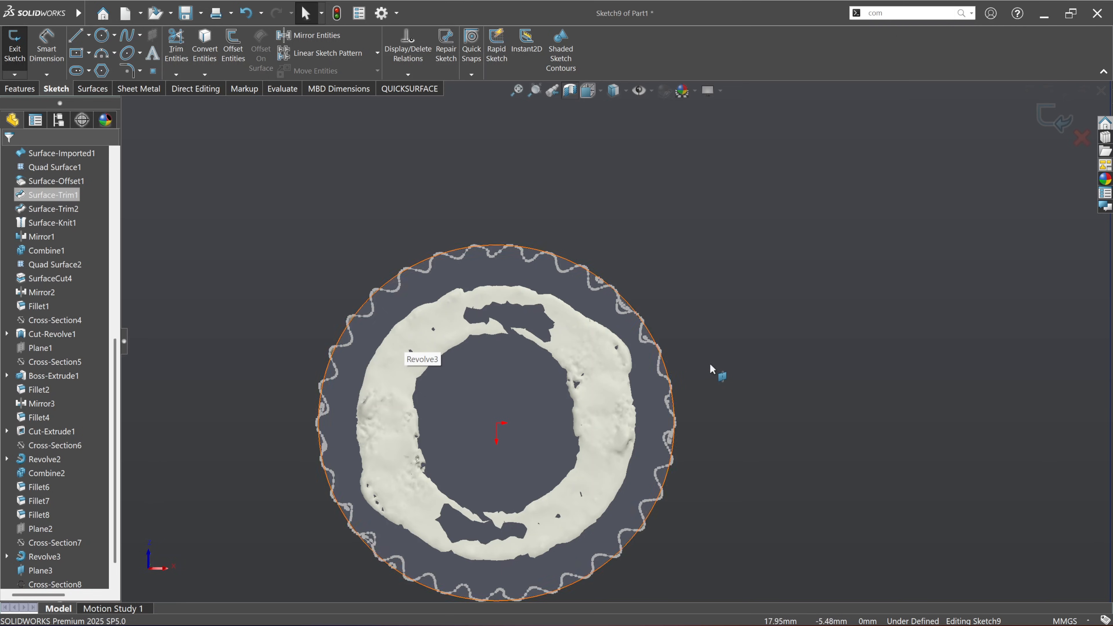
pyautogui.keyDown('ctrl'); pyautogui.moveTo(377, 452); pyautogui.dragTo(414, 392, button='middle'); pyautogui.keyUp('ctrl')
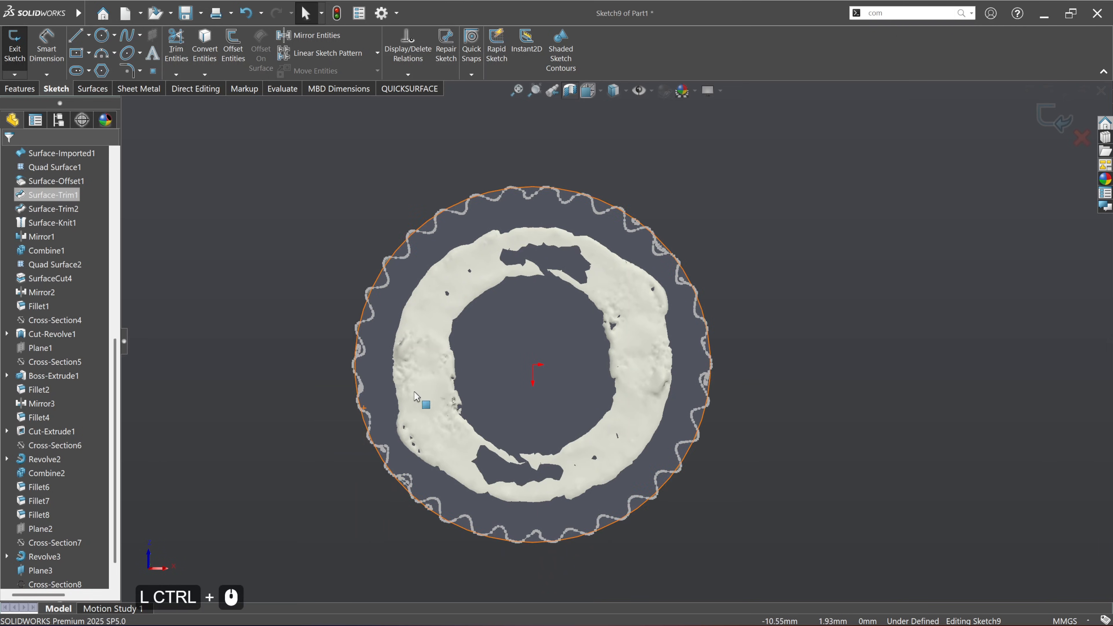
pyautogui.scroll(3, 346, 472)
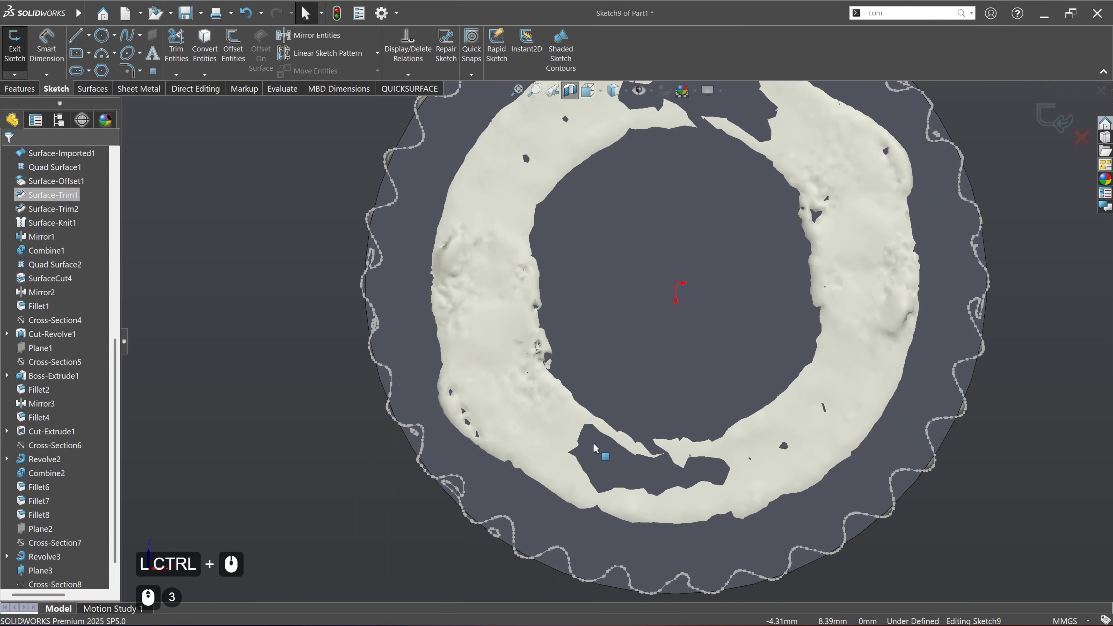
pyautogui.moveTo(600, 372)
pyautogui.keyDown('ctrl'); pyautogui.mouseDown(button='middle')
pyautogui.moveTo(534, 459)
pyautogui.moveTo(531, 523)
pyautogui.mouseUp(button='middle'); pyautogui.keyUp('ctrl')
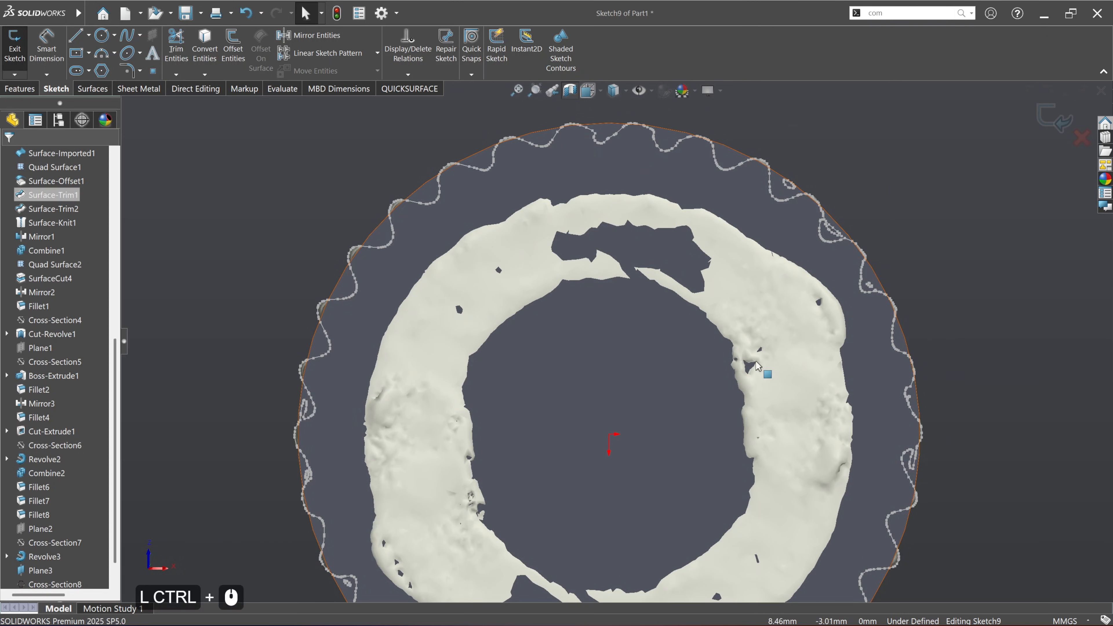
pyautogui.keyDown('ctrl'); pyautogui.moveTo(767, 370); pyautogui.dragTo(626, 241, button='middle'); pyautogui.keyUp('ctrl')
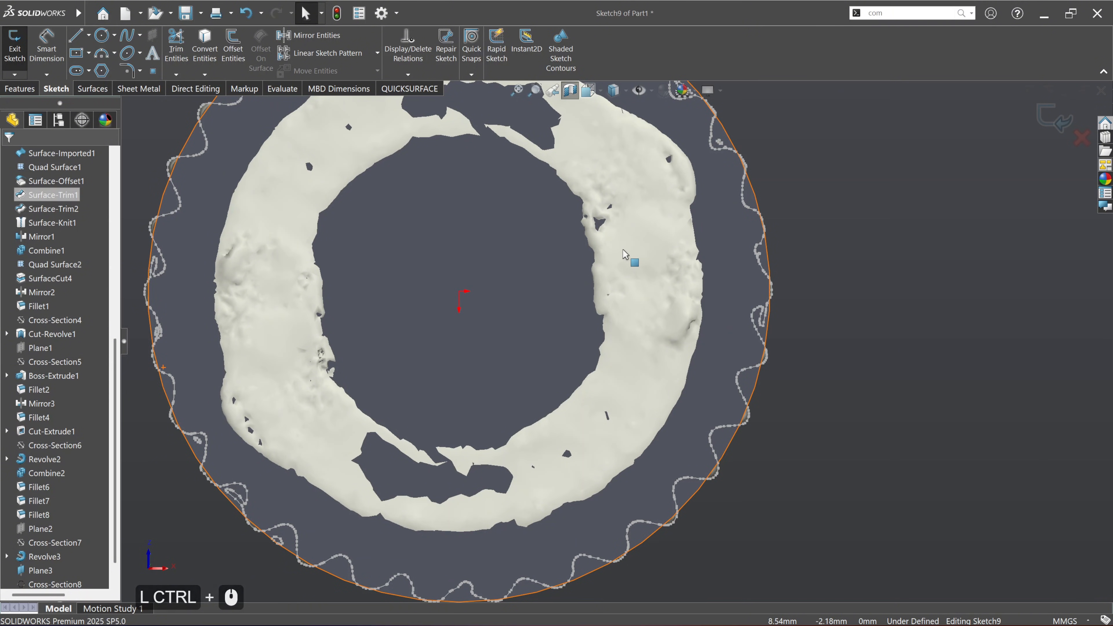
pyautogui.moveTo(626, 254)
pyautogui.keyDown('ctrl'); pyautogui.mouseDown(button='middle')
pyautogui.moveTo(653, 360)
pyautogui.moveTo(681, 330)
pyautogui.moveTo(694, 229)
pyautogui.moveTo(700, 419)
pyautogui.moveTo(697, 202)
pyautogui.mouseUp(button='middle'); pyautogui.keyUp('ctrl')
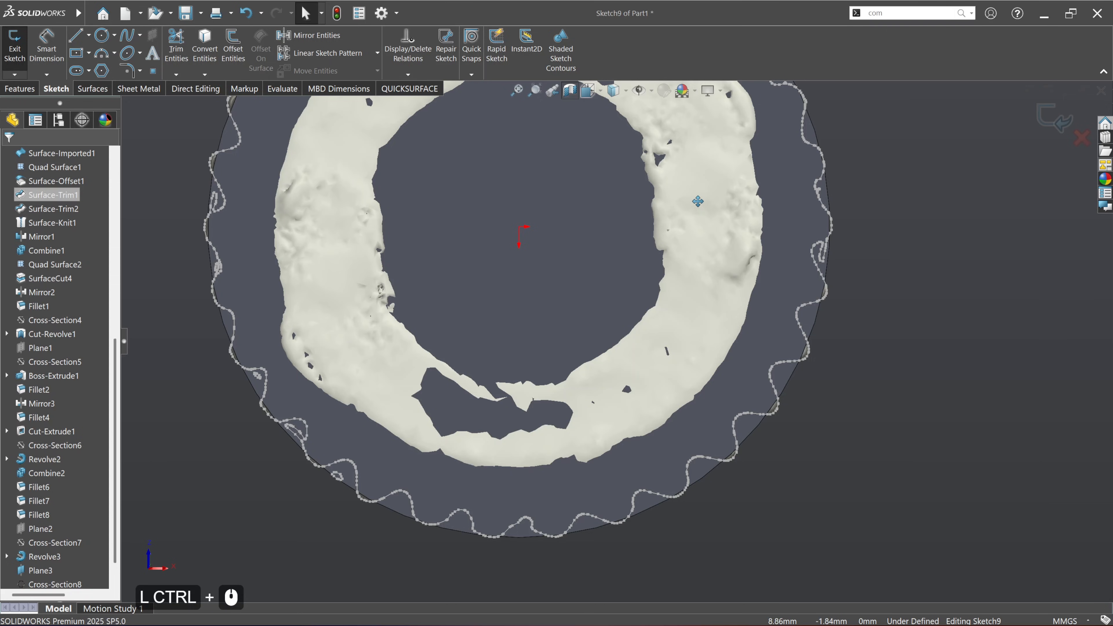
# Step: Fit lines to both flanks of one clean spline gap, join them with a fitted rounded corner, and accept the sketch entities
pyautogui.scroll(-5, 497, 442)
pyautogui.scroll(-2, 530, 393)
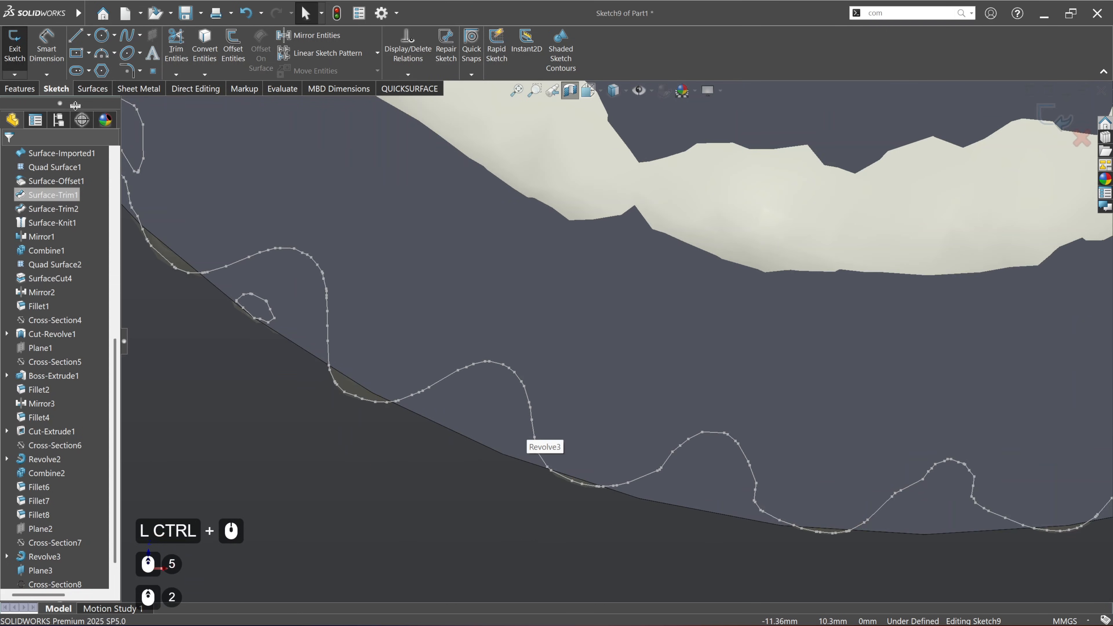
pyautogui.click(409, 88)
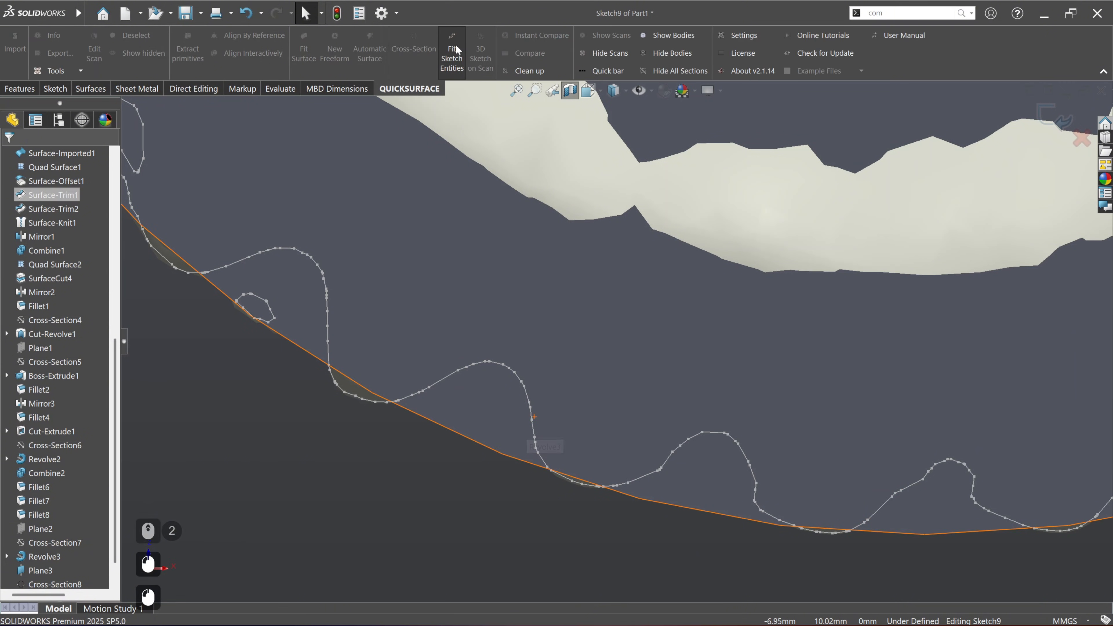
pyautogui.click(452, 53)
pyautogui.moveTo(423, 386); pyautogui.dragTo(458, 377)
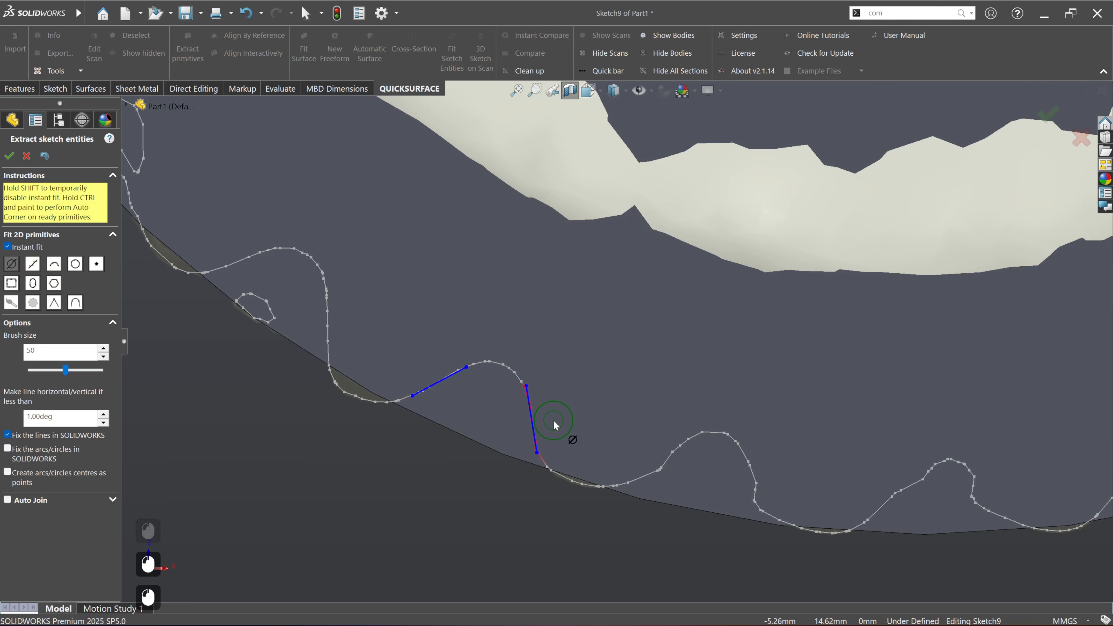
pyautogui.keyDown('ctrl'); pyautogui.click(468, 360); pyautogui.keyUp('ctrl')
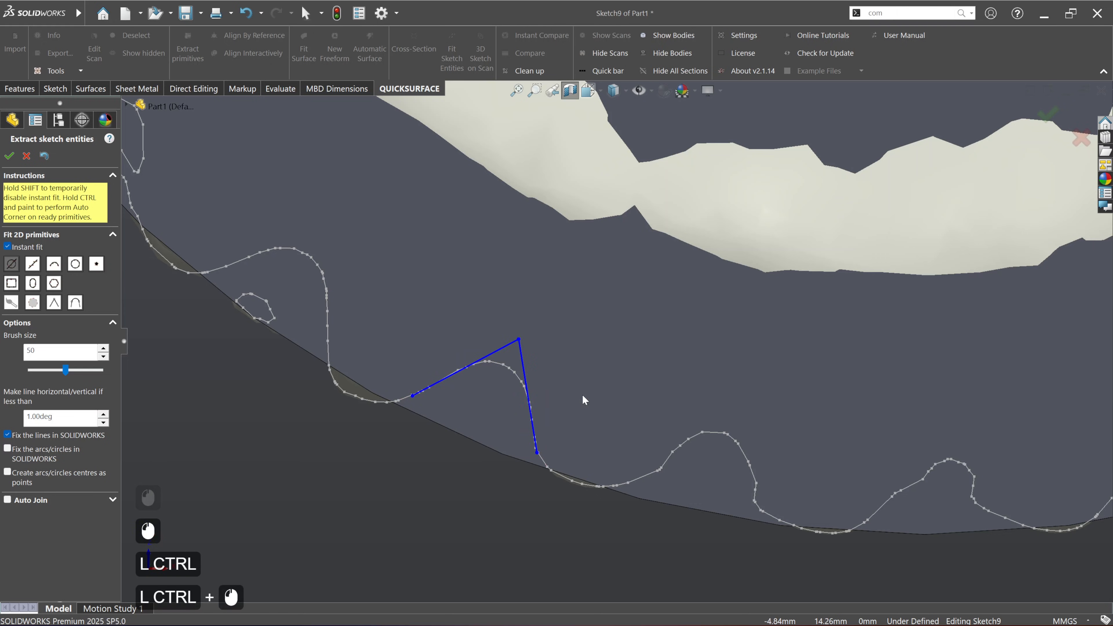
pyautogui.keyDown('ctrl'); pyautogui.moveTo(510, 319); pyautogui.dragTo(548, 353); pyautogui.keyUp('ctrl')
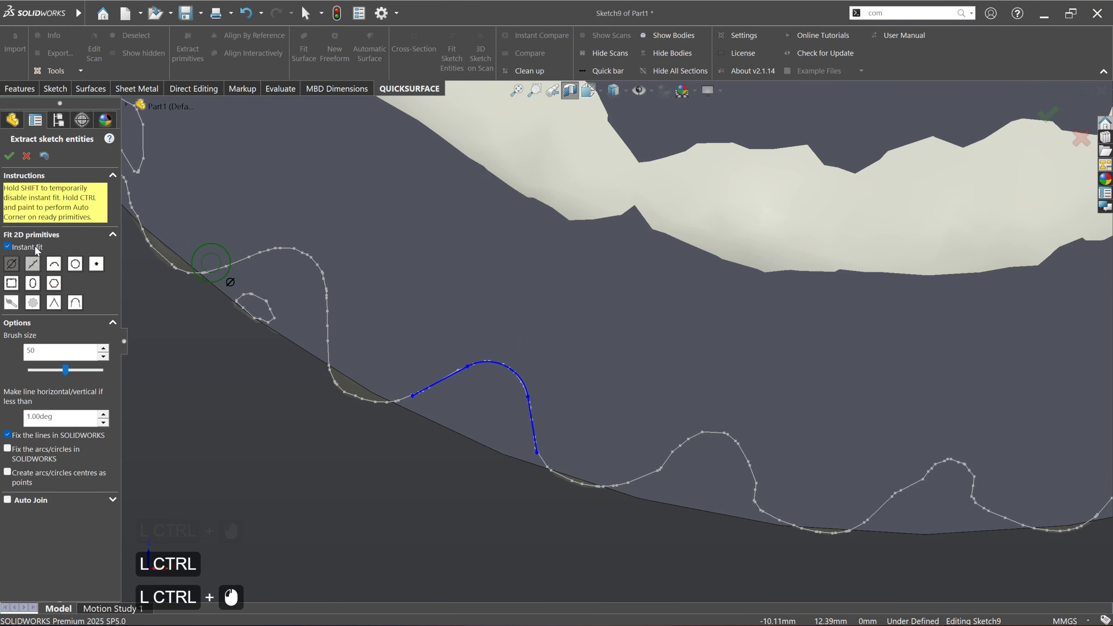
pyautogui.click(9, 156)
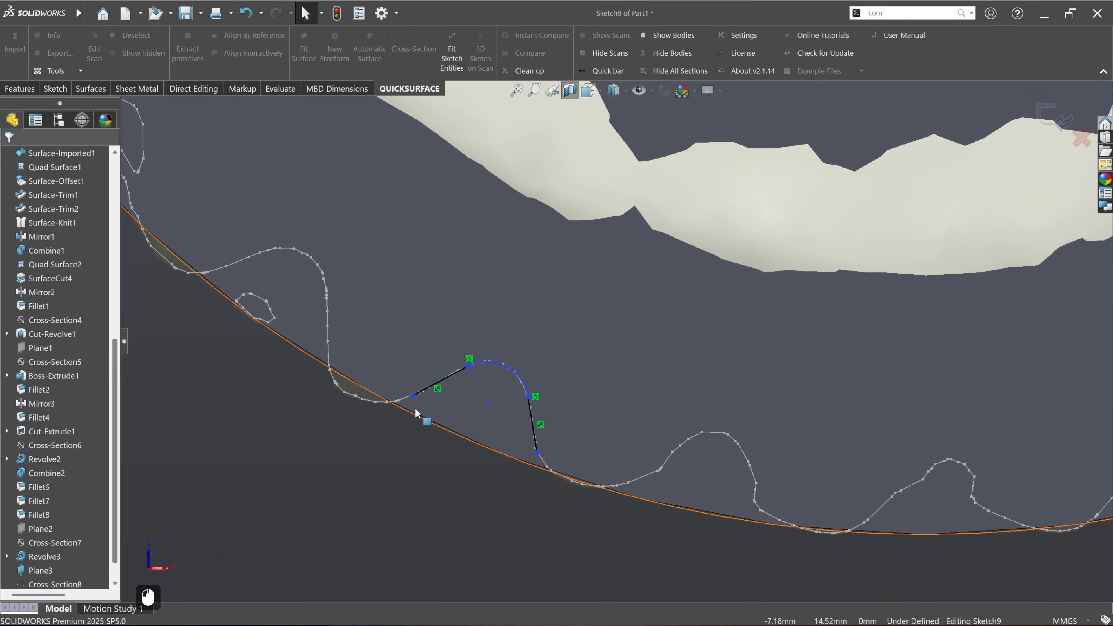
# Step: Extend the free ends of both flank lines outward beyond the shaft's outer edge
pyautogui.moveTo(413, 396); pyautogui.dragTo(342, 433)
pyautogui.moveTo(537, 453); pyautogui.dragTo(547, 511)
pyautogui.click(9, 156)
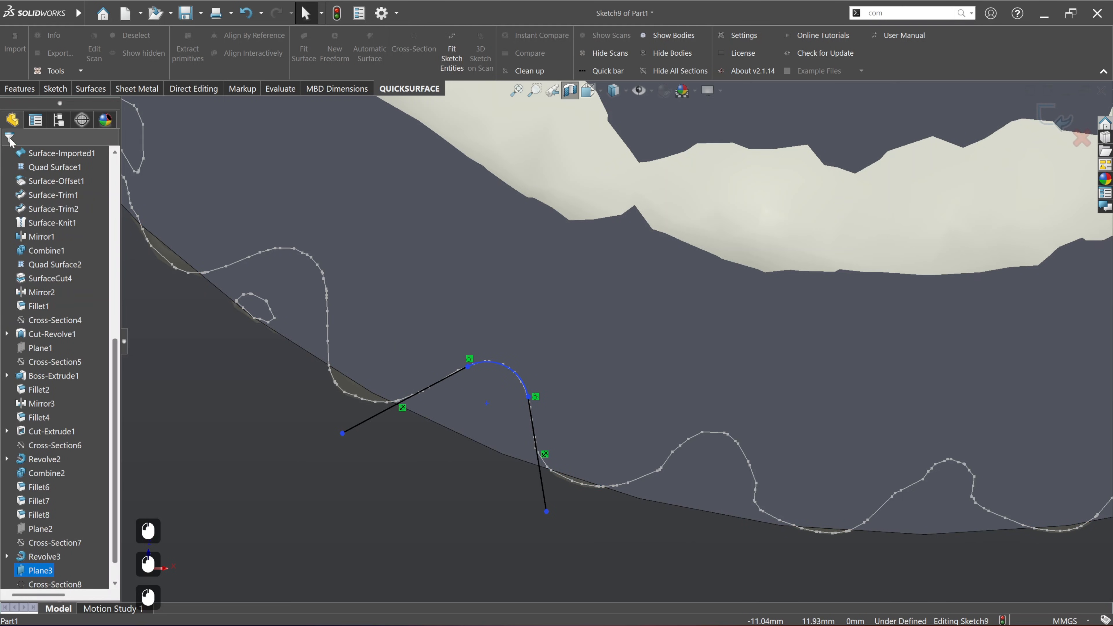
# Step: Close the spline gap profile with a three-point arc of about 12.9 mm radius between the outer ends of the flank lines
pyautogui.click(55, 89)
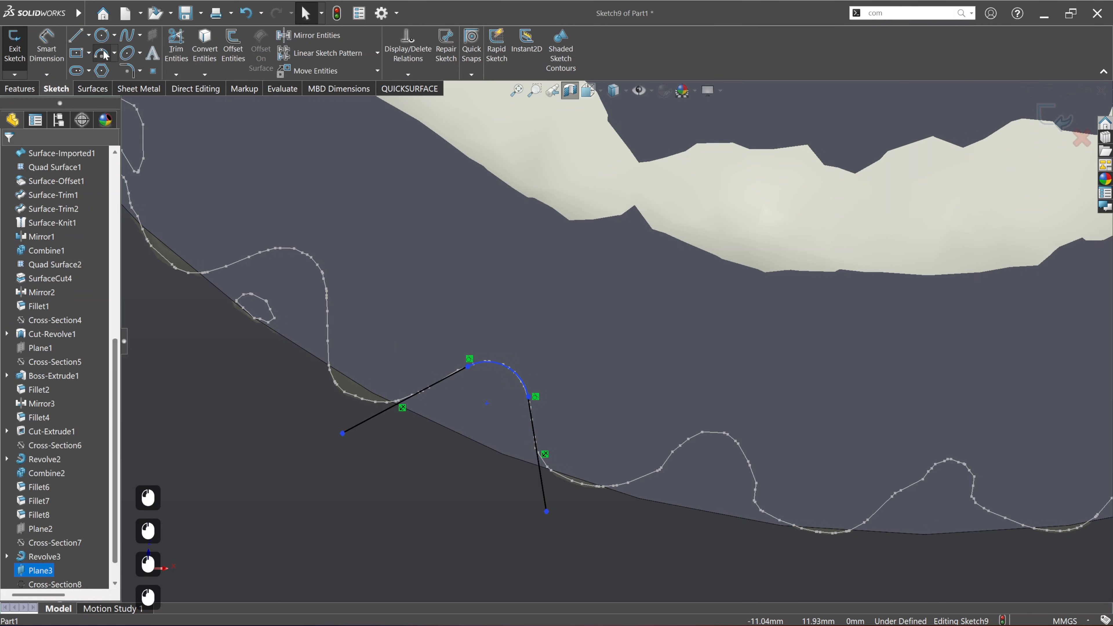
pyautogui.click(104, 53)
pyautogui.click(343, 434)
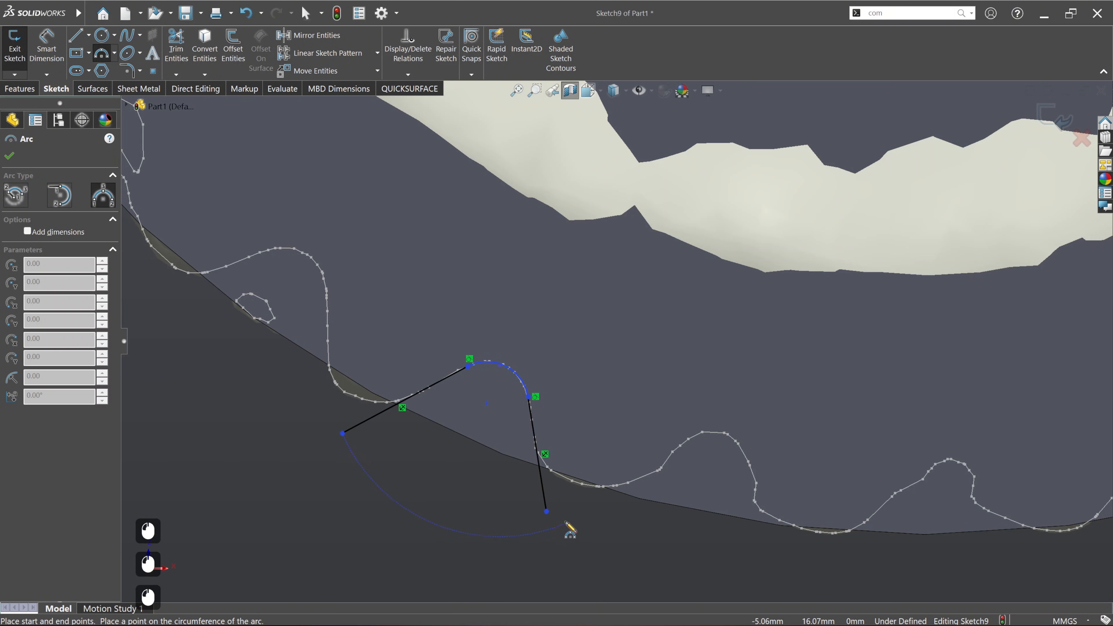
pyautogui.click(546, 512)
pyautogui.click(438, 478)
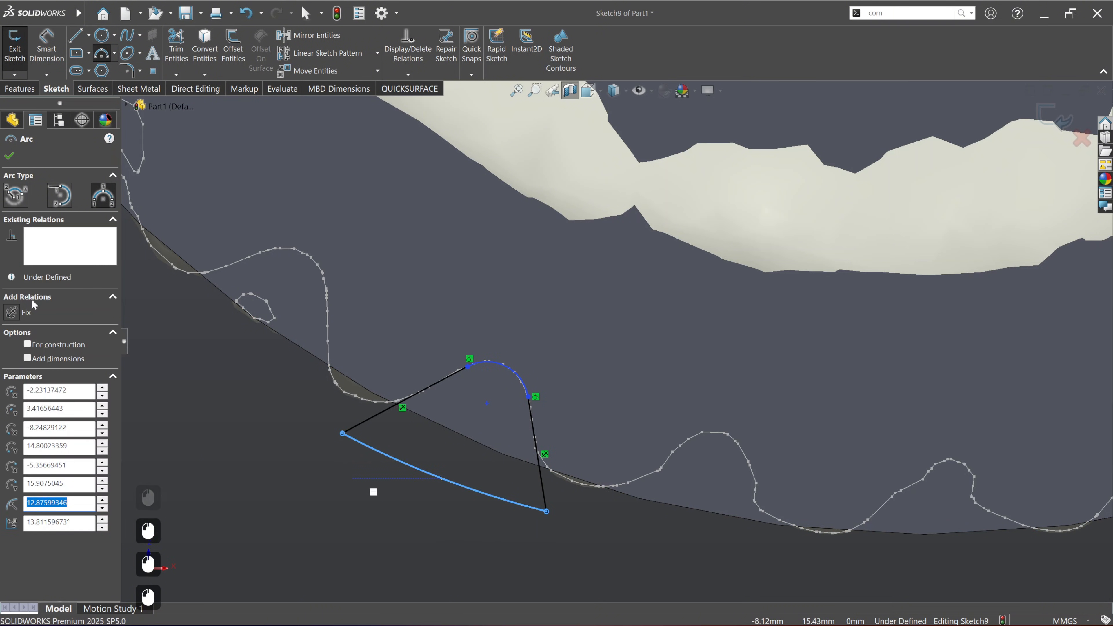
pyautogui.click(10, 156)
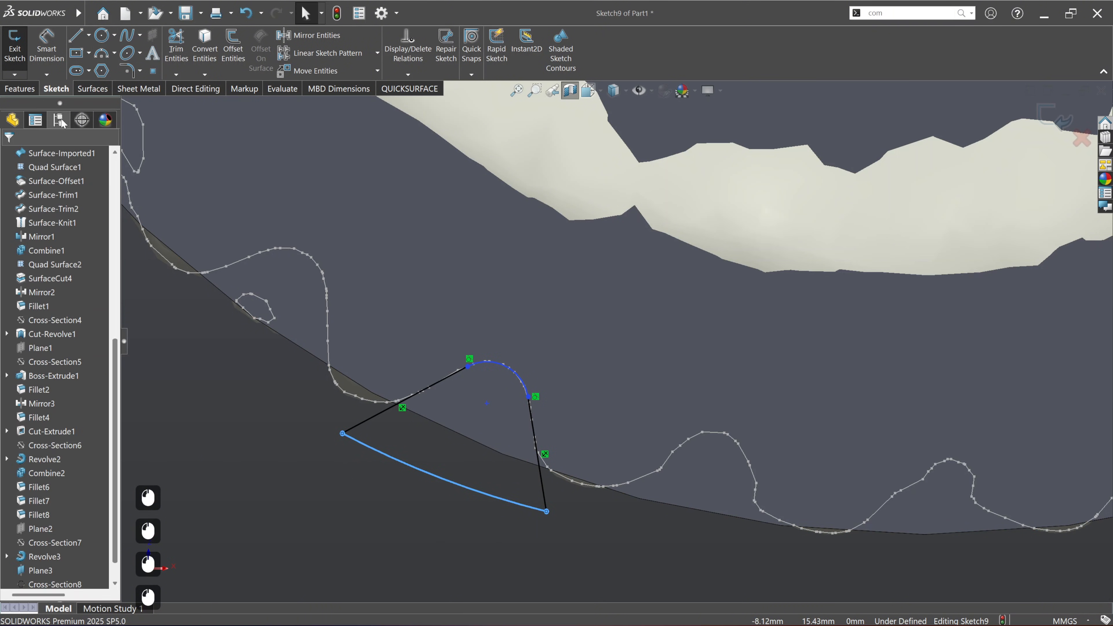
pyautogui.click(20, 88)
pyautogui.click(21, 44)
pyautogui.scroll(5, 518, 316)
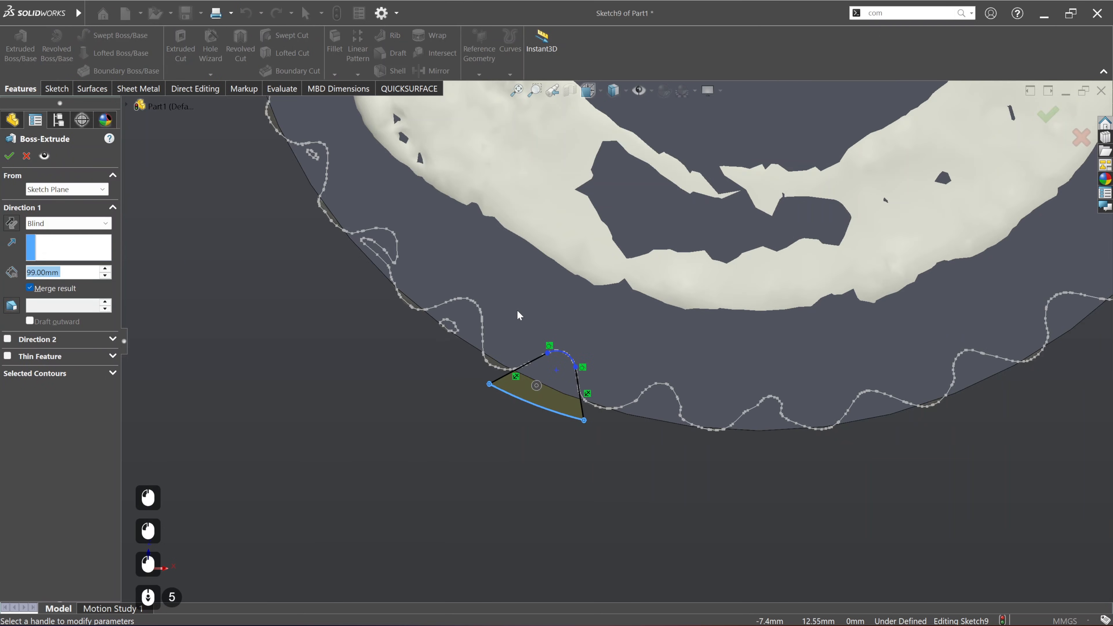
pyautogui.moveTo(519, 316); pyautogui.dragTo(651, 301, button='middle')
pyautogui.scroll(-4, 651, 300)
pyautogui.scroll(-2, 614, 298)
pyautogui.keyDown('ctrl'); pyautogui.moveTo(554, 276); pyautogui.dragTo(624, 349, button='middle'); pyautogui.keyUp('ctrl')
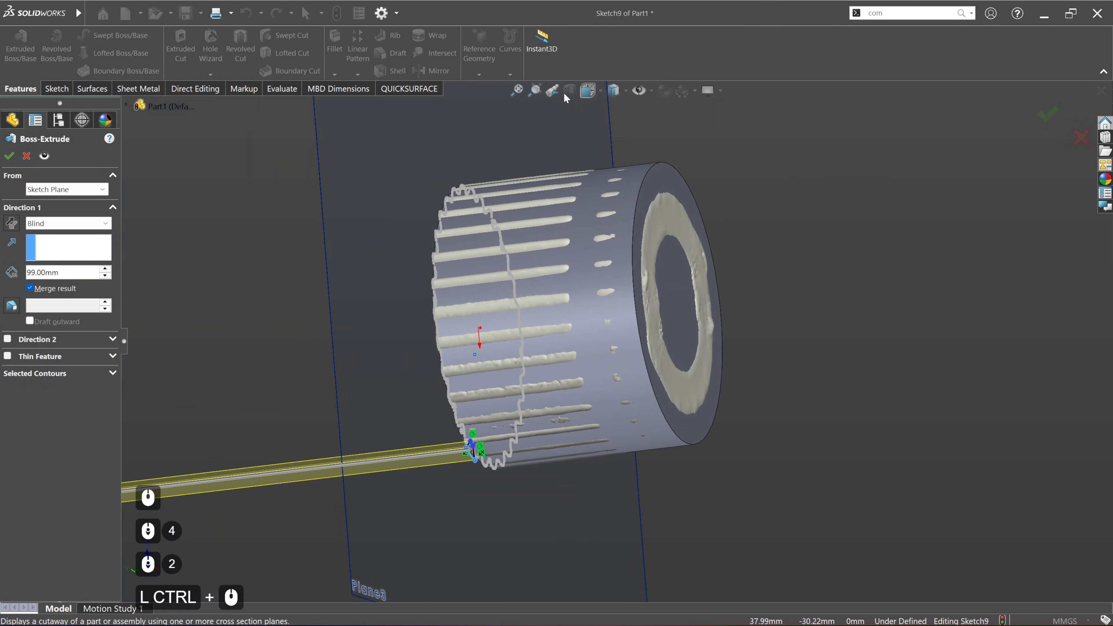
pyautogui.click(27, 156)
# Step: Turn off the section view and hide Plane3, the reference plane crossing the splined end
pyautogui.click(571, 95)
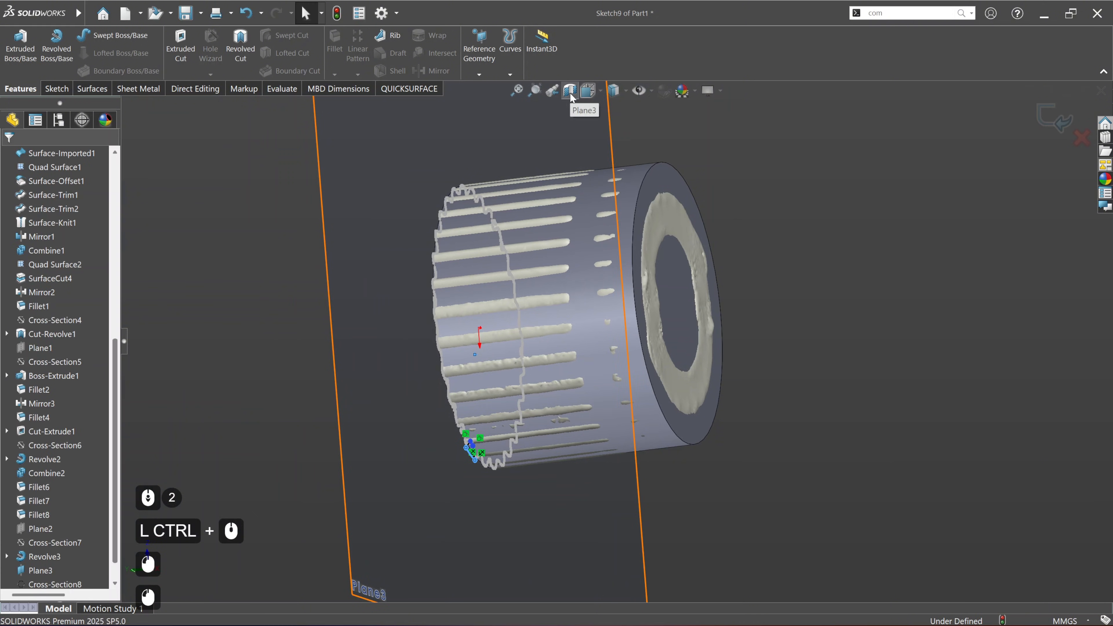
pyautogui.click(833, 256)
pyautogui.moveTo(670, 343); pyautogui.dragTo(588, 329, button='middle')
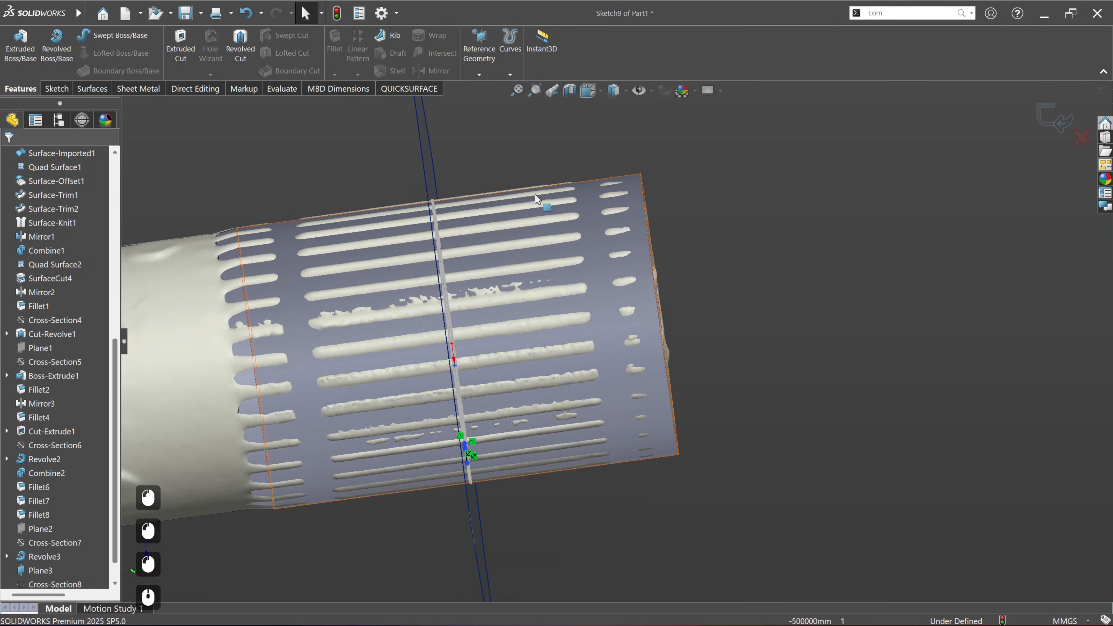
pyautogui.moveTo(537, 200); pyautogui.dragTo(453, 159, button='middle')
pyautogui.rightClick(429, 157)
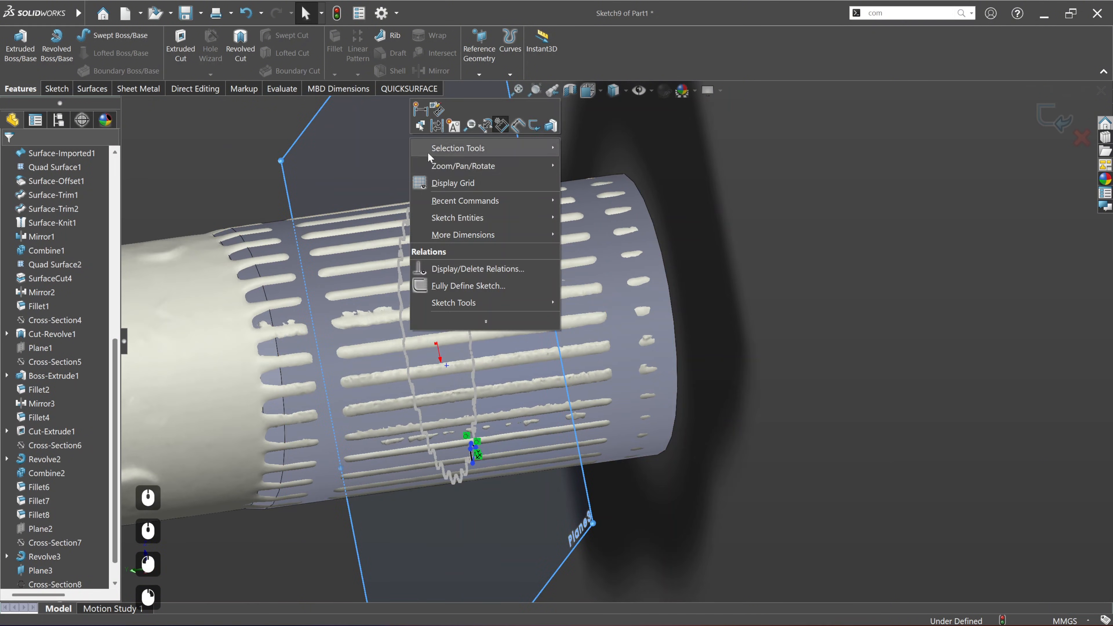
pyautogui.click(804, 283)
pyautogui.scroll(-3, 52, 504)
pyautogui.click(39, 542)
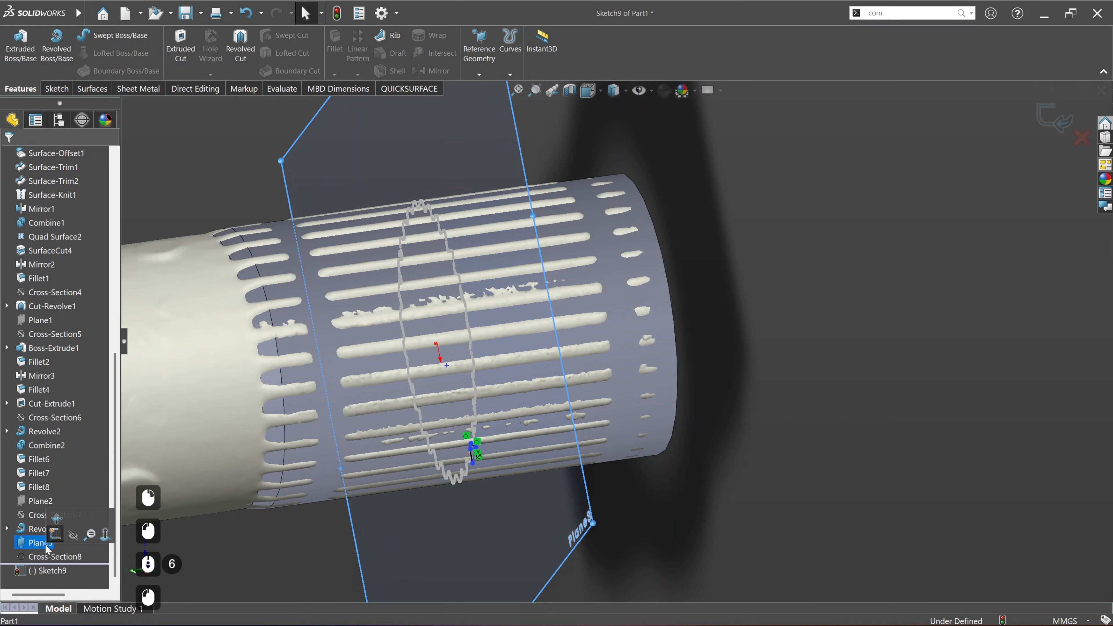
pyautogui.click(69, 539)
# Step: Hide all CAD bodies and extrude the spline gap profile 29 mm toward the yoke, past the inner end of the scanned splines
pyautogui.click(20, 44)
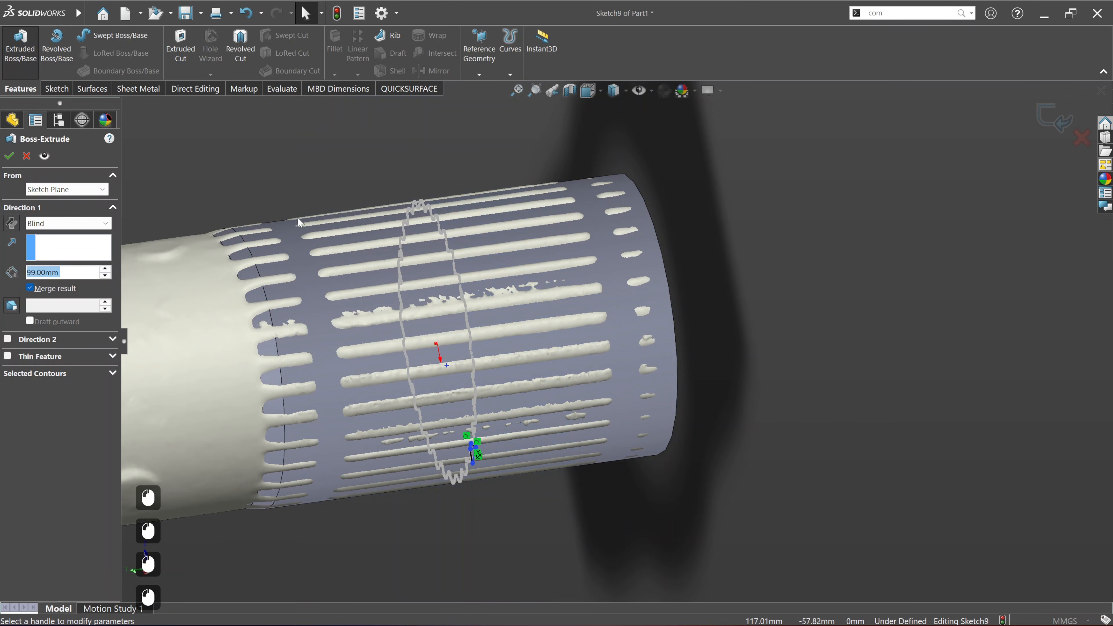
pyautogui.click(425, 90)
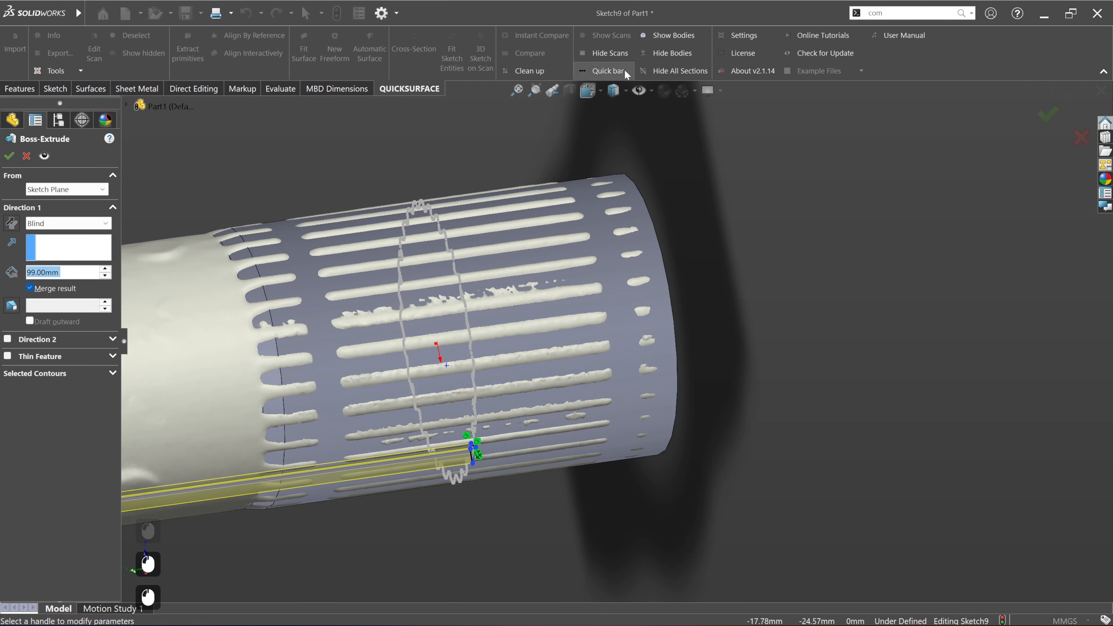
pyautogui.click(668, 59)
pyautogui.keyDown('ctrl'); pyautogui.moveTo(576, 270); pyautogui.dragTo(707, 349, button='middle'); pyautogui.keyUp('ctrl')
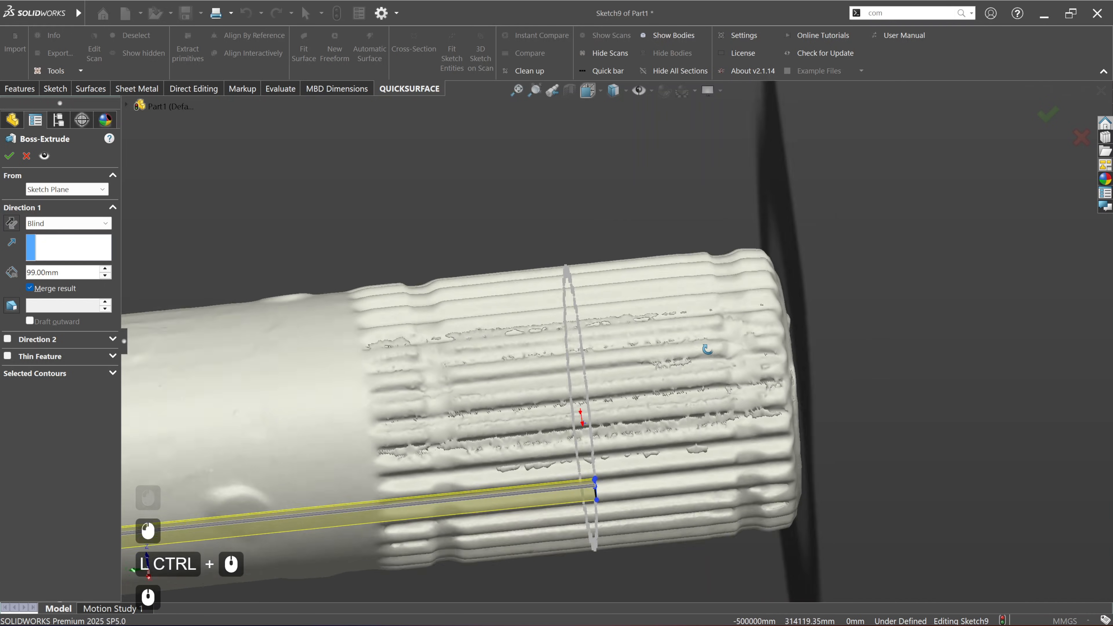
pyautogui.scroll(4, 618, 342)
pyautogui.moveTo(259, 432); pyautogui.dragTo(513, 431)
pyautogui.scroll(-5, 561, 356)
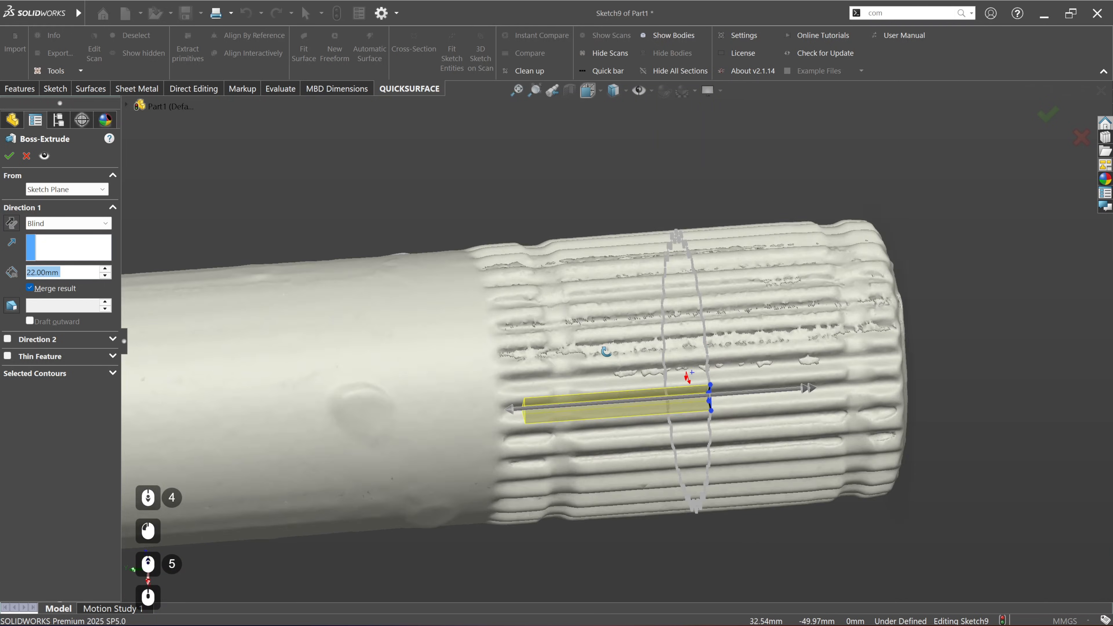
pyautogui.moveTo(607, 350); pyautogui.dragTo(529, 414, button='middle')
pyautogui.moveTo(506, 437); pyautogui.dragTo(447, 436)
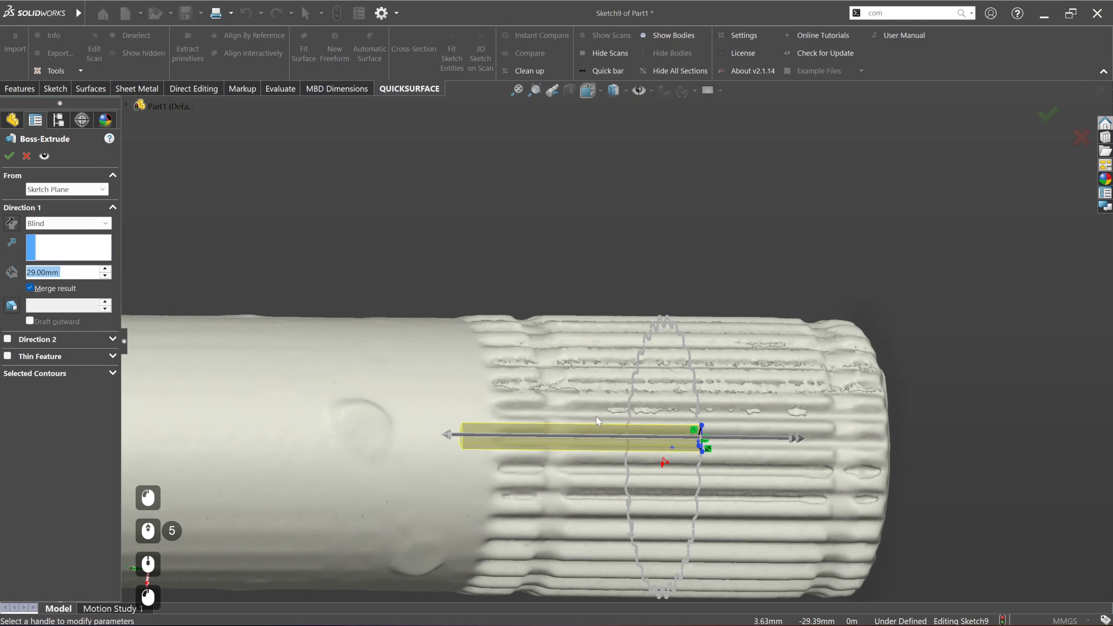
# Step: Extend the extrusion 36 mm in the second direction past the shaft's free end, and create it as a separate body without merging
pyautogui.keyDown('ctrl'); pyautogui.moveTo(774, 454); pyautogui.dragTo(678, 372, button='middle'); pyautogui.keyUp('ctrl')
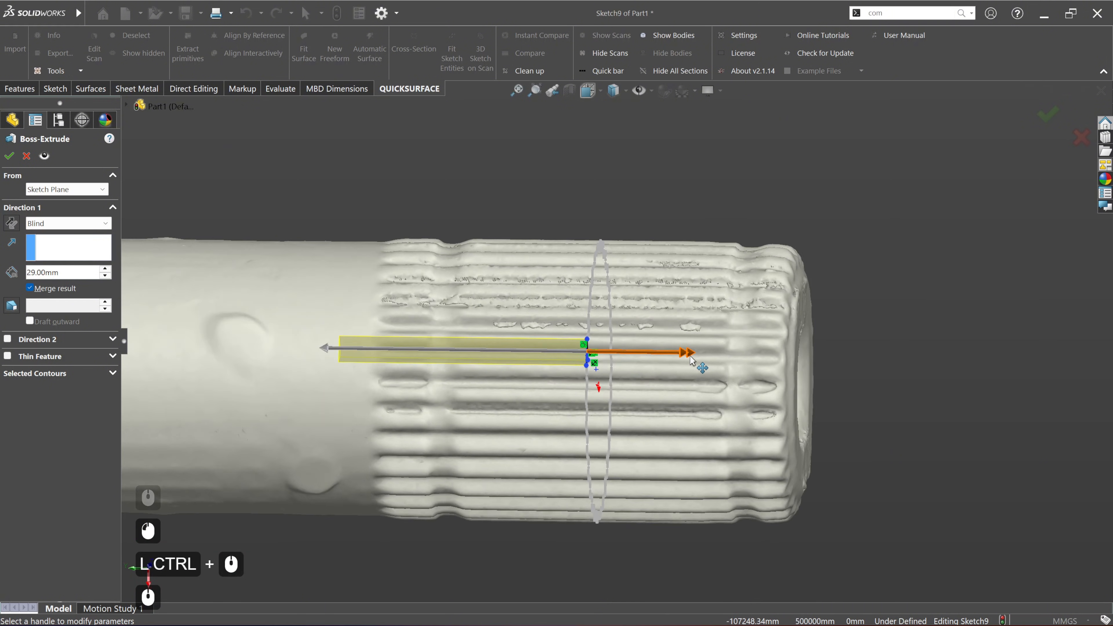
pyautogui.moveTo(690, 358); pyautogui.dragTo(898, 355)
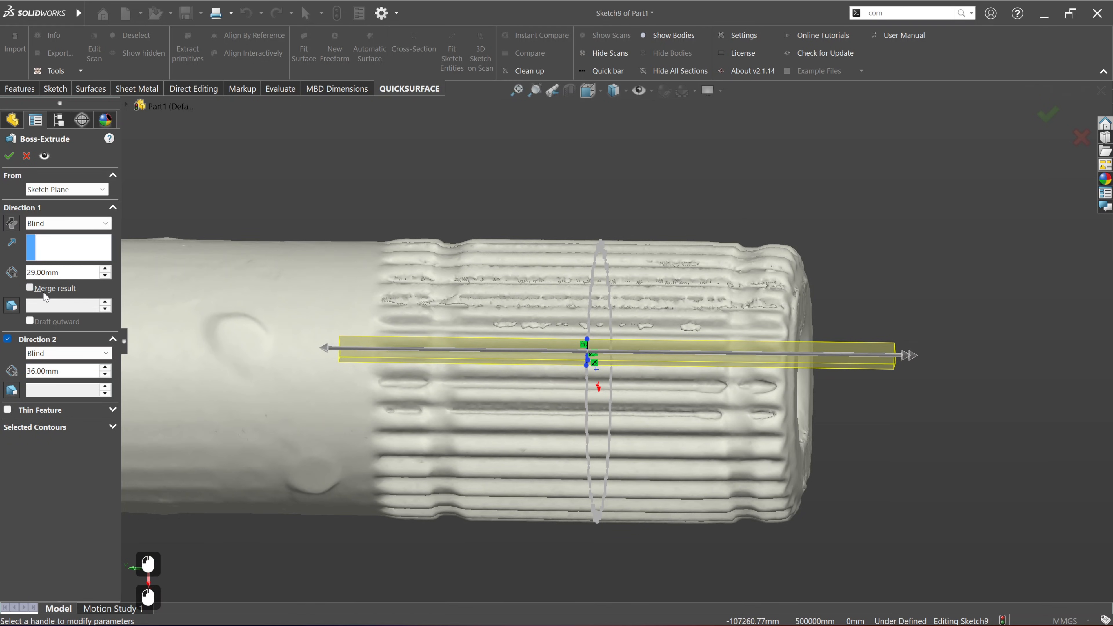
pyautogui.click(9, 157)
# Step: Hide the main shaft solid body Revolve3 and the spline cross-section Cross-Section8, leaving the extruded gap body visible on the scan
pyautogui.moveTo(570, 351); pyautogui.dragTo(527, 402, button='middle')
pyautogui.keyDown('ctrl'); pyautogui.moveTo(653, 274); pyautogui.dragTo(523, 302, button='middle'); pyautogui.keyUp('ctrl')
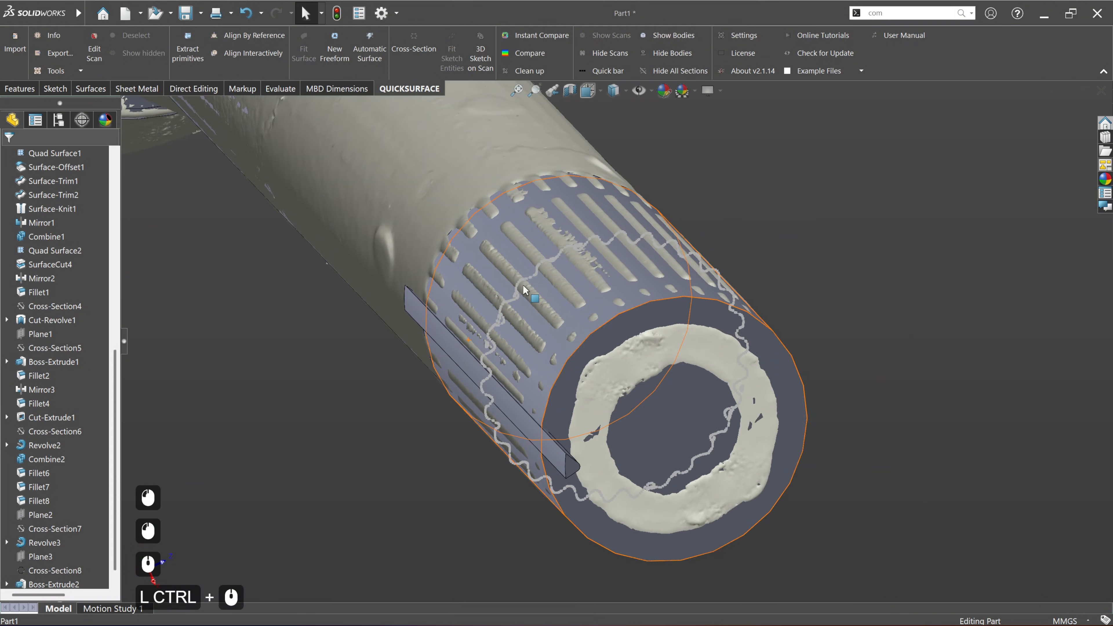
pyautogui.scroll(10, 52, 530)
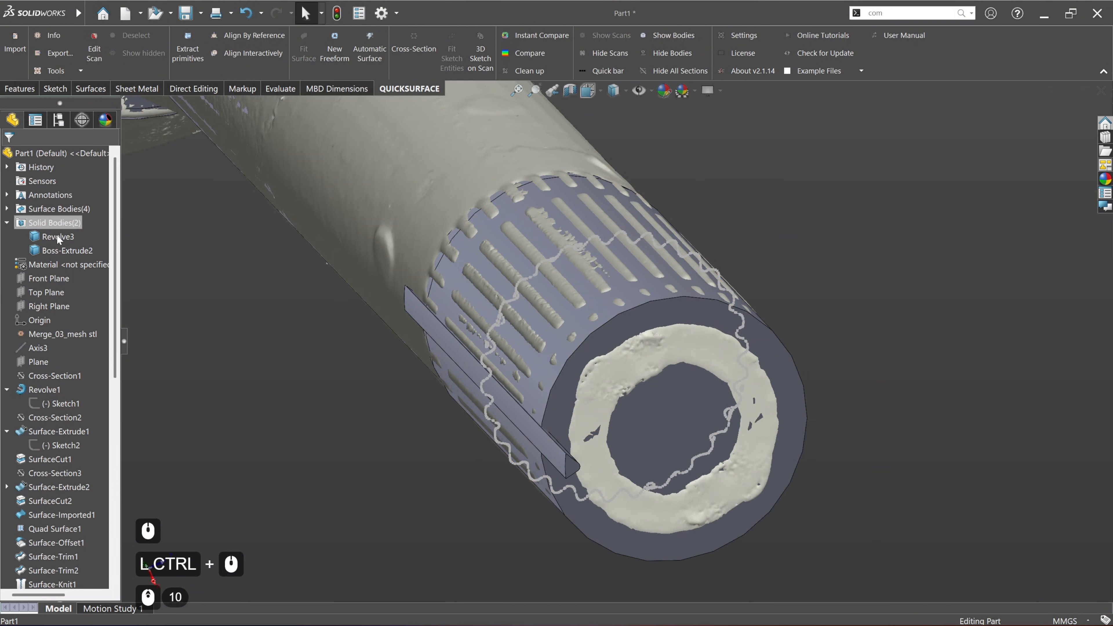
pyautogui.click(57, 249)
pyautogui.click(57, 236)
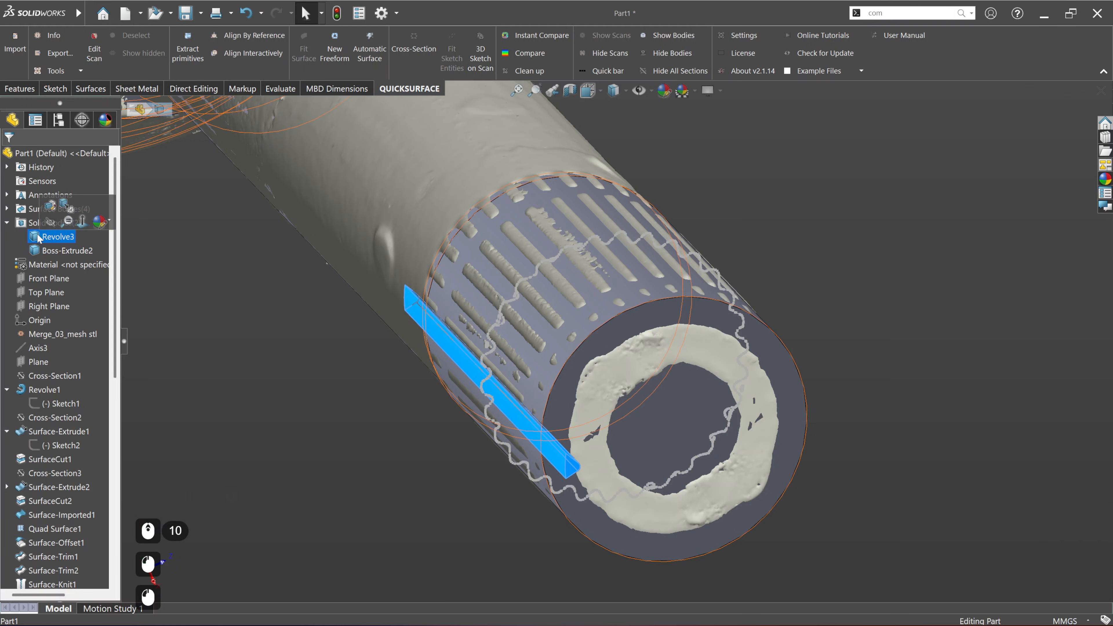
pyautogui.click(50, 223)
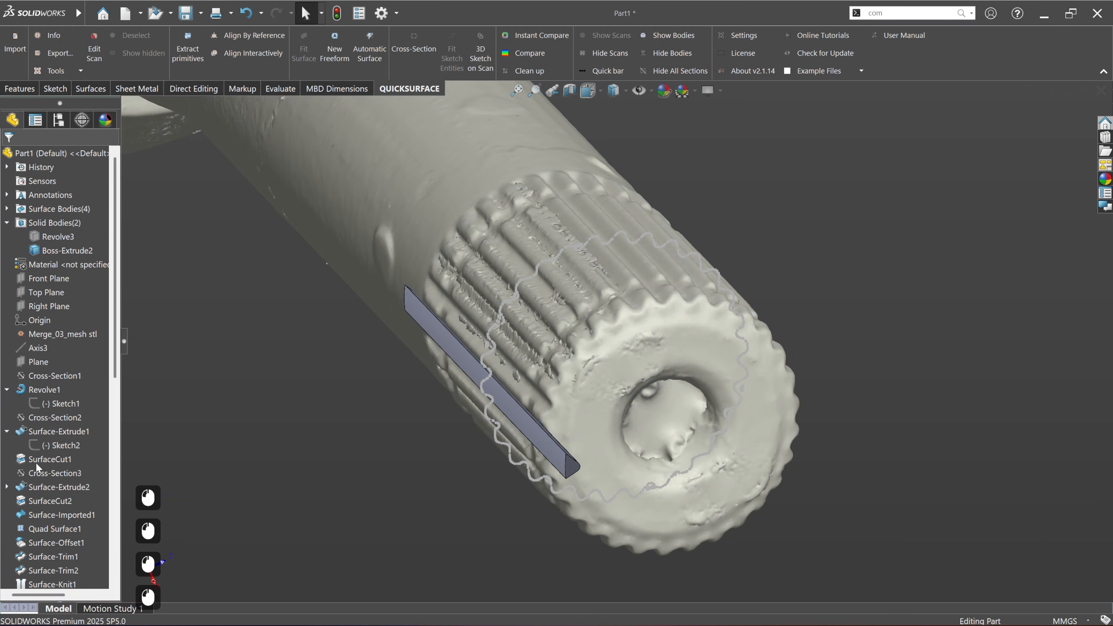
pyautogui.scroll(-18, 24, 493)
pyautogui.click(48, 558)
pyautogui.click(56, 549)
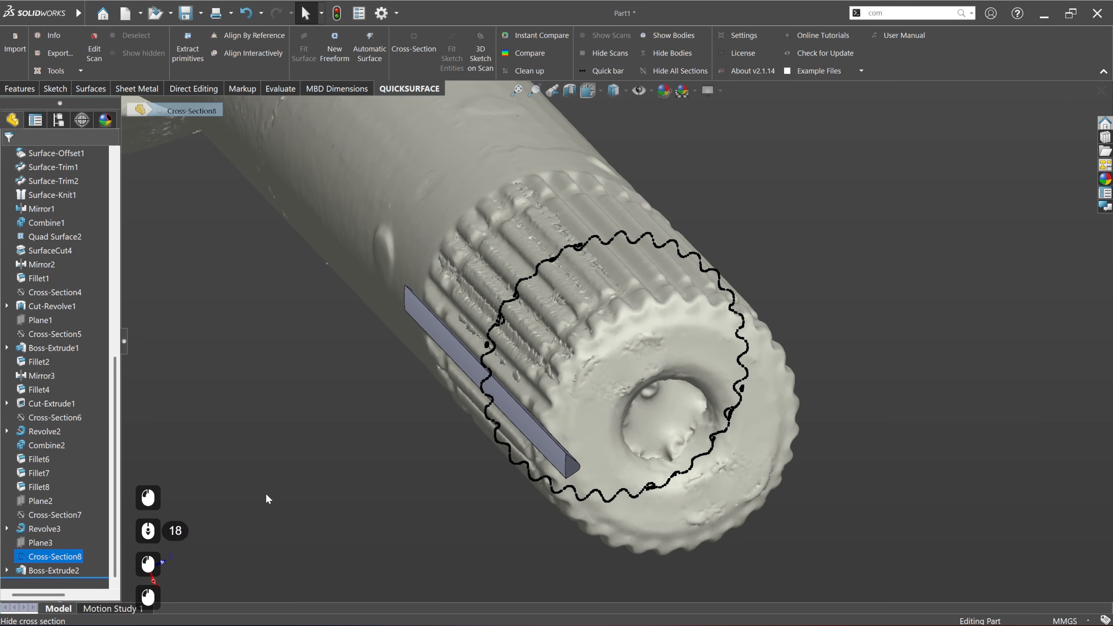
# Step: Set up a circular pattern of the extruded spline gap feature with equal spacing around the shaft's centre axis, Axis3
pyautogui.moveTo(392, 470); pyautogui.dragTo(507, 411, button='middle')
pyautogui.click(529, 395)
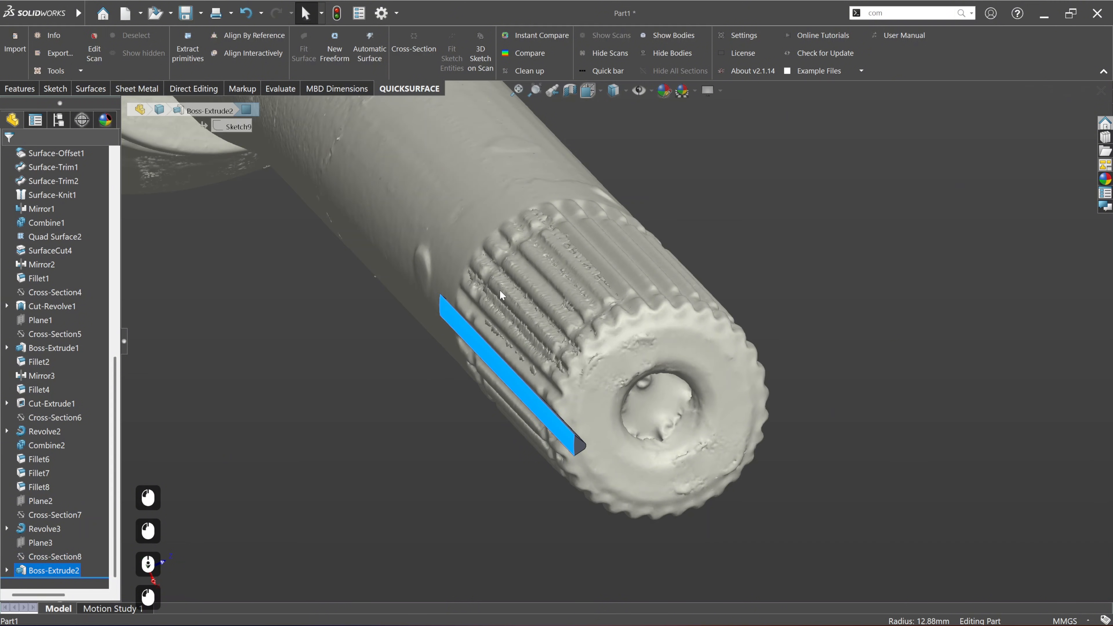
pyautogui.click(15, 86)
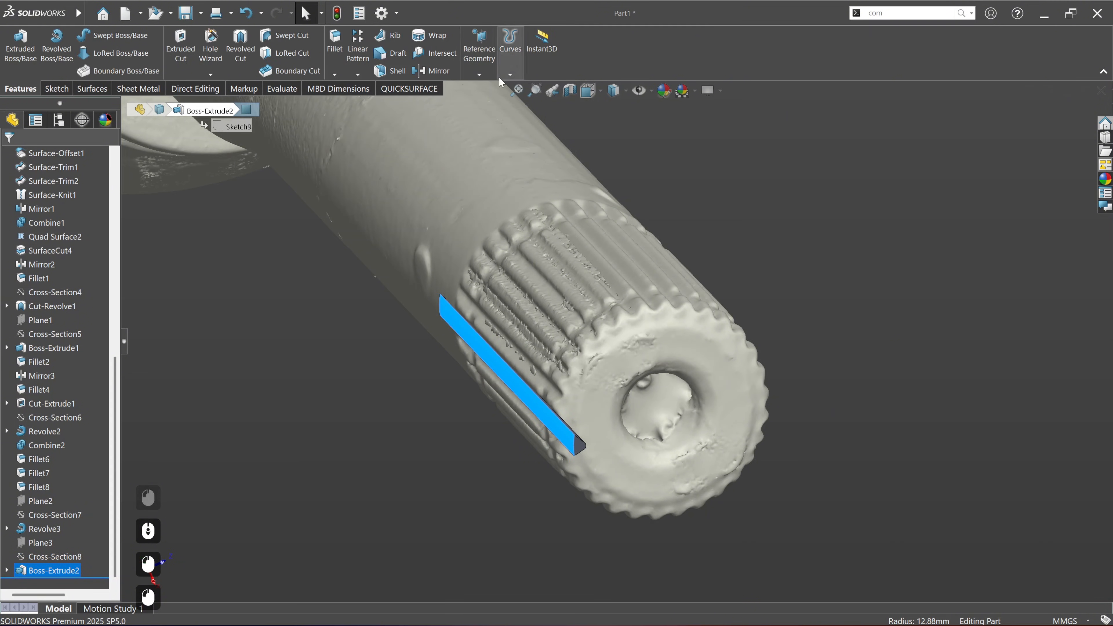
pyautogui.click(358, 75)
pyautogui.click(380, 104)
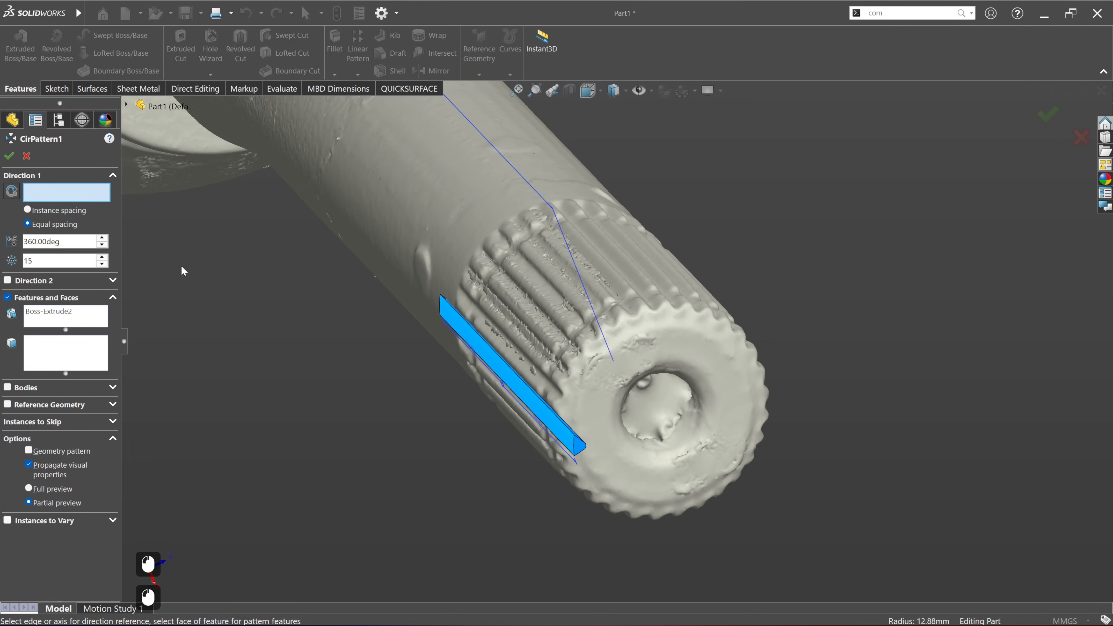
pyautogui.scroll(-4, 539, 334)
pyautogui.keyDown('ctrl'); pyautogui.moveTo(593, 279); pyautogui.dragTo(514, 362, button='middle'); pyautogui.keyUp('ctrl')
pyautogui.moveTo(372, 336); pyautogui.dragTo(473, 319, button='middle')
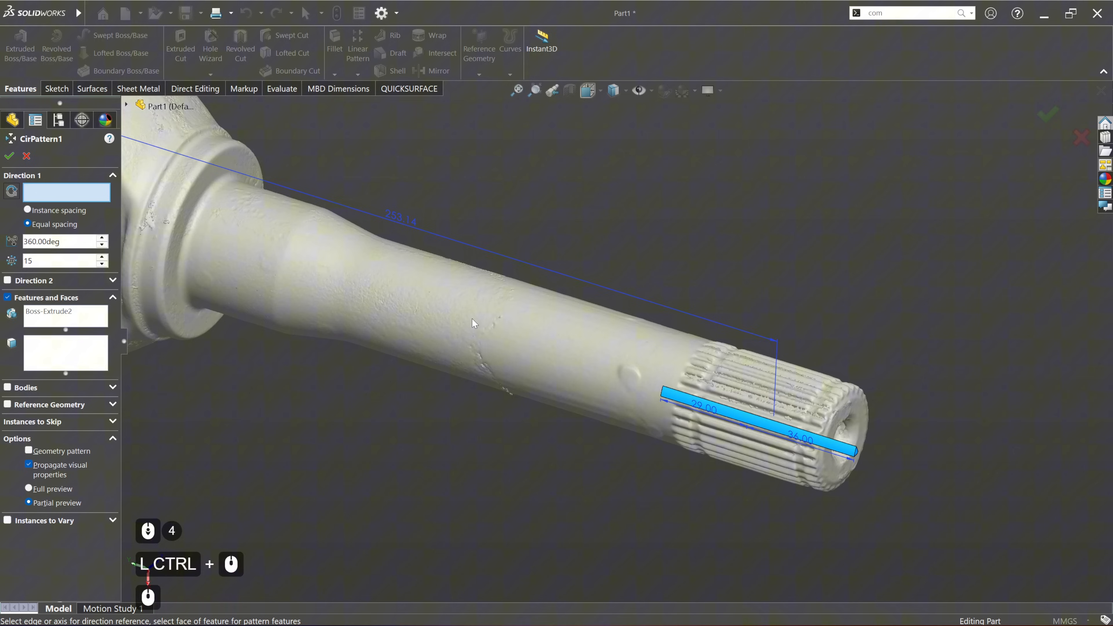
pyautogui.click(52, 198)
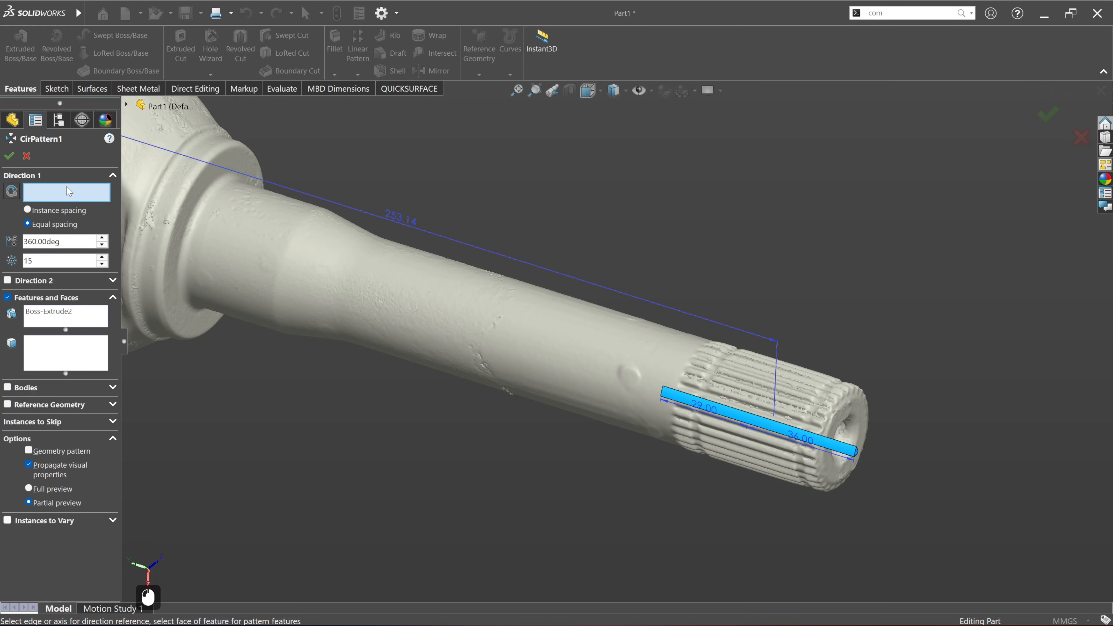
pyautogui.scroll(-2, 505, 206)
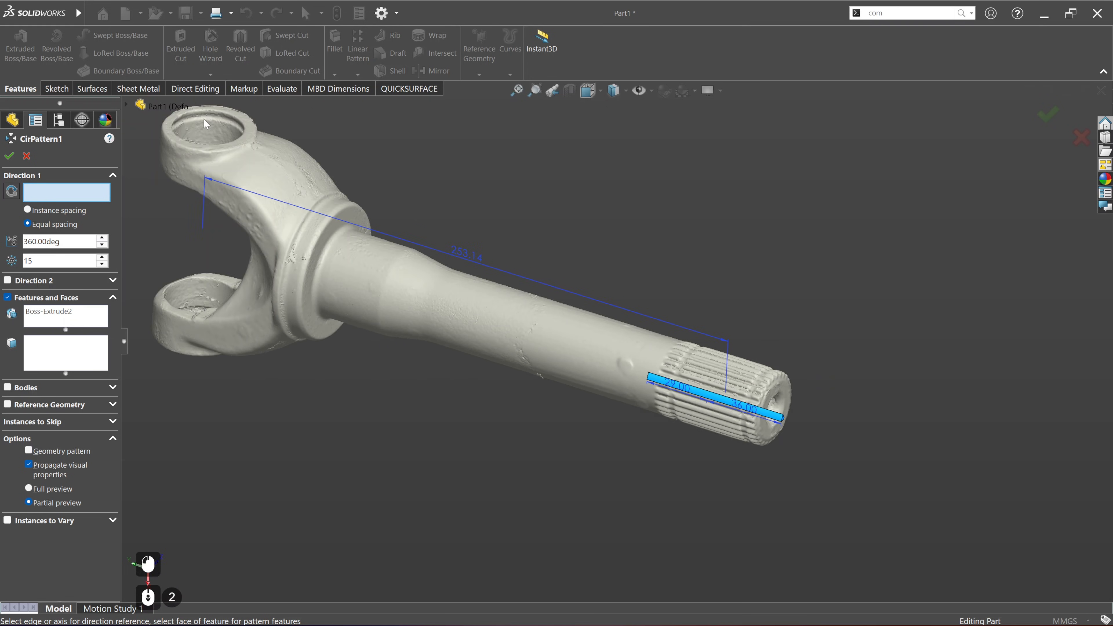
pyautogui.click(126, 105)
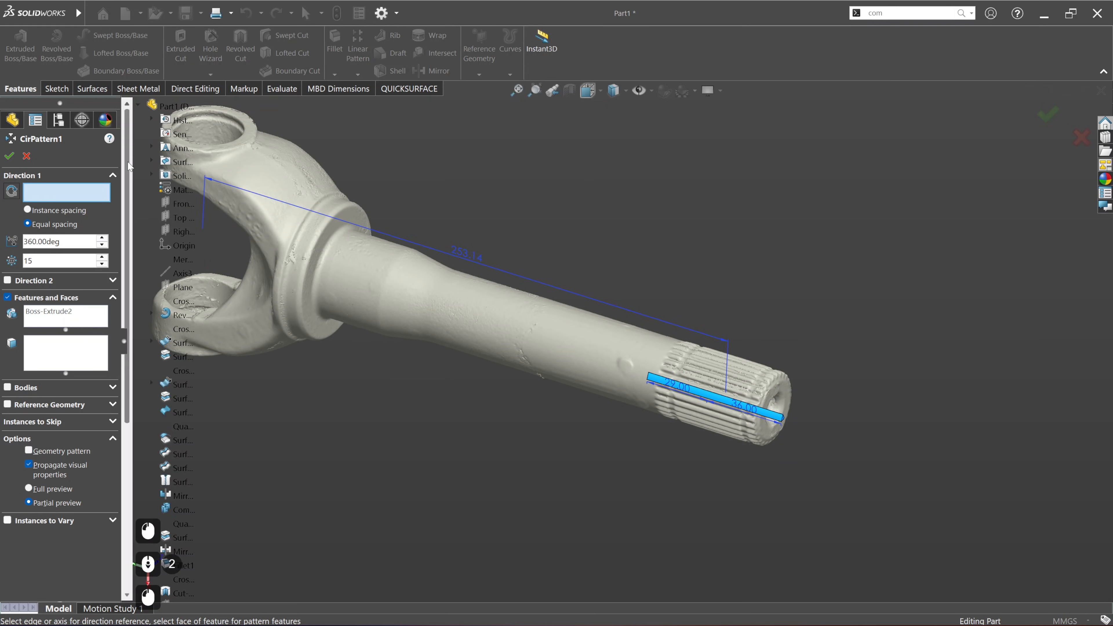
pyautogui.click(180, 269)
pyautogui.click(181, 272)
# Step: Set the circular pattern to 30 instances, check its preview against the scanned splines, and try to apply it
pyautogui.keyDown('ctrl'); pyautogui.scroll(5, 632, 414); pyautogui.keyUp('ctrl')
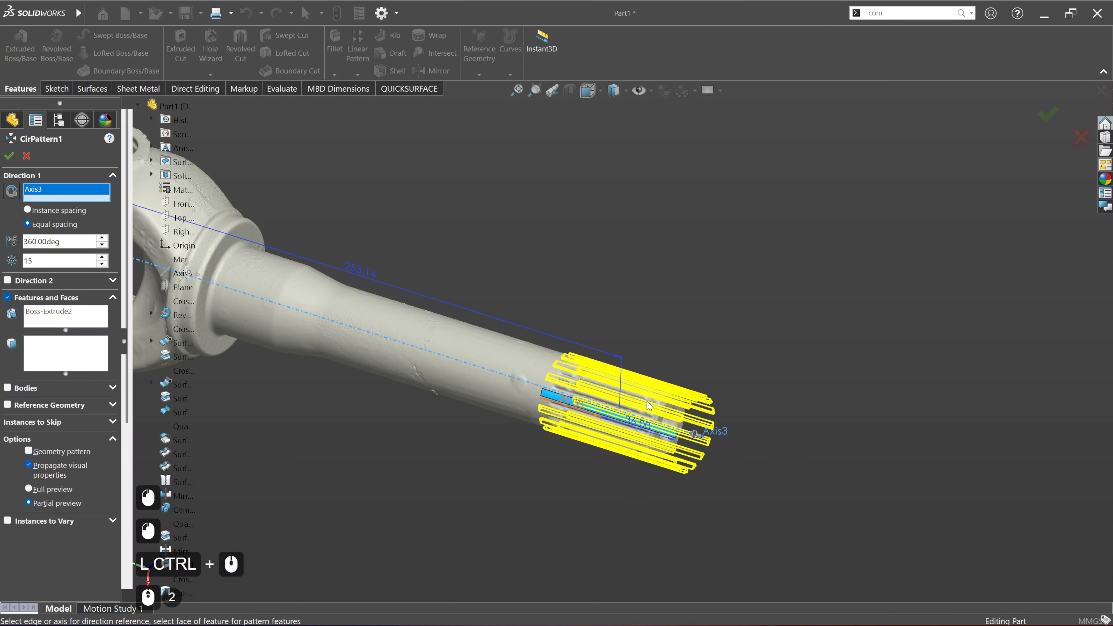
pyautogui.moveTo(631, 414); pyautogui.dragTo(645, 359, button='middle')
pyautogui.moveTo(84, 261); pyautogui.dragTo(4, 263)
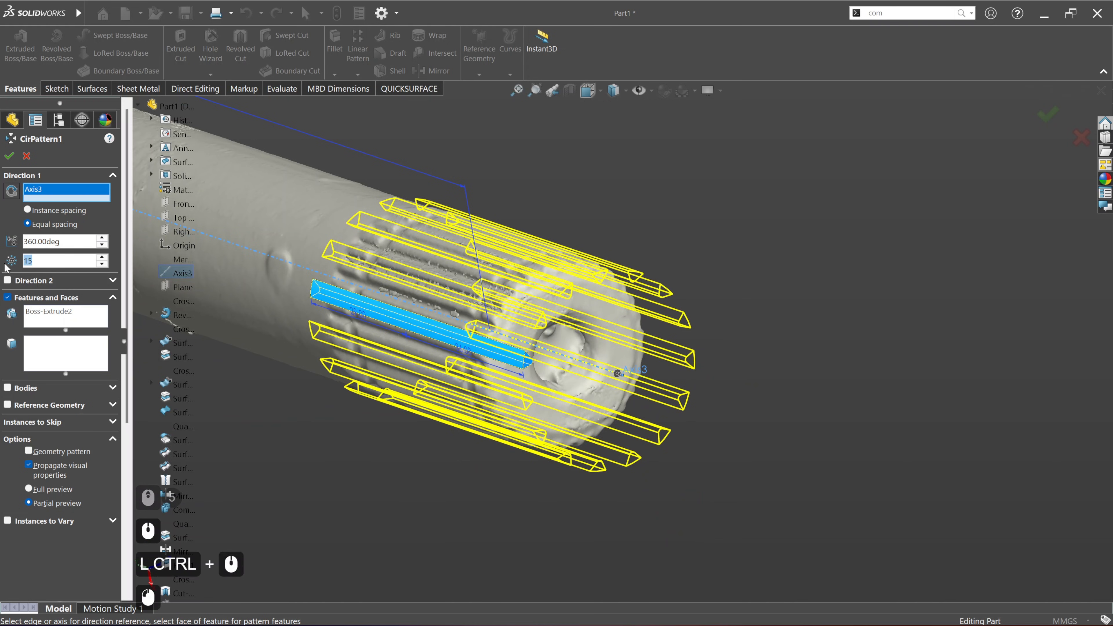
pyautogui.write('30')
pyautogui.press('Return')
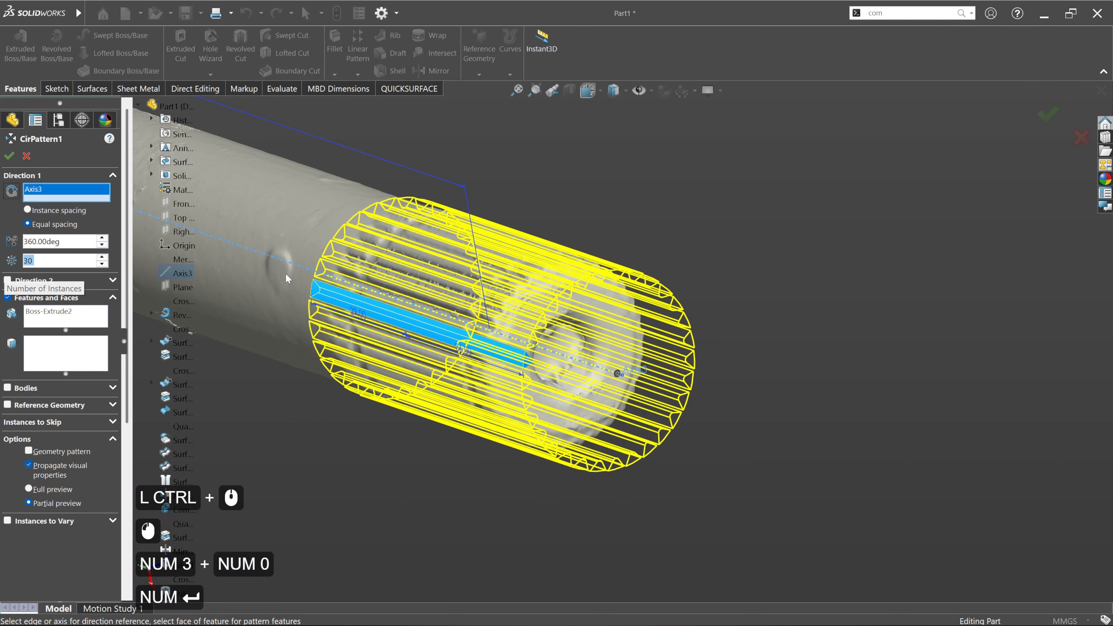
pyautogui.moveTo(394, 283); pyautogui.dragTo(558, 341, button='middle')
pyautogui.scroll(3, 456, 266)
pyautogui.moveTo(513, 292); pyautogui.dragTo(353, 282, button='middle')
pyautogui.scroll(4, 539, 296)
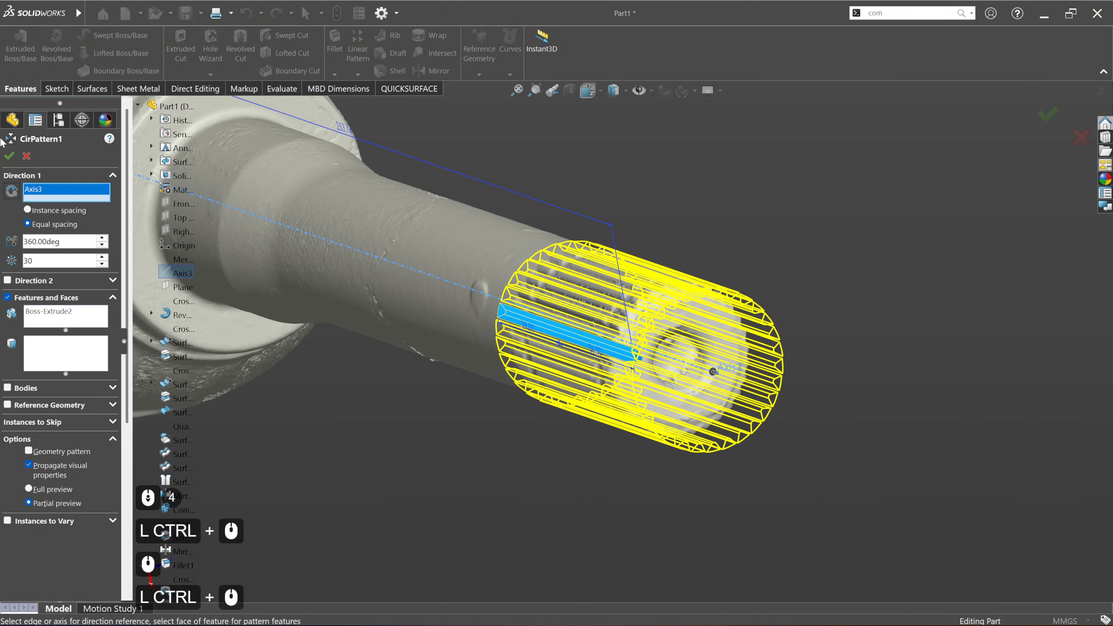
pyautogui.click(10, 156)
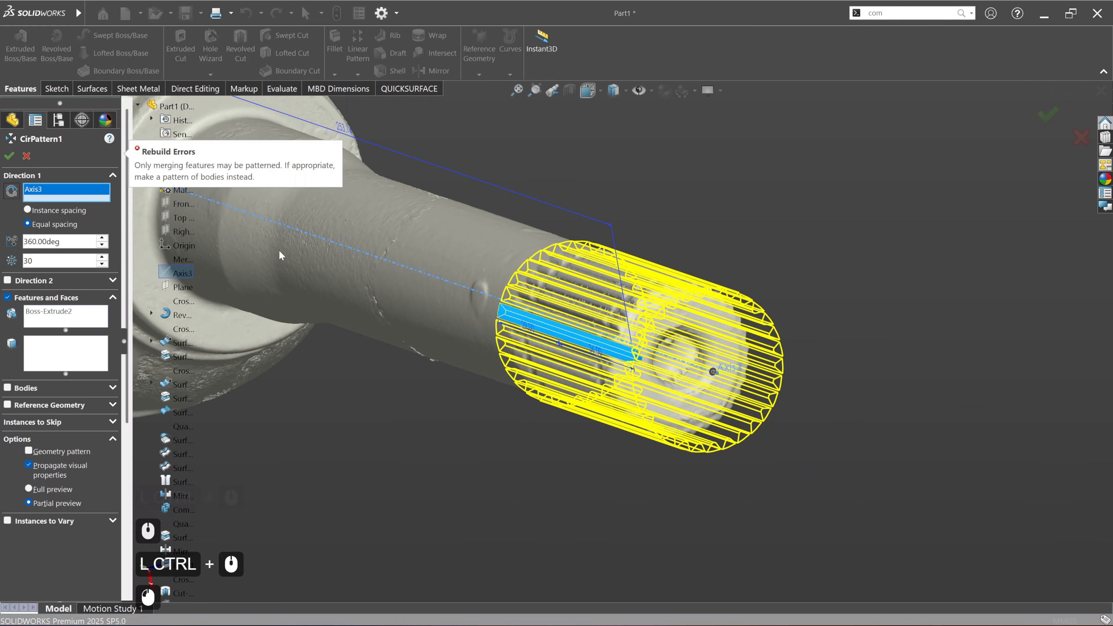
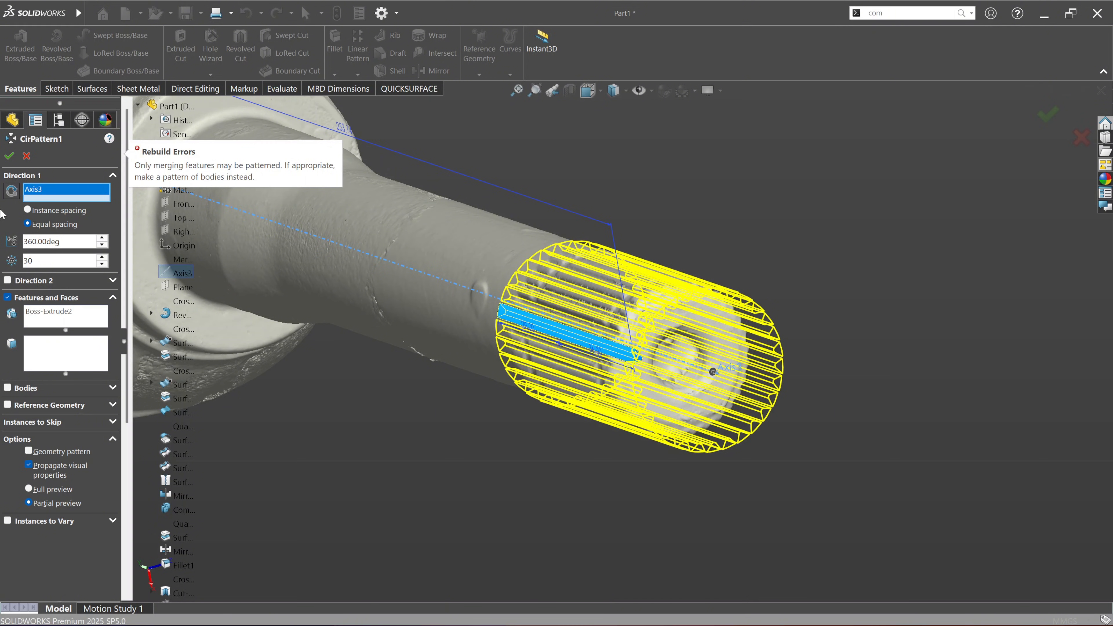
# Step: Clear the circular pattern's feature selection, pattern the extruded gap body Boss-Extrude2 as a body instead, and apply it
pyautogui.click(47, 324)
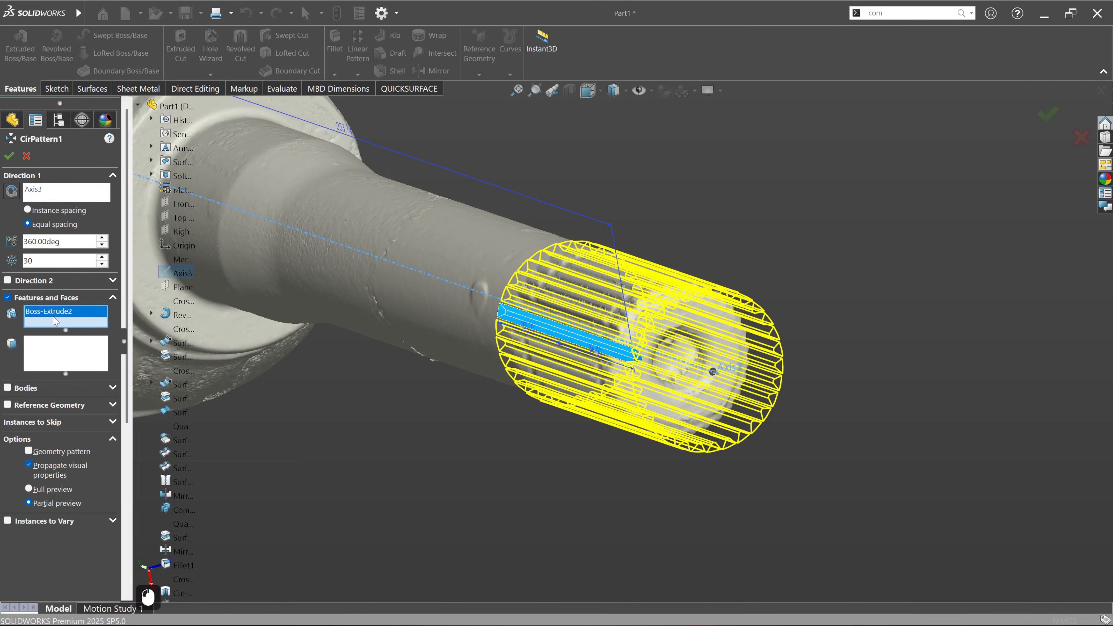
pyautogui.rightClick(51, 319)
pyautogui.click(74, 326)
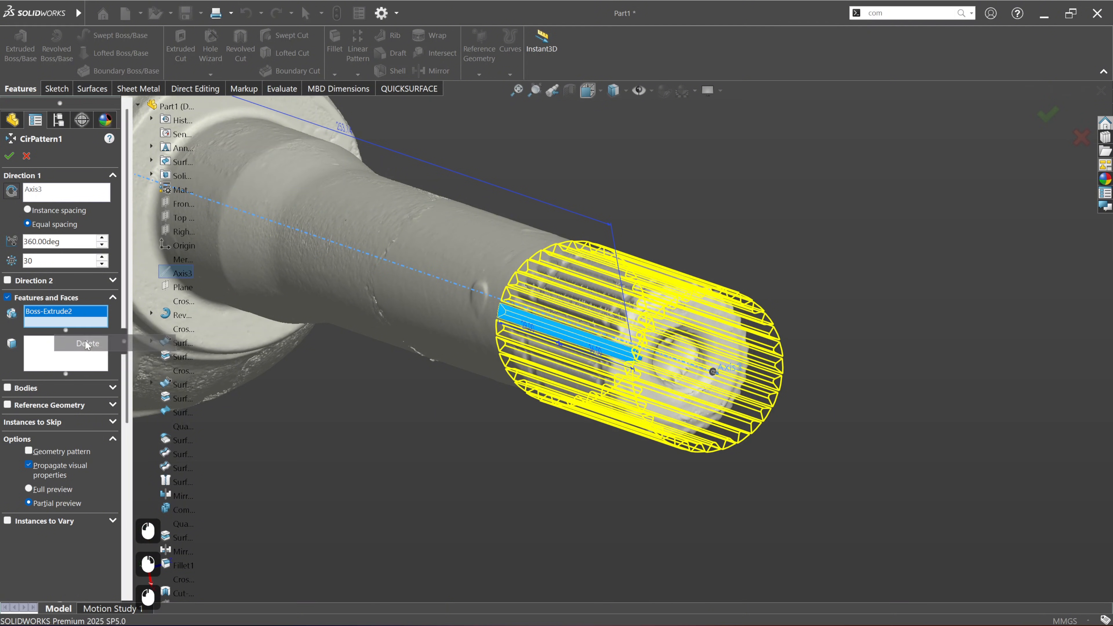
pyautogui.click(12, 391)
pyautogui.click(617, 355)
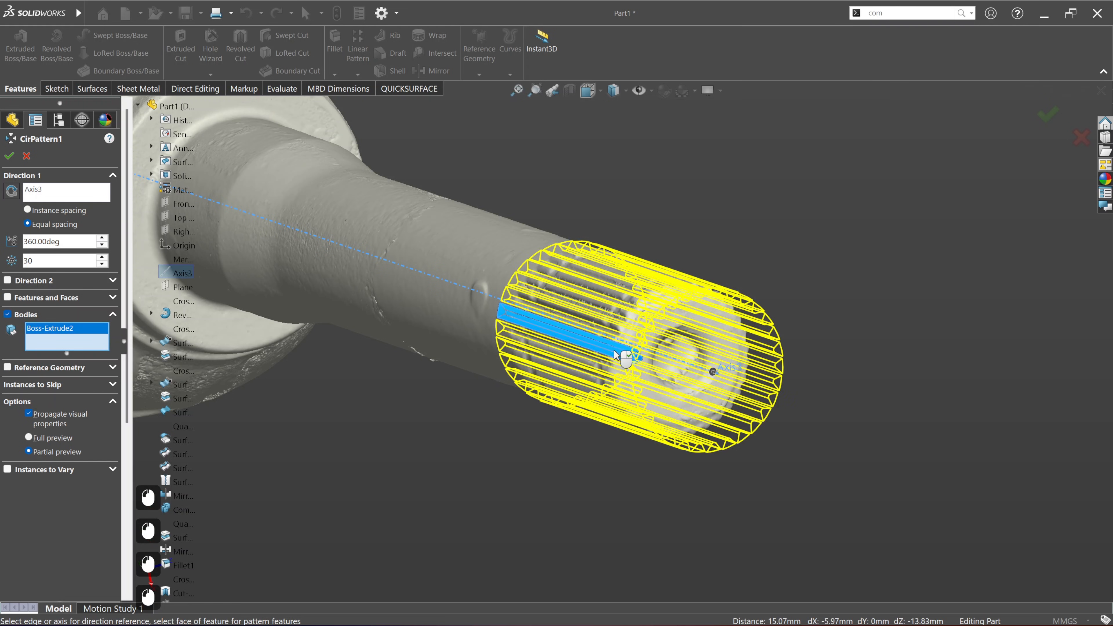
pyautogui.press('Return')
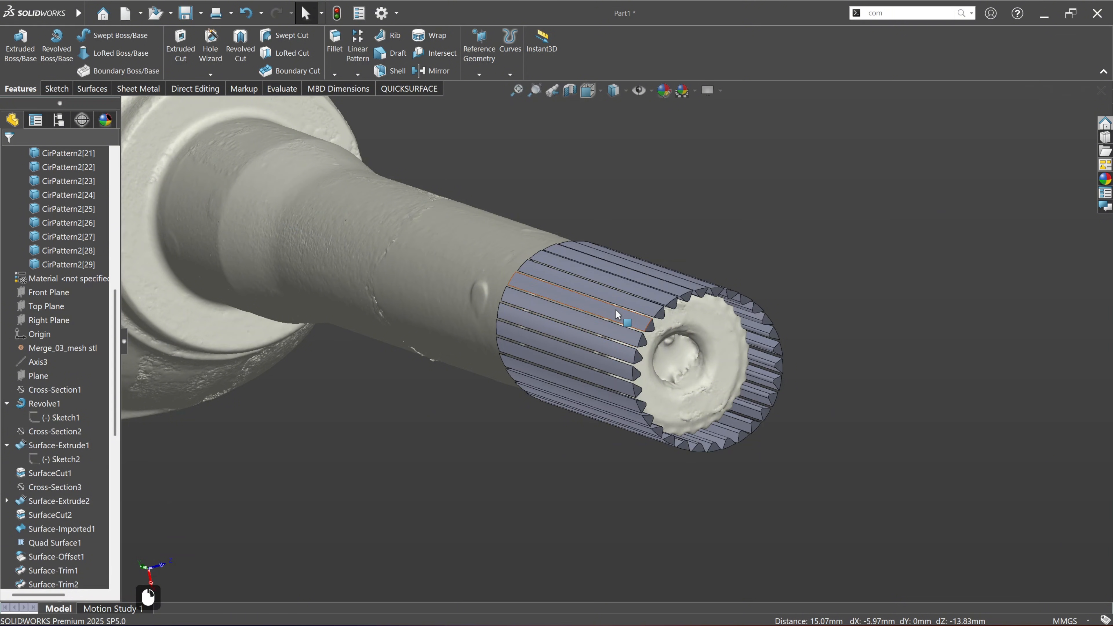
# Step: Hide all solid bodies at once so that only the scan is displayed
pyautogui.scroll(10, 55, 225)
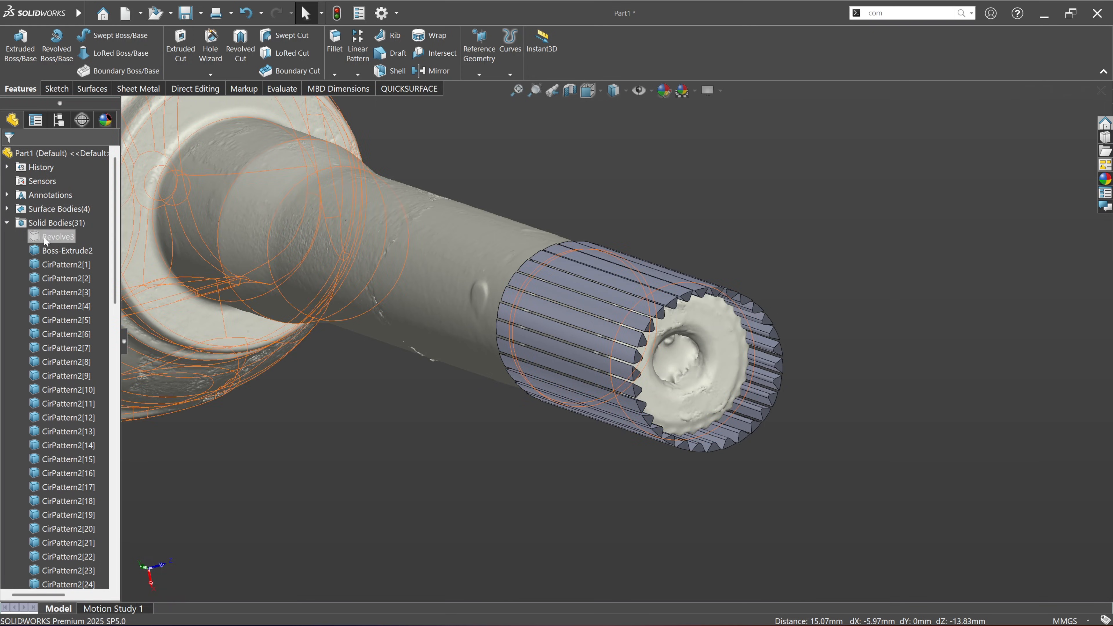
pyautogui.rightClick(63, 224)
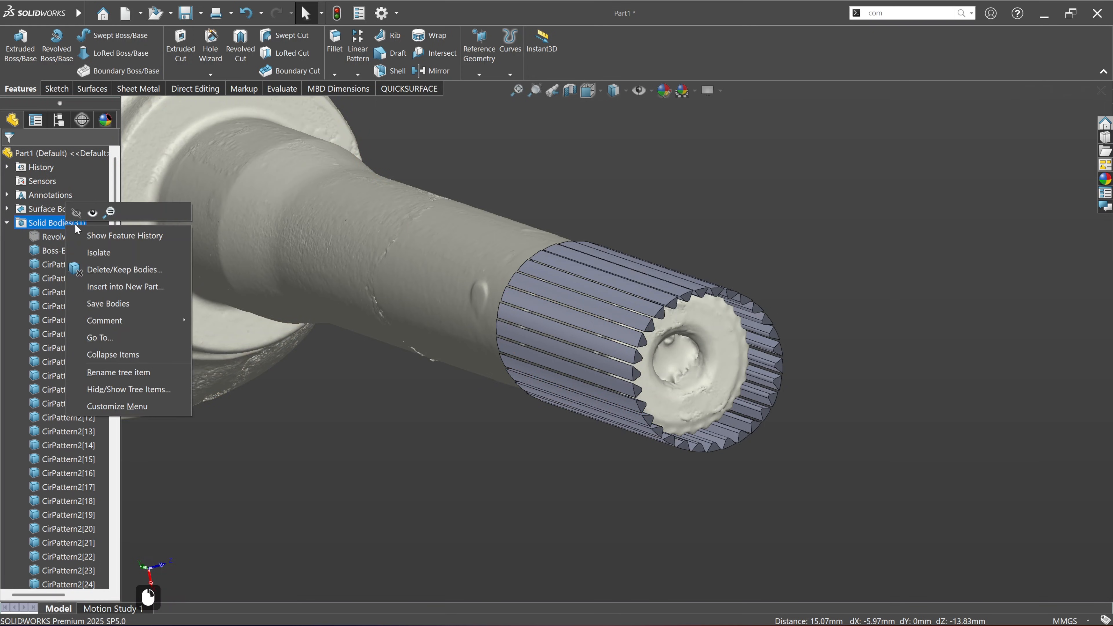
pyautogui.click(75, 213)
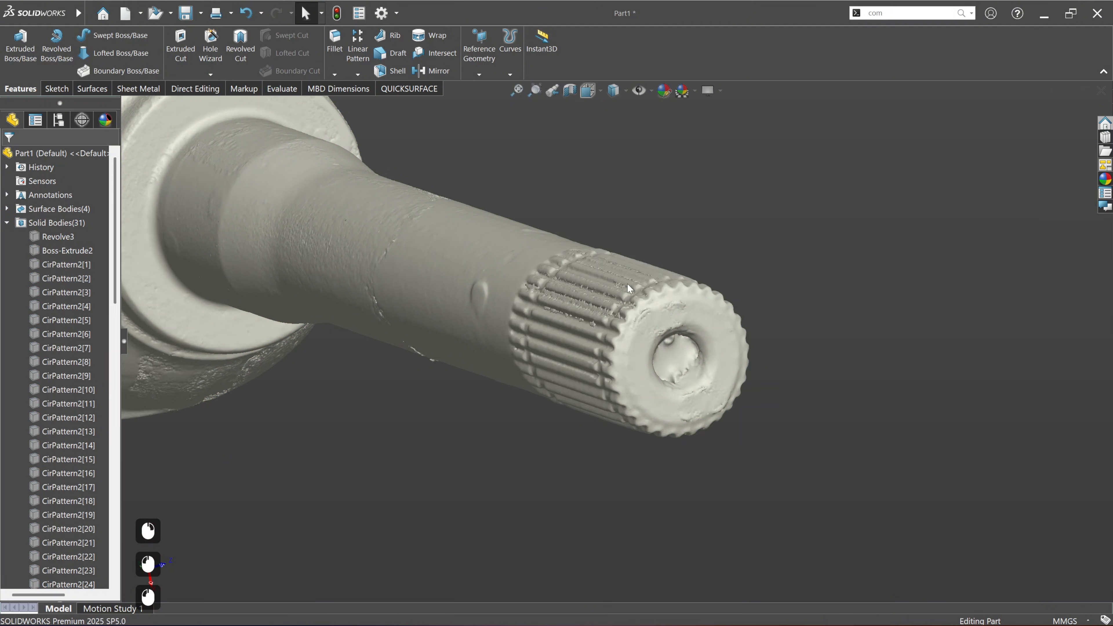
# Step: Show the shaft's lengthwise cross-section Cross-Section7 on the scan
pyautogui.moveTo(590, 288); pyautogui.dragTo(631, 298, button='middle')
pyautogui.scroll(-20, 81, 459)
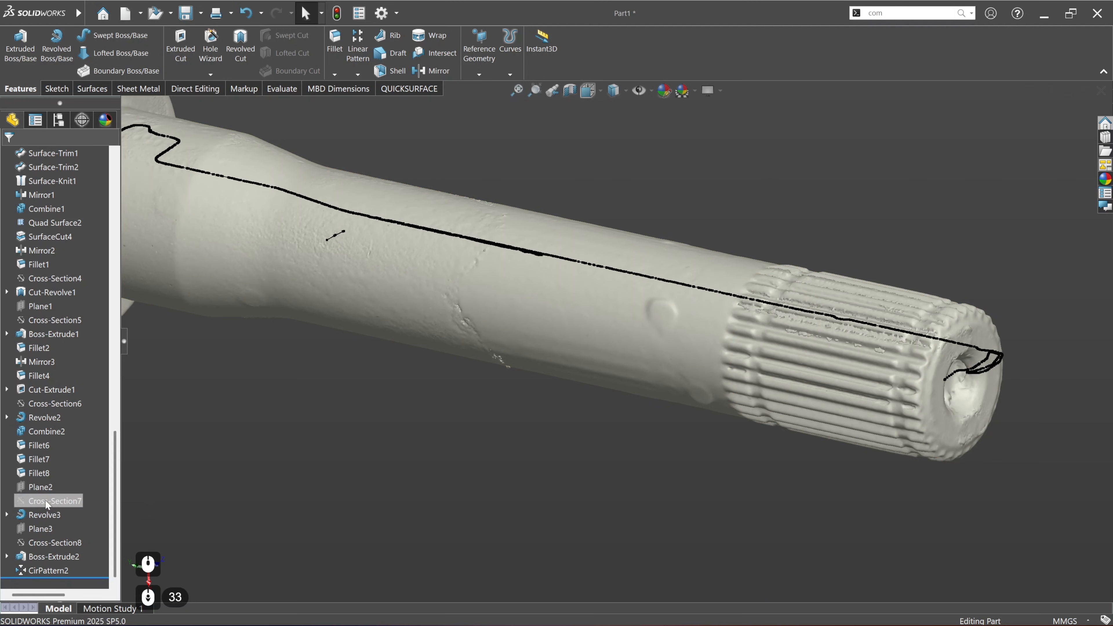
pyautogui.click(46, 501)
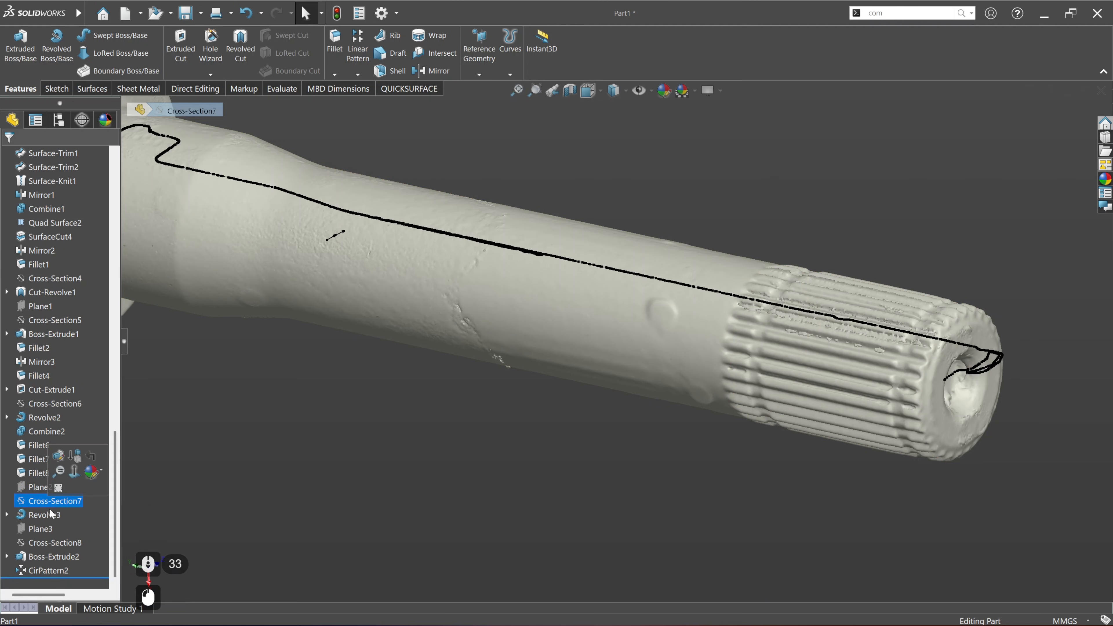
pyautogui.rightClick(60, 502)
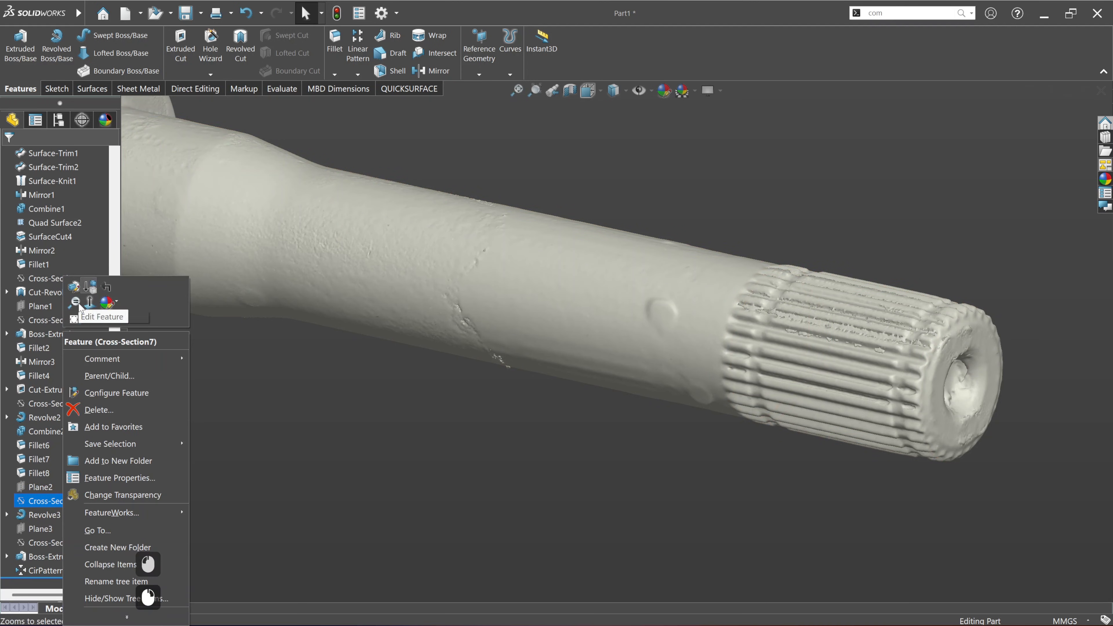
pyautogui.click(76, 320)
pyautogui.click(512, 458)
pyautogui.moveTo(836, 330); pyautogui.dragTo(735, 393, button='middle')
pyautogui.keyDown('ctrl'); pyautogui.moveTo(385, 398); pyautogui.dragTo(450, 334, button='middle'); pyautogui.keyUp('ctrl')
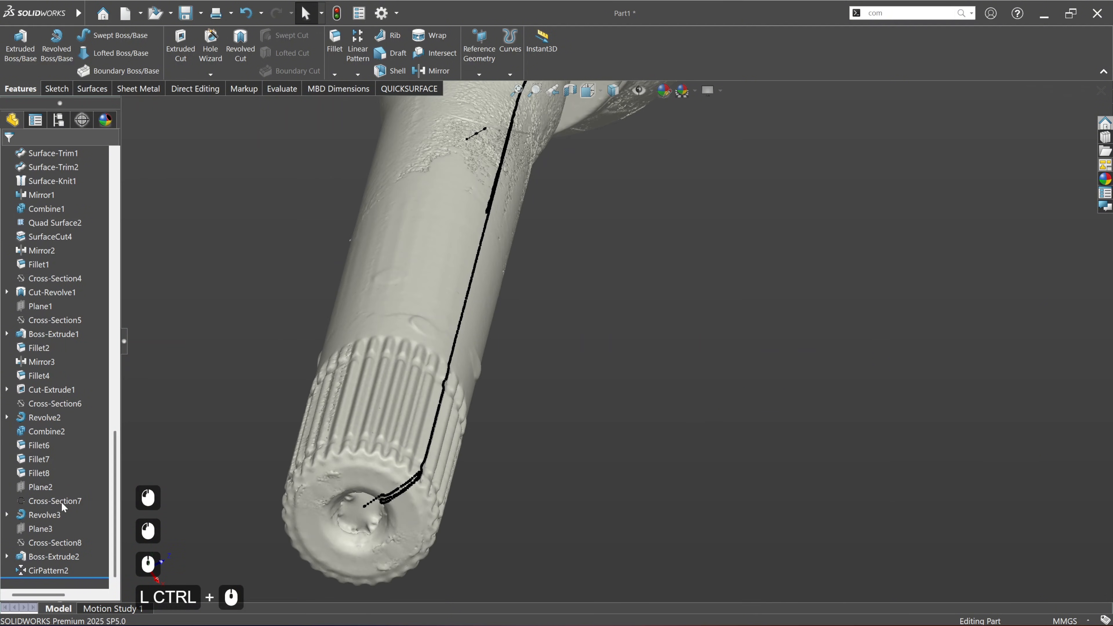
# Step: Start a sketch on Plane2 over the profile of the scanned splined end
pyautogui.click(42, 487)
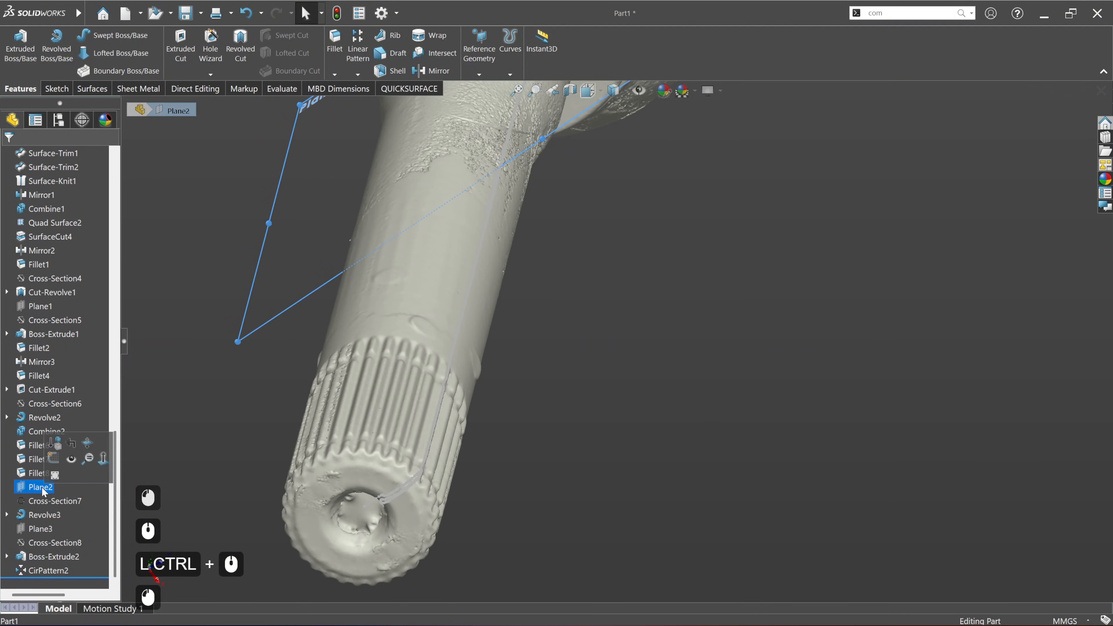
pyautogui.click(59, 458)
pyautogui.scroll(-6, 675, 535)
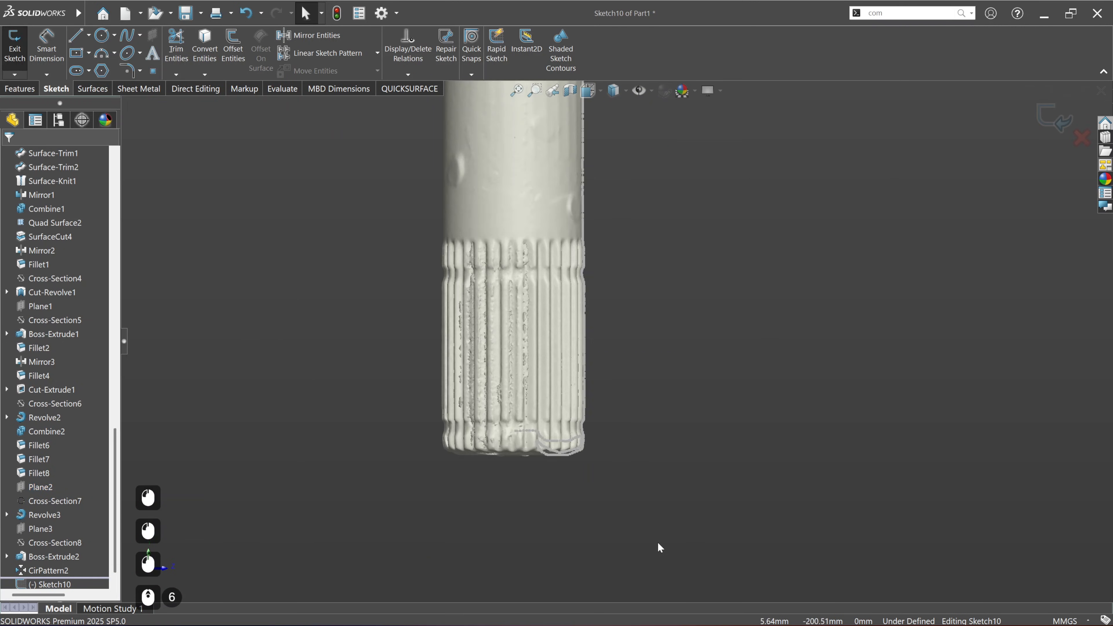
pyautogui.scroll(-5, 609, 451)
pyautogui.scroll(4, 613, 384)
pyautogui.scroll(-3, 613, 384)
pyautogui.keyDown('ctrl'); pyautogui.moveTo(619, 175); pyautogui.dragTo(559, 517, button='middle'); pyautogui.keyUp('ctrl')
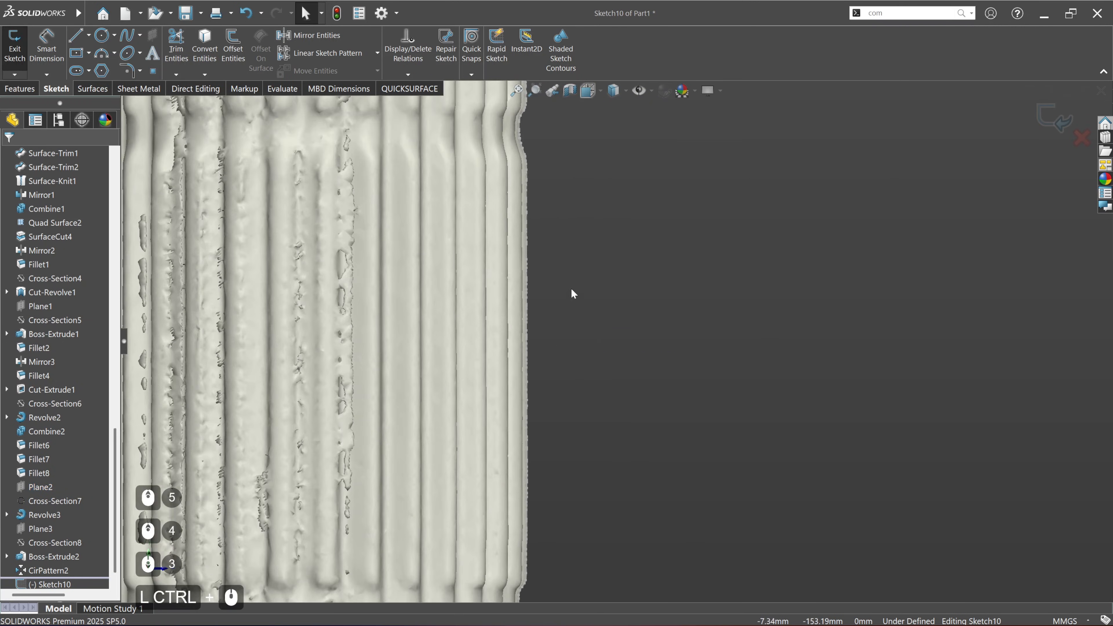
pyautogui.keyDown('ctrl'); pyautogui.moveTo(525, 101); pyautogui.dragTo(529, 248, button='middle'); pyautogui.keyUp('ctrl')
pyautogui.scroll(-4, 531, 263)
# Step: Fit a circle to the cross-section at the groove near the inner end of the splines using Fit Sketch Entities
pyautogui.click(397, 90)
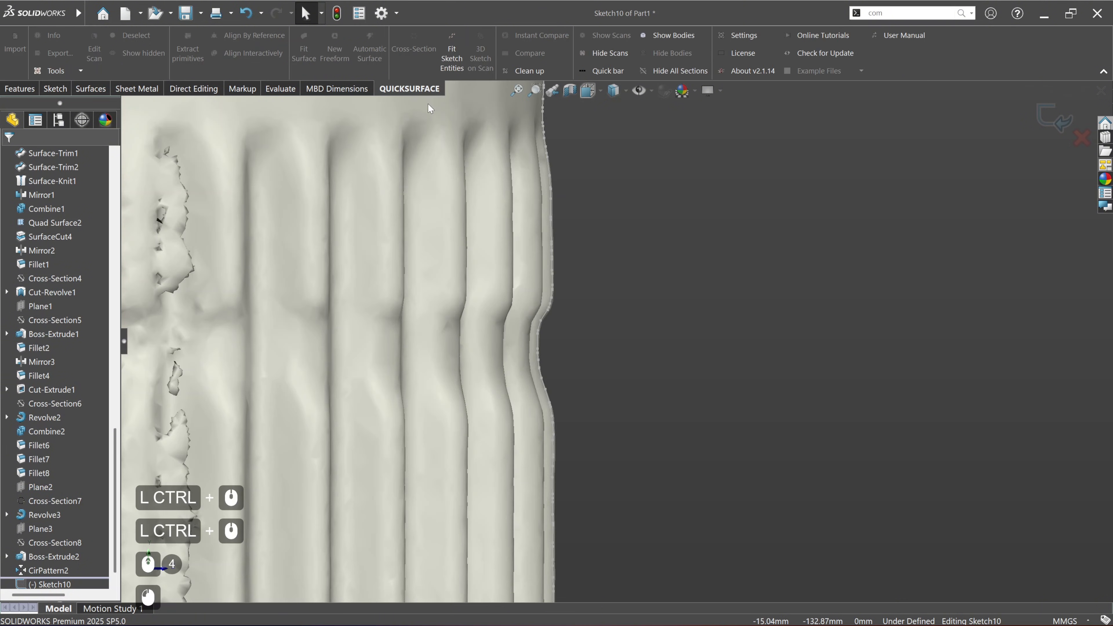
pyautogui.click(448, 51)
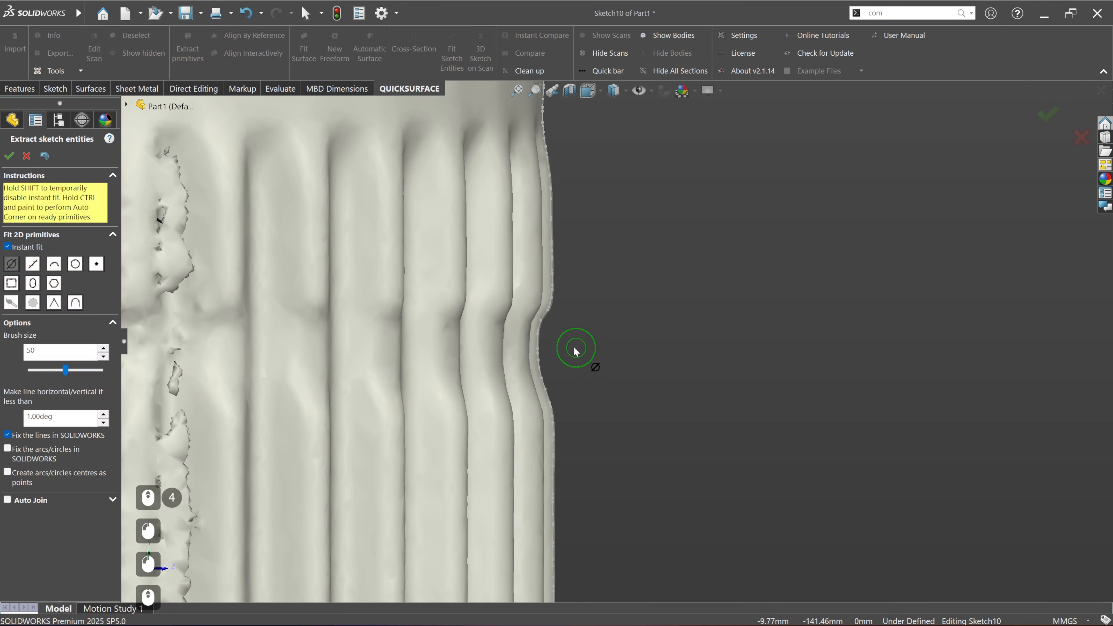
pyautogui.scroll(-2, 545, 321)
pyautogui.moveTo(544, 321); pyautogui.dragTo(535, 337)
pyautogui.moveTo(544, 392); pyautogui.dragTo(553, 386)
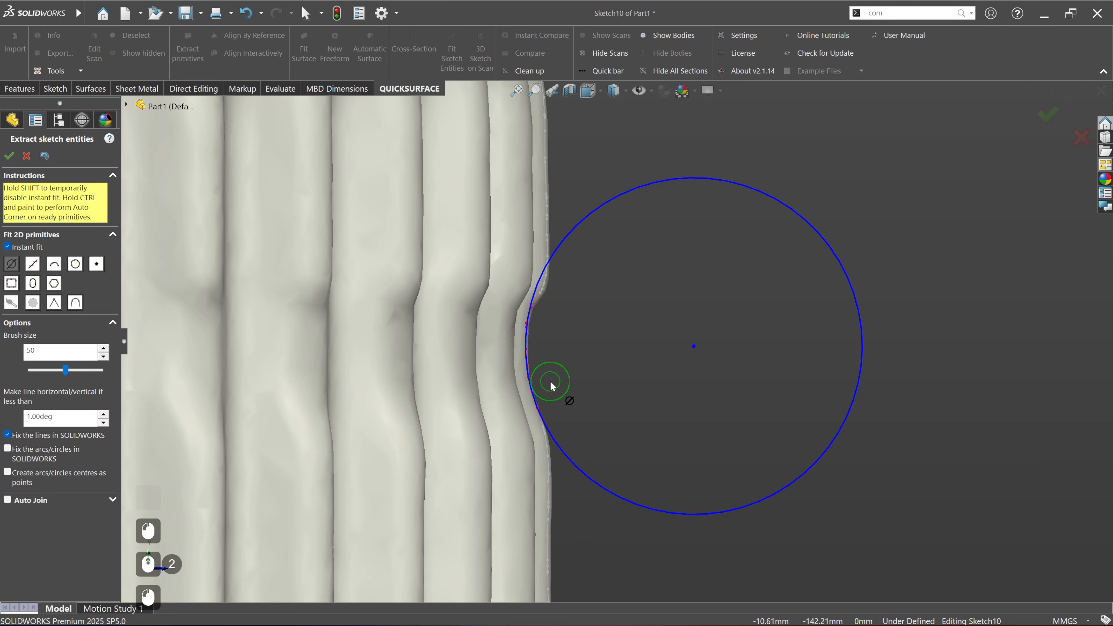
# Step: Fit a second circle to the cross-section at the groove near the shaft's free end
pyautogui.scroll(6, 589, 453)
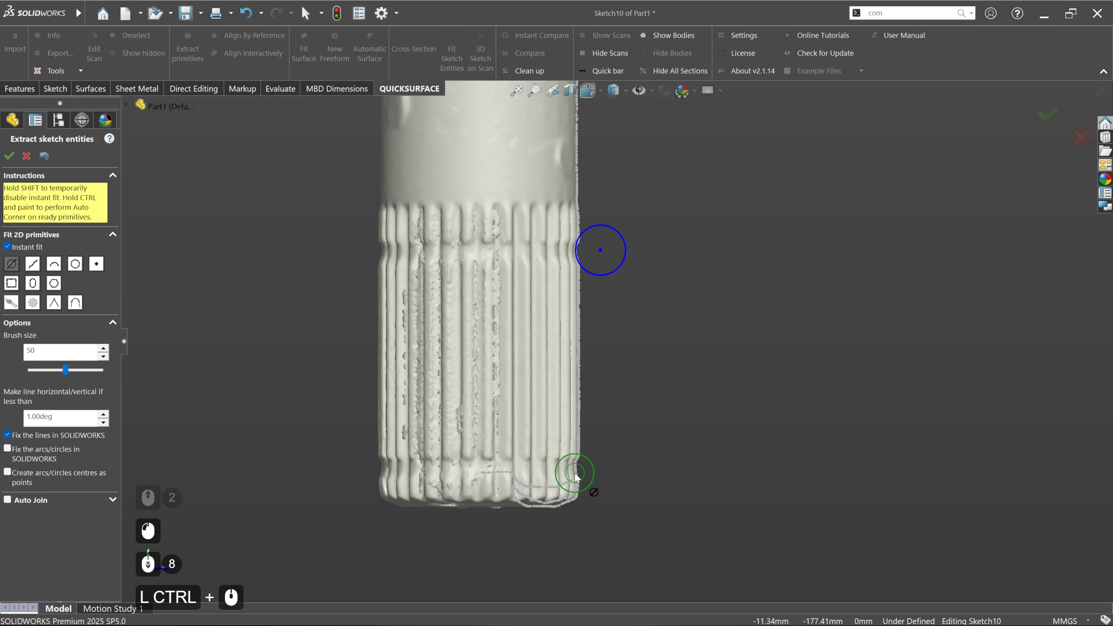
pyautogui.scroll(-5, 627, 442)
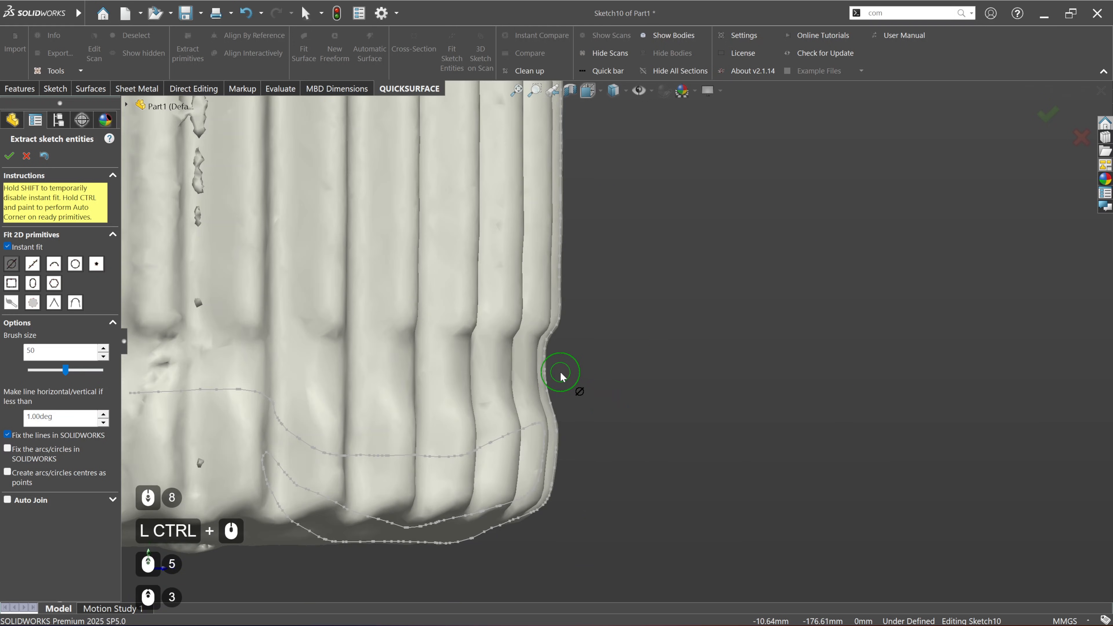
pyautogui.keyDown('ctrl'); pyautogui.moveTo(563, 359); pyautogui.dragTo(567, 393); pyautogui.keyUp('ctrl')
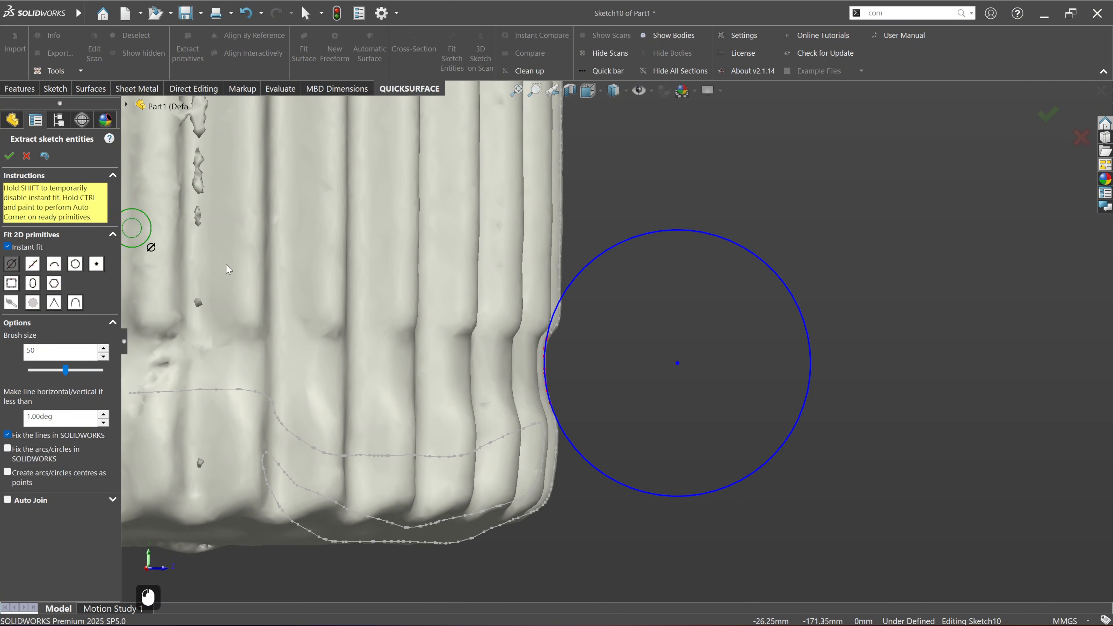
# Step: Try to fit a line to the steep flank of the groove near the shaft's free end, and undo it
pyautogui.scroll(-3, 574, 394)
pyautogui.scroll(-2, 535, 347)
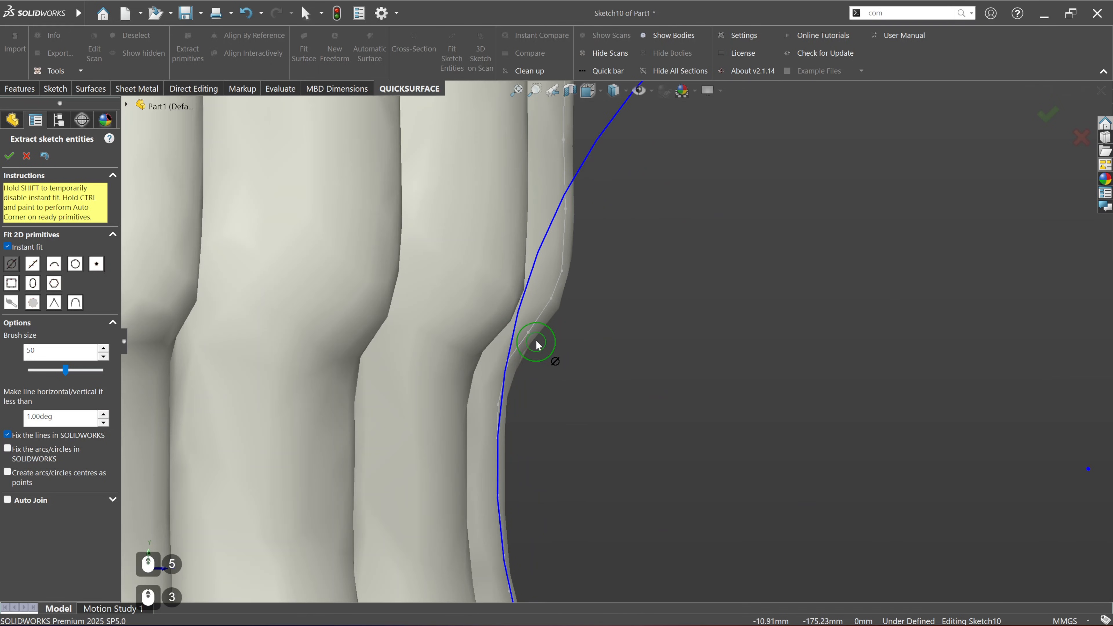
pyautogui.moveTo(534, 343); pyautogui.dragTo(542, 338)
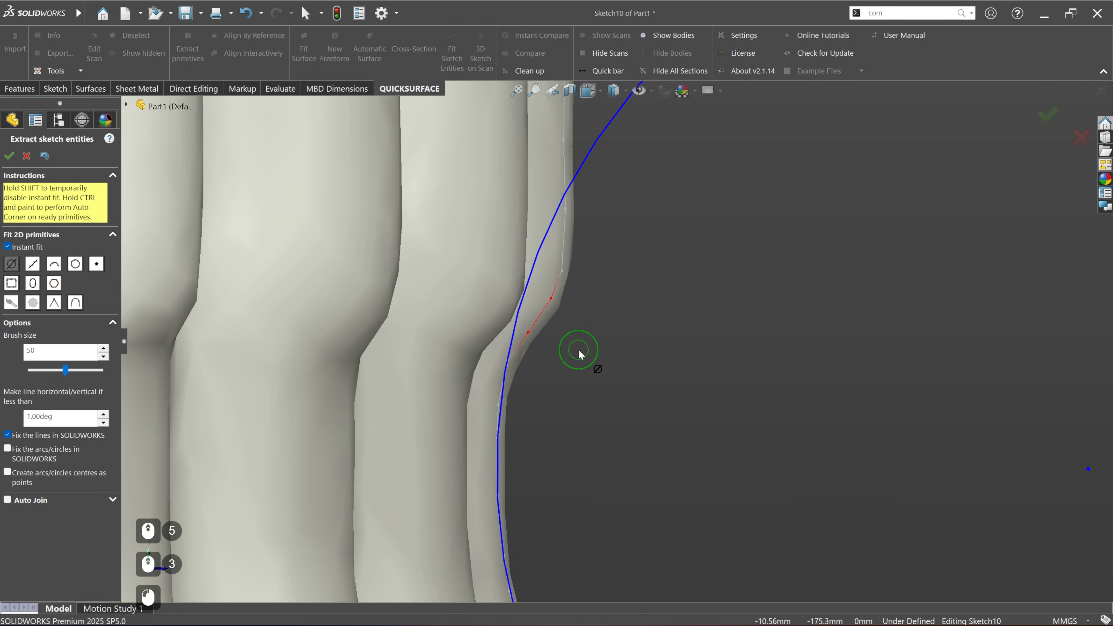
pyautogui.hotkey('ctrl', 'z')
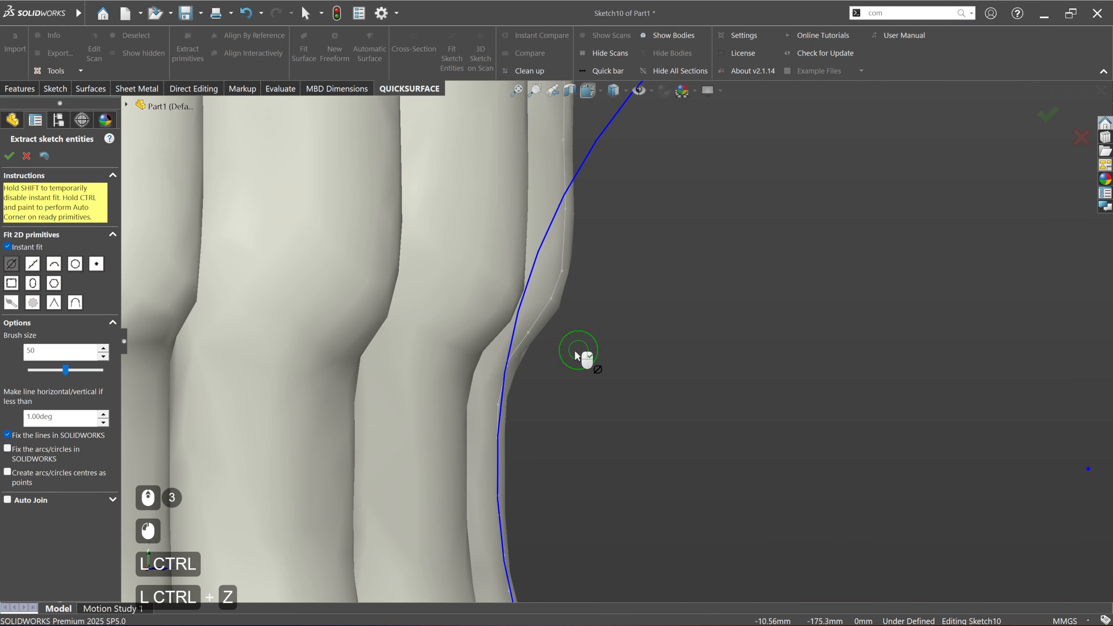
# Step: Accept the fitted circles and sketch a line about 1.75 mm long from the free-end circle along the groove's steep flank
pyautogui.click(8, 158)
pyautogui.click(55, 88)
pyautogui.click(76, 35)
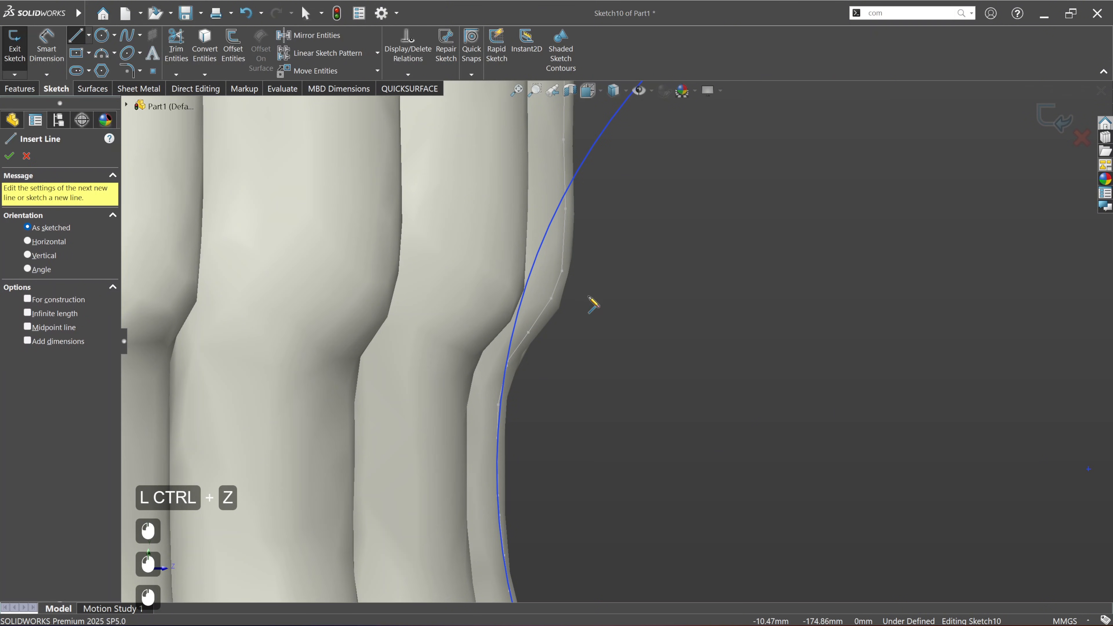
pyautogui.click(515, 350)
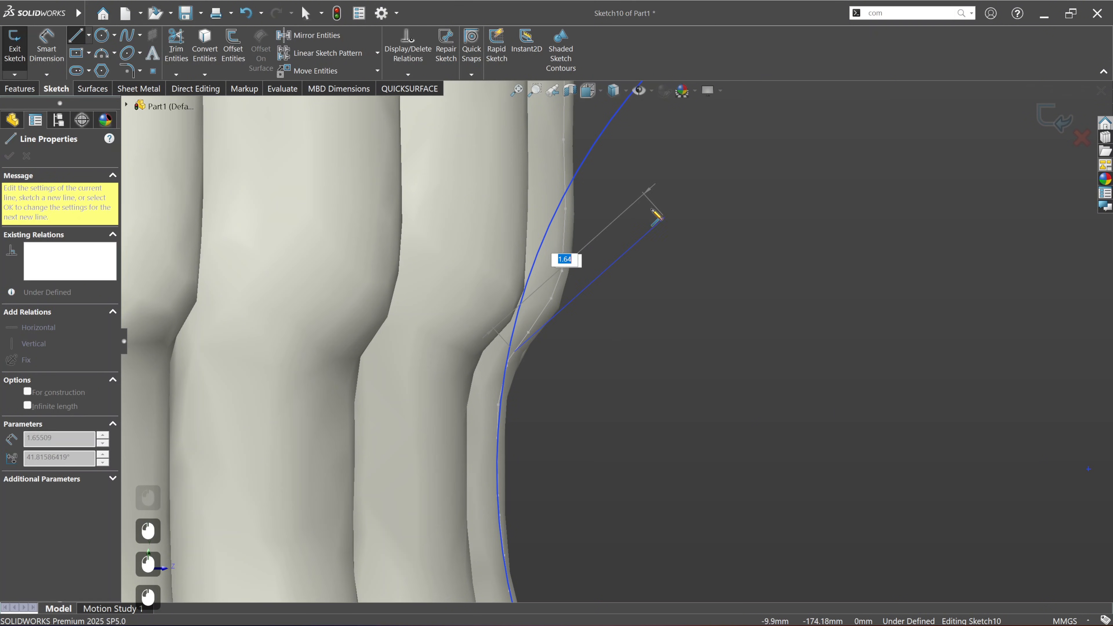
pyautogui.click(639, 181)
pyautogui.press('Escape')
pyautogui.press('Escape')
pyautogui.scroll(2, 590, 339)
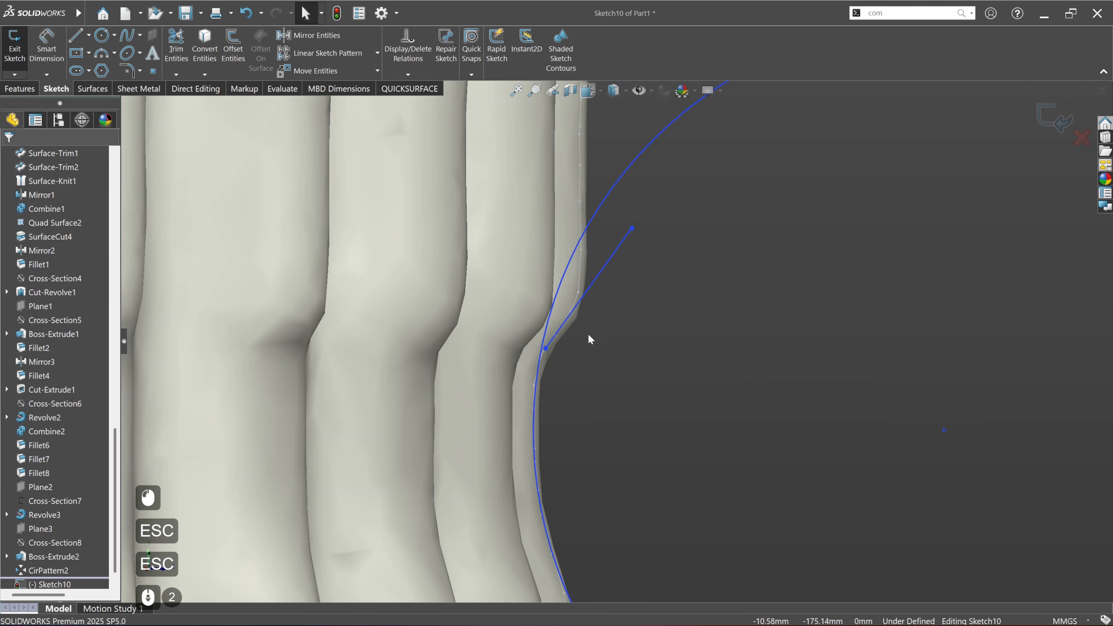
# Step: Add a Fix relation to the flank line and extend both its ends beyond the free-end circle
pyautogui.click(554, 336)
pyautogui.click(617, 297)
pyautogui.click(602, 385)
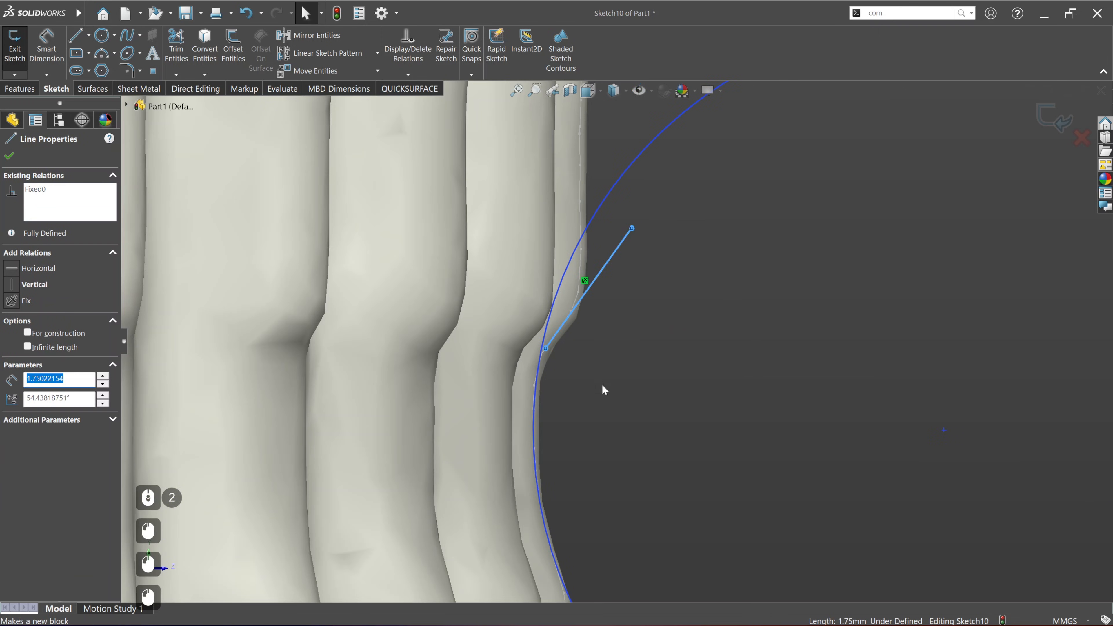
pyautogui.click(546, 348)
pyautogui.press('Escape')
pyautogui.scroll(4, 653, 391)
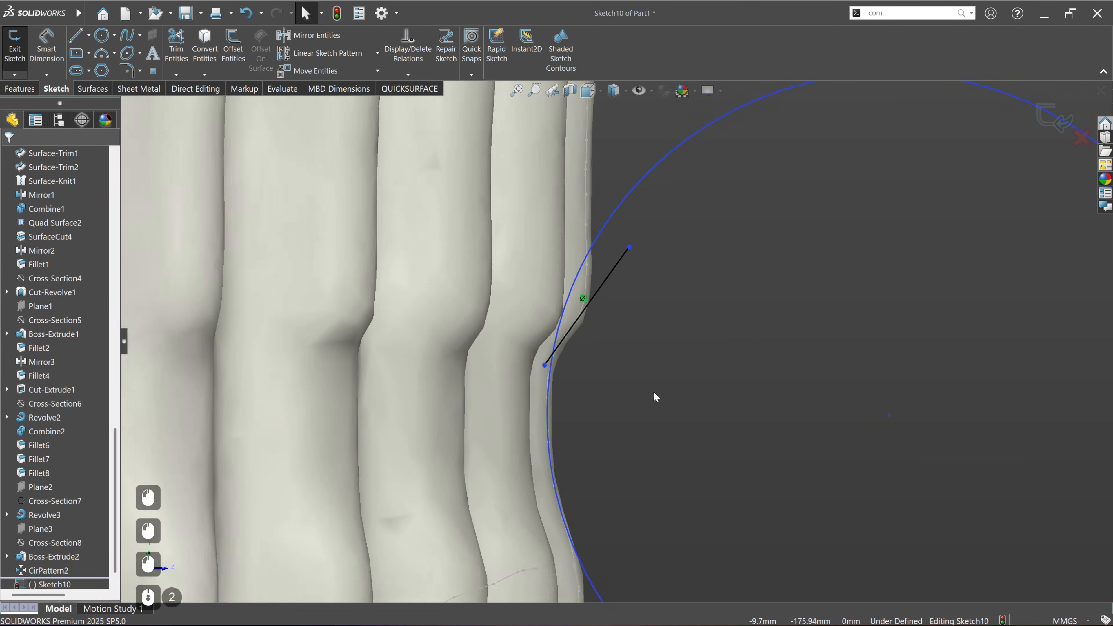
pyautogui.moveTo(622, 298); pyautogui.dragTo(689, 204)
pyautogui.click(715, 301)
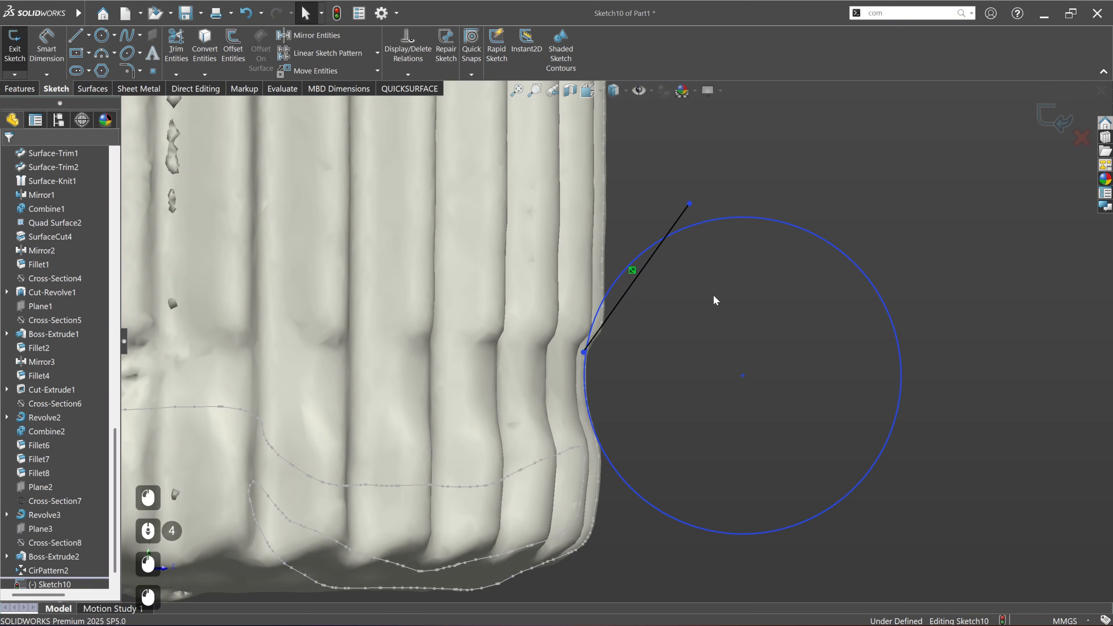
# Step: Power trim the flank line's overshooting ends and the circle's arc between them, leaving a closed groove profile
pyautogui.click(176, 49)
pyautogui.click(25, 236)
pyautogui.scroll(4, 693, 227)
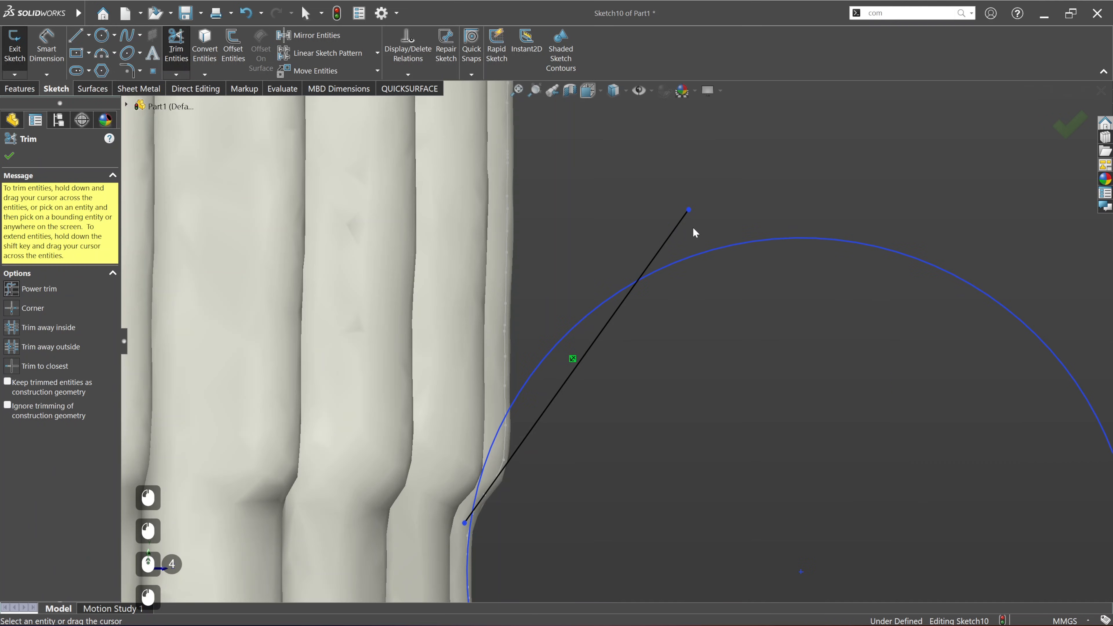
pyautogui.scroll(3, 455, 518)
pyautogui.moveTo(503, 482); pyautogui.dragTo(495, 451)
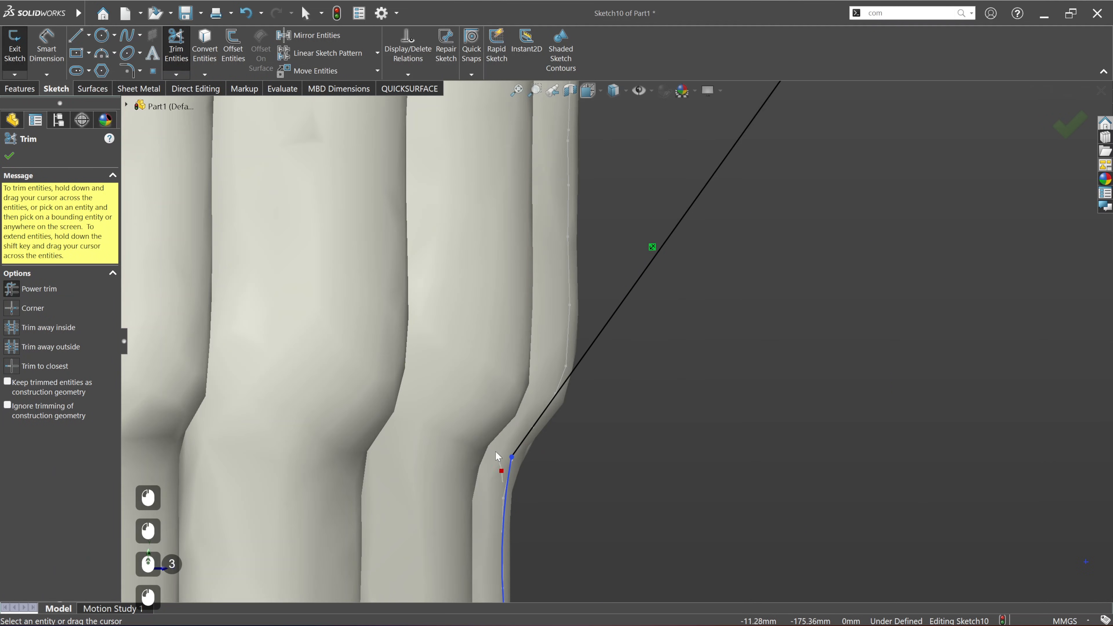
pyautogui.scroll(-11, 504, 431)
pyautogui.keyDown('ctrl'); pyautogui.moveTo(676, 291); pyautogui.dragTo(634, 473, button='middle'); pyautogui.keyUp('ctrl')
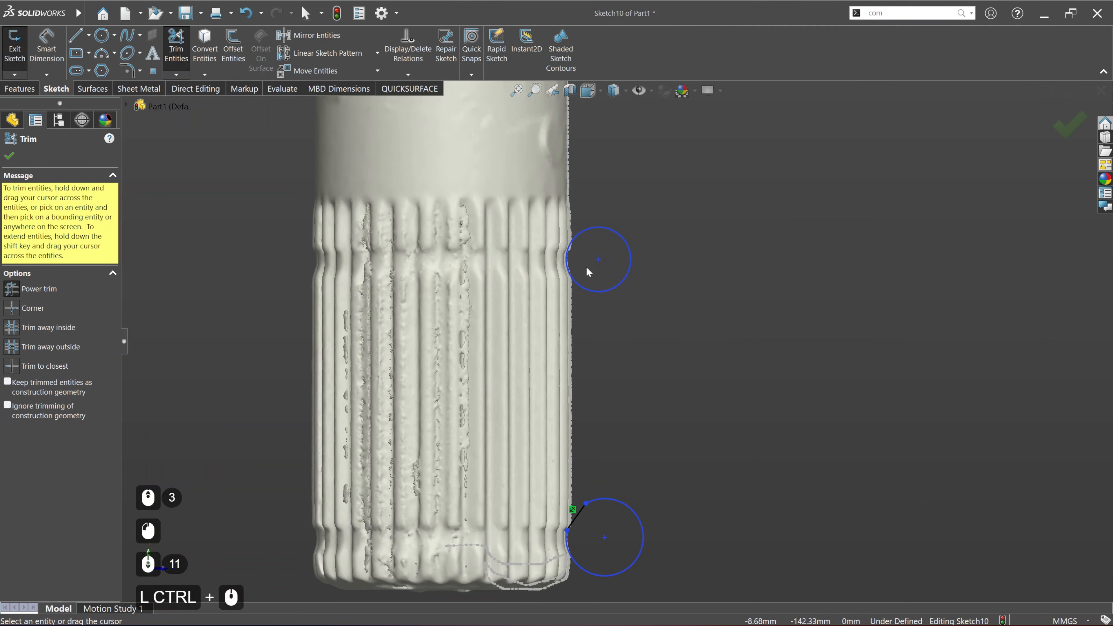
pyautogui.scroll(3, 586, 264)
pyautogui.scroll(-5, 585, 267)
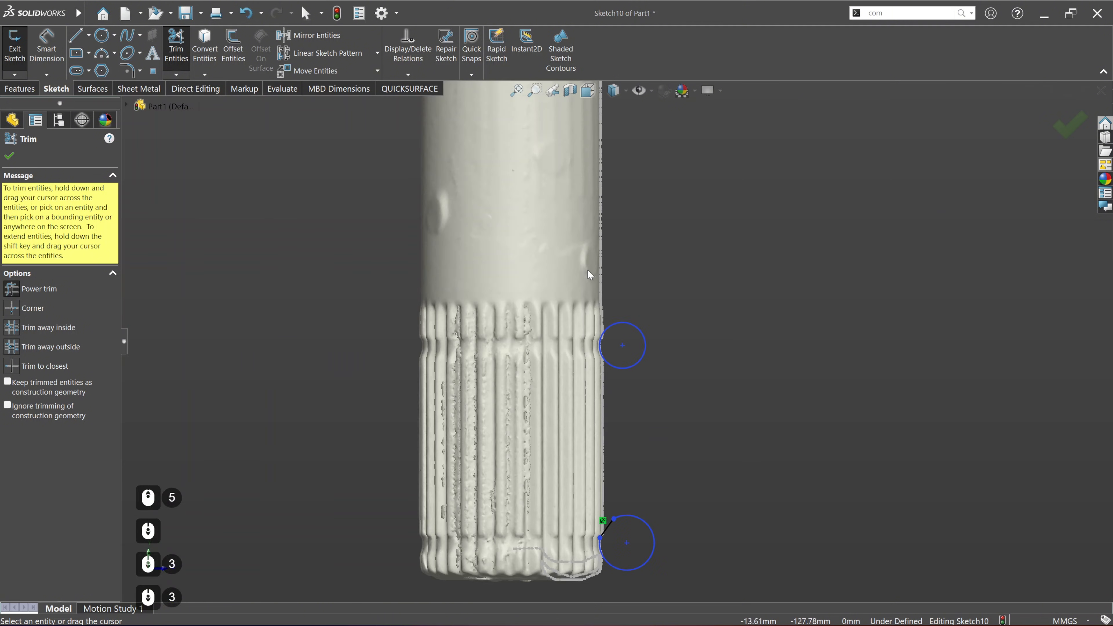
pyautogui.keyDown('ctrl'); pyautogui.moveTo(587, 269); pyautogui.dragTo(515, 299, button='middle'); pyautogui.keyUp('ctrl')
pyautogui.click(6, 158)
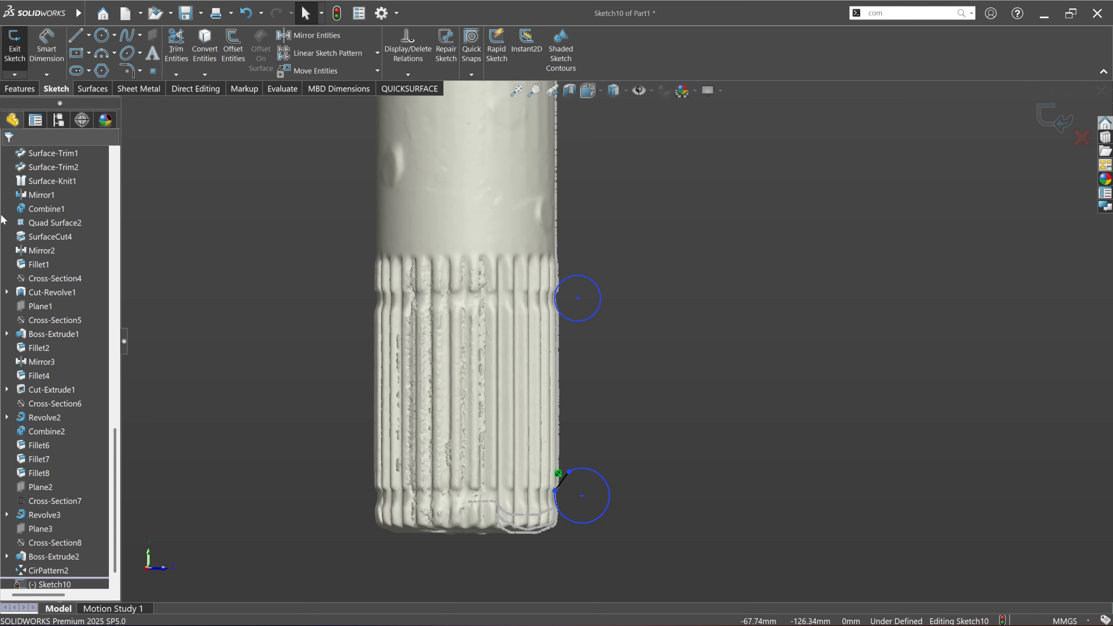
# Step: Show the main shaft solid body Revolve3 again
pyautogui.scroll(18, 52, 264)
pyautogui.click(69, 237)
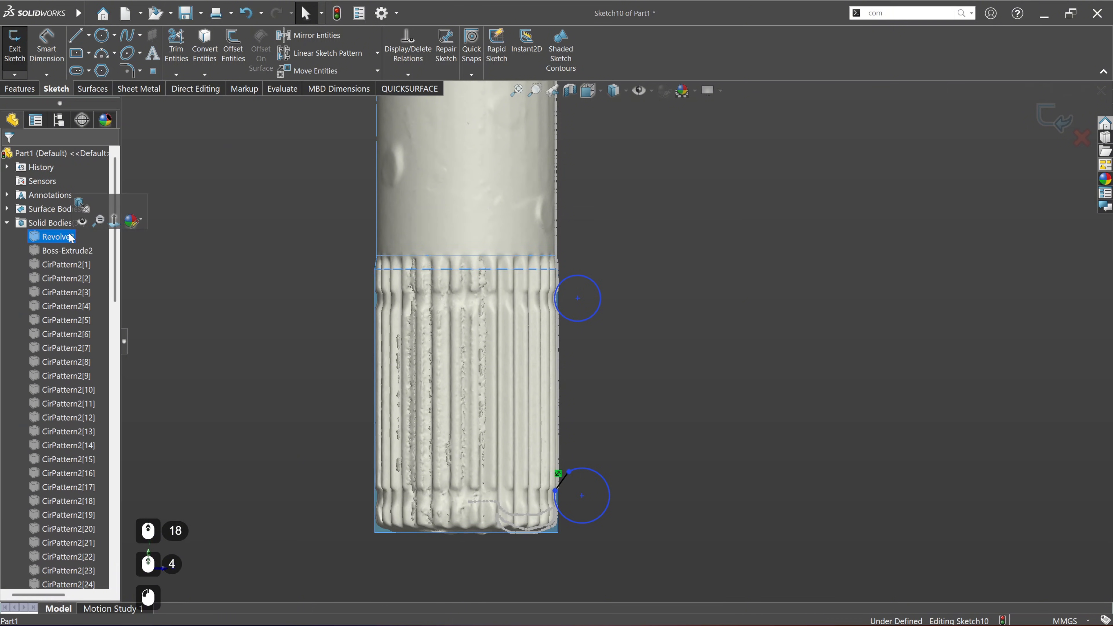
# Step: Revolve-cut both groove profiles 360° about Axis3 into the splined end of the shaft body
pyautogui.click(19, 89)
pyautogui.click(240, 56)
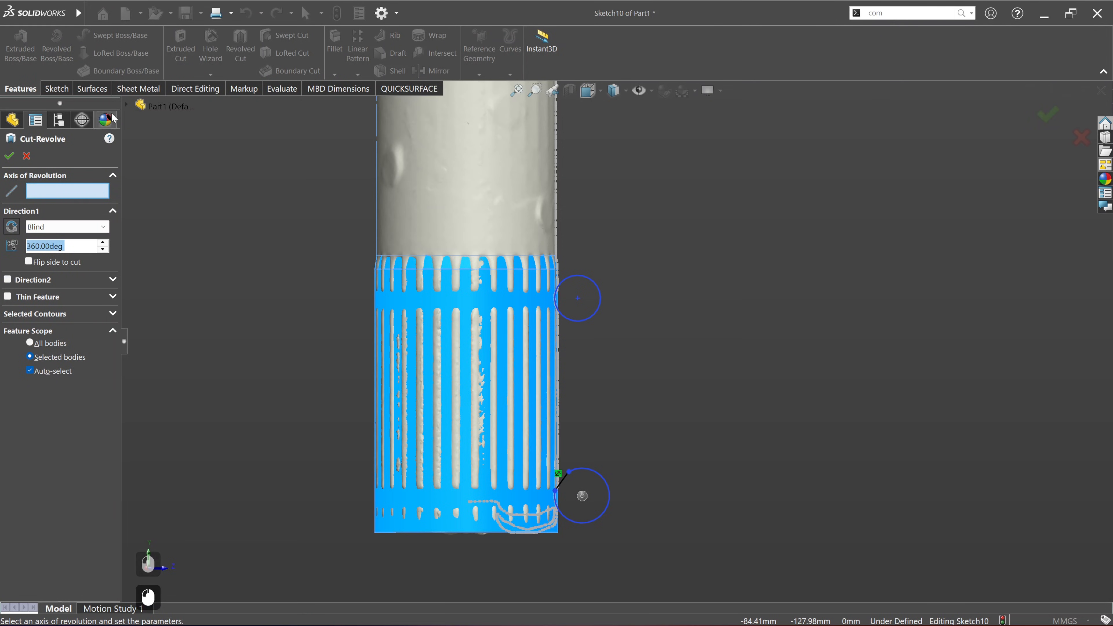
pyautogui.click(128, 107)
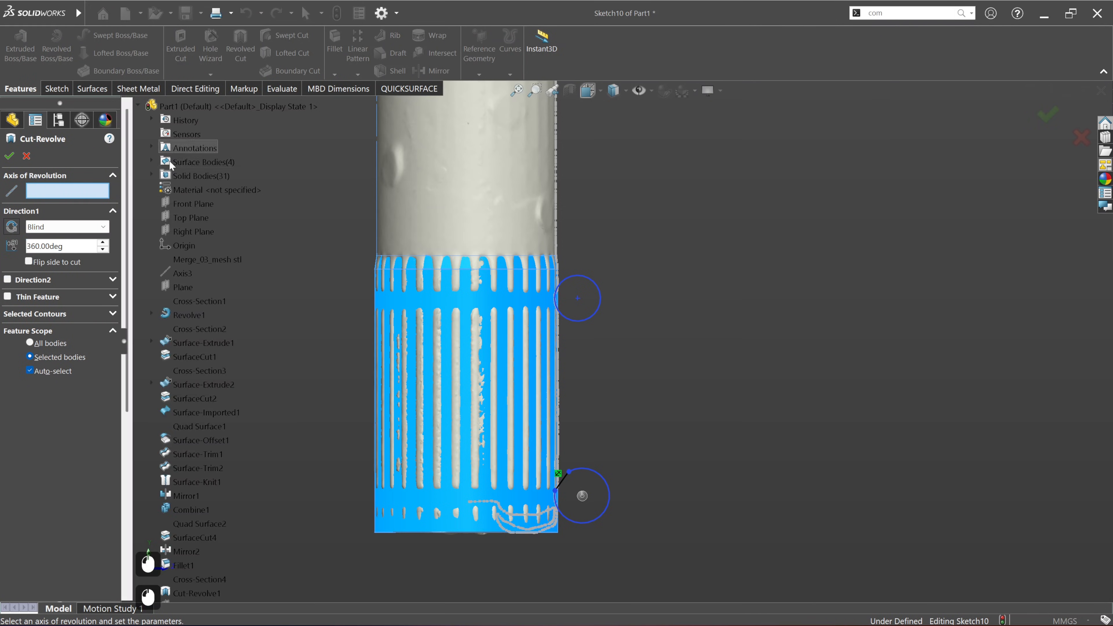
pyautogui.click(188, 273)
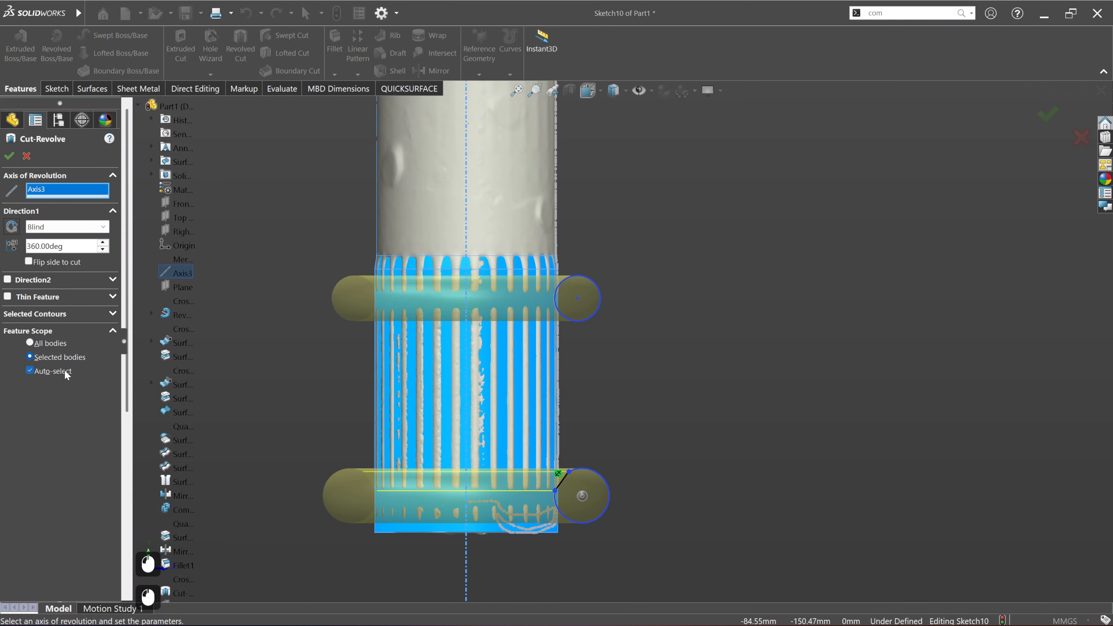
pyautogui.click(9, 156)
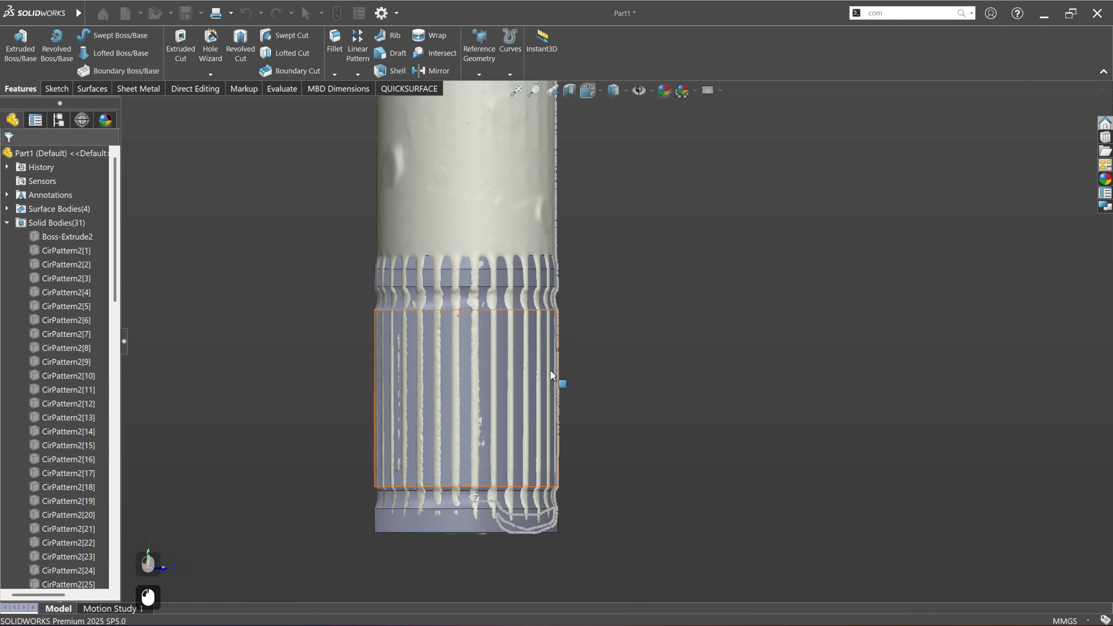
# Step: Hide the grooved shaft solid body Cut-Revolve2 so only the scan mesh is displayed
pyautogui.moveTo(558, 380); pyautogui.dragTo(530, 364, button='middle')
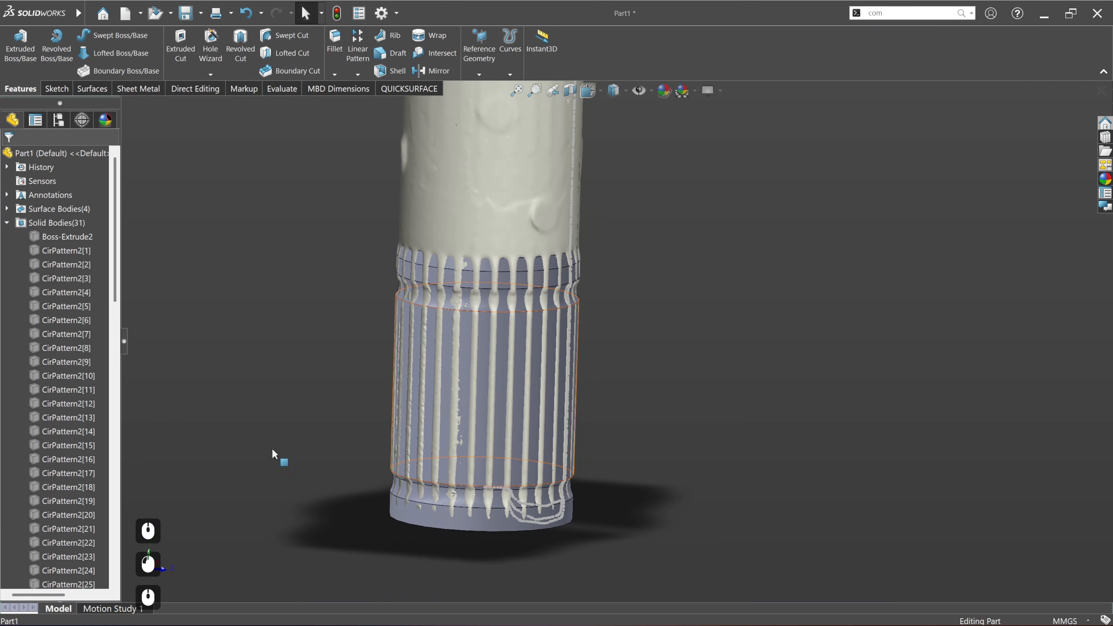
pyautogui.scroll(-11, 43, 472)
pyautogui.scroll(-1, 45, 474)
pyautogui.scroll(7, 46, 469)
pyautogui.scroll(5, 40, 395)
pyautogui.scroll(4, 38, 390)
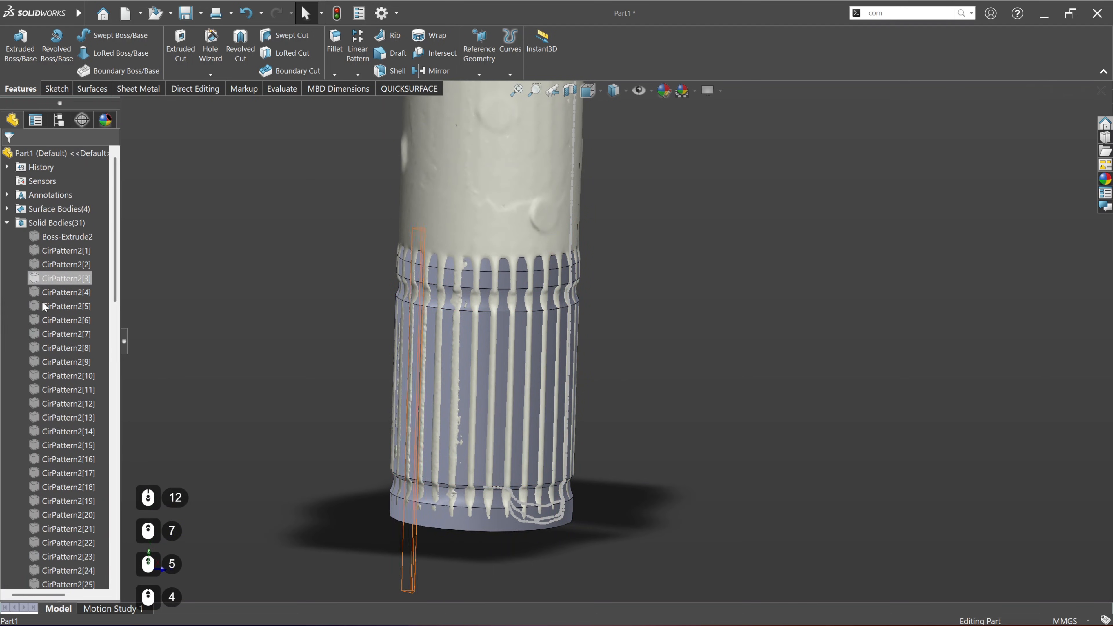
pyautogui.scroll(-4, 48, 526)
pyautogui.click(74, 488)
pyautogui.click(90, 476)
pyautogui.click(215, 446)
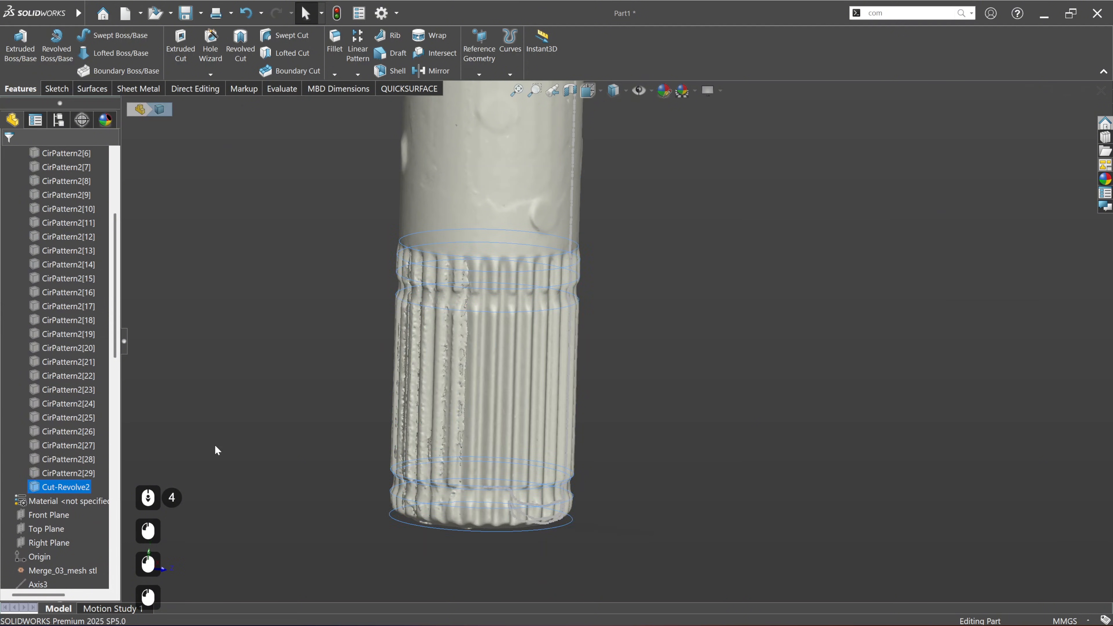
pyautogui.scroll(-20, 57, 524)
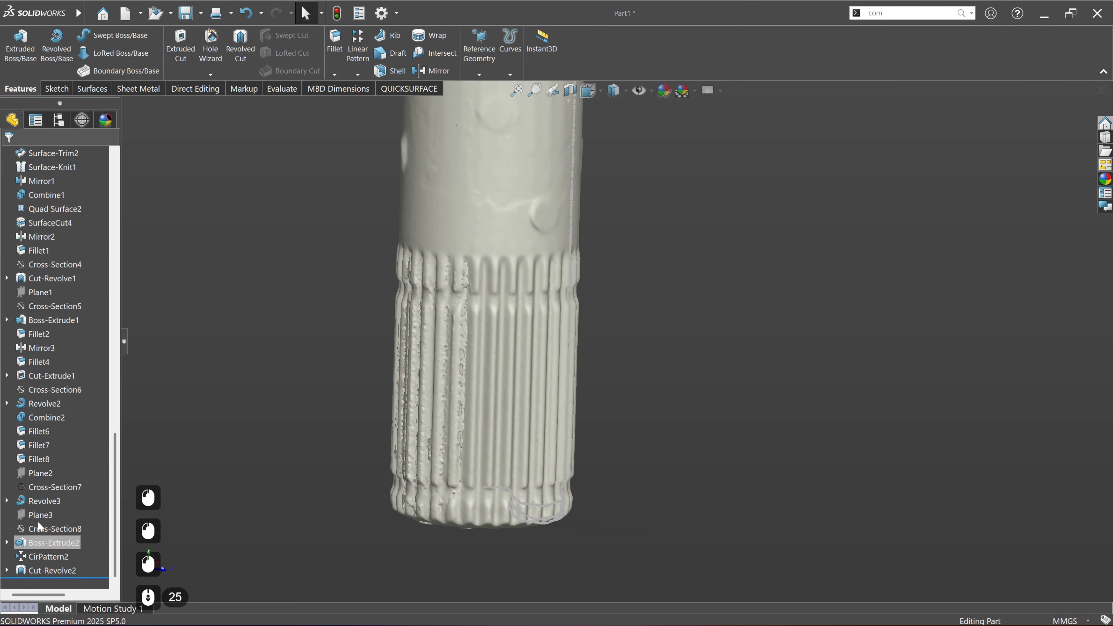
pyautogui.click(45, 528)
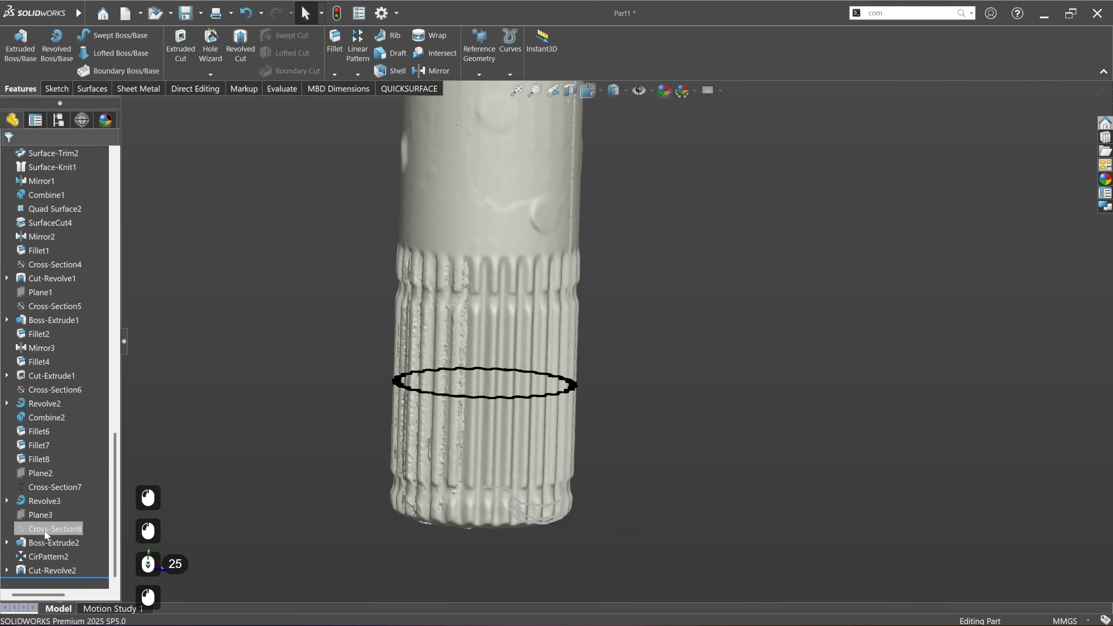
pyautogui.click(55, 486)
pyautogui.moveTo(609, 480); pyautogui.dragTo(626, 485, button='middle')
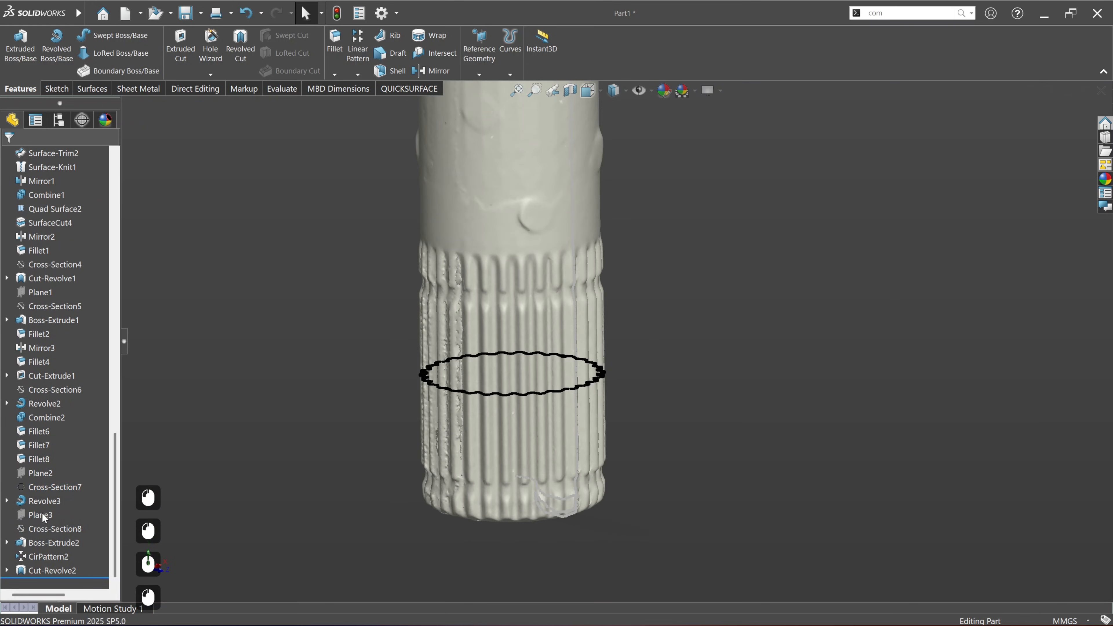
pyautogui.click(41, 473)
pyautogui.click(44, 448)
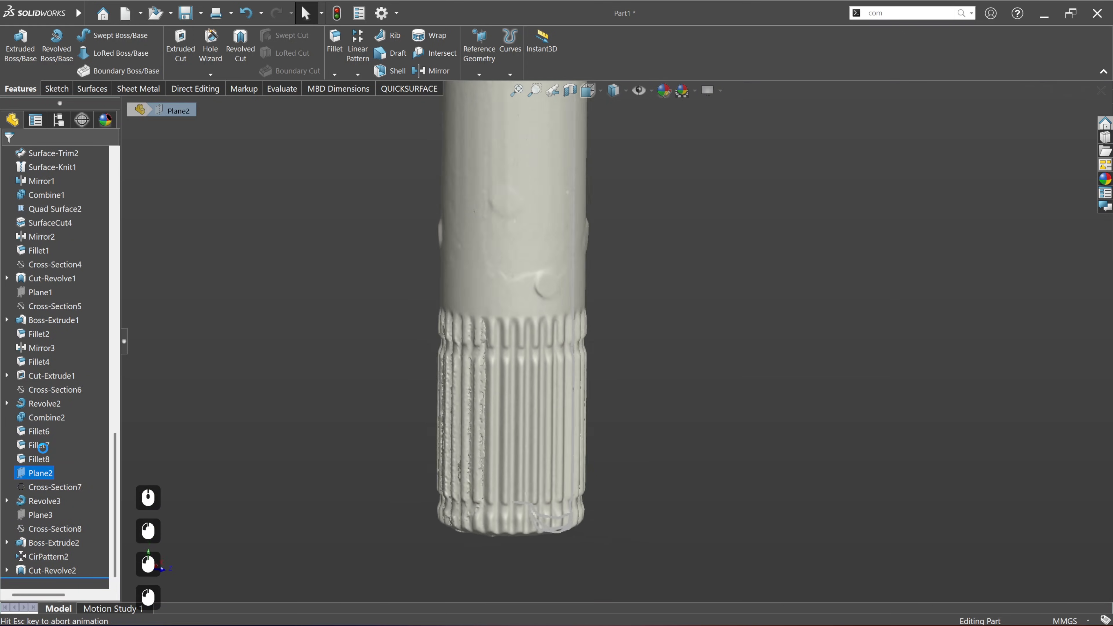
pyautogui.scroll(-5, 668, 527)
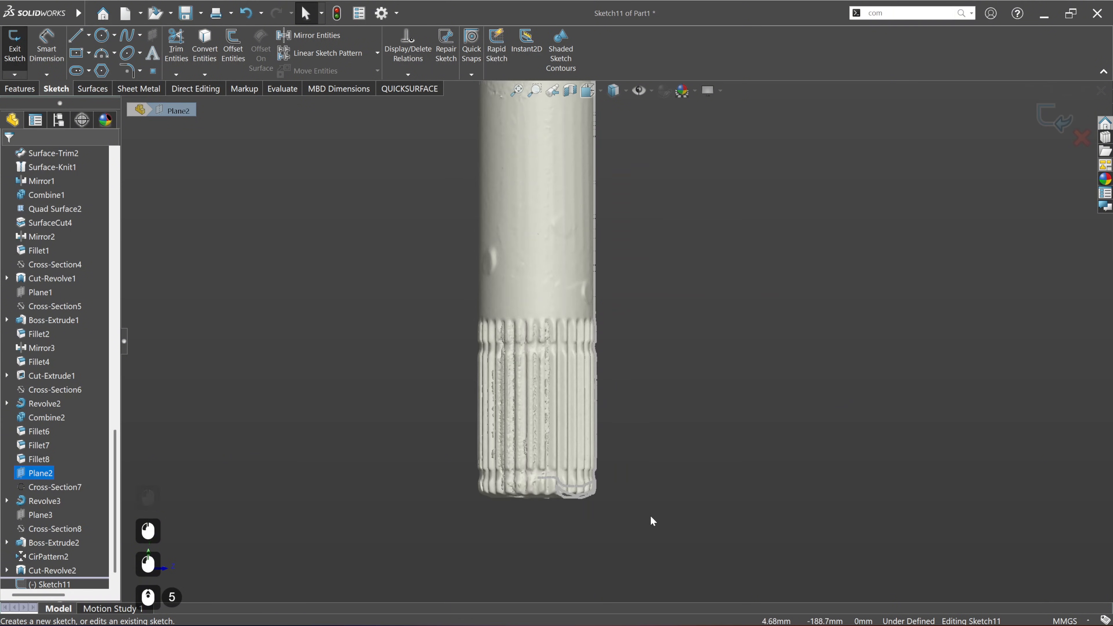
pyautogui.scroll(-10, 572, 335)
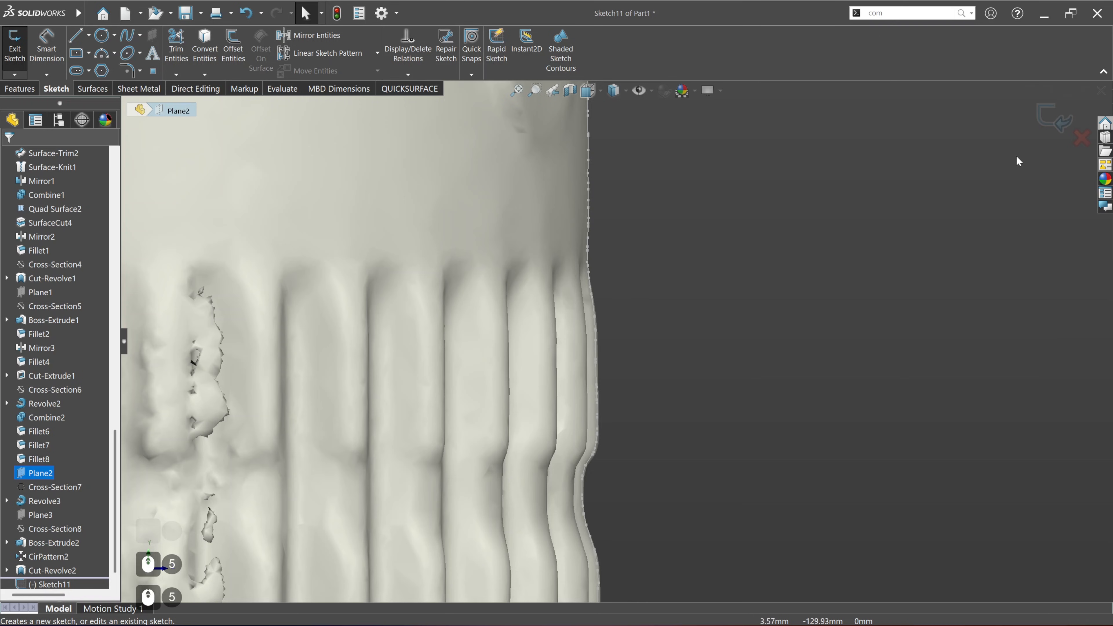
pyautogui.click(1083, 139)
pyautogui.click(574, 328)
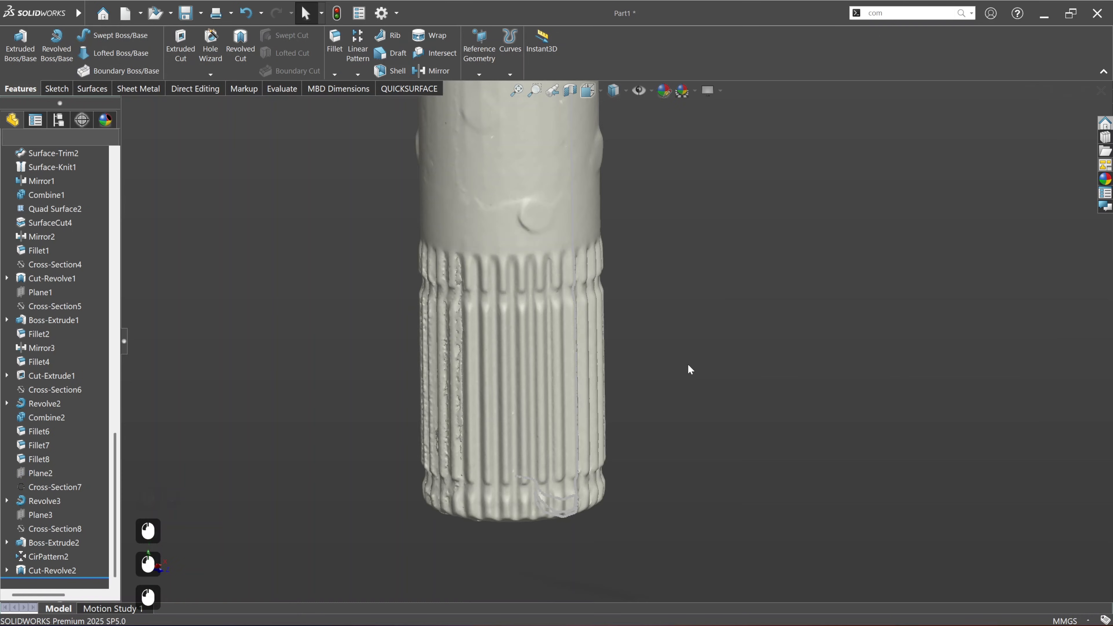
# Step: Hide the lengthwise scan section Cross-Section7
pyautogui.scroll(3, 647, 392)
pyautogui.keyDown('ctrl'); pyautogui.moveTo(660, 291); pyautogui.dragTo(606, 390, button='middle'); pyautogui.keyUp('ctrl')
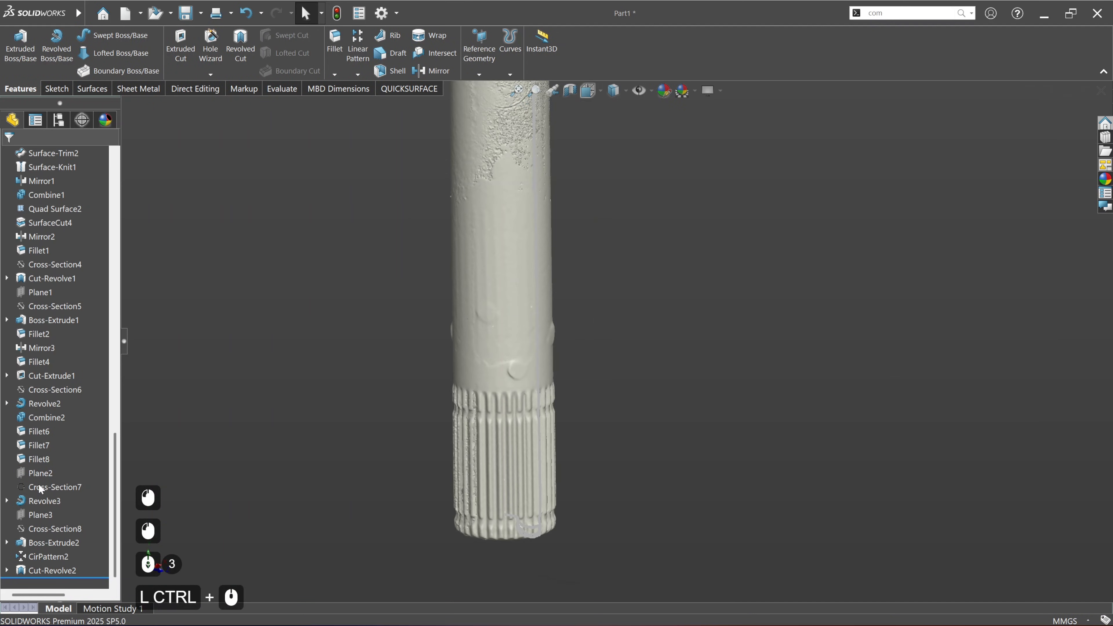
pyautogui.click(47, 487)
pyautogui.scroll(2, 370, 468)
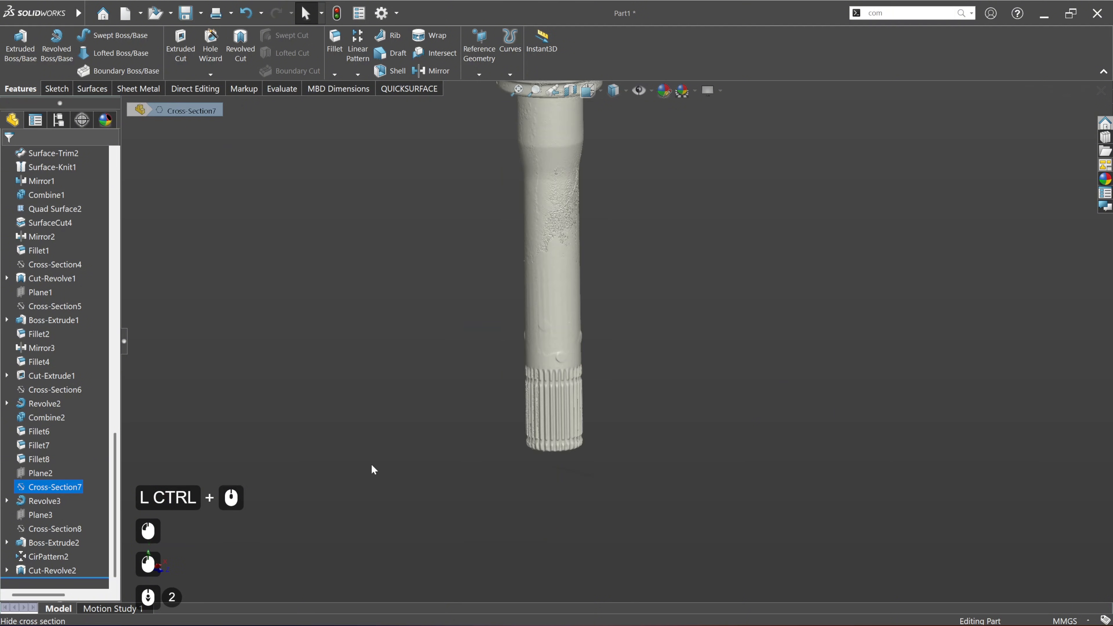
# Step: Start a revolved cross section of the scan data about Axis3
pyautogui.keyDown('ctrl'); pyautogui.moveTo(371, 467); pyautogui.dragTo(306, 406, button='middle'); pyautogui.keyUp('ctrl')
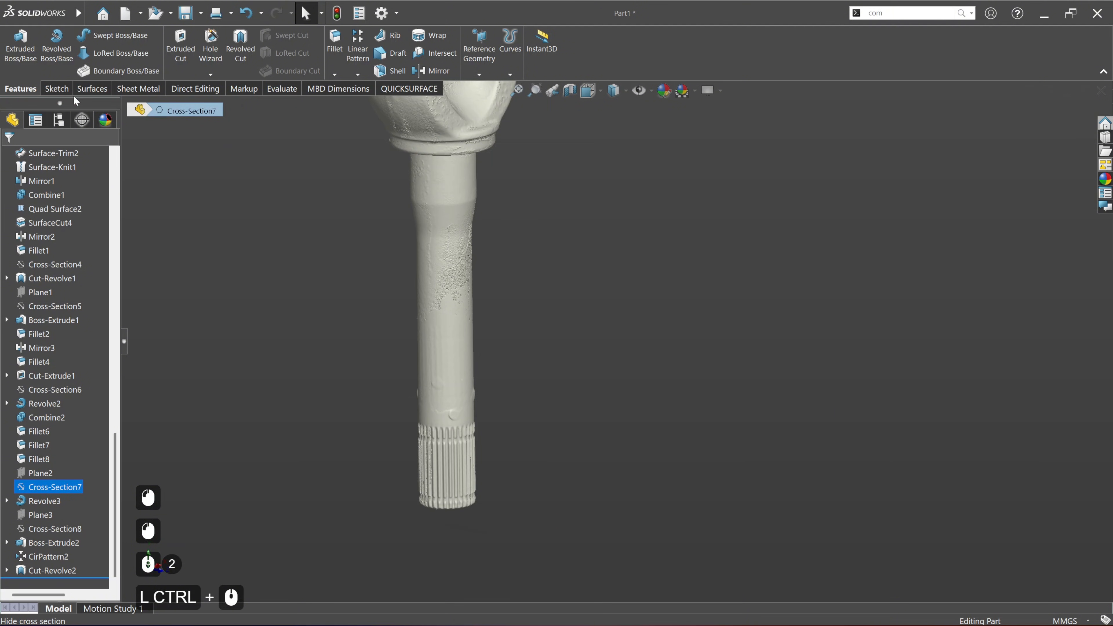
pyautogui.scroll(18, 37, 213)
pyautogui.scroll(-7, 38, 213)
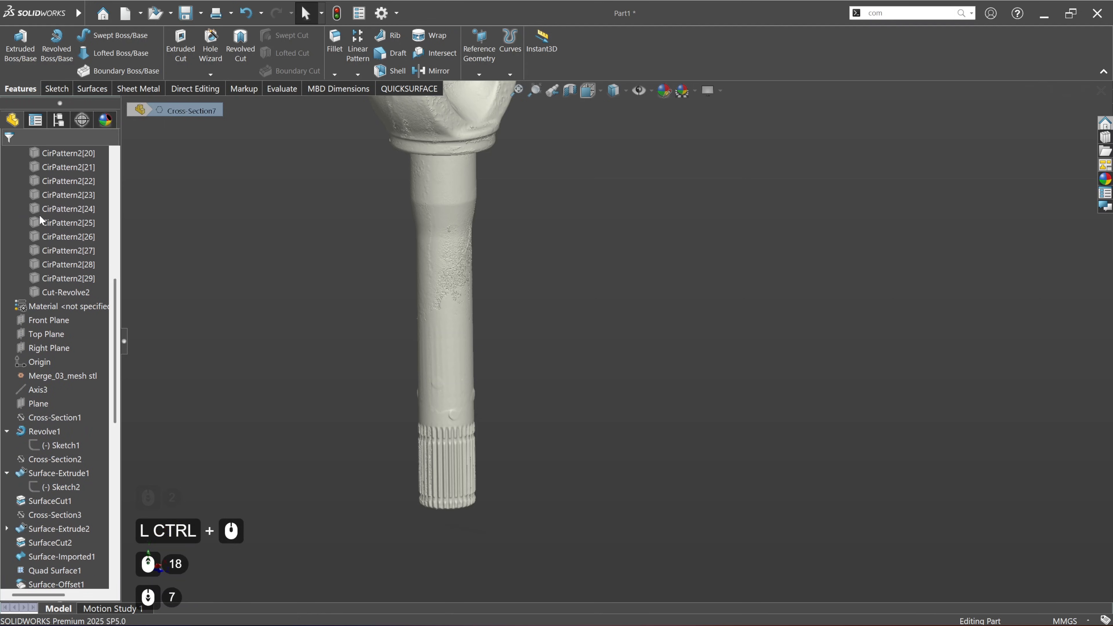
pyautogui.click(40, 389)
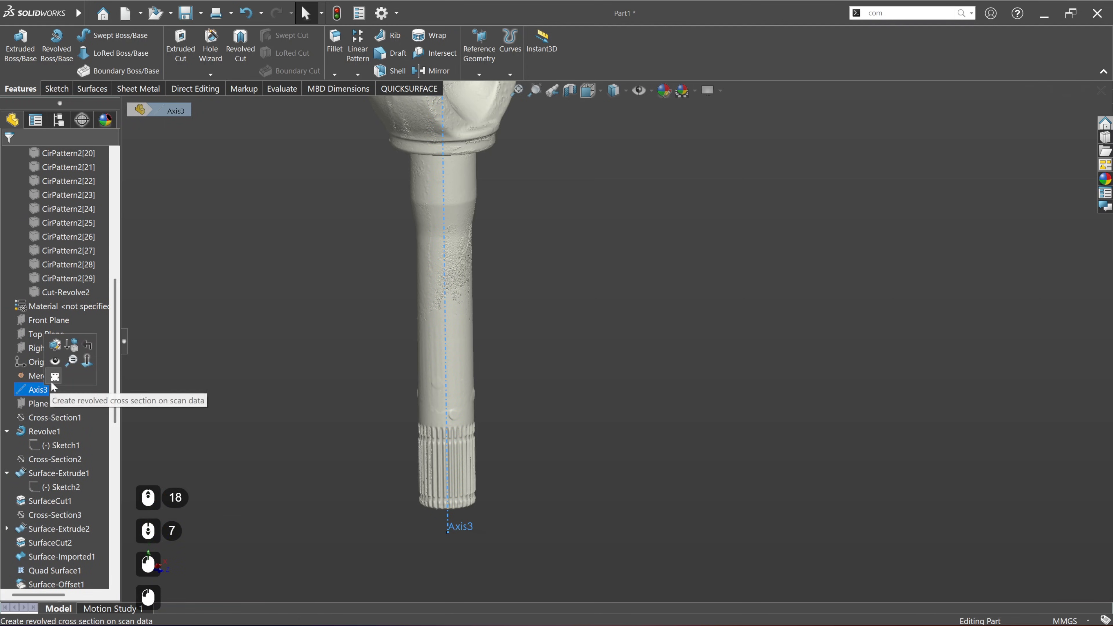
pyautogui.click(54, 378)
# Step: Rotate the new cross section to about 23.27° around the shaft axis
pyautogui.scroll(-6, 479, 483)
pyautogui.keyDown('ctrl'); pyautogui.moveTo(540, 298); pyautogui.dragTo(512, 497, button='middle'); pyautogui.keyUp('ctrl')
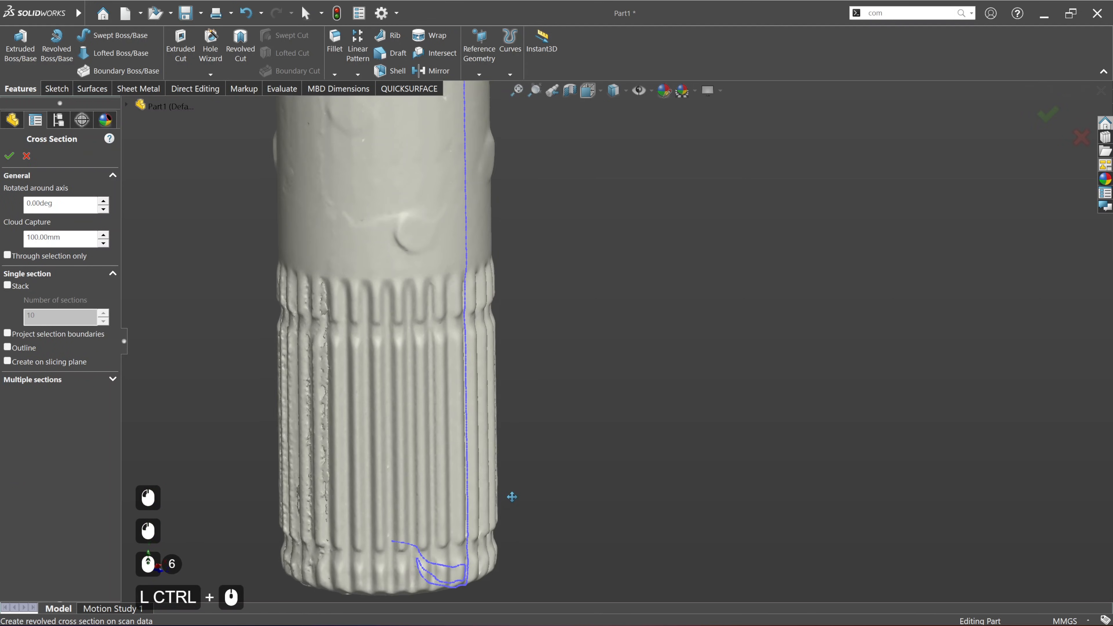
pyautogui.moveTo(509, 377); pyautogui.dragTo(441, 285, button='middle')
pyautogui.scroll(4, 442, 266)
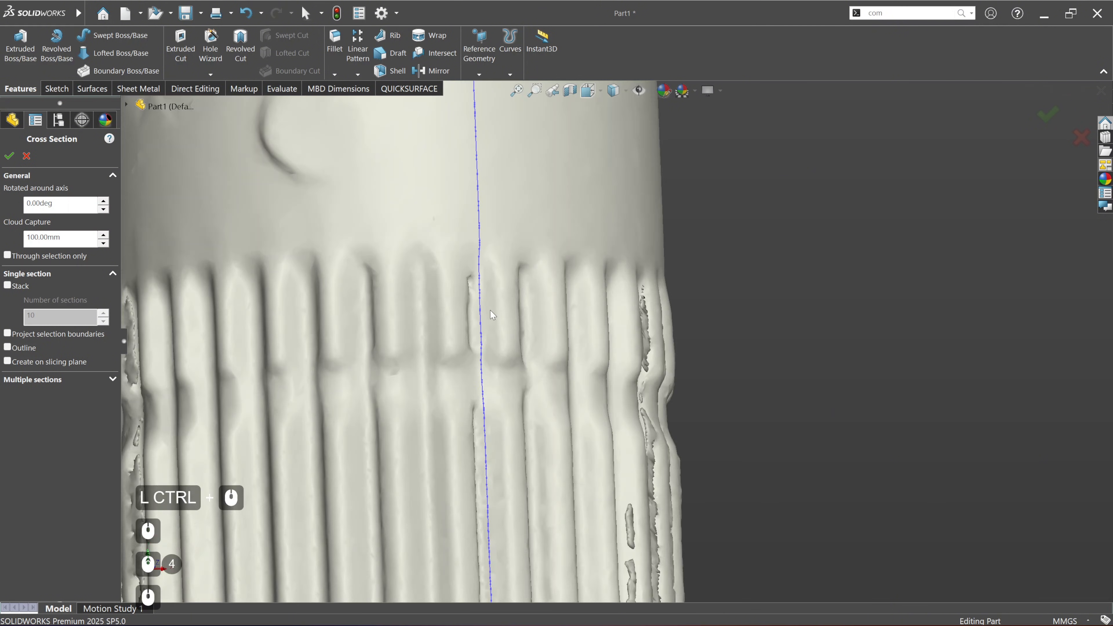
pyautogui.moveTo(490, 311); pyautogui.dragTo(480, 304, button='middle')
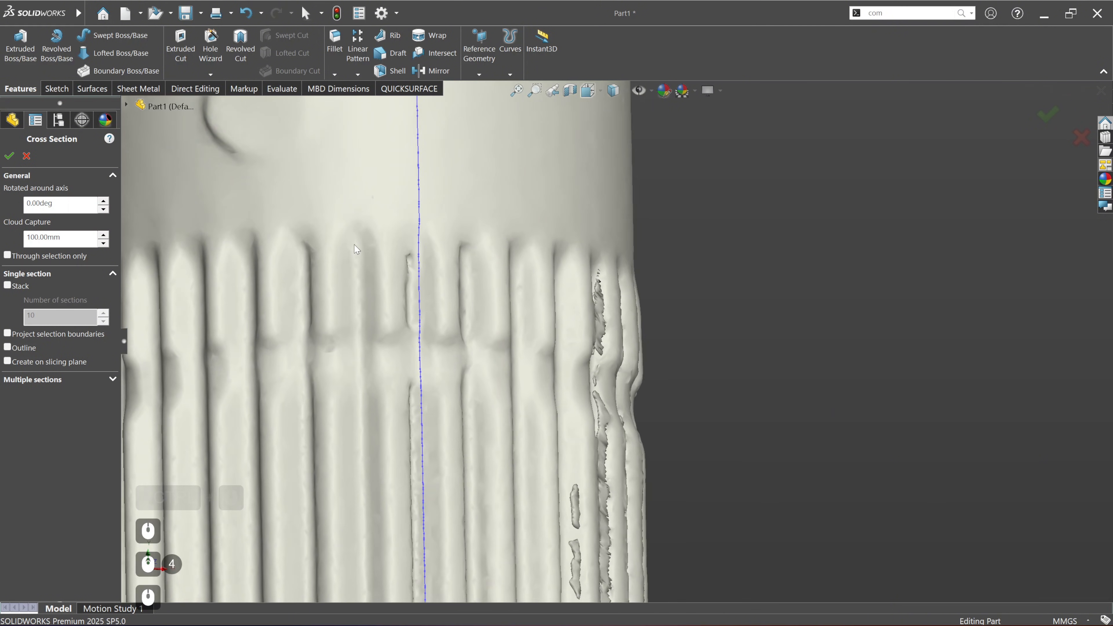
pyautogui.moveTo(355, 245); pyautogui.dragTo(399, 288, button='middle')
pyautogui.scroll(-3, 363, 278)
pyautogui.scroll(-2, 399, 288)
pyautogui.keyDown('ctrl'); pyautogui.moveTo(514, 317); pyautogui.dragTo(433, 352, button='middle'); pyautogui.keyUp('ctrl')
pyautogui.scroll(-4, 427, 310)
pyautogui.moveTo(534, 138)
pyautogui.mouseDown()
pyautogui.moveTo(517, 136)
pyautogui.moveTo(531, 139)
pyautogui.mouseUp()
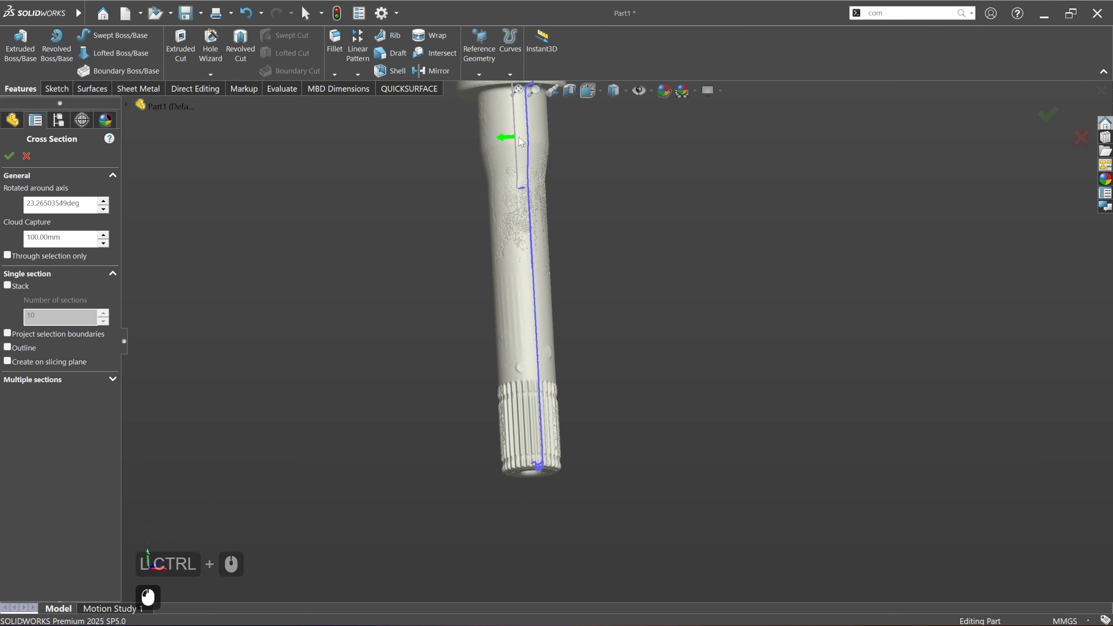
# Step: Rotate the cross section further to about 37.09° around the shaft axis and create it
pyautogui.scroll(7, 547, 434)
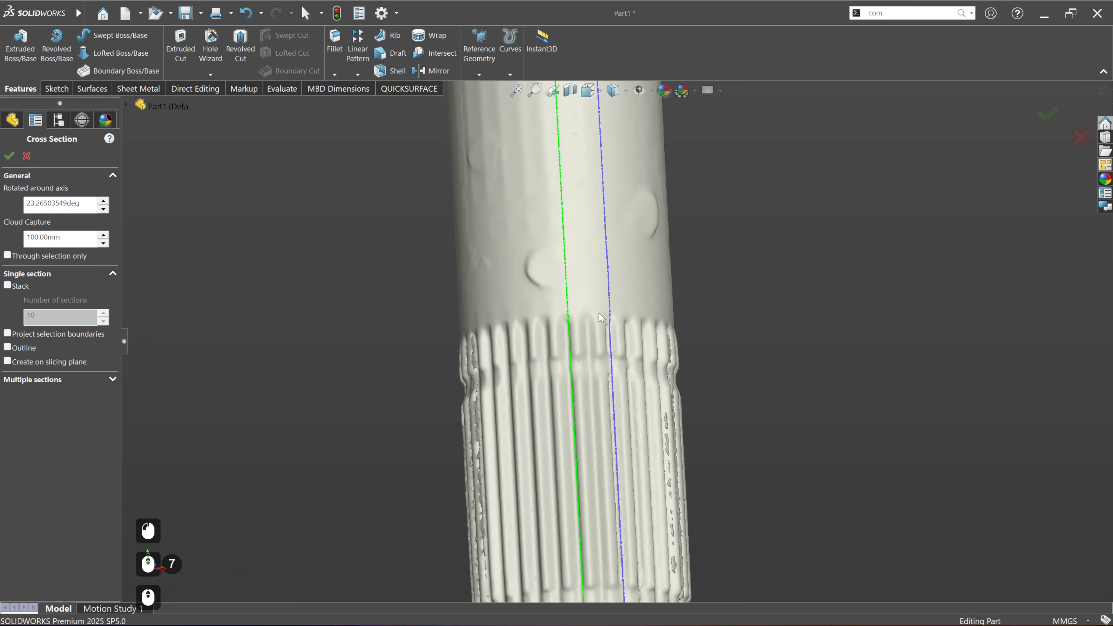
pyautogui.scroll(4, 600, 317)
pyautogui.scroll(-7, 599, 320)
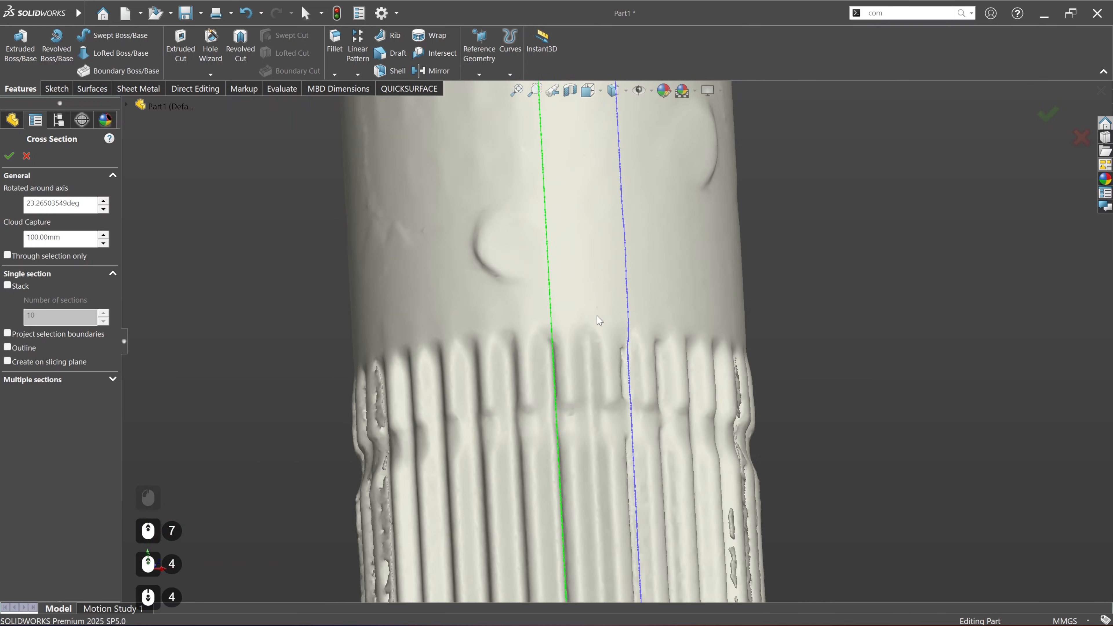
pyautogui.keyDown('ctrl'); pyautogui.moveTo(599, 320); pyautogui.dragTo(573, 320, button='middle'); pyautogui.keyUp('ctrl')
pyautogui.scroll(-3, 573, 286)
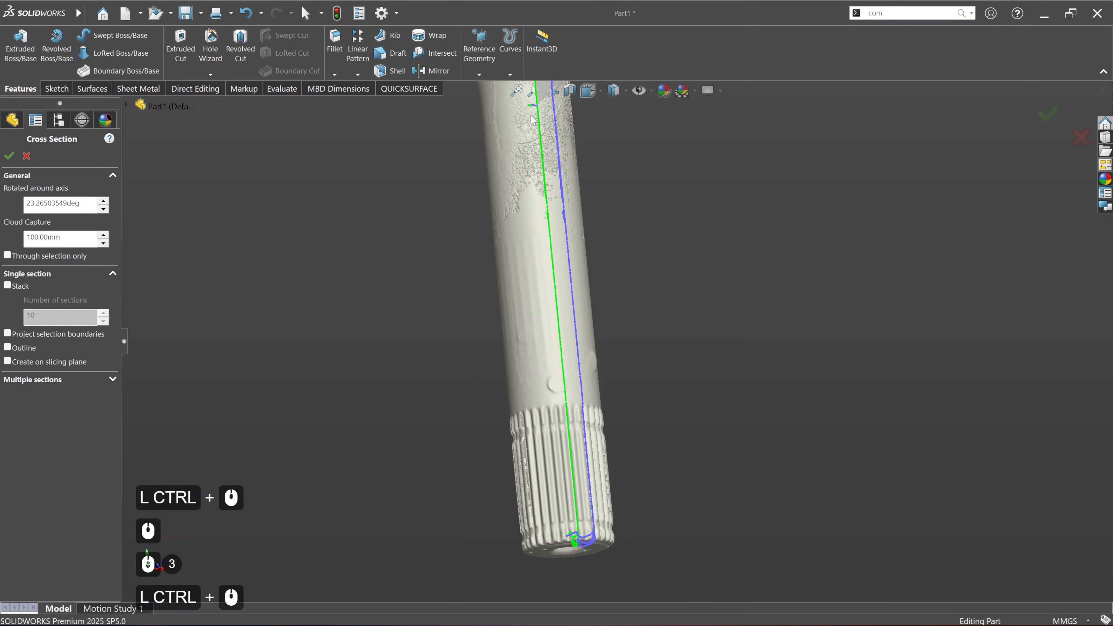
pyautogui.keyDown('ctrl'); pyautogui.moveTo(543, 101); pyautogui.dragTo(531, 126, button='middle'); pyautogui.keyUp('ctrl')
pyautogui.middleClick(530, 126)
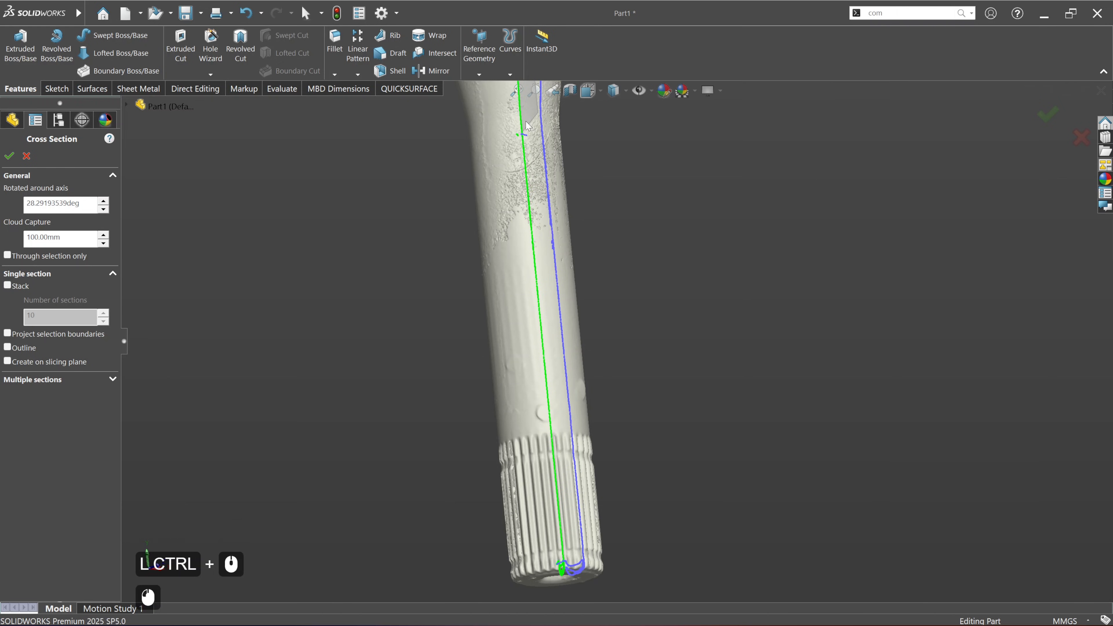
pyautogui.moveTo(530, 126); pyautogui.dragTo(526, 125)
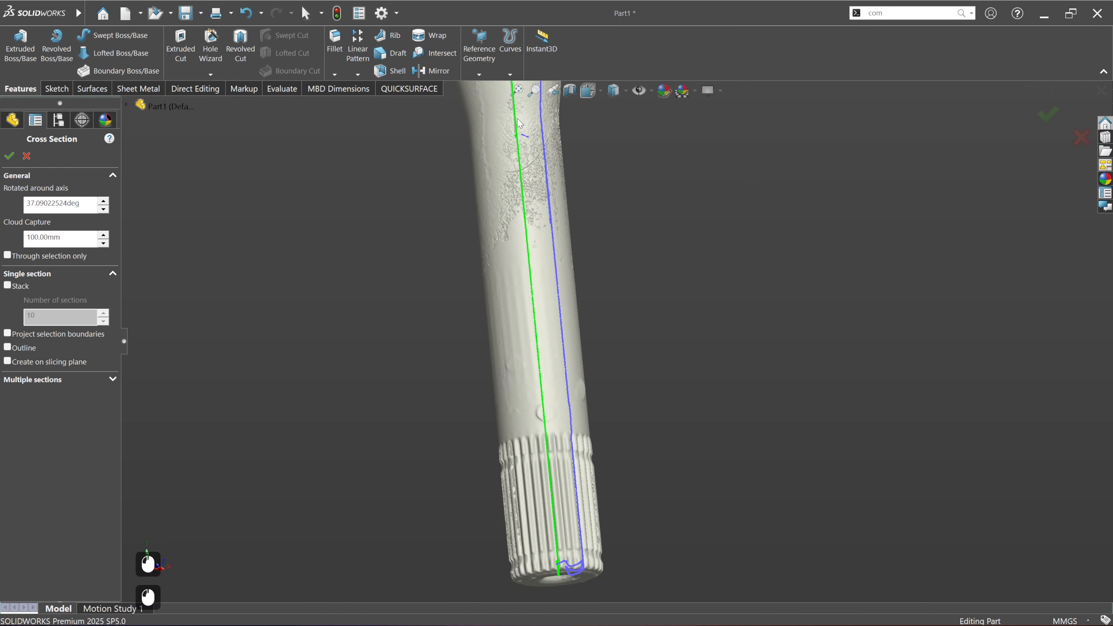
pyautogui.scroll(-6, 518, 454)
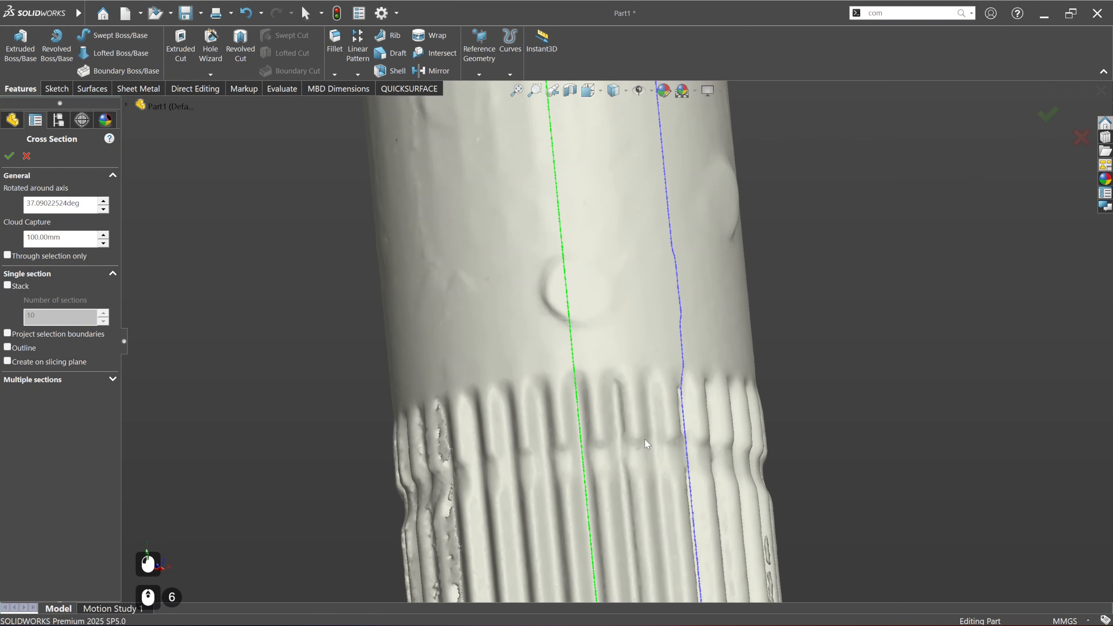
pyautogui.click(9, 156)
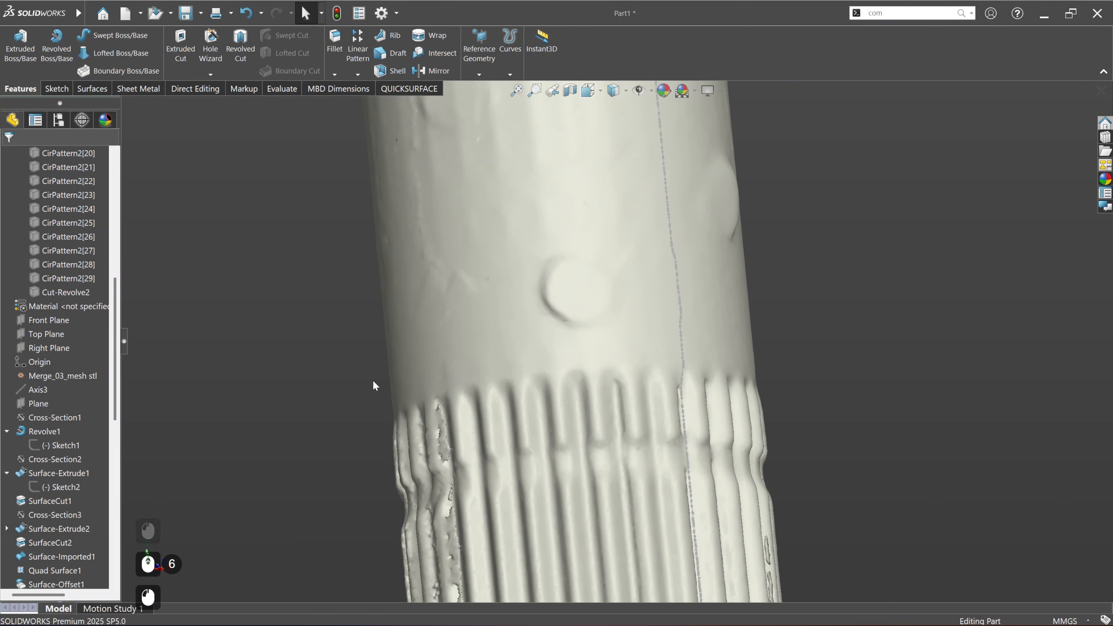
# Step: Start a sketch on the Right Plane
pyautogui.scroll(5, 373, 382)
pyautogui.scroll(8, 53, 391)
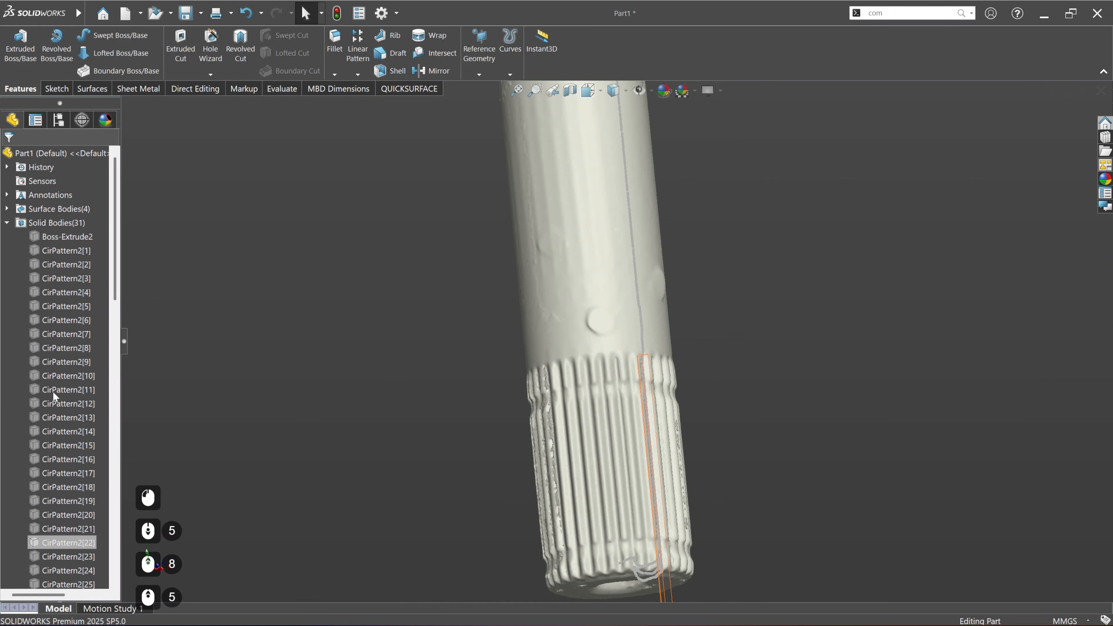
pyautogui.scroll(-19, 49, 385)
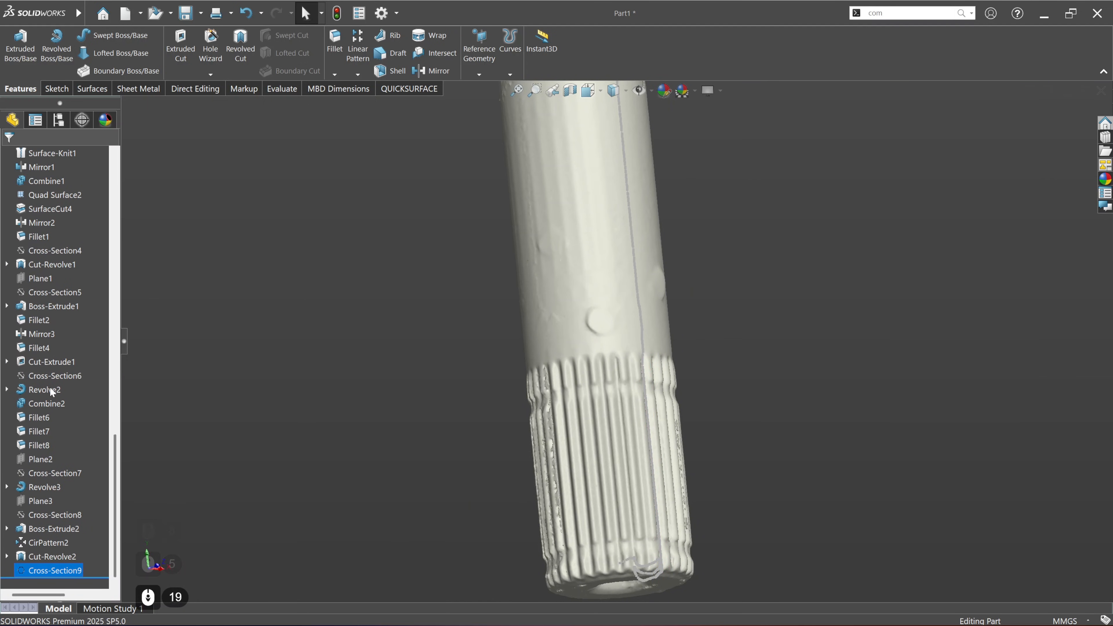
pyautogui.scroll(20, 44, 320)
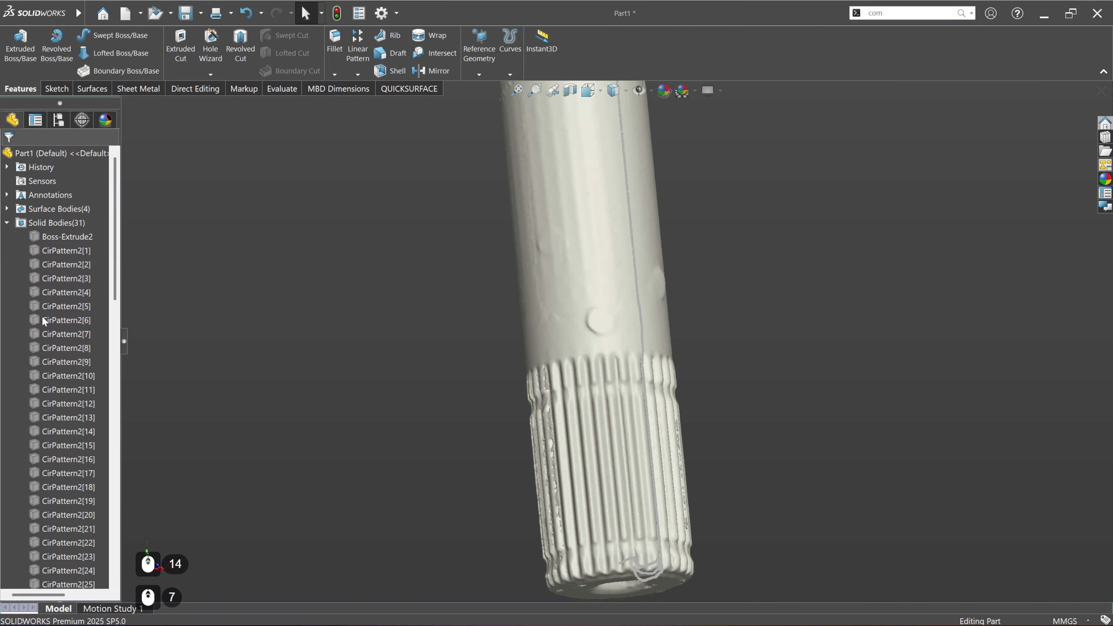
pyautogui.scroll(-7, 42, 316)
pyautogui.click(55, 417)
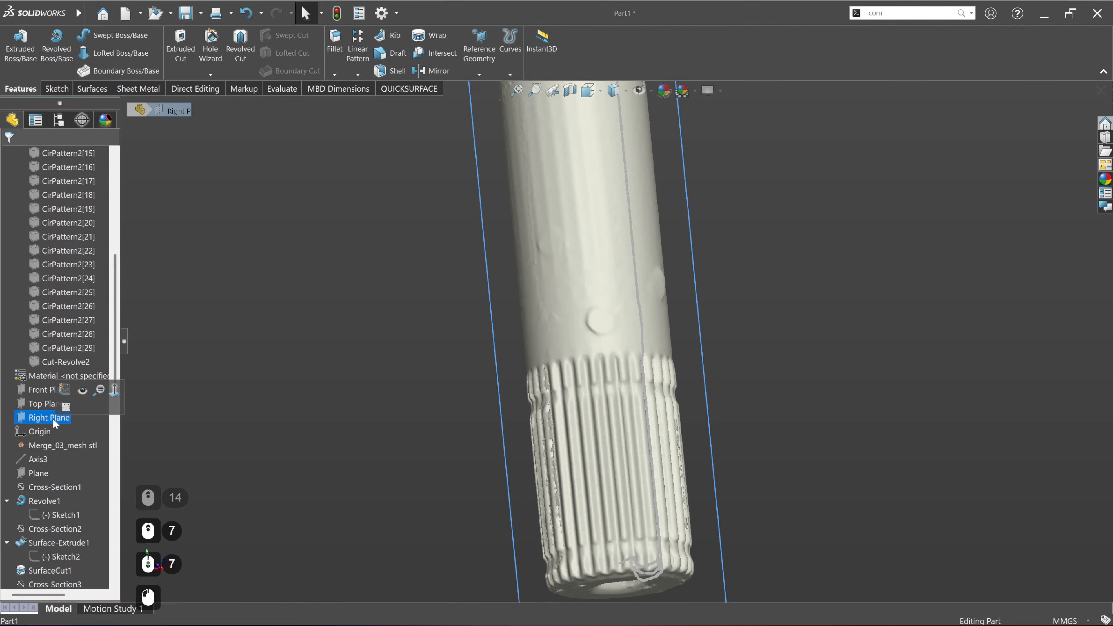
pyautogui.moveTo(534, 404); pyautogui.dragTo(686, 450, button='middle')
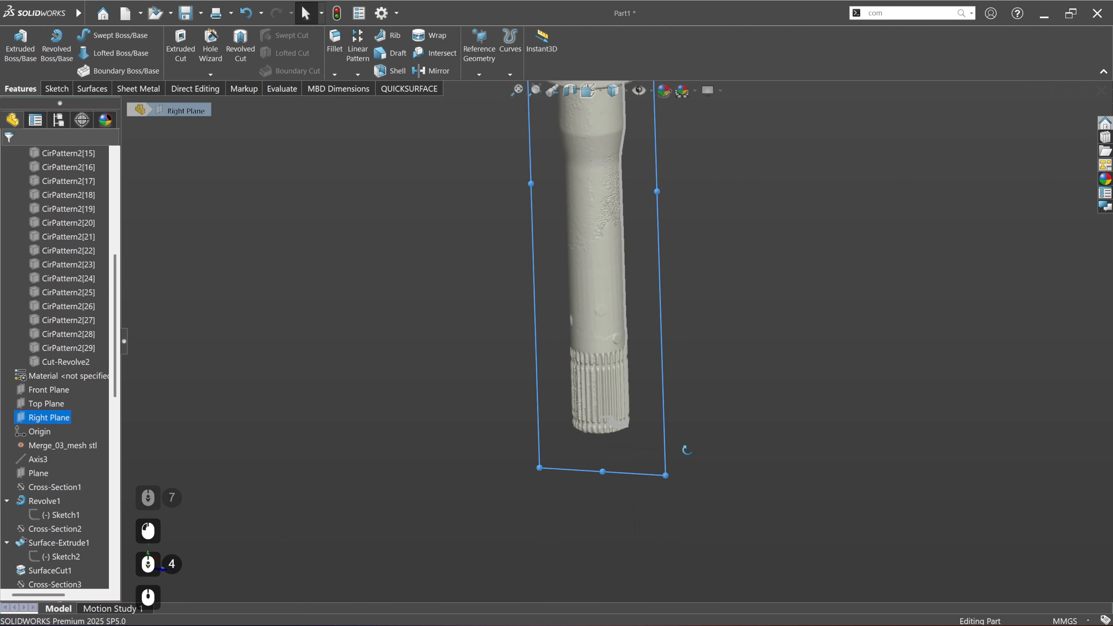
pyautogui.rightClick(51, 422)
pyautogui.click(80, 370)
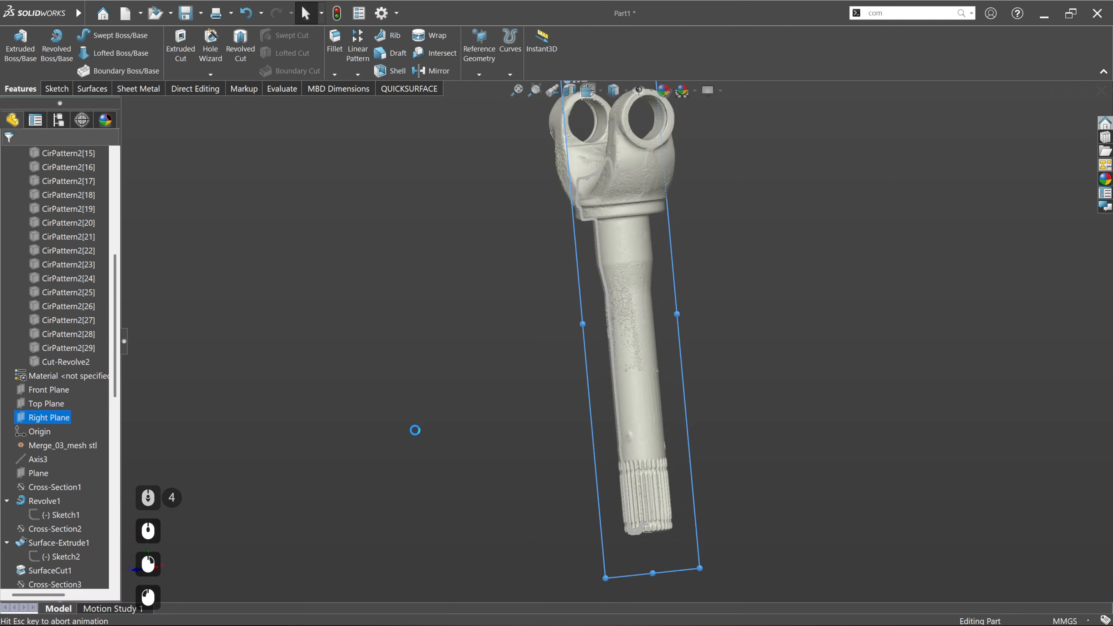
pyautogui.click(733, 391)
# Step: Fit a straight sketch line to the slanted run-out of the cross section where the spline grooves begin
pyautogui.scroll(-10, 579, 379)
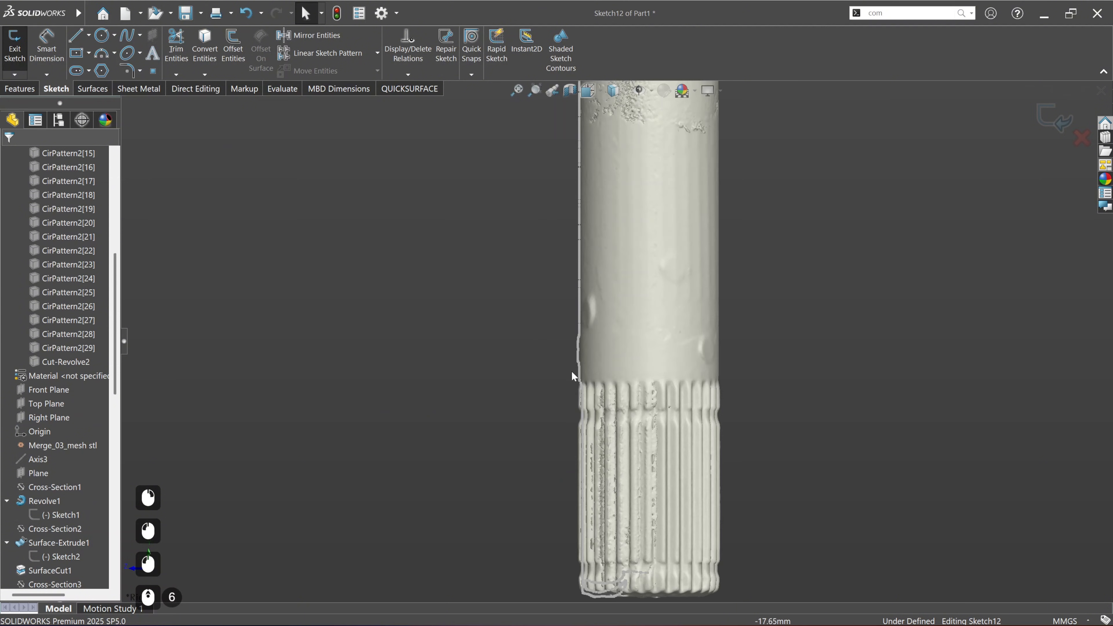
pyautogui.scroll(-5, 613, 409)
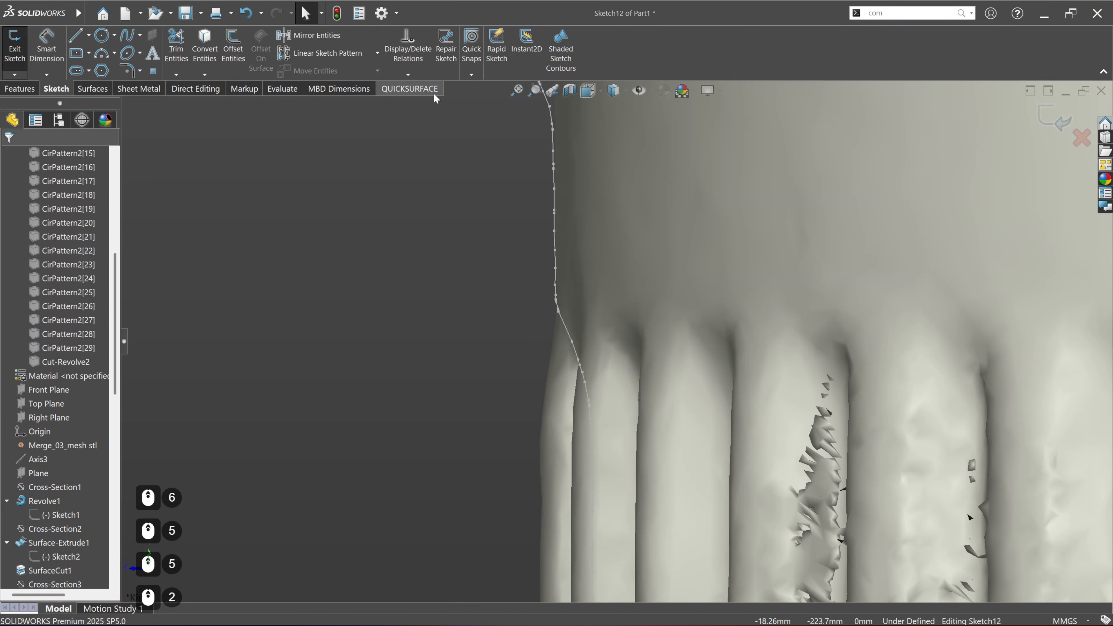
pyautogui.click(409, 89)
pyautogui.click(445, 63)
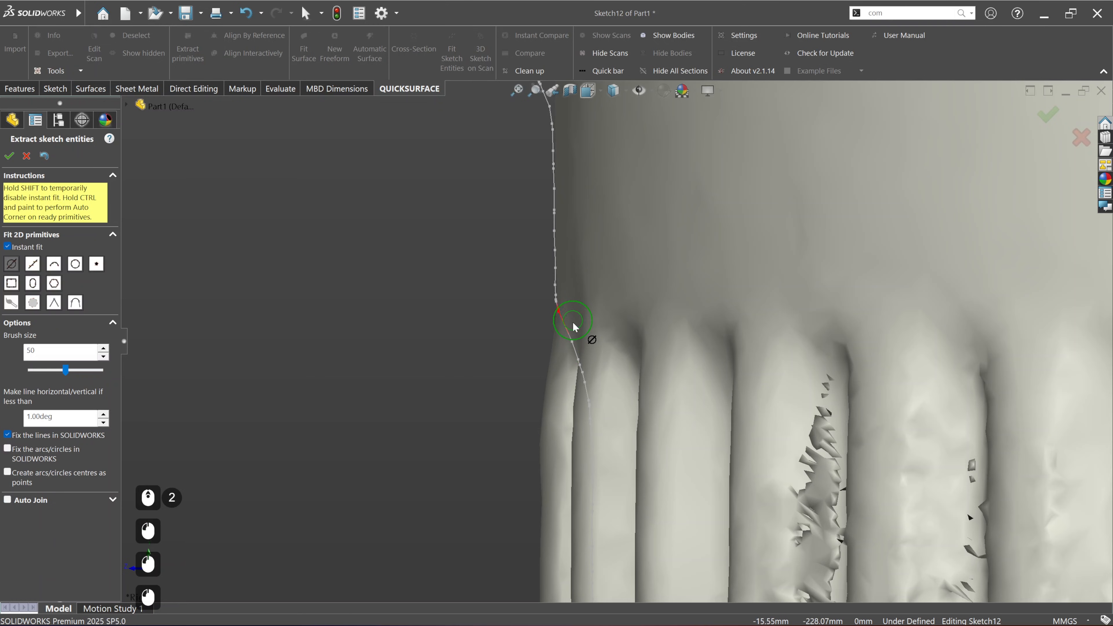
pyautogui.click(10, 157)
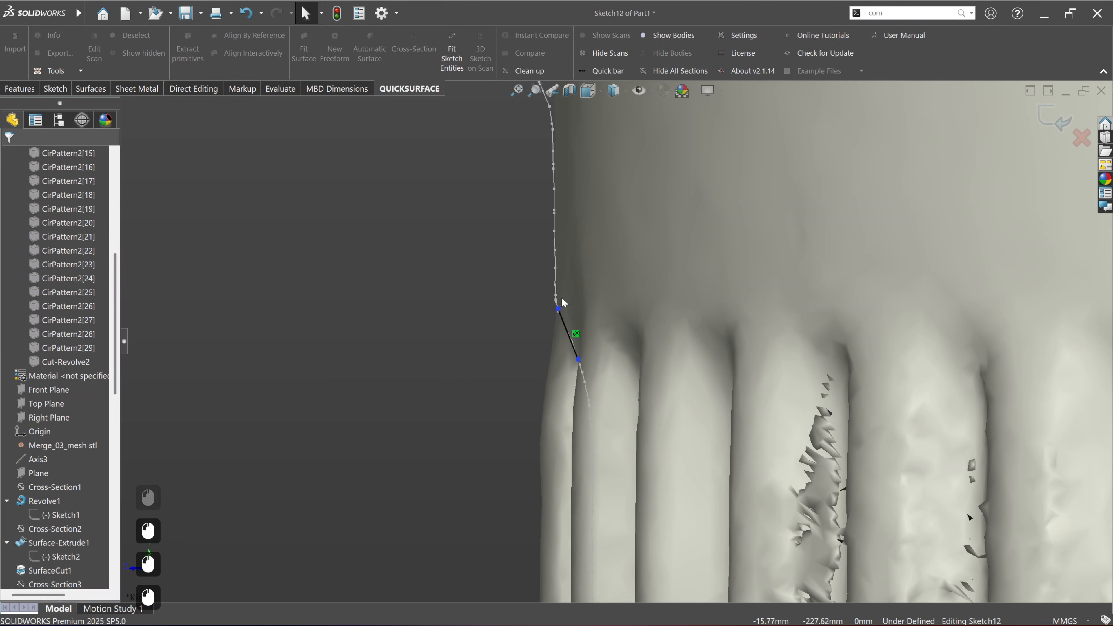
# Step: Lengthen the fitted slanted line at both ends, outward beyond the shaft surface and inward below the spline shoulder
pyautogui.moveTo(559, 309); pyautogui.dragTo(522, 217)
pyautogui.scroll(5, 630, 360)
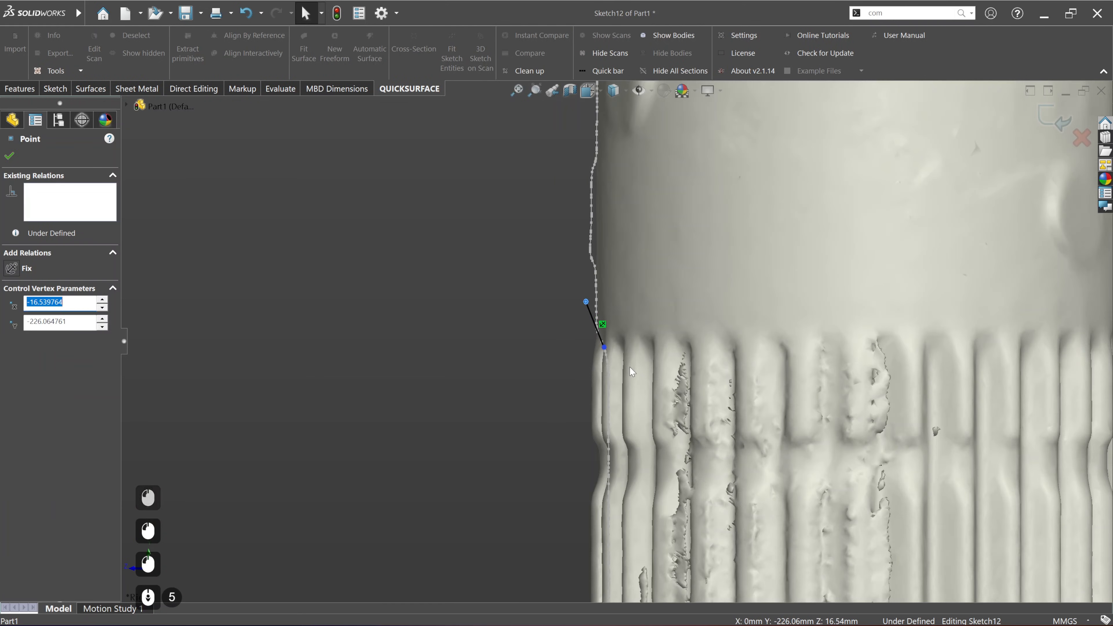
pyautogui.scroll(4, 629, 367)
pyautogui.moveTo(612, 347); pyautogui.dragTo(644, 406)
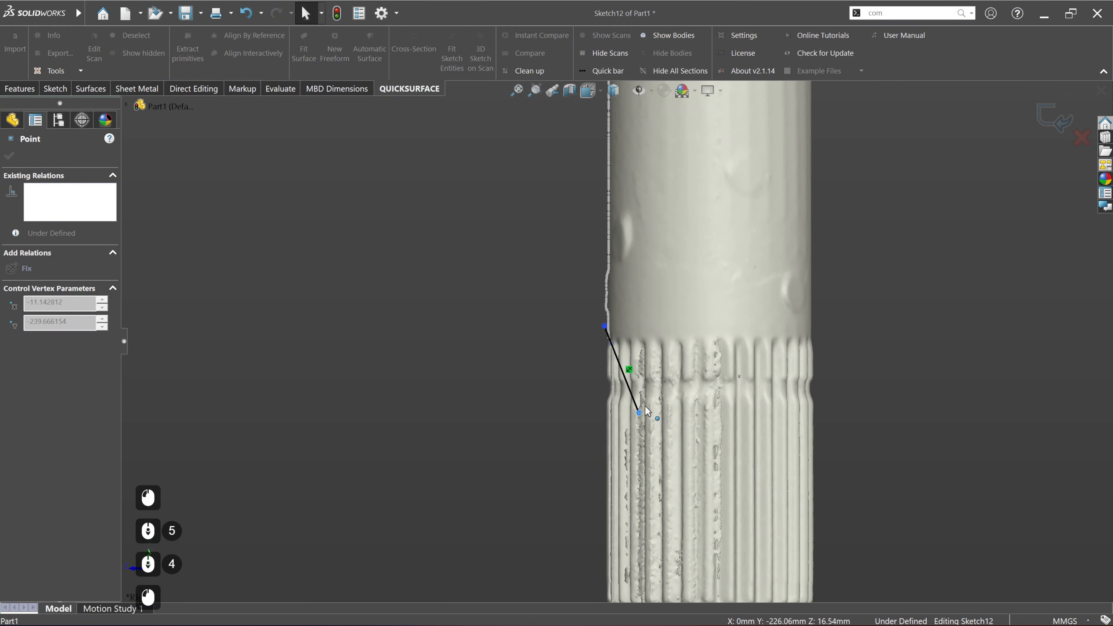
pyautogui.click(604, 327)
pyautogui.moveTo(605, 326); pyautogui.dragTo(587, 280)
pyautogui.press('Escape')
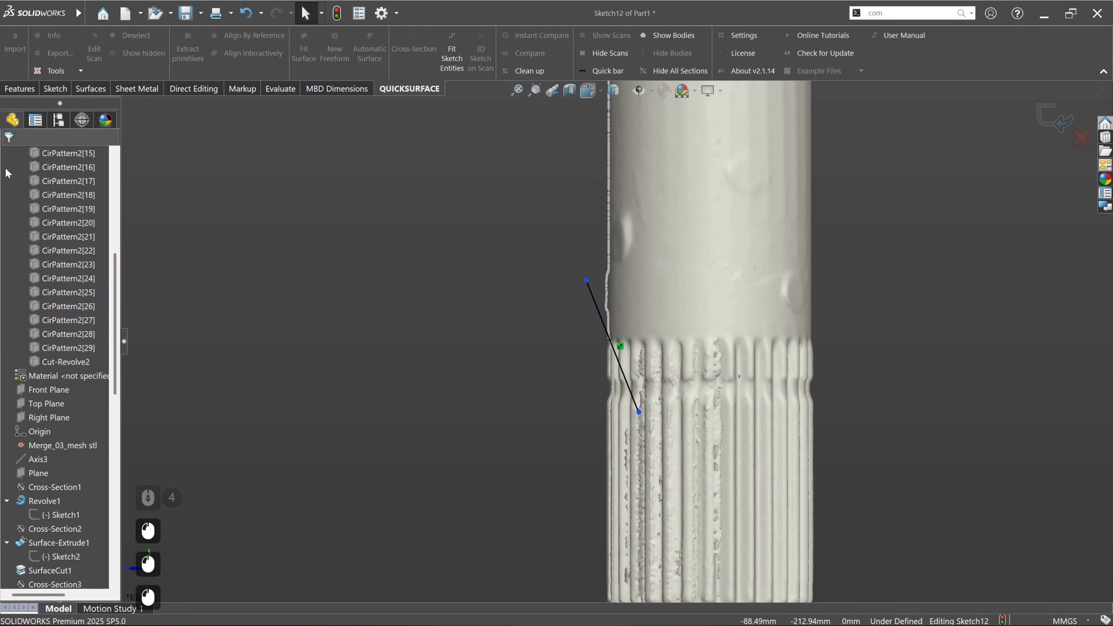
# Step: Show Axis3 and draw a horizontal line about 19.37 mm long from the slanted line's upper end to the axis
pyautogui.click(39, 464)
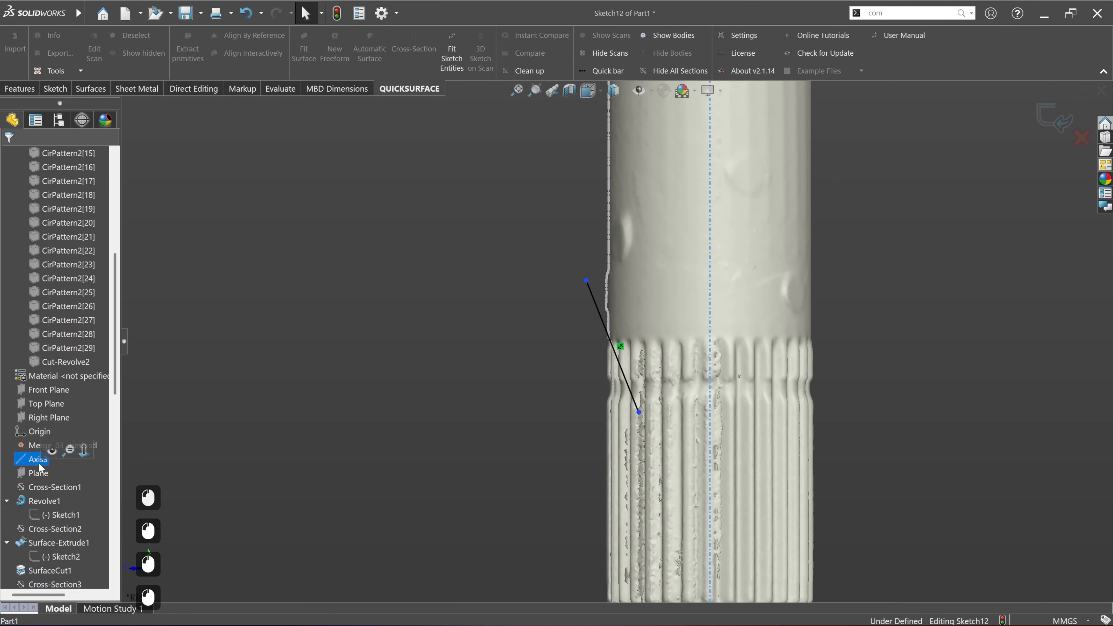
pyautogui.click(52, 451)
pyautogui.click(54, 88)
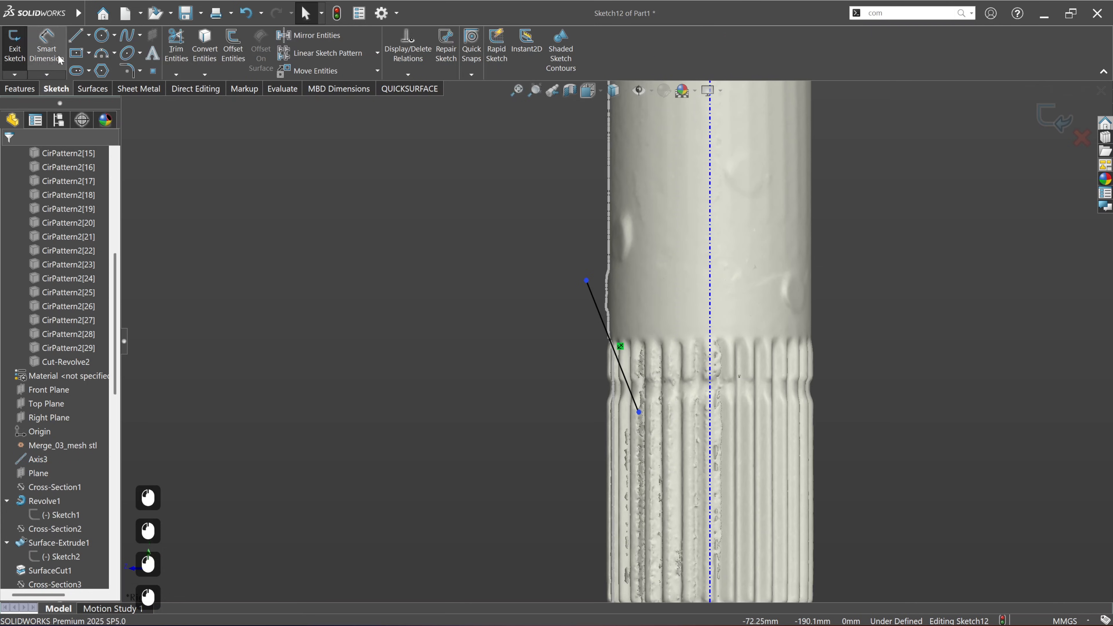
pyautogui.click(75, 35)
pyautogui.click(586, 280)
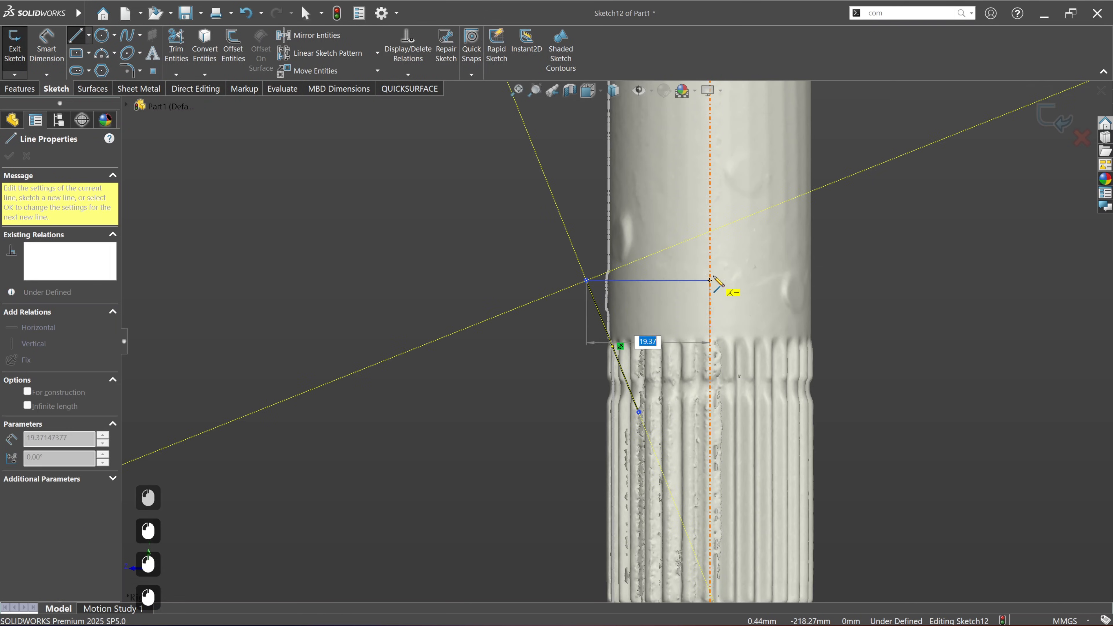
pyautogui.click(711, 280)
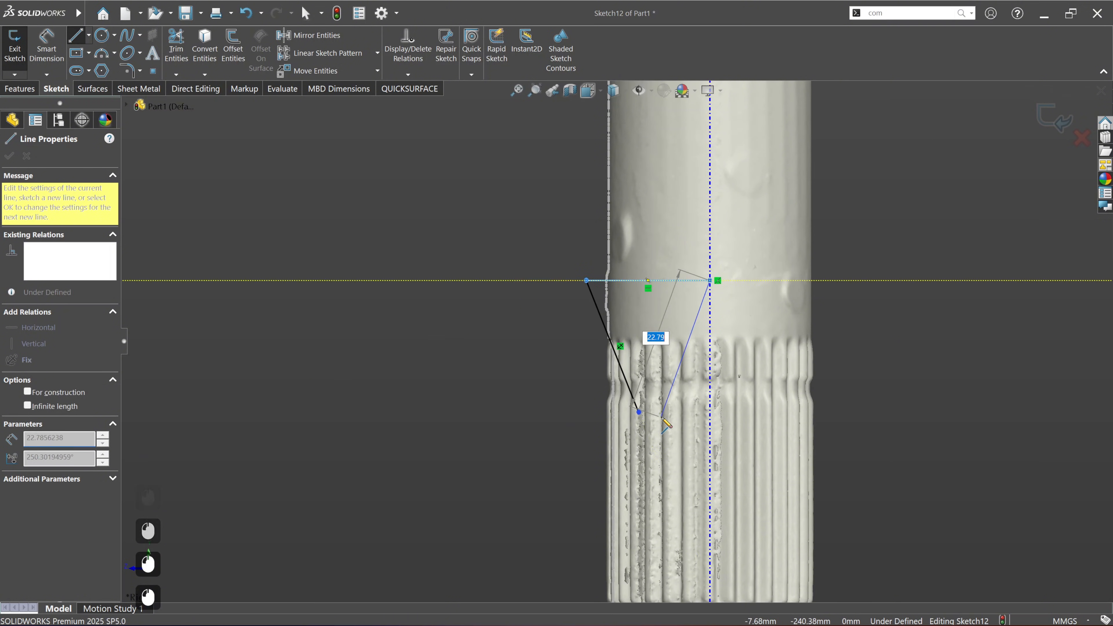
pyautogui.press('Escape')
# Step: Draw a horizontal line about 11.18 mm long from the slanted line's lower end to Axis3 and close the profile along the axis
pyautogui.click(76, 35)
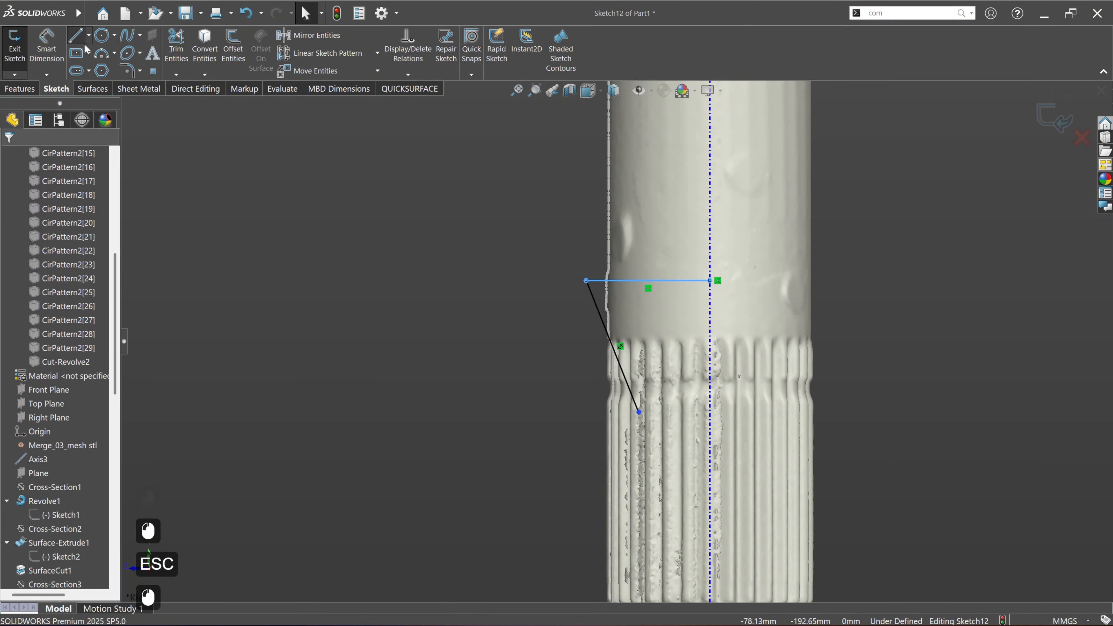
pyautogui.click(639, 413)
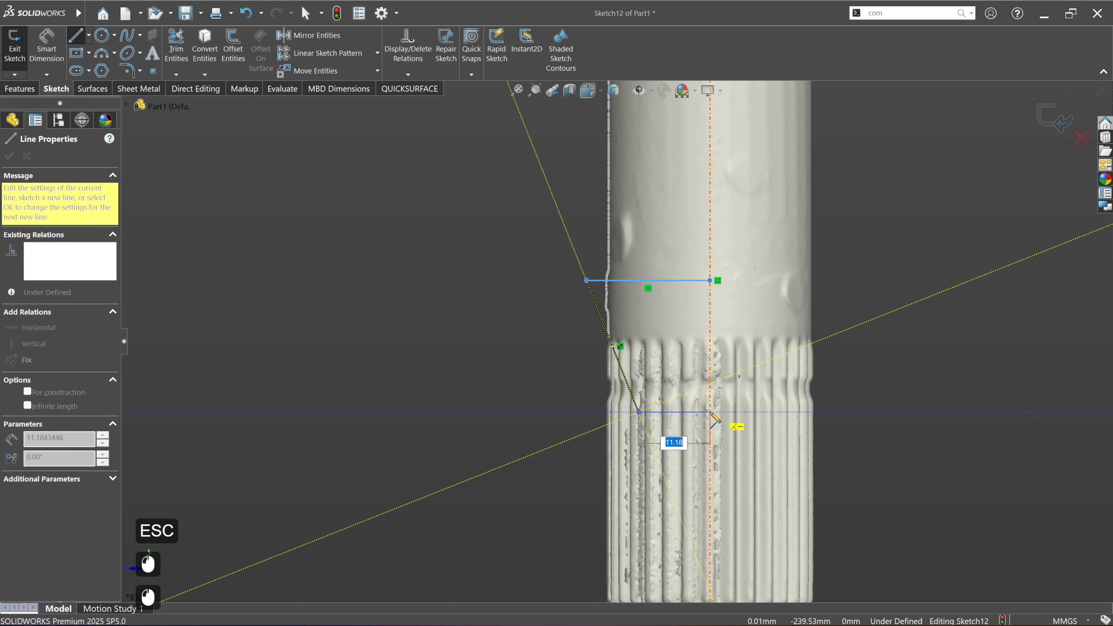
pyautogui.click(710, 412)
pyautogui.click(718, 283)
pyautogui.press('Escape')
pyautogui.press('Escape')
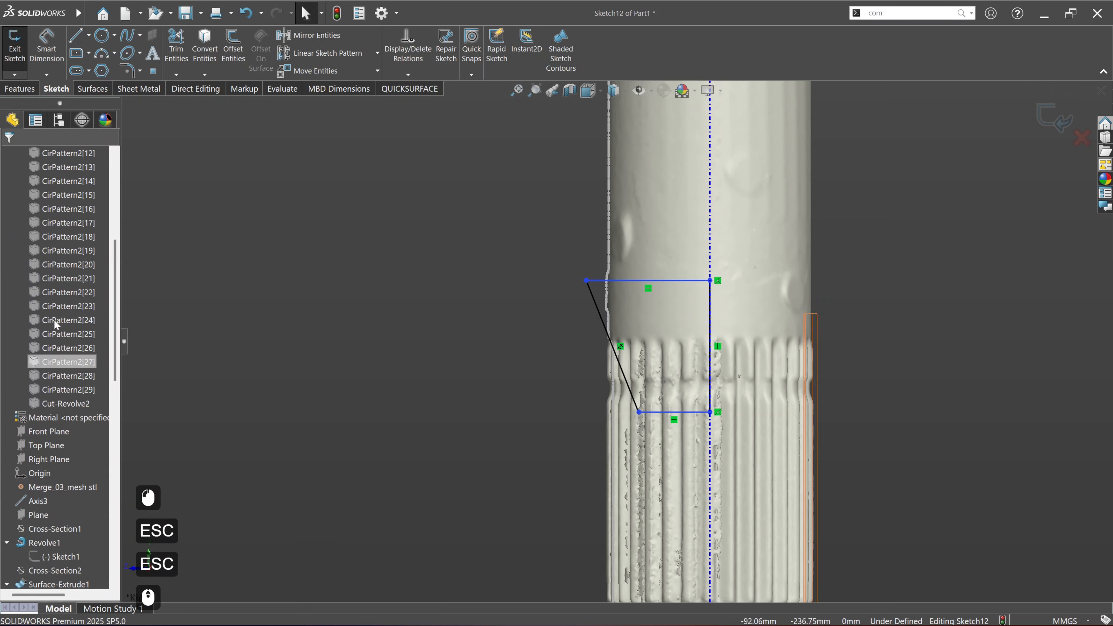
# Step: Show all the solid bodies, but hide the shaft body Cut-Revolve2 to keep it out of the cut
pyautogui.scroll(4, 52, 307)
pyautogui.scroll(4, 54, 362)
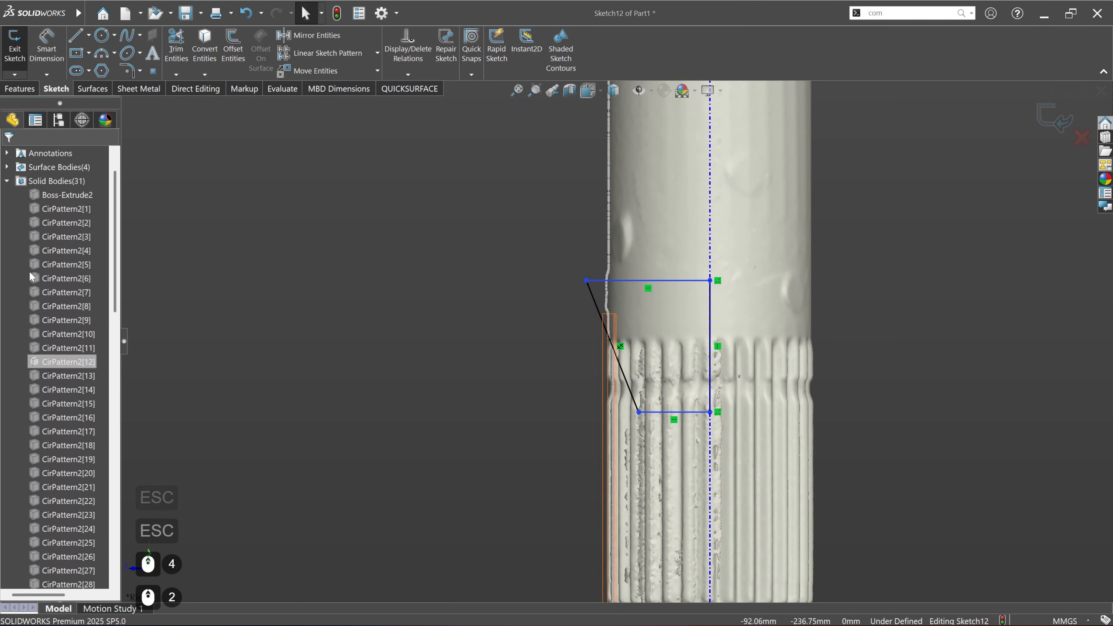
pyautogui.rightClick(56, 223)
pyautogui.click(66, 212)
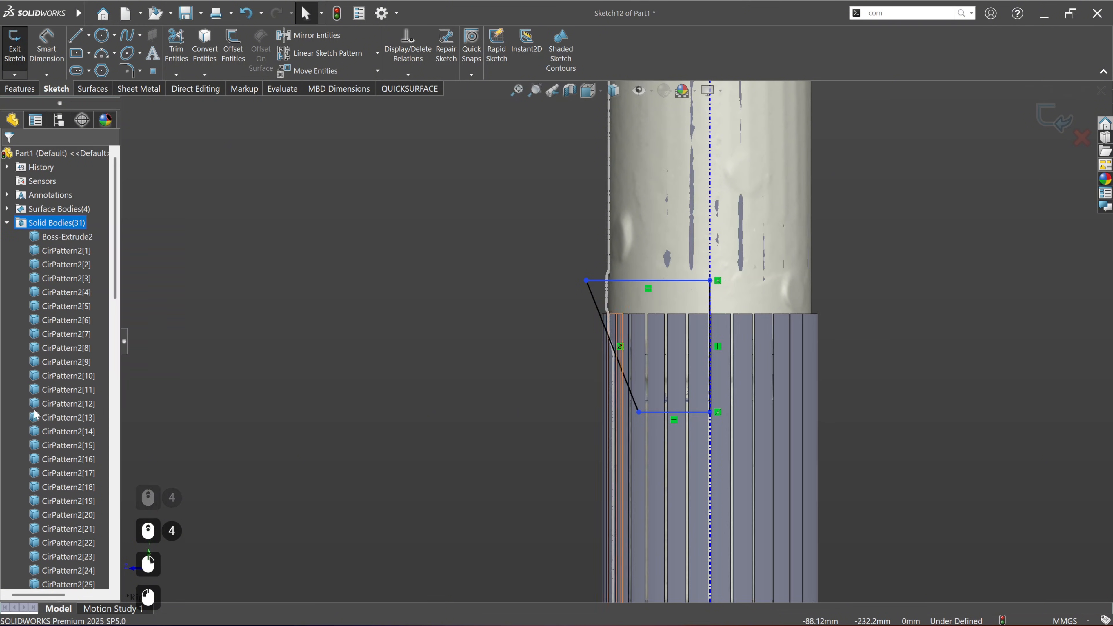
pyautogui.scroll(-5, 67, 281)
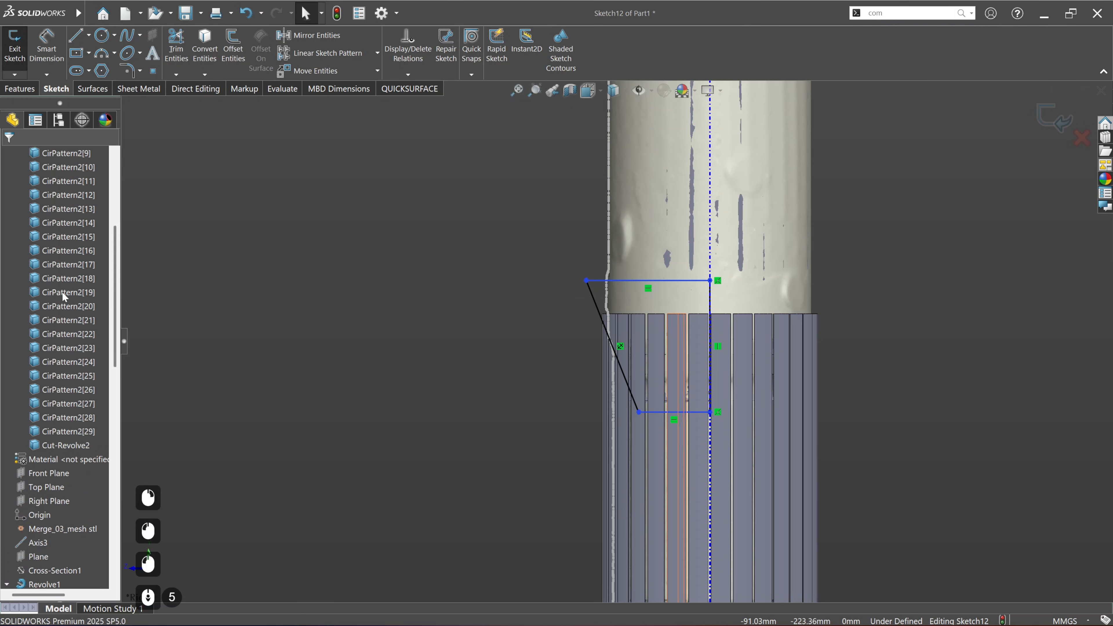
pyautogui.rightClick(65, 446)
pyautogui.click(76, 410)
pyautogui.click(389, 378)
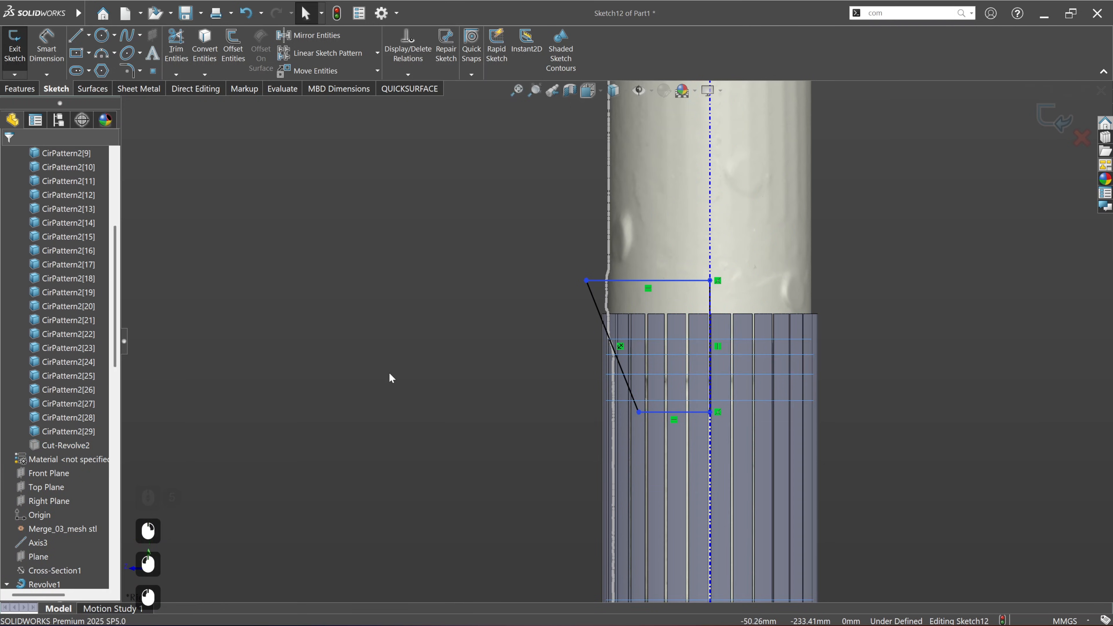
# Step: Revolve-cut the slanted profile 360° around Axis3 through the visible patterned spline bodies
pyautogui.scroll(-4, 541, 371)
pyautogui.moveTo(701, 429)
pyautogui.keyDown('ctrl'); pyautogui.mouseDown(button='middle')
pyautogui.moveTo(607, 422)
pyautogui.moveTo(646, 268)
pyautogui.moveTo(640, 305)
pyautogui.moveTo(528, 404)
pyautogui.mouseUp(button='middle'); pyautogui.keyUp('ctrl')
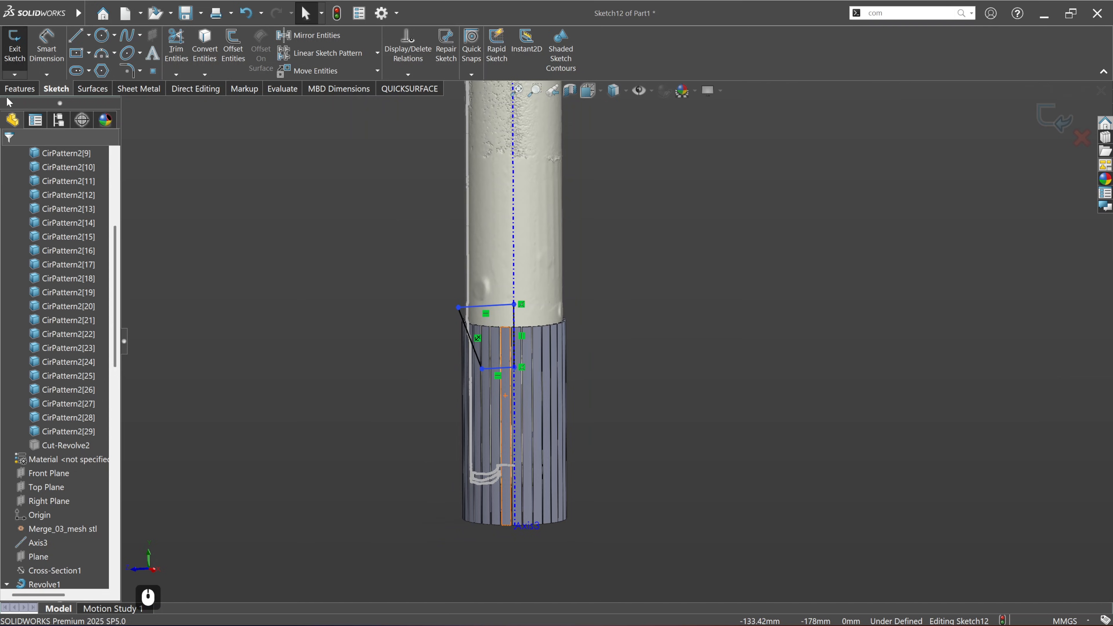
pyautogui.click(20, 89)
pyautogui.click(240, 44)
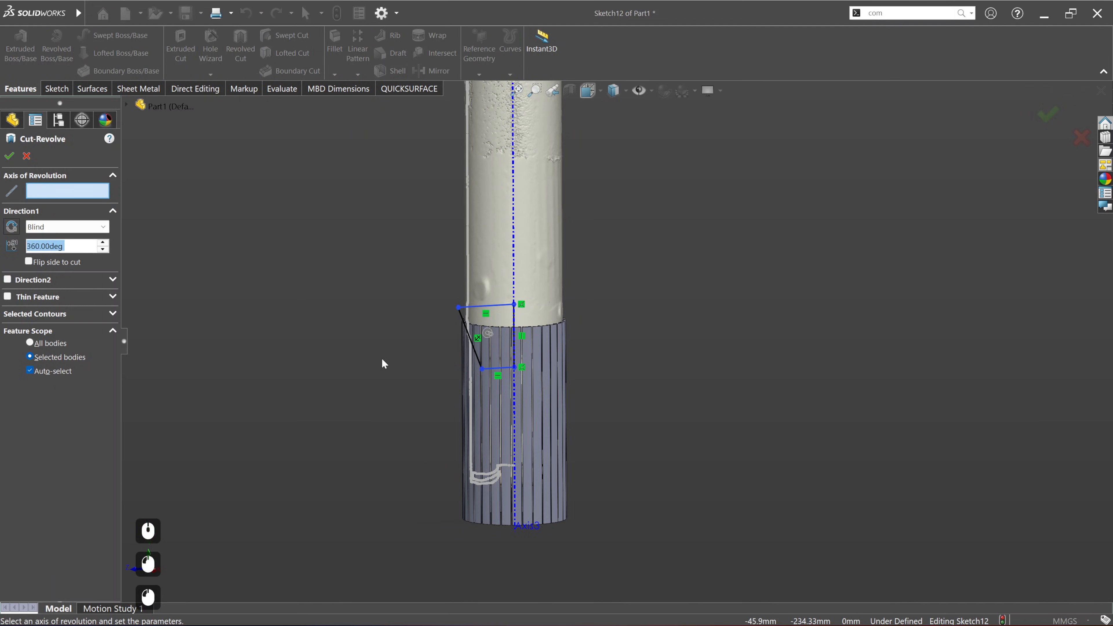
pyautogui.click(516, 249)
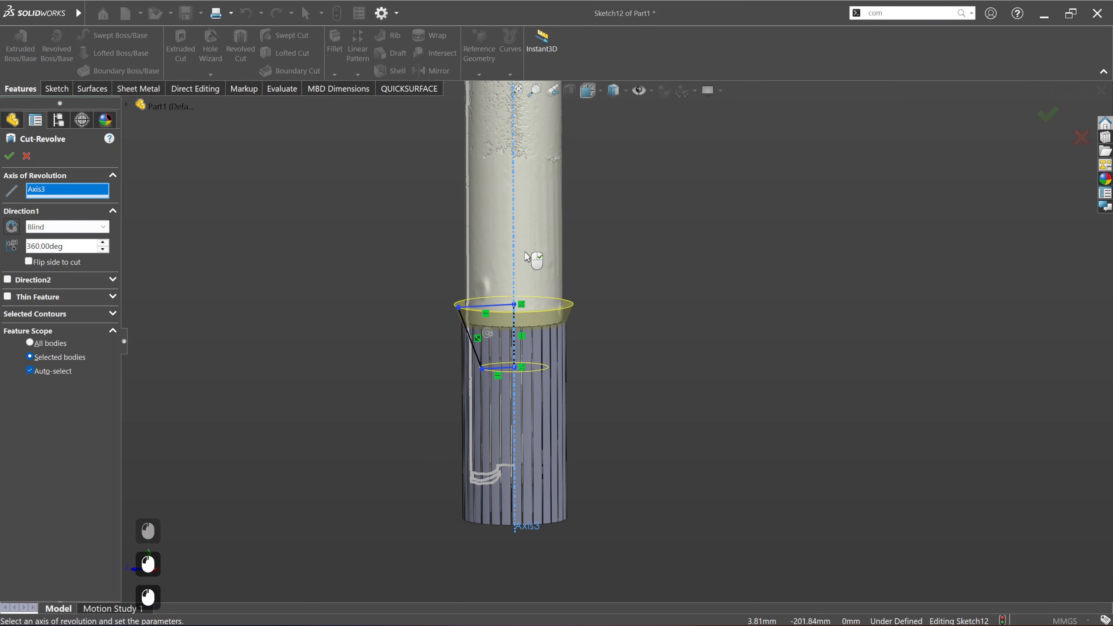
pyautogui.rightClick(527, 254)
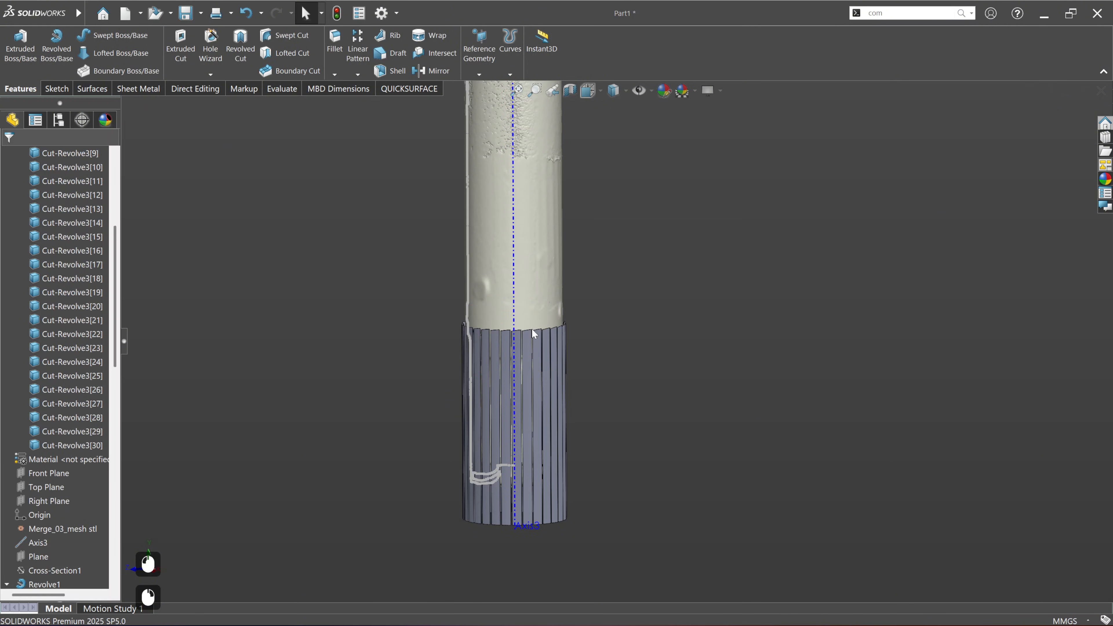
# Step: Hide the scan section Cross-Section9
pyautogui.scroll(-2, 543, 383)
pyautogui.moveTo(544, 385)
pyautogui.mouseDown(button='middle')
pyautogui.moveTo(530, 380)
pyautogui.moveTo(544, 383)
pyautogui.mouseUp(button='middle')
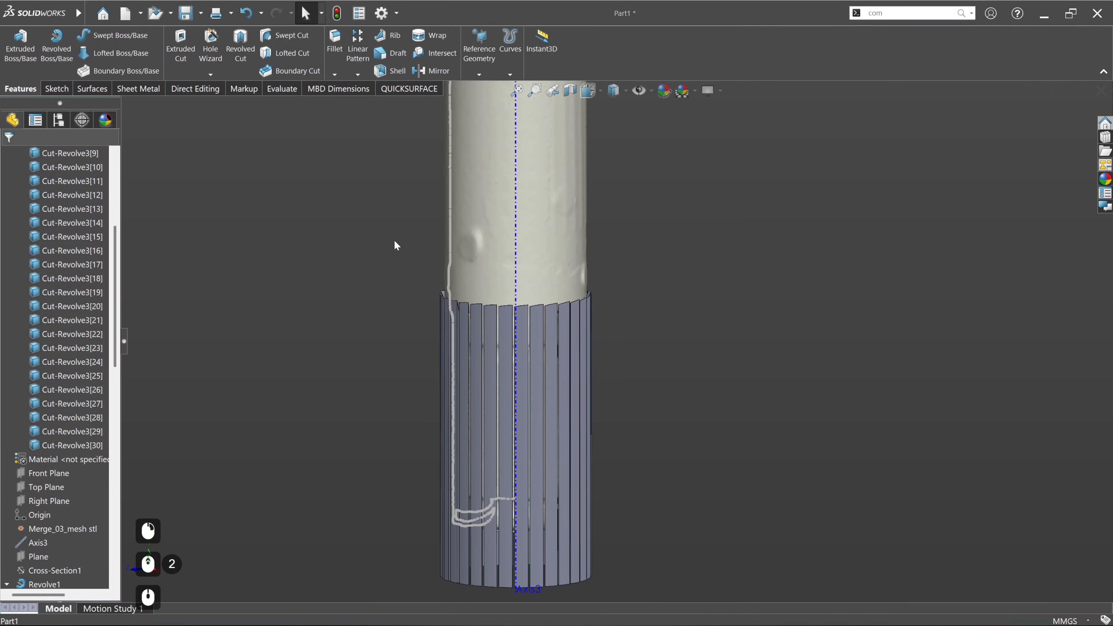
pyautogui.scroll(-18, 51, 504)
pyautogui.click(54, 556)
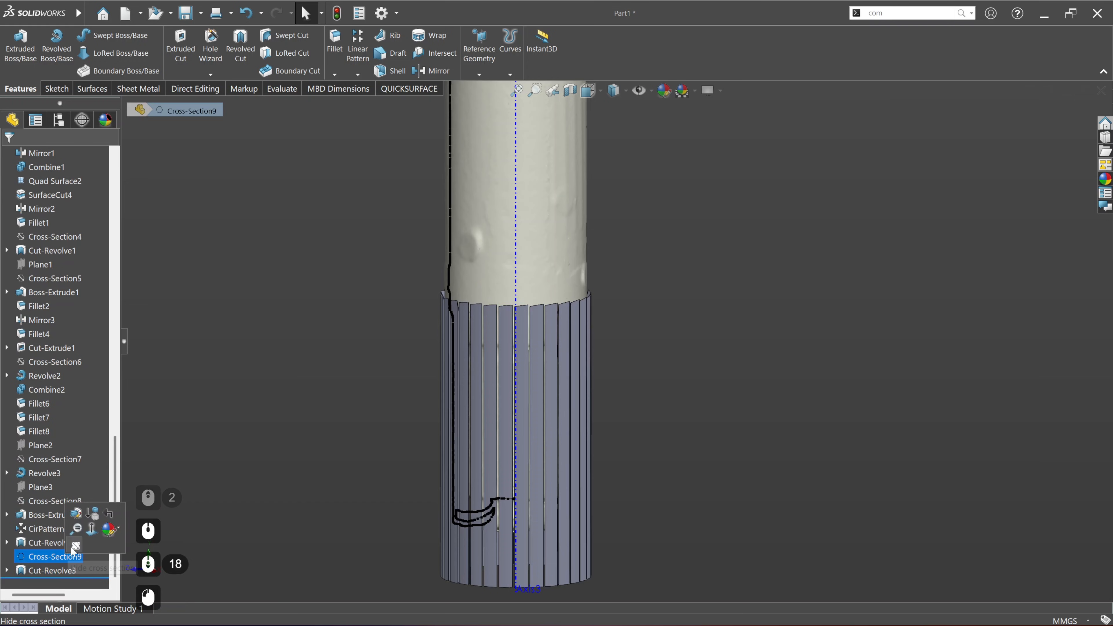
pyautogui.click(75, 546)
# Step: Check the slanted upper ends of the spline bodies and hide Axis3
pyautogui.scroll(-4, 447, 300)
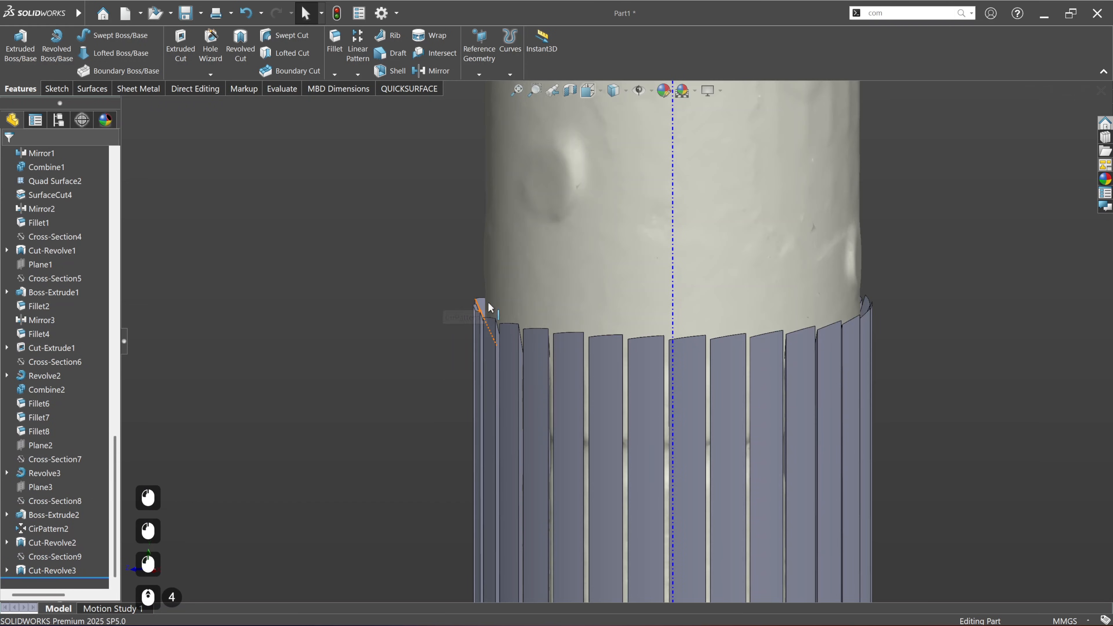
pyautogui.scroll(5, 510, 313)
pyautogui.moveTo(639, 385); pyautogui.dragTo(681, 434, button='middle')
pyautogui.click(635, 324)
pyautogui.rightClick(636, 324)
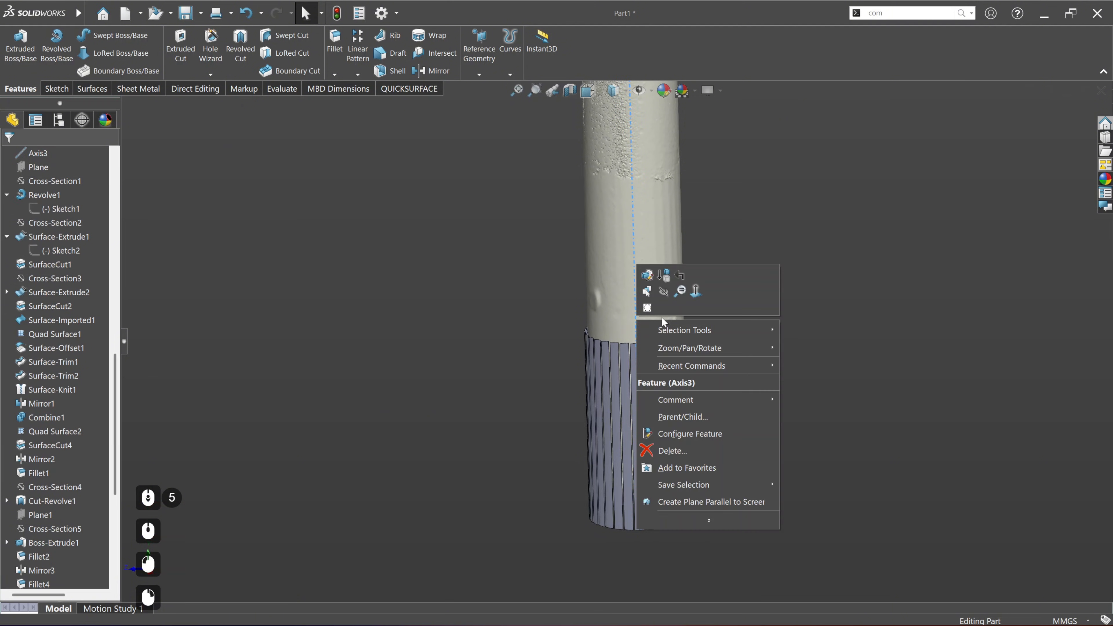
pyautogui.click(663, 292)
# Step: Show the shaft body Cut-Revolve2 again alongside the spline bodies
pyautogui.scroll(18, 68, 261)
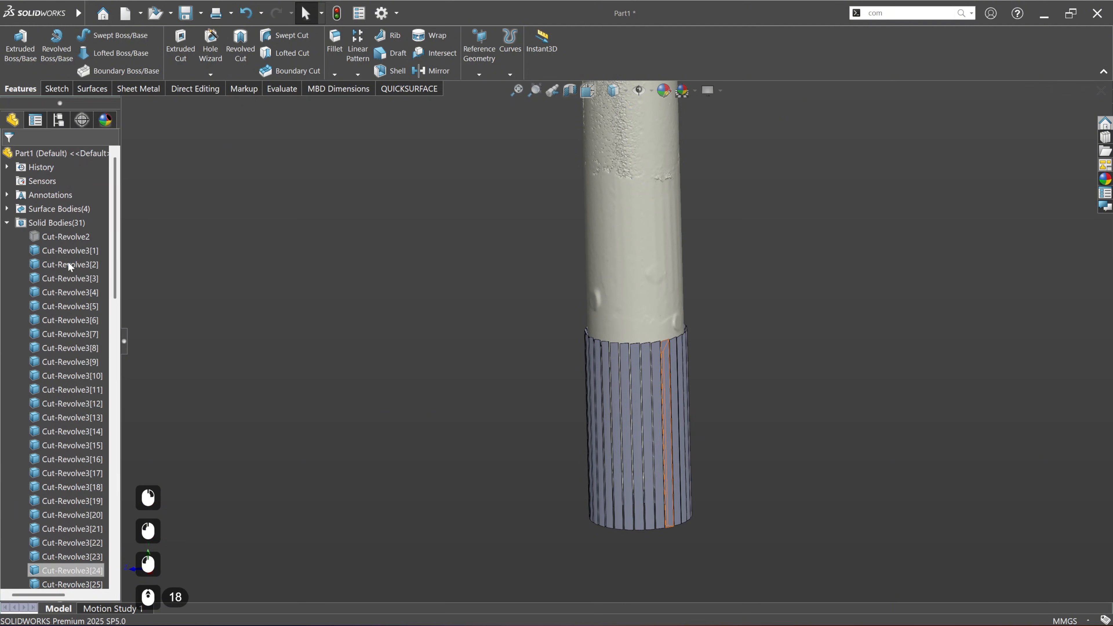
pyautogui.click(62, 240)
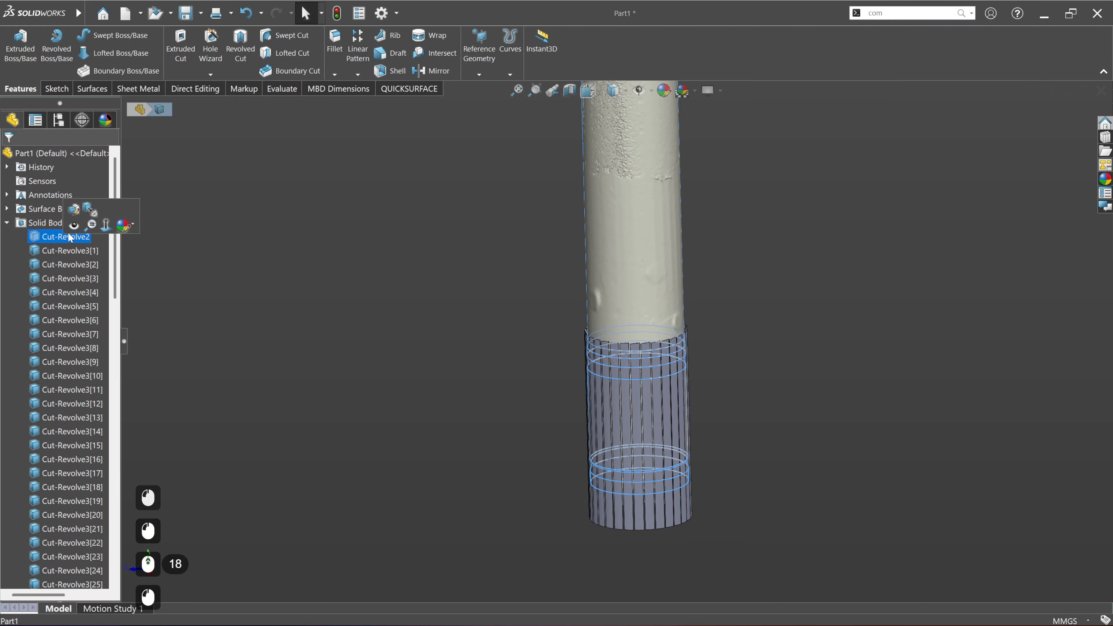
pyautogui.click(83, 211)
pyautogui.scroll(-4, 467, 373)
pyautogui.scroll(2, 728, 276)
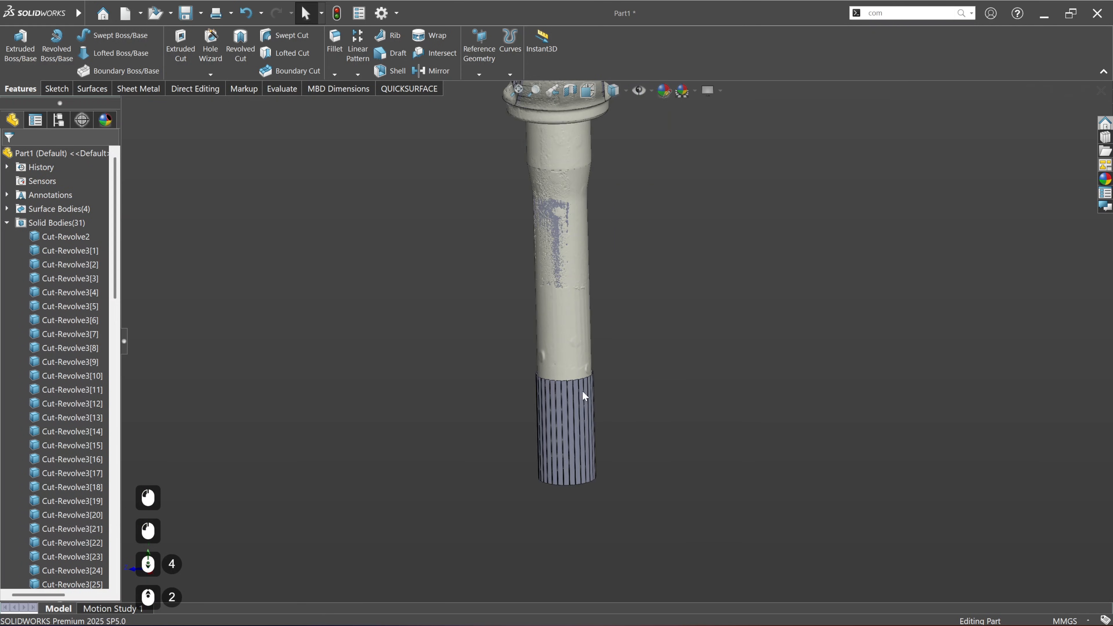
# Step: Start a Combine operation set to Subtract with the shaft body Cut-Revolve2 as the main body
pyautogui.moveTo(590, 411); pyautogui.dragTo(625, 336, button='middle')
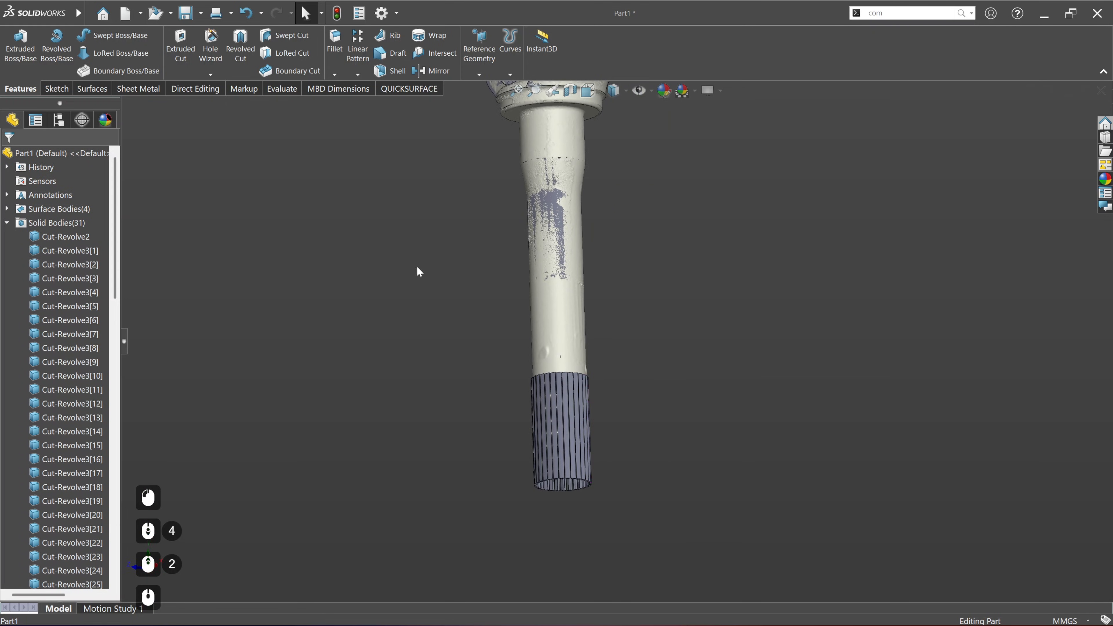
pyautogui.click(901, 12)
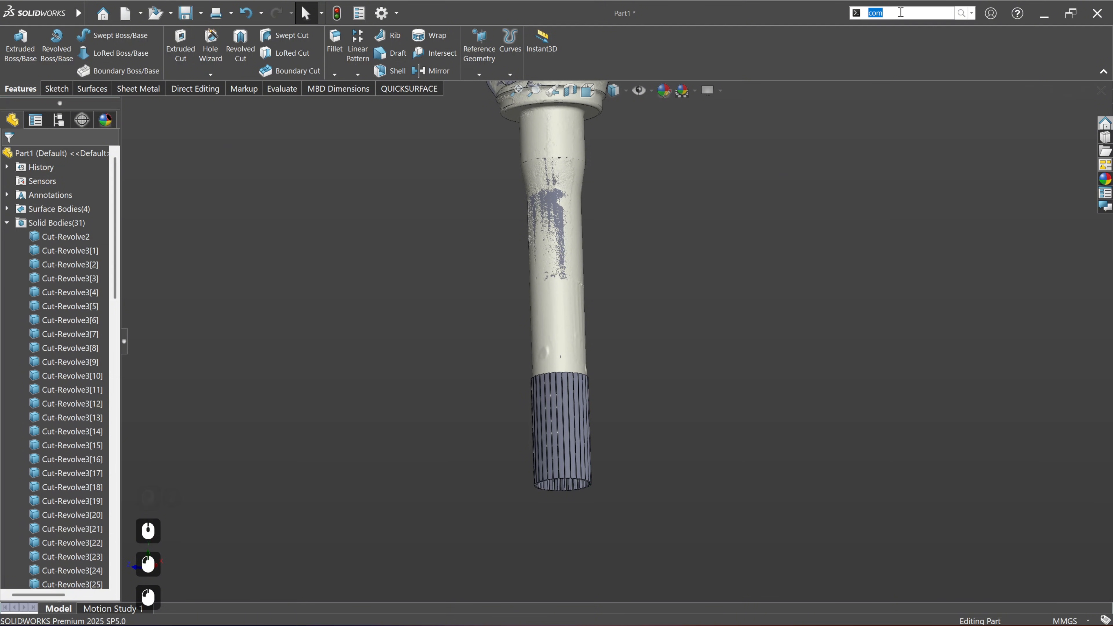
pyautogui.write('com')
pyautogui.press('Return')
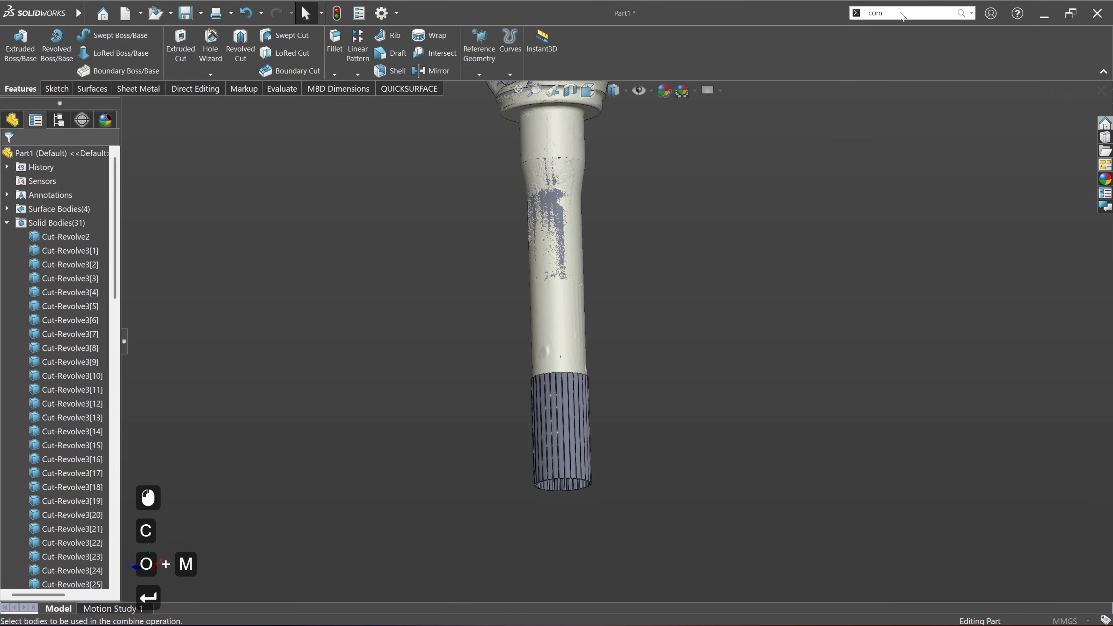
pyautogui.click(52, 202)
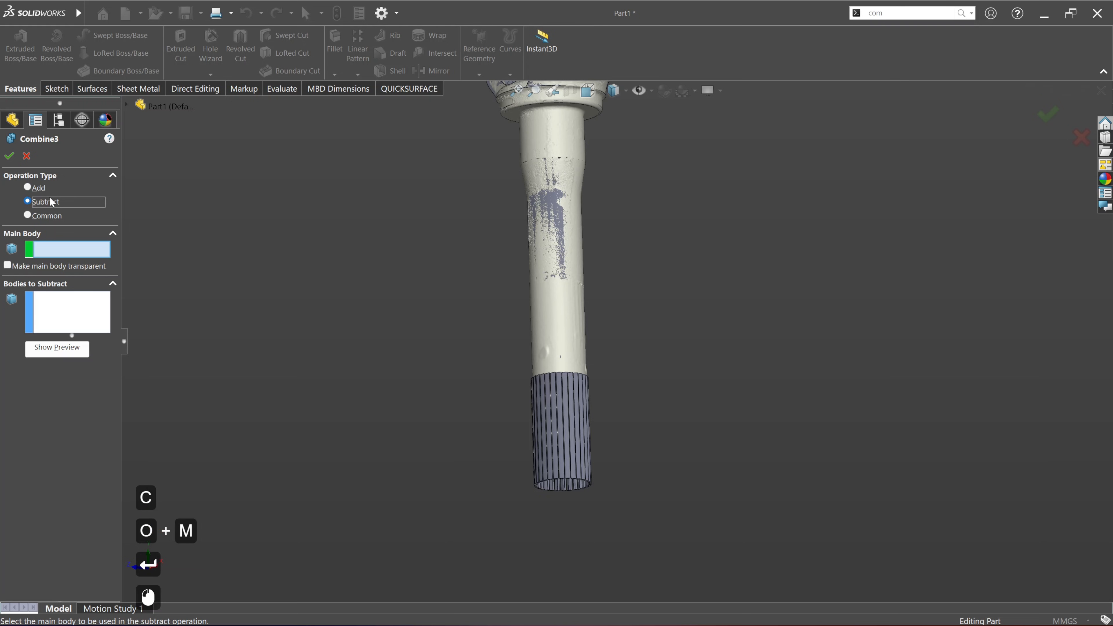
pyautogui.click(547, 128)
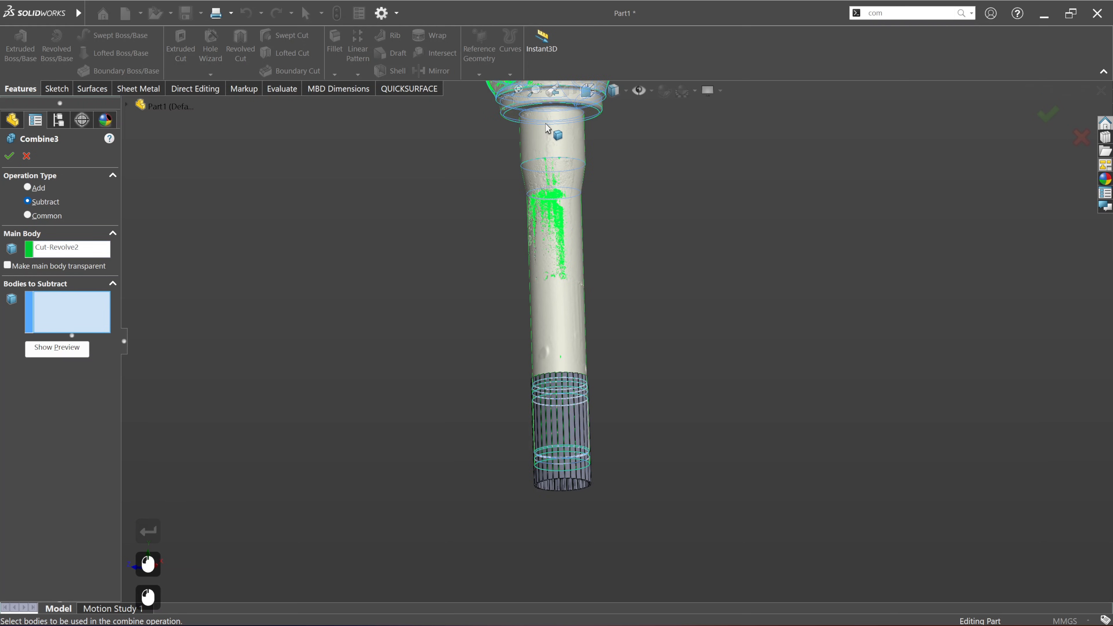
pyautogui.scroll(-6, 565, 490)
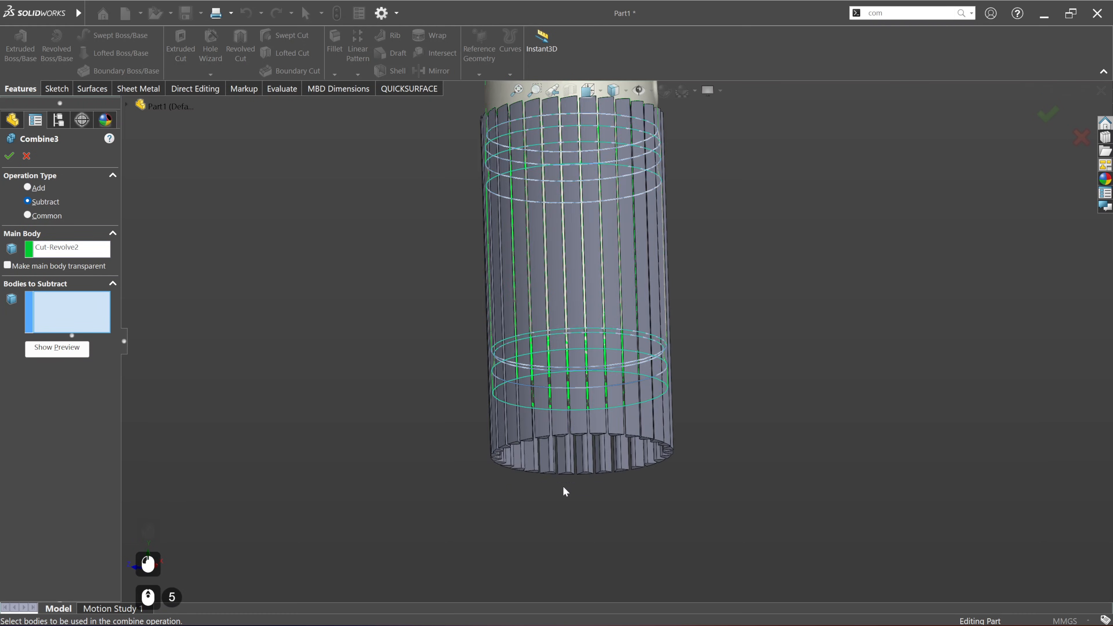
pyautogui.moveTo(606, 490); pyautogui.dragTo(750, 519, button='middle')
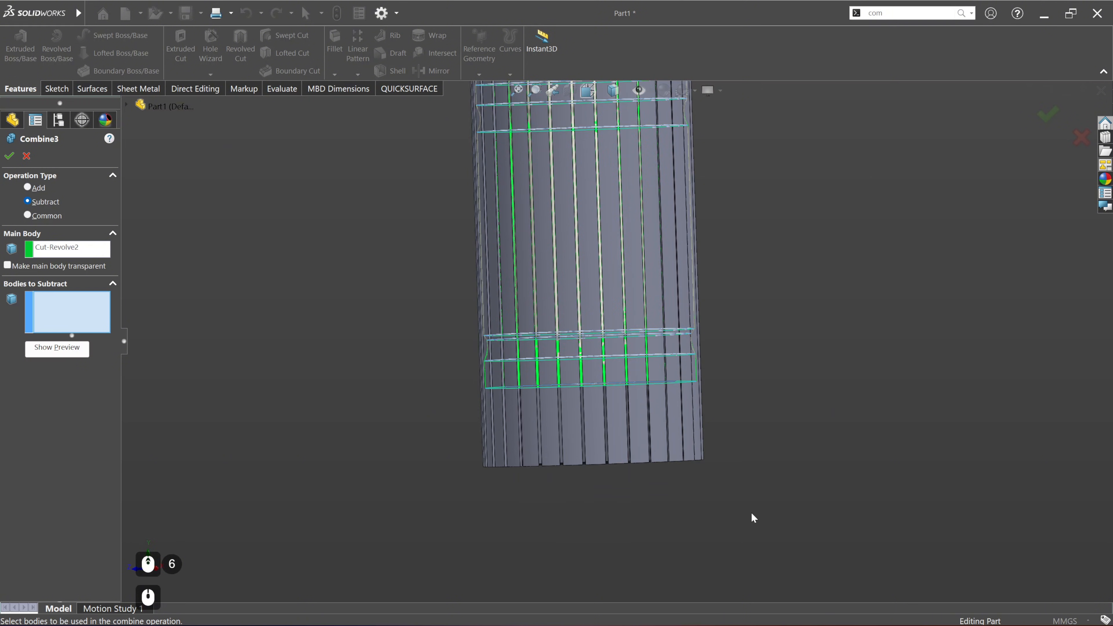
pyautogui.moveTo(751, 513); pyautogui.dragTo(438, 445)
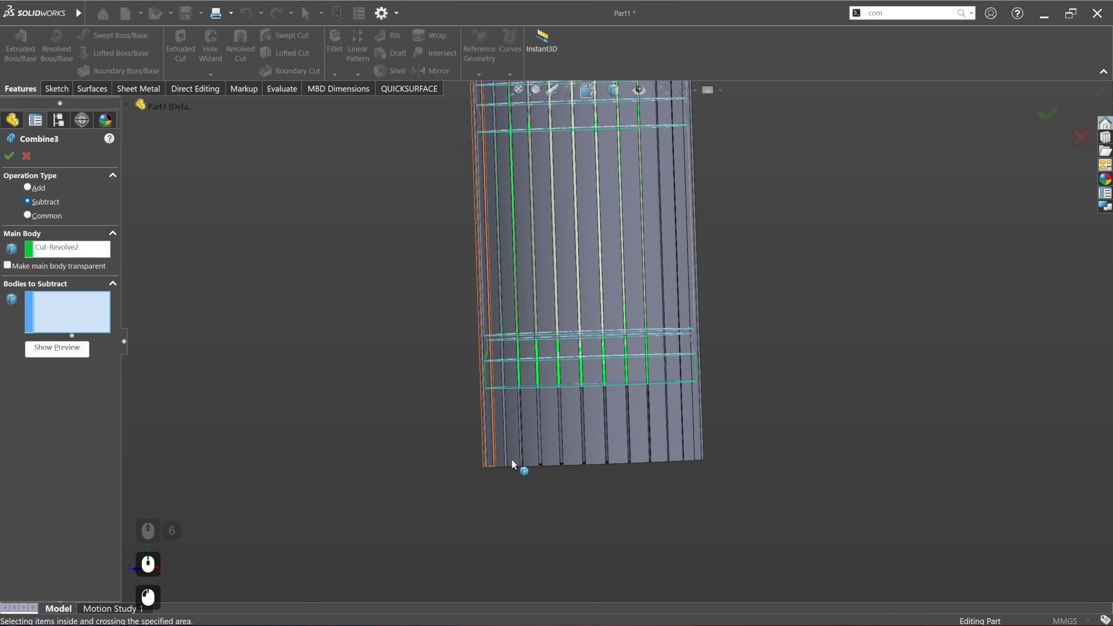
pyautogui.moveTo(515, 463); pyautogui.dragTo(644, 374, button='middle')
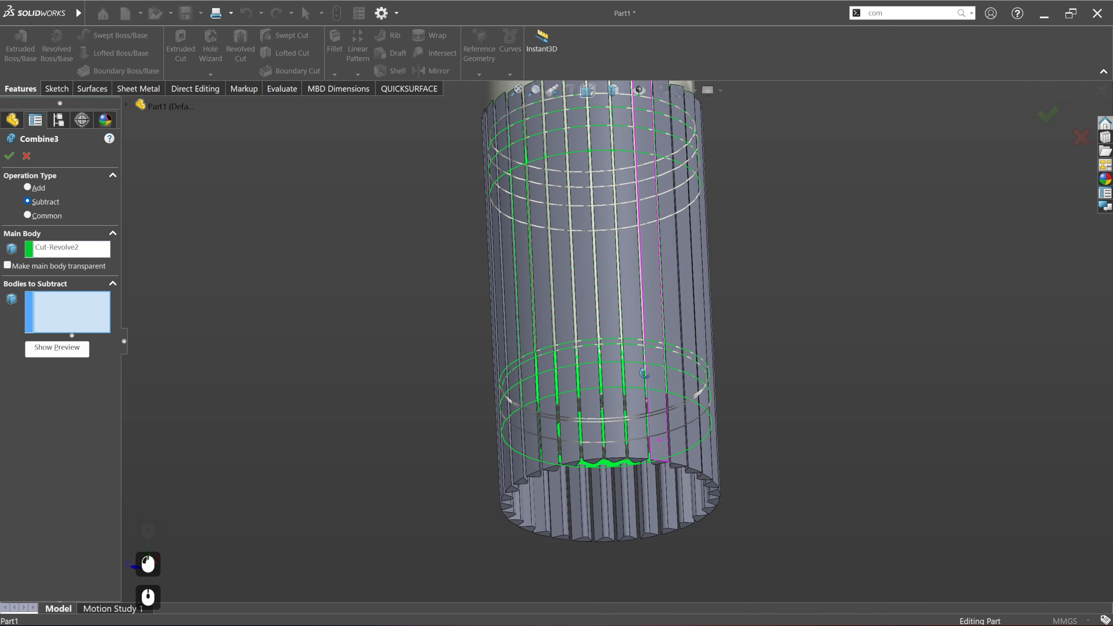
pyautogui.click(631, 541)
pyautogui.click(651, 533)
pyautogui.click(671, 526)
pyautogui.click(686, 520)
pyautogui.click(697, 512)
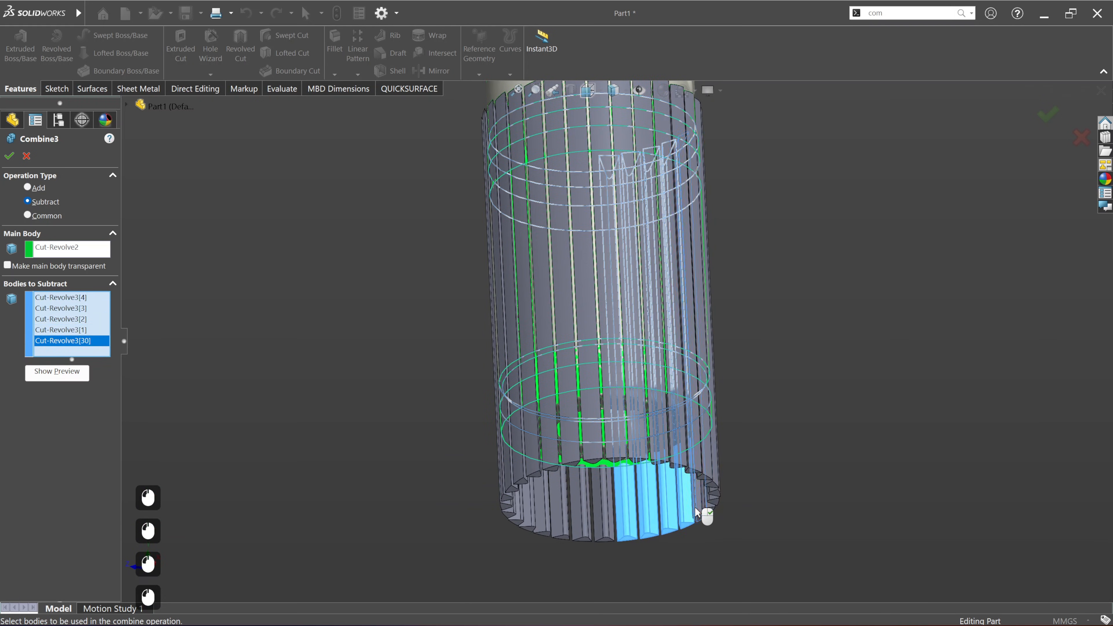
pyautogui.moveTo(696, 511); pyautogui.dragTo(732, 490, button='middle')
pyautogui.click(738, 478)
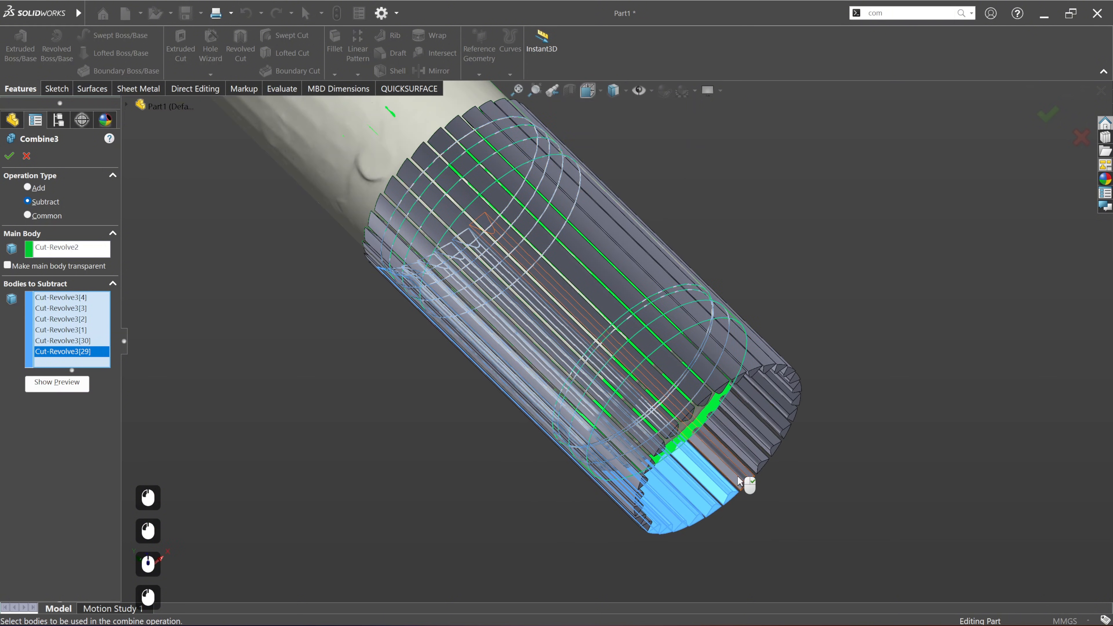
pyautogui.click(745, 468)
pyautogui.click(758, 451)
pyautogui.click(772, 432)
pyautogui.click(782, 419)
pyautogui.click(794, 403)
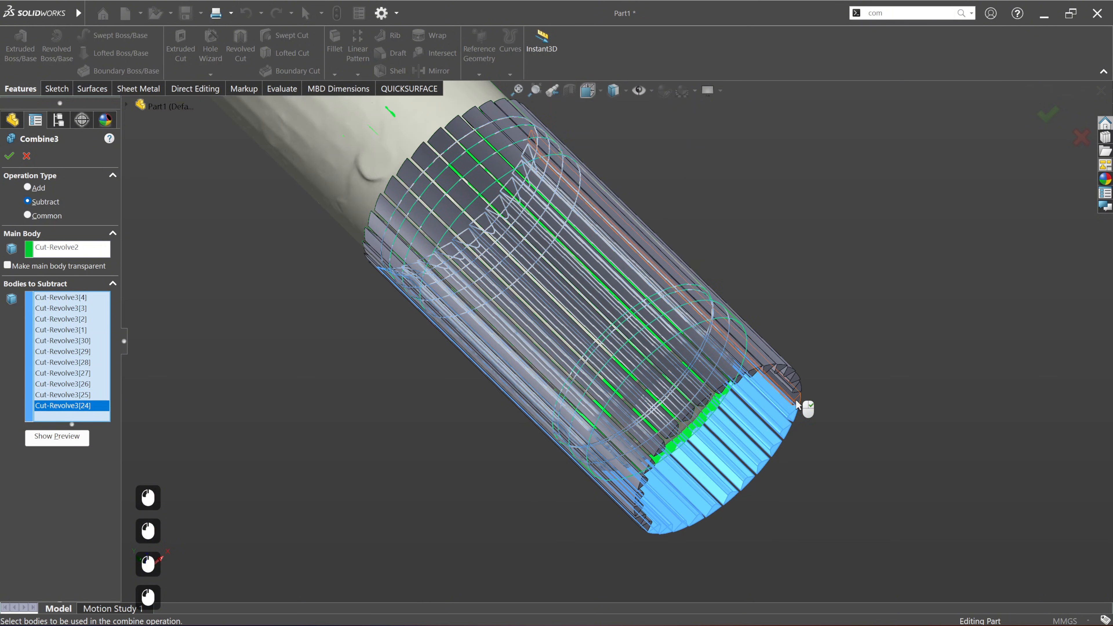
pyautogui.click(796, 397)
pyautogui.click(801, 388)
pyautogui.click(793, 379)
pyautogui.click(786, 371)
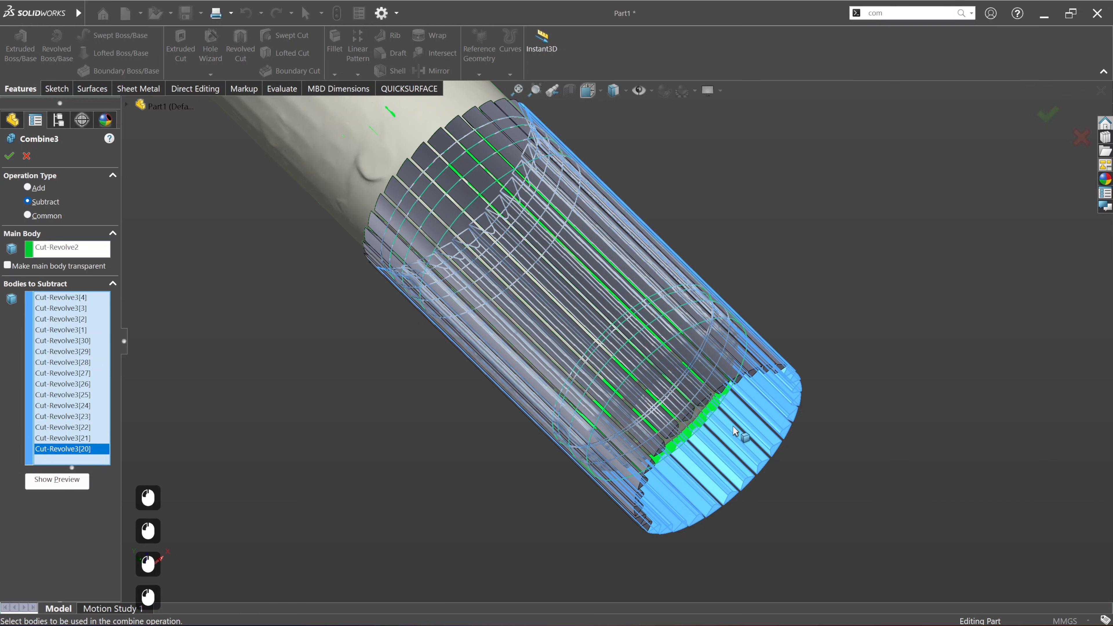
pyautogui.moveTo(733, 428); pyautogui.dragTo(812, 308, button='middle')
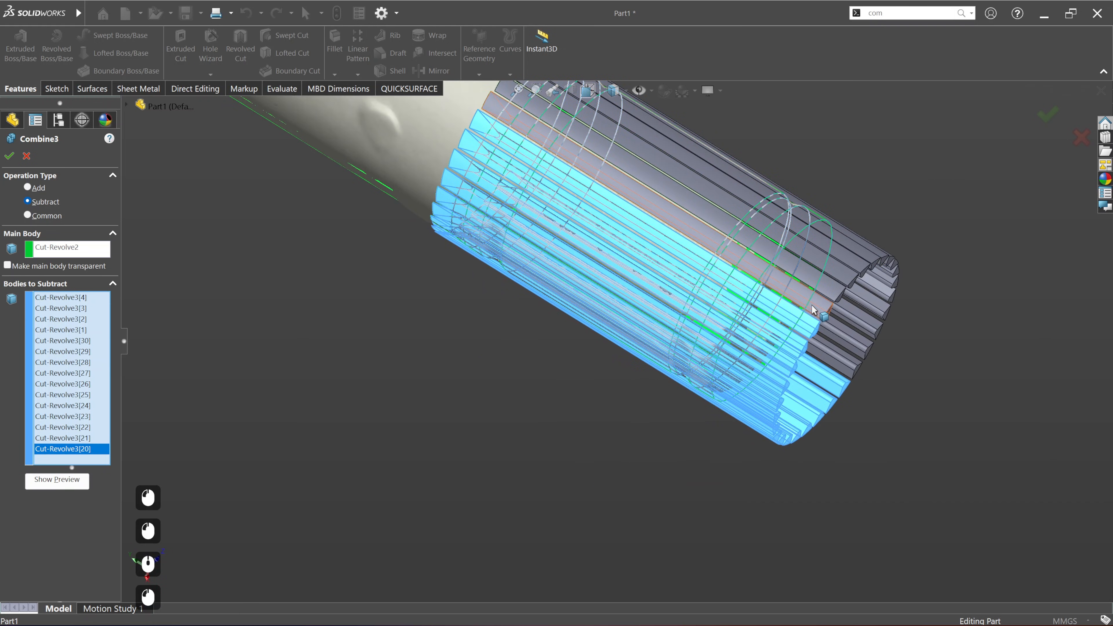
pyautogui.click(813, 306)
pyautogui.click(831, 287)
pyautogui.click(846, 273)
pyautogui.click(860, 263)
pyautogui.click(870, 254)
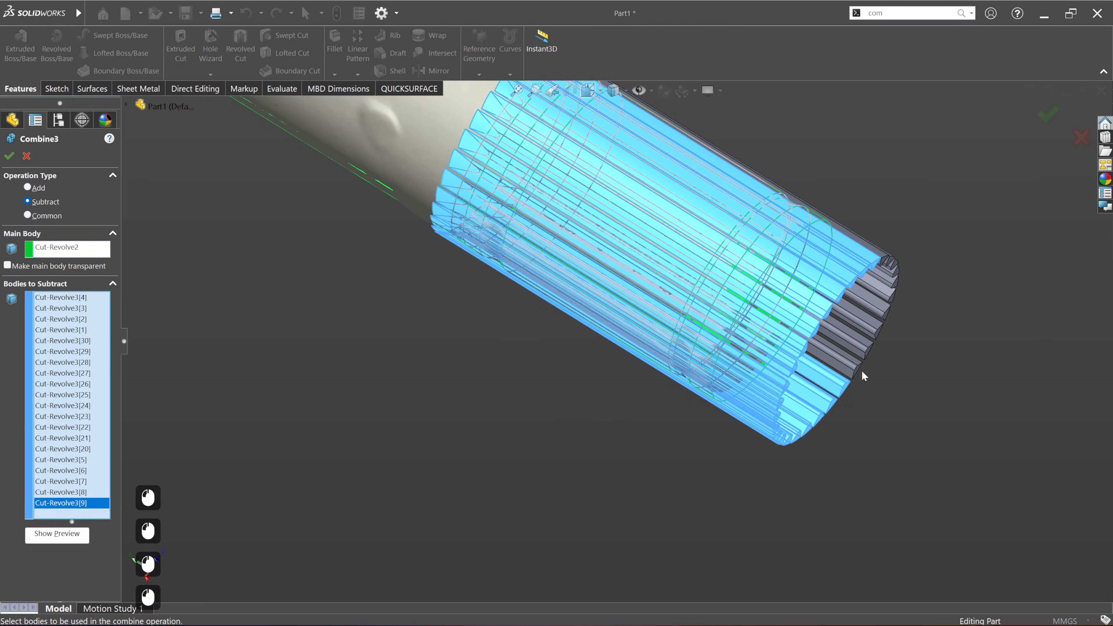
pyautogui.click(873, 358)
pyautogui.click(881, 342)
pyautogui.click(888, 325)
pyautogui.click(891, 309)
pyautogui.click(894, 290)
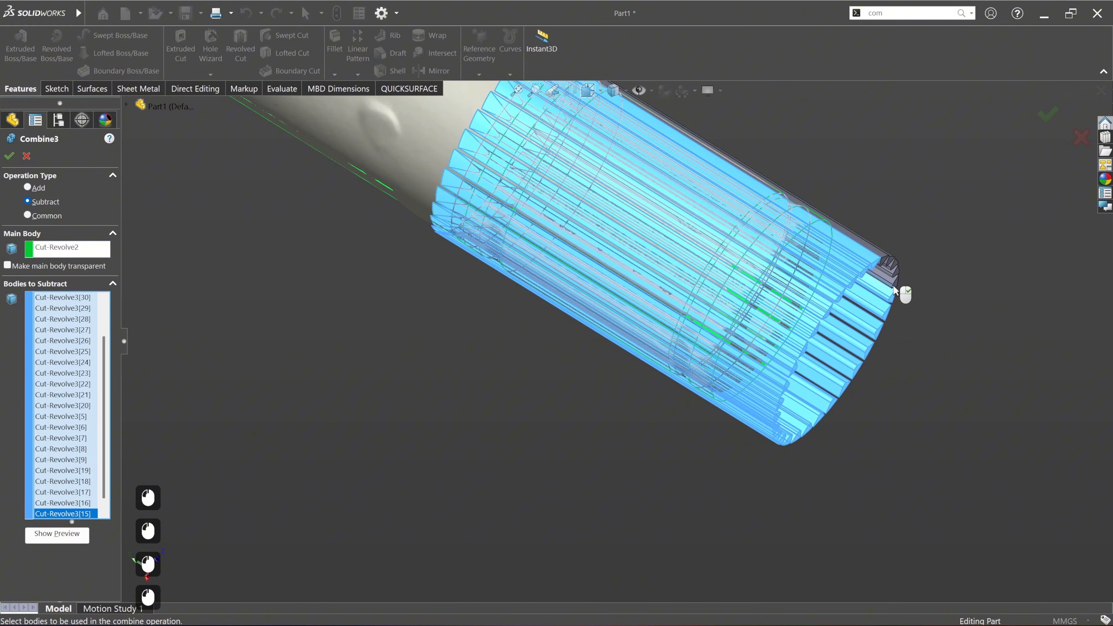
pyautogui.click(892, 292)
pyautogui.moveTo(892, 293); pyautogui.dragTo(820, 516, button='middle')
pyautogui.click(813, 353)
pyautogui.click(830, 334)
pyautogui.click(846, 322)
pyautogui.click(859, 310)
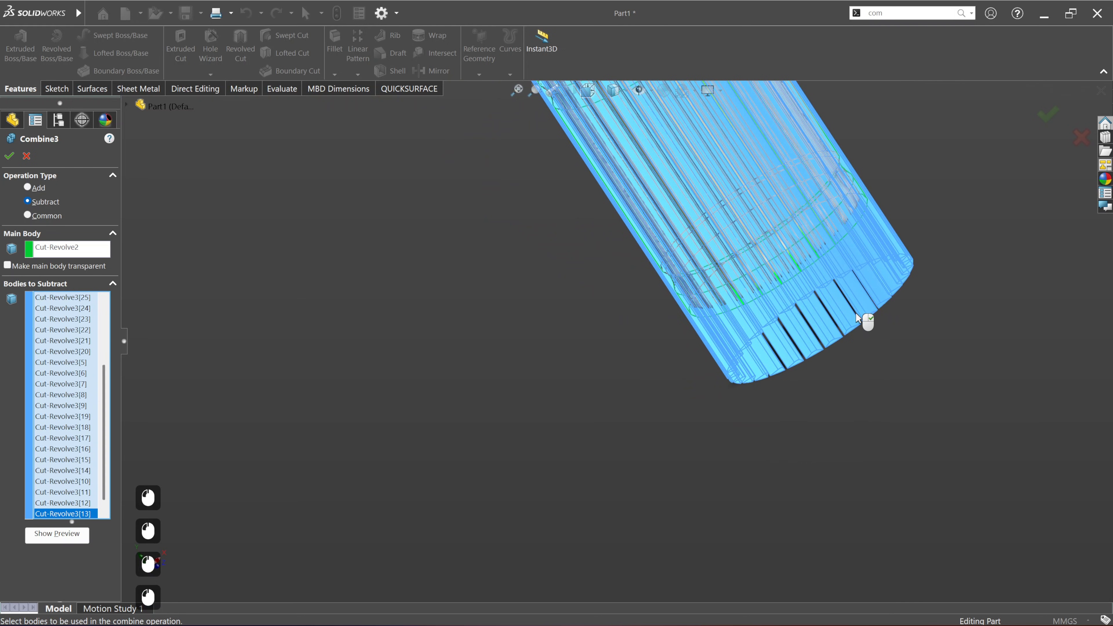
pyautogui.rightClick(43, 320)
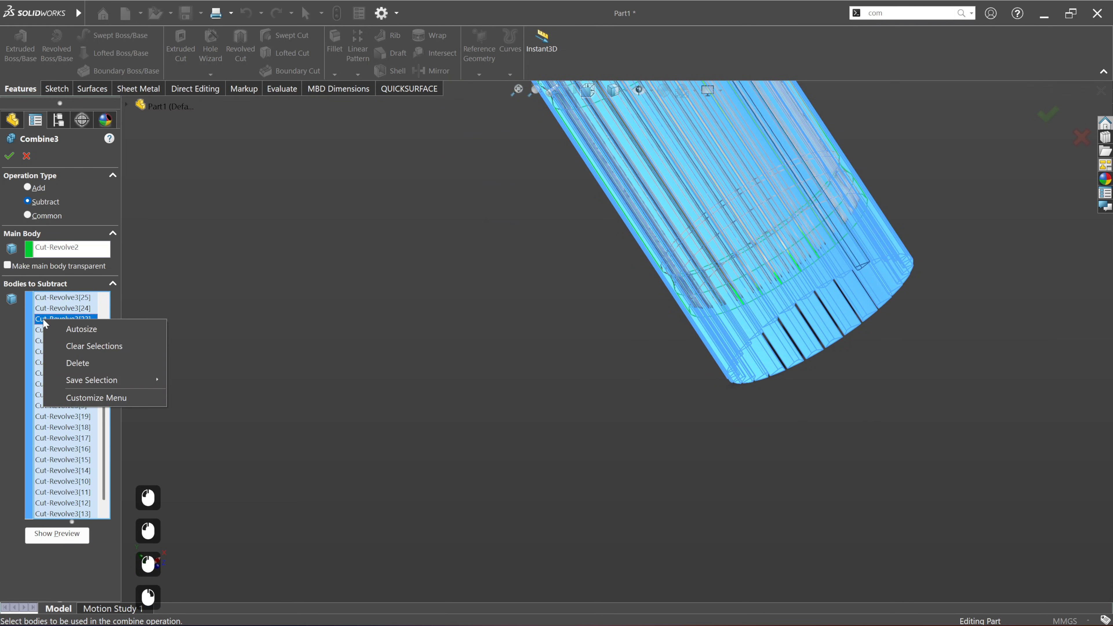
pyautogui.click(85, 364)
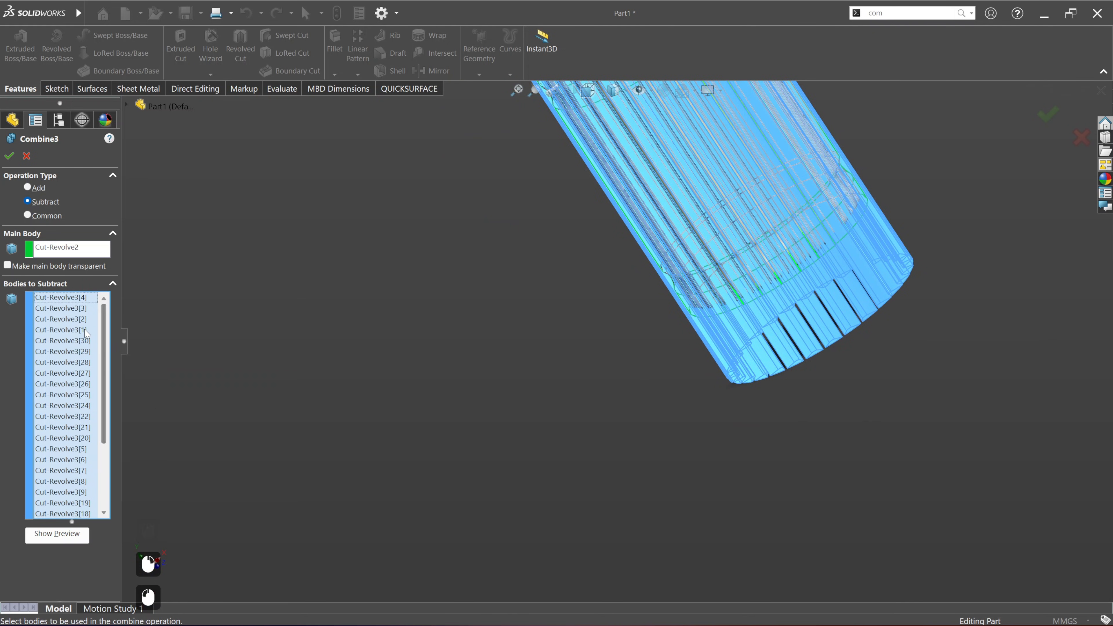
pyautogui.rightClick(76, 332)
pyautogui.click(115, 359)
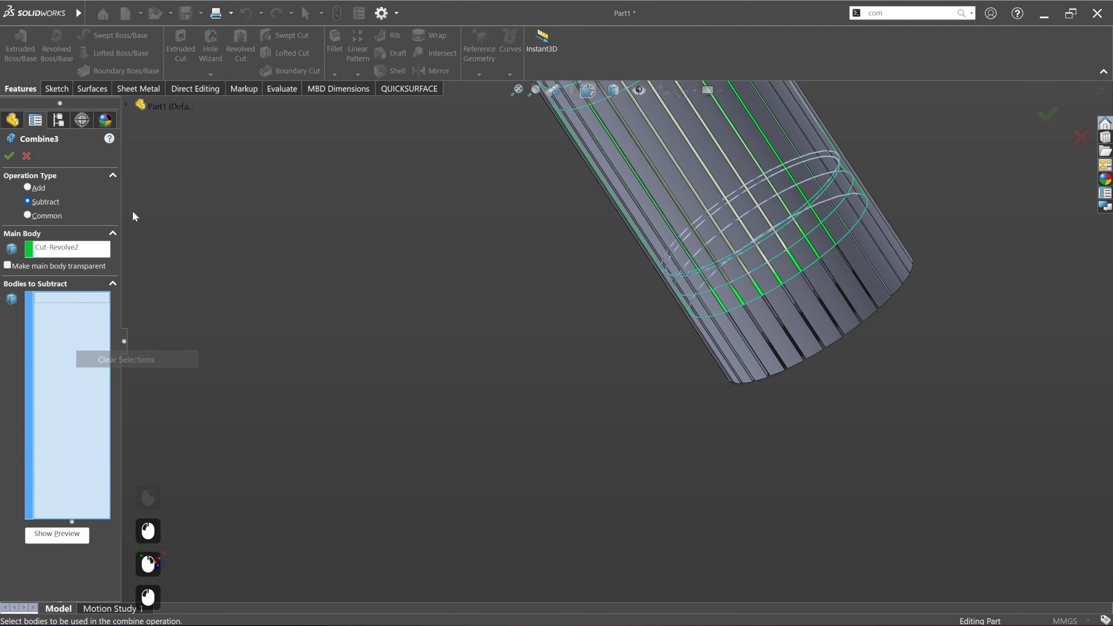
# Step: Choose all the patterned spline bodies, Cut-Revolve3[1] through Cut-Revolve3[30], as the bodies to subtract
pyautogui.click(127, 106)
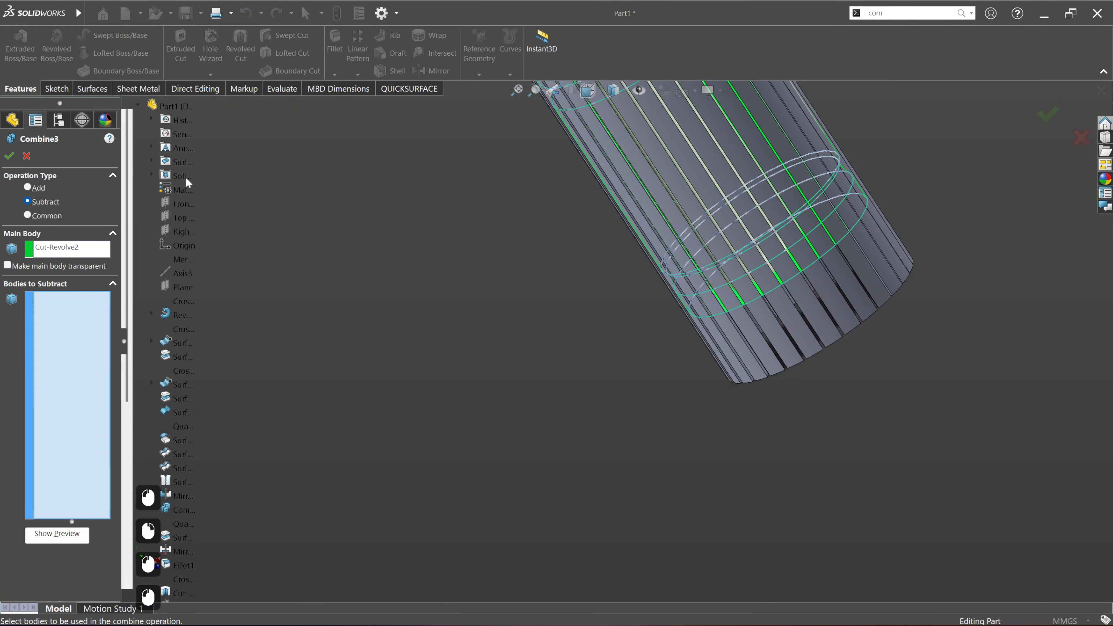
pyautogui.click(151, 174)
pyautogui.scroll(-6, 238, 307)
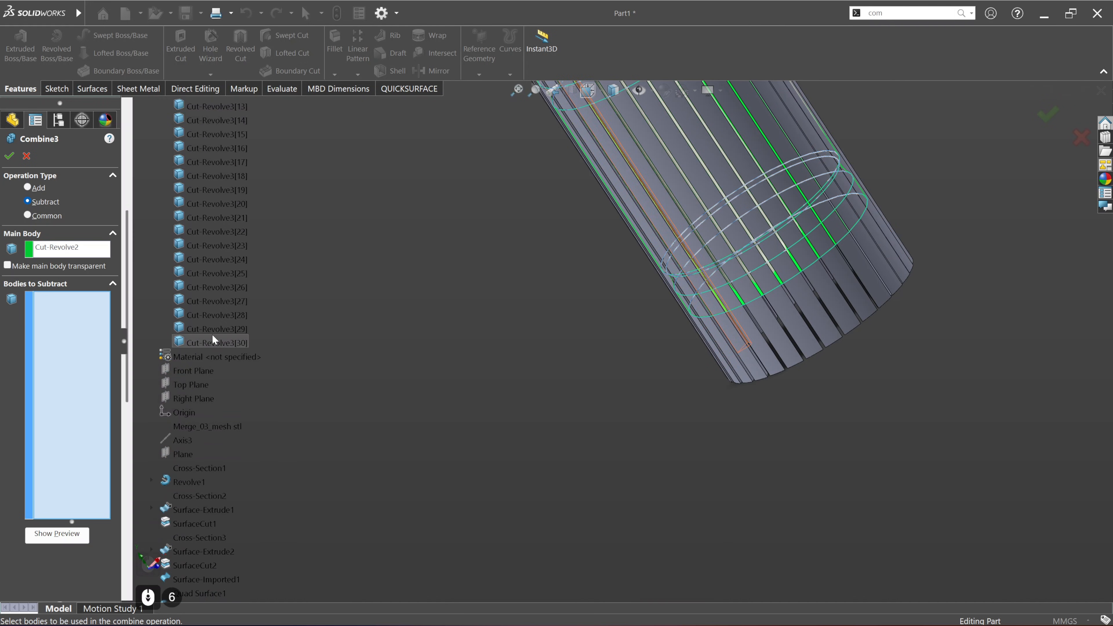
pyautogui.scroll(7, 211, 325)
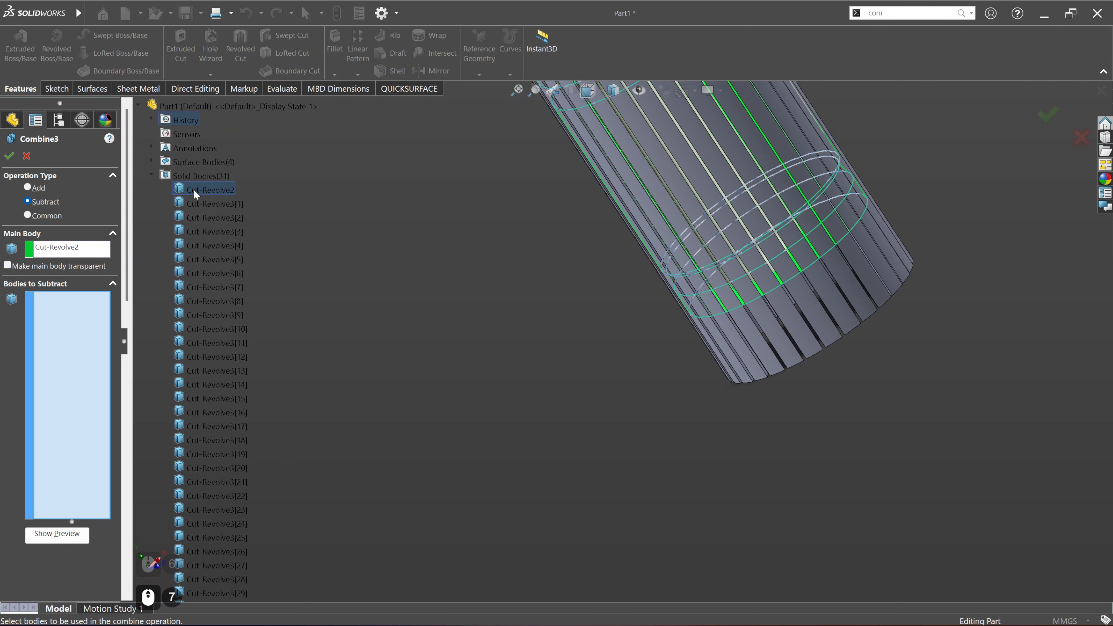
pyautogui.click(198, 203)
pyautogui.scroll(-2, 222, 461)
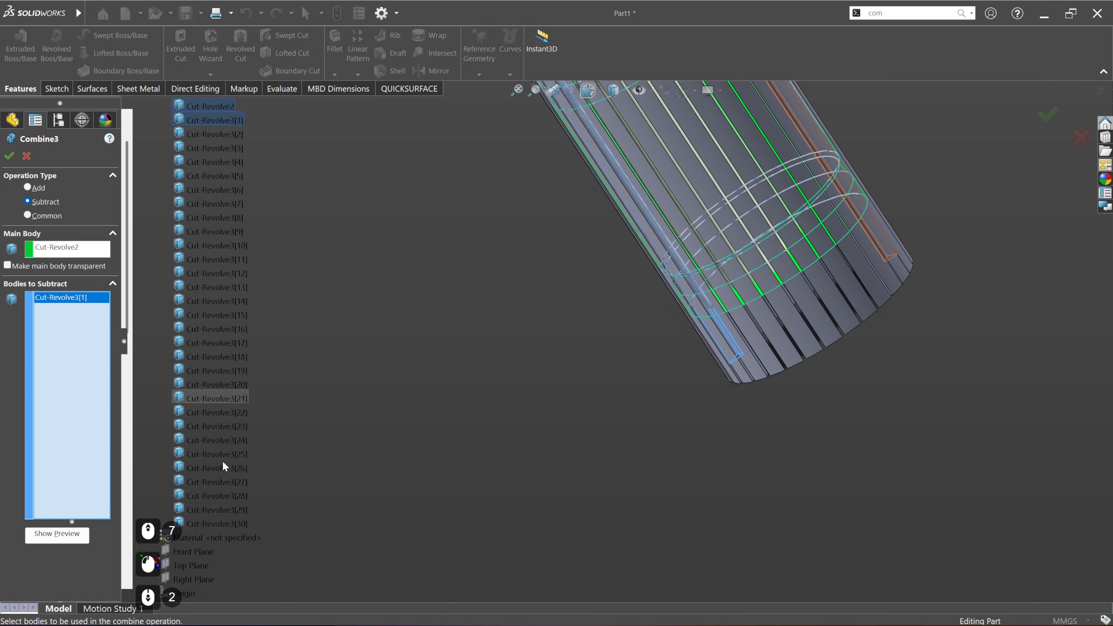
pyautogui.keyDown('shift'); pyautogui.click(222, 524); pyautogui.keyUp('shift')
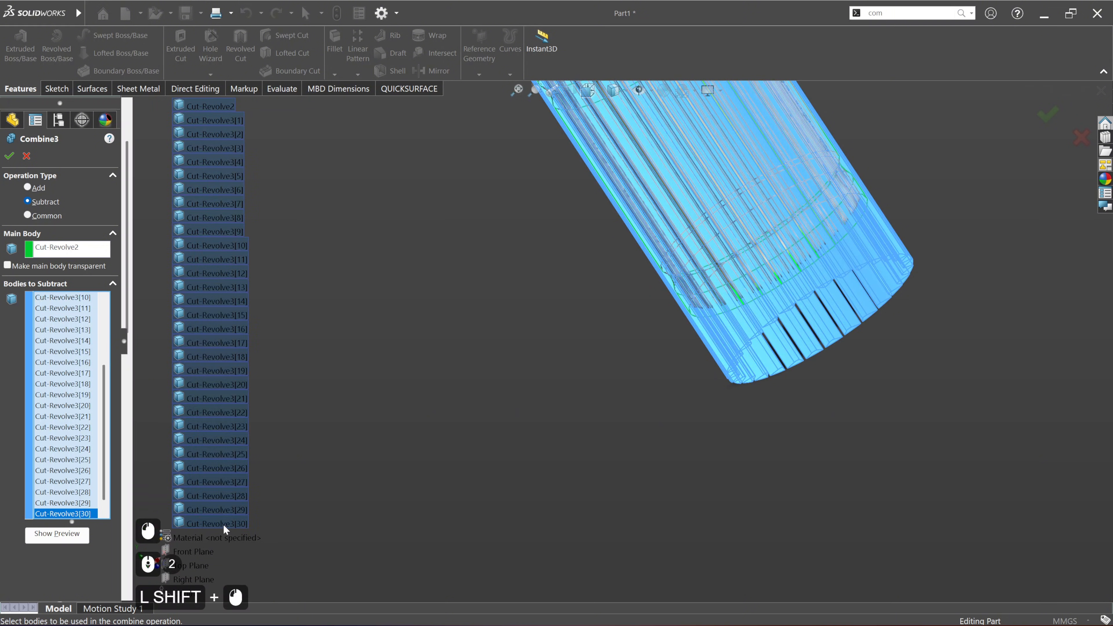
# Step: Preview the subtraction, check the spline grooves against the scan, and complete the combine
pyautogui.scroll(3, 606, 386)
pyautogui.scroll(3, 673, 144)
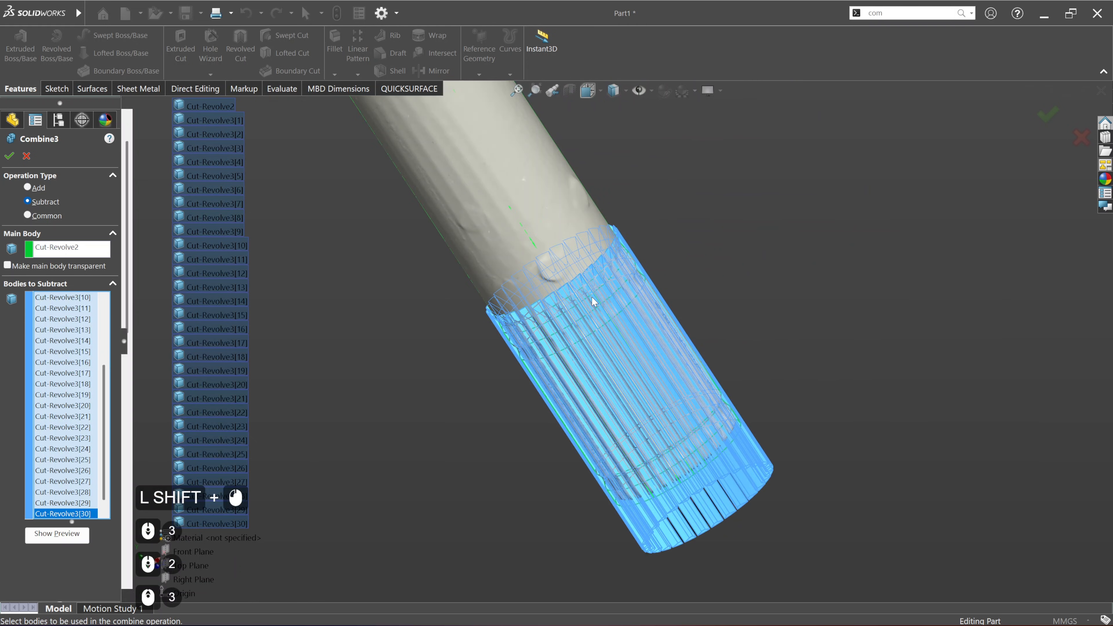
pyautogui.moveTo(566, 259); pyautogui.dragTo(491, 315, button='middle')
pyautogui.click(69, 543)
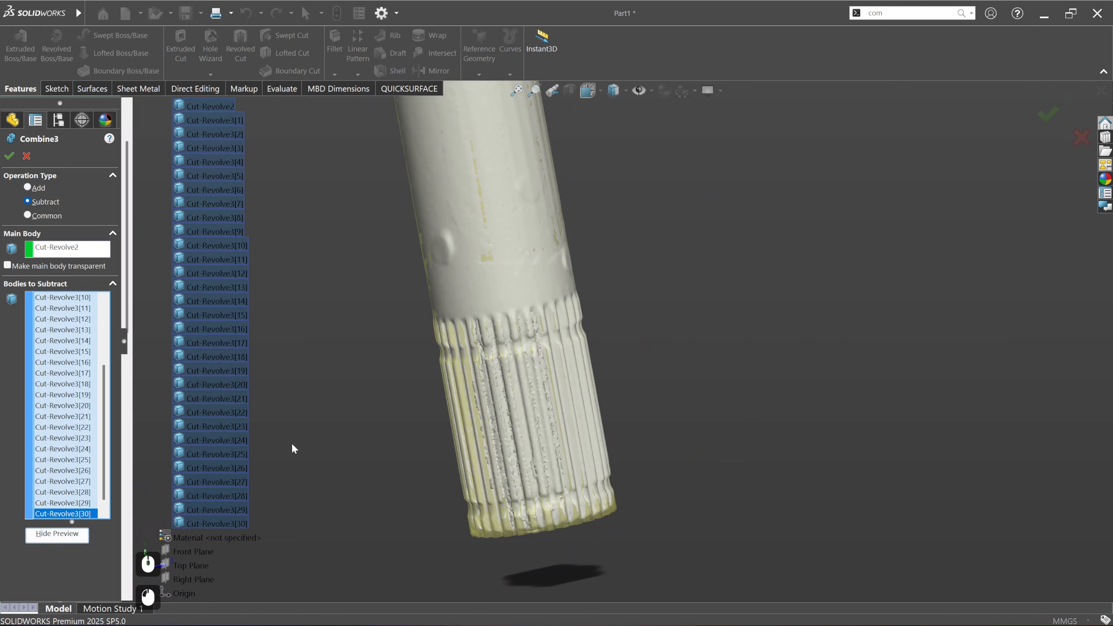
pyautogui.moveTo(478, 390); pyautogui.dragTo(562, 241, button='middle')
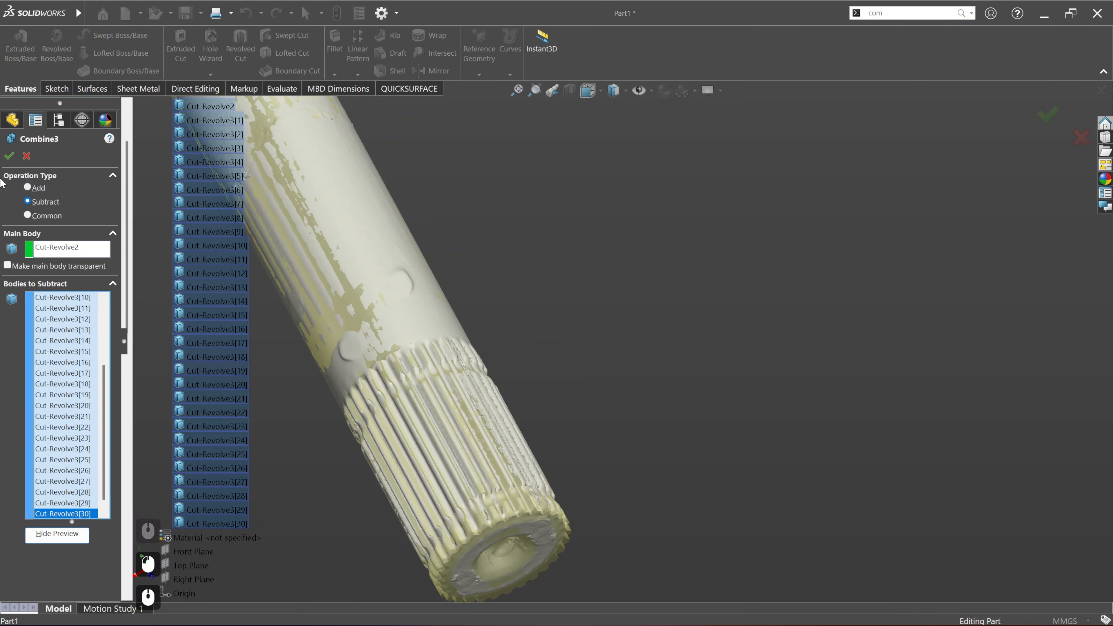
pyautogui.click(9, 156)
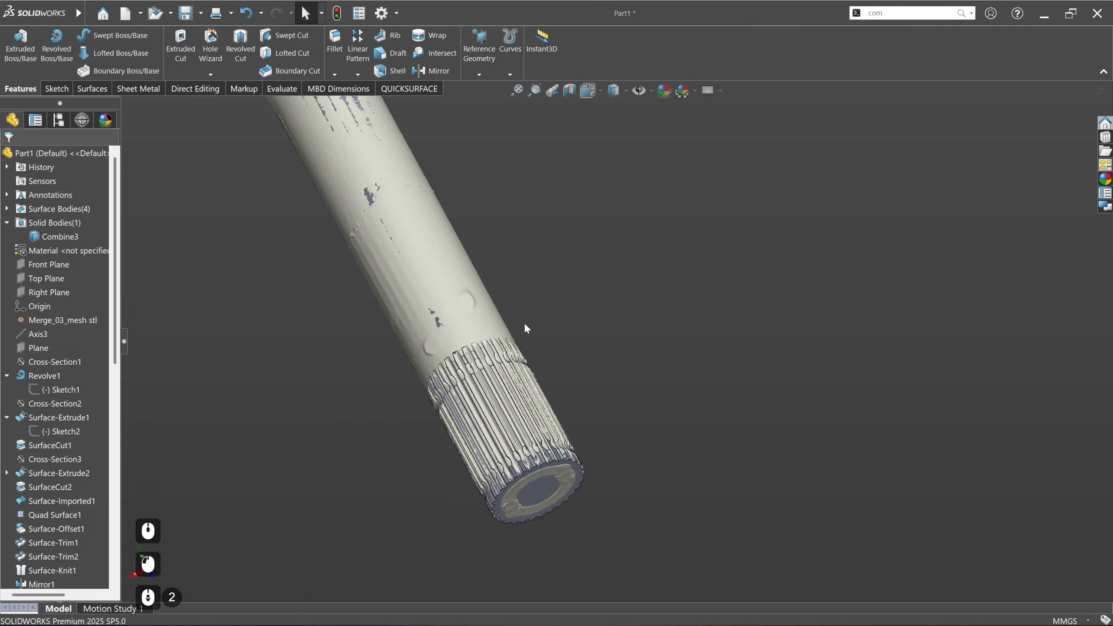
# Step: Hide the scan and inspect the solid model's splined end, shaft and yoke from several sides
pyautogui.click(410, 89)
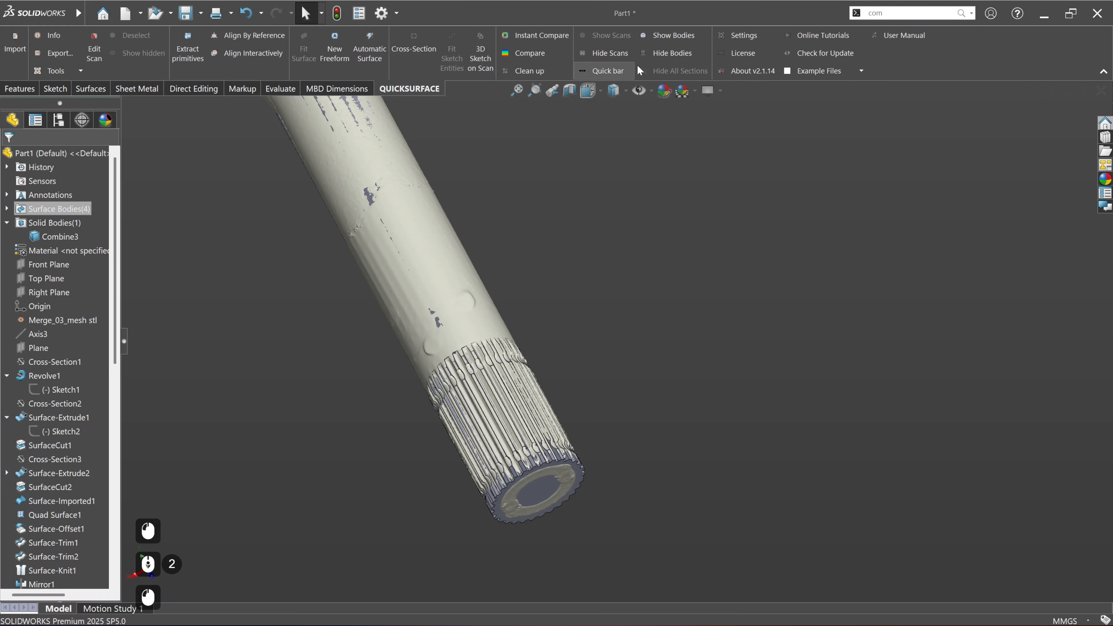
pyautogui.click(610, 54)
pyautogui.moveTo(541, 373); pyautogui.dragTo(419, 428, button='middle')
pyautogui.scroll(4, 606, 334)
pyautogui.moveTo(587, 336); pyautogui.dragTo(528, 335, button='middle')
pyautogui.keyDown('ctrl'); pyautogui.moveTo(592, 406); pyautogui.dragTo(696, 382, button='middle'); pyautogui.keyUp('ctrl')
pyautogui.scroll(-4, 696, 382)
pyautogui.keyDown('ctrl'); pyautogui.moveTo(574, 294); pyautogui.dragTo(626, 423, button='middle'); pyautogui.keyUp('ctrl')
pyautogui.scroll(-2, 627, 423)
pyautogui.keyDown('ctrl'); pyautogui.moveTo(516, 269); pyautogui.dragTo(535, 438, button='middle'); pyautogui.keyUp('ctrl')
pyautogui.moveTo(519, 392); pyautogui.dragTo(583, 397, button='middle')
pyautogui.scroll(-1, 589, 438)
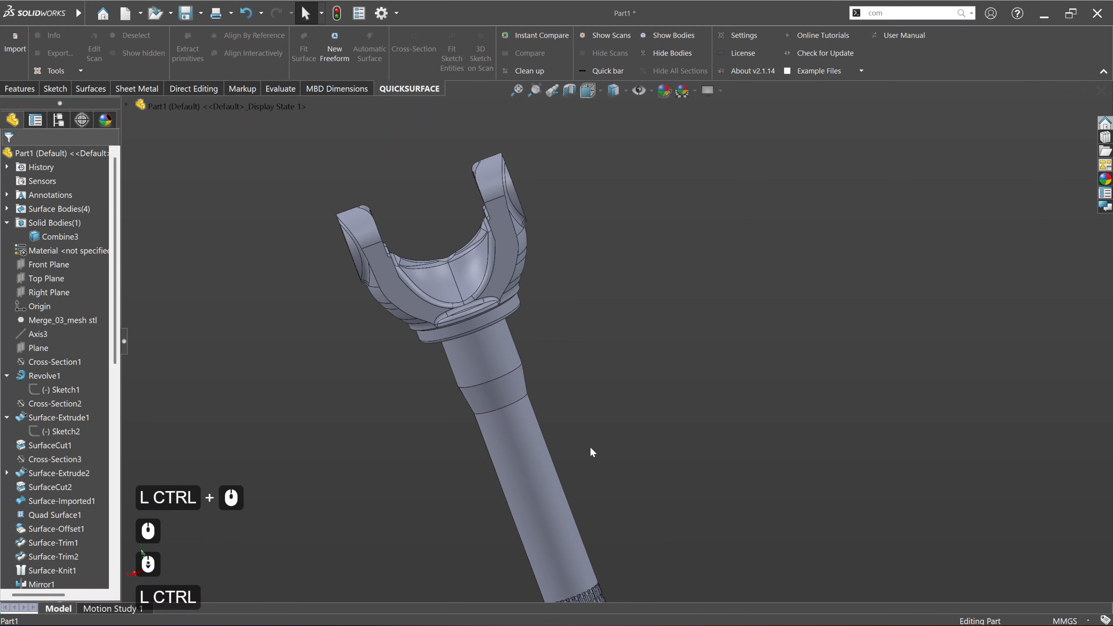
pyautogui.keyDown('ctrl'); pyautogui.moveTo(601, 489); pyautogui.dragTo(511, 354, button='middle'); pyautogui.keyUp('ctrl')
pyautogui.scroll(-2, 469, 413)
pyautogui.keyDown('ctrl'); pyautogui.moveTo(477, 425); pyautogui.dragTo(810, 414, button='middle'); pyautogui.keyUp('ctrl')
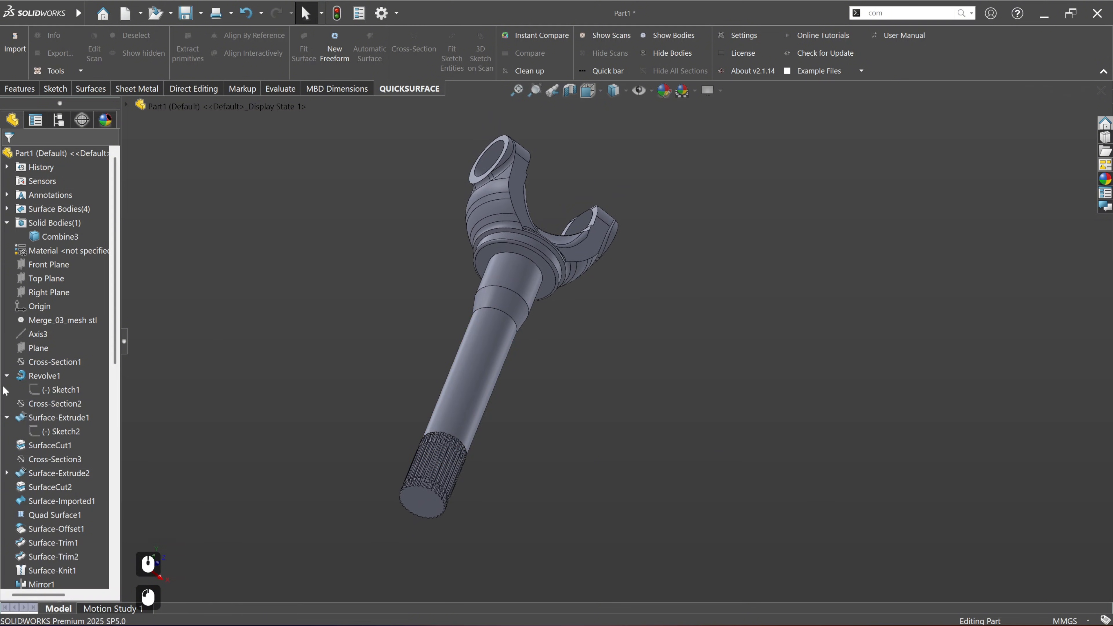
# Step: Select the scan section Cross-Section9 and show the scan again over the splined shaft end
pyautogui.scroll(-9, 35, 378)
pyautogui.scroll(-5, 35, 378)
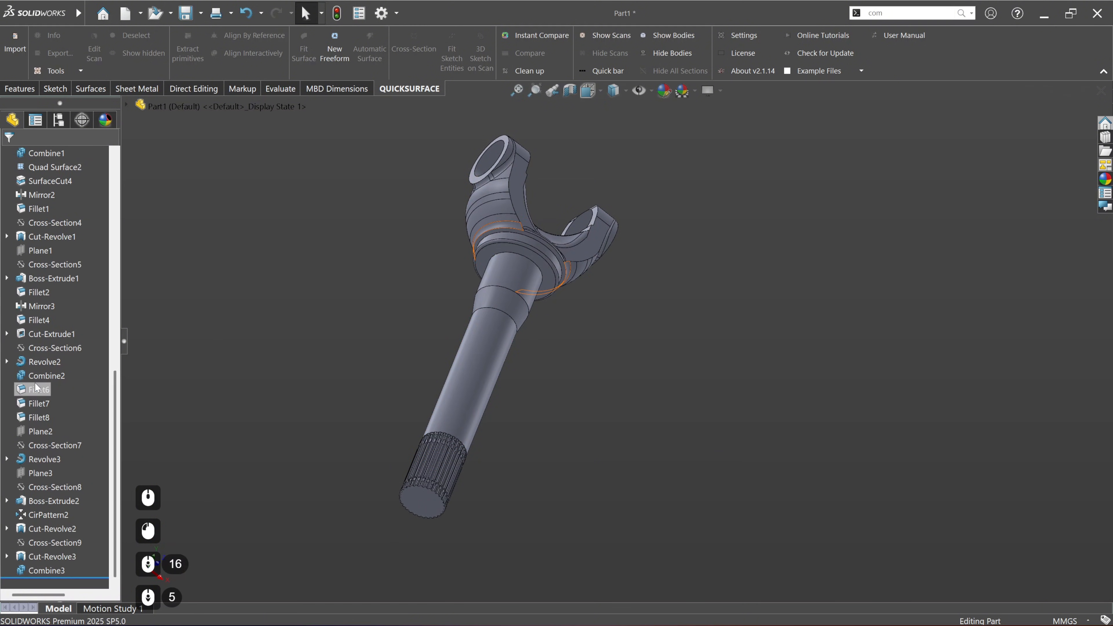
pyautogui.click(55, 540)
pyautogui.scroll(6, 426, 492)
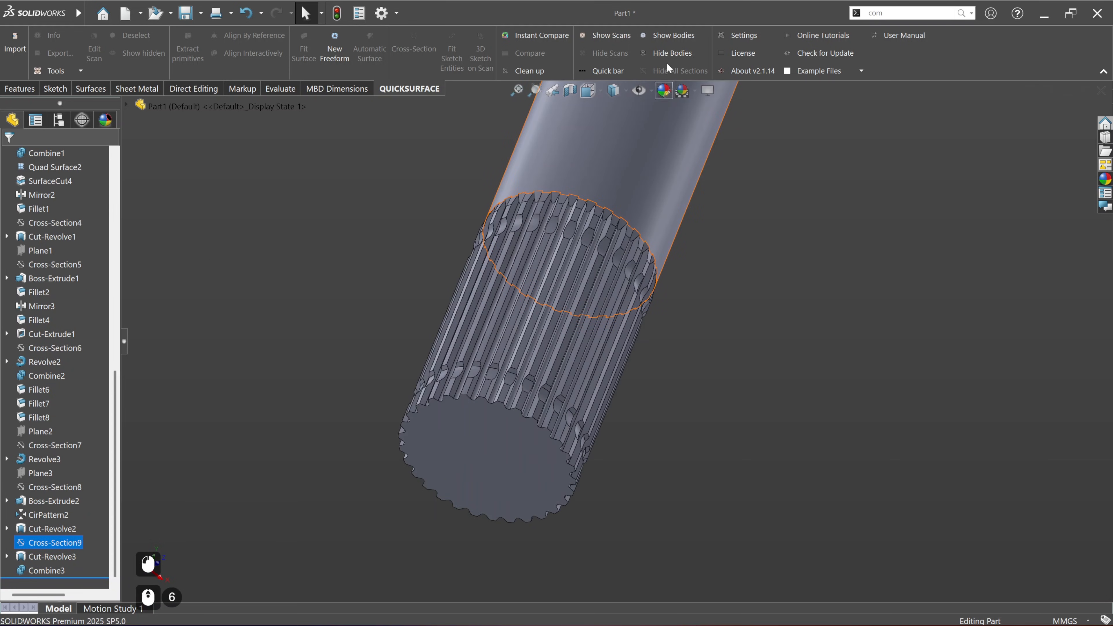
pyautogui.click(616, 40)
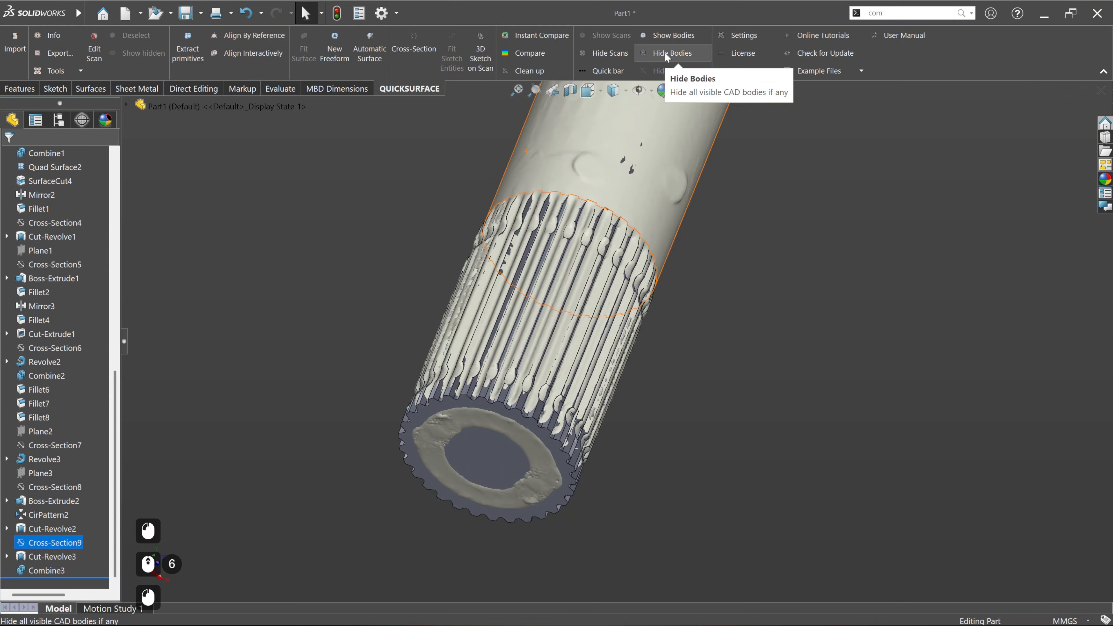
# Step: Hide the solid bodies and display the scan section Cross-Section7 over the splined shaft end
pyautogui.click(664, 51)
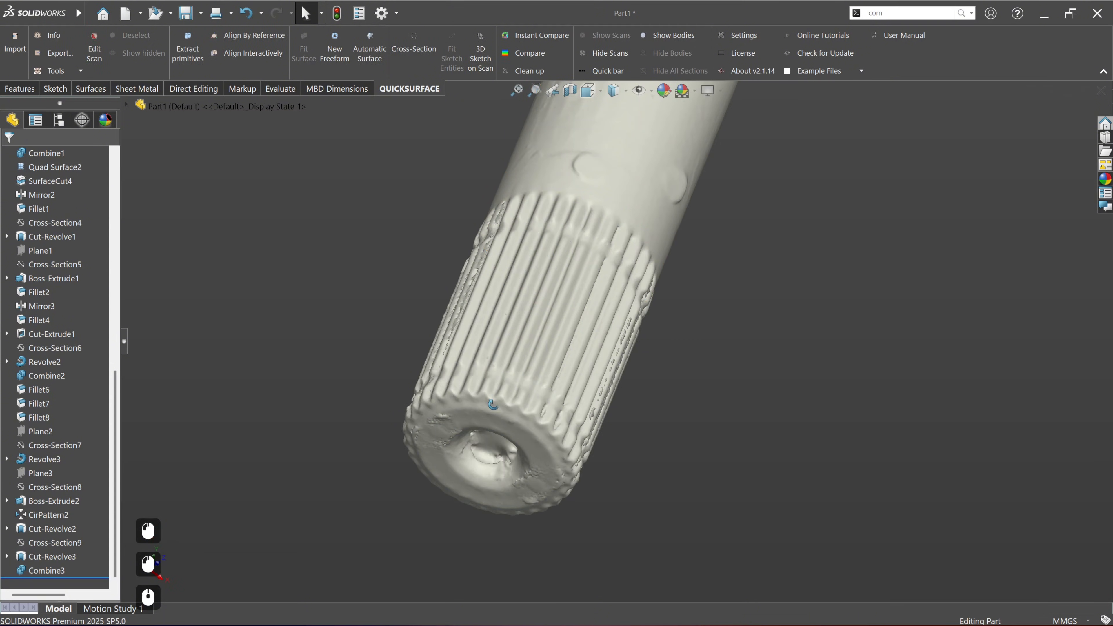
pyautogui.moveTo(606, 358); pyautogui.dragTo(634, 529, button='middle')
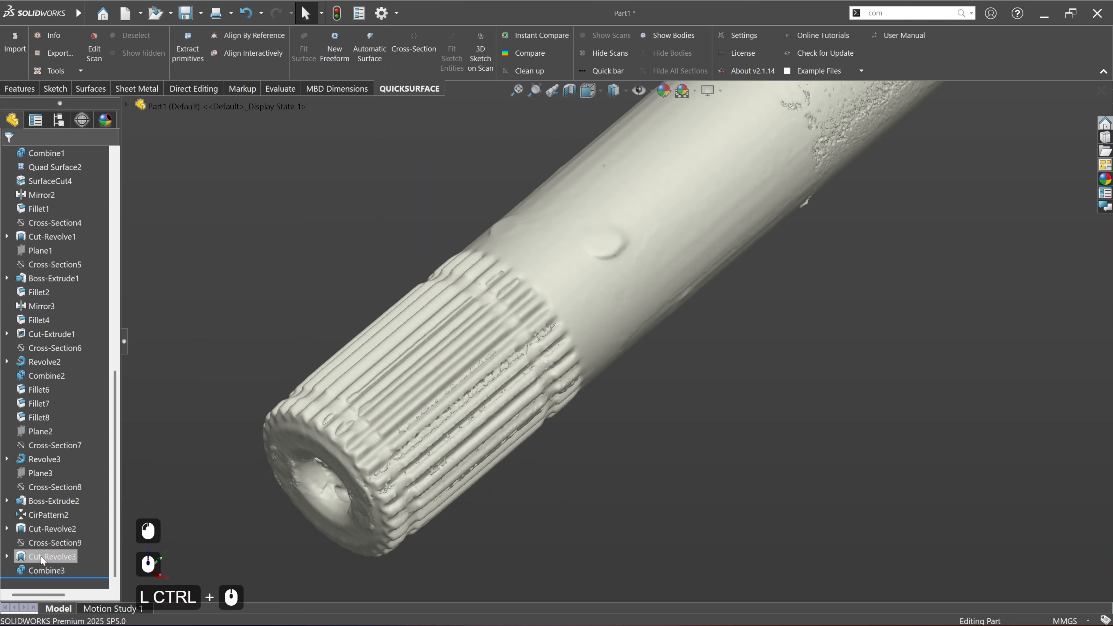
pyautogui.click(47, 543)
pyautogui.scroll(-6, 351, 425)
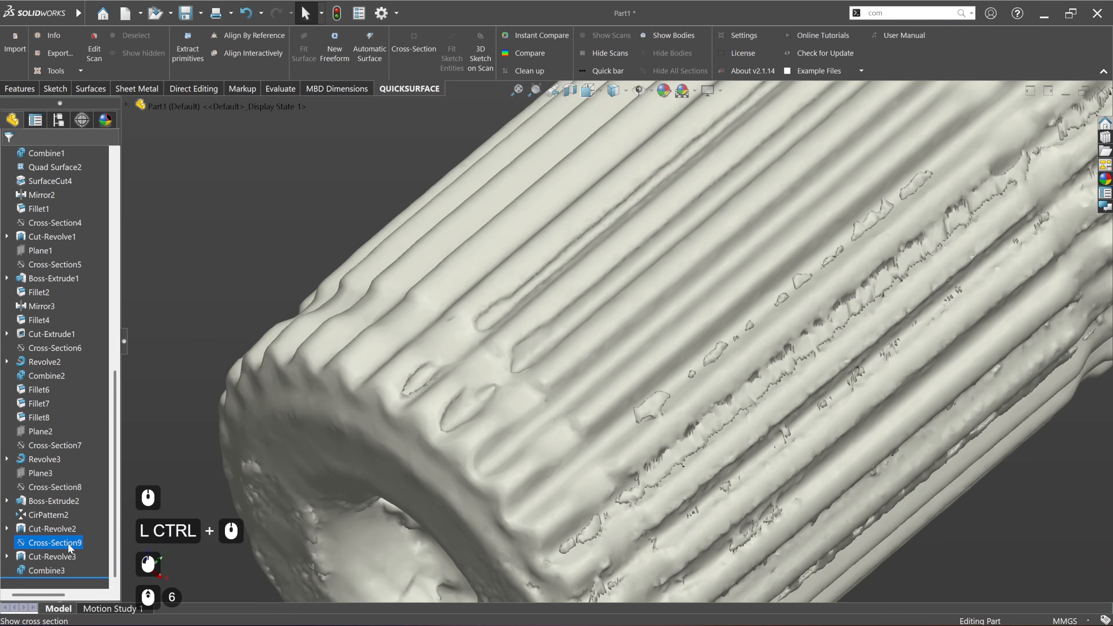
pyautogui.click(48, 446)
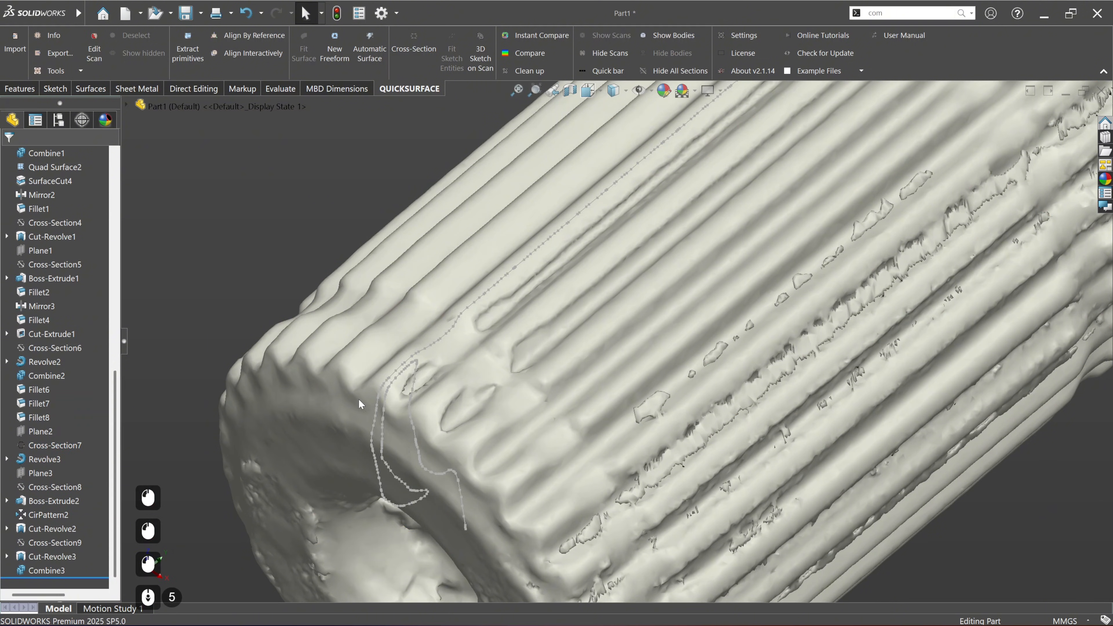
pyautogui.scroll(5, 359, 404)
# Step: Identify the plane that carries the displayed scan section and start a new sketch on Plane2
pyautogui.click(39, 473)
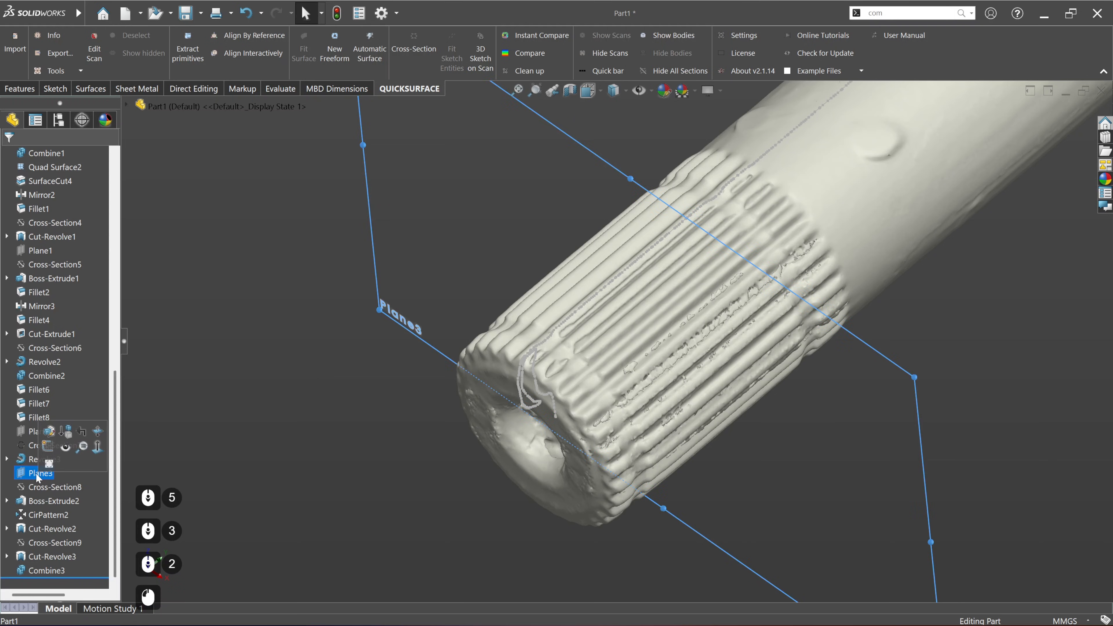
pyautogui.click(268, 439)
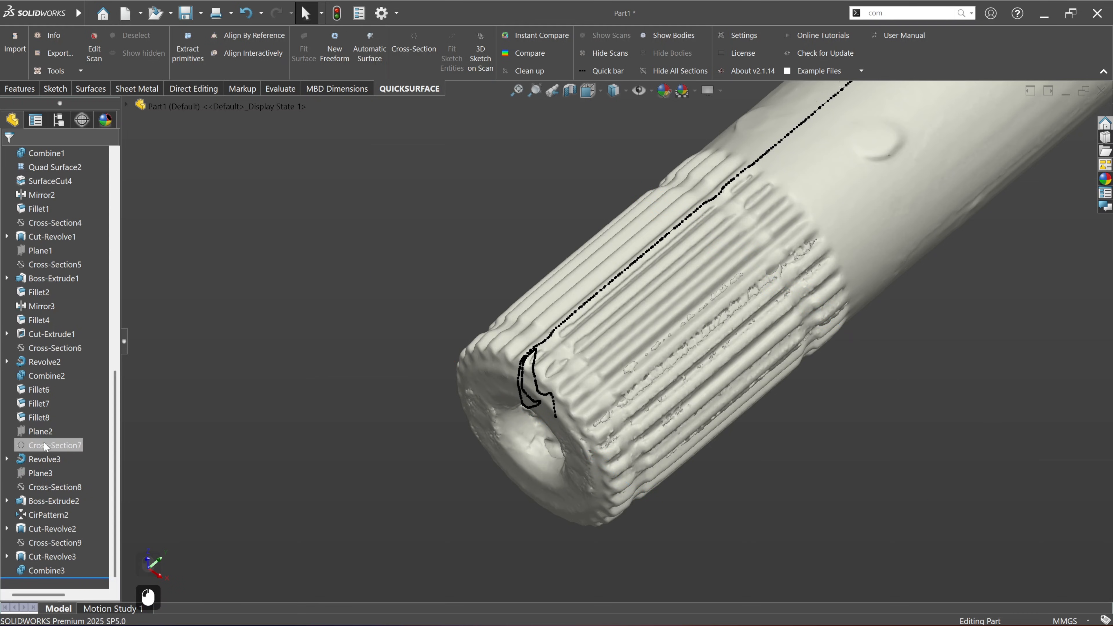
pyautogui.doubleClick(38, 433)
pyautogui.click(133, 432)
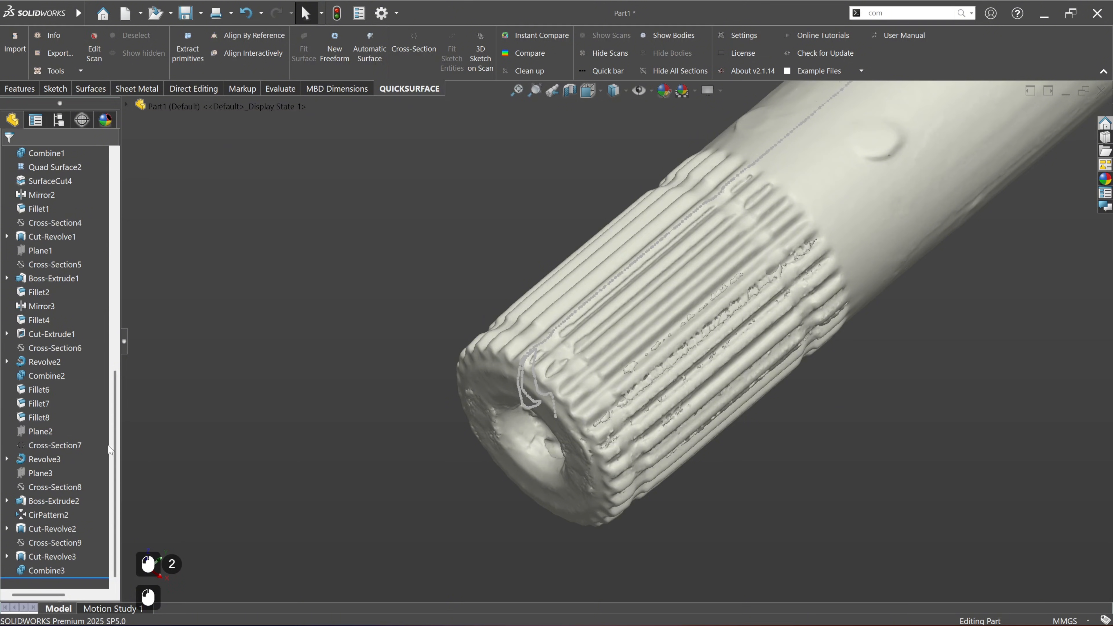
pyautogui.click(40, 432)
pyautogui.click(42, 403)
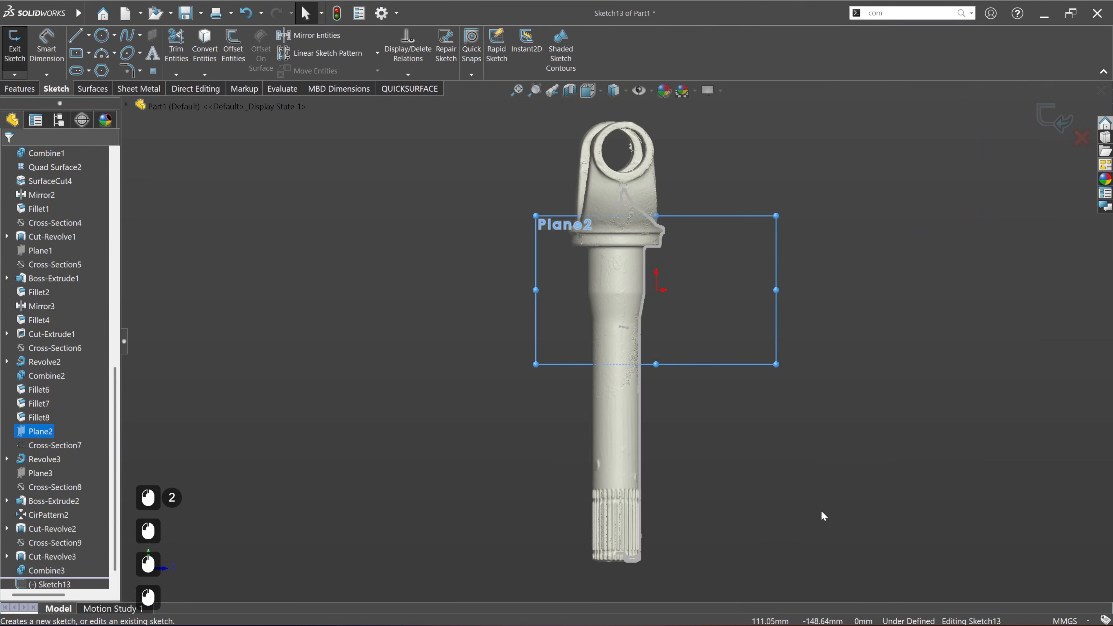
pyautogui.scroll(-10, 604, 573)
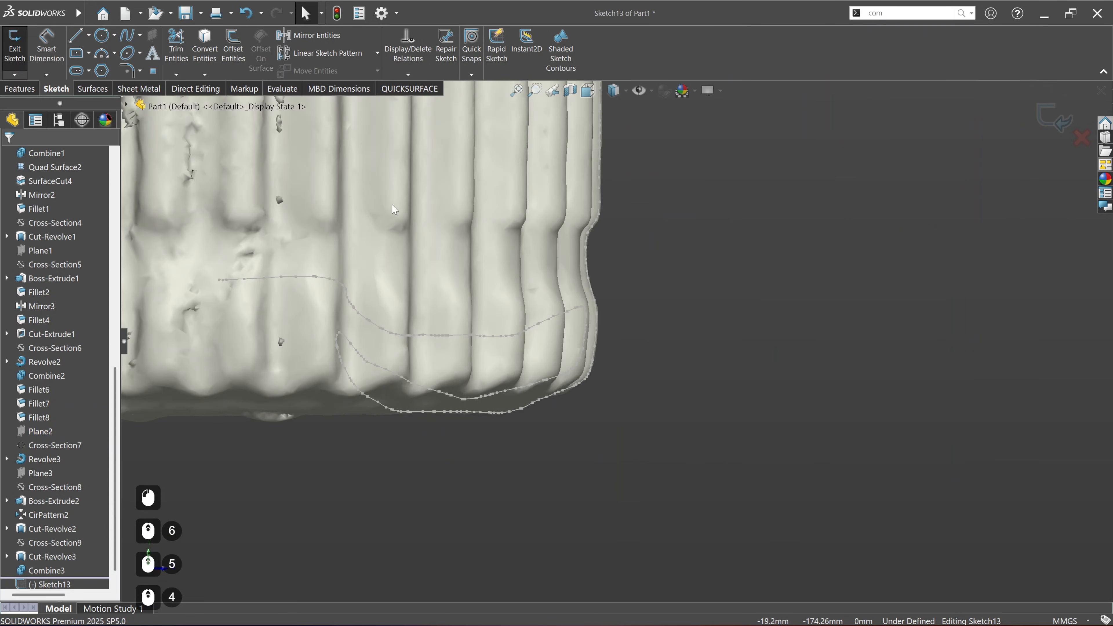
# Step: Fit a sketch line to the section's bevelled outer end corner and lengthen it past the scan at both ends
pyautogui.click(395, 89)
pyautogui.click(463, 54)
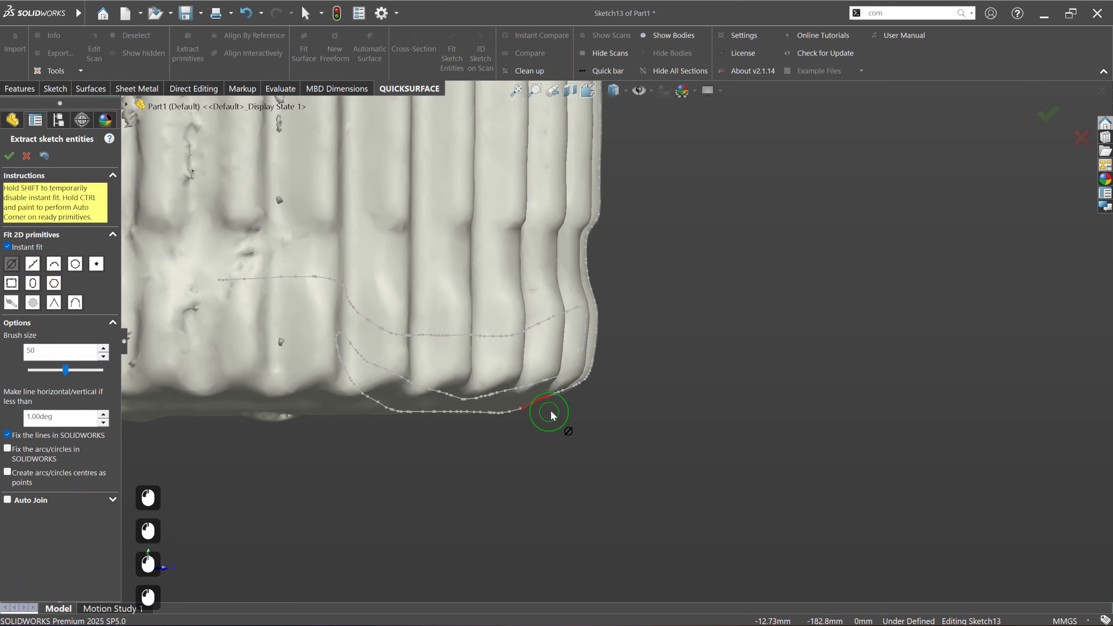
pyautogui.click(9, 156)
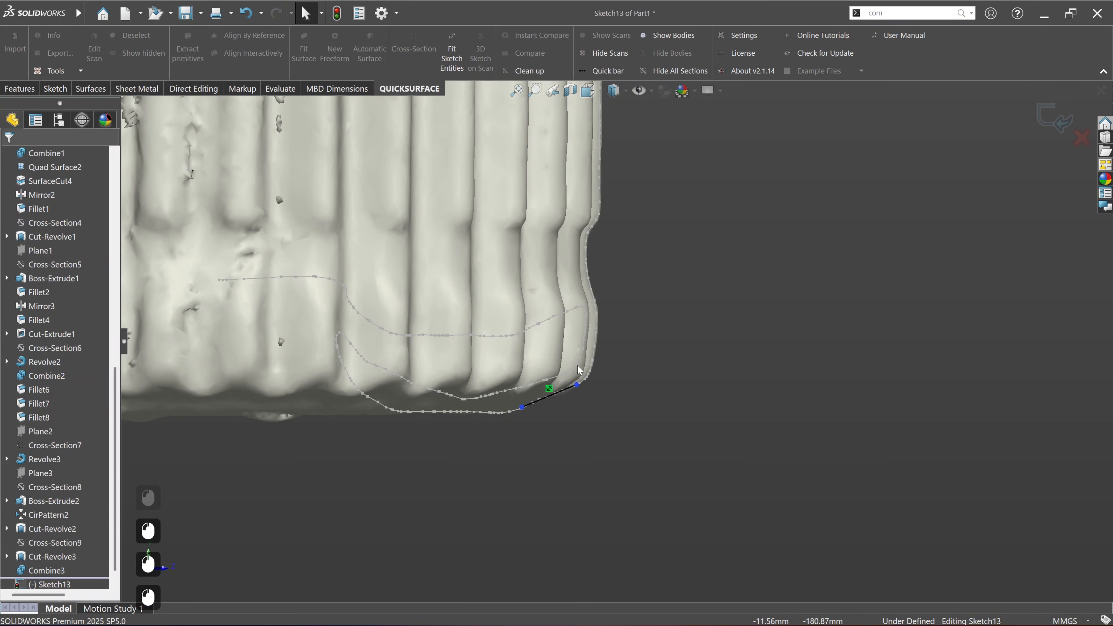
pyautogui.click(578, 385)
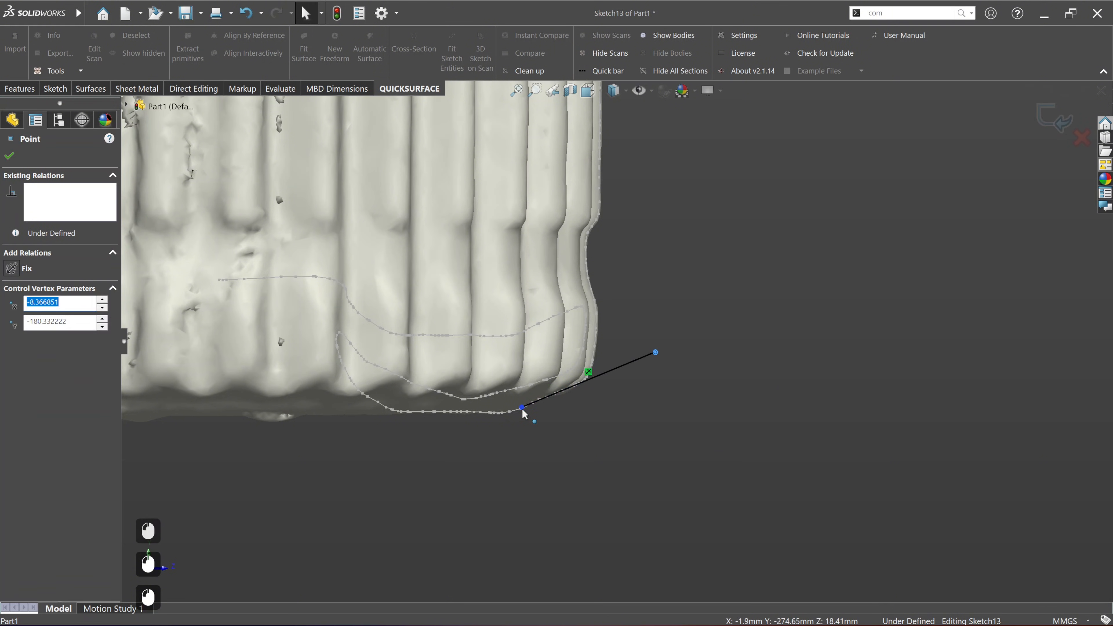
pyautogui.moveTo(523, 409); pyautogui.dragTo(436, 443)
pyautogui.click(667, 492)
# Step: Close the bevel line into a right triangle with a horizontal line and a vertical line outside the shaft end
pyautogui.click(34, 92)
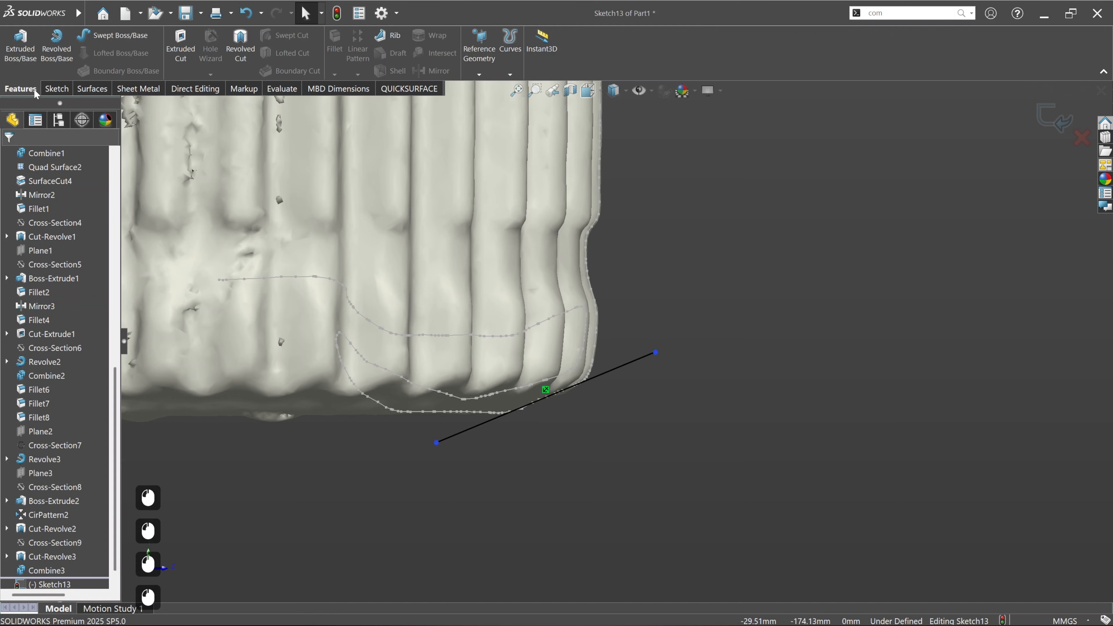
pyautogui.click(57, 89)
pyautogui.click(75, 36)
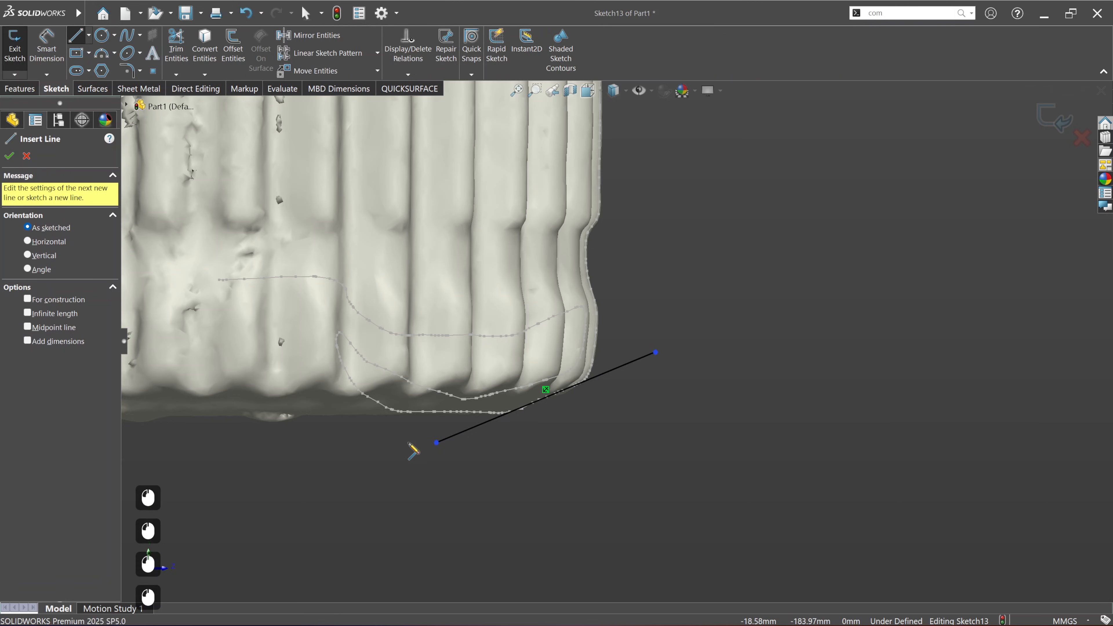
pyautogui.click(437, 443)
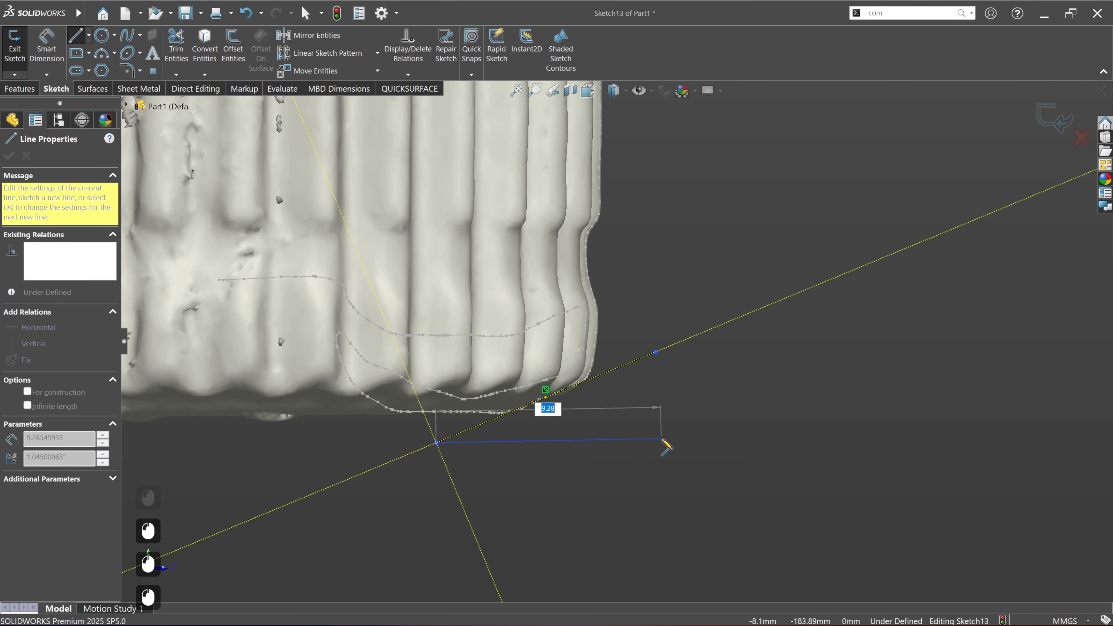
pyautogui.click(656, 443)
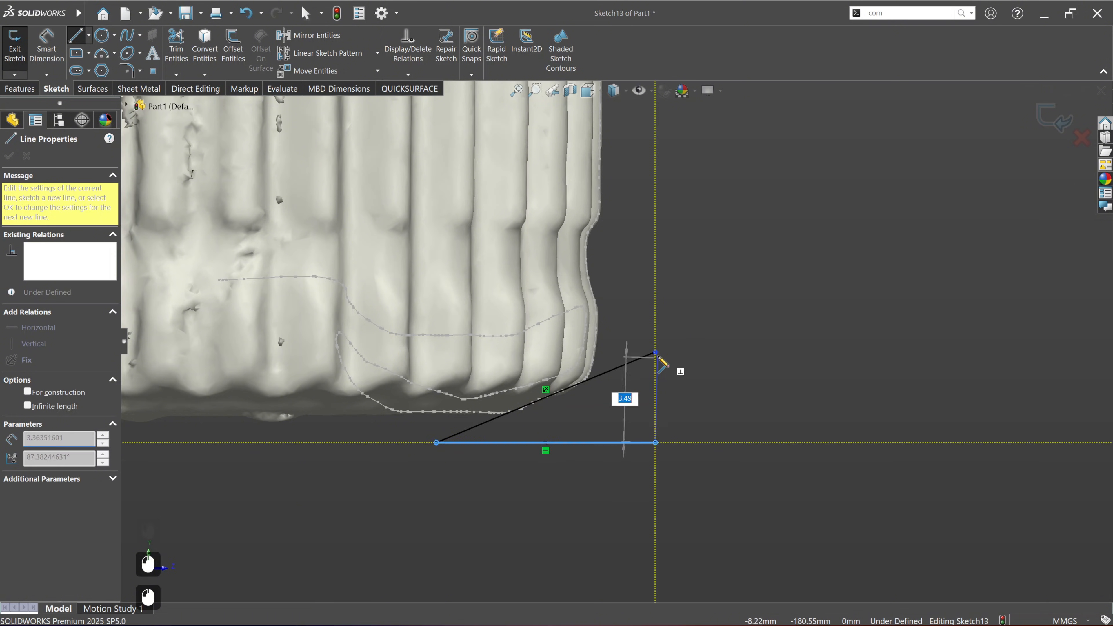
pyautogui.click(655, 353)
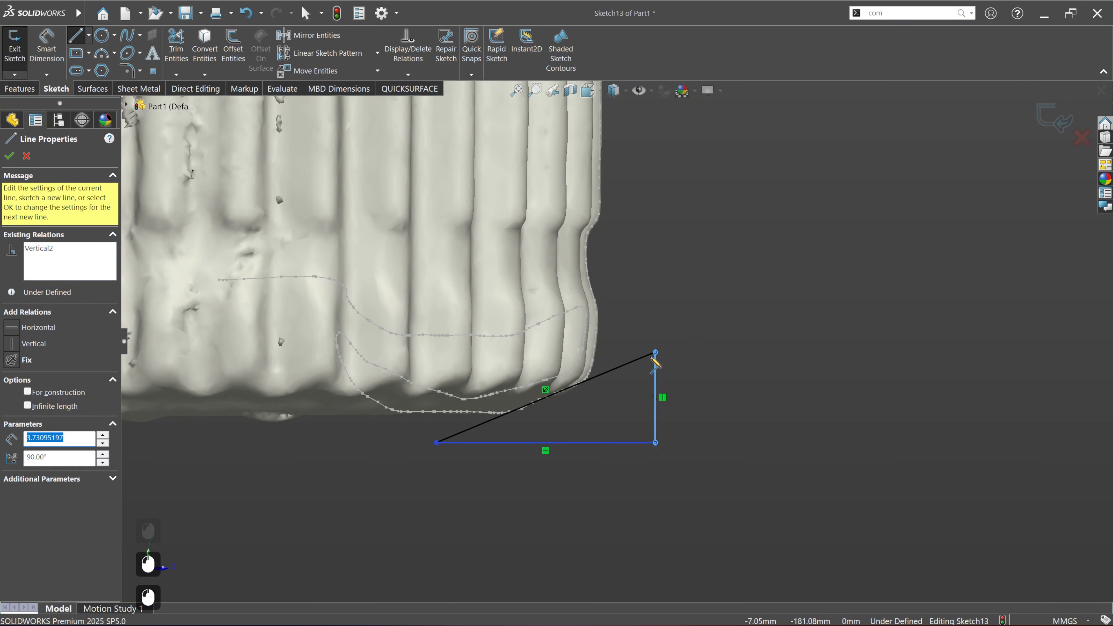
pyautogui.click(8, 157)
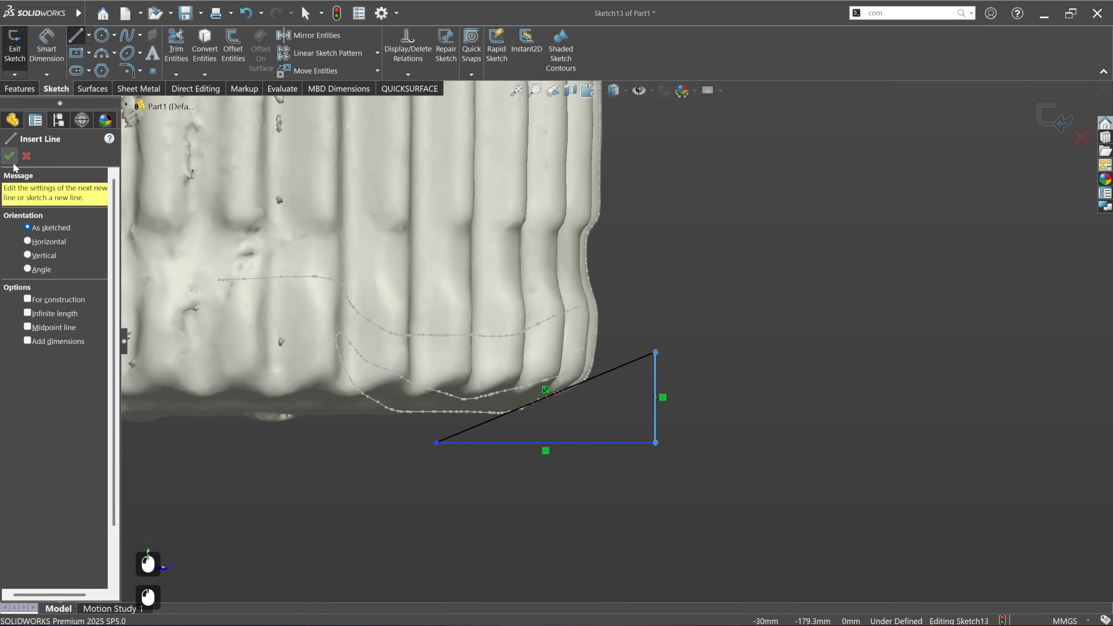
# Step: Set up a 360-degree revolved cut of the triangle, replacing the proposed axis of revolution with Axis3
pyautogui.click(20, 89)
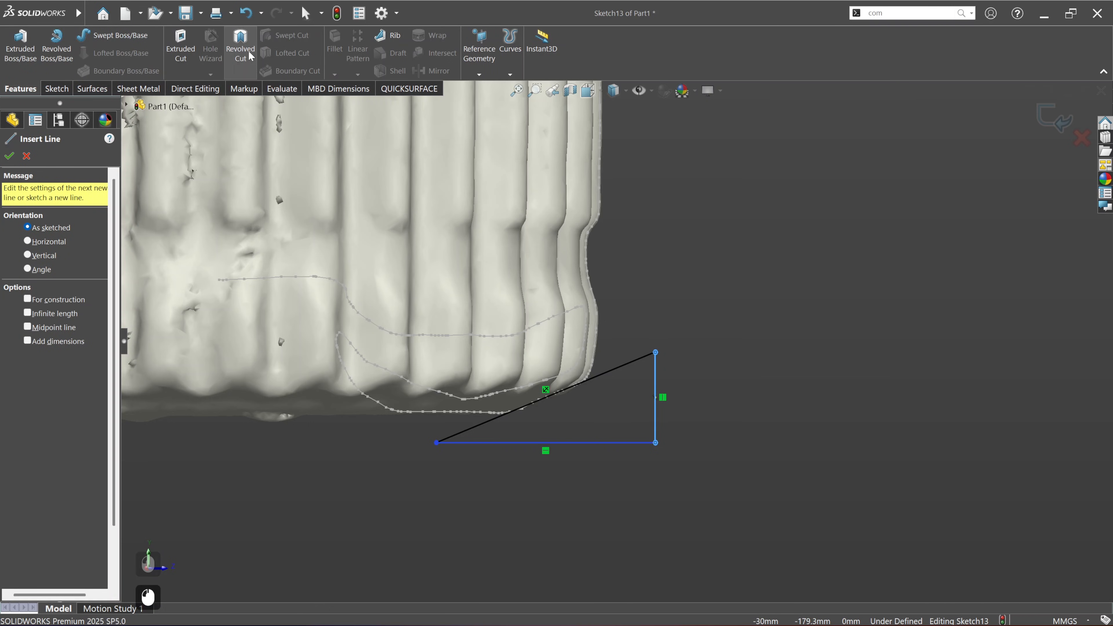
pyautogui.click(240, 47)
pyautogui.scroll(1, 698, 413)
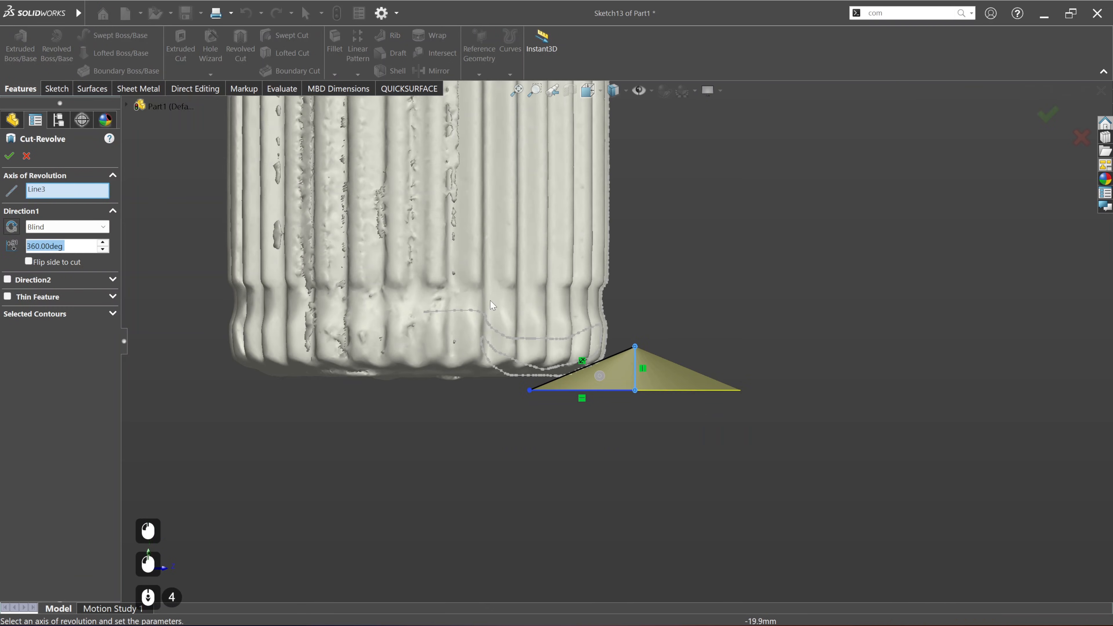
pyautogui.rightClick(85, 198)
pyautogui.click(140, 204)
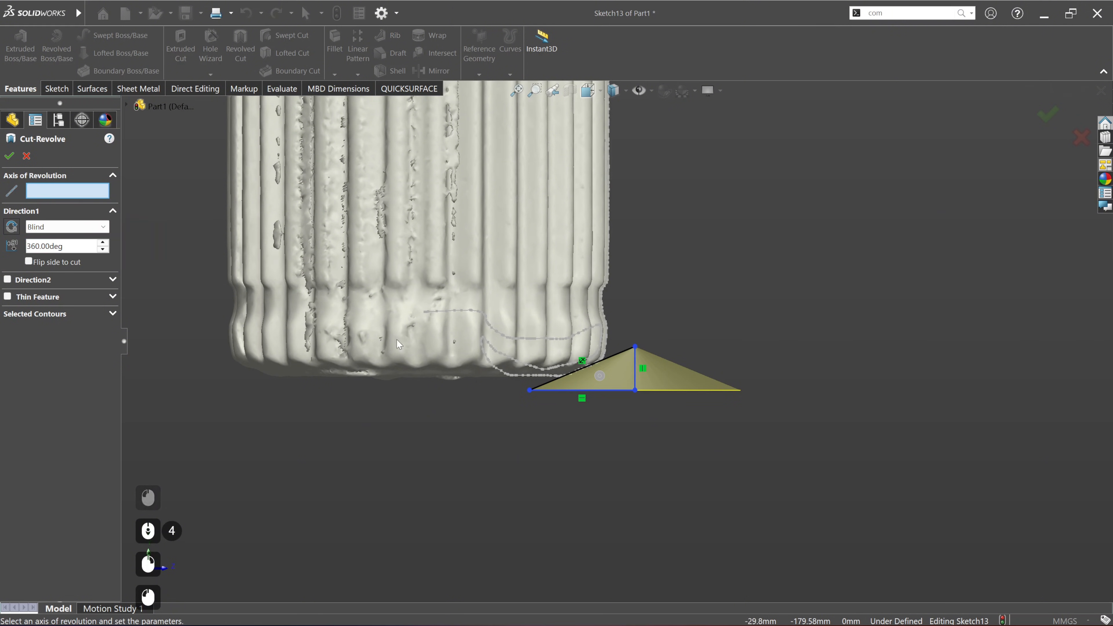
pyautogui.click(125, 106)
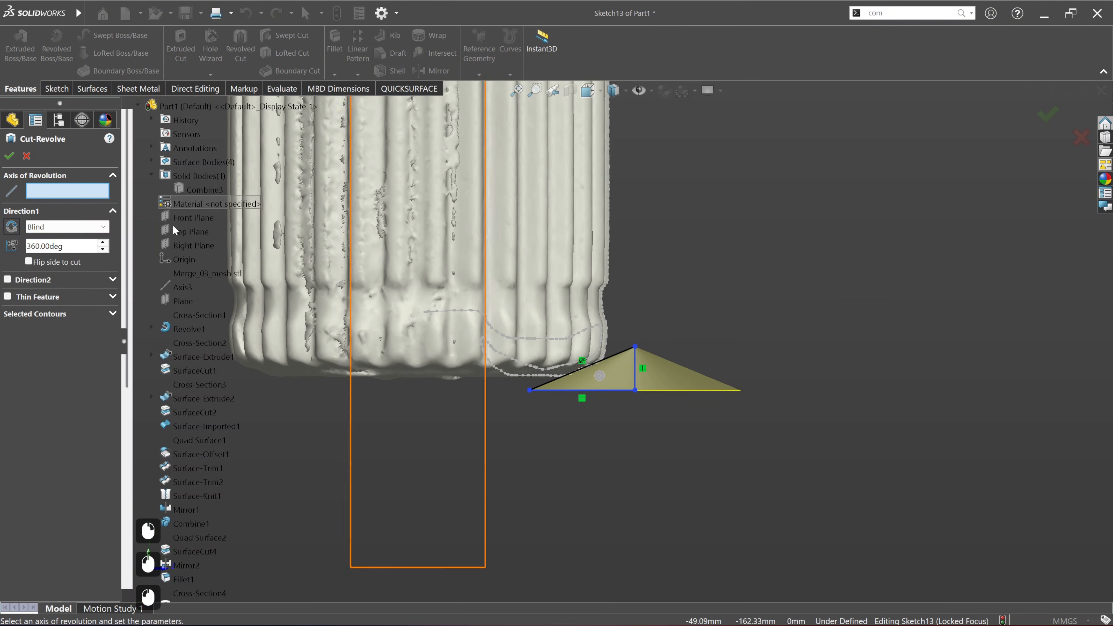
pyautogui.click(181, 287)
pyautogui.scroll(3, 497, 383)
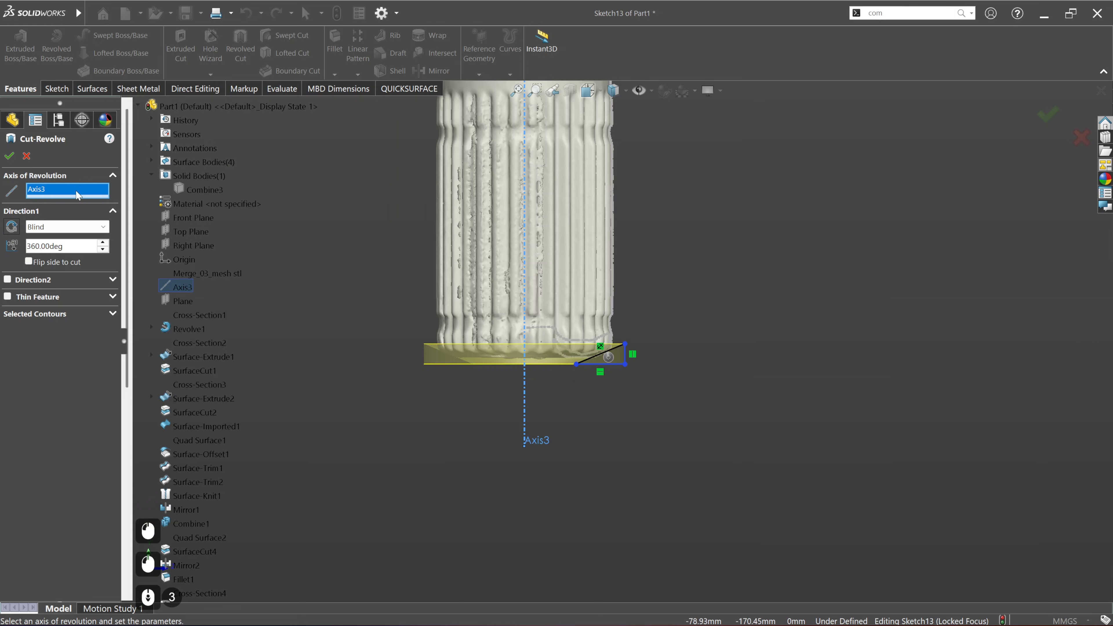
# Step: Show the Combine3 solid body, check the cut preview at the shaft end, and complete the revolved cut
pyautogui.rightClick(212, 184)
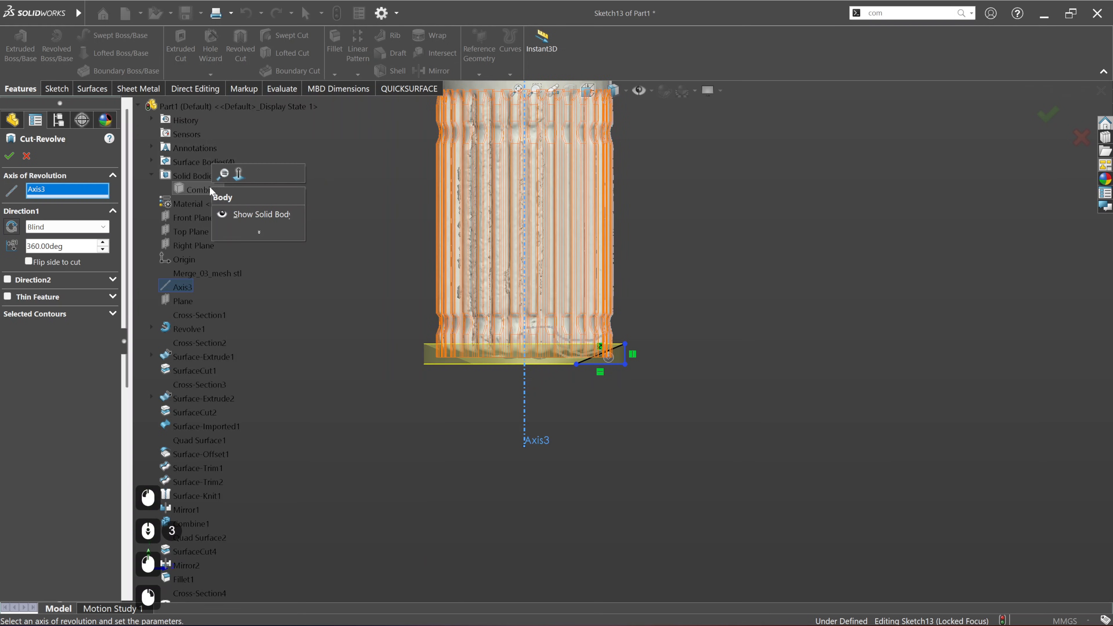
pyautogui.click(246, 214)
pyautogui.moveTo(574, 206); pyautogui.dragTo(554, 325, button='middle')
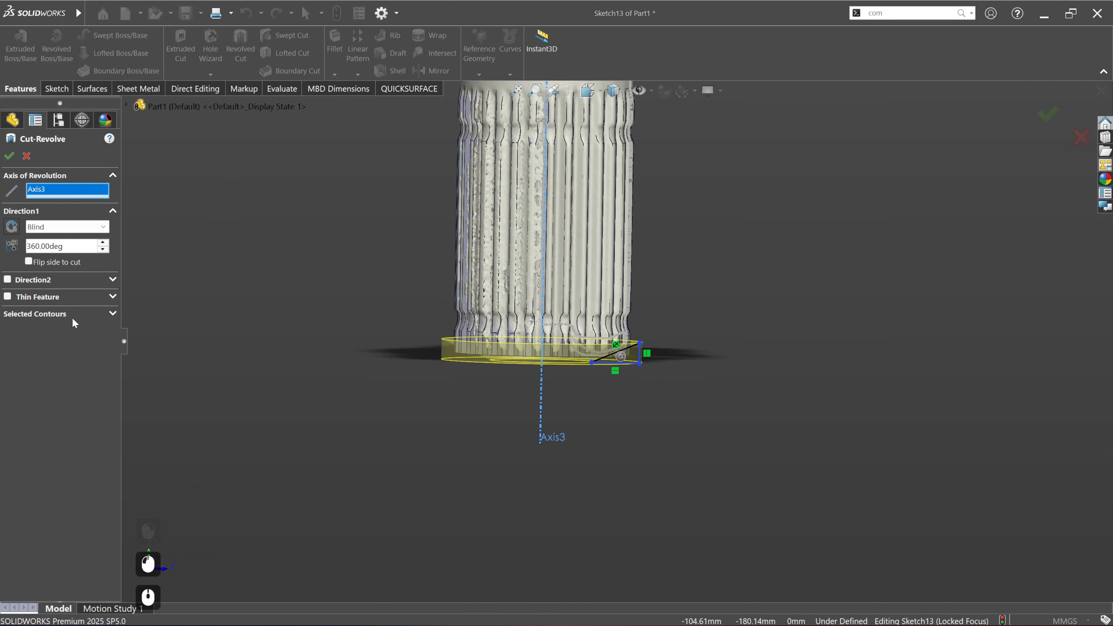
pyautogui.click(9, 156)
pyautogui.click(366, 338)
# Step: Inspect the bevelled spline end from below and hide the solid body to leave only the scan
pyautogui.scroll(3, 517, 320)
pyautogui.moveTo(577, 366); pyautogui.dragTo(589, 290, button='middle')
pyautogui.rightClick(530, 435)
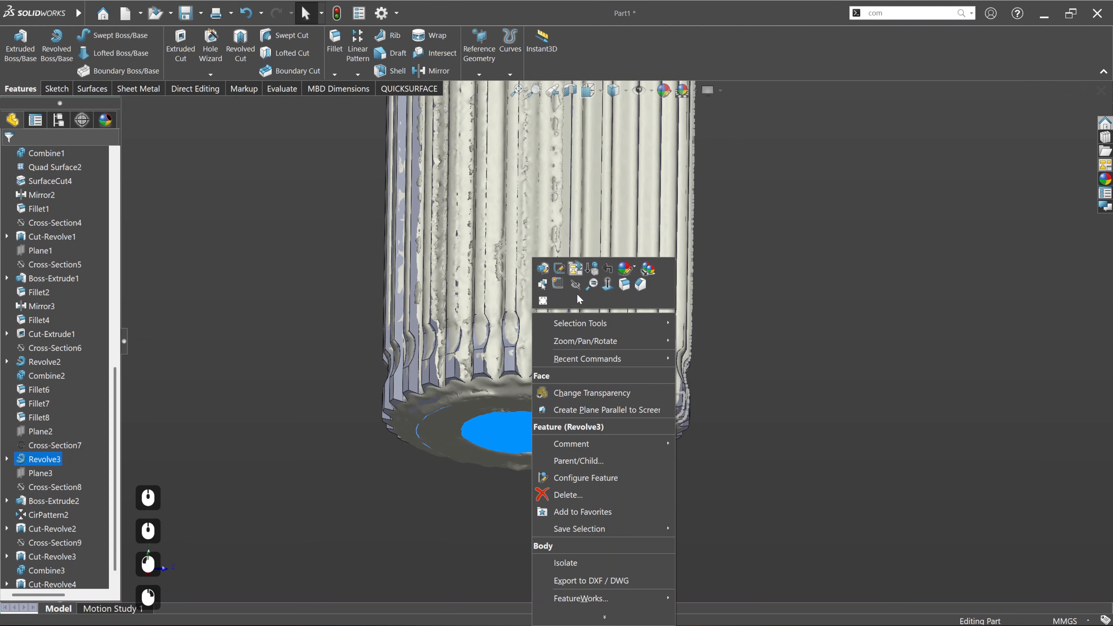
pyautogui.press('Escape')
pyautogui.click(701, 364)
pyautogui.keyDown('ctrl'); pyautogui.moveTo(770, 413); pyautogui.dragTo(671, 389, button='middle'); pyautogui.keyUp('ctrl')
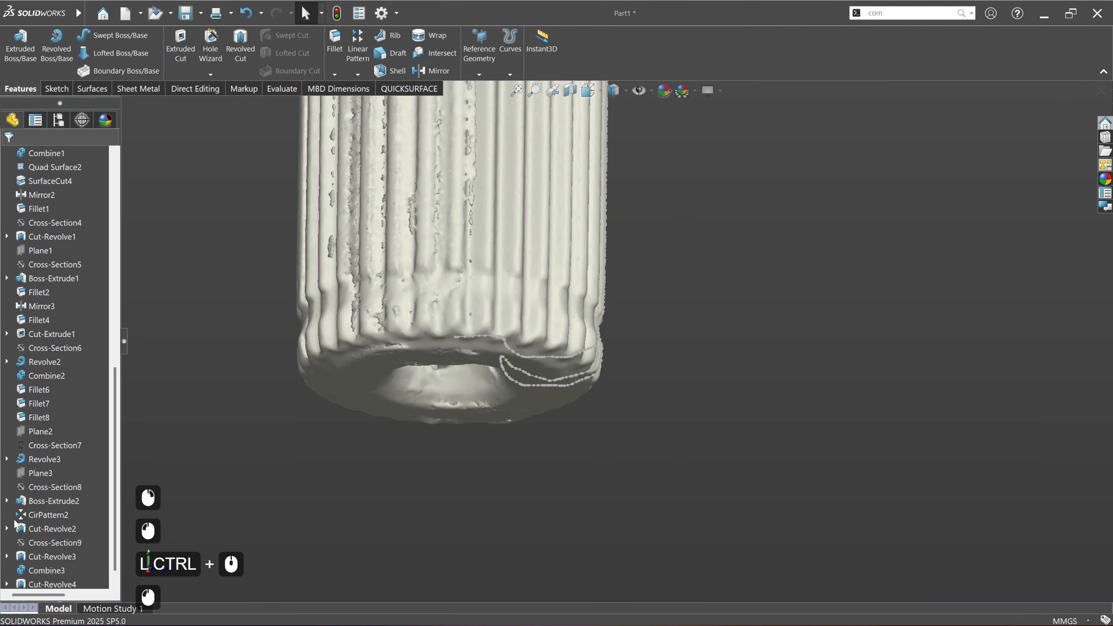
# Step: Start a new sketch on Plane2 and cut the view open with a section through Plane2
pyautogui.click(39, 432)
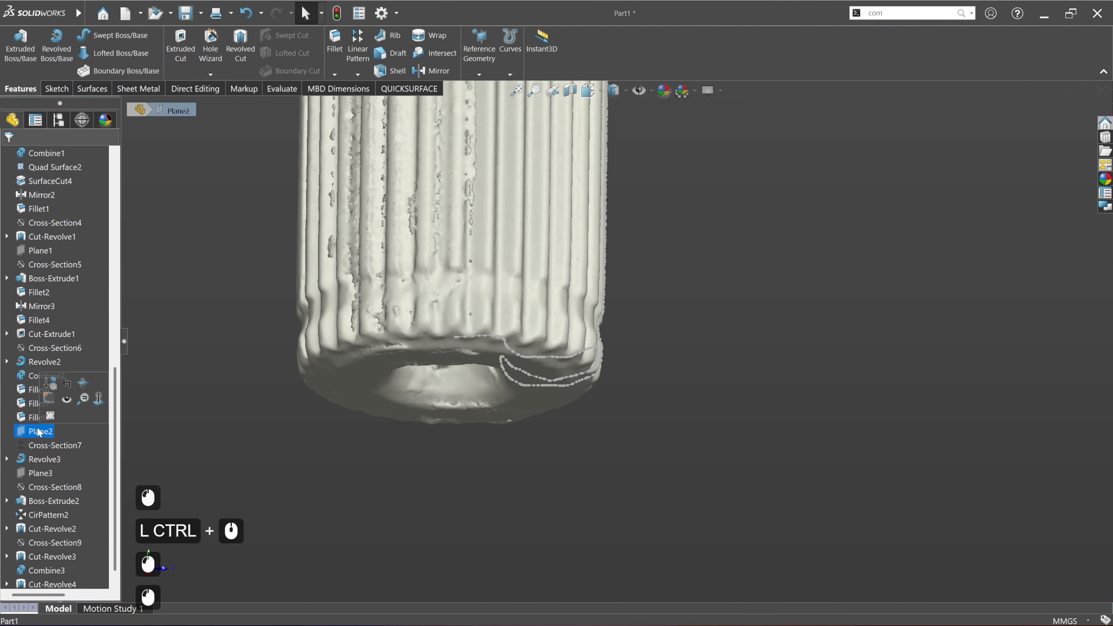
pyautogui.click(48, 400)
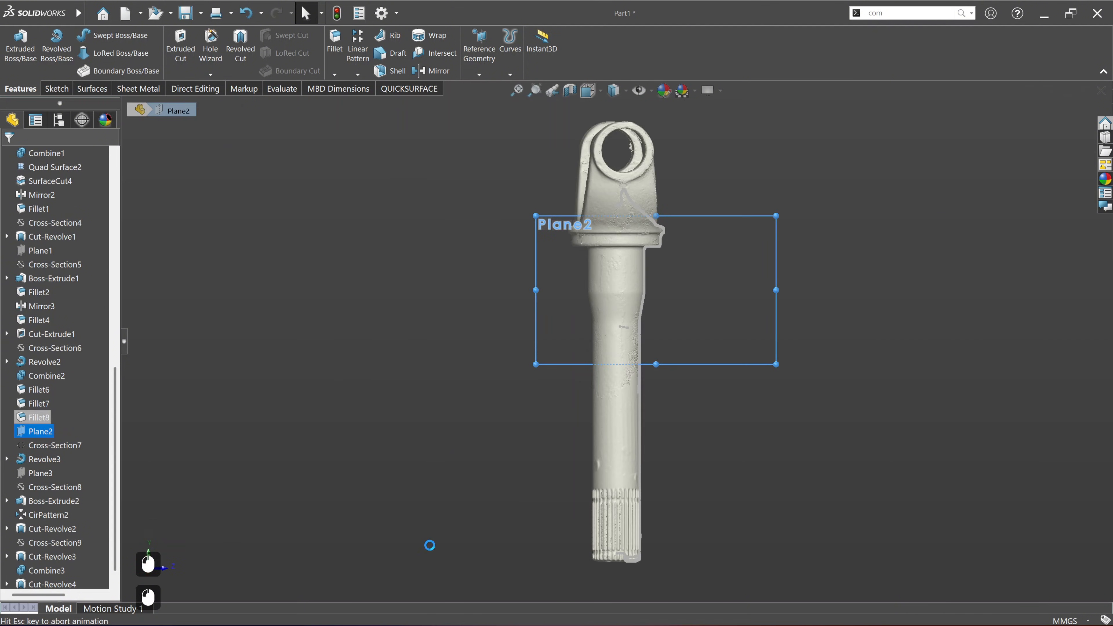
pyautogui.scroll(-6, 617, 542)
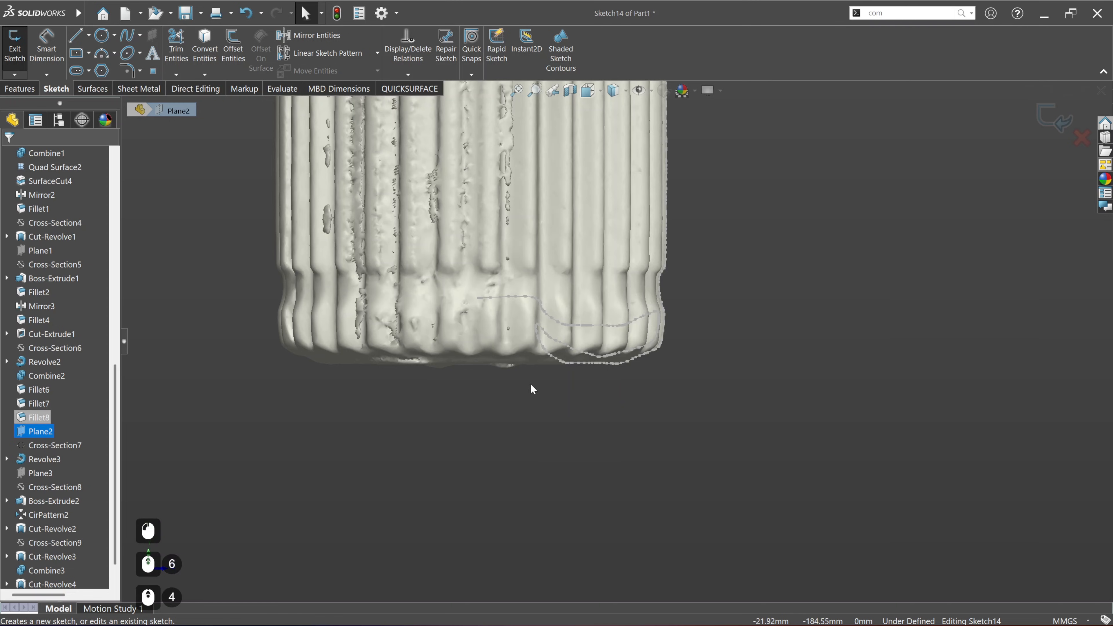
pyautogui.click(570, 91)
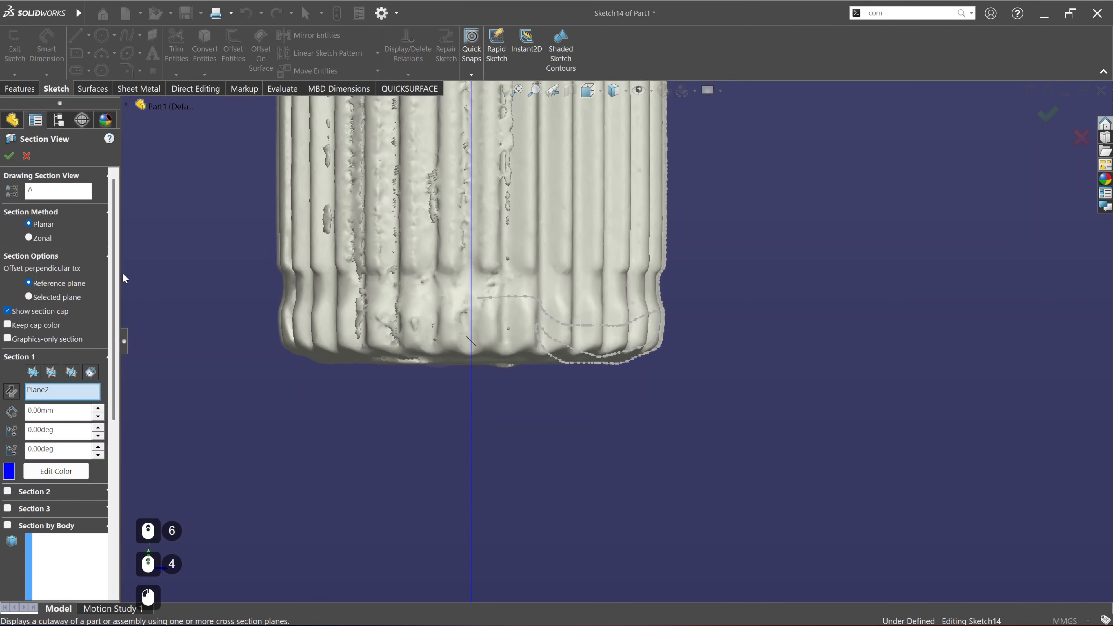
pyautogui.click(9, 156)
pyautogui.scroll(-3, 501, 300)
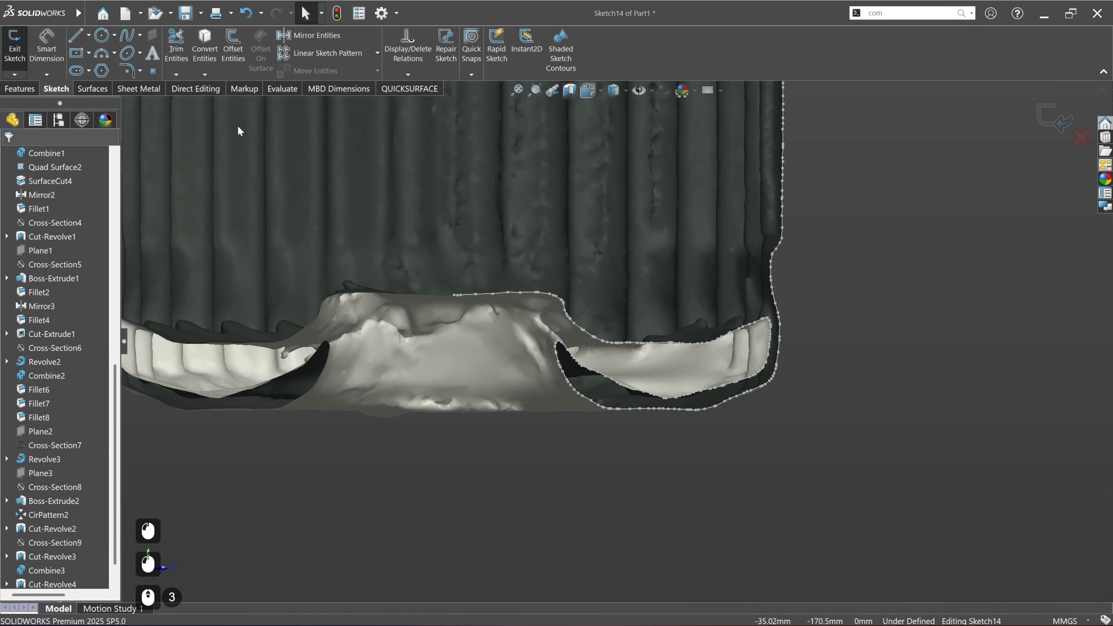
# Step: Fit a sketch line to the flat floor of the end recess in the scan section and remove its fix relation
pyautogui.click(386, 96)
pyautogui.click(452, 53)
pyautogui.moveTo(472, 307); pyautogui.dragTo(497, 305)
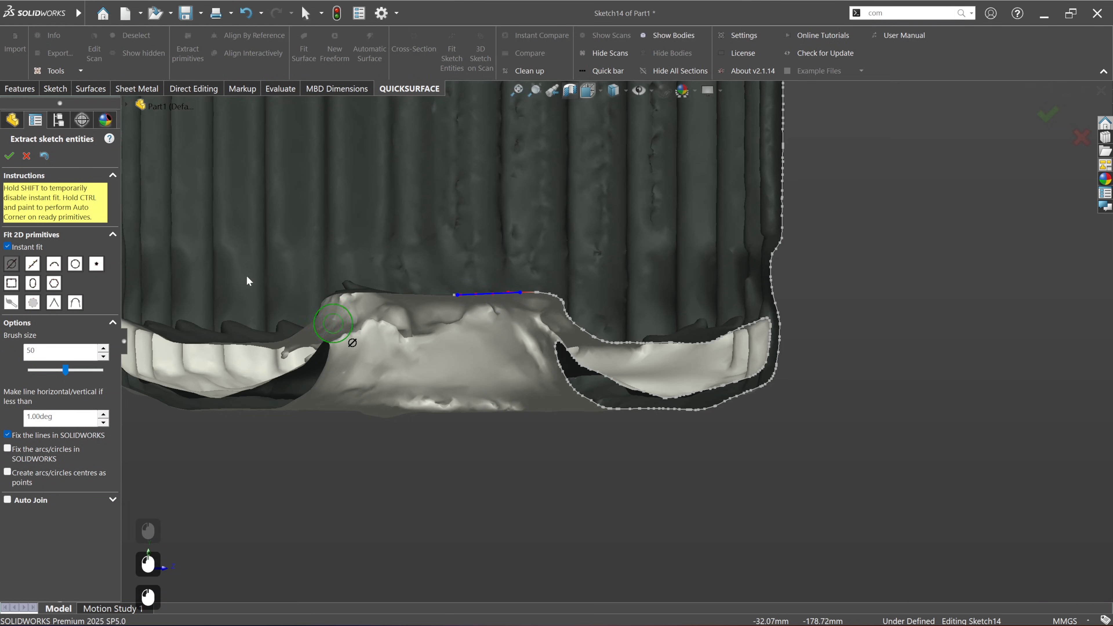
pyautogui.click(8, 157)
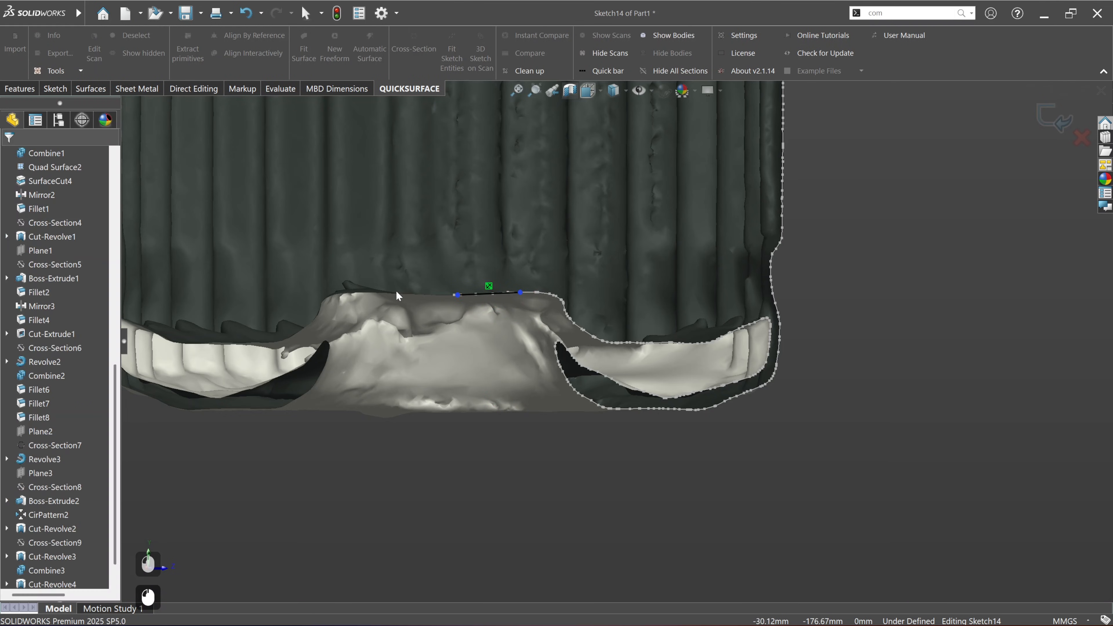
pyautogui.press('Delete')
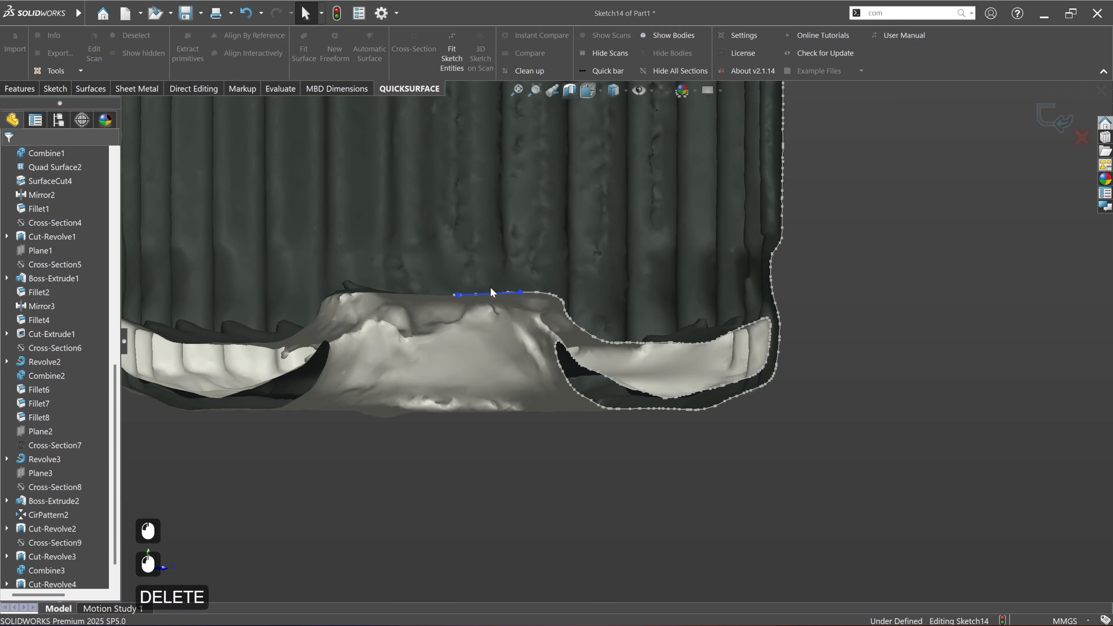
# Step: Make the recess floor line horizontal and extend its outer end past the recess wall to about 7.1 mm length
pyautogui.click(491, 293)
pyautogui.click(524, 254)
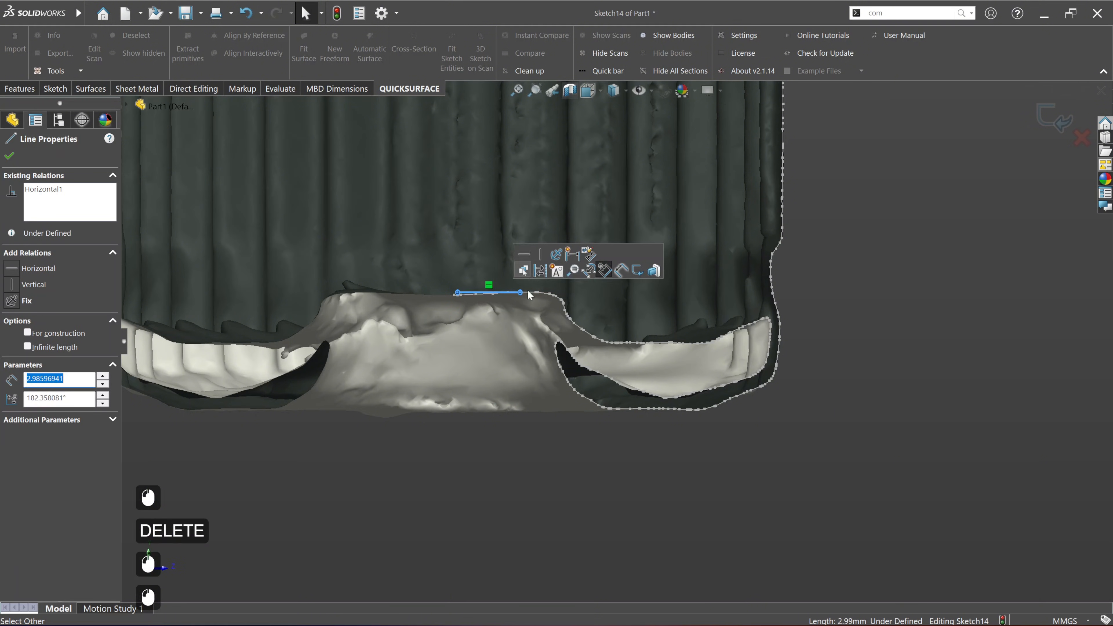
pyautogui.click(516, 362)
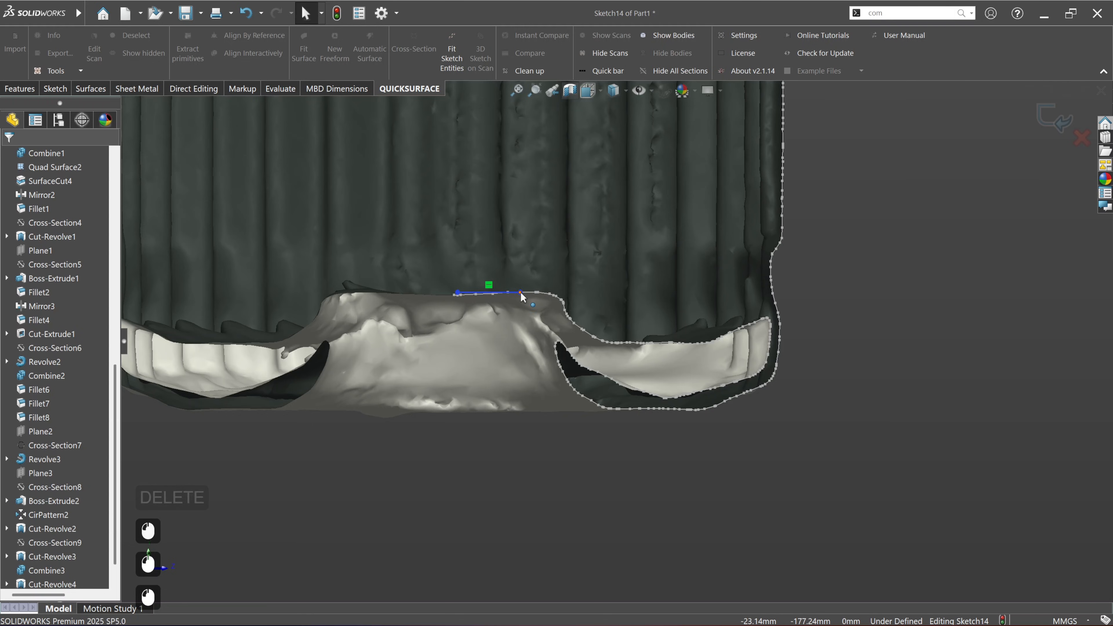
pyautogui.moveTo(521, 293); pyautogui.dragTo(597, 297)
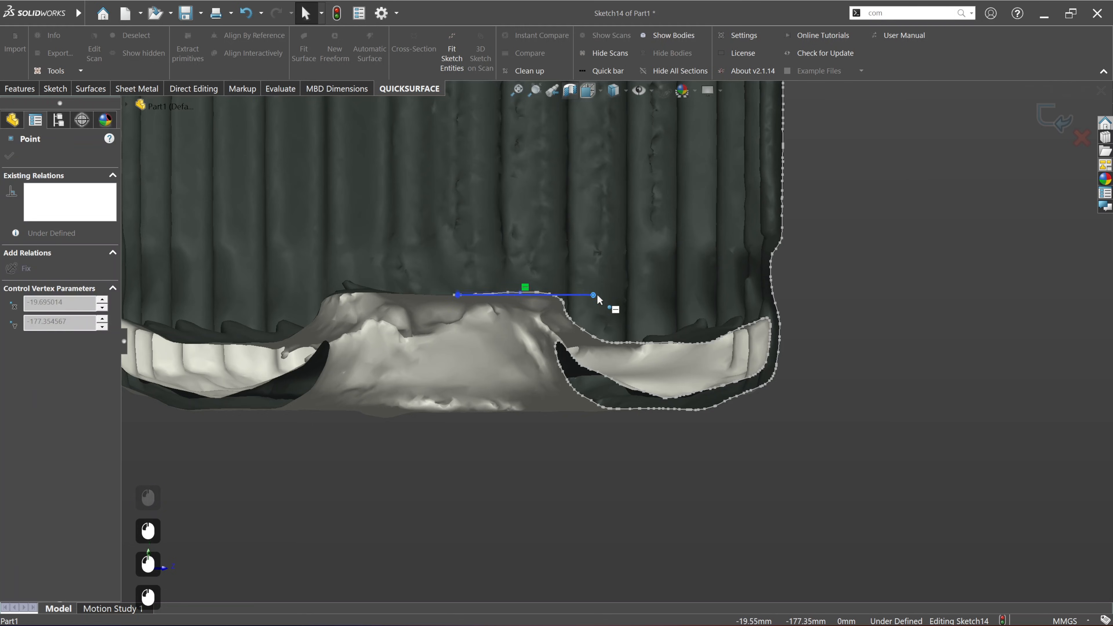
pyautogui.click(589, 371)
# Step: Sketch a slanted line about 7.1 mm long along the recess side wall, crossing the floor line
pyautogui.click(55, 88)
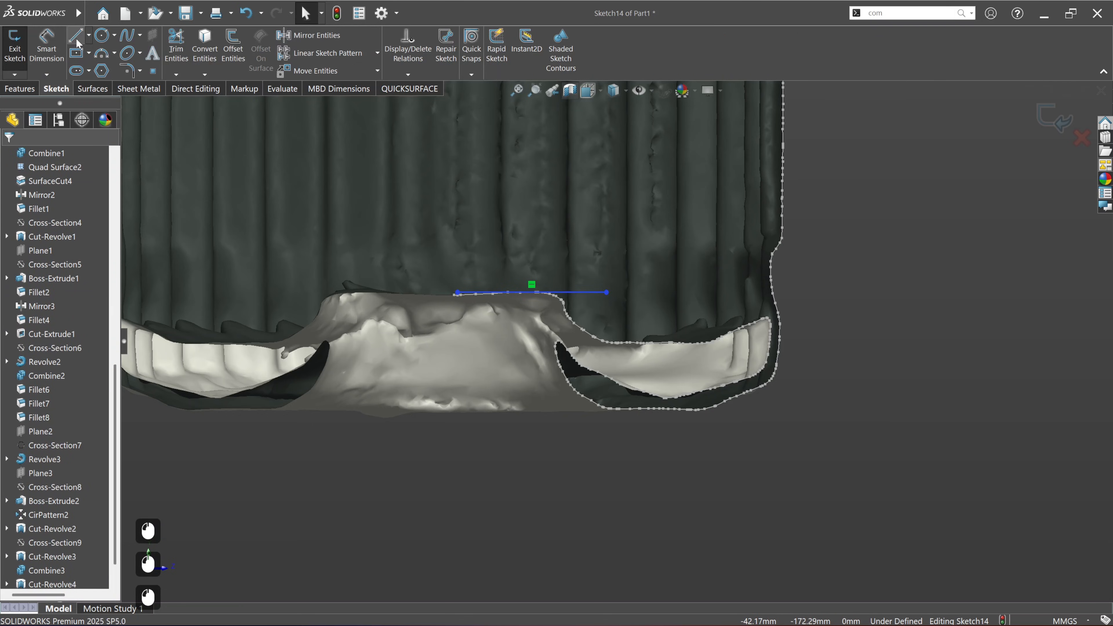
pyautogui.click(75, 35)
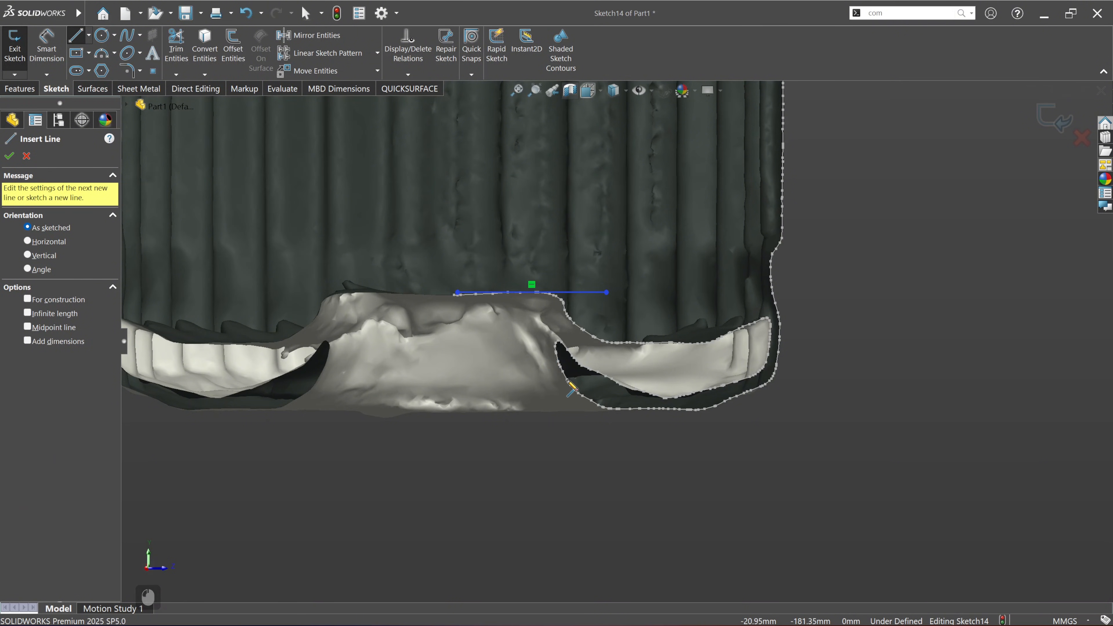
pyautogui.click(524, 259)
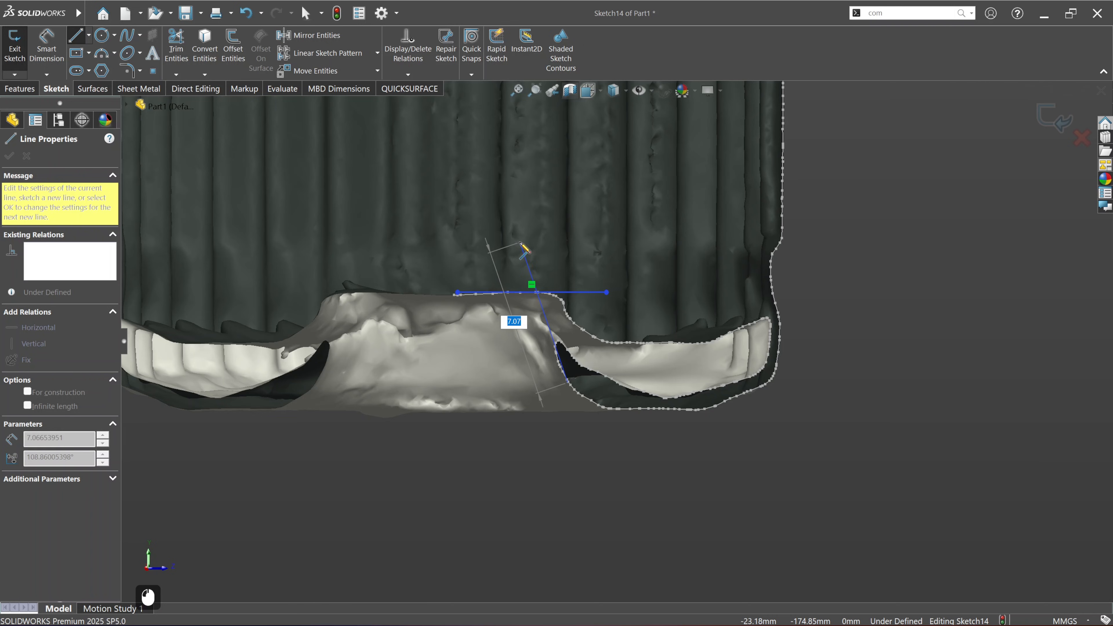
pyautogui.click(521, 243)
pyautogui.press('Escape')
pyautogui.press('Escape')
pyautogui.click(631, 516)
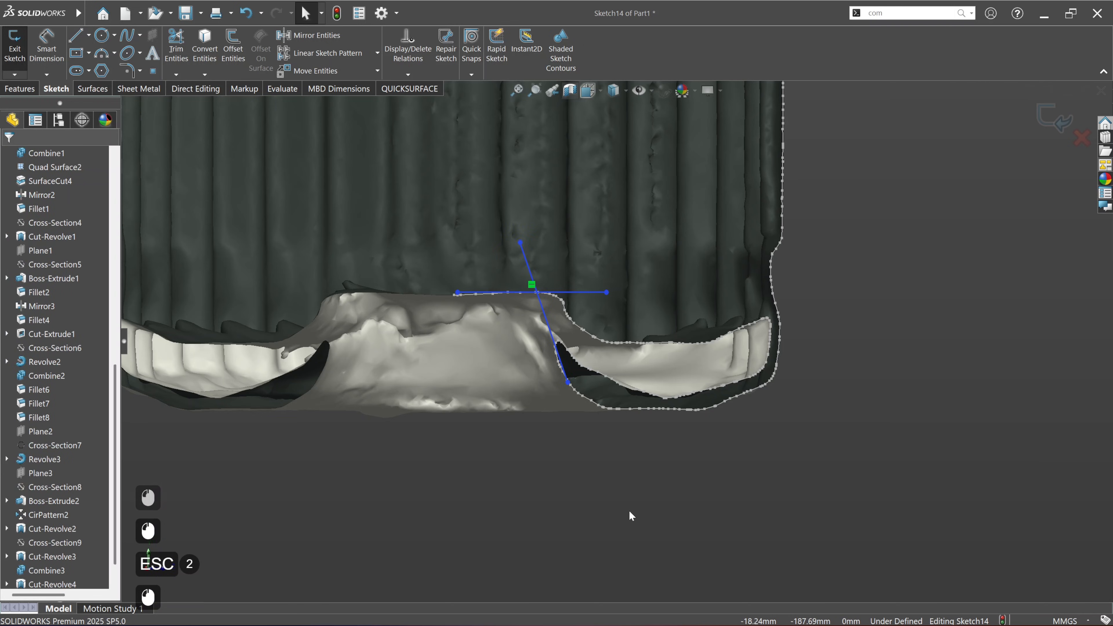
# Step: Trim the floor line and the slanted wall line to a common corner
pyautogui.click(183, 49)
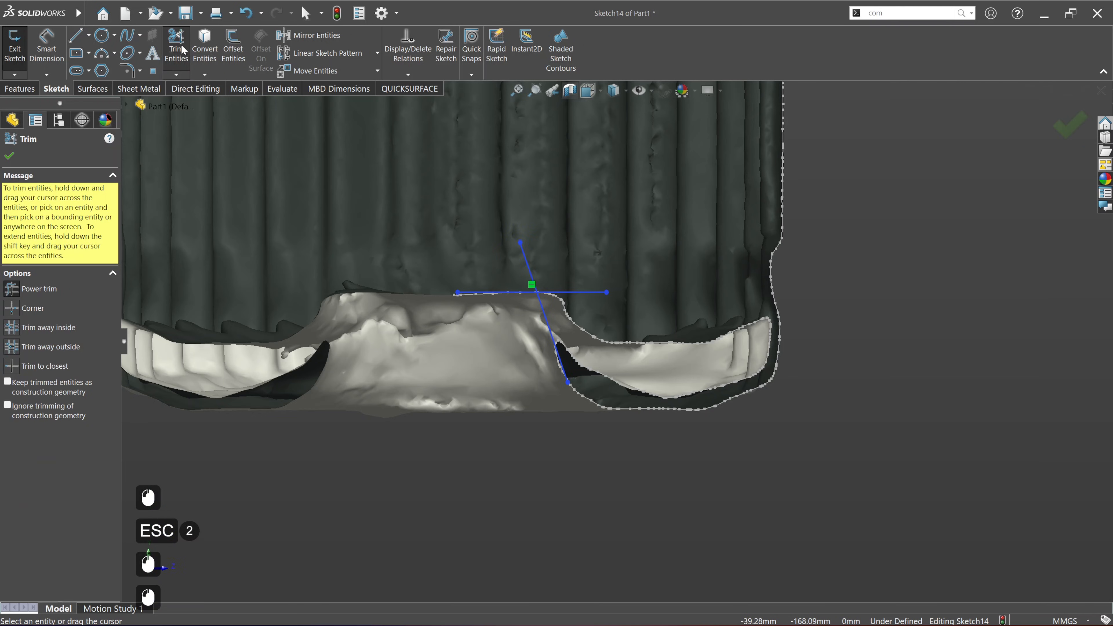
pyautogui.click(12, 312)
pyautogui.click(499, 292)
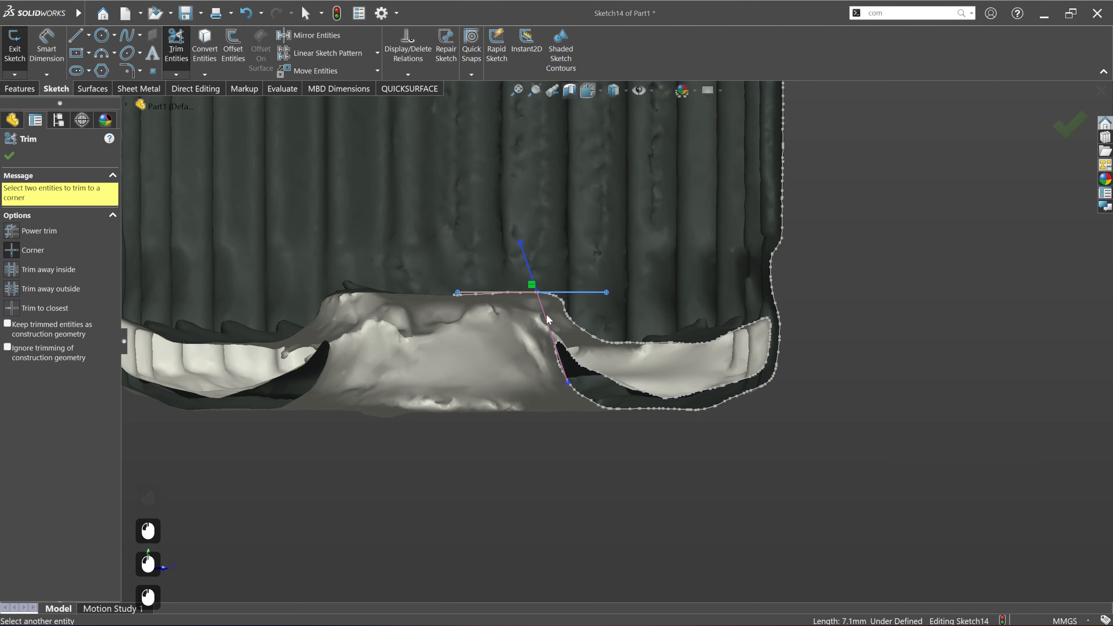
pyautogui.click(547, 320)
pyautogui.click(10, 156)
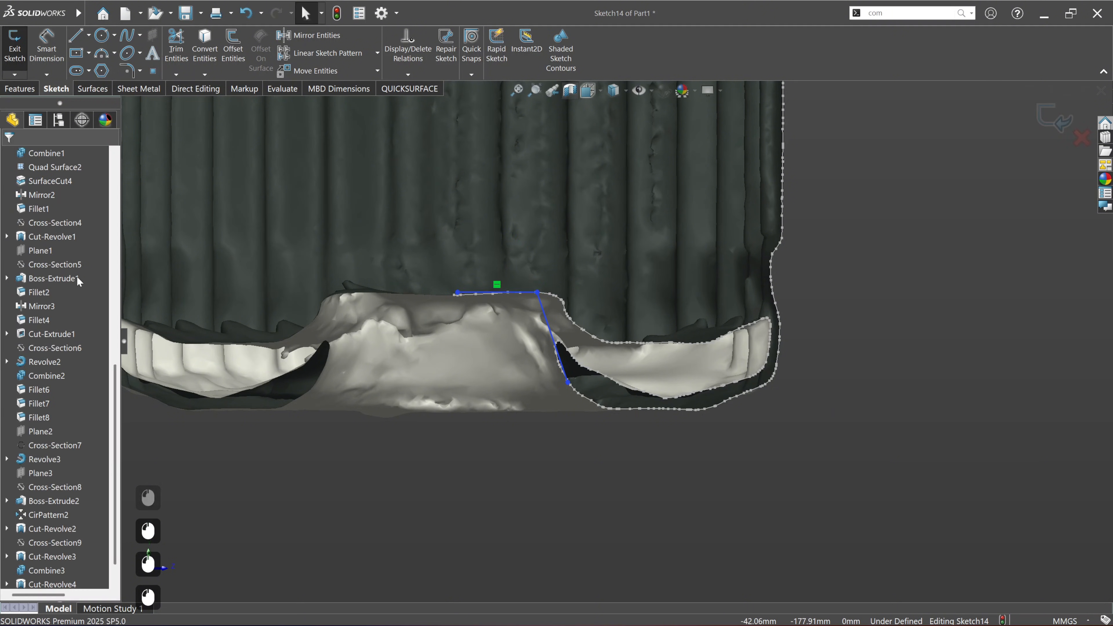
# Step: Show Axis3, then fix the floor line and extend its inner end onto that axis
pyautogui.scroll(14, 78, 280)
pyautogui.click(41, 334)
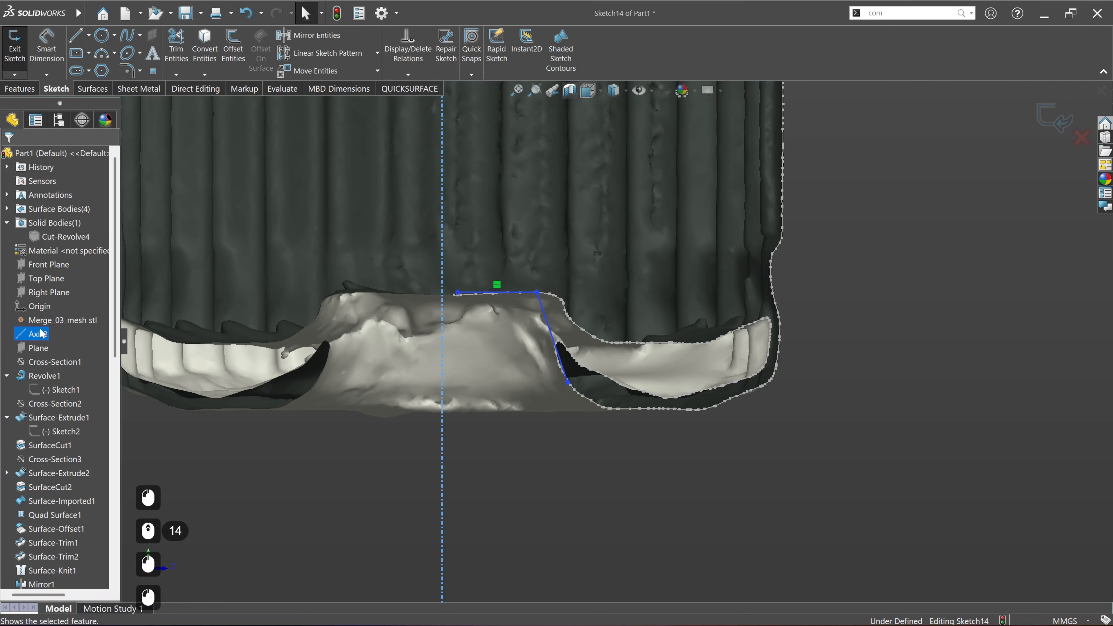
pyautogui.click(464, 306)
pyautogui.click(474, 294)
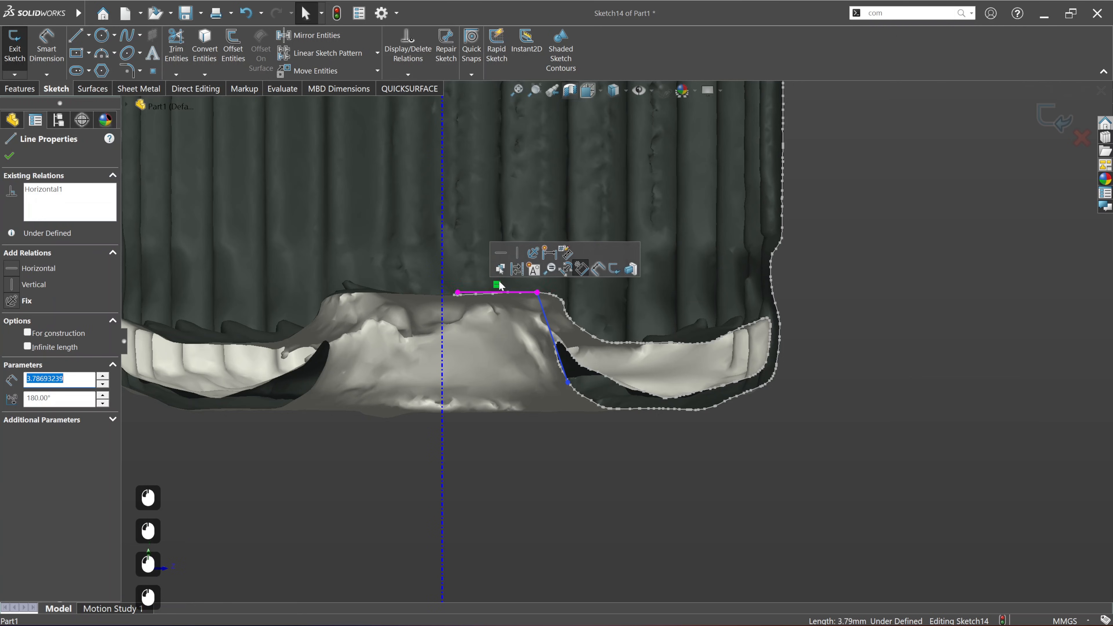
pyautogui.click(535, 429)
pyautogui.moveTo(458, 292); pyautogui.dragTo(442, 292)
# Step: Fix the slanted wall line and extend its outer end well beyond the shaft's end face
pyautogui.click(558, 354)
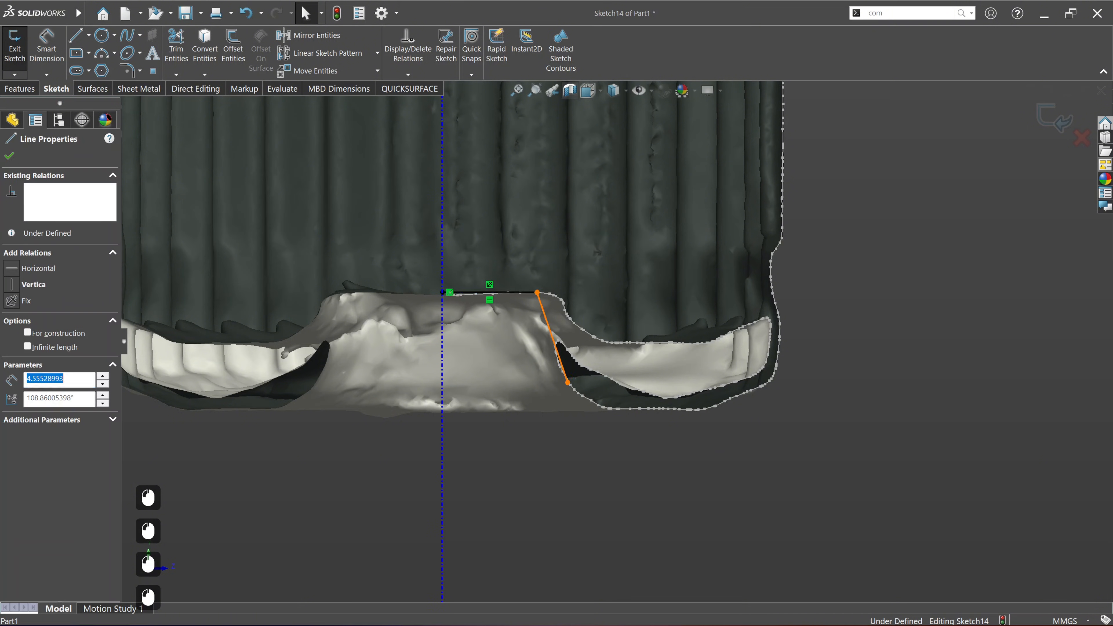
pyautogui.click(616, 323)
pyautogui.click(594, 469)
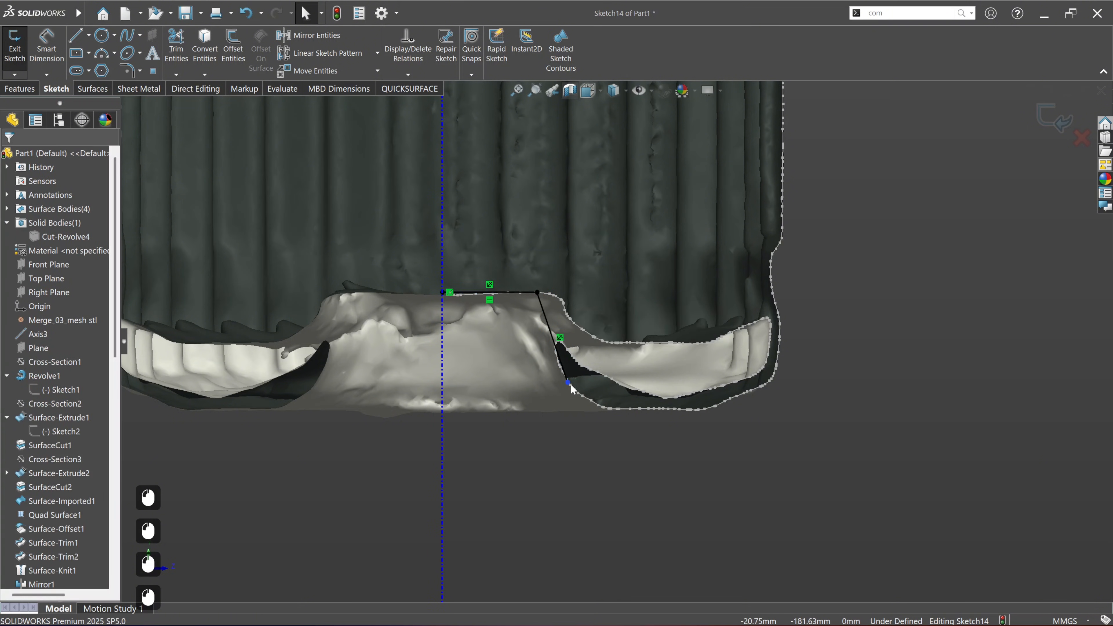
pyautogui.moveTo(569, 384); pyautogui.dragTo(603, 484)
pyautogui.click(737, 506)
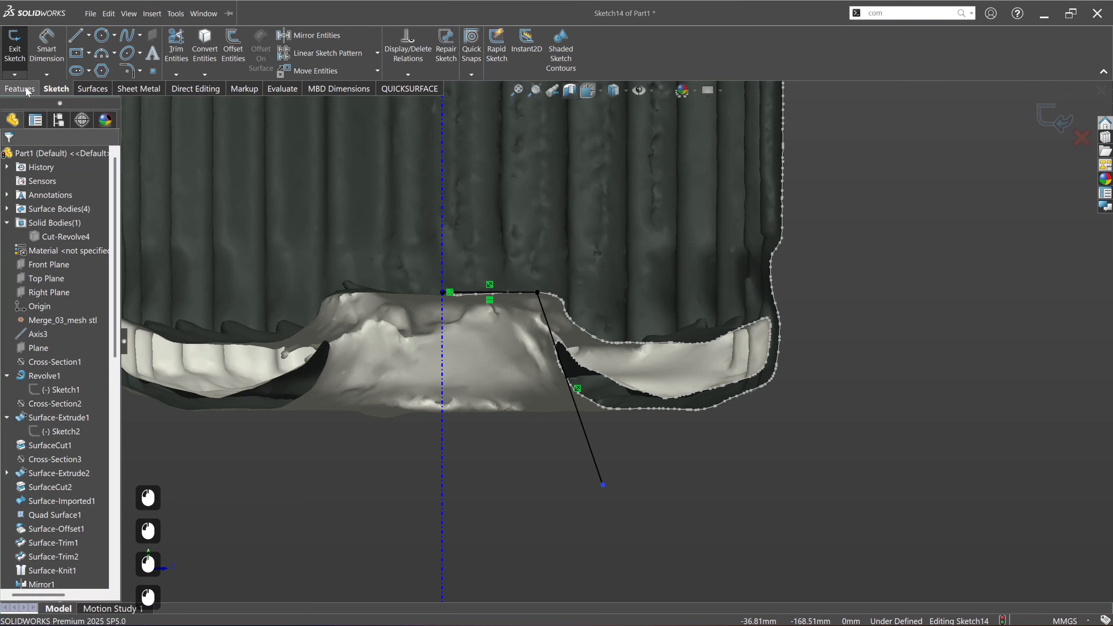
# Step: Close the recess profile with a line across to the axis and a line about 9.3 mm long along the axis
pyautogui.click(82, 43)
pyautogui.moveTo(602, 485); pyautogui.dragTo(443, 487)
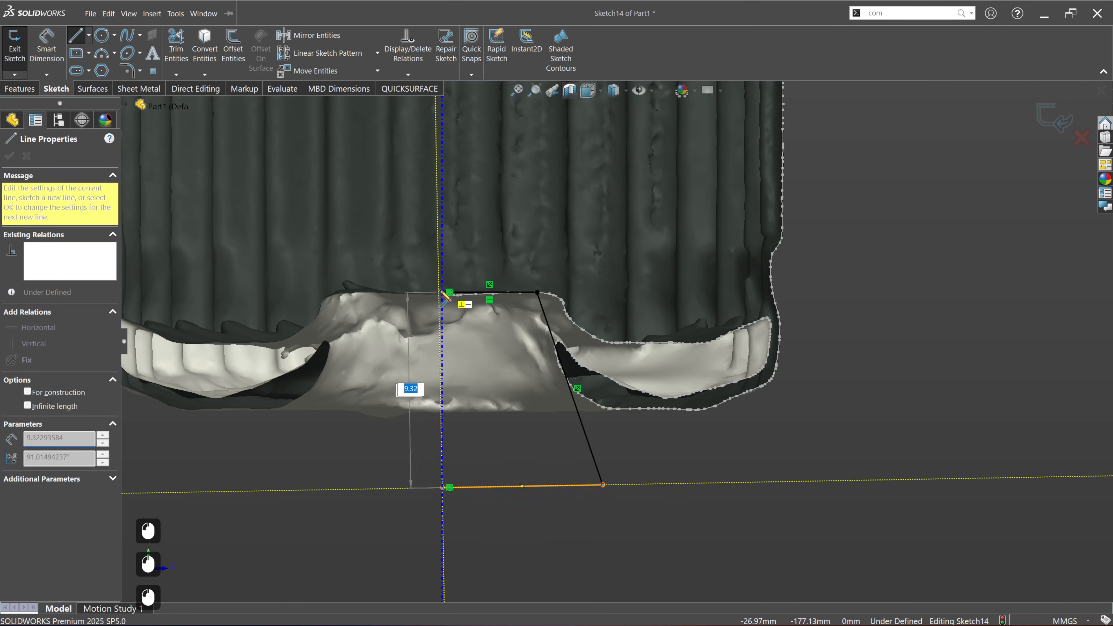
pyautogui.click(442, 293)
pyautogui.press('Escape')
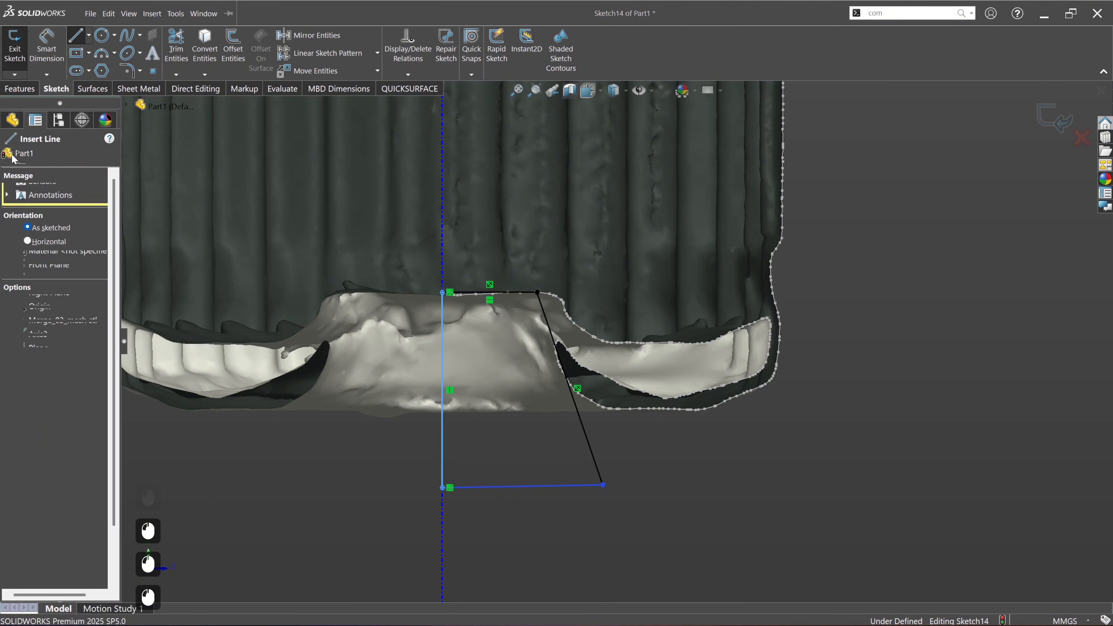
# Step: Create a 360-degree revolved cut of the recess profile about its axis line, with the Cut-Revolve4 solid body shown
pyautogui.click(20, 89)
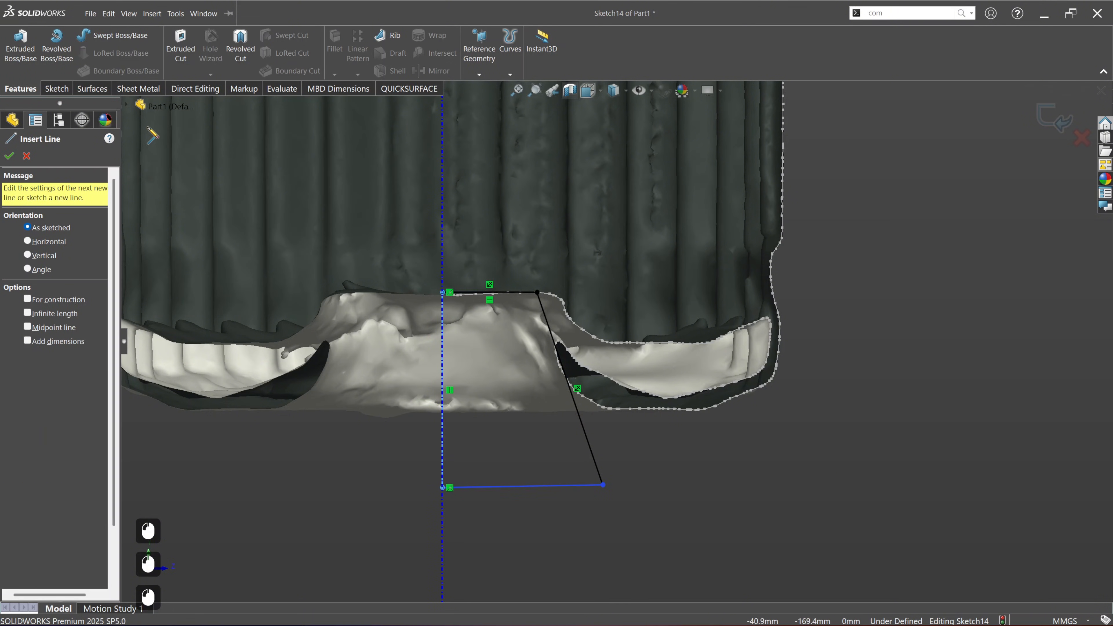
pyautogui.click(240, 44)
pyautogui.scroll(4, 607, 334)
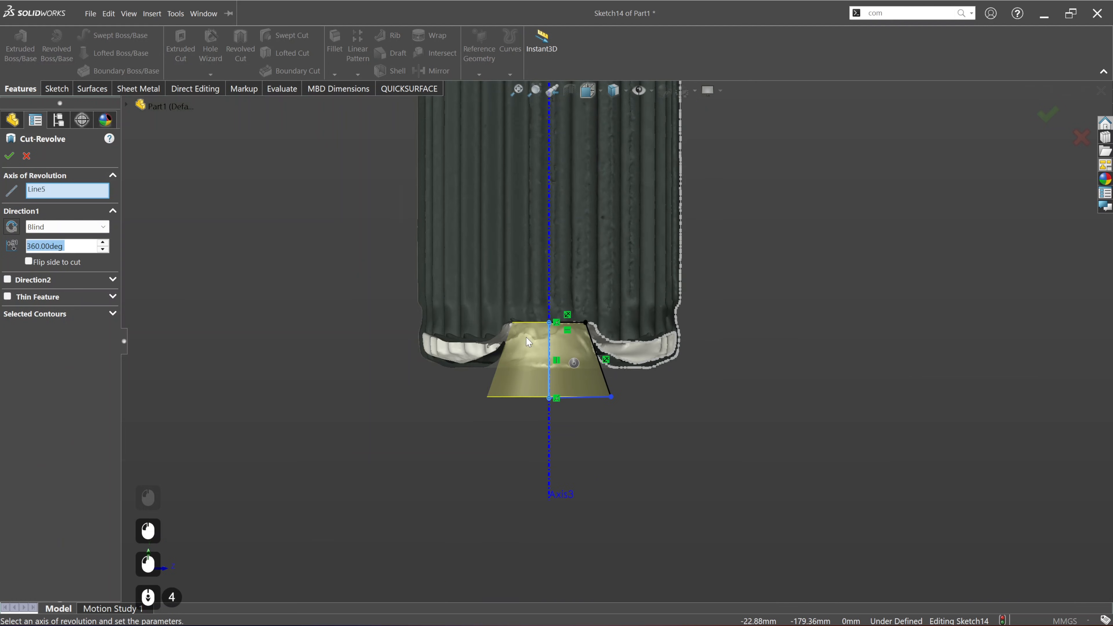
pyautogui.click(127, 105)
pyautogui.click(151, 174)
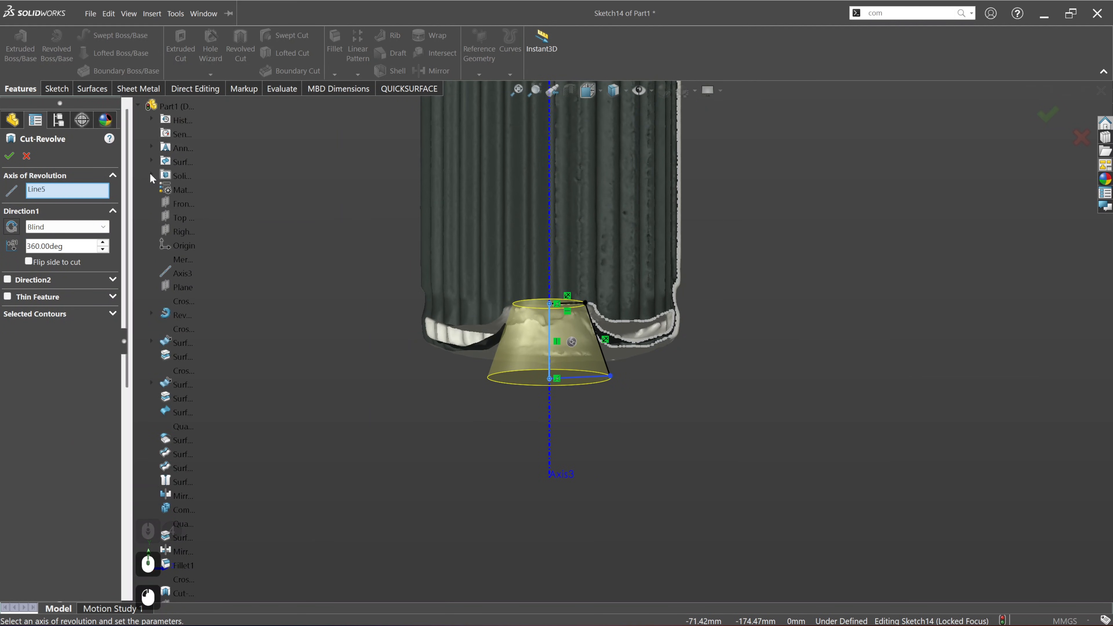
pyautogui.rightClick(214, 182)
pyautogui.click(234, 212)
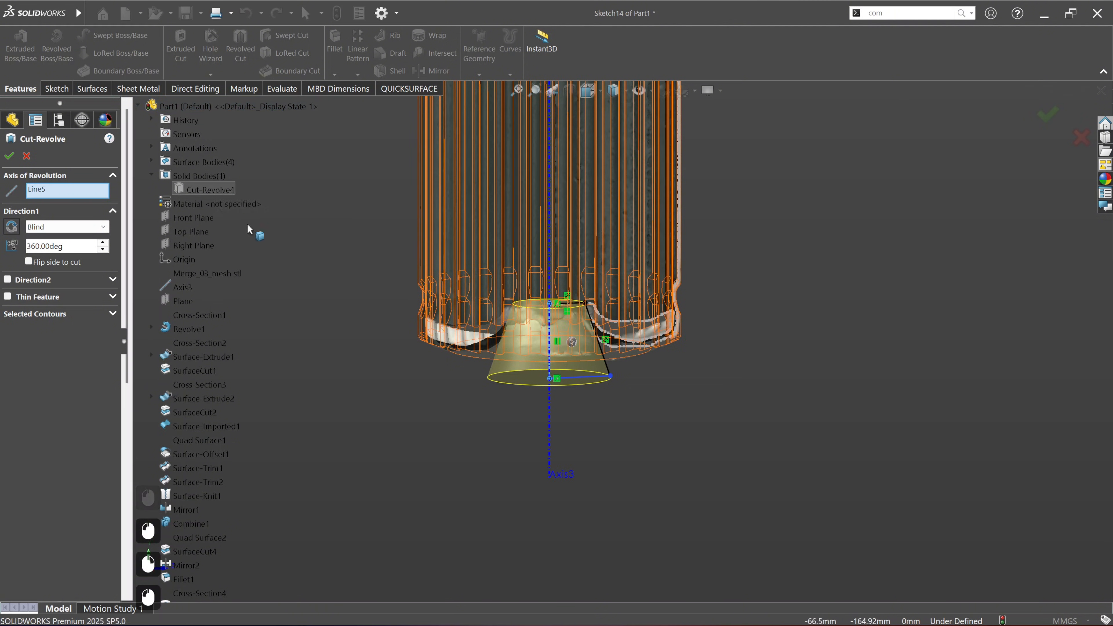
pyautogui.click(9, 159)
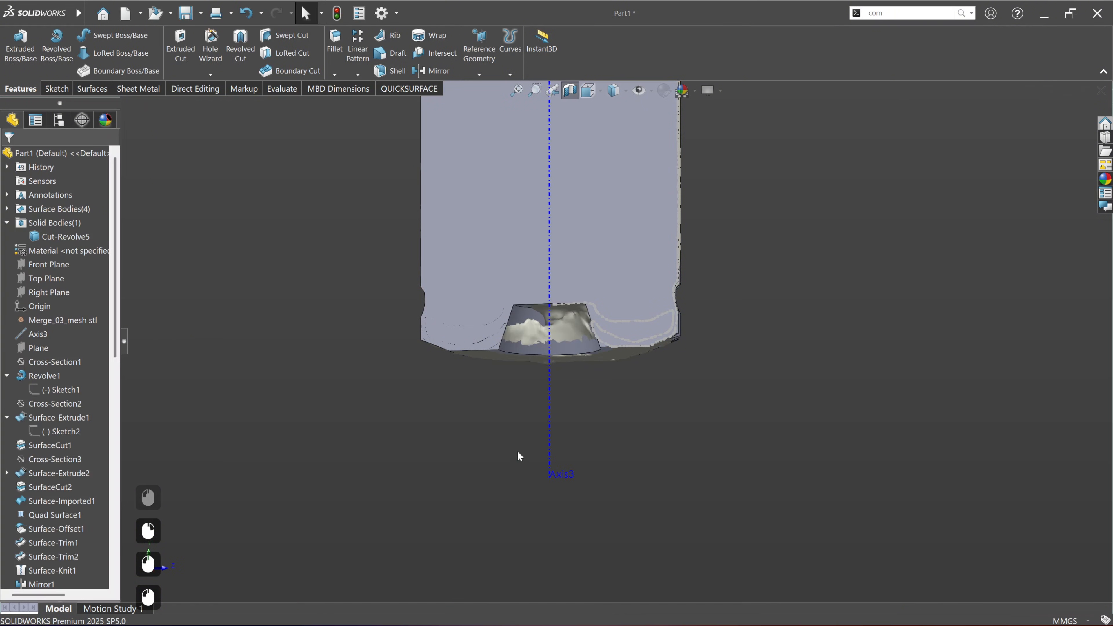
# Step: Turn off the section view and hide Axis3
pyautogui.click(571, 98)
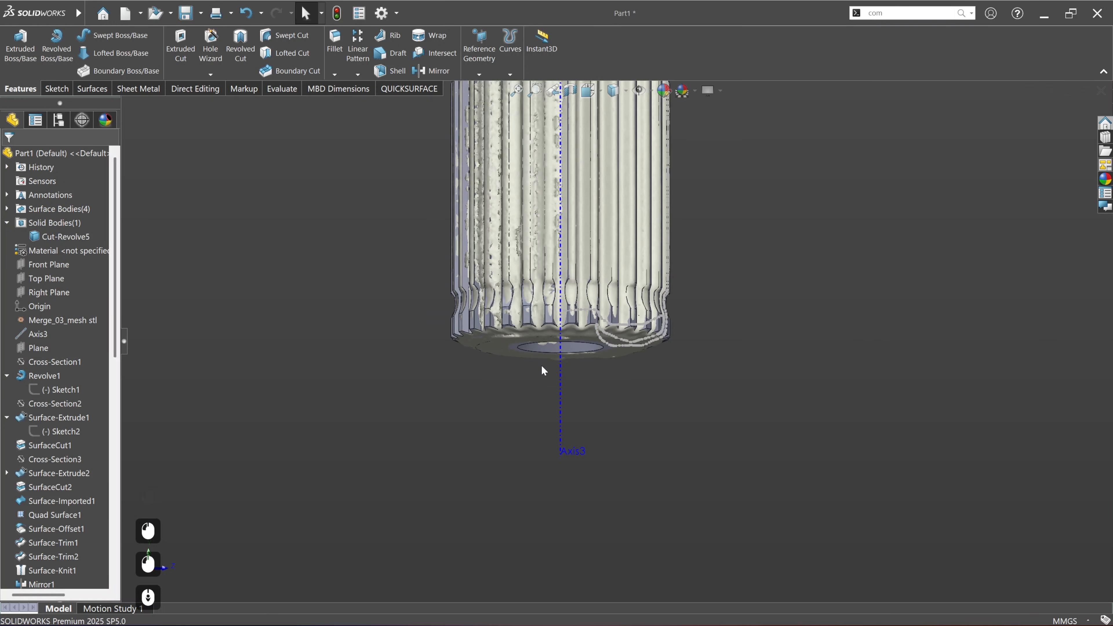
pyautogui.rightClick(562, 368)
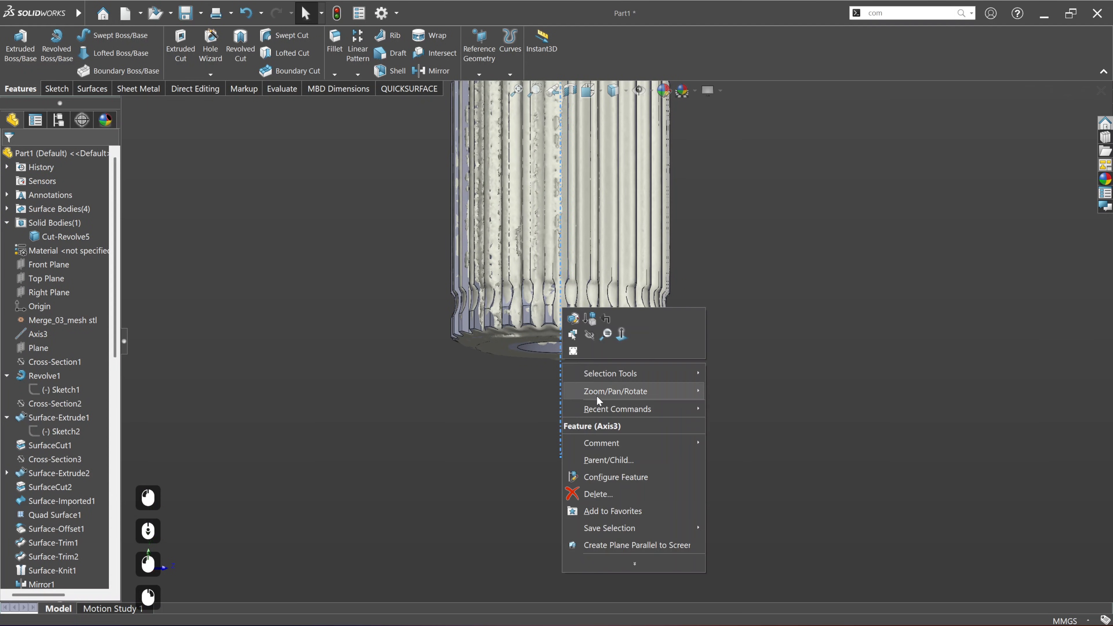
pyautogui.click(590, 335)
pyautogui.keyDown('ctrl'); pyautogui.moveTo(611, 383); pyautogui.dragTo(488, 549, button='middle'); pyautogui.keyUp('ctrl')
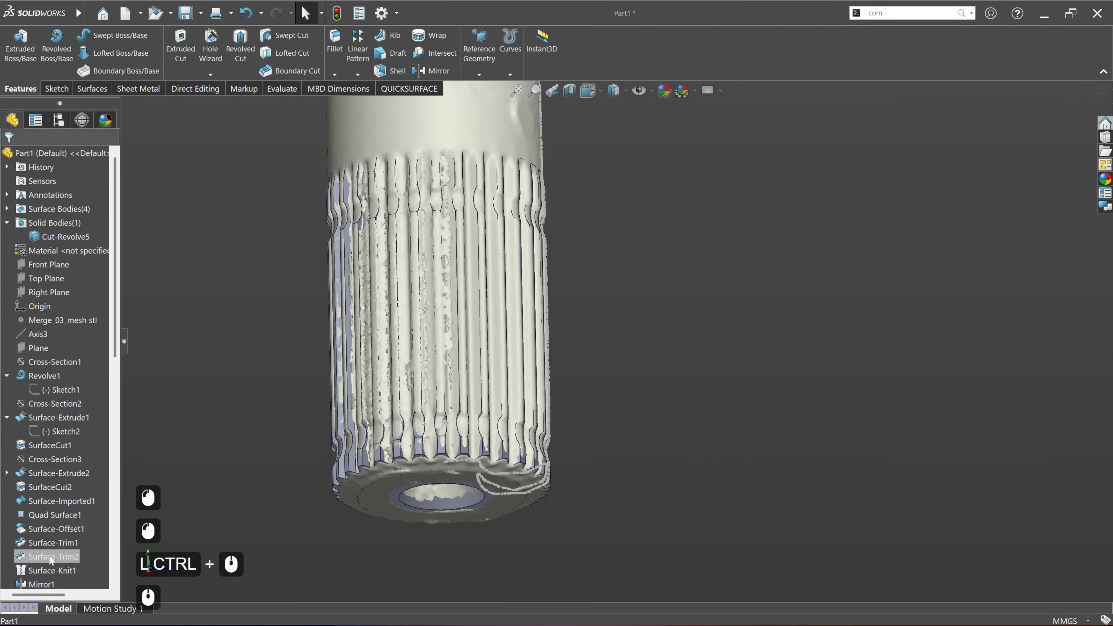
# Step: Hide Cross-Section7 of the scan
pyautogui.scroll(-6, 51, 560)
pyautogui.click(409, 91)
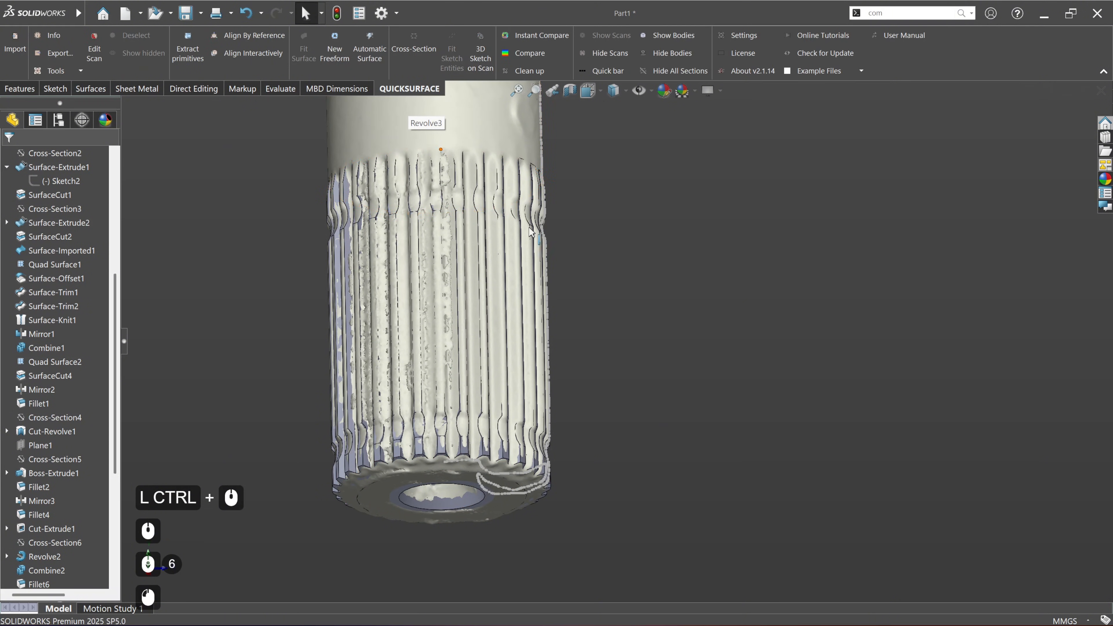
pyautogui.scroll(-5, 35, 434)
pyautogui.click(36, 434)
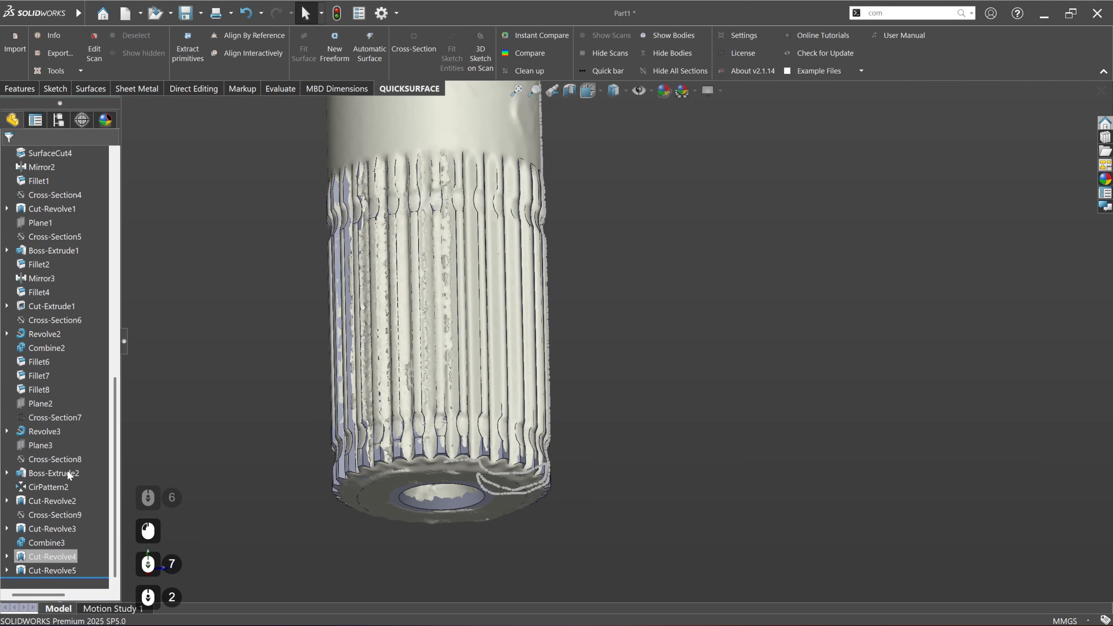
pyautogui.click(54, 418)
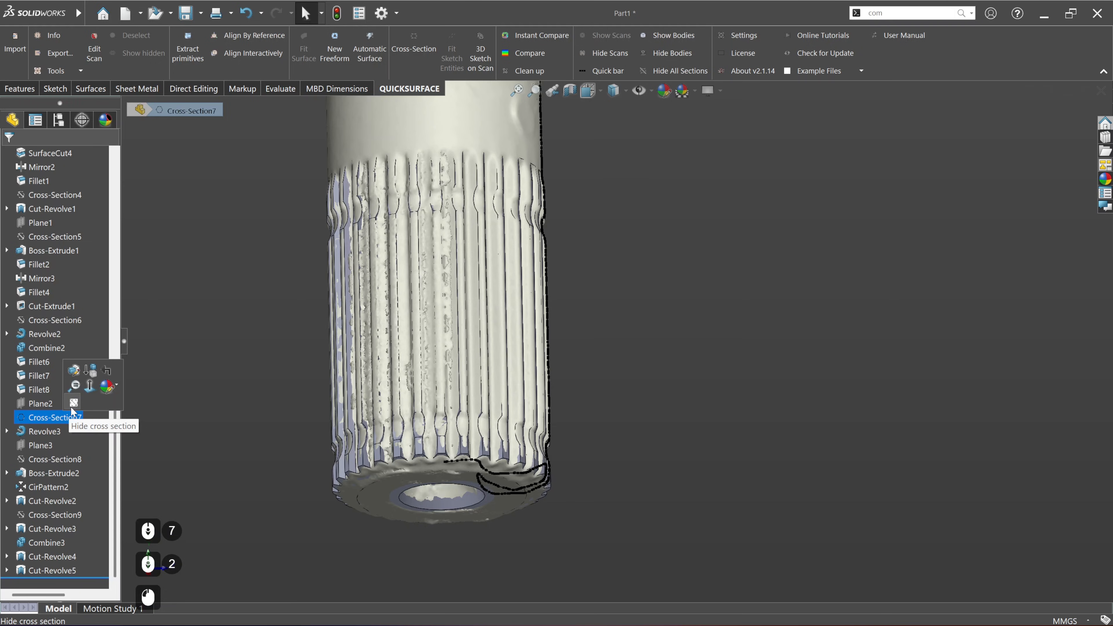
pyautogui.click(70, 407)
pyautogui.click(281, 413)
# Step: Compare the whole yoke shaft with the scan overlay, then hide the scan to leave only the solid model
pyautogui.scroll(-4, 298, 413)
pyautogui.keyDown('ctrl'); pyautogui.moveTo(433, 277); pyautogui.dragTo(391, 395, button='middle'); pyautogui.keyUp('ctrl')
pyautogui.scroll(-2, 391, 395)
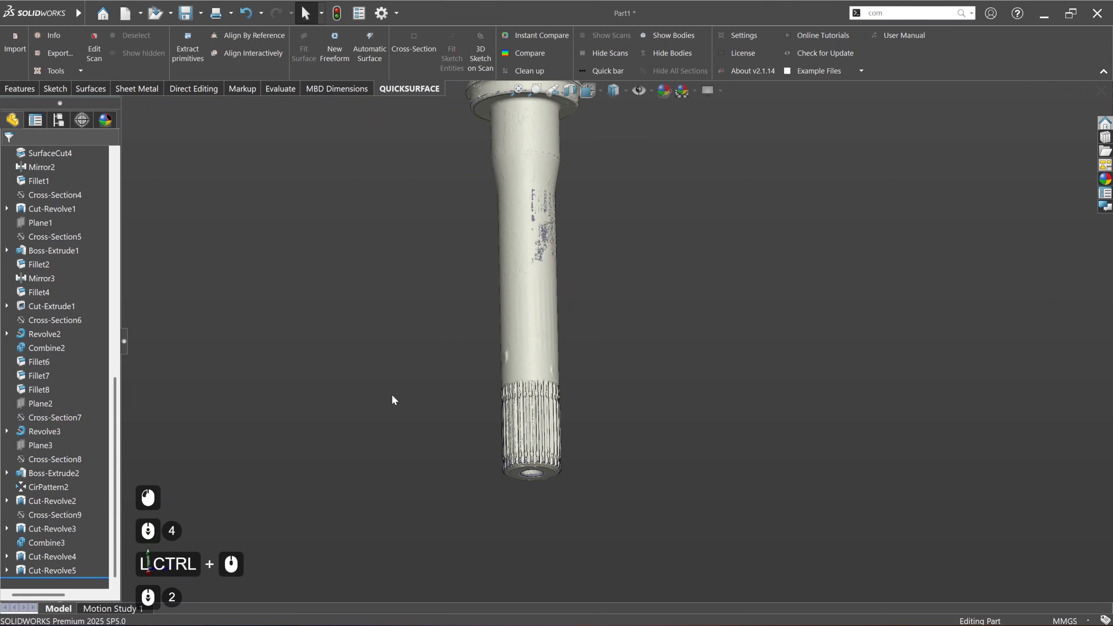
pyautogui.moveTo(509, 281); pyautogui.dragTo(482, 431, button='middle')
pyautogui.keyDown('alt'); pyautogui.moveTo(554, 493); pyautogui.dragTo(745, 364, button='middle'); pyautogui.keyUp('alt')
pyautogui.moveTo(536, 375); pyautogui.dragTo(583, 325, button='middle')
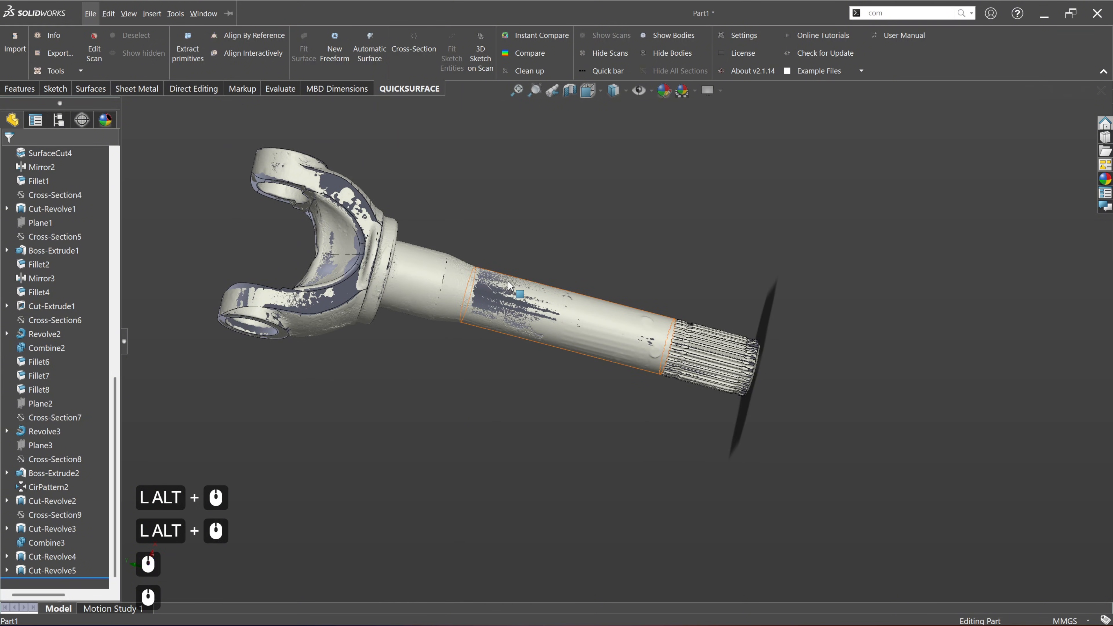
pyautogui.click(615, 54)
# Step: Inspect the finished solid model, covering the splines, the end recess and the whole yoke shaft
pyautogui.moveTo(640, 210); pyautogui.dragTo(751, 396, button='middle')
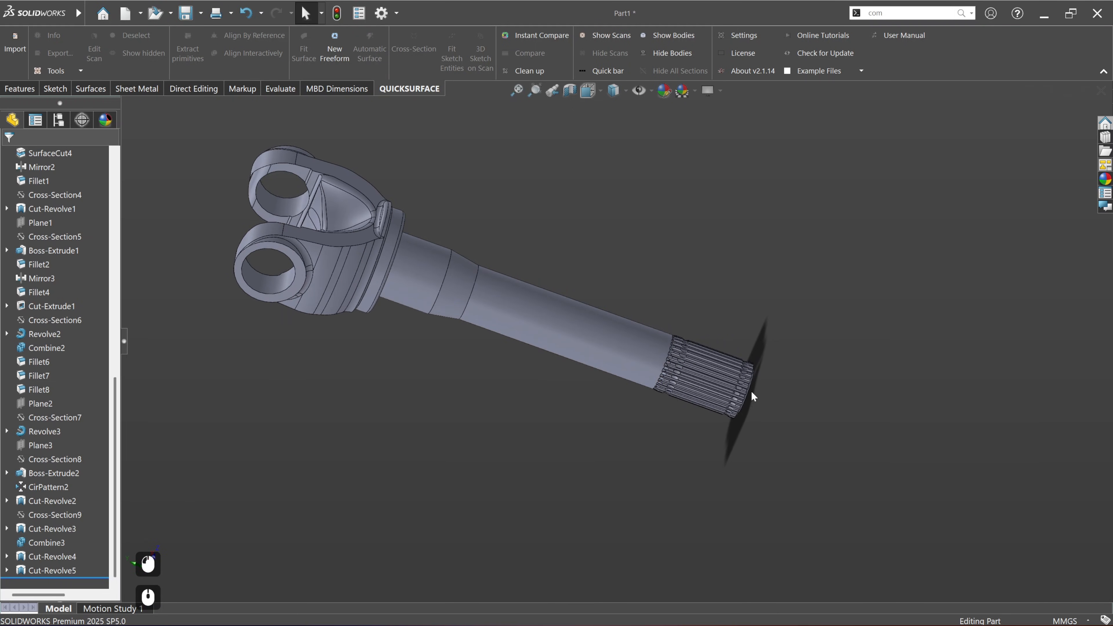
pyautogui.scroll(-7, 766, 383)
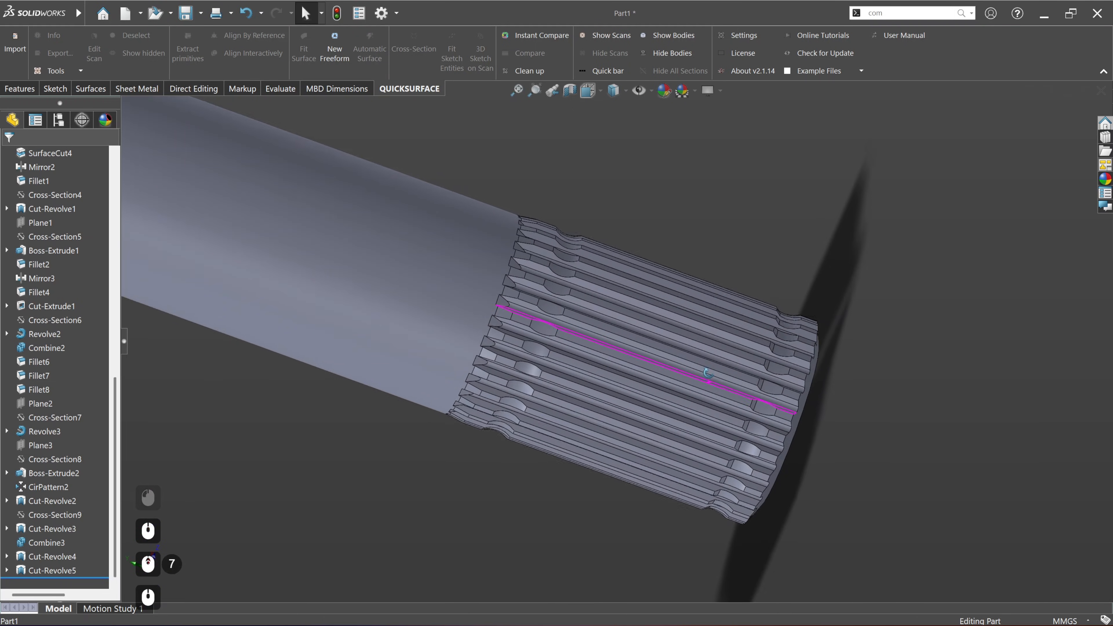
pyautogui.moveTo(602, 428); pyautogui.dragTo(640, 241, button='middle')
pyautogui.scroll(5, 640, 241)
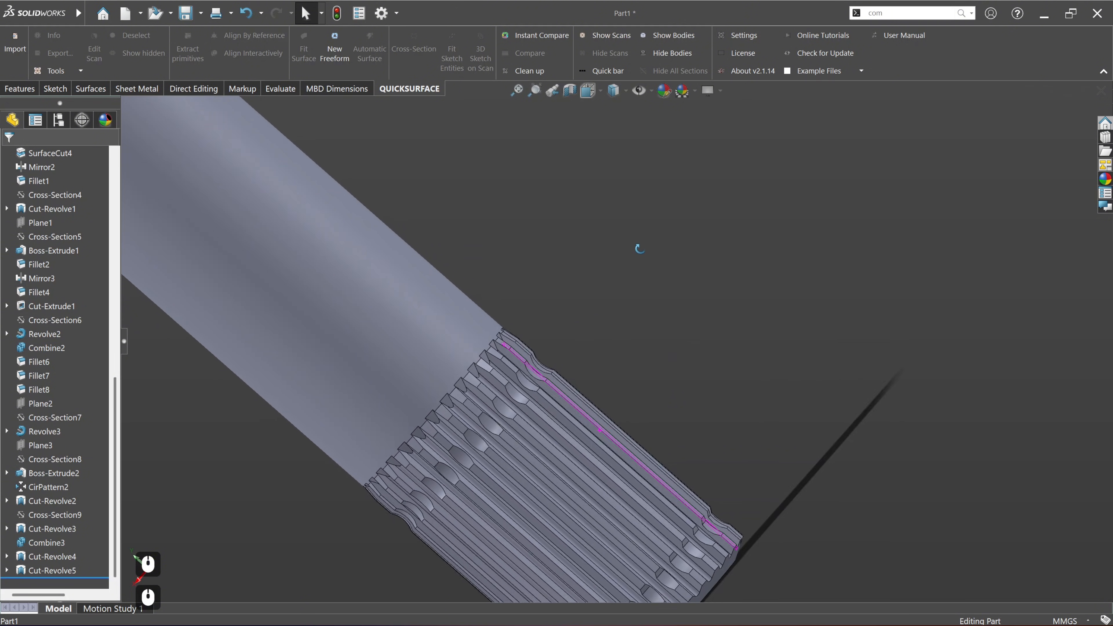
pyautogui.keyDown('ctrl'); pyautogui.moveTo(579, 347); pyautogui.dragTo(598, 401, button='middle'); pyautogui.keyUp('ctrl')
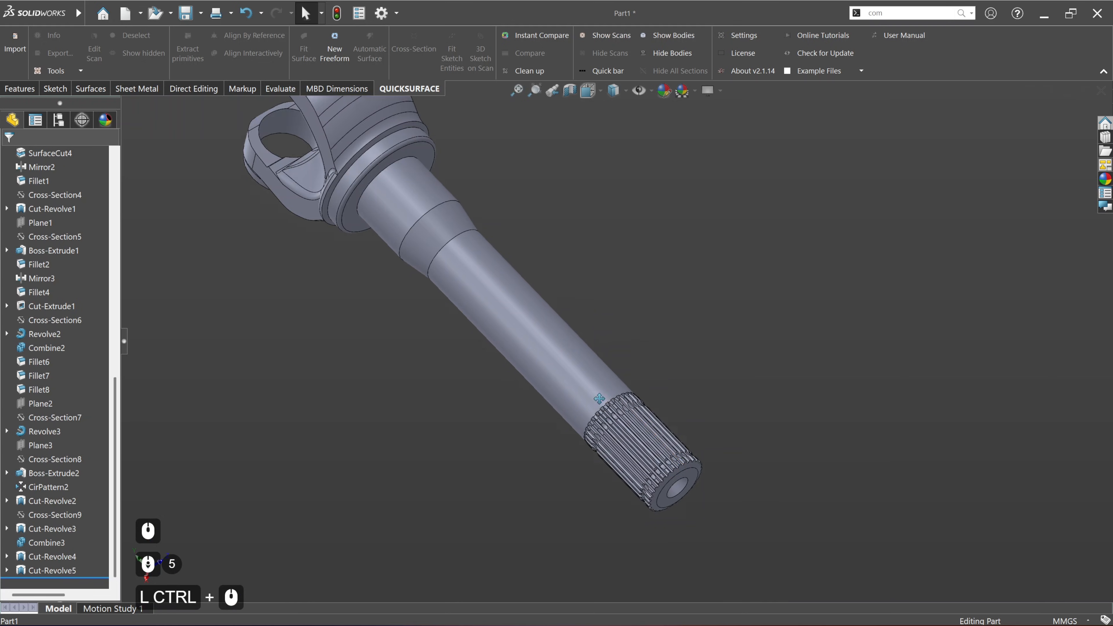
pyautogui.scroll(-2, 599, 398)
pyautogui.moveTo(517, 347); pyautogui.dragTo(427, 432, button='middle')
pyautogui.moveTo(473, 351); pyautogui.dragTo(696, 368, button='middle')
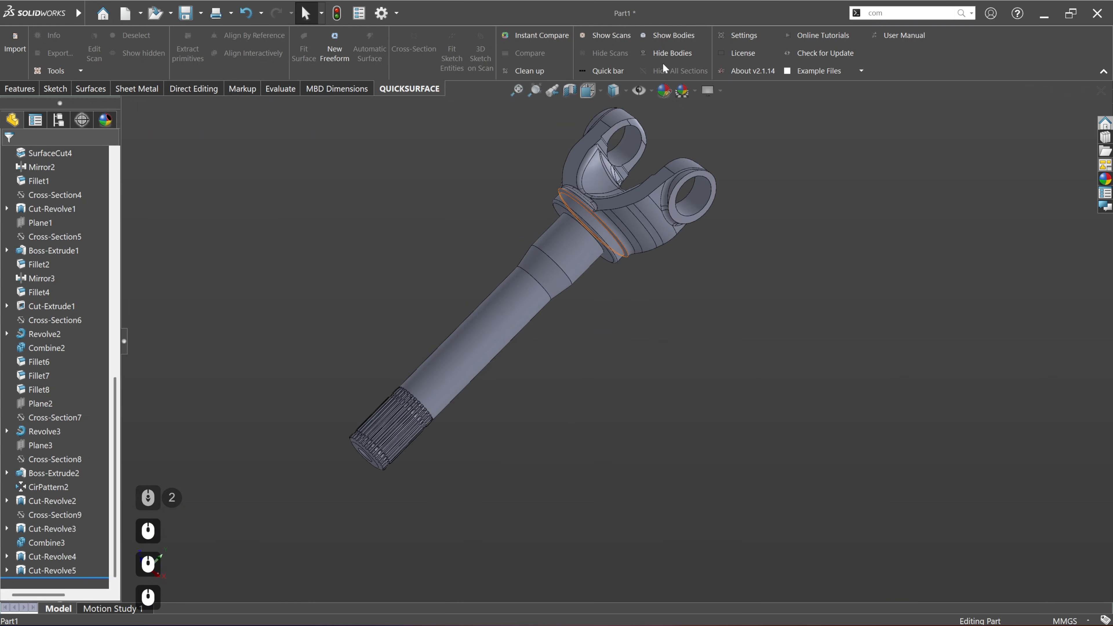
# Step: Show the scan again and run a colour deviation comparison between it and the whole yoke shaft model
pyautogui.click(623, 38)
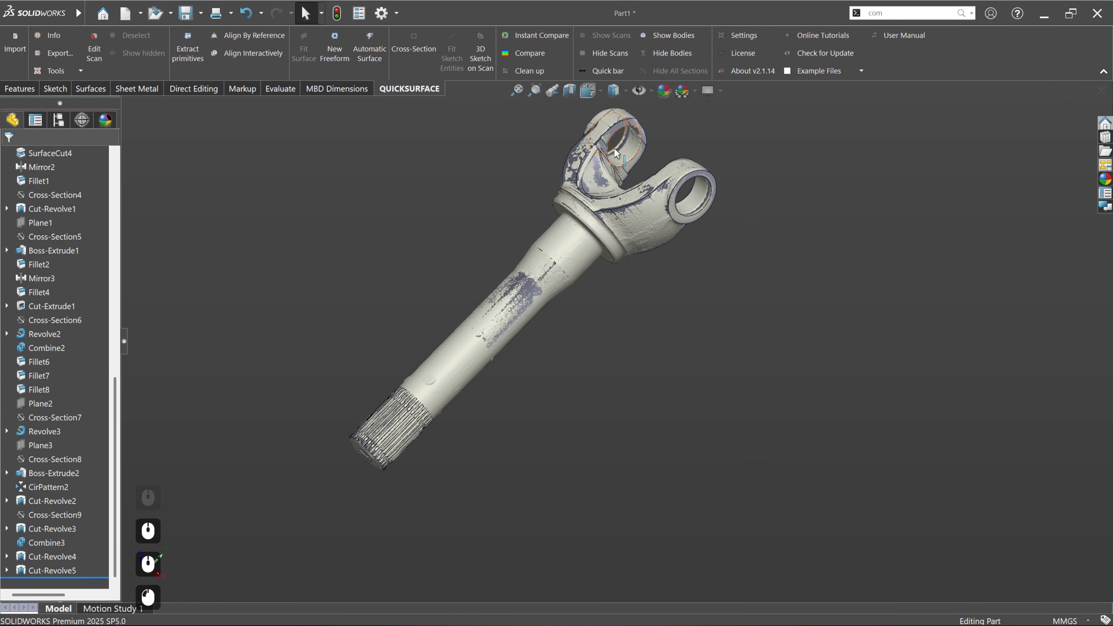
pyautogui.click(528, 54)
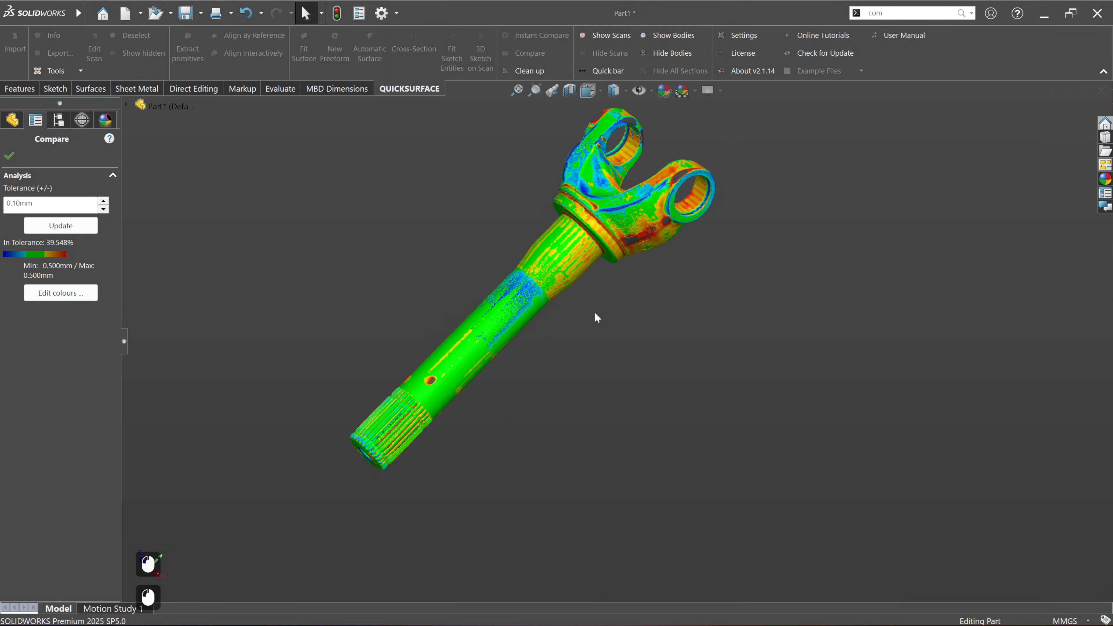
pyautogui.moveTo(596, 316); pyautogui.dragTo(565, 406, button='middle')
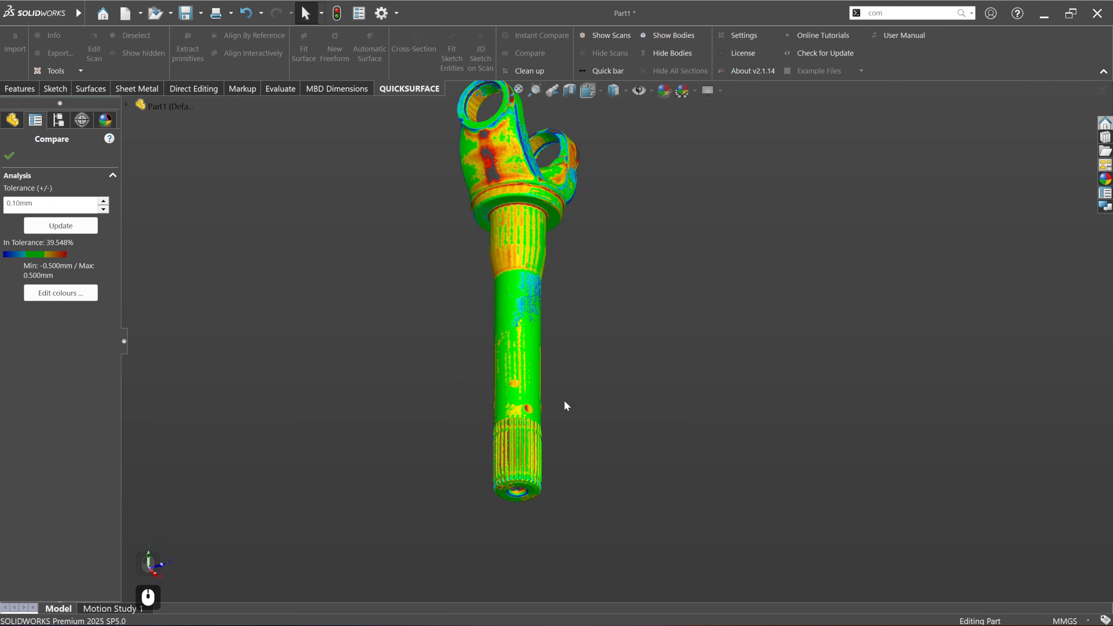
pyautogui.moveTo(527, 217)
pyautogui.mouseDown(button='middle')
pyautogui.moveTo(626, 214)
pyautogui.moveTo(515, 233)
pyautogui.mouseUp(button='middle')
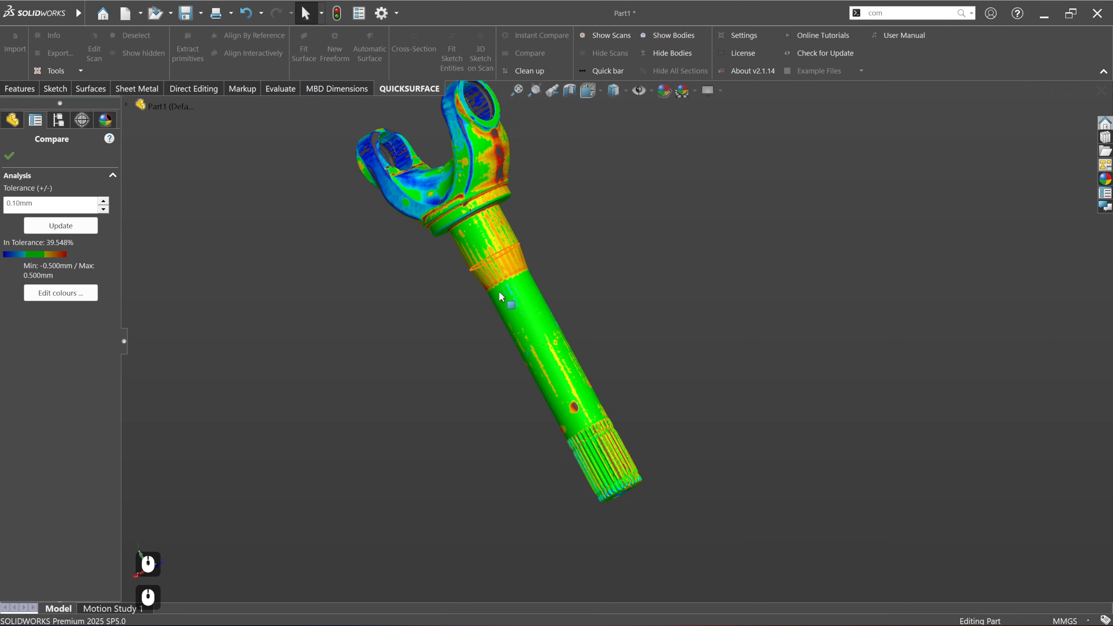
# Step: Examine the deviation colour map along the shaft, on the splined end with its recess, and around the yoke arms
pyautogui.scroll(7, 606, 483)
pyautogui.moveTo(615, 467); pyautogui.dragTo(597, 413, button='middle')
pyautogui.scroll(-3, 599, 416)
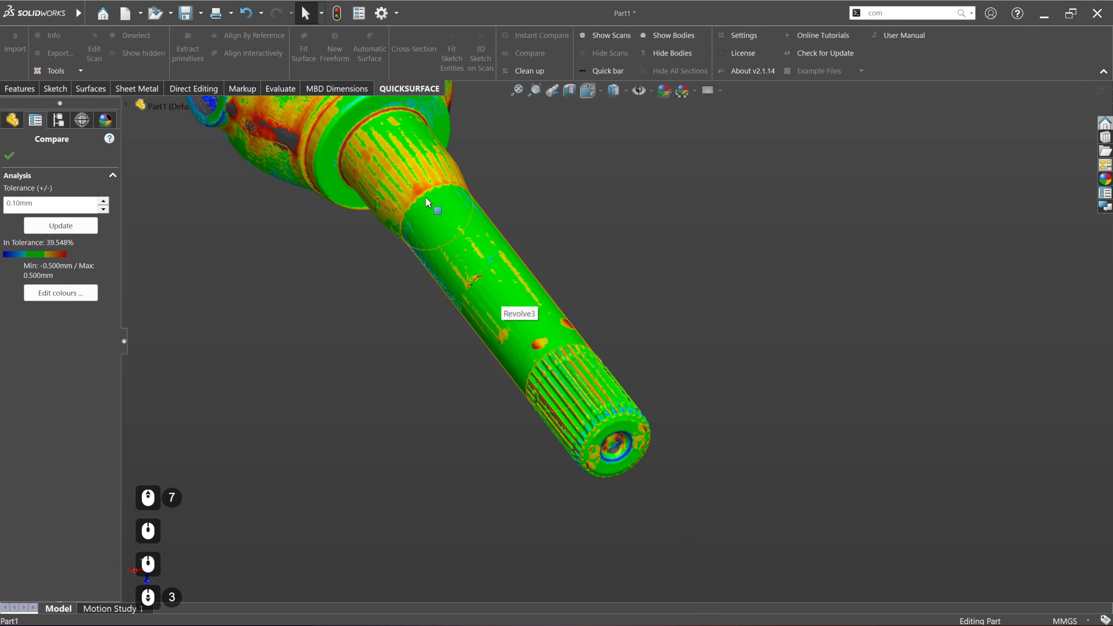
pyautogui.scroll(4, 620, 428)
pyautogui.moveTo(621, 441); pyautogui.dragTo(605, 317, button='middle')
pyautogui.moveTo(504, 363); pyautogui.dragTo(635, 359, button='middle')
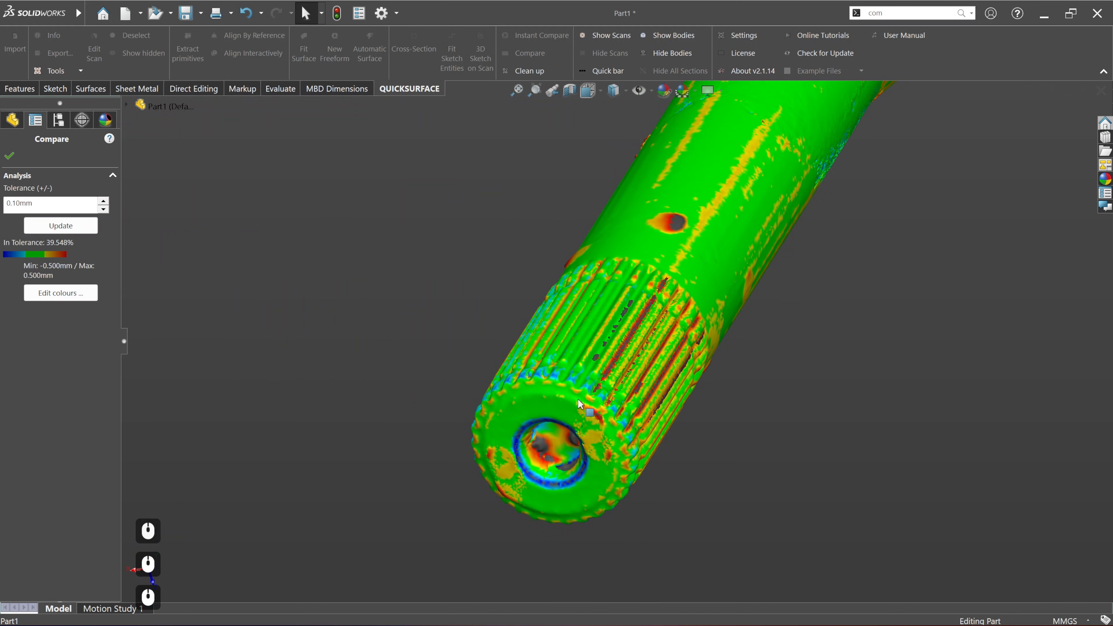
pyautogui.scroll(-7, 636, 407)
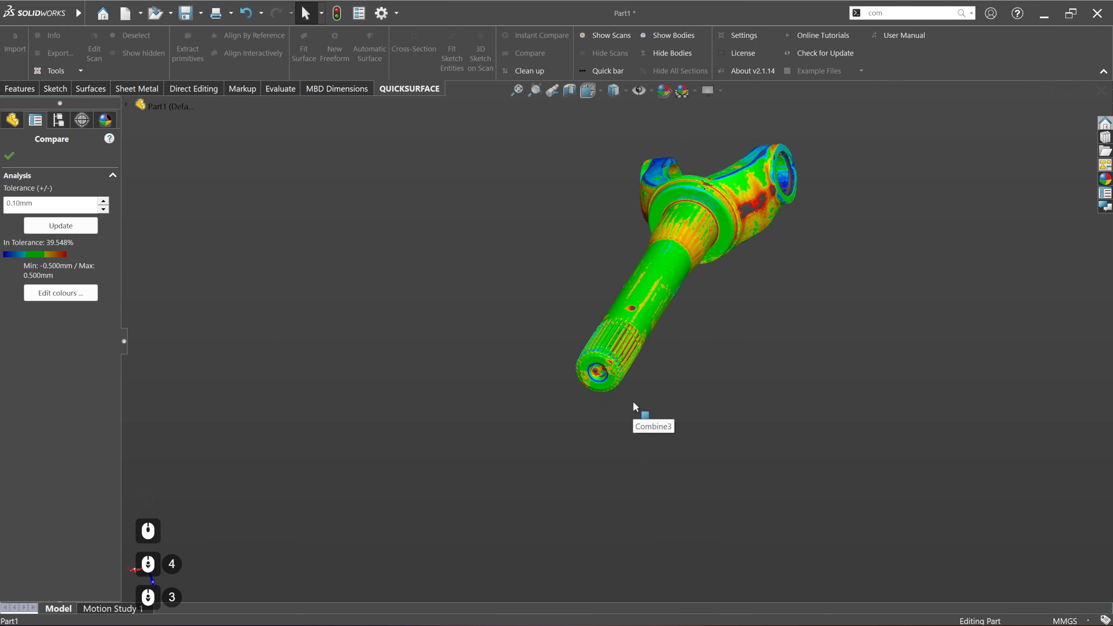
pyautogui.keyDown('ctrl'); pyautogui.moveTo(686, 270); pyautogui.dragTo(546, 389, button='middle'); pyautogui.keyUp('ctrl')
pyautogui.scroll(5, 546, 388)
pyautogui.scroll(-6, 574, 387)
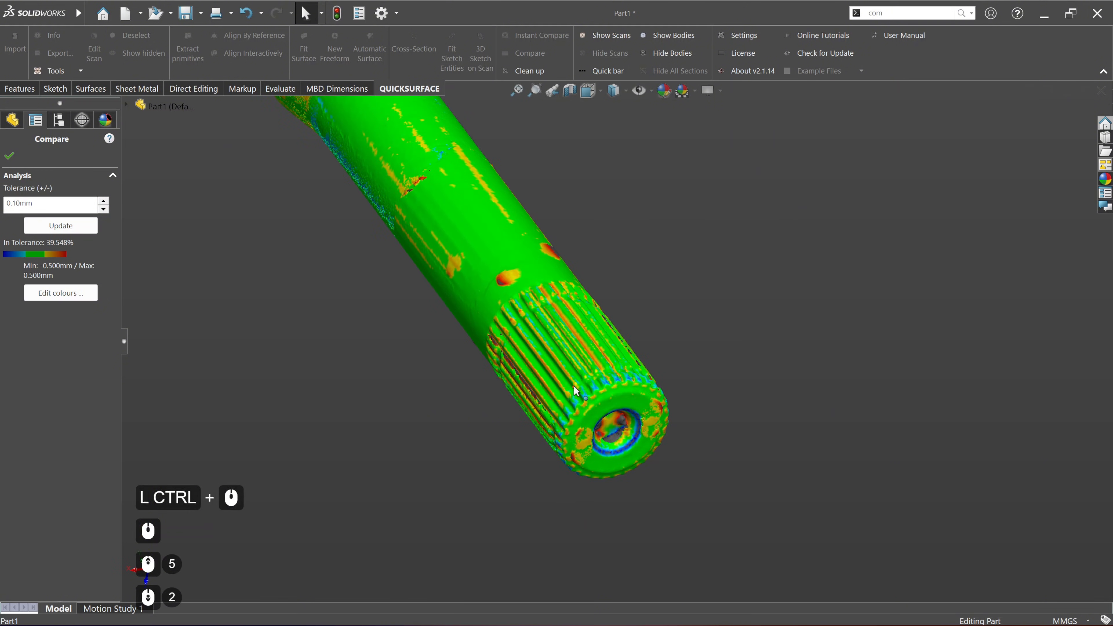
pyautogui.keyDown('ctrl'); pyautogui.moveTo(574, 313); pyautogui.dragTo(562, 325, button='middle'); pyautogui.keyUp('ctrl')
pyautogui.moveTo(562, 326); pyautogui.dragTo(653, 212, button='middle')
pyautogui.scroll(5, 576, 184)
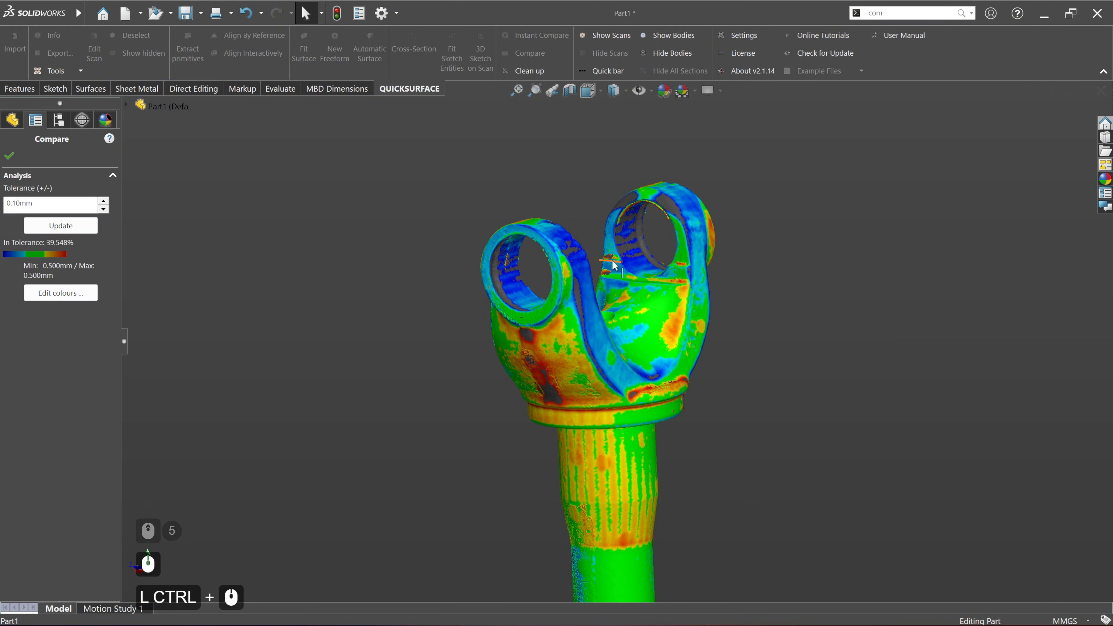